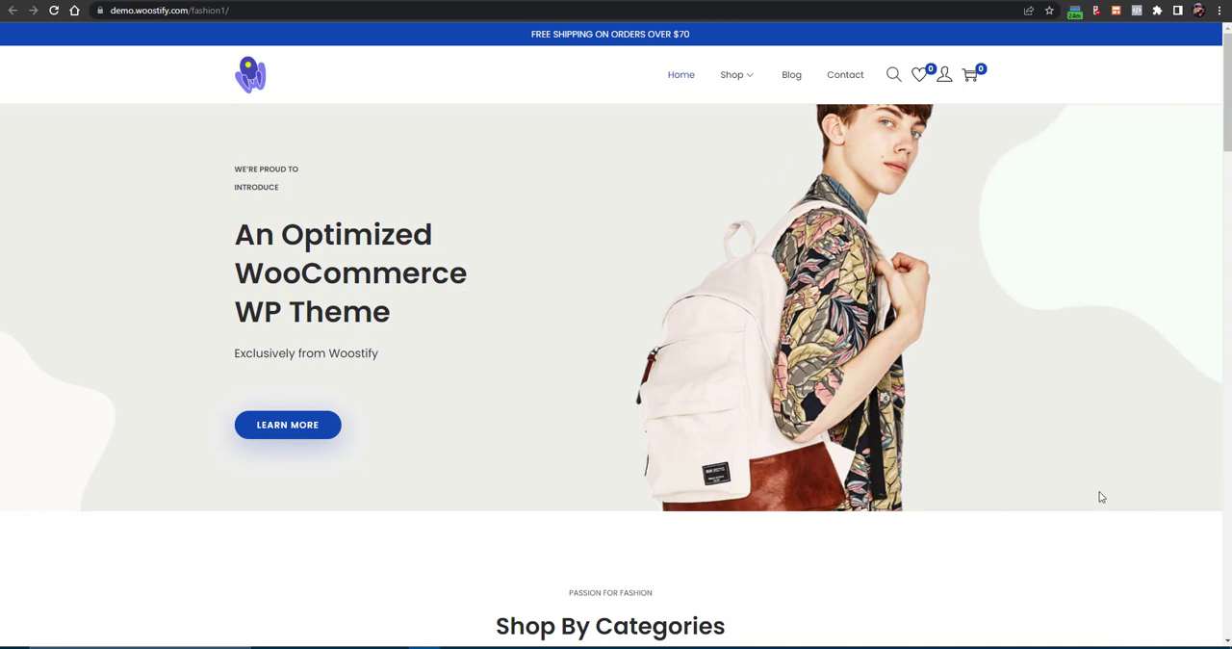
- Open the fashion demo store's Shop page and examine its product listings, sidebar filters and header cart and account options
middle_click(1106, 568)
click(732, 77)
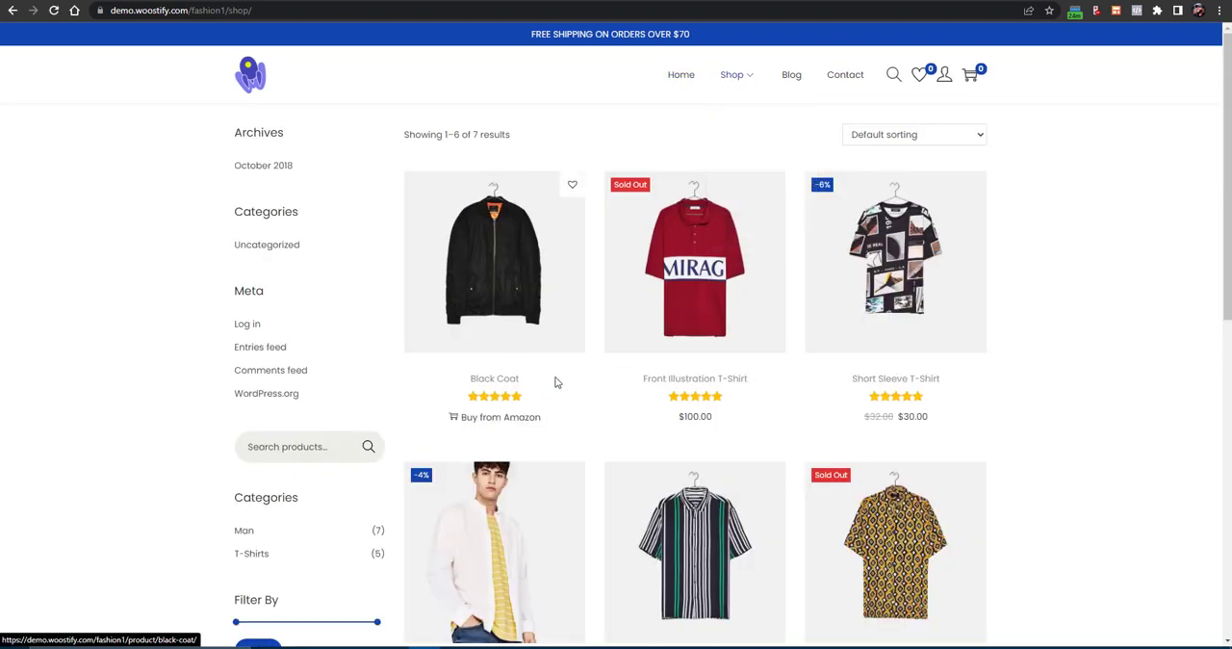
scroll(554, 382, down, 5)
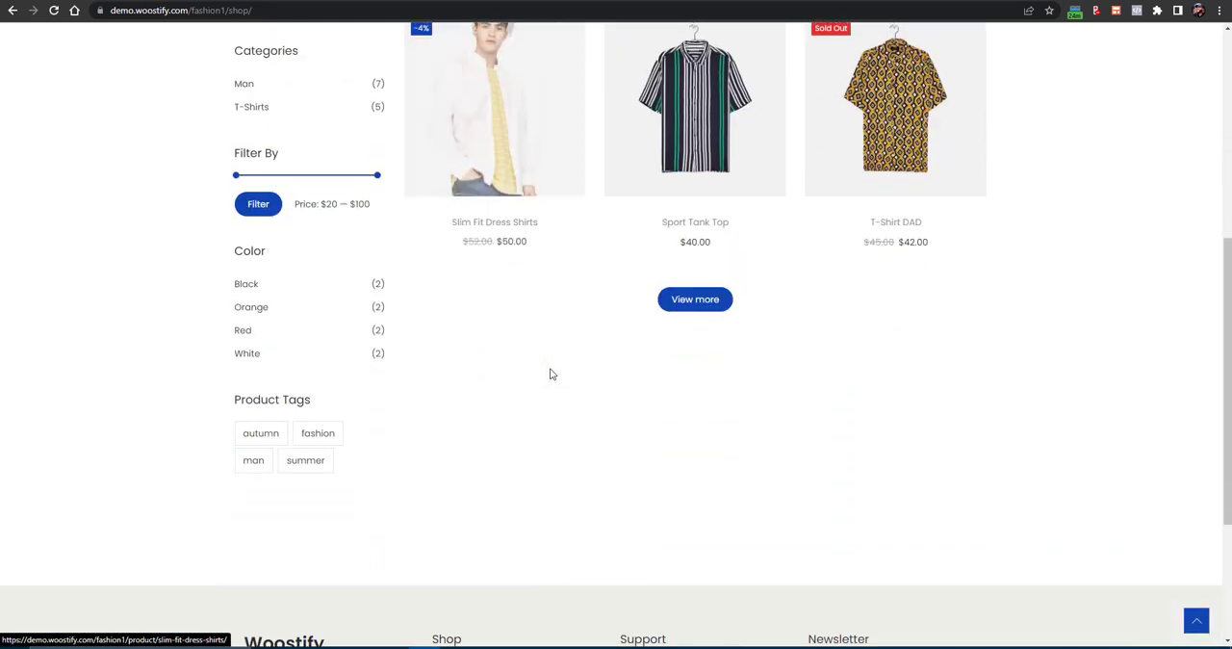
scroll(551, 373, up, 5)
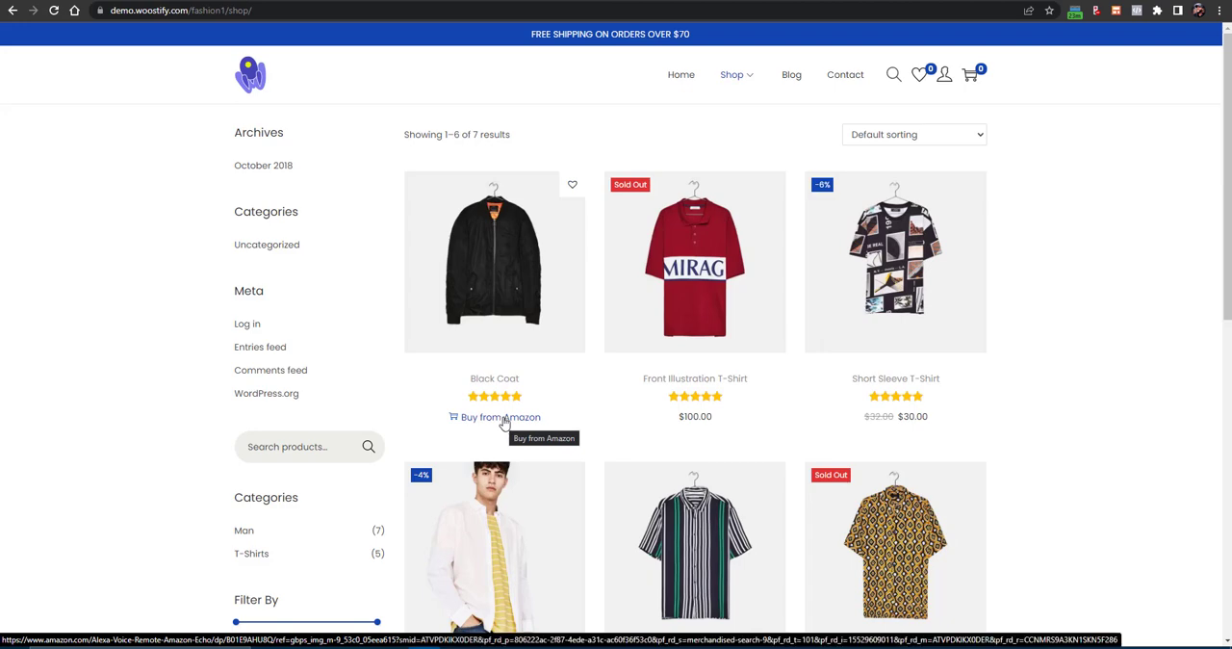
mouse_move(944, 81)
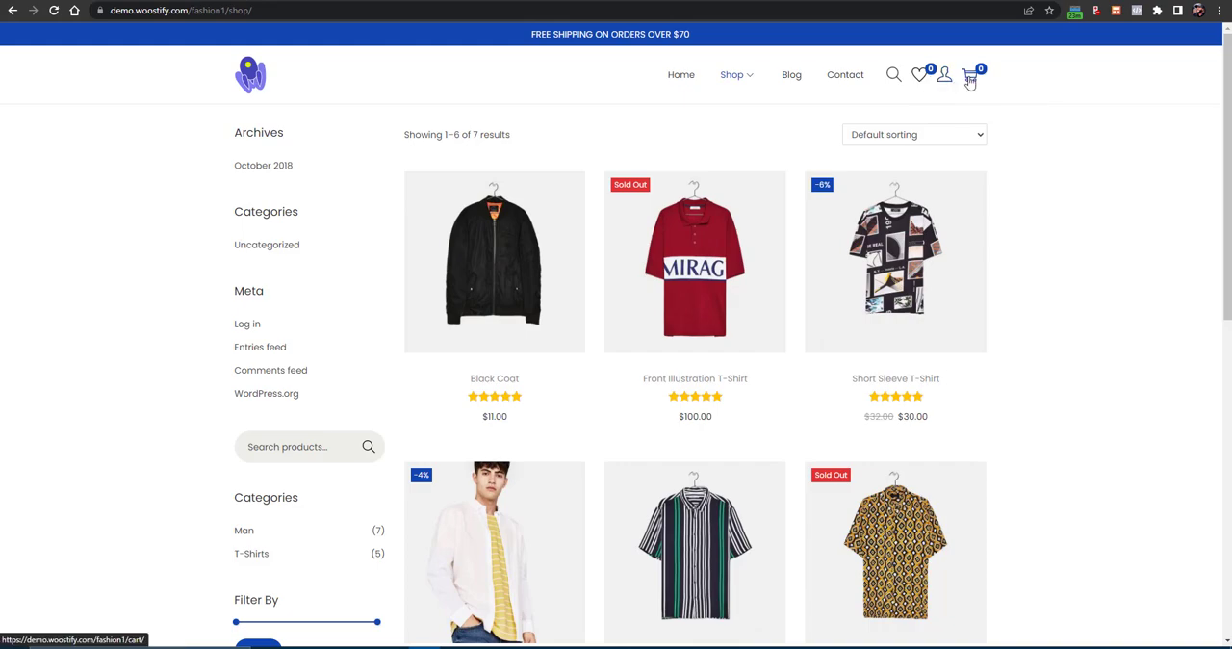
click(970, 81)
click(872, 121)
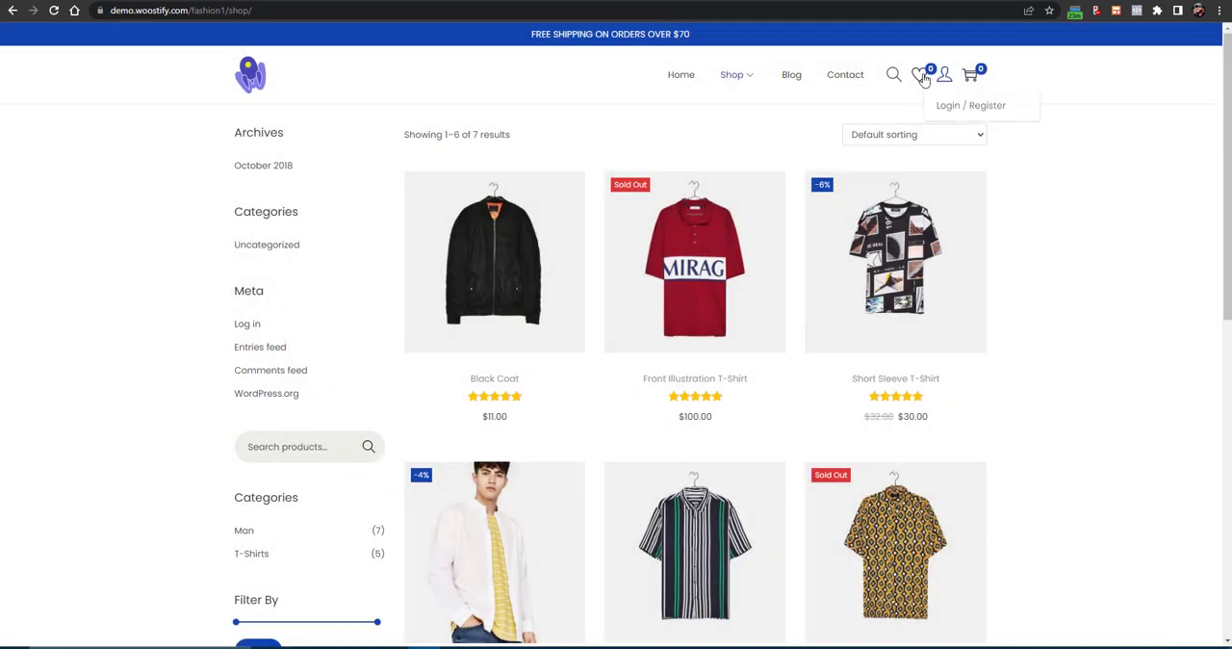
scroll(627, 256, down, 1)
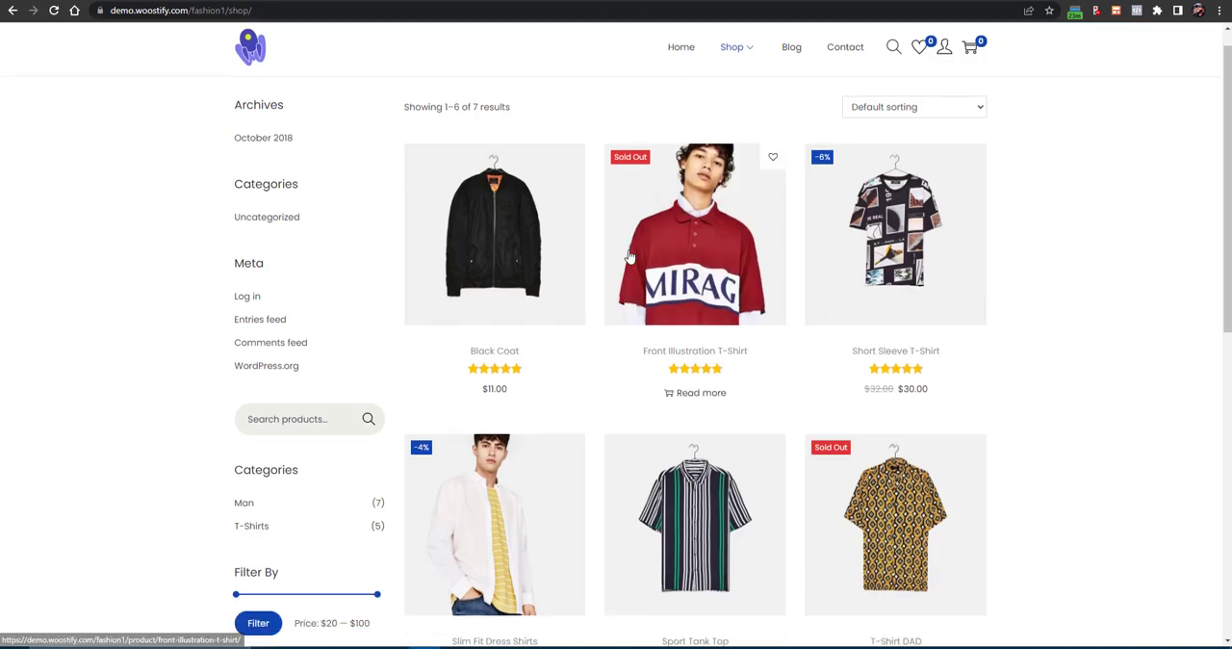
scroll(627, 254, down, 5)
scroll(708, 343, up, 3)
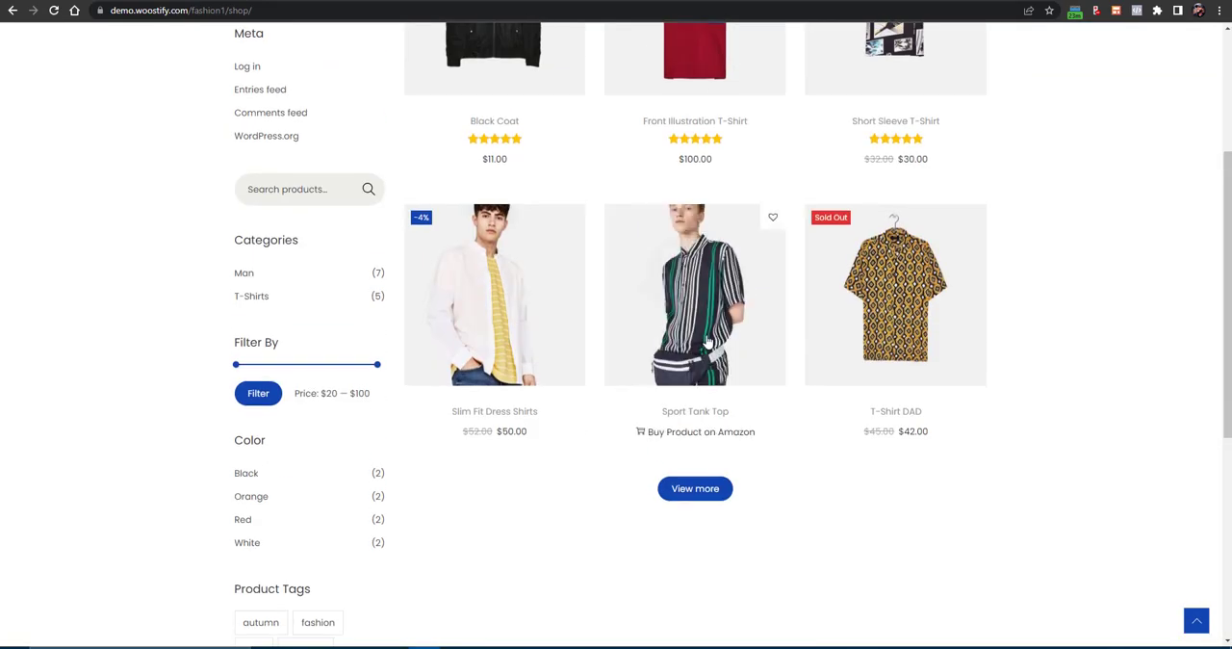
- Add one Slim Fit Dress Shirts item to the cart from its product page and proceed to checkout
click(509, 335)
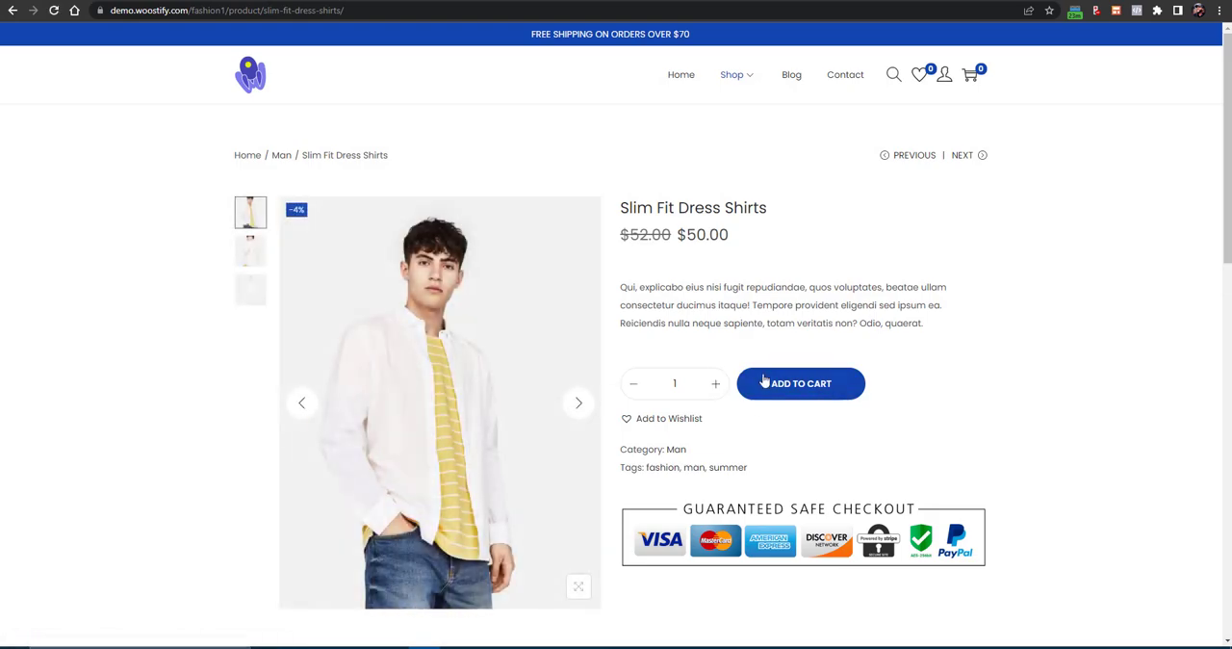
click(766, 383)
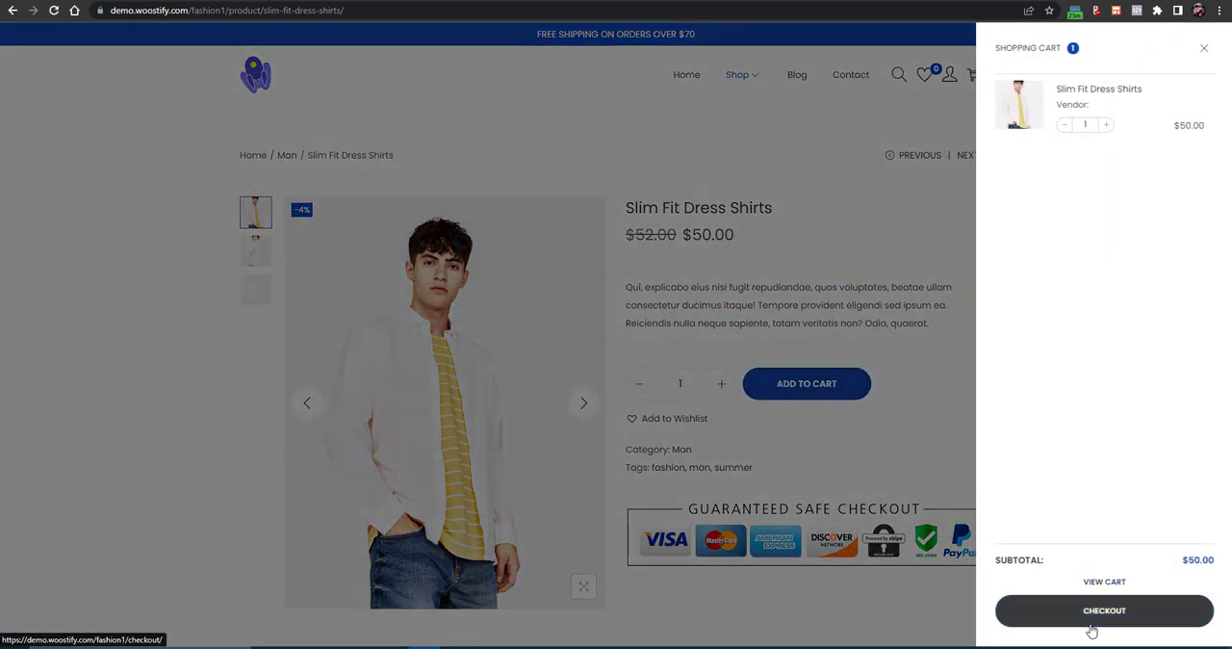
click(1091, 623)
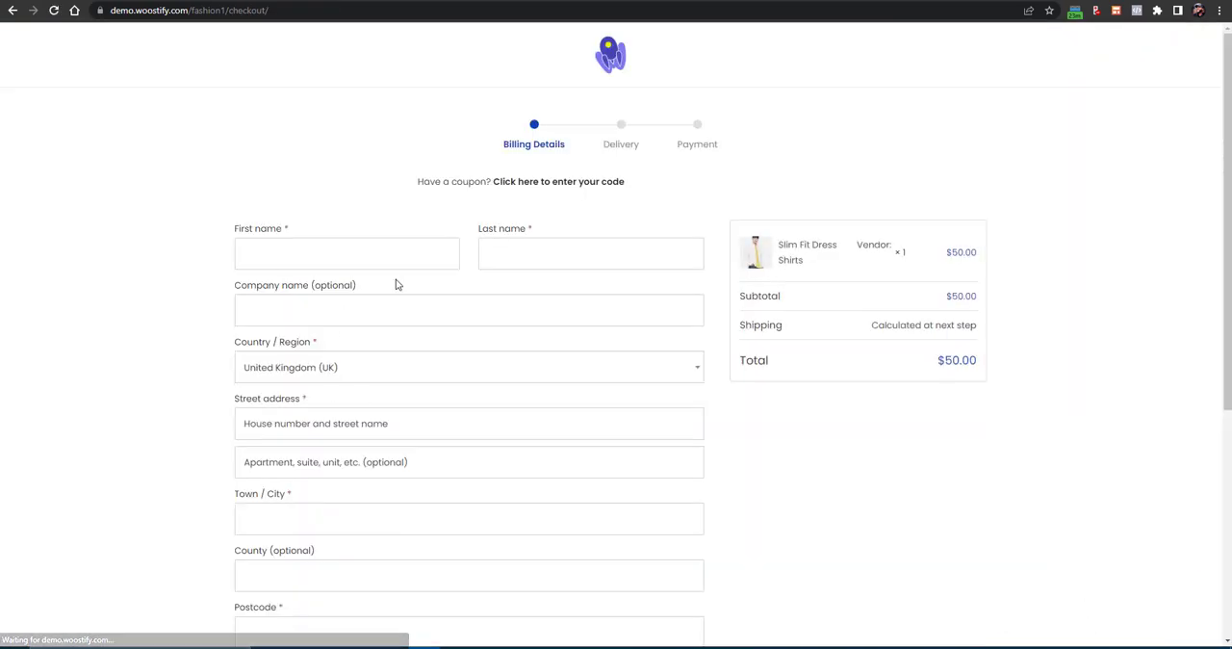
- Autofill the checkout's billing details with the saved customer data and continue to delivery before returning to the product page
click(322, 260)
click(330, 283)
scroll(348, 286, down, 1)
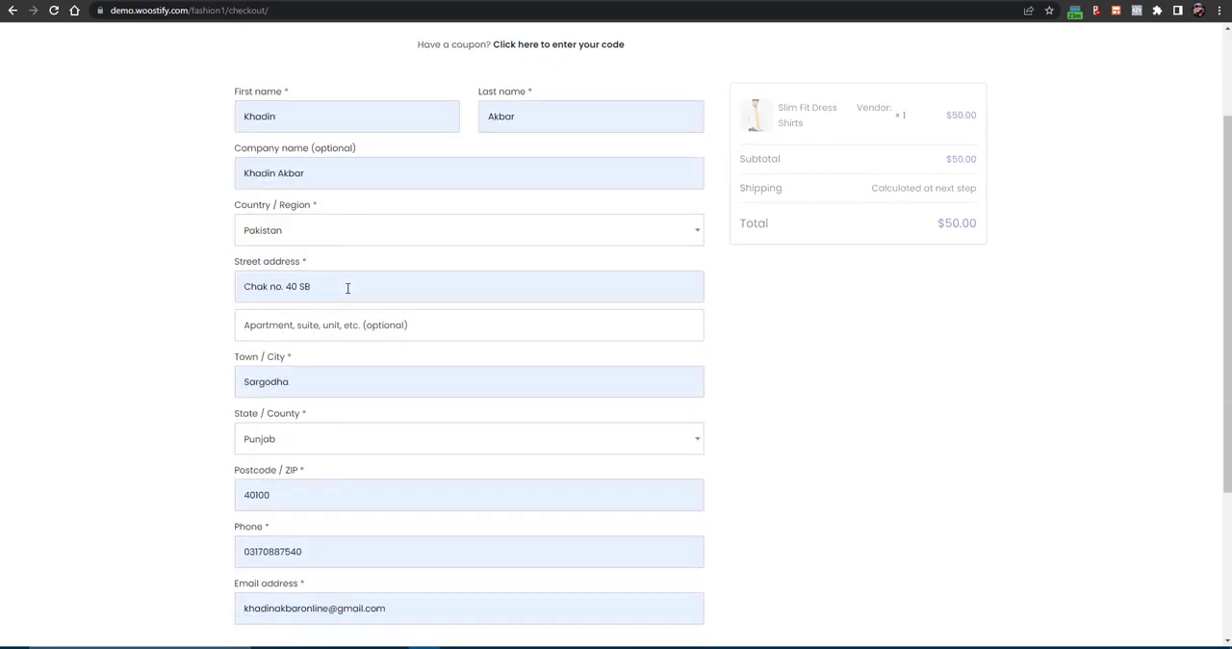
scroll(348, 289, down, 2)
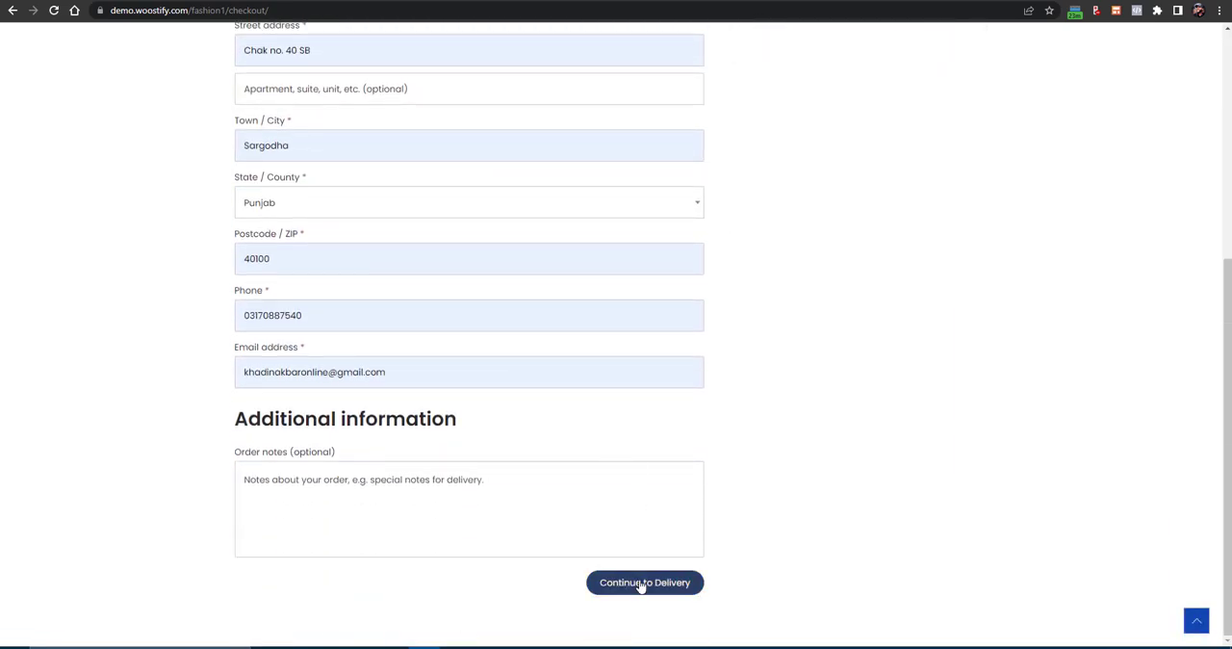
click(640, 583)
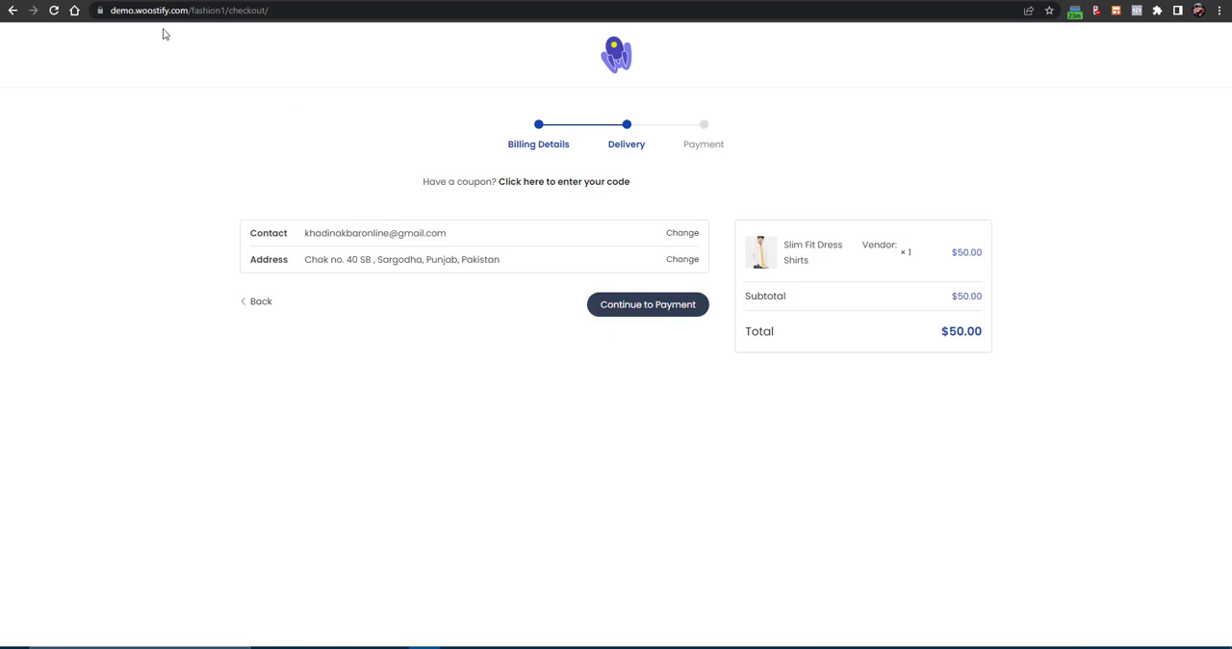
click(13, 10)
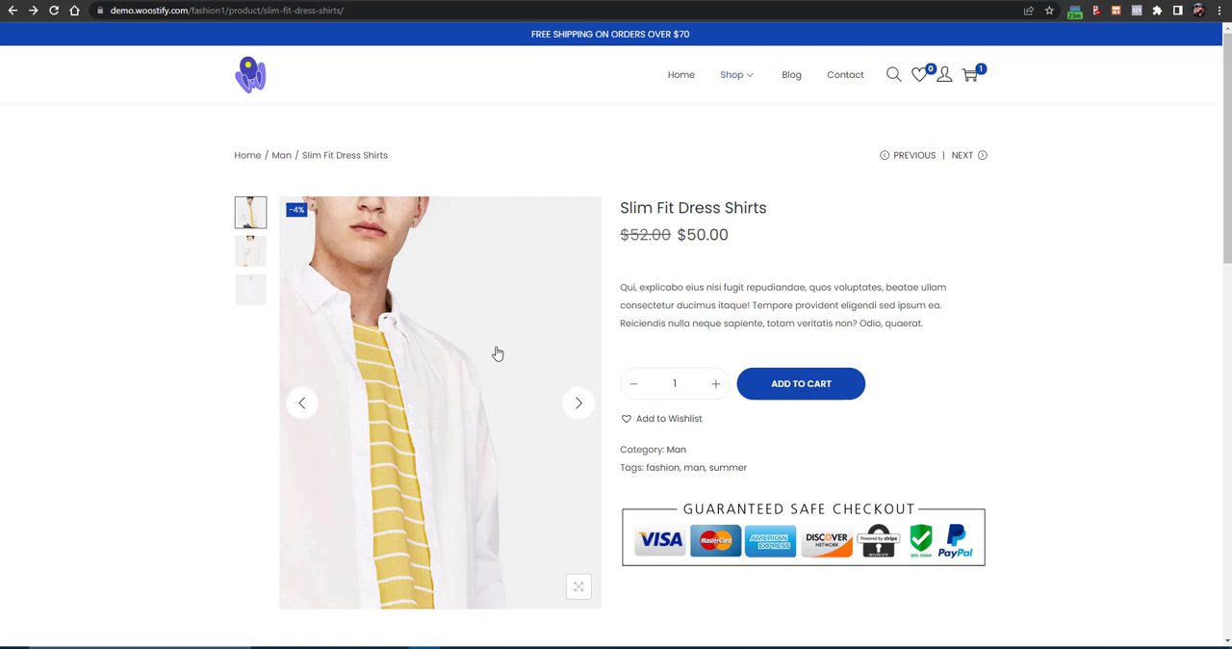
- Switch to the YouTube tab, subscribe to the Blocksy tutorial's channel and set its notification preference
key(ctrl+Tab)
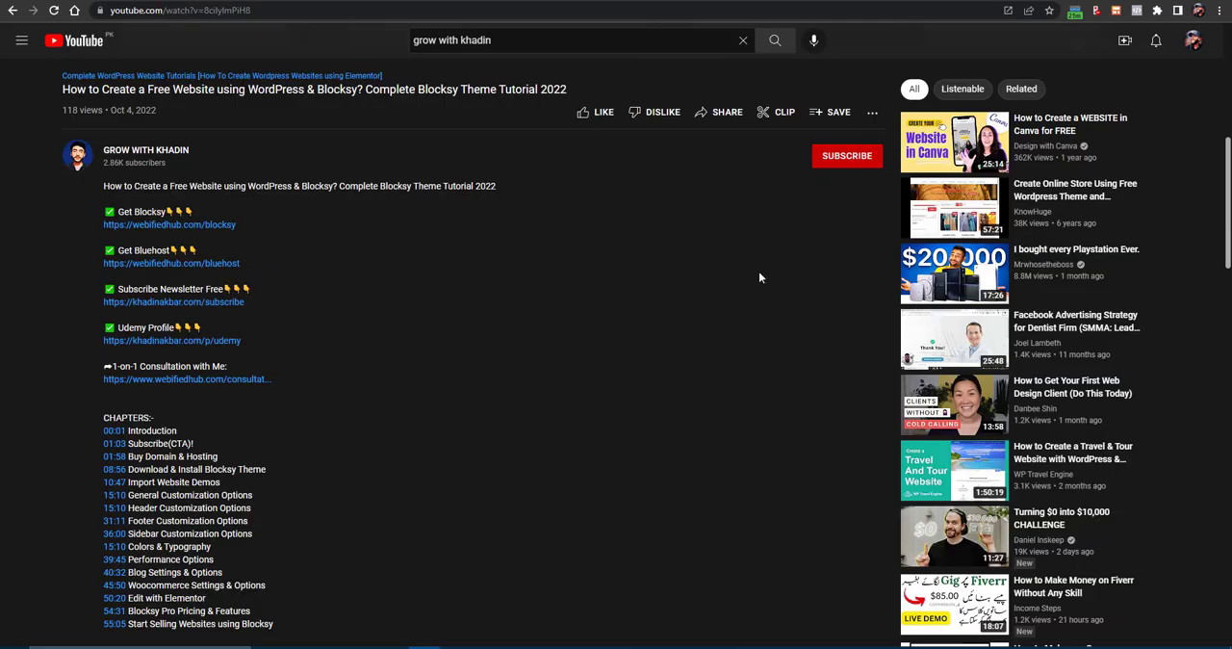
click(827, 165)
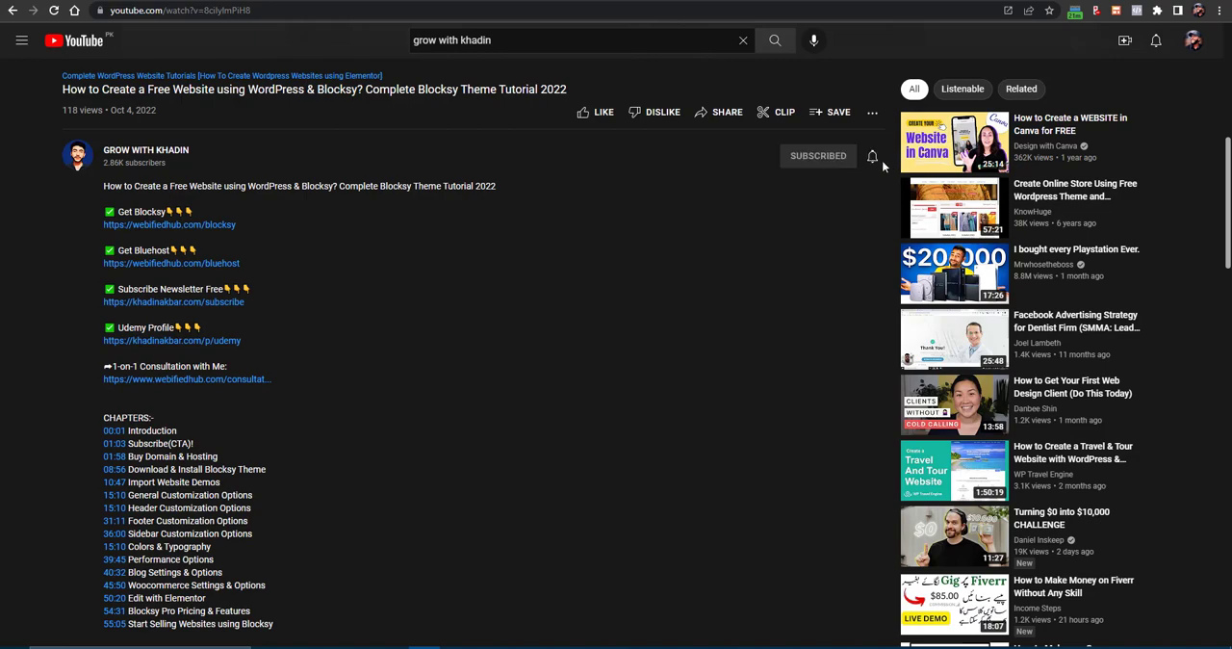
click(876, 159)
click(885, 183)
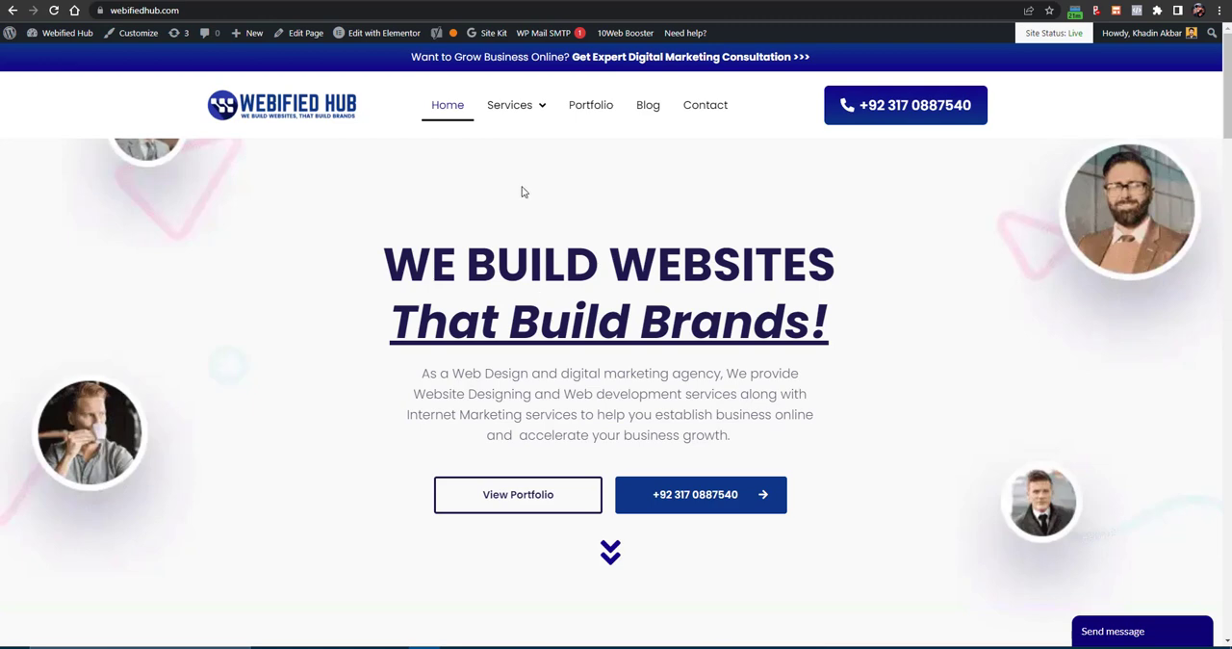
- Load webifiedhub.com/bluehost in the Bluehost tab and start the web hosting signup
mouse_move(510, 121)
mouse_move(540, 166)
key(ctrl+Tab)
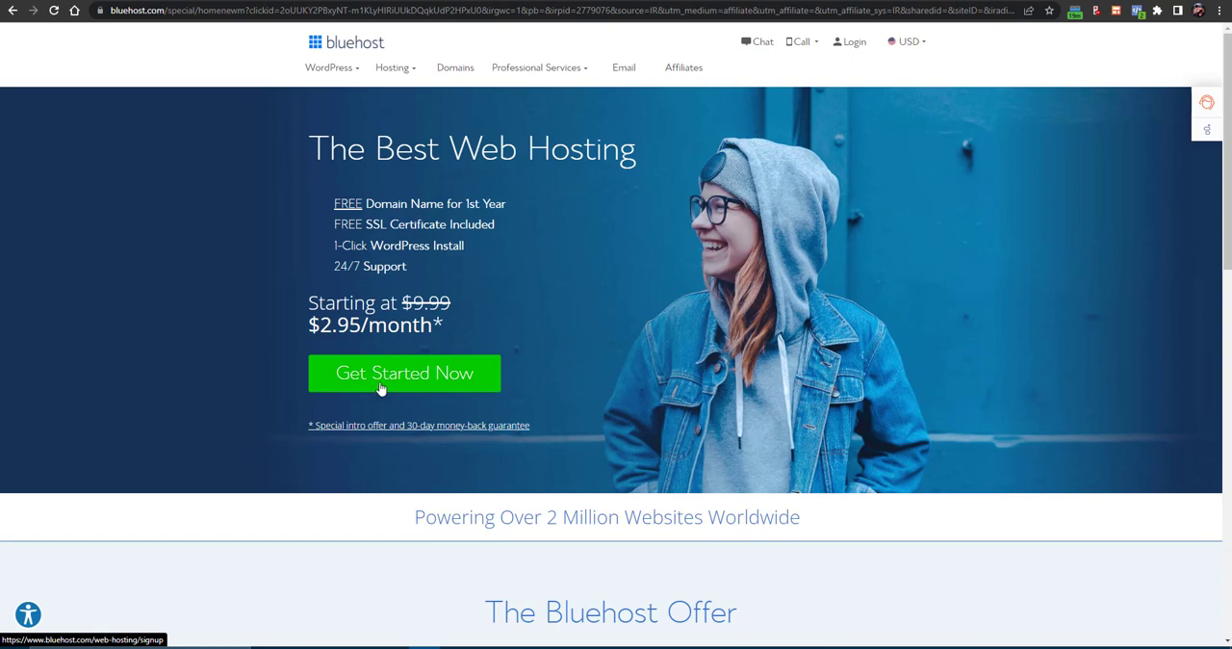
click(383, 11)
text(webif)
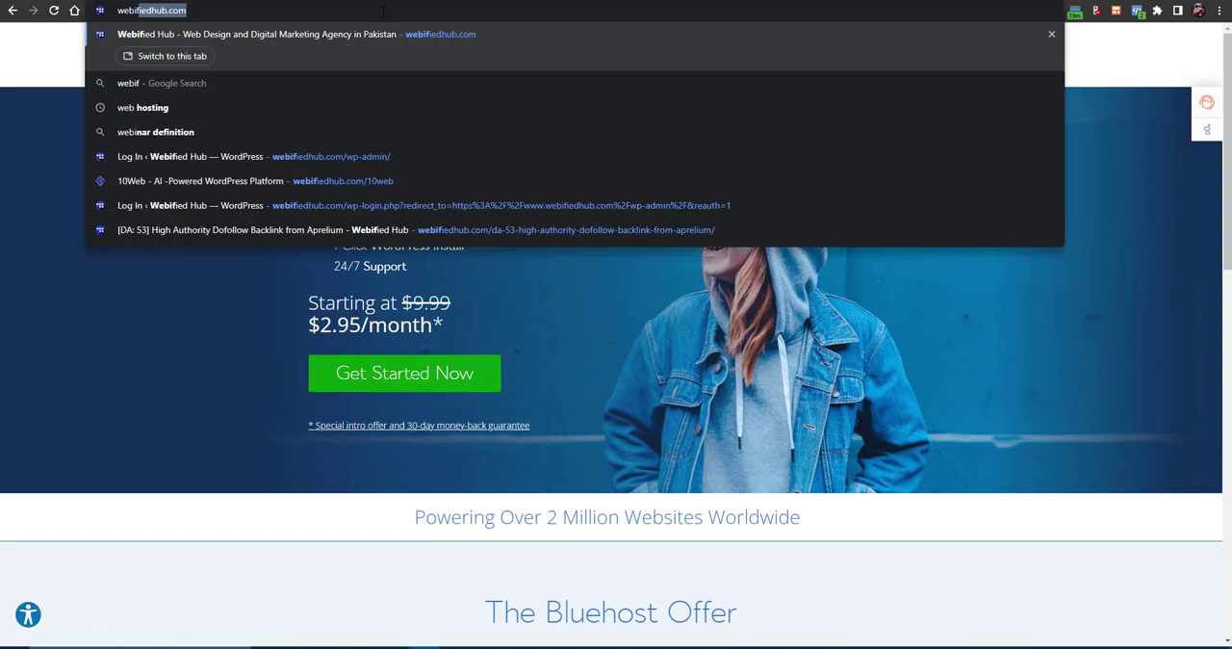
text(iedhub.com/)
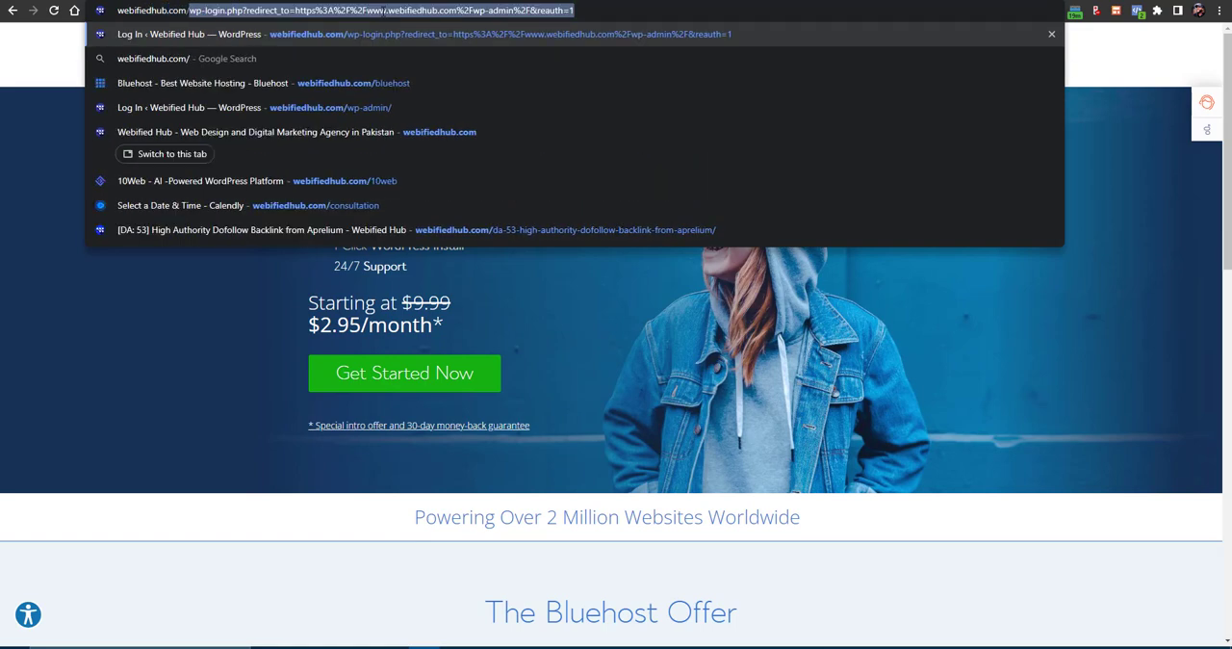
text(bluehost)
key(Return)
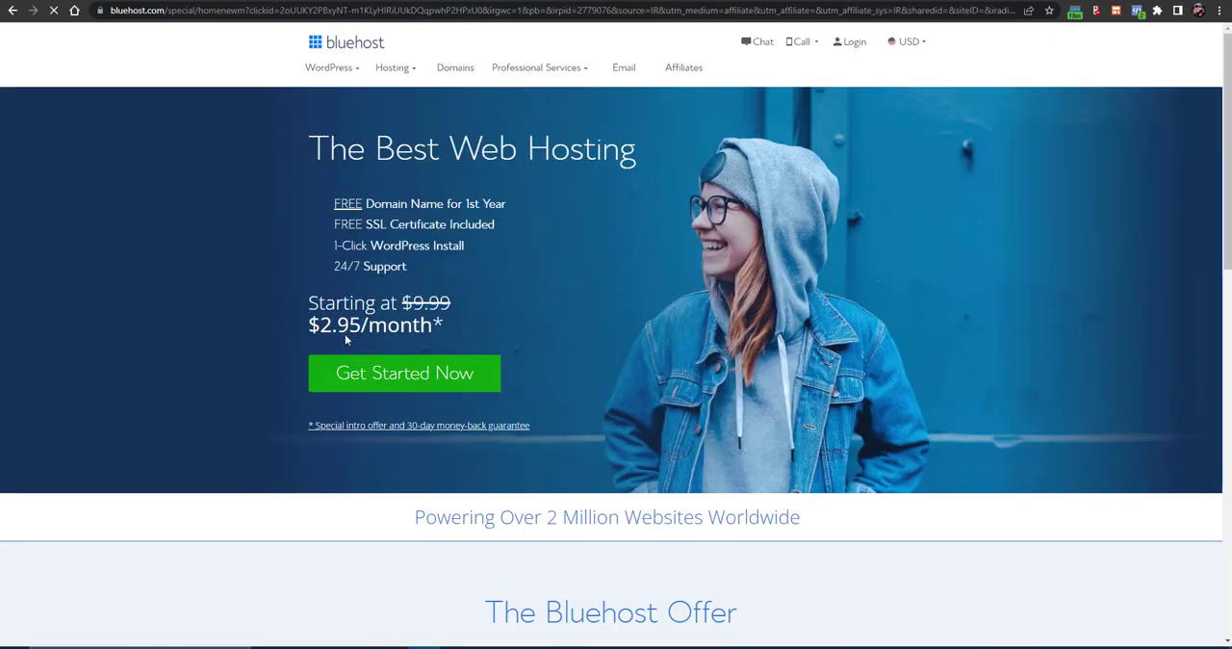
click(380, 382)
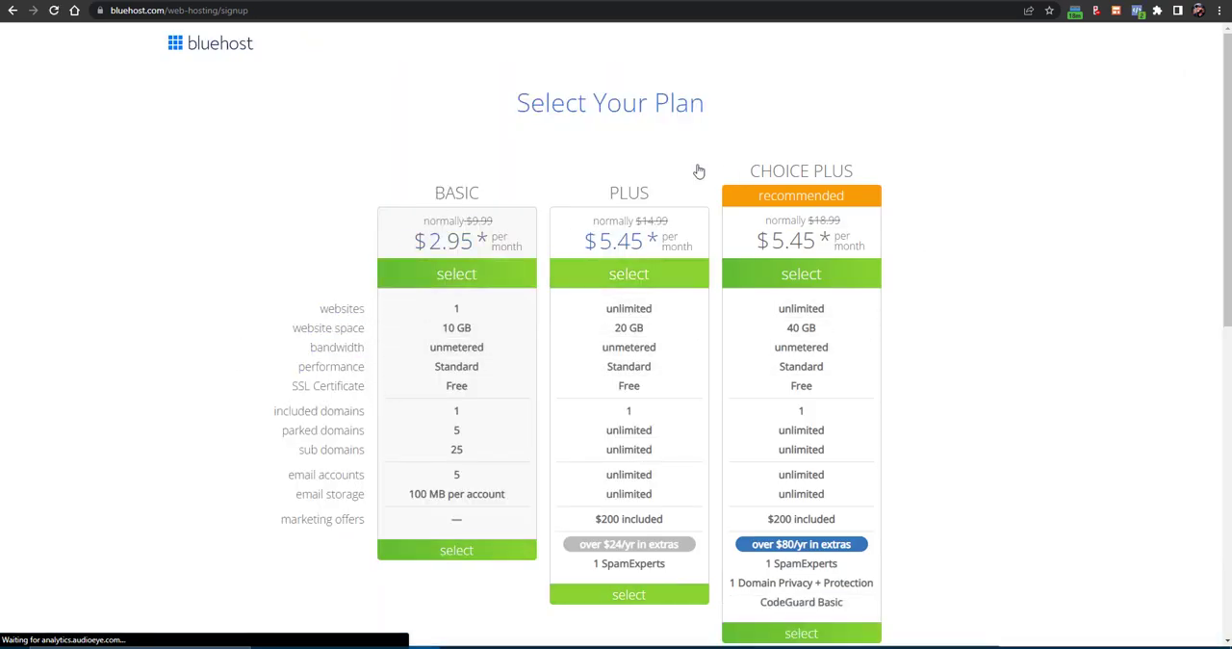
- Compare the hosting plans and select the Choice Plus plan
right_click(810, 184)
click(1080, 421)
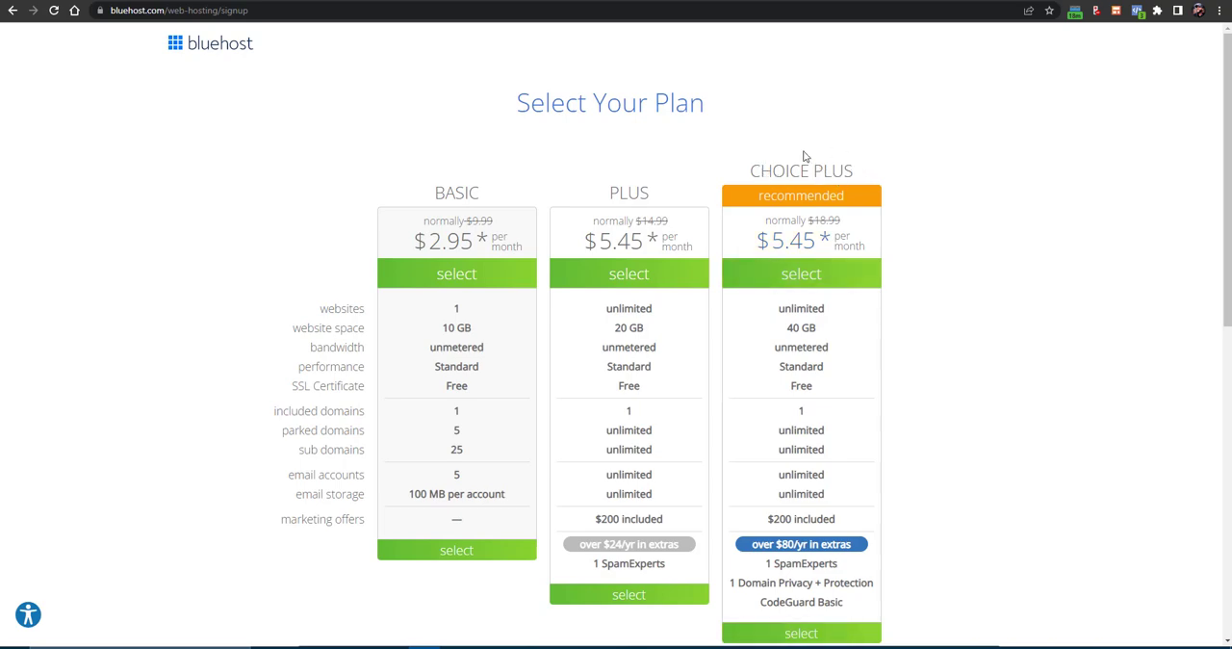
scroll(801, 409, down, 2)
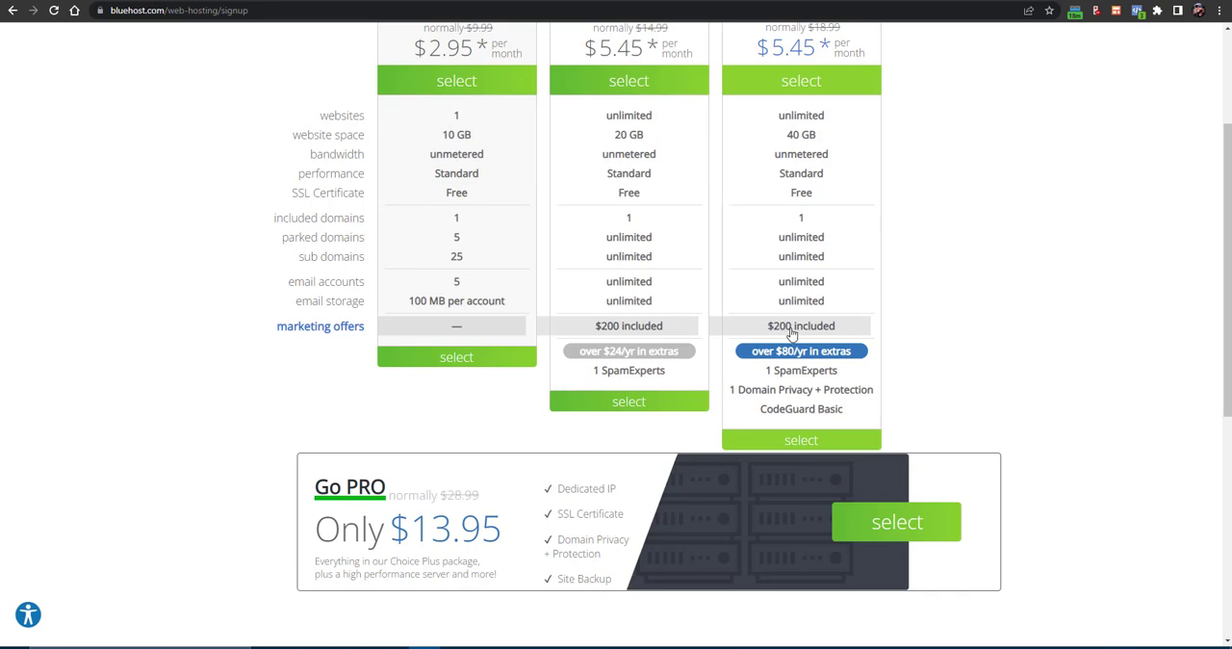
click(816, 441)
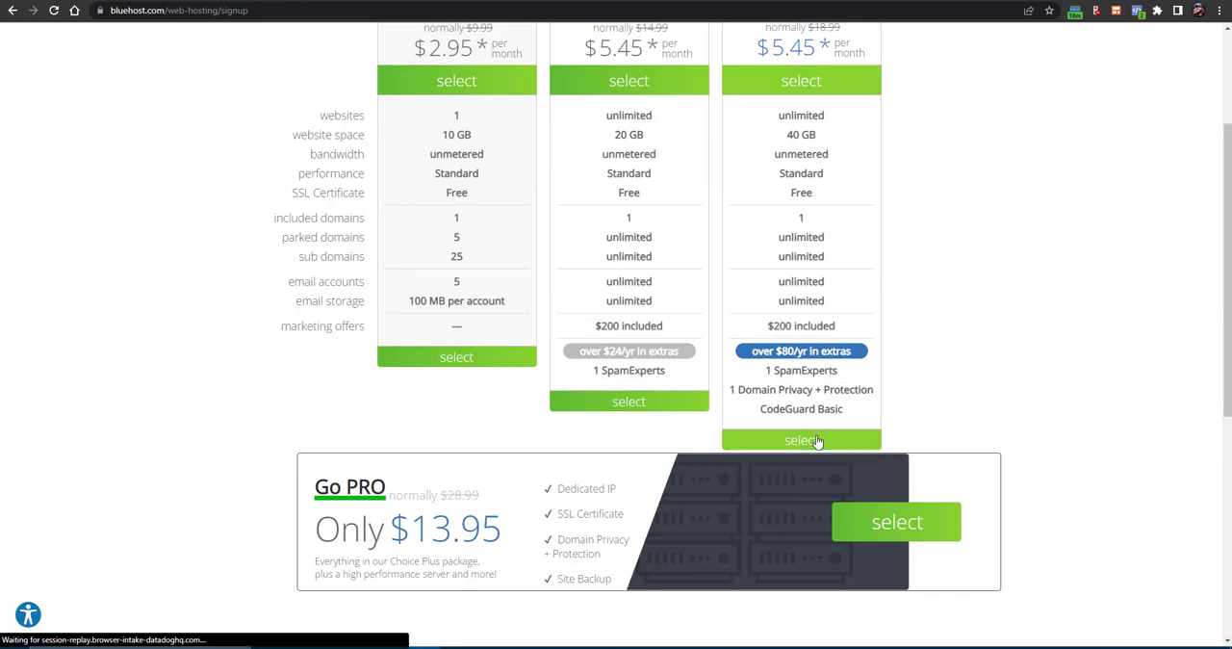
- Create the new domain storekhadin with the .com extension, reviewing the other available extensions before continuing
click(445, 300)
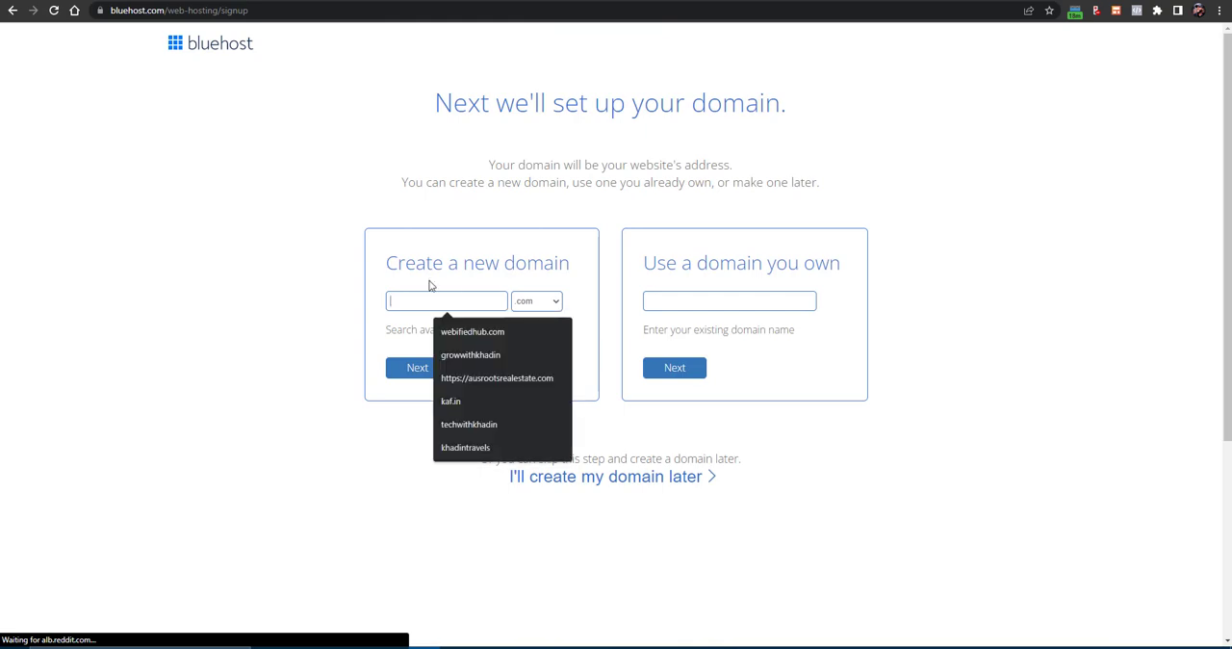
text(store)
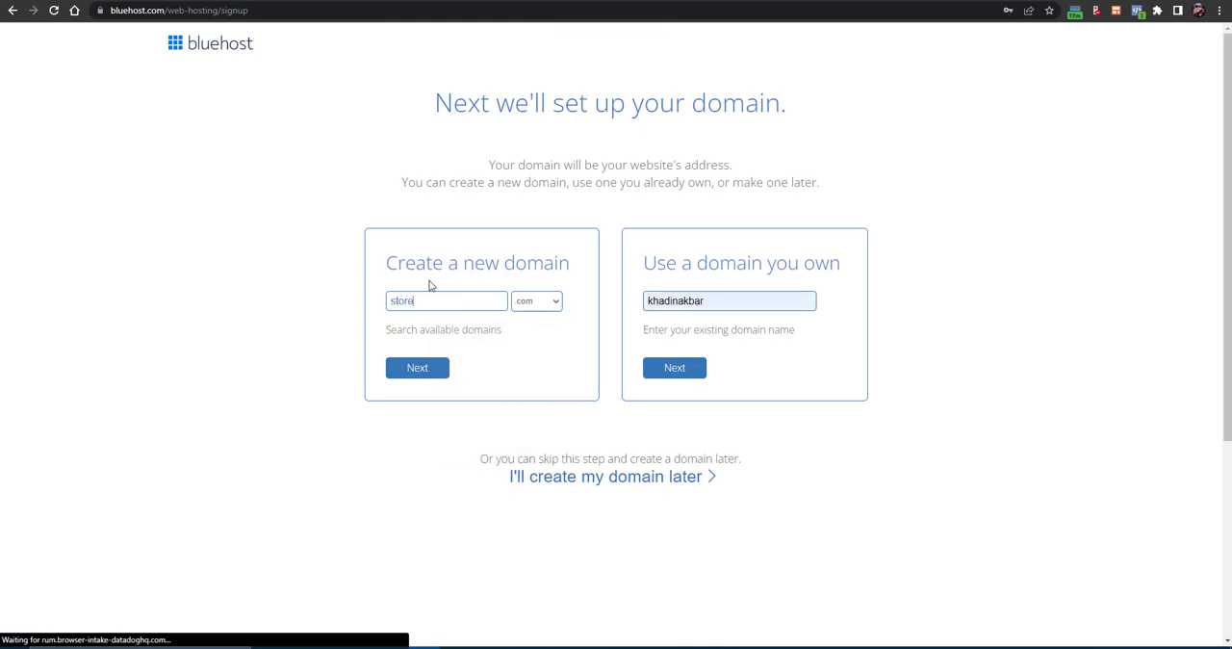
text(khadin)
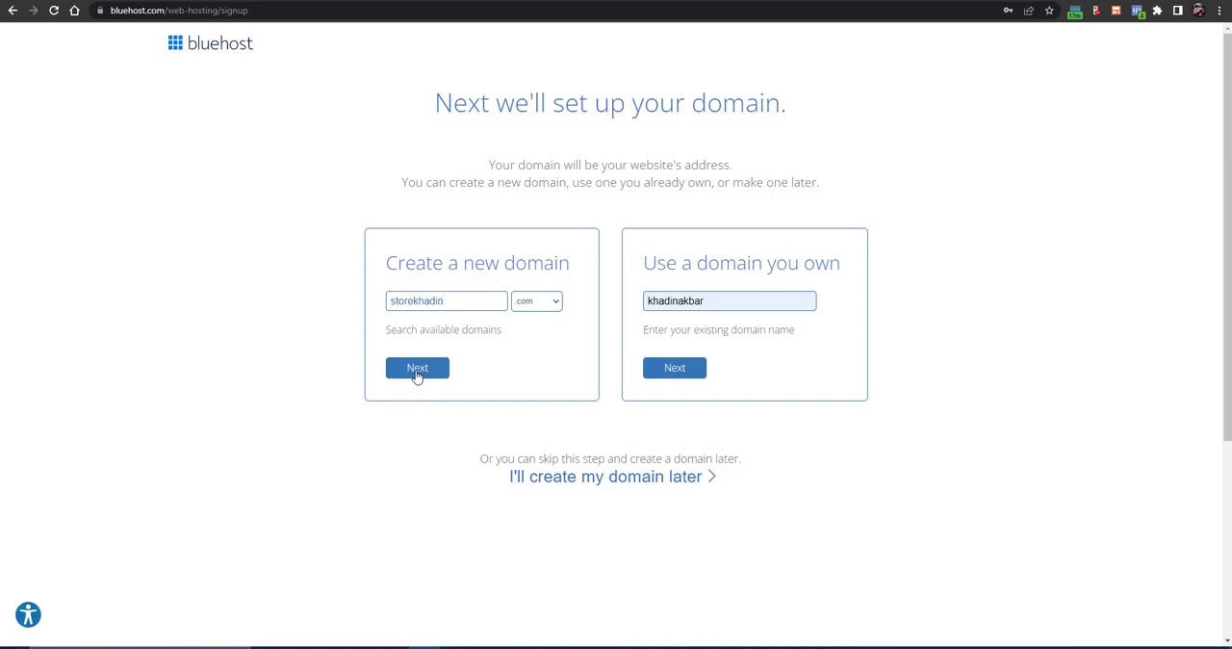
click(537, 303)
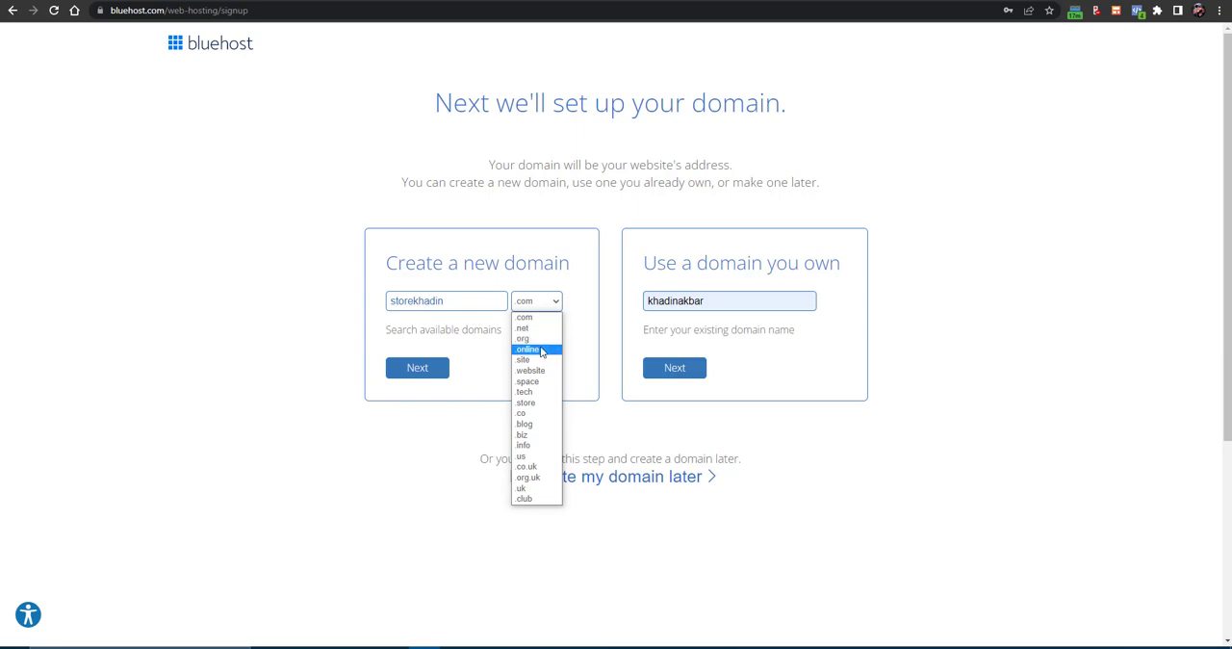
click(501, 362)
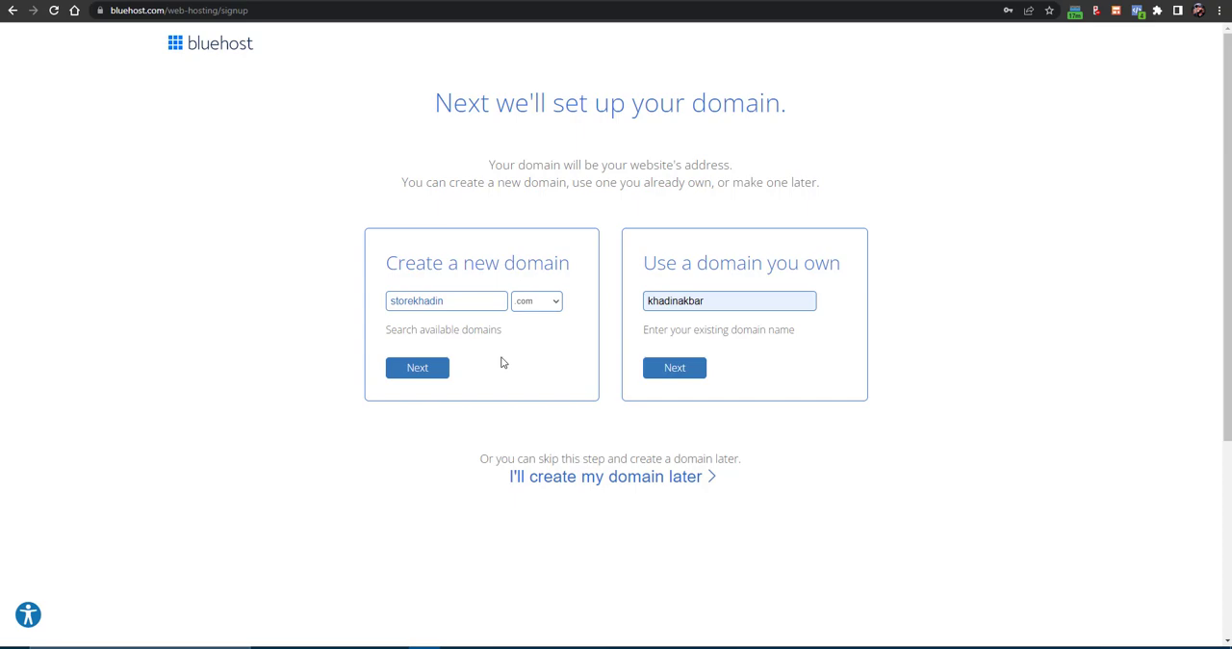
click(415, 371)
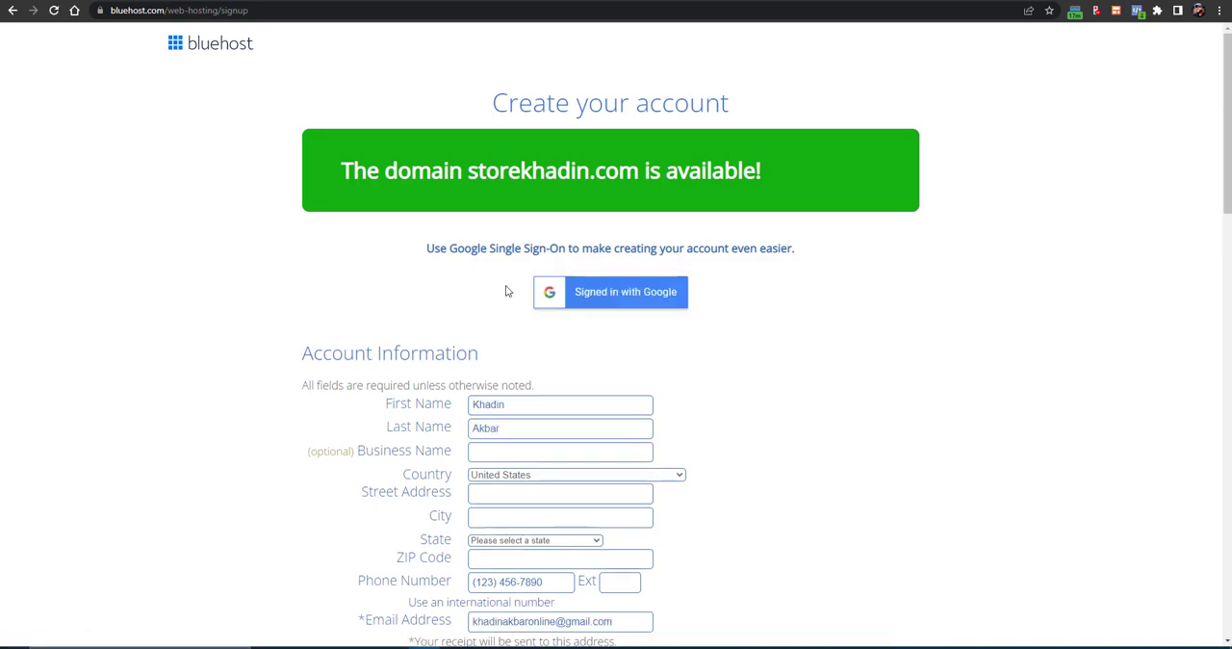
- Review the account form and sign in with the first listed Google account to fill in the account information
scroll(524, 308, down, 3)
scroll(518, 289, down, 2)
scroll(555, 231, up, 5)
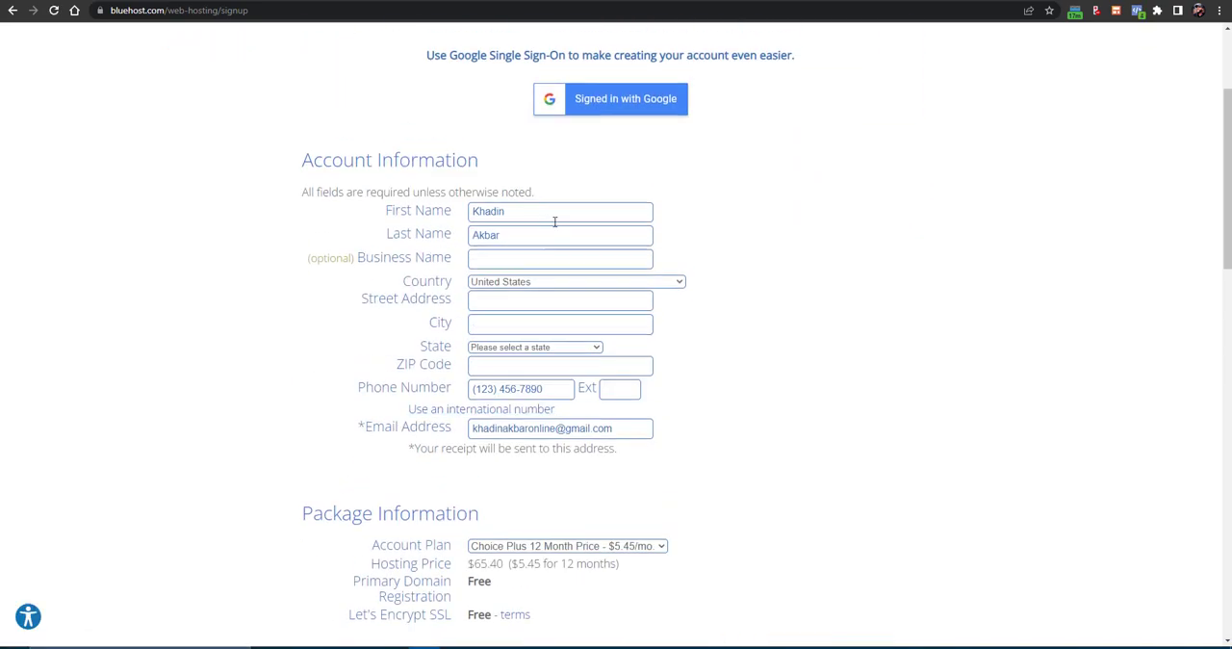
click(592, 304)
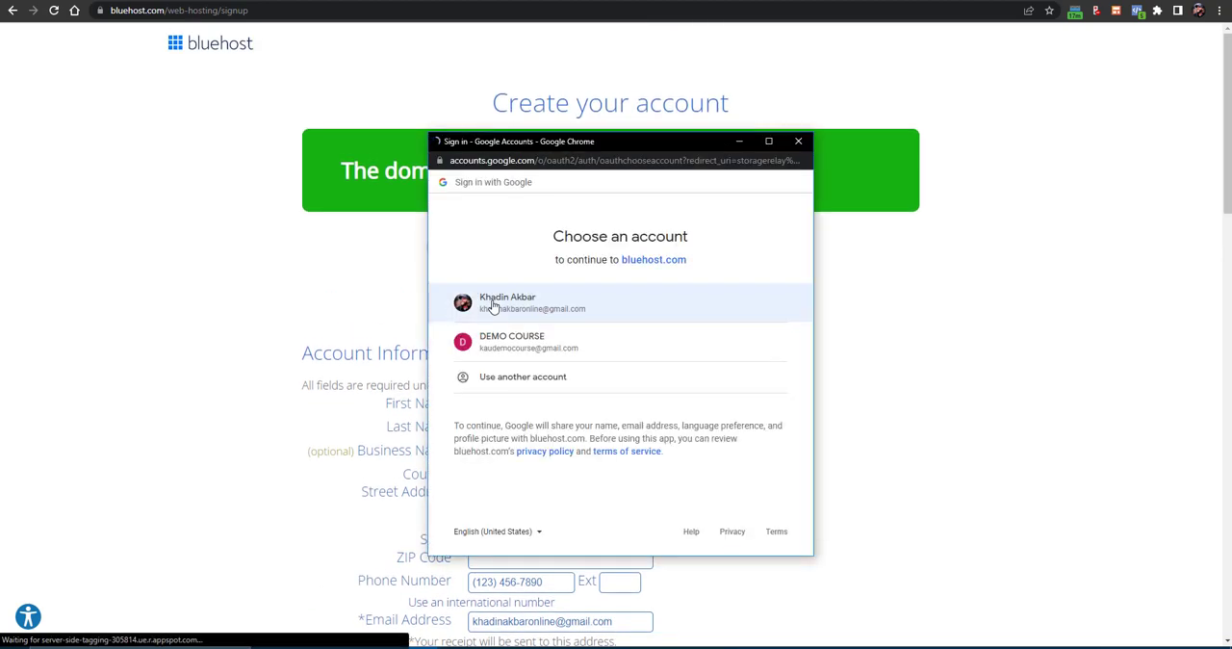
click(521, 302)
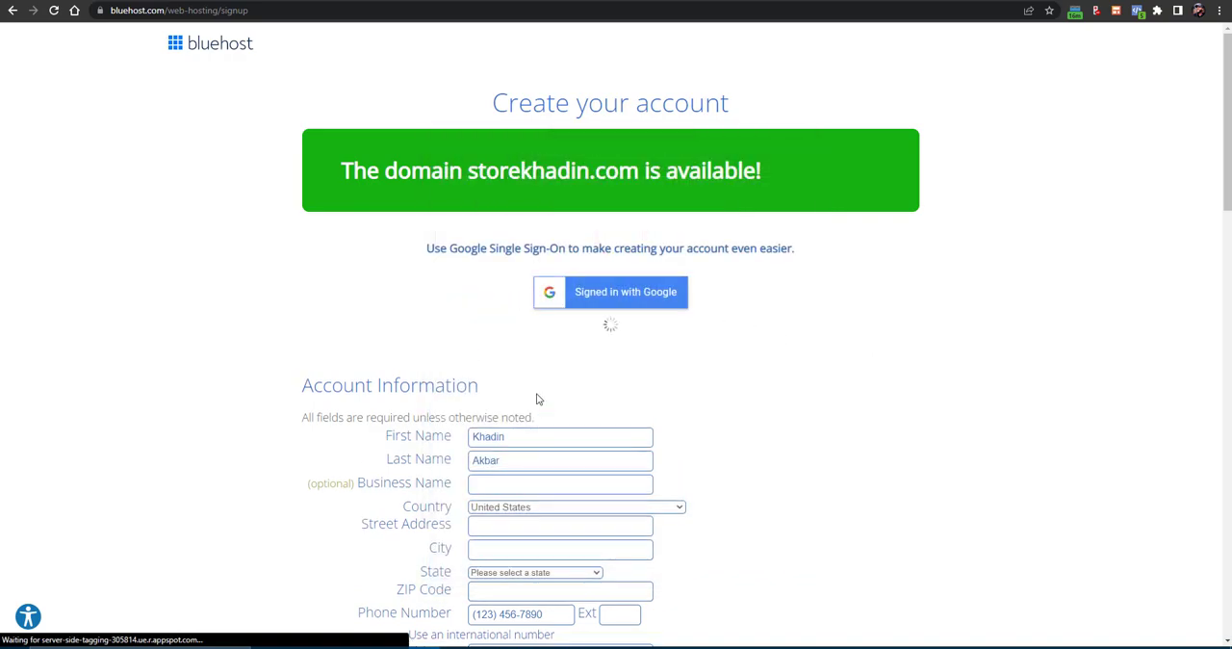
scroll(536, 398, down, 3)
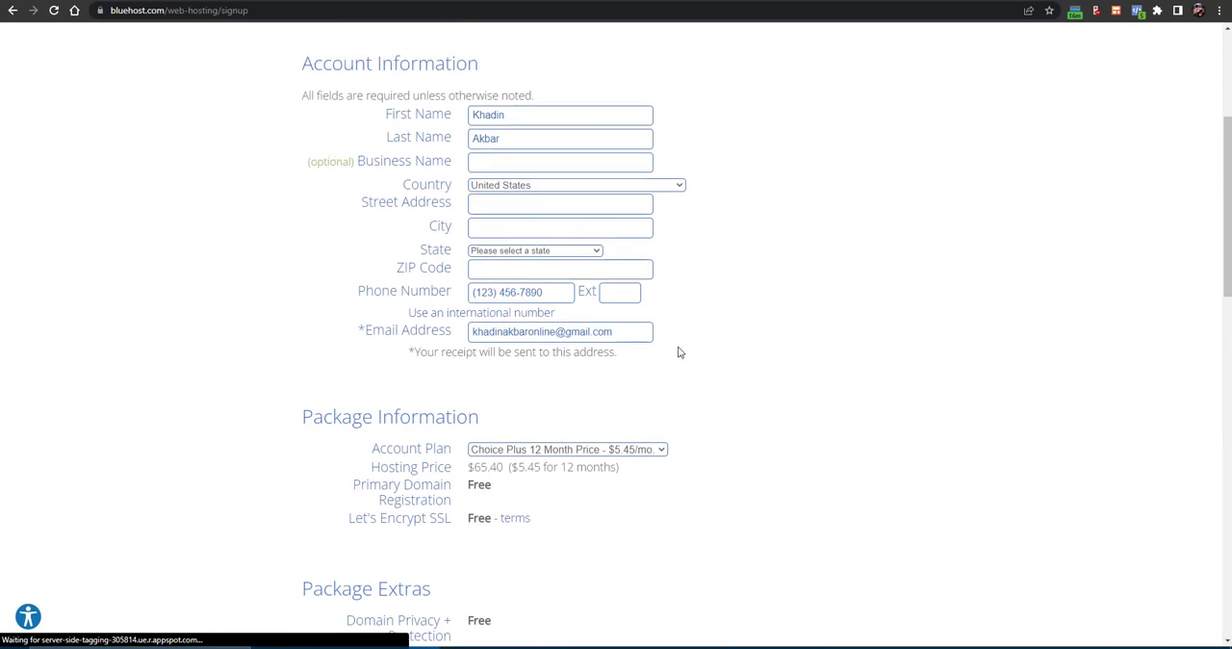
- Choose the Choice Plus 12 Month account plan and deselect the SiteLock Security - Essential extra
scroll(517, 373, down, 2)
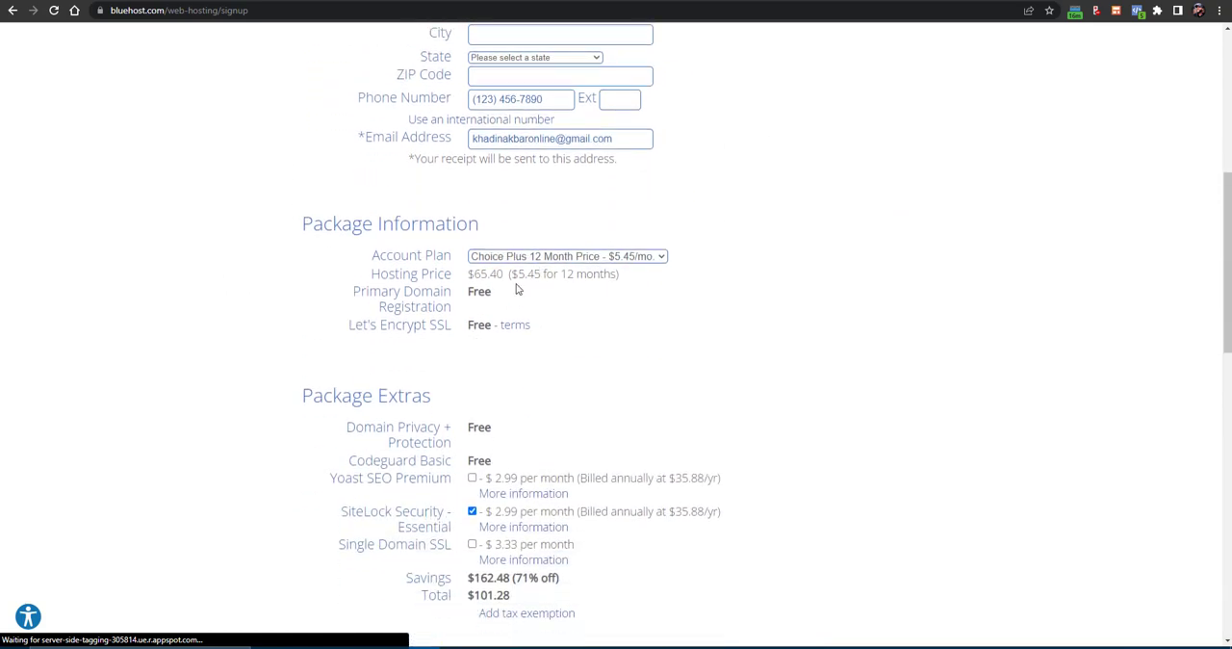
click(527, 257)
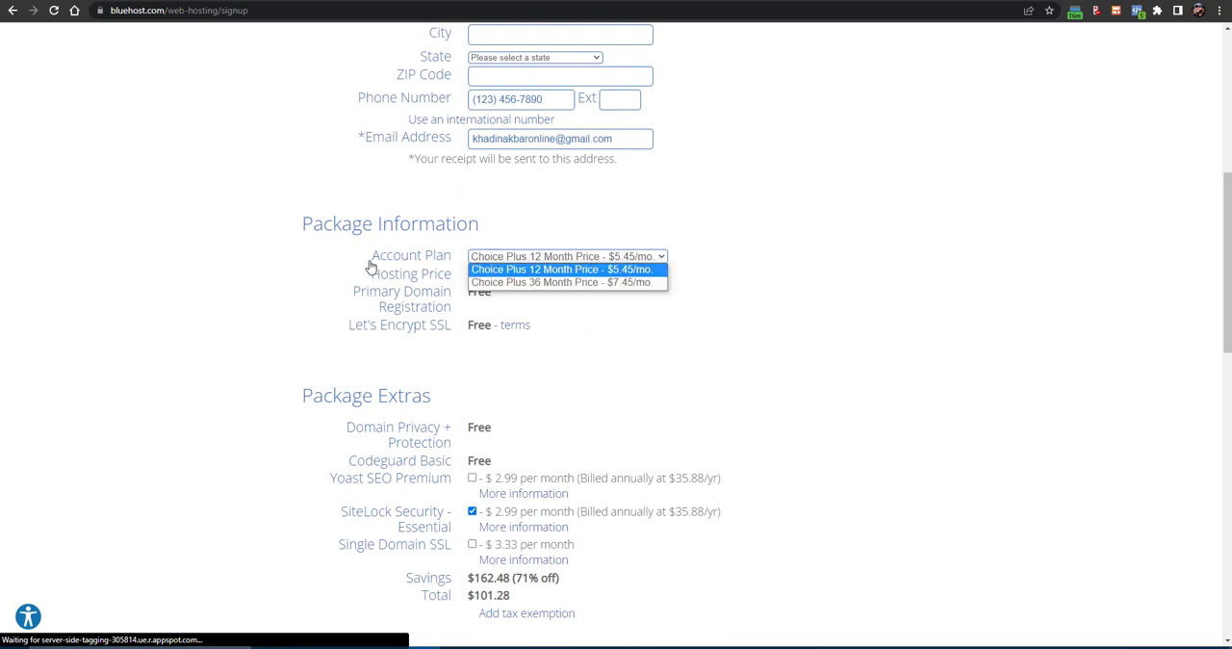
click(529, 270)
scroll(592, 294, down, 1)
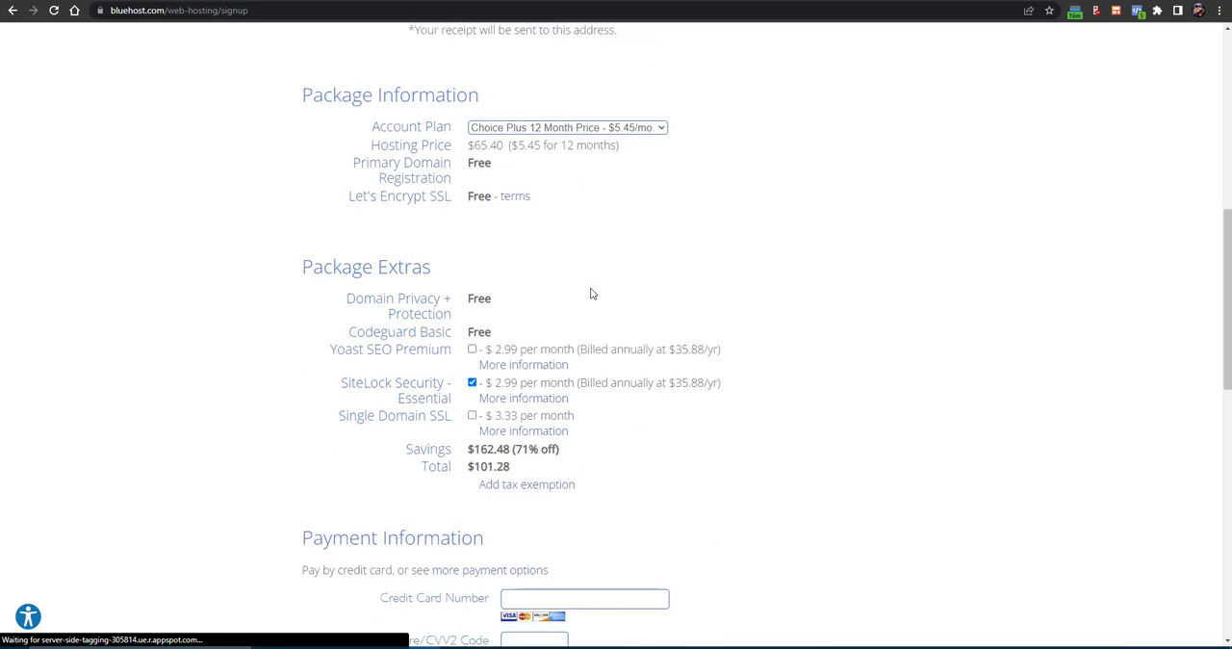
scroll(589, 295, down, 1)
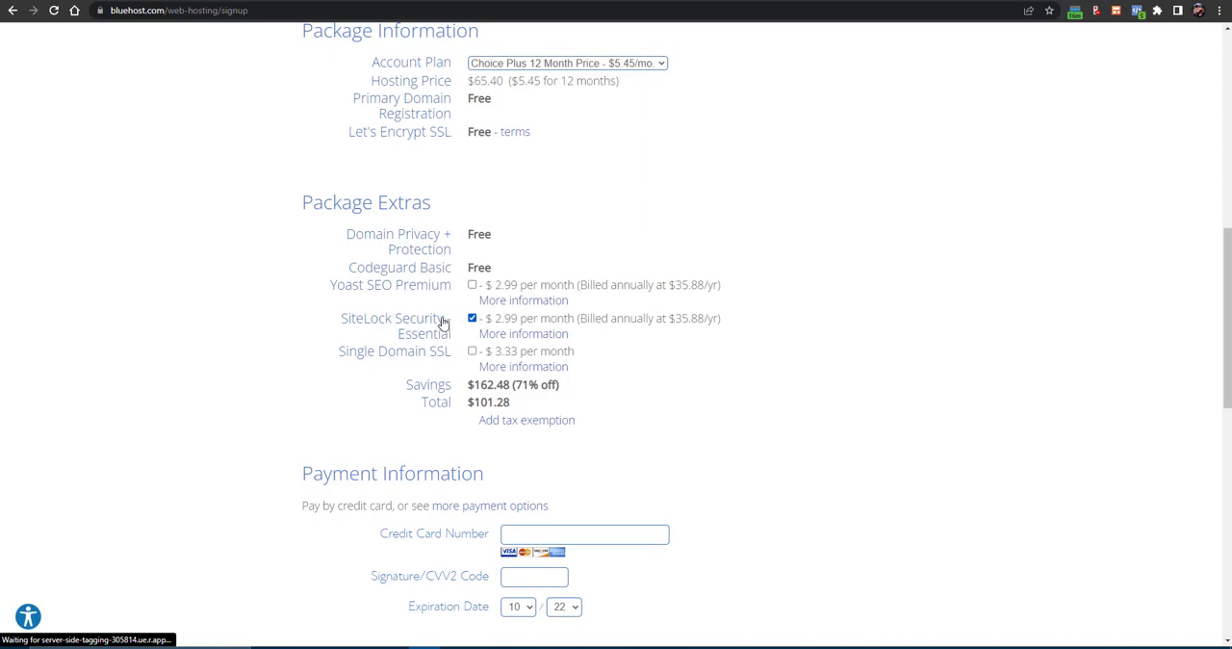
click(471, 319)
- Examine the total price and the savings listed under the package extras
drag(473, 402, 507, 405)
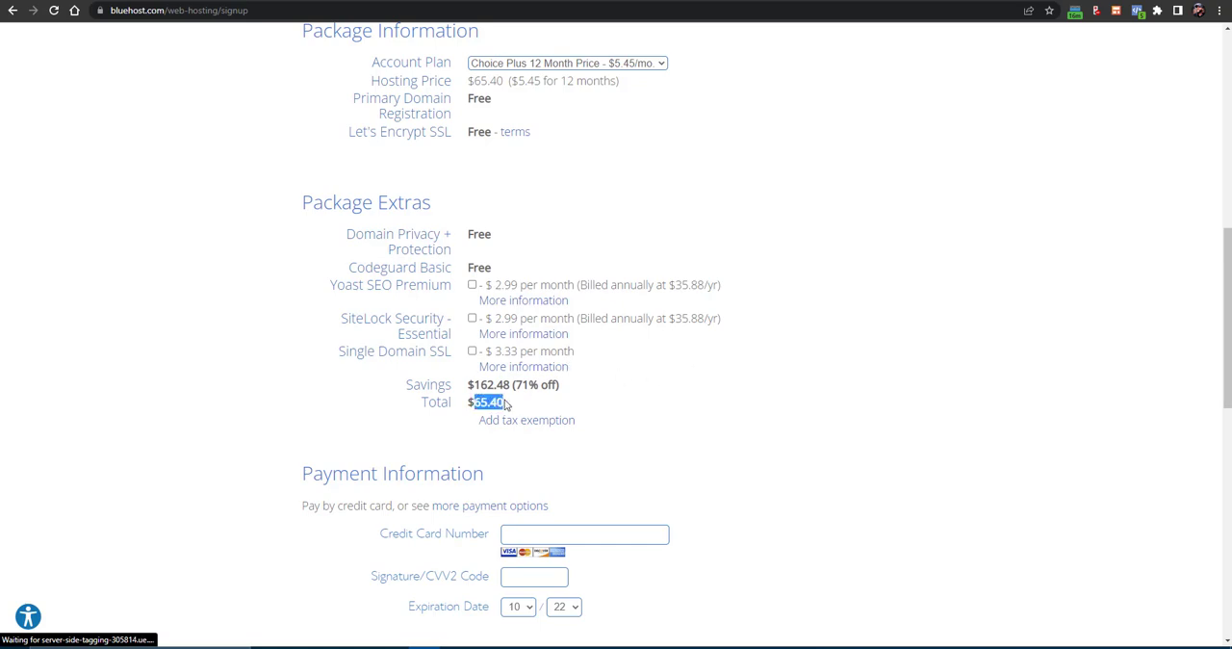
click(469, 399)
triple_click(486, 399)
click(478, 402)
drag(477, 402, 505, 402)
click(484, 404)
double_click(478, 402)
drag(518, 384, 530, 385)
drag(414, 384, 554, 386)
click(520, 385)
click(581, 388)
triple_click(488, 384)
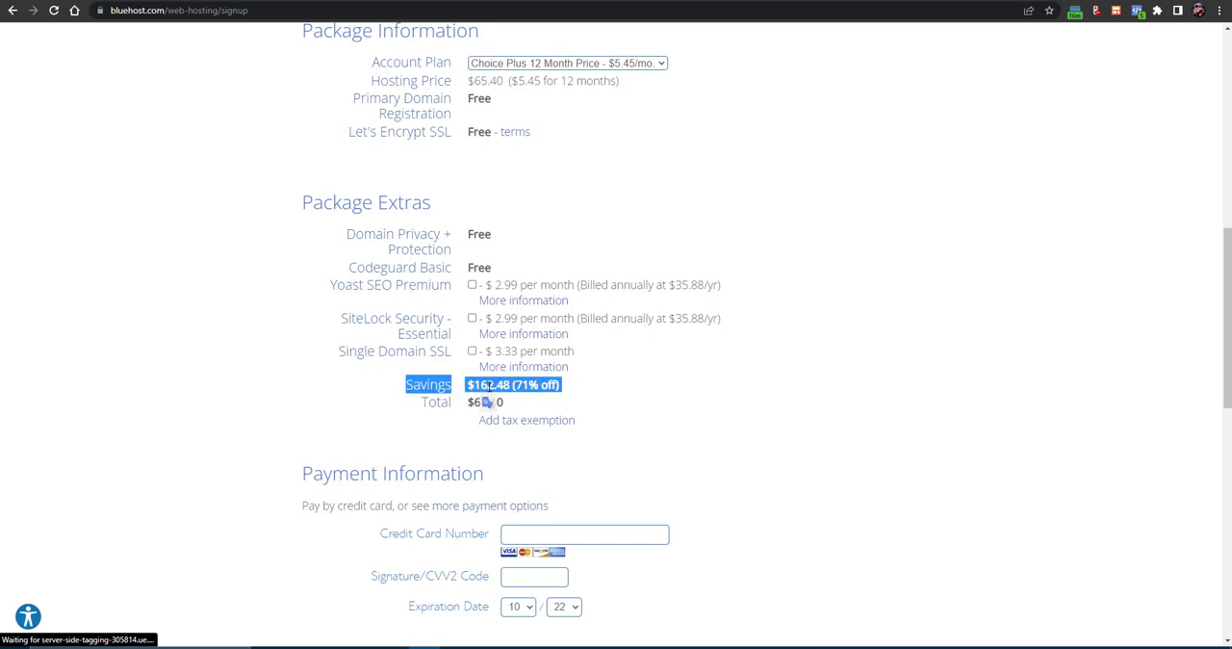
double_click(487, 401)
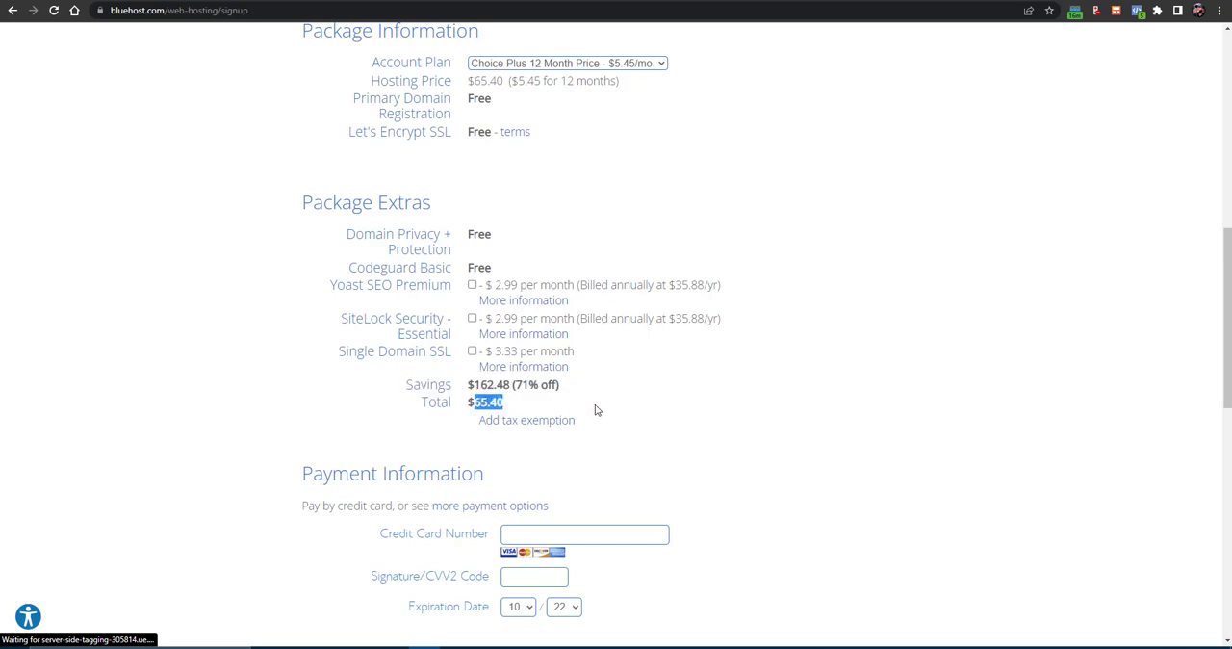
- Show more payment options in the payment information and choose to pay with PayPal
scroll(597, 404, down, 1)
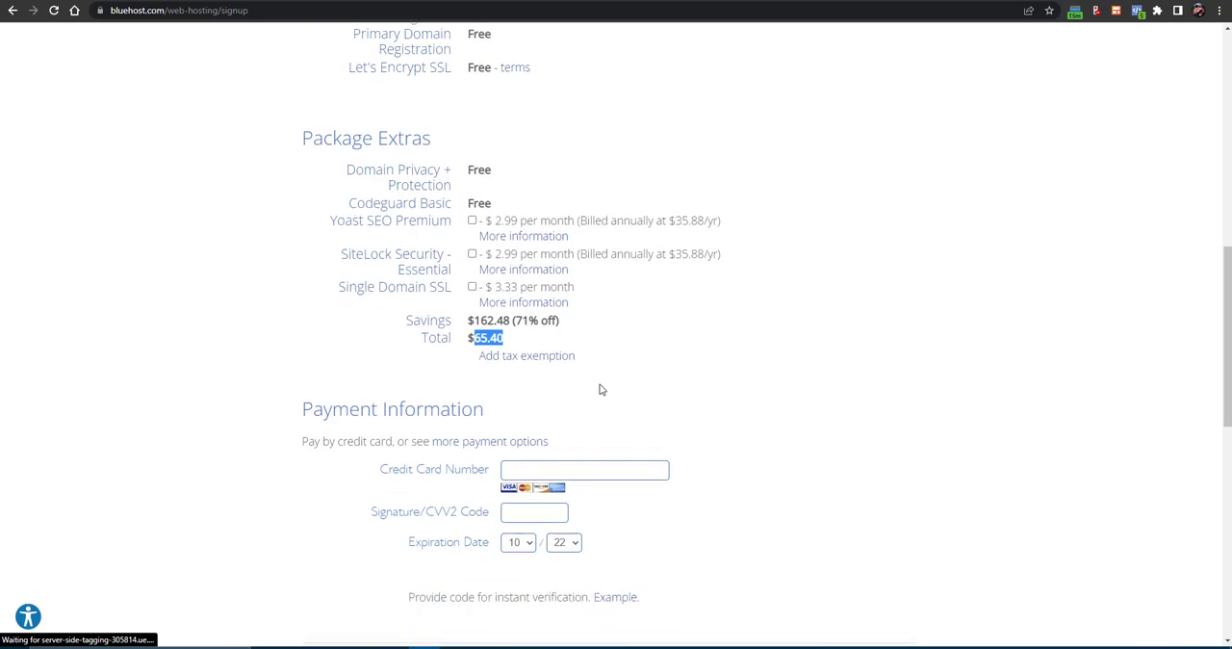
scroll(591, 389, down, 2)
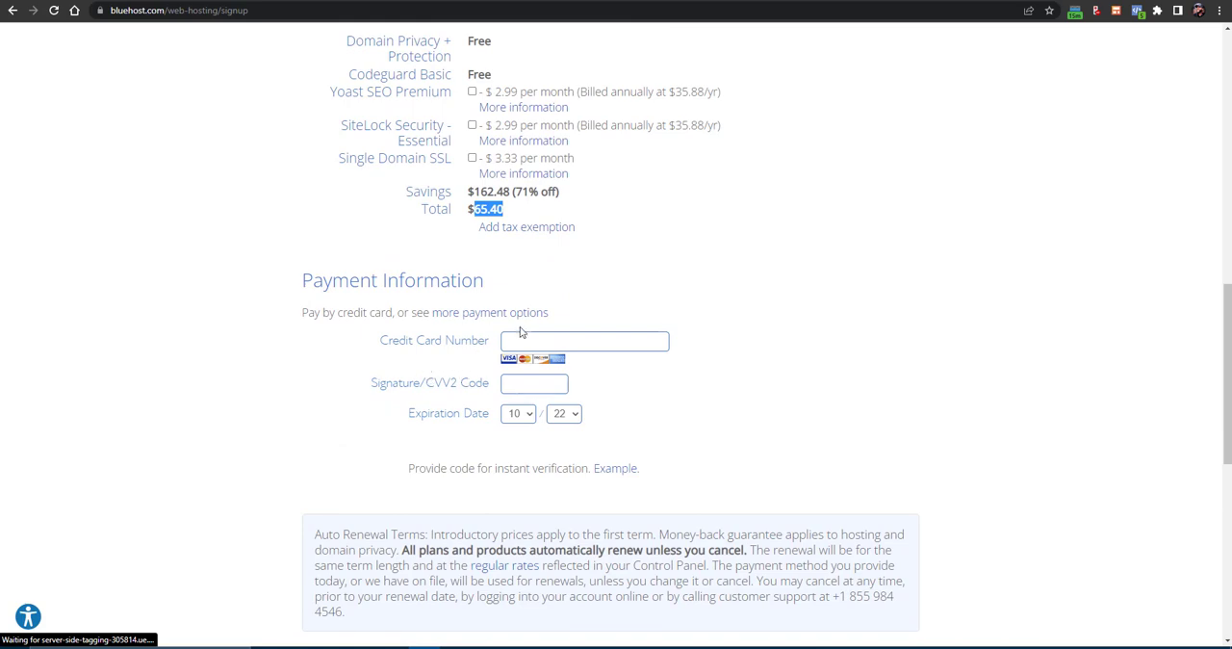
click(462, 318)
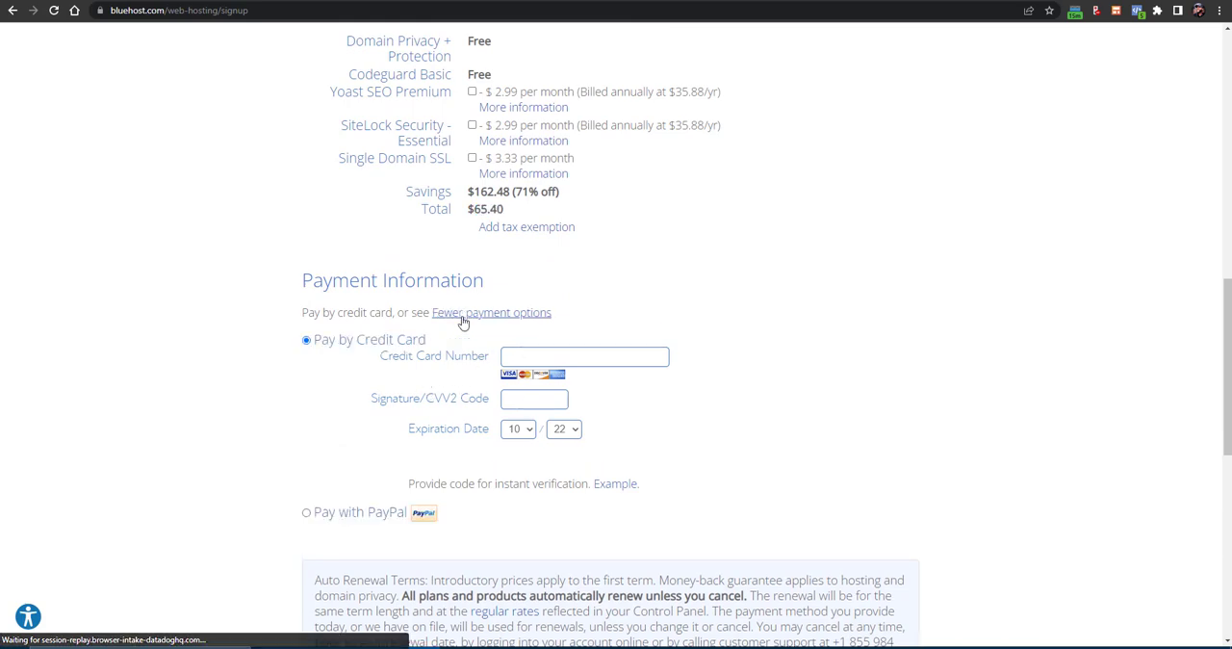
scroll(500, 341, down, 2)
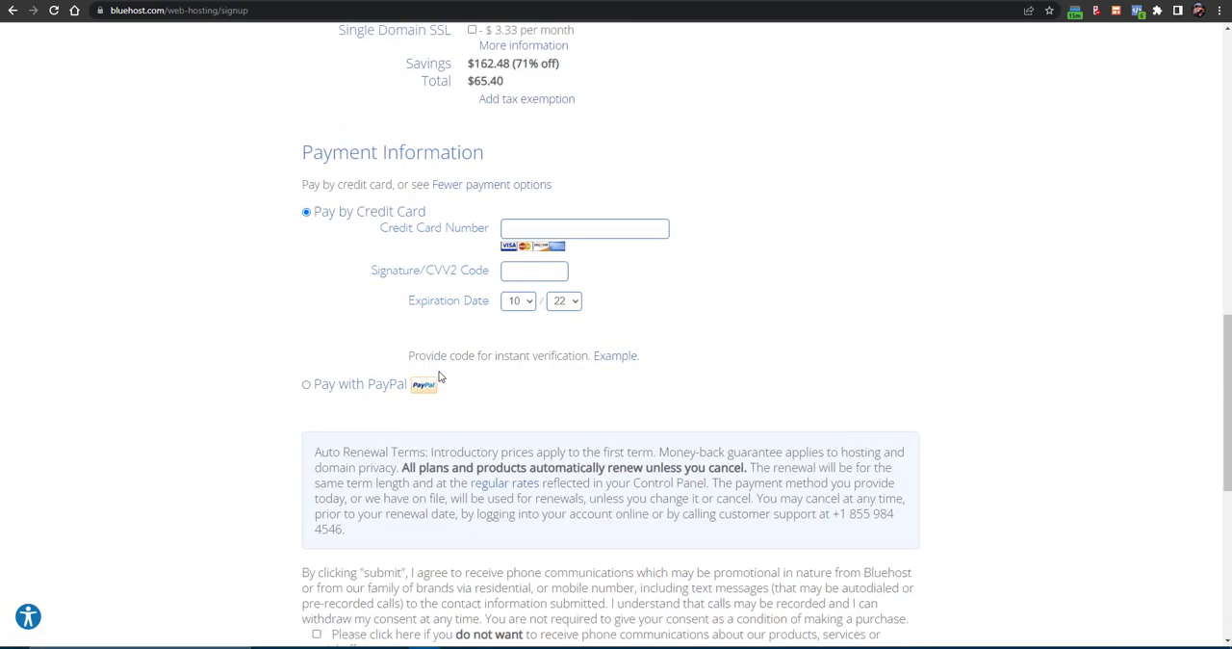
click(326, 387)
- Opt out of promotional phone communications, agree to the renewal terms and policies, and dismiss the special sign-up offer
scroll(352, 349, down, 4)
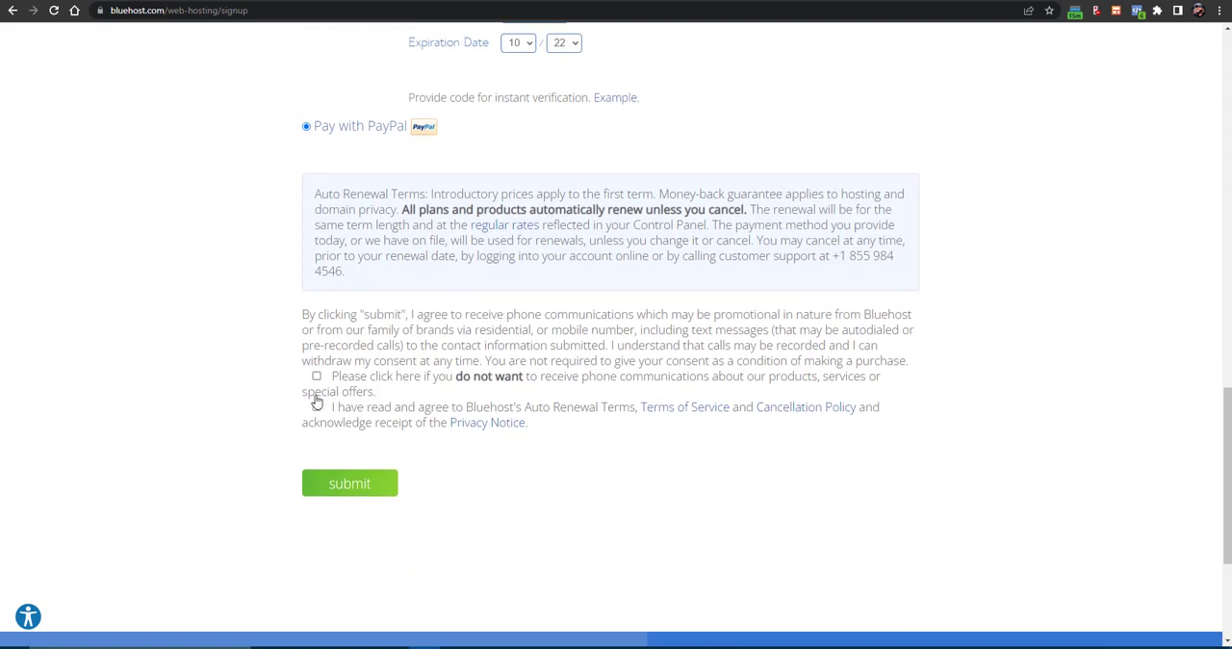
click(316, 376)
click(317, 407)
mouse_move(250, 29)
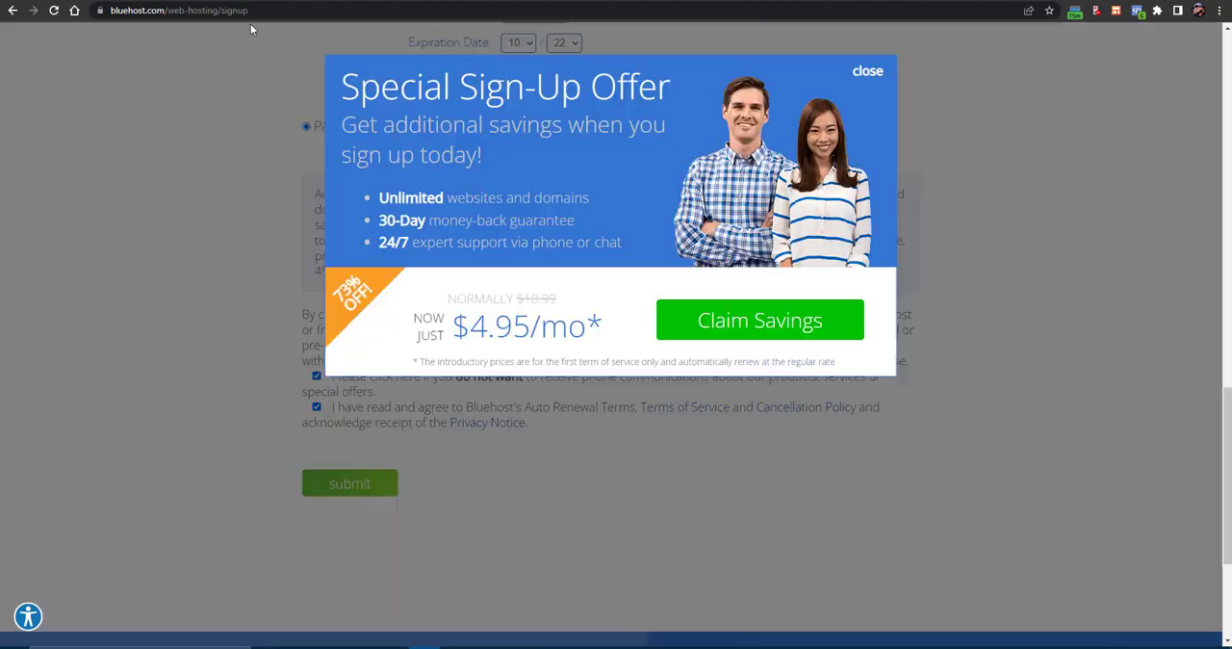
click(865, 73)
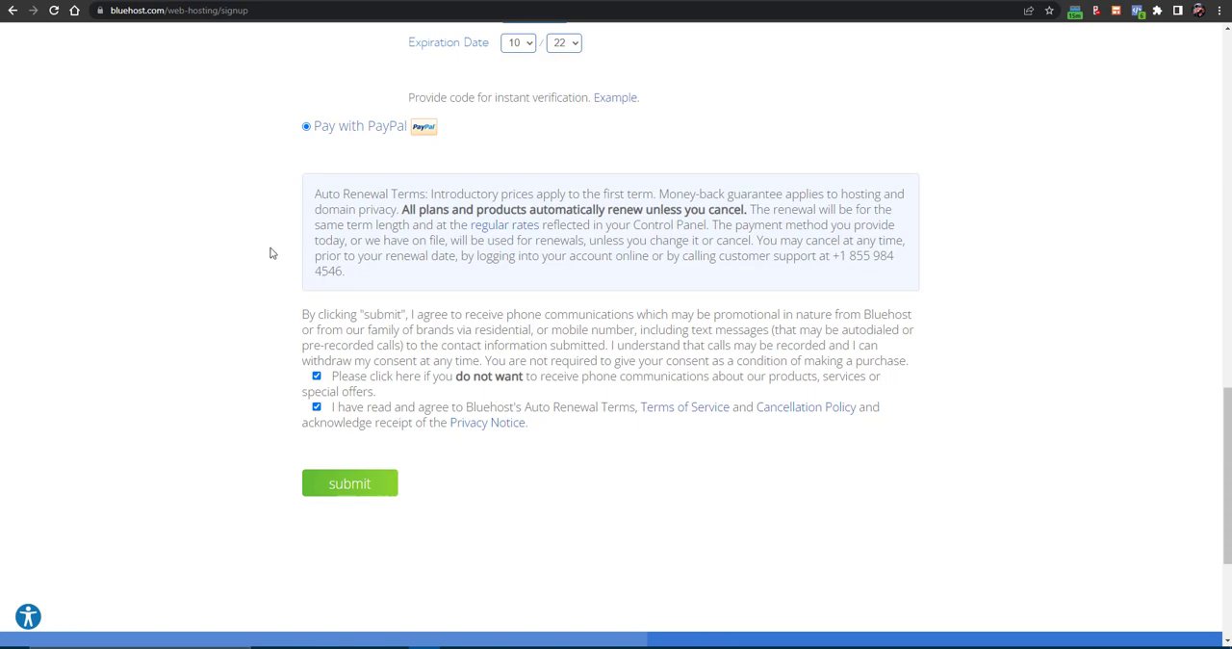
- Load the bluehost.com home page and log in to the hosting account with the saved credentials
drag(266, 10, 168, 12)
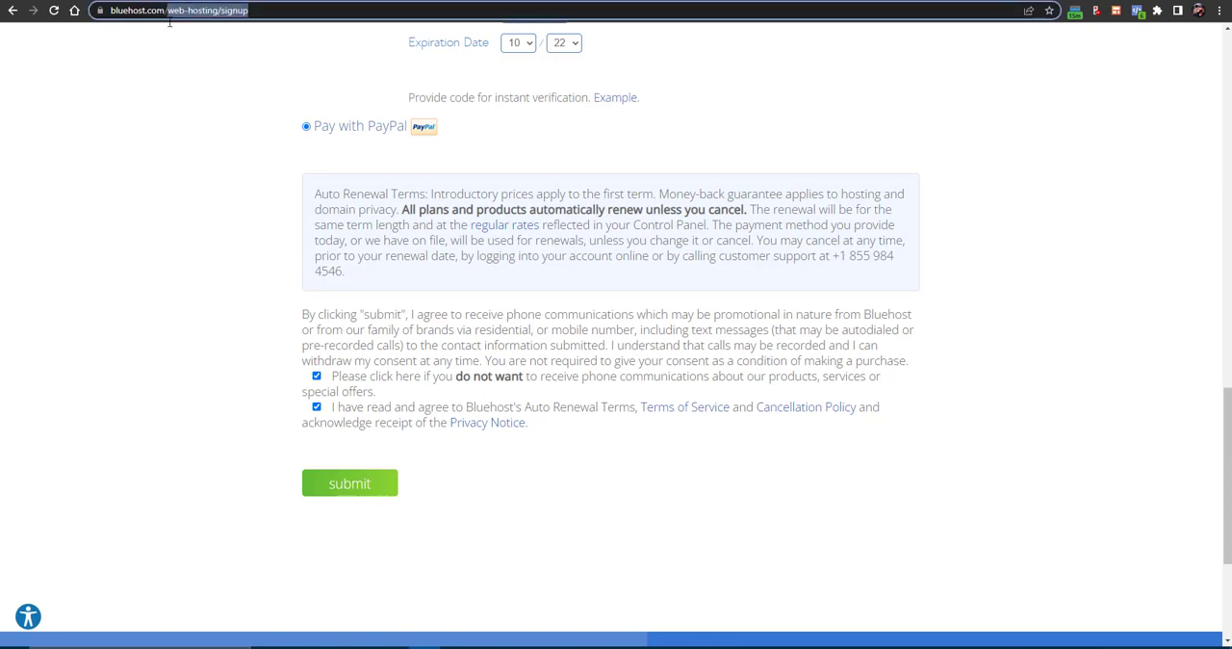
scroll(274, 120, up, 15)
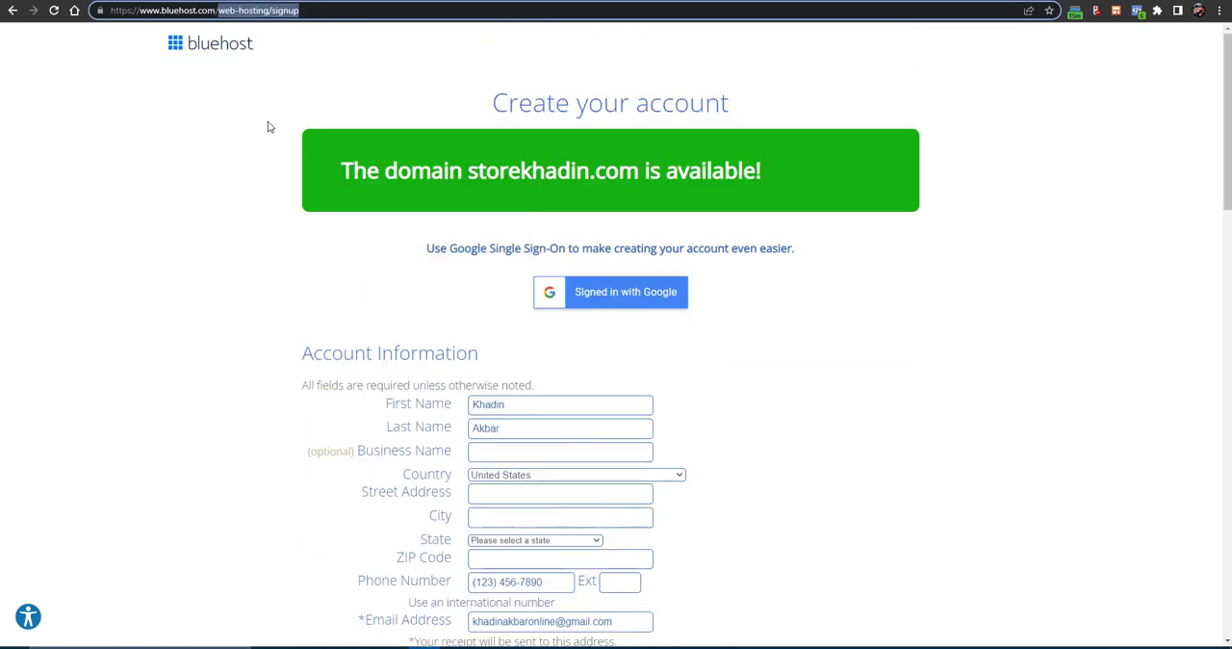
click(164, 47)
double_click(176, 45)
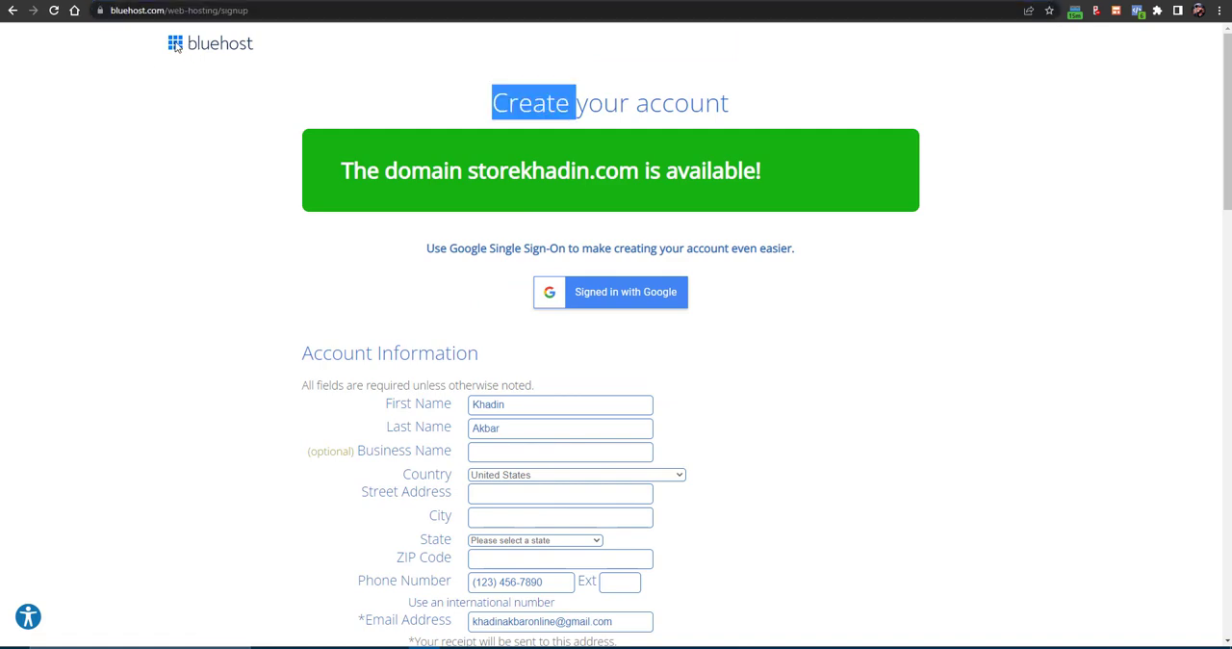
click(177, 10)
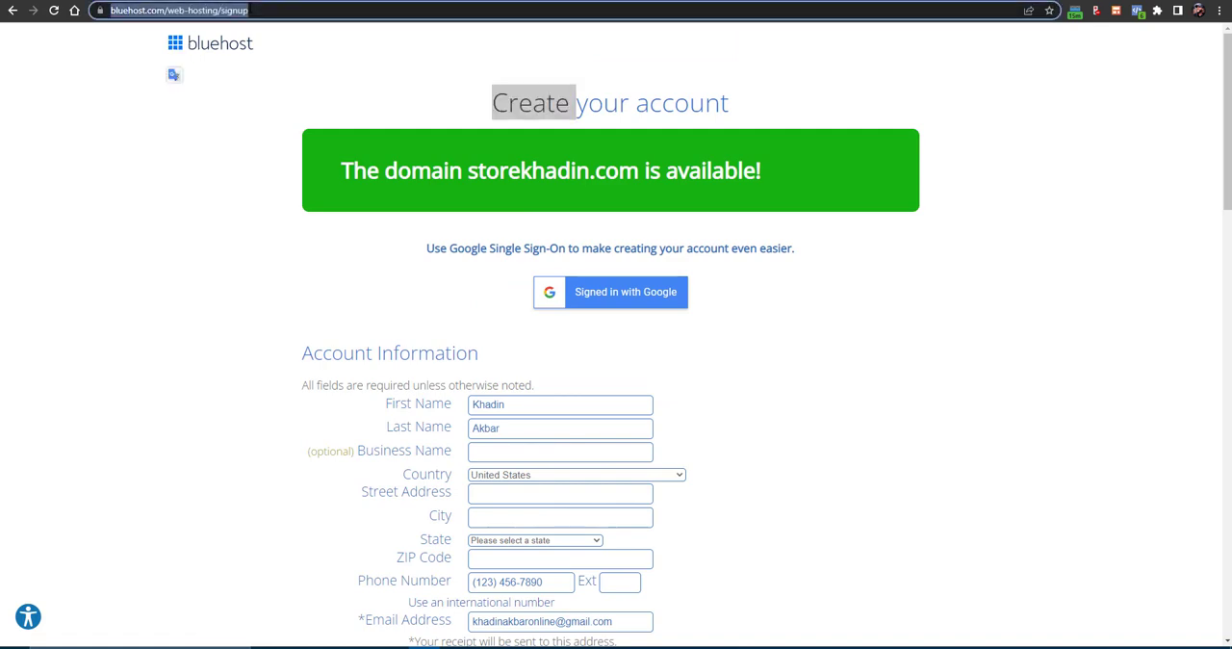
text(bluehost.com)
key(Return)
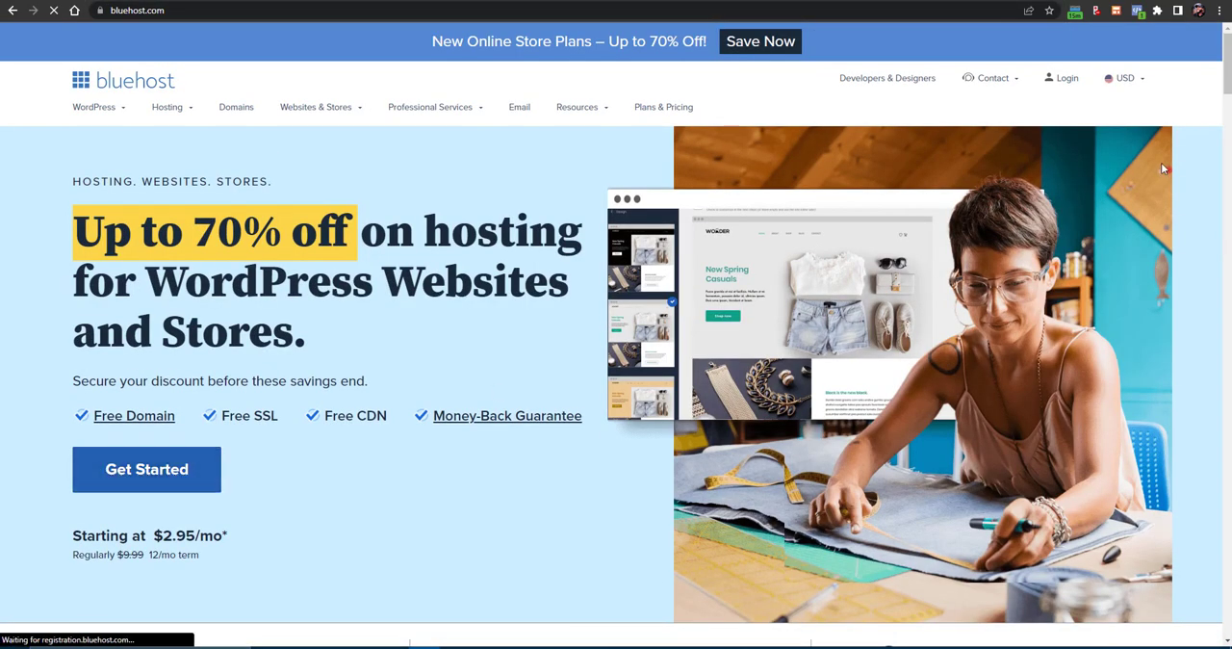
click(1078, 85)
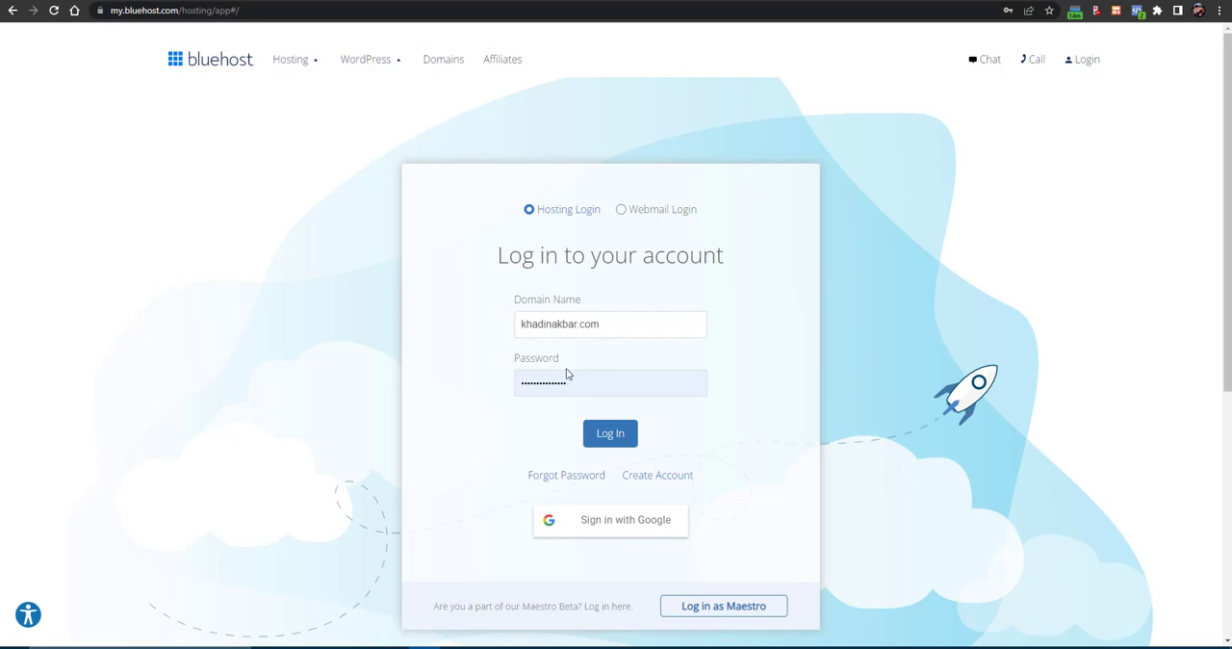
click(607, 442)
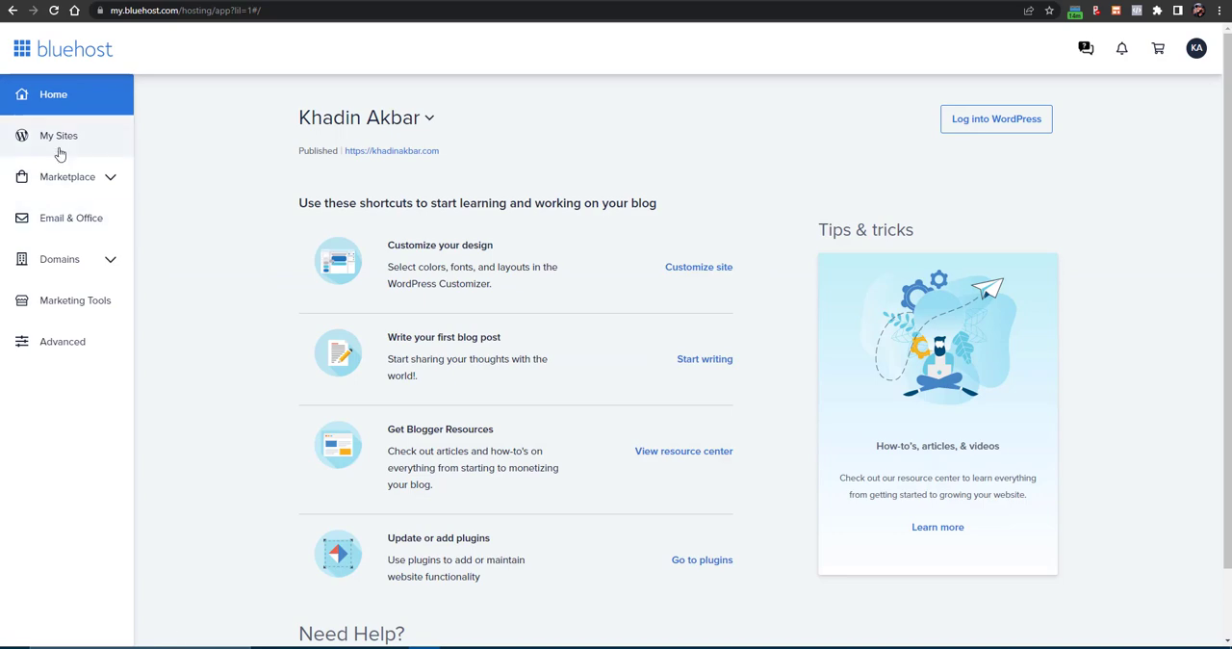
- Start creating a new WordPress site from the account's list of sites
click(60, 152)
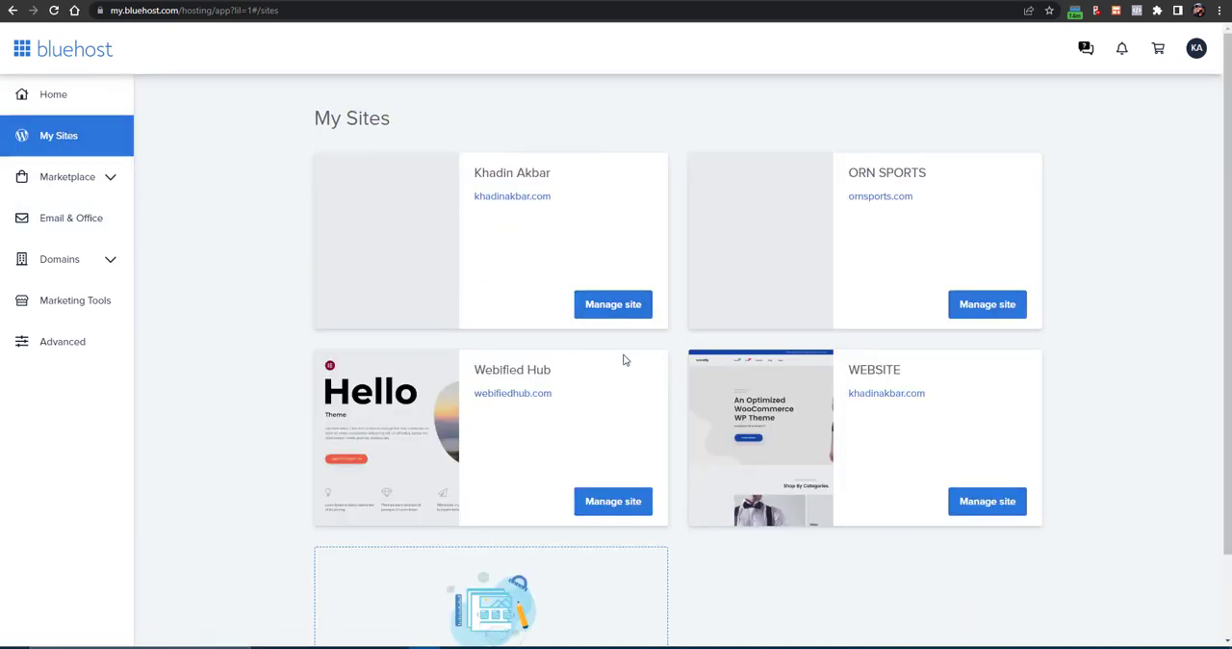
scroll(877, 413, down, 2)
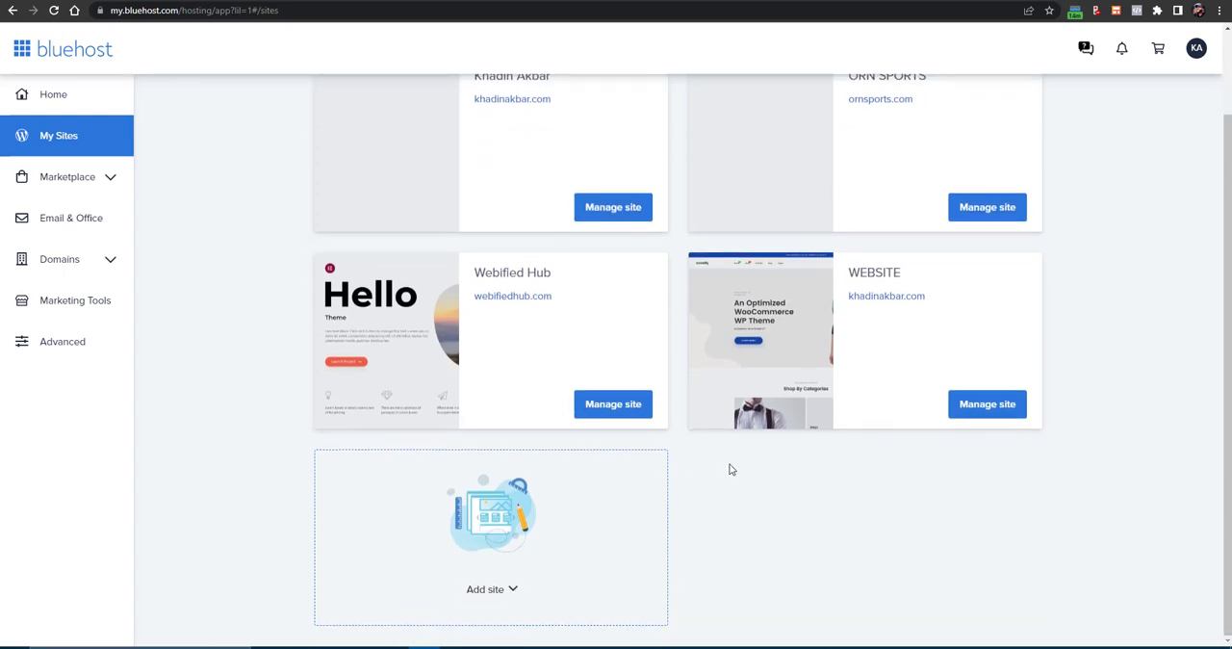
click(488, 590)
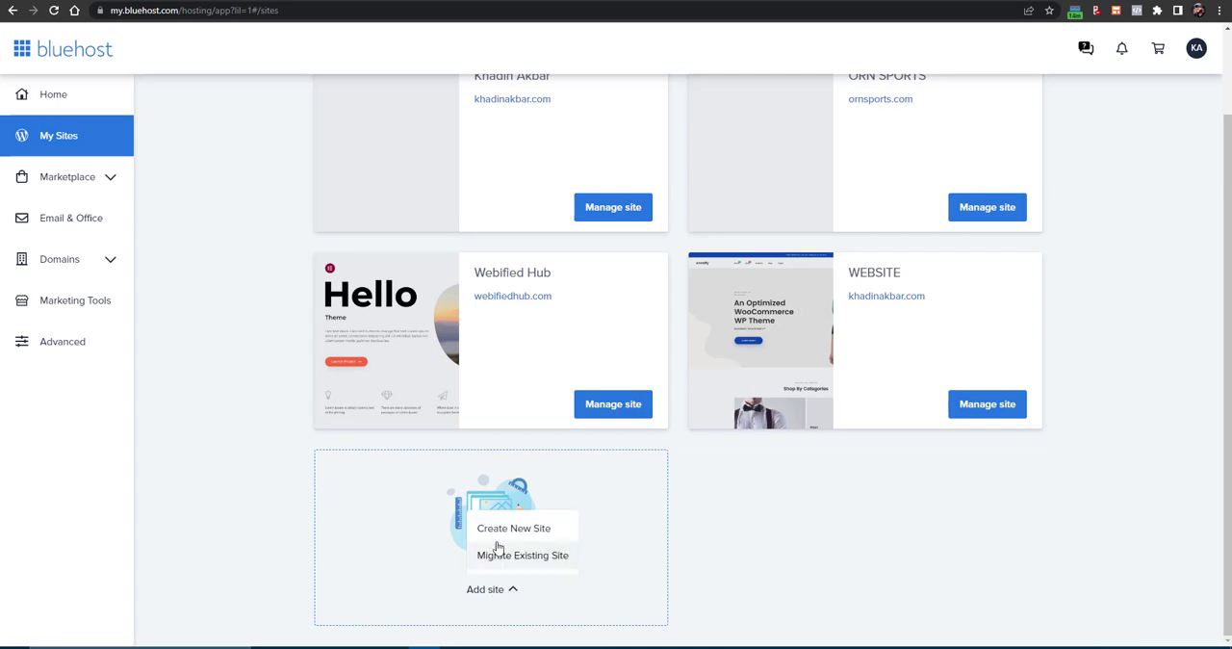
click(497, 541)
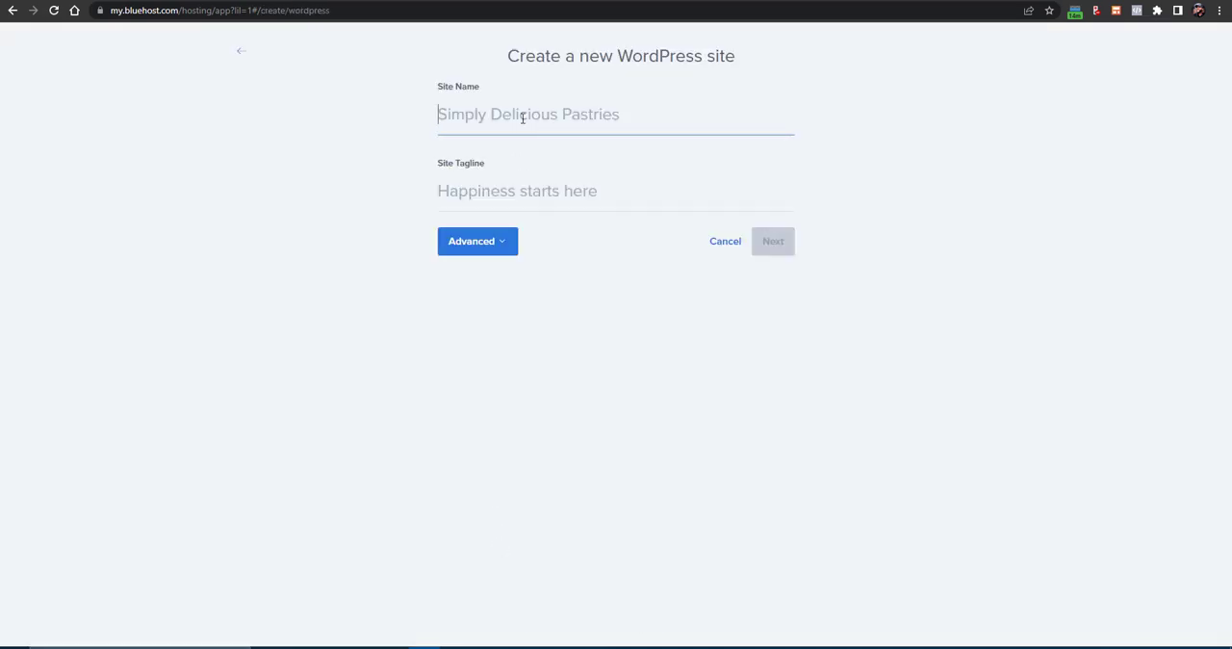
text(khodini)
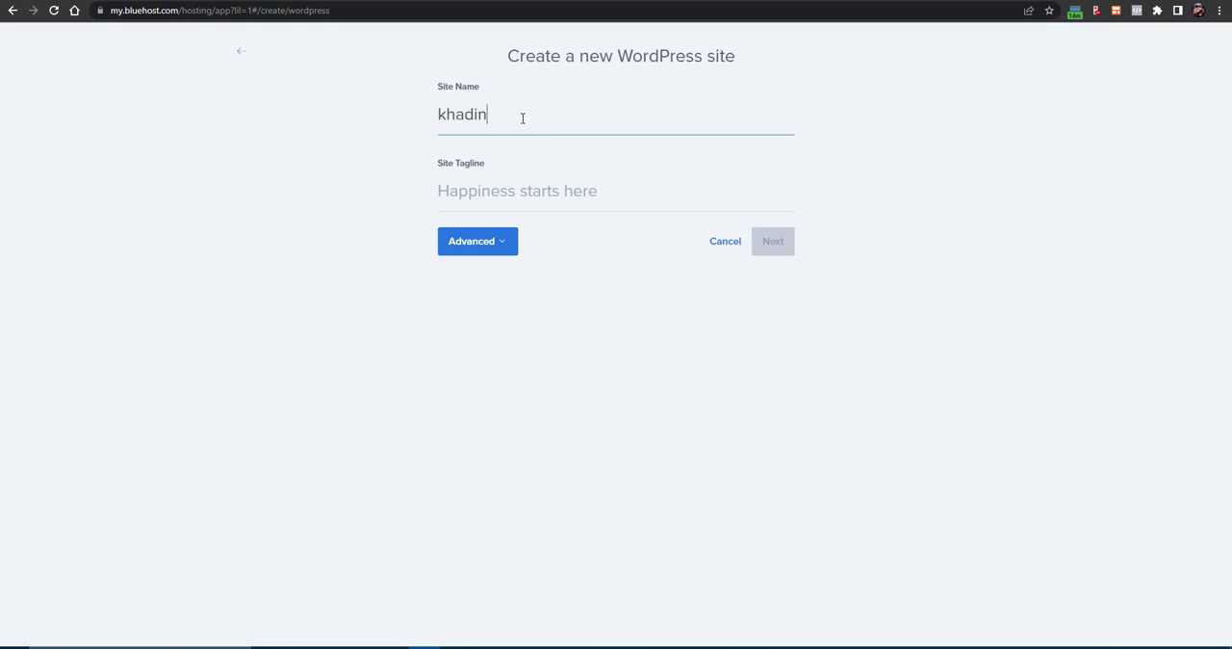
key(BackSpace)
key(BackSpace)
key(BackSpace)
key(BackSpace)
key(BackSpace)
key(BackSpace)
key(BackSpace)
- Enter KHADIN STORE as the name of the new WordPress site
text(KHAD)
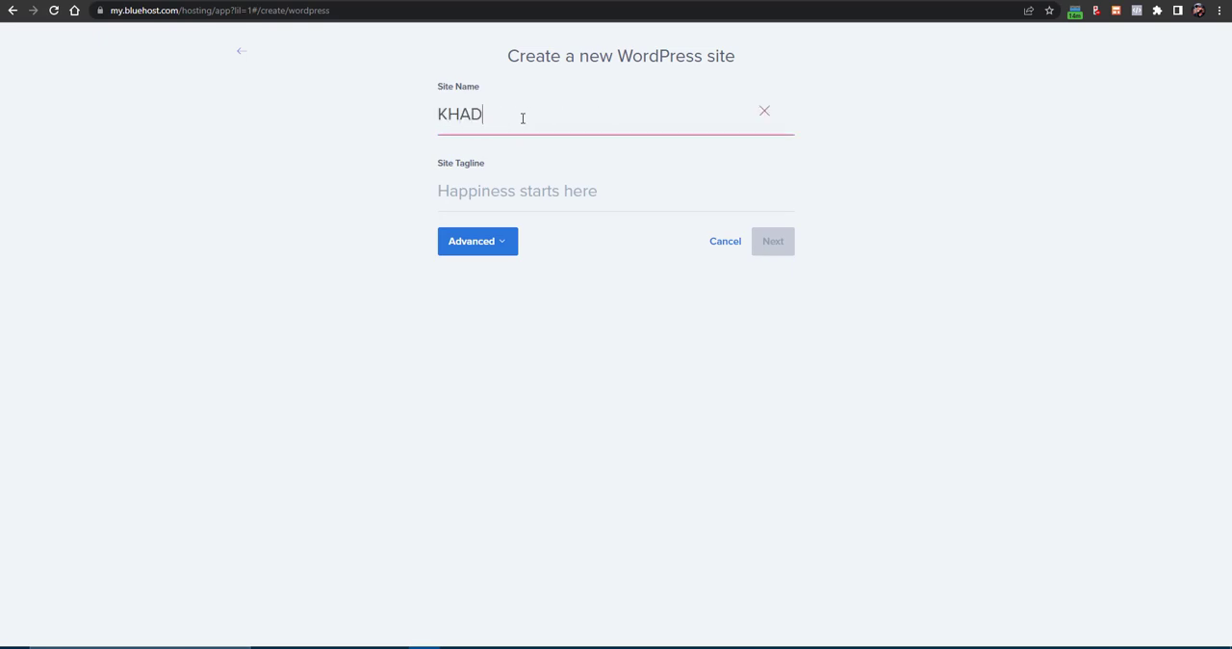
text(IN STORE)
key(Tab)
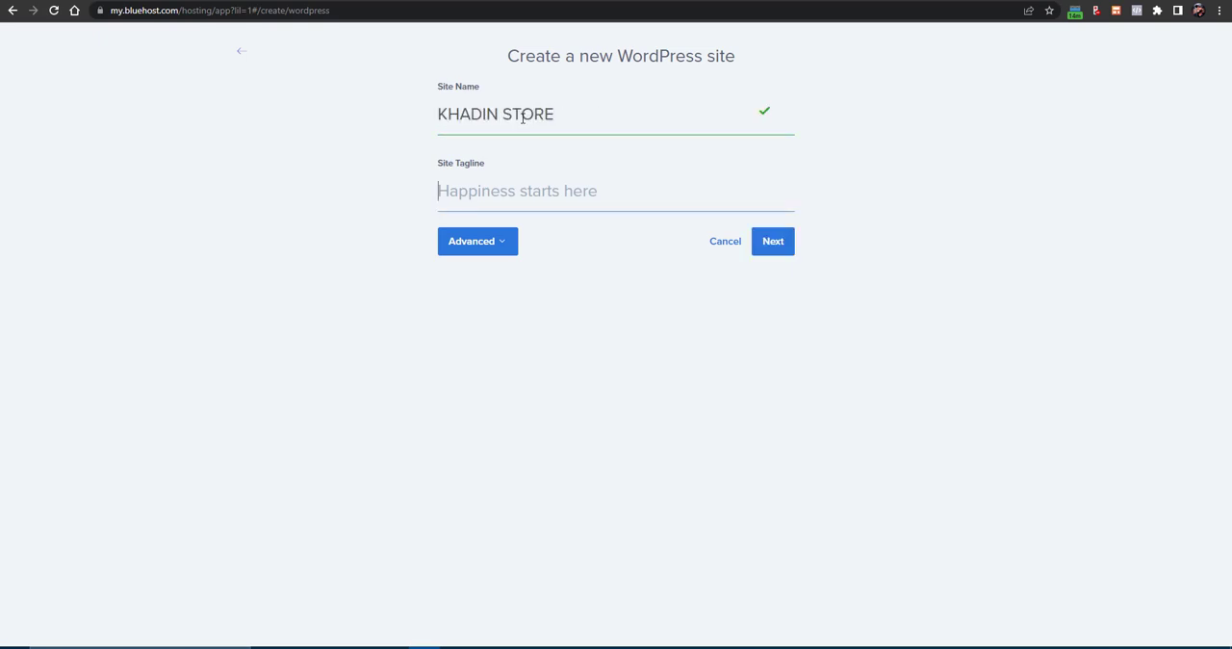
text(THIS IS A DEMO)
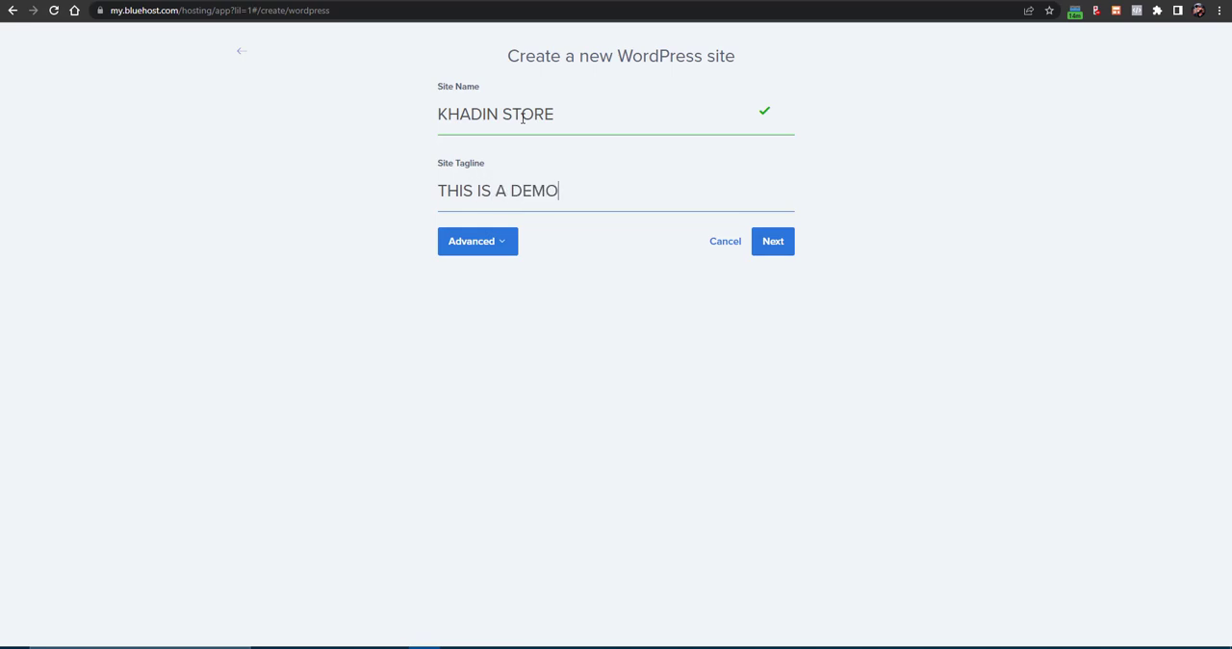
text( STOR)
key(BackSpace)
key(BackSpace)
key(BackSpace)
key(BackSpace)
key(BackSpace)
key(BackSpace)
key(BackSpace)
key(BackSpace)
key(BackSpace)
key(BackSpace)
key(BackSpace)
key(BackSpace)
key(BackSpace)
key(BackSpace)
key(BackSpace)
key(BackSpace)
key(BackSpace)
key(BackSpace)
key(BackSpace)
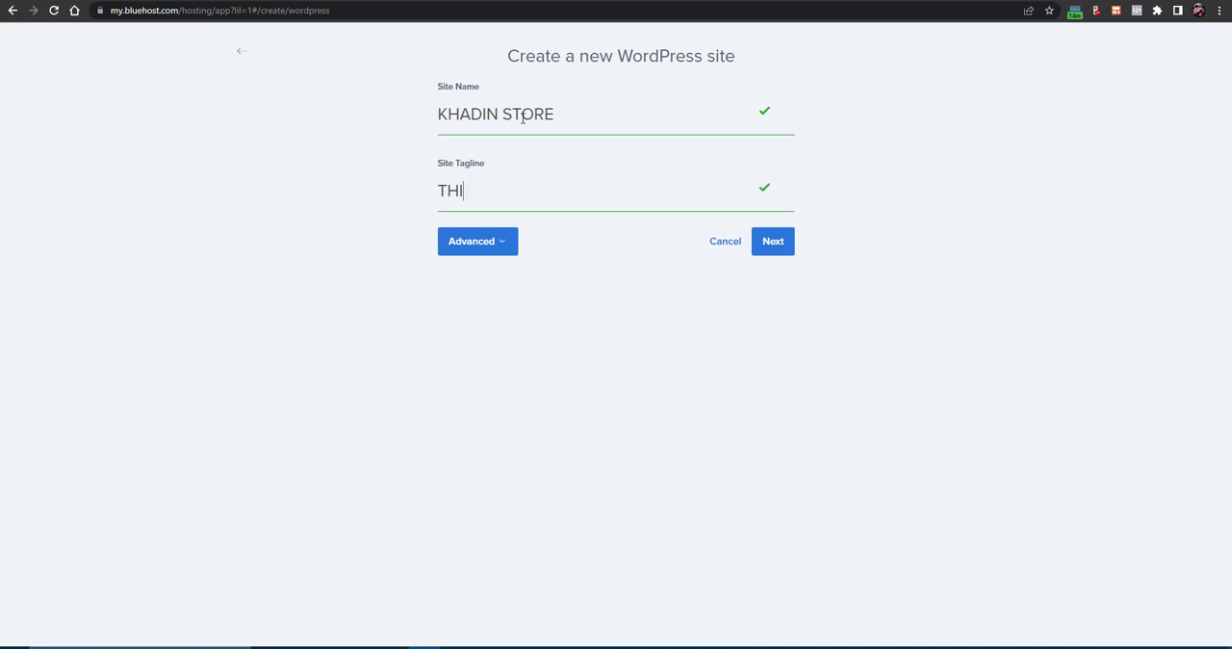
text(BEST)
key(BackSpace)
key(BackSpace)
key(BackSpace)
key(BackSpace)
- Set the site tagline to "BEST PRODUCTS, BEST PRICES" and continue to the domain selection
text(BEST PRODUCTS )
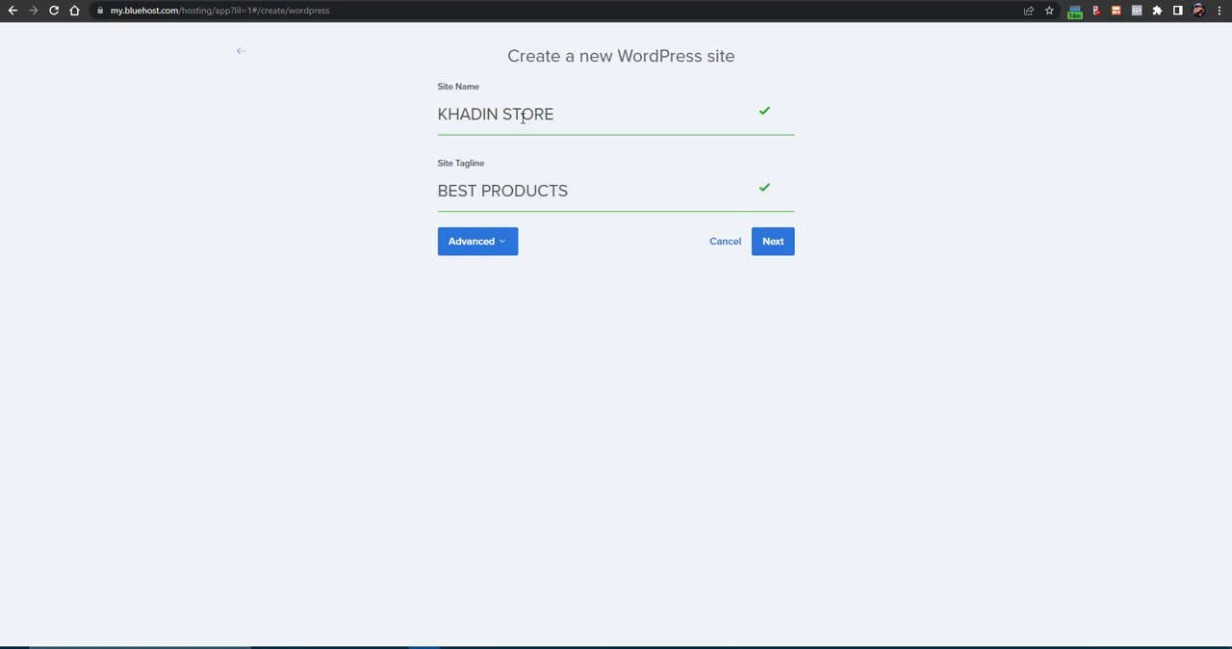
text(, BEST PRICES)
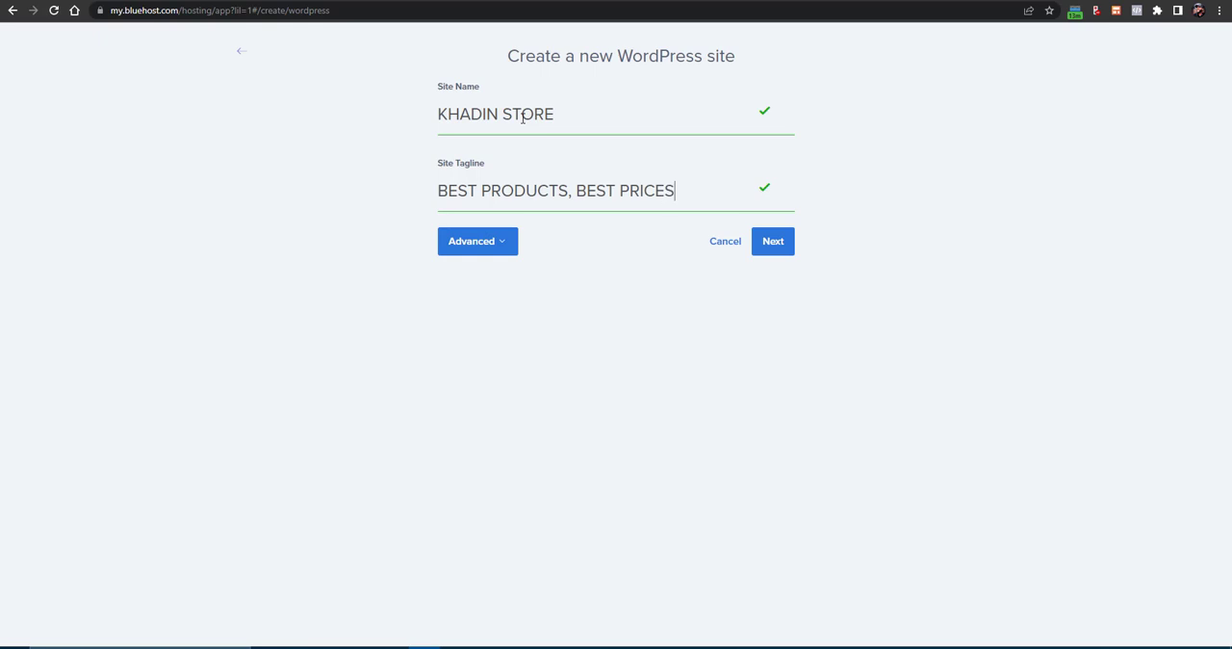
click(776, 247)
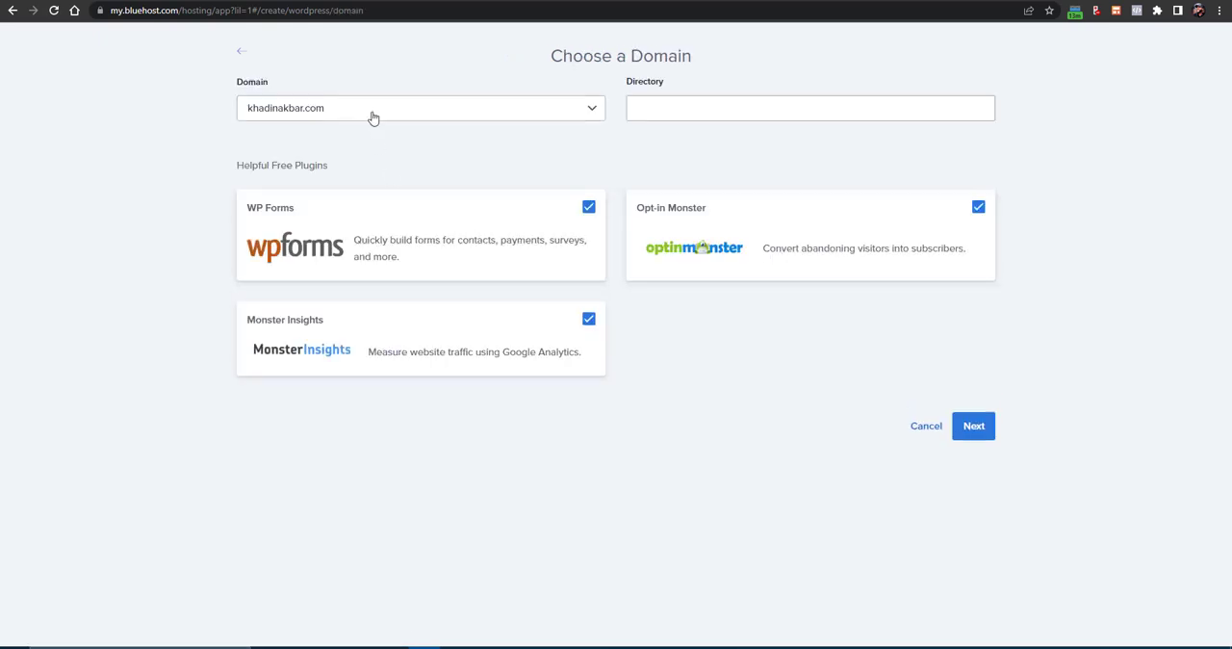
- Select the existing store subdomain as the domain for the new WordPress site
click(373, 113)
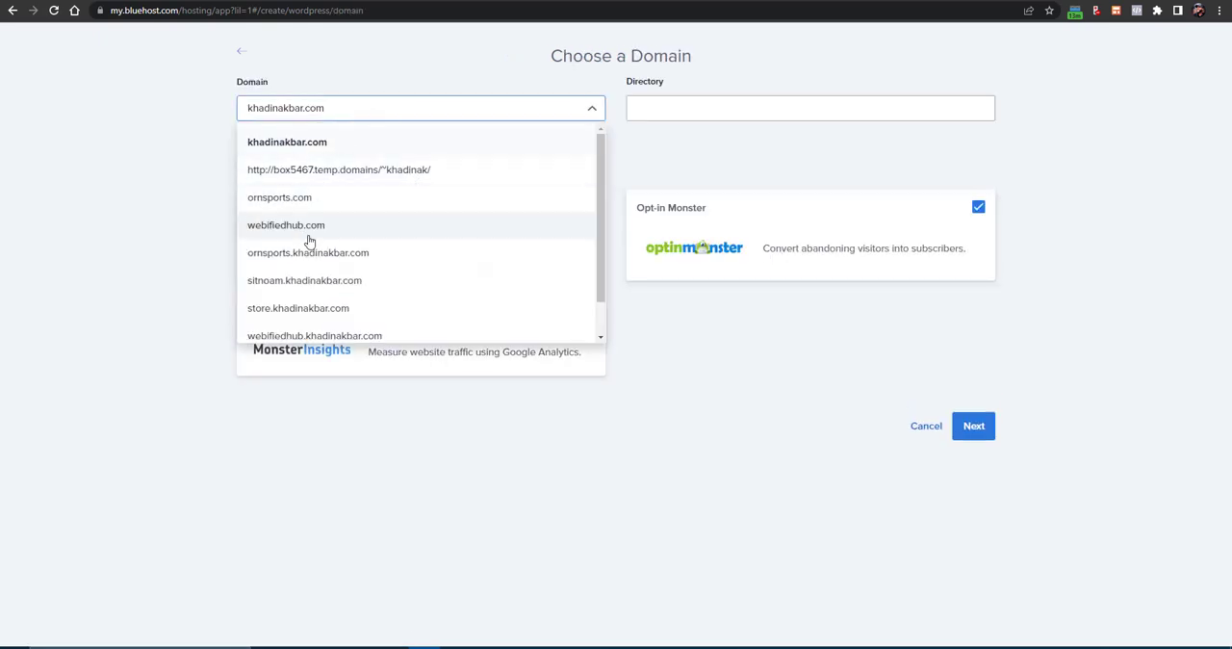
scroll(289, 283, down, 1)
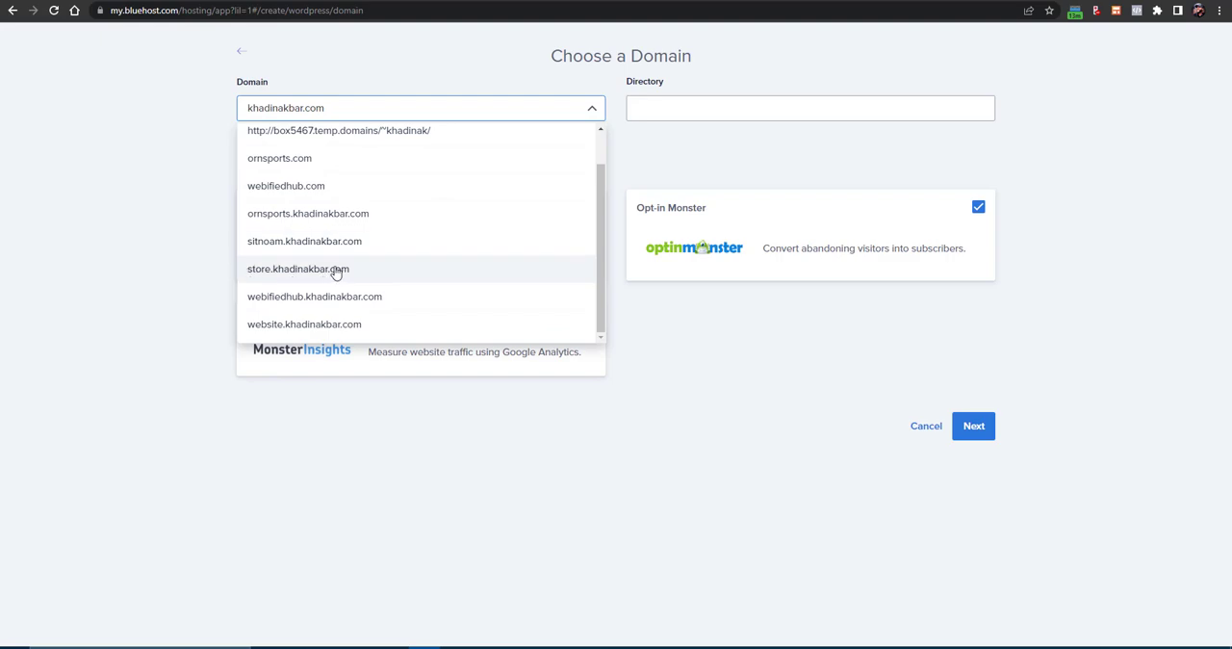
click(335, 270)
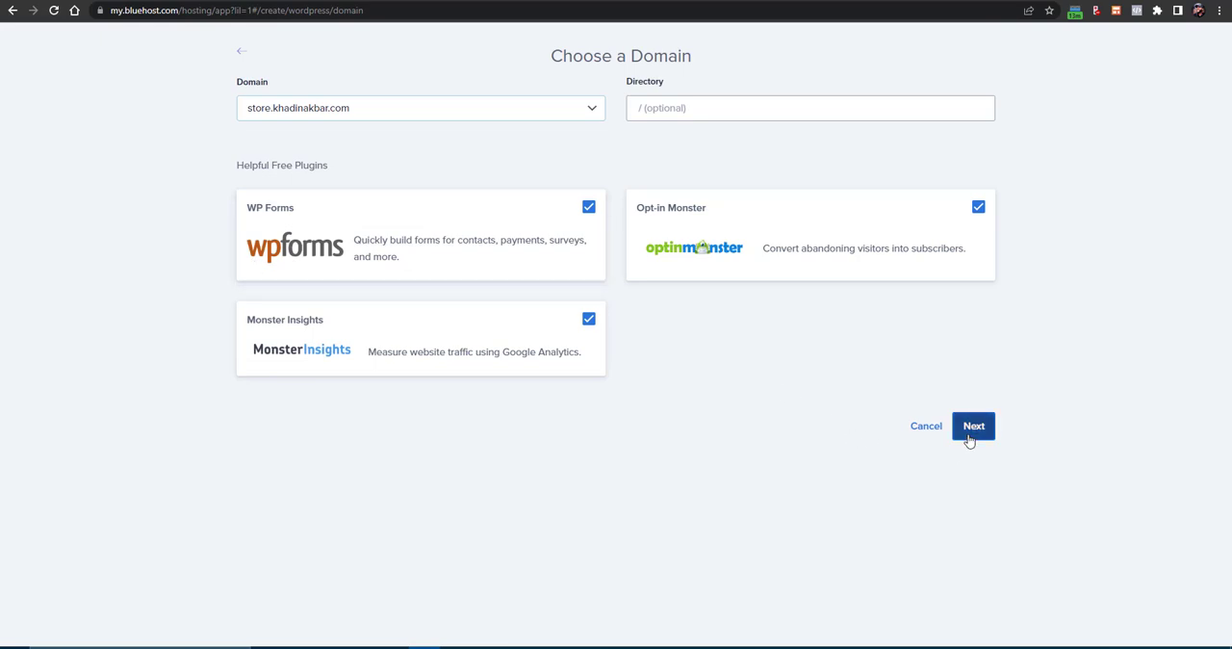
- Exclude the WP Forms, Monster Insights and Opt-in Monster plugins and continue with the WordPress installation
click(588, 207)
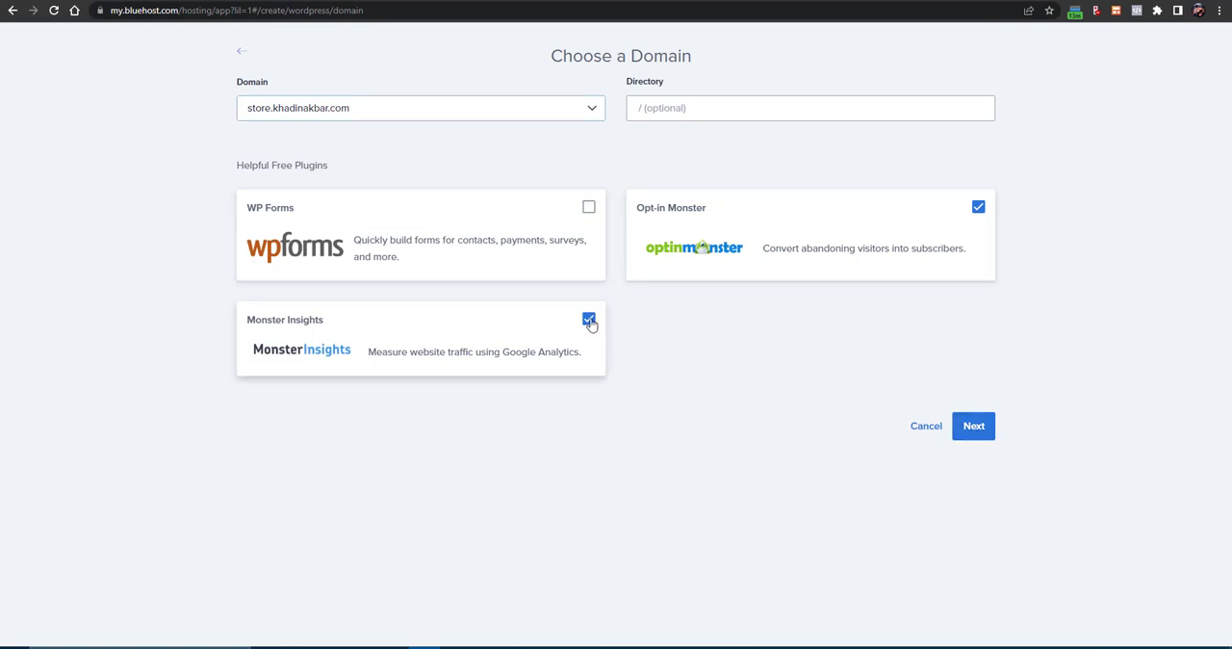
click(588, 320)
click(978, 207)
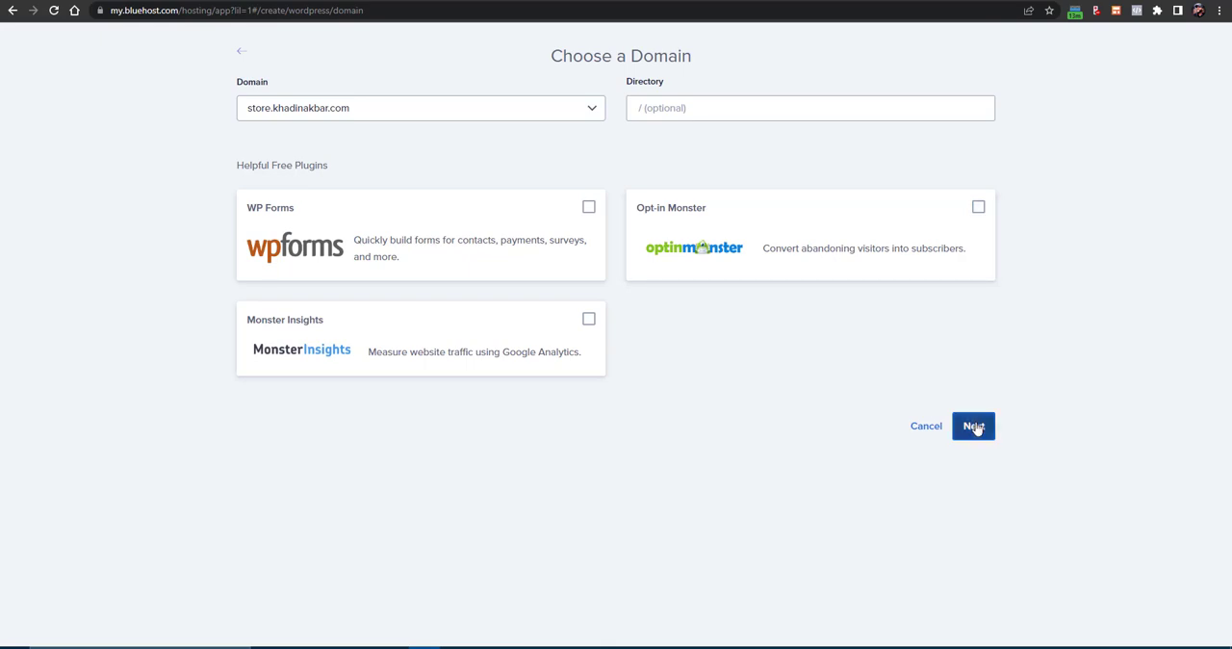
click(974, 426)
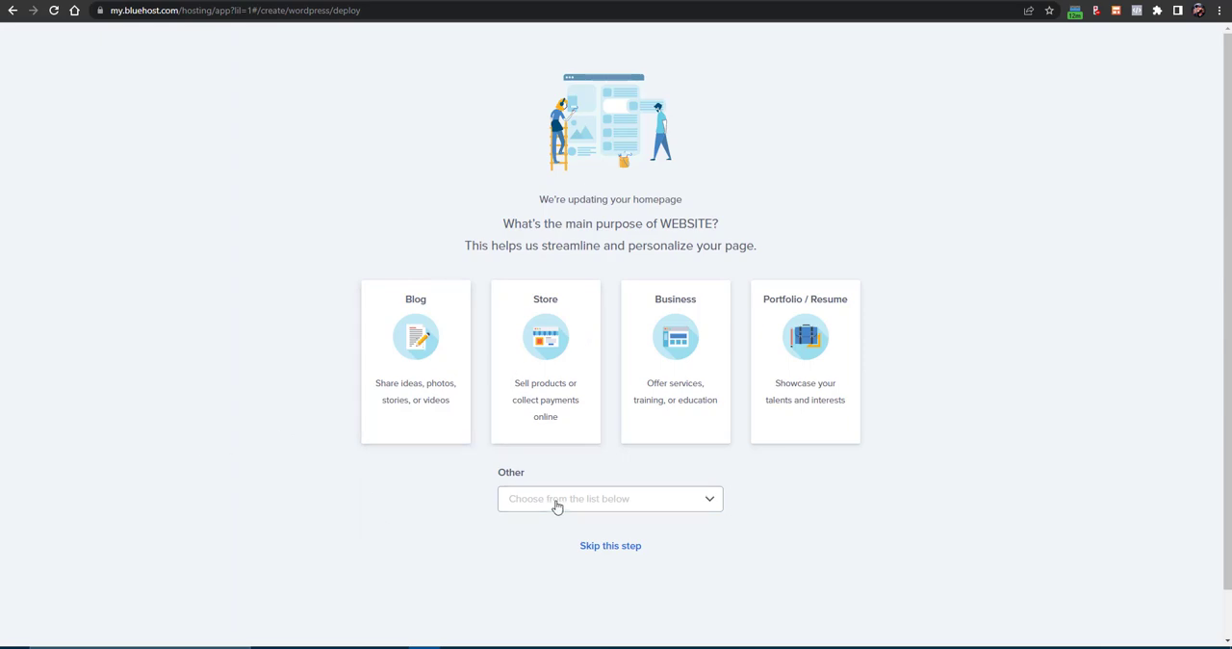
- Skip the question about the site's purpose, log into the new WordPress site and open its dashboard home
click(595, 546)
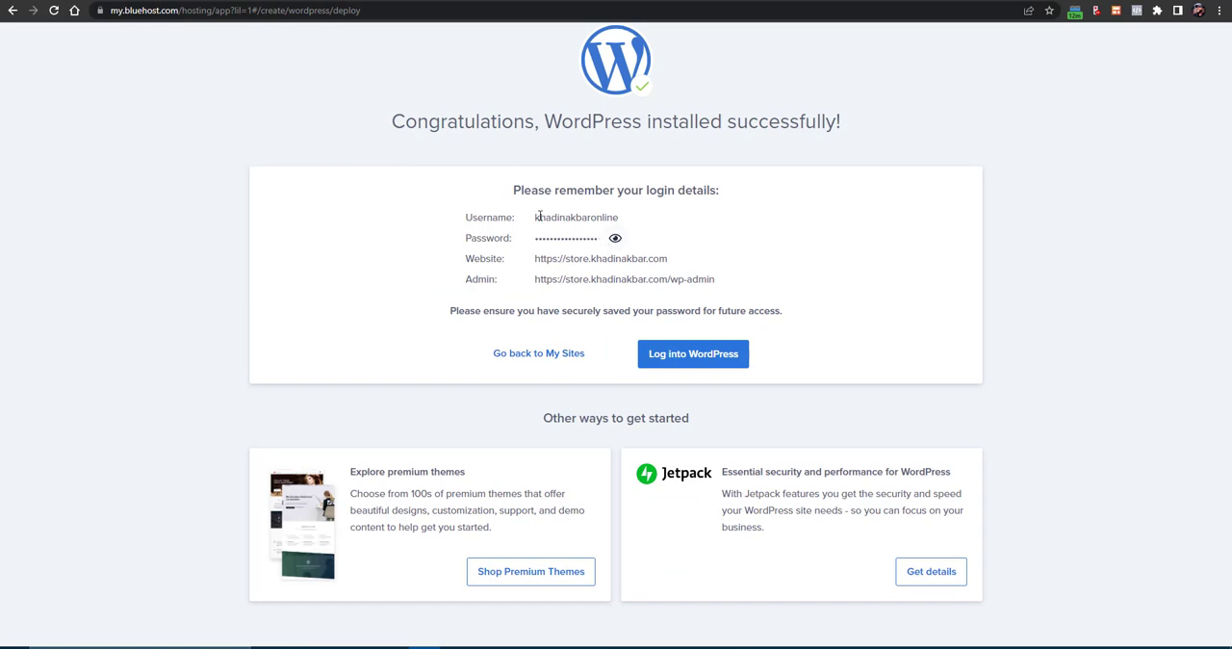
drag(540, 217, 621, 219)
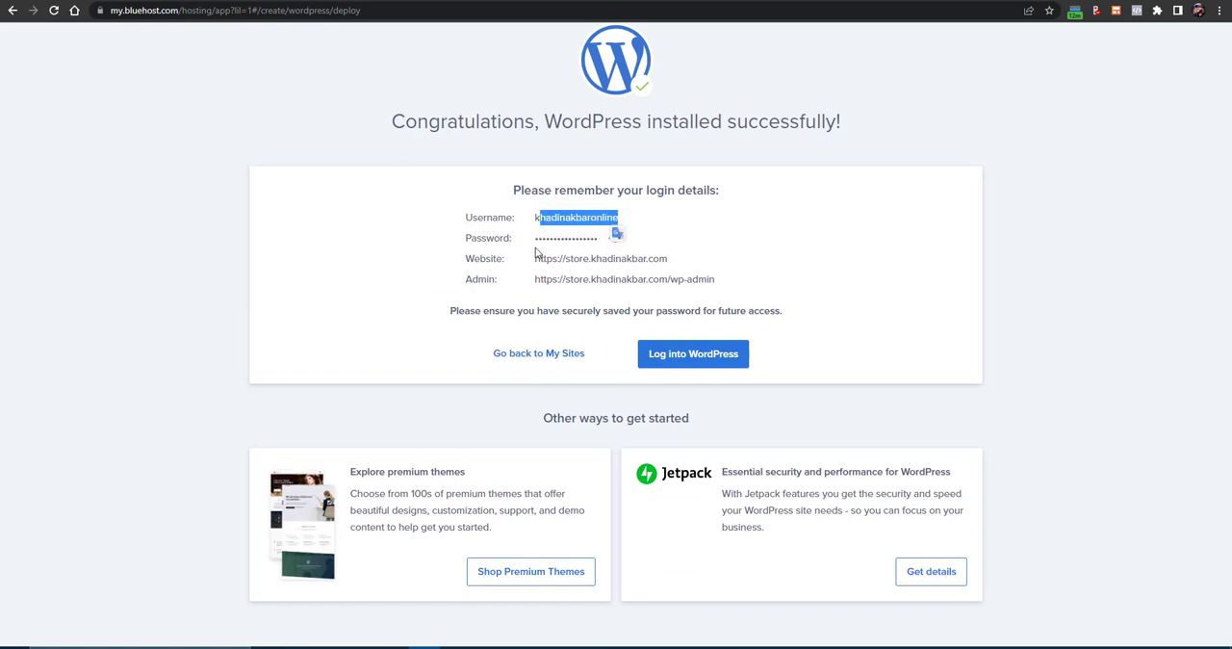
click(667, 246)
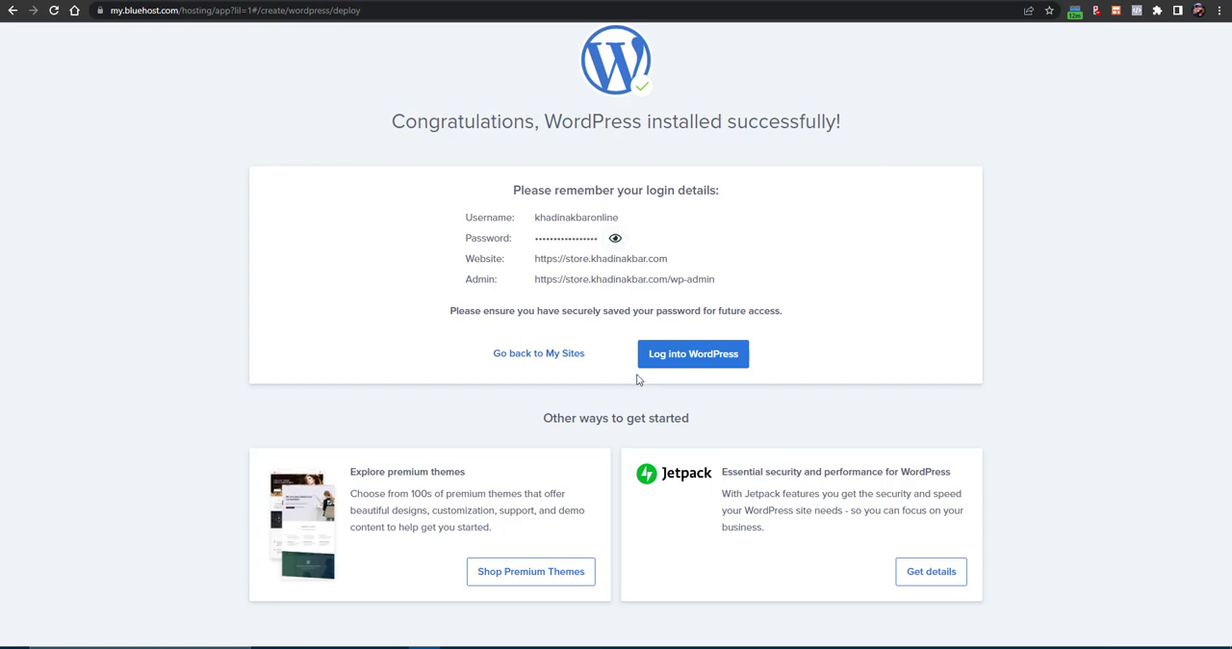
click(687, 356)
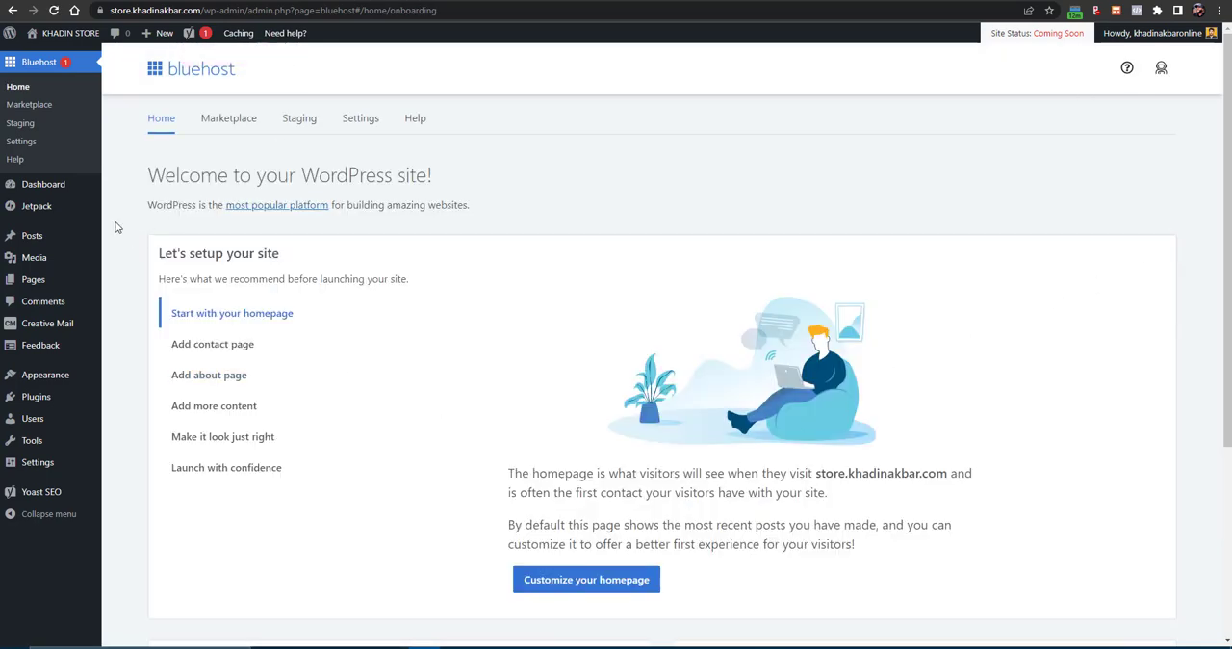
mouse_move(52, 187)
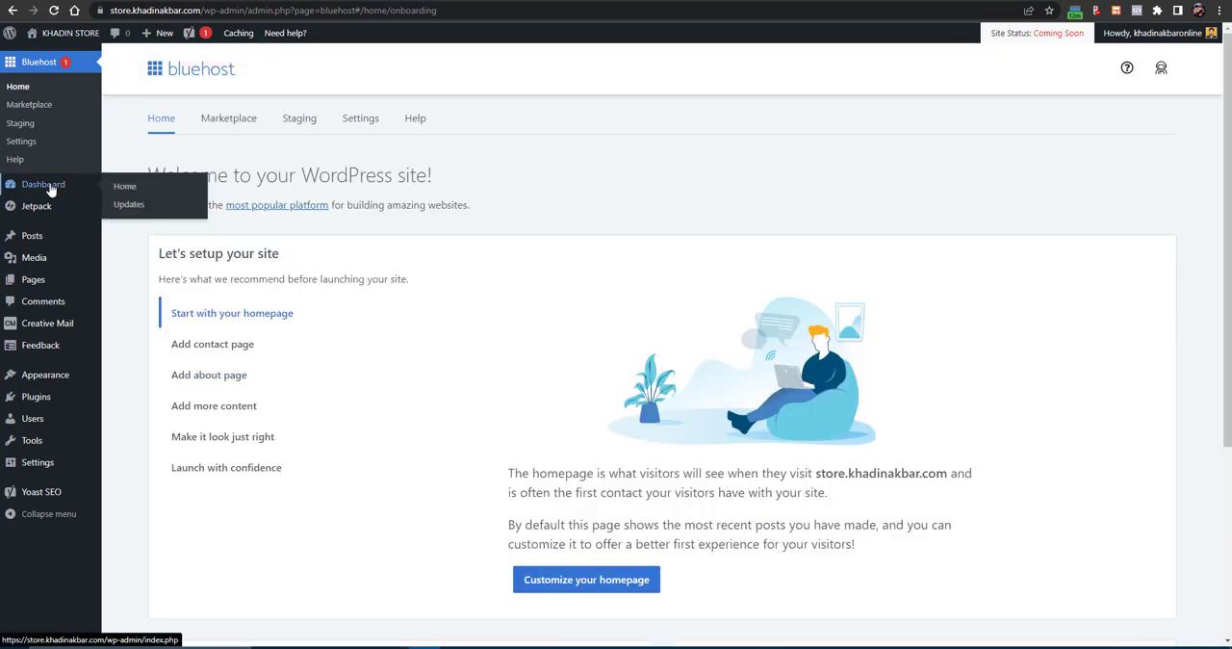
click(126, 192)
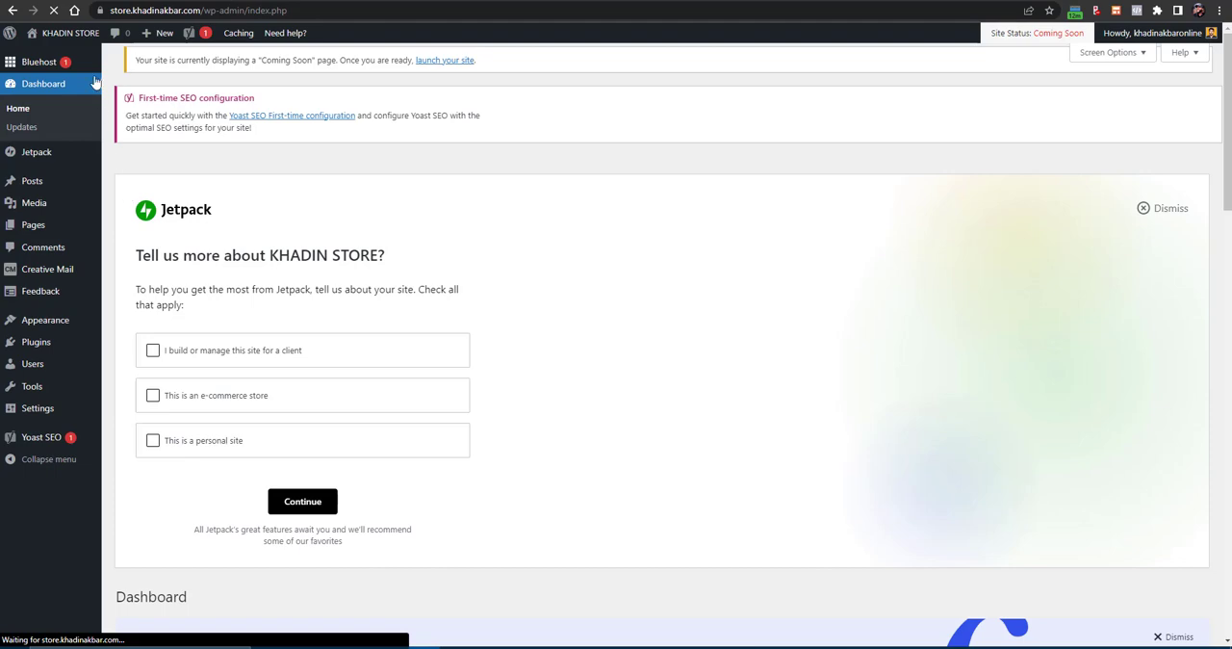
- Open the live KHADIN STORE site in a new tab and look through its default homepage
mouse_move(65, 34)
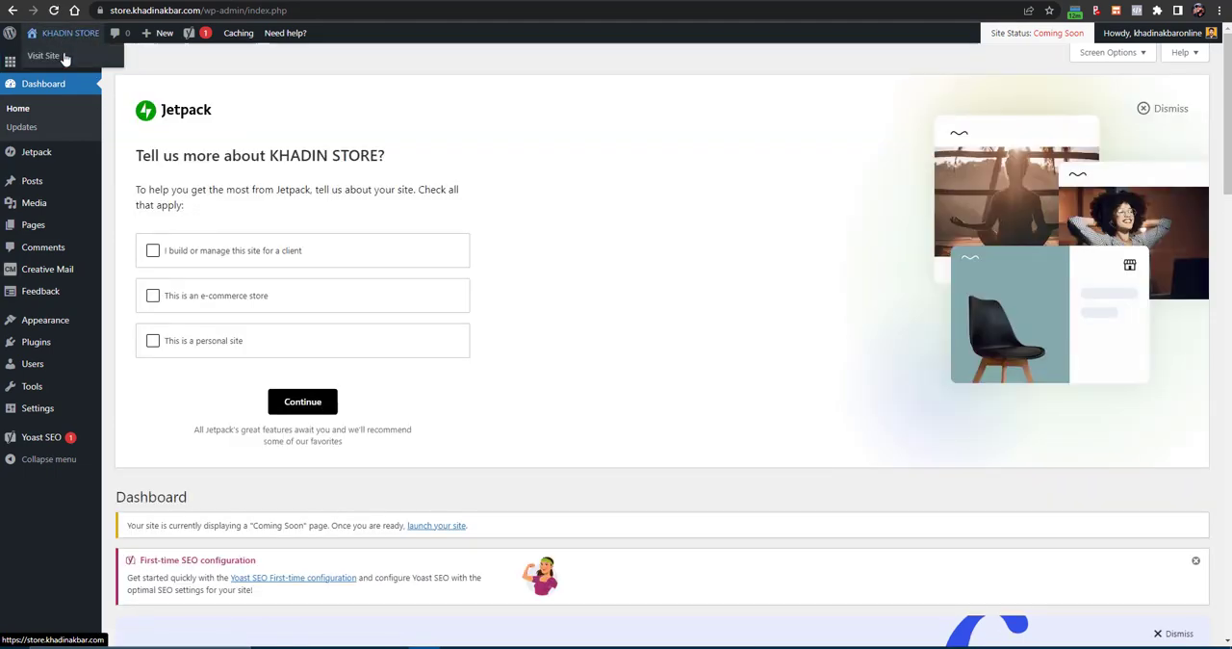
right_click(65, 54)
click(89, 64)
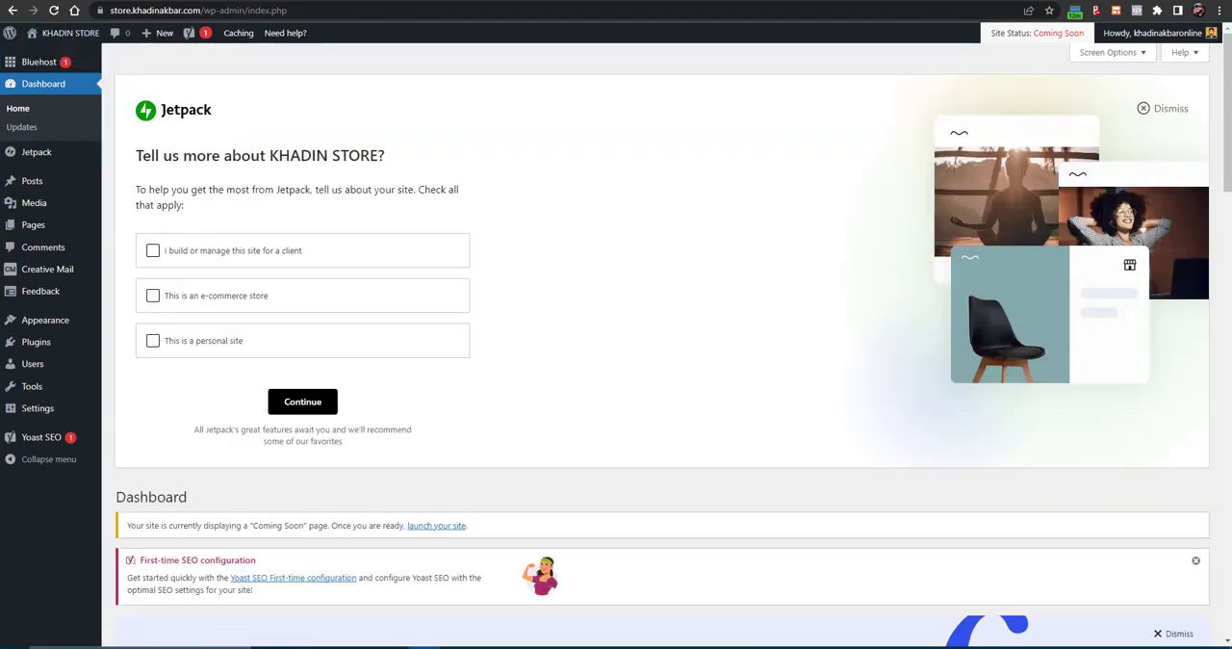
key(ctrl+Tab)
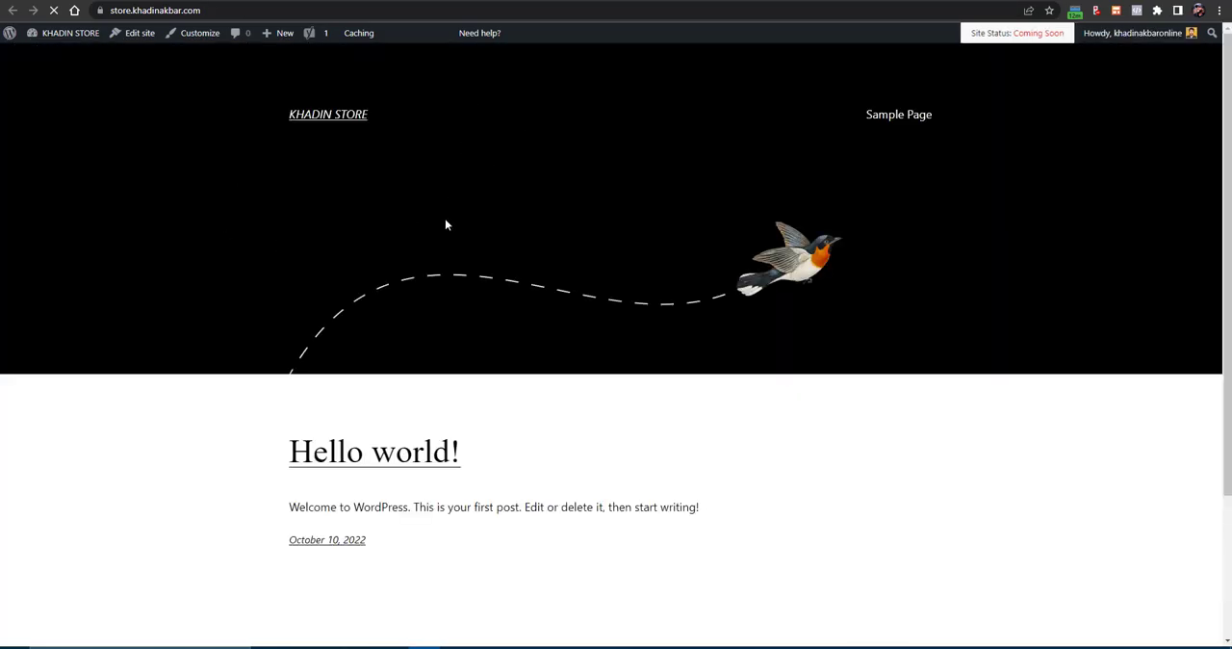
scroll(568, 244, down, 2)
scroll(568, 244, up, 2)
scroll(567, 245, down, 2)
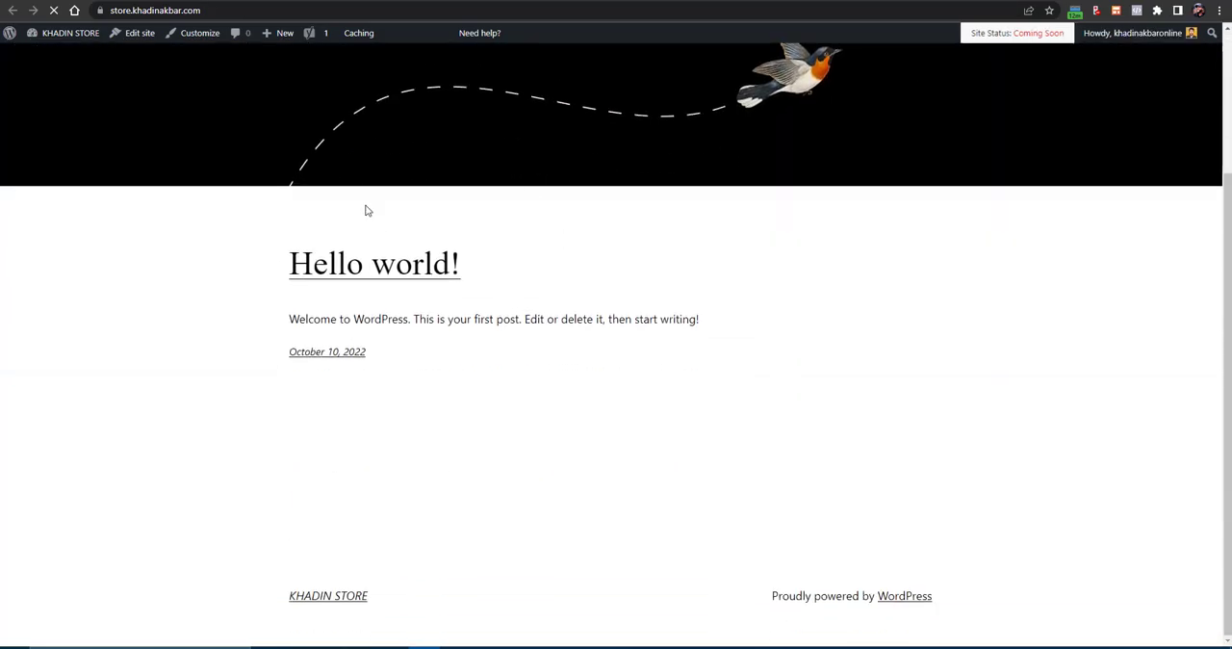
- Compare the Woostify fashion demo's homepage with the new site's default homepage
click(363, 1)
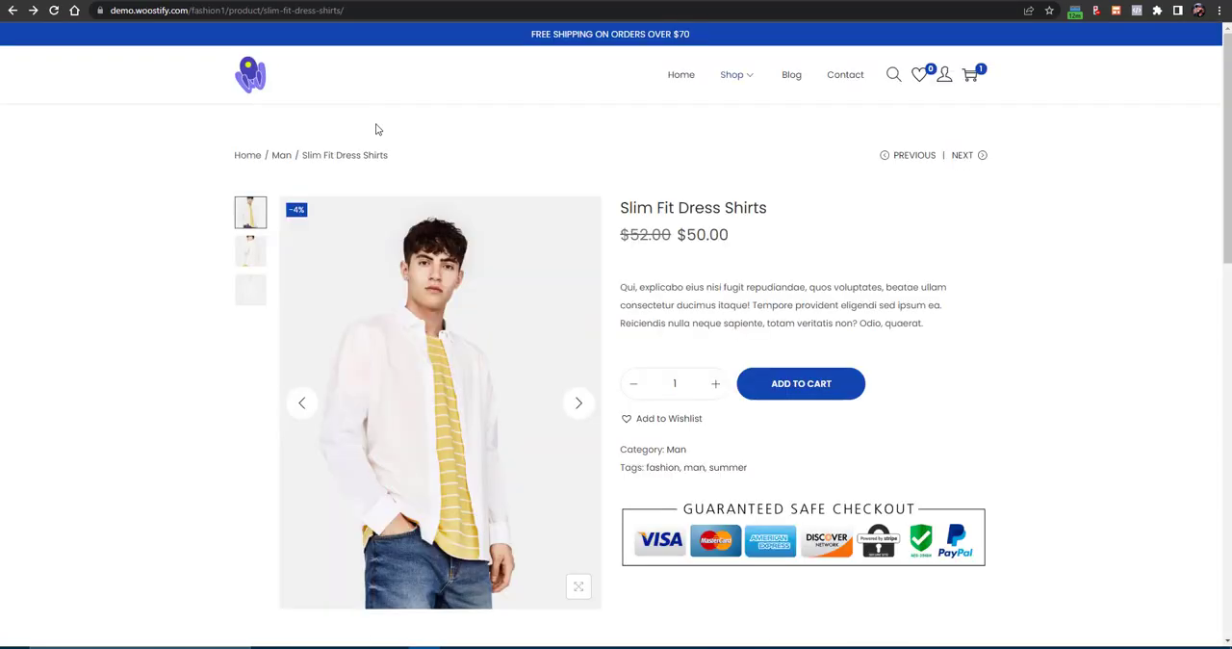
click(674, 83)
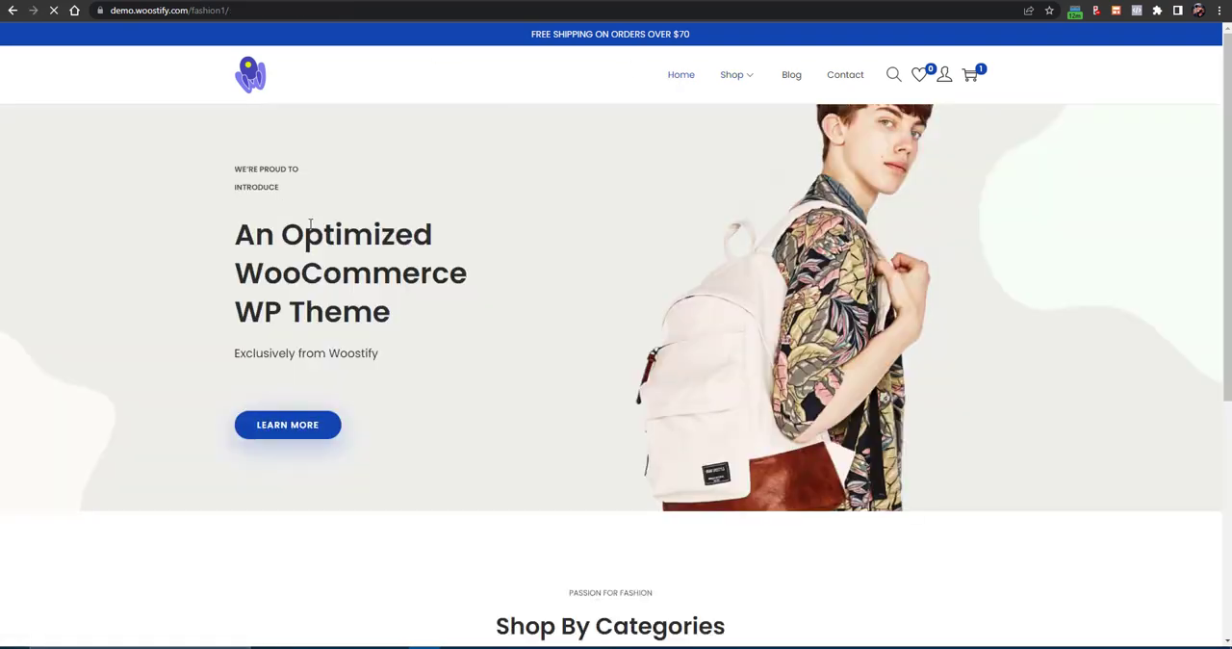
click(210, 1)
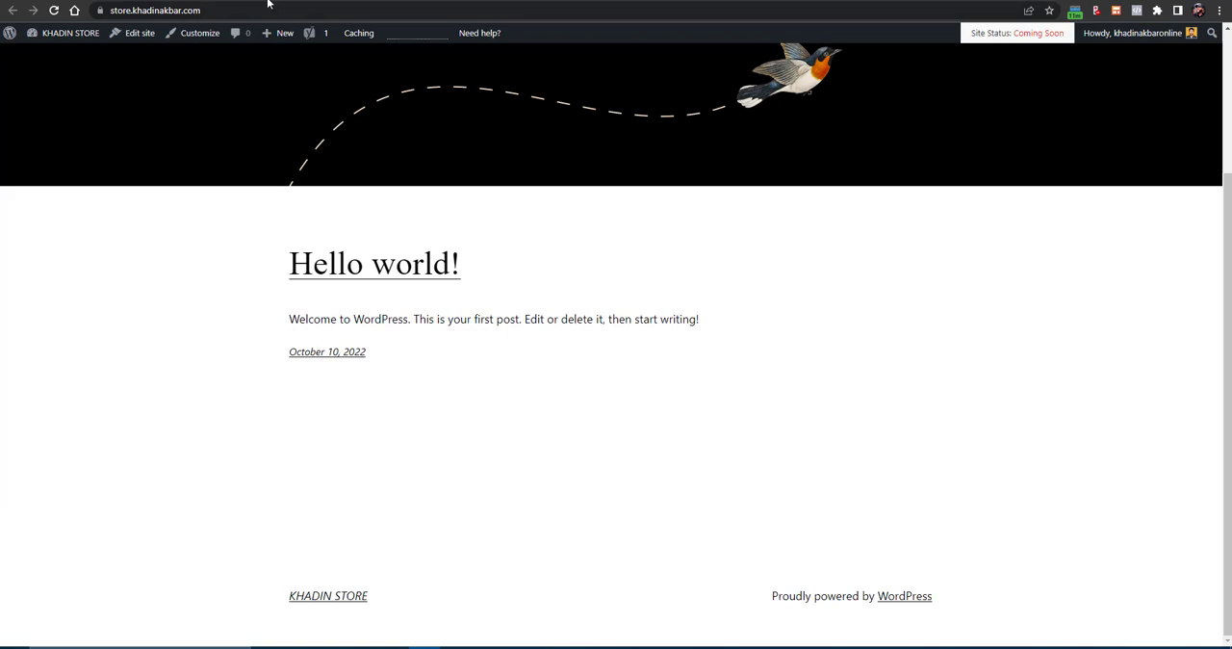
click(306, 0)
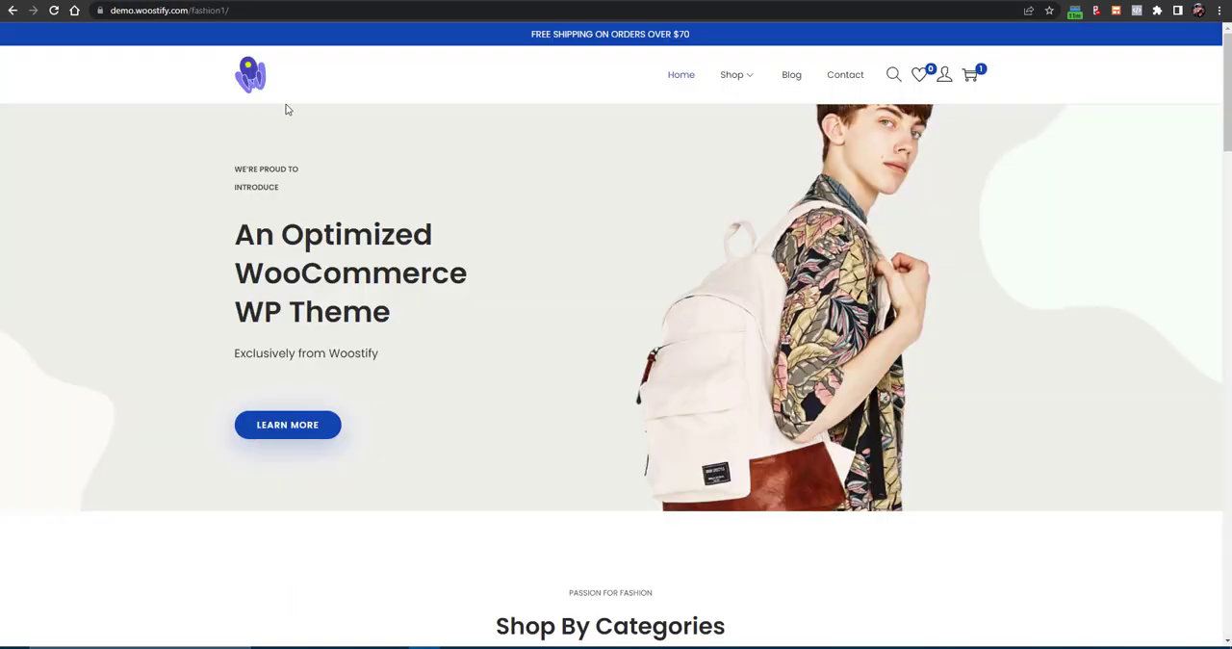
click(241, 2)
scroll(294, 198, up, 2)
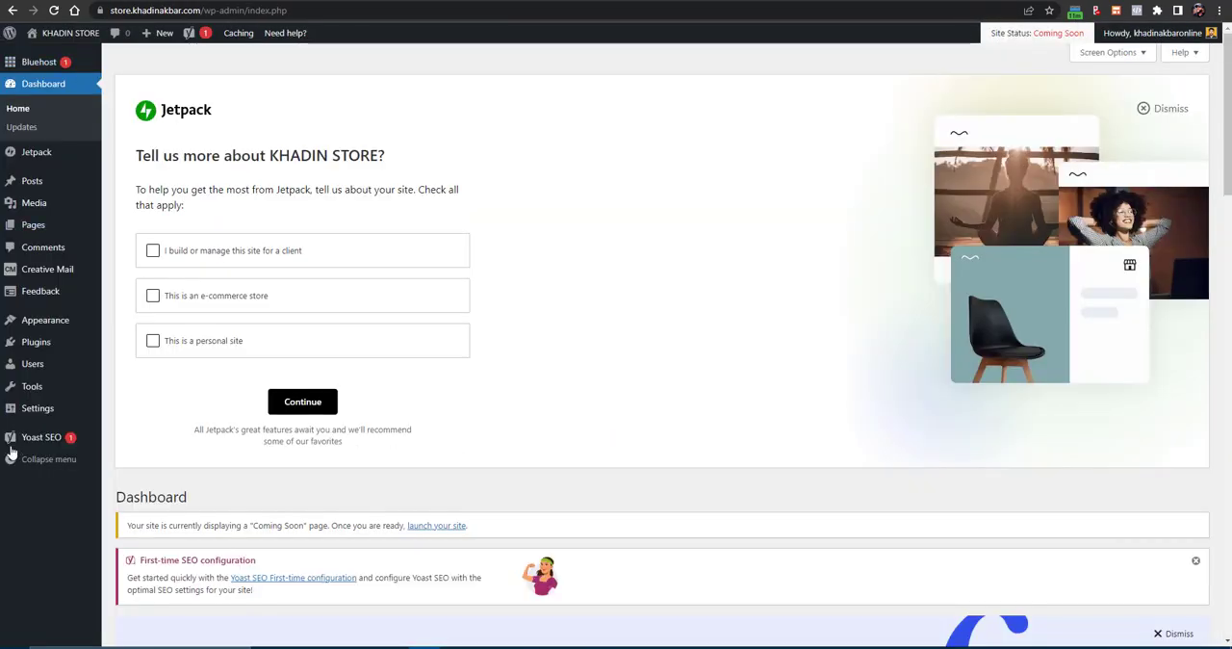
- Deactivate the Creative Mail, Jetpack and Yoast SEO plugins together from the installed plugins list
mouse_move(12, 406)
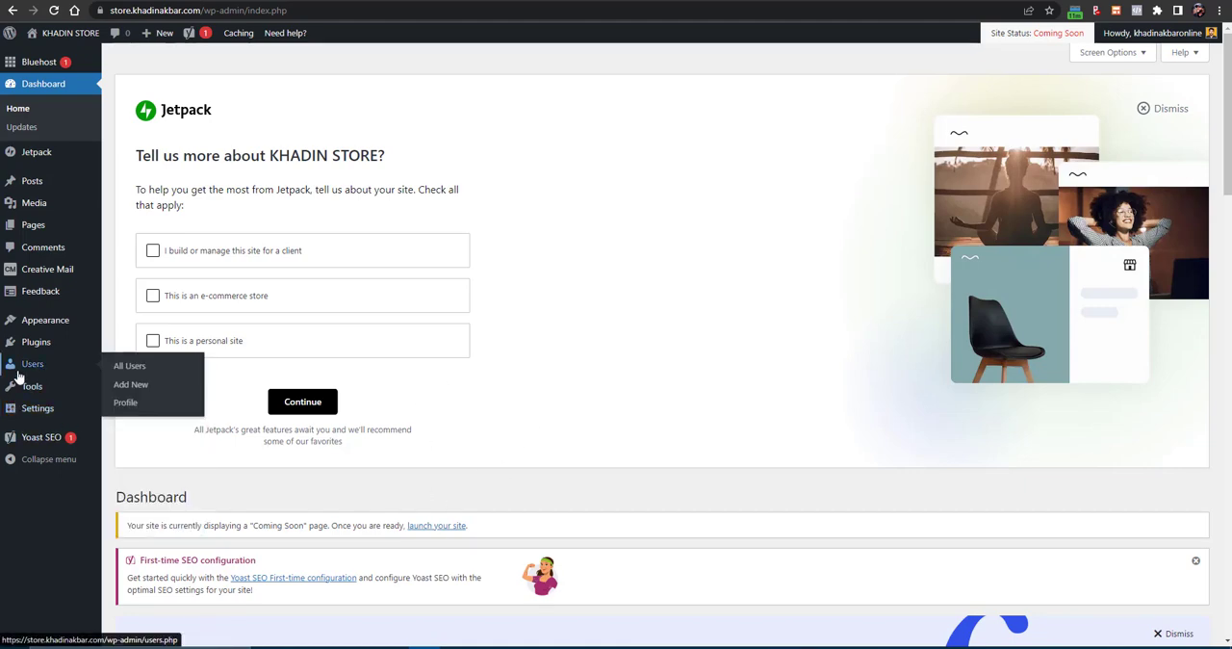
mouse_move(39, 347)
click(147, 349)
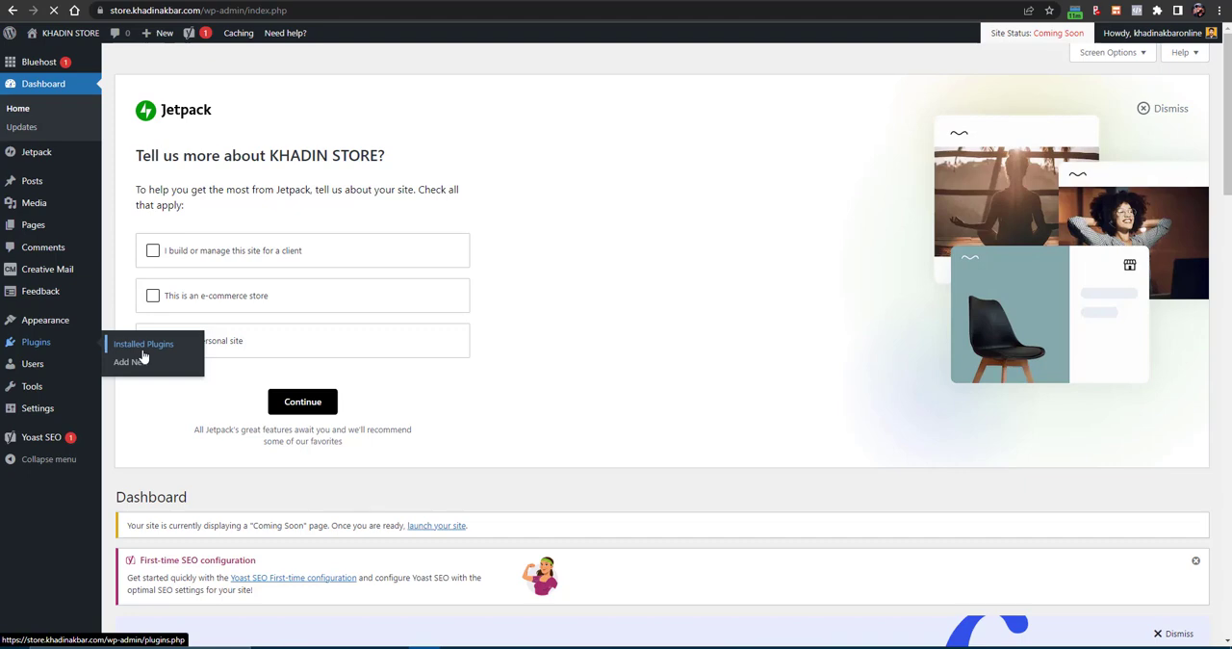
scroll(235, 454, down, 6)
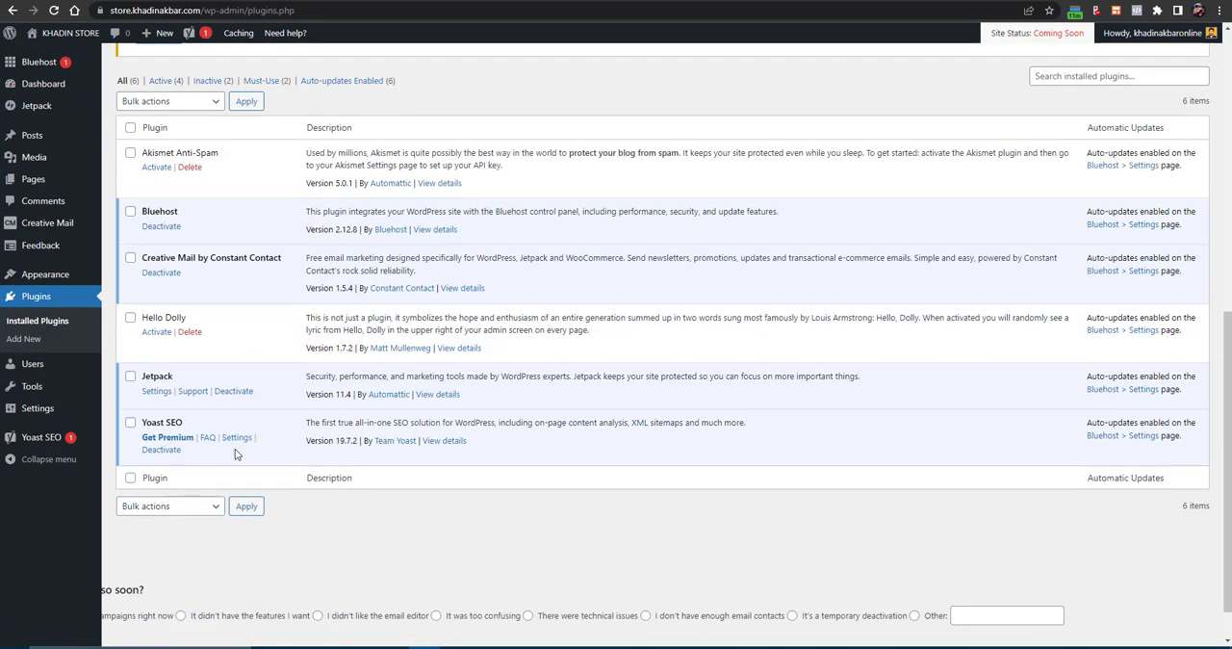
click(130, 257)
click(130, 376)
click(130, 422)
scroll(137, 444, up, 4)
click(148, 358)
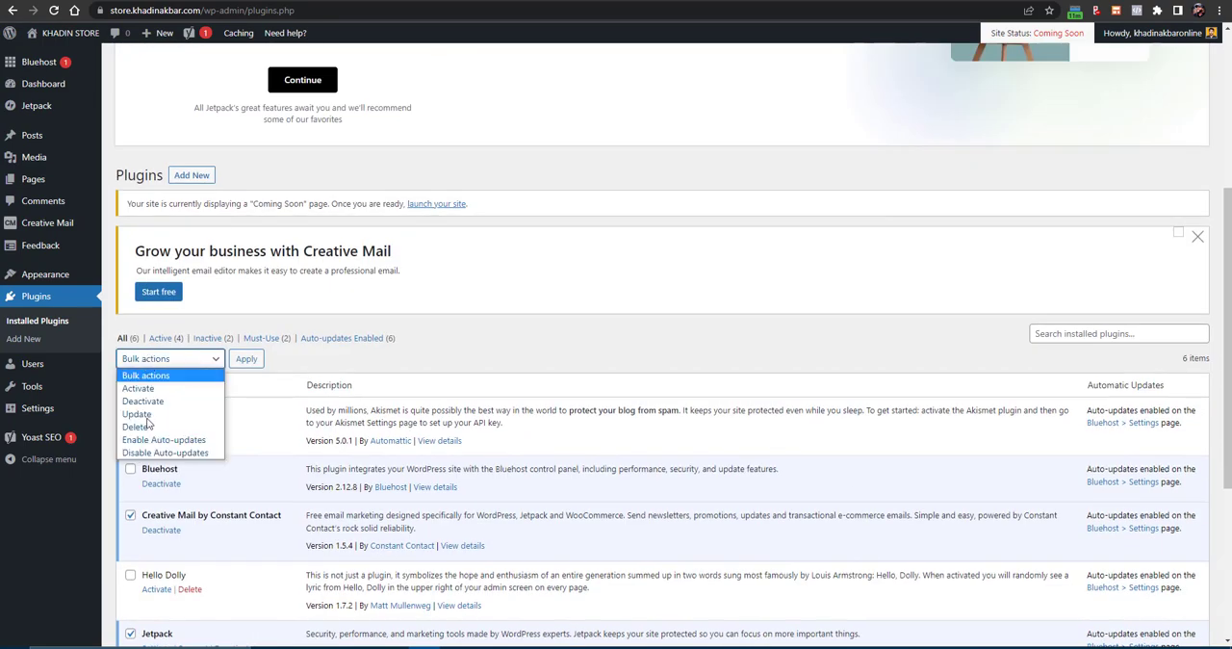
click(149, 401)
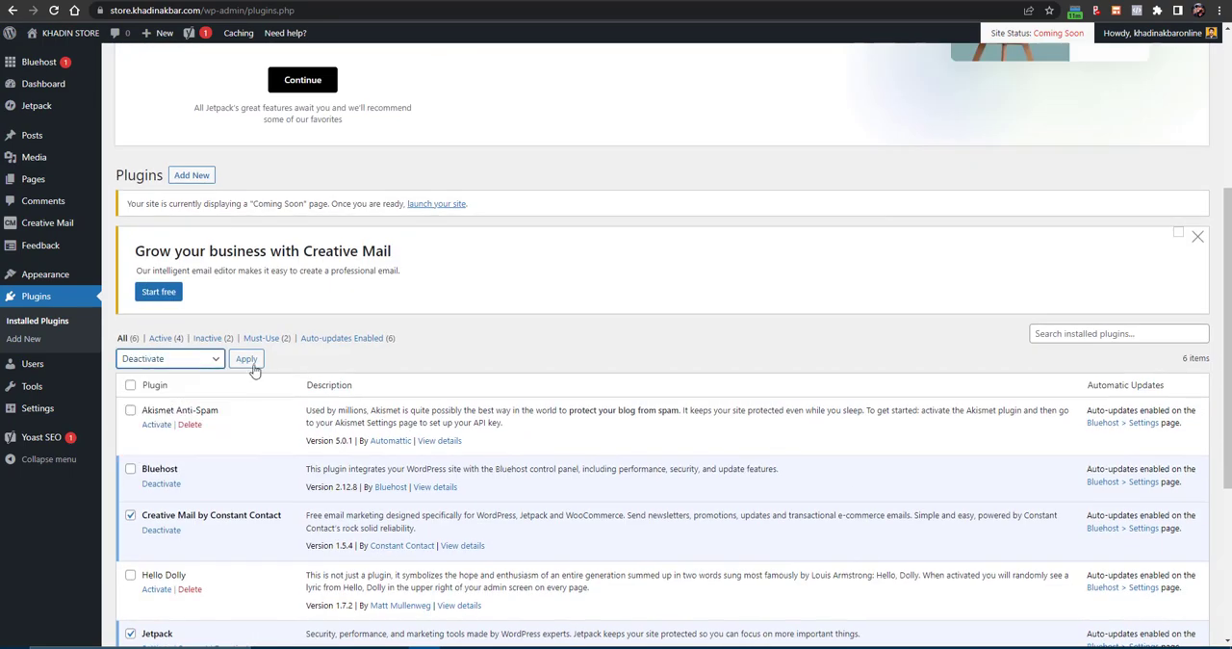
click(249, 361)
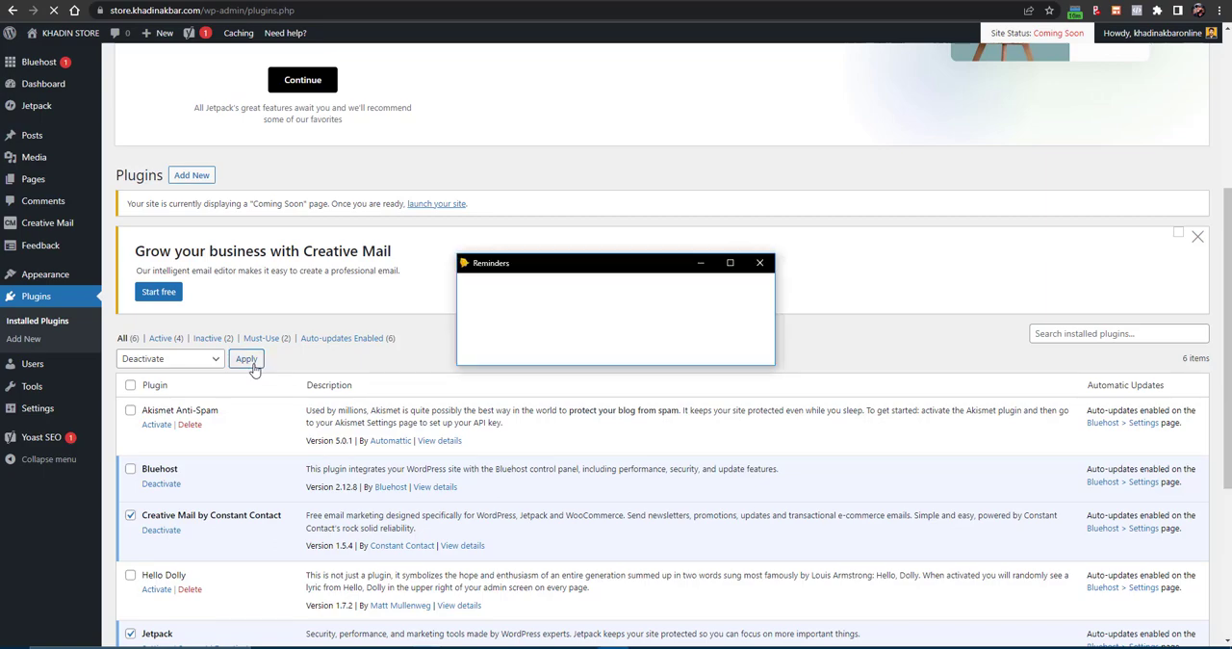
click(761, 258)
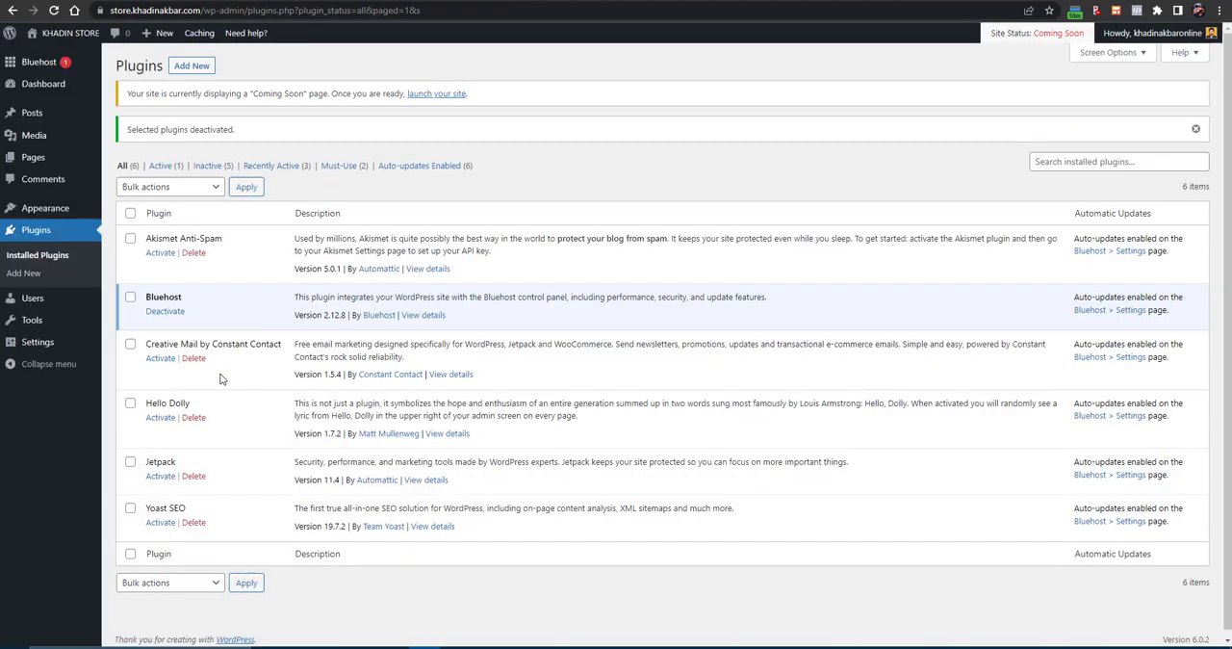
- Bulk-delete every installed plugin except Bluehost, including Akismet, Creative Mail, Hello Dolly, Jetpack and Yoast SEO, and dismiss the closable notices
click(130, 213)
click(131, 295)
scroll(144, 414, down, 1)
click(160, 583)
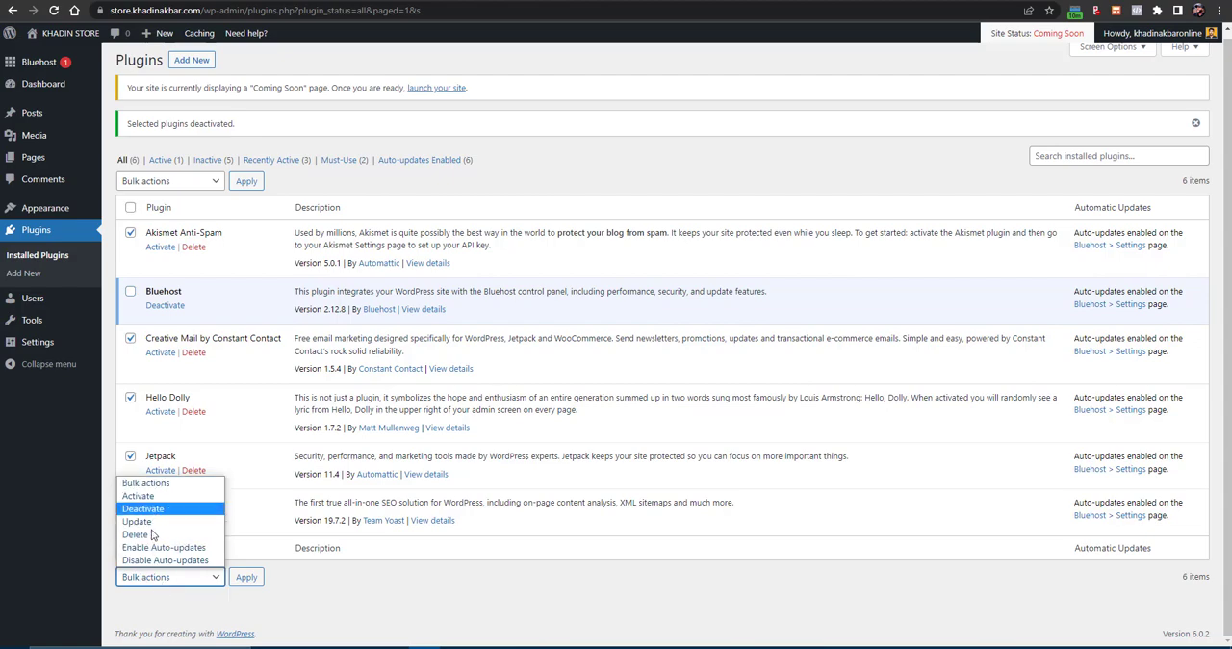
click(154, 534)
click(246, 579)
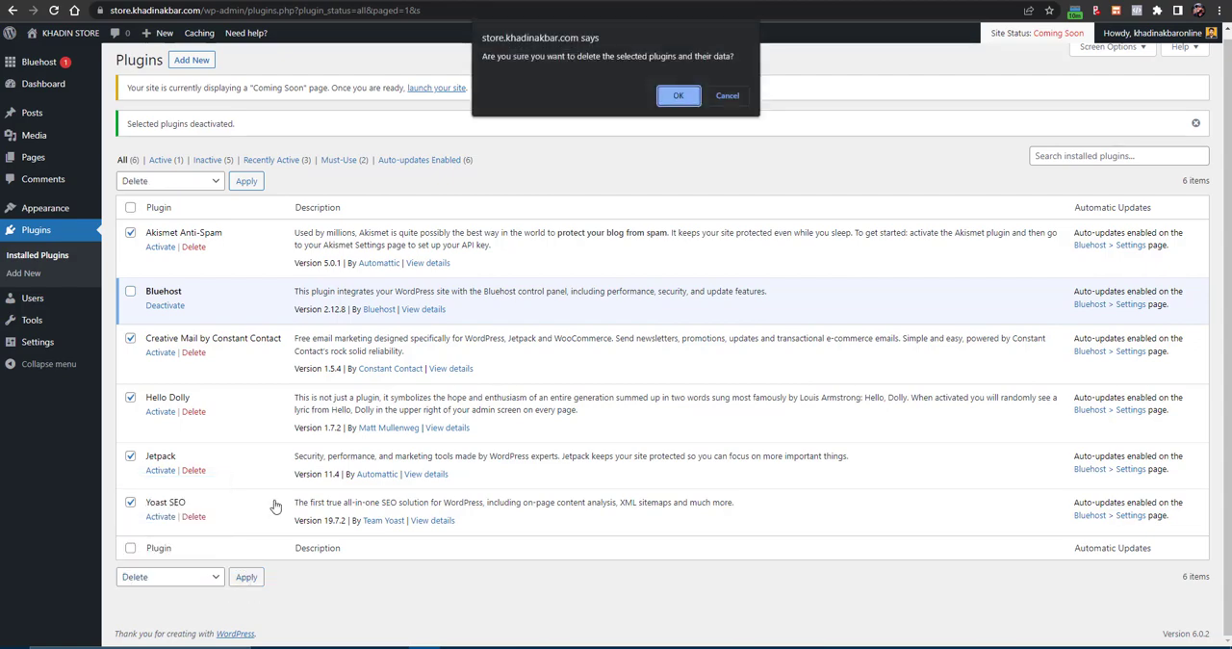
click(671, 99)
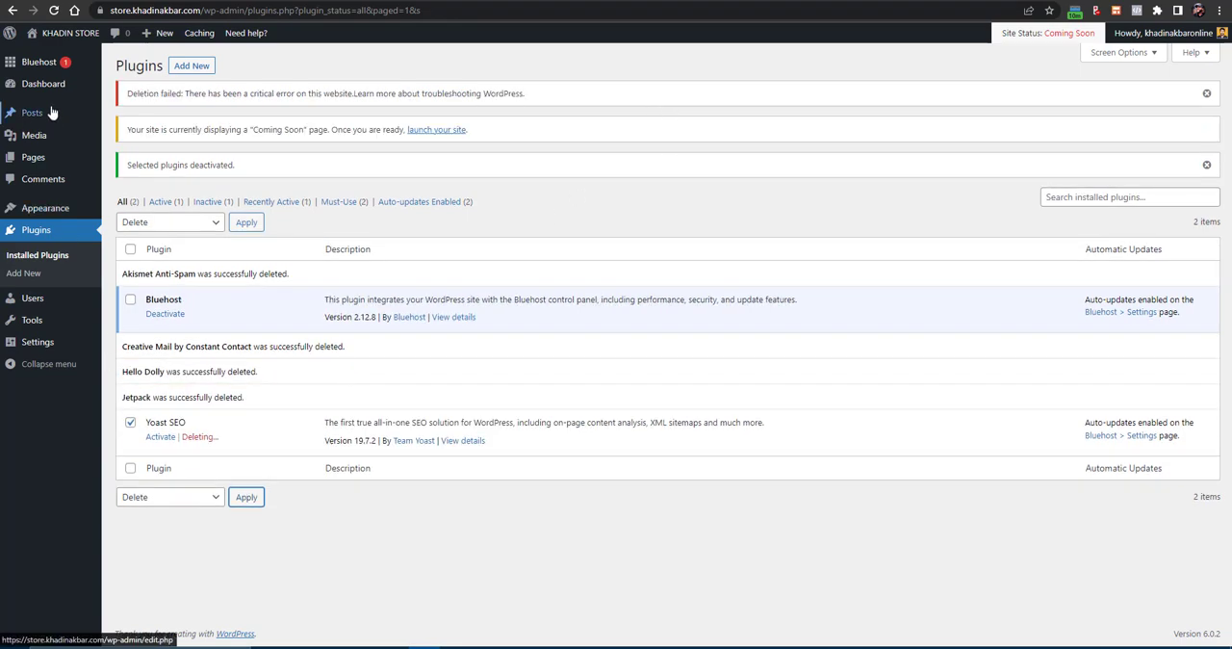
click(1206, 93)
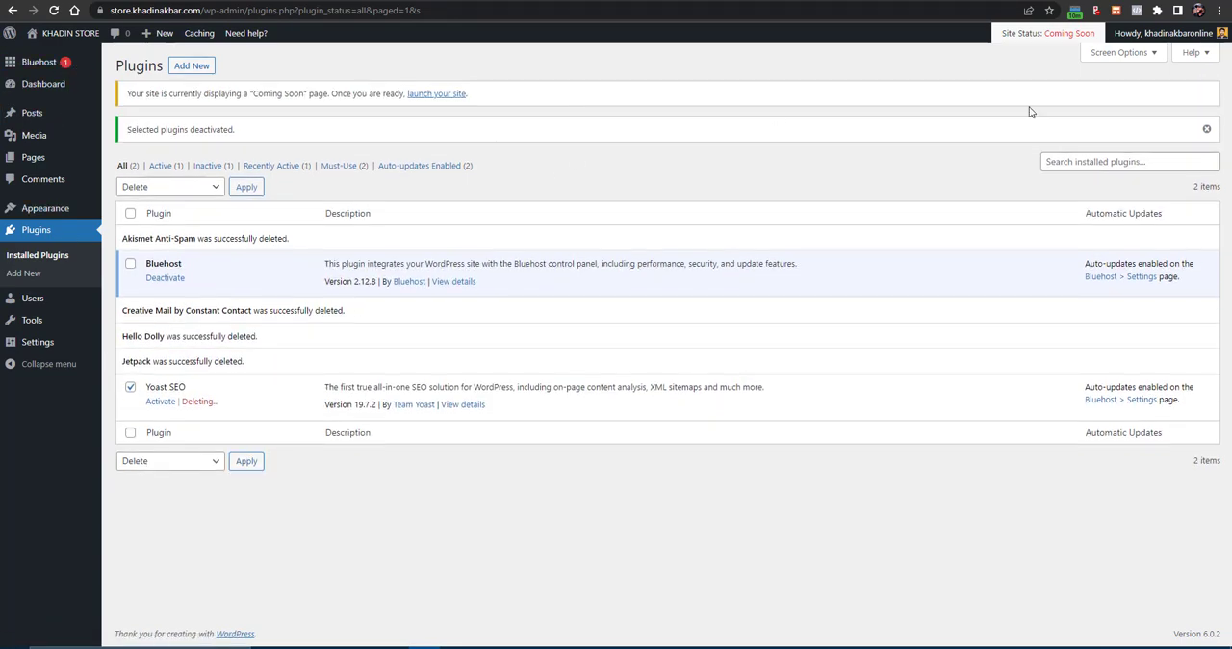
click(1207, 131)
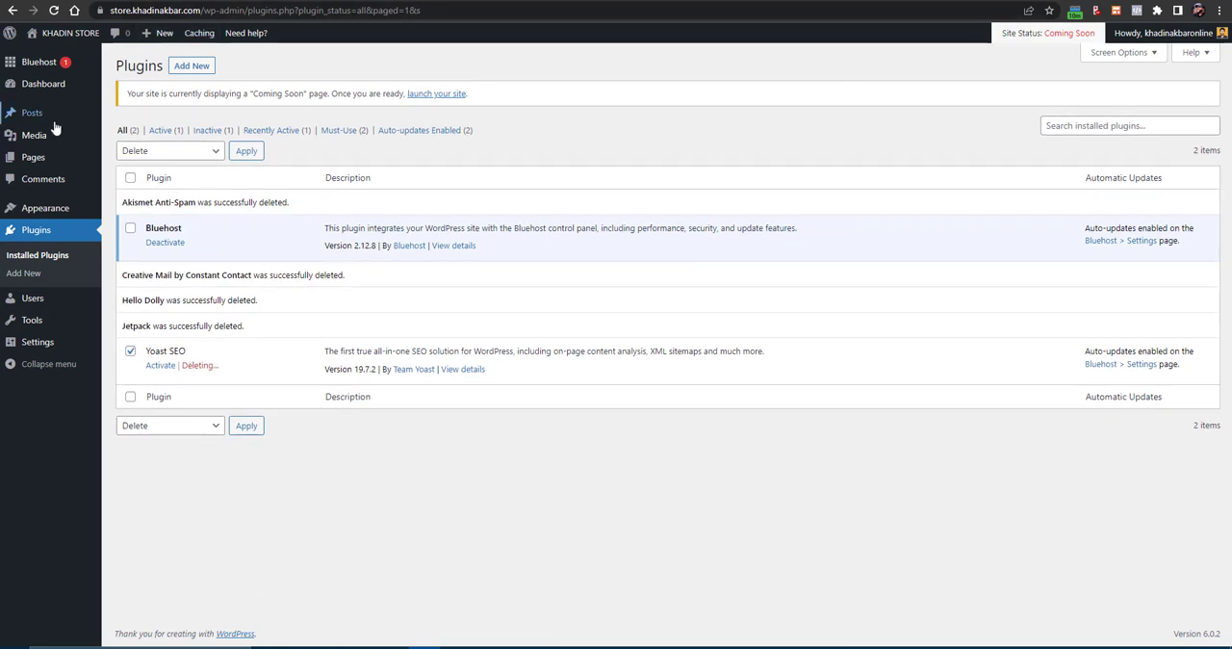
- Return to the WordPress dashboard home and switch to the Google search page
mouse_move(43, 88)
click(141, 89)
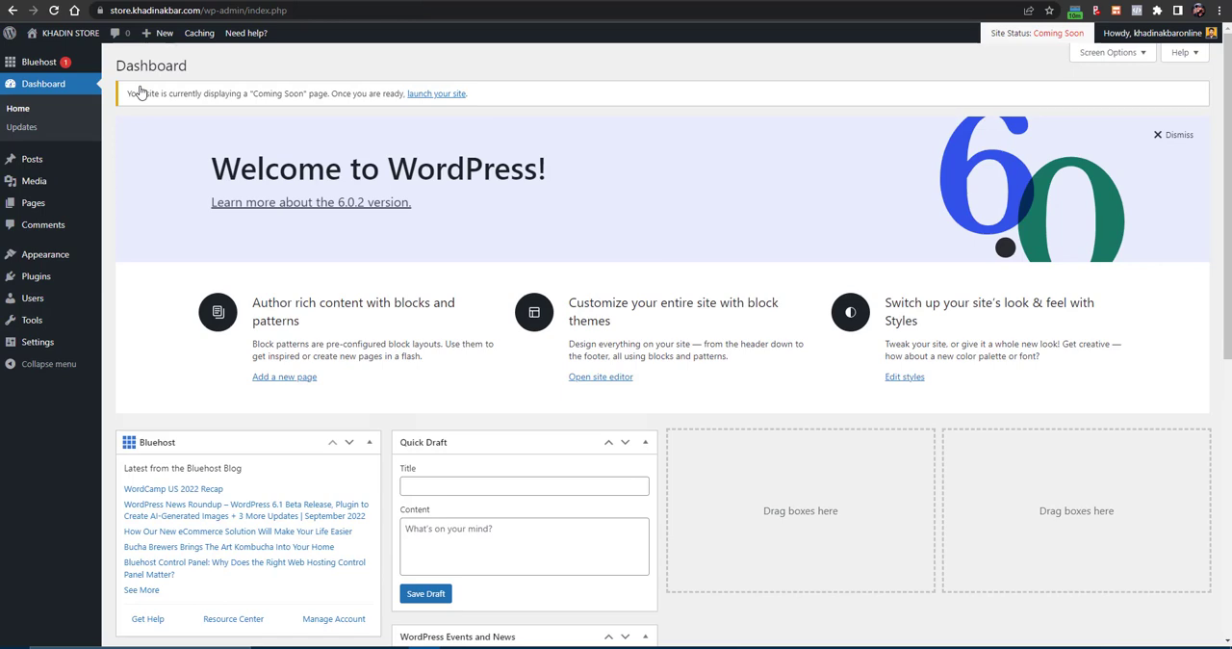
key(ctrl+Tab)
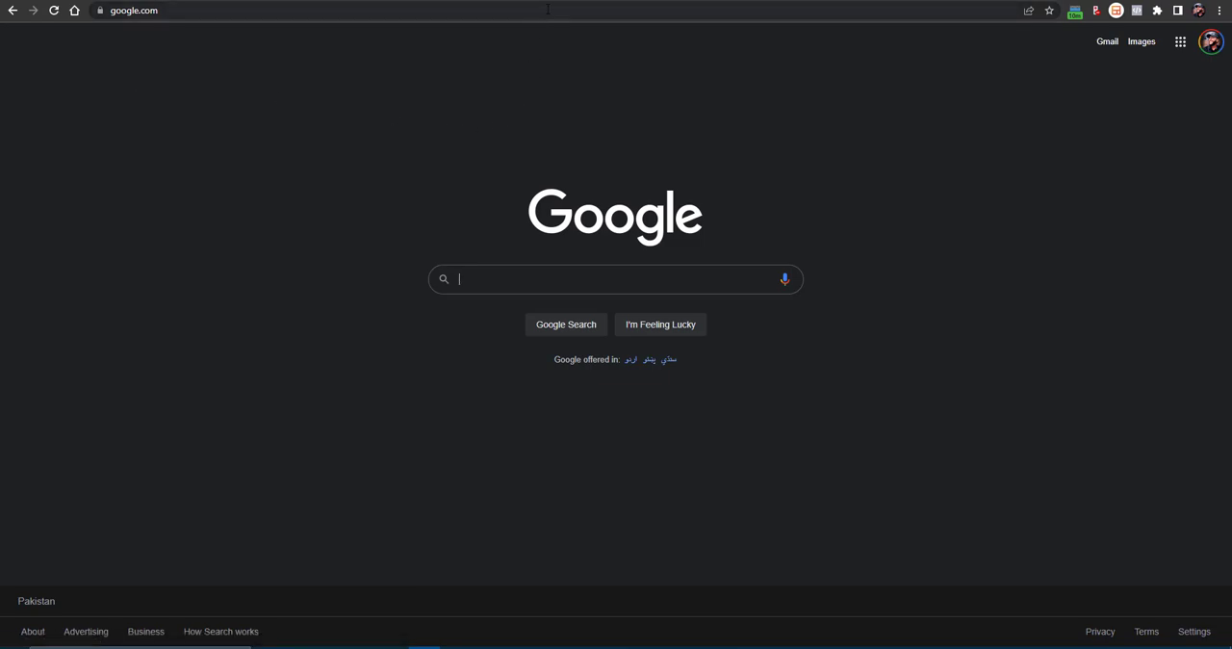
- Open the Woostify website through the address webifiedhub.com/woostify
click(547, 8)
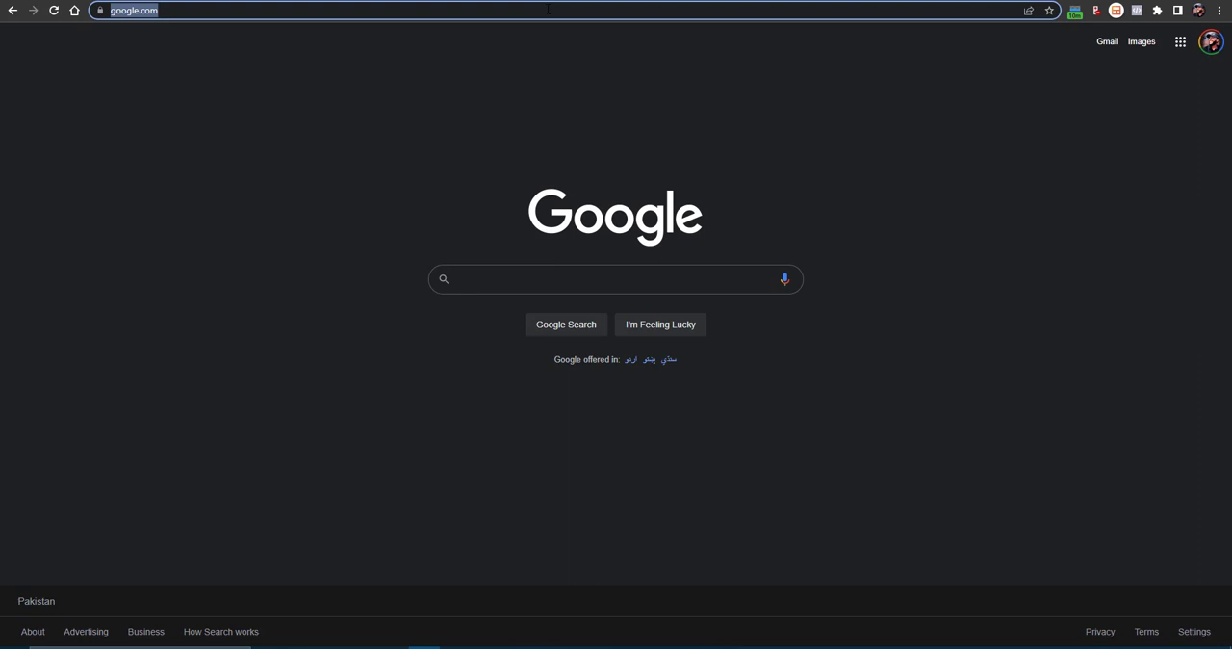
text(webifiedhub.com)
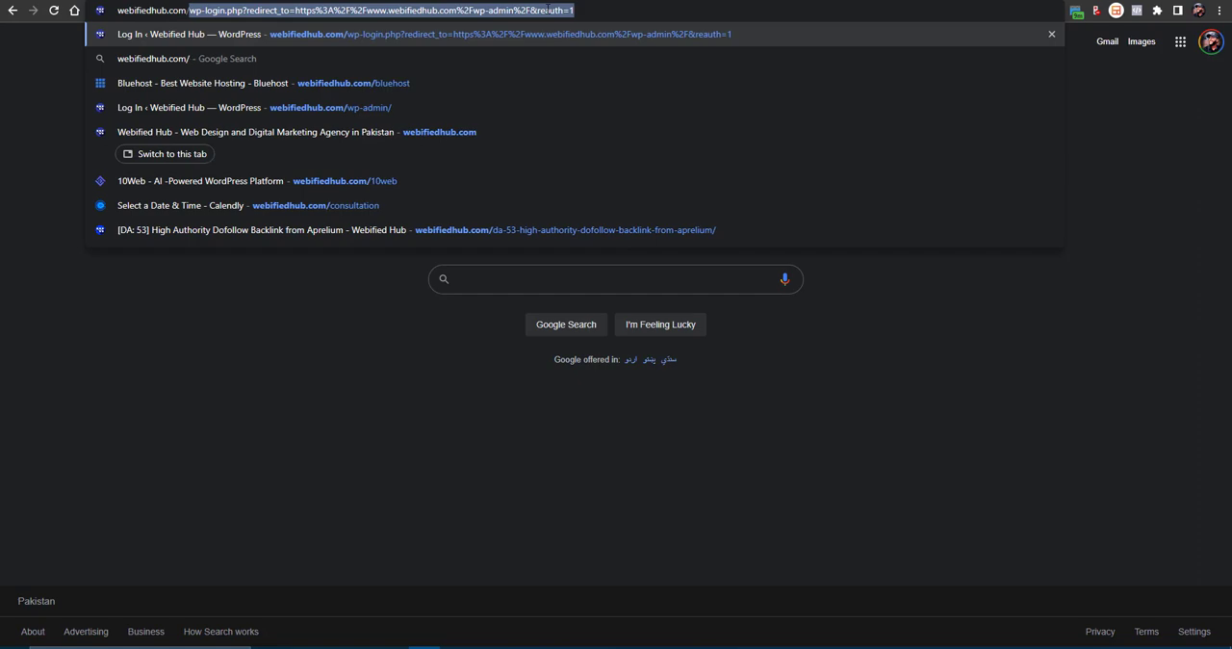
text(/woostify)
key(Return)
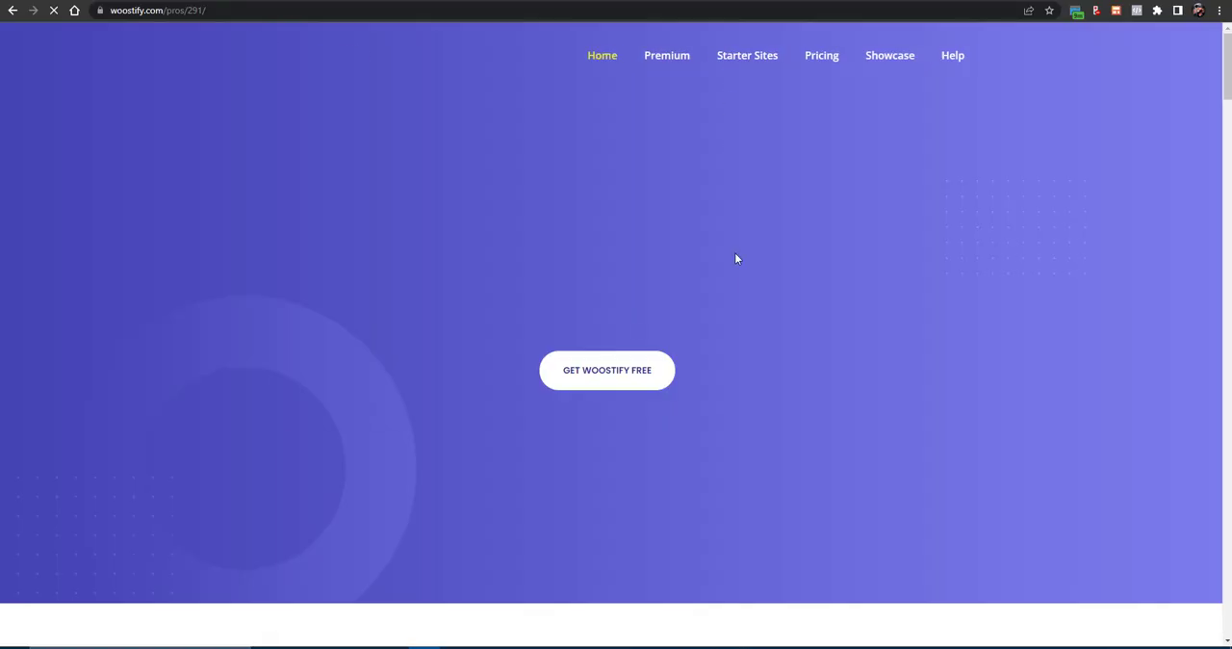
- Download the free Woostify theme without subscribing with an e-mail address
click(600, 380)
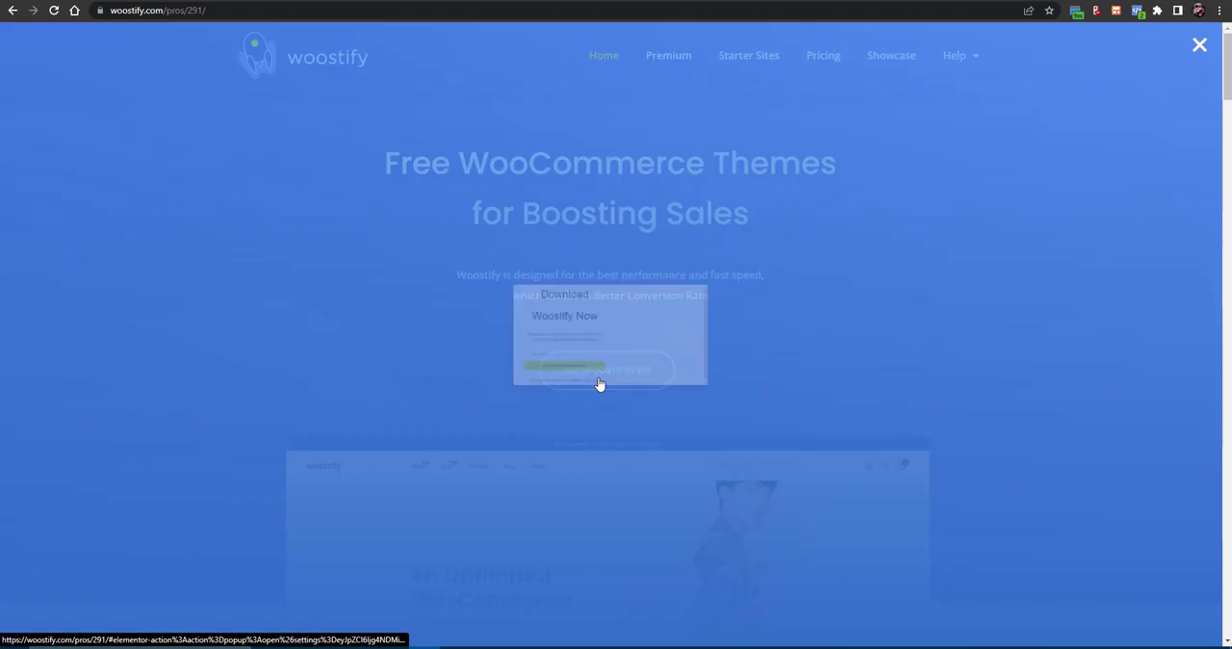
click(470, 398)
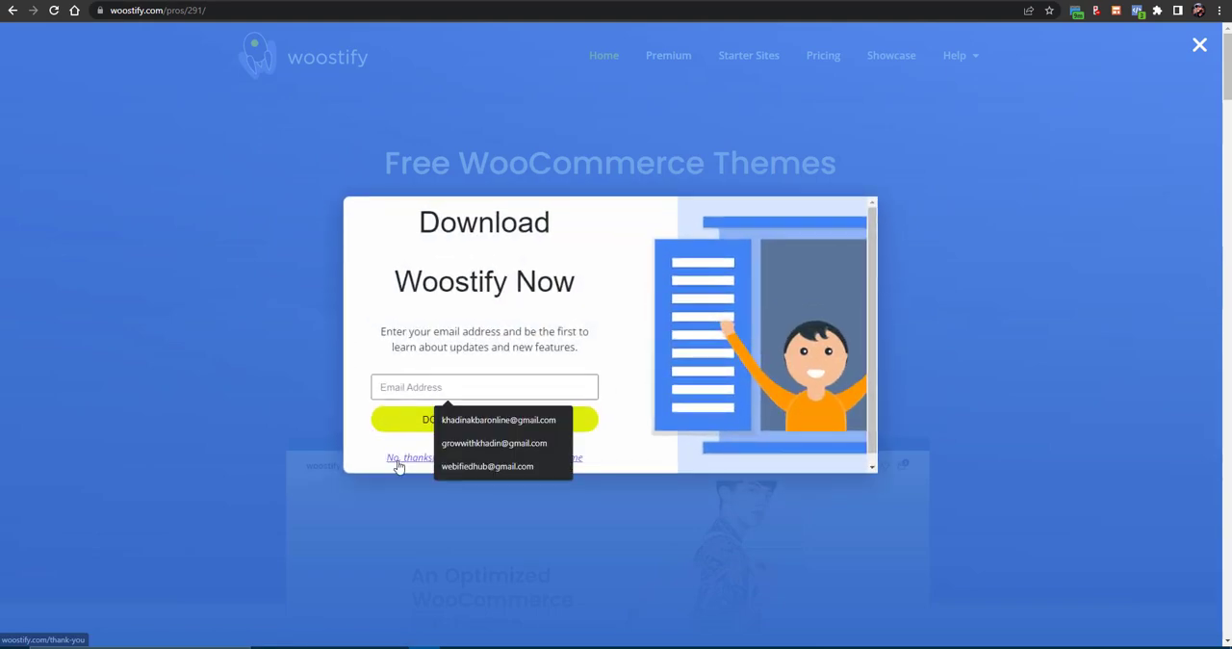
click(396, 461)
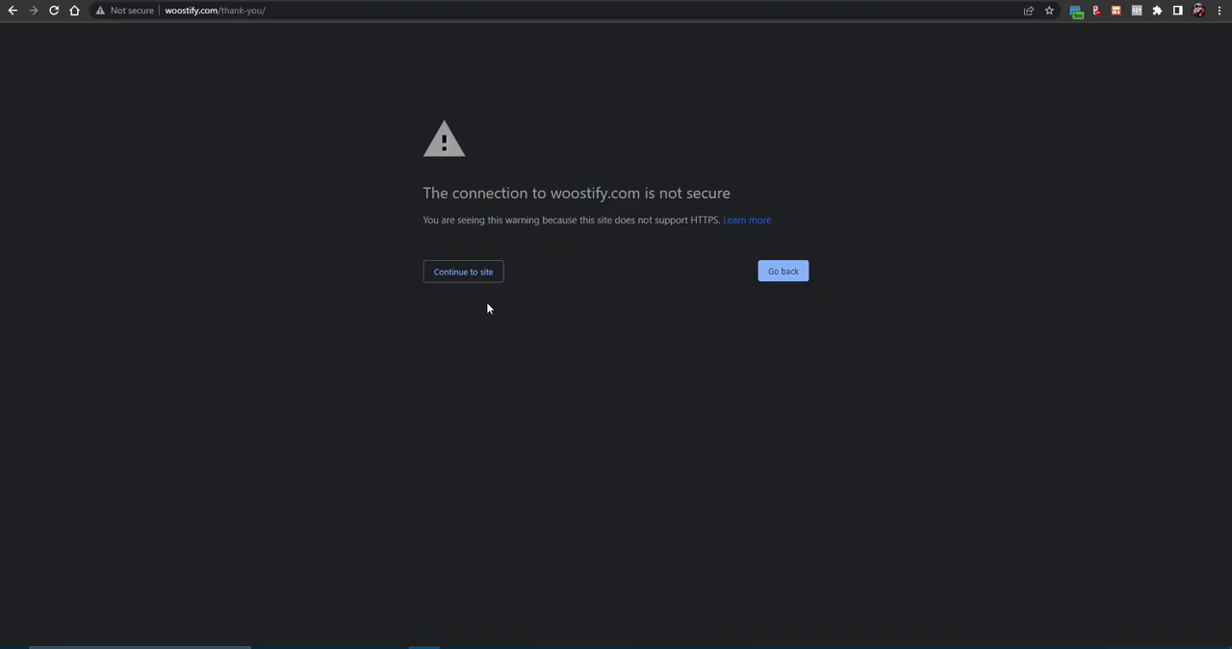
click(473, 283)
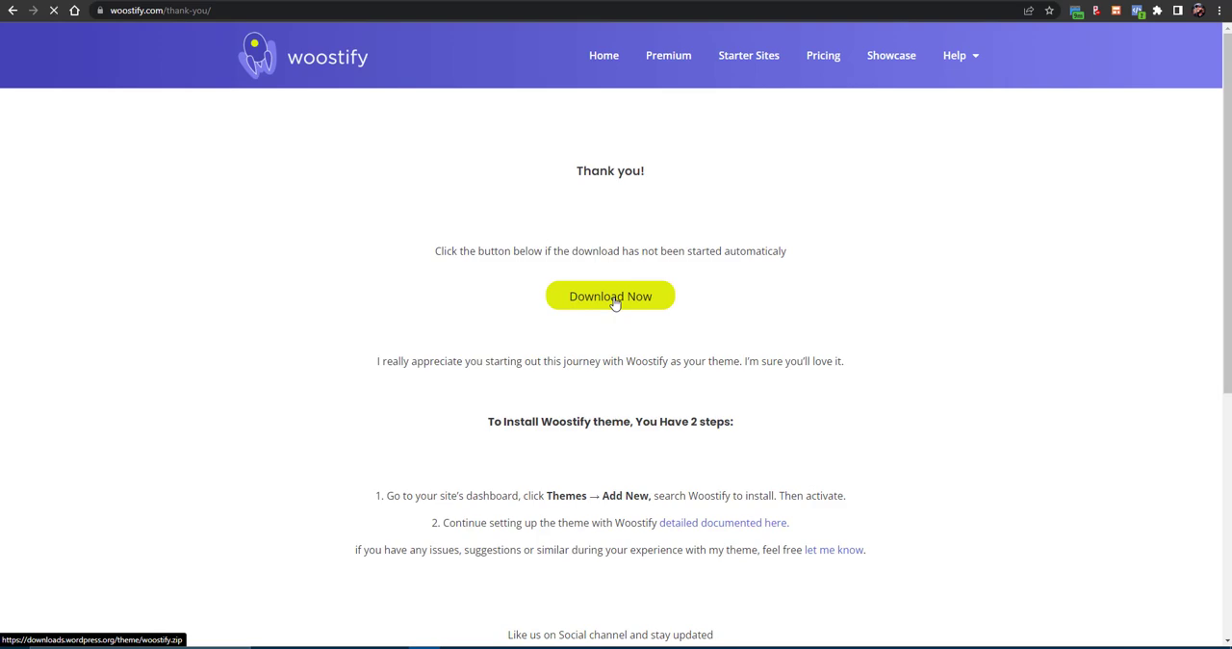
click(614, 300)
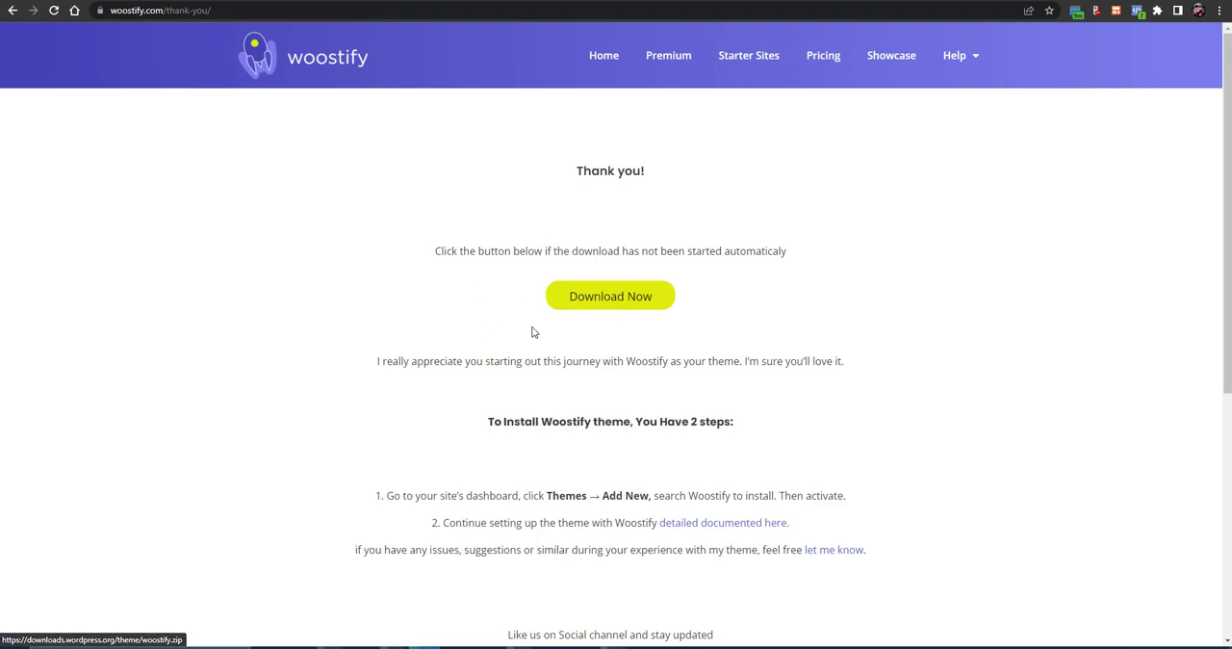
click(1222, 627)
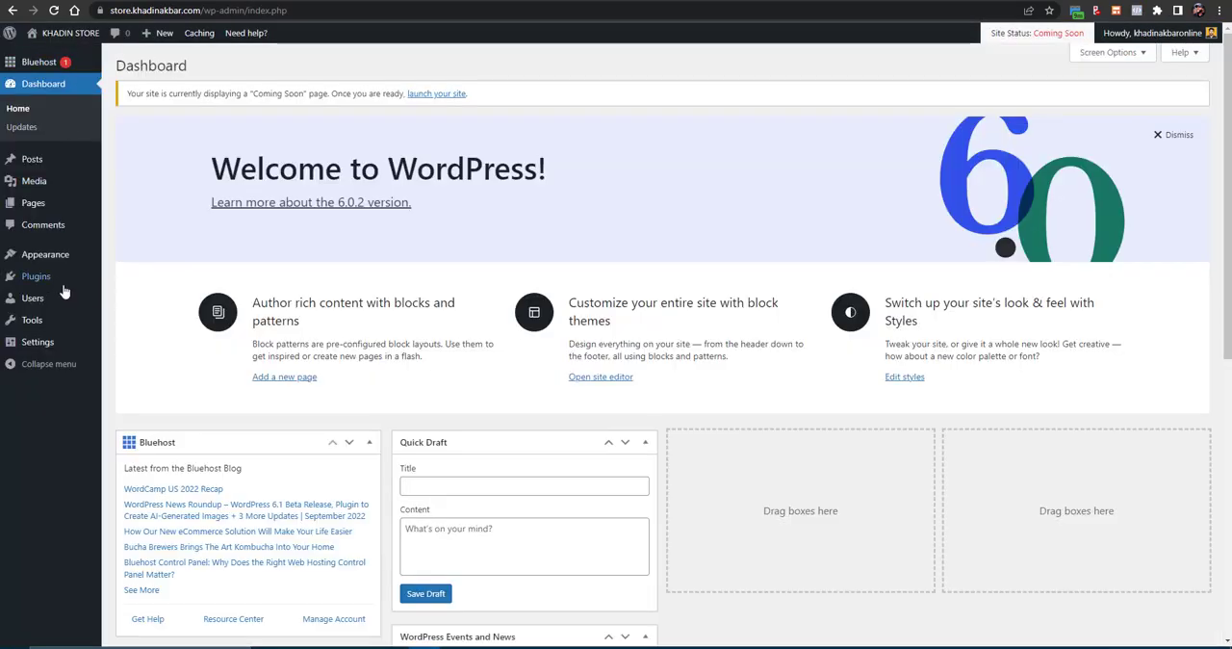
- Go to the new site's Add Themes page, close the opened theme archive window, and search the themes for woostify
mouse_move(48, 258)
click(132, 260)
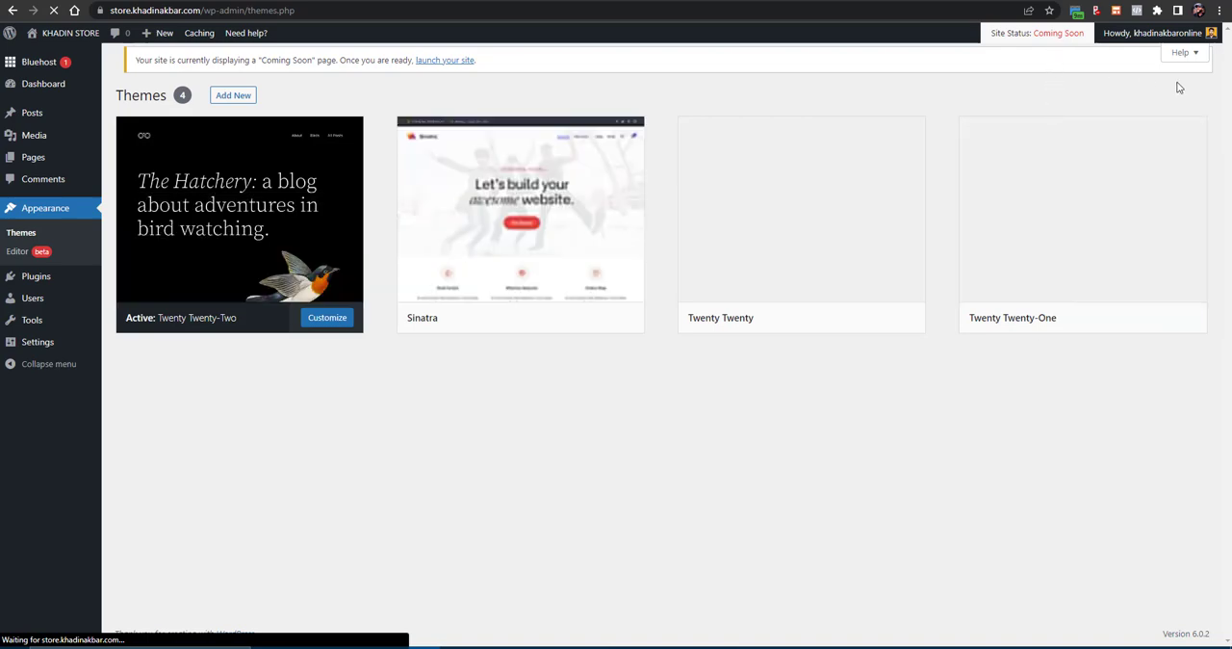
click(227, 97)
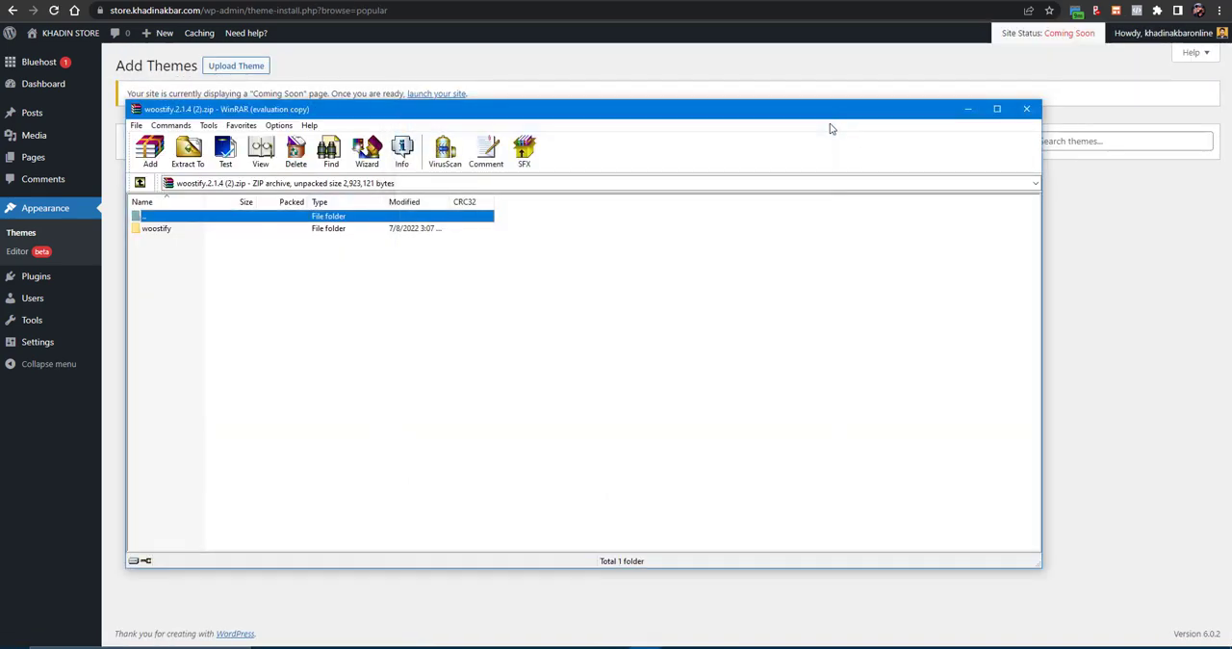
click(1026, 109)
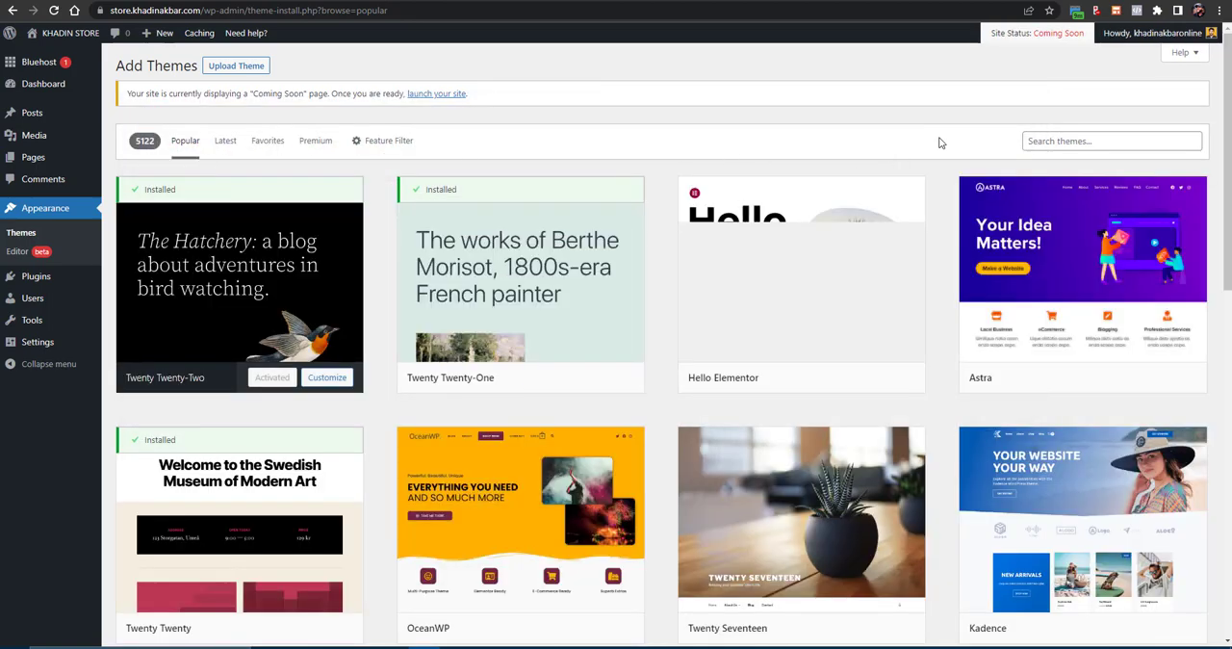
click(1099, 141)
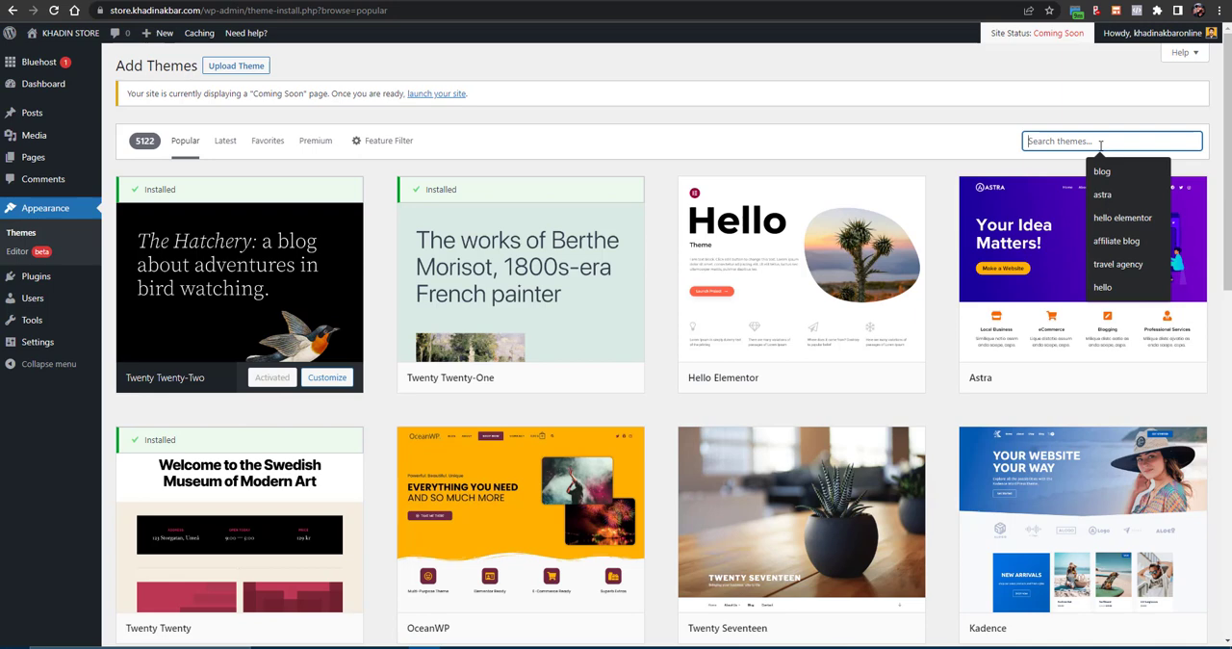
text(woostify)
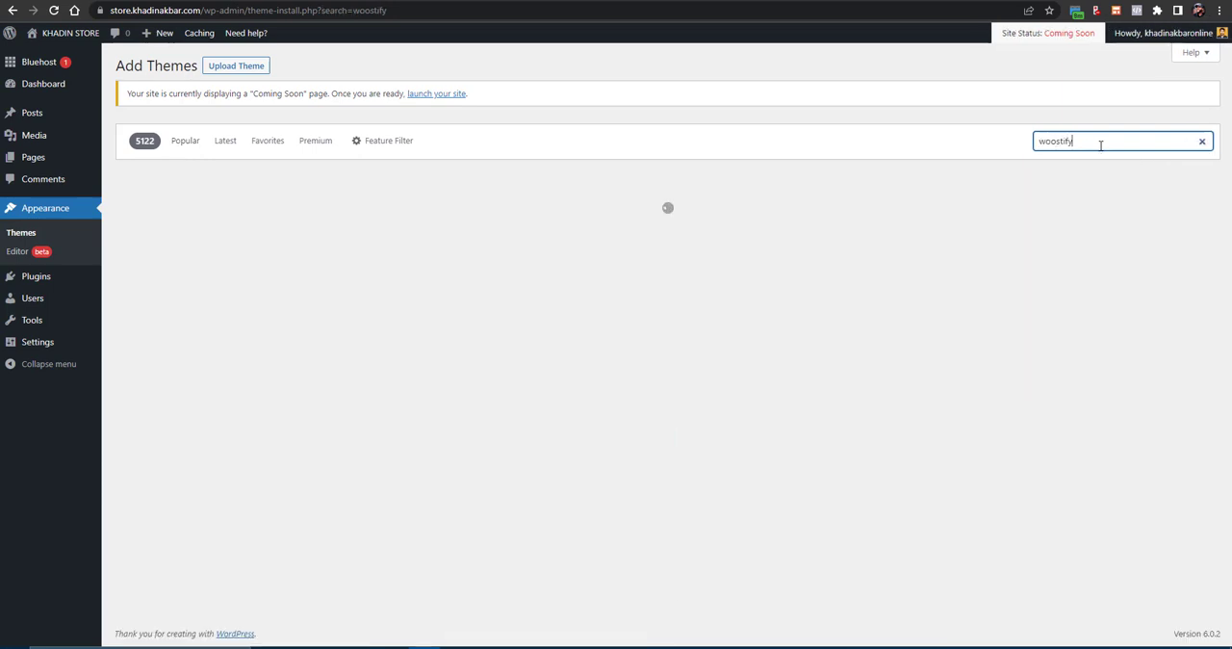
- Install the Woostify theme from the search results and activate it
mouse_move(214, 307)
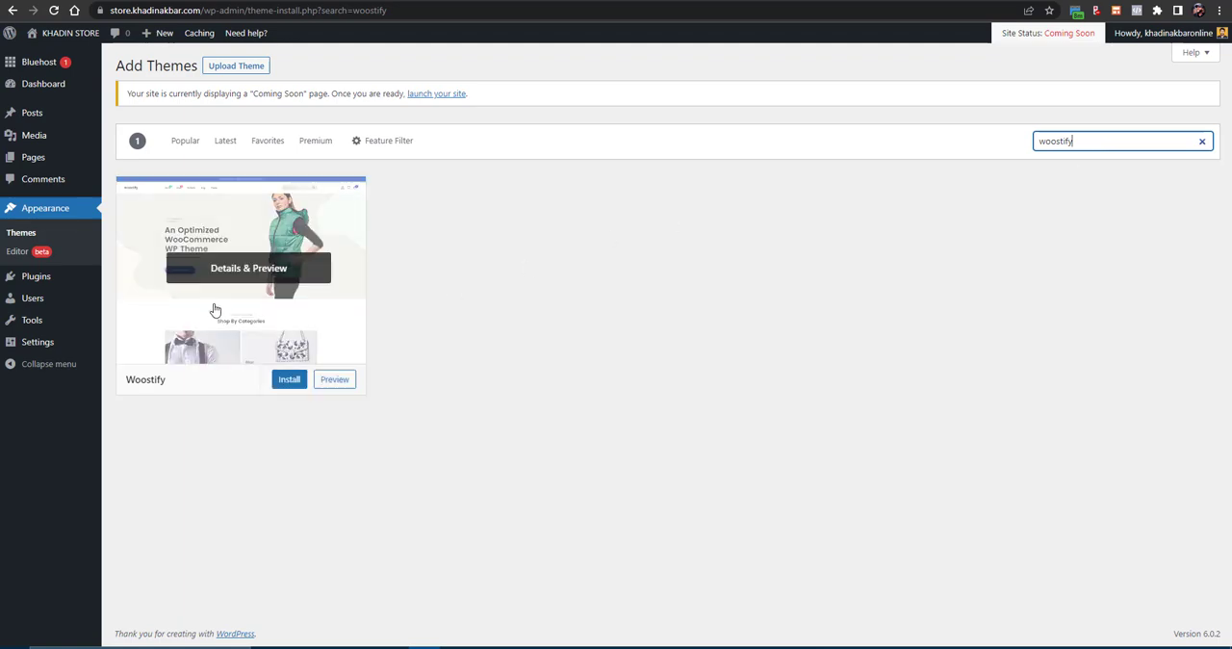
click(284, 385)
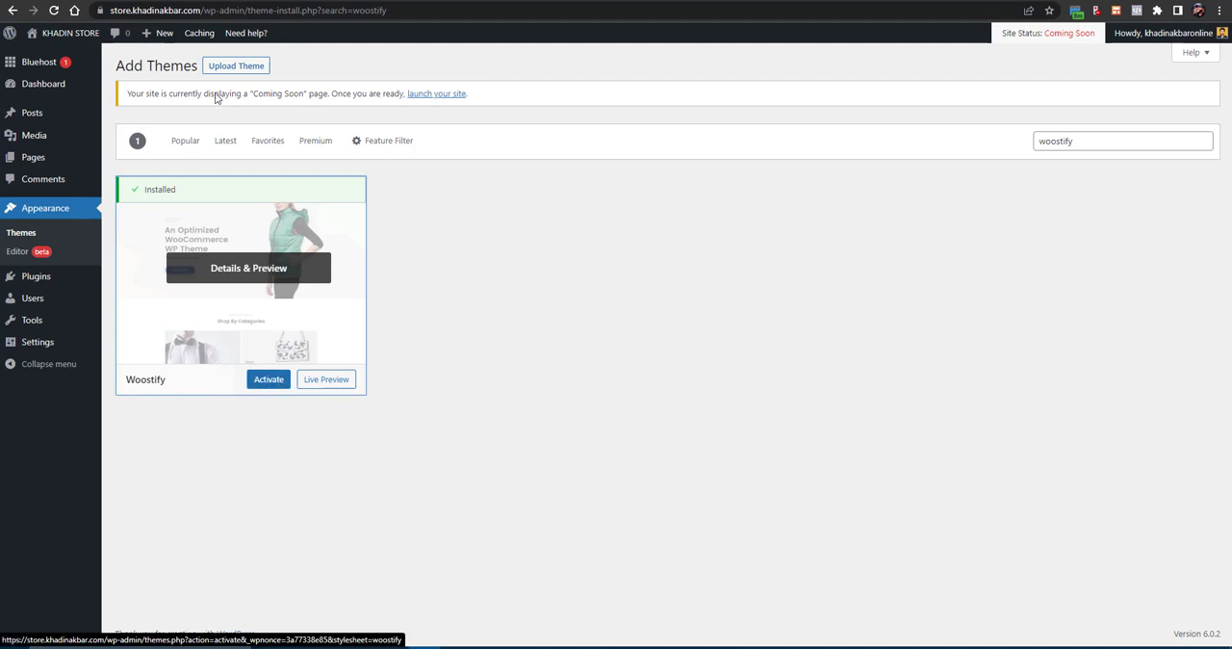
click(268, 380)
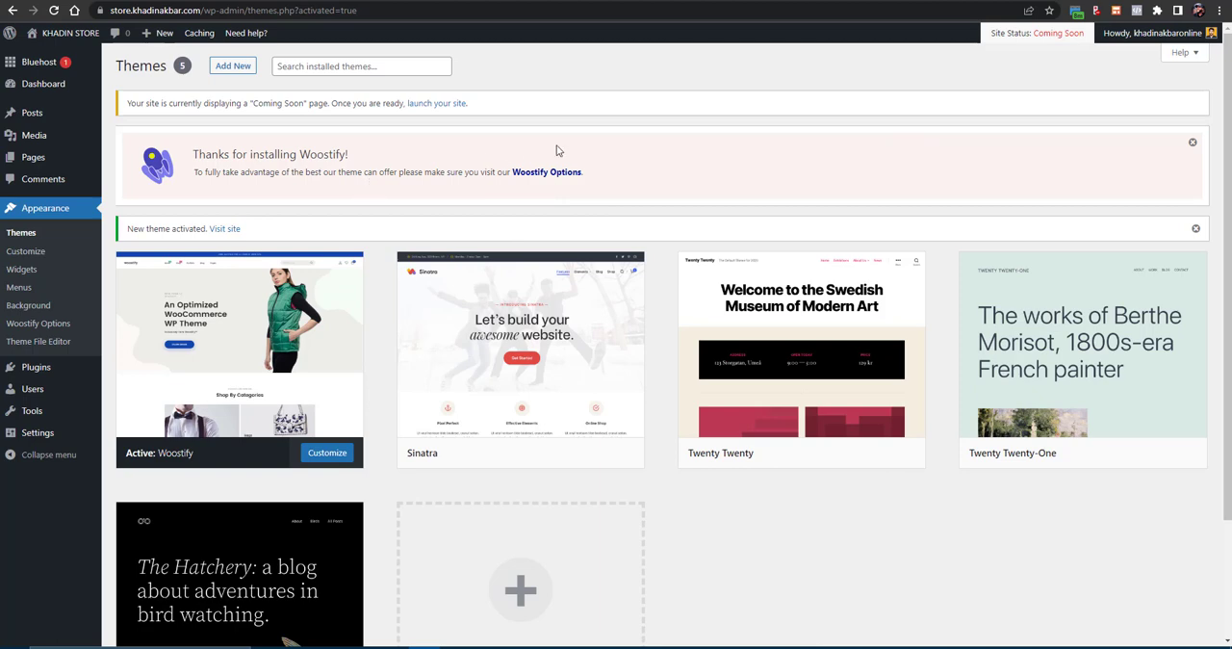
- Open the Woostify Options page, look through its dashboard, and show the Starter Templates section
click(545, 174)
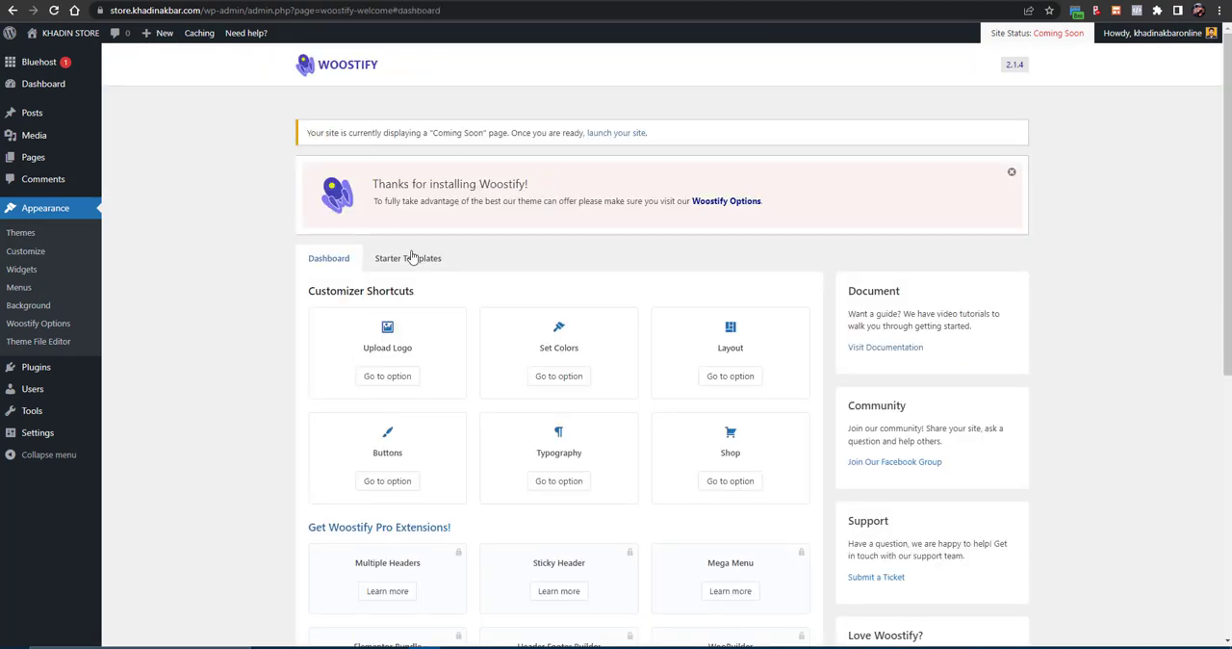
scroll(421, 256, down, 3)
scroll(420, 272, up, 2)
scroll(420, 277, up, 1)
click(408, 259)
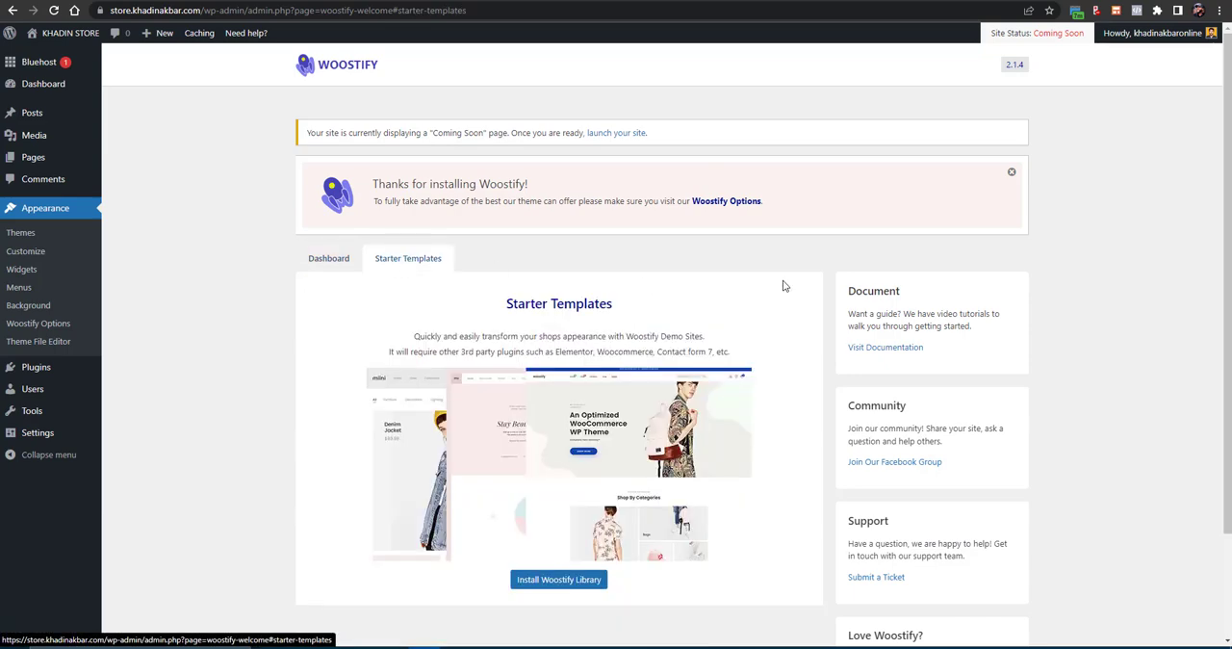
- Install the Woostify Library and start the demo import wizard
scroll(517, 486, down, 1)
click(549, 525)
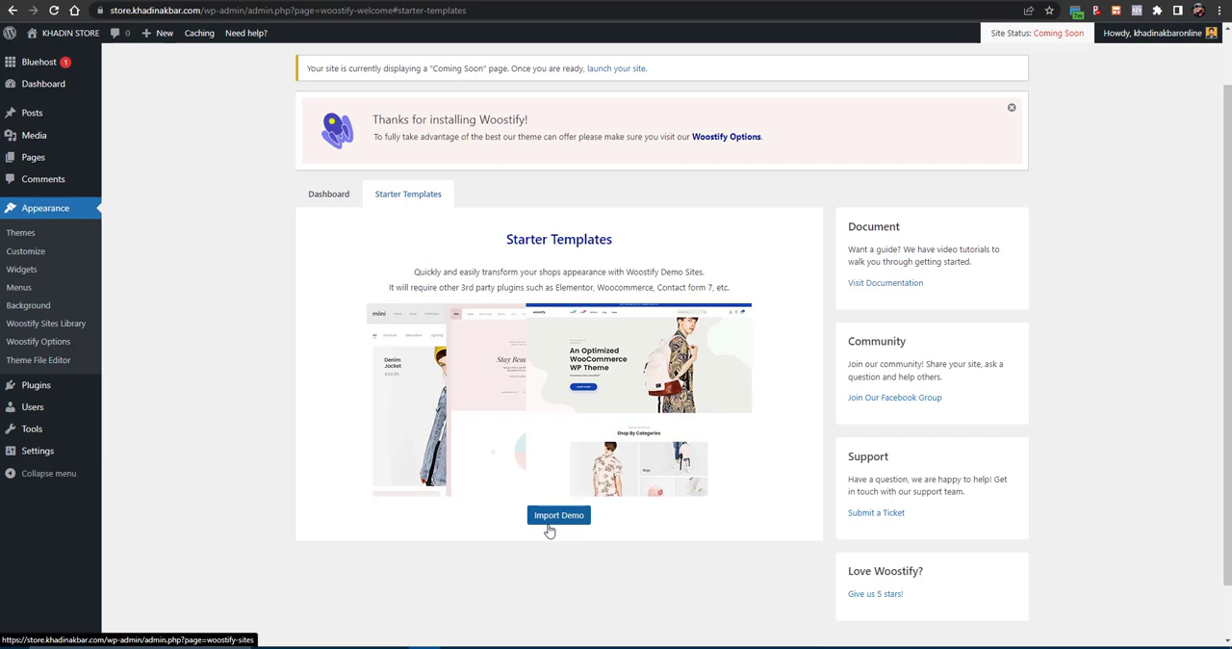
click(558, 517)
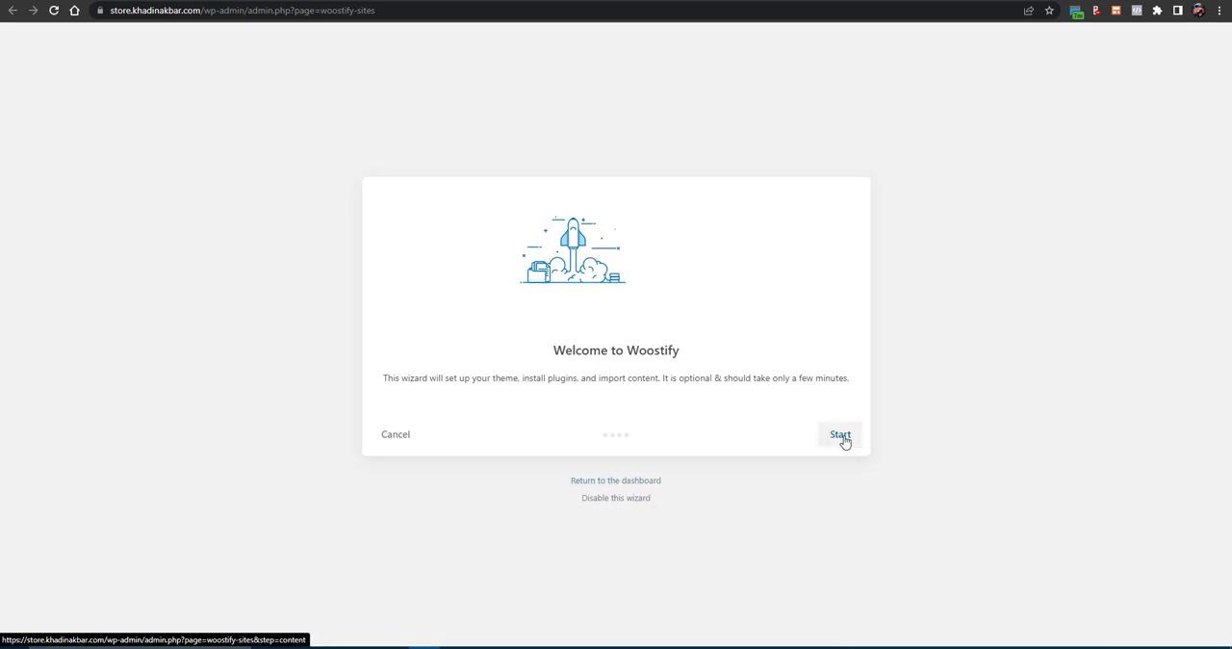
click(840, 435)
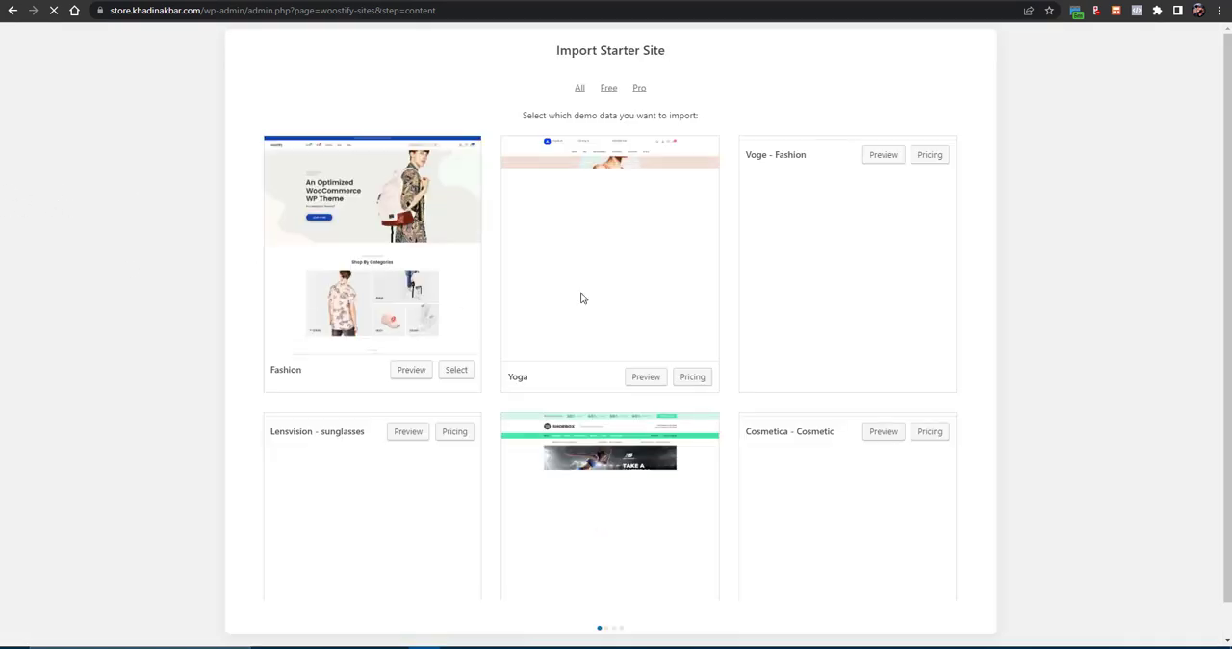
- Browse the available starter sites, comparing the Free and All filters and loading more demos
click(610, 89)
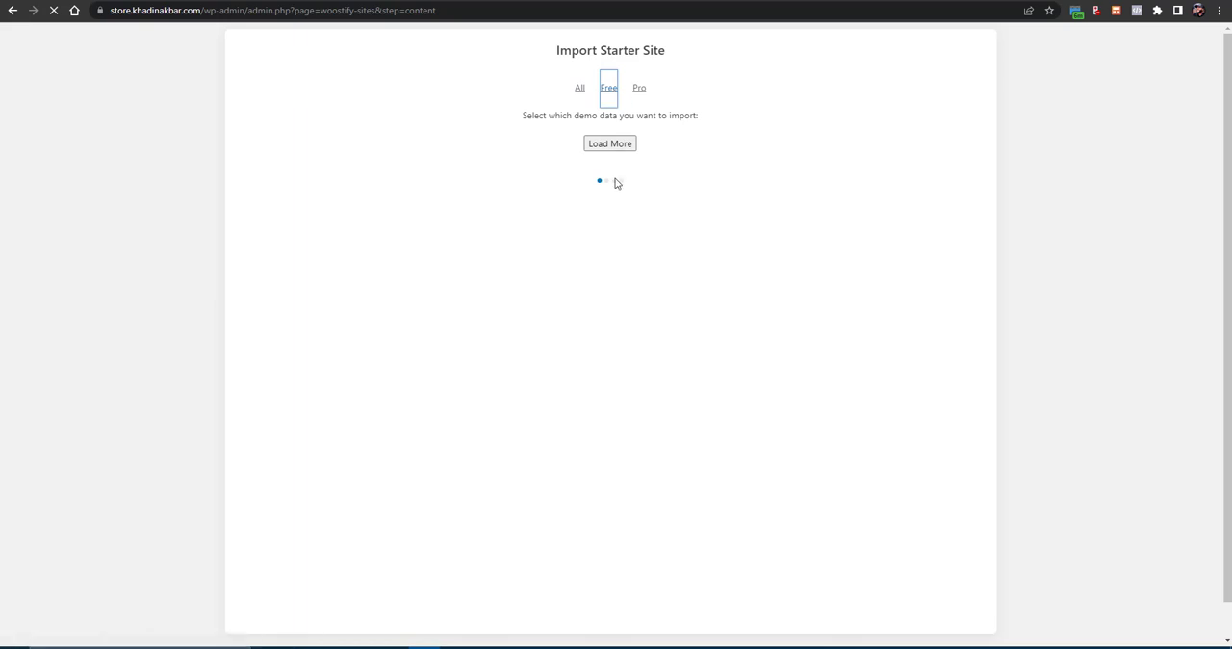
click(605, 147)
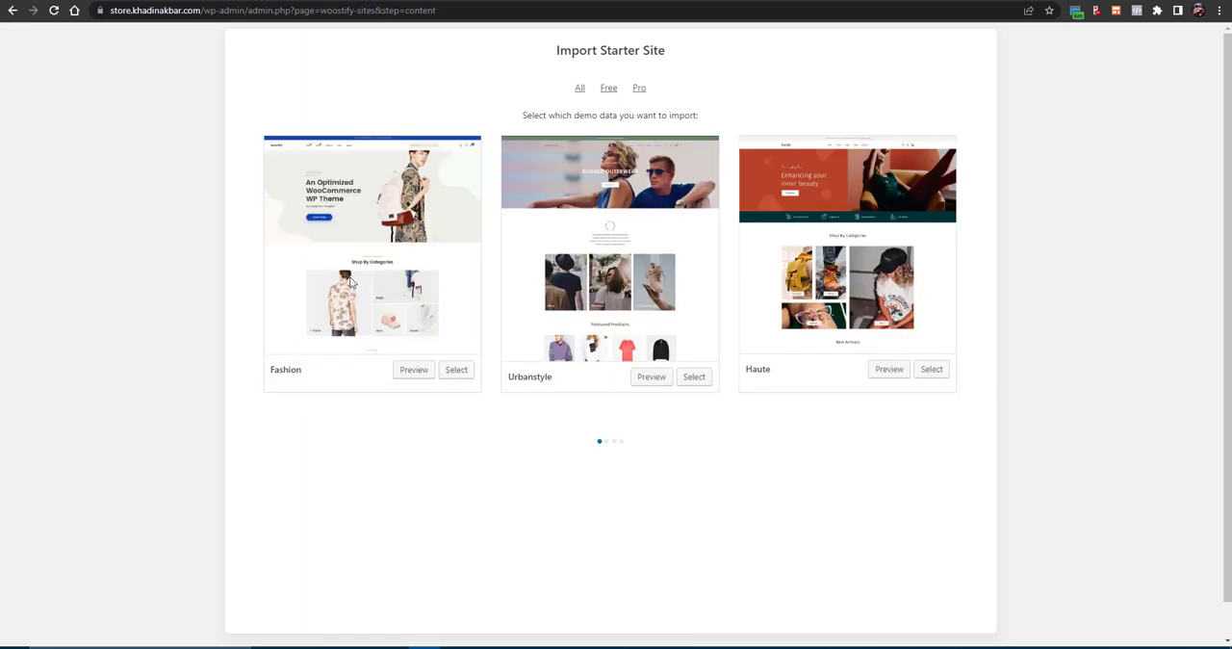
click(579, 94)
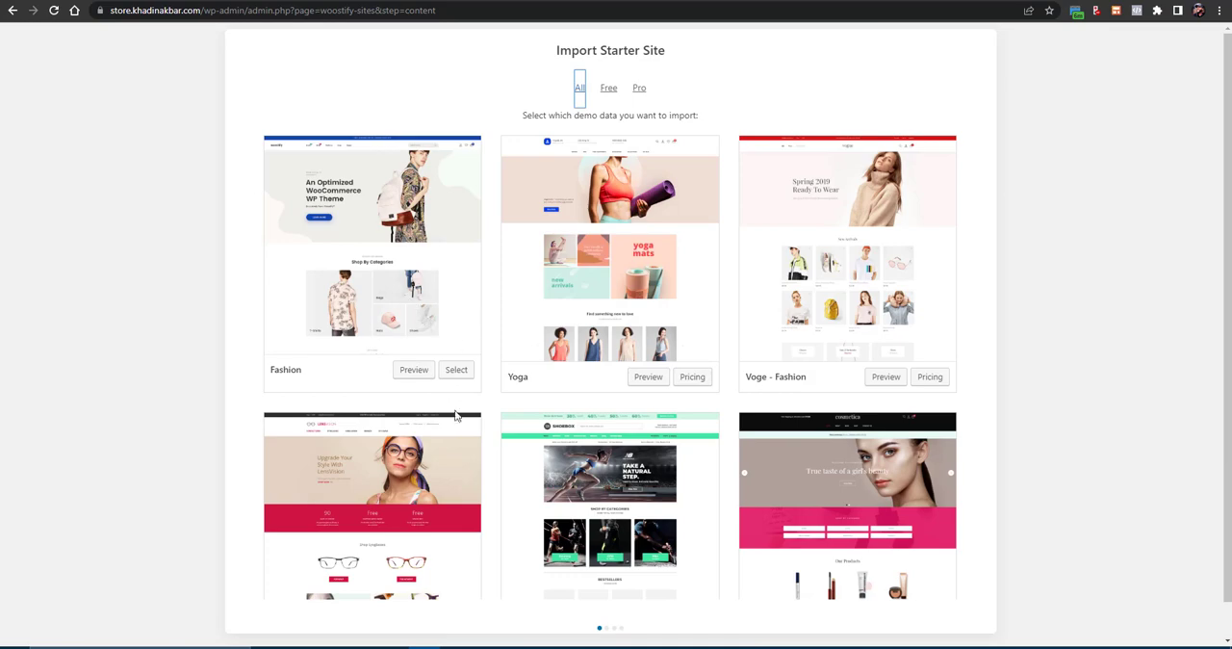
scroll(456, 412, down, 2)
scroll(456, 412, up, 1)
scroll(460, 413, down, 1)
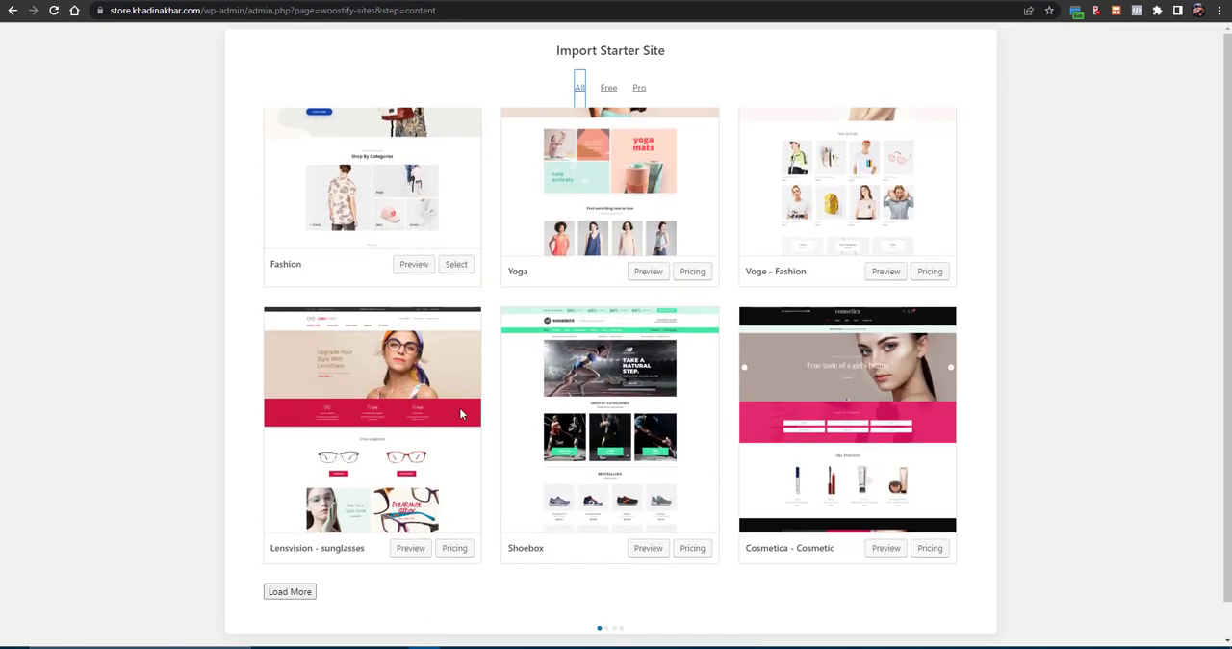
click(285, 595)
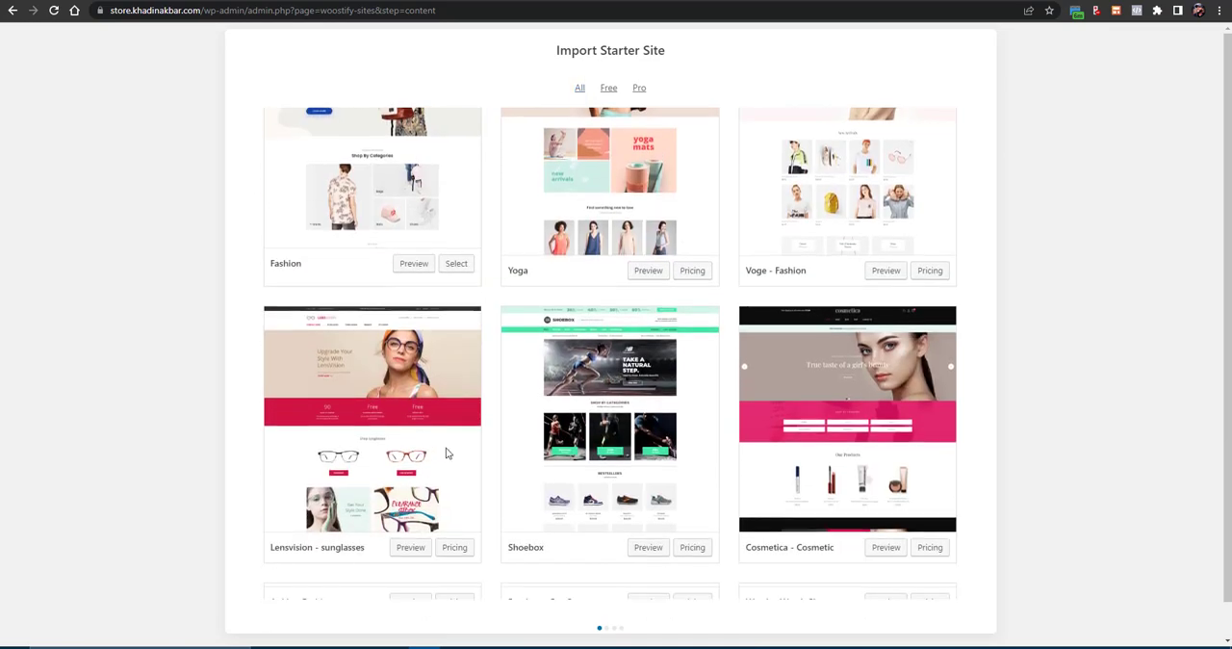
scroll(449, 451, down, 4)
scroll(447, 451, up, 6)
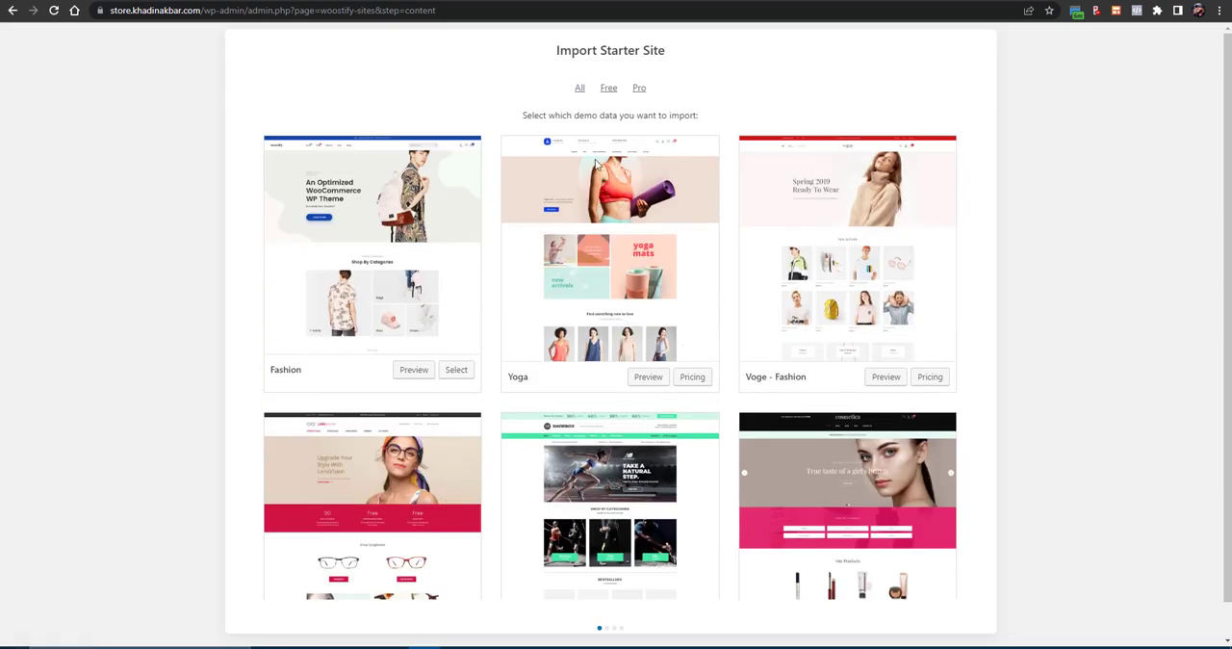
click(616, 92)
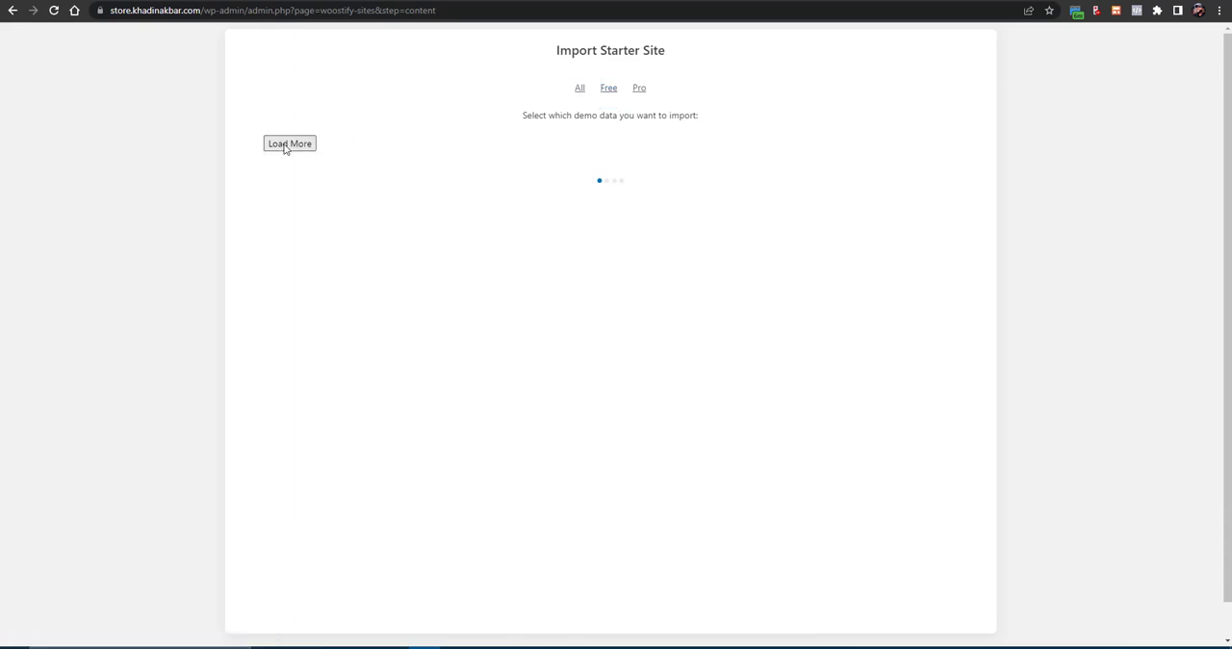
click(579, 90)
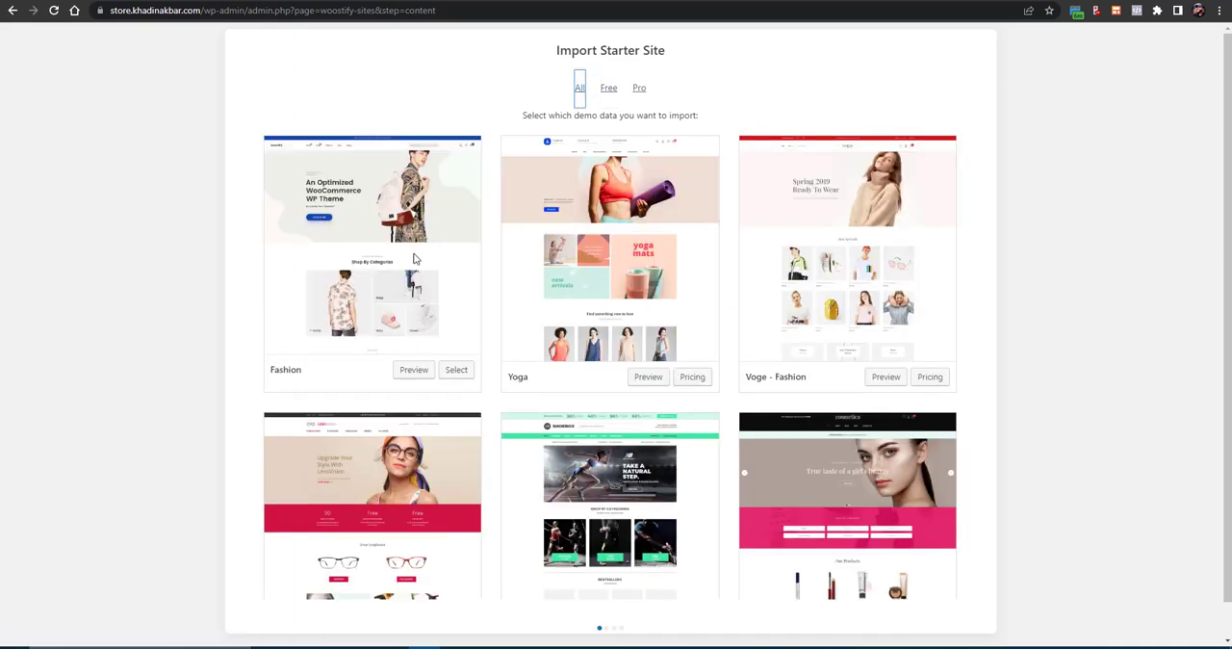
- Select the Fashion starter site and install WooCommerce, Contact Form 7, Elementor, Instagram Feed, TI WooCommerce Wishlist and Variation Swatches
click(452, 372)
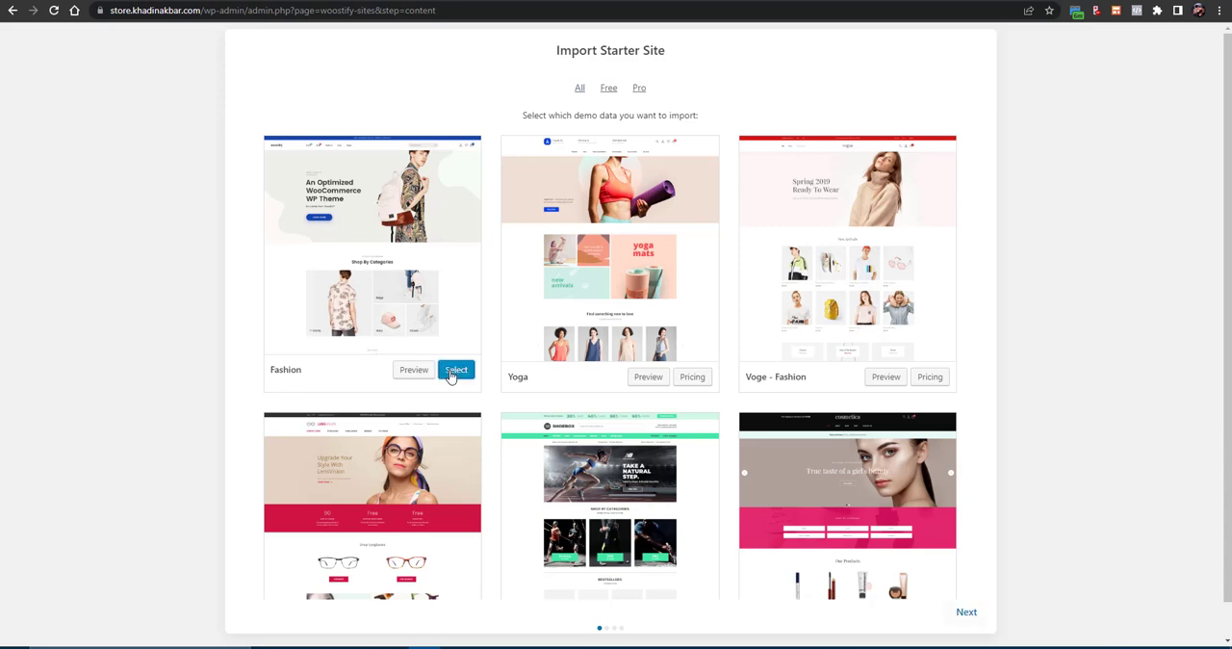
click(963, 615)
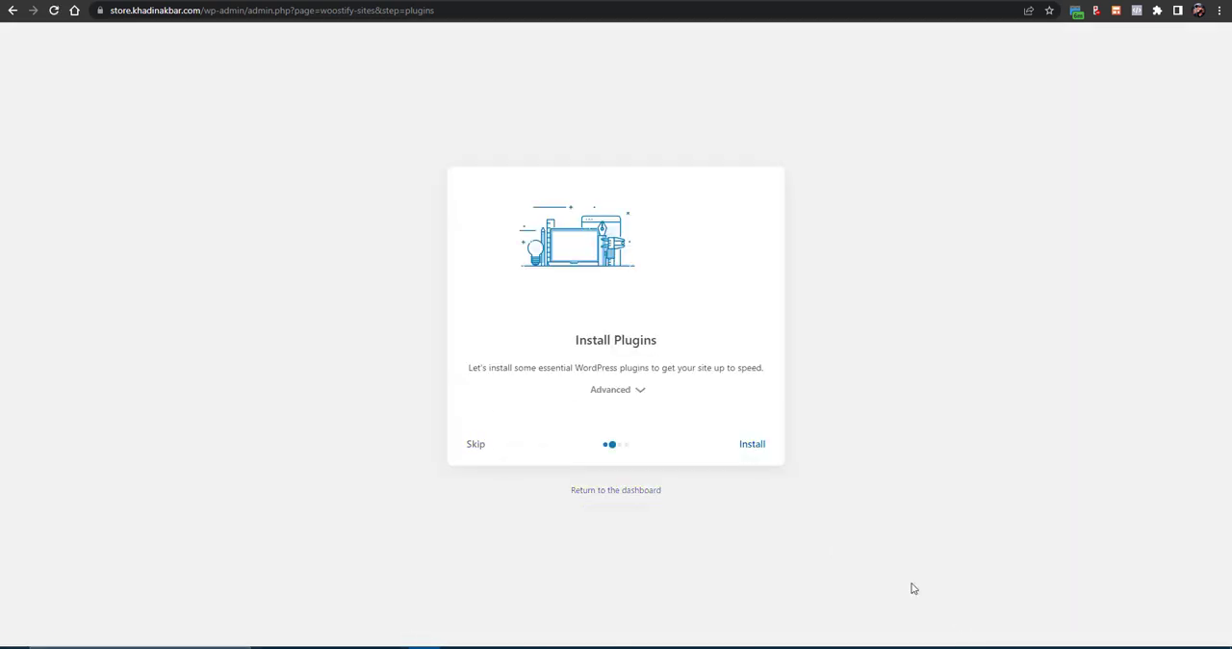
click(635, 400)
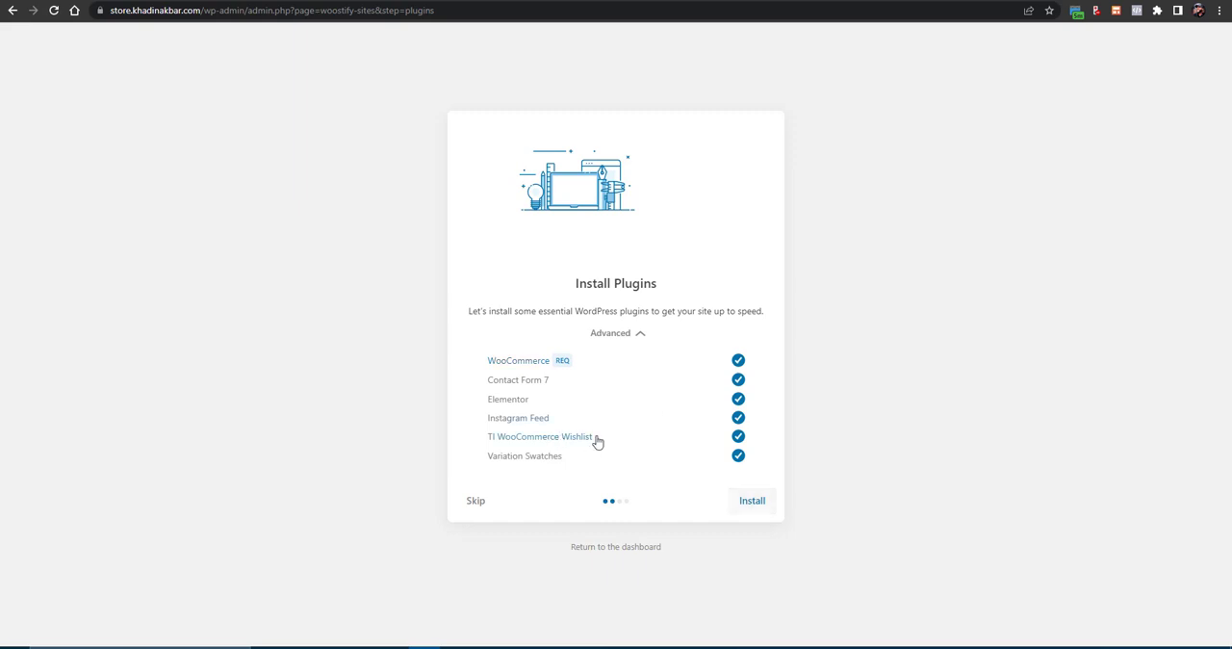
click(757, 509)
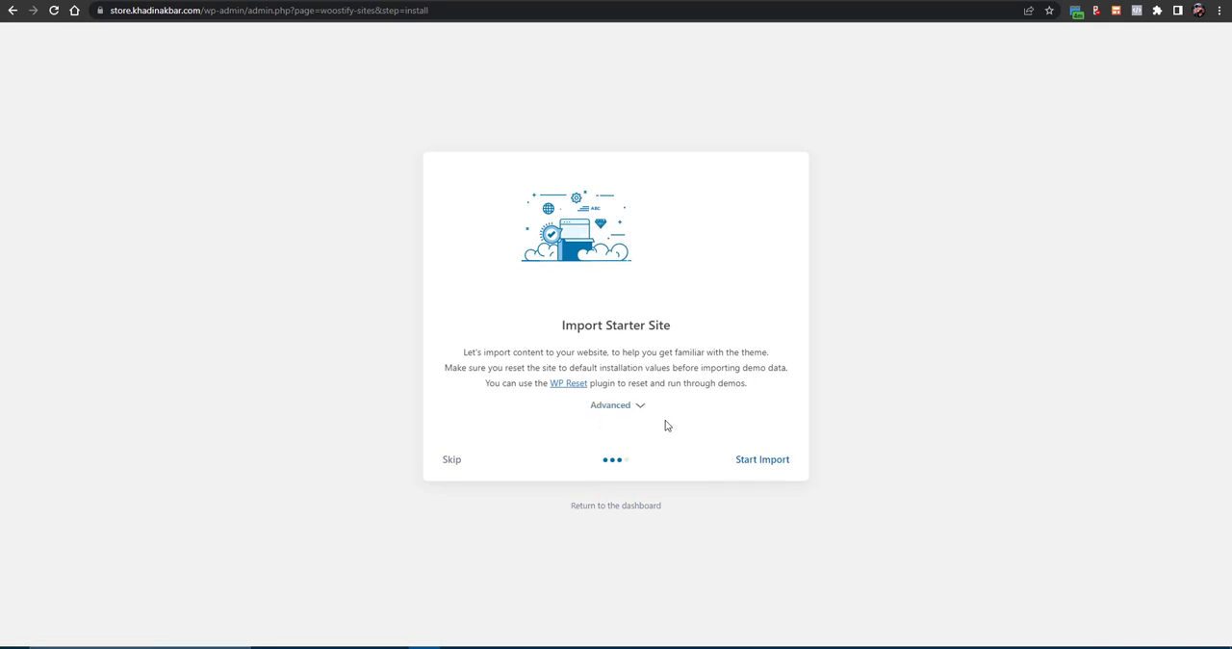
- Import the Fashion starter site with Content, Widgets, Options and After import, and compare the resulting store with the Woostify demo
click(622, 405)
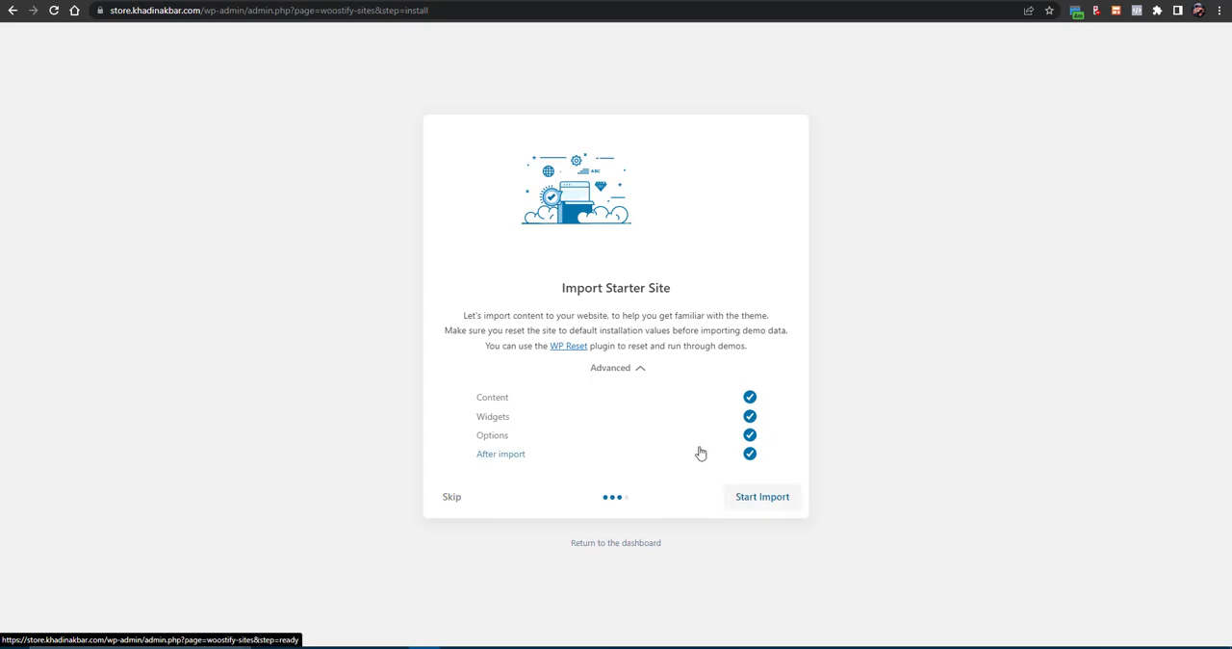
click(753, 507)
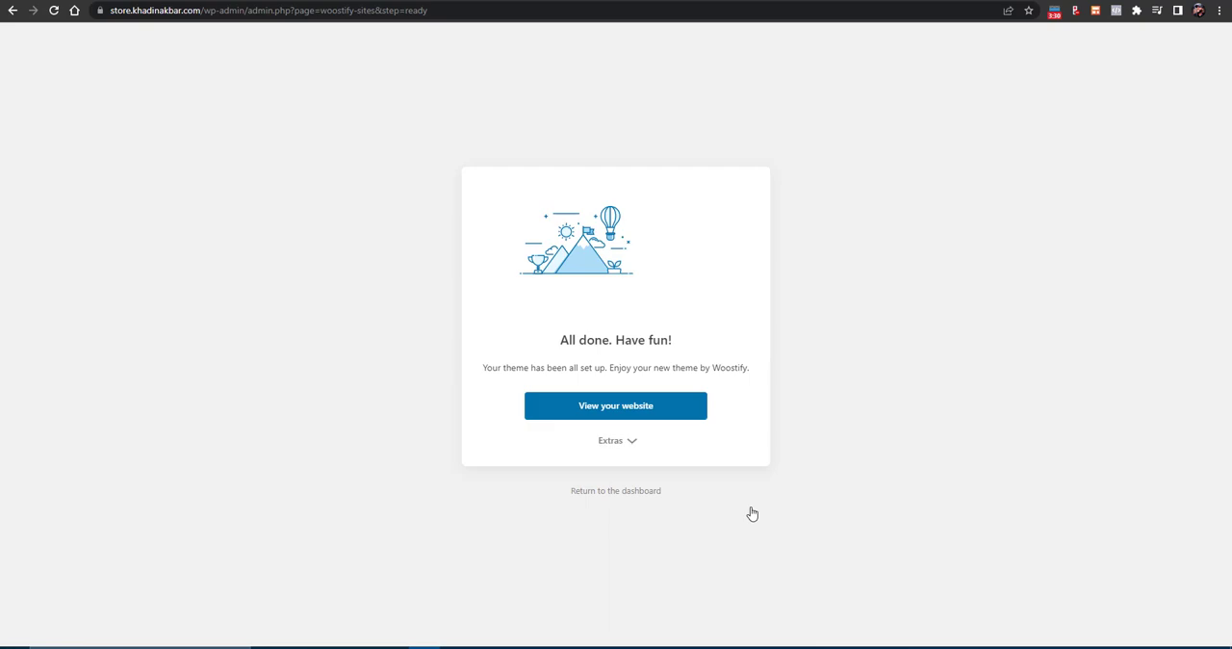
click(662, 411)
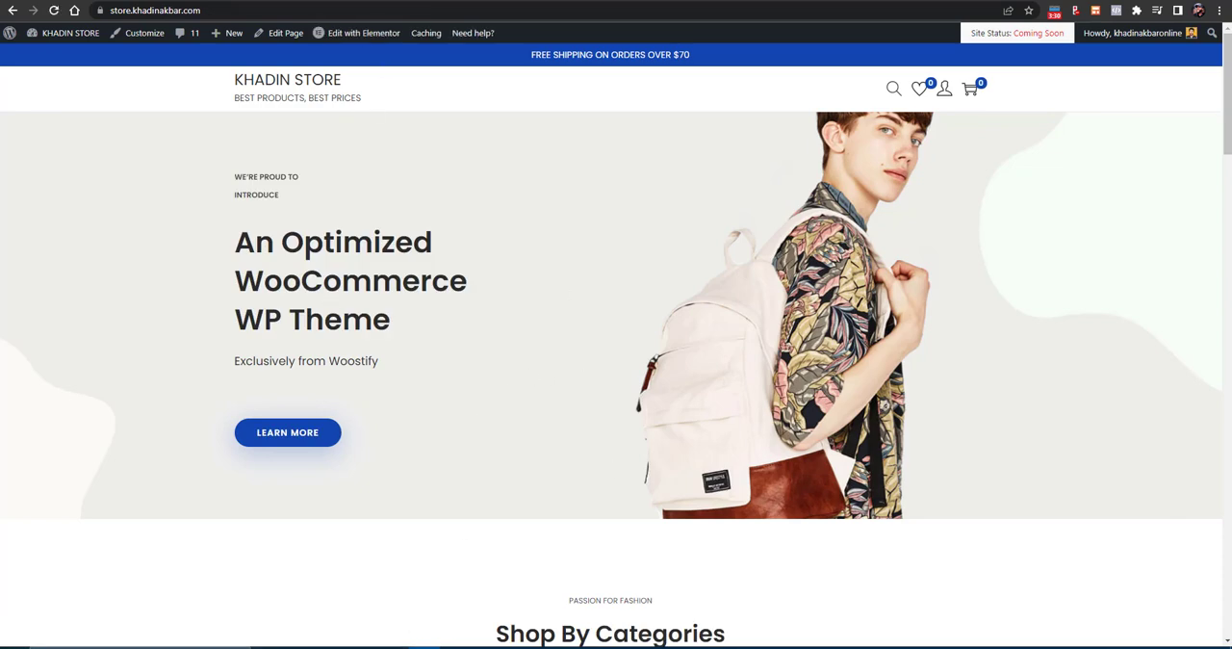
click(358, 1)
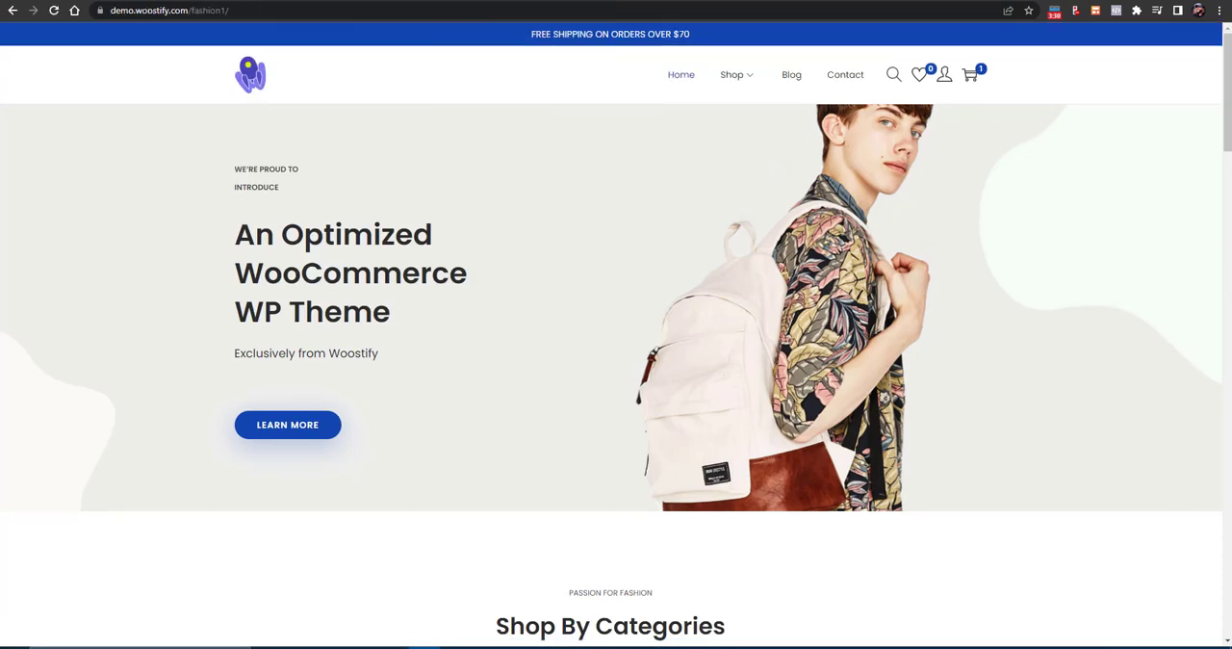
click(228, 0)
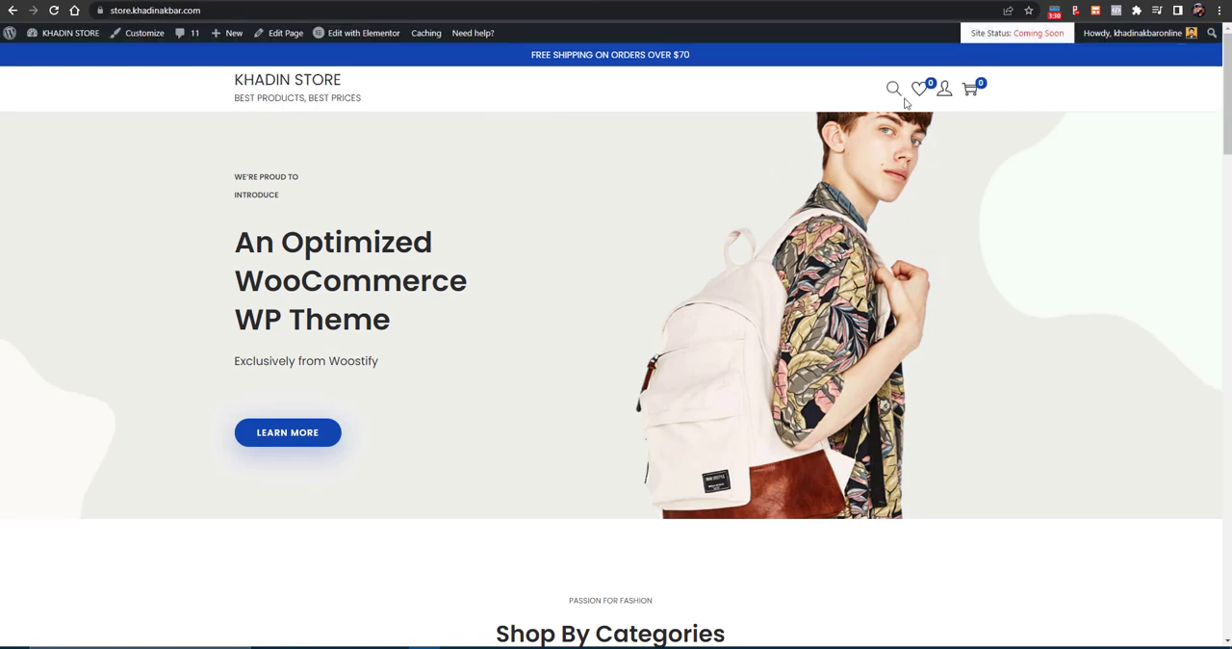
- Open the Bluehost settings from the site status notice and look through them for the Coming Soon Page control
click(1022, 34)
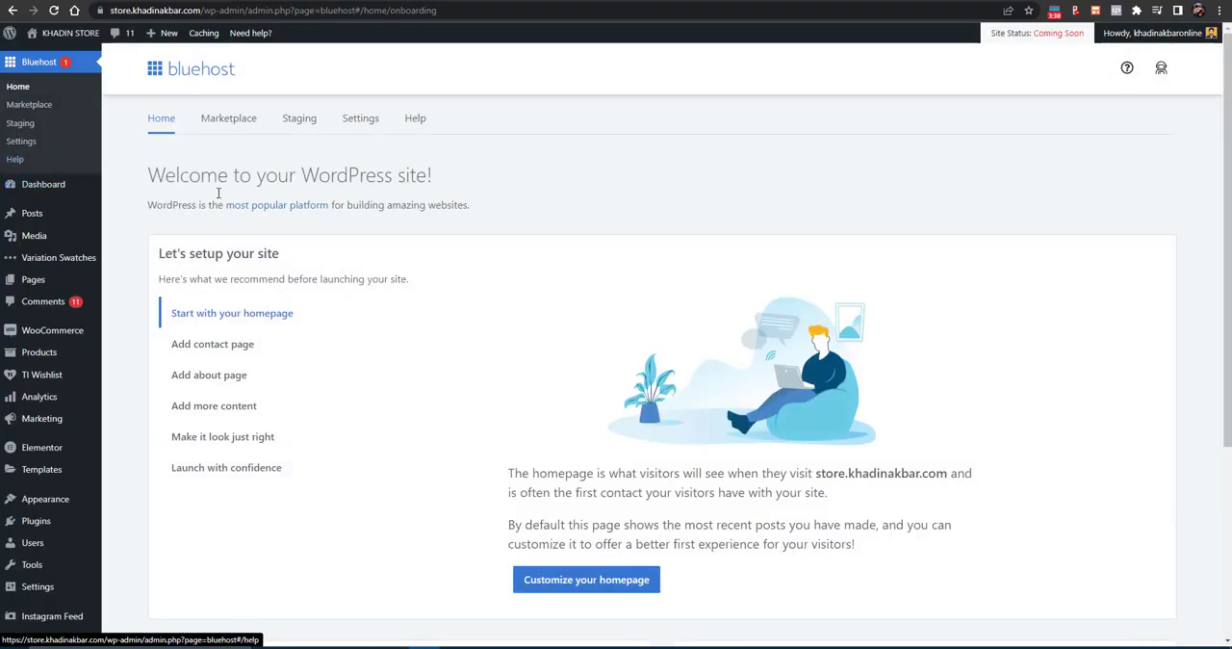
scroll(392, 434, down, 1)
scroll(385, 437, down, 2)
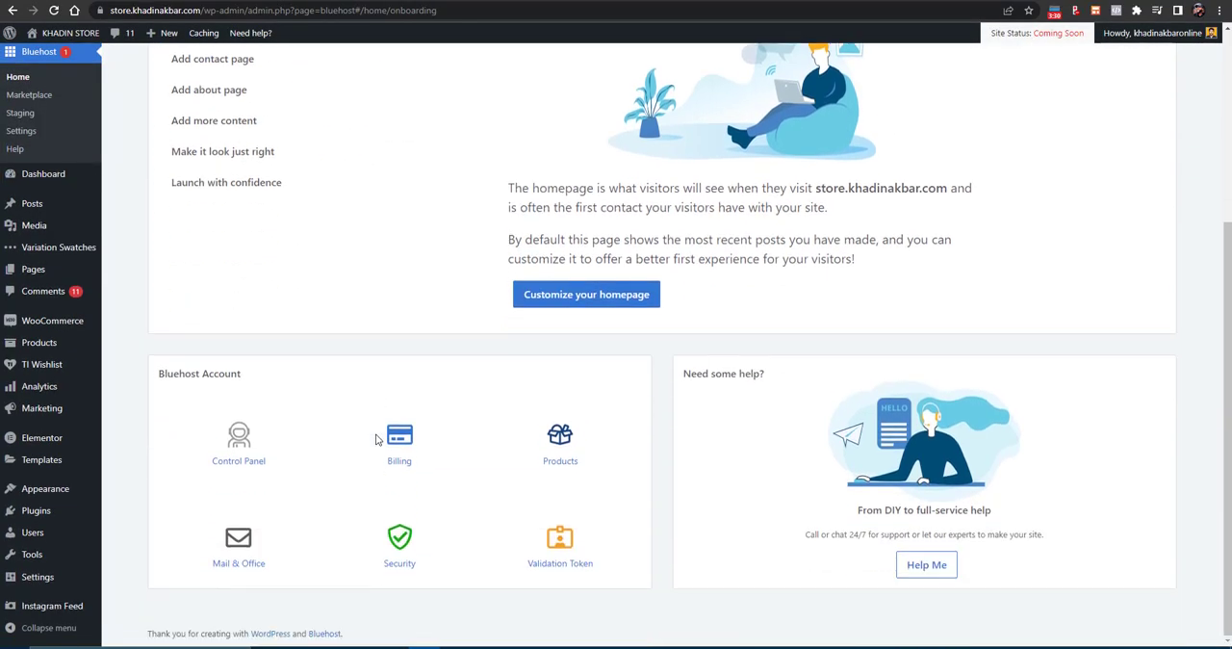
scroll(377, 439, up, 3)
click(349, 123)
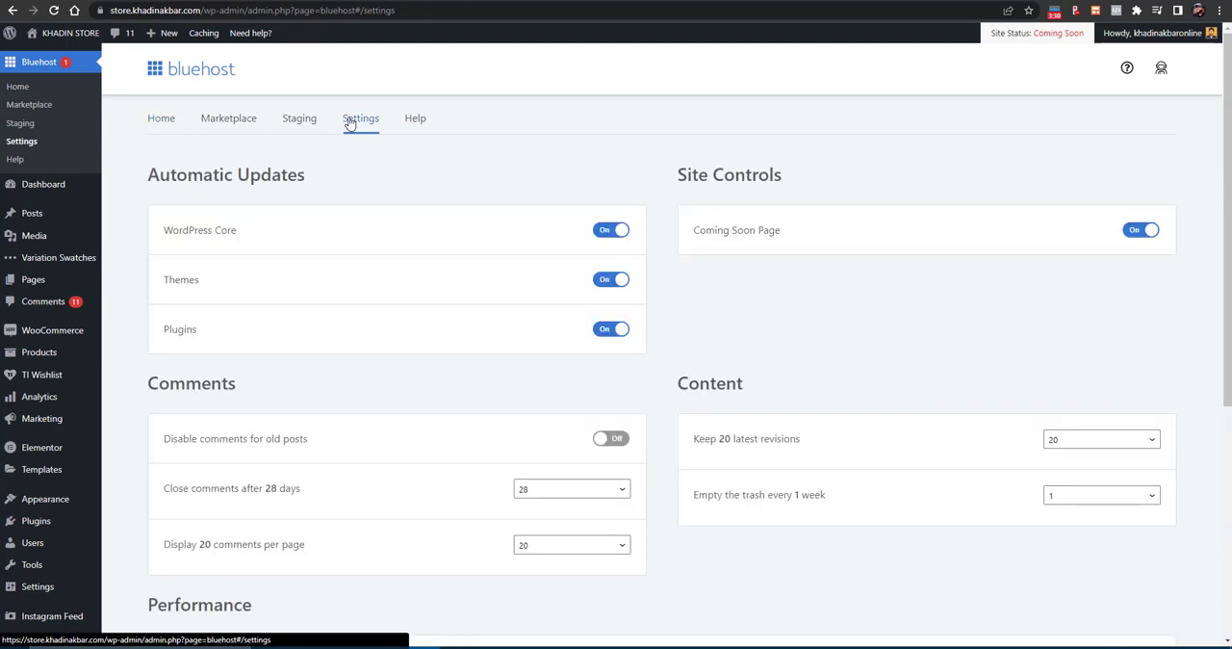
scroll(550, 434, down, 4)
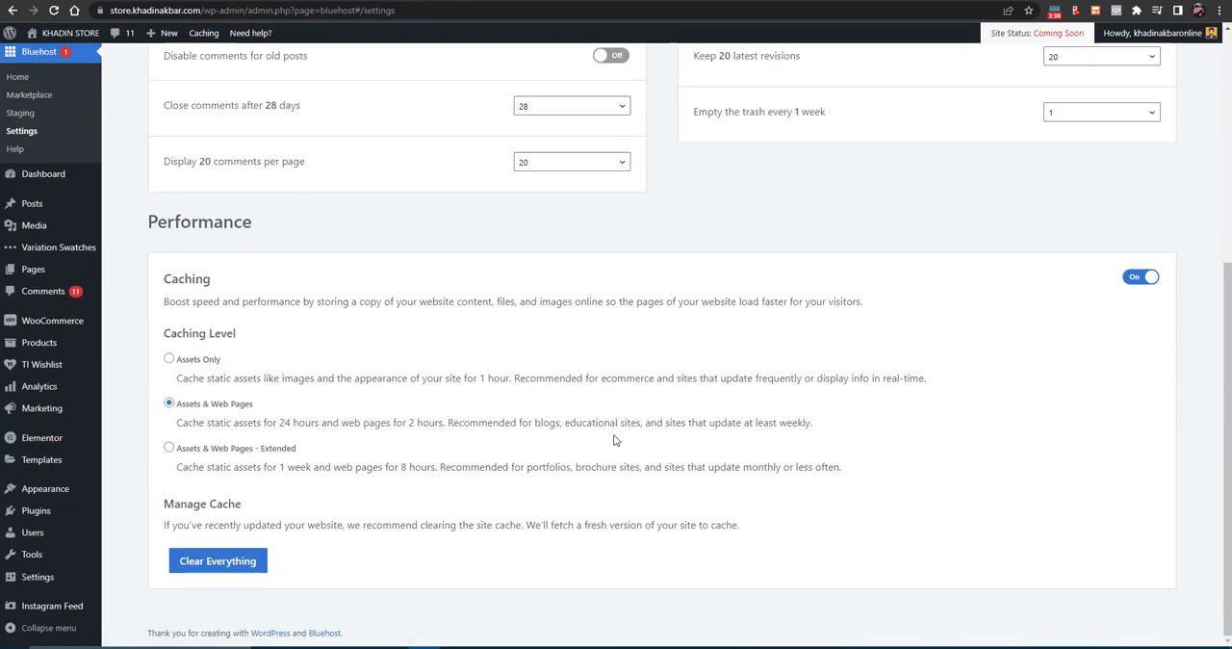
scroll(664, 440, up, 4)
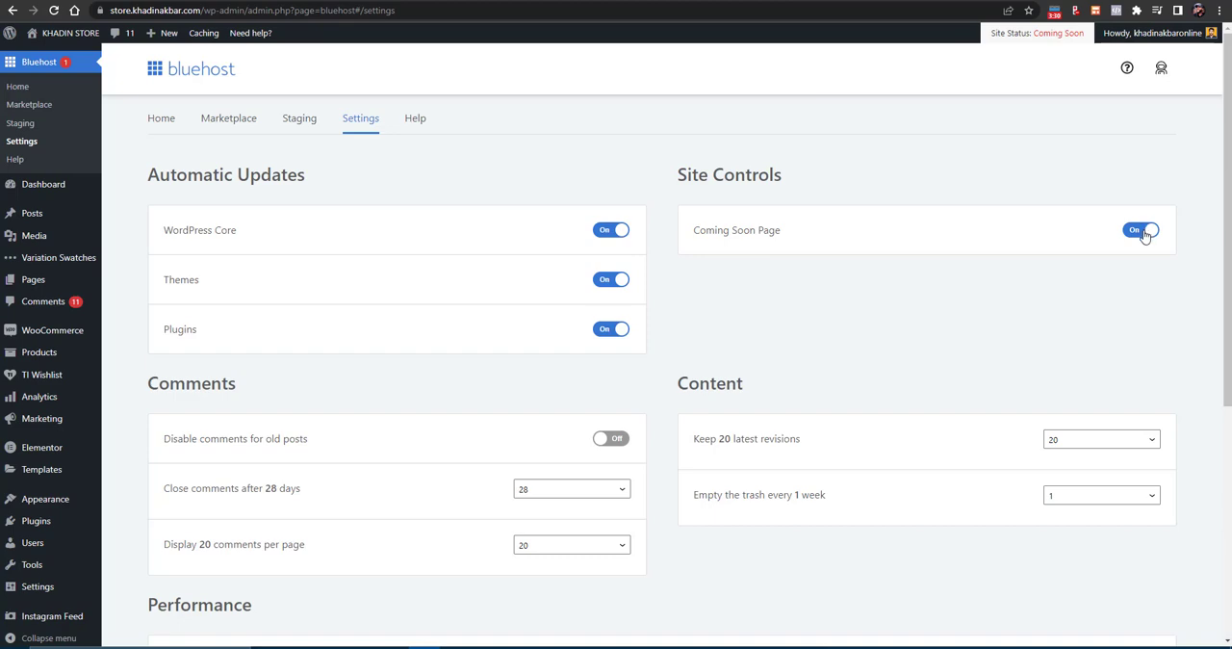
- Copy the store's base web address and open it in a new incognito window
drag(203, 10, 115, 13)
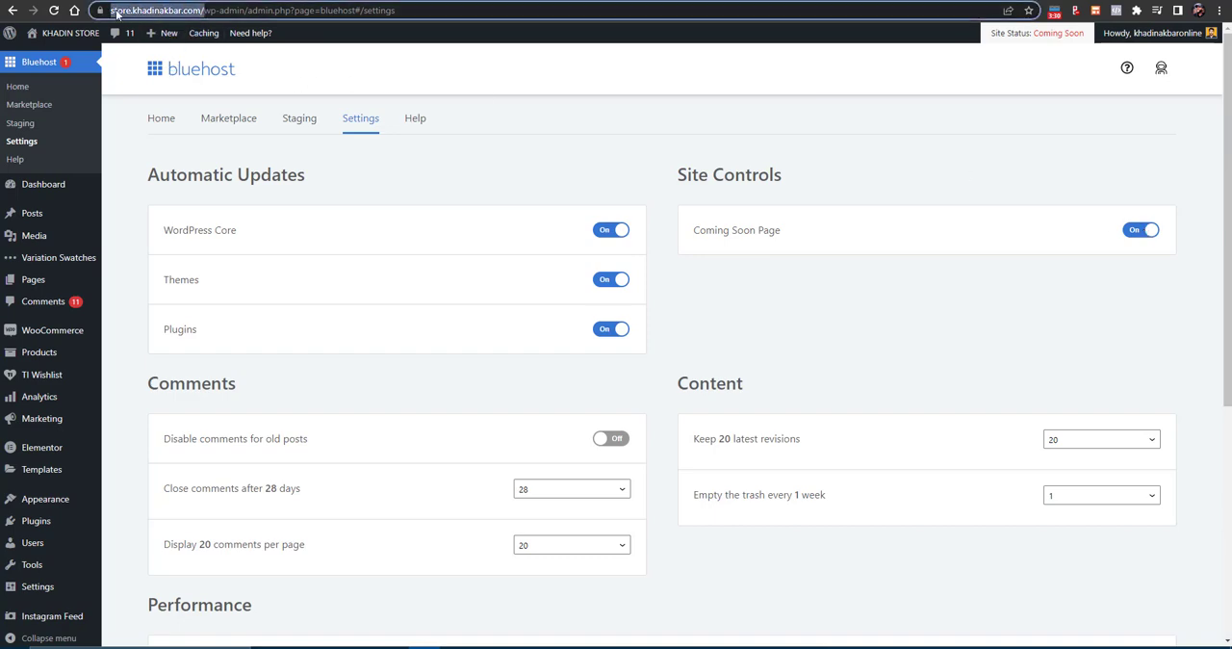
right_click(132, 12)
click(192, 90)
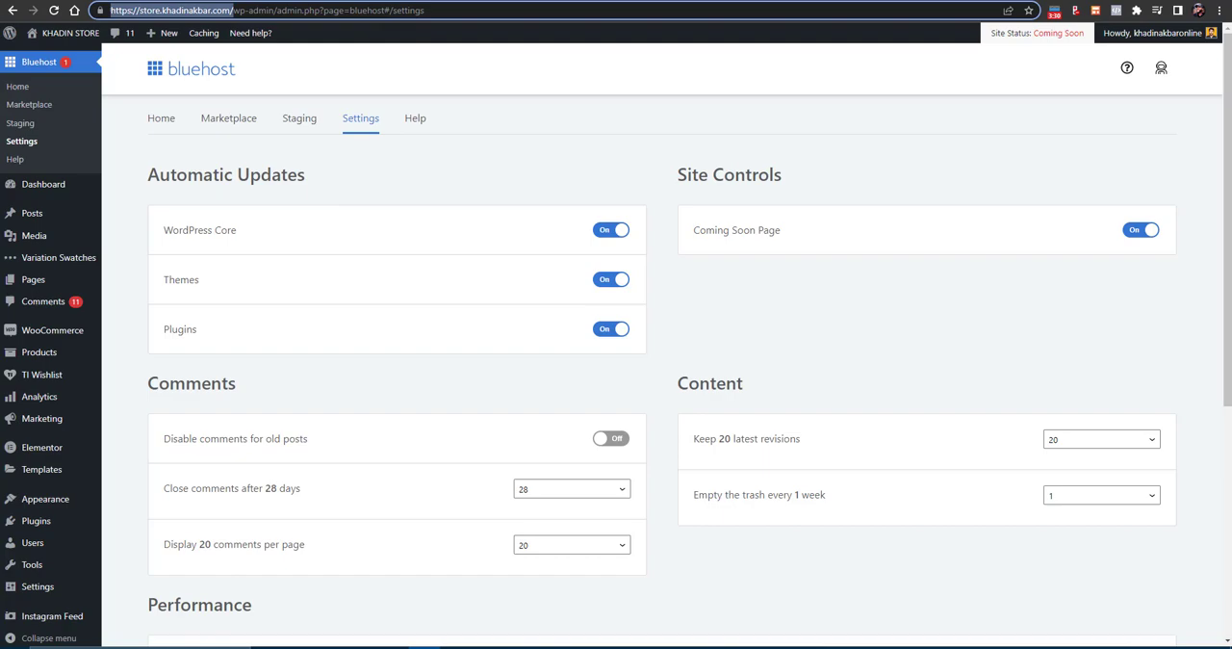
click(1218, 11)
click(1142, 61)
key(ctrl+v)
key(Return)
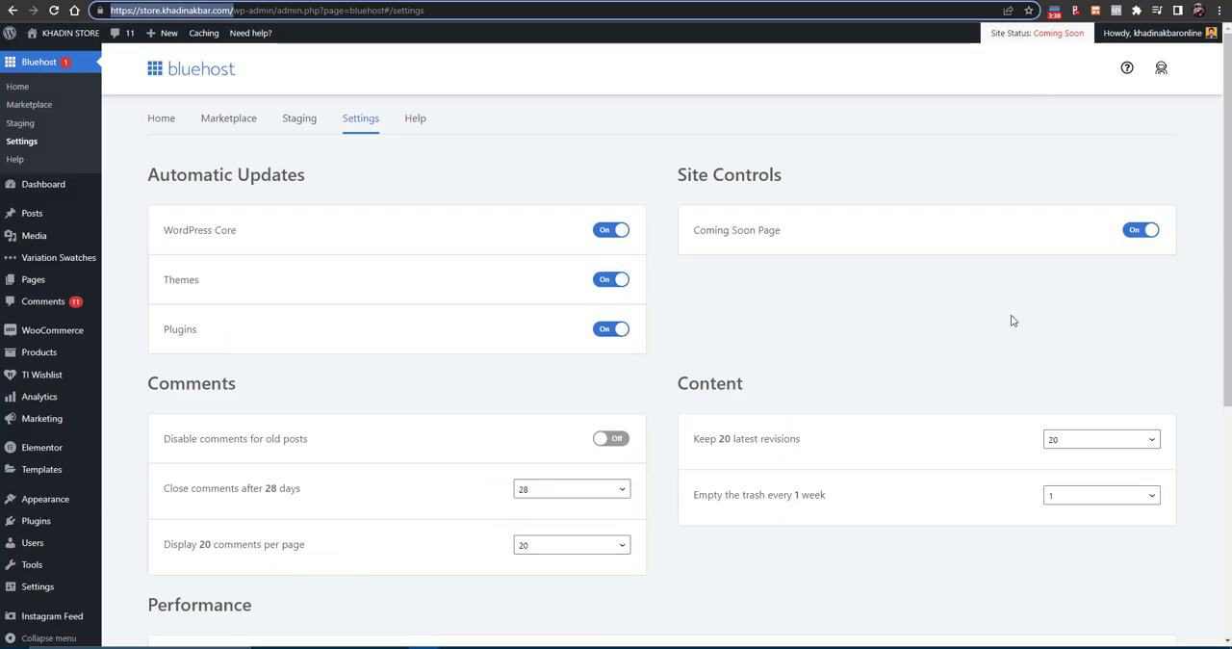
- Turn off the Coming Soon Page and check the reloaded storefront in the incognito window
click(1138, 229)
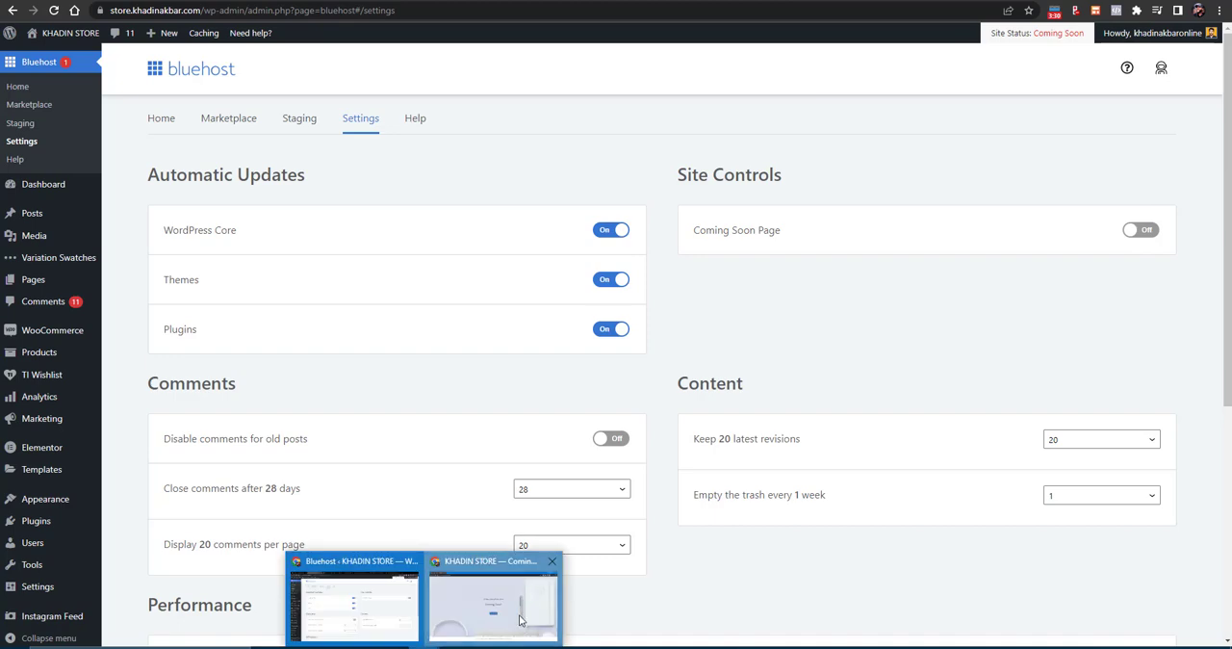
click(488, 604)
click(54, 11)
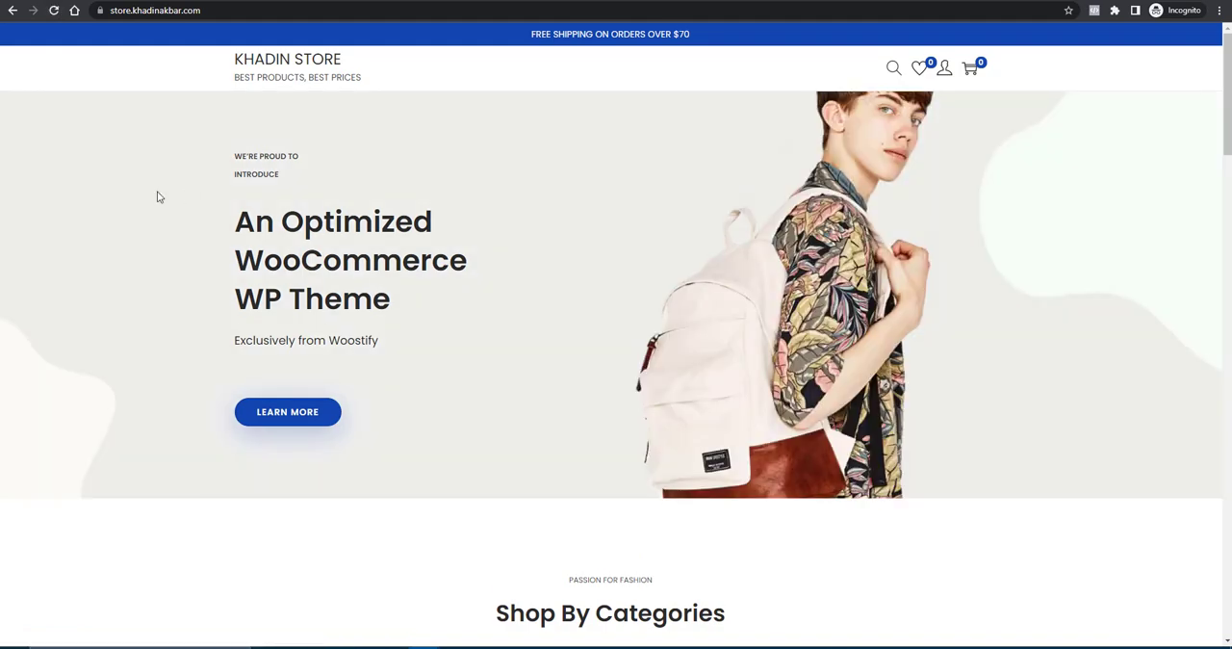
scroll(797, 285, down, 15)
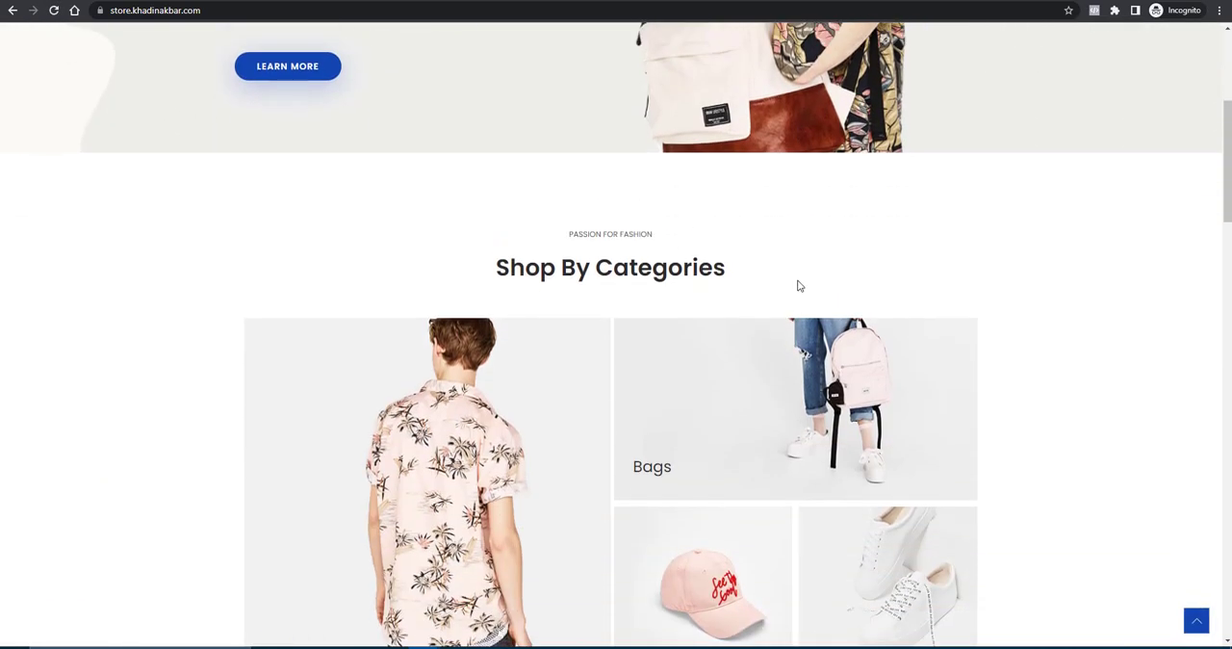
scroll(798, 285, down, 4)
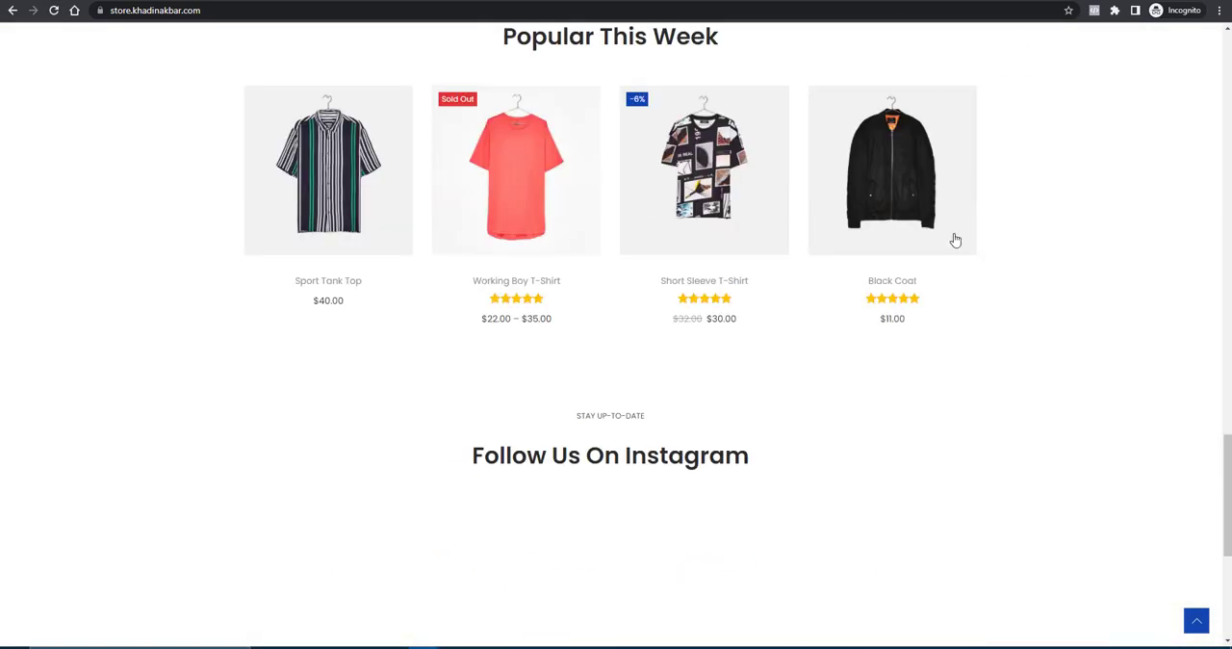
scroll(953, 240, down, 4)
scroll(915, 311, up, 6)
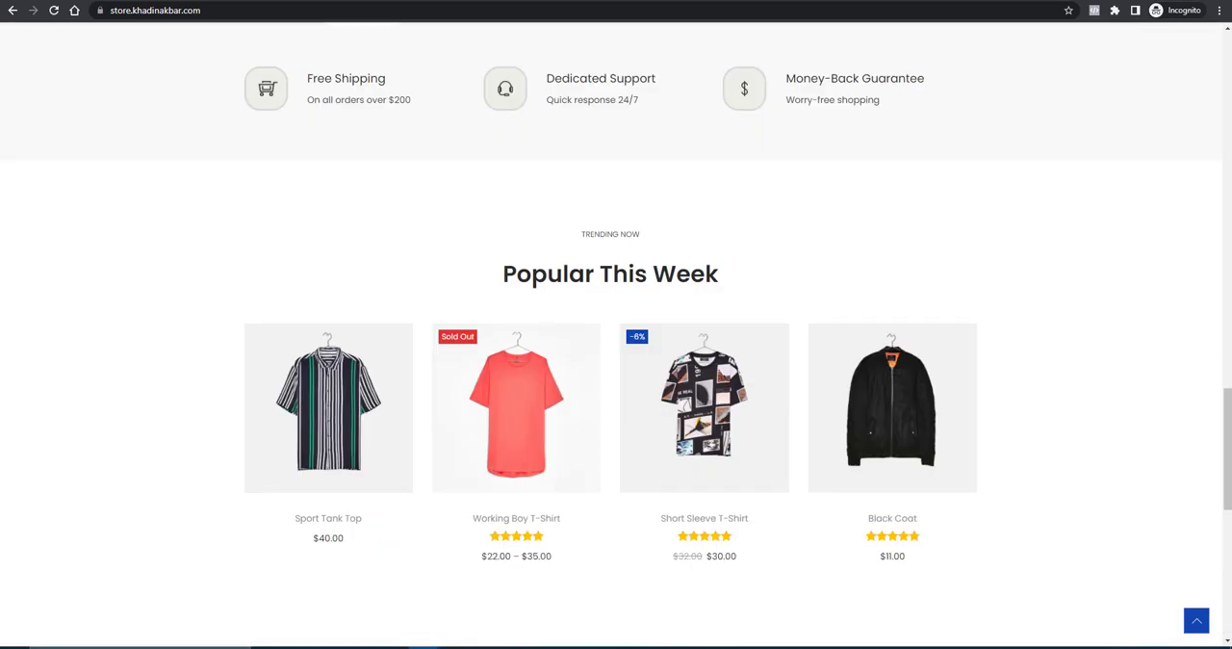
key(alt+Tab)
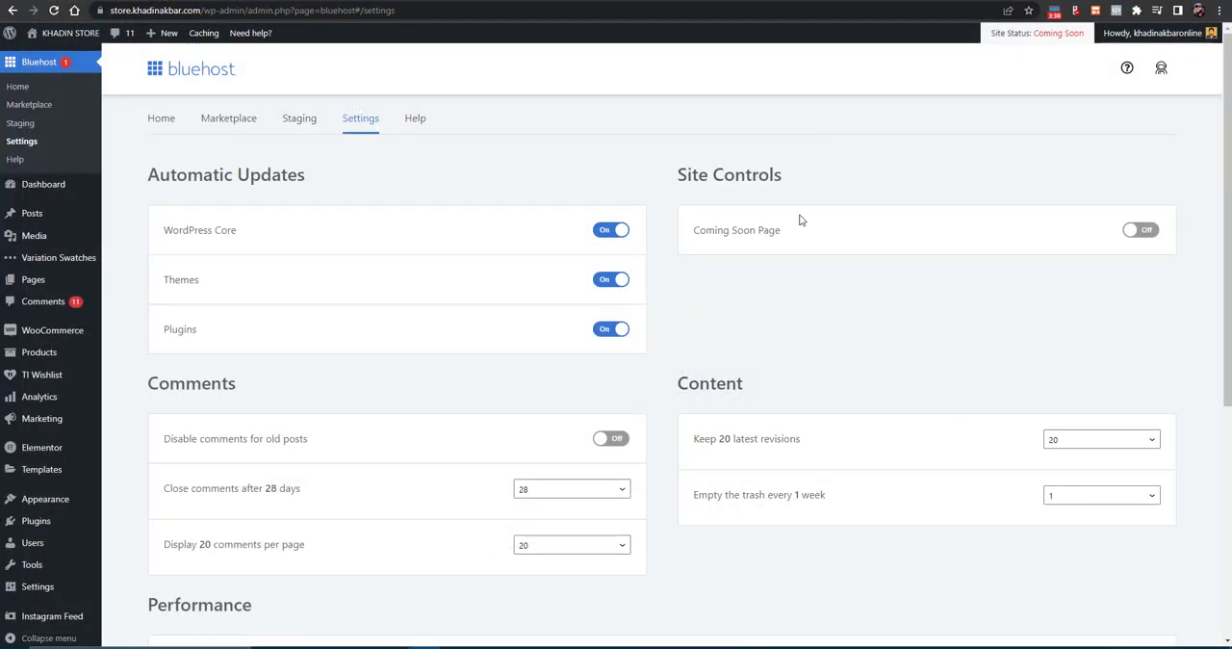
- Open the WordPress dashboard home and review the store's home page from the hero banner down to the footer
mouse_move(41, 188)
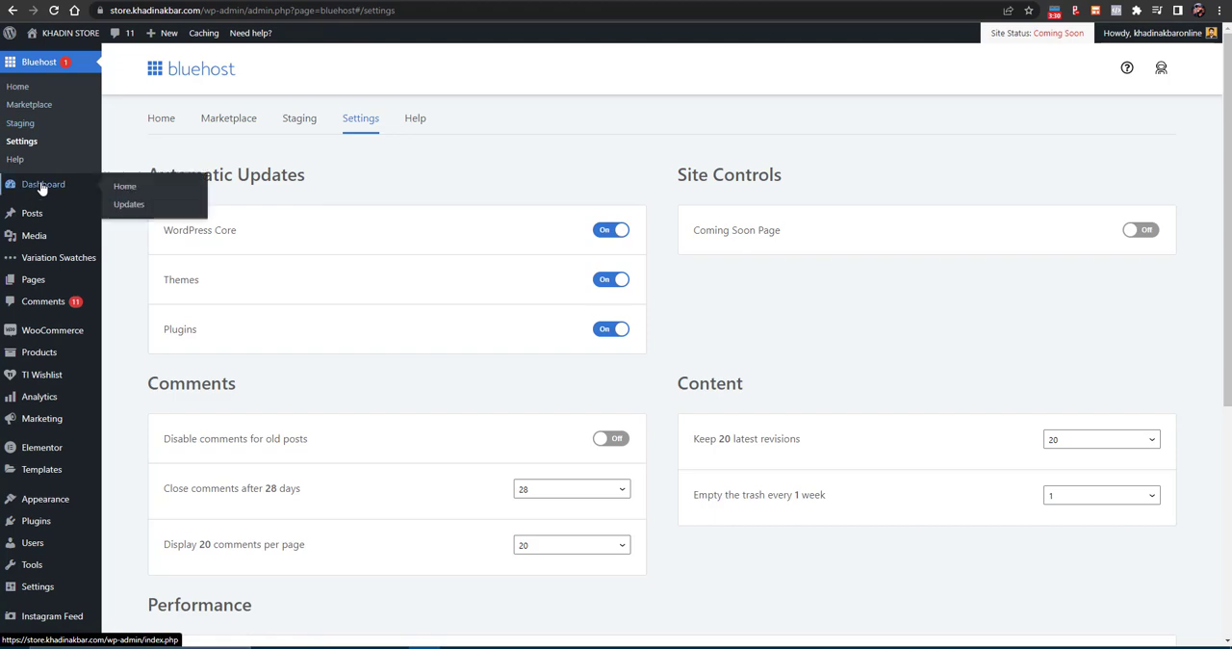
click(122, 188)
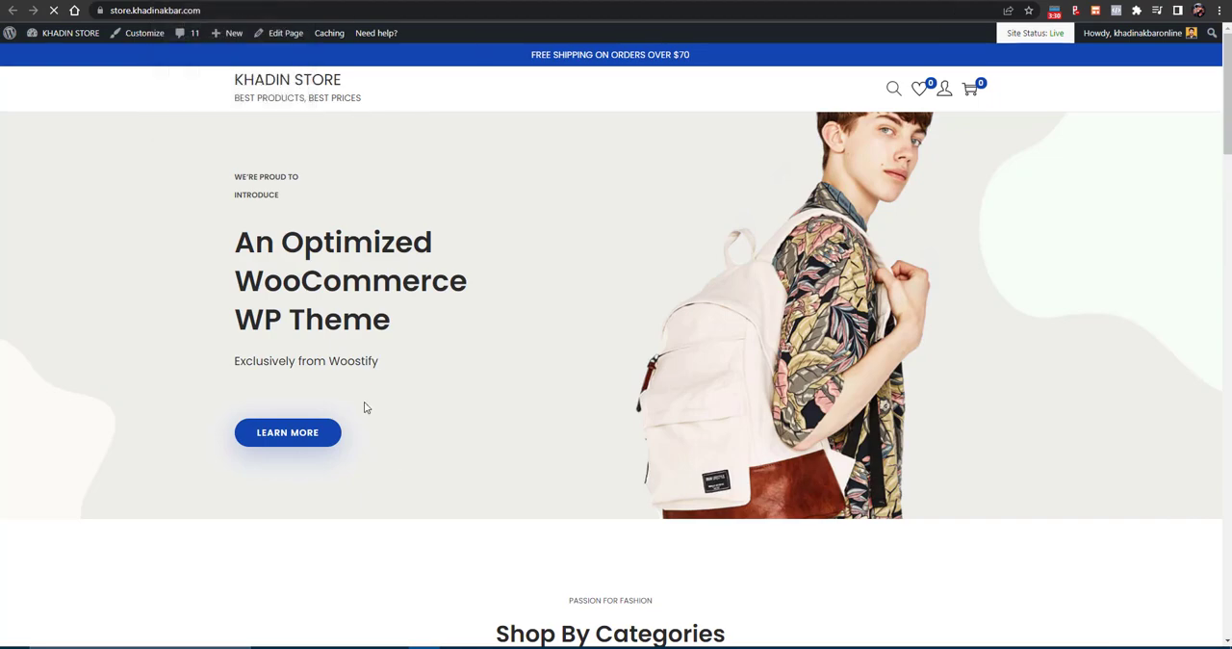
scroll(366, 405, down, 10)
scroll(370, 400, down, 8)
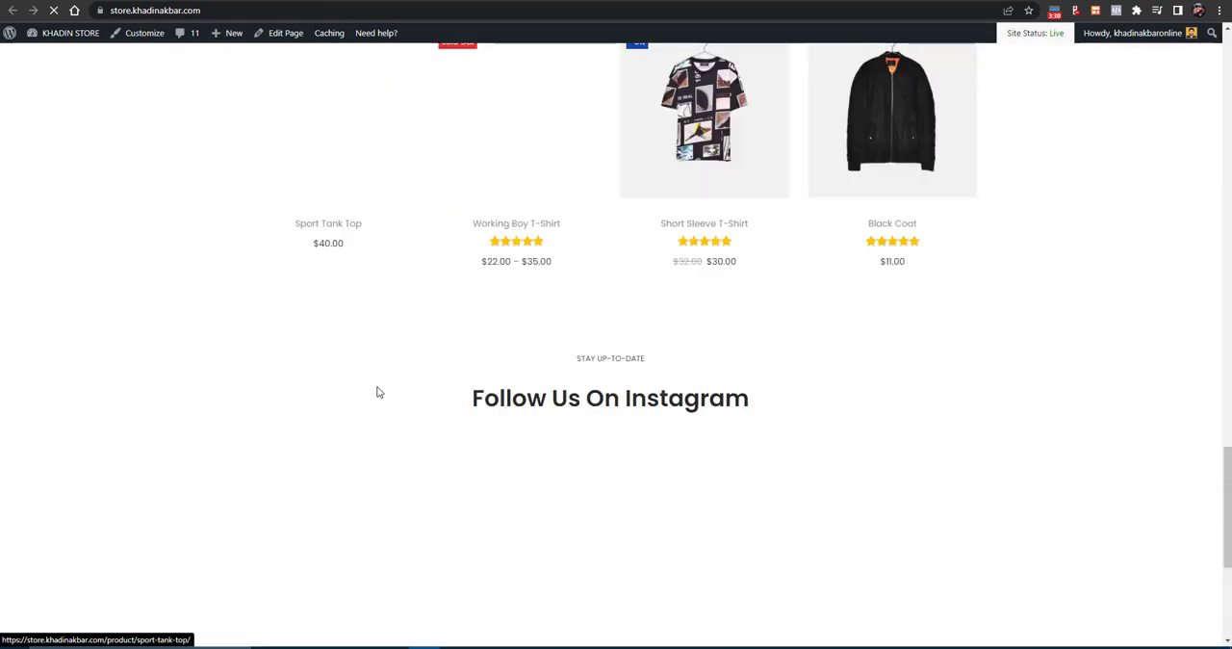
scroll(378, 394, up, 20)
scroll(380, 392, up, 1)
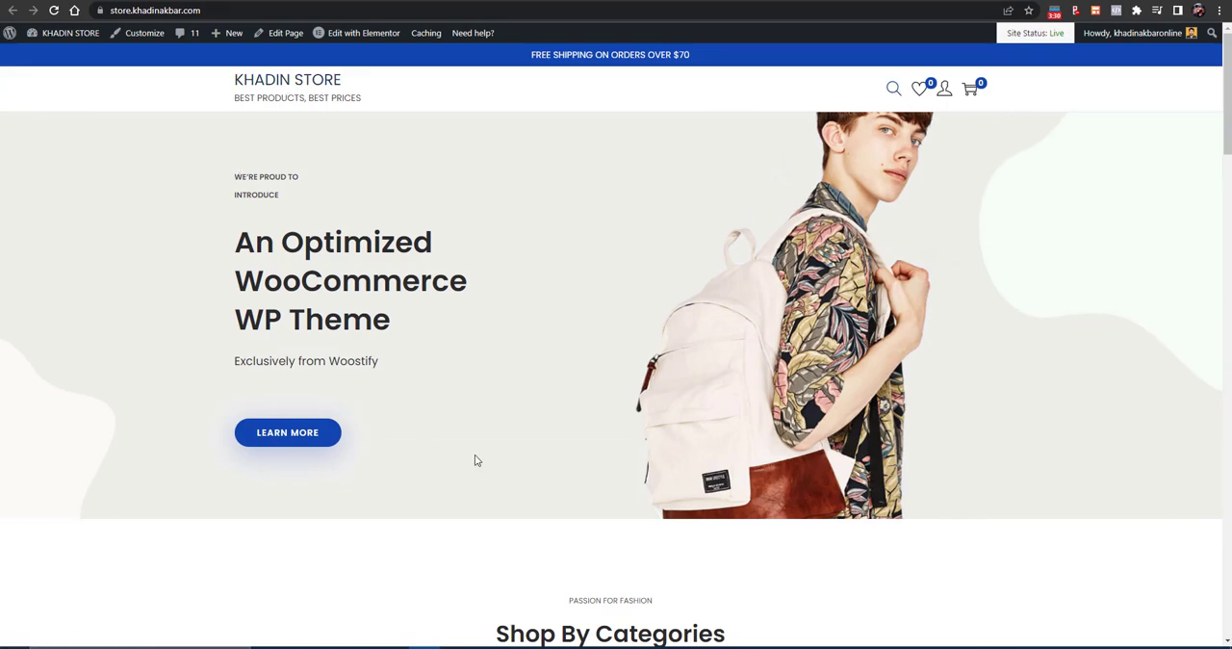
scroll(589, 125, down, 10)
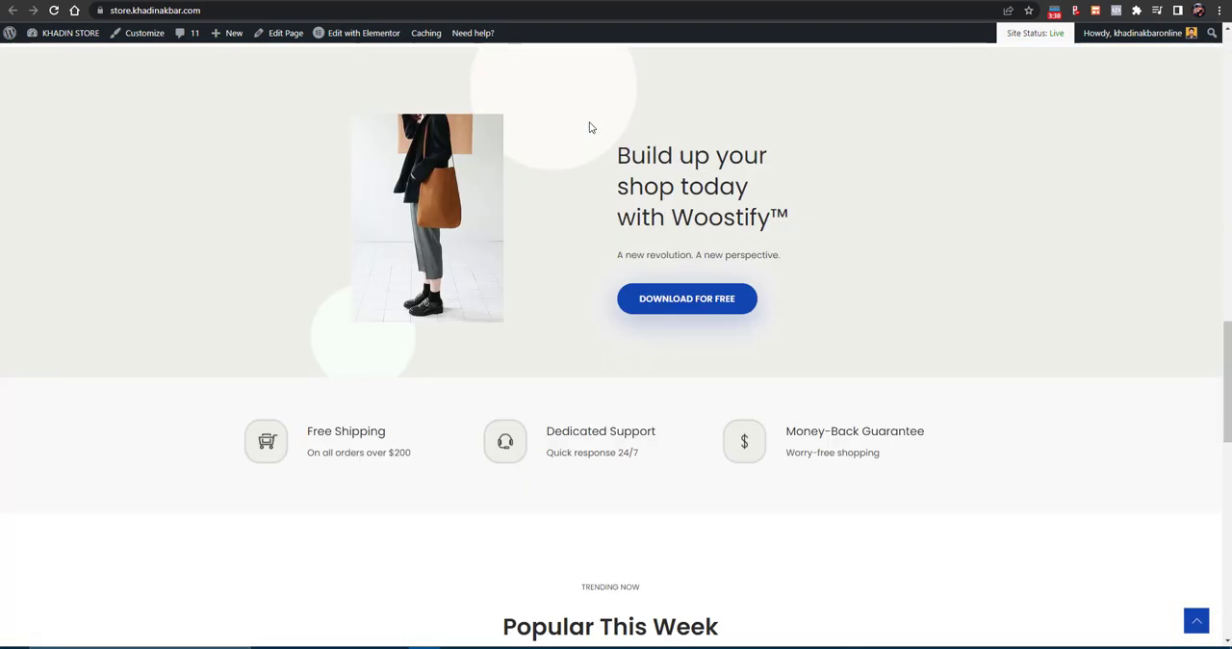
scroll(591, 127, down, 10)
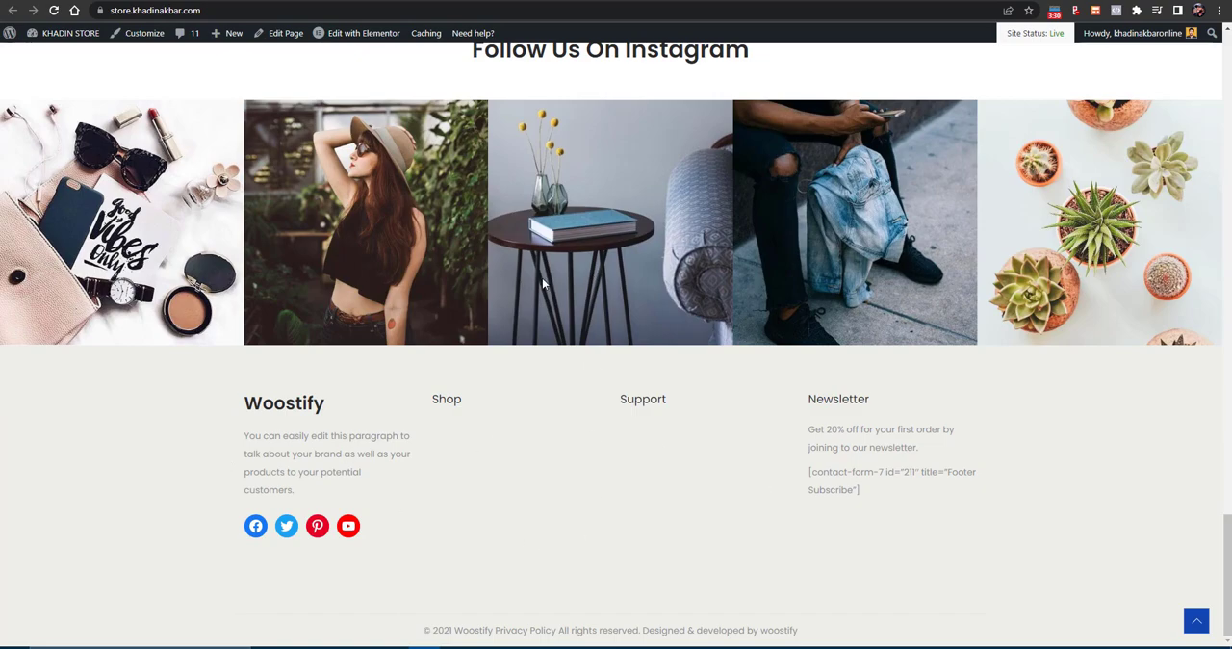
scroll(542, 278, up, 20)
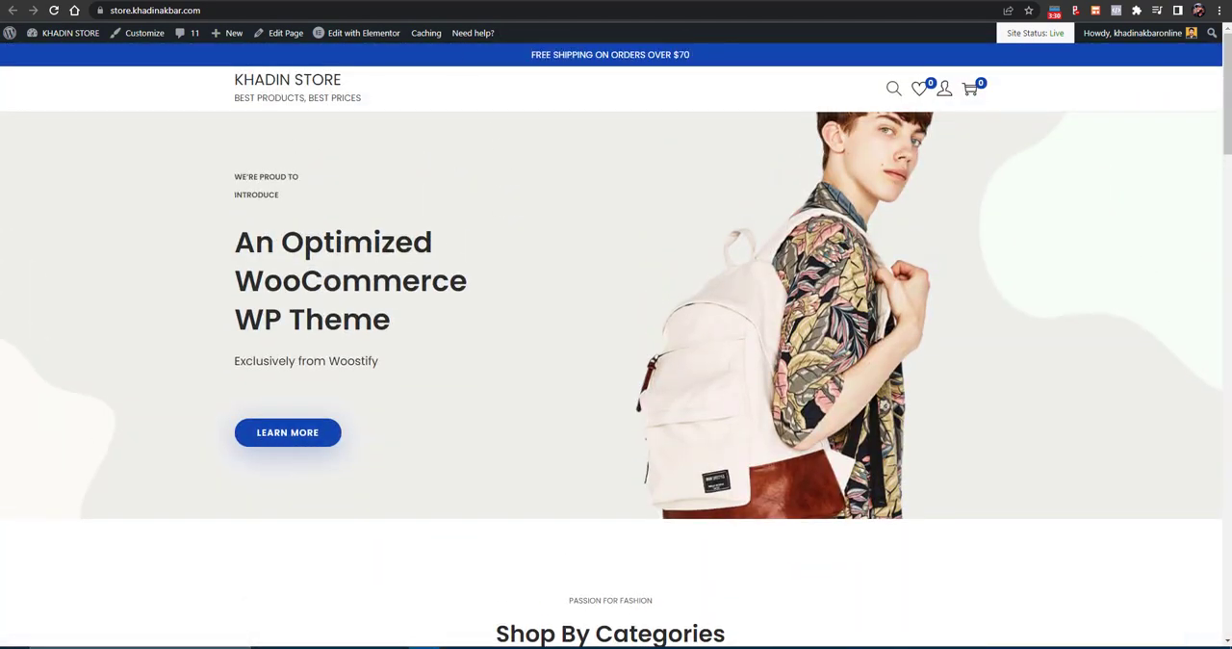
- Return to the WordPress dashboard and run the WooCommerce Wishlist plugin's setup wizard
click(212, 1)
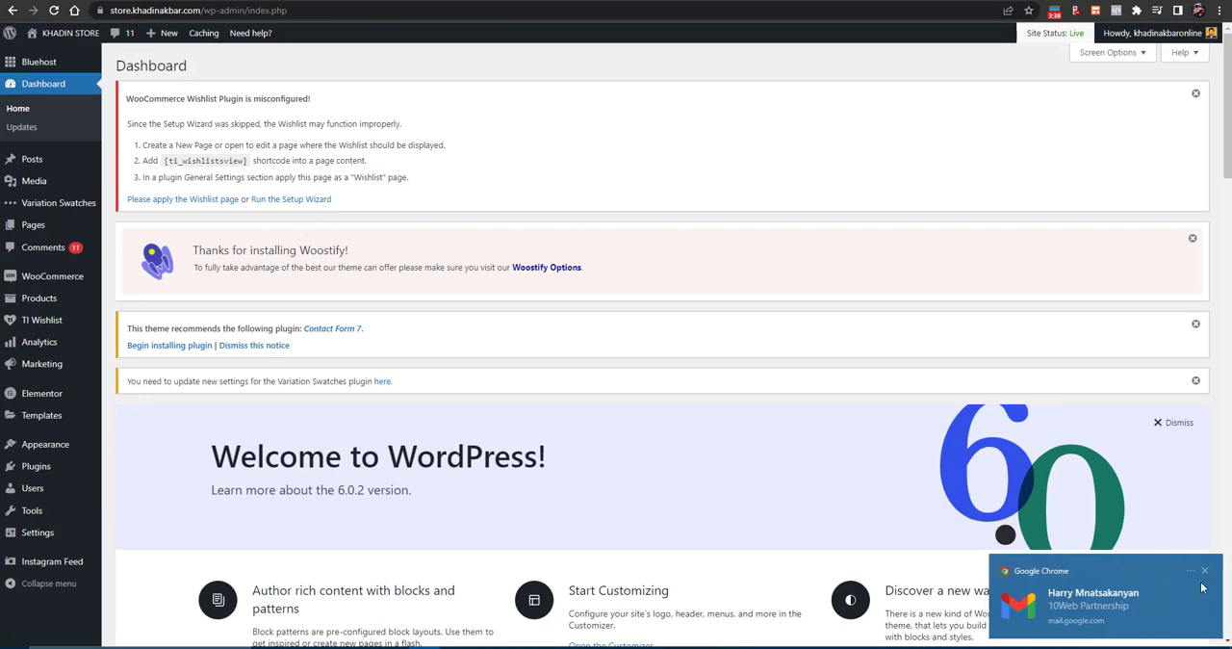
click(1206, 572)
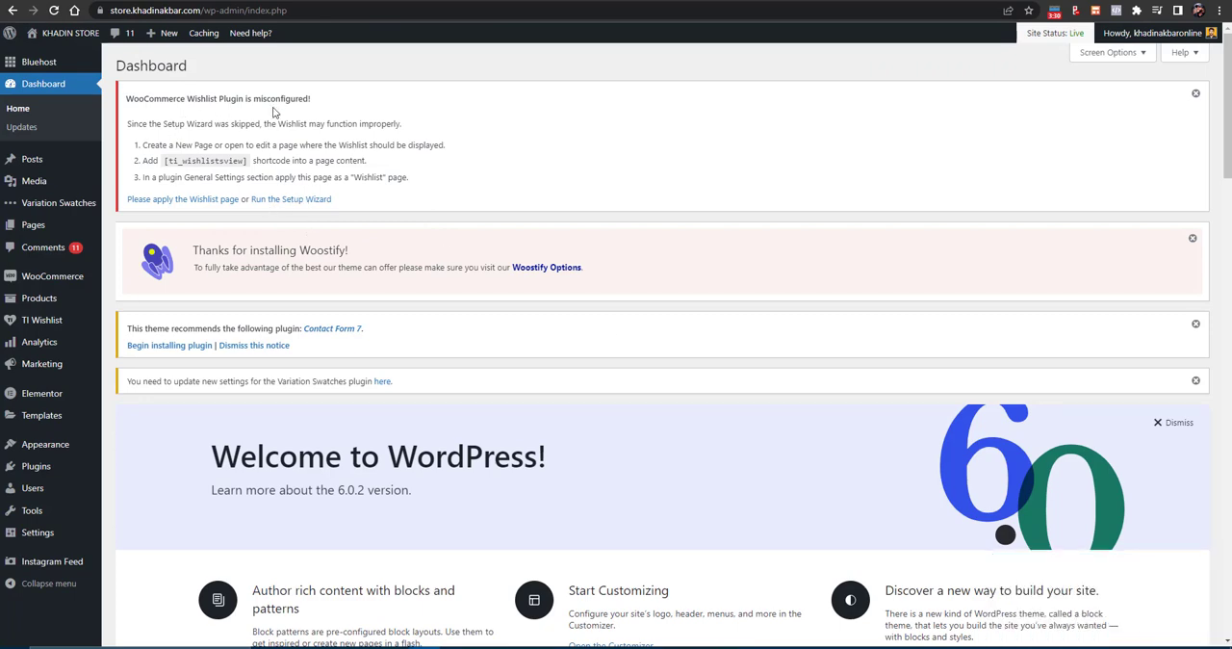
click(294, 201)
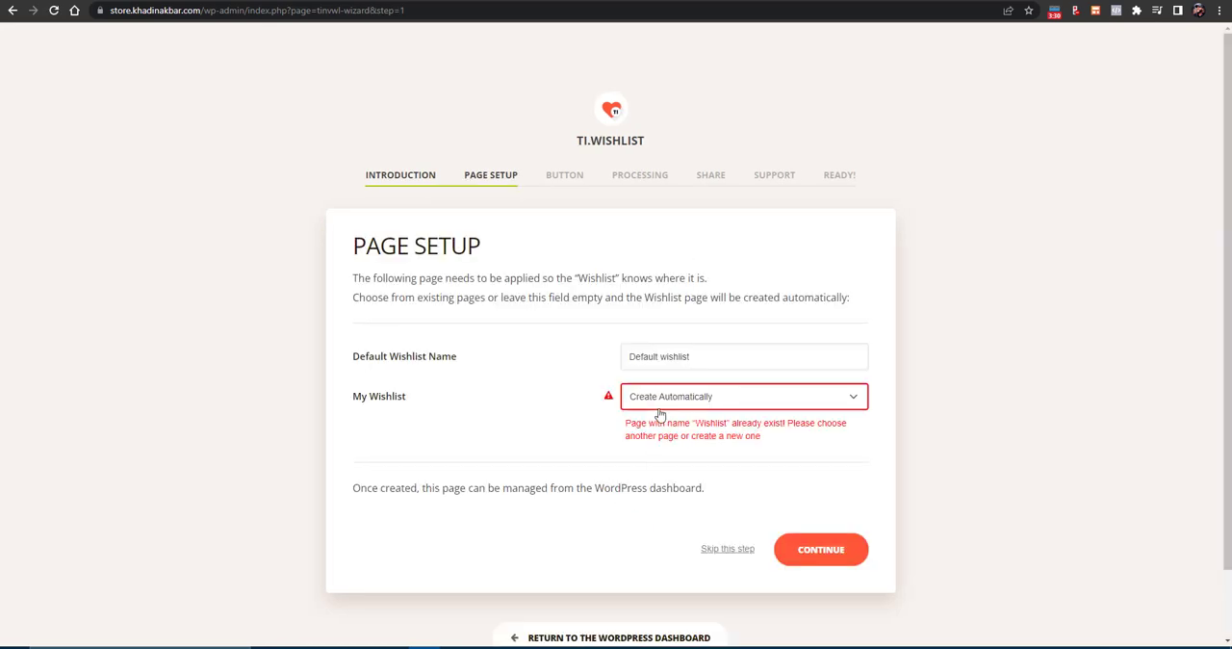
- Assign the existing Wishlist page as the My Wishlist page in the wizard's page setup
click(658, 405)
click(662, 419)
click(687, 407)
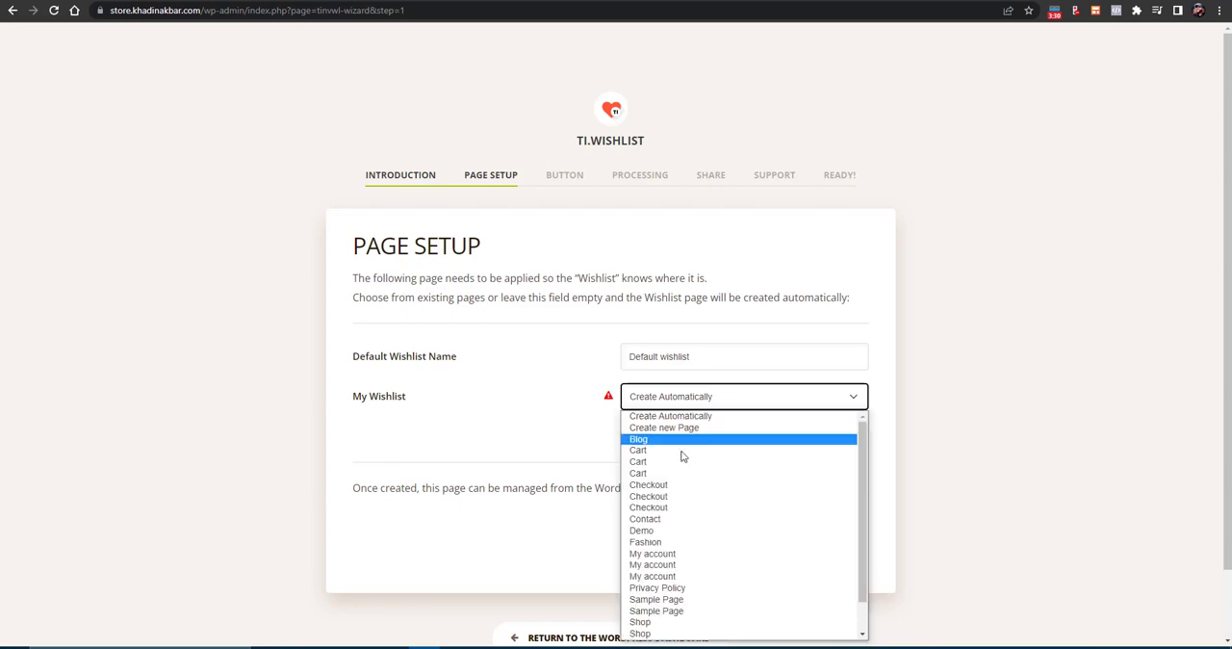
scroll(682, 455, down, 1)
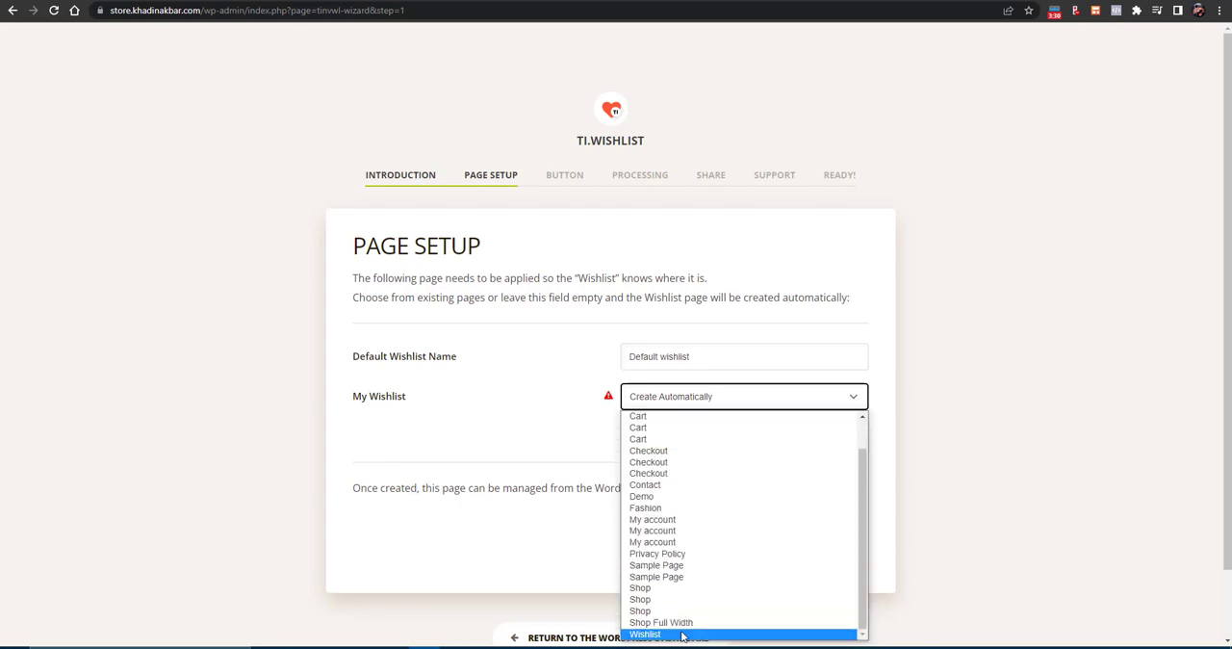
click(682, 636)
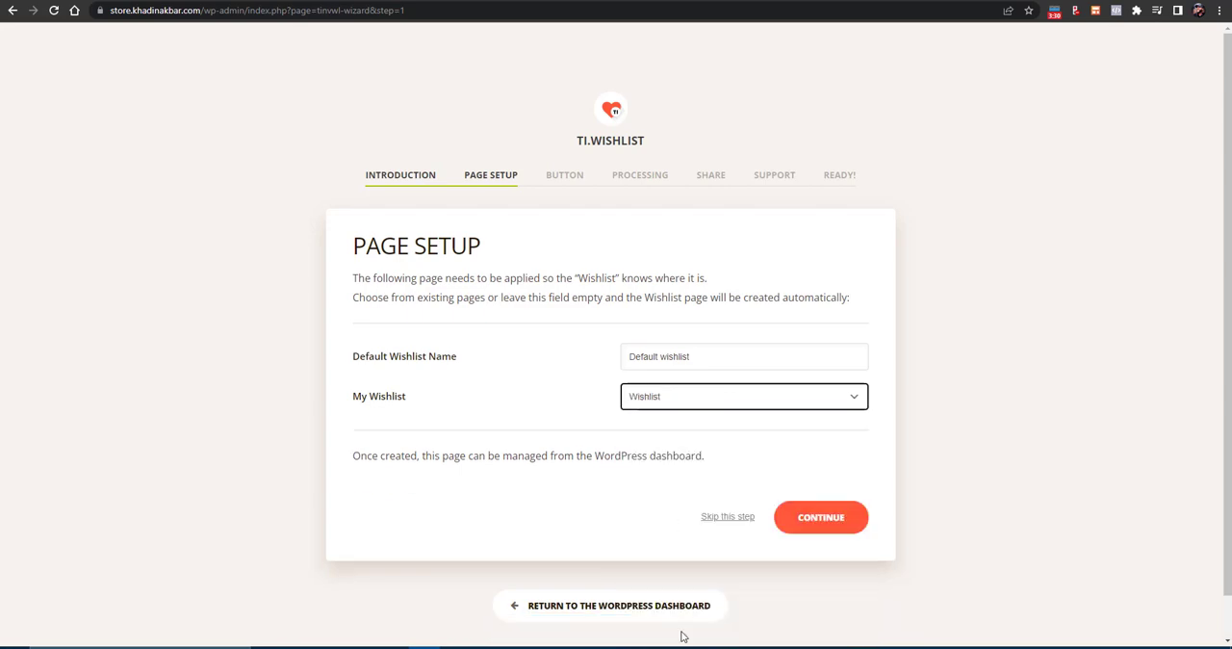
- Set the default wishlist name to "My Wishlist" and continue to the wizard's button options
triple_click(666, 353)
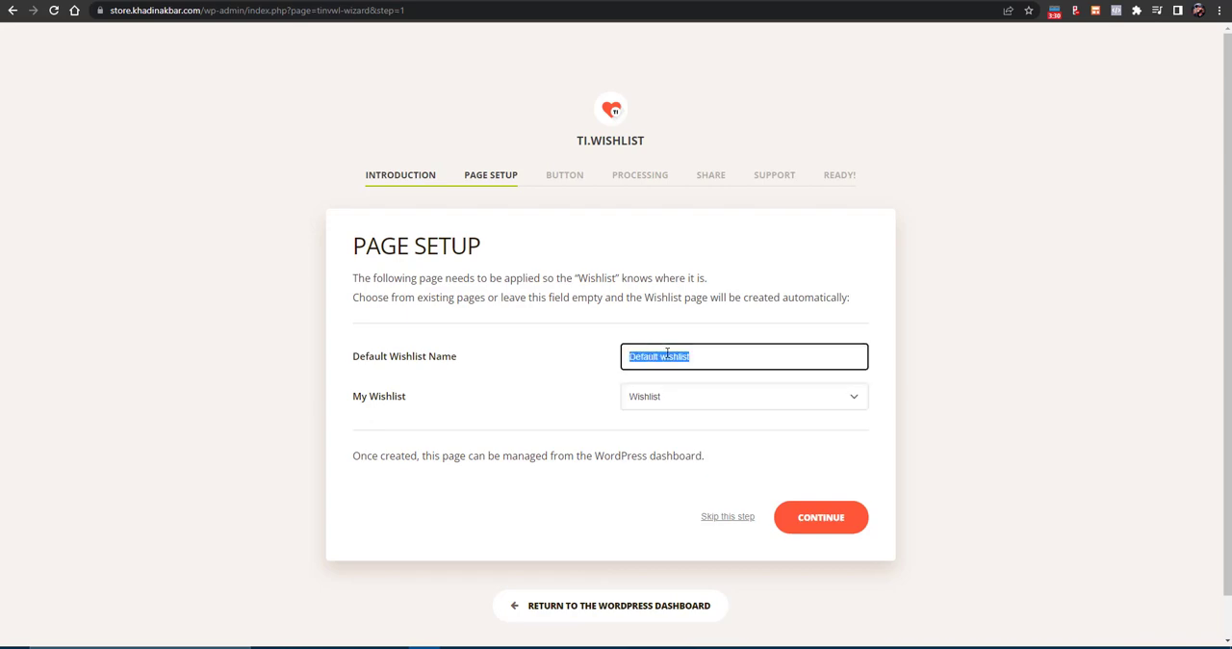
text(my)
key(BackSpace)
key(BackSpace)
text(m)
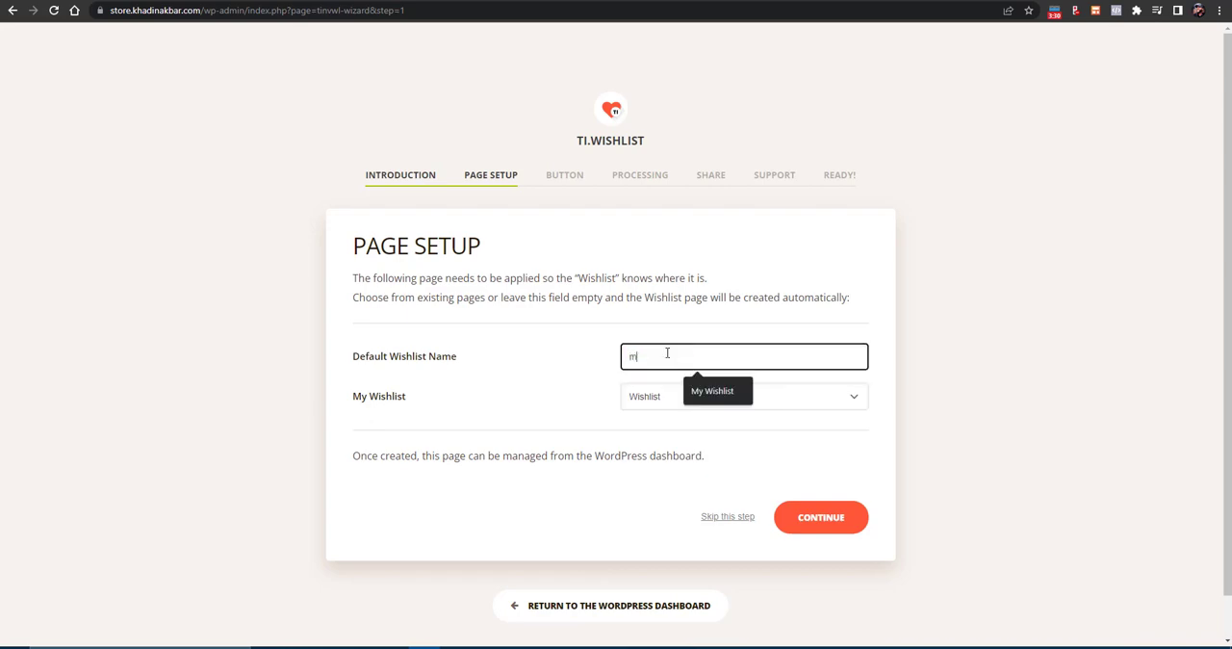
key(BackSpace)
text(My Wishlist)
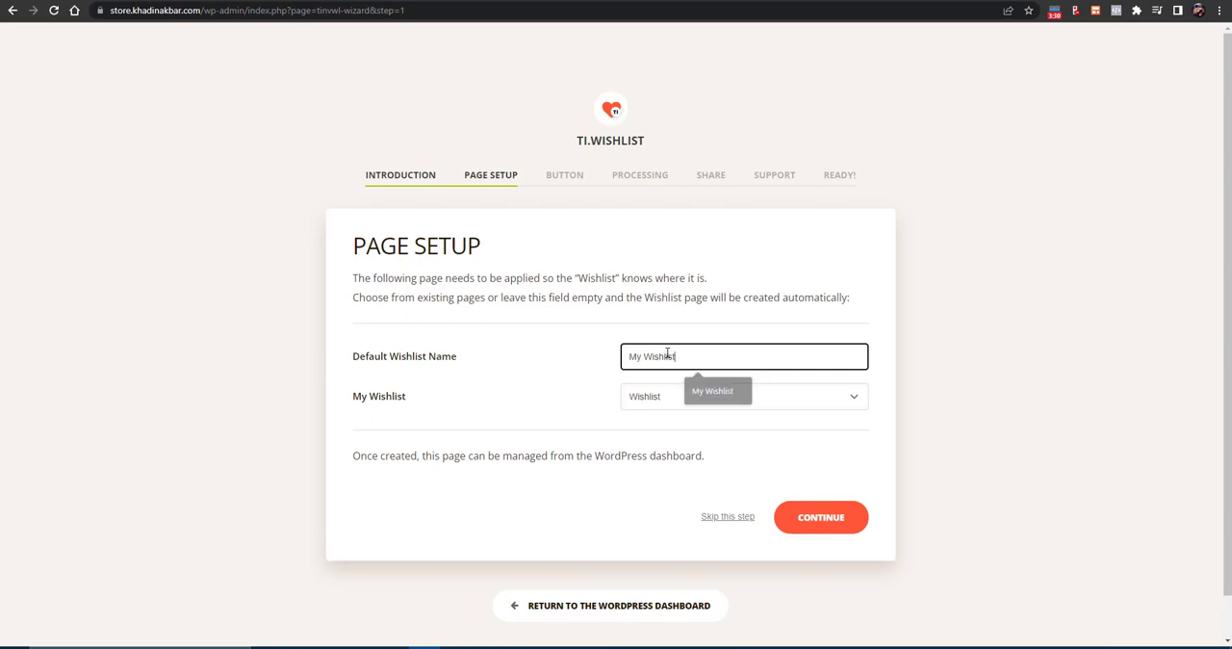
click(815, 520)
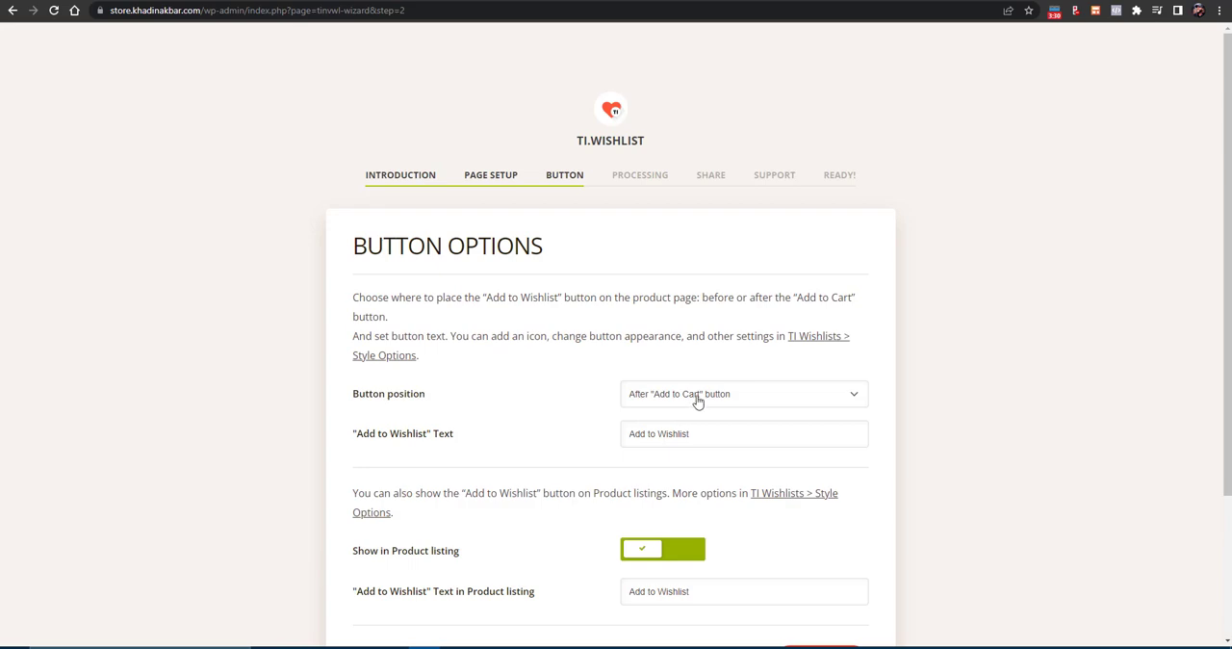
- Toggle Show in Product listing in the button options and complete the remaining wizard pages, keeping support chat enabled
scroll(1080, 472, down, 2)
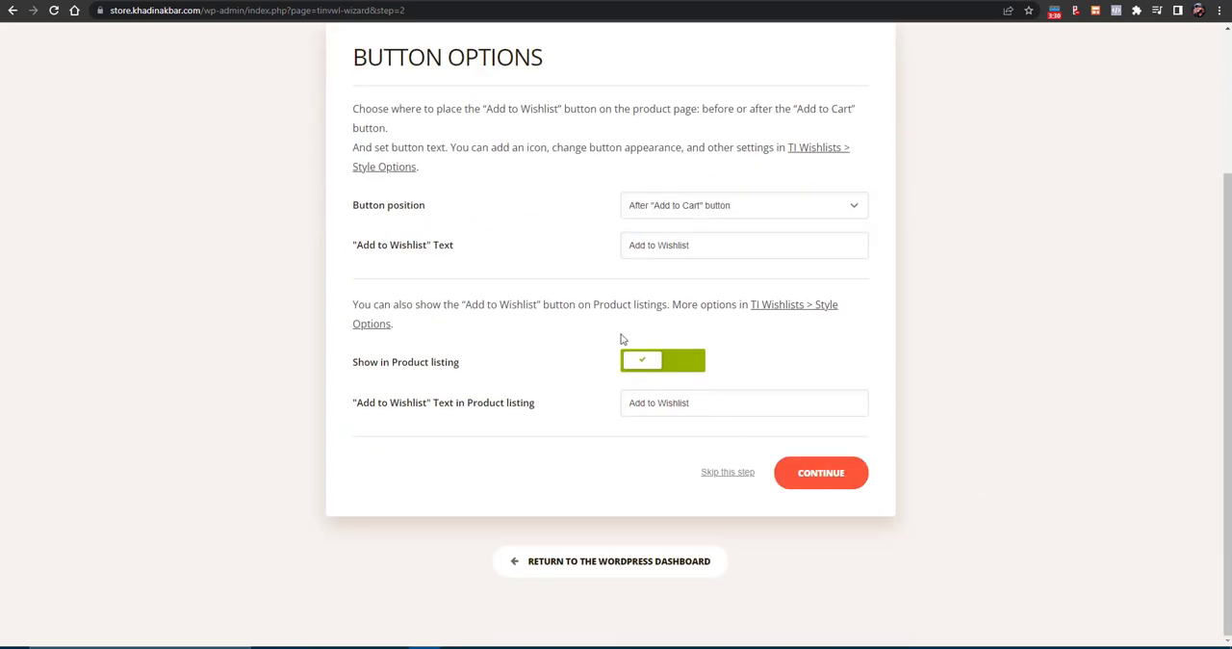
click(639, 358)
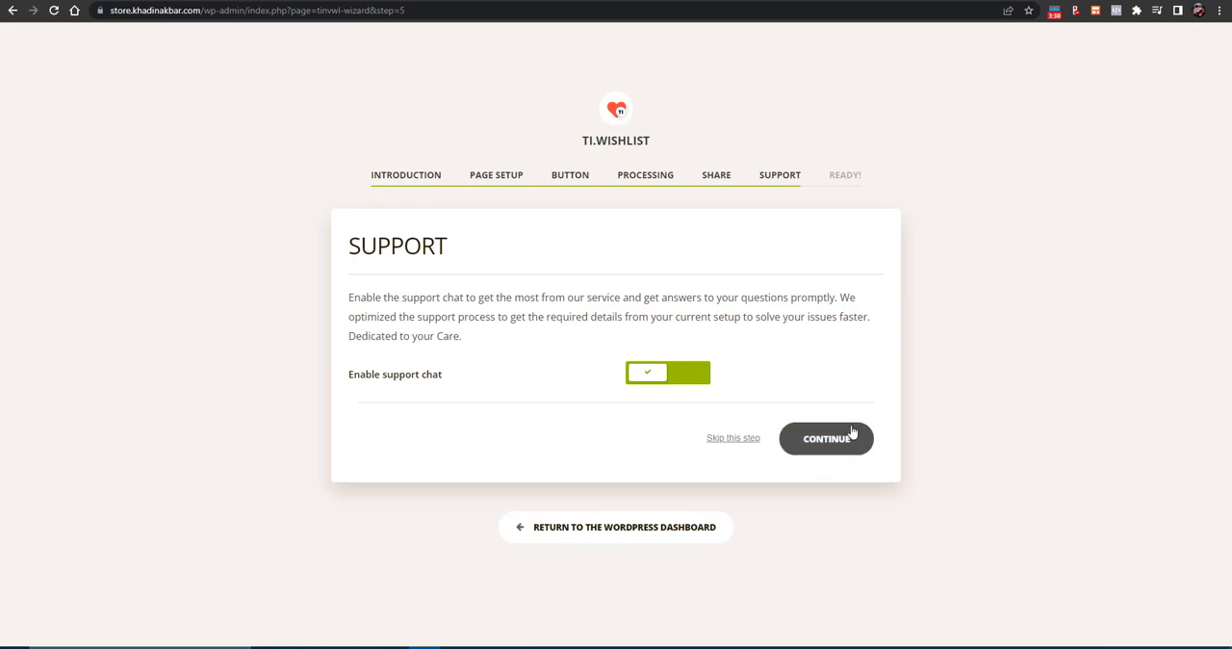
click(823, 443)
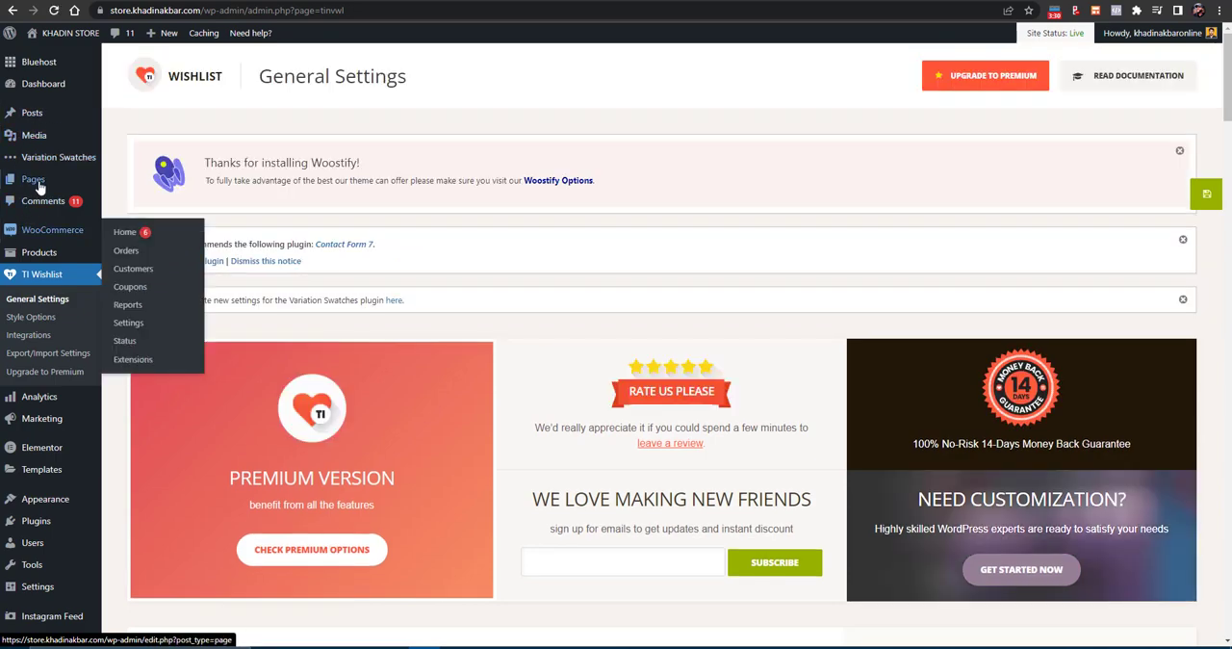
- Move the duplicate unassigned Cart, Checkout, My account and Sample pages, the Shop page dated 2020/11/19, the Demo page and the draft Privacy Policy to the trash
click(122, 184)
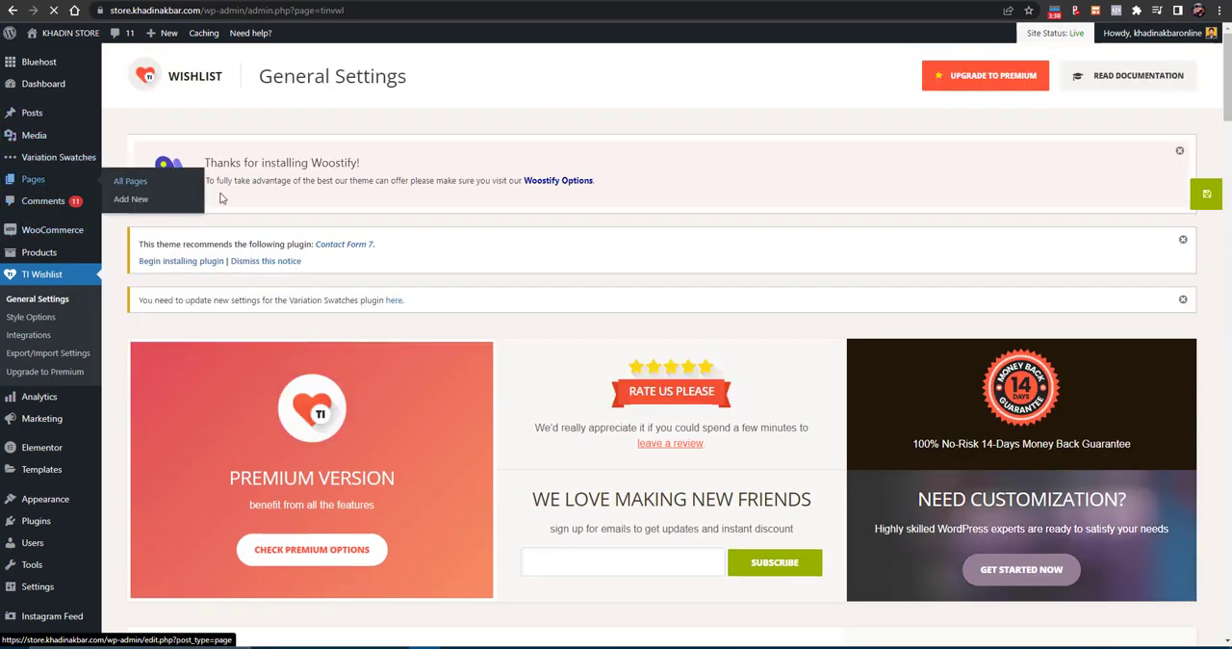
scroll(253, 304, down, 5)
scroll(253, 304, up, 5)
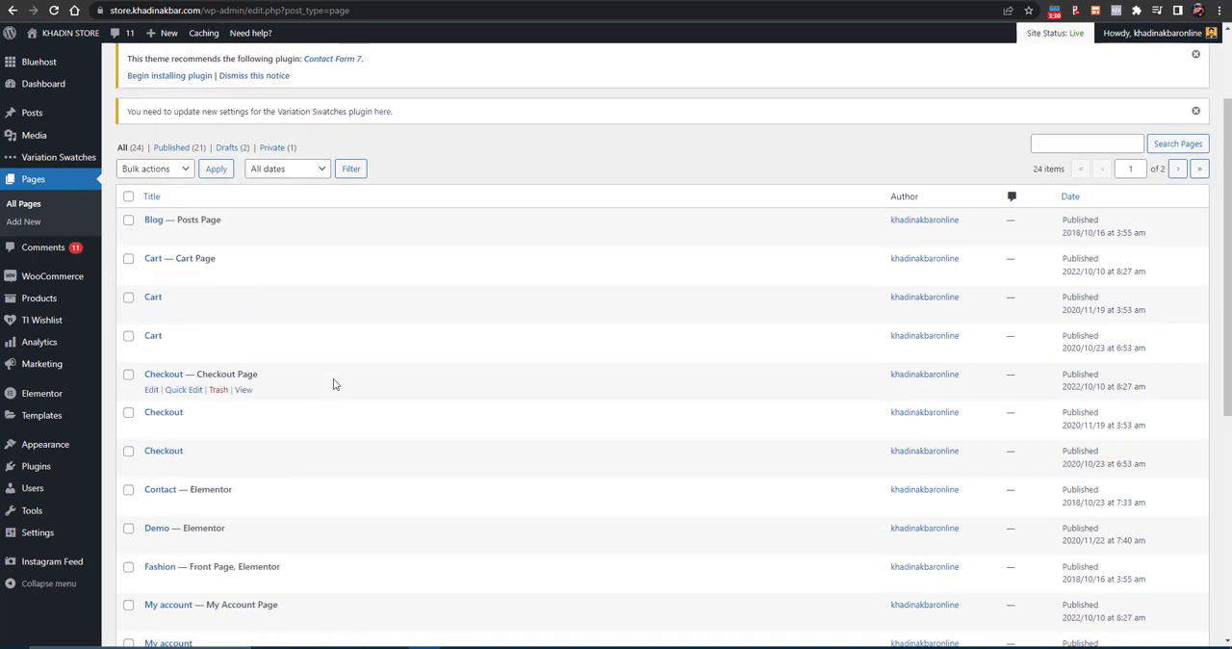
click(129, 299)
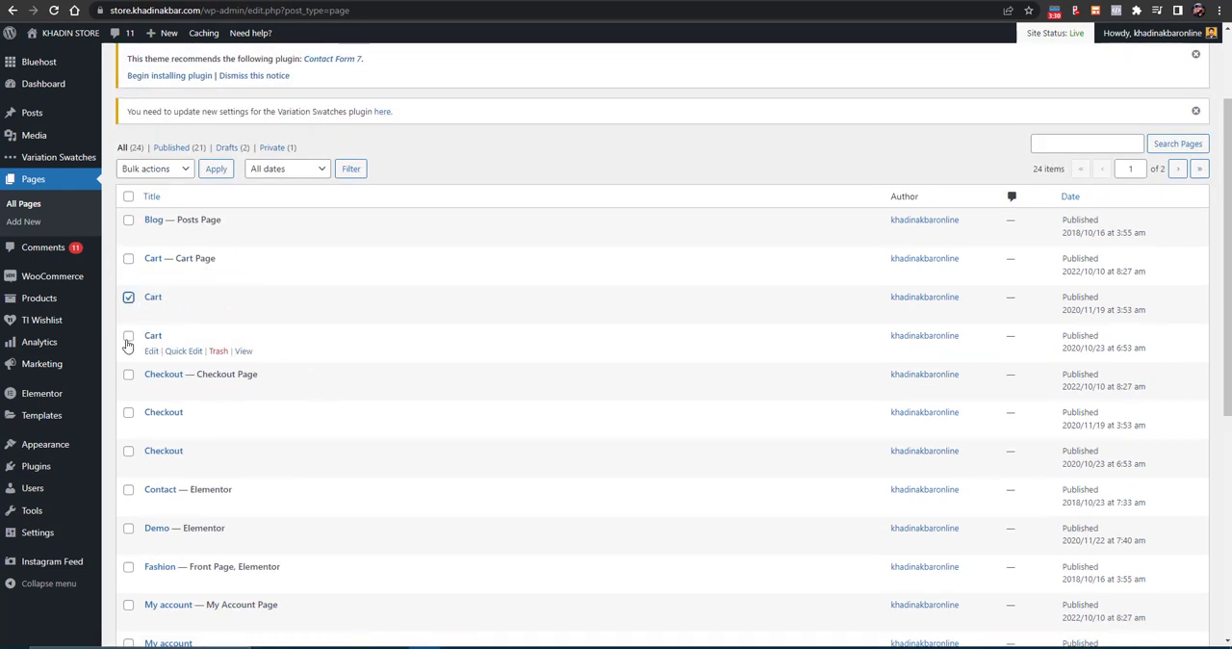
click(128, 338)
click(129, 412)
click(128, 450)
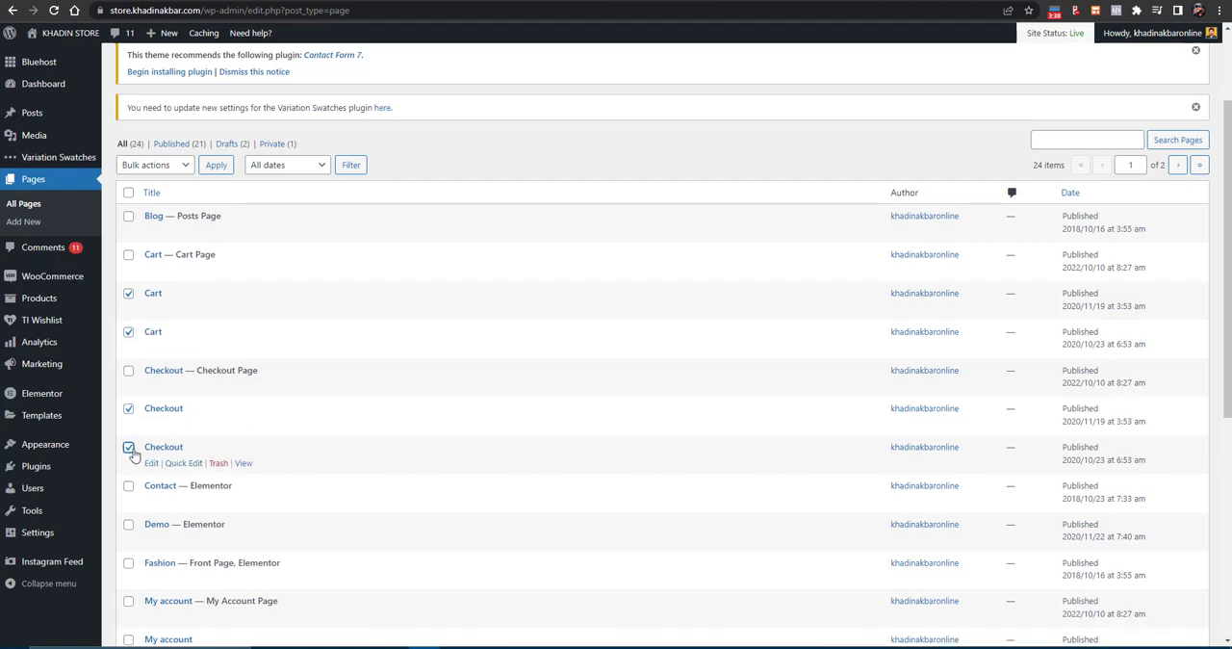
scroll(126, 423, down, 2)
click(126, 404)
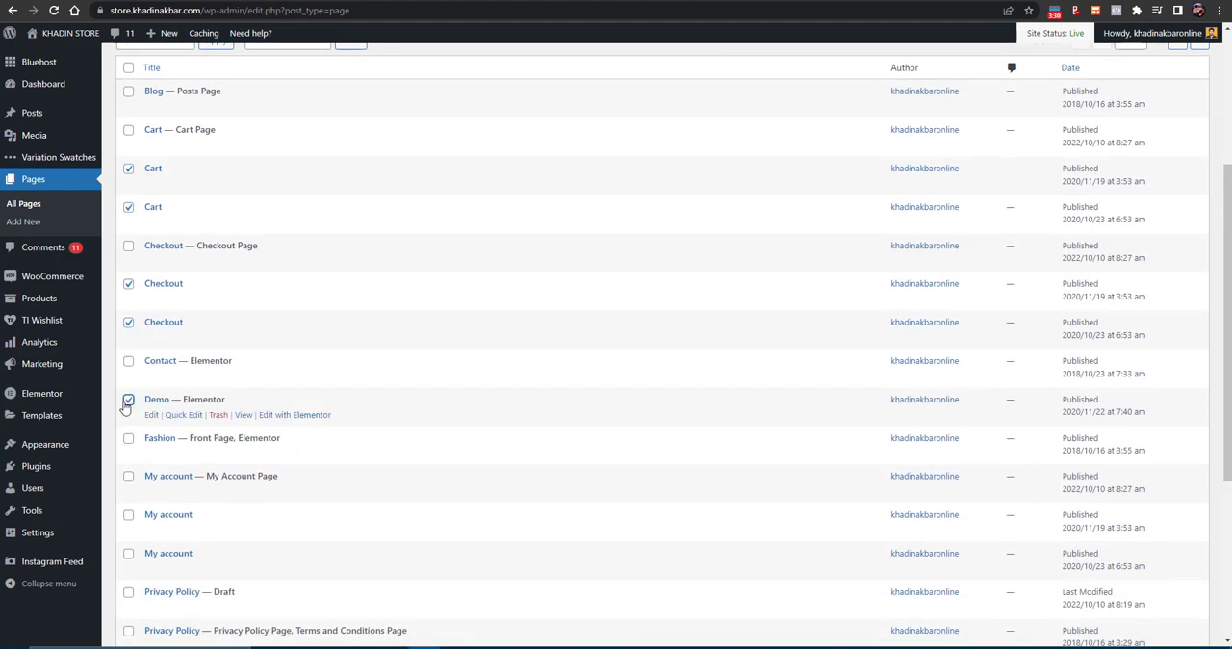
scroll(128, 442, down, 1)
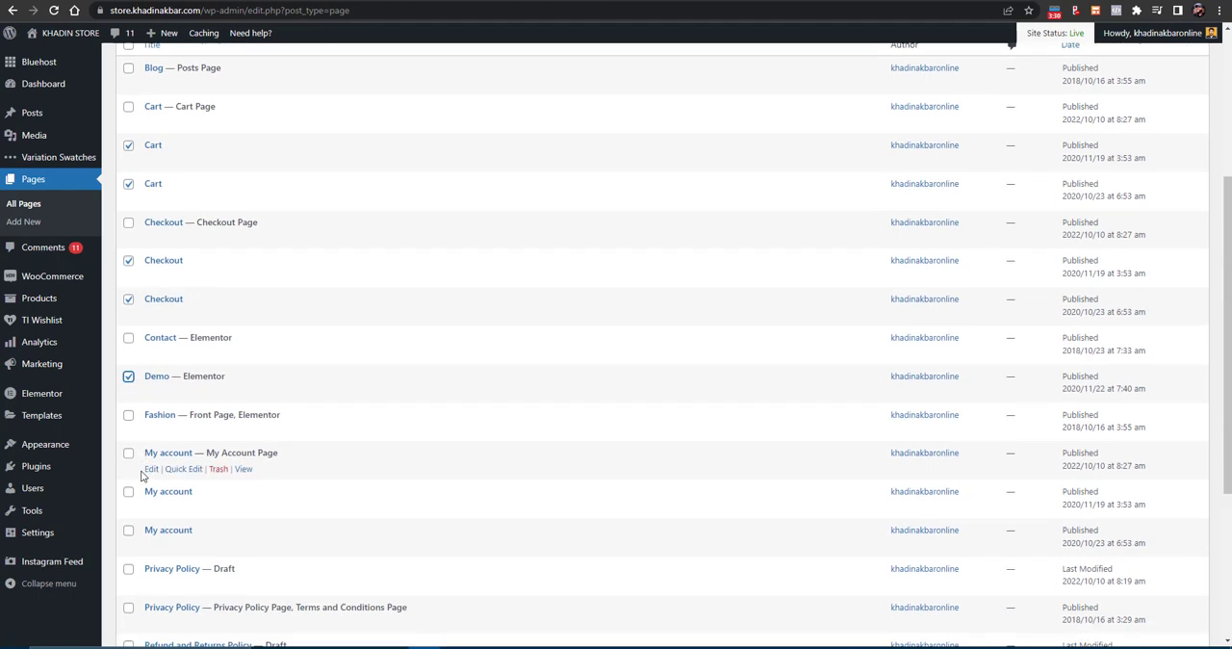
click(128, 450)
click(128, 489)
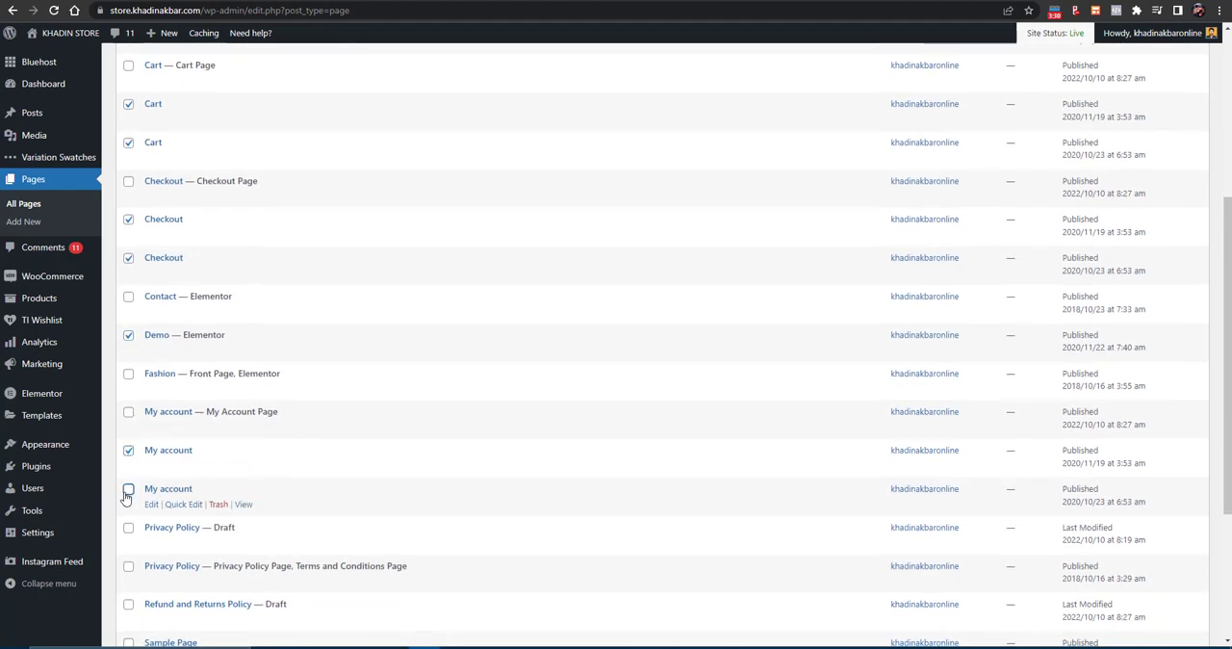
scroll(128, 488, down, 3)
click(128, 335)
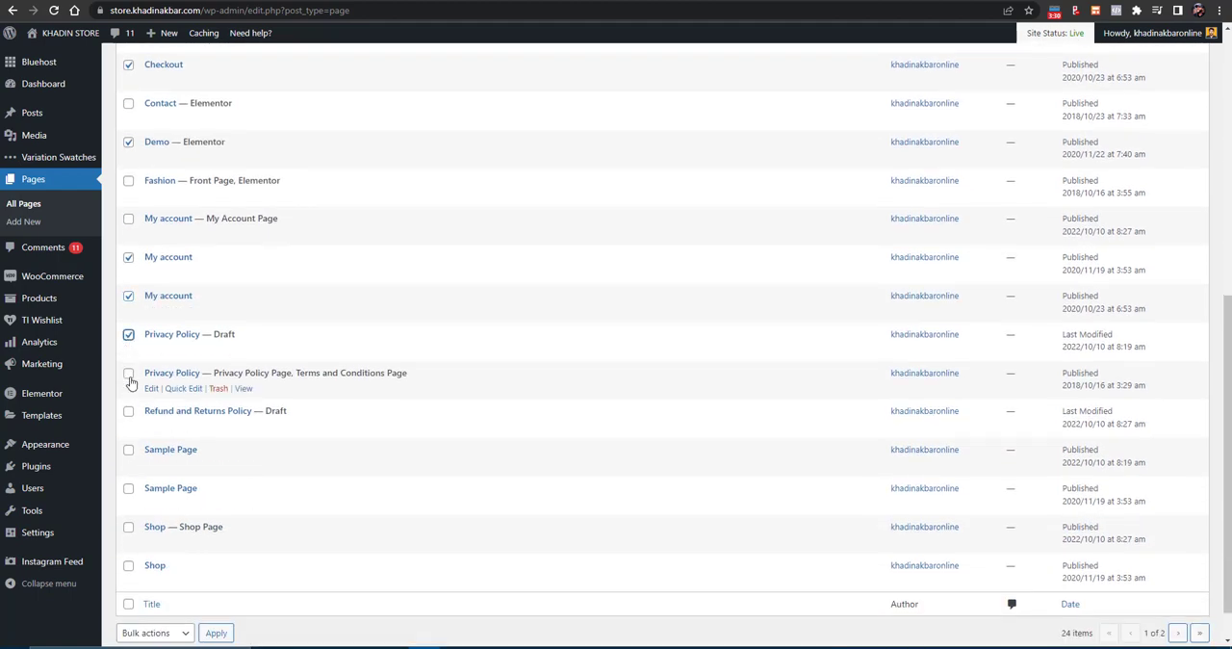
click(129, 452)
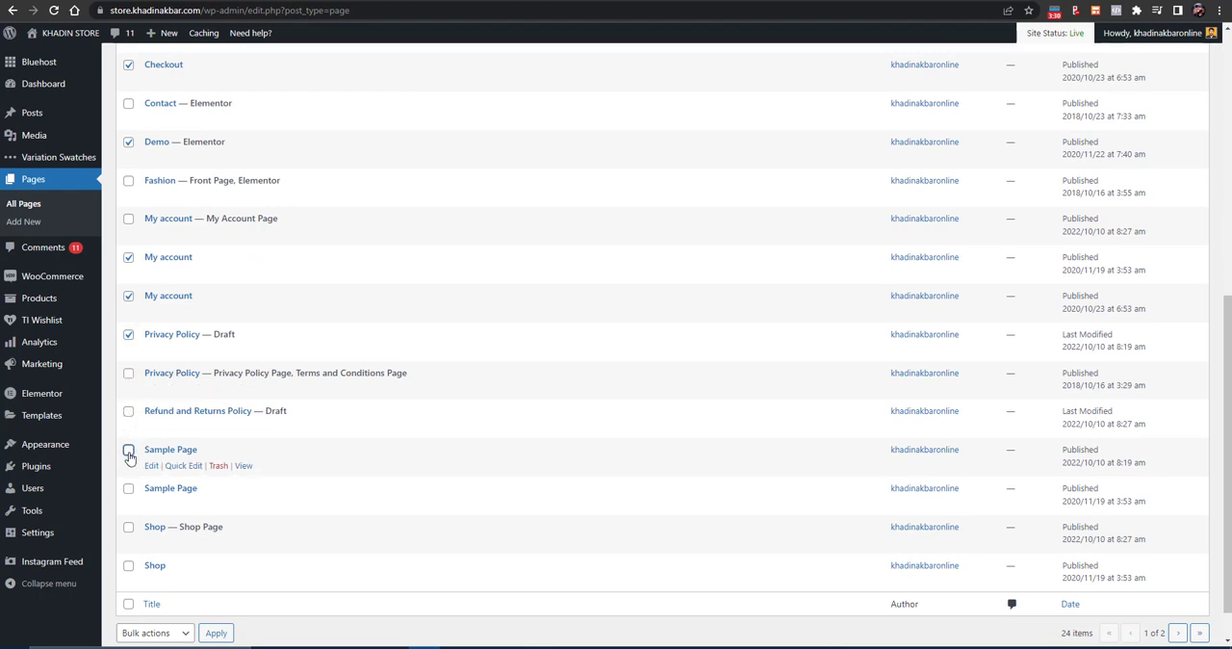
click(128, 488)
scroll(127, 515, down, 1)
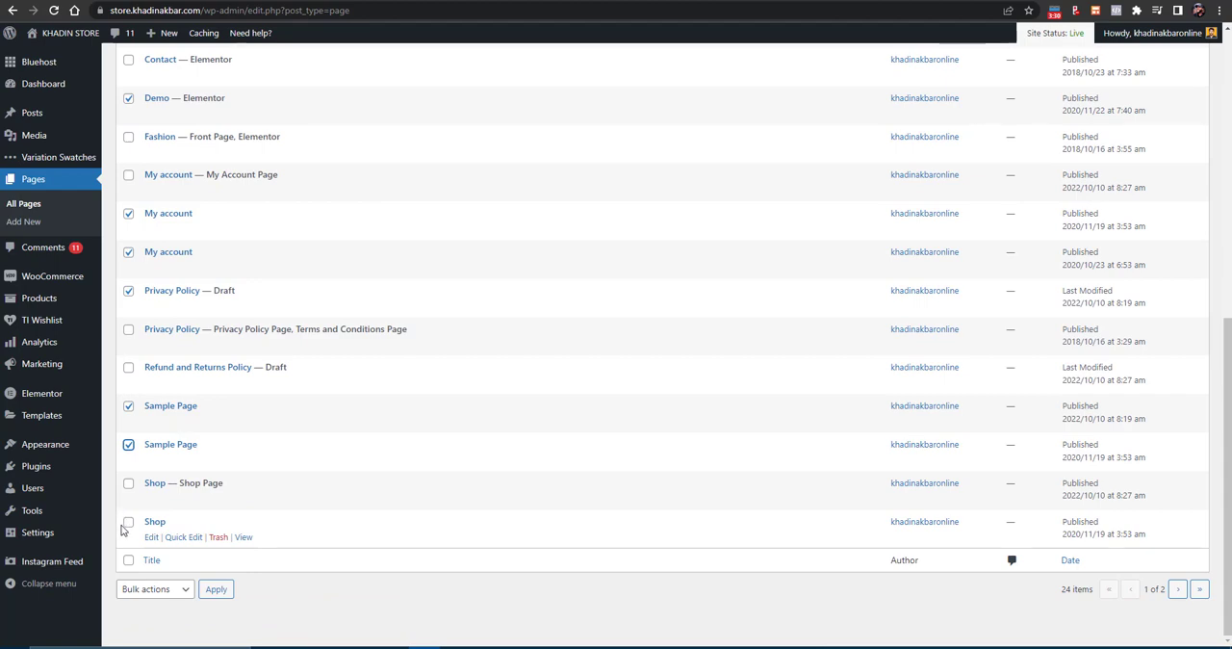
click(128, 522)
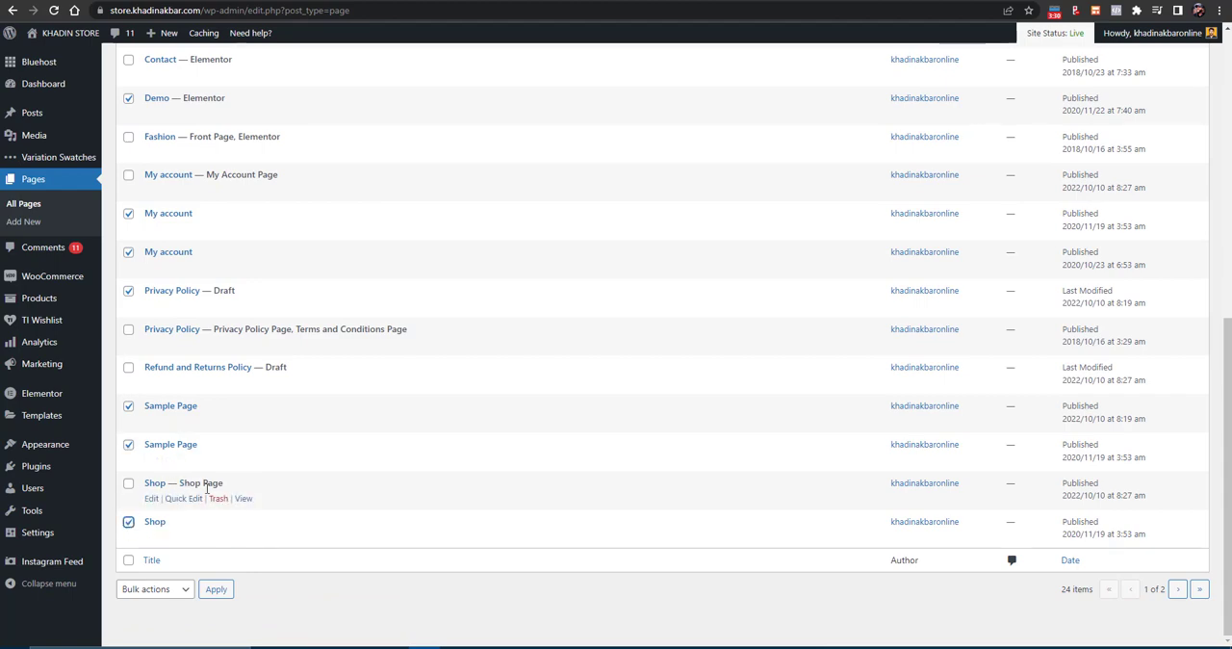
click(162, 588)
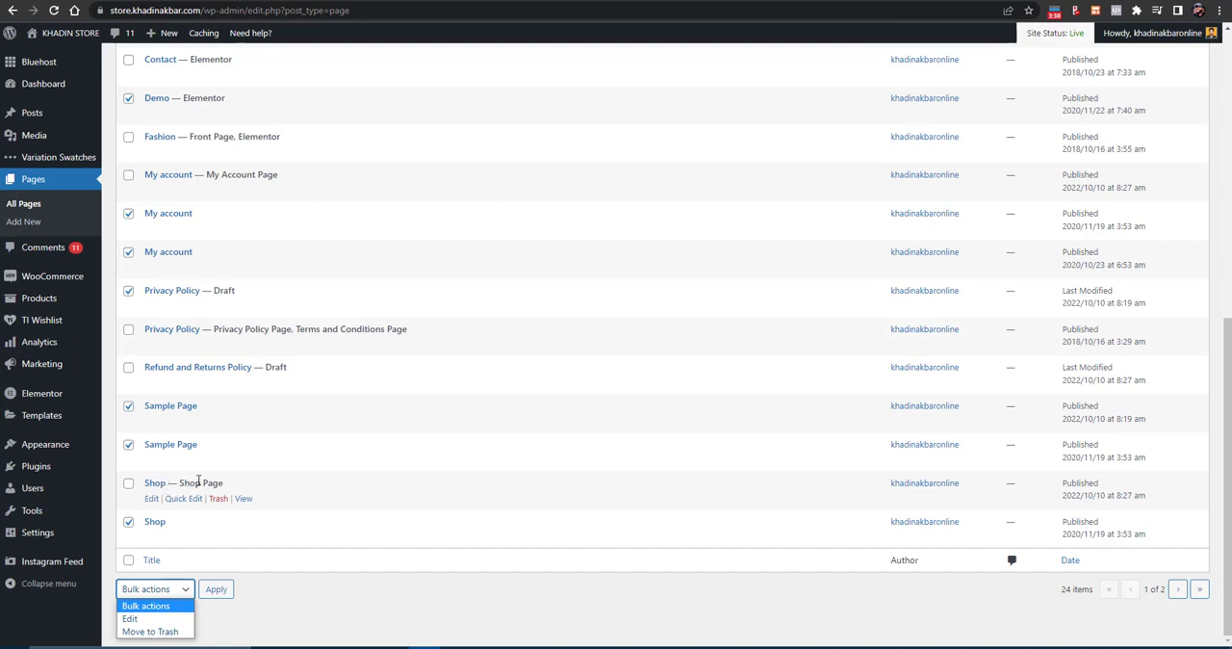
click(152, 632)
click(219, 593)
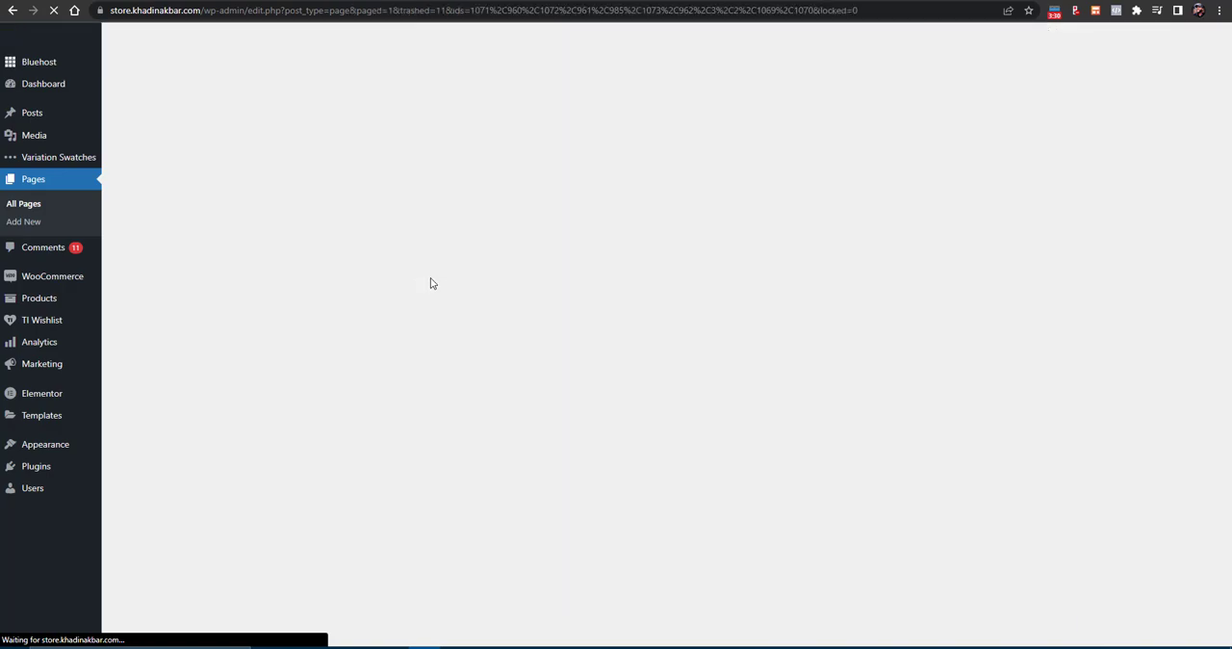
scroll(453, 231, down, 5)
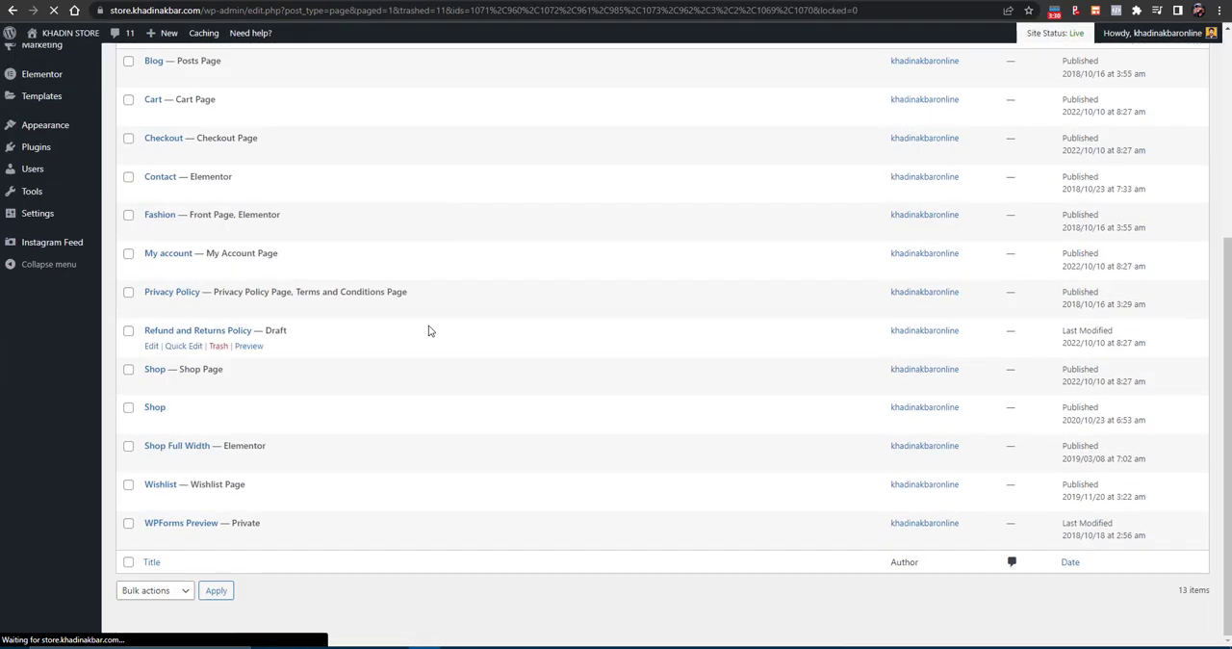
scroll(264, 410, up, 1)
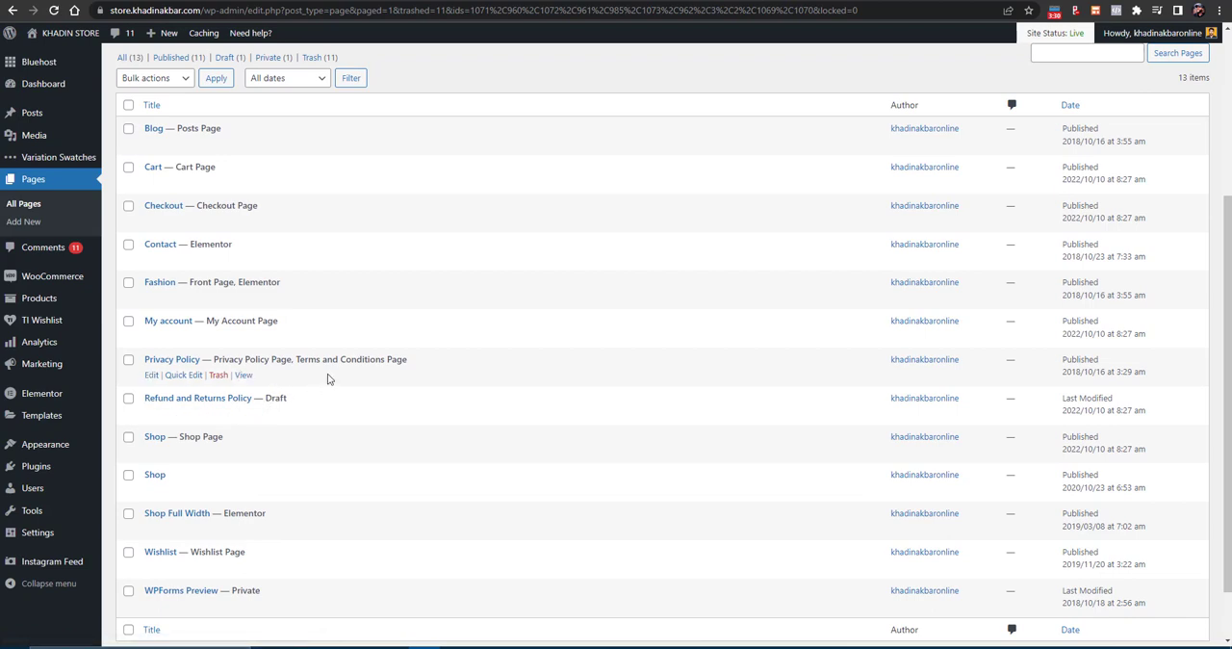
scroll(327, 379, up, 1)
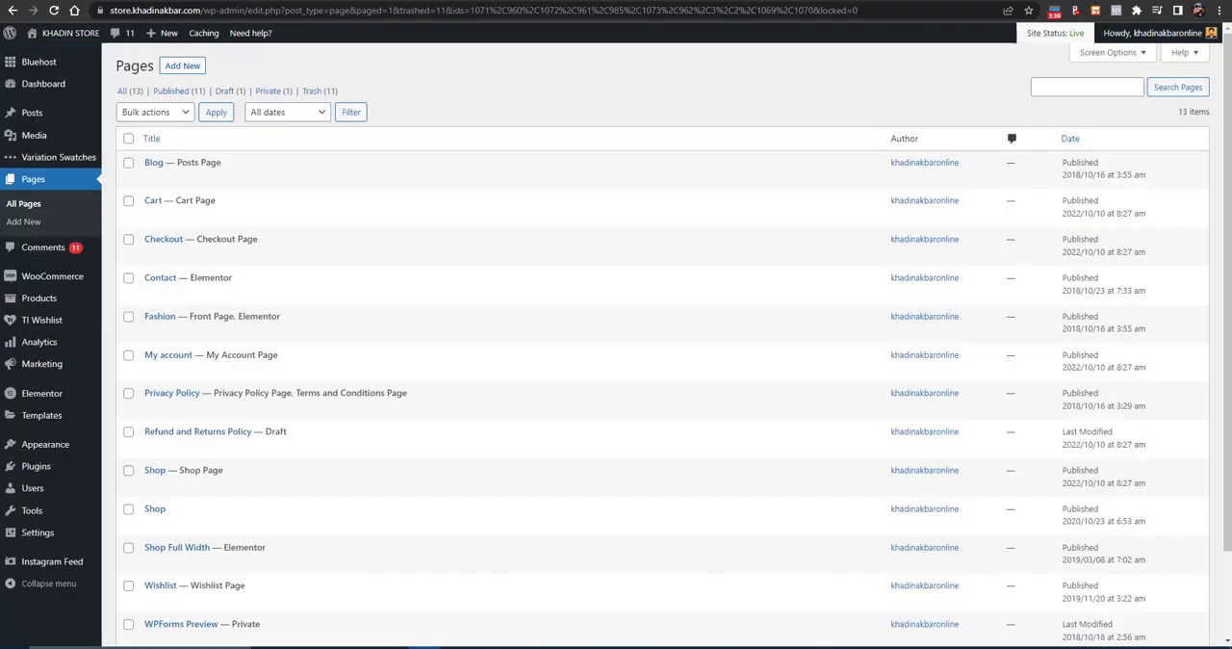
- Open the WooCommerce general settings and fill in the store's street address, city and postcode from a saved address
mouse_move(48, 277)
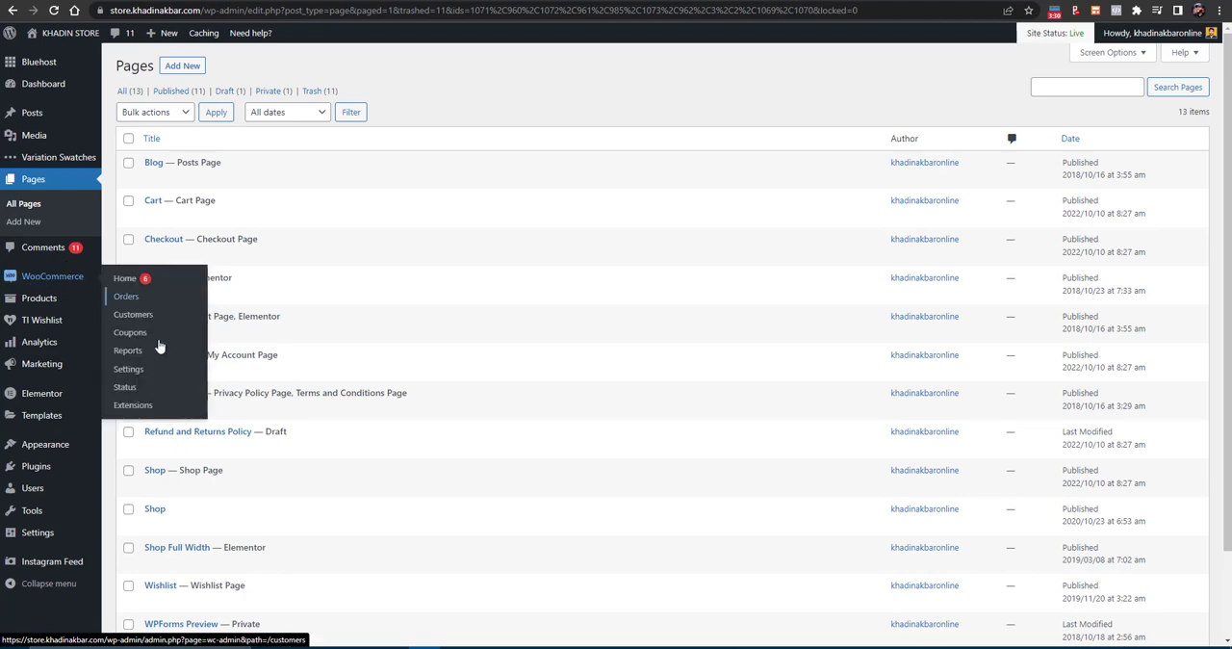
click(151, 369)
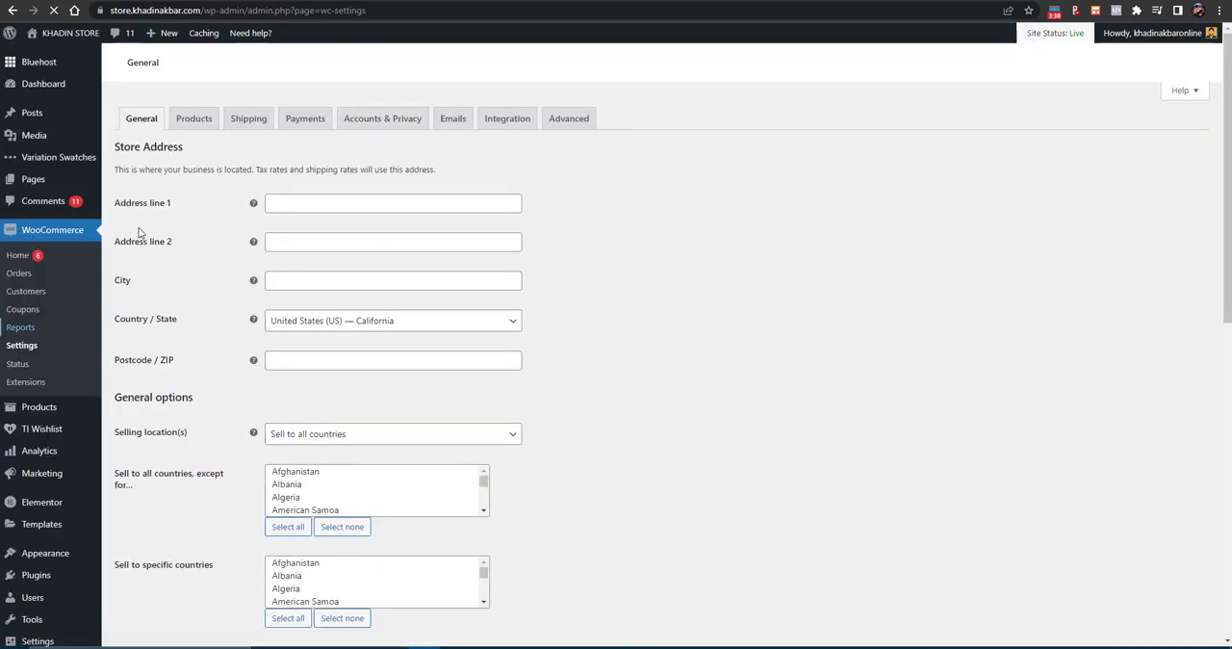
click(297, 203)
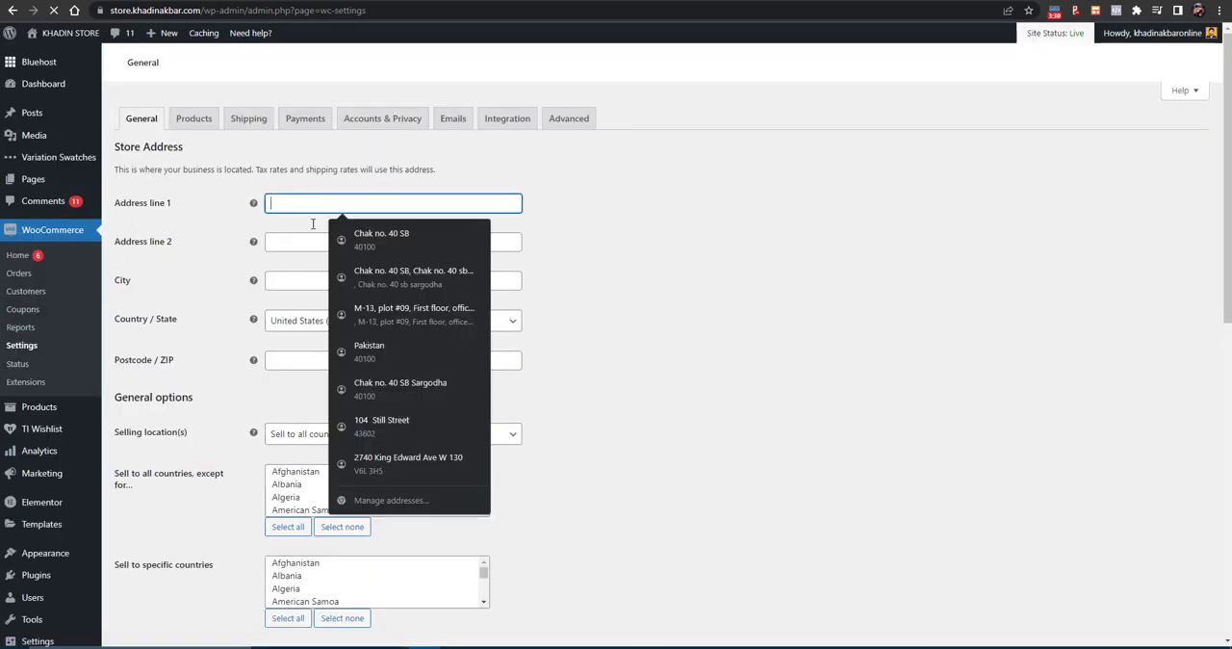
click(332, 236)
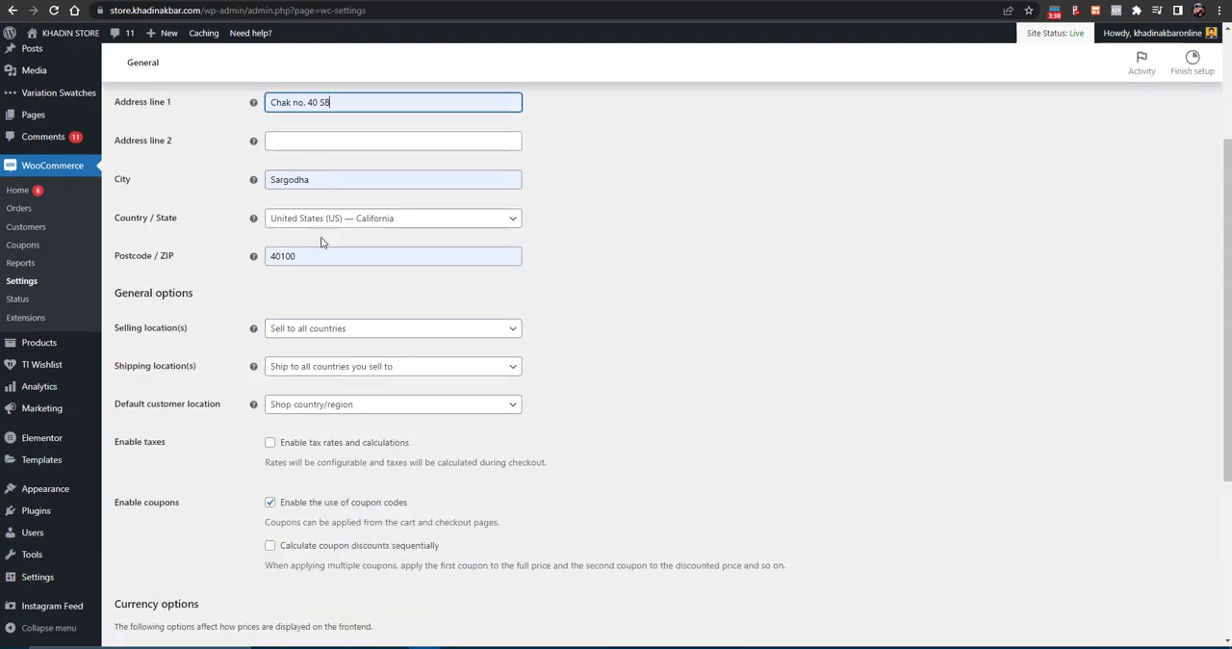
- Limit the selling locations to specific countries and add Pakistan and Iran
click(308, 353)
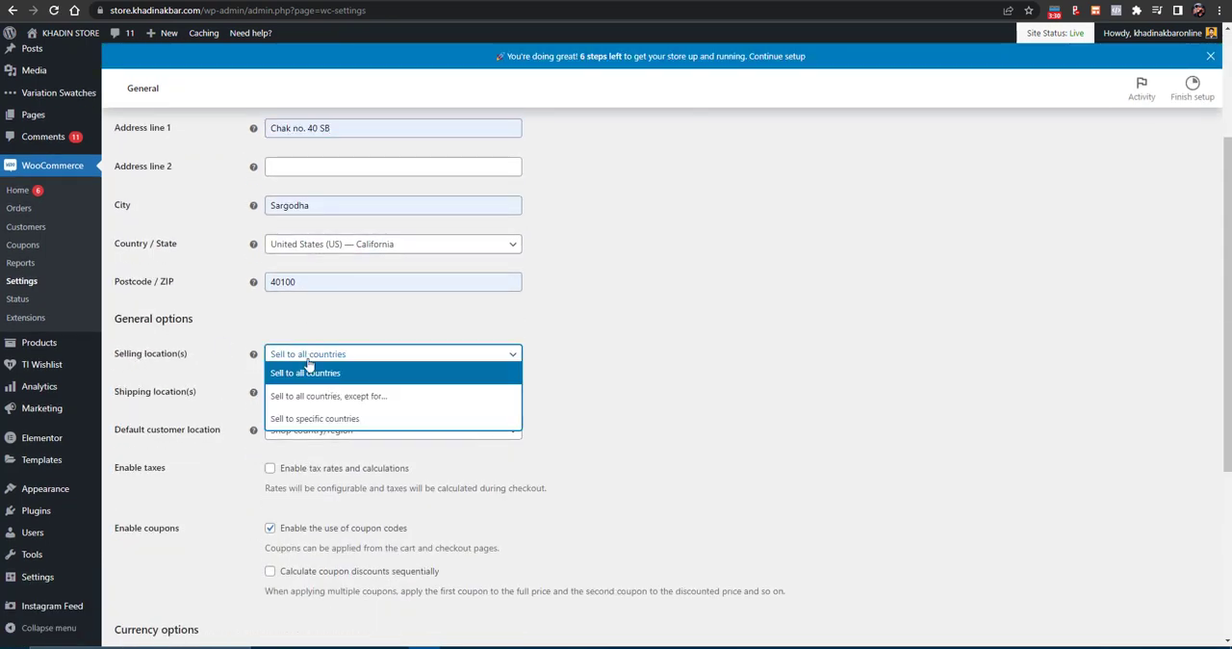
click(310, 421)
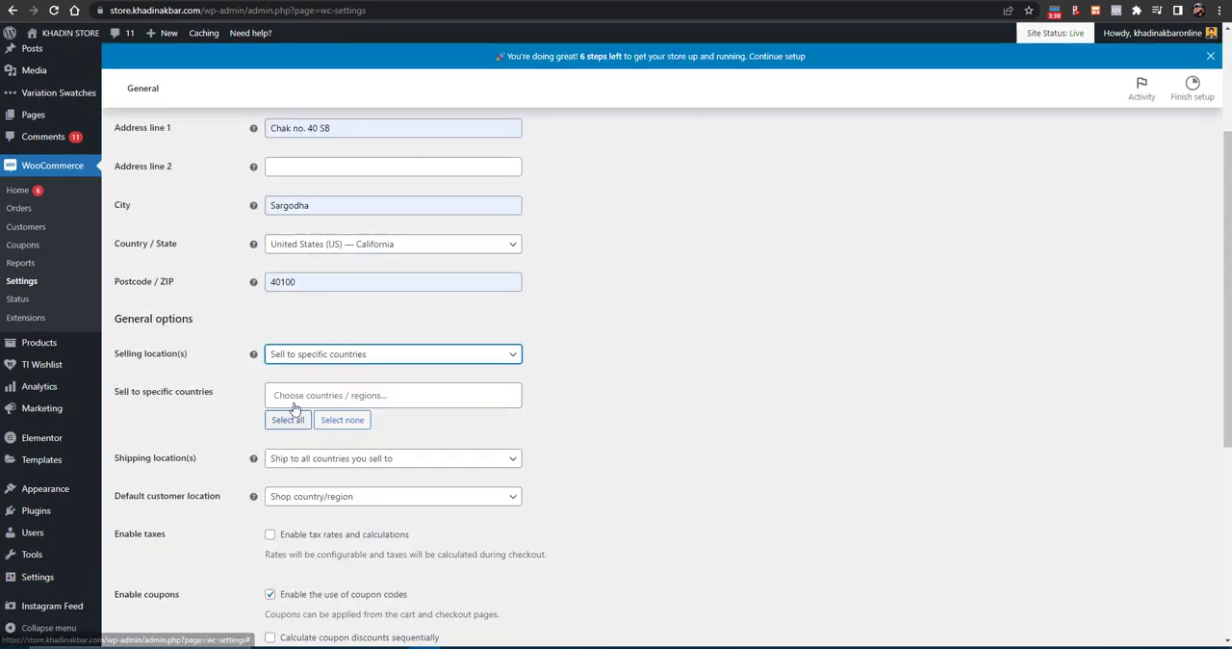
click(328, 402)
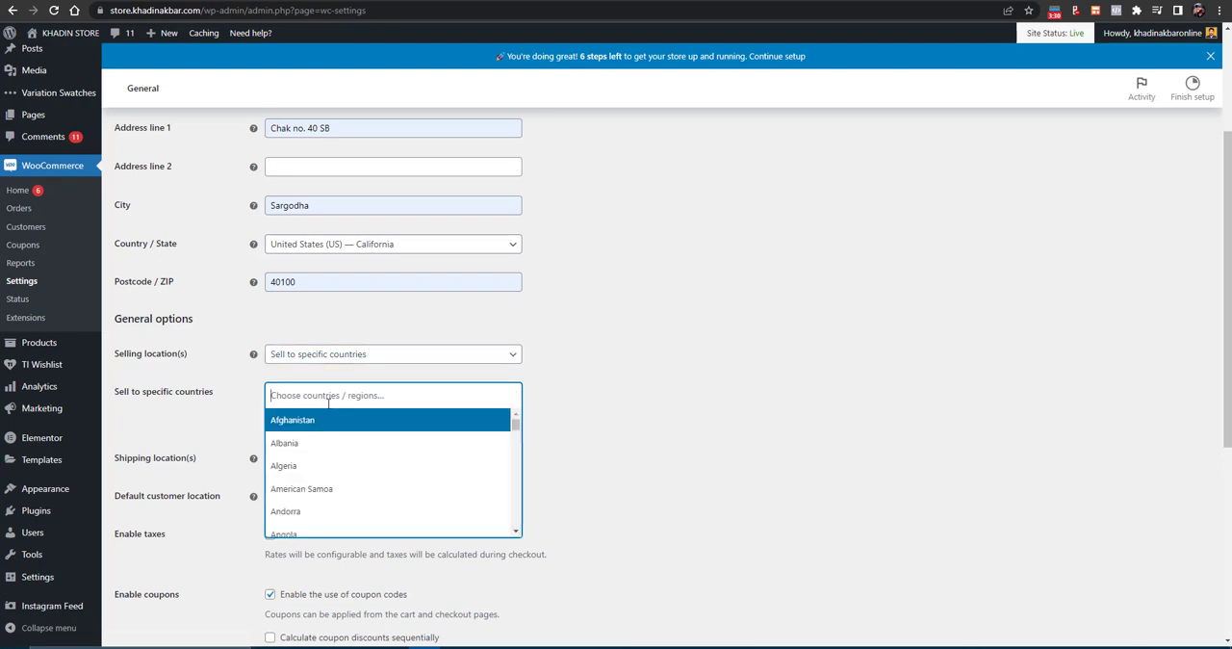
text(Pakistan)
key(BackSpace)
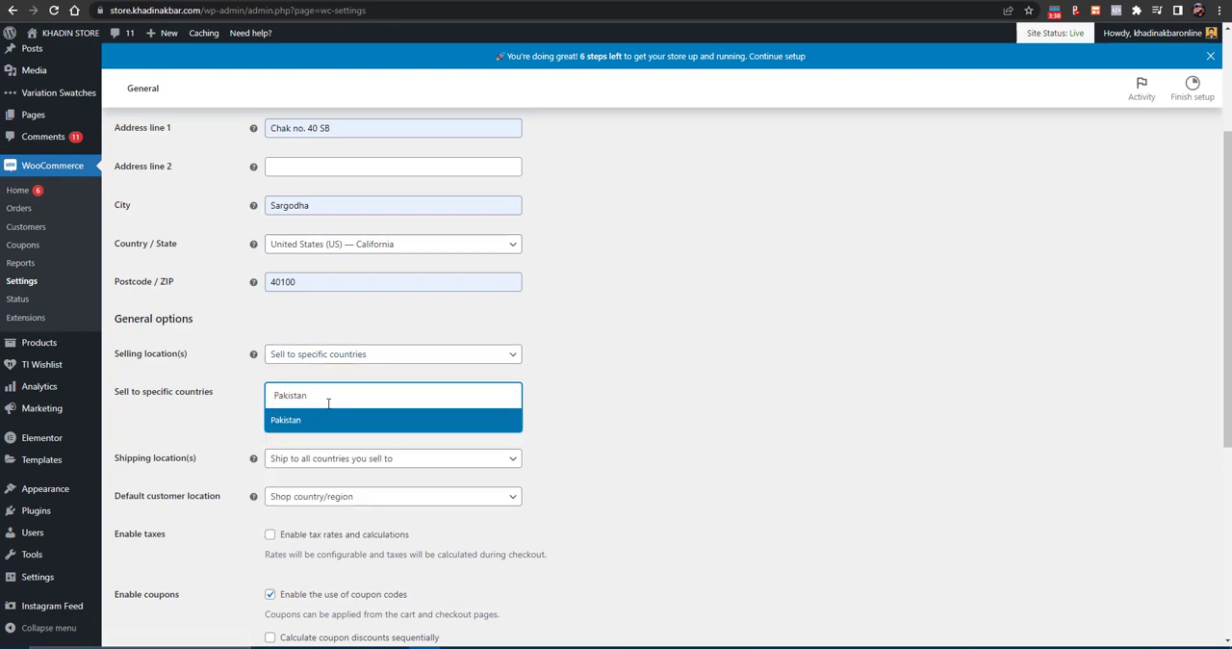
key(Return)
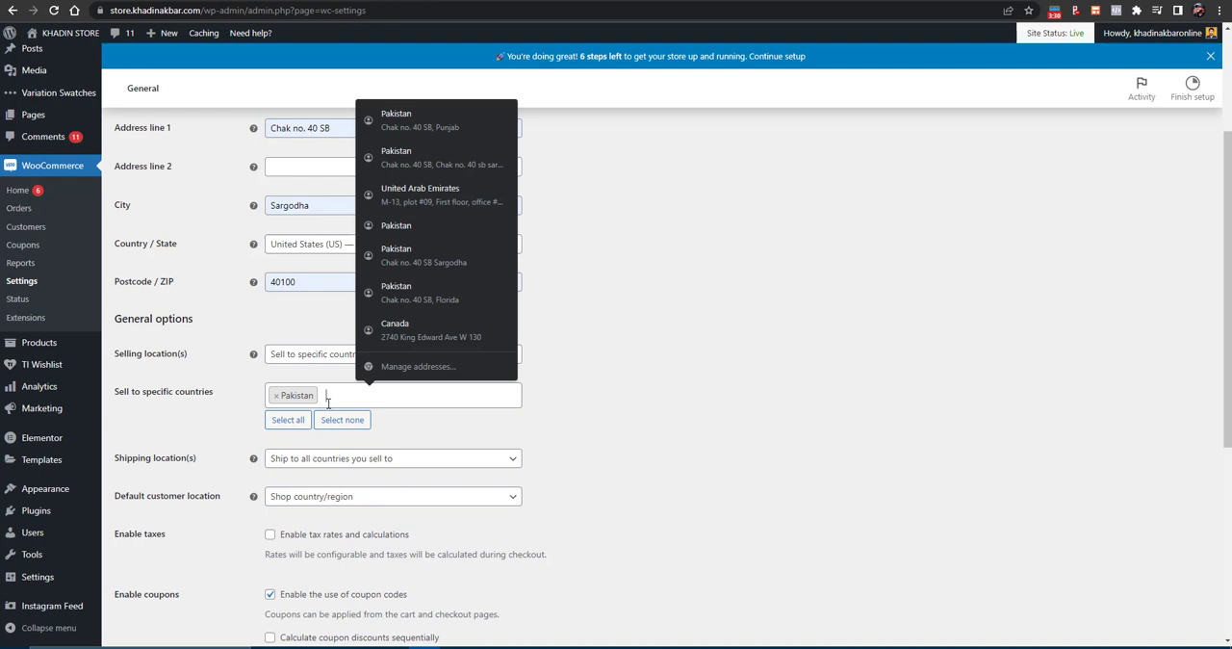
click(328, 404)
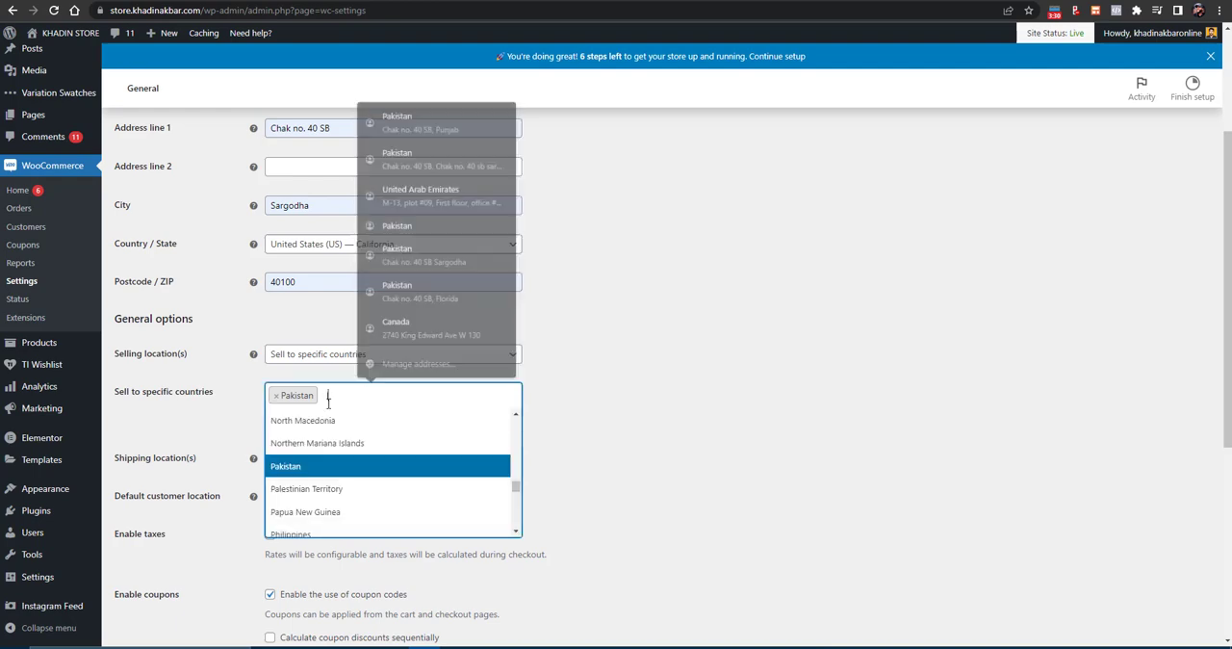
text(Iran)
click(327, 415)
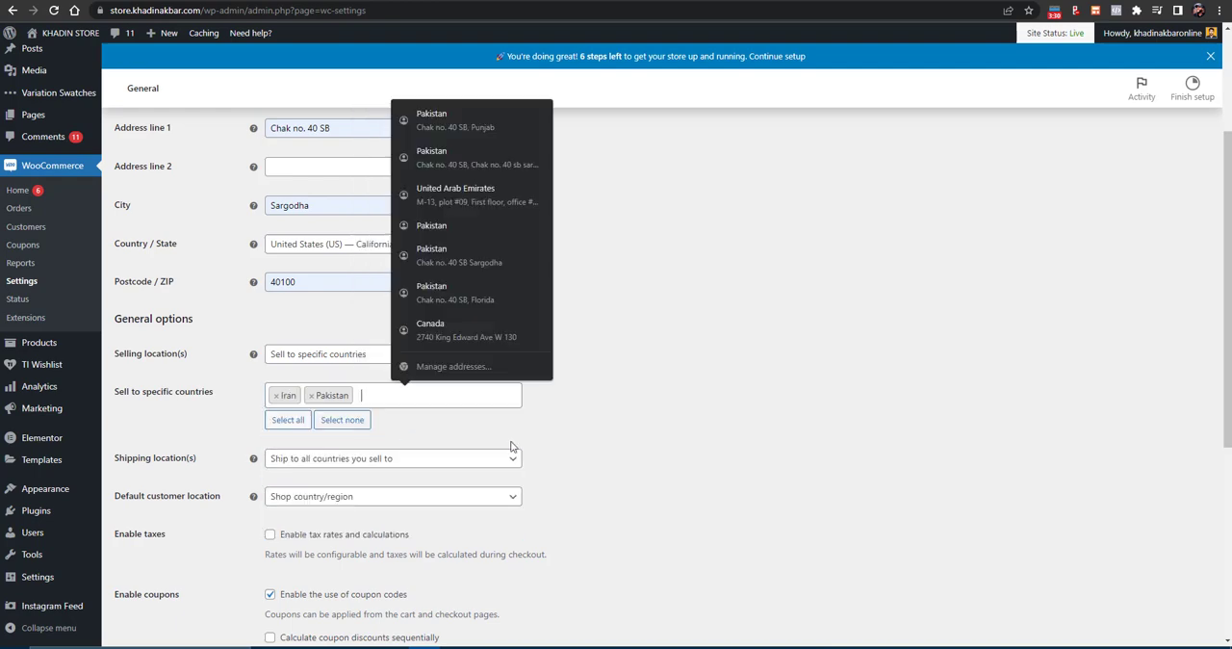
- Limit the shipping locations to specific countries only and add Pakistan and Iran
scroll(693, 446, down, 2)
click(301, 265)
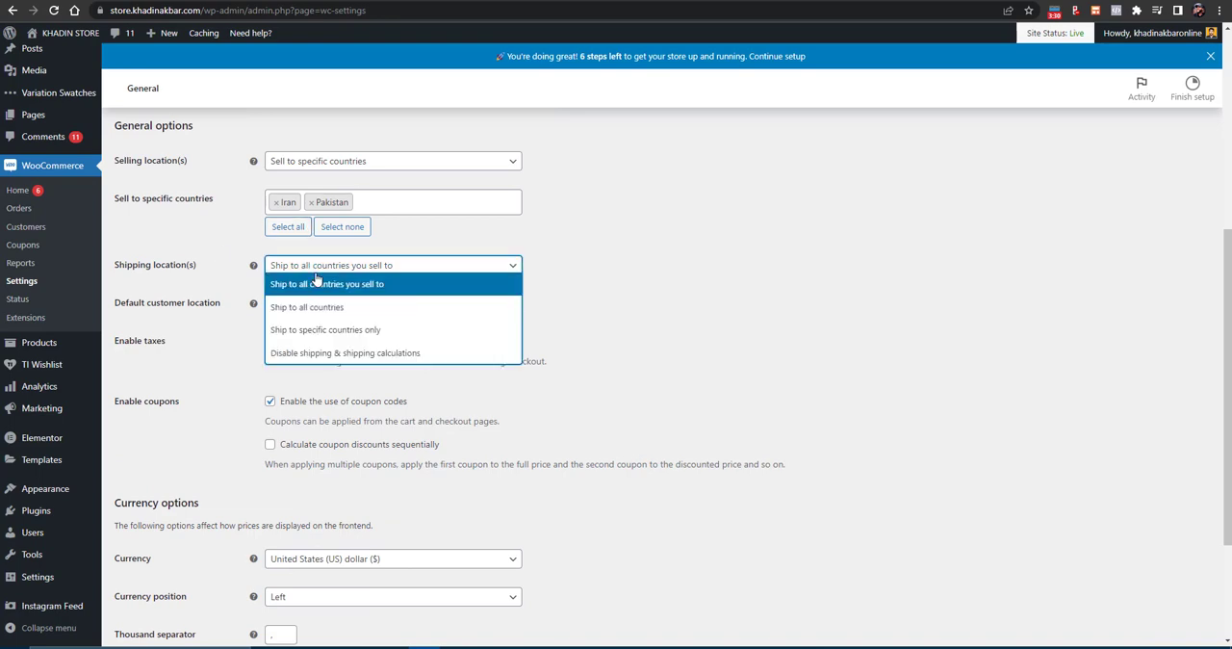
click(347, 329)
click(338, 306)
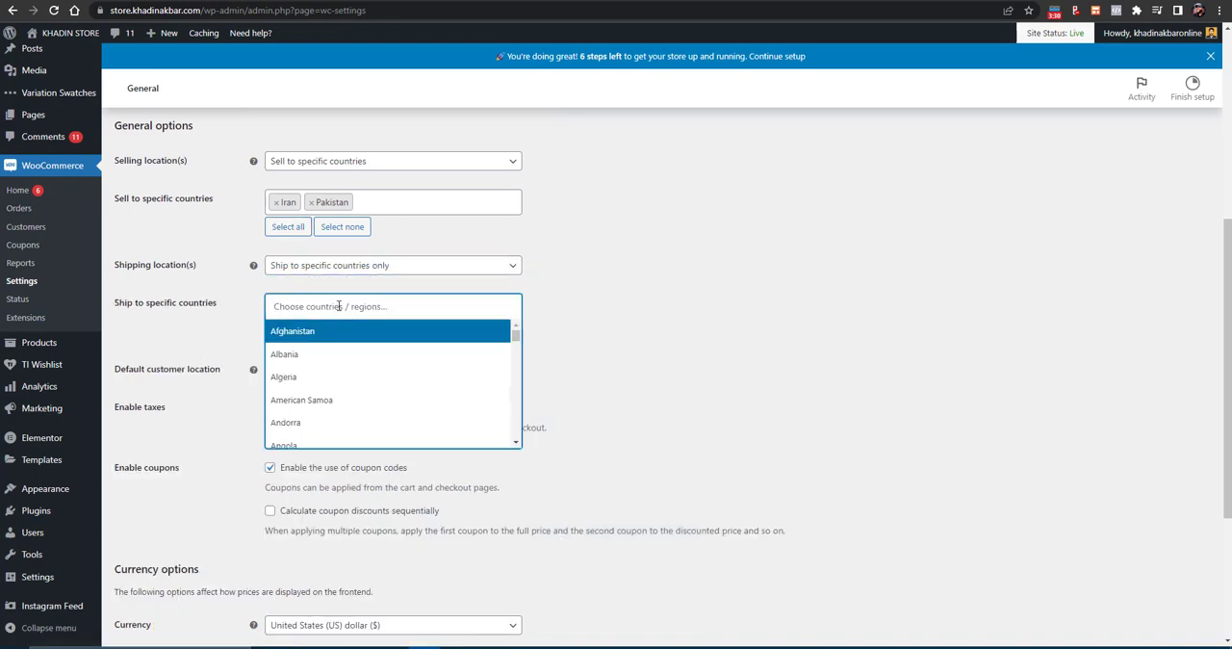
text(Pakistan)
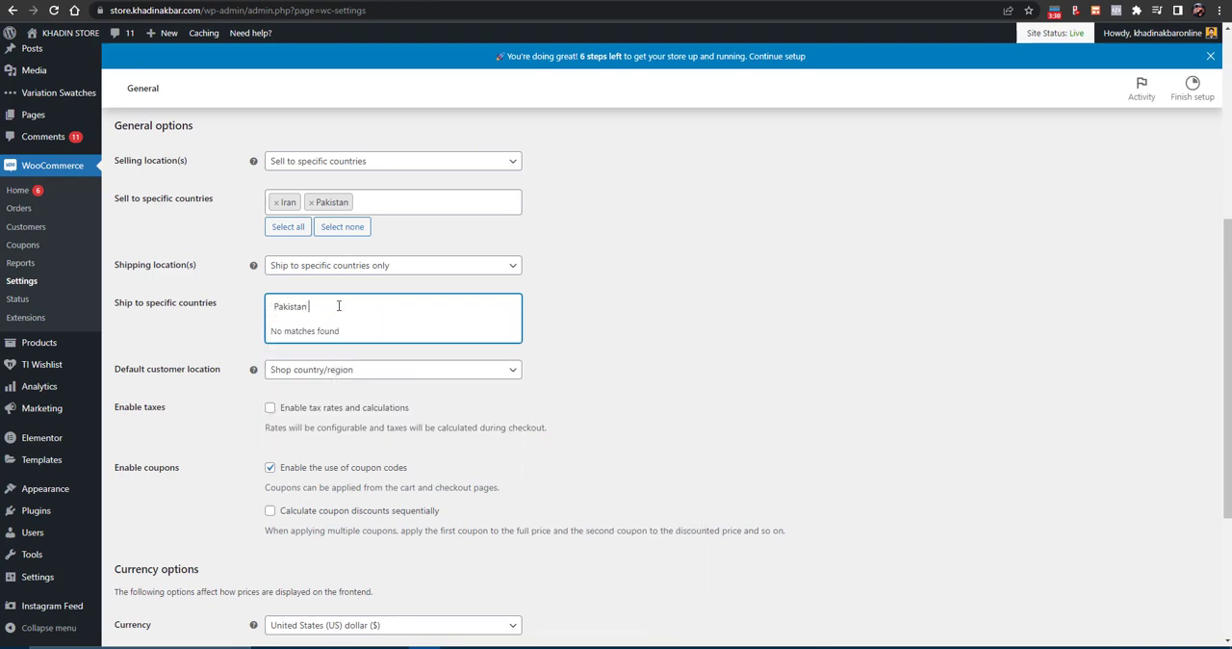
key(BackSpace)
key(BackSpace)
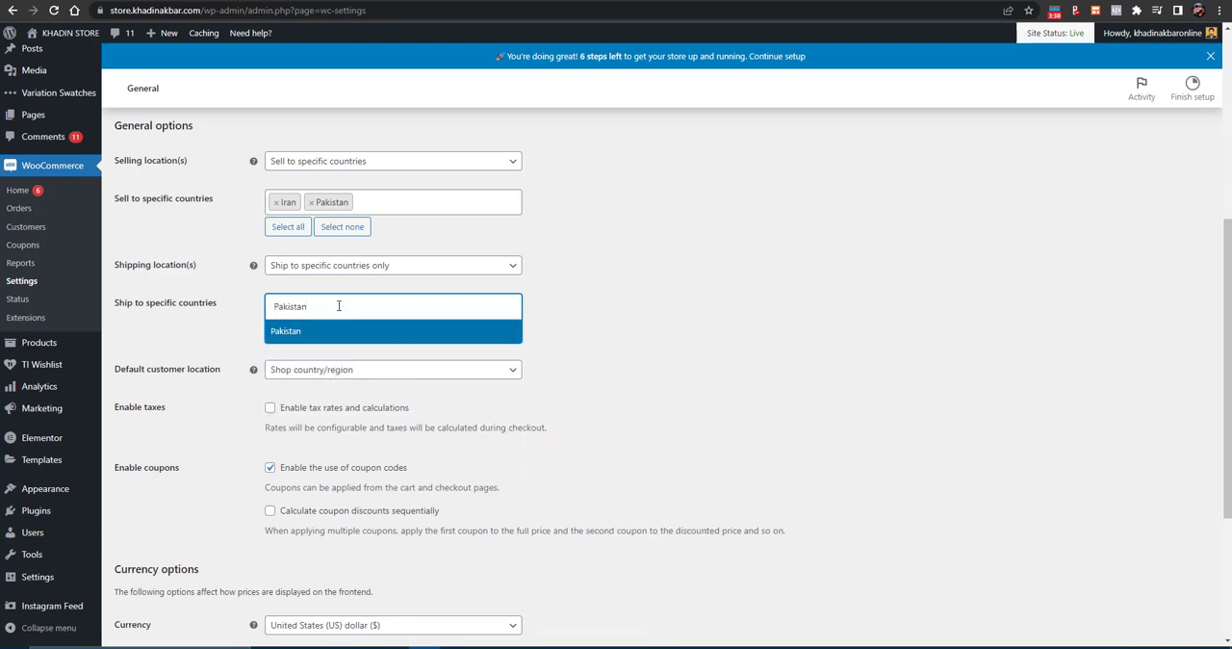
click(333, 332)
text(iran)
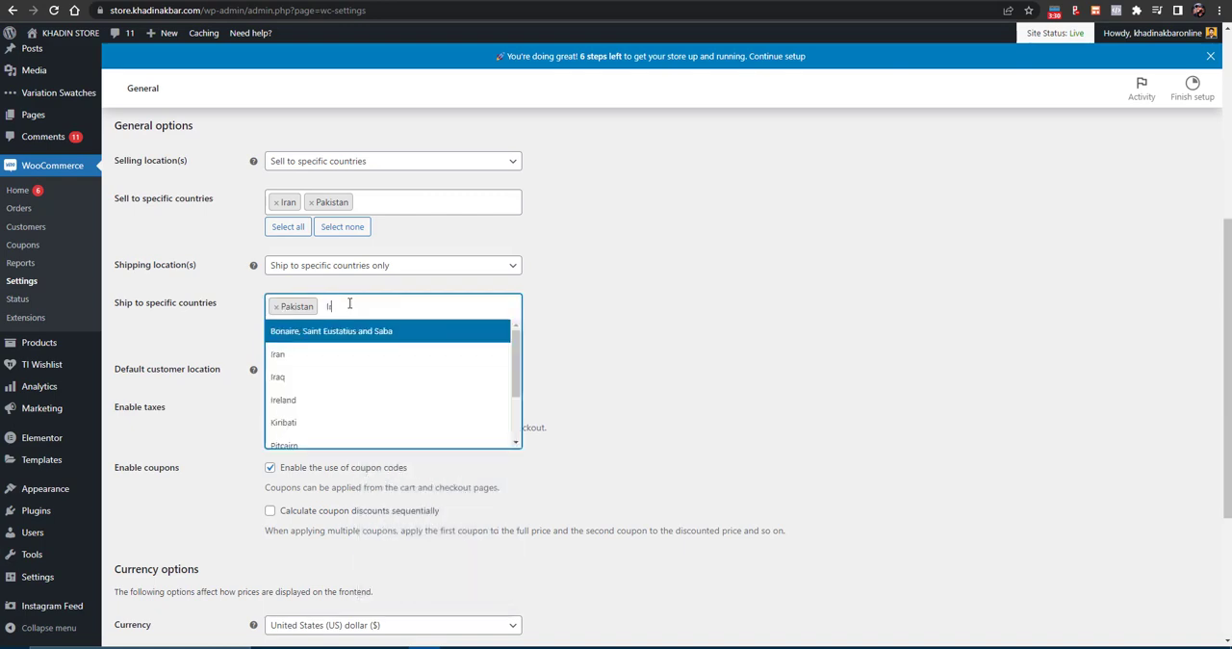
click(354, 338)
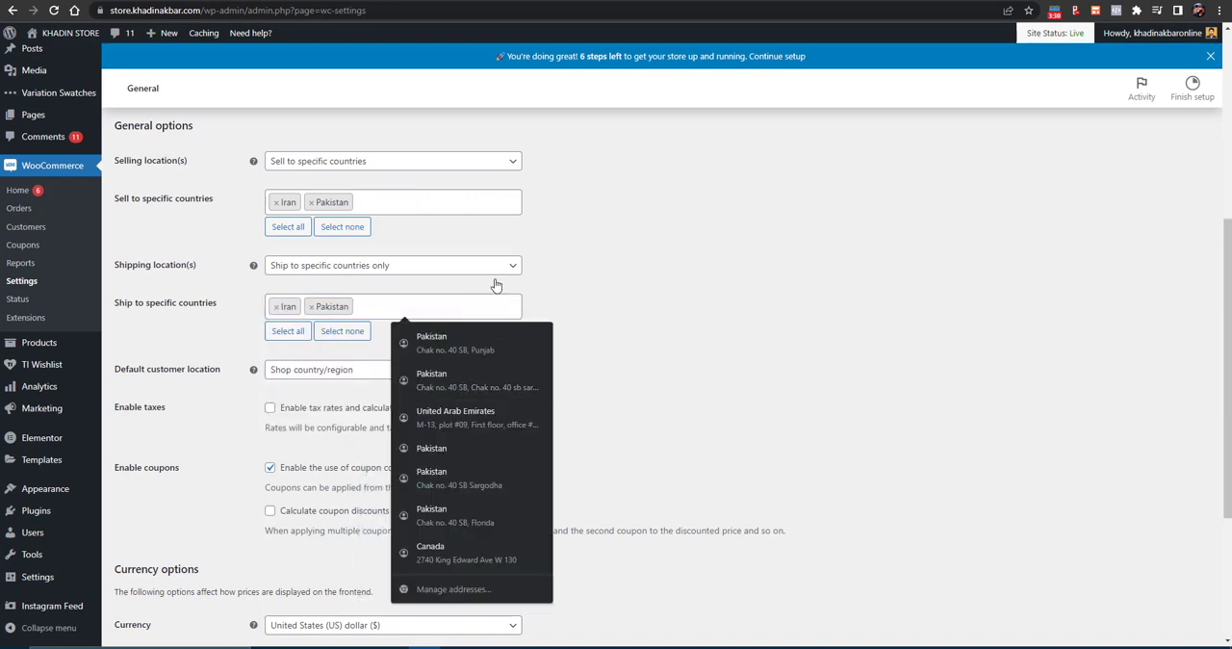
click(704, 352)
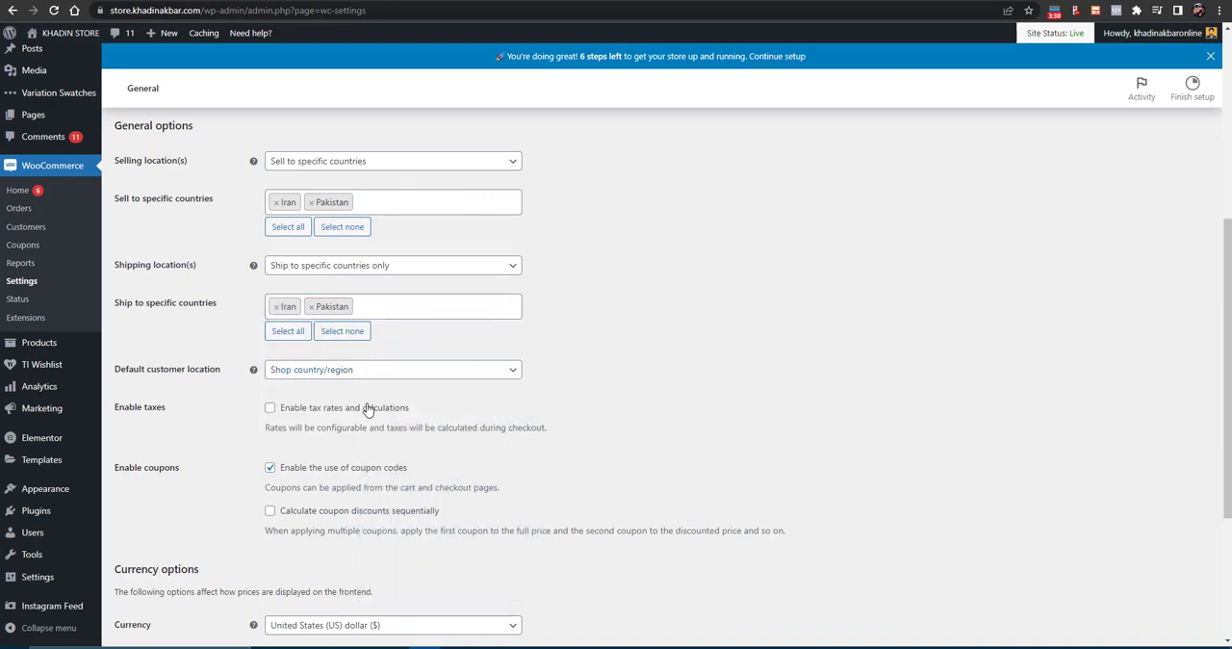
- Enable tax rates and calculations in the general settings and save the changes
scroll(441, 387, down, 1)
scroll(441, 387, down, 3)
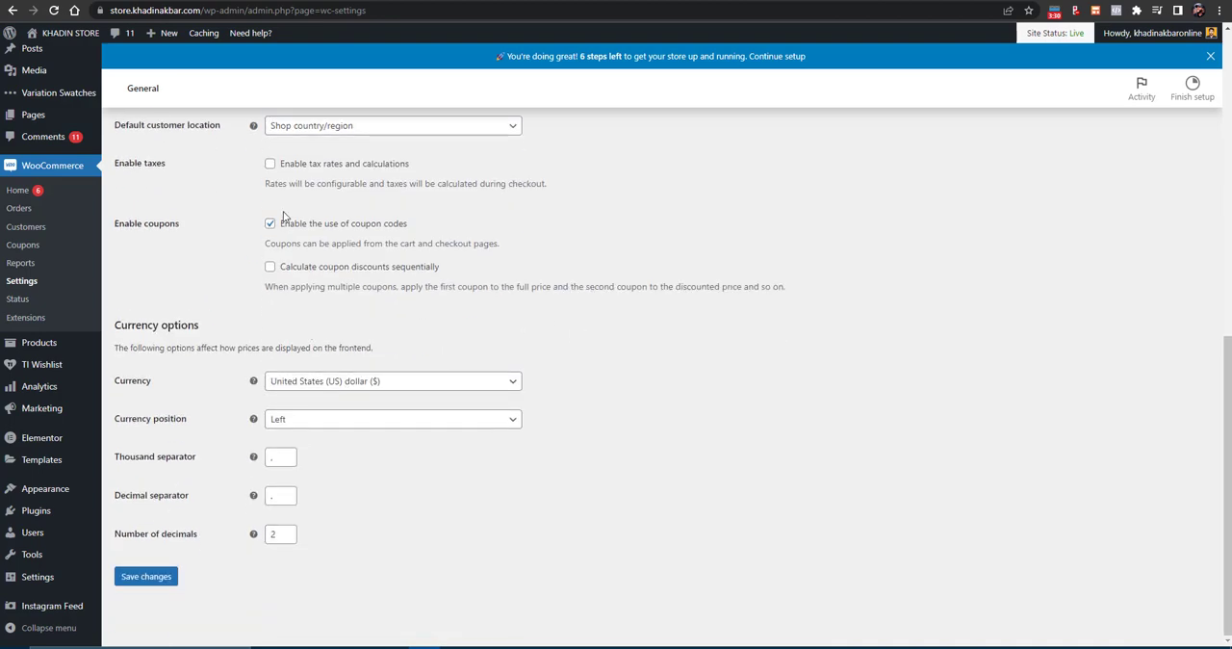
click(269, 164)
click(129, 580)
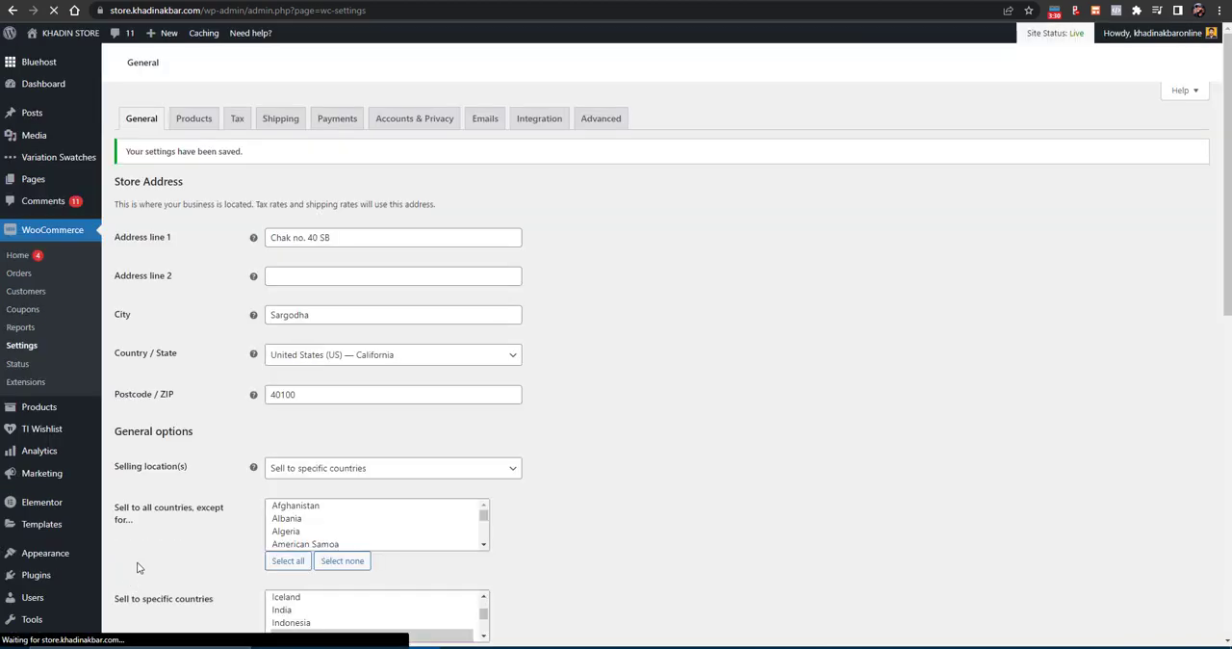
- Review the WooCommerce product settings for the shop page, cart behaviour, measurement units, reviews and ratings
click(193, 129)
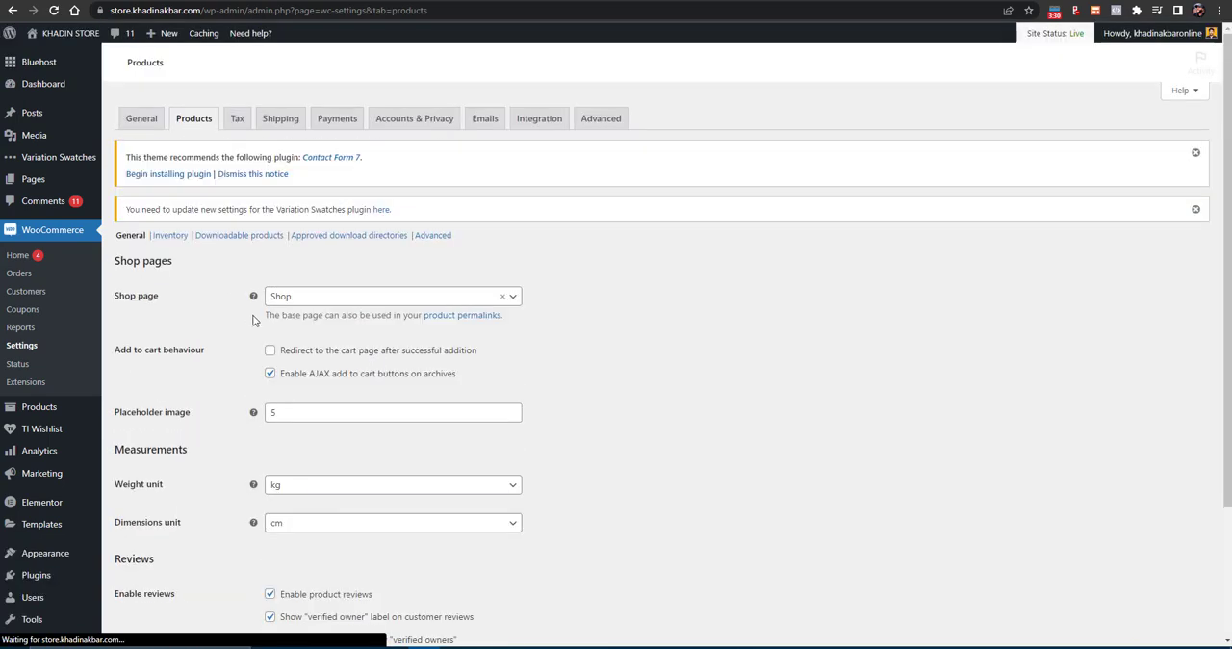
scroll(305, 308, down, 2)
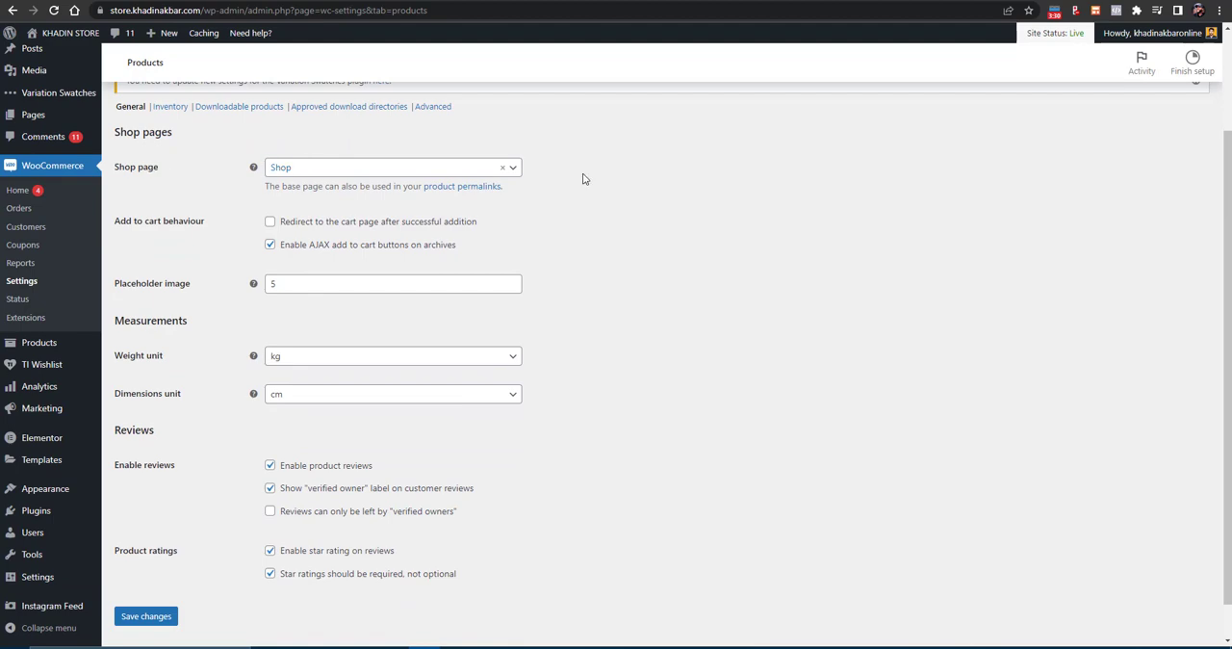
scroll(374, 273, down, 1)
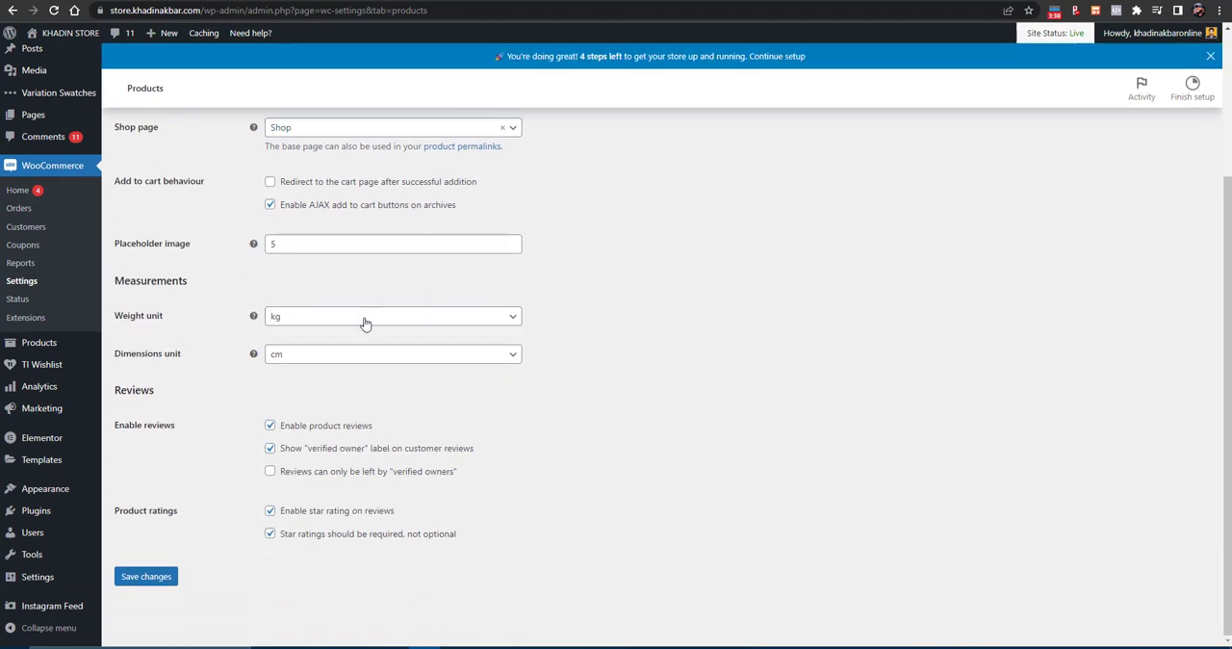
scroll(286, 414, up, 3)
- In the WooCommerce tax options, choose to enter prices inclusive of tax and save the changes
click(237, 146)
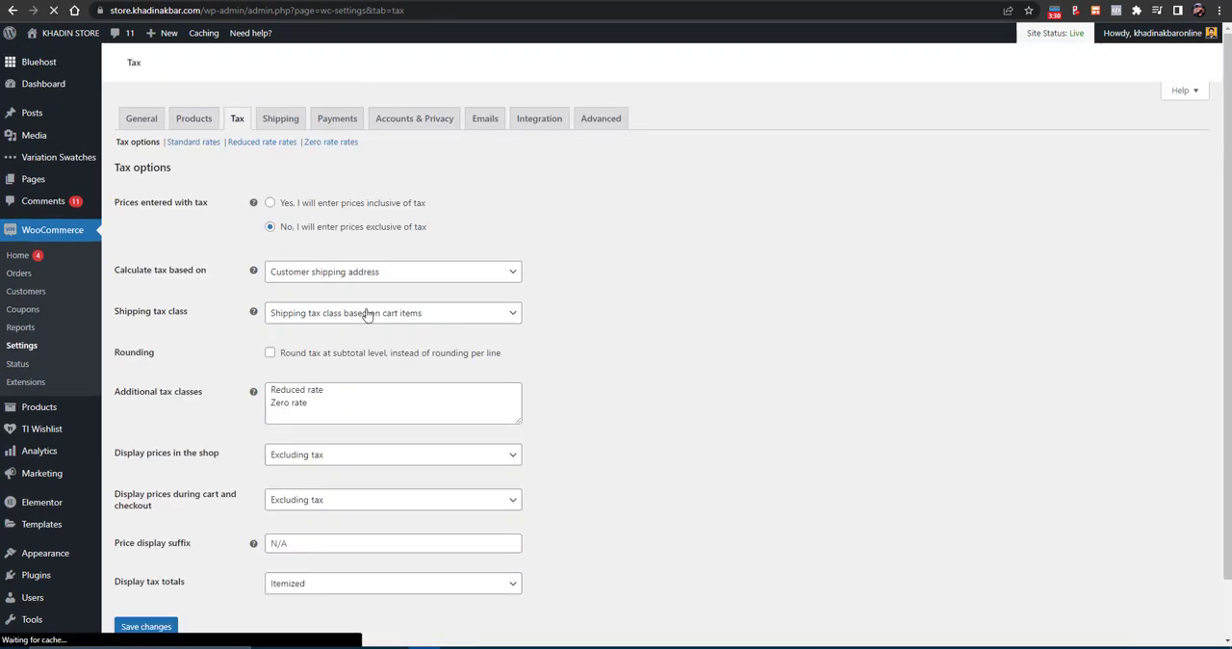
click(270, 298)
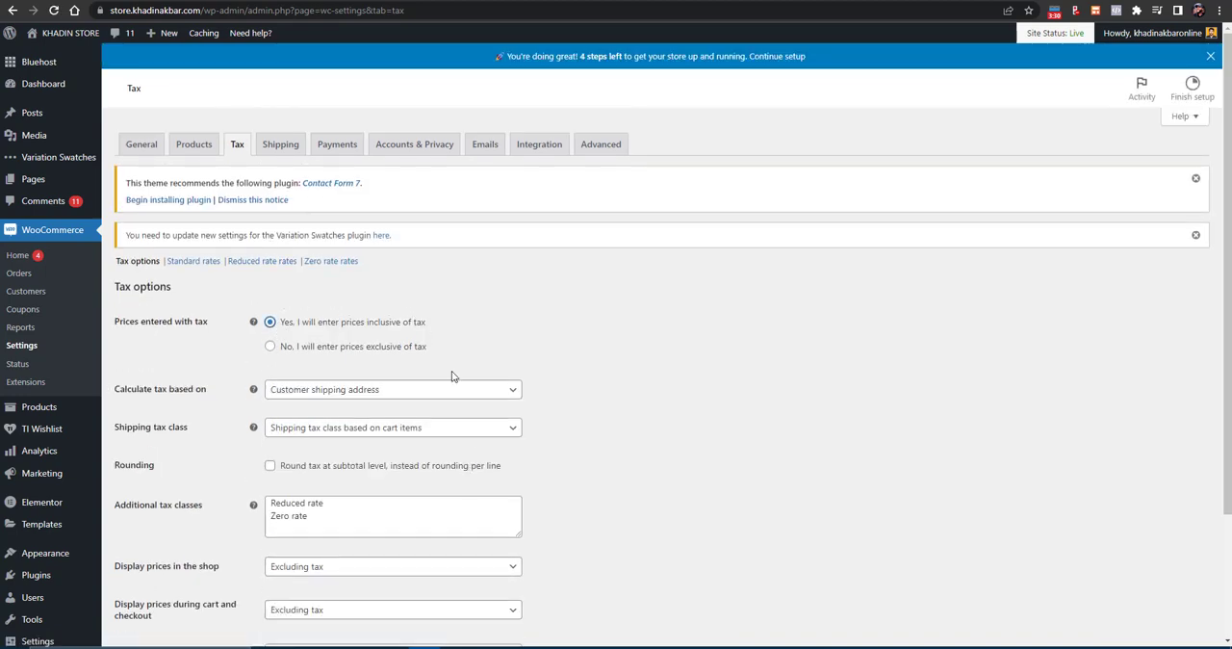
scroll(451, 373, down, 2)
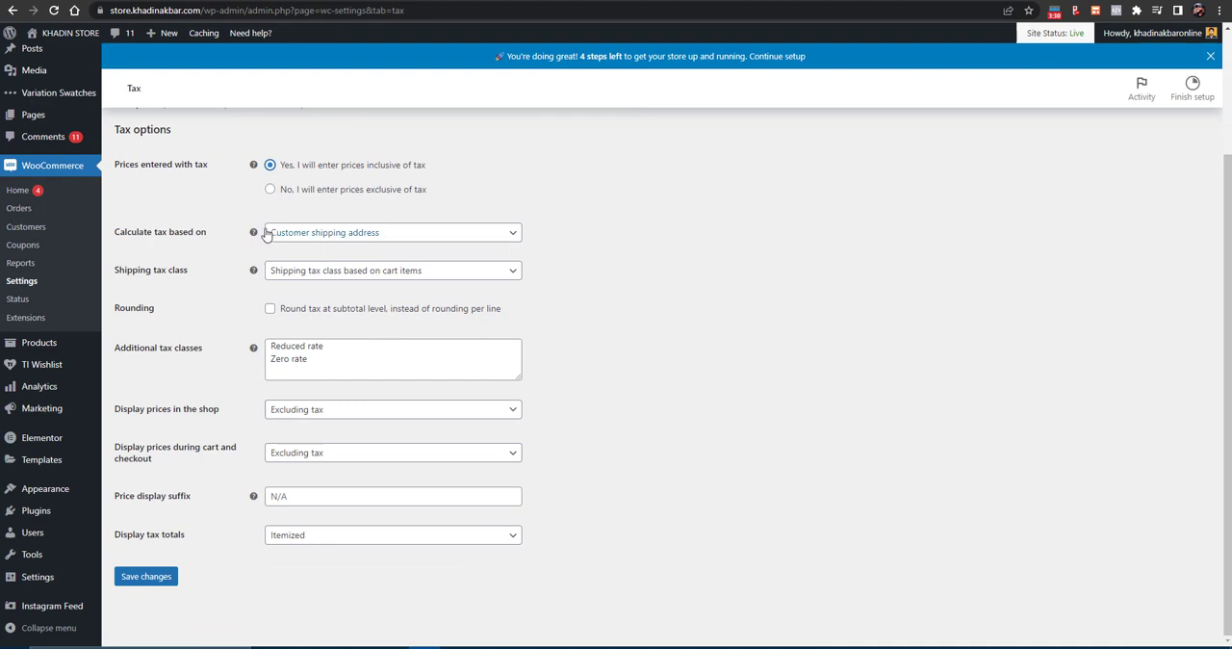
click(343, 243)
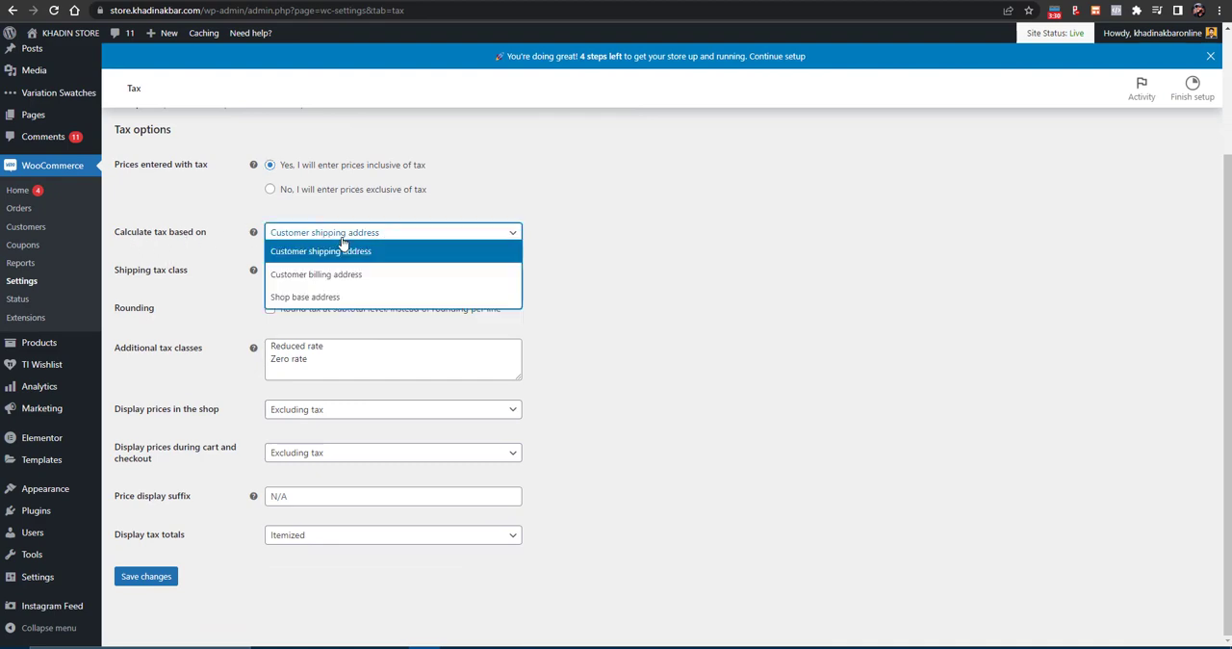
click(580, 325)
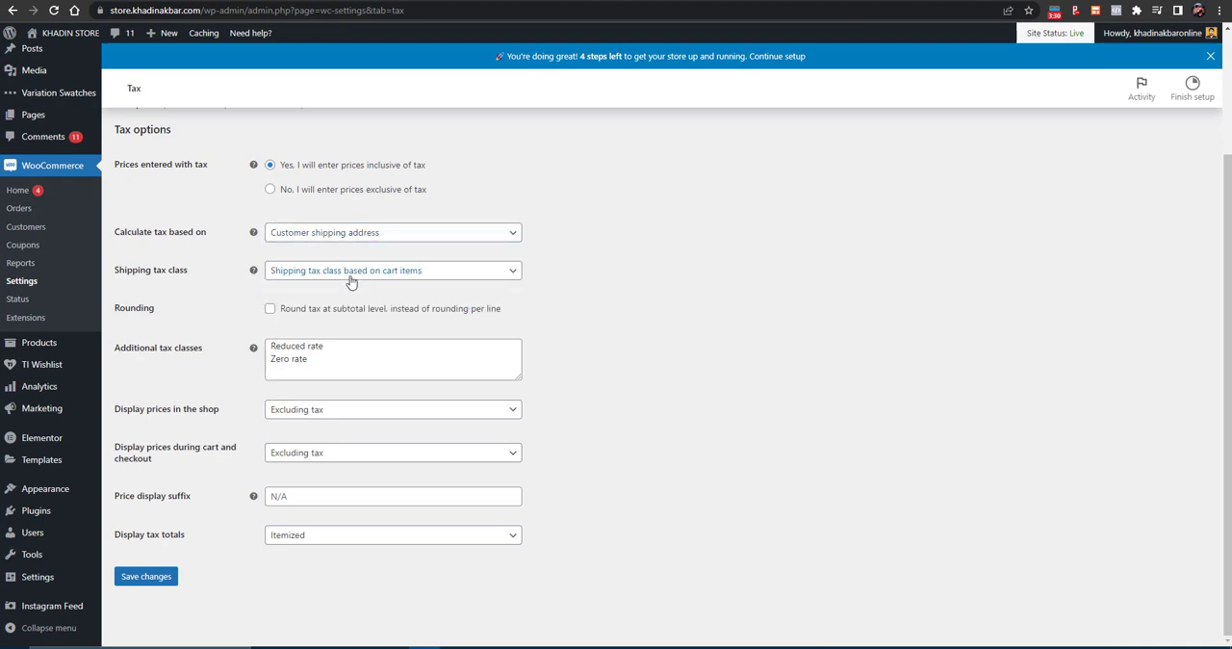
click(394, 278)
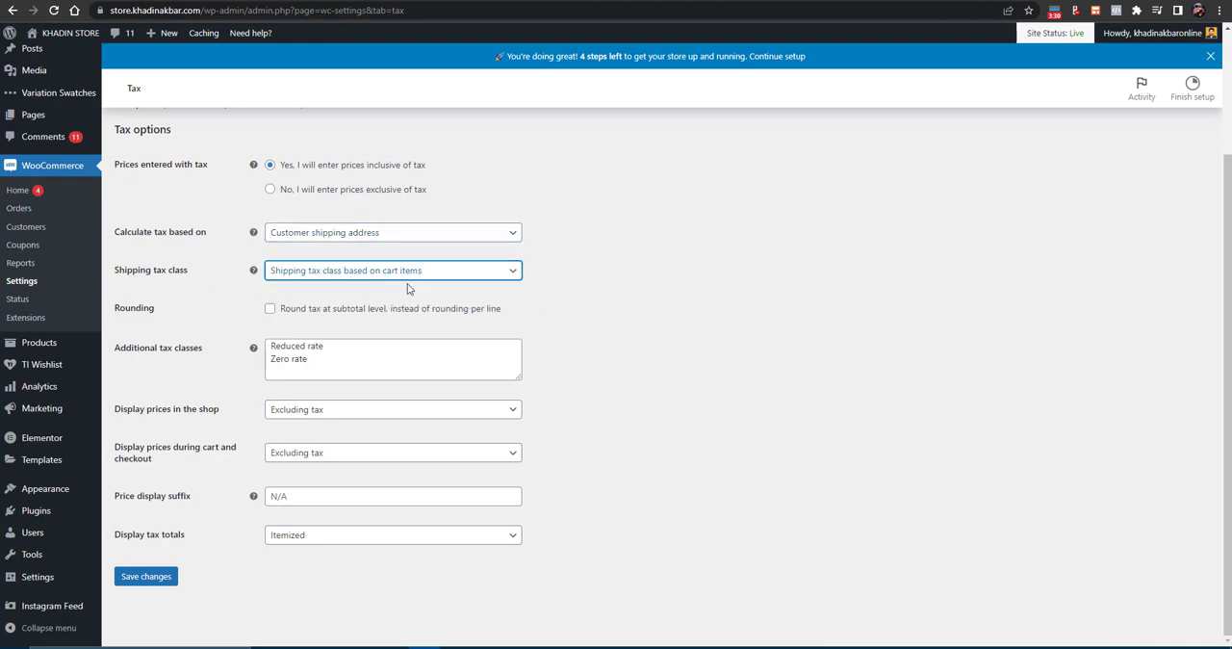
click(392, 276)
click(680, 315)
click(334, 367)
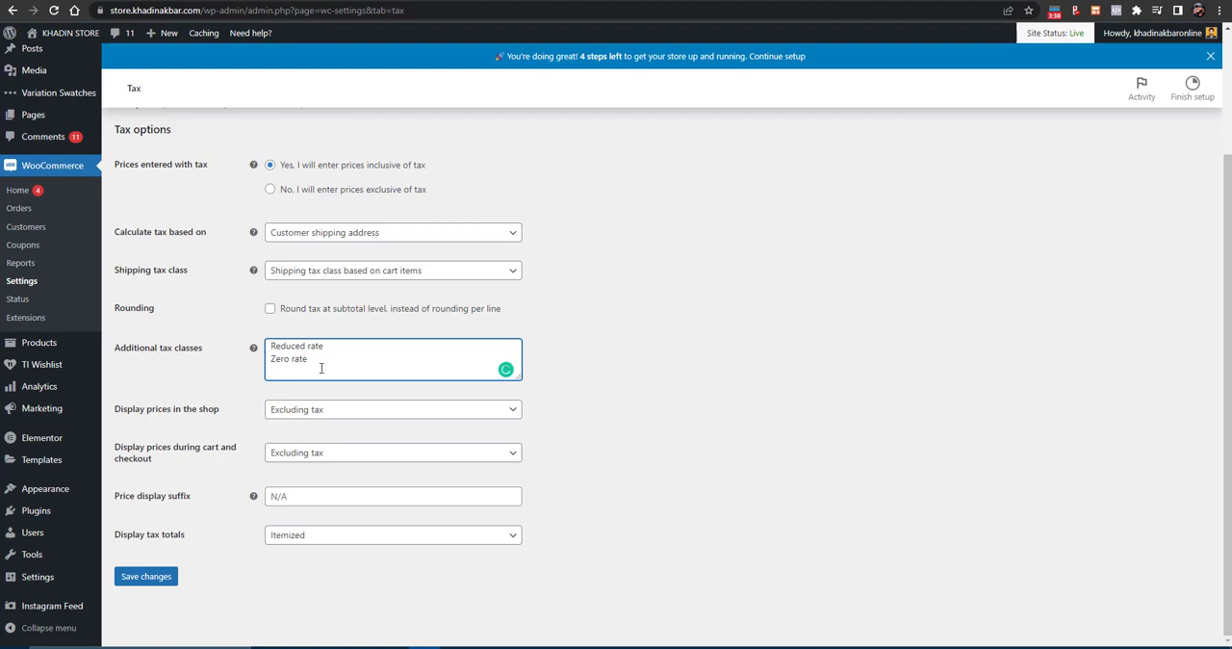
click(707, 476)
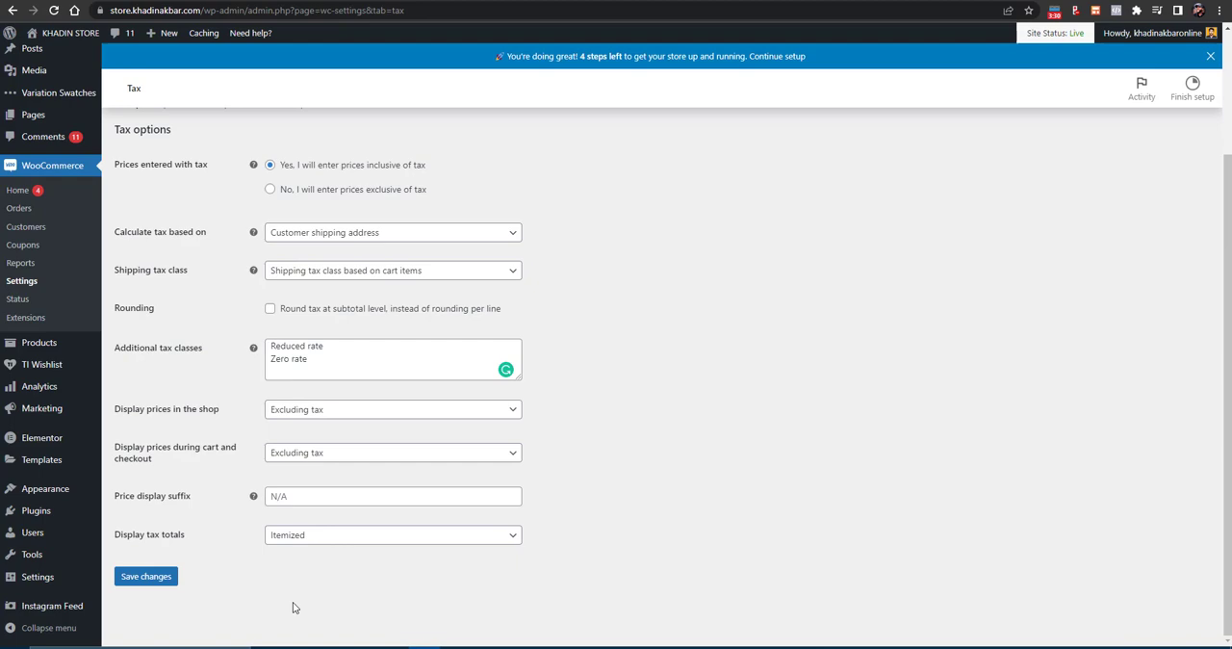
click(146, 579)
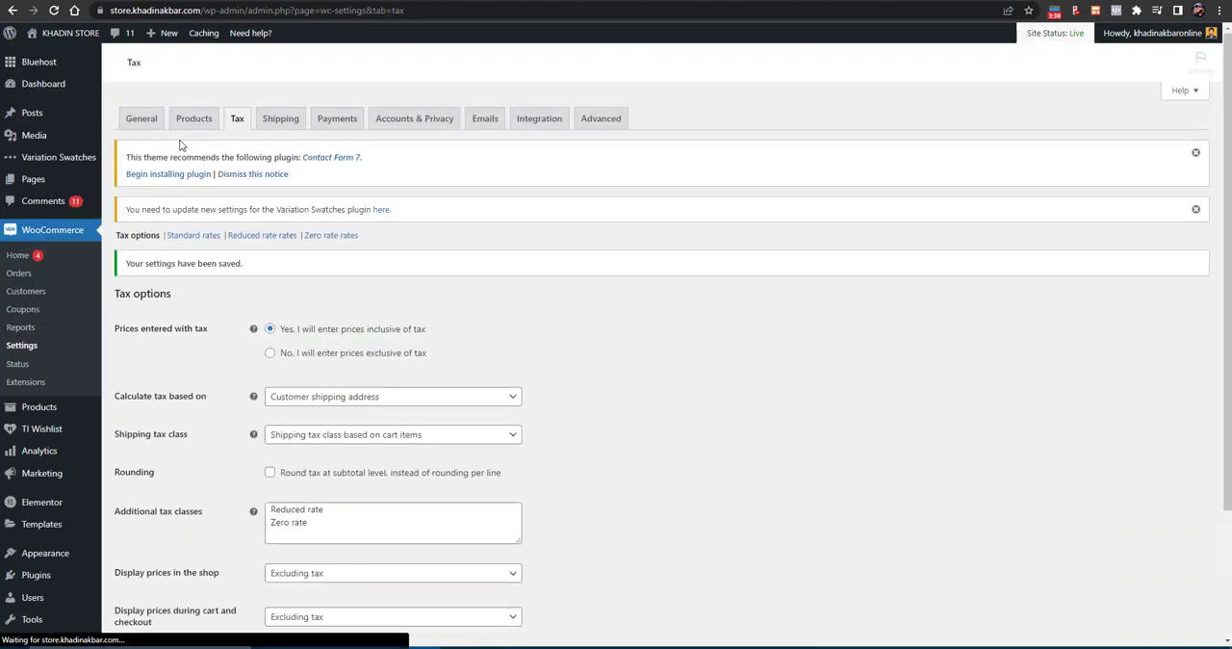
- Add a standard tax rate for country code PK at 6%, named 6 VAT, not applied to shipping, and save it
click(192, 236)
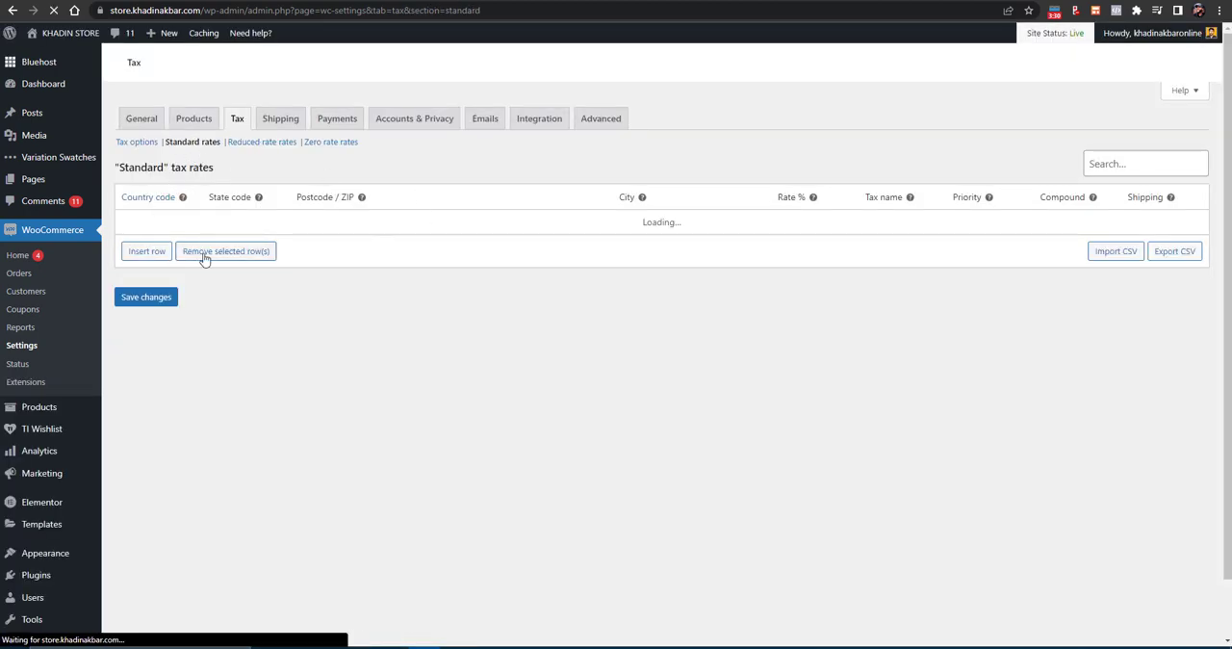
click(147, 252)
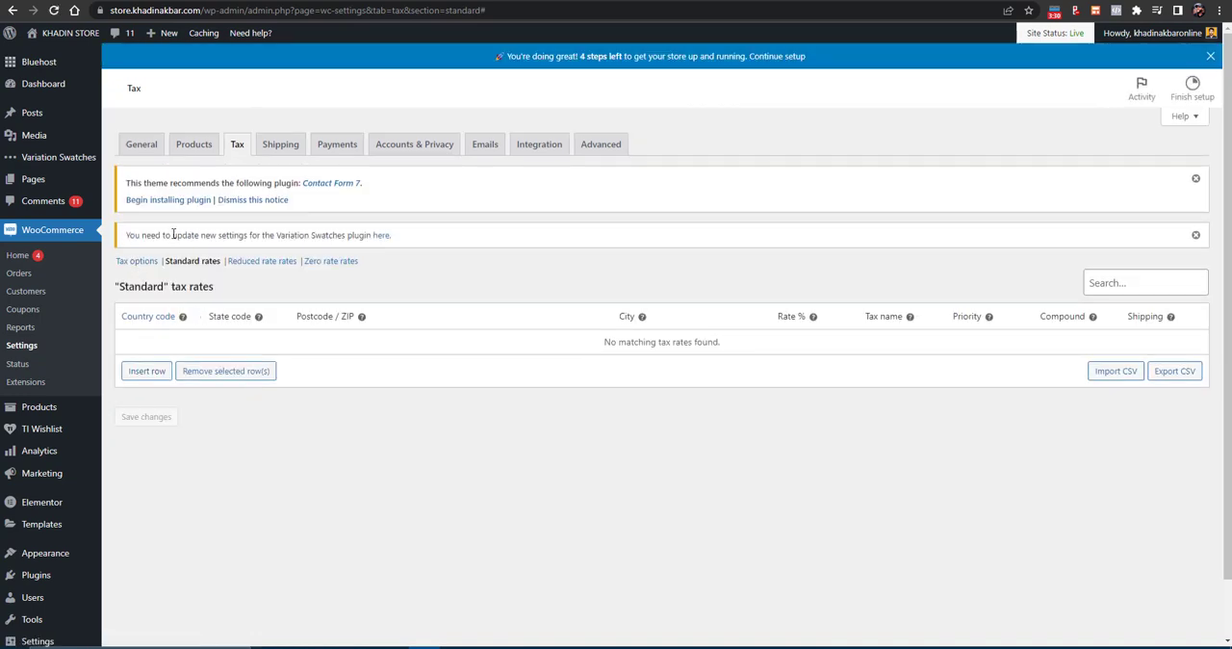
click(146, 371)
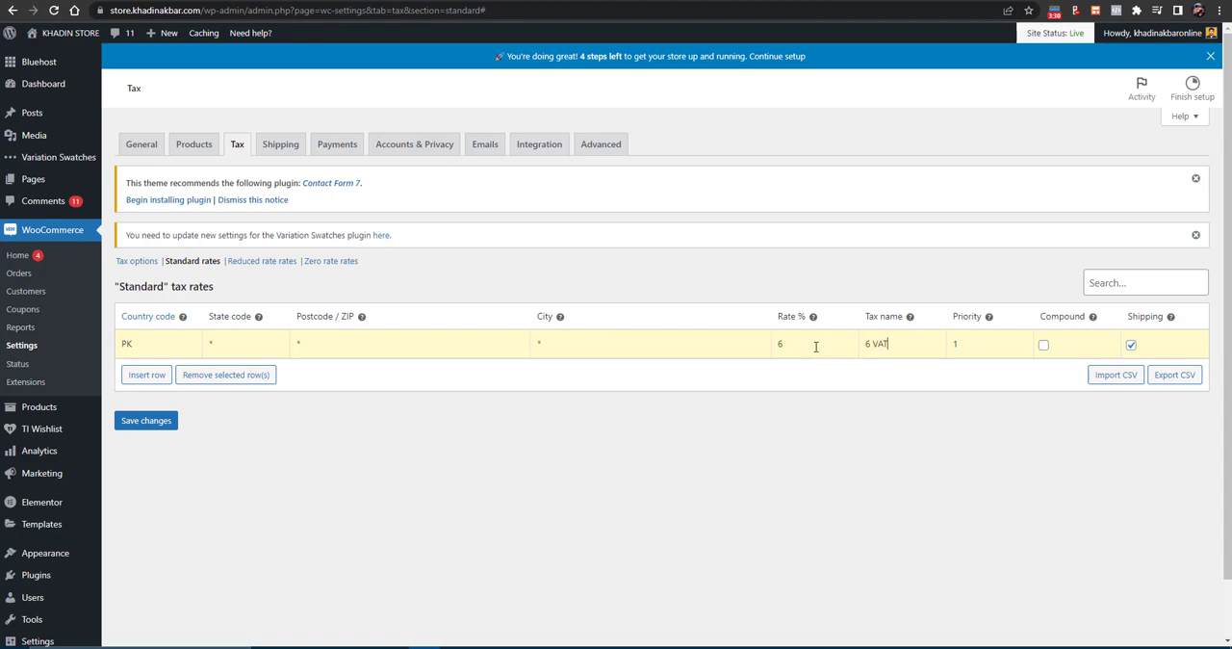
key(Tab)
key(Tab)
click(125, 424)
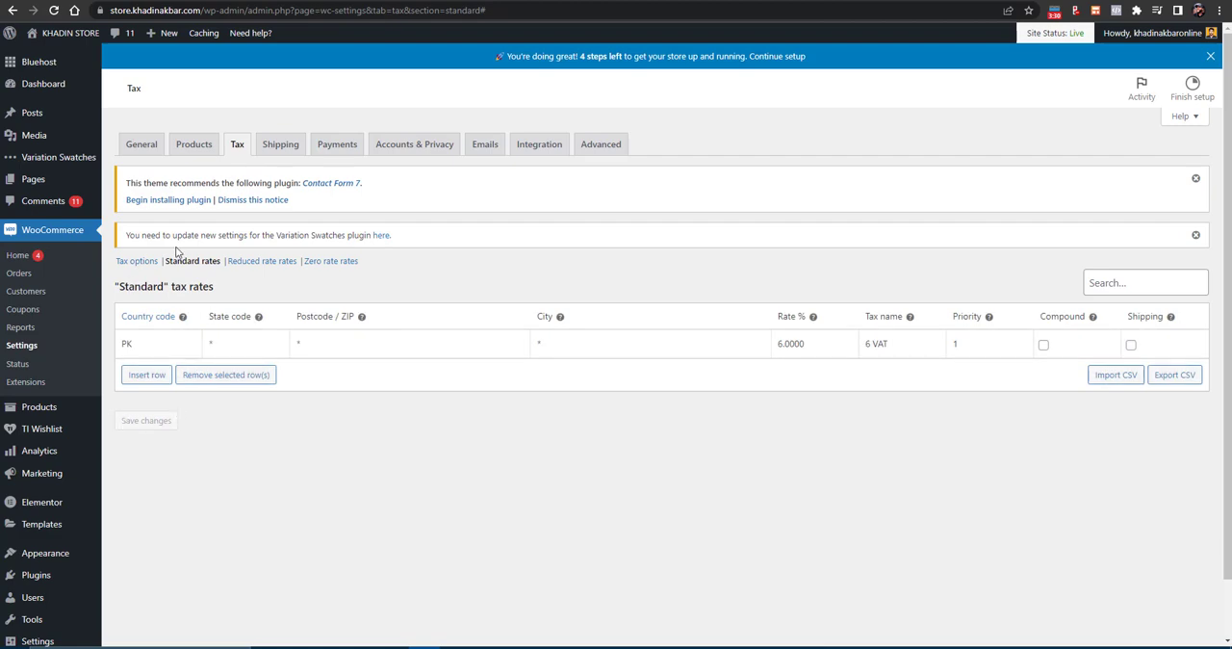
- Create a new WooCommerce shipping zone named Pakistan and assign the Pakistan region to it
click(290, 146)
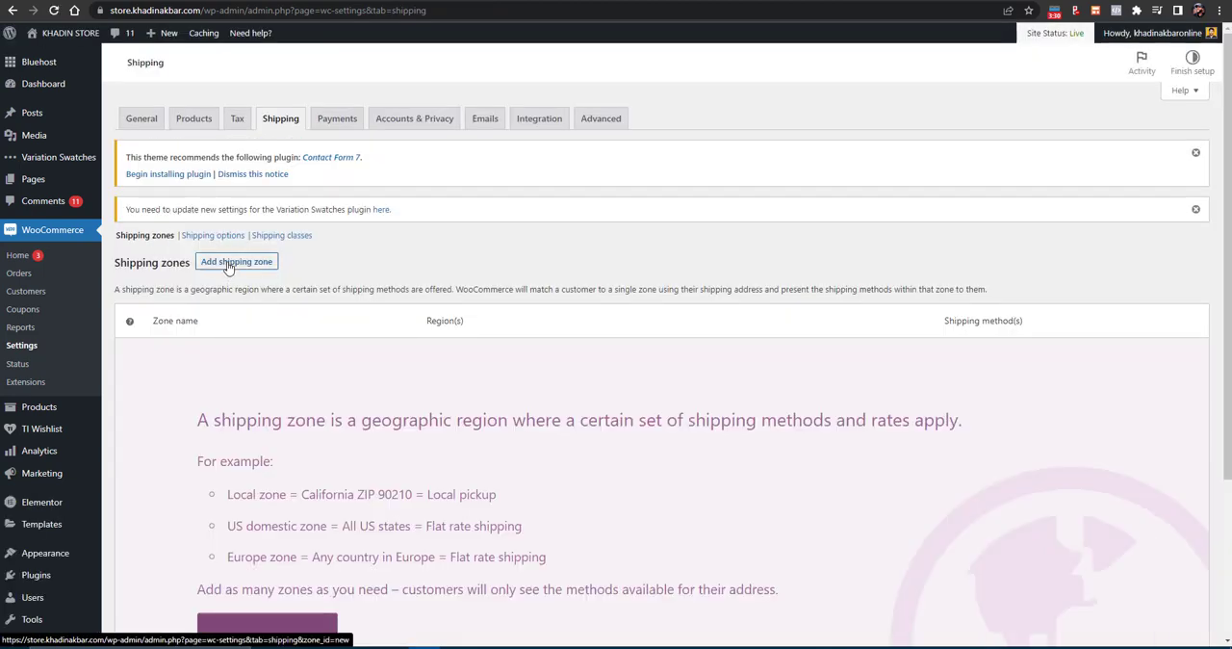
click(228, 267)
scroll(231, 371, down, 2)
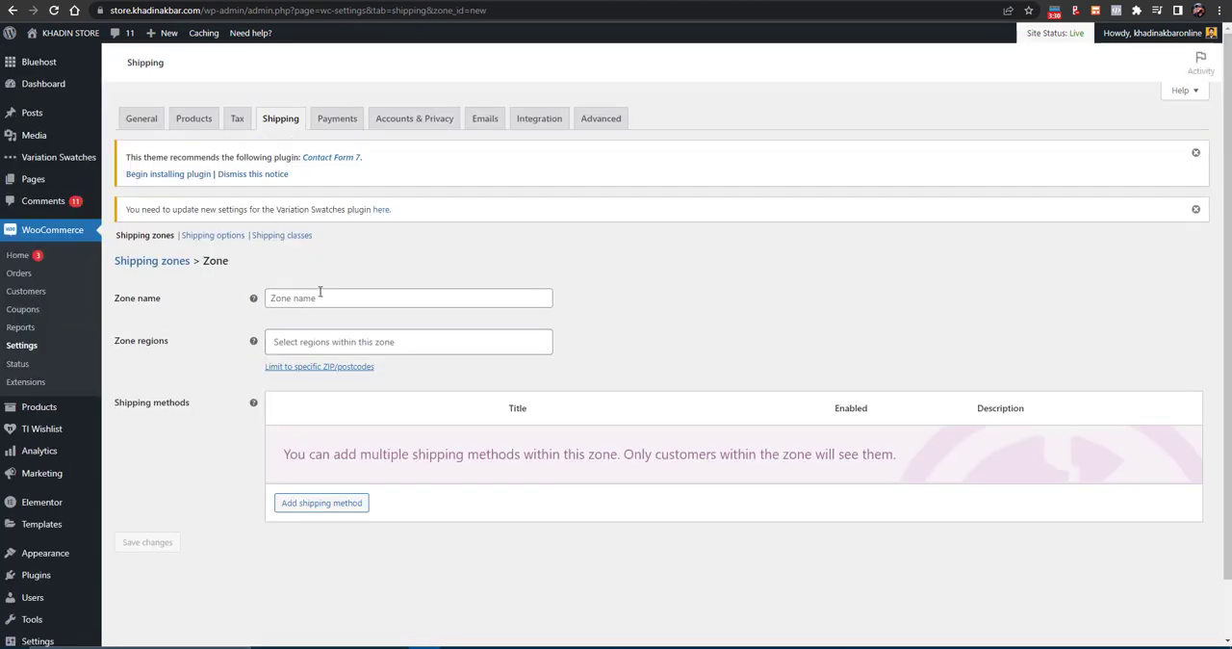
click(346, 294)
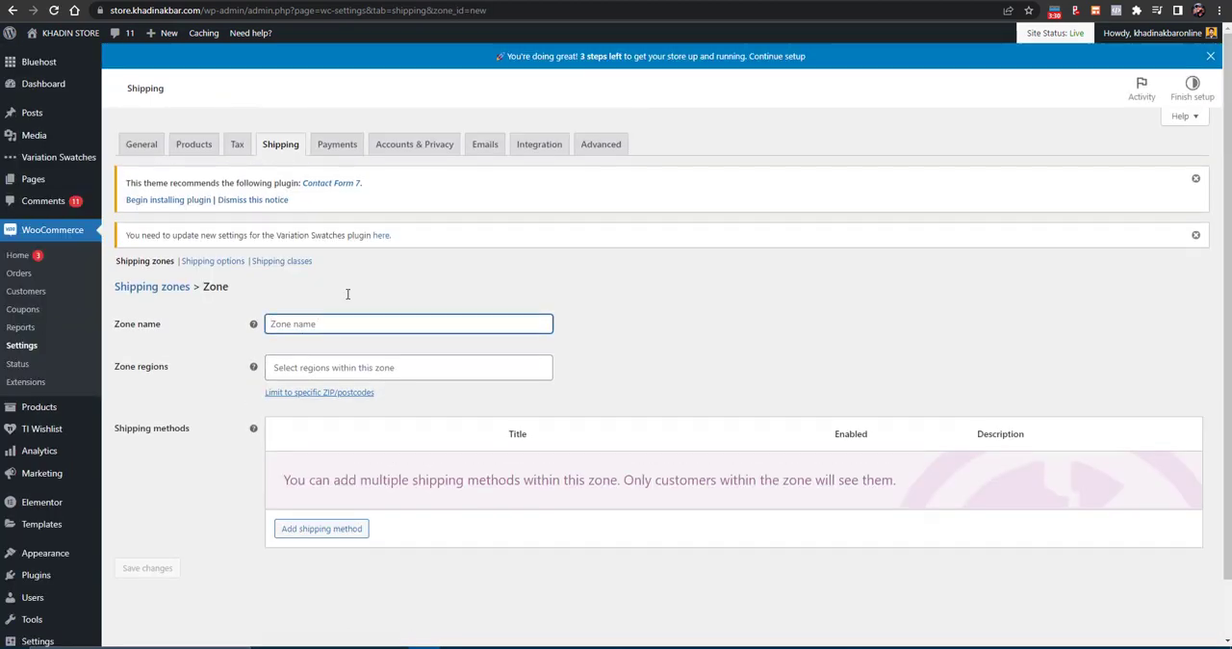
text(p)
key(BackSpace)
text(P)
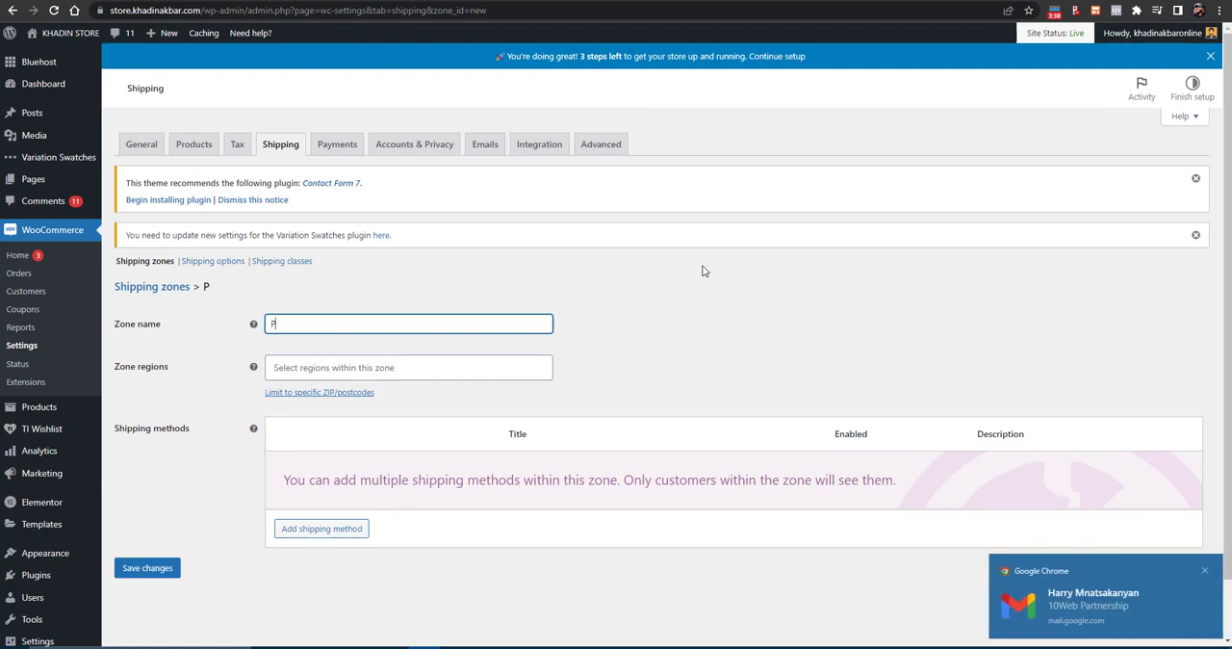
click(1204, 570)
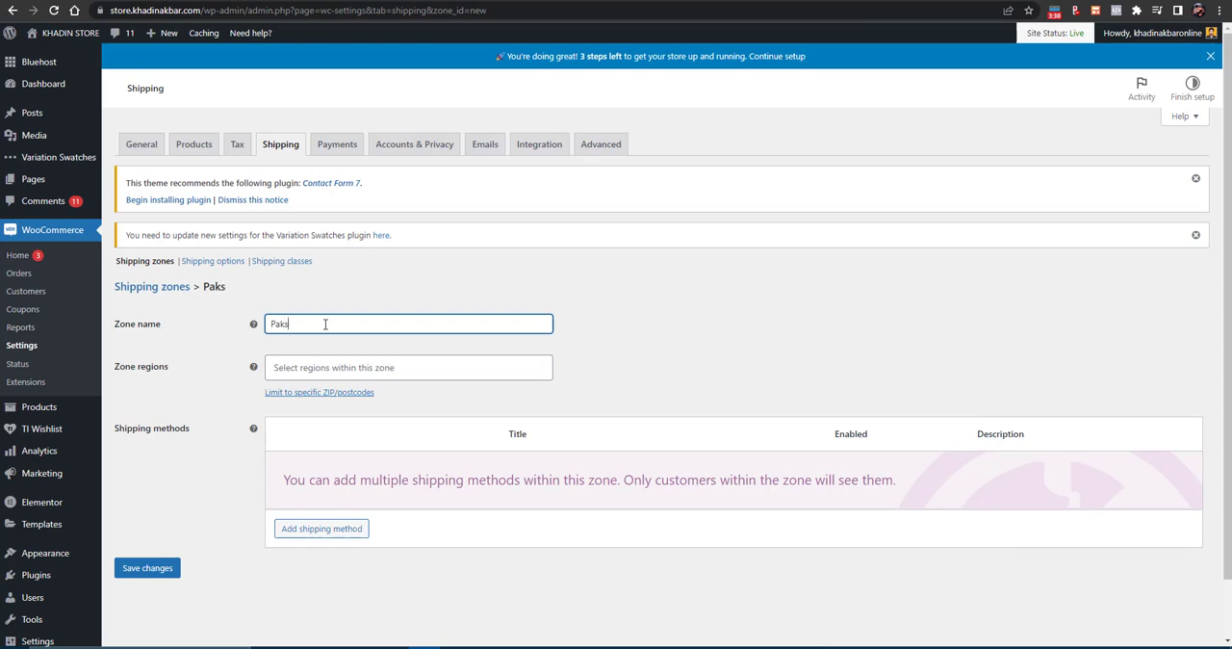
text(akistan)
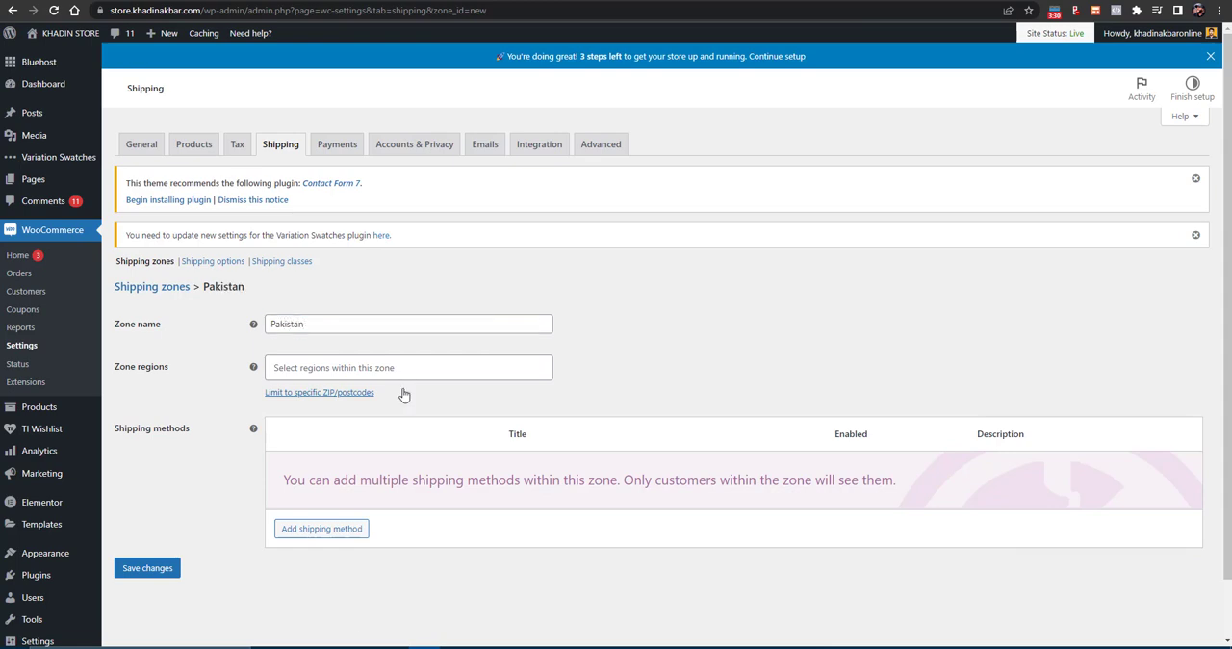
click(403, 364)
text(Pakist)
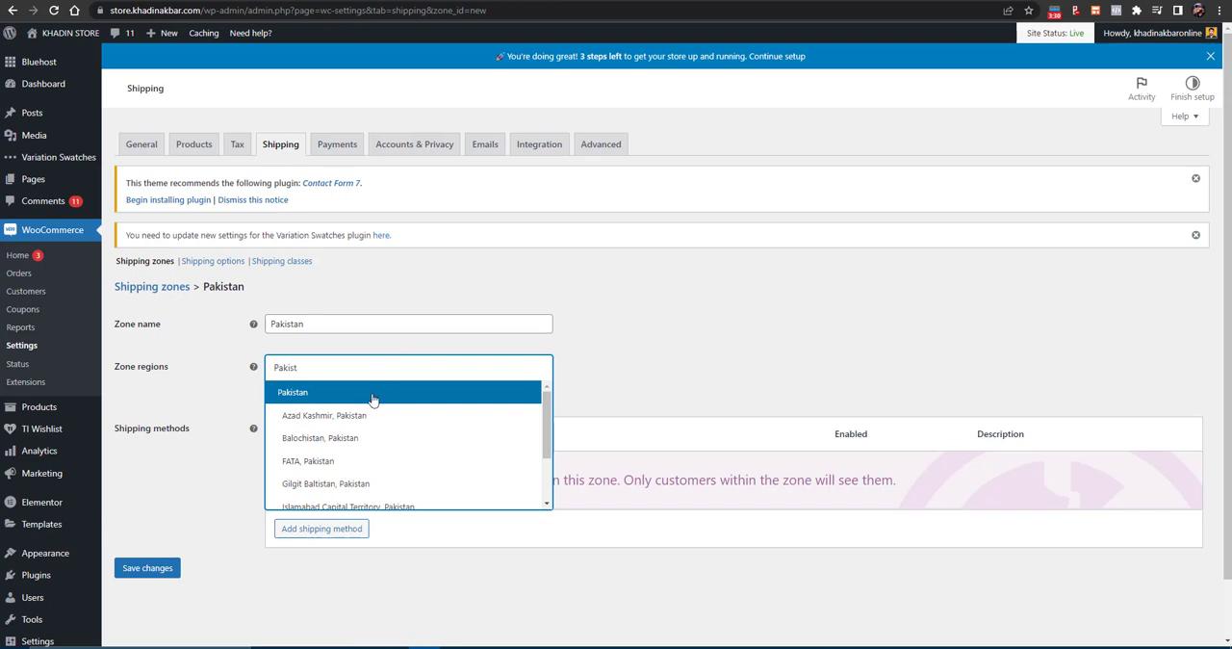
click(370, 393)
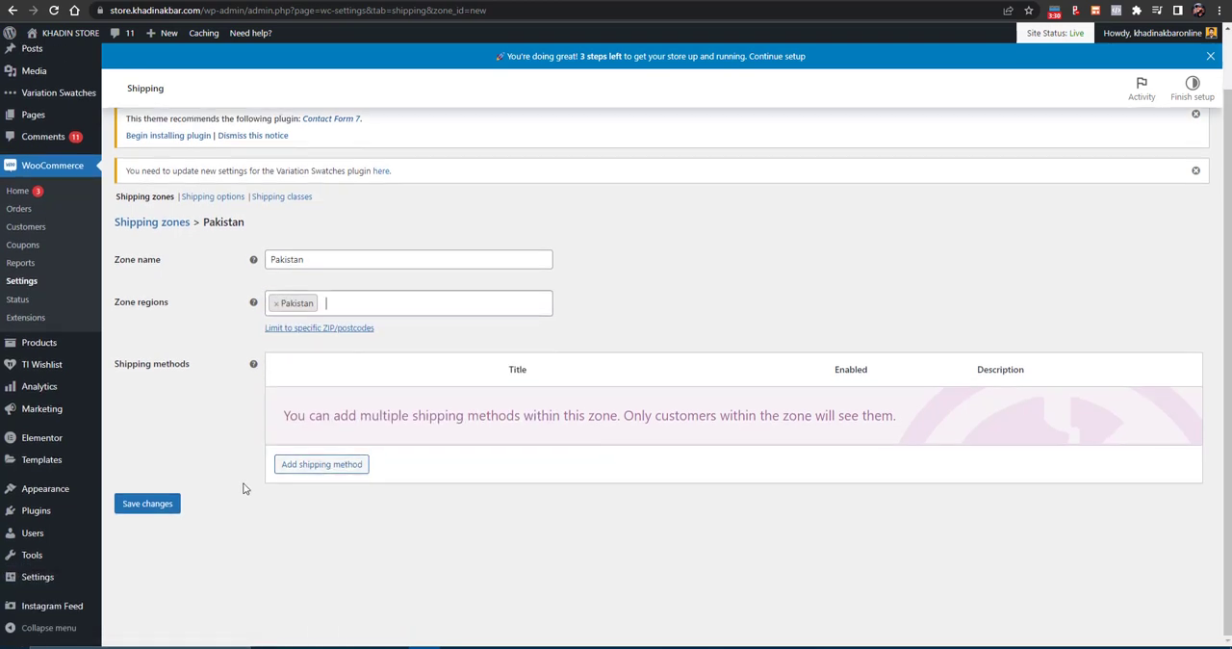
- Add a flat rate shipping method to the Pakistan zone
click(329, 470)
click(528, 339)
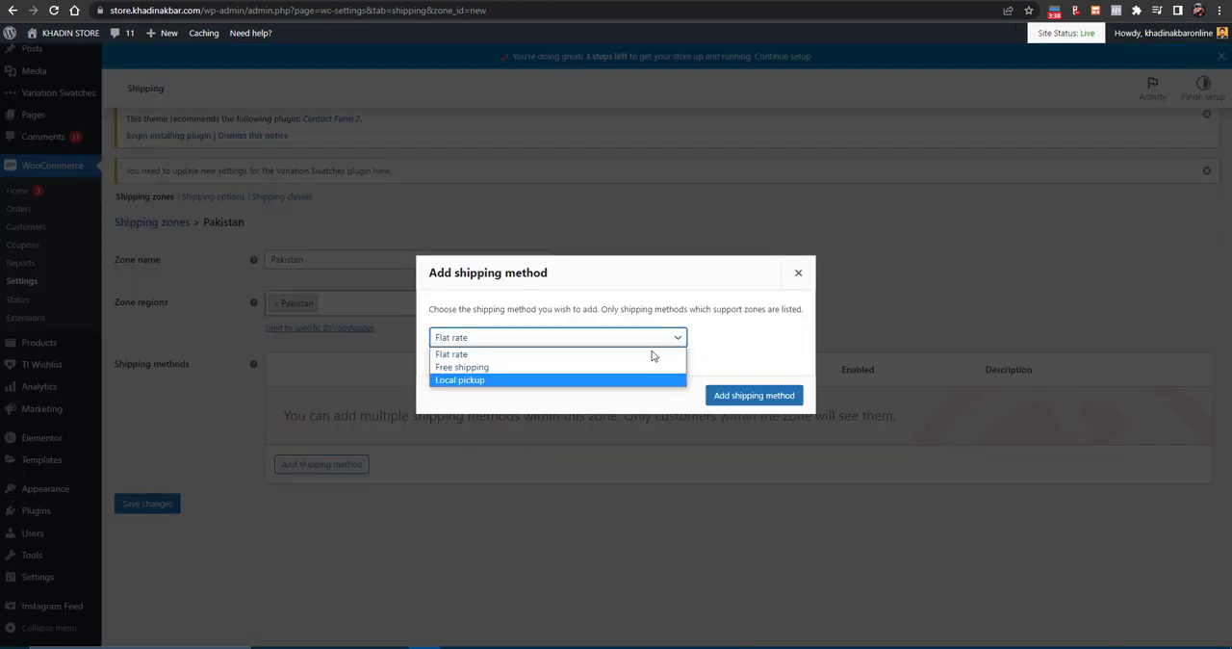
click(645, 356)
click(753, 396)
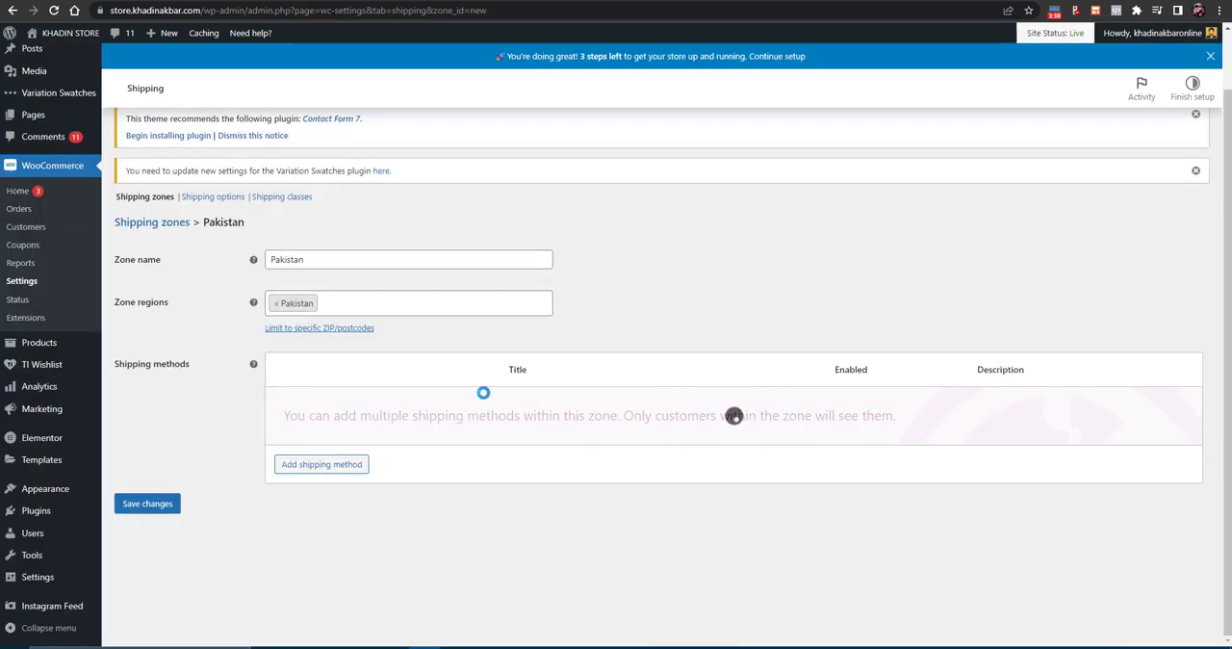
- Add a free shipping method to the Pakistan shipping zone
click(339, 466)
click(459, 338)
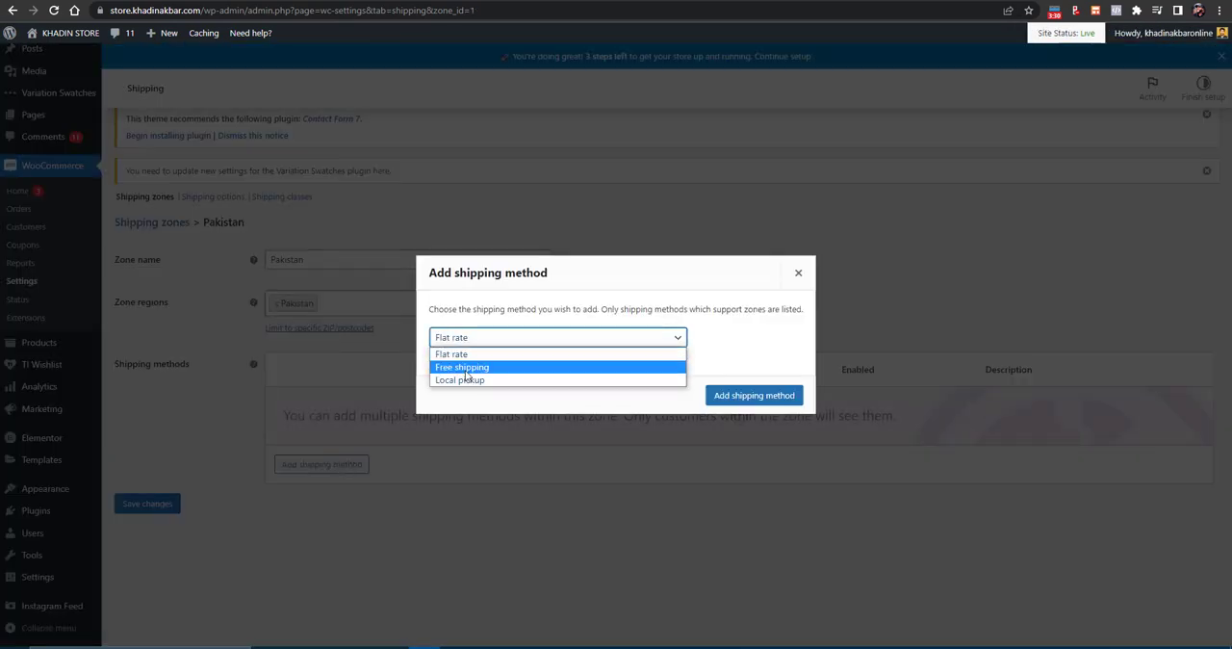
click(477, 361)
click(726, 398)
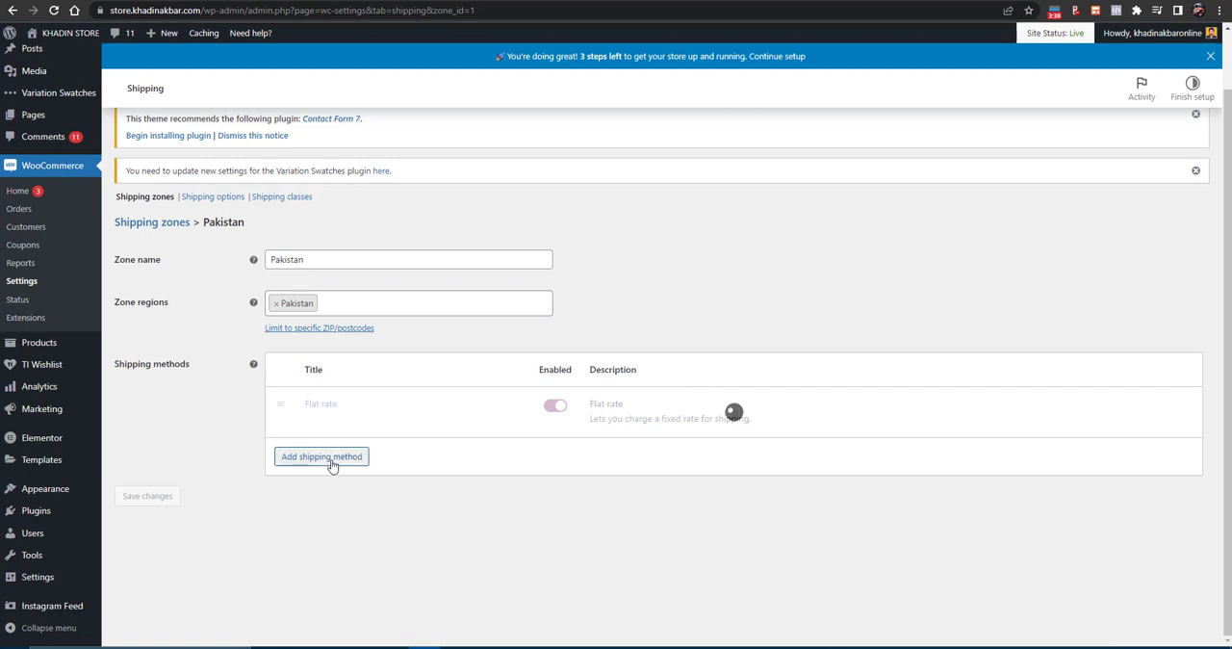
click(333, 509)
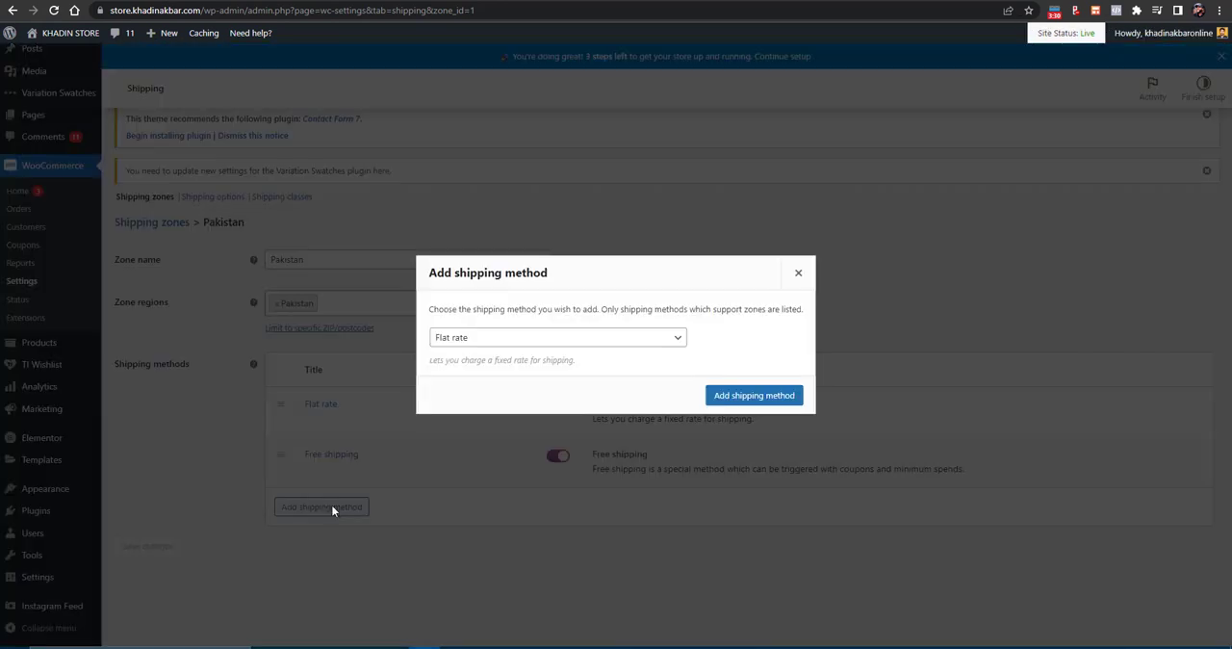
click(494, 337)
click(797, 276)
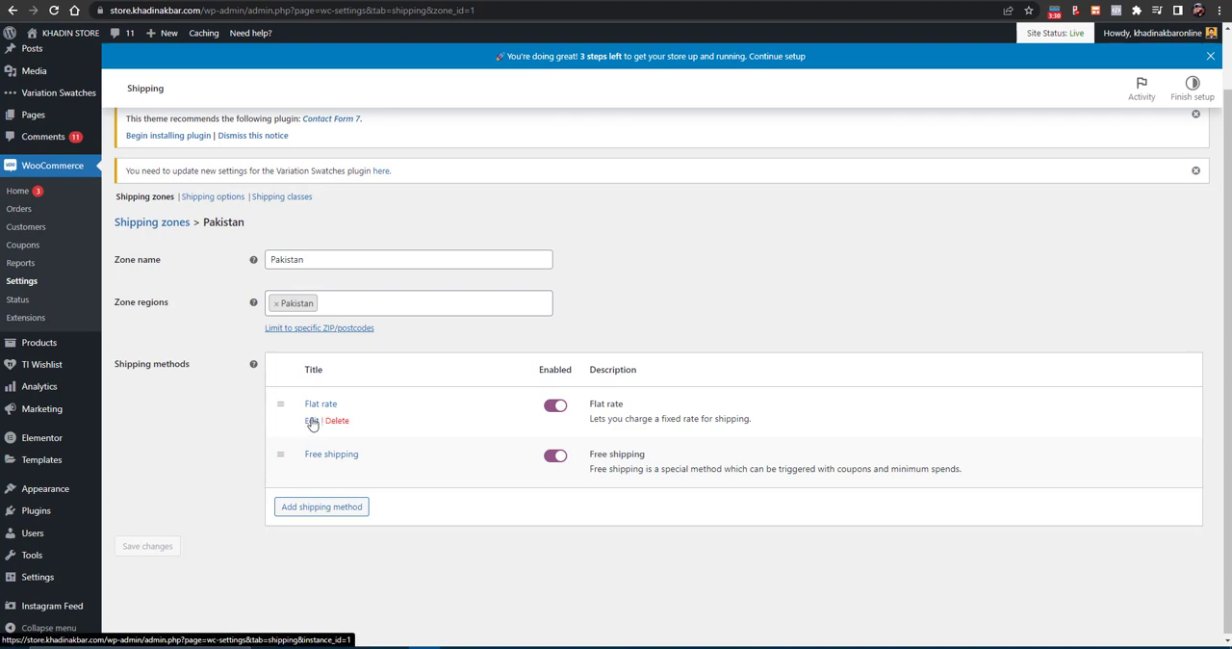
- Set the cost of the Pakistan zone's flat rate shipping method to 1 and save the changes
click(313, 421)
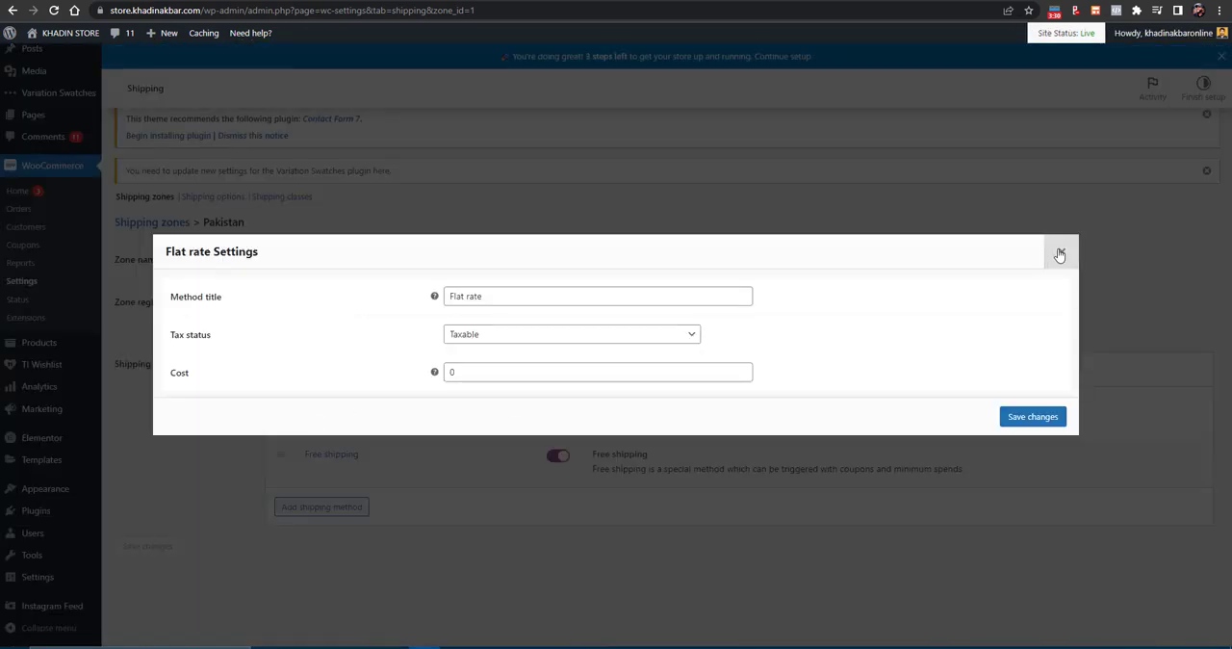
click(1060, 252)
click(315, 421)
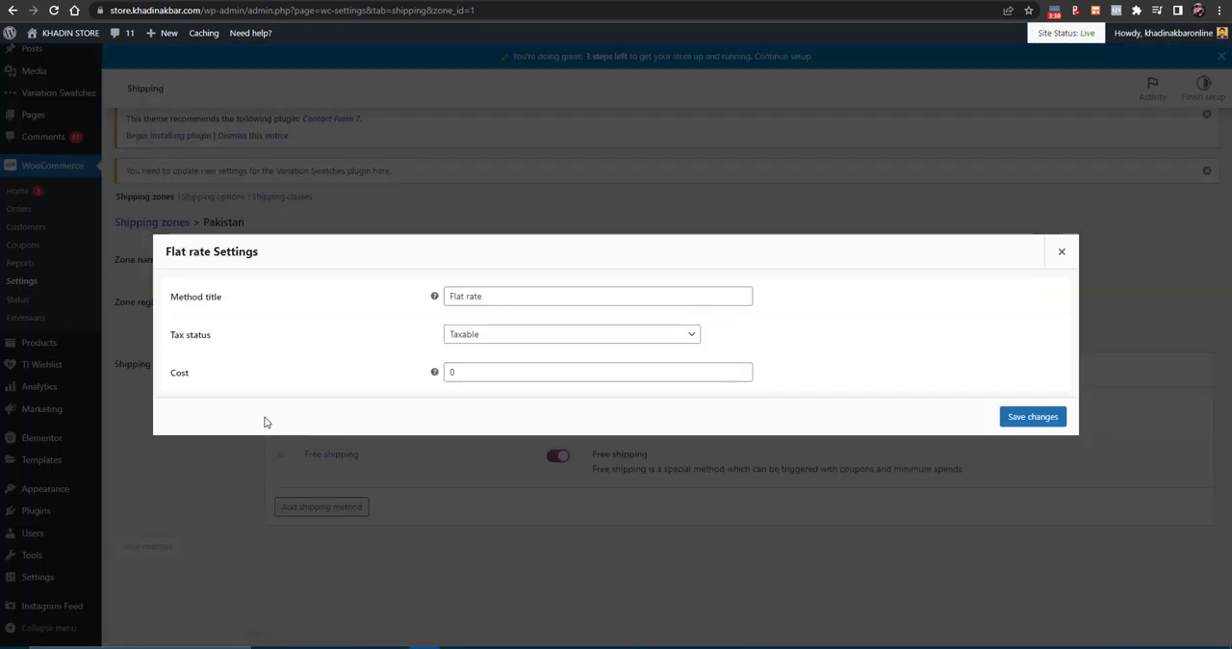
click(487, 376)
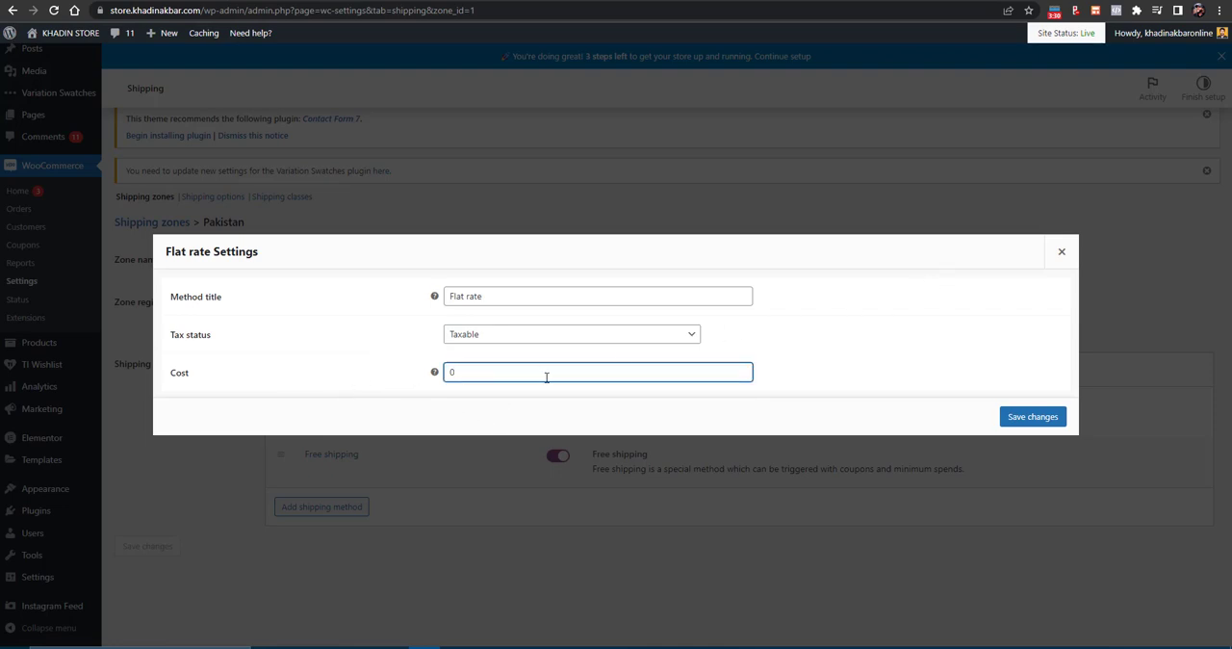
key(BackSpace)
text(1)
click(1031, 418)
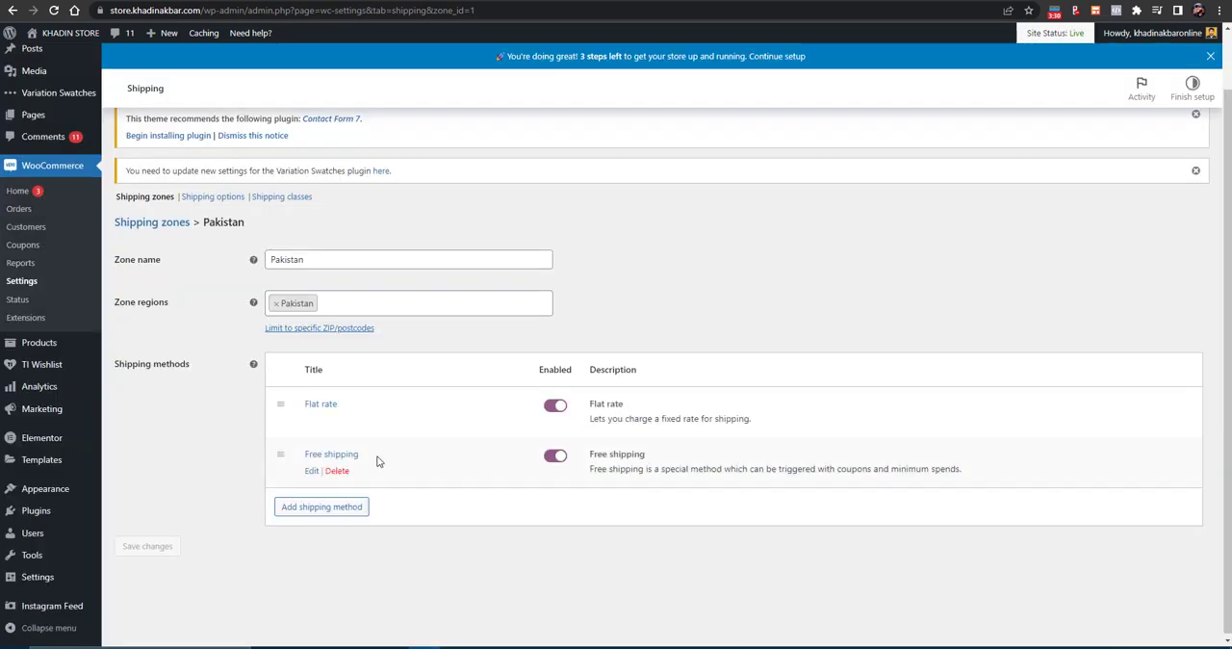
- Make the Pakistan zone's free shipping method require a minimum order amount of 40 and save the changes
click(312, 471)
click(476, 355)
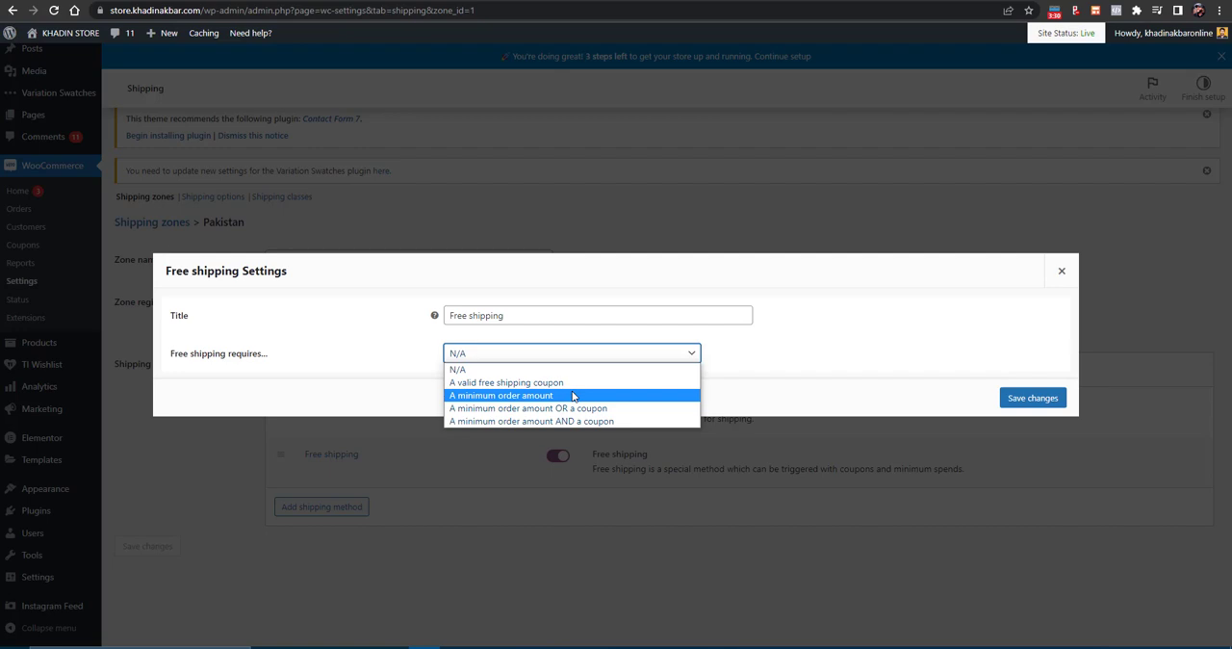
click(494, 396)
double_click(495, 358)
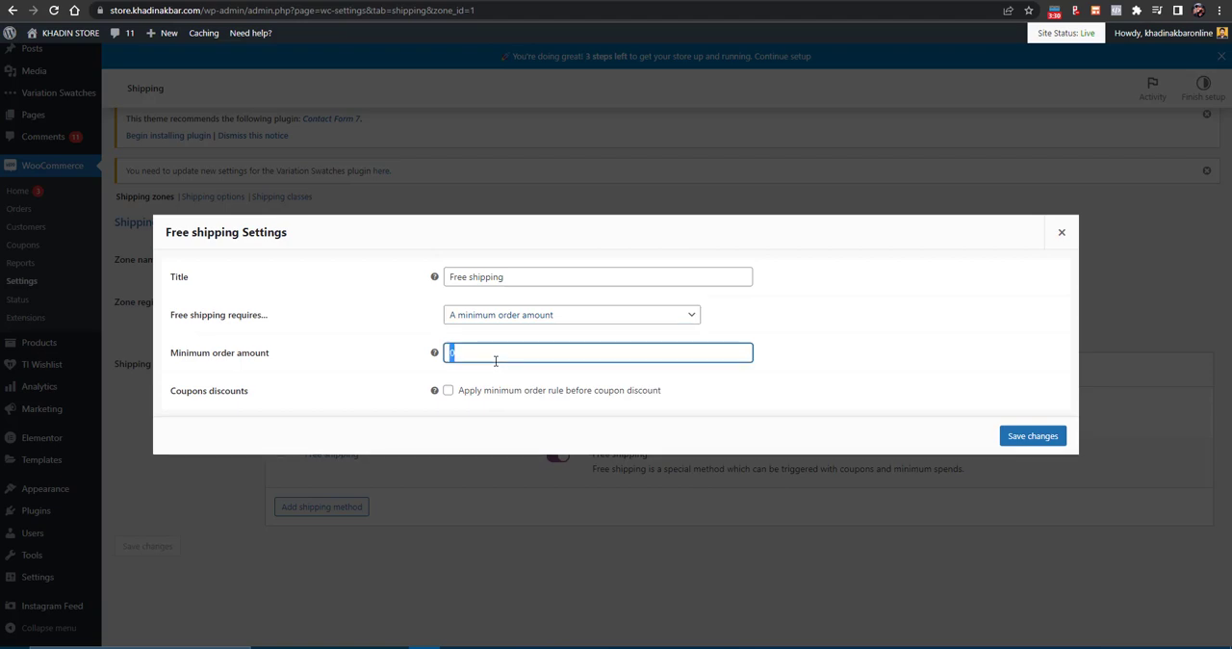
key(BackSpace)
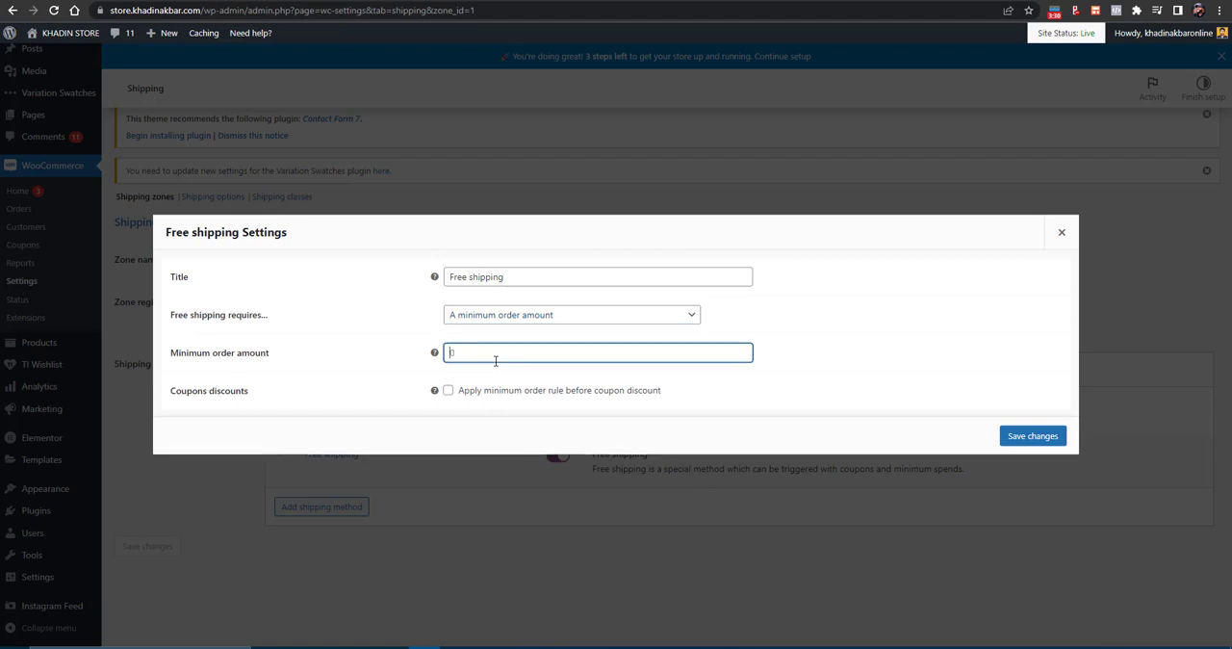
text(80)
key(BackSpace)
key(BackSpace)
text(40)
click(1031, 435)
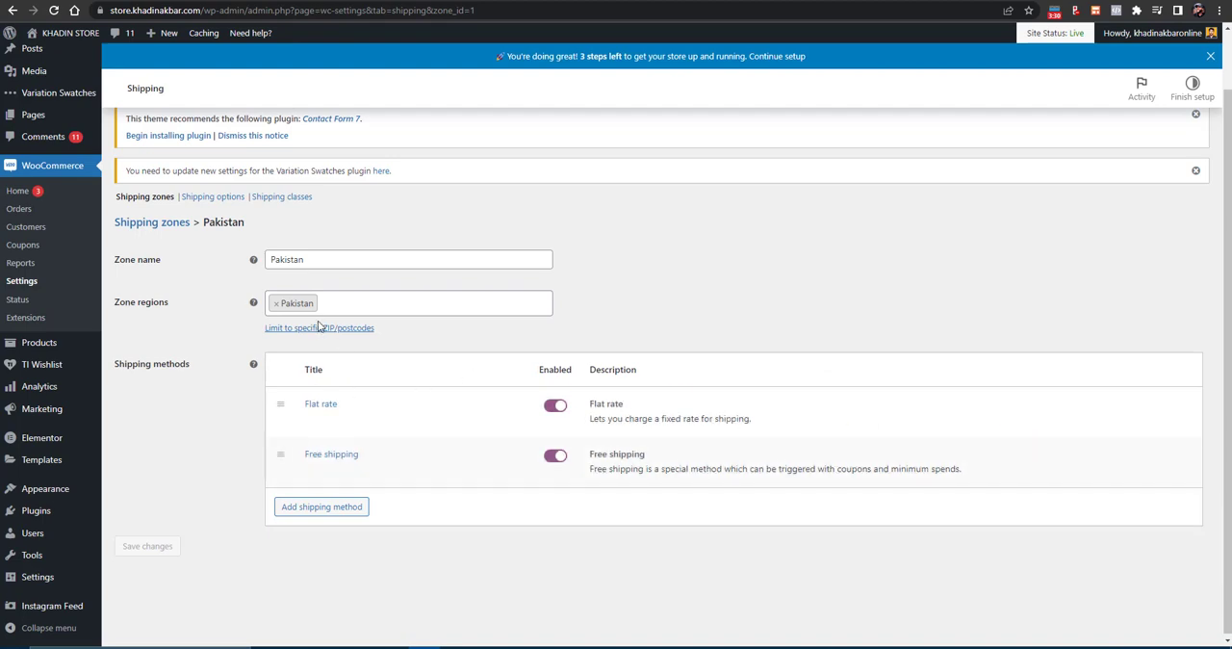
- Open the WooCommerce shipping classes settings
click(283, 198)
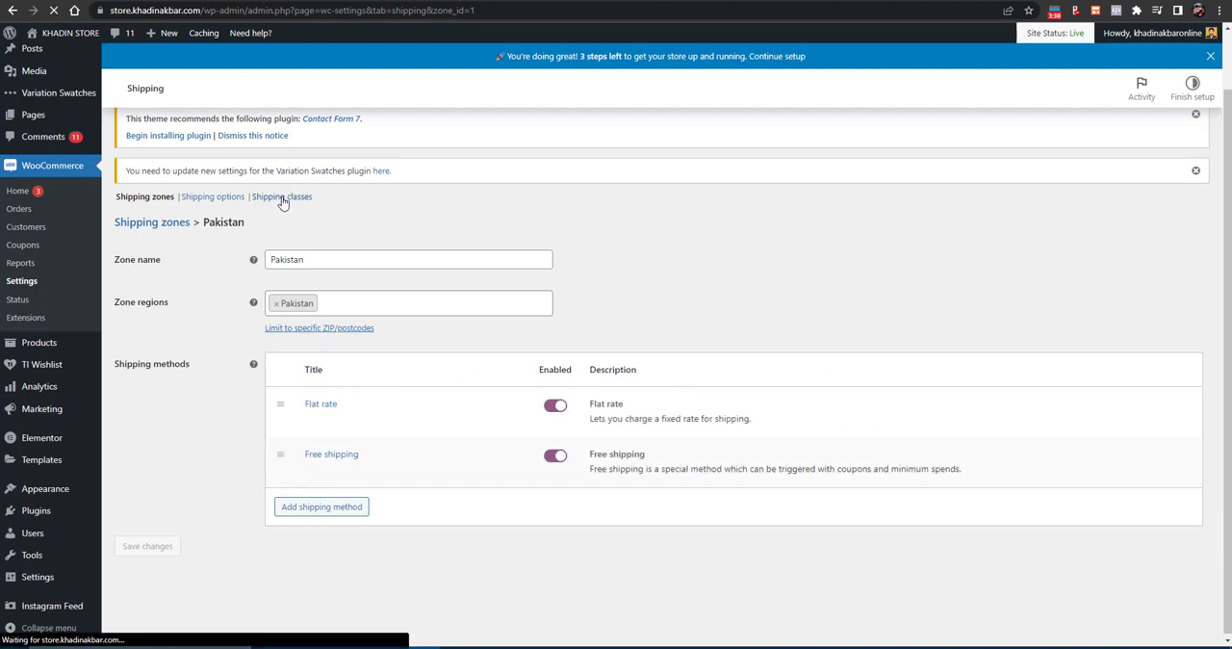
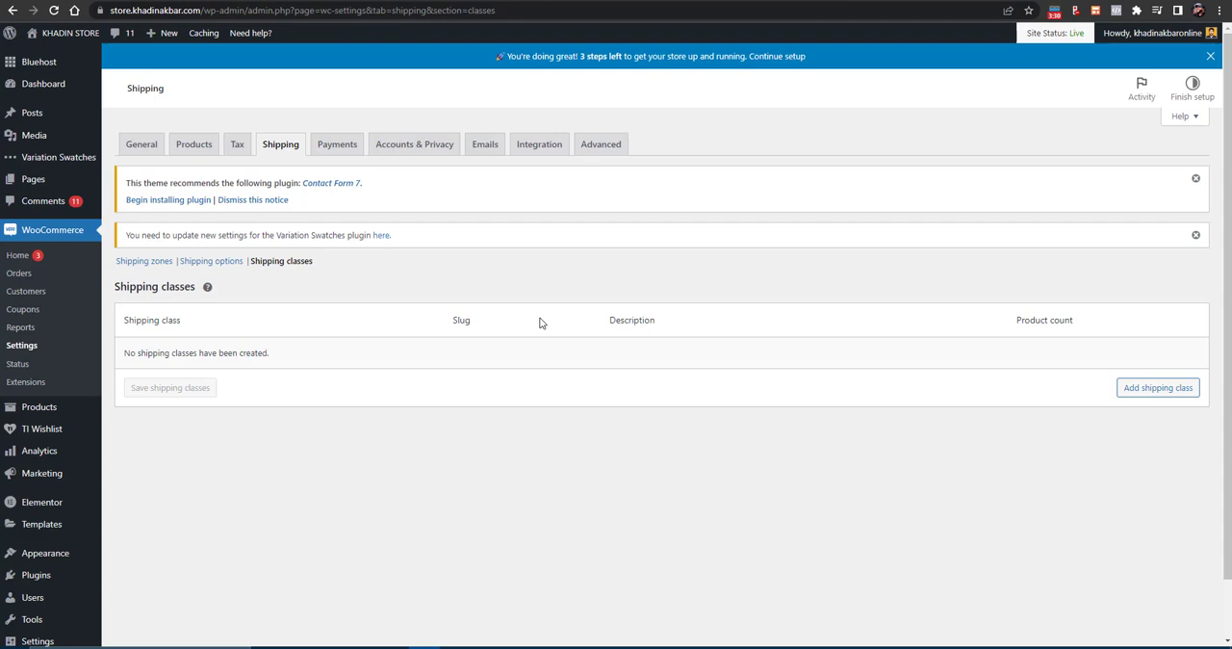
- Add a shipping class named Electronics
click(1145, 389)
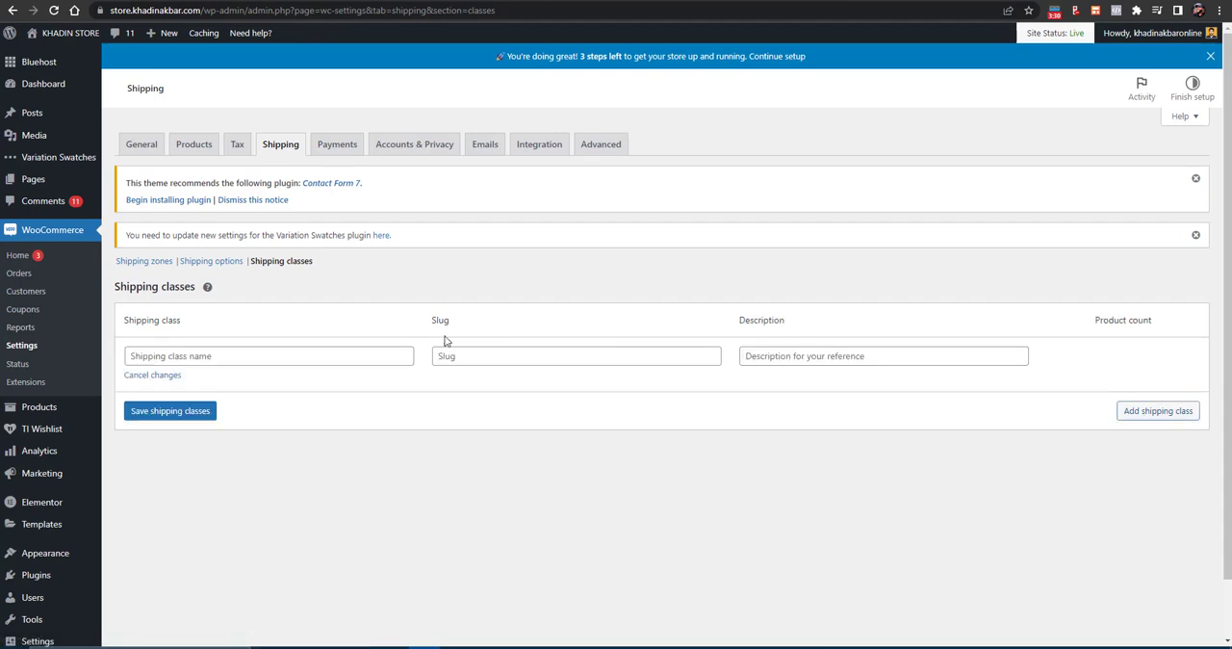
click(321, 358)
text(E)
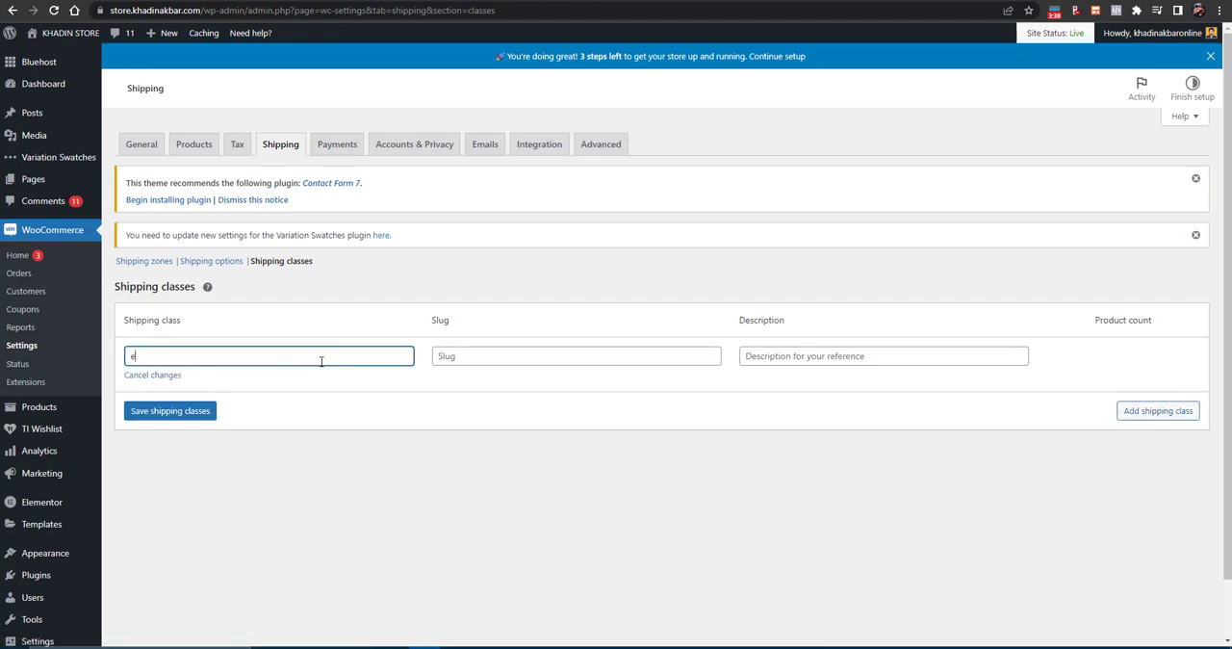
text(lectronic)
text(icsw)
- Add two more shipping class rows and name the first of them Furtniture
click(1169, 420)
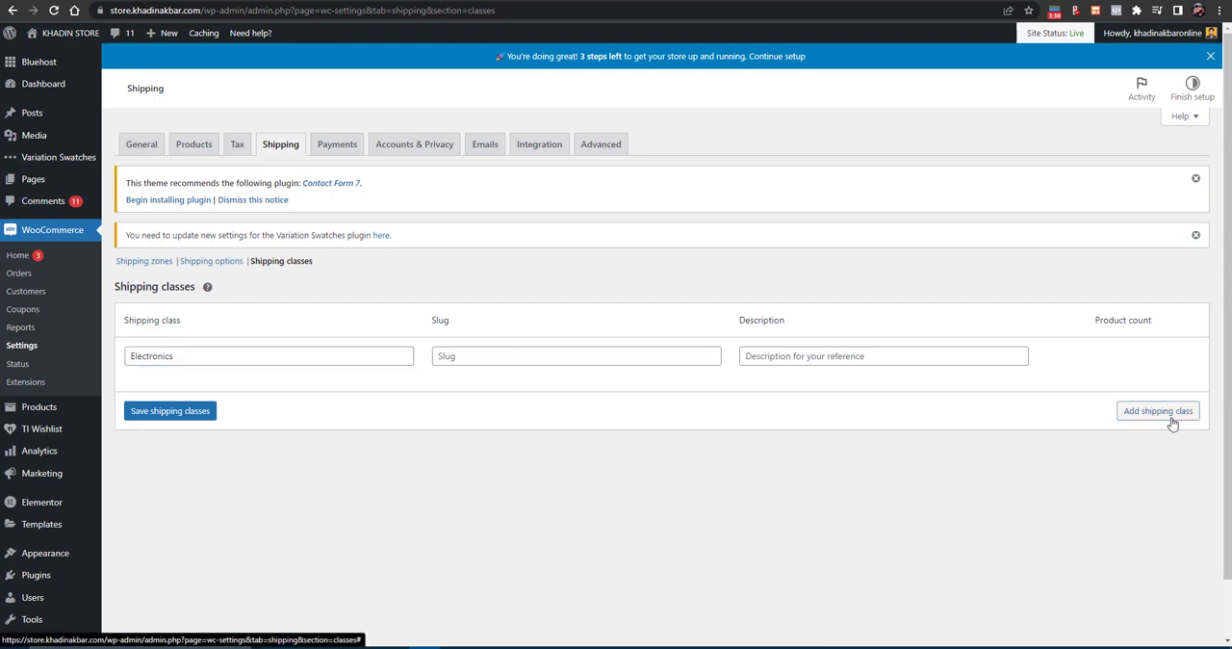
click(1166, 467)
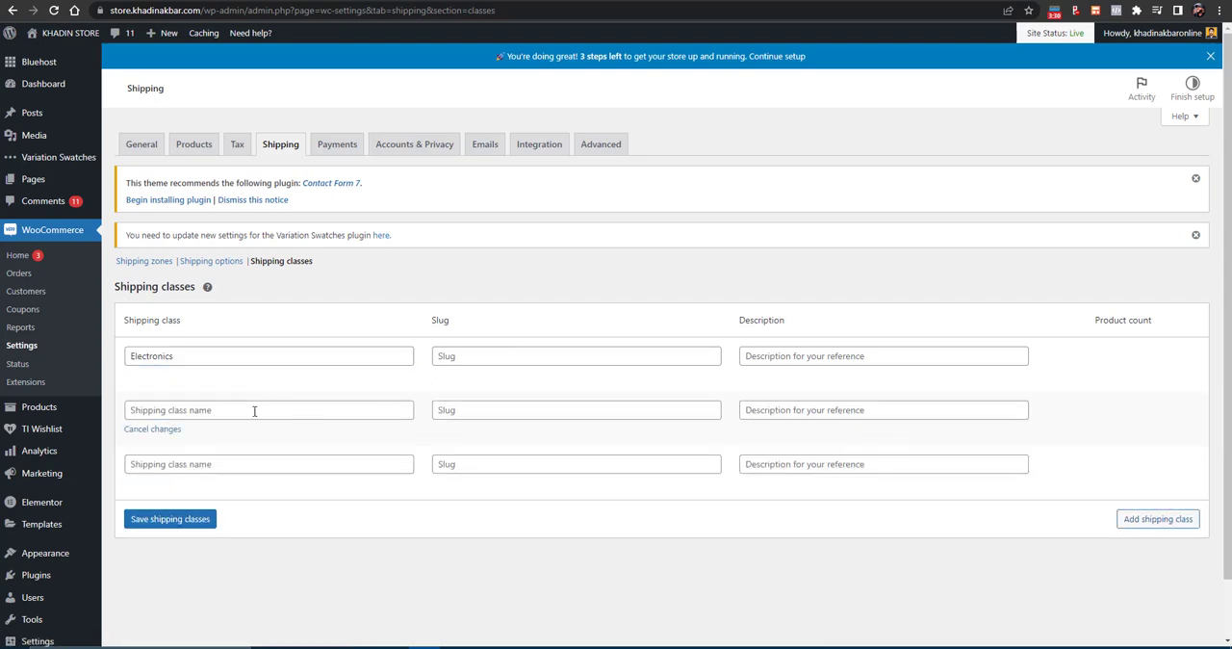
click(254, 410)
text(Furtniu)
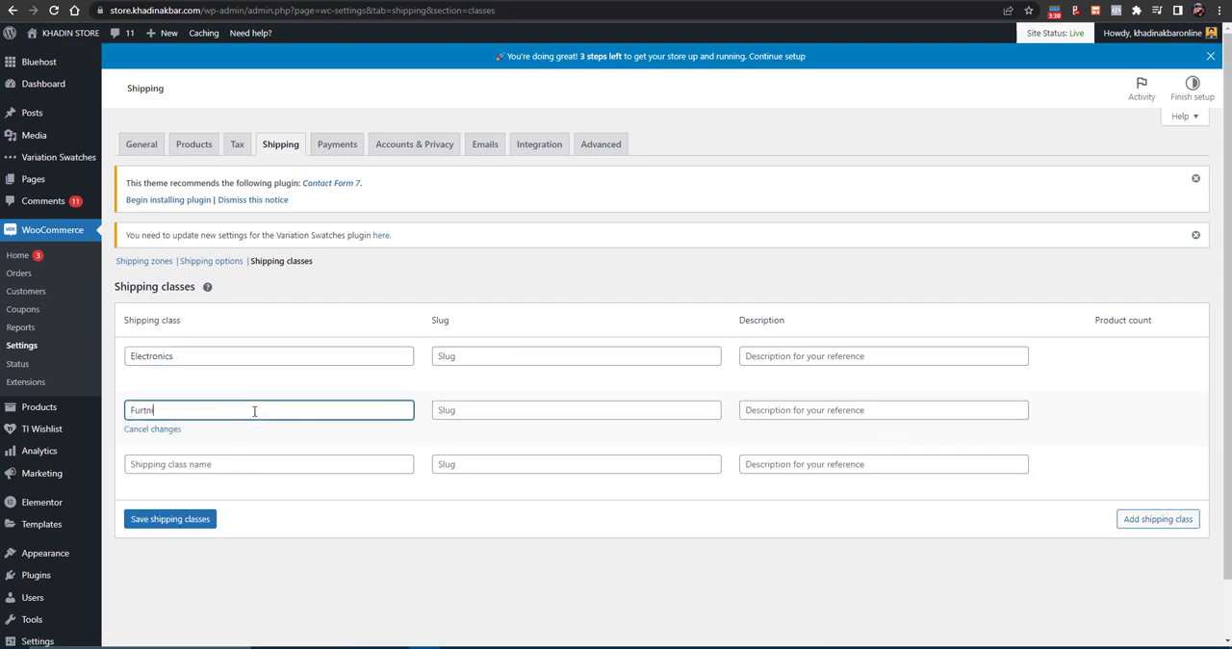
key(BackSpace)
text(ture)
key(Tab)
key(Tab)
key(Tab)
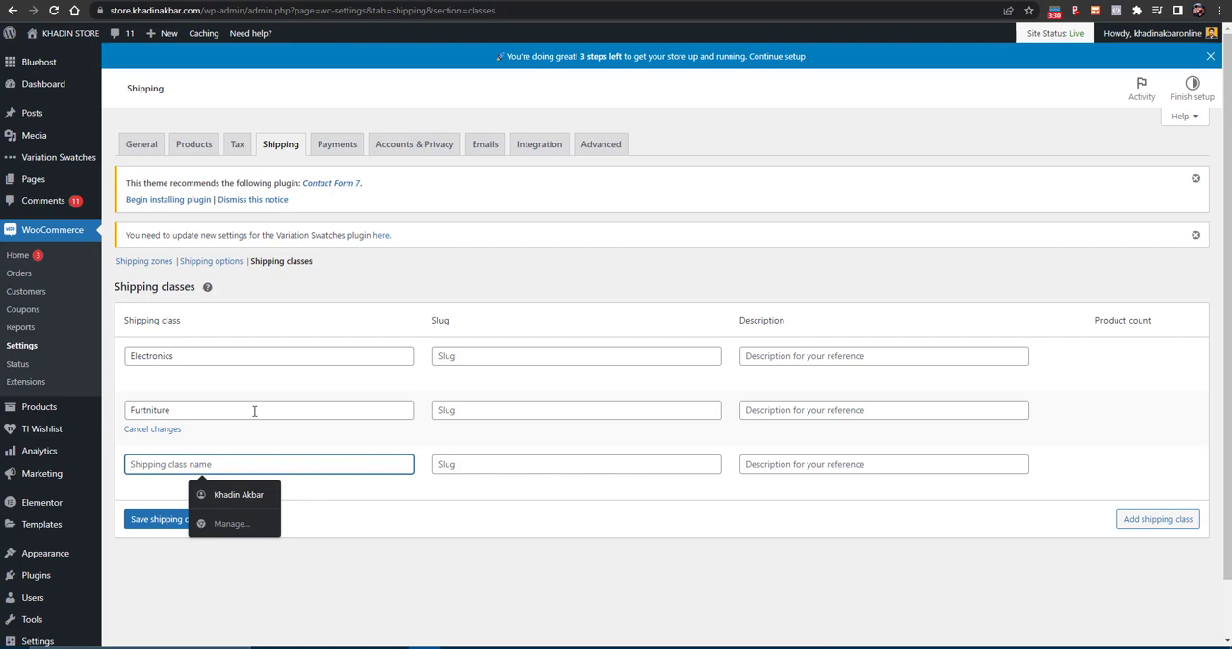
- Name the third shipping class Clothing and save the shipping classes
text(Accerie)
key(BackSpace)
key(BackSpace)
key(BackSpace)
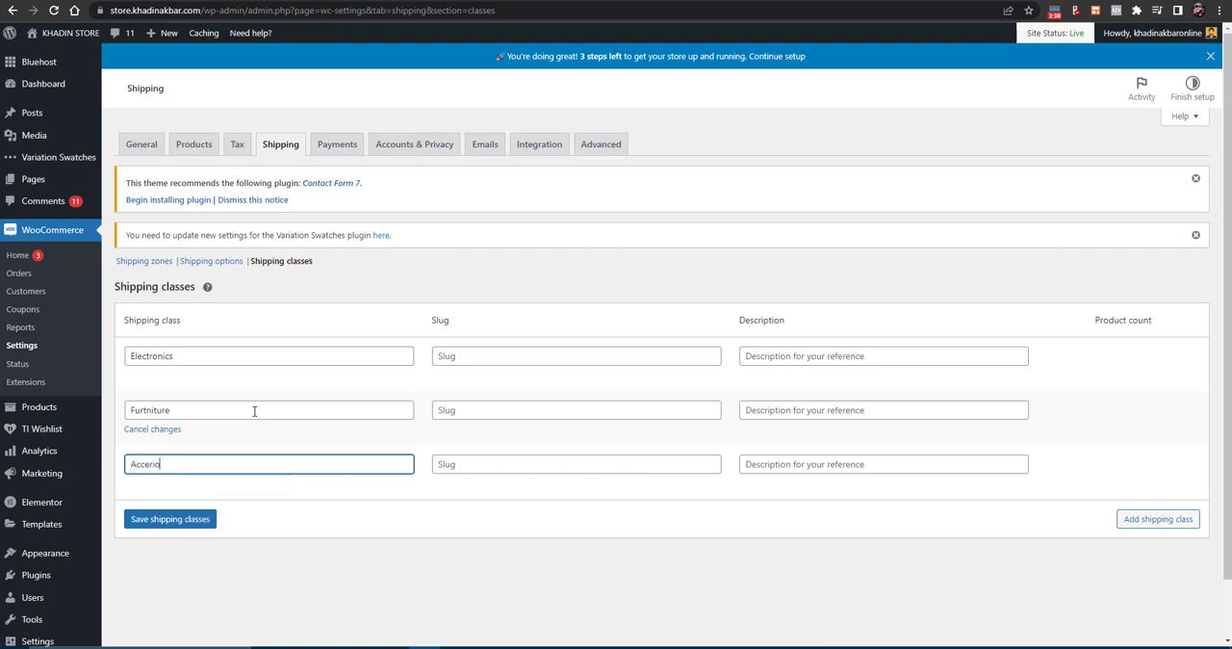
key(BackSpace)
text(Clothing)
click(170, 519)
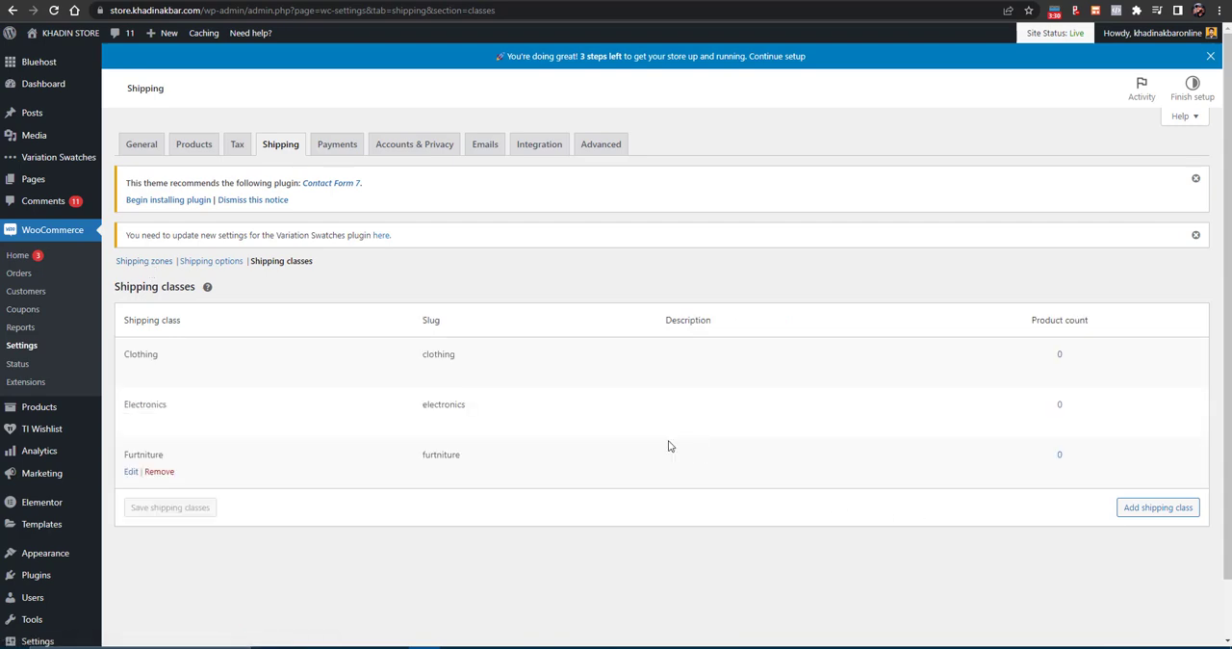
- Open the flat rate method's settings in the Pakistan shipping zone
click(132, 269)
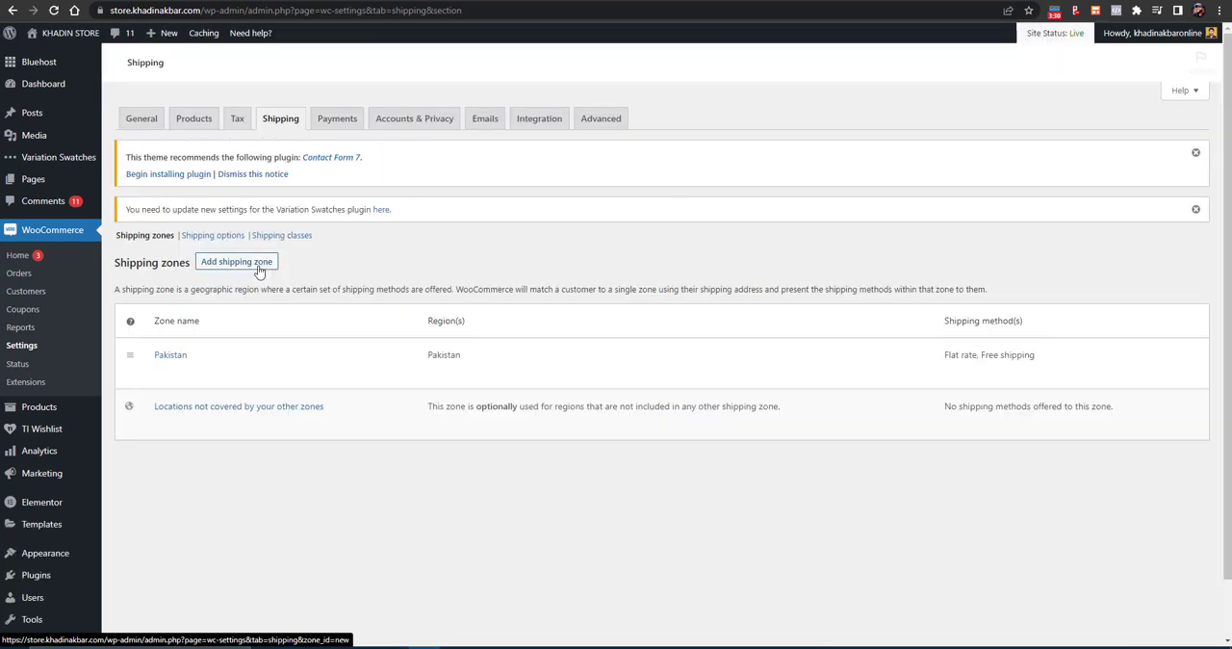
click(159, 372)
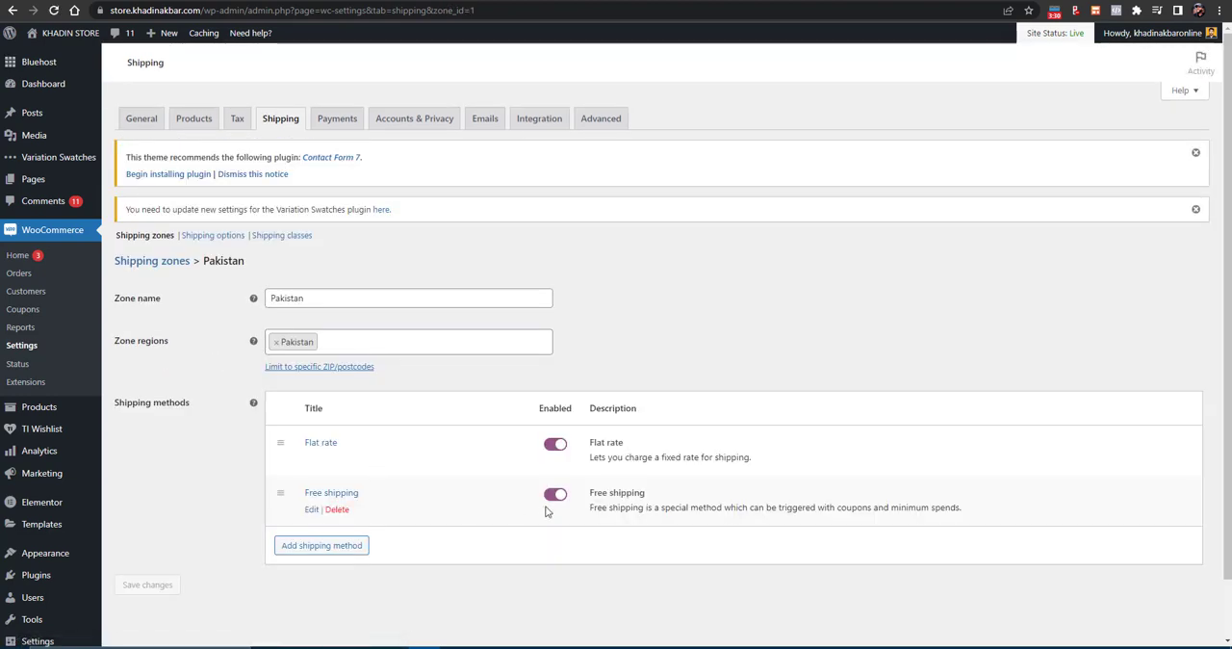
mouse_move(308, 462)
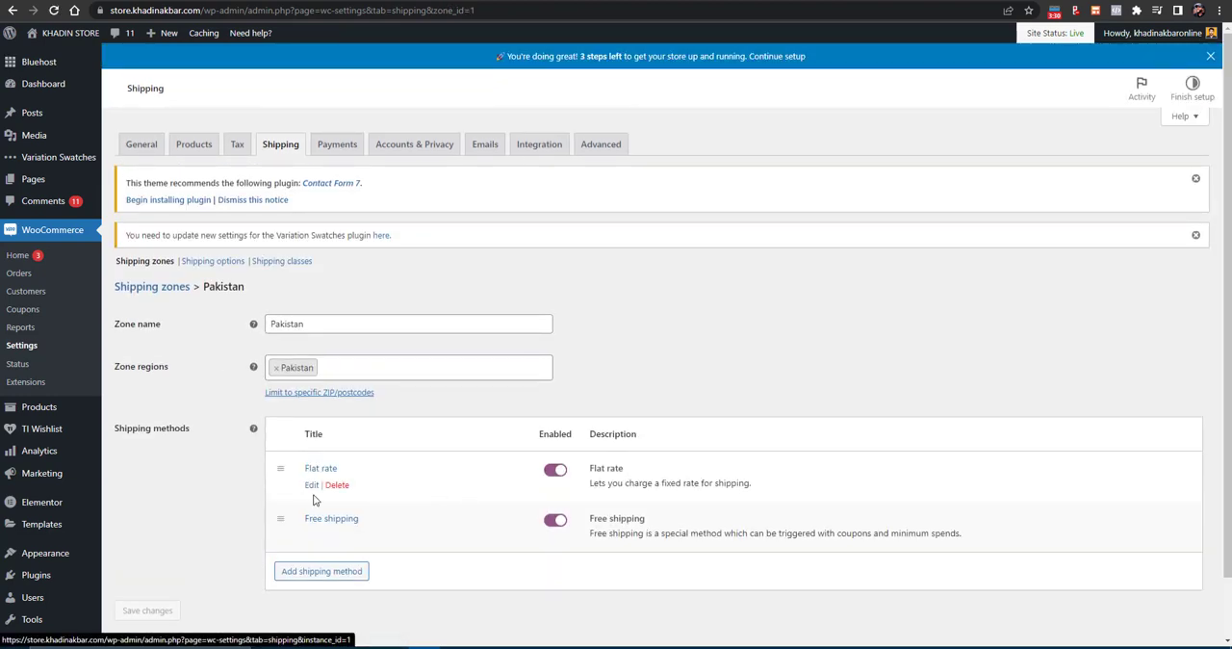
click(312, 485)
click(489, 346)
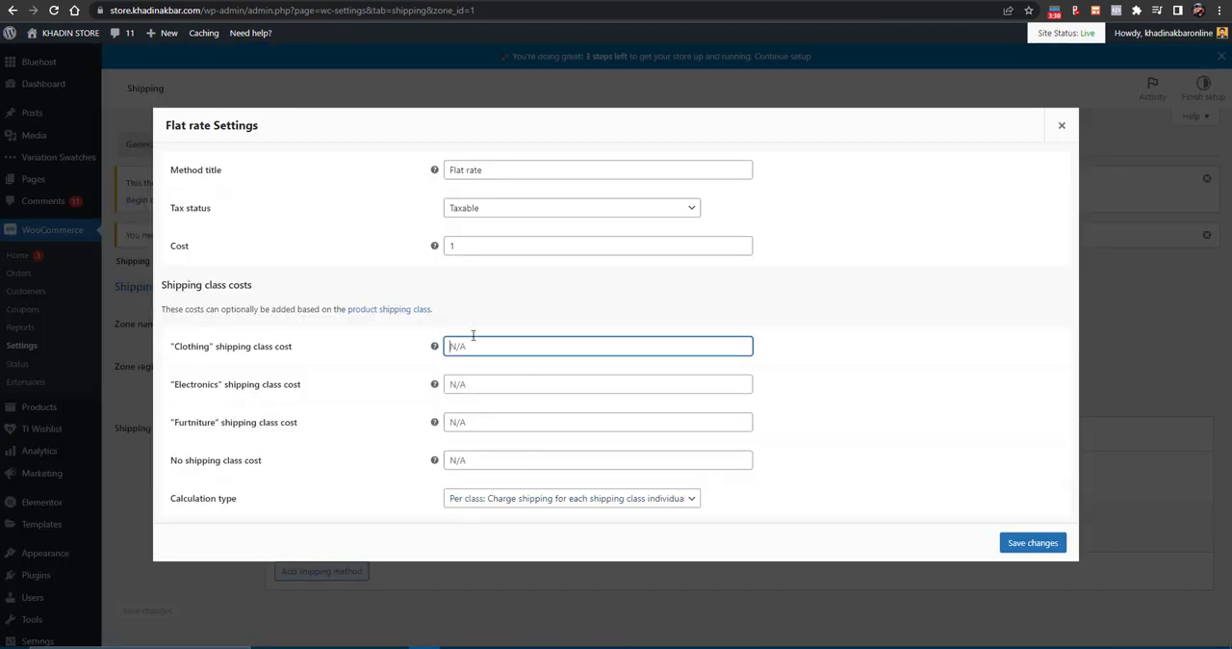
- Set the flat rate method's cost to the formula 1 * [qty]
click(479, 242)
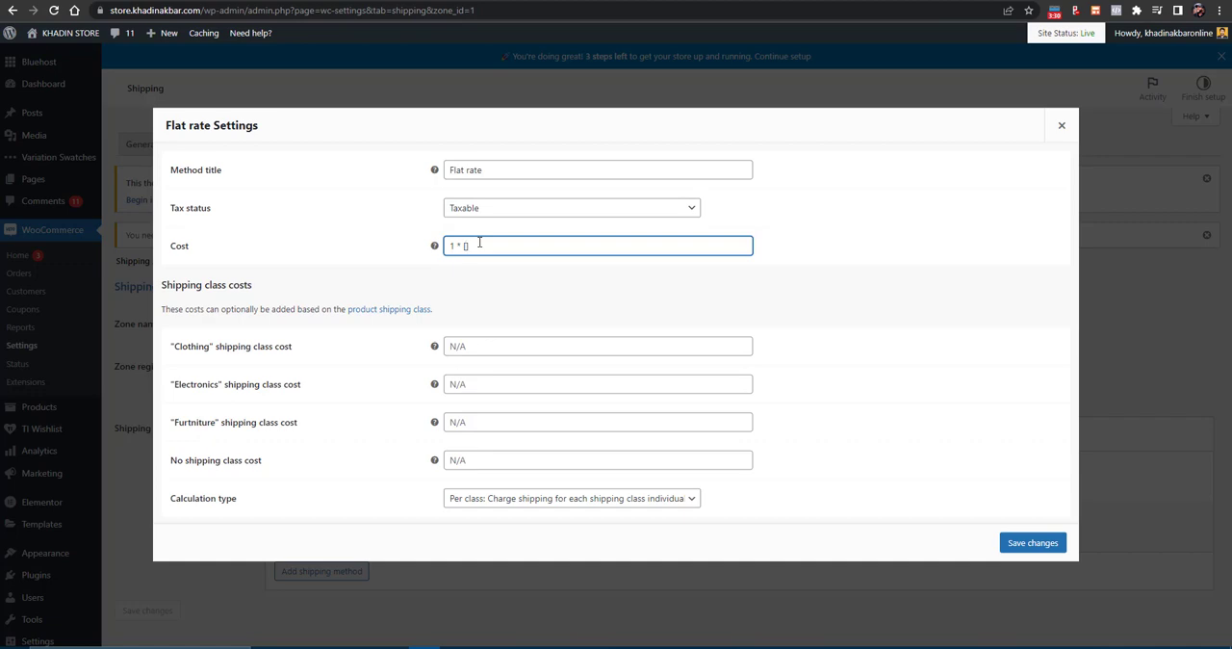
text(* [qty)
drag(479, 245, 449, 248)
click(484, 246)
click(478, 343)
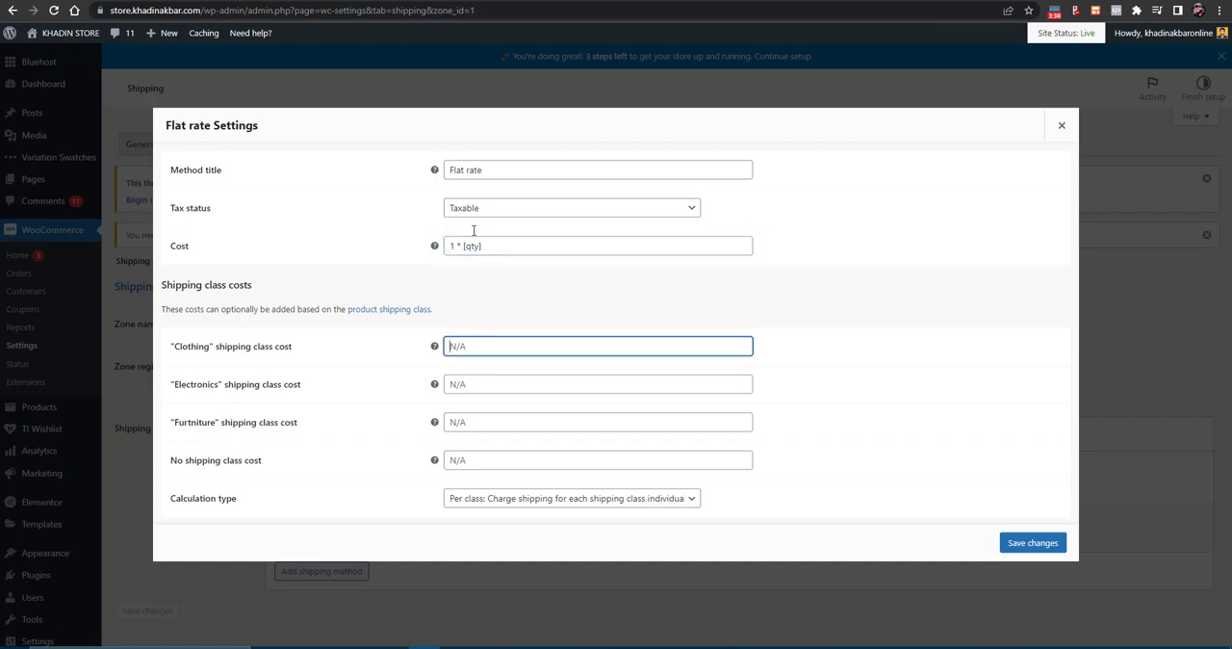
- Move the formula 1 * [qty] from the general cost to the Clothing shipping class cost
click(462, 244)
triple_click(464, 245)
key(ctrl+c)
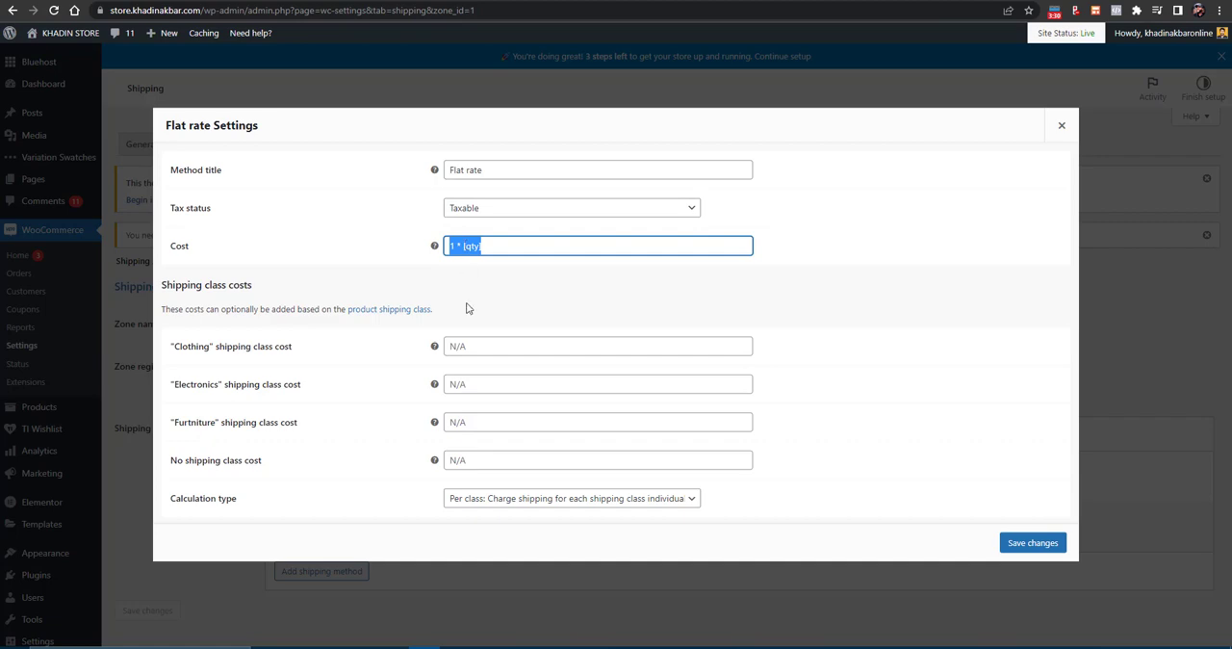
key(BackSpace)
click(481, 341)
key(ctrl+v)
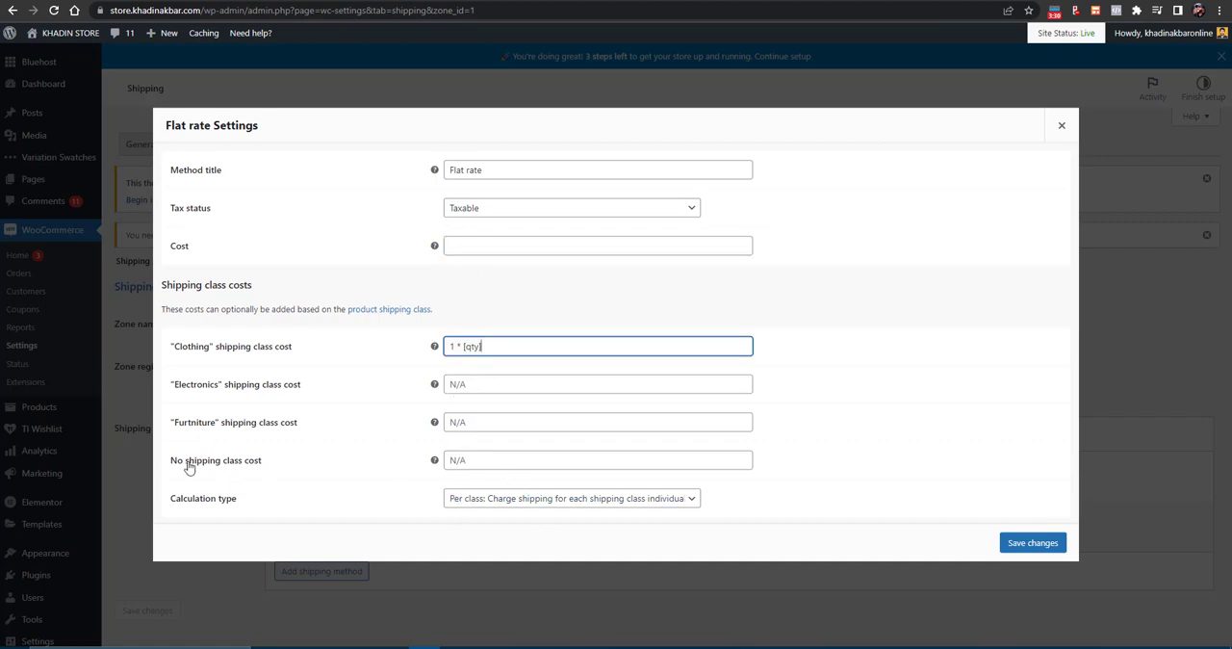
- Set the Electronics, Furtniture and no shipping class costs to 1 * [qty] and save the changes
drag(185, 464, 486, 474)
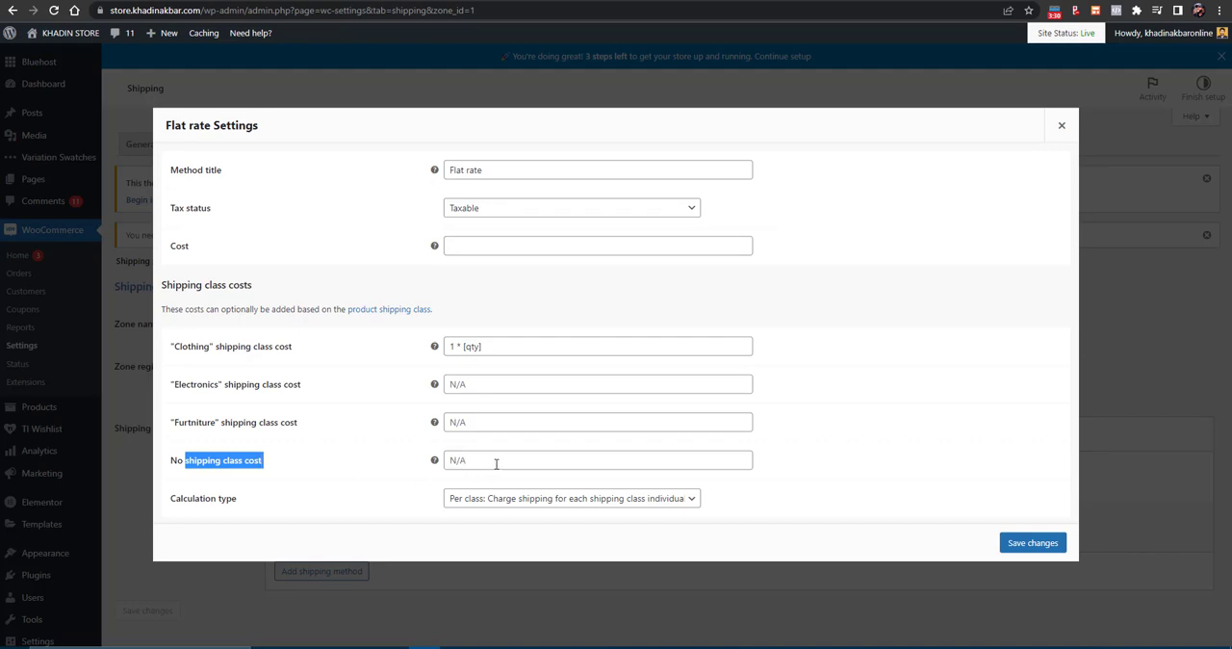
click(496, 463)
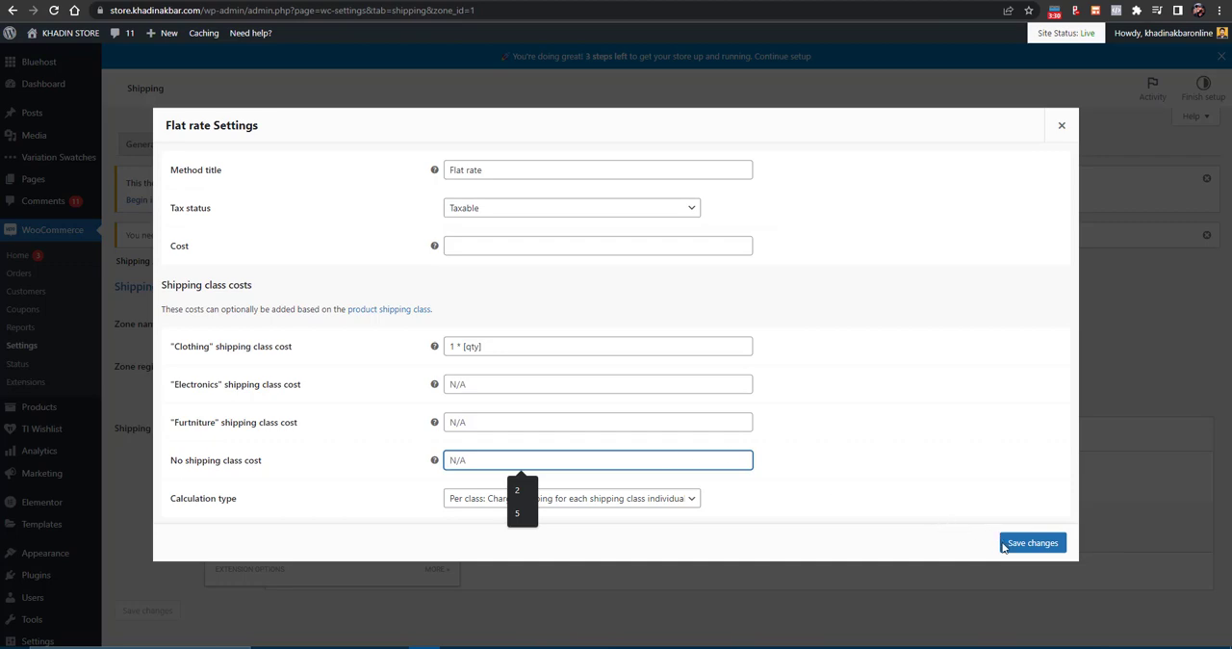
click(486, 376)
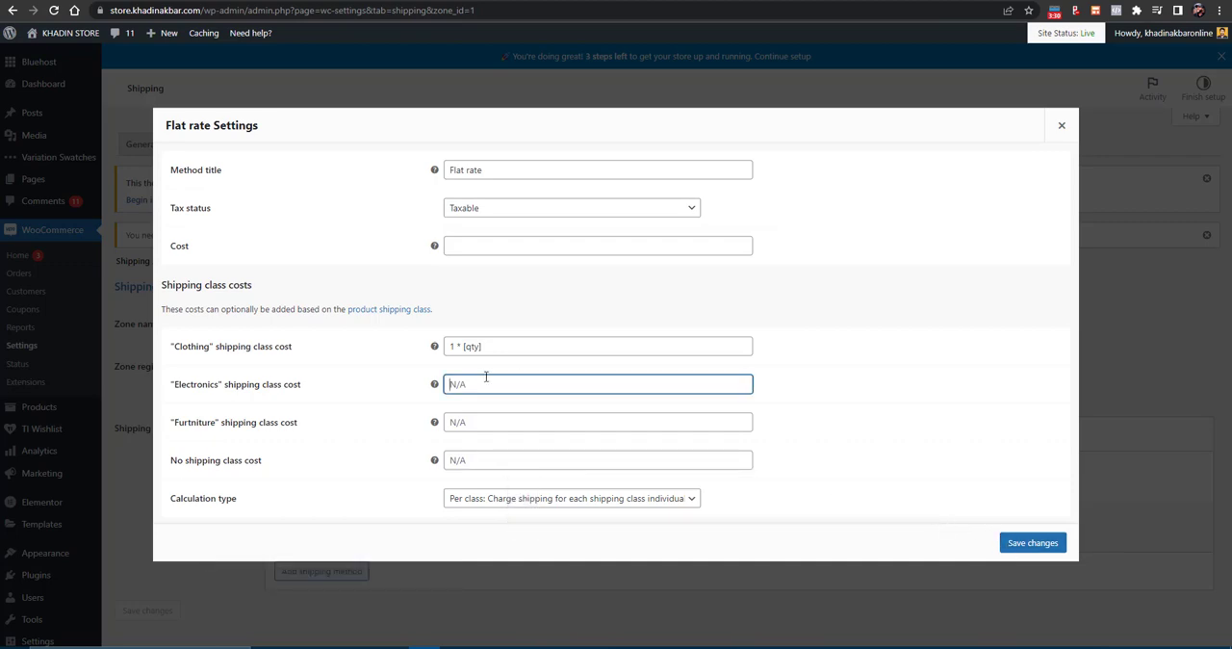
key(ctrl+v)
key(Tab)
key(Tab)
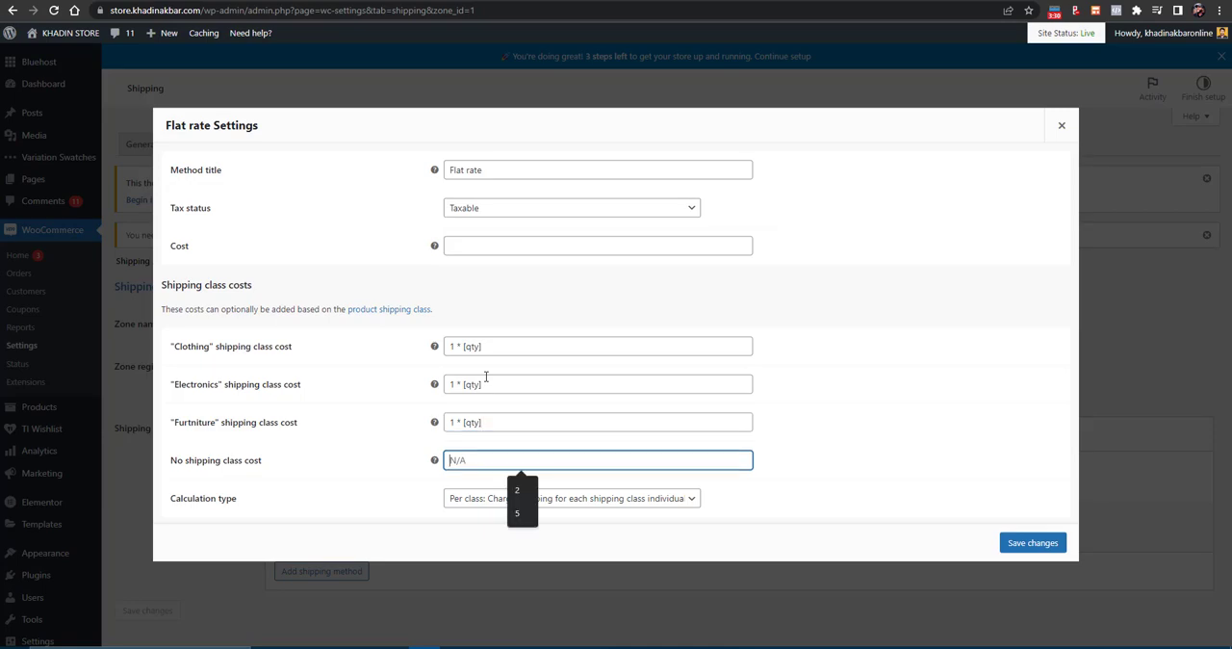
key(ctrl+v)
click(1032, 542)
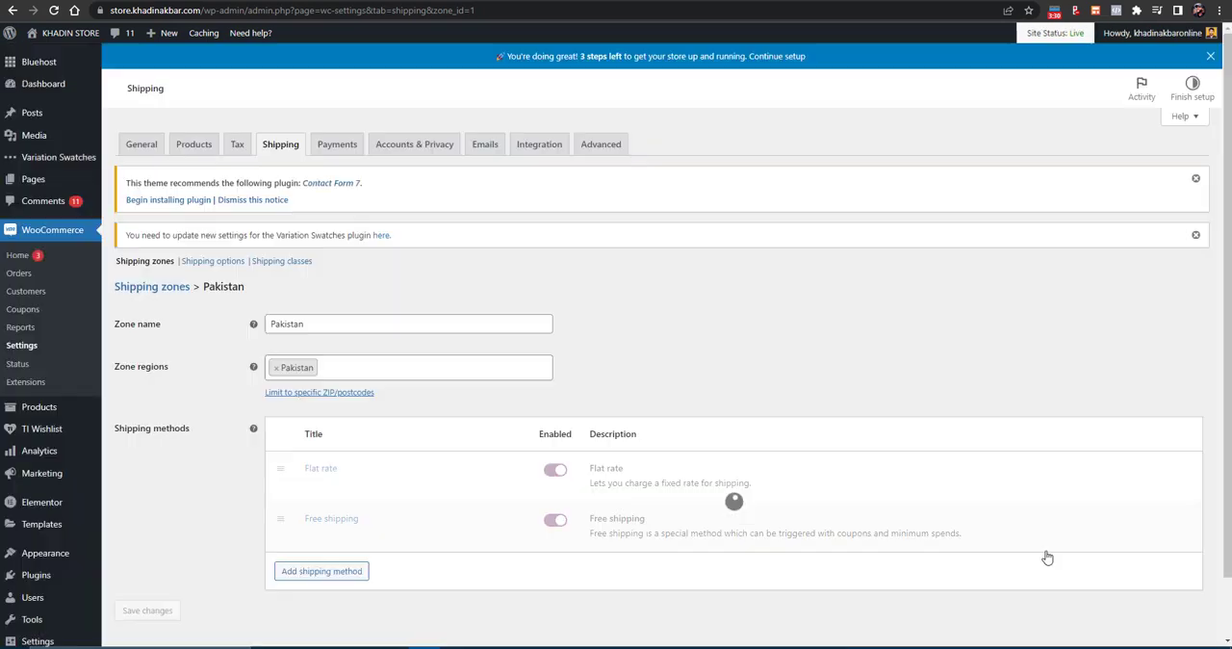
click(308, 574)
click(796, 273)
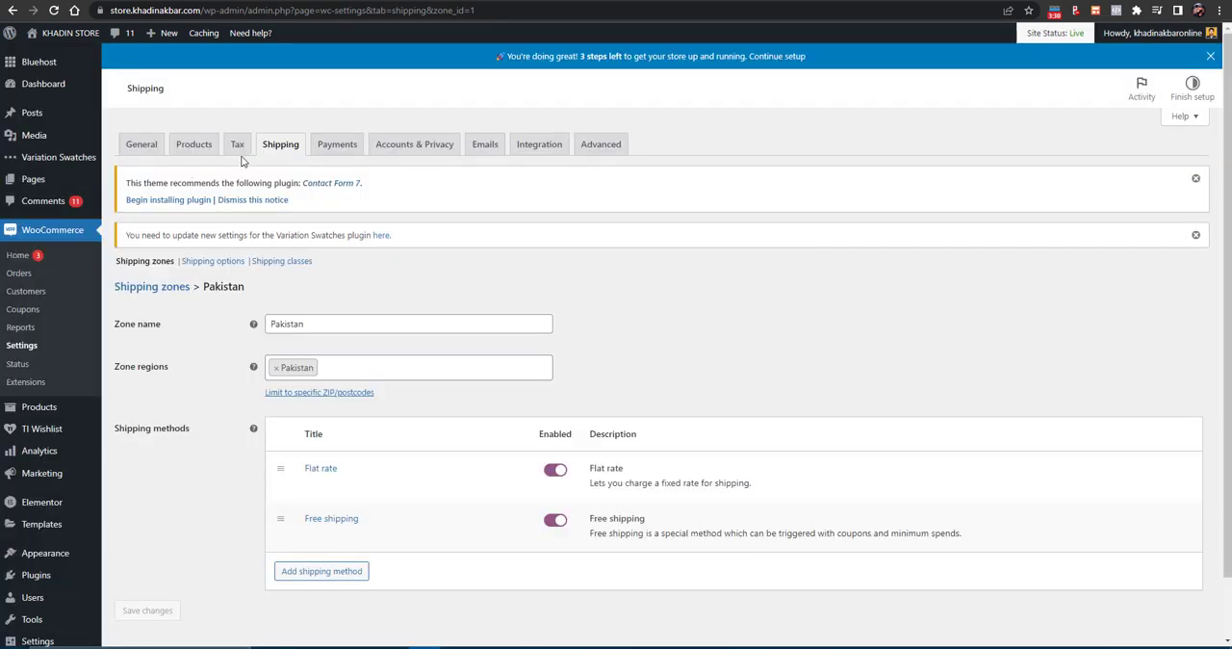
click(143, 263)
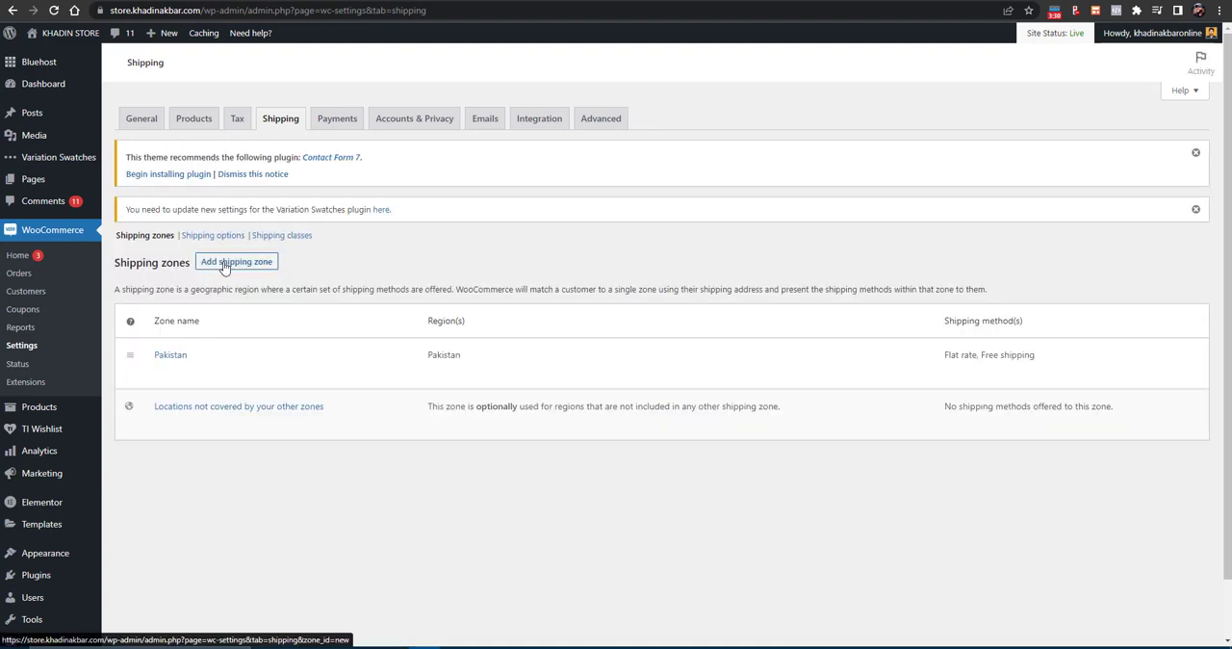
click(224, 267)
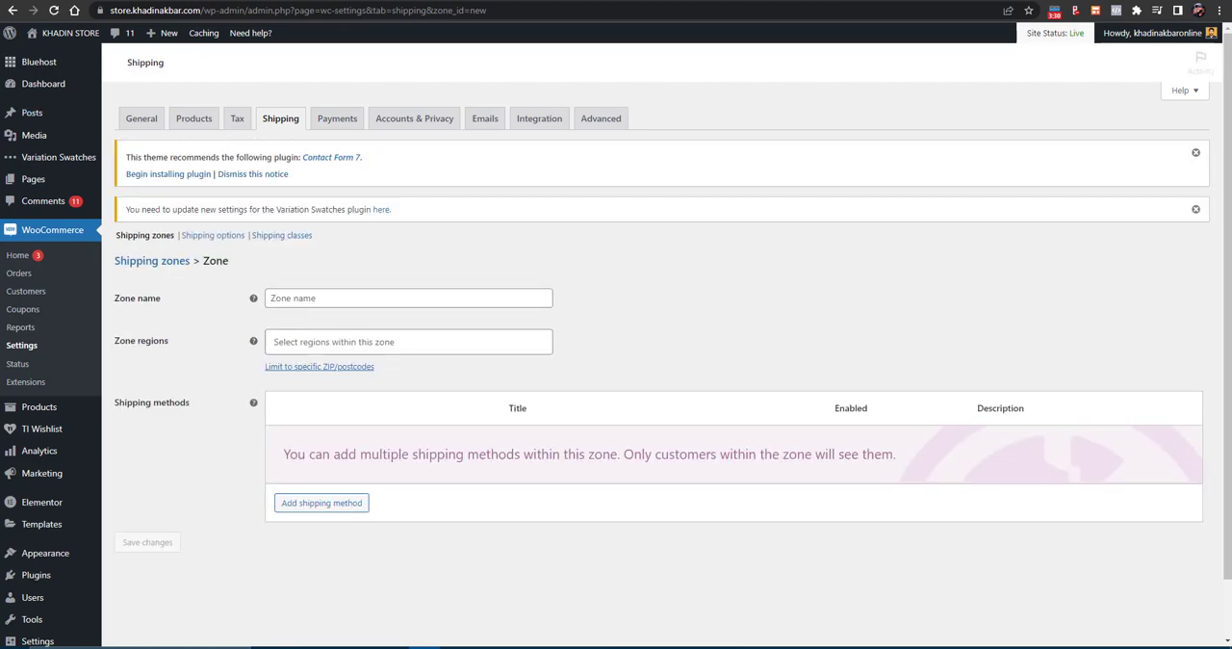
click(13, 12)
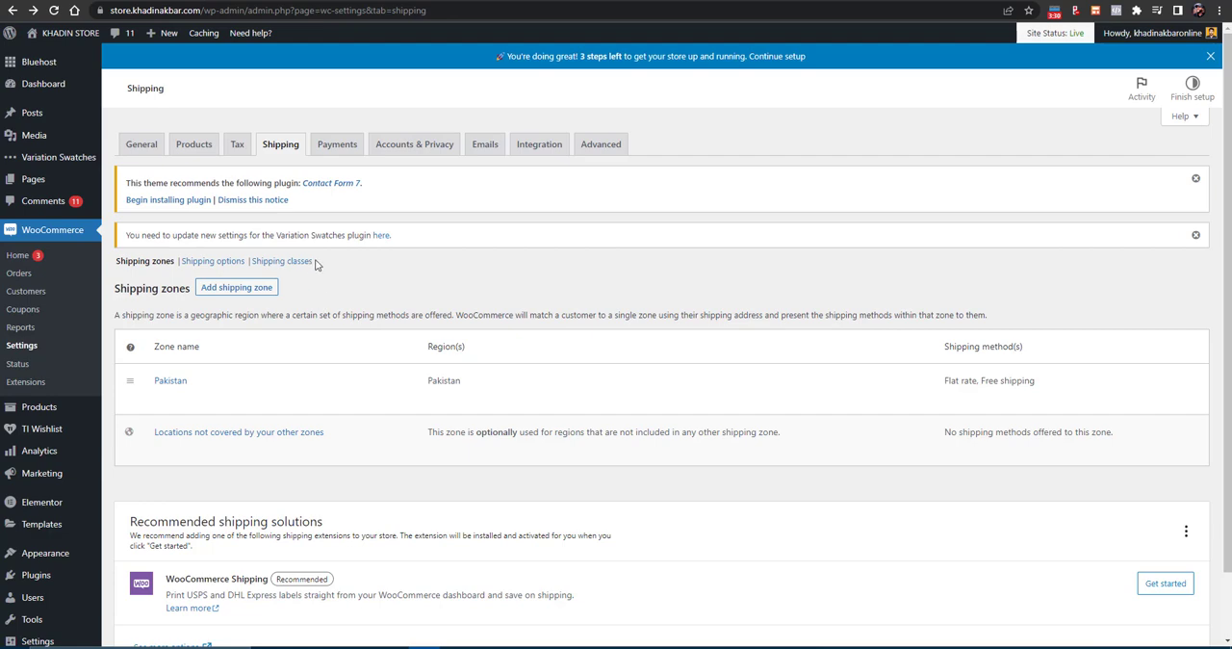
- Enable Cash on delivery in the WooCommerce payment settings and install WooCommerce Payments
click(334, 148)
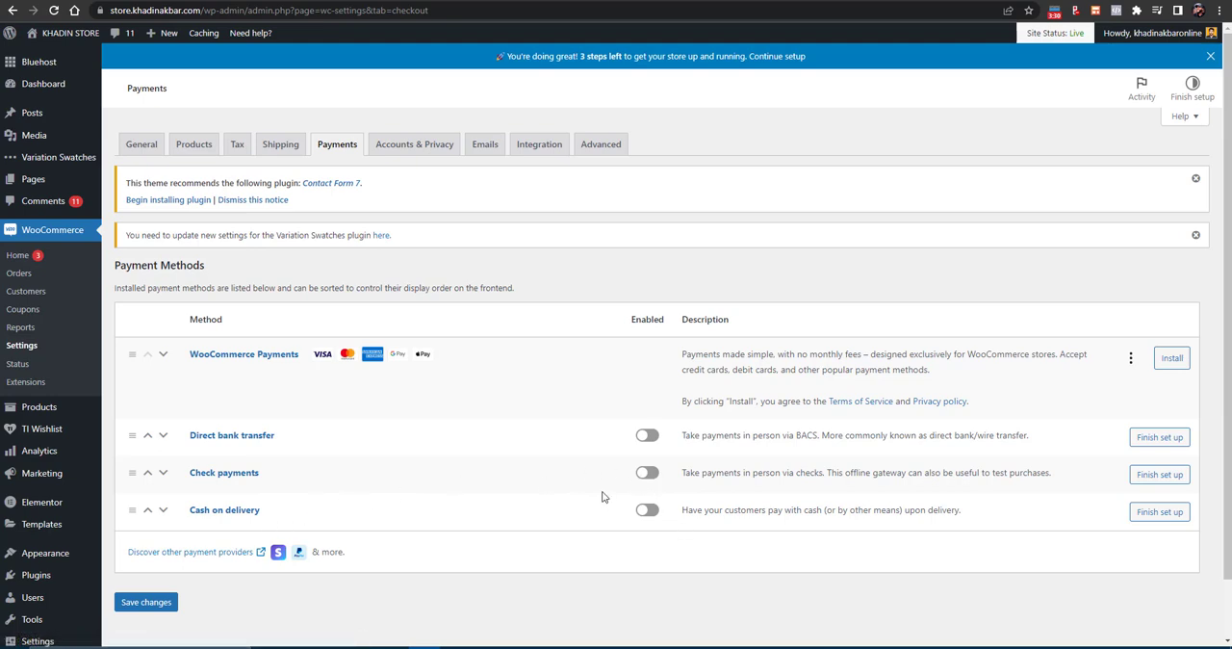
click(650, 518)
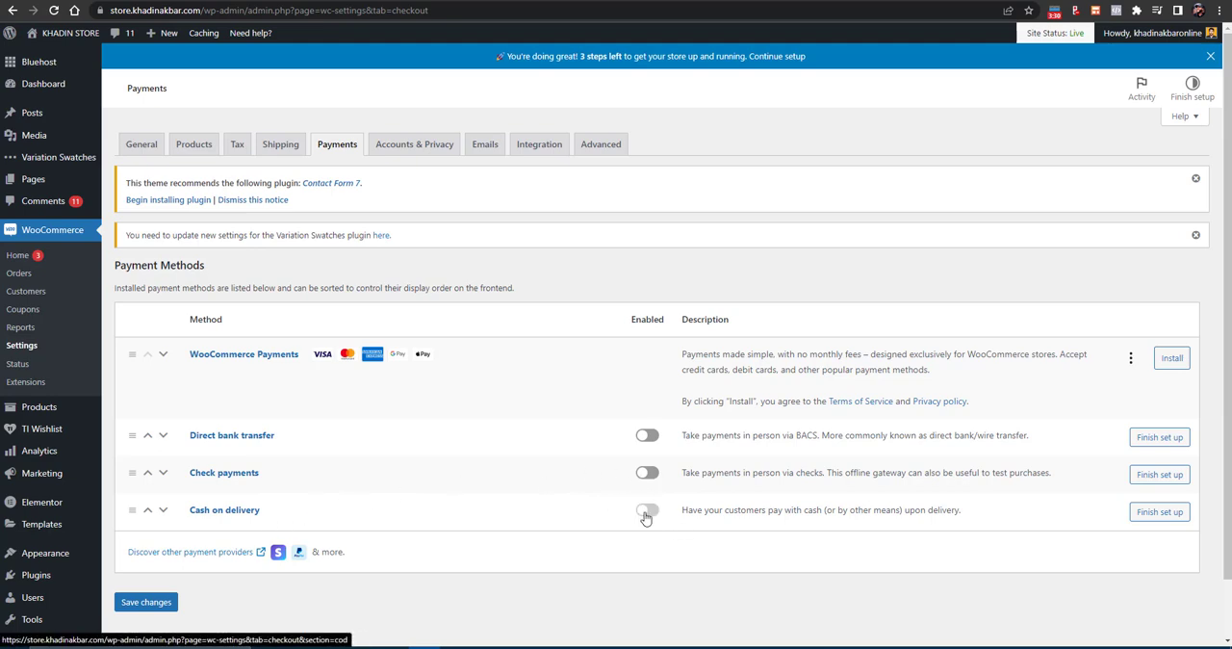
click(1174, 361)
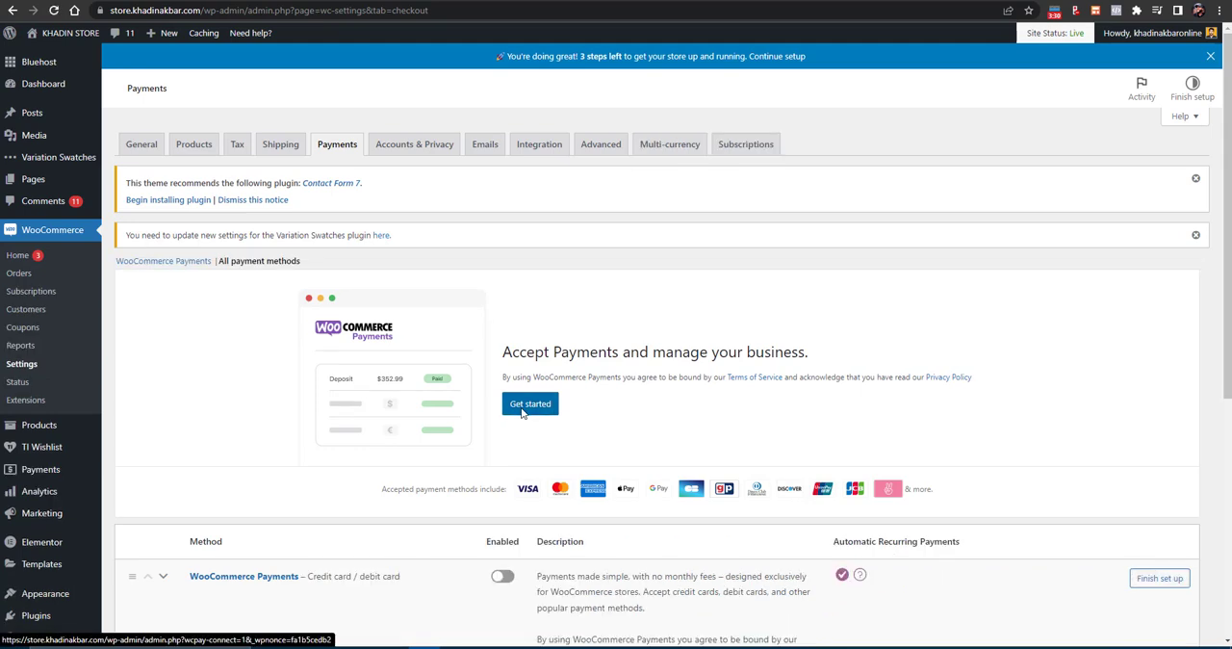
scroll(577, 404, down, 2)
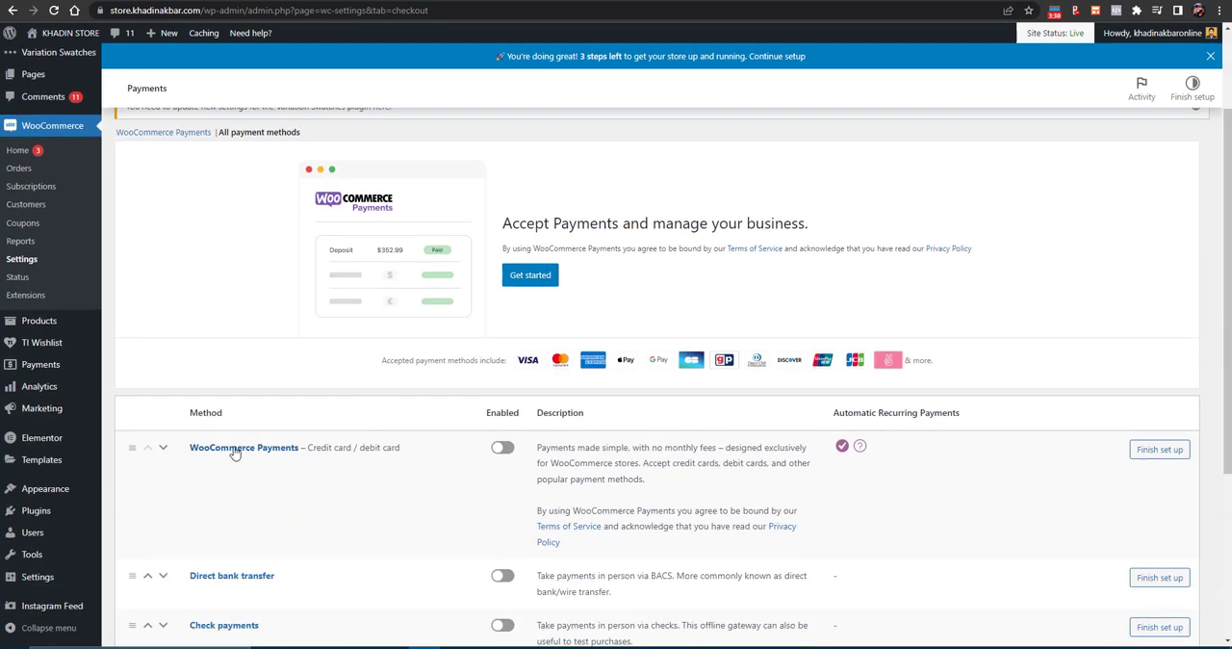
- Open the page for adding new plugins and dismiss the Variation Swatches and Contact Form 7 notices
mouse_move(72, 514)
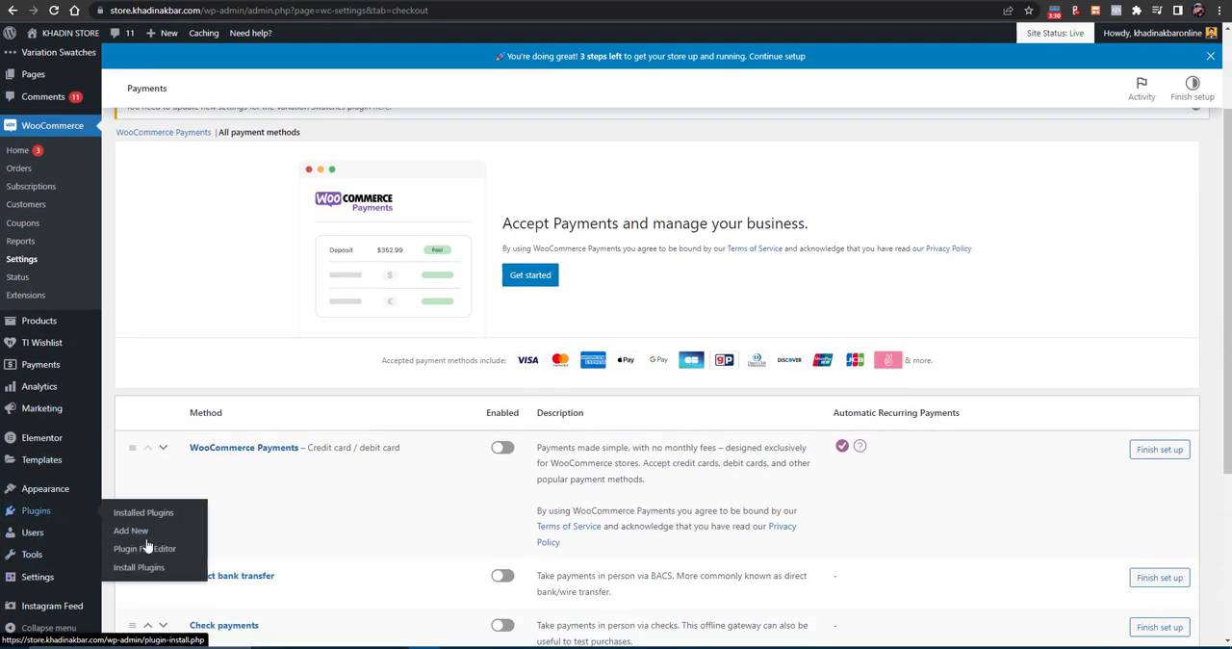
click(146, 538)
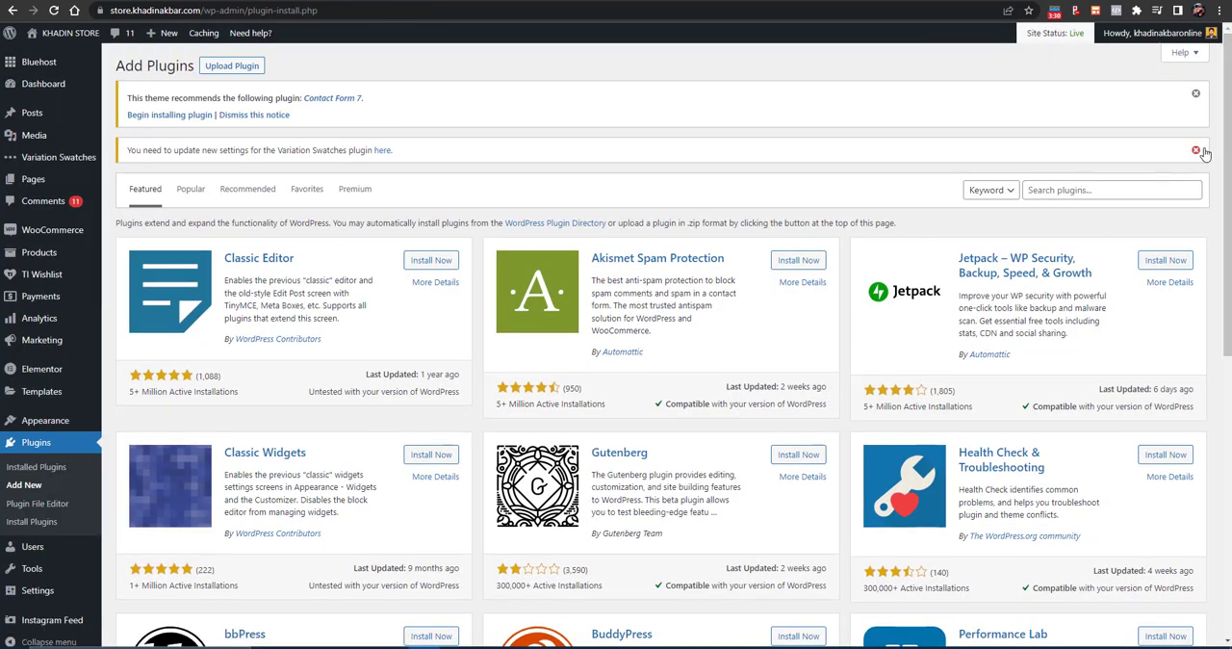
click(1195, 150)
click(1195, 94)
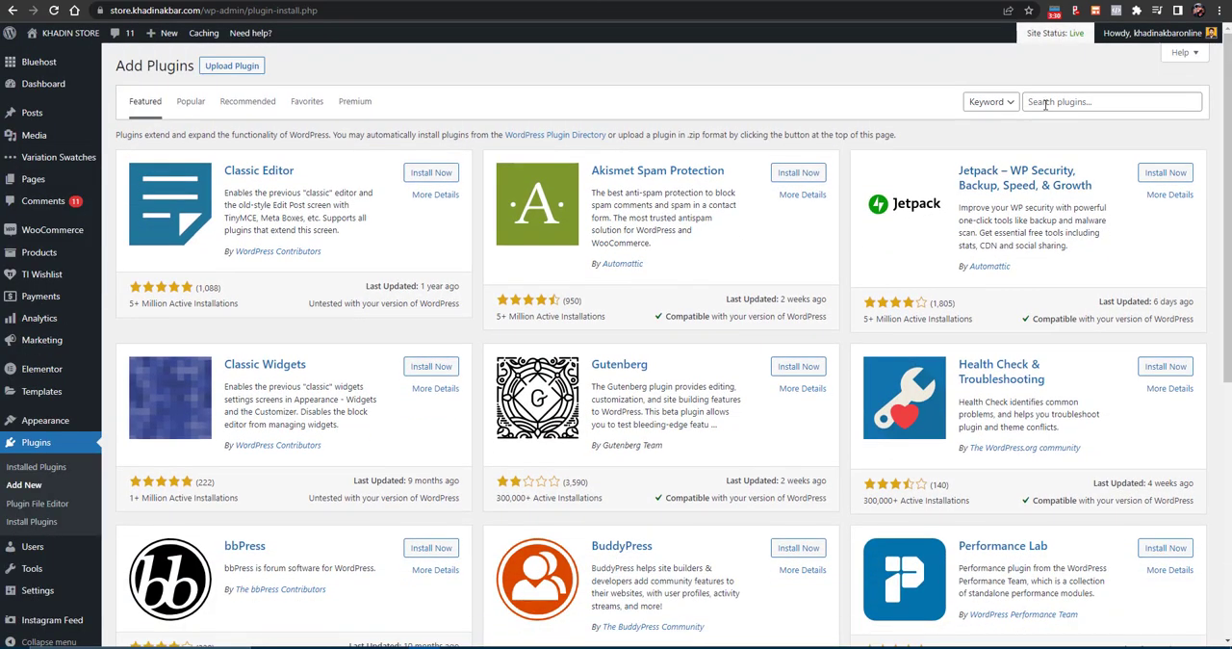
- Search the plugins for STRIPE CHECKOUT and install WooCommerce Stripe Payment Gateway
click(1045, 105)
text(STRIPE CHECKOUT)
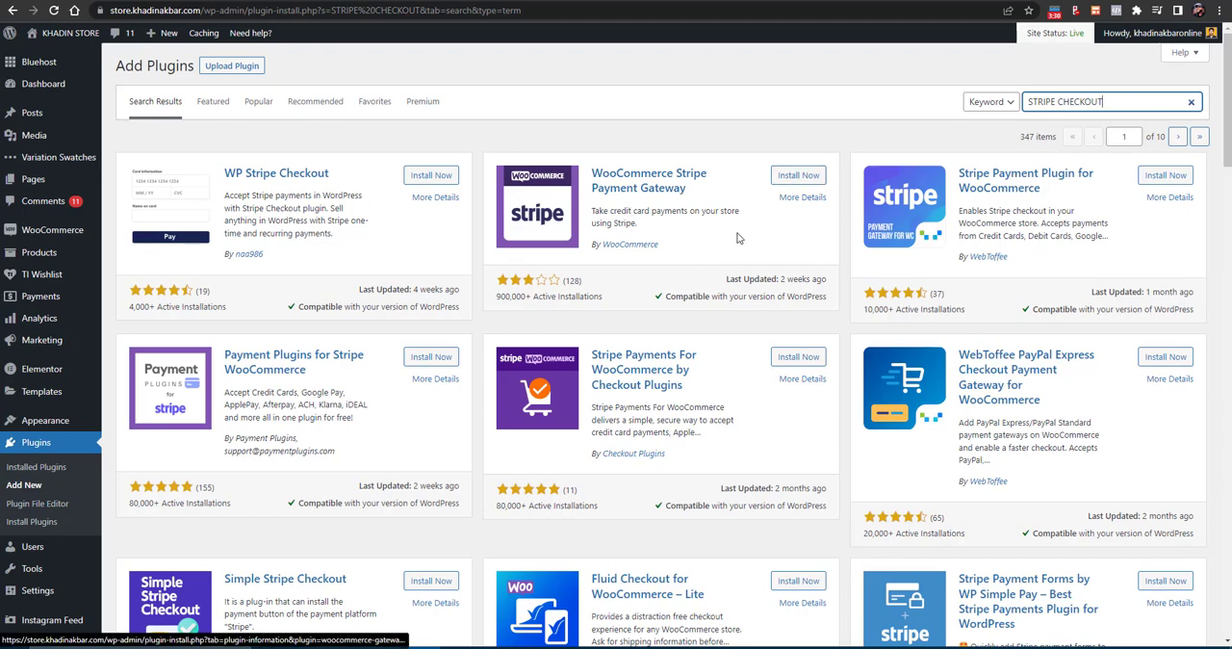
scroll(737, 237, down, 2)
scroll(733, 241, up, 2)
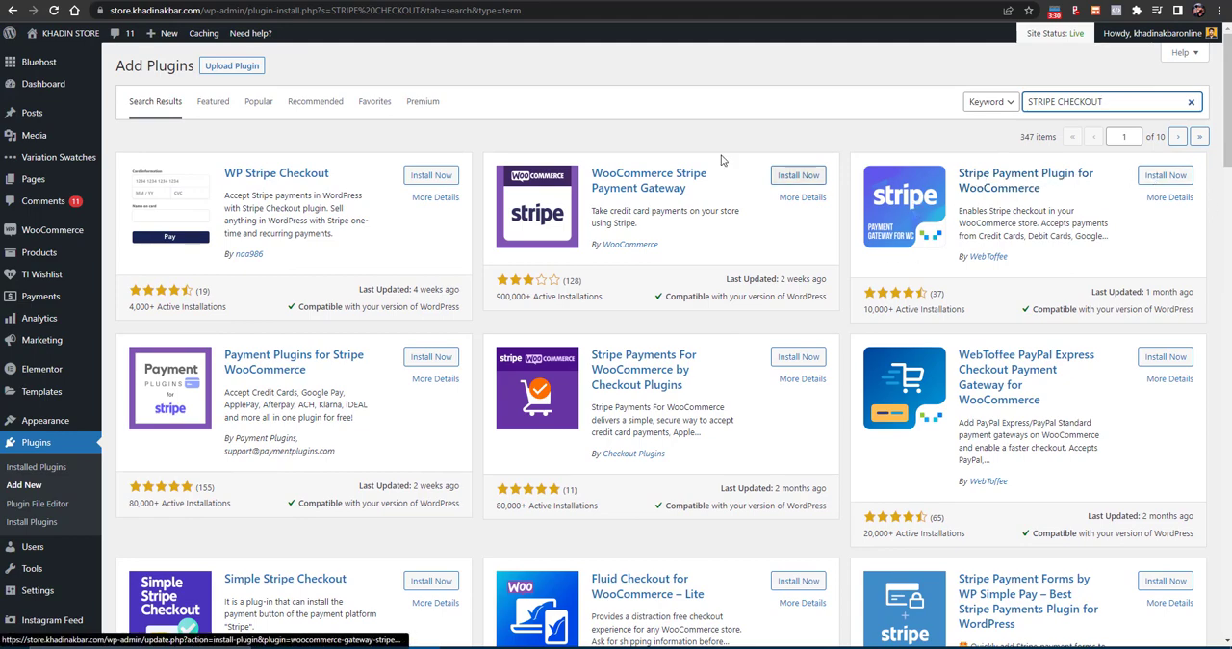
click(817, 176)
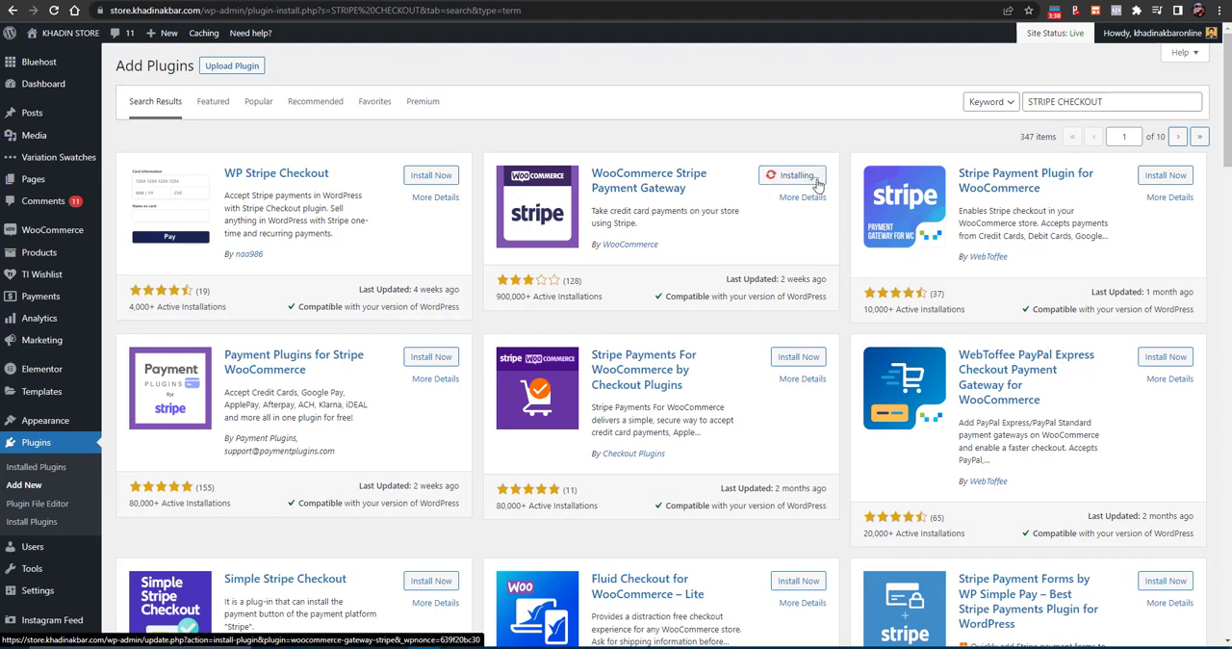
- Search the available plugins for paypal checkout
double_click(1098, 101)
triple_click(1098, 102)
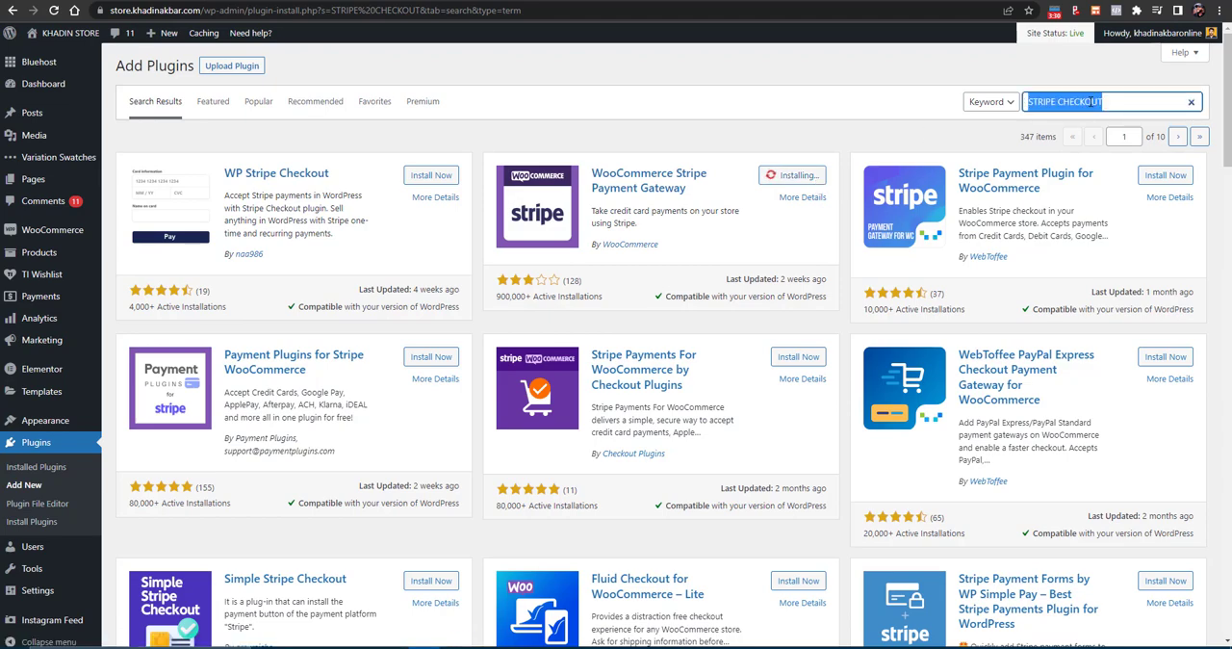
text(paypal checkout)
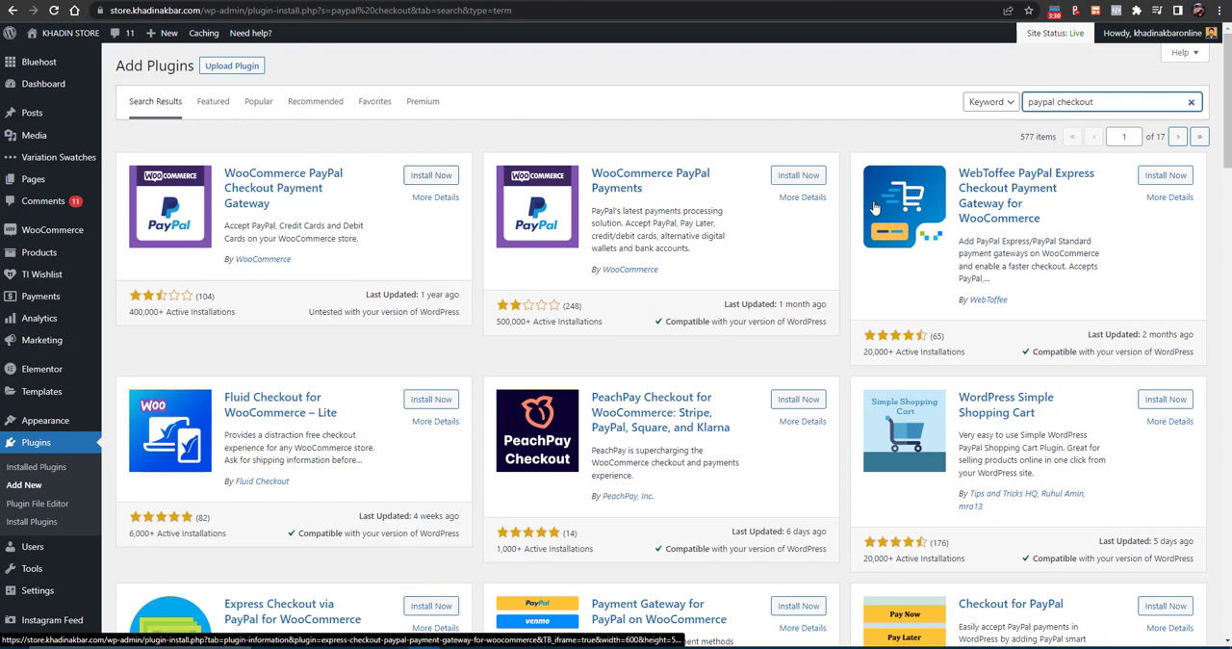
- Search the available plugins for razorpay
triple_click(1119, 100)
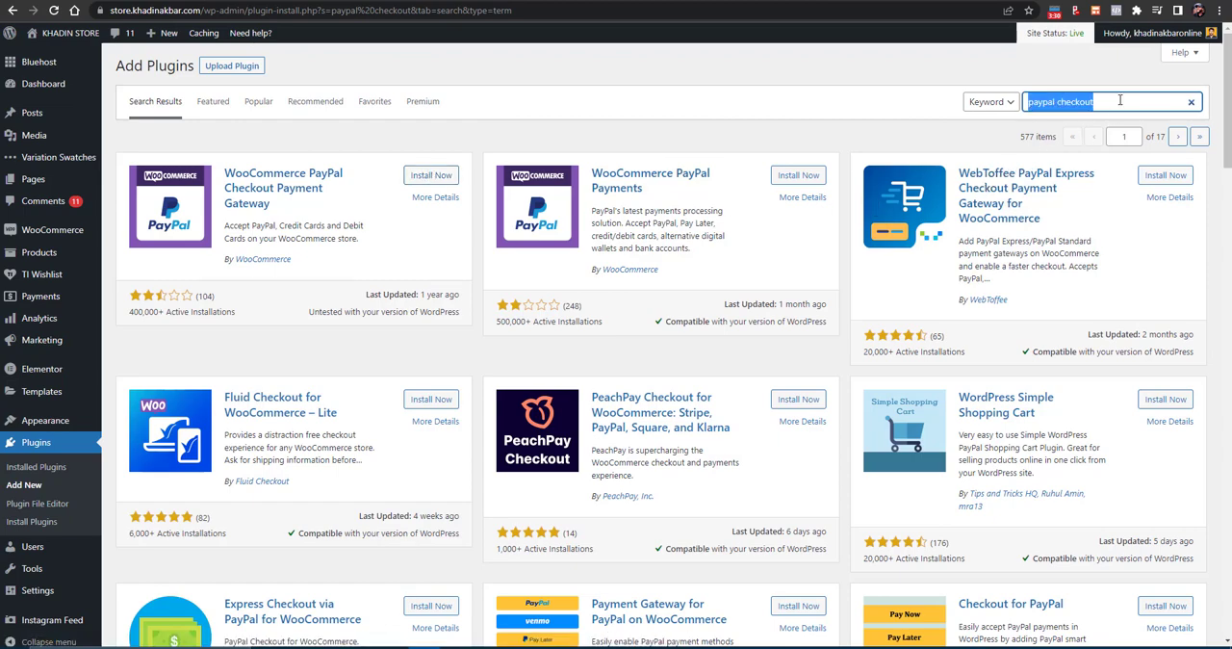
text(rarorpay)
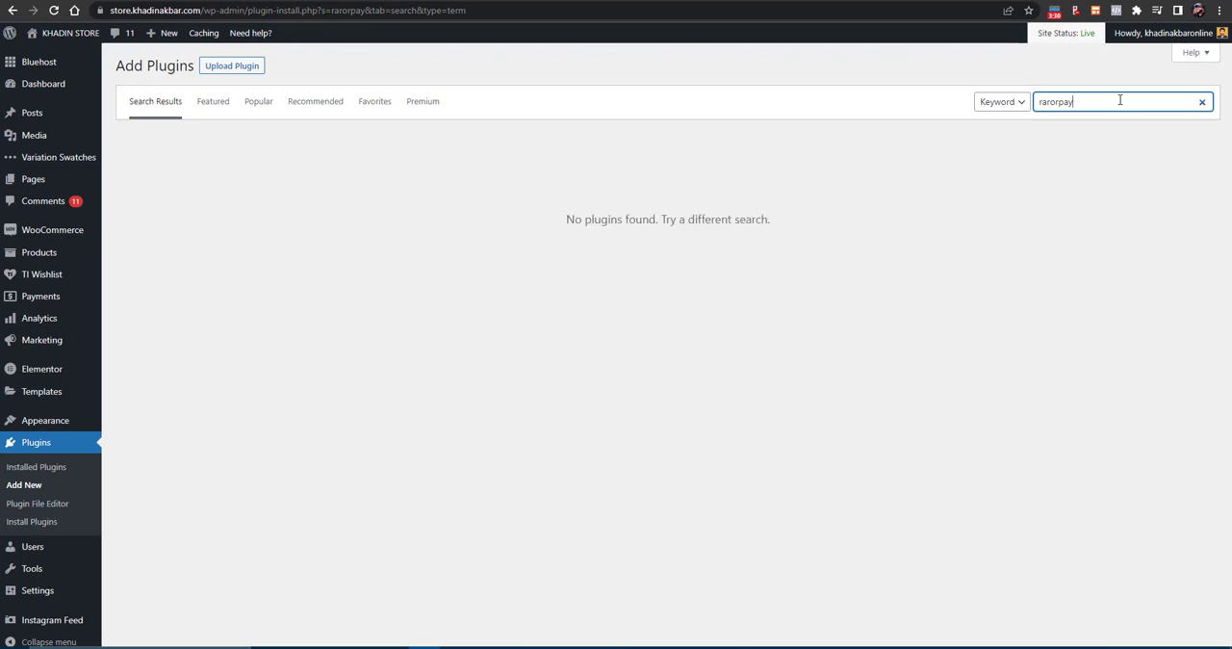
key(BackSpace)
key(BackSpace)
key(BackSpace)
key(BackSpace)
key(BackSpace)
key(BackSpace)
key(BackSpace)
text(raz)
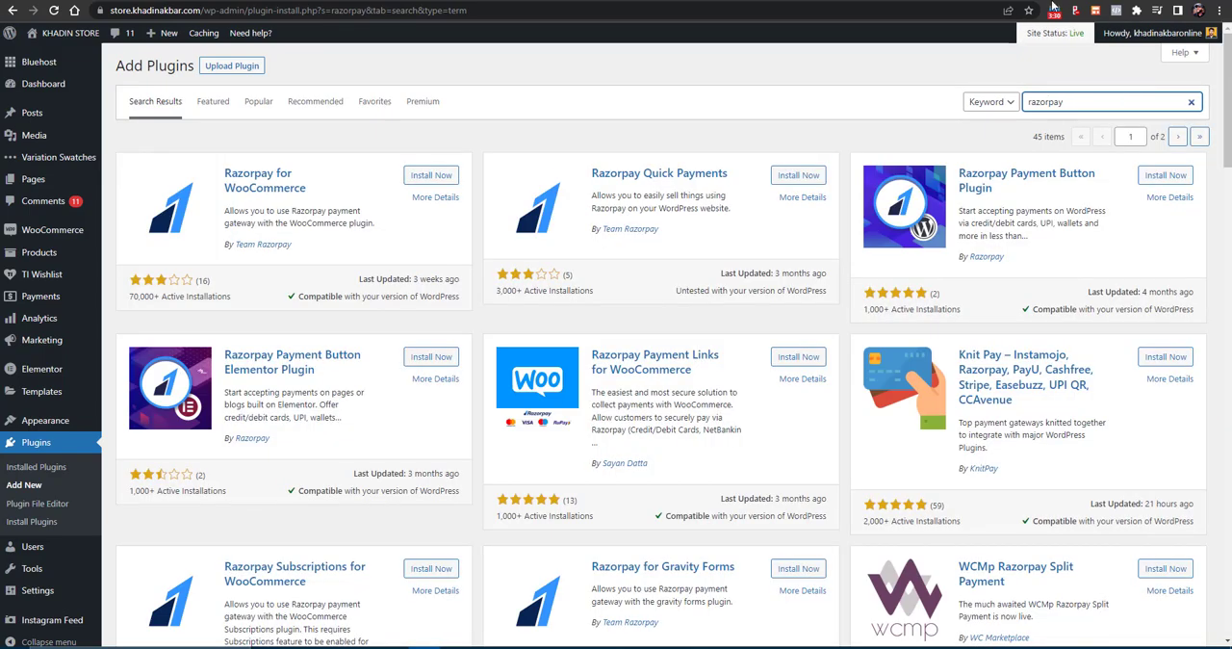
- Search the web for payment gateways in pakistan in a new browser tab
key(ctrl+t)
text(pay)
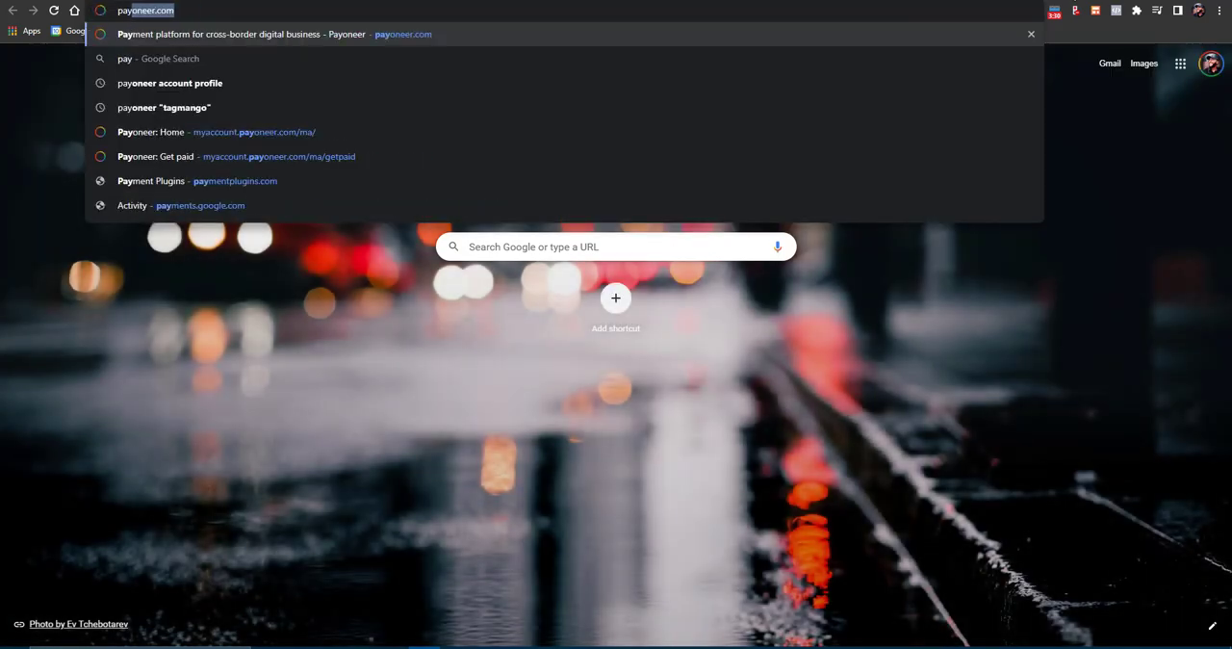
text(ment gate)
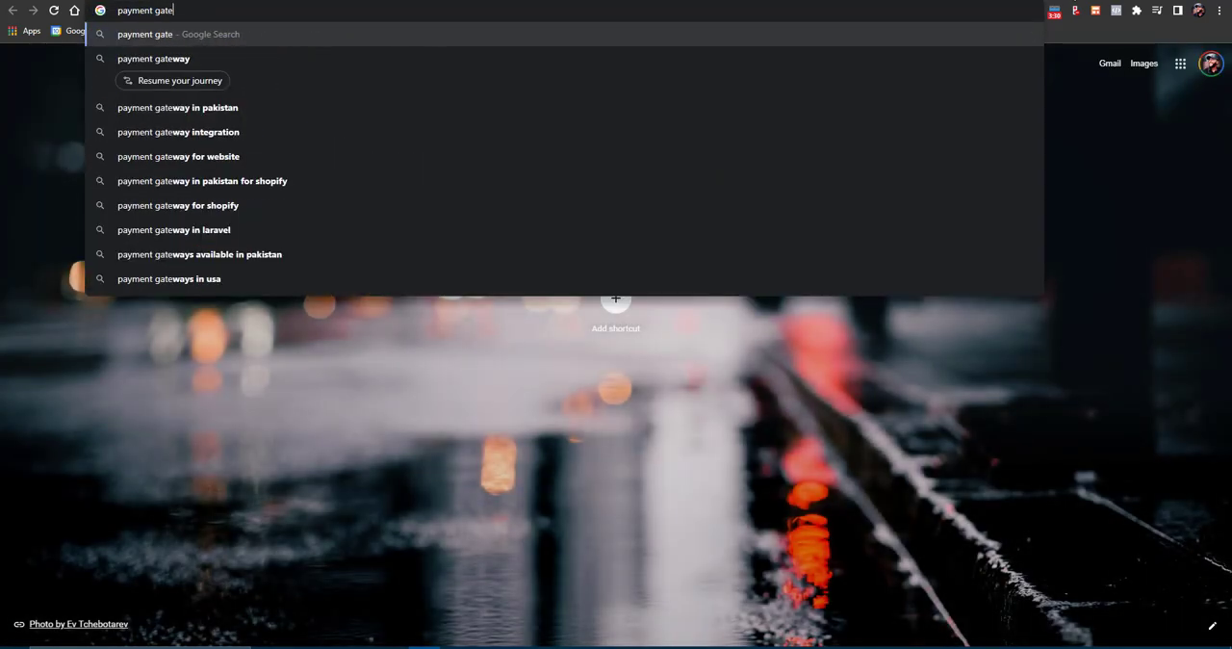
text(ways in)
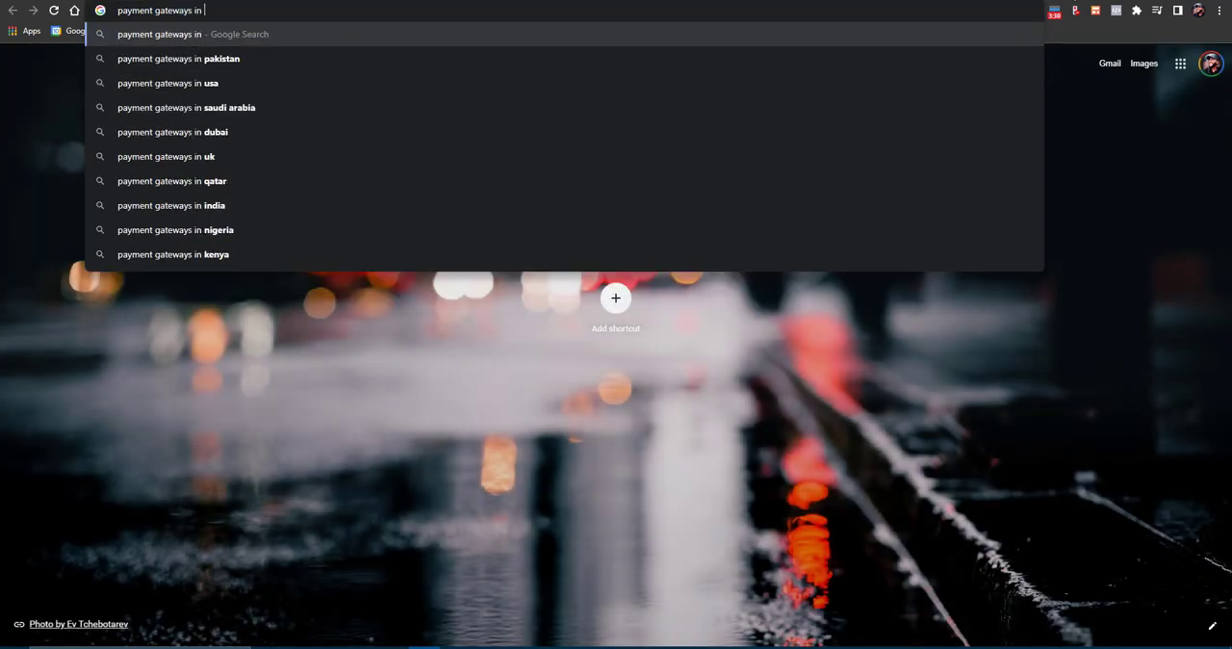
text( pakistan)
key(Return)
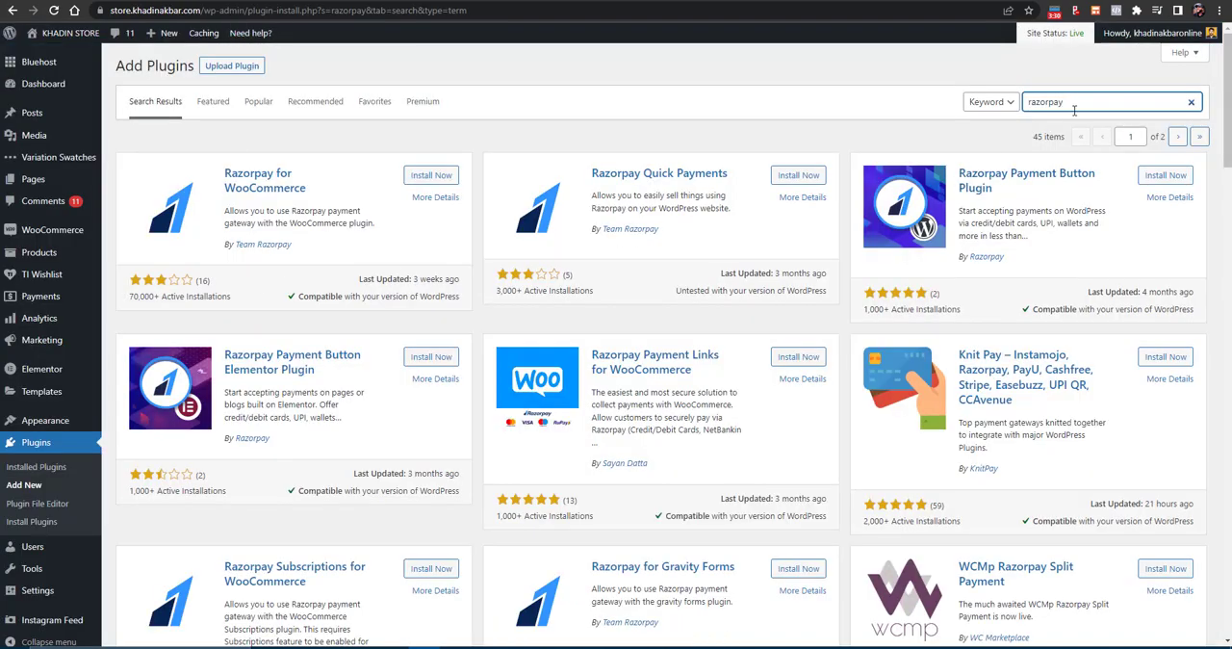
- Return to adding plugins and search for easypaisa and for easypay
double_click(1074, 106)
text(wa)
key(BackSpace)
key(BackSpace)
text(easypa)
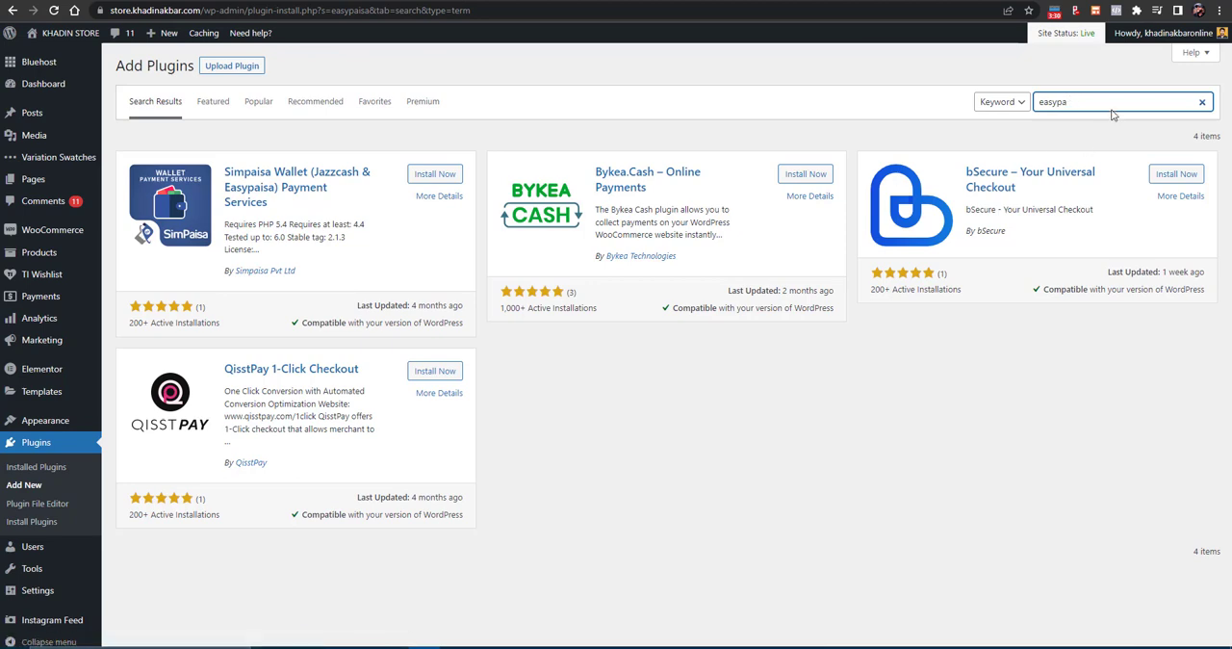
text(y)
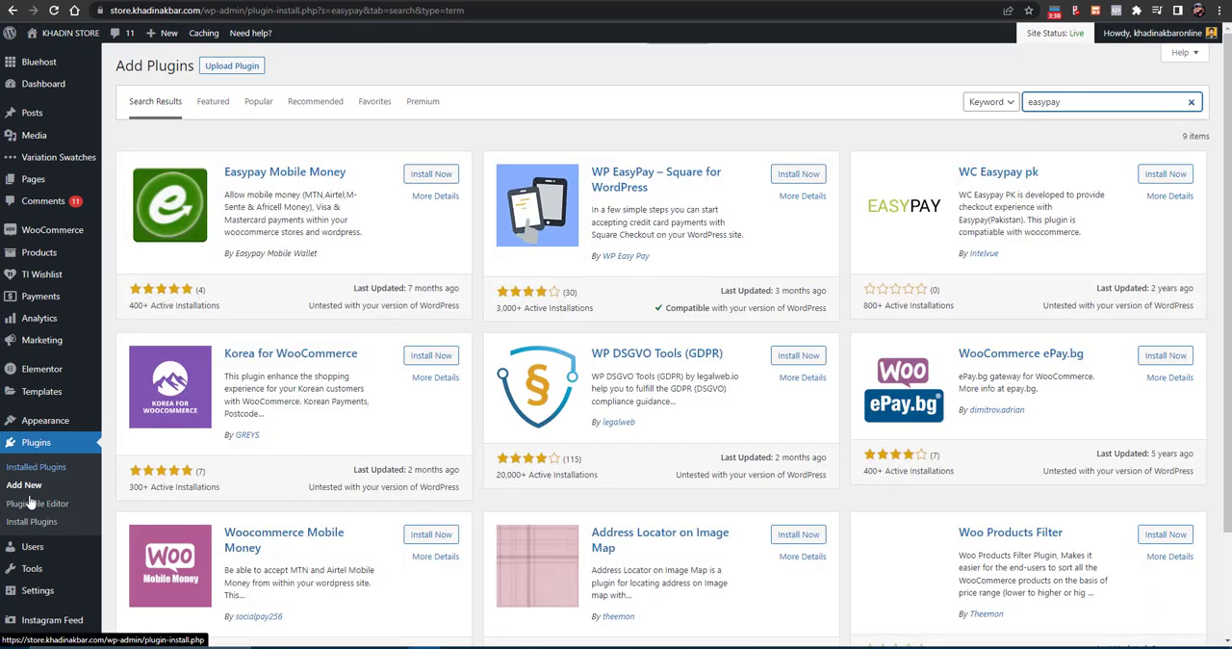
- Open the WooCommerce payment settings and check the list of payment methods for Stripe
mouse_move(27, 594)
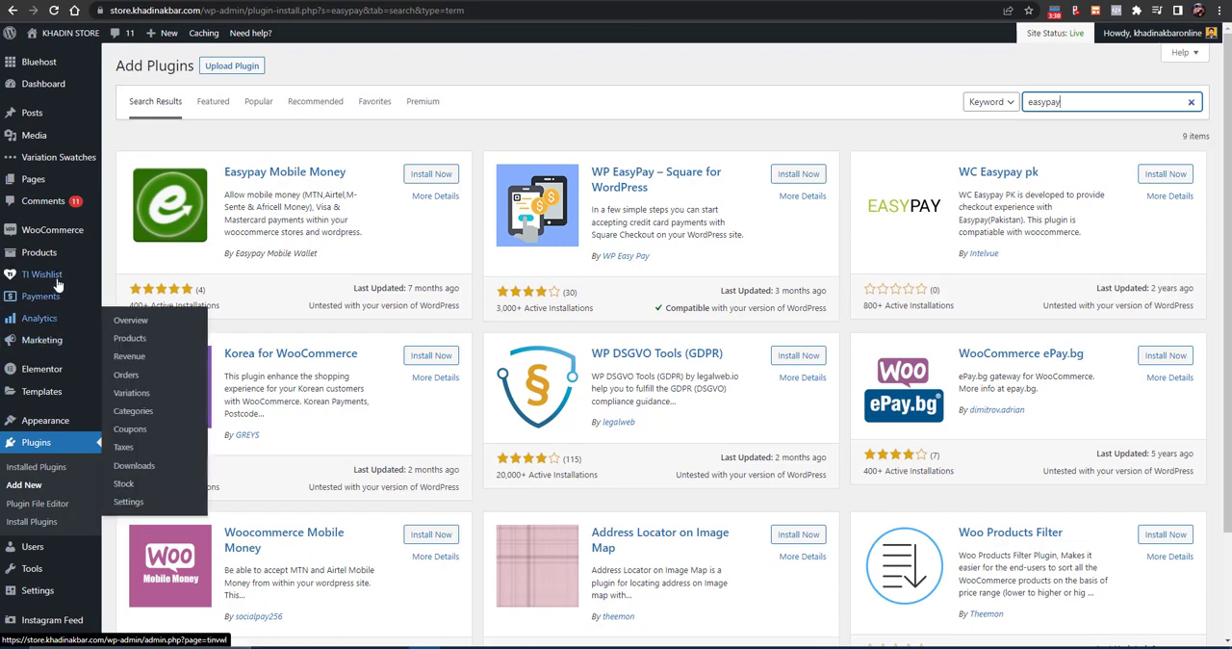
mouse_move(58, 231)
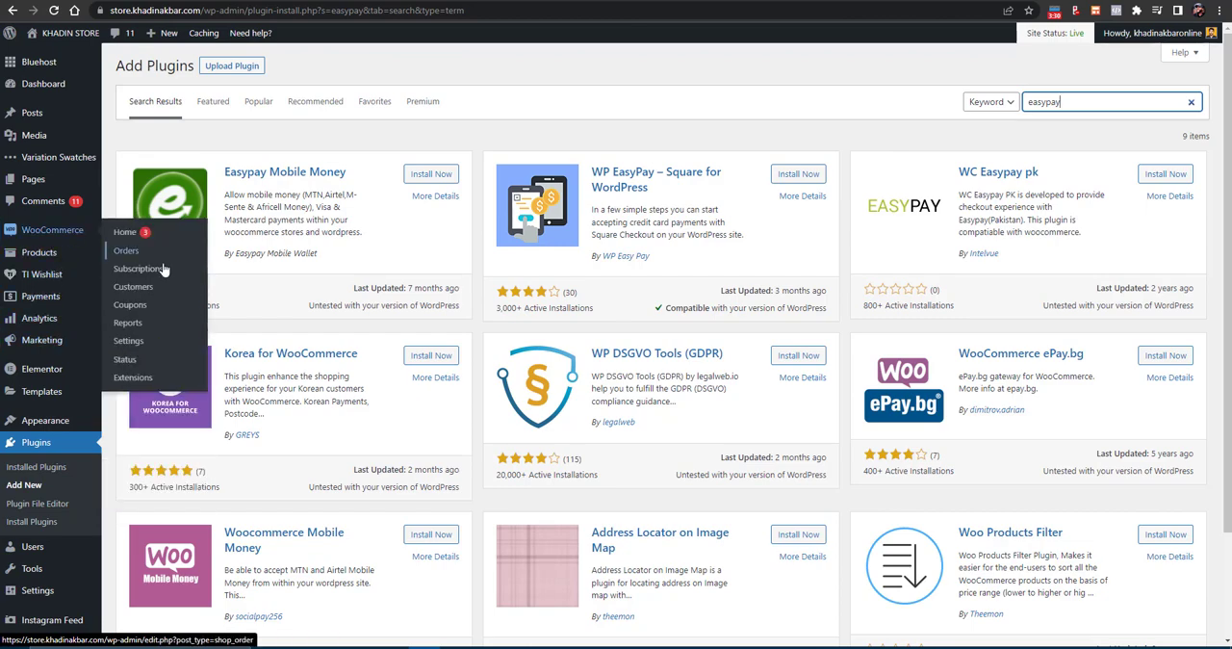
click(139, 342)
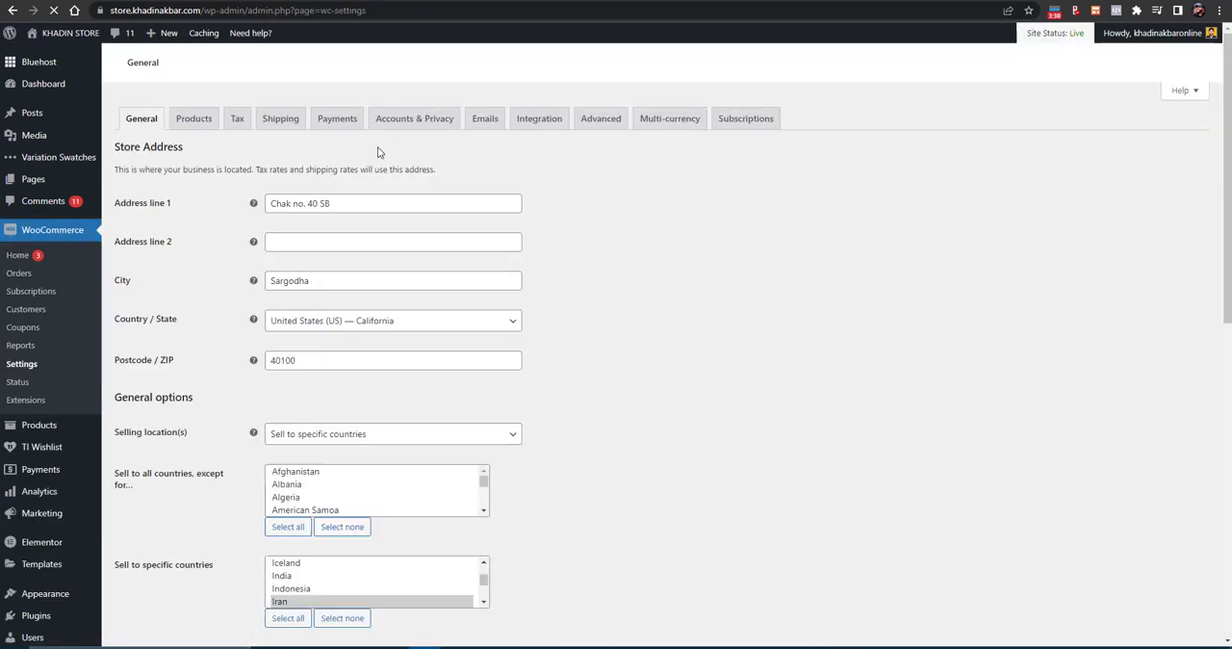
click(343, 129)
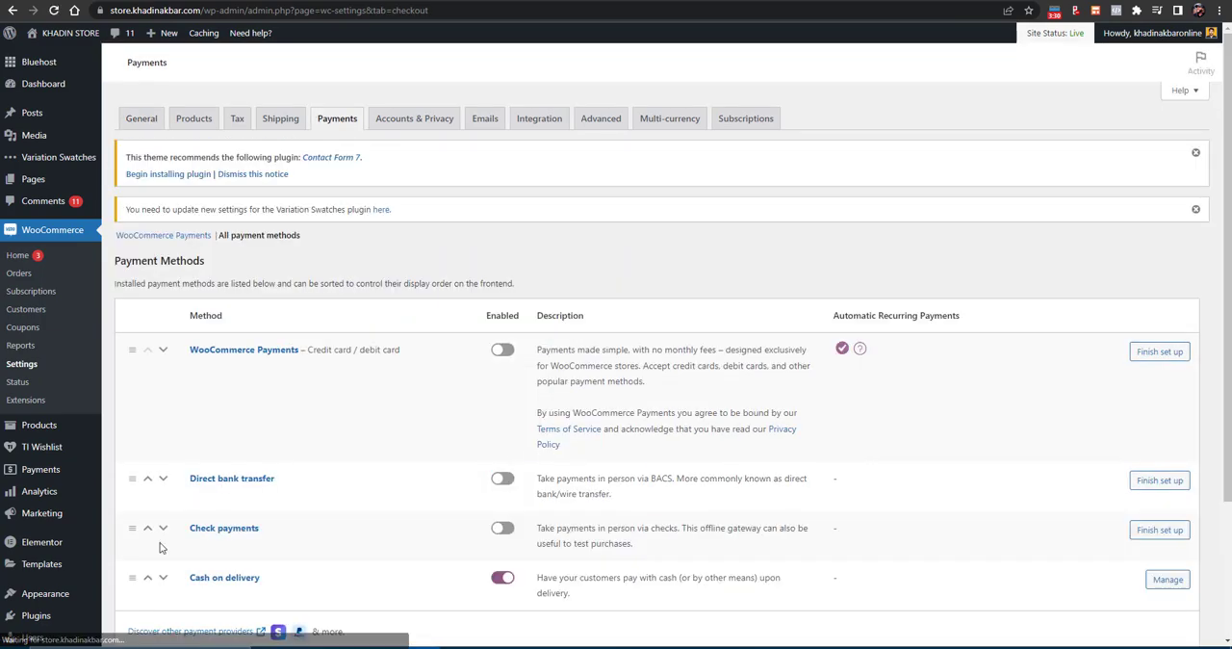
scroll(160, 545, down, 5)
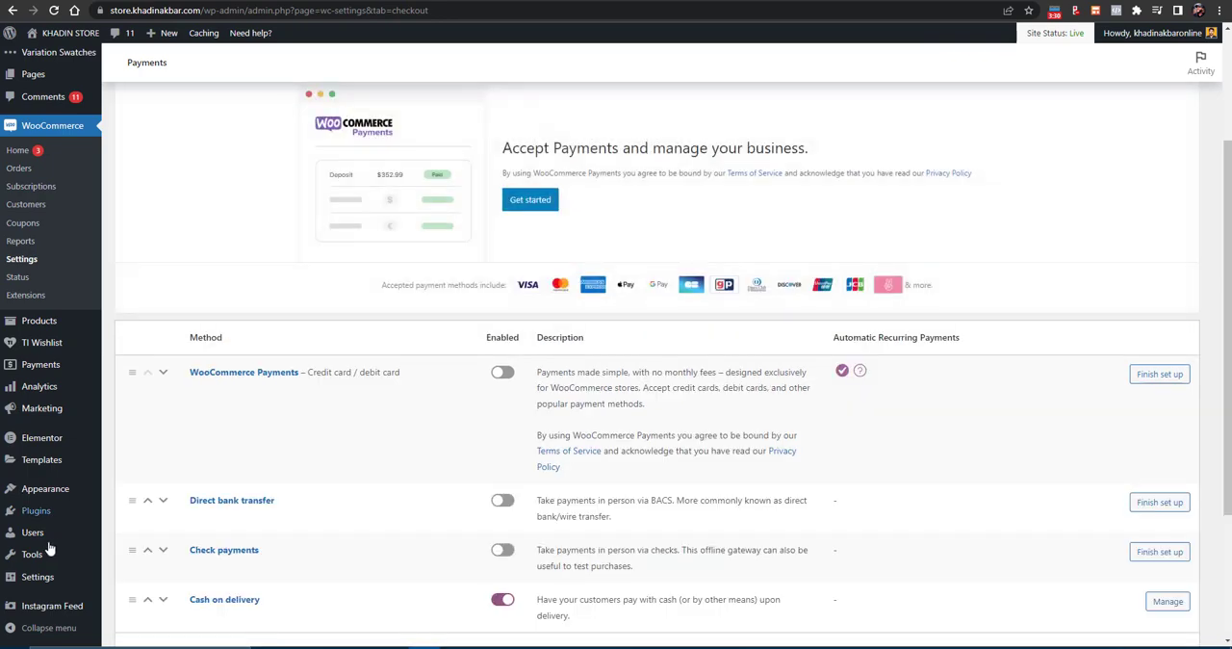
- Activate the WooCommerce Stripe Gateway plugin with a bulk action in the installed plugins list
click(140, 516)
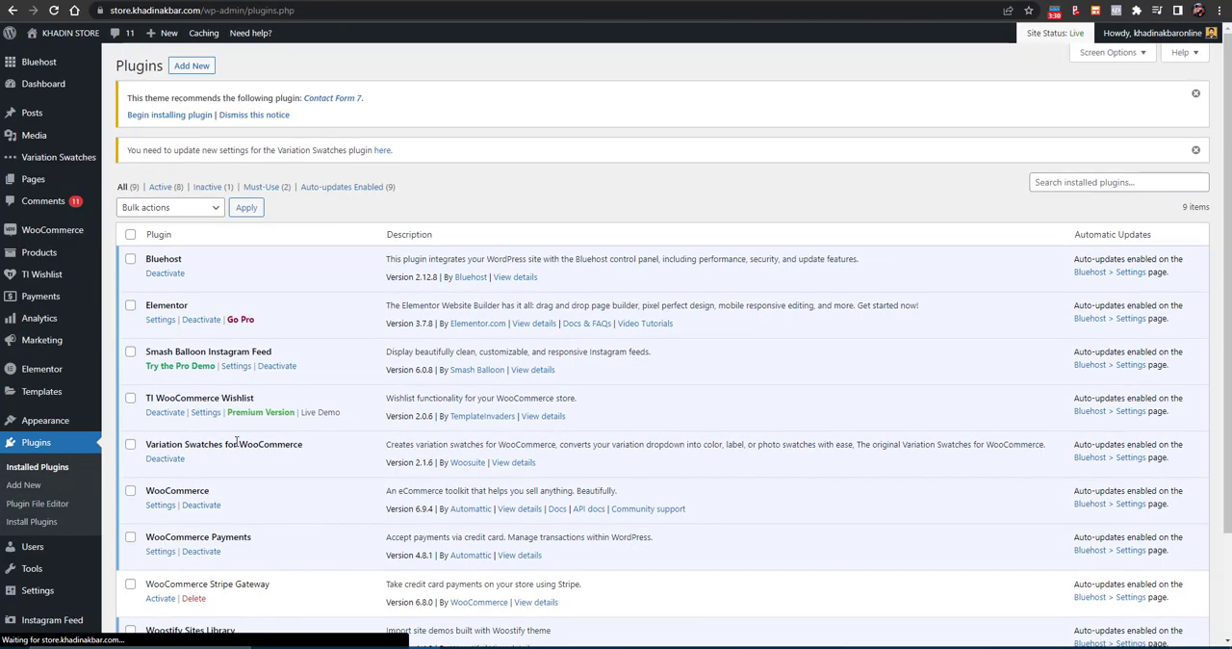
scroll(301, 525, down, 3)
click(130, 456)
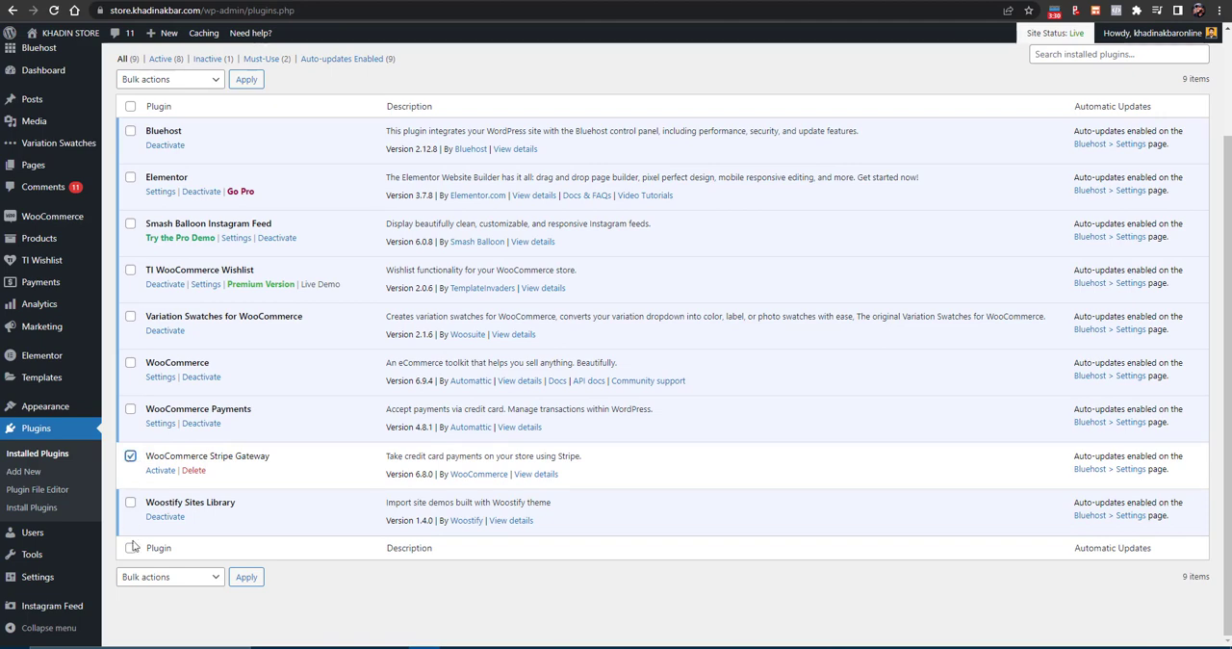
click(162, 578)
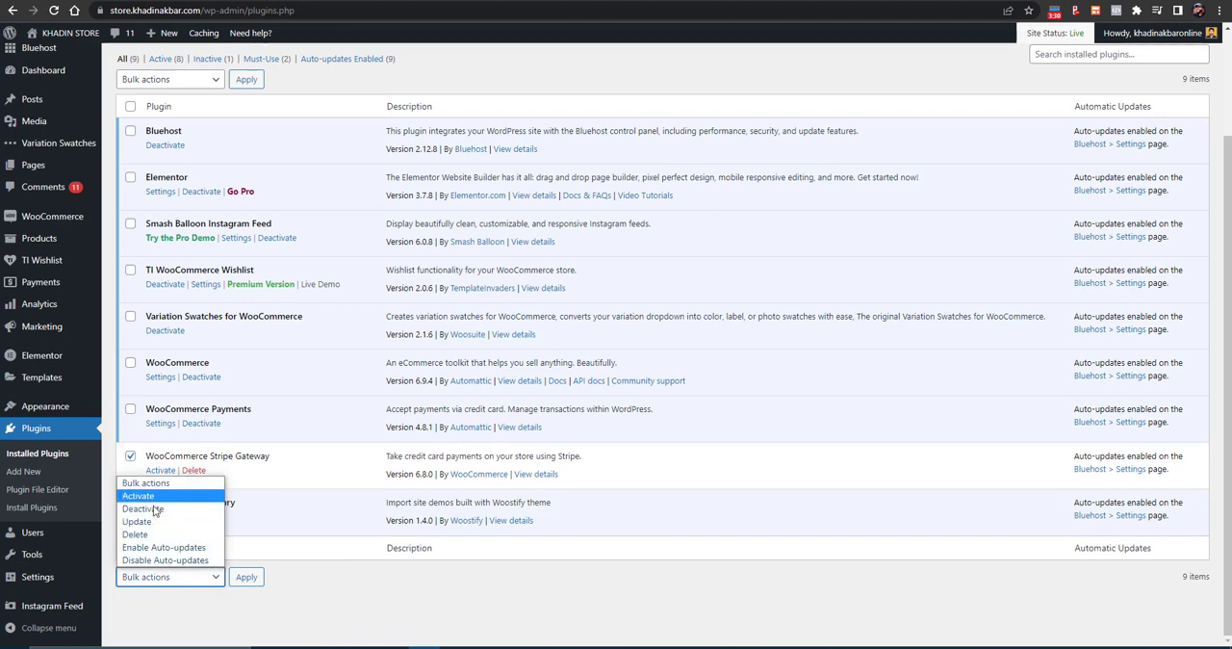
click(157, 494)
click(150, 577)
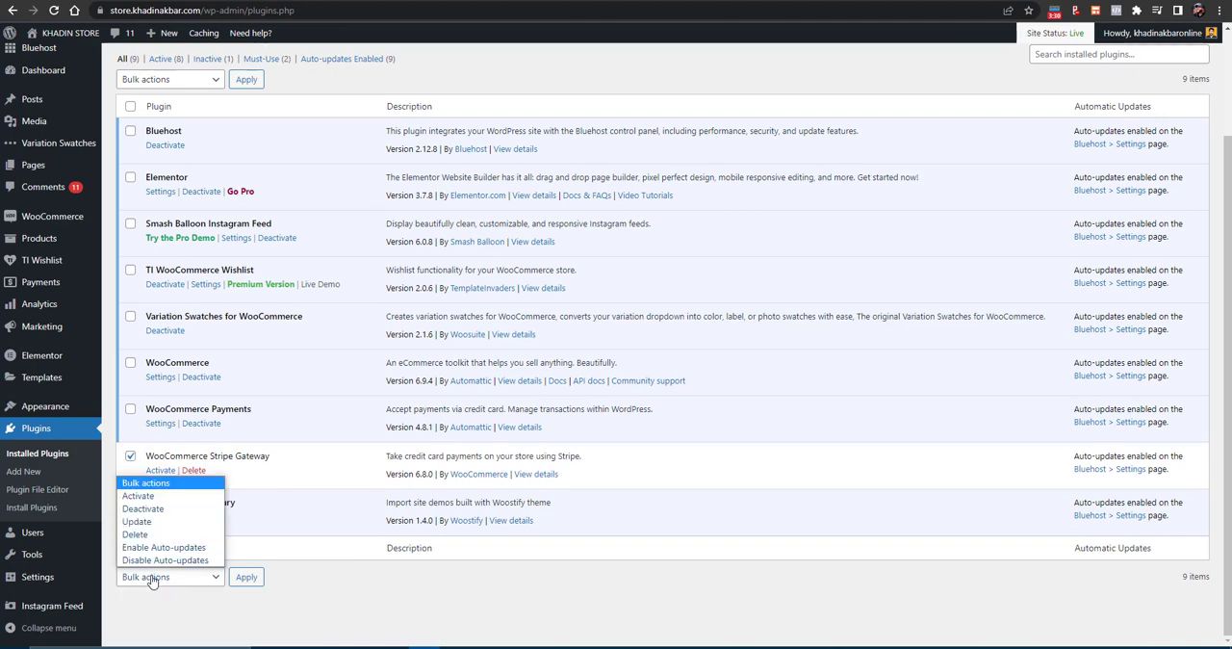
click(164, 497)
click(249, 575)
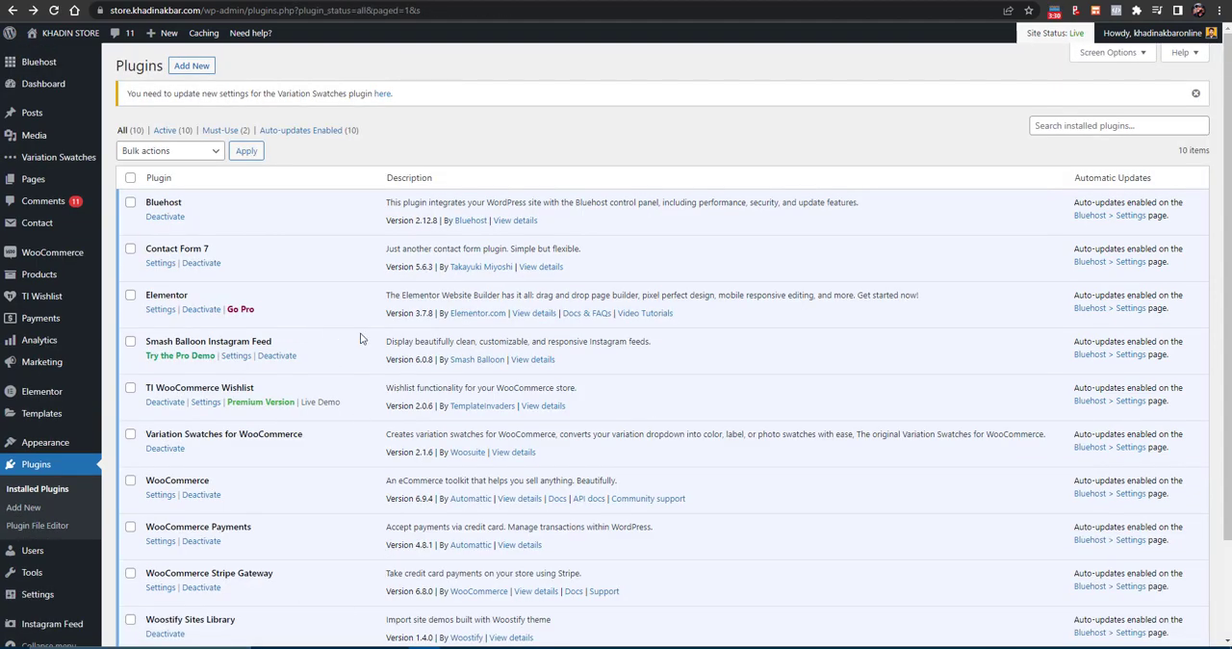
- Leave the installed plugins list and reopen the payment methods in the WooCommerce settings
scroll(384, 337, down, 2)
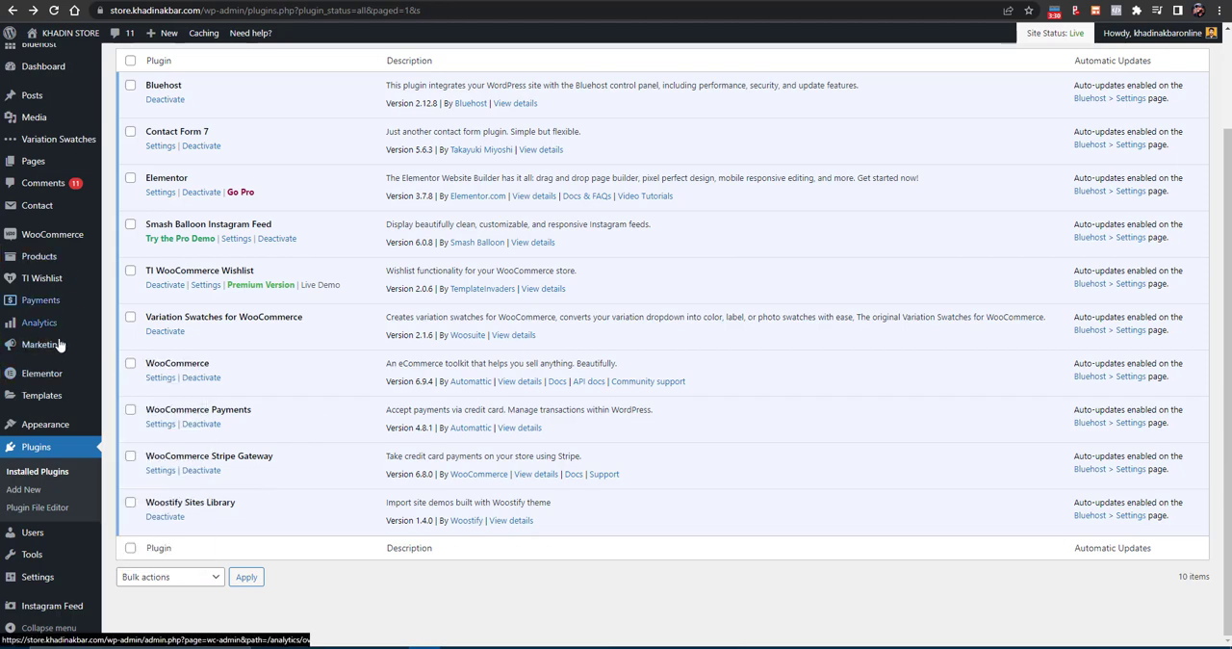
click(13, 10)
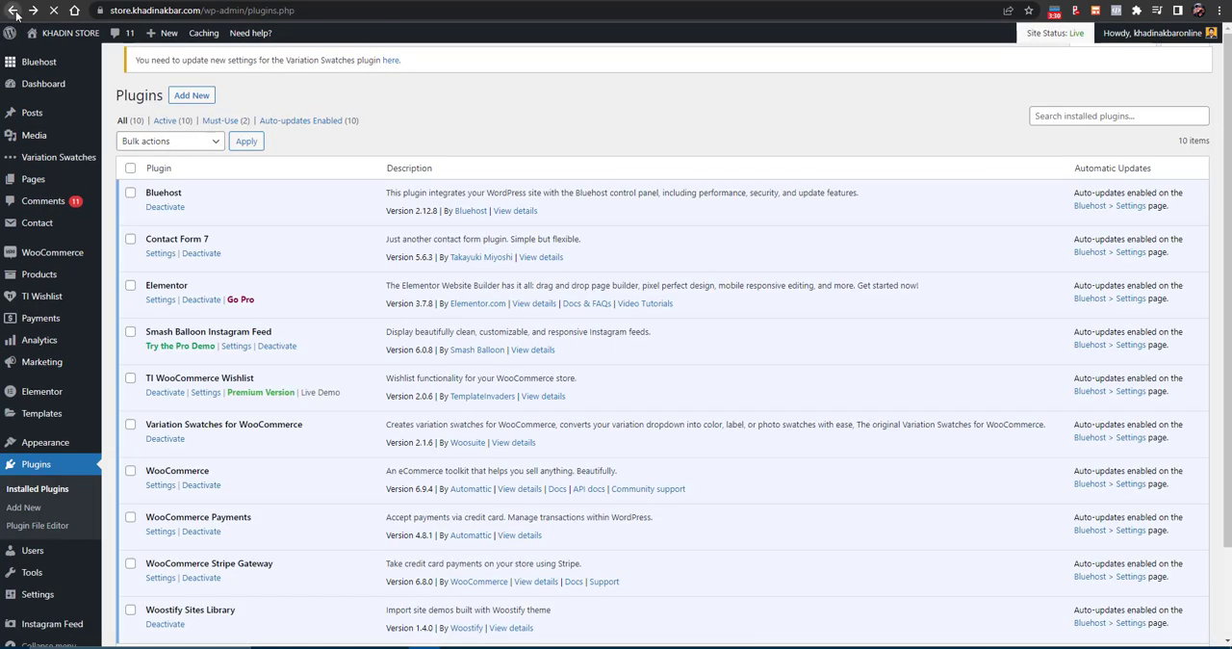
click(34, 10)
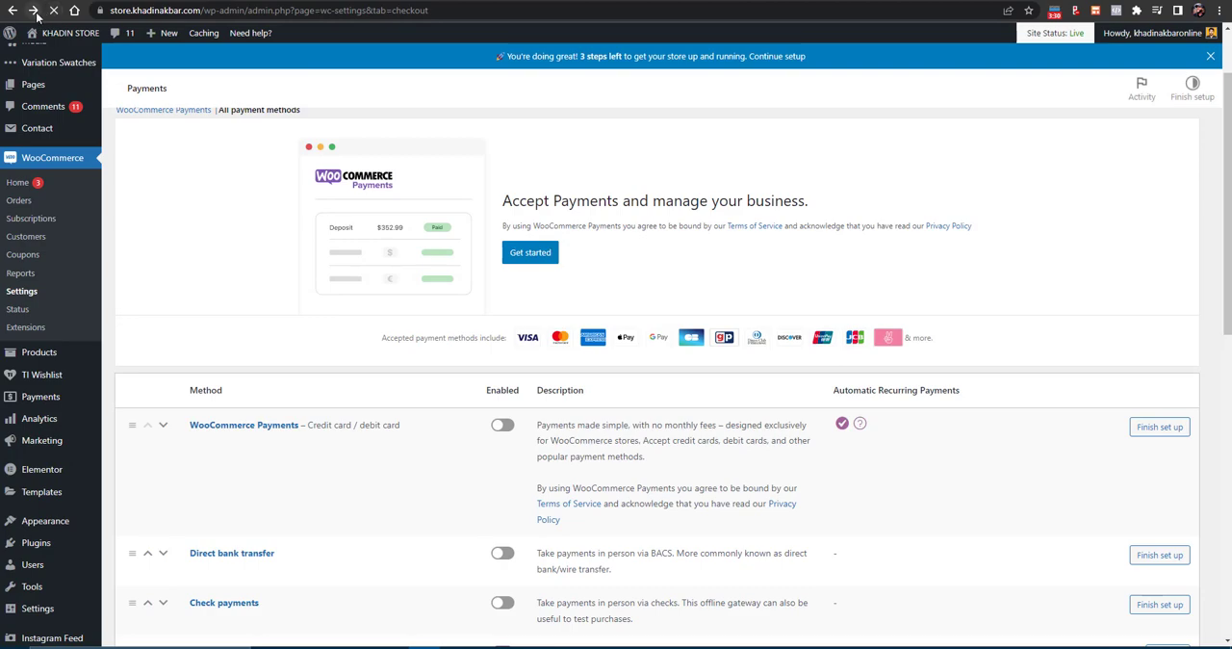
click(34, 13)
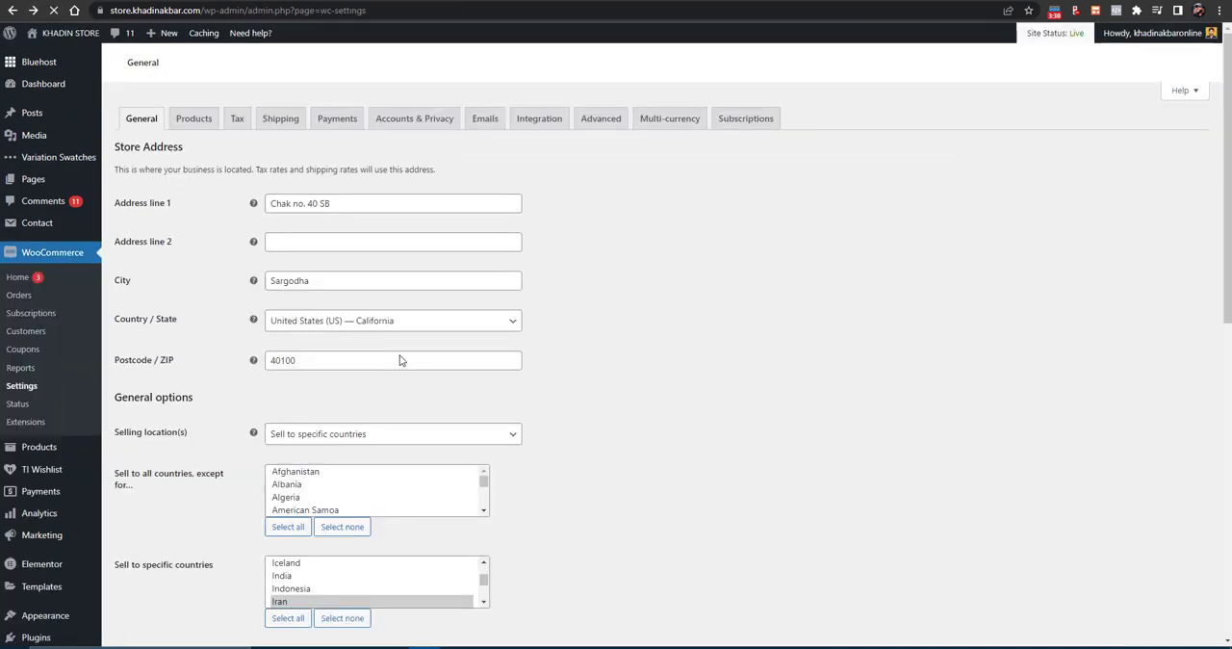
scroll(400, 360, down, 2)
scroll(400, 360, up, 2)
click(341, 123)
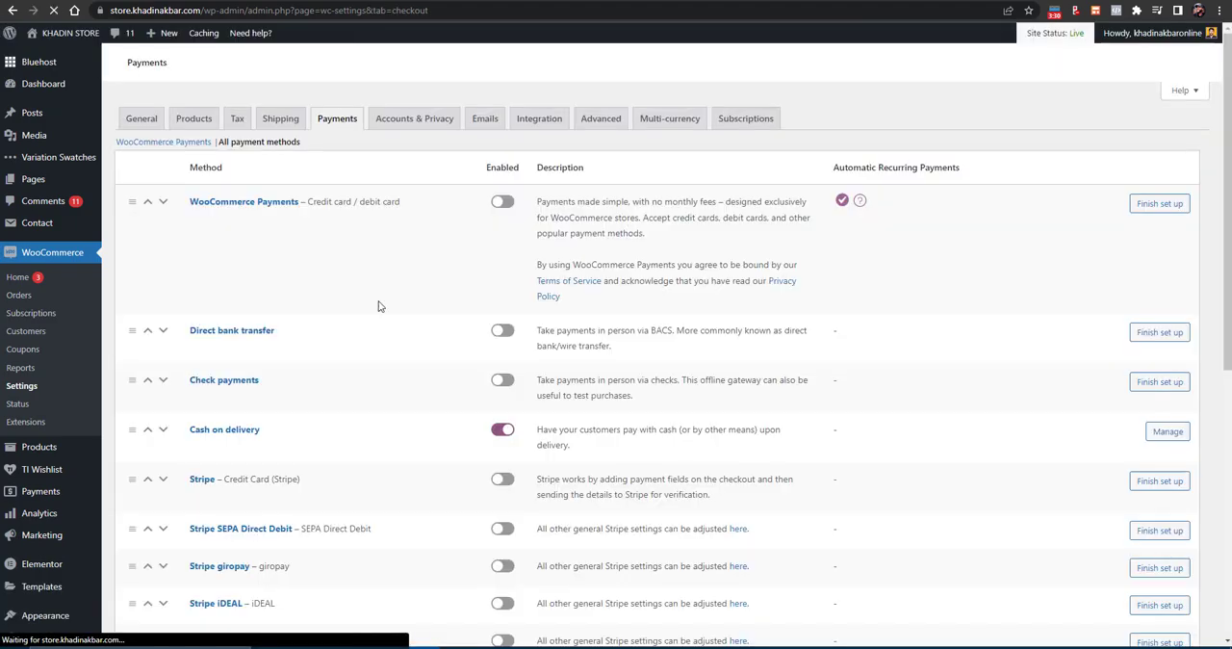
- Look through the added Stripe payment methods and open the setup of Stripe credit card payments
scroll(385, 336, down, 4)
scroll(397, 374, down, 4)
scroll(396, 374, up, 2)
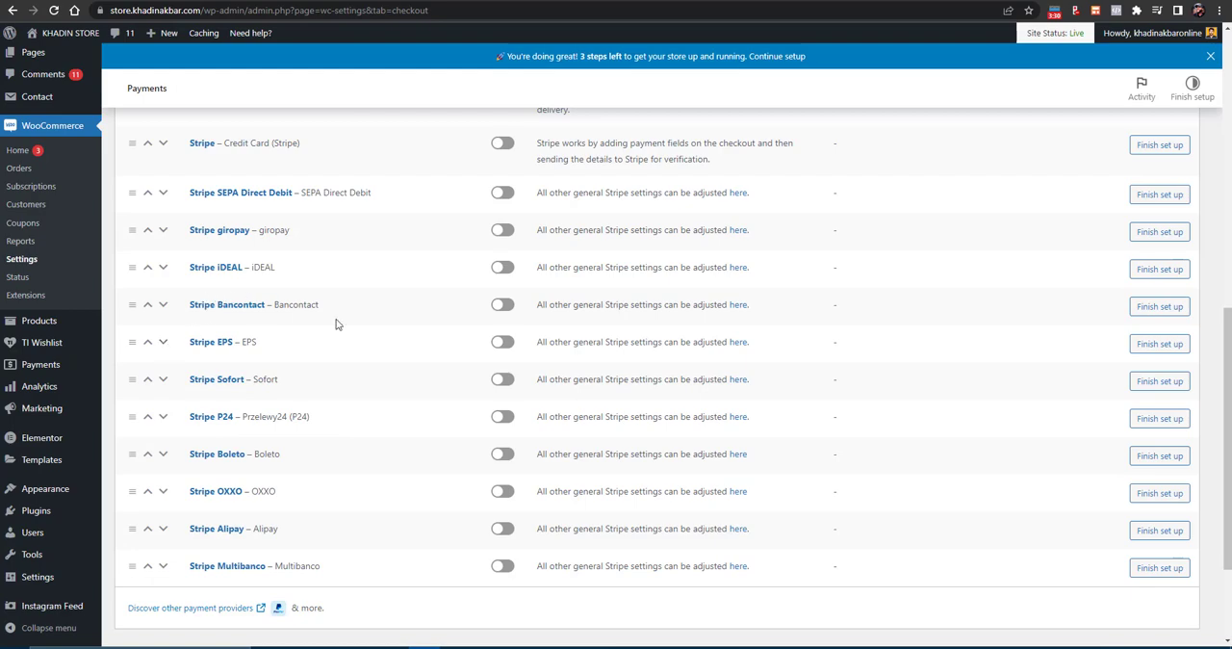
scroll(416, 447, up, 2)
scroll(416, 448, up, 2)
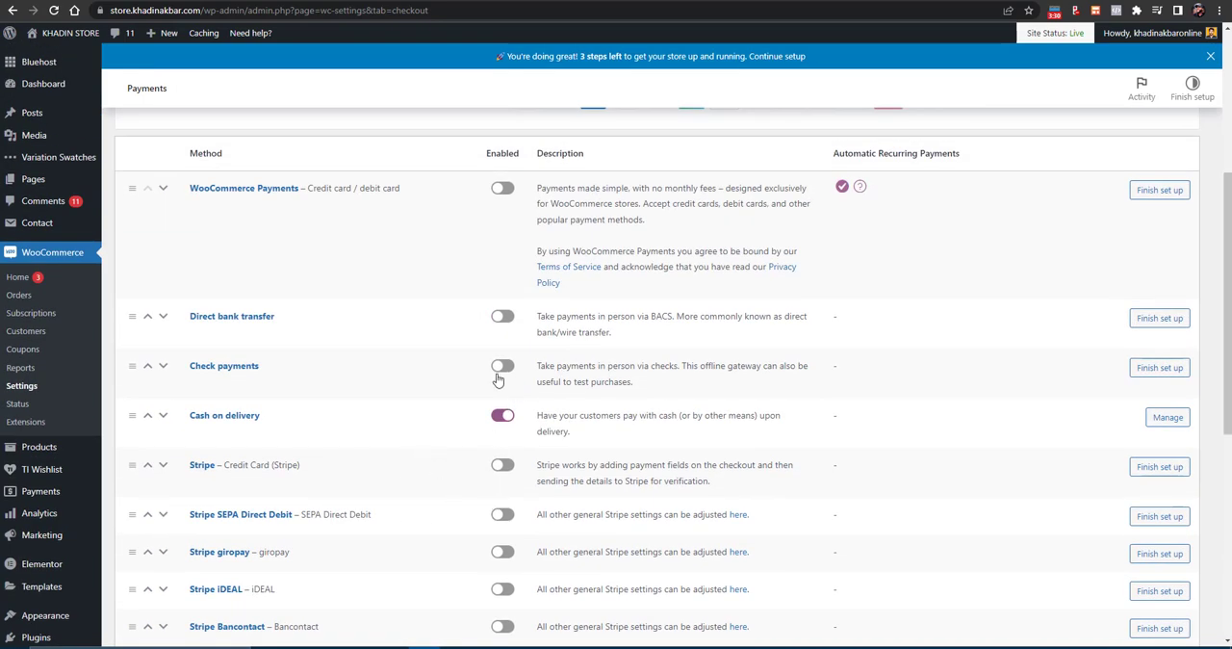
click(502, 468)
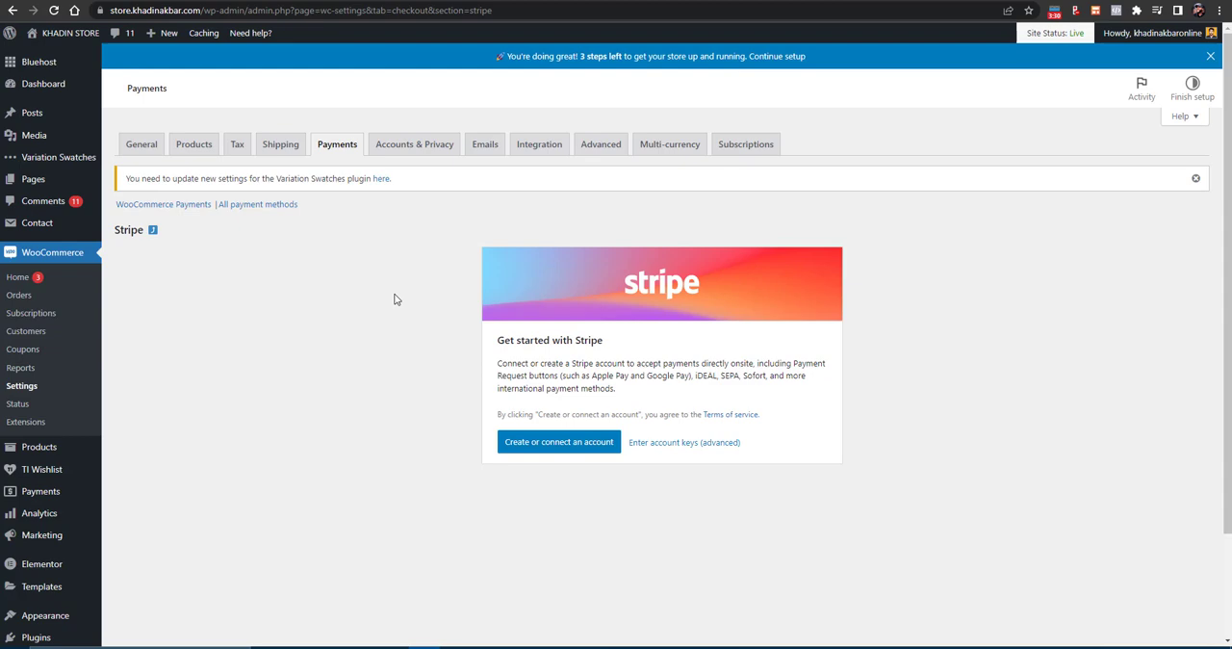
- Switch to the store's general settings tab and open the list of all products
key(ctrl+Tab)
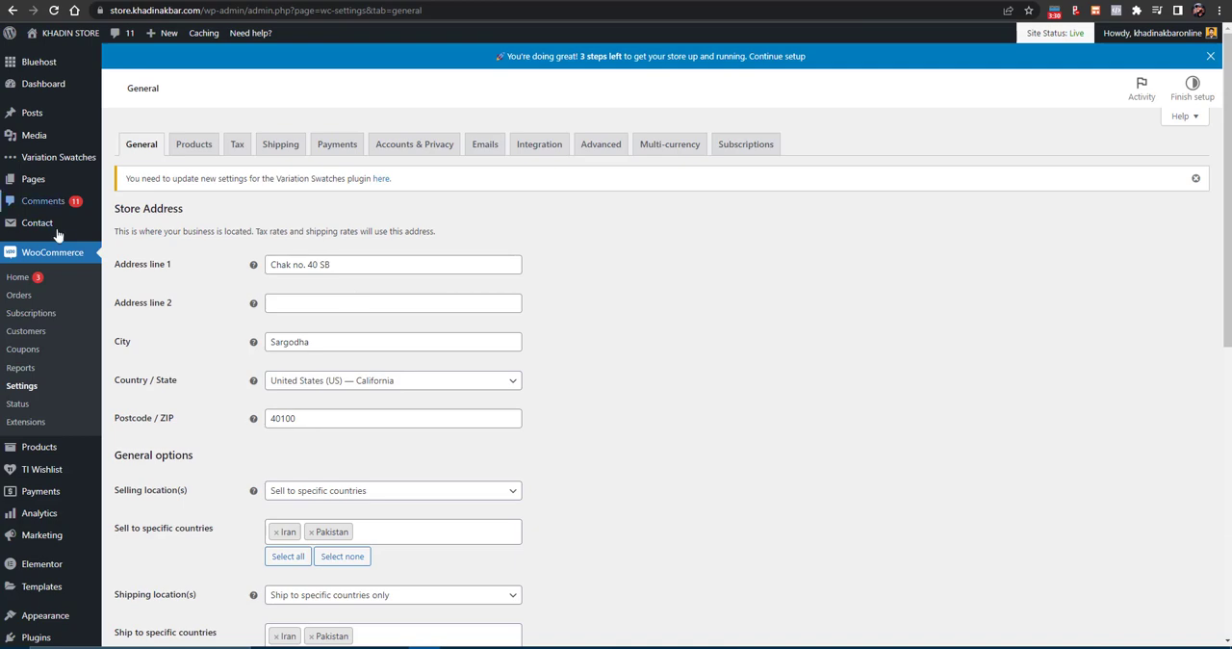
mouse_move(30, 452)
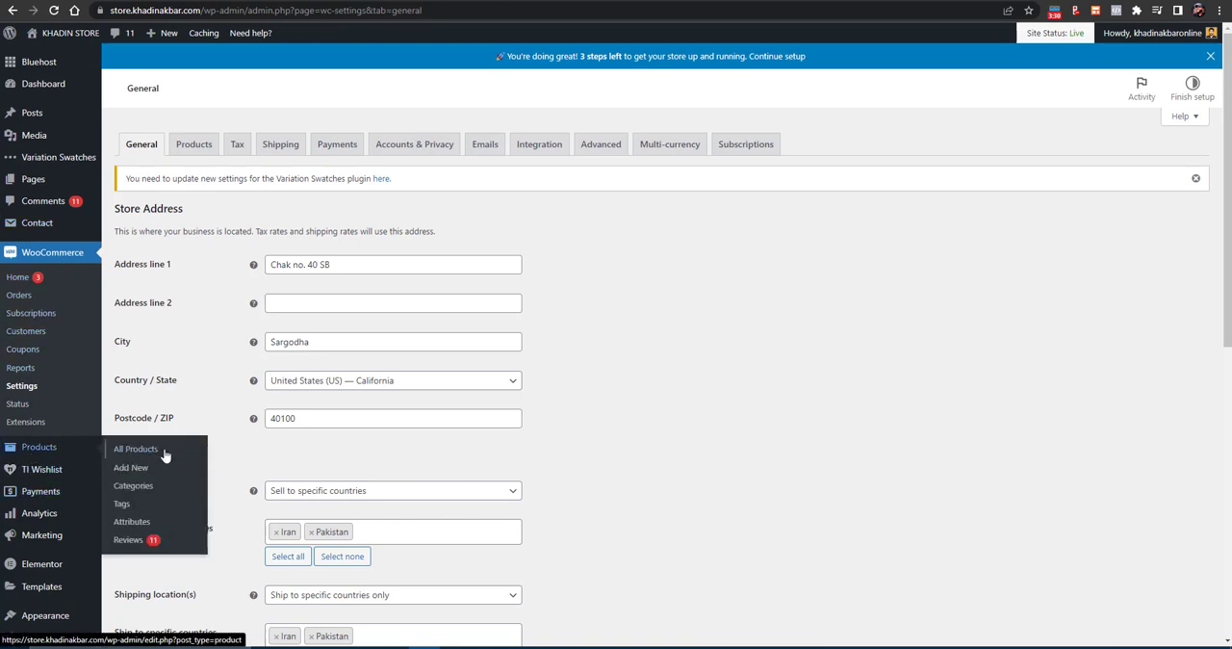
click(162, 454)
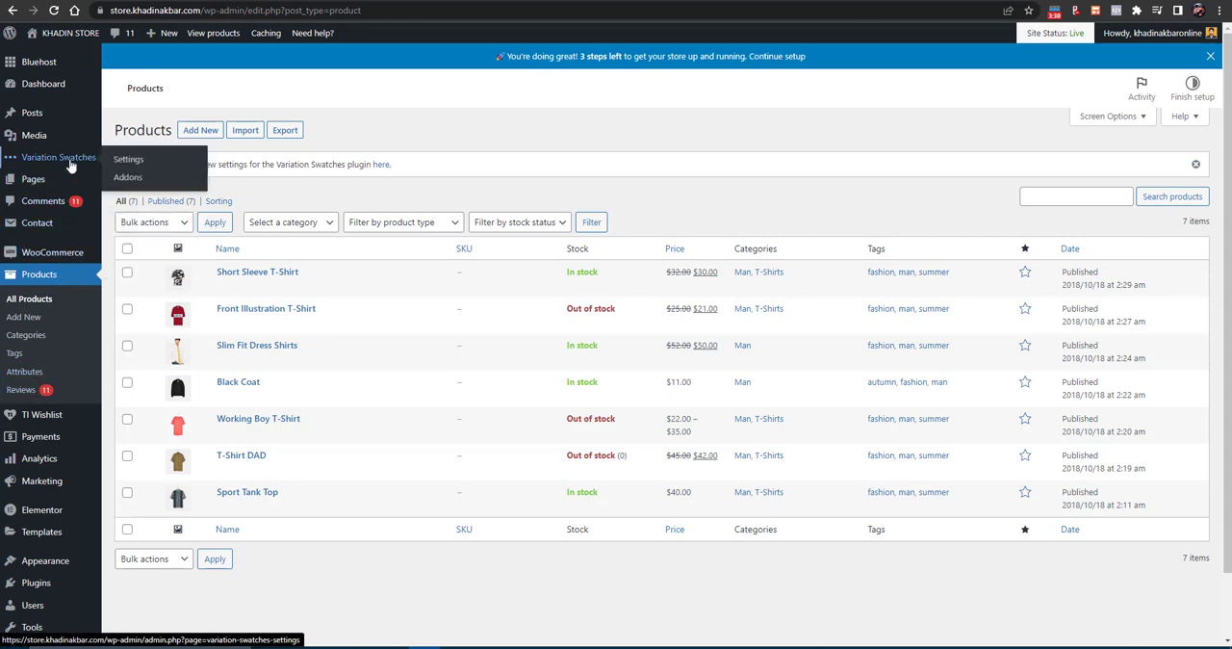
- Open the product attributes and add a new attribute named Size, keeping its type as Select
click(31, 378)
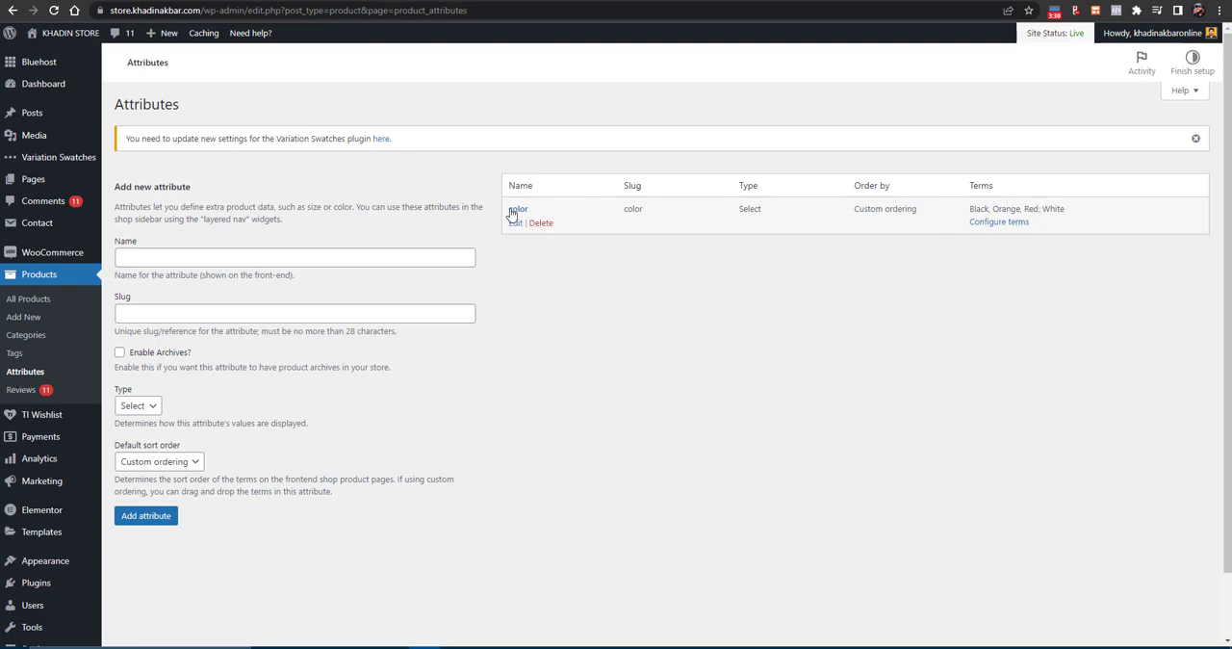
click(212, 284)
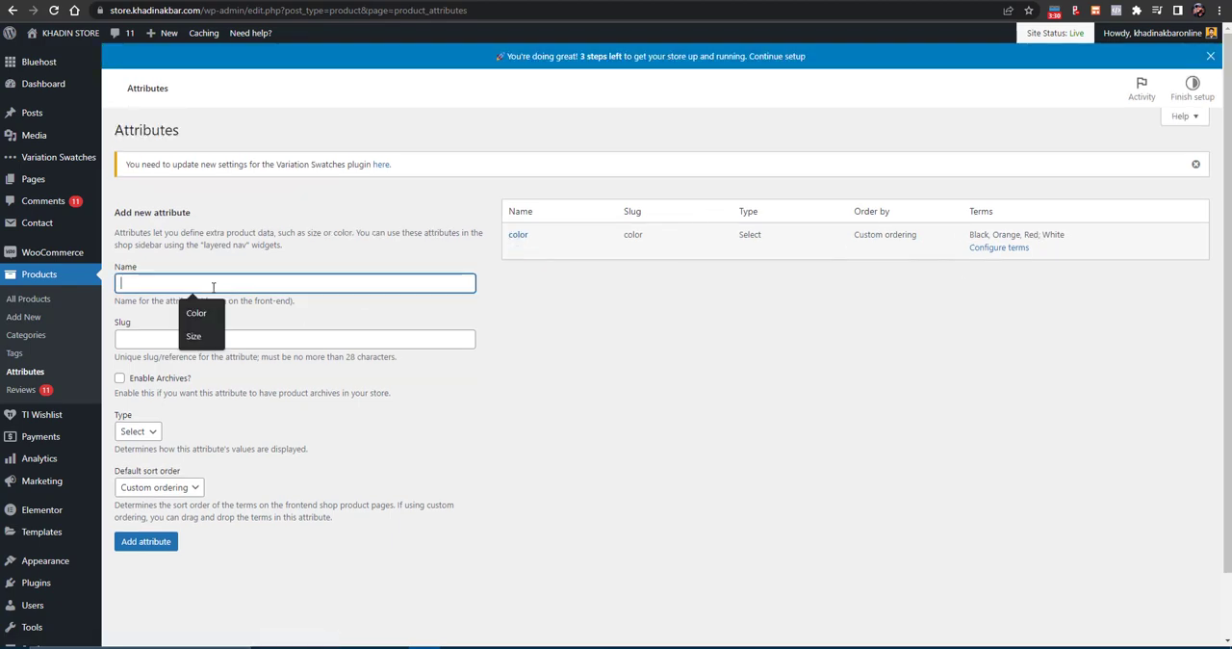
text(Size)
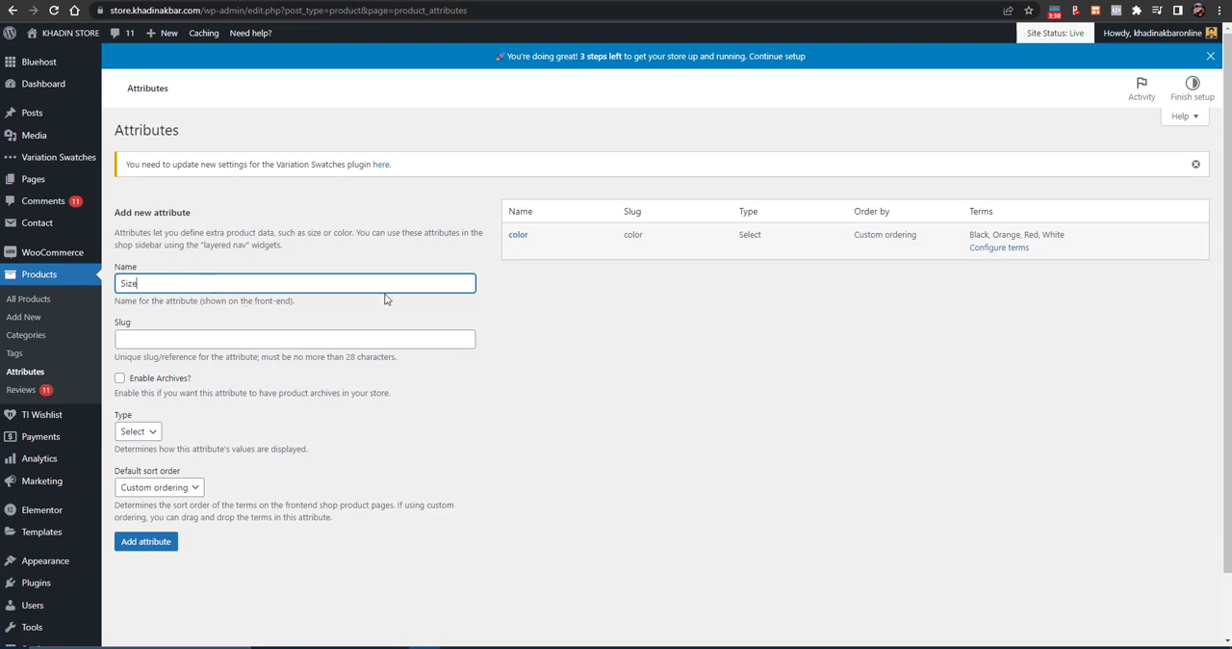
click(136, 433)
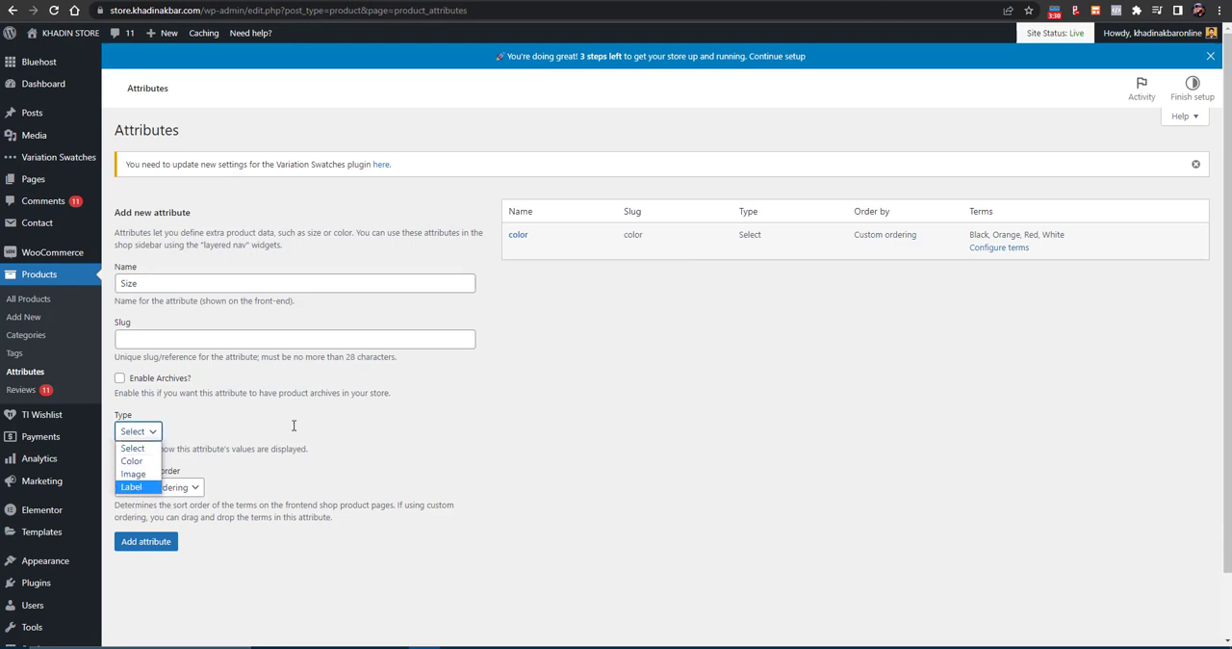
click(252, 284)
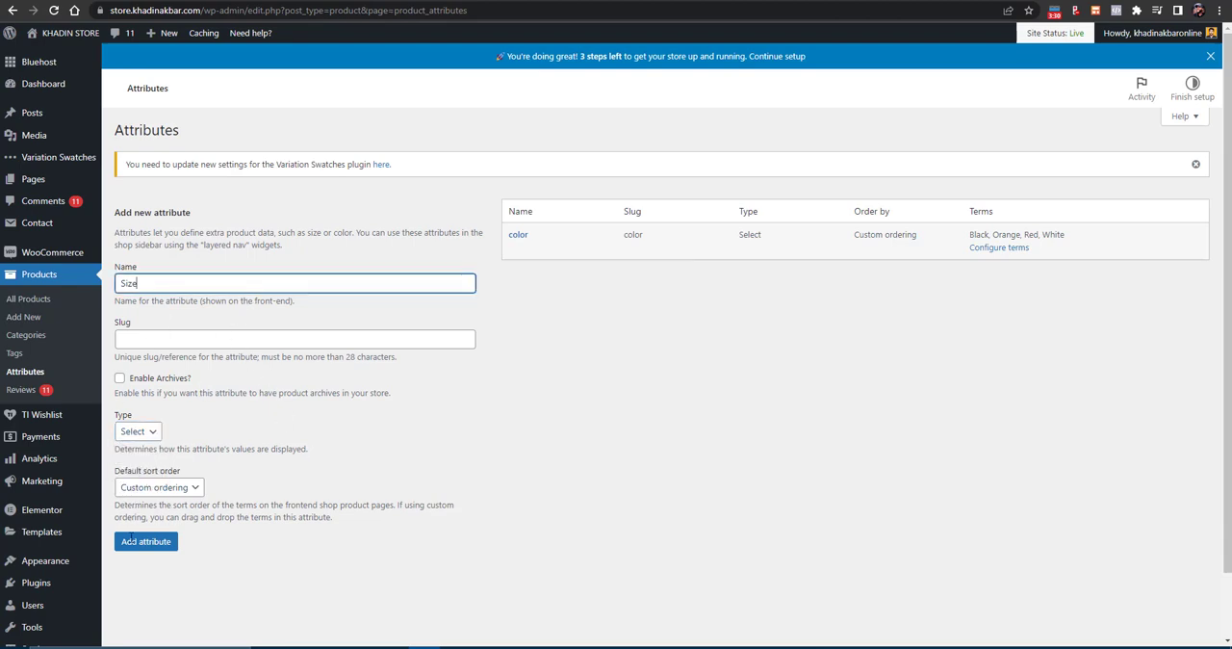
click(146, 435)
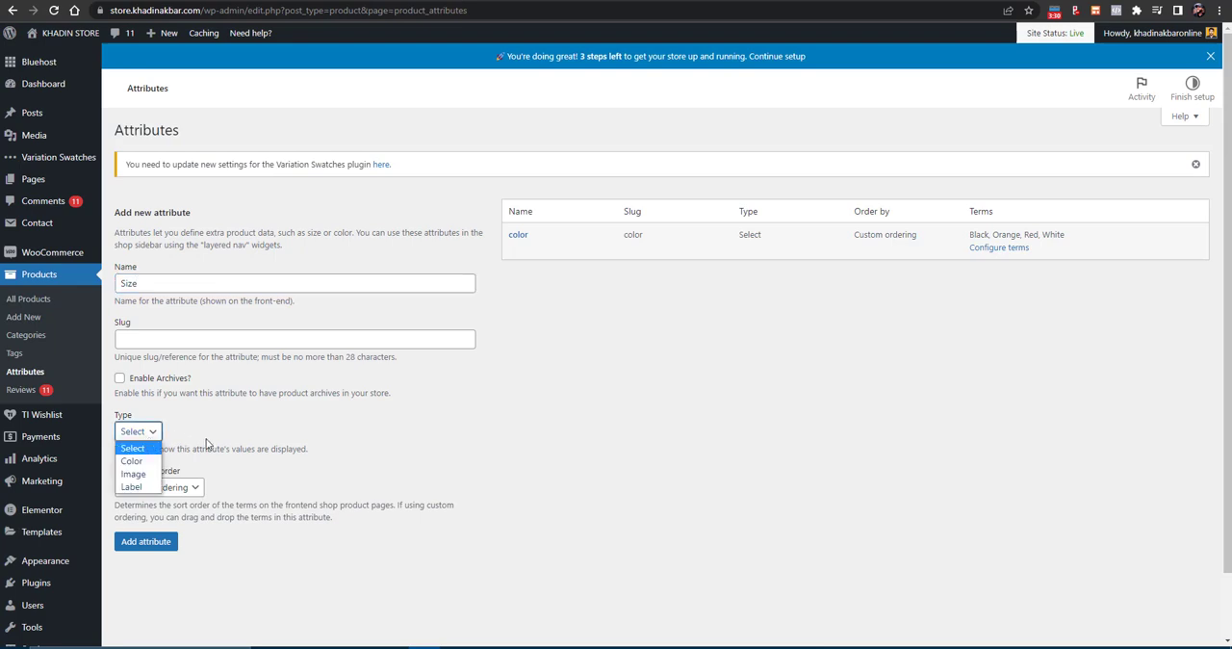
click(169, 541)
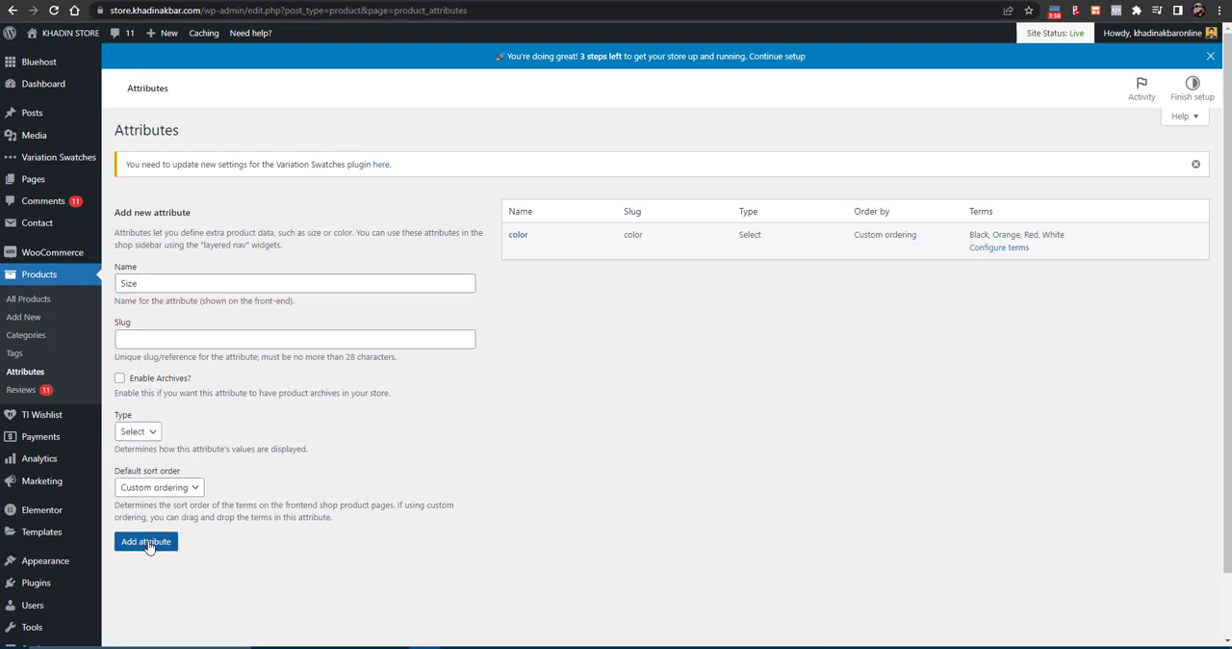
click(125, 549)
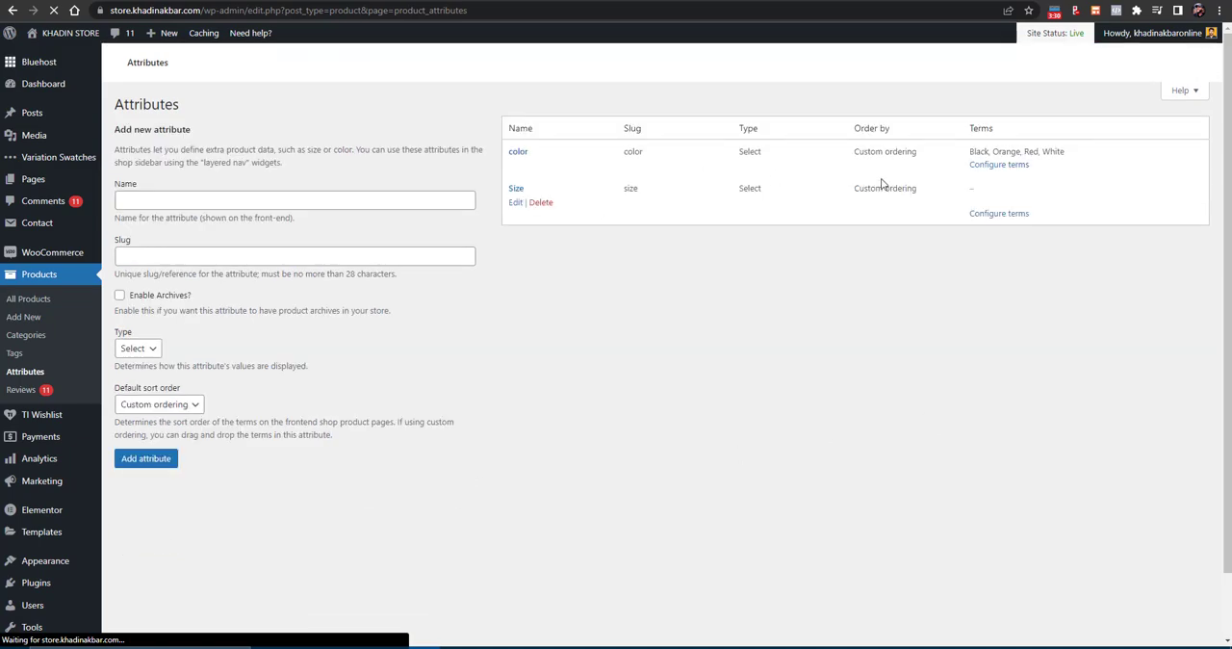
- Open the term configuration of the Size attribute and add the sizes S and M
click(995, 273)
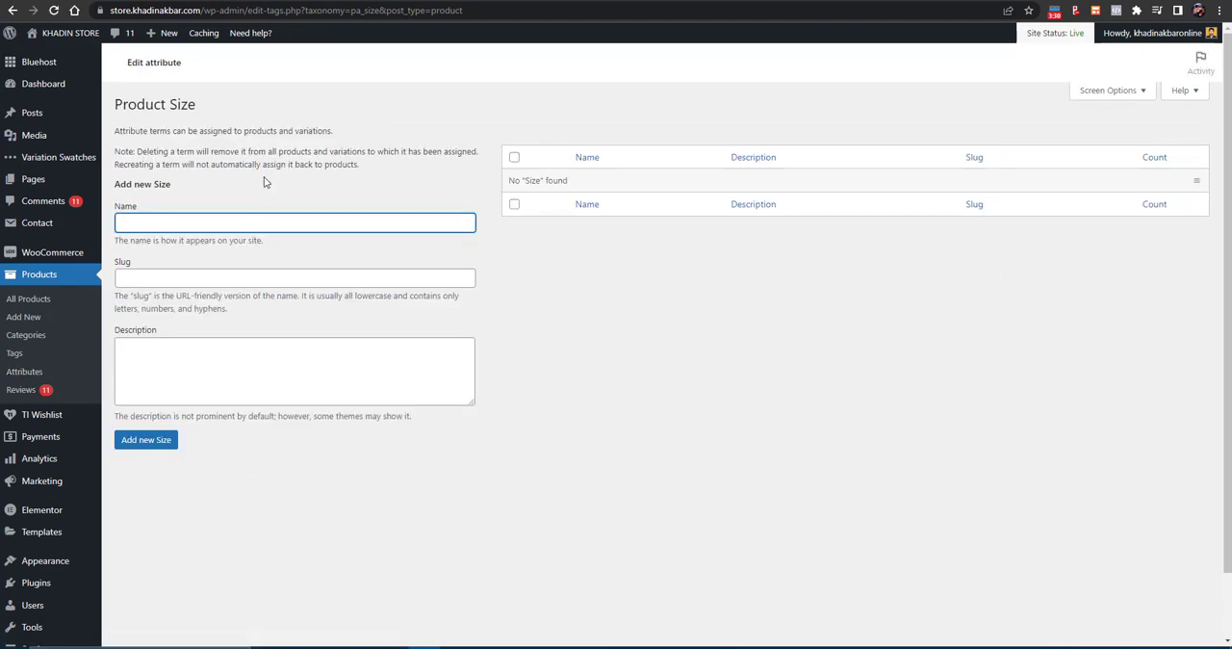
text(S)
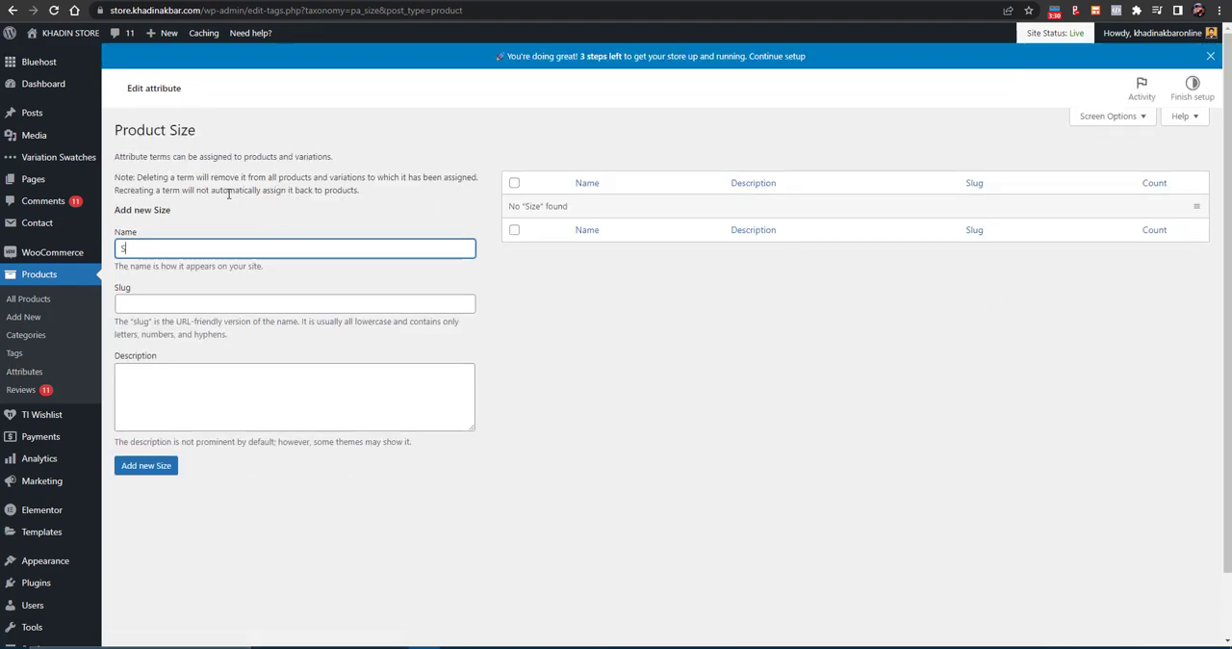
click(131, 471)
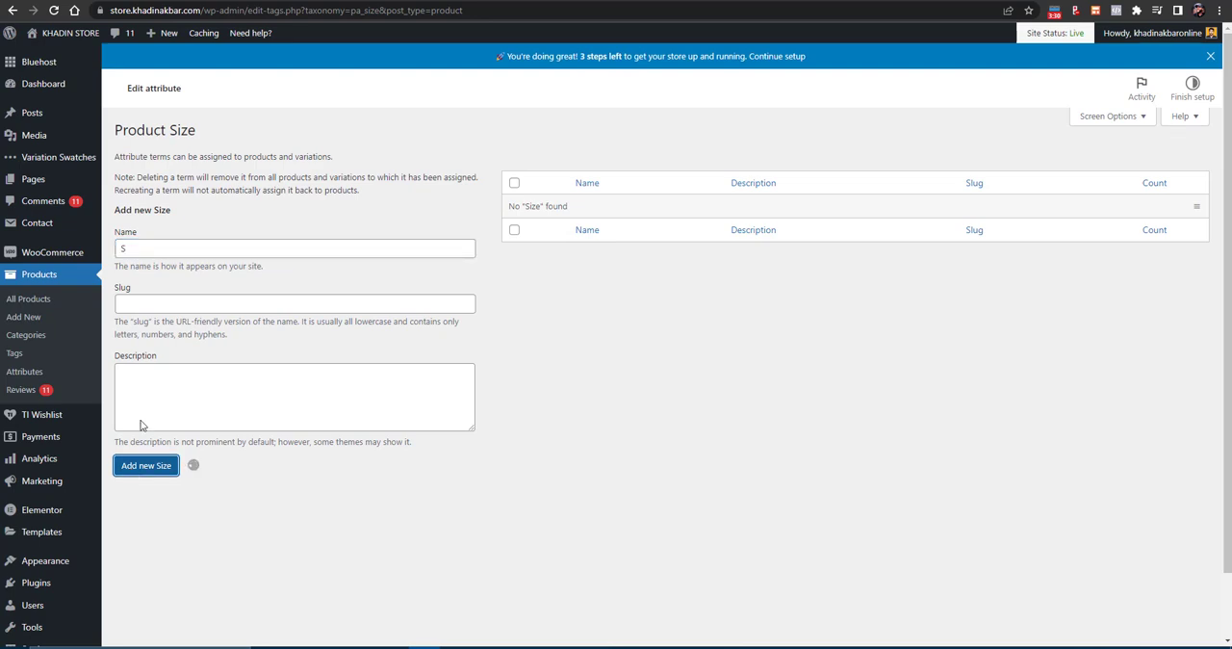
click(155, 294)
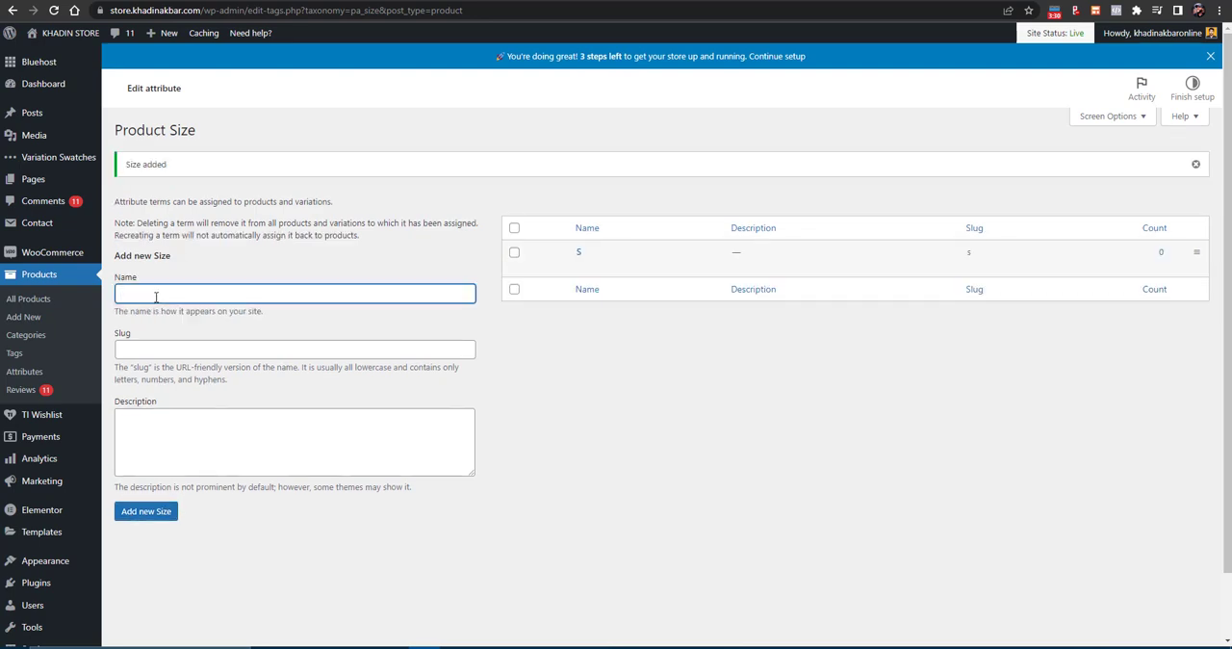
text(M)
click(140, 512)
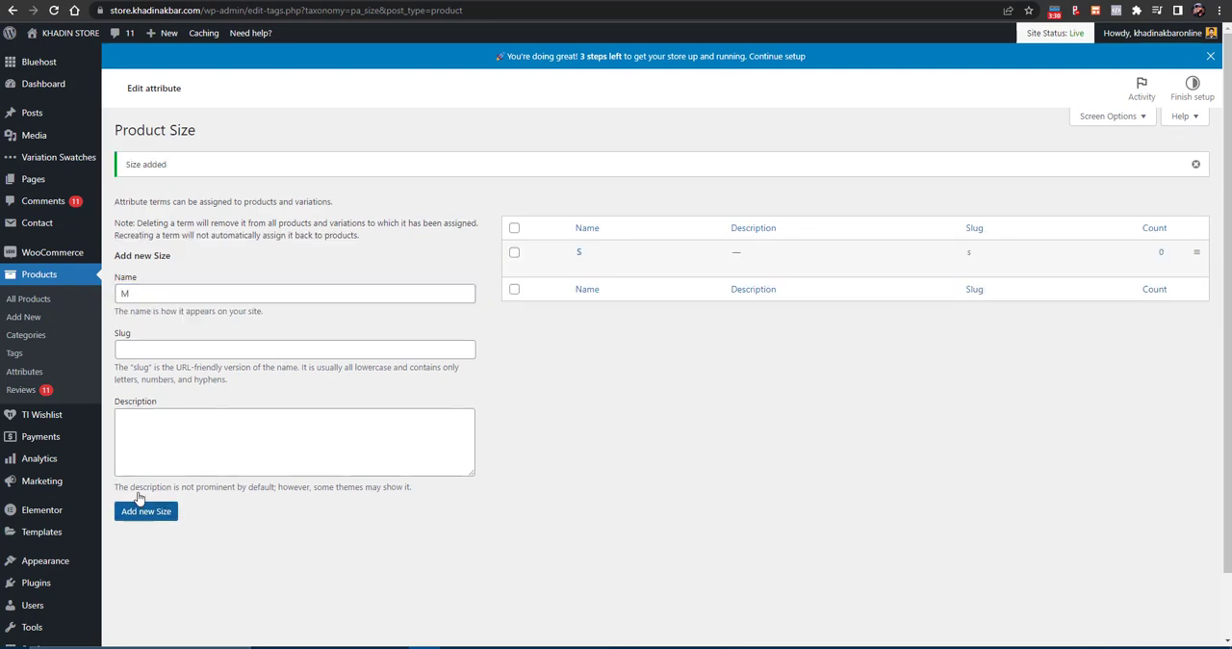
- Add the sizes L and XL to the Size attribute's terms
click(159, 290)
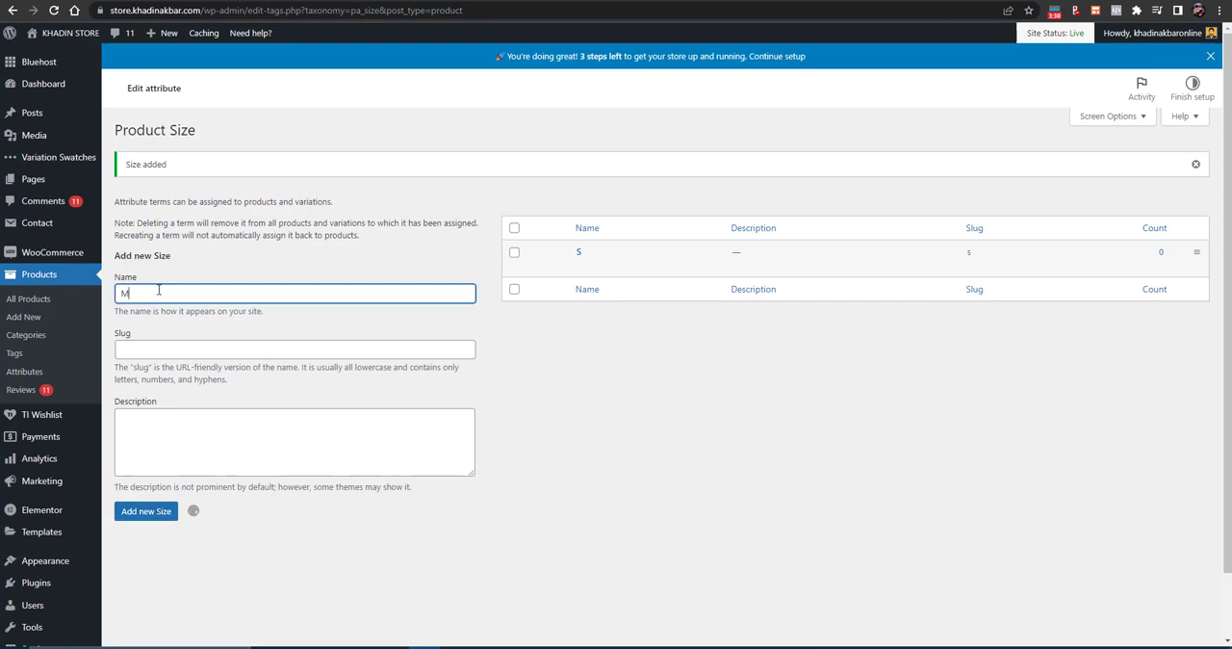
text(L)
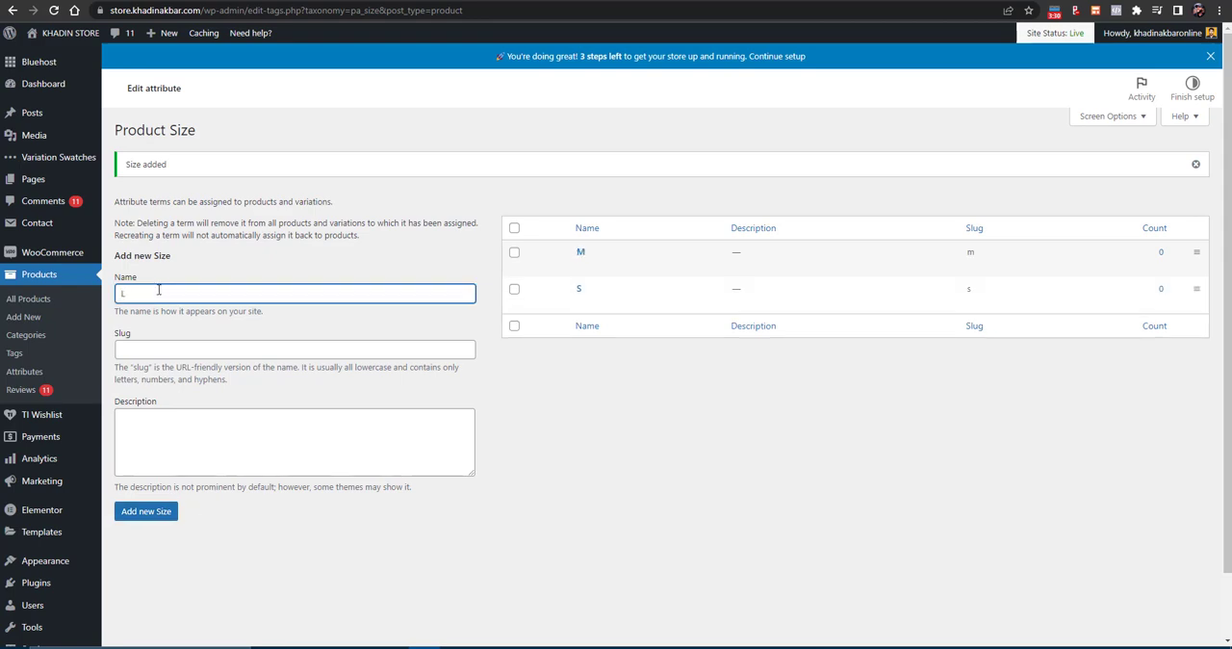
click(144, 511)
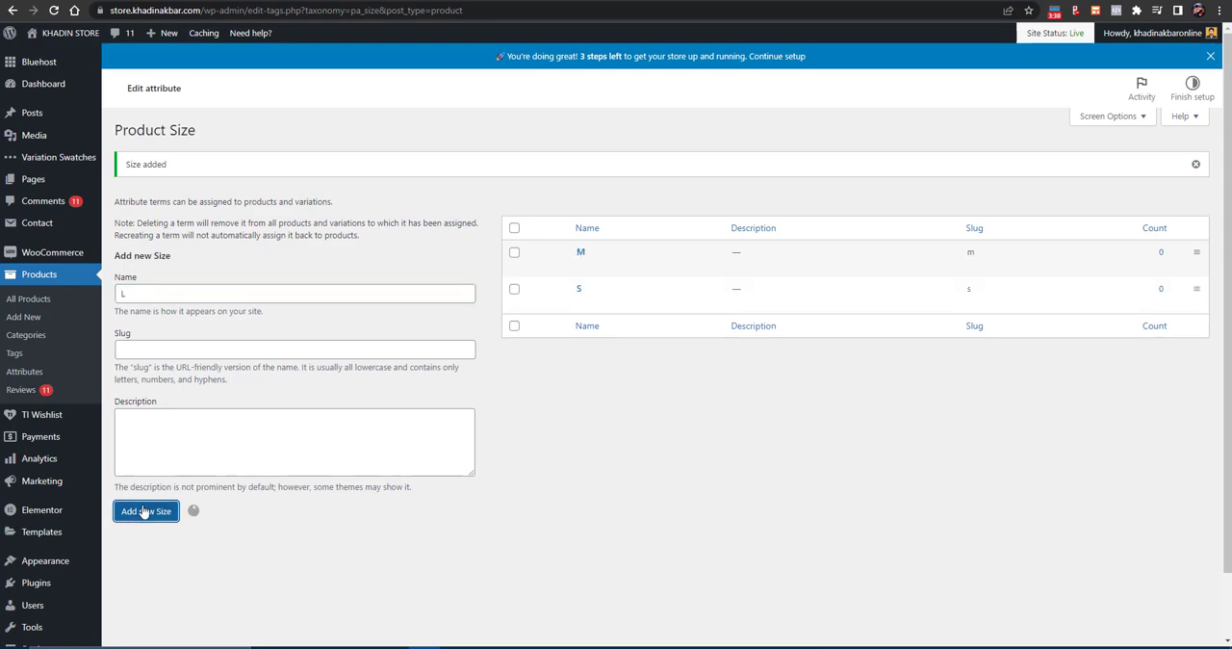
click(163, 295)
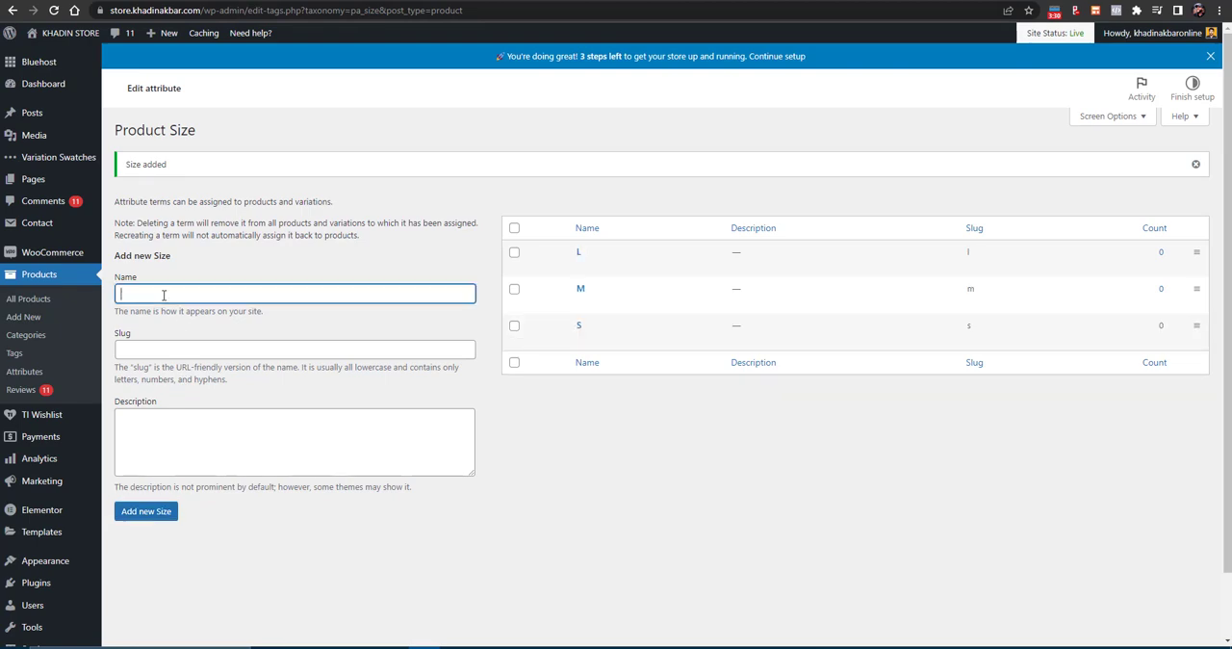
text(XL)
click(139, 512)
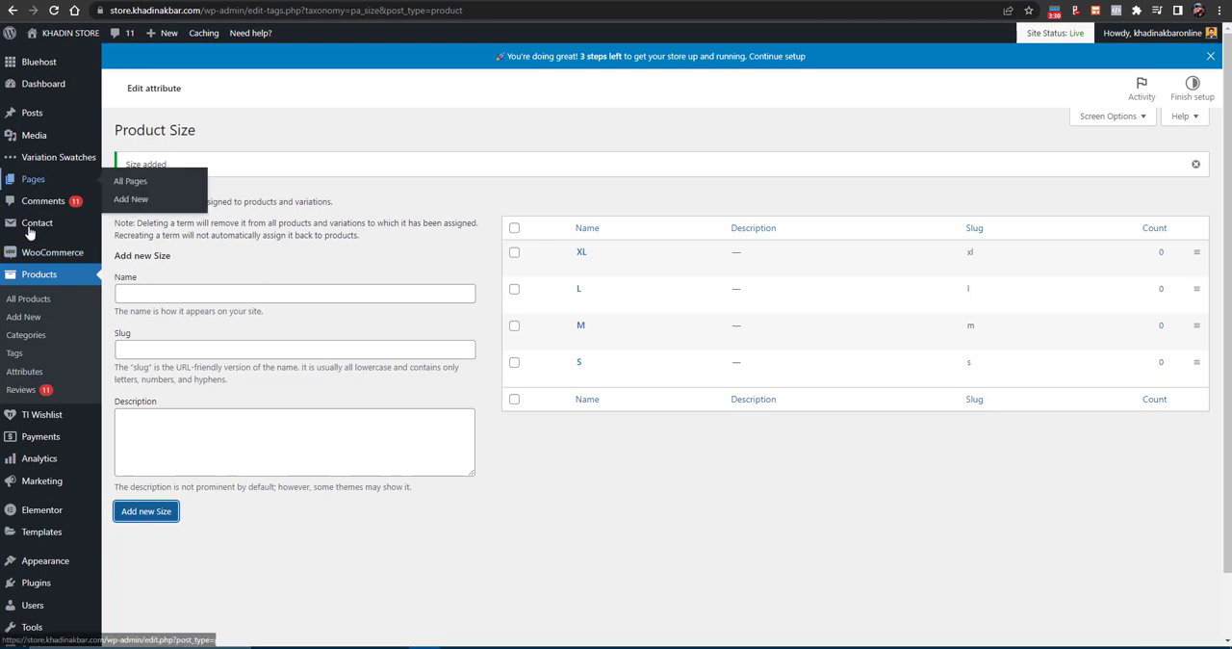
- Start a new product, then open the Short Sleeve T-Shirt page from the Woostify demo's full-width shop
click(32, 319)
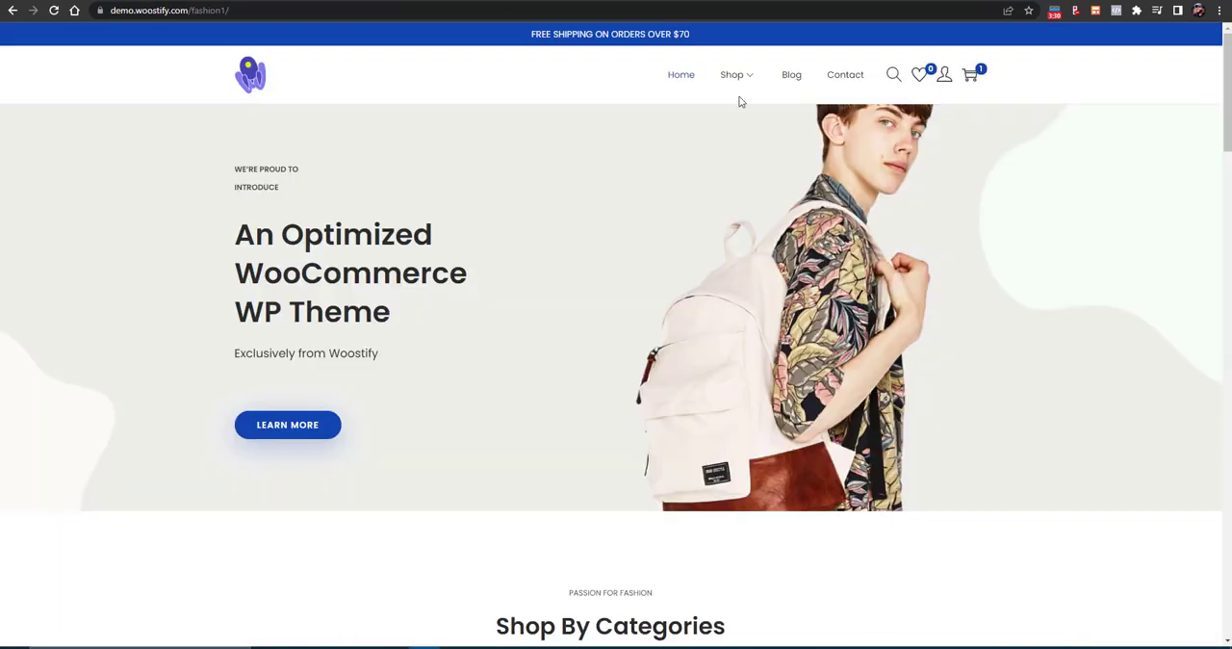
mouse_move(733, 76)
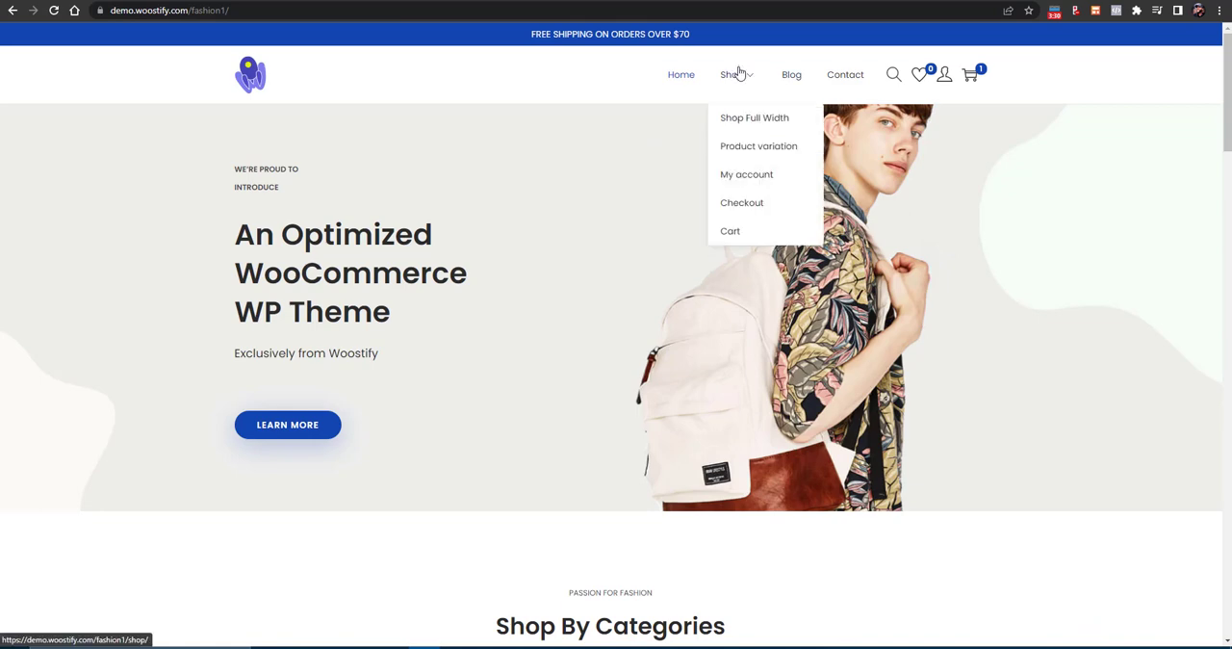
click(752, 118)
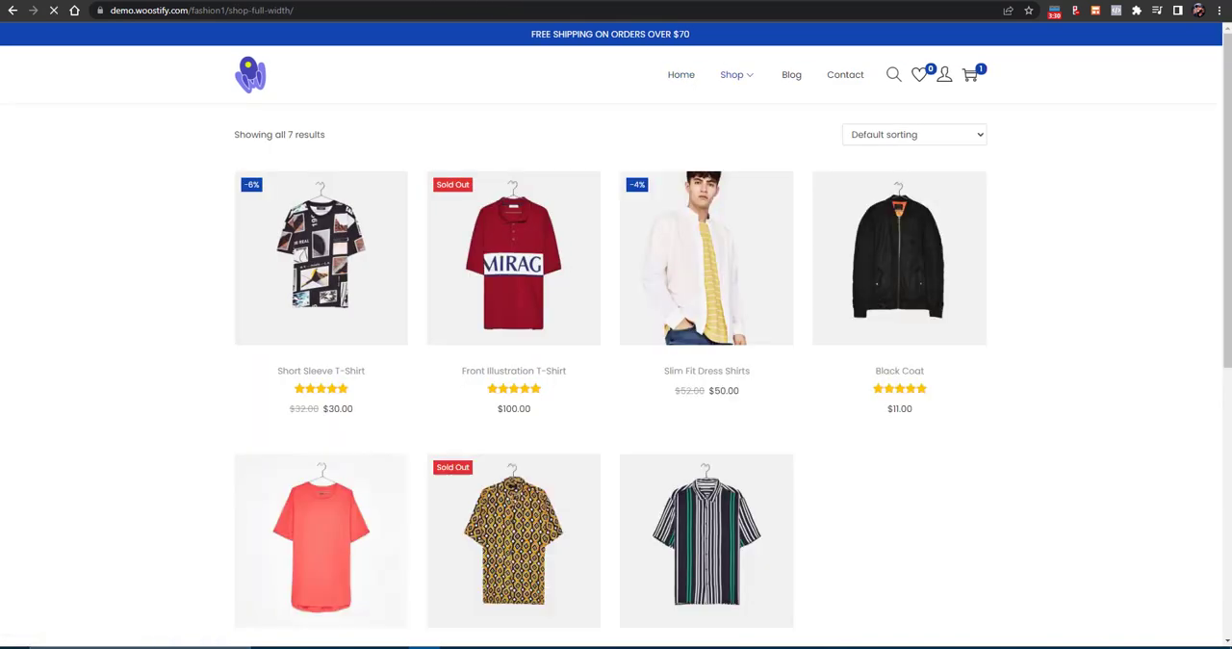
click(349, 373)
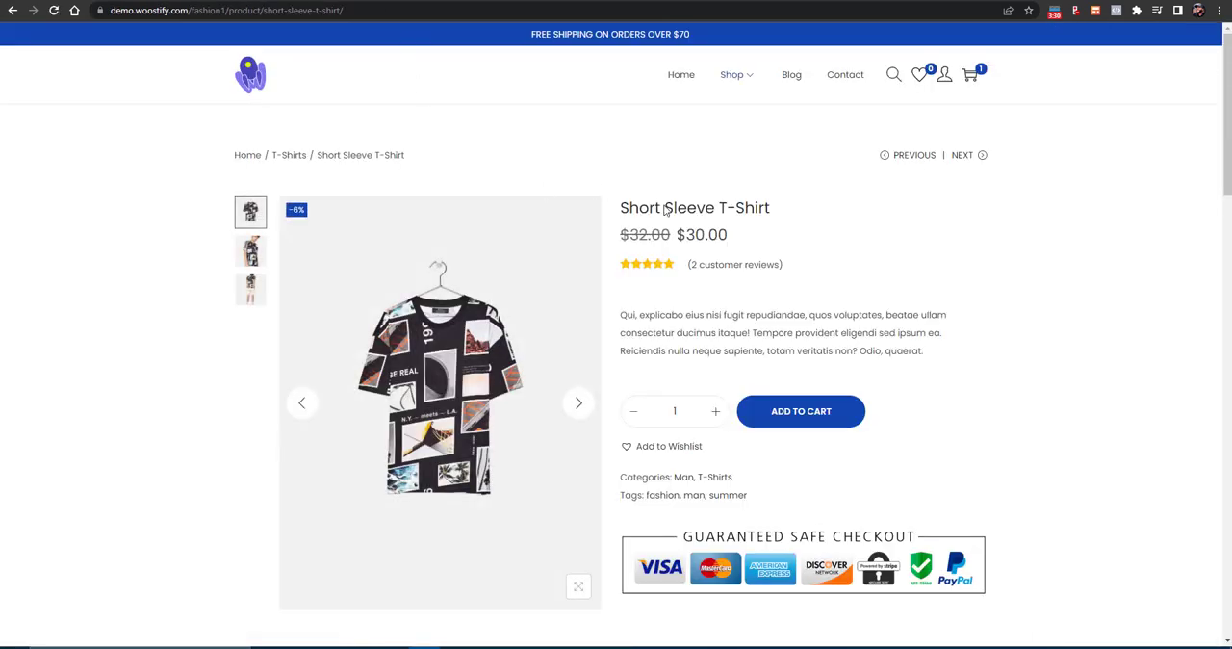
- Copy the demo product's title, Short Sleeve T-Shirt, into the new product's name
triple_click(664, 210)
key(ctrl+c)
key(super)
key(Escape)
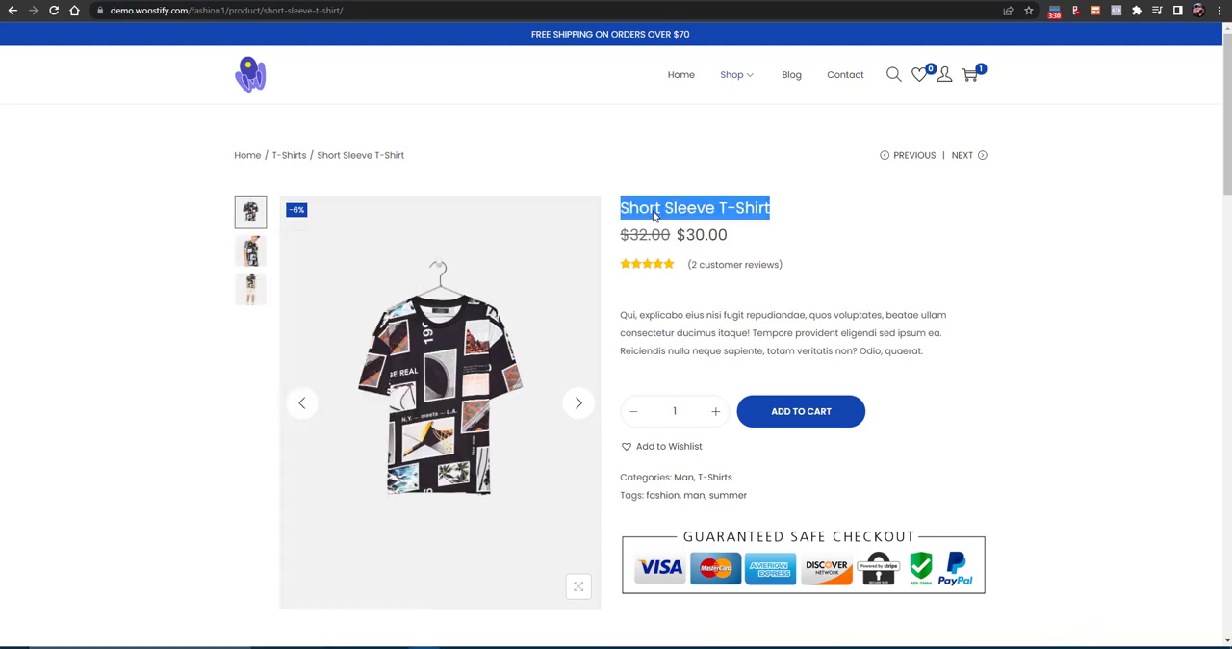
drag(654, 216, 653, 218)
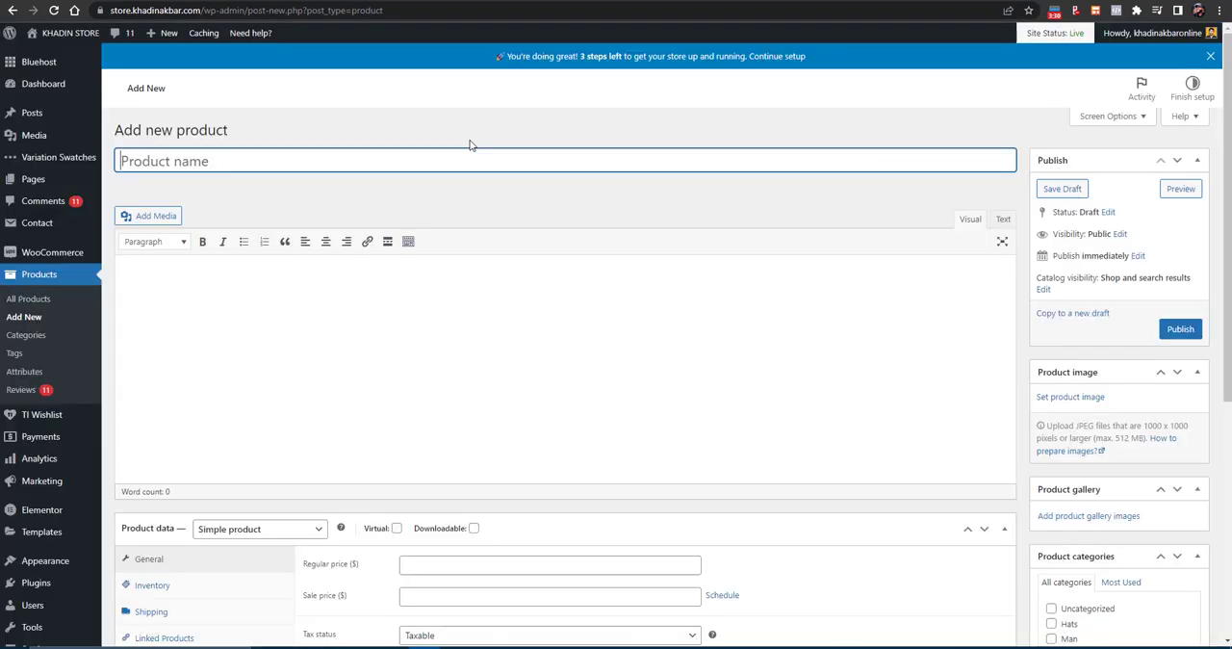
key(ctrl+v)
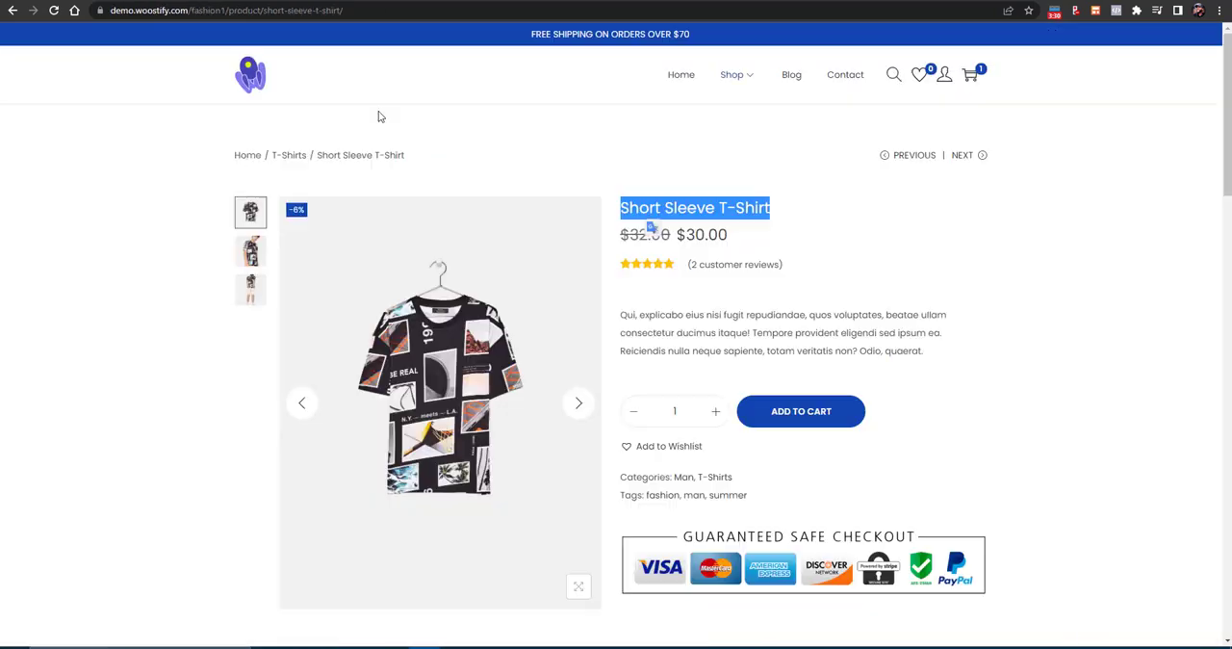
- Copy the full description paragraph from the demo product page into the new product's main description
scroll(597, 429, down, 4)
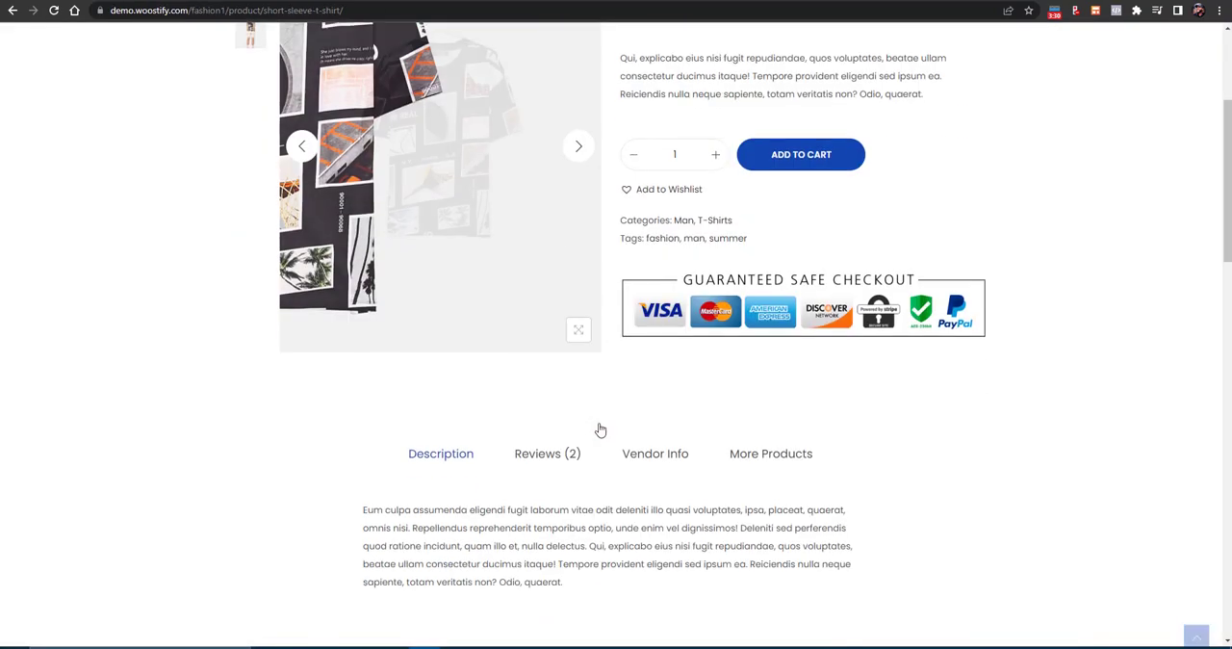
triple_click(463, 437)
key(ctrl+c)
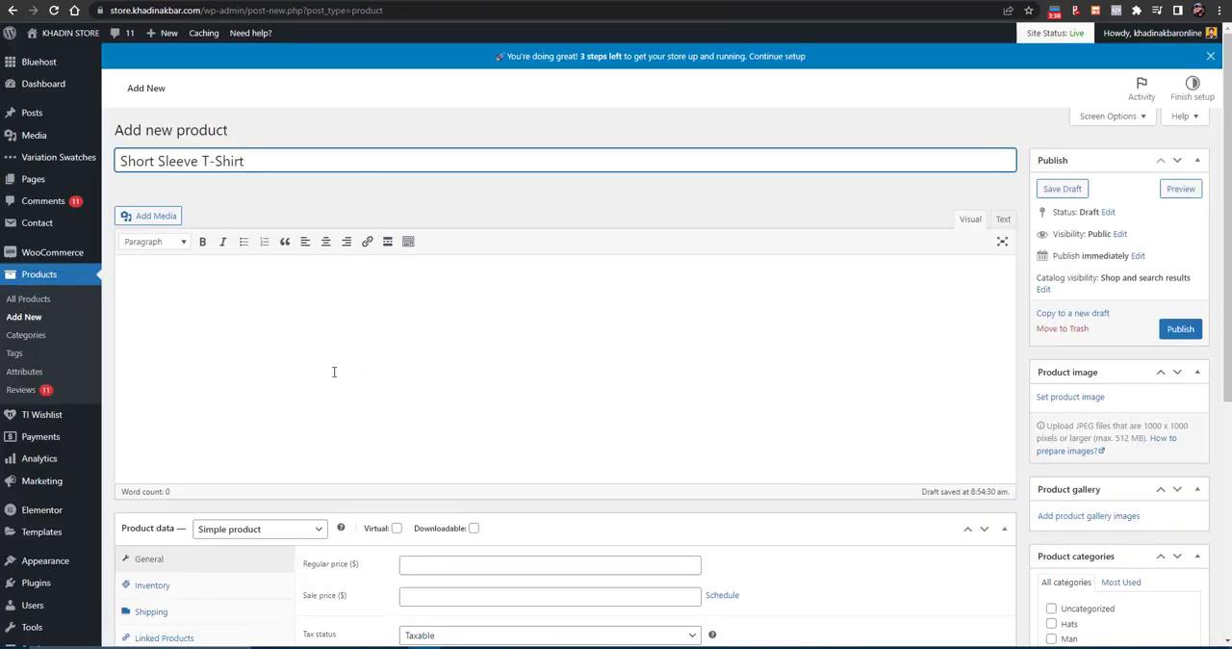
click(334, 371)
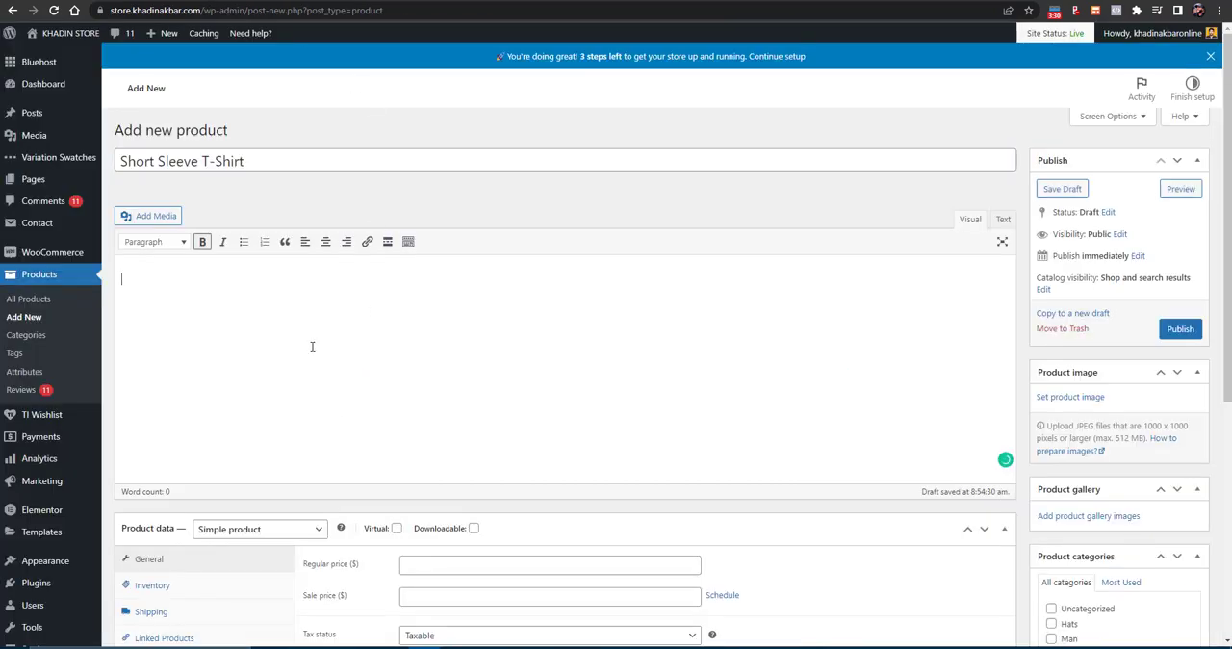
key(ctrl+v)
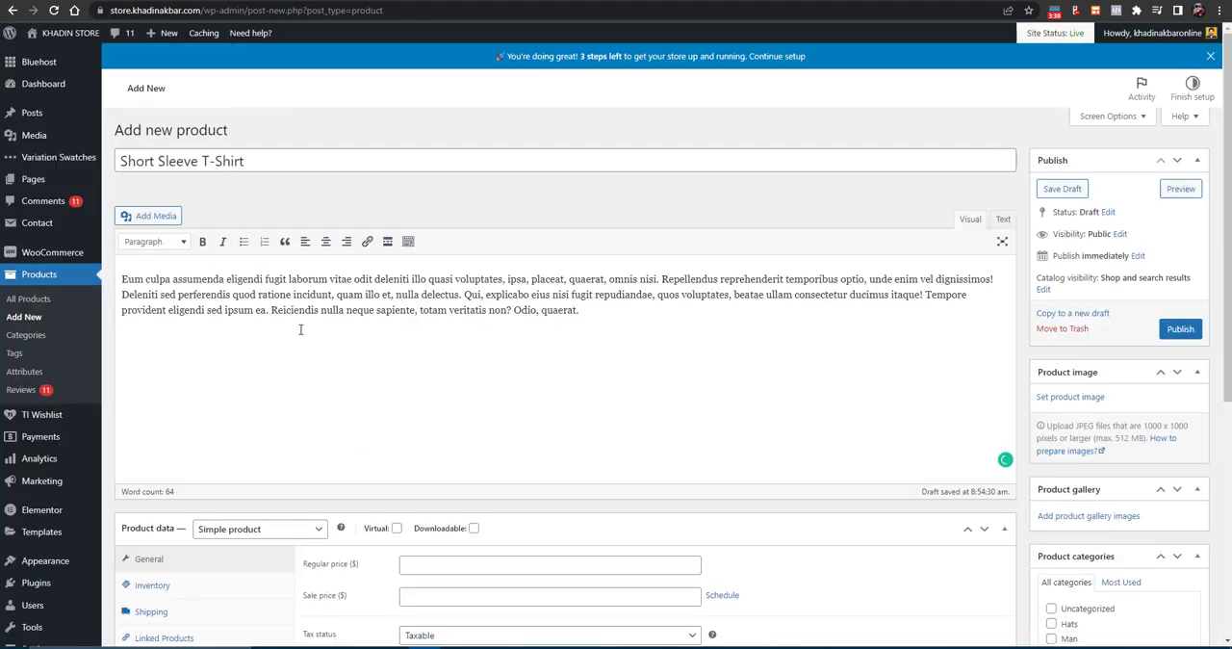
- Upload 9-2.jpg from the PRODUCT IMAGES folder and set it as the new product's image
scroll(299, 324, down, 2)
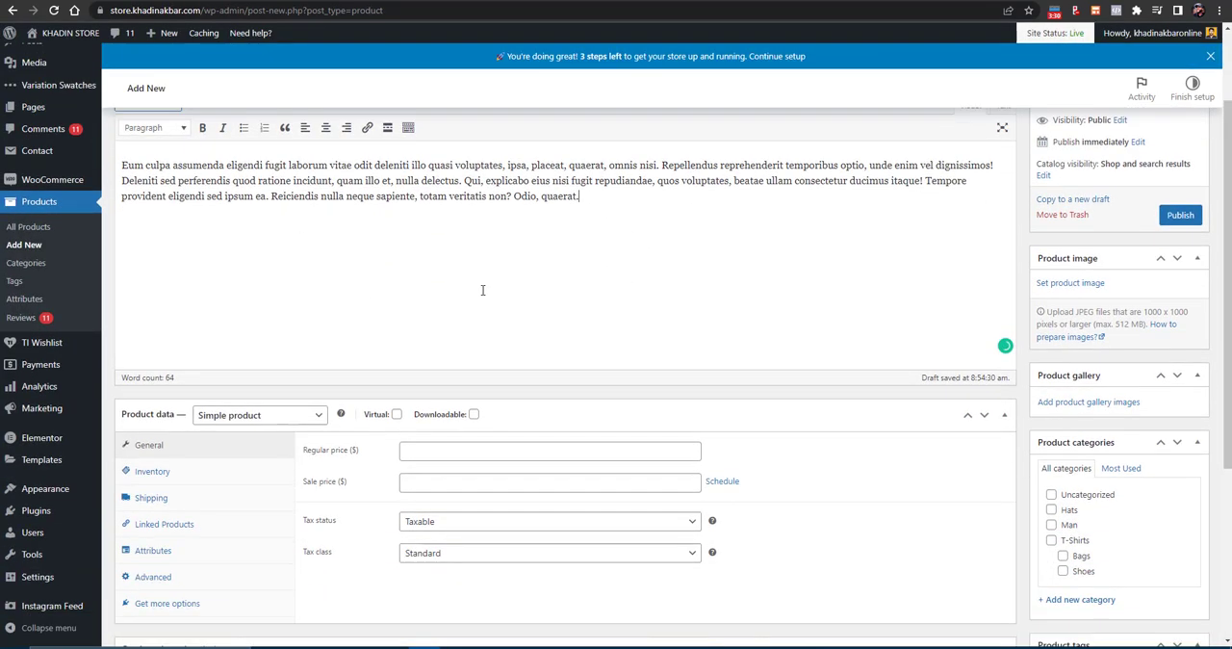
scroll(1070, 246, down, 1)
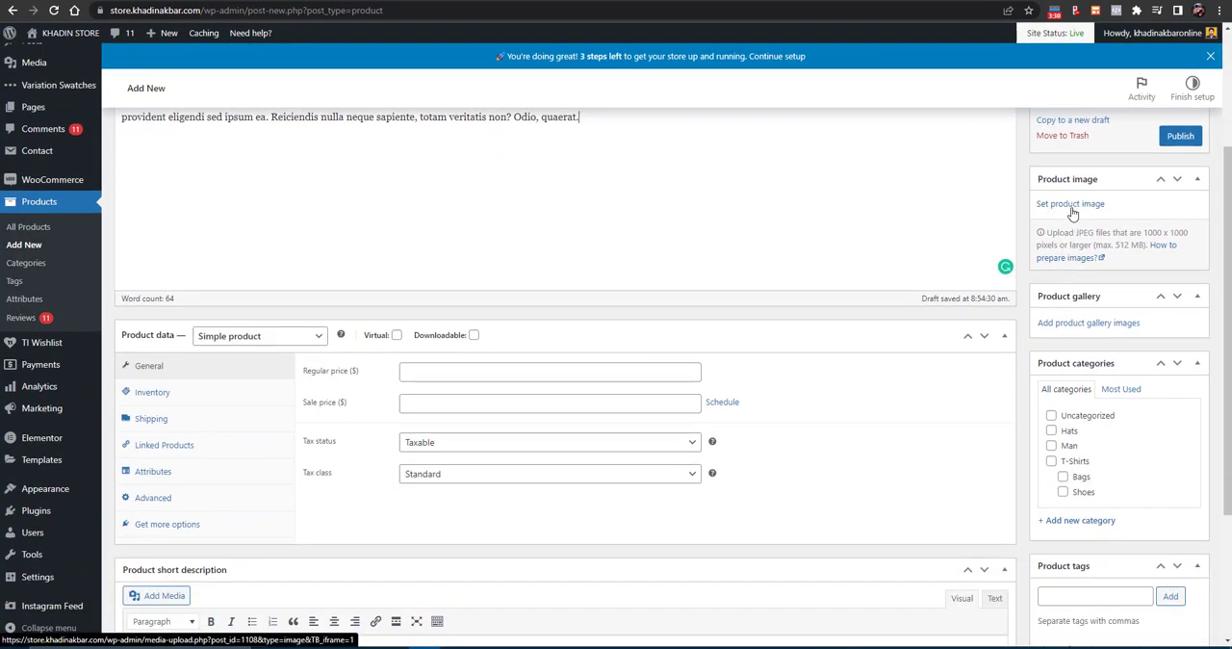
click(1068, 205)
click(101, 88)
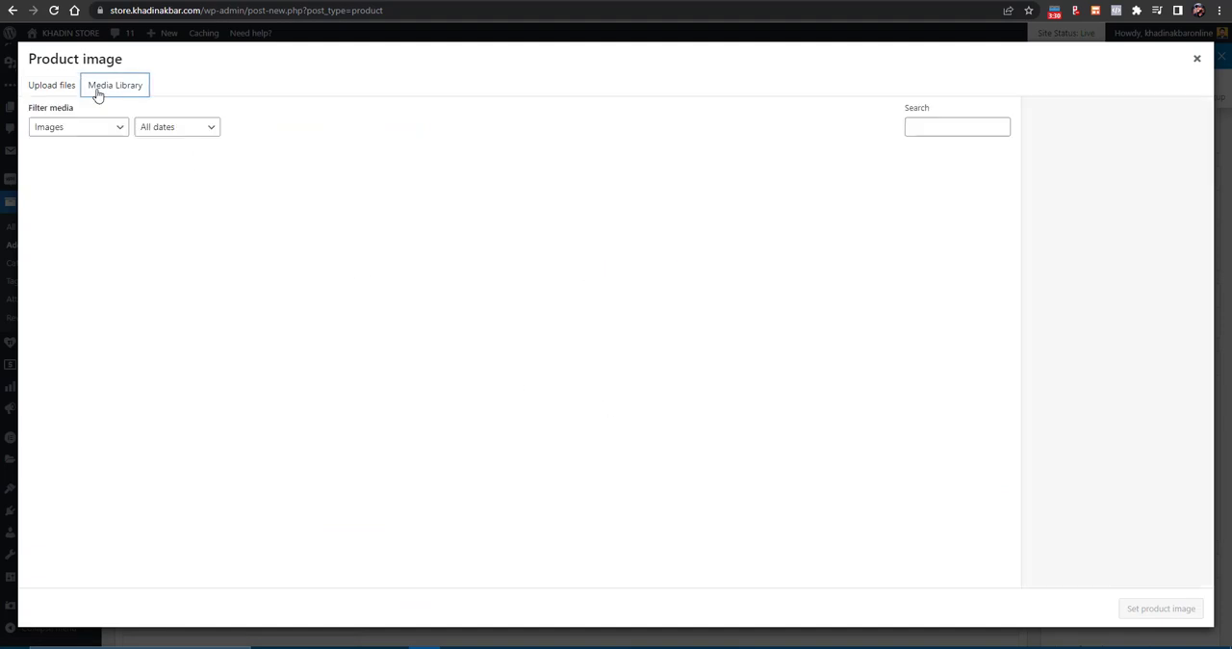
click(64, 91)
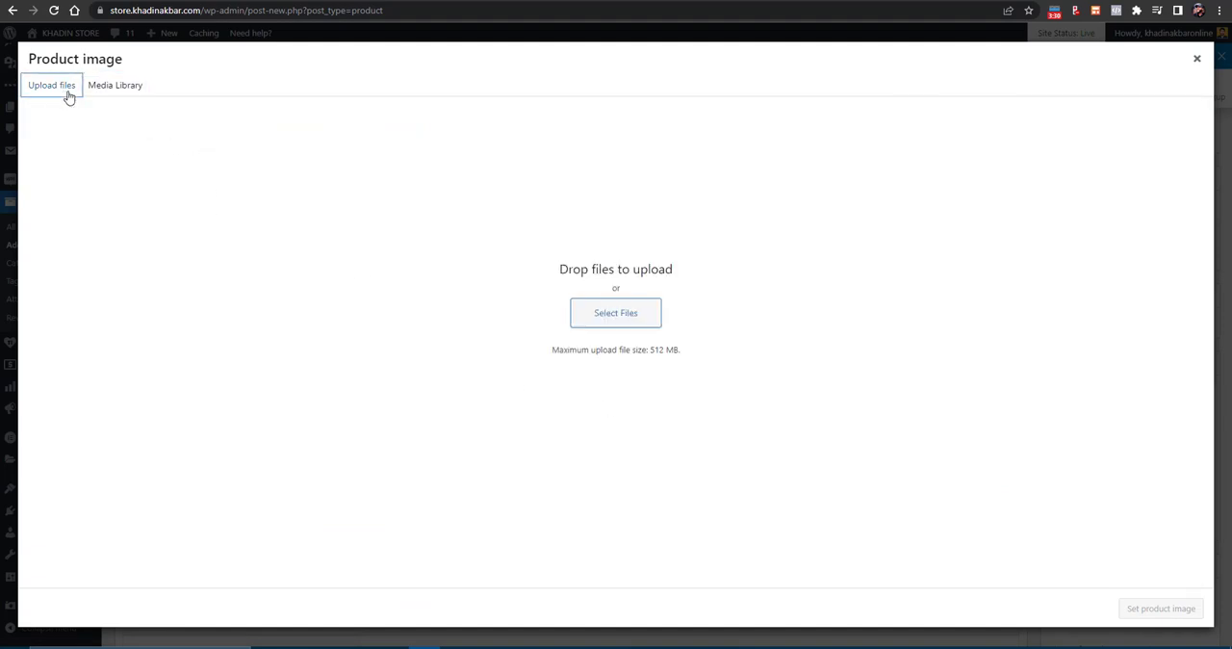
click(613, 318)
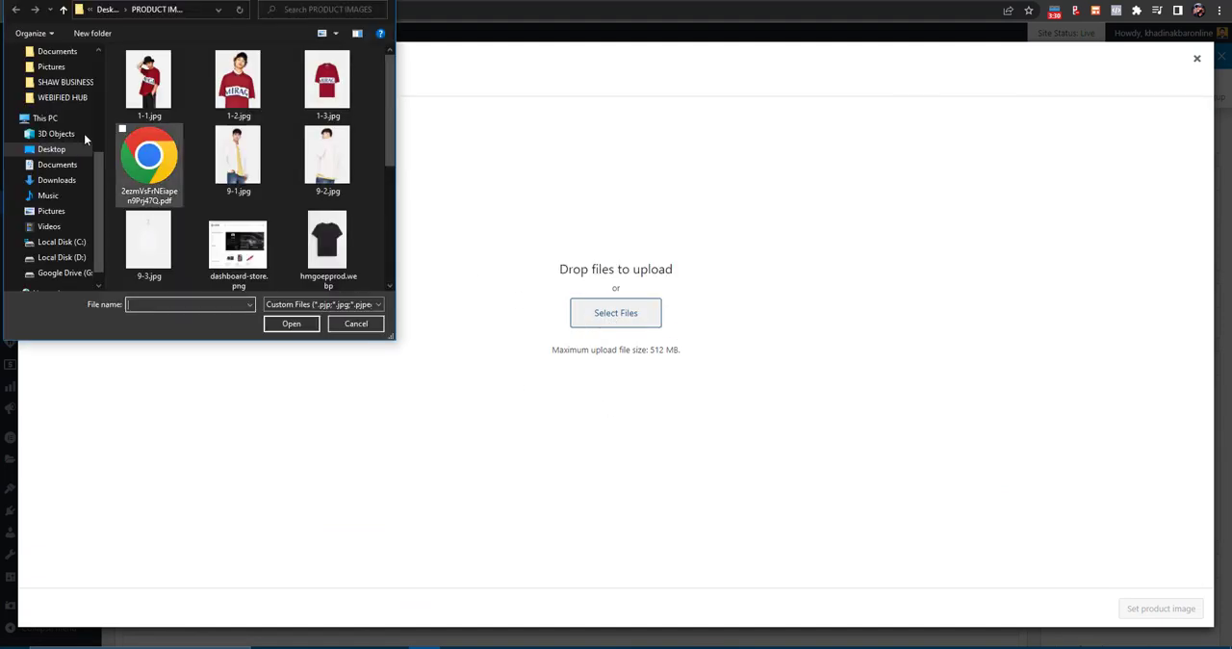
double_click(332, 173)
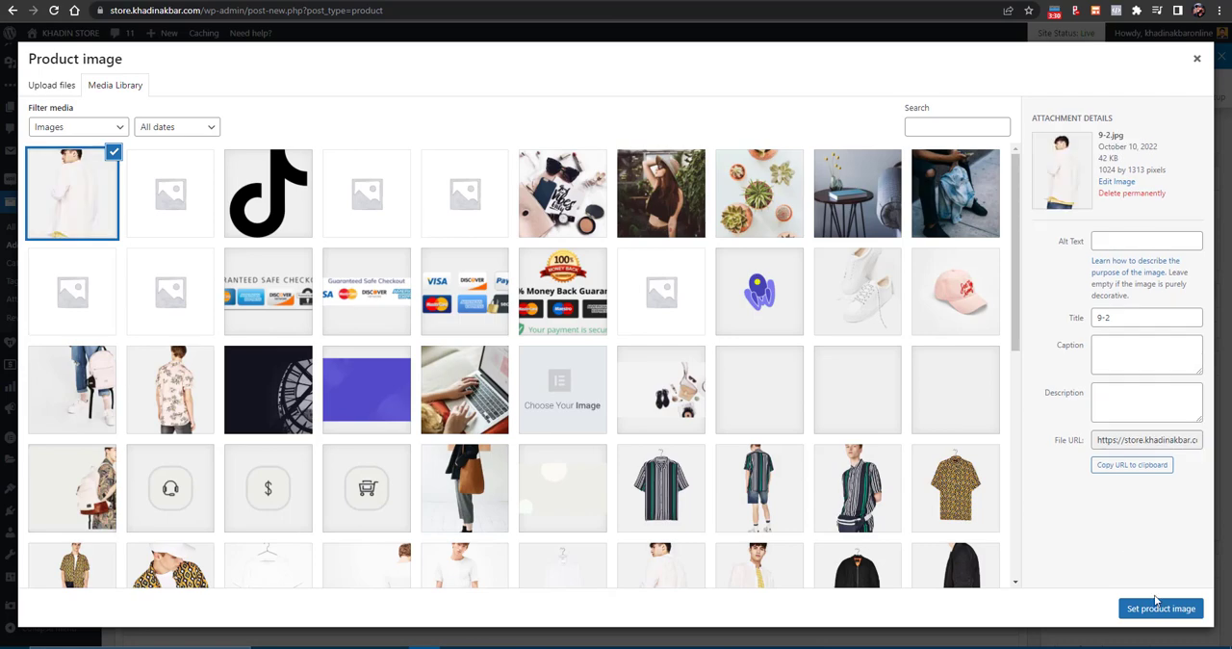
click(1155, 608)
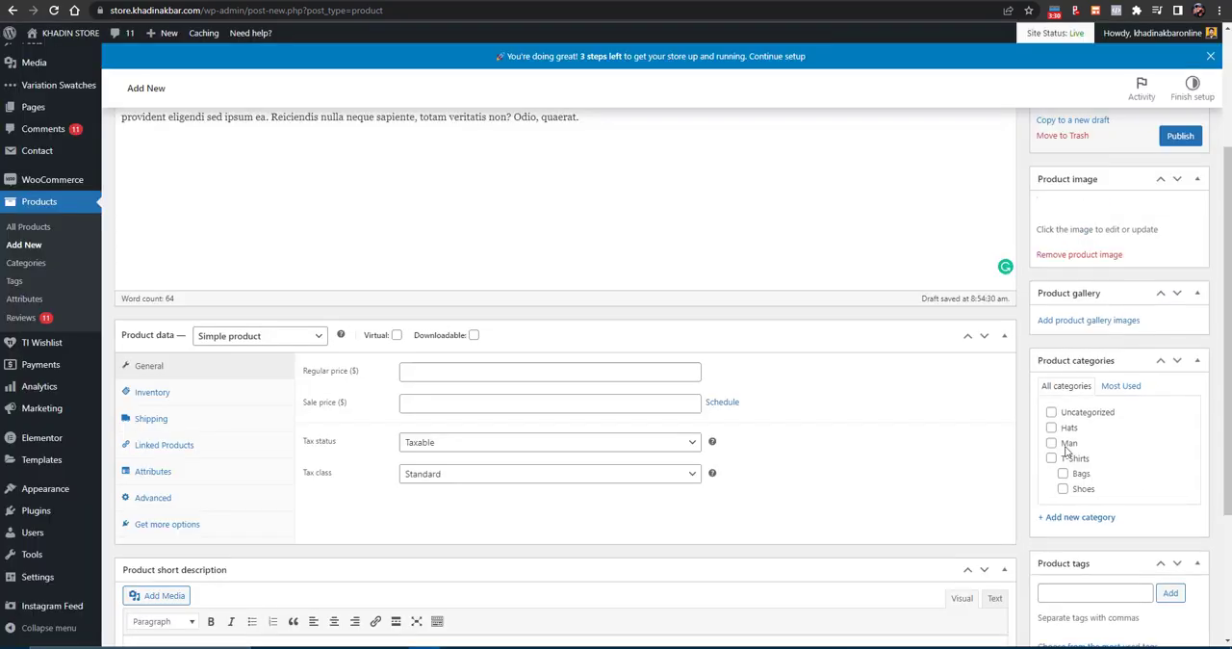
- Assign the product to the T-Shirts category and add 12-1.jpg and 12-2.jpg from the media library to its gallery
scroll(1058, 442, down, 2)
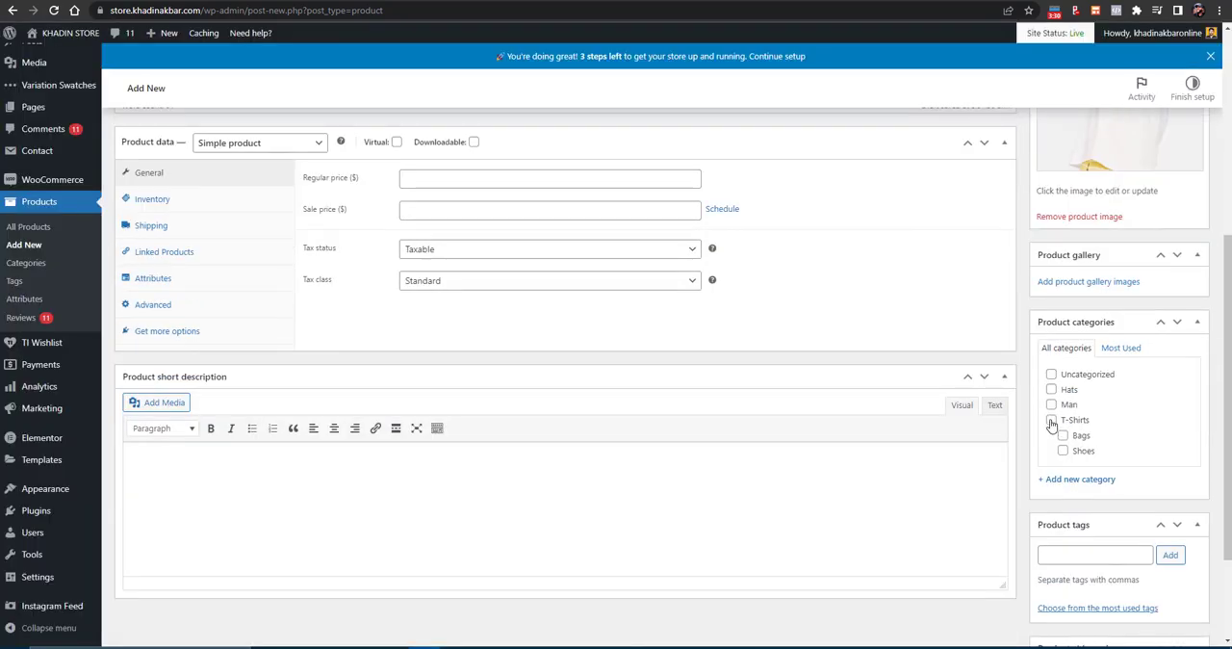
click(1052, 421)
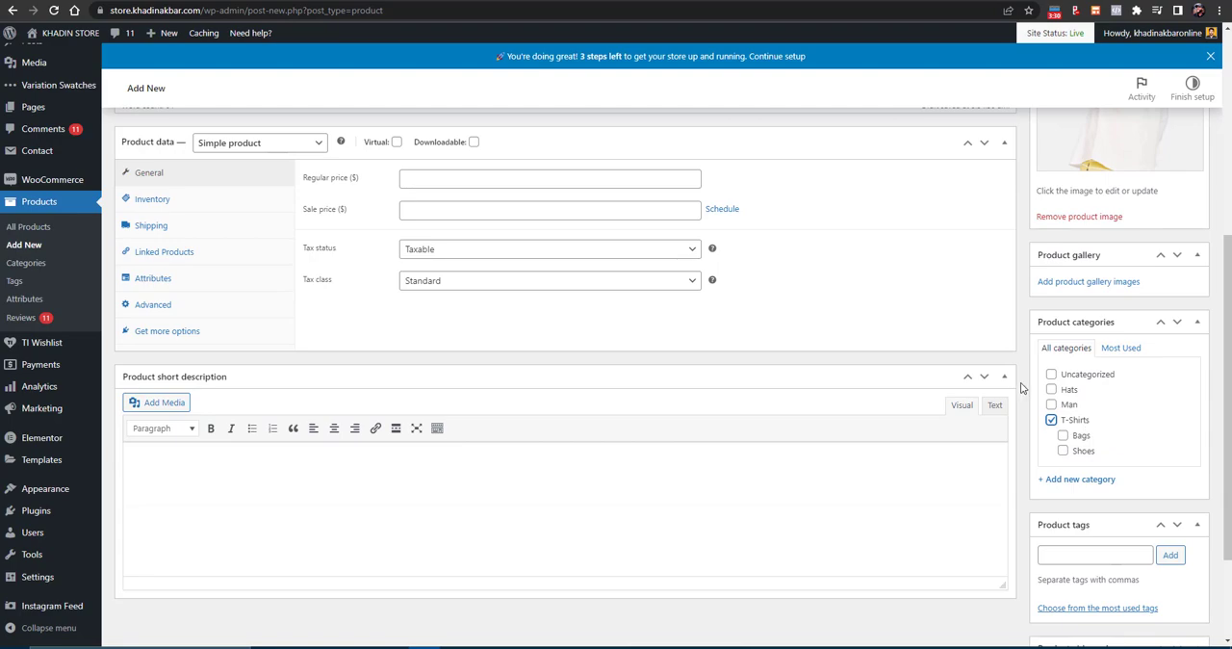
click(1088, 282)
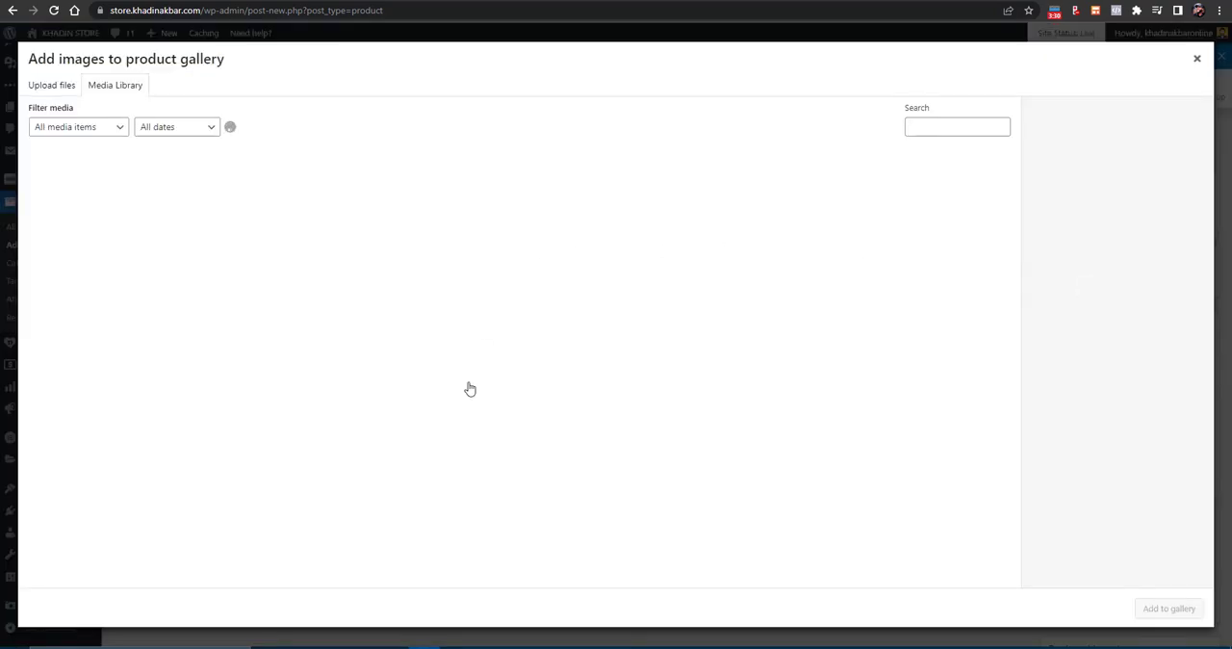
scroll(673, 356, down, 2)
click(675, 357)
click(760, 359)
click(857, 360)
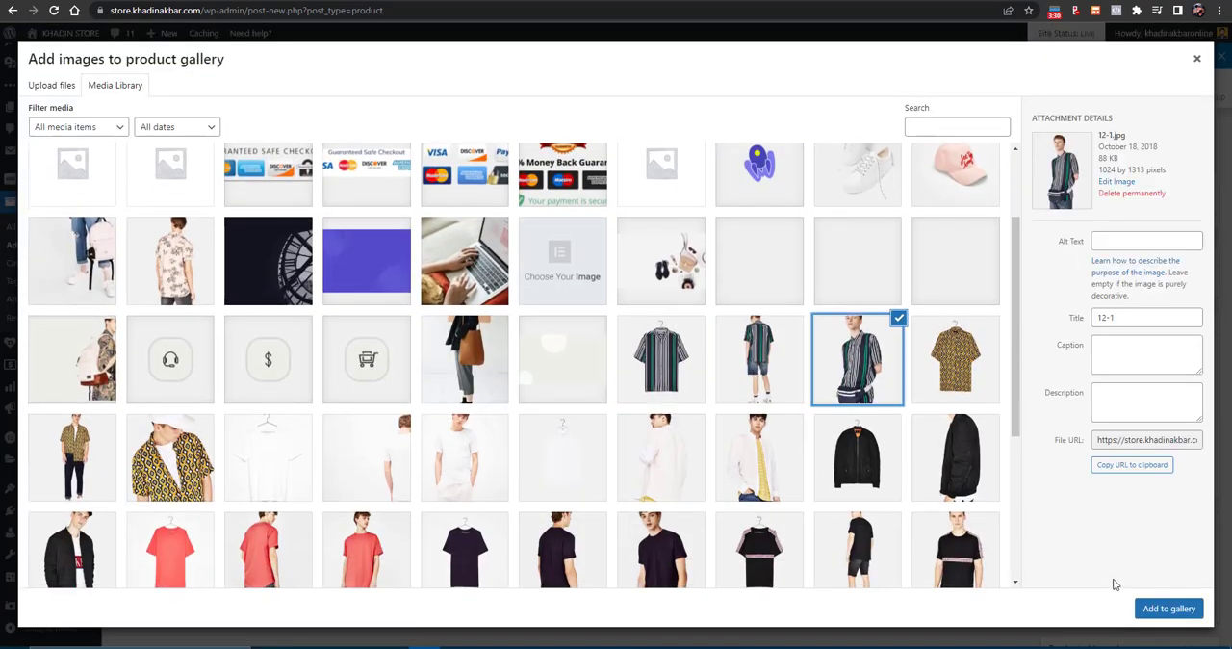
click(777, 352)
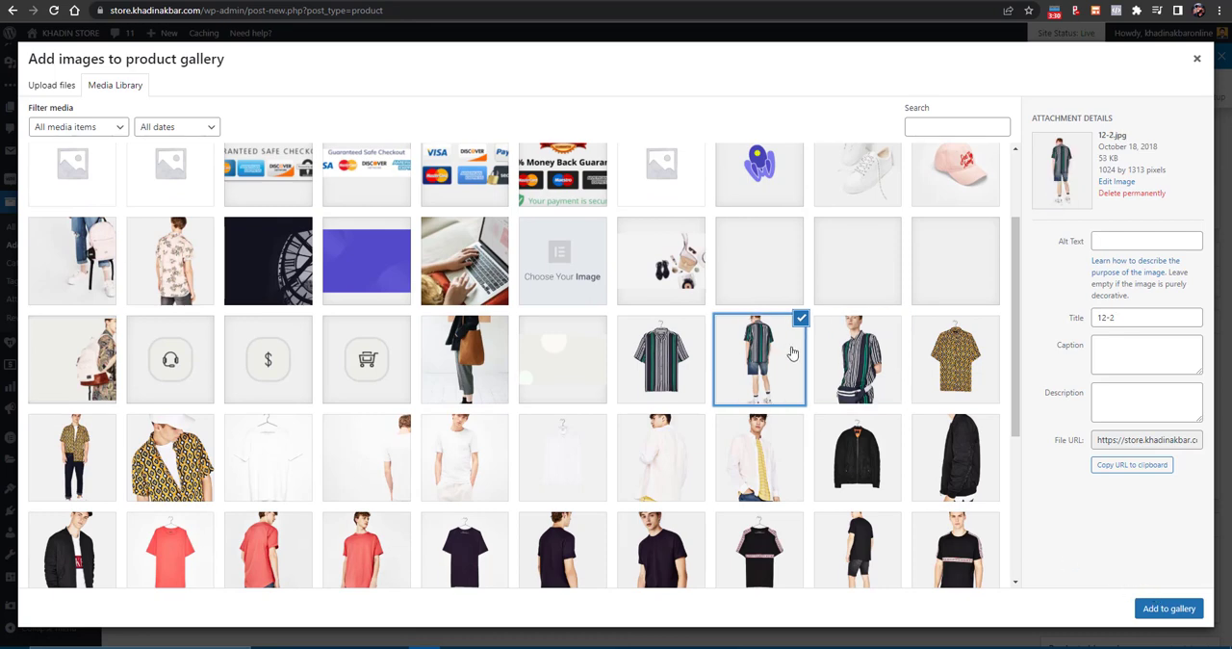
click(851, 354)
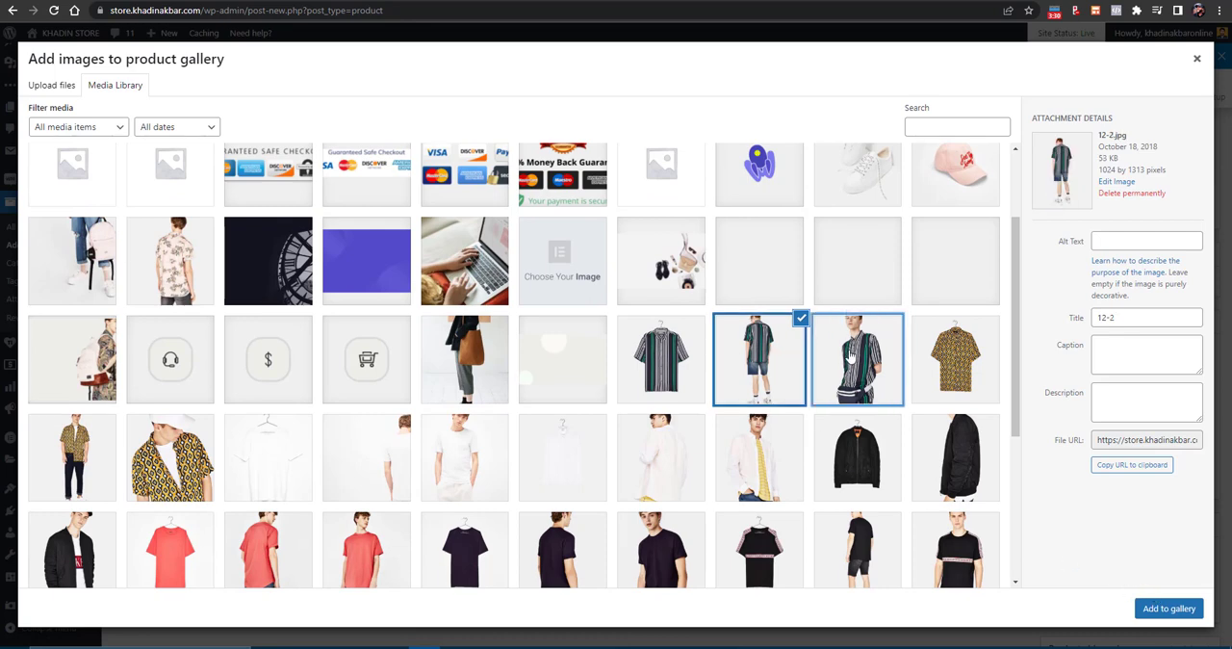
click(851, 357)
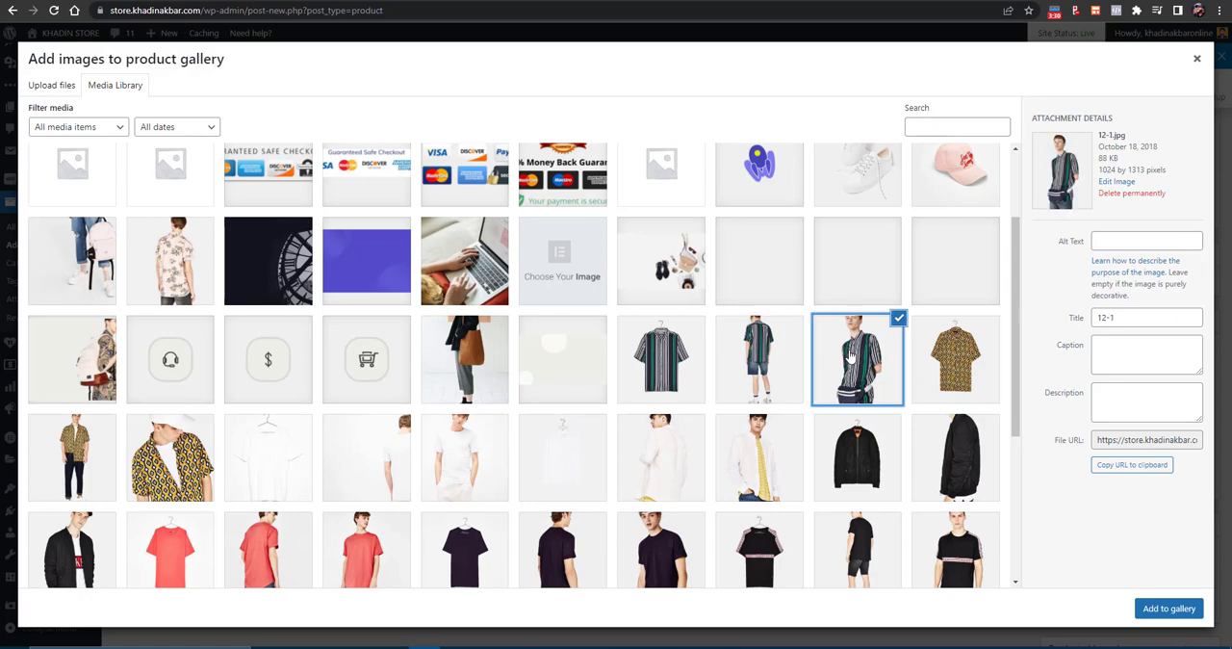
key(Left)
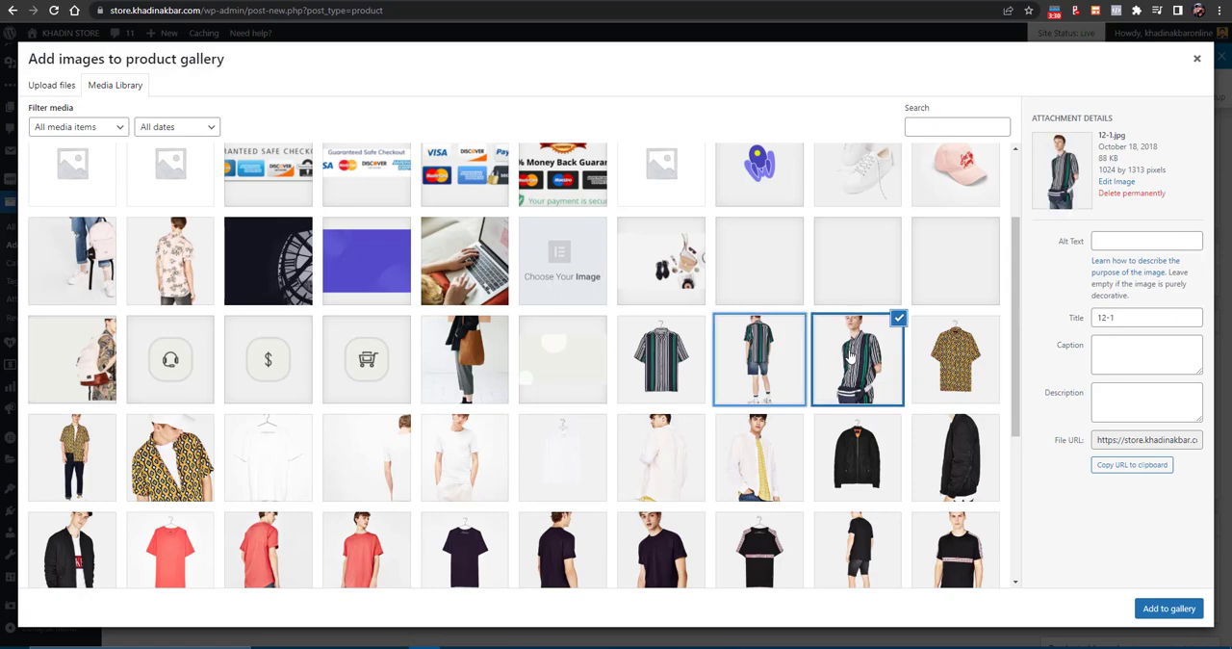
click(1161, 608)
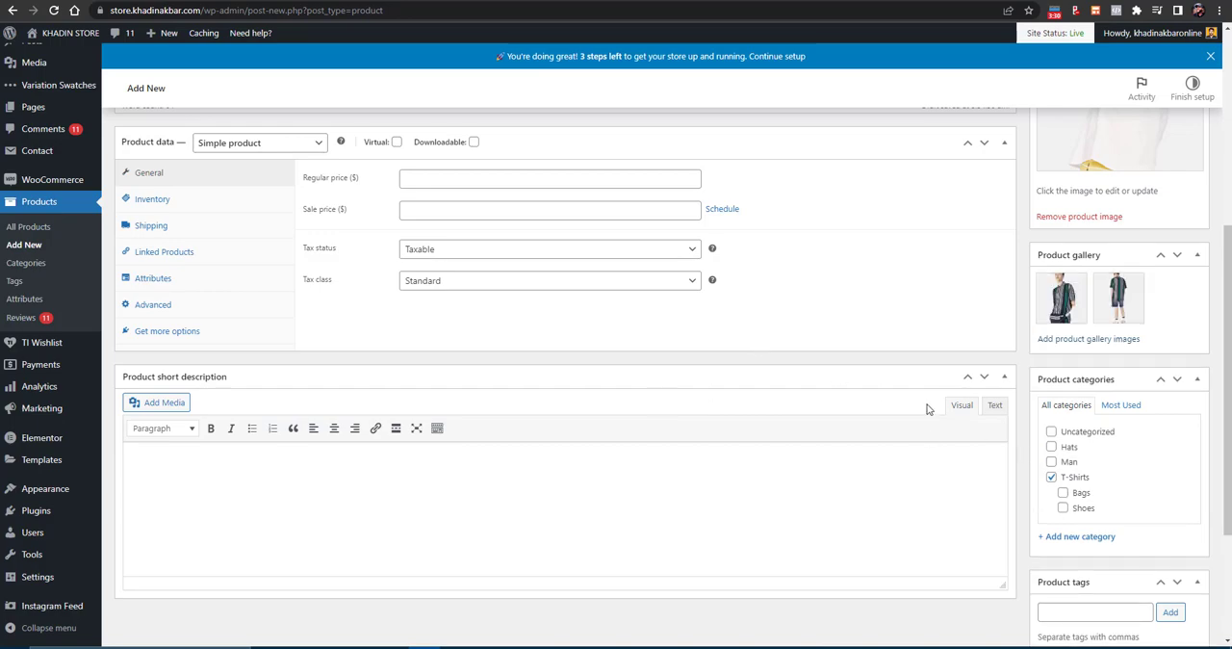
- Examine the product tags, video URL and product type options, keeping Simple product as the type
scroll(929, 407, down, 1)
scroll(423, 279, up, 3)
scroll(424, 281, down, 5)
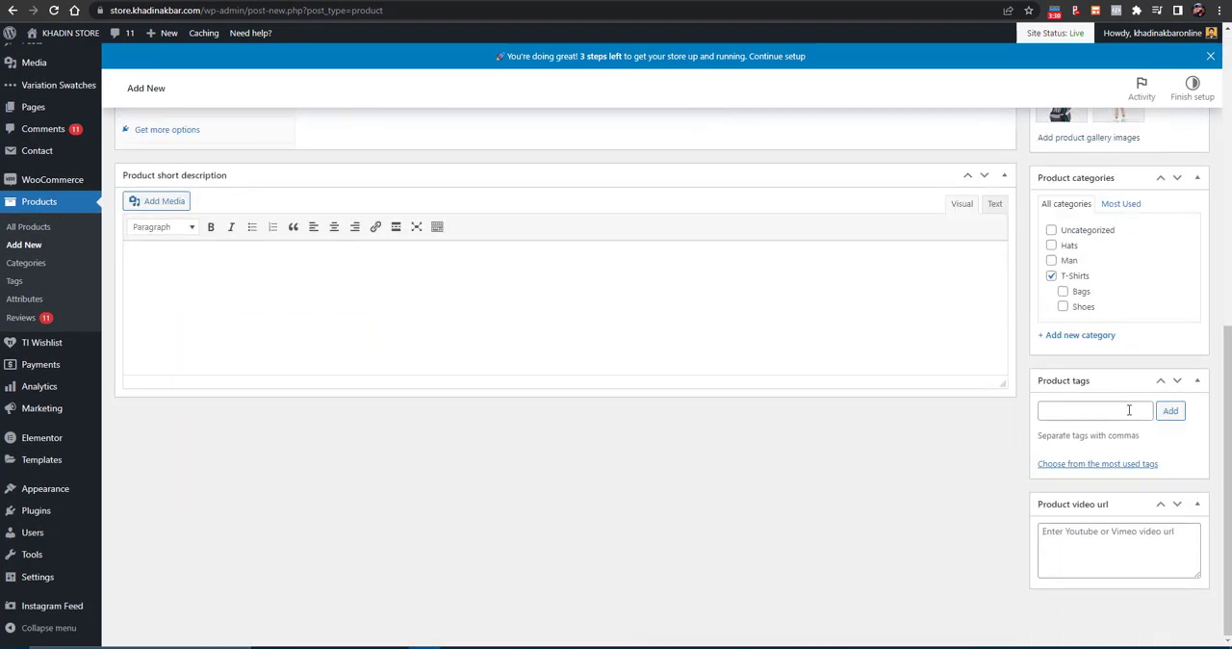
click(1076, 414)
click(1075, 532)
scroll(519, 509, up, 4)
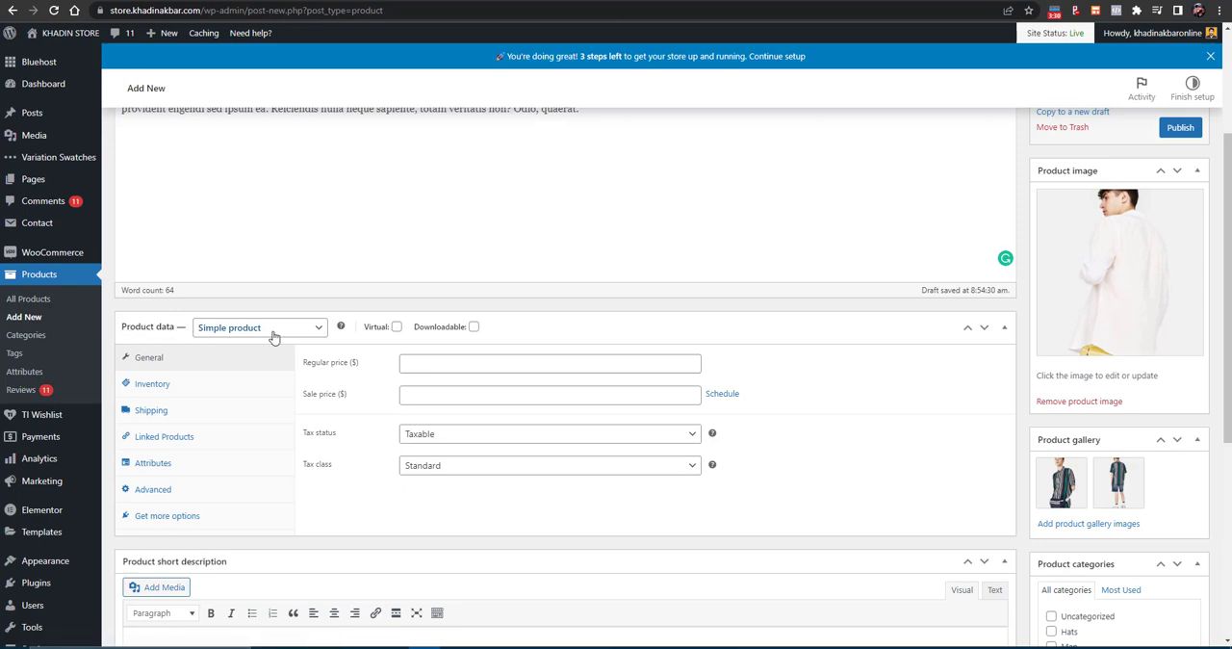
click(272, 330)
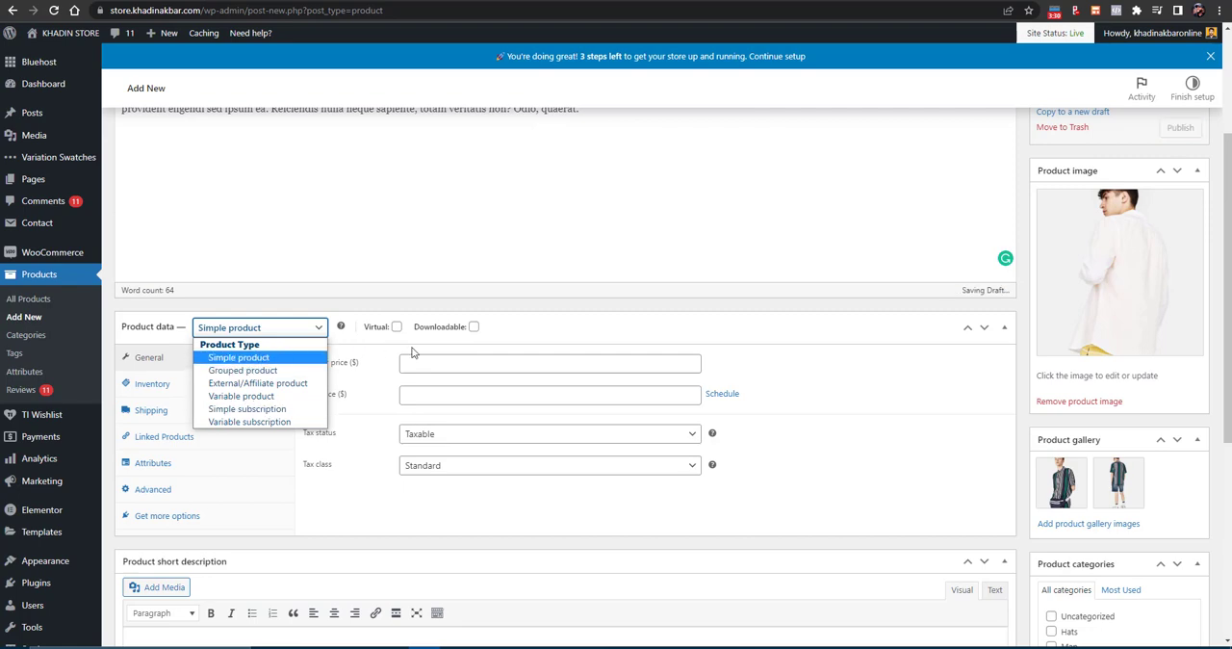
click(241, 357)
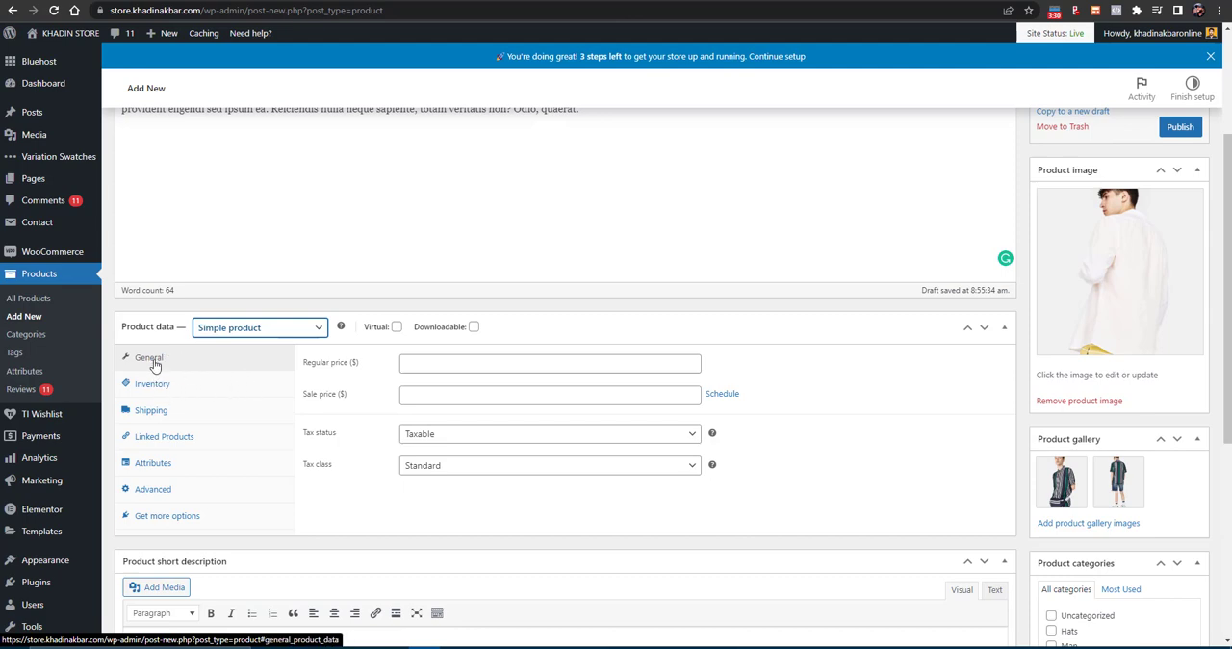
- Set the product's regular price to $100, keeping the tax status Taxable and the tax class Standard
click(439, 371)
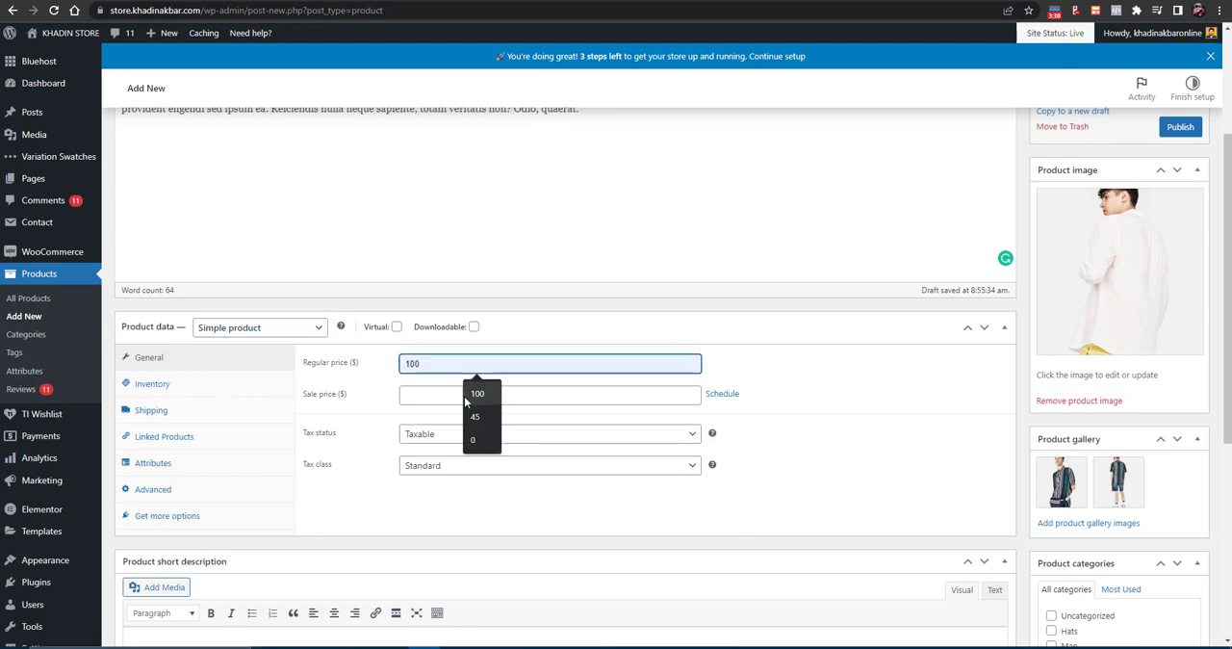
click(477, 392)
click(428, 398)
click(428, 441)
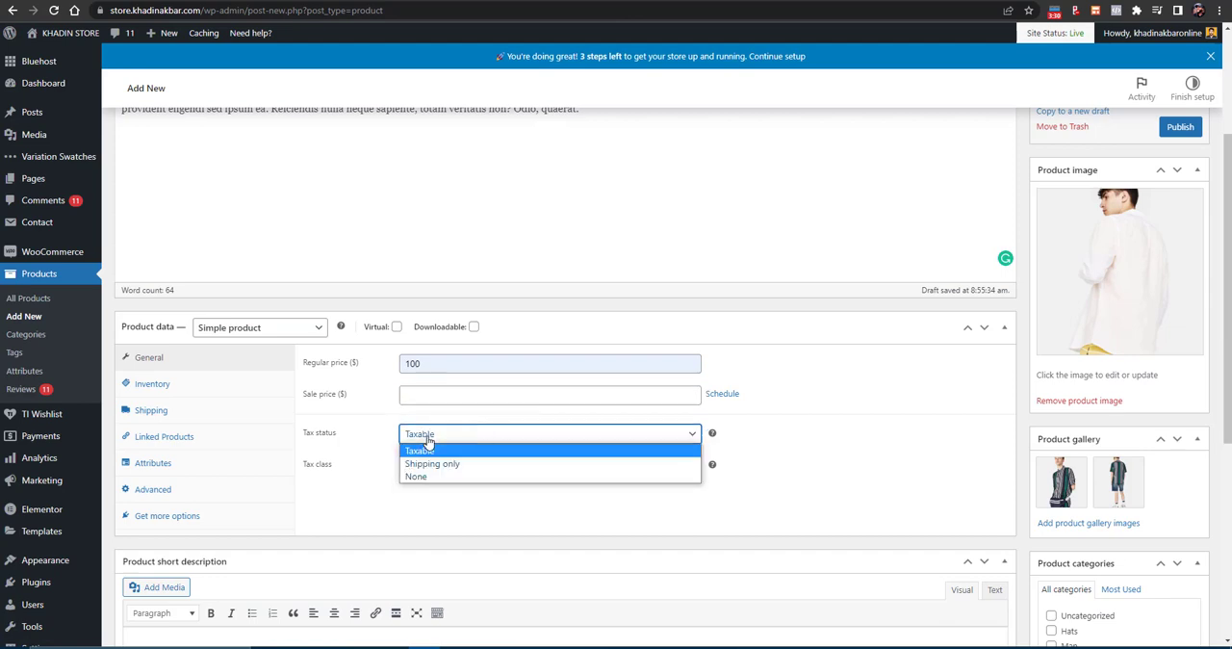
click(426, 444)
click(426, 466)
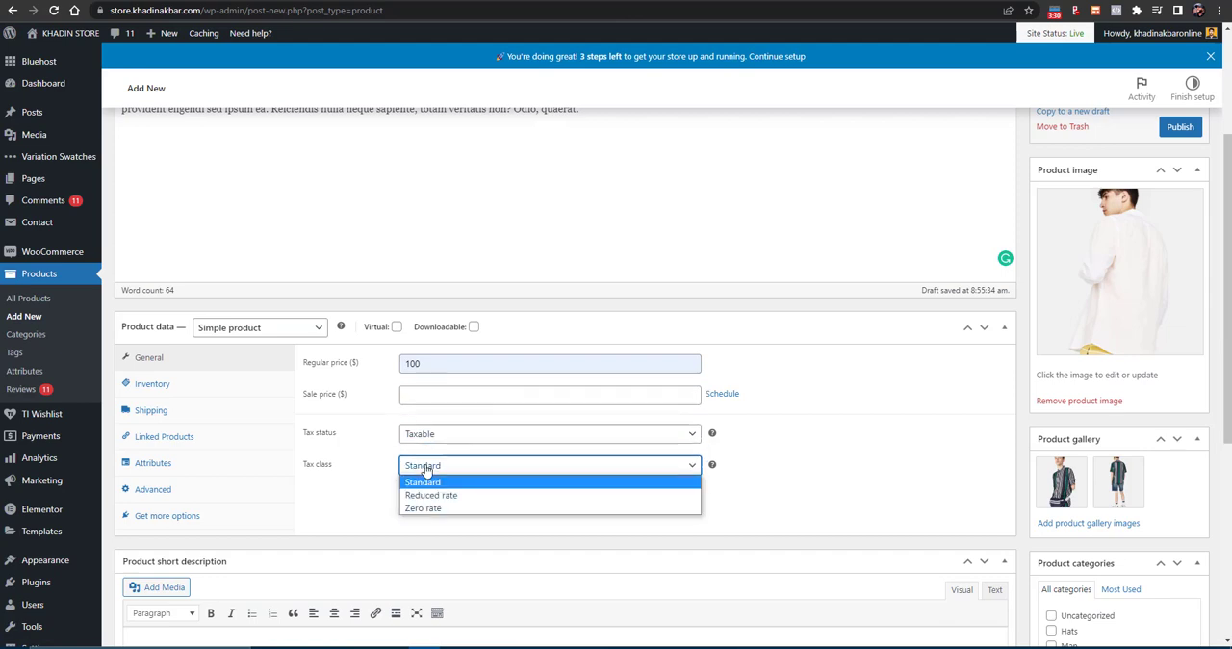
click(344, 470)
- Review the product's inventory settings for SKU and stock status, keeping it In stock
click(173, 386)
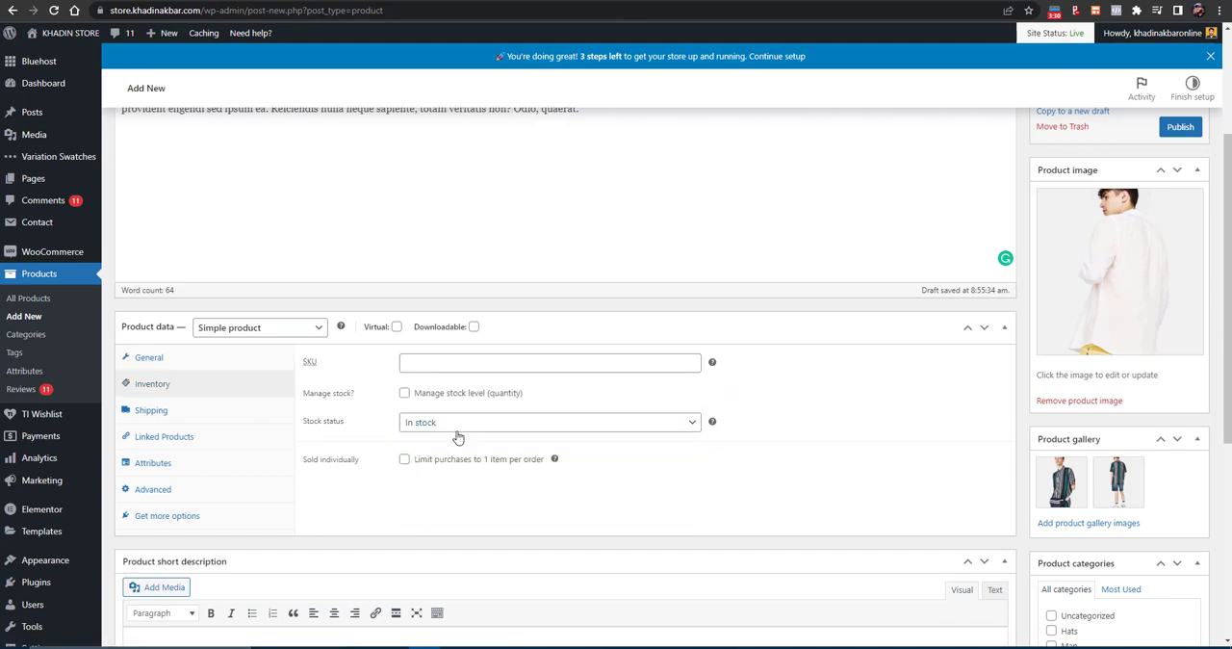
click(436, 364)
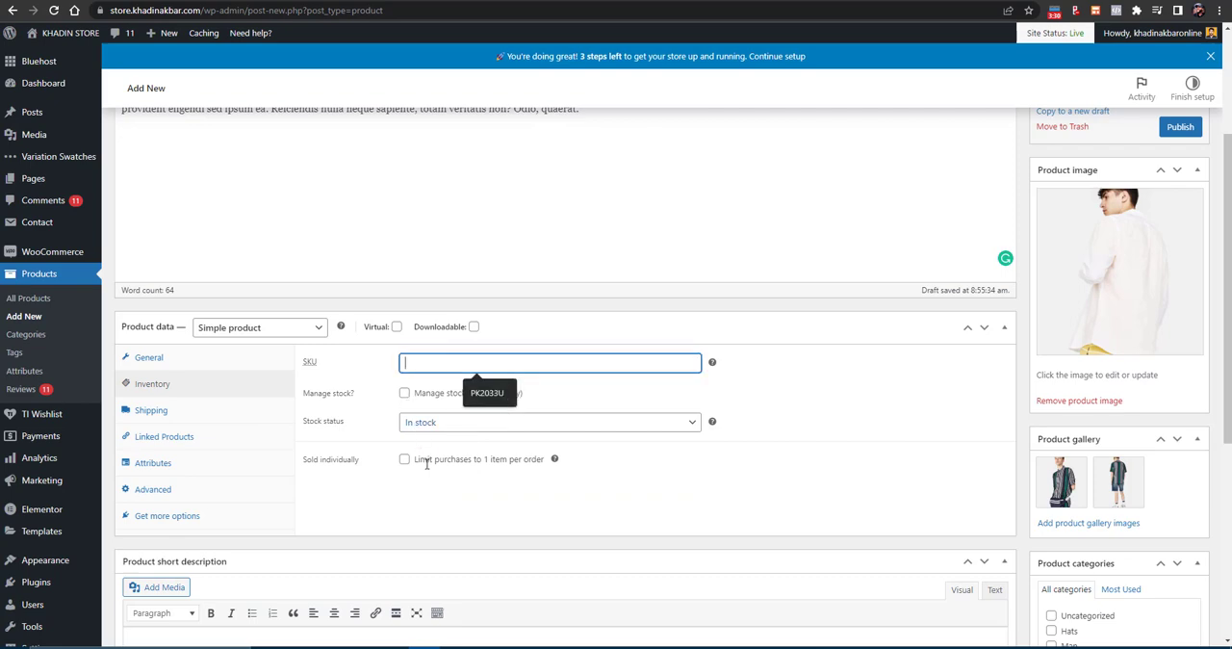
click(401, 426)
click(424, 430)
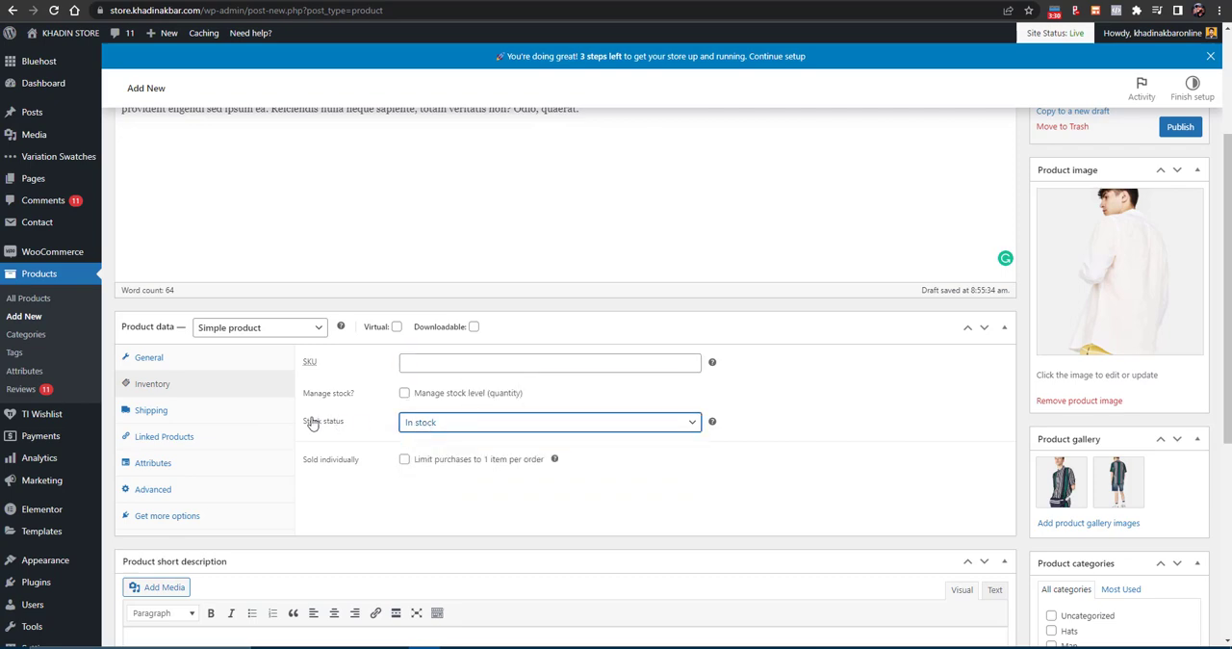
- Try the Electronics and Furtniture shipping classes for the product and settle on Clothing
click(190, 420)
click(441, 433)
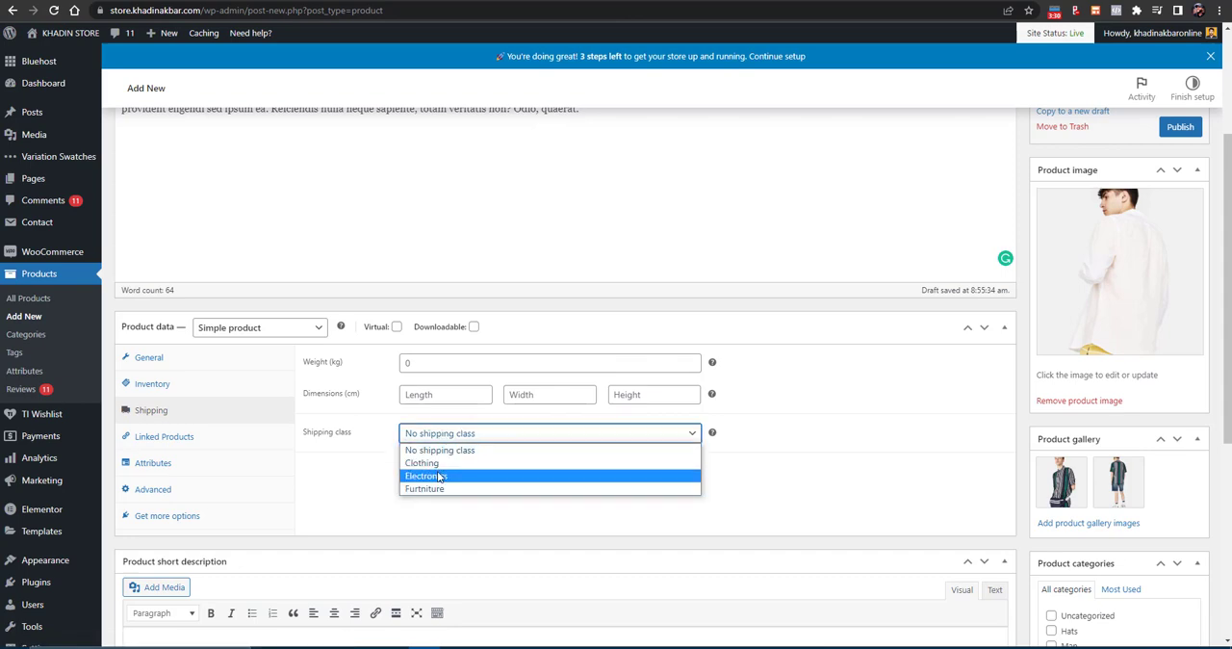
click(439, 476)
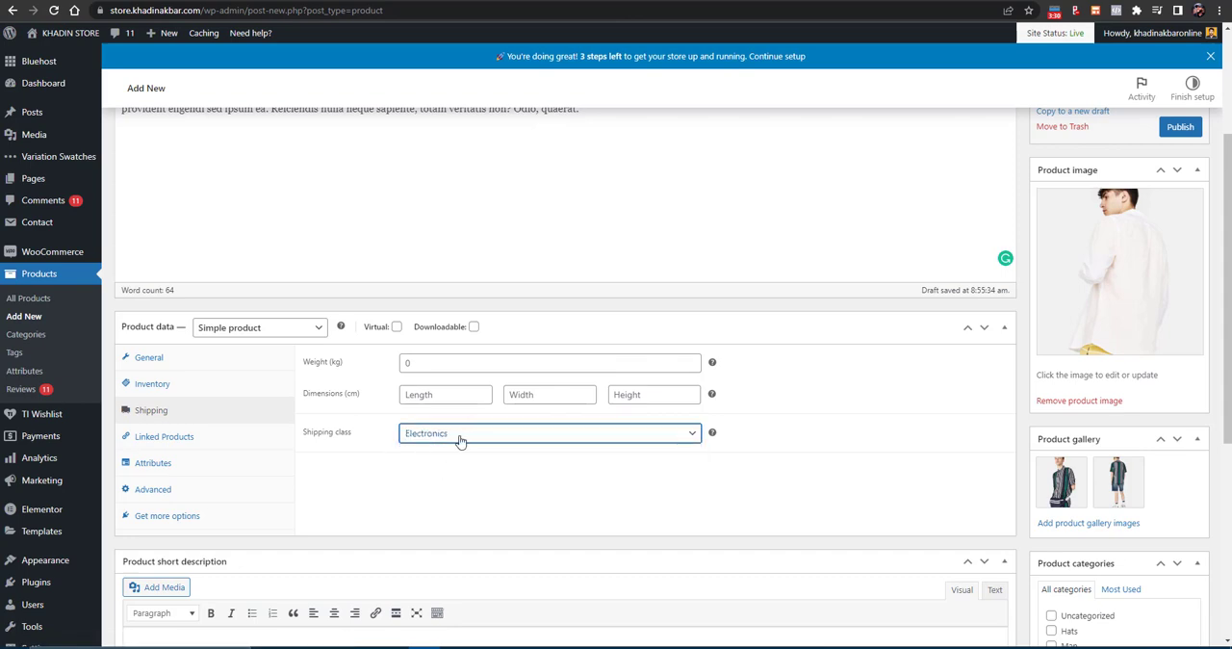
click(459, 435)
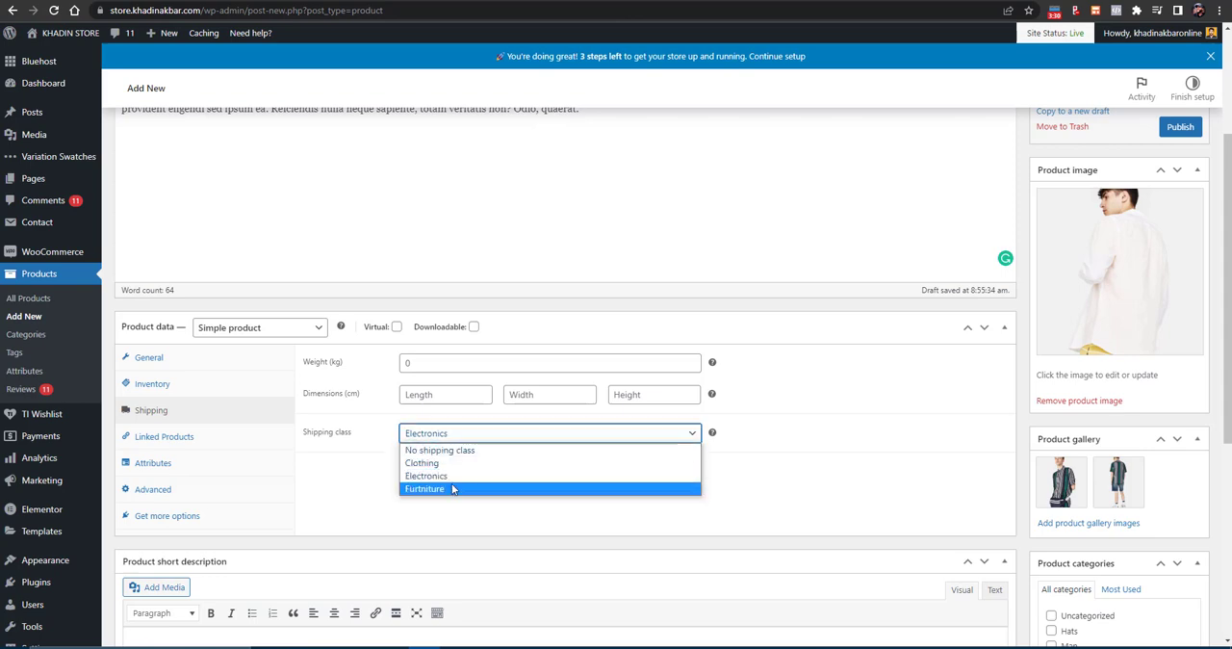
click(453, 489)
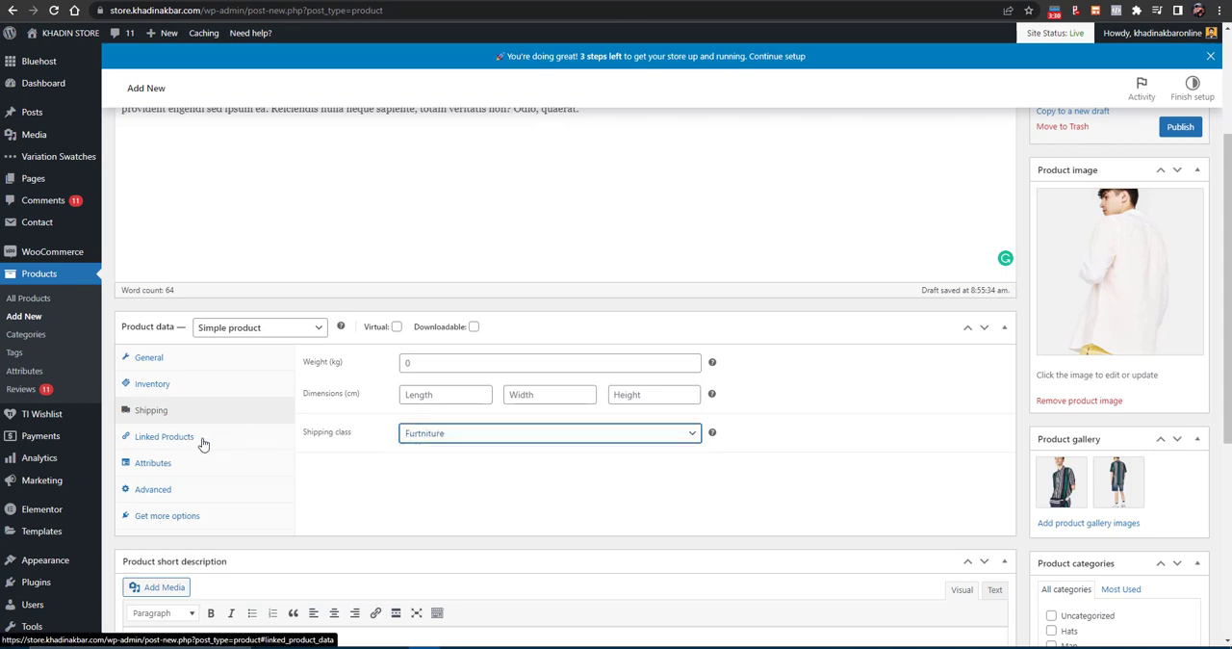
click(478, 434)
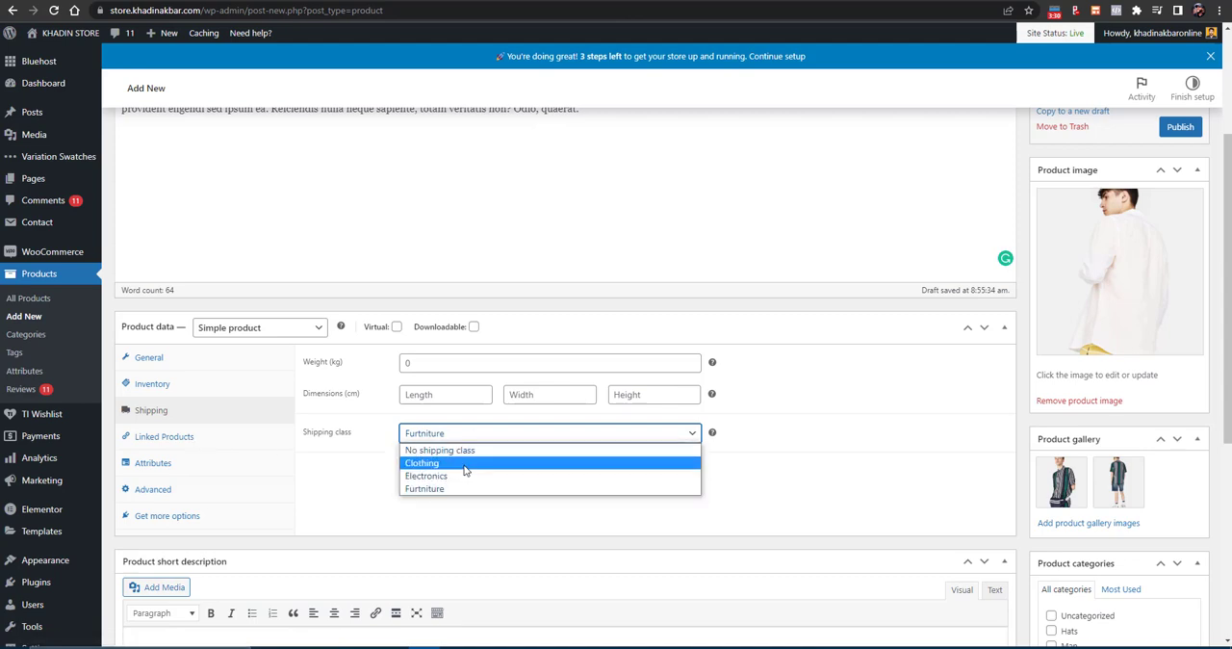
click(465, 464)
- Search the linked products for "shi" and add Working Boy T-Shirt (#108) as an upsell
click(221, 435)
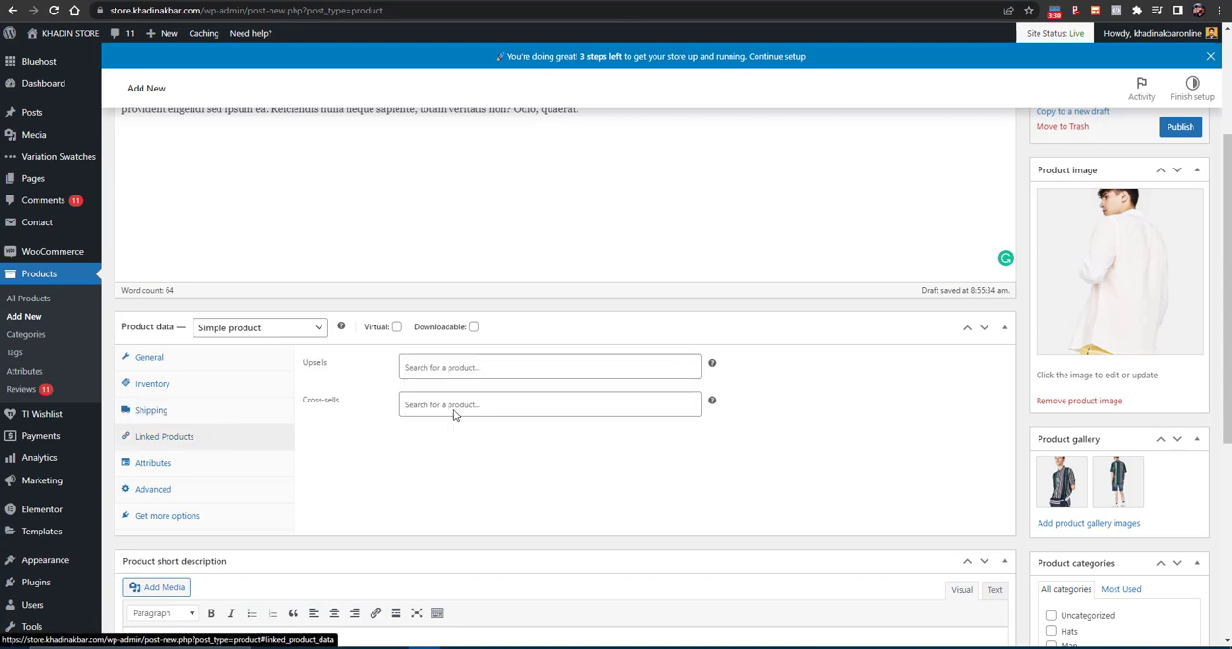
click(455, 406)
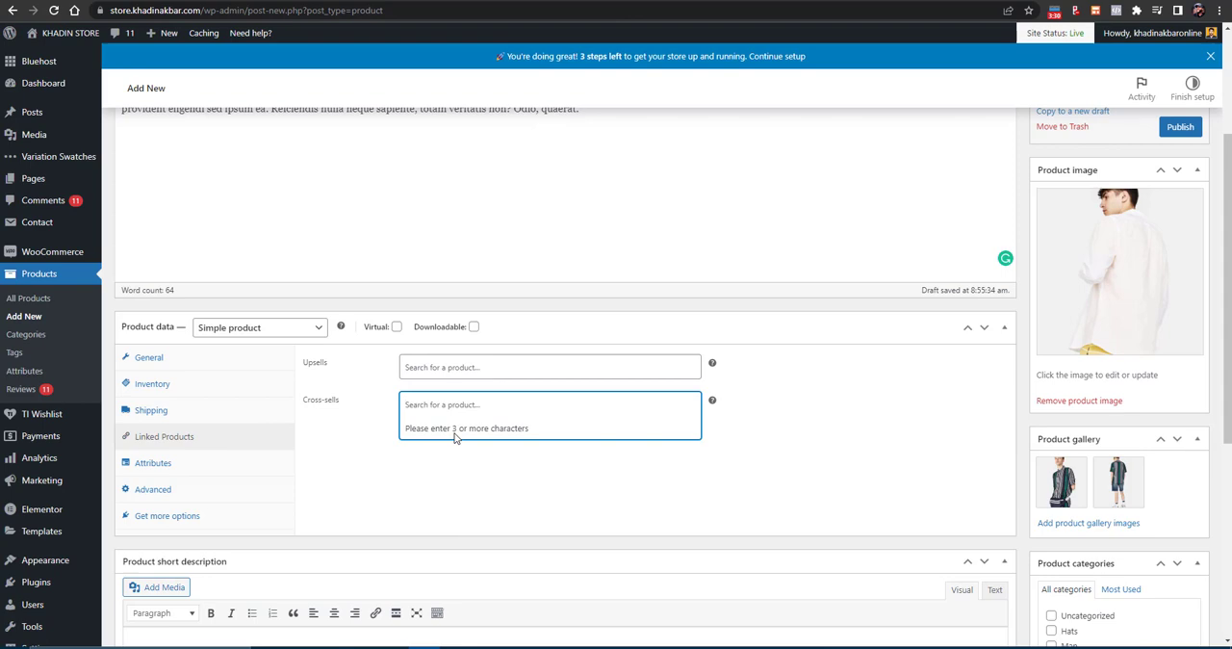
click(523, 355)
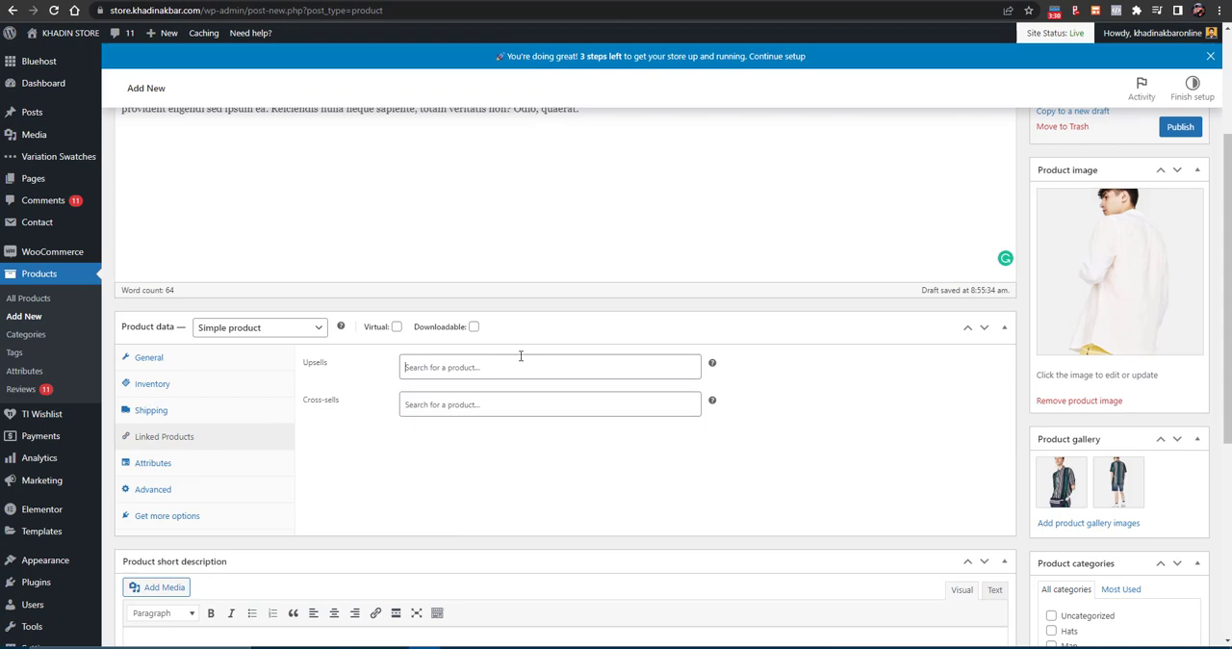
text(T)
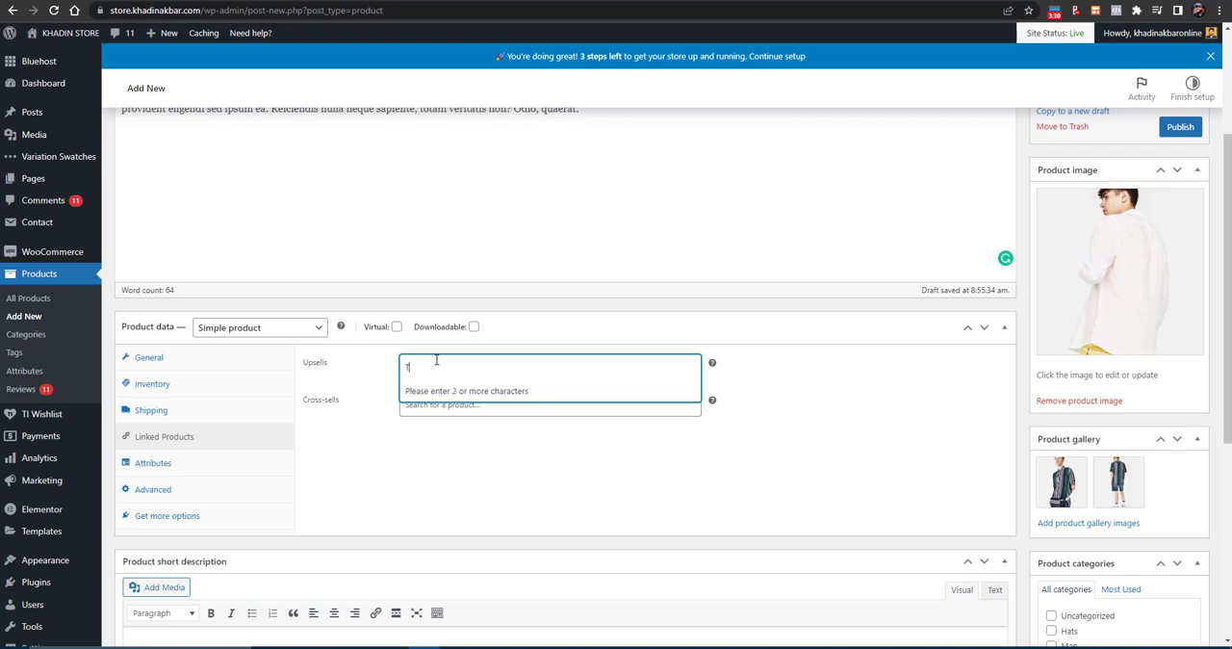
text(sh)
key(BackSpace)
key(BackSpace)
text(shi)
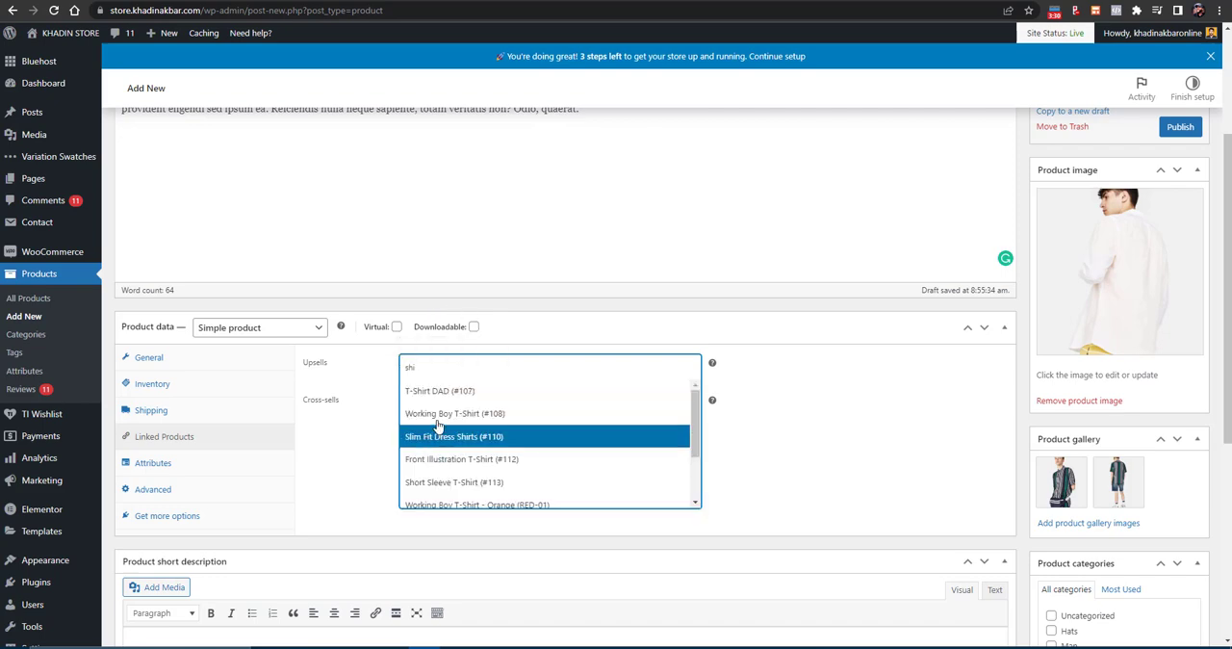
click(438, 423)
- Search for "shi" and add Short Sleeve T-Shirt (#113) as a cross-sell of the product
click(431, 405)
text(s)
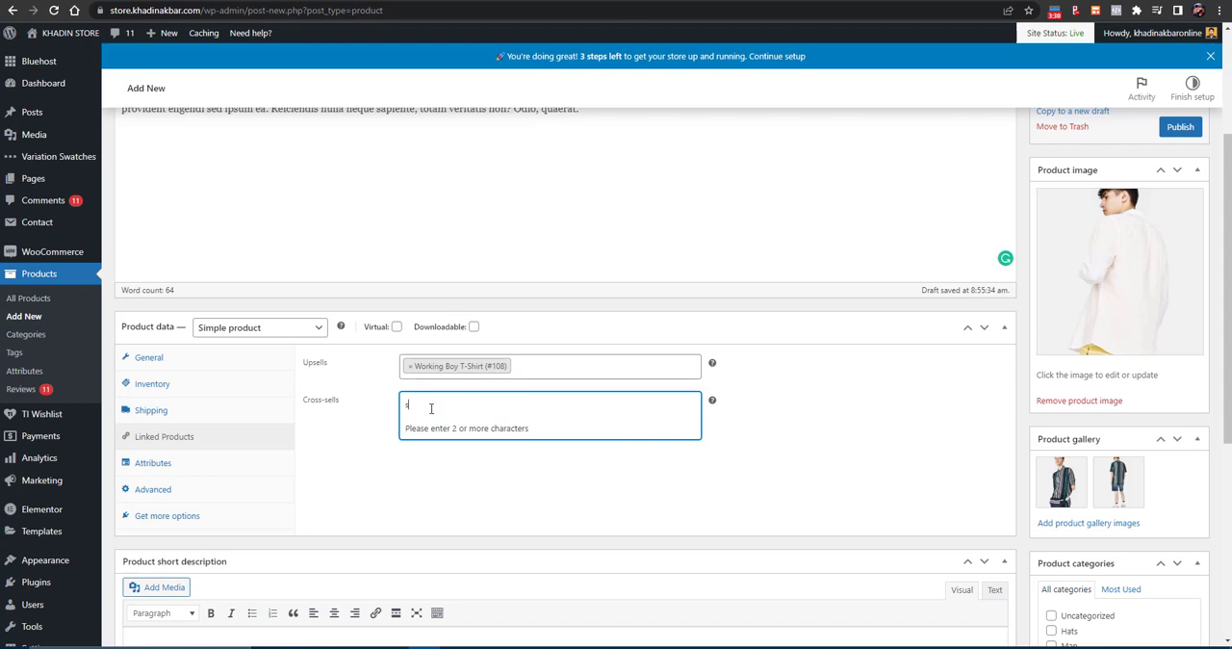
text(hir)
click(423, 513)
- Add the color attribute to the product's attributes
scroll(541, 358, down, 2)
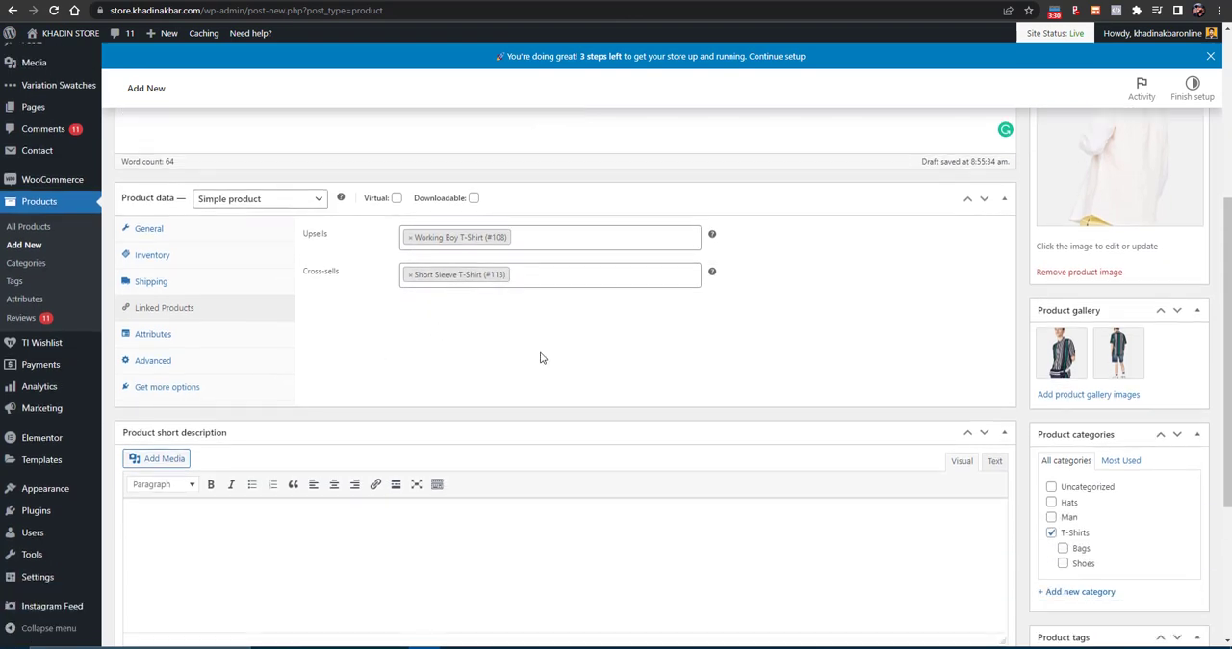
click(160, 345)
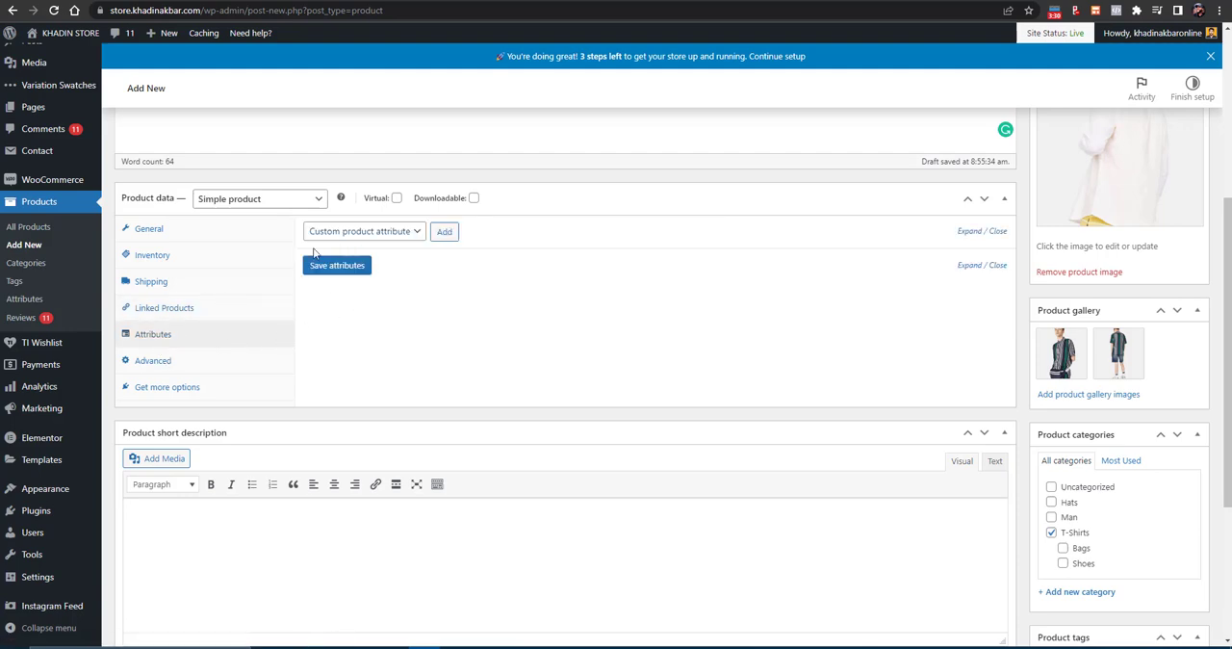
click(383, 235)
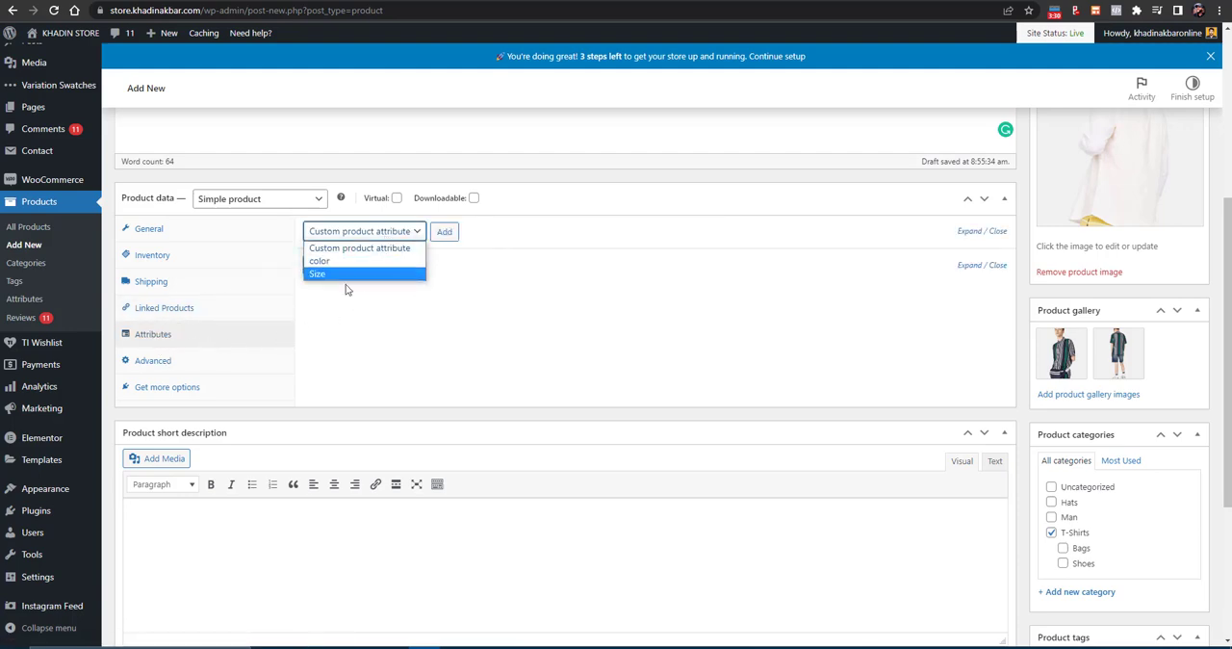
click(370, 274)
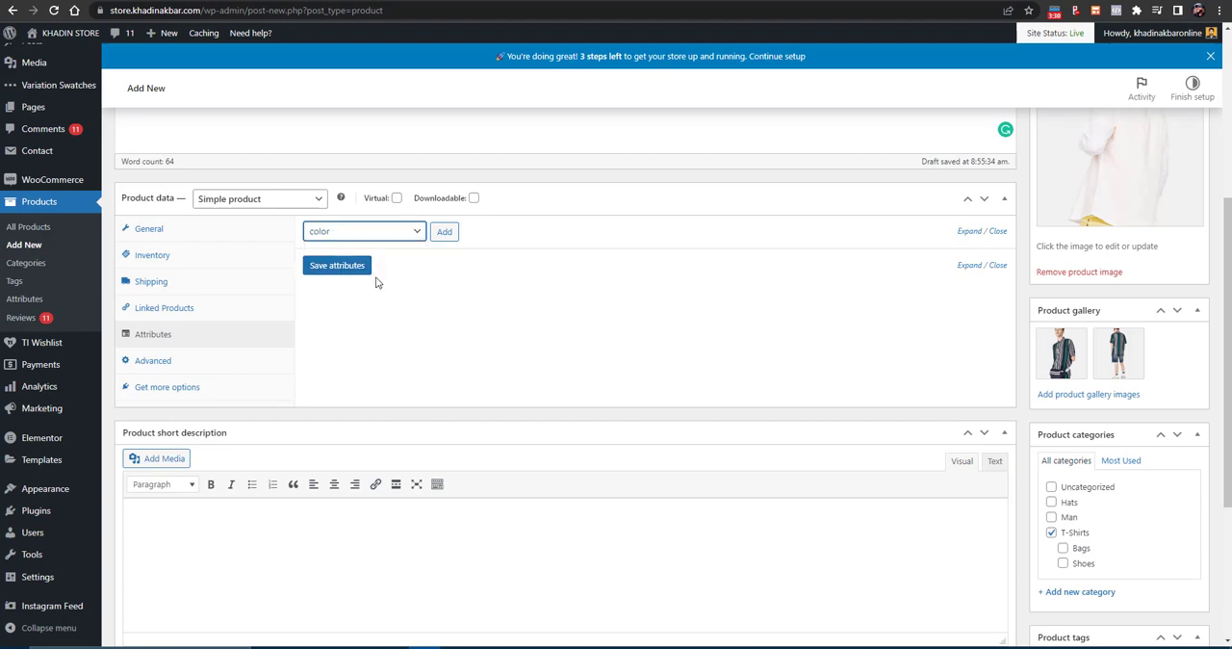
click(440, 231)
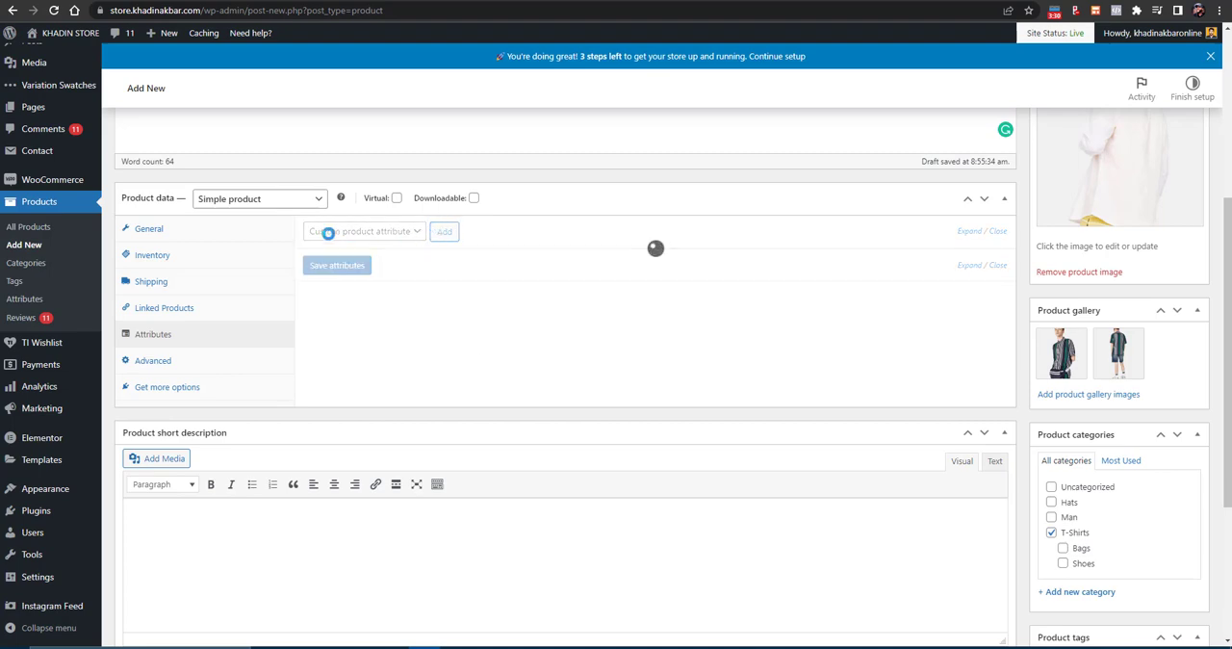
- Add the Size attribute to the product alongside the color attribute
click(360, 235)
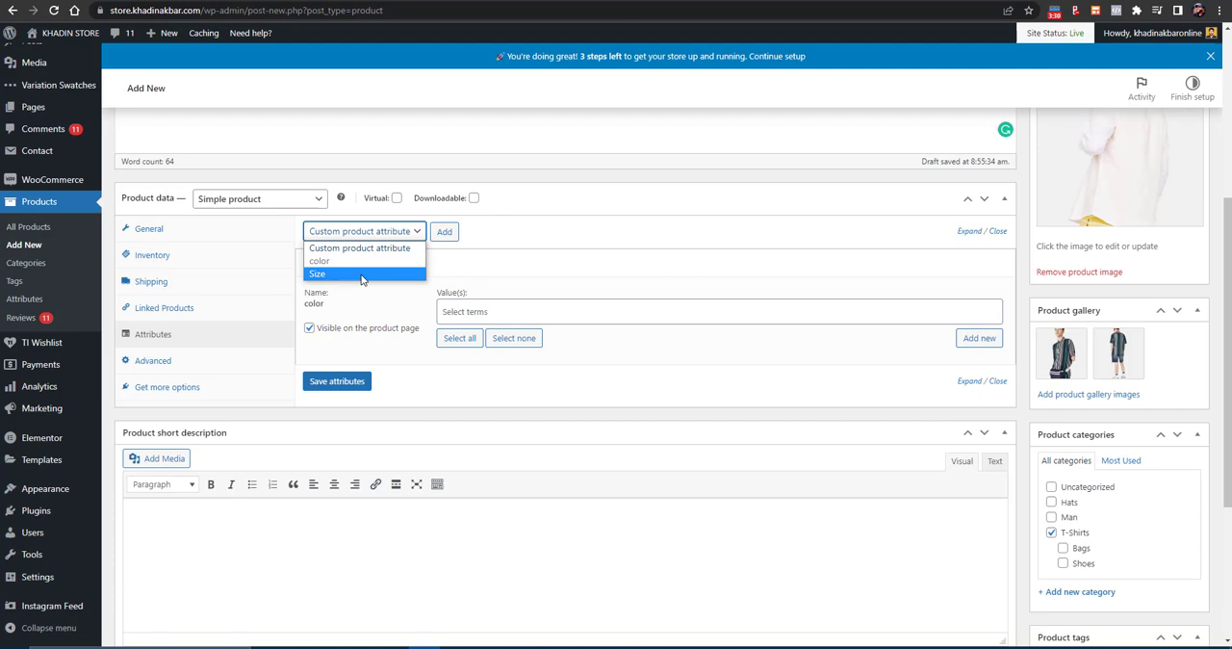
click(361, 274)
click(442, 234)
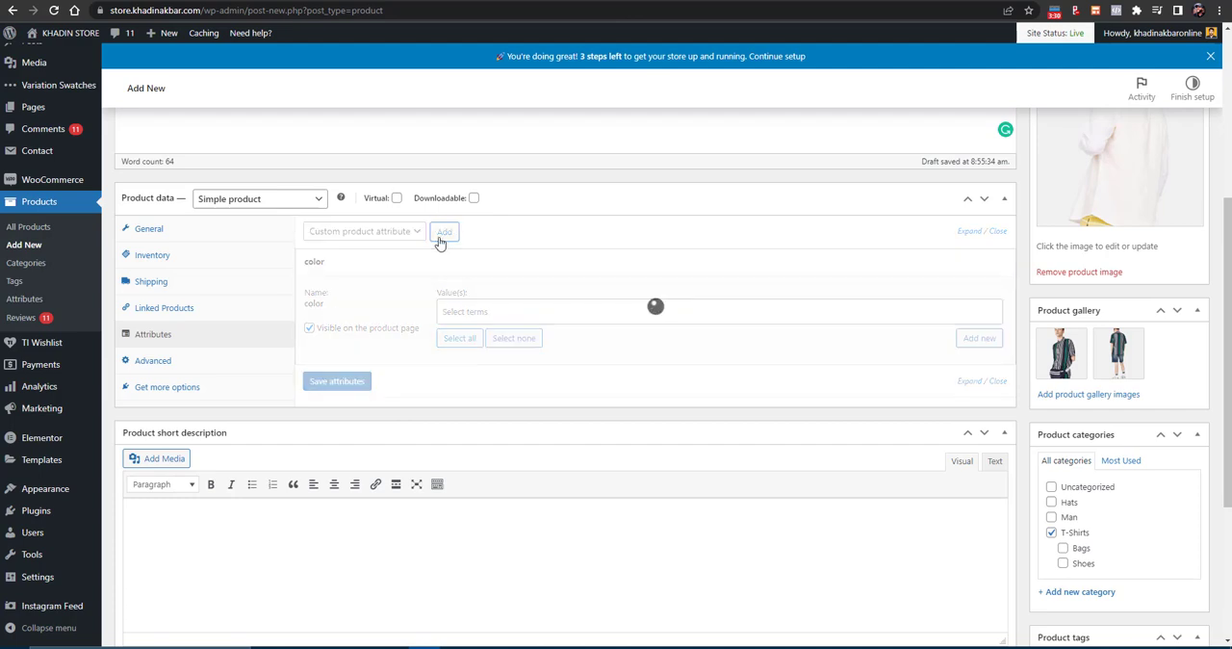
- Select Black, Red and White as the values of the color attribute
click(476, 311)
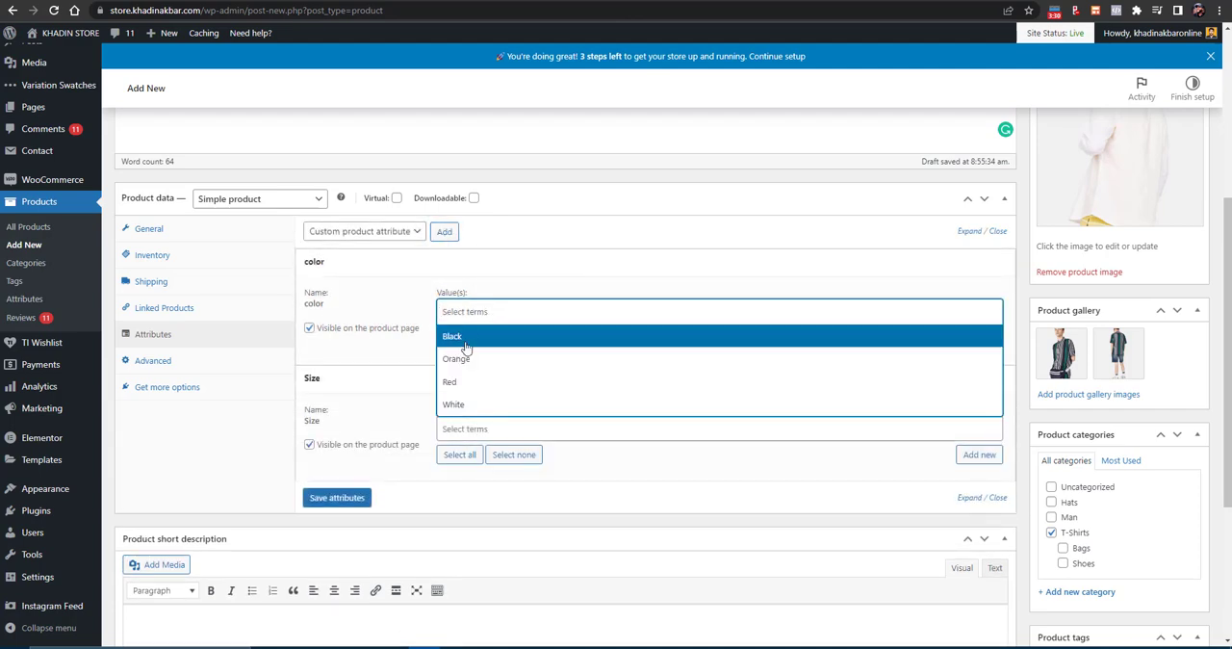
click(465, 336)
click(510, 311)
click(510, 381)
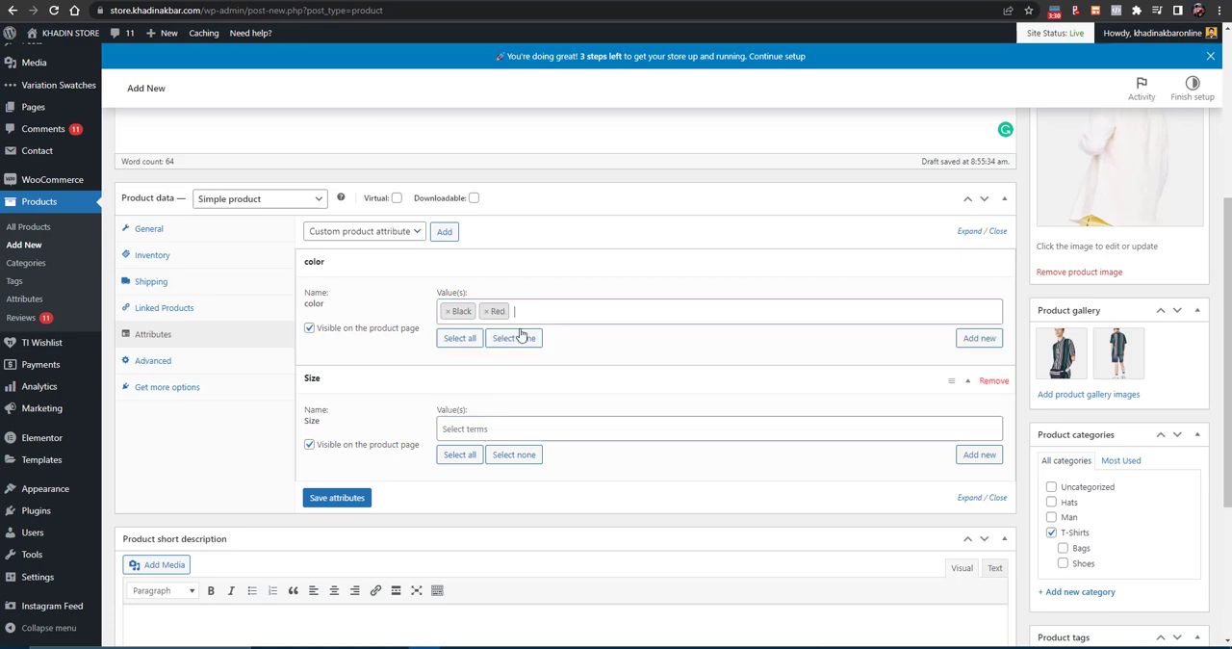
click(539, 311)
click(523, 408)
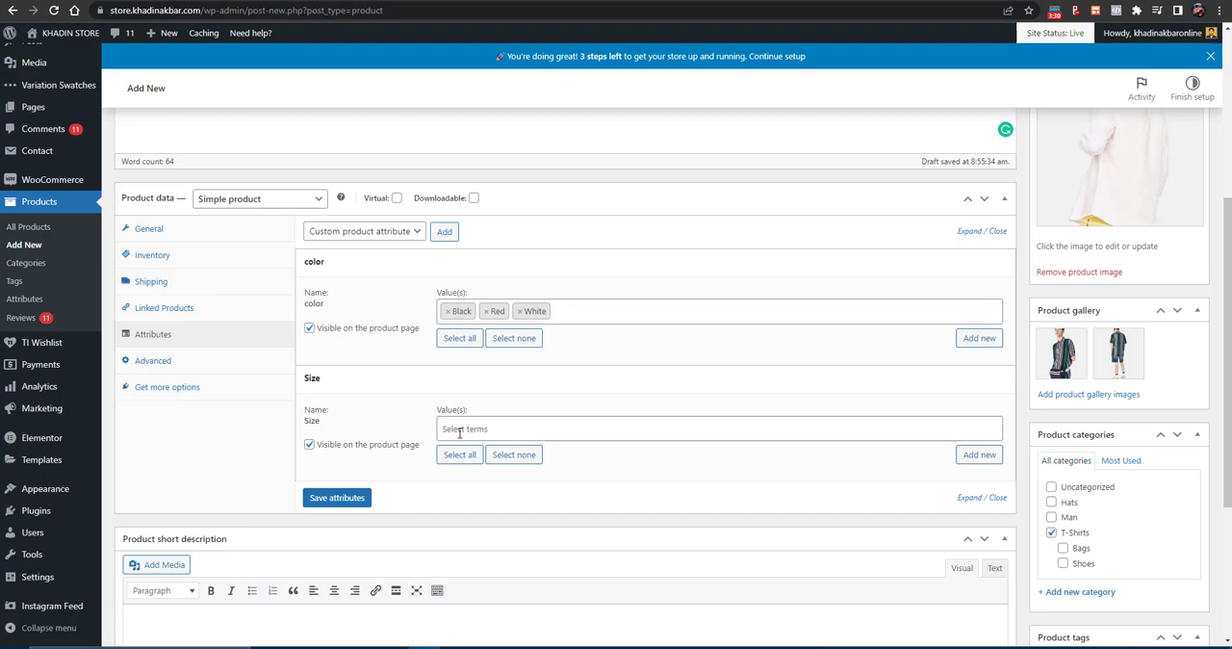
- Clear all values from the color attribute and toggle its product page visibility off and back on
click(521, 312)
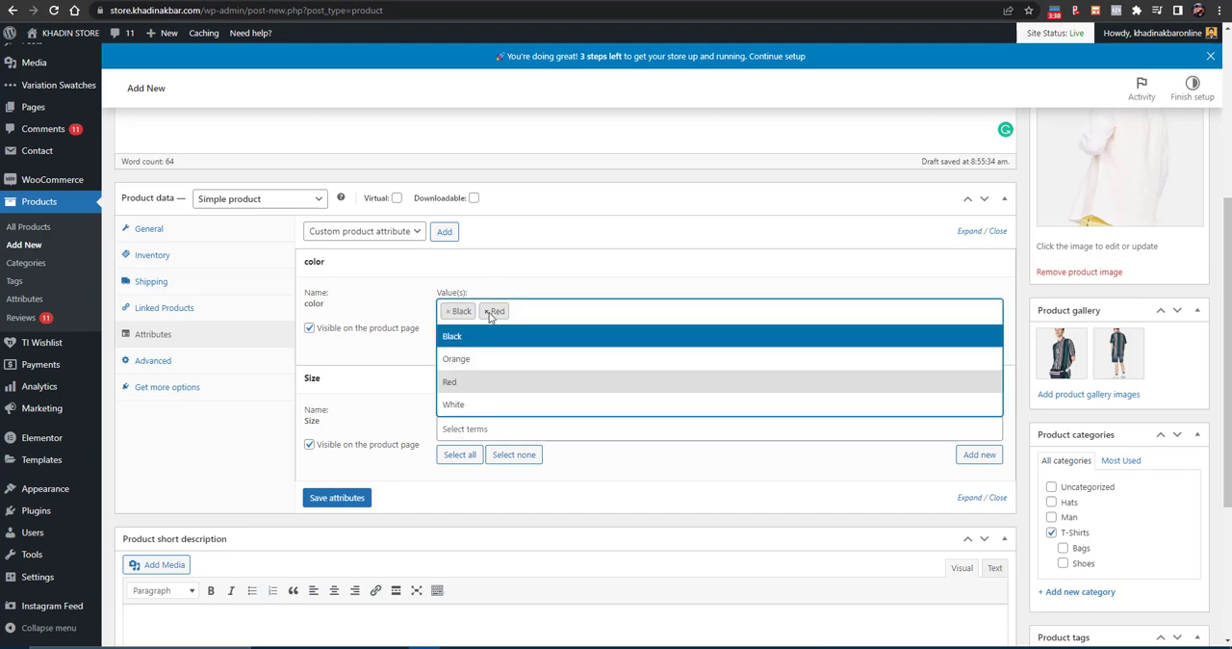
click(488, 311)
click(448, 311)
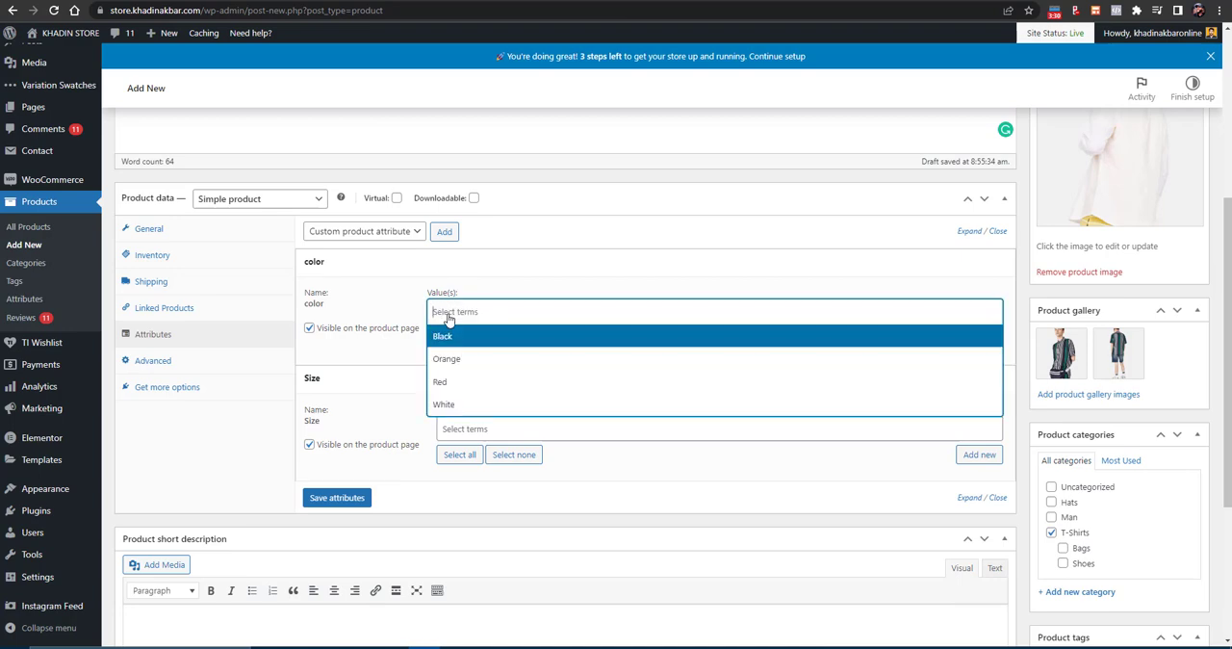
click(345, 286)
click(310, 327)
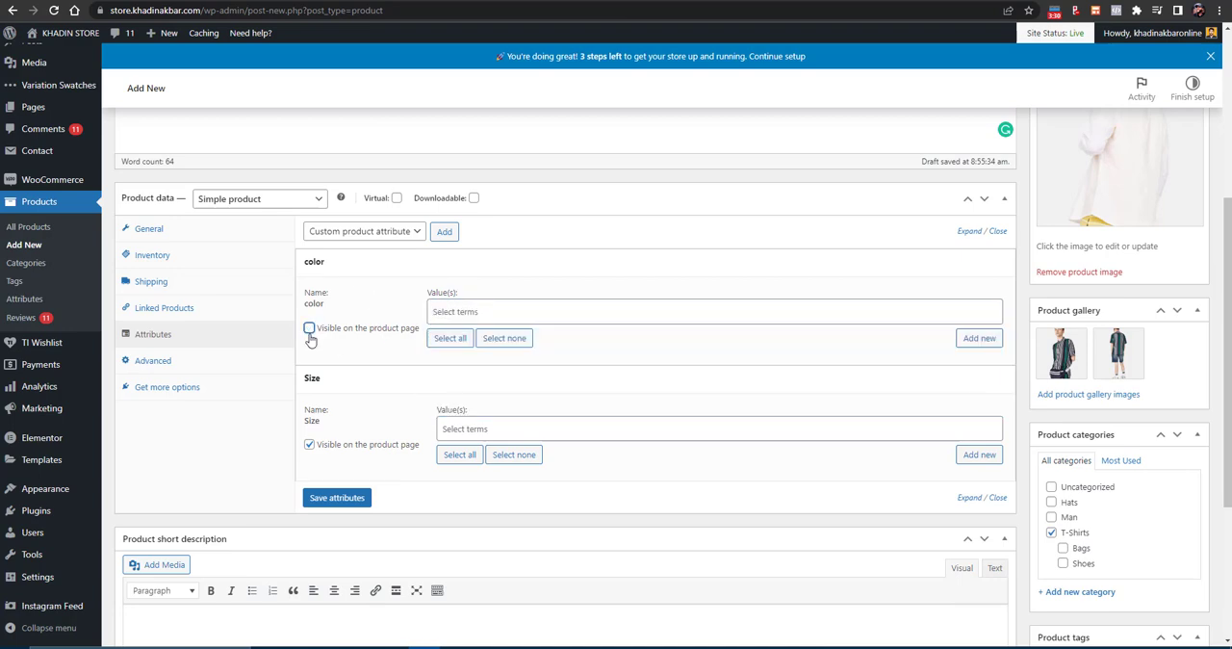
click(309, 329)
- Remove both the color and Size attributes from the product
scroll(231, 389, down, 3)
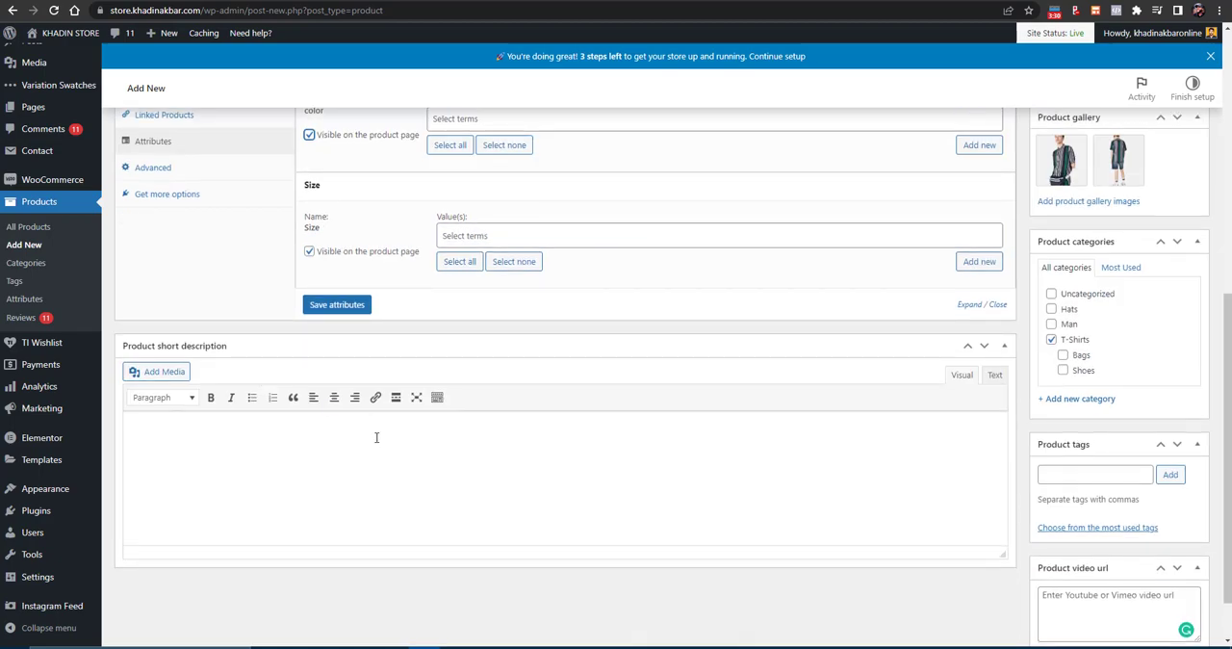
click(242, 412)
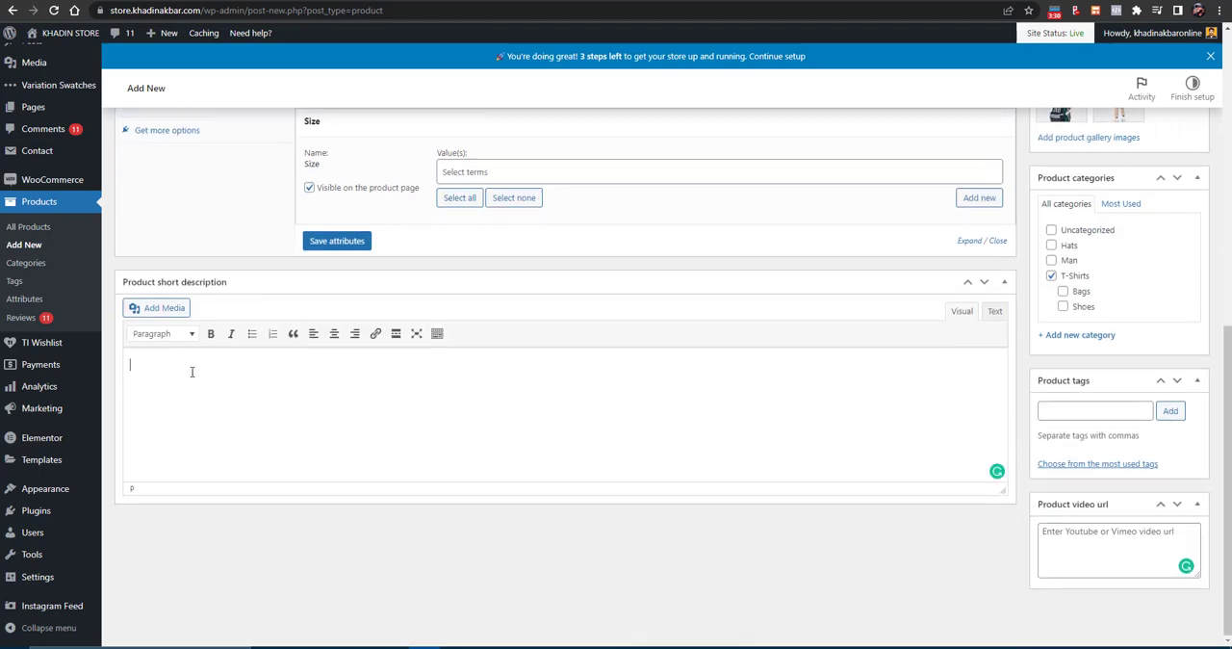
scroll(319, 384, up, 2)
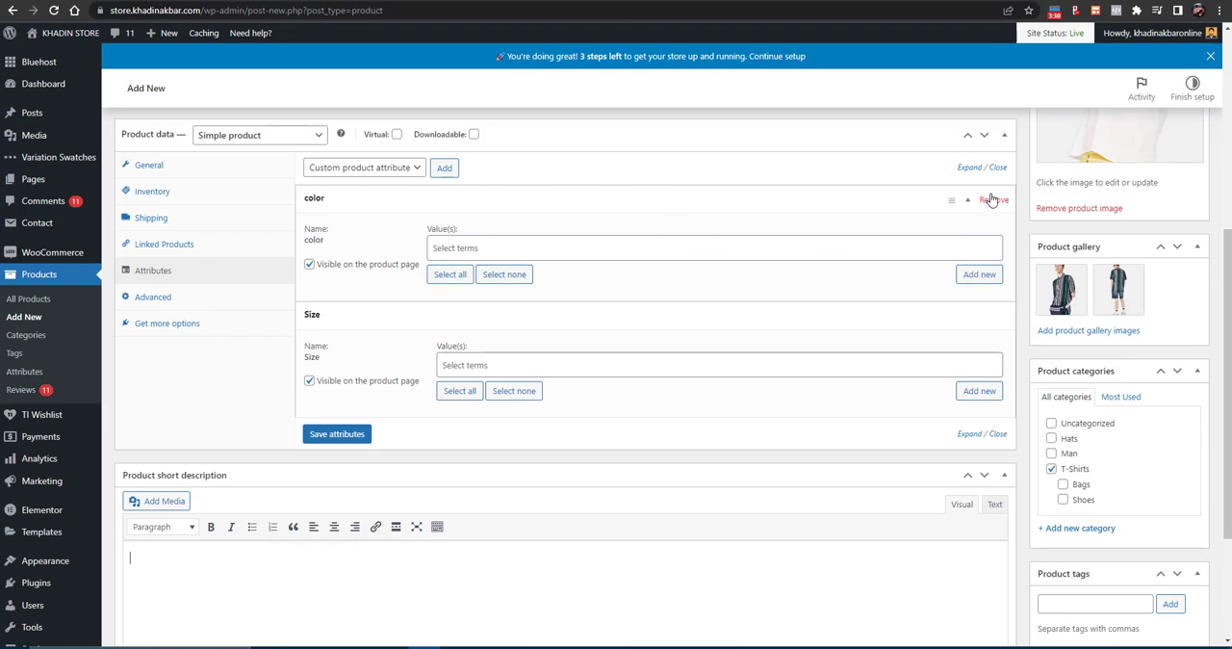
click(991, 197)
click(679, 82)
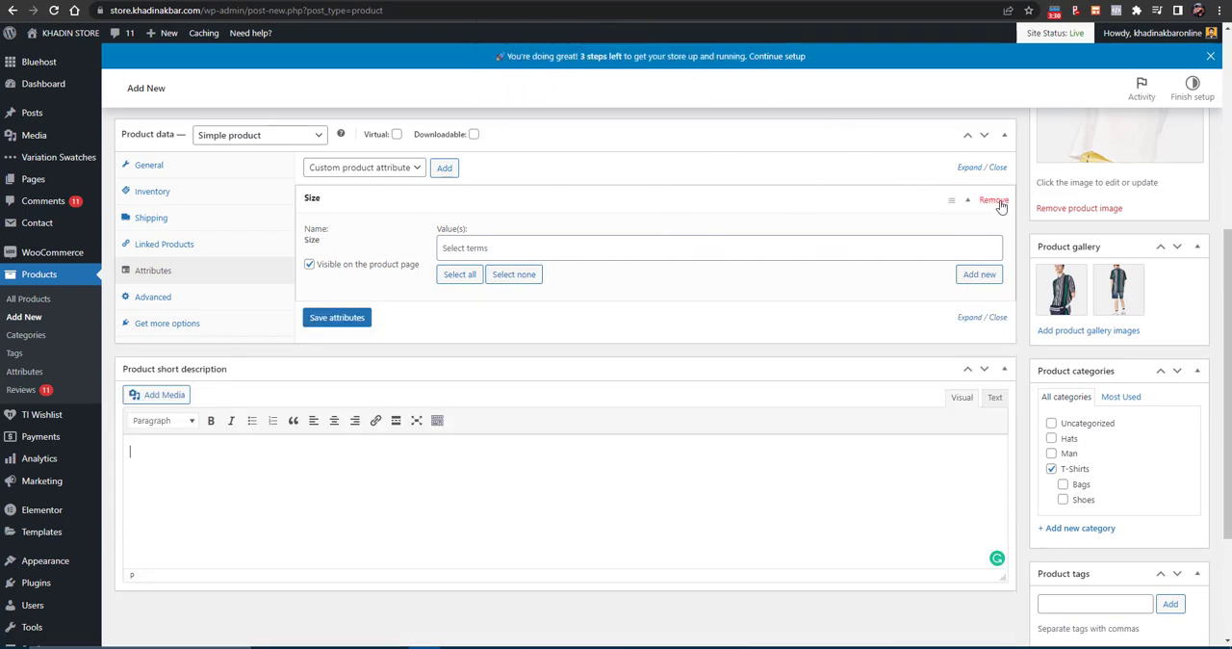
click(993, 199)
click(671, 83)
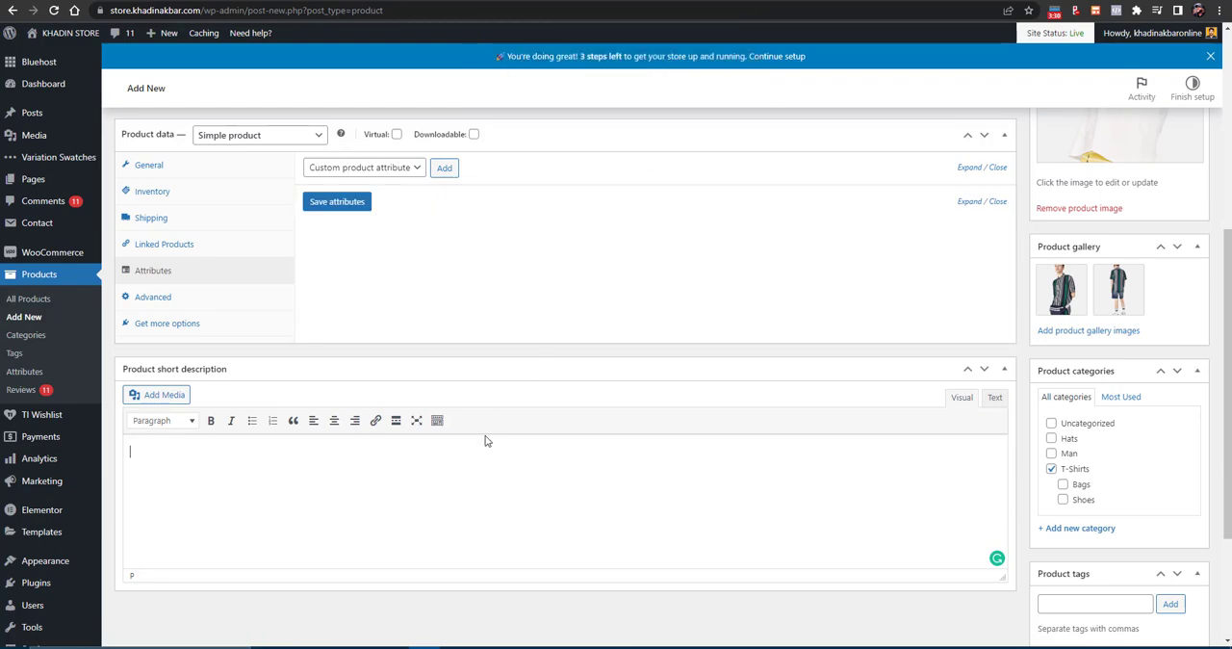
- Copy the short description from the Woostify demo's Short Sleeve T-Shirt page and paste it as the product's short description
click(322, 0)
scroll(627, 176, up, 3)
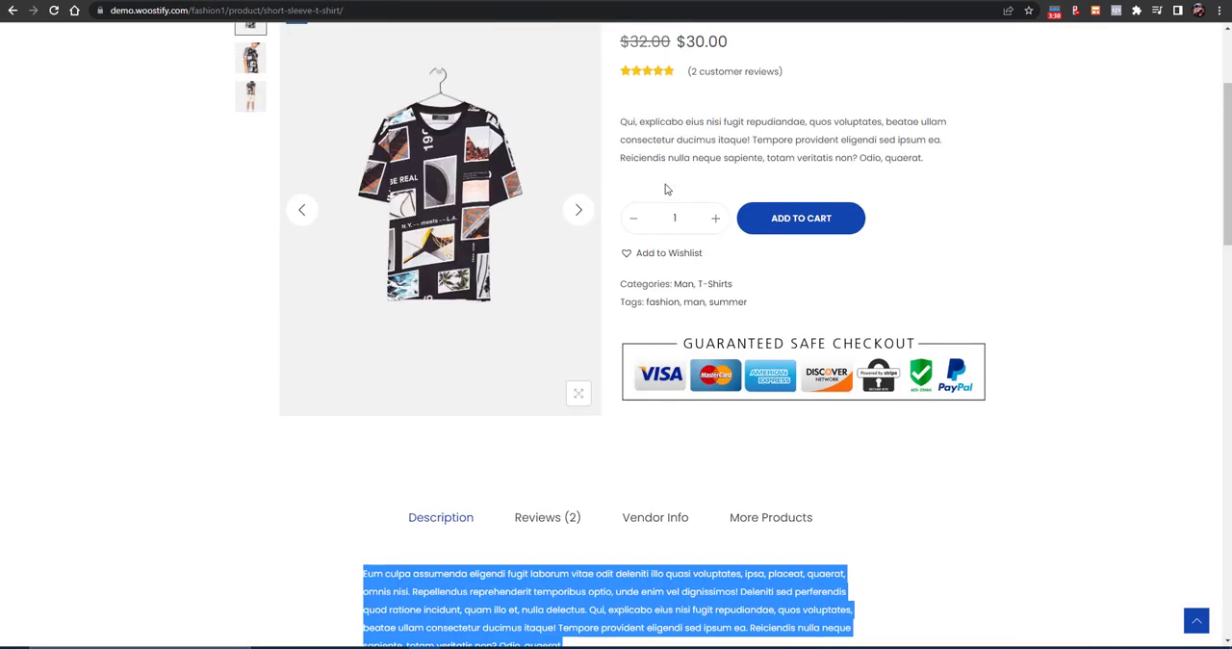
triple_click(682, 252)
key(ctrl+c)
click(252, 0)
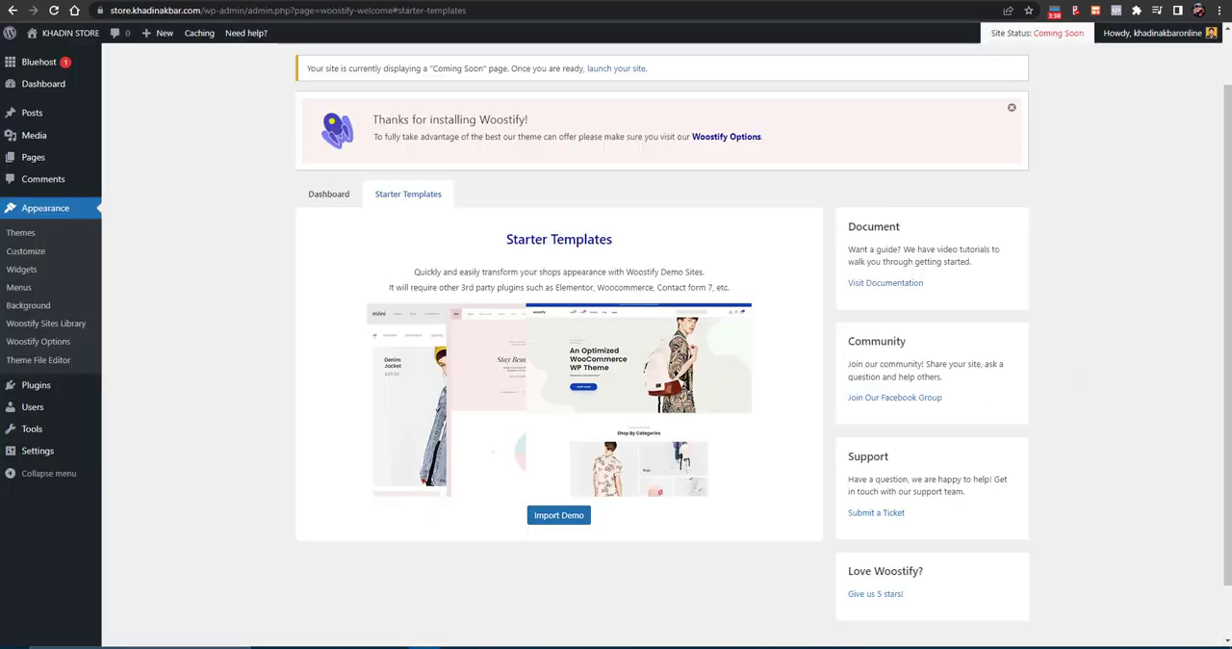
click(182, 0)
click(228, 492)
key(ctrl+v)
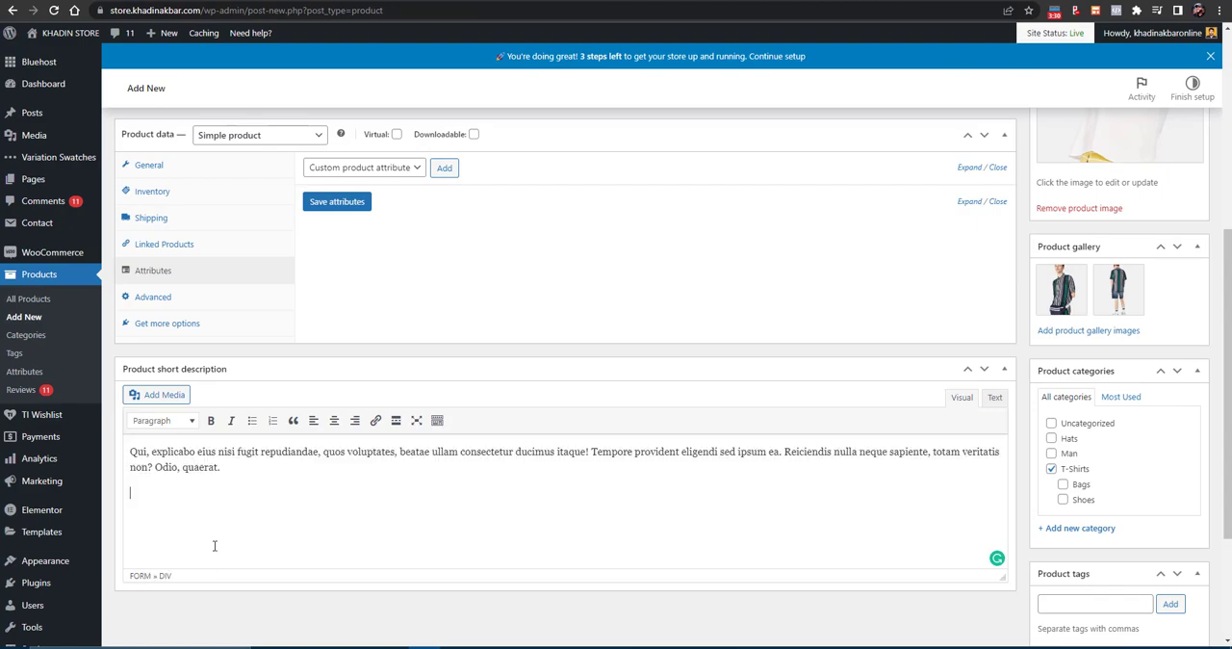
- Publish the Short Sleeve T-Shirt product
scroll(428, 612, up, 1)
scroll(812, 424, up, 2)
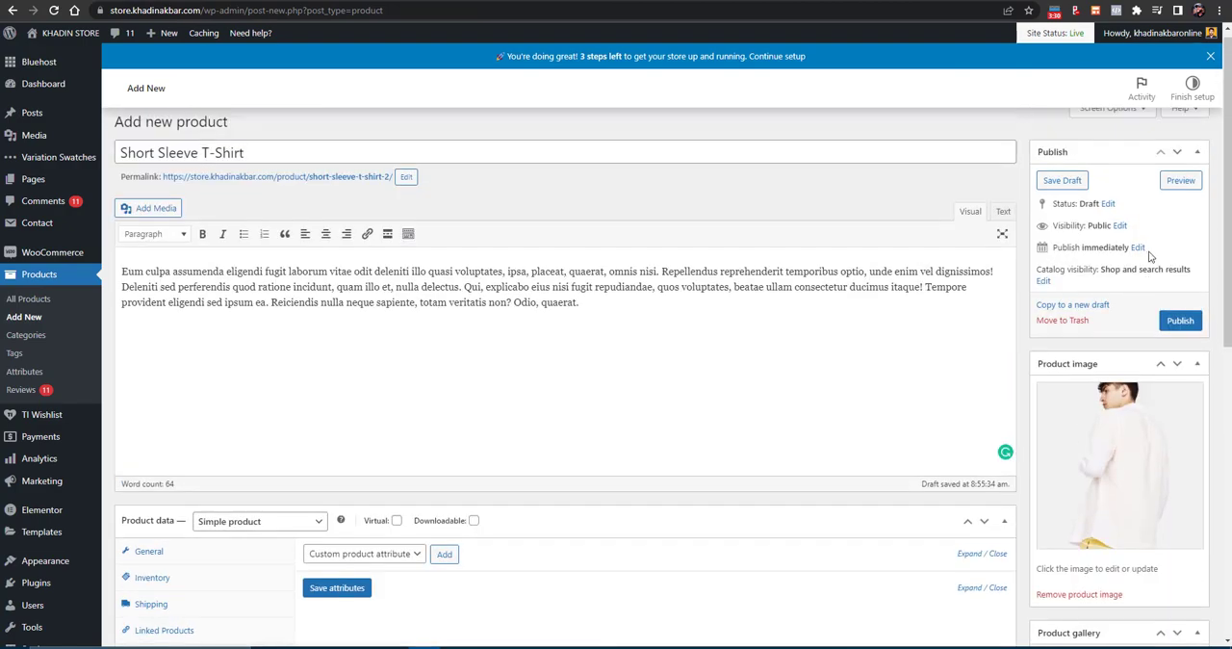
click(1180, 320)
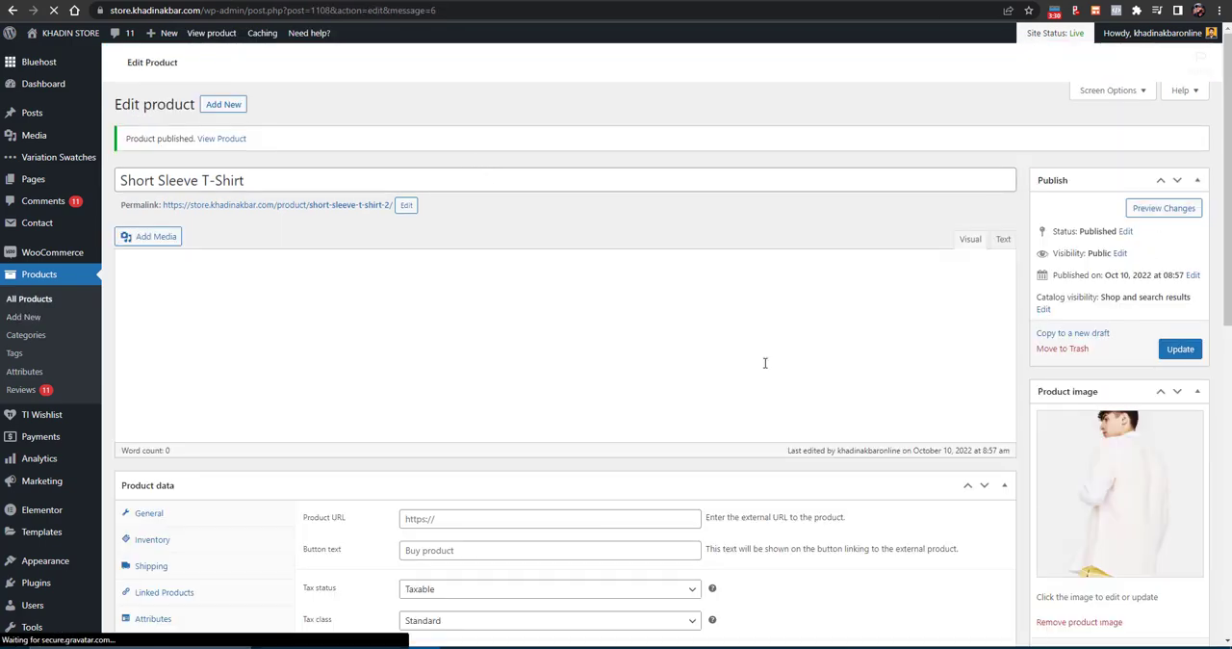
- Preview the product page and examine its images, price, short description, quantity selector, upsell and related products
click(1169, 210)
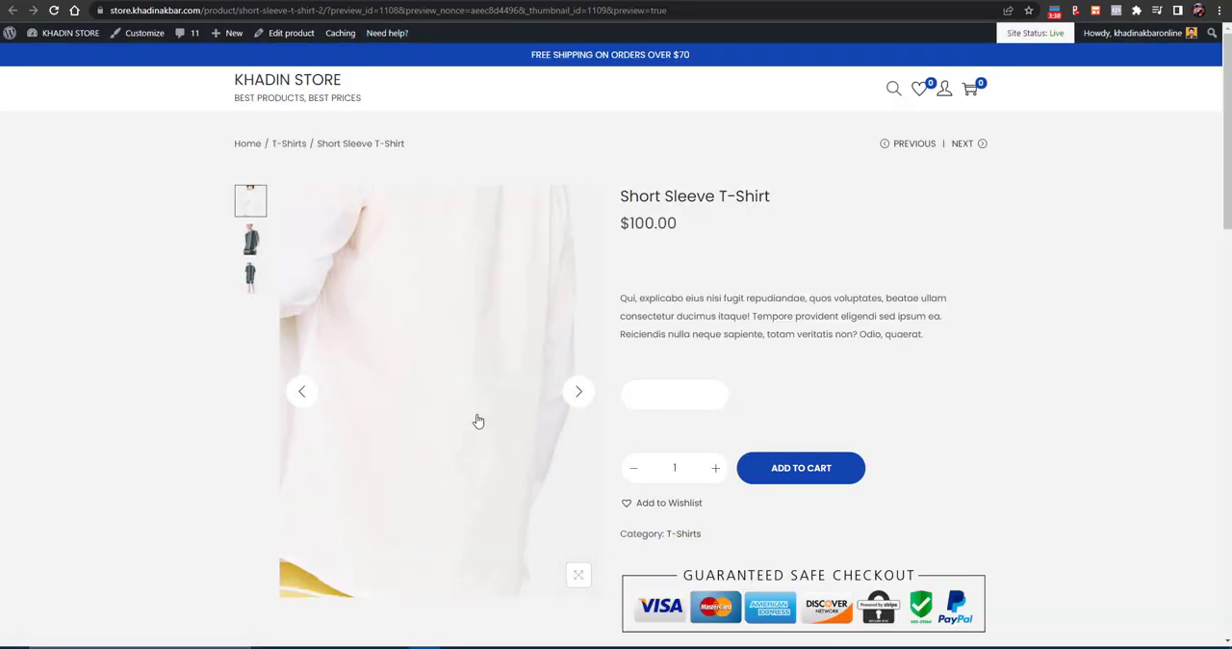
scroll(691, 467, down, 3)
scroll(691, 466, down, 8)
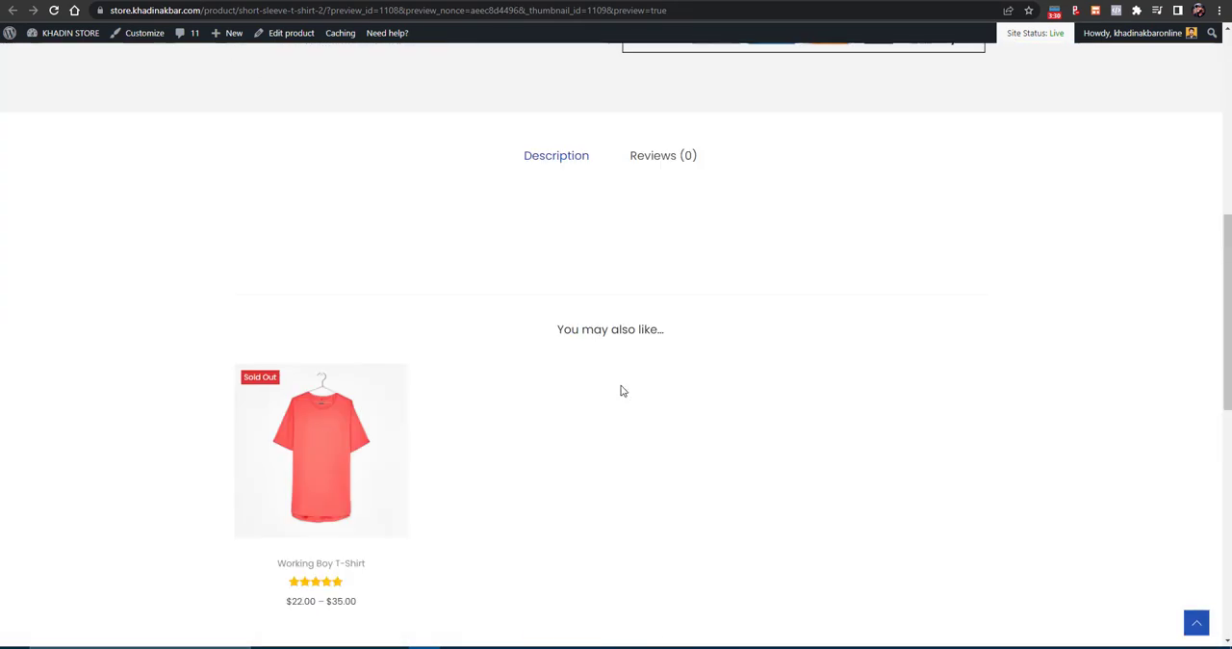
scroll(551, 372, up, 3)
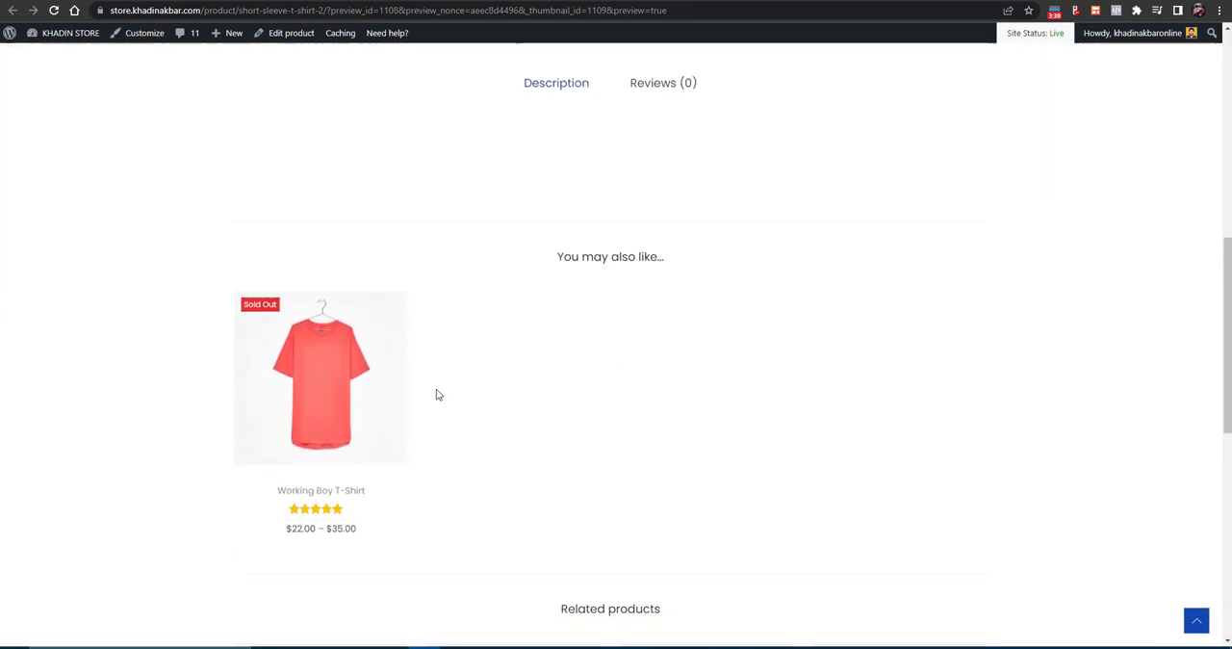
scroll(435, 393, down, 5)
scroll(435, 393, down, 1)
scroll(434, 393, up, 5)
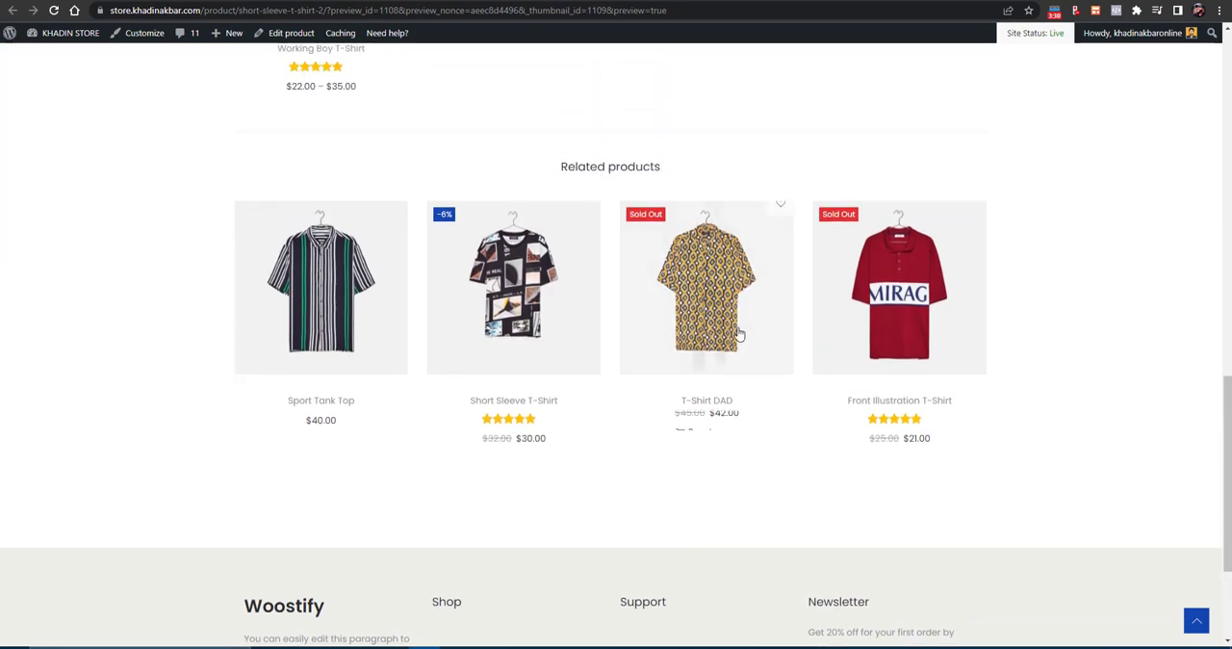
scroll(578, 413, up, 8)
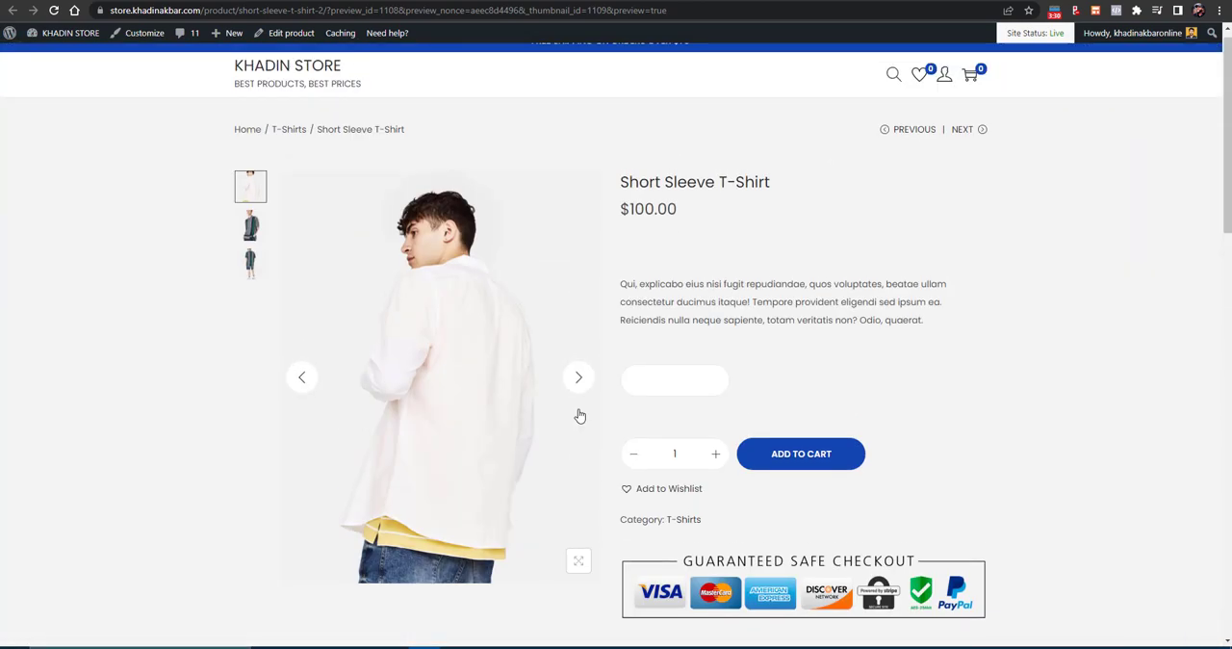
scroll(578, 414, down, 3)
click(649, 405)
scroll(635, 416, up, 3)
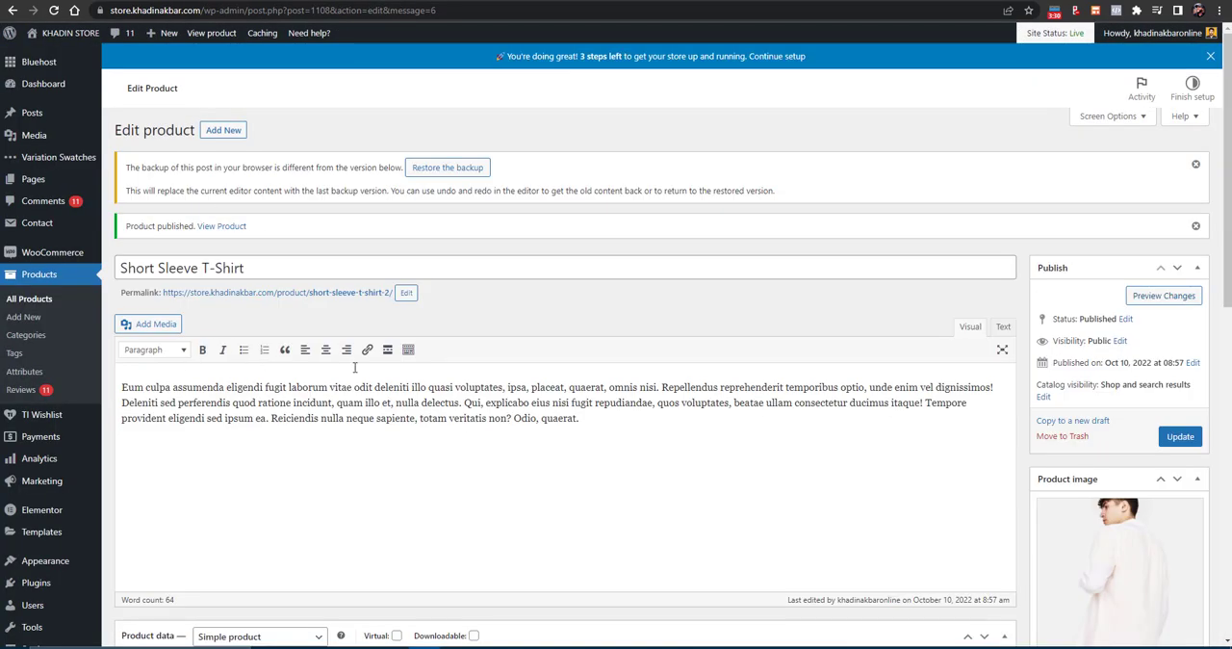
- Change the product type of the Short Sleeve T-Shirt to Variable product
scroll(354, 367, down, 8)
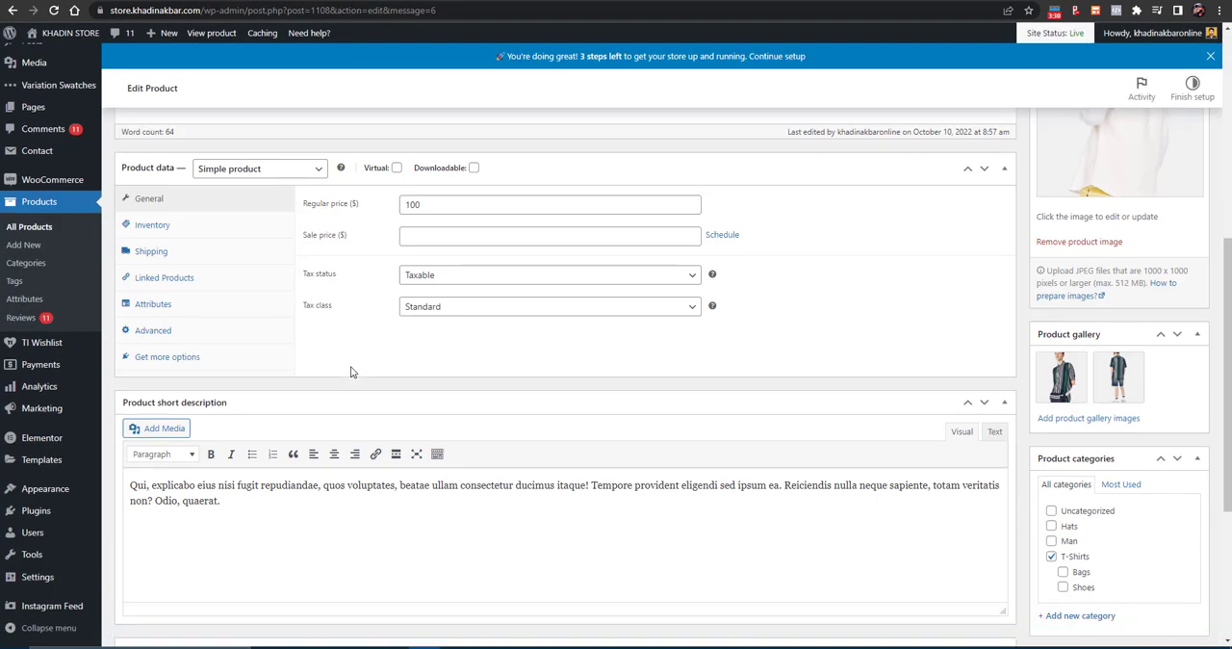
scroll(317, 357, up, 5)
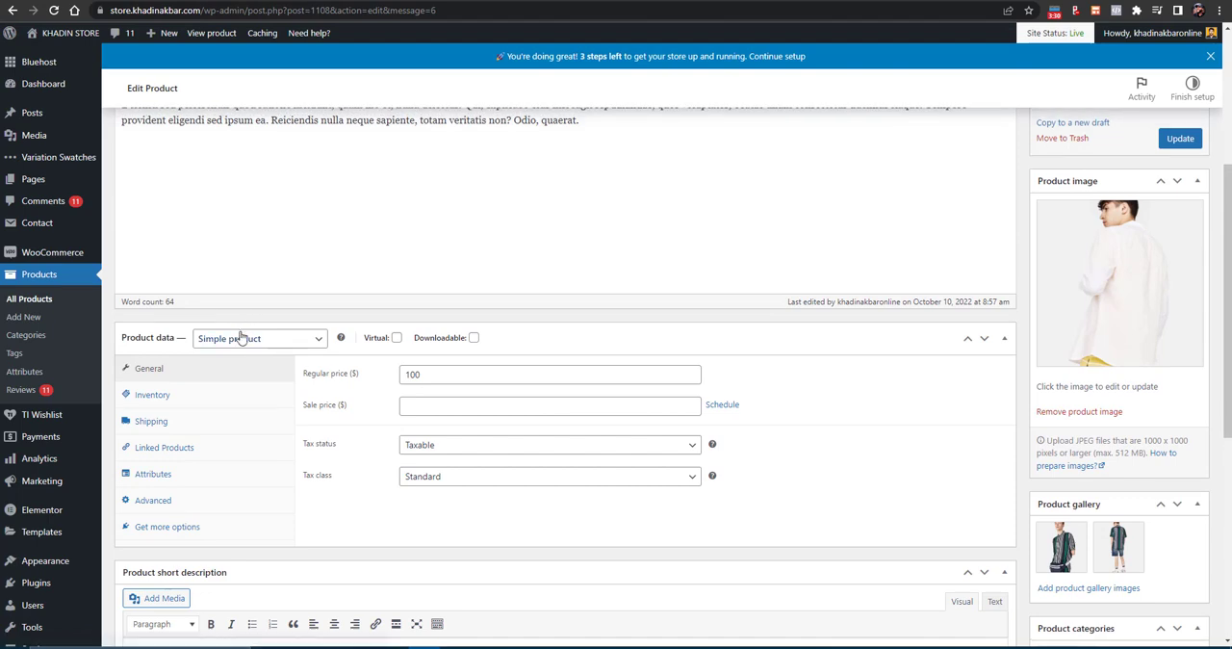
click(241, 335)
click(246, 408)
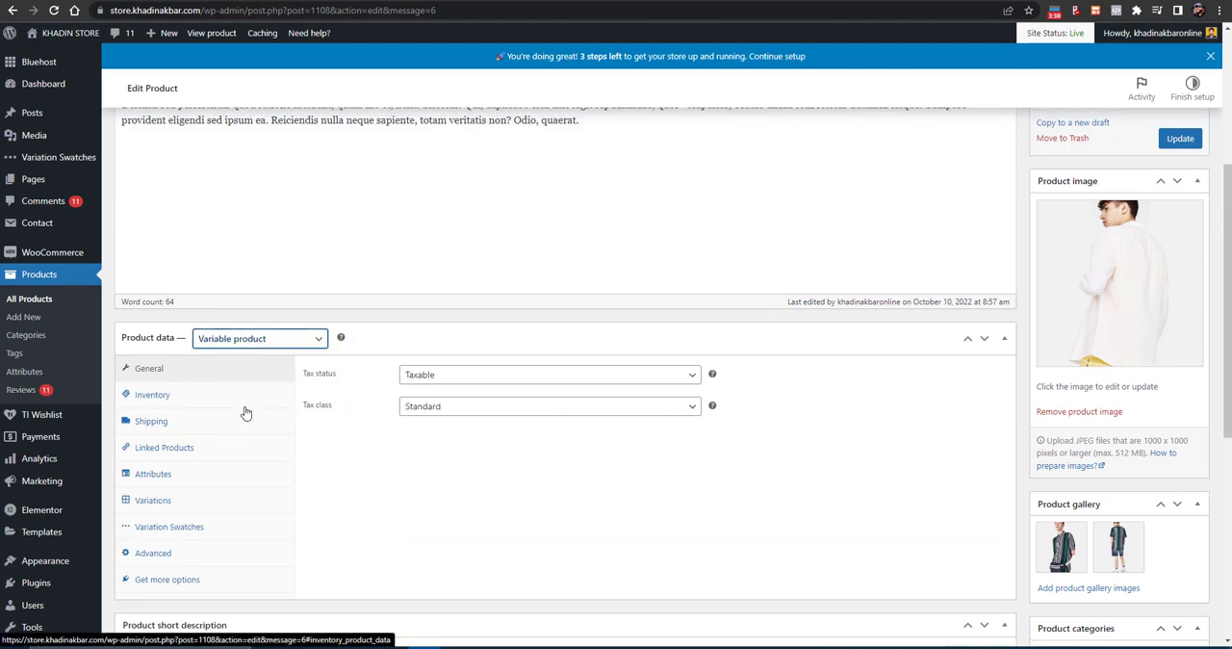
- Review the product's inventory, shipping and linked product settings, trying the Electronics shipping class and returning to Clothing
click(197, 376)
click(182, 405)
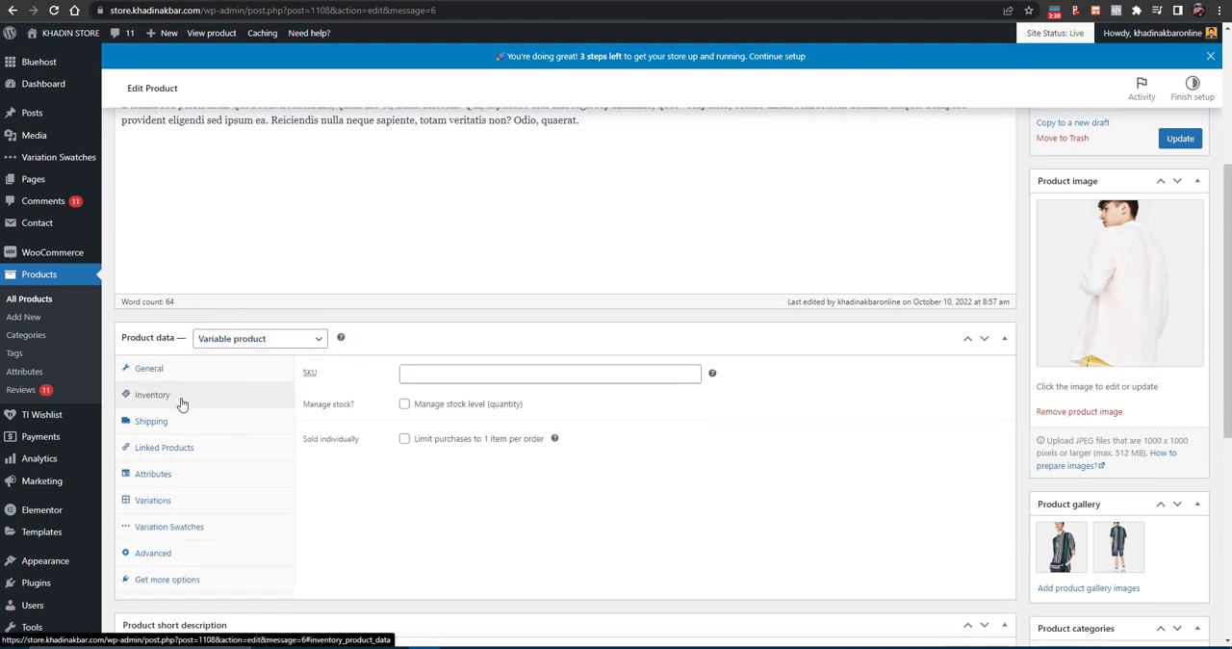
click(179, 431)
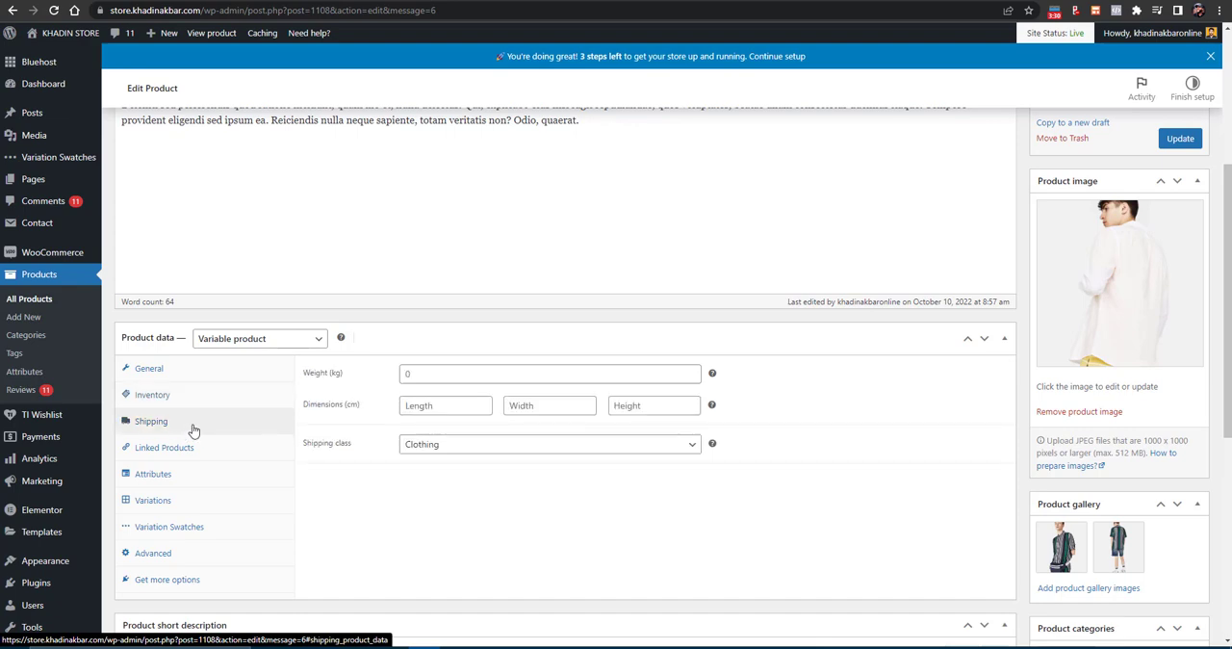
click(439, 444)
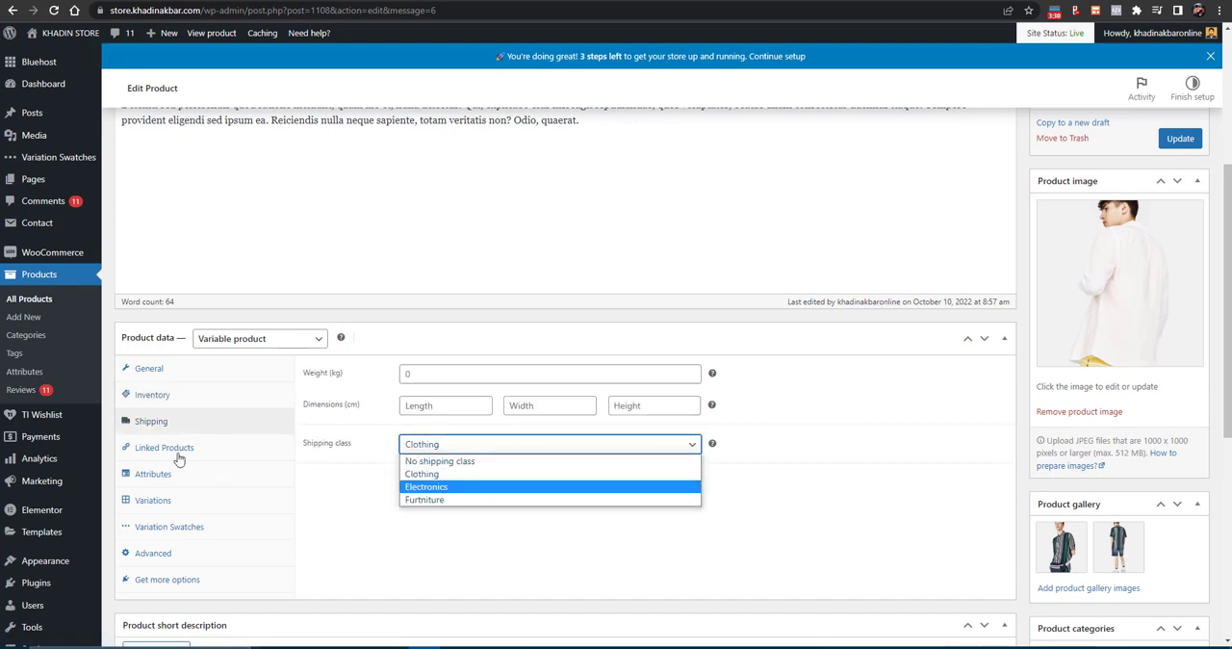
click(478, 488)
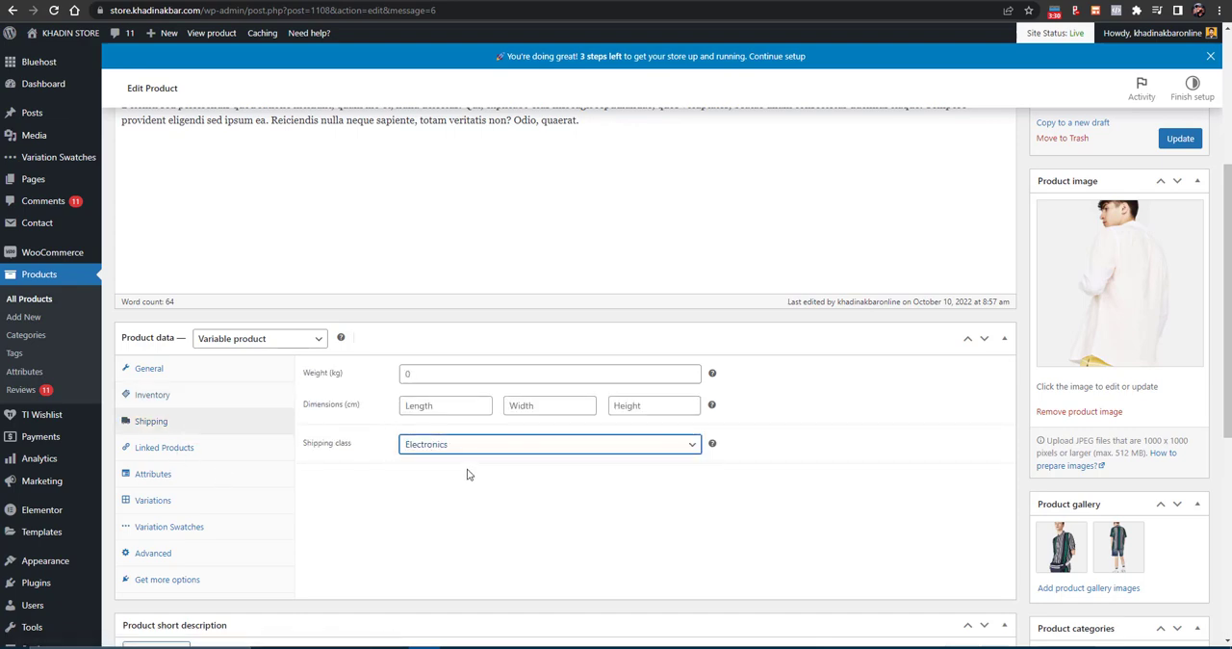
click(457, 448)
click(424, 473)
click(183, 448)
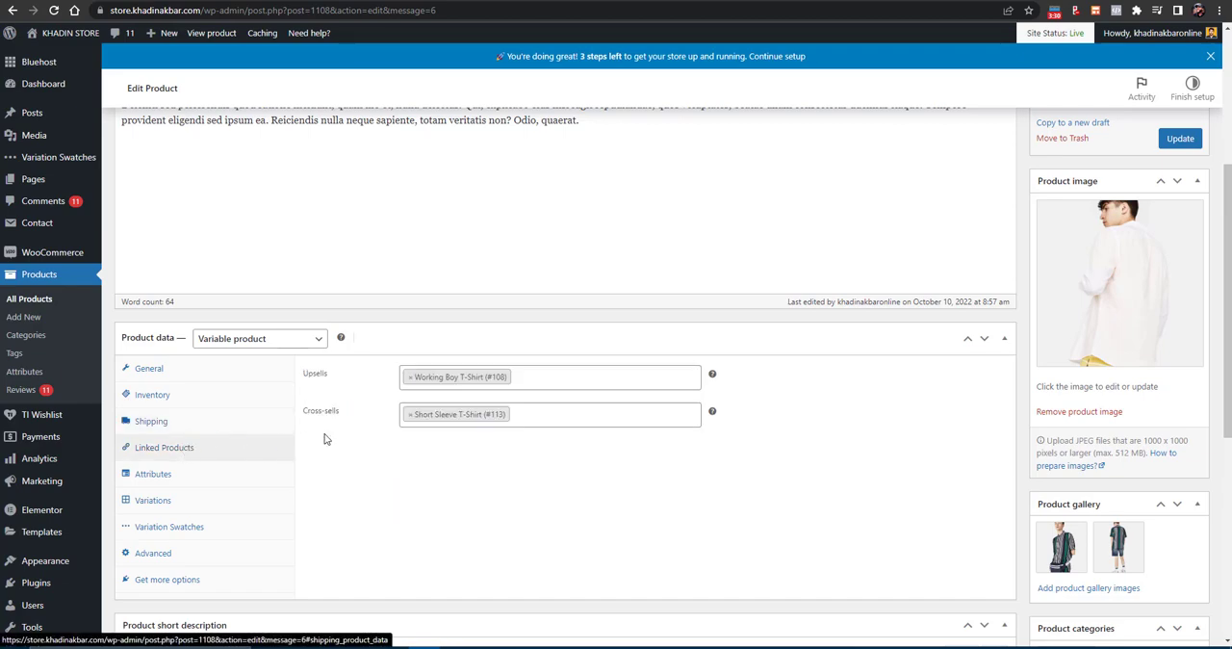
- Add the color attribute to the variable product
scroll(174, 341, down, 2)
click(164, 280)
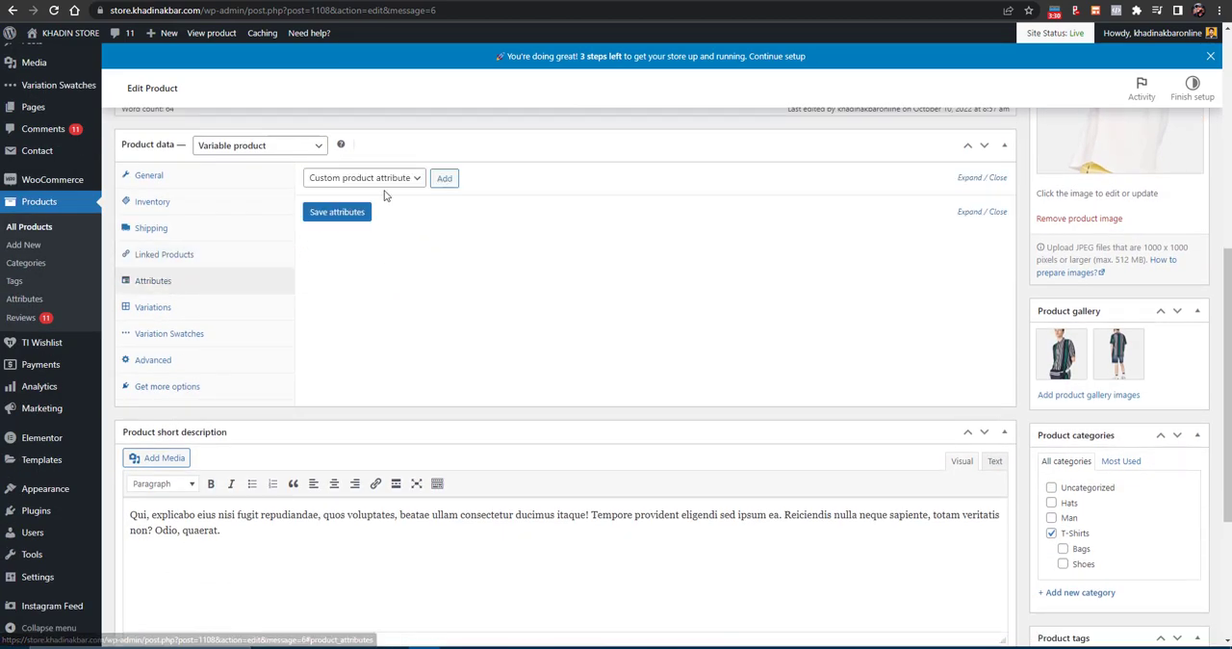
click(384, 184)
click(354, 207)
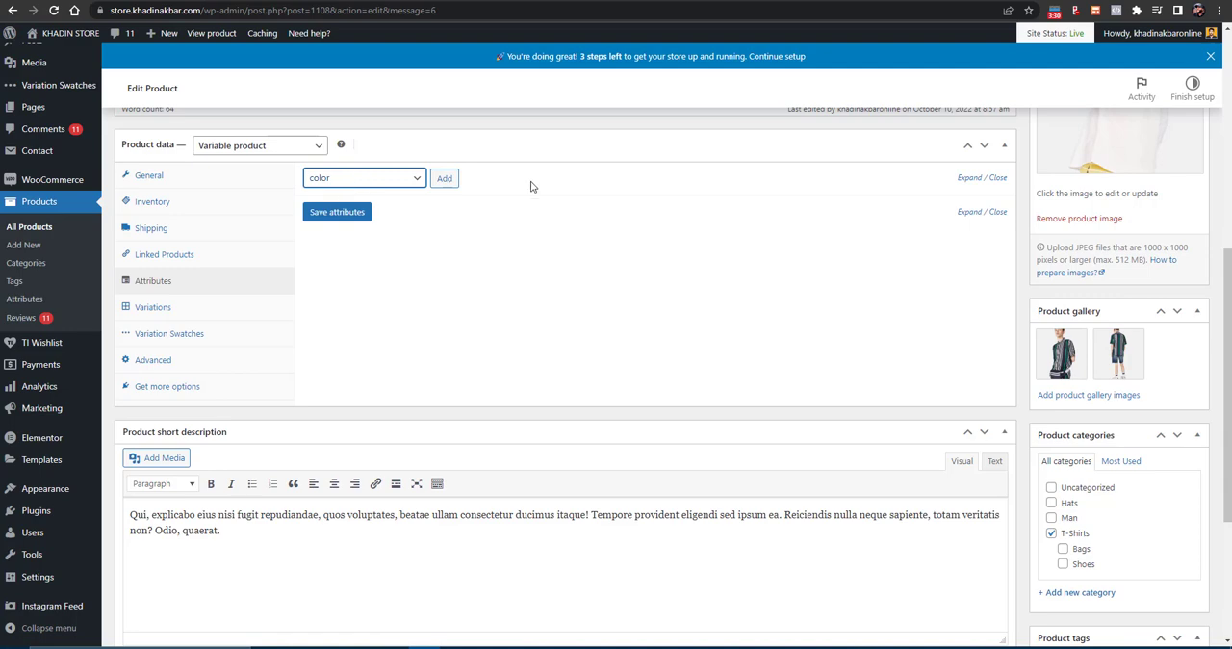
click(443, 178)
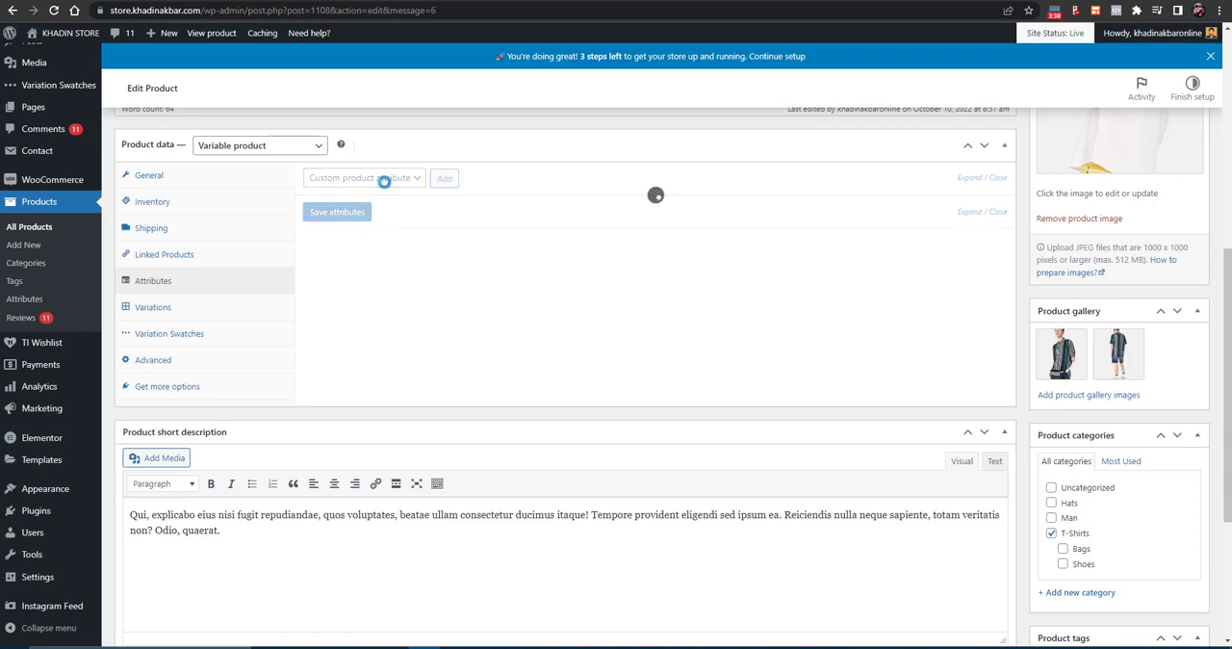
click(381, 179)
click(364, 214)
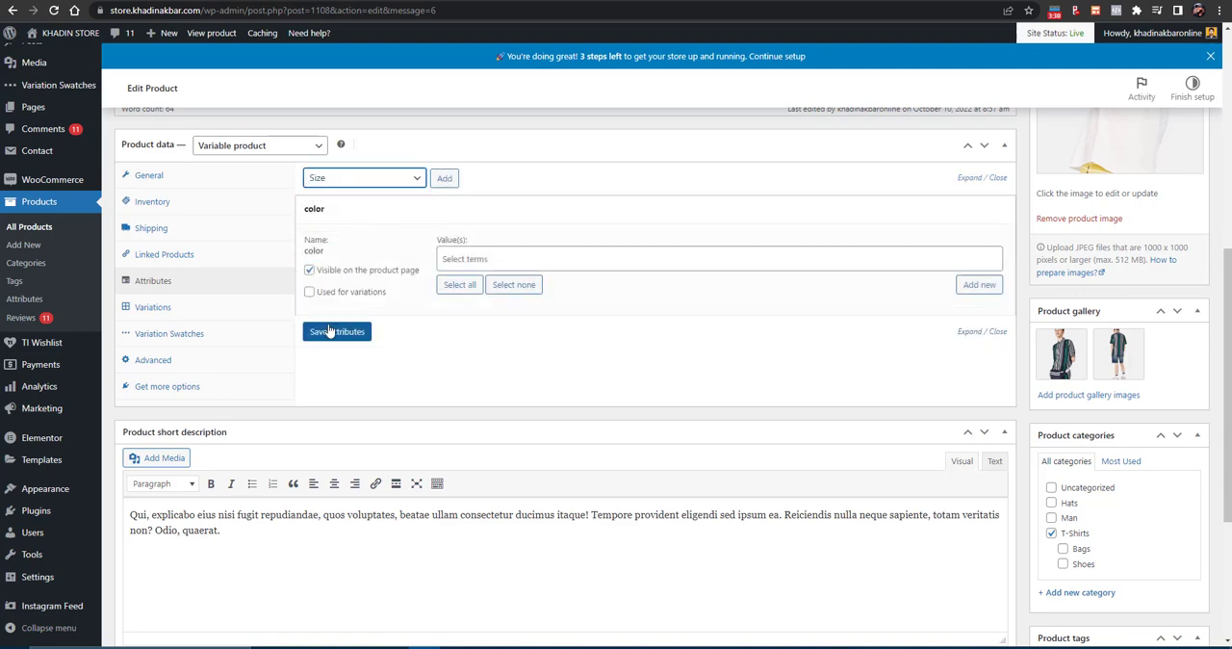
click(330, 331)
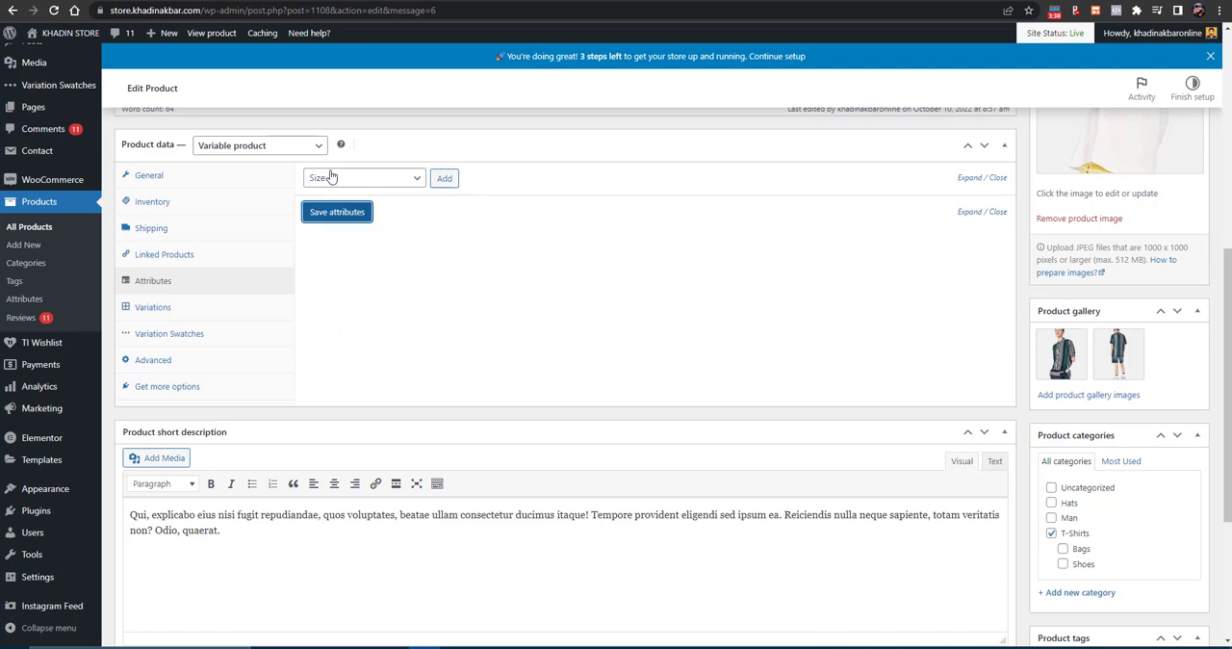
- Add the Size and color attributes to the product
click(385, 183)
click(391, 184)
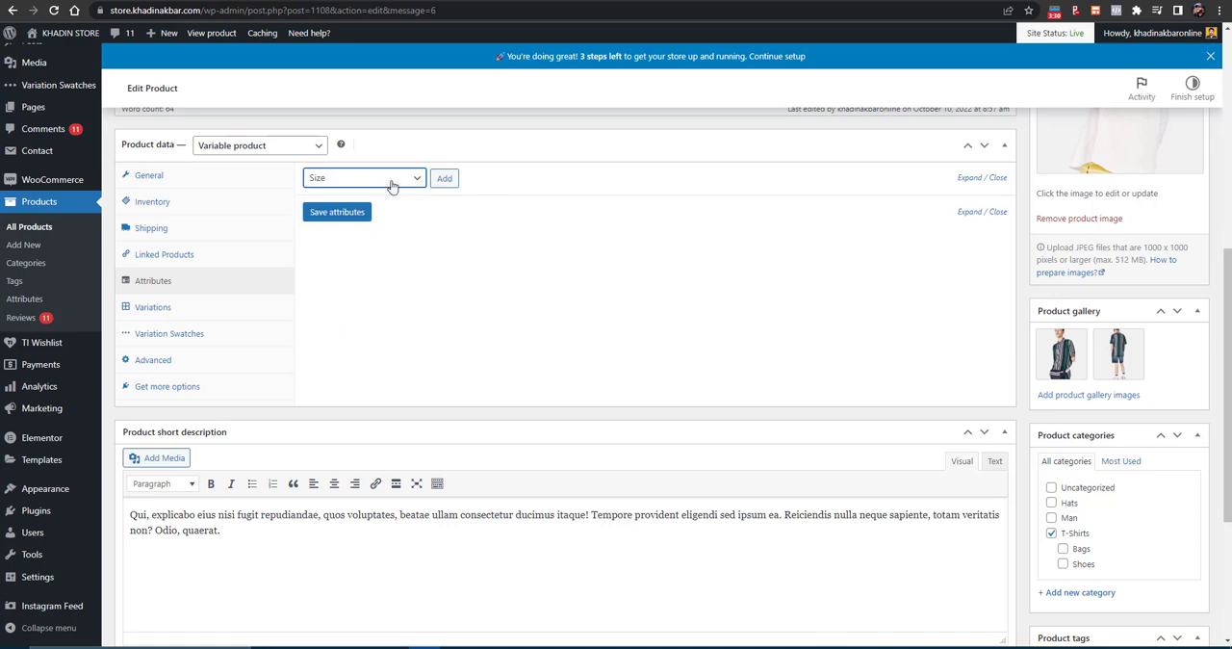
click(445, 178)
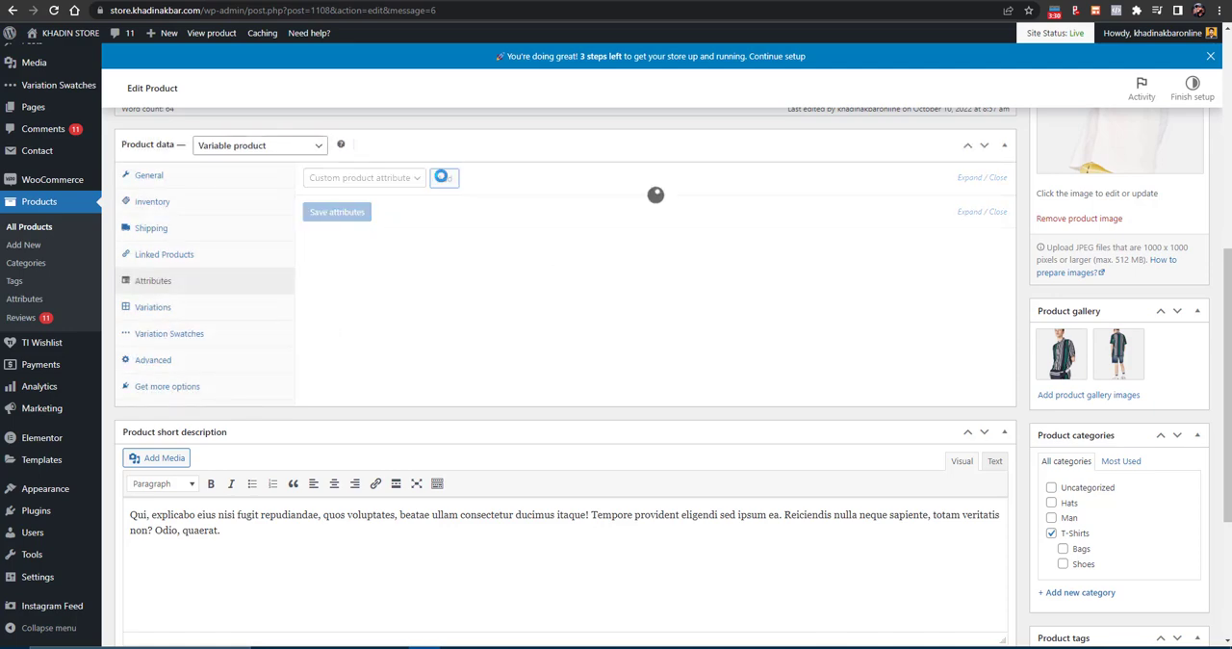
click(363, 178)
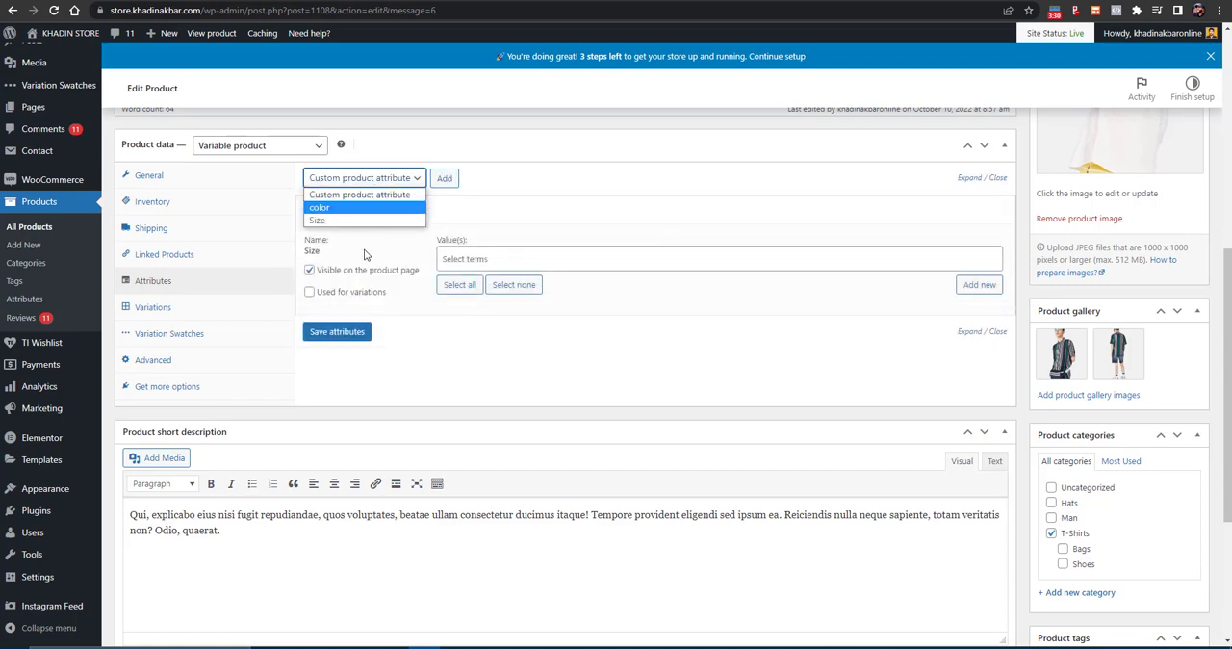
click(366, 208)
click(444, 178)
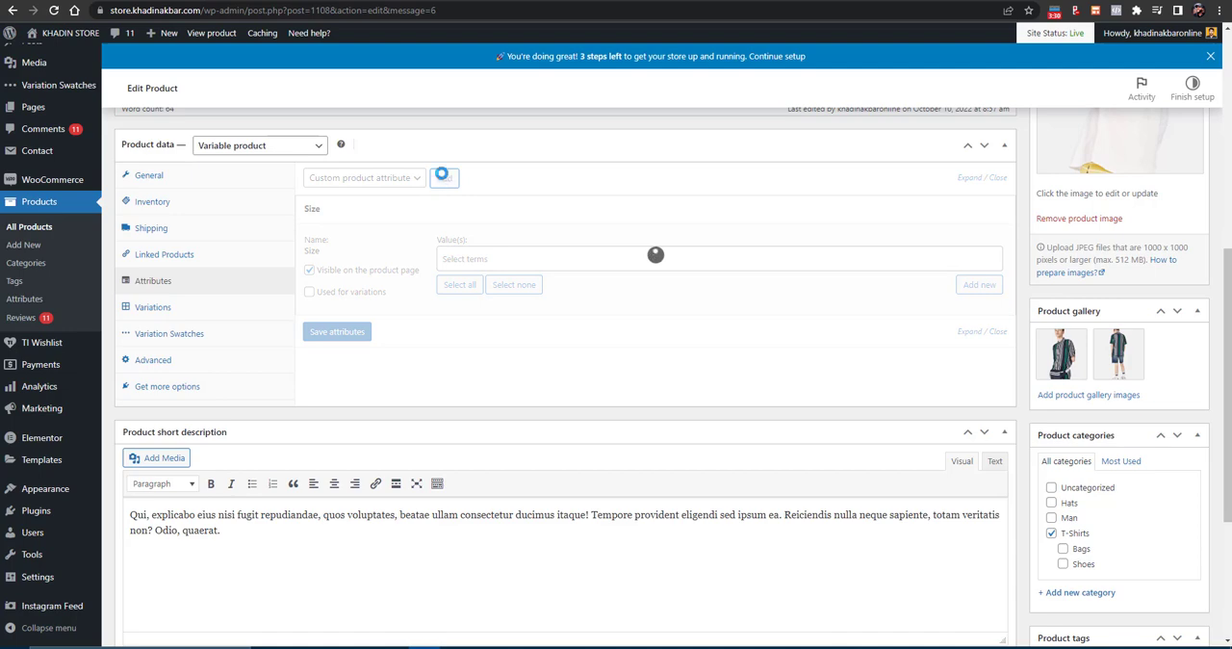
- Assign the values M and S to the Size attribute
click(469, 260)
click(471, 306)
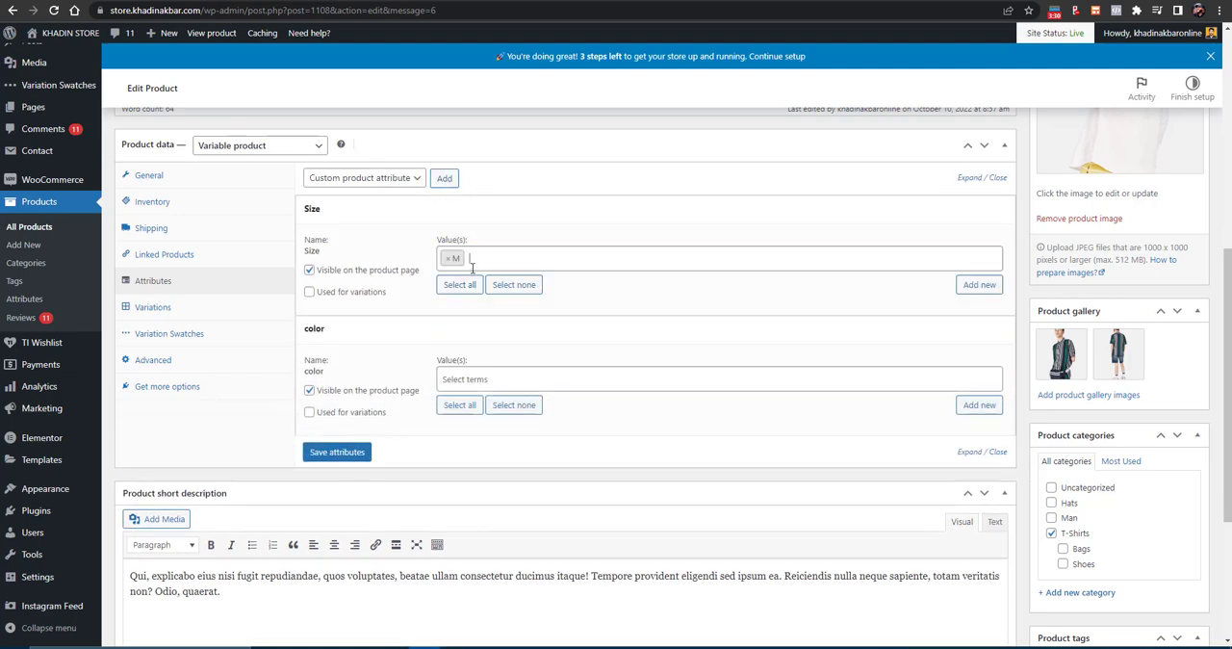
click(489, 260)
click(489, 260)
click(481, 261)
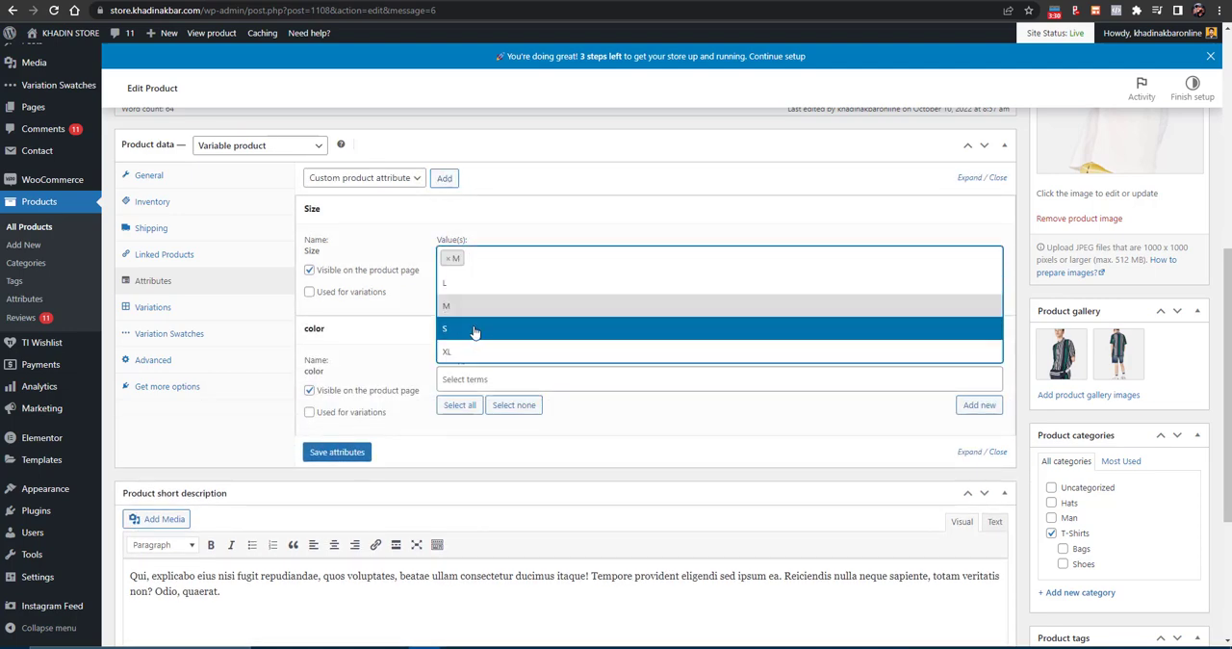
click(473, 329)
- Assign Orange and Red to the color attribute, and save both attributes as used for variations
click(476, 388)
click(460, 426)
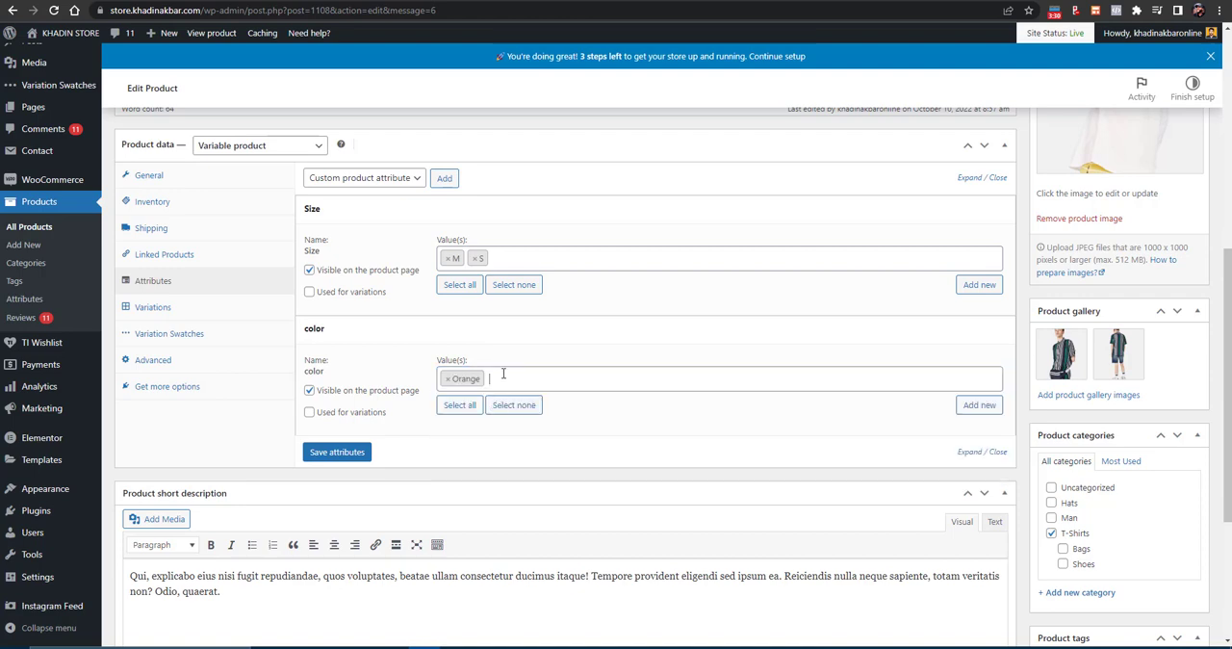
click(502, 378)
click(500, 450)
click(310, 413)
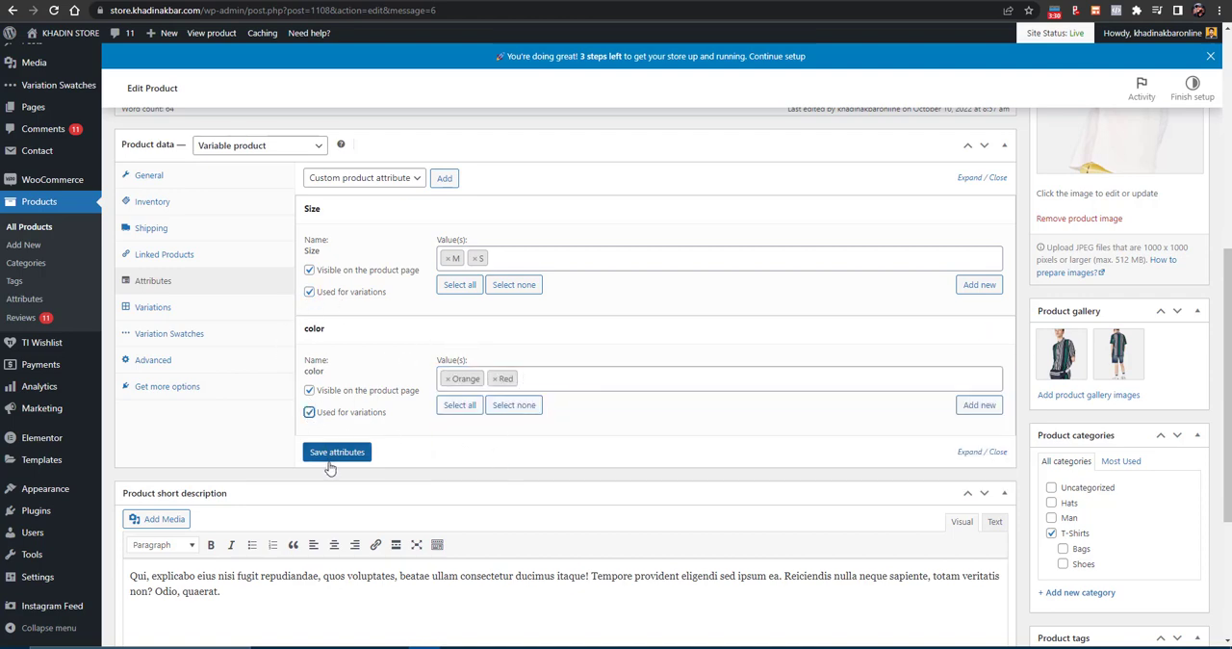
click(336, 454)
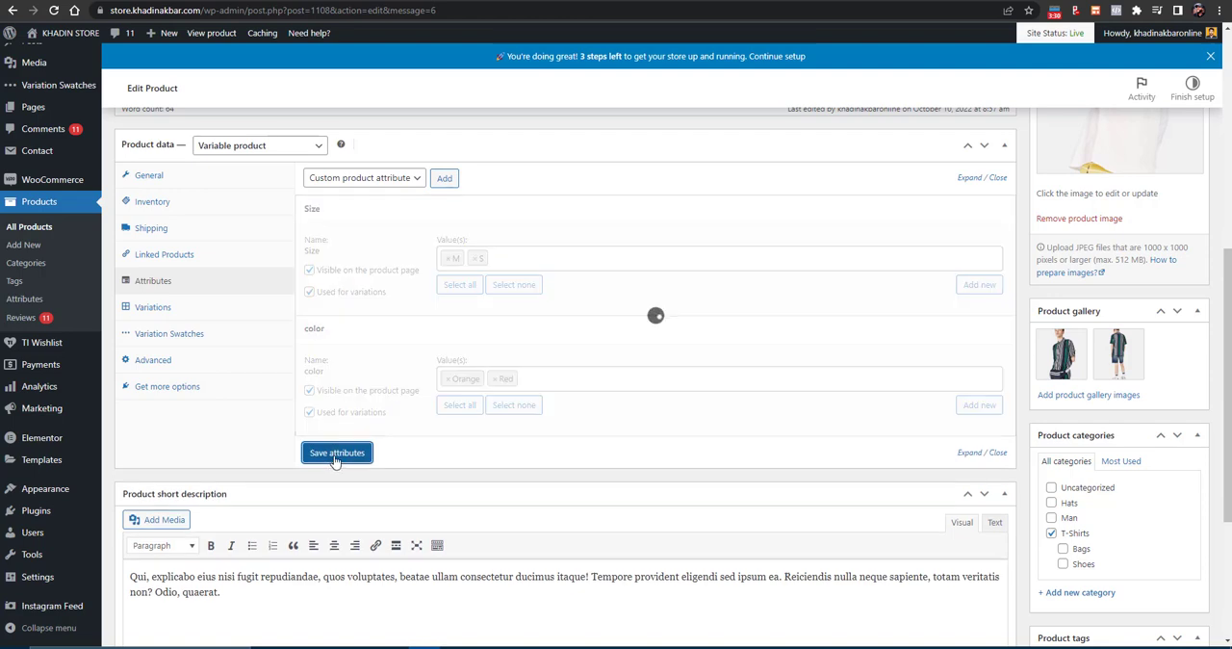
- Add a single variation to the product and set it to size M and color Red
click(204, 307)
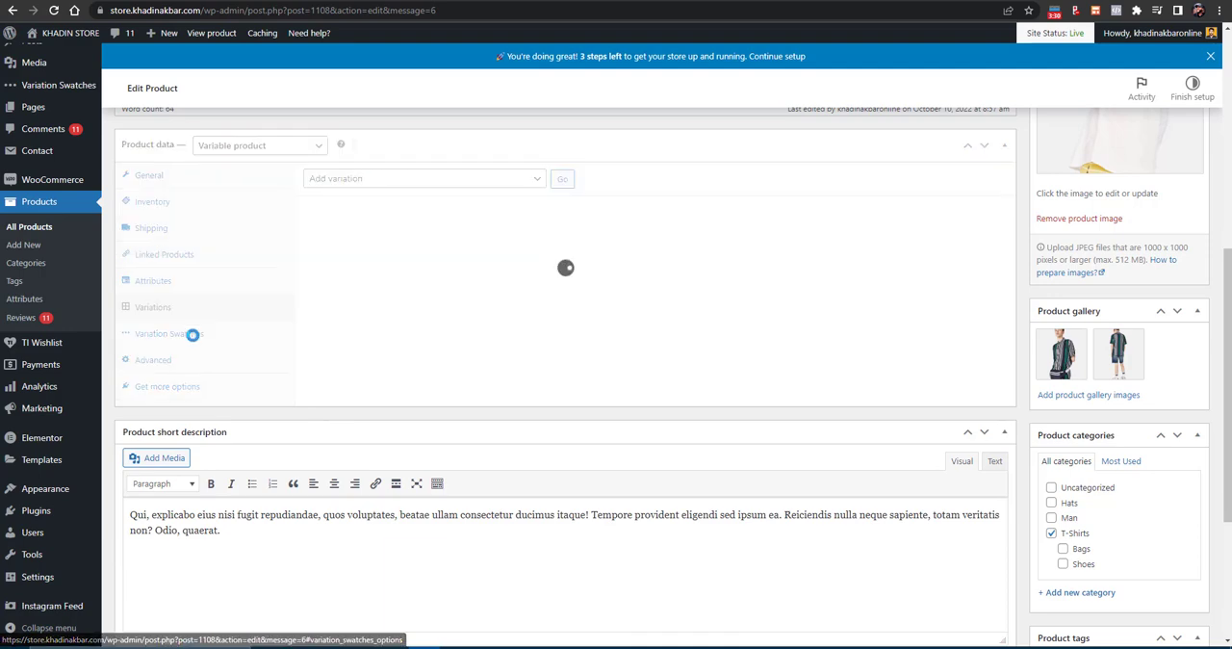
click(194, 339)
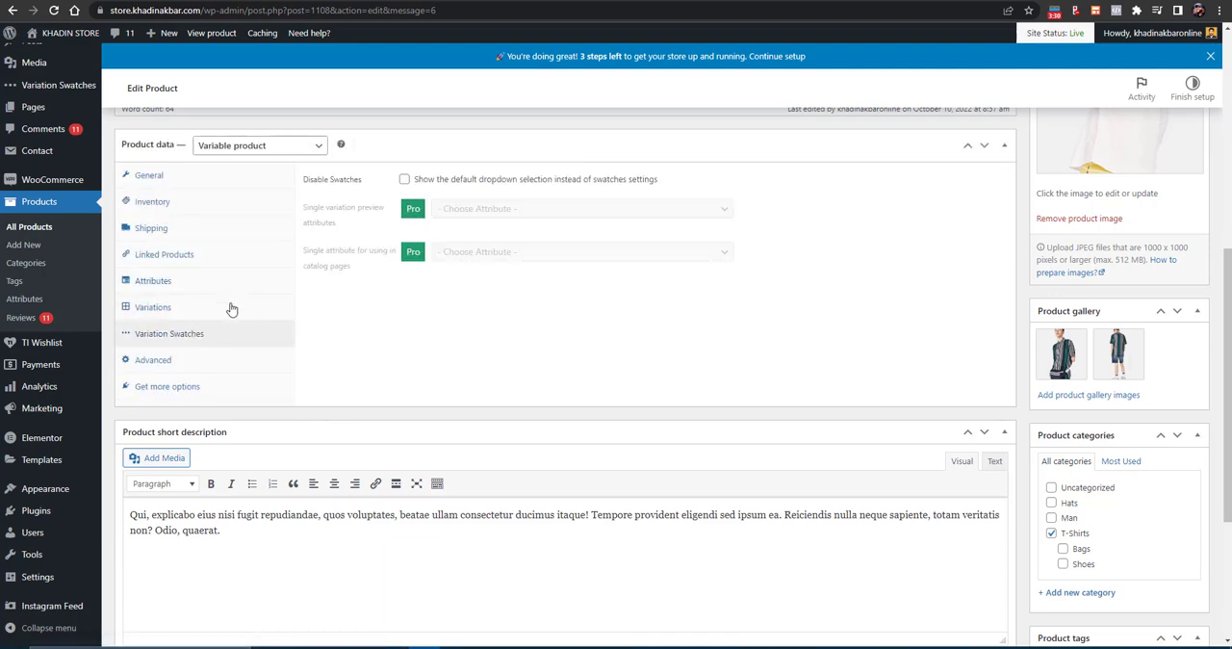
click(187, 309)
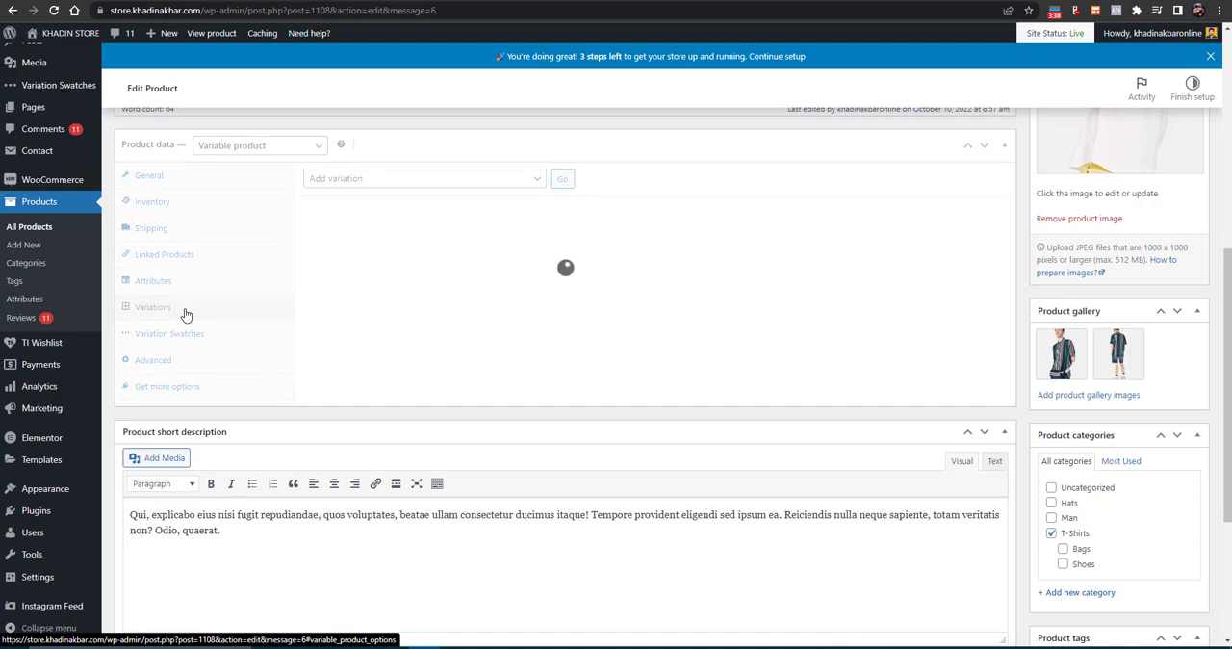
click(427, 181)
click(508, 178)
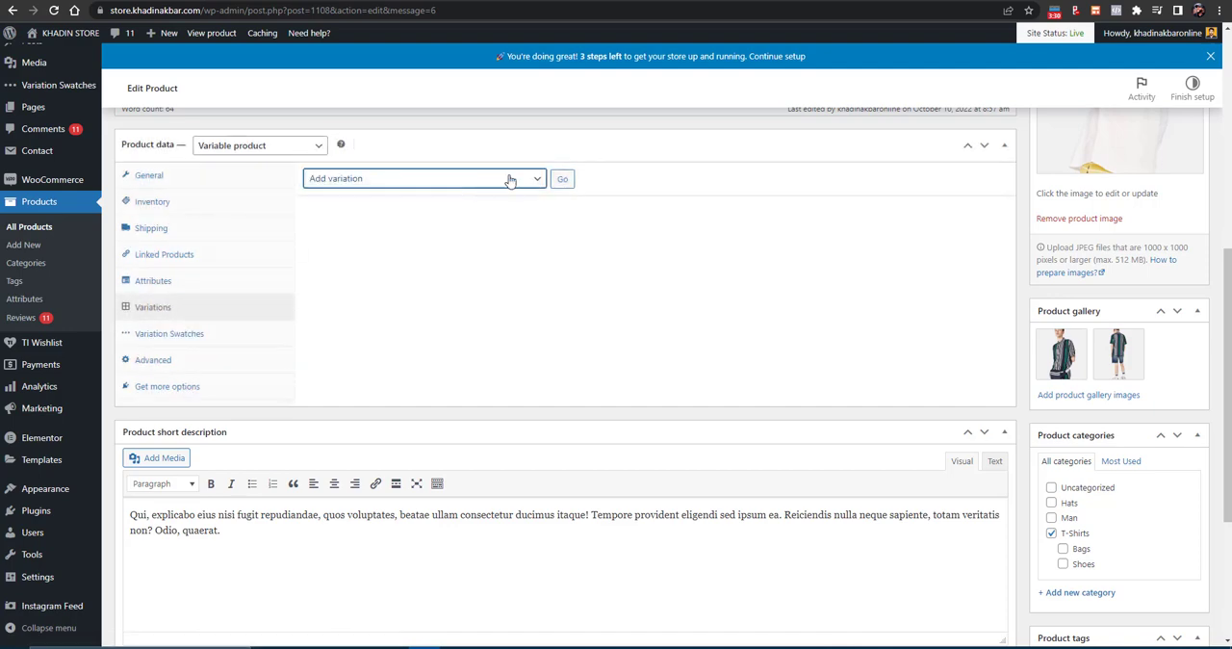
click(563, 180)
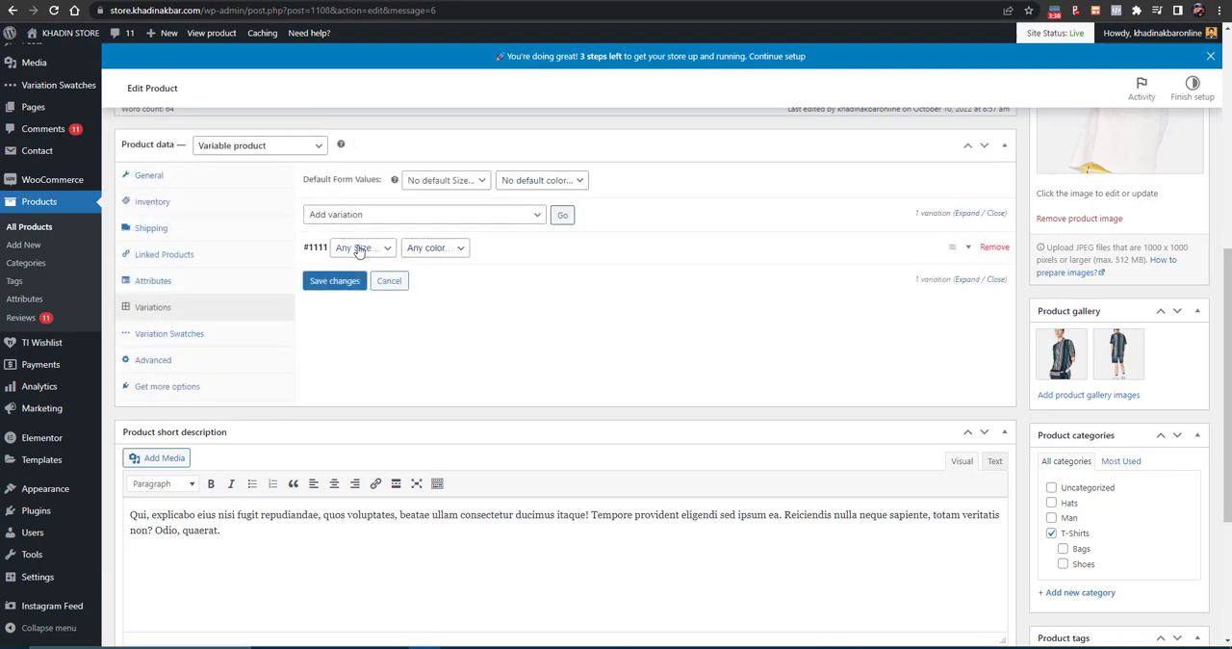
click(359, 248)
click(355, 286)
click(435, 248)
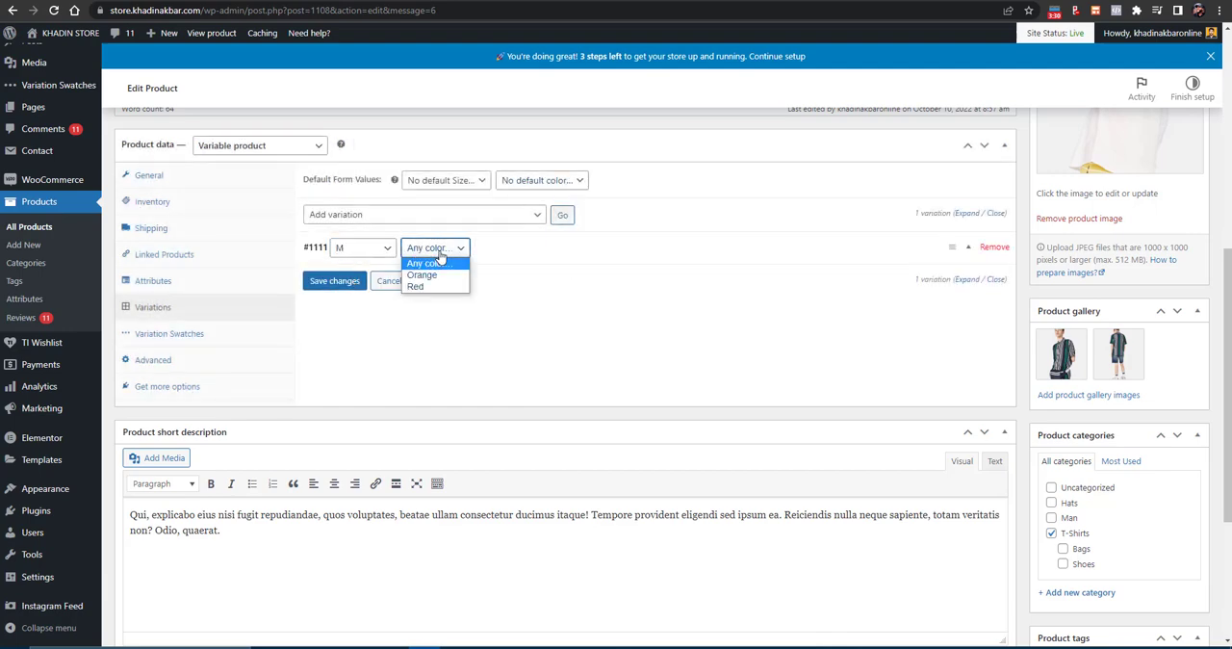
click(434, 286)
- Set the plain red T-shirt photo from the media library as the image of the M Red variation
click(967, 248)
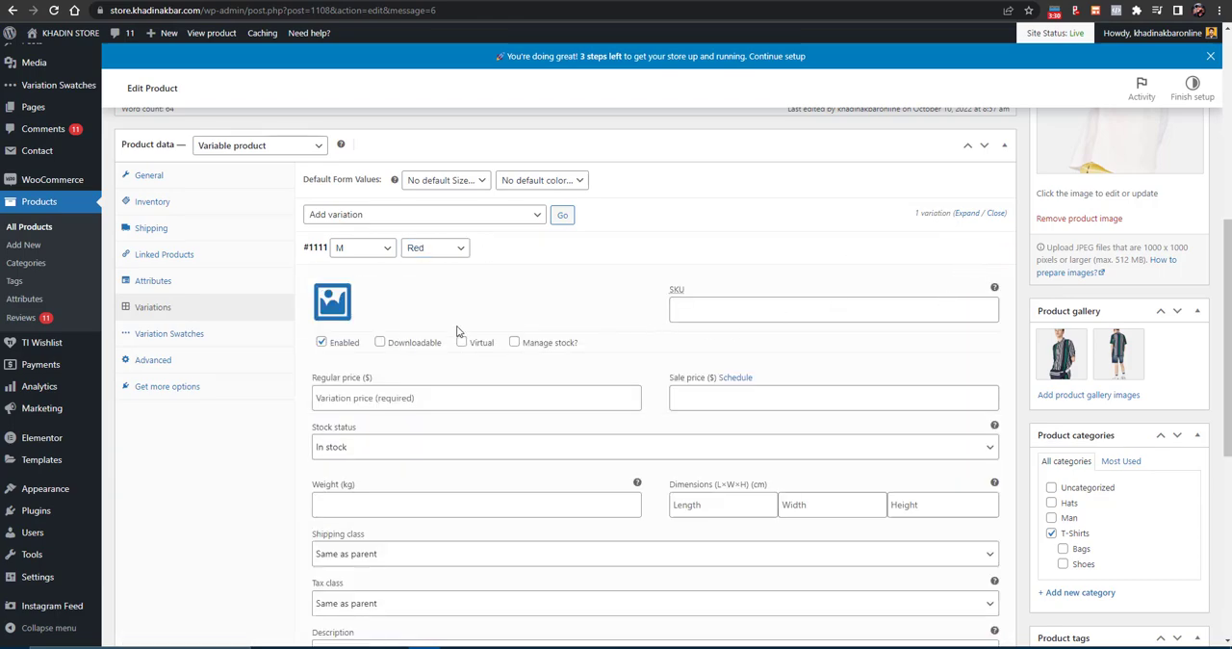
scroll(457, 330, down, 2)
click(330, 175)
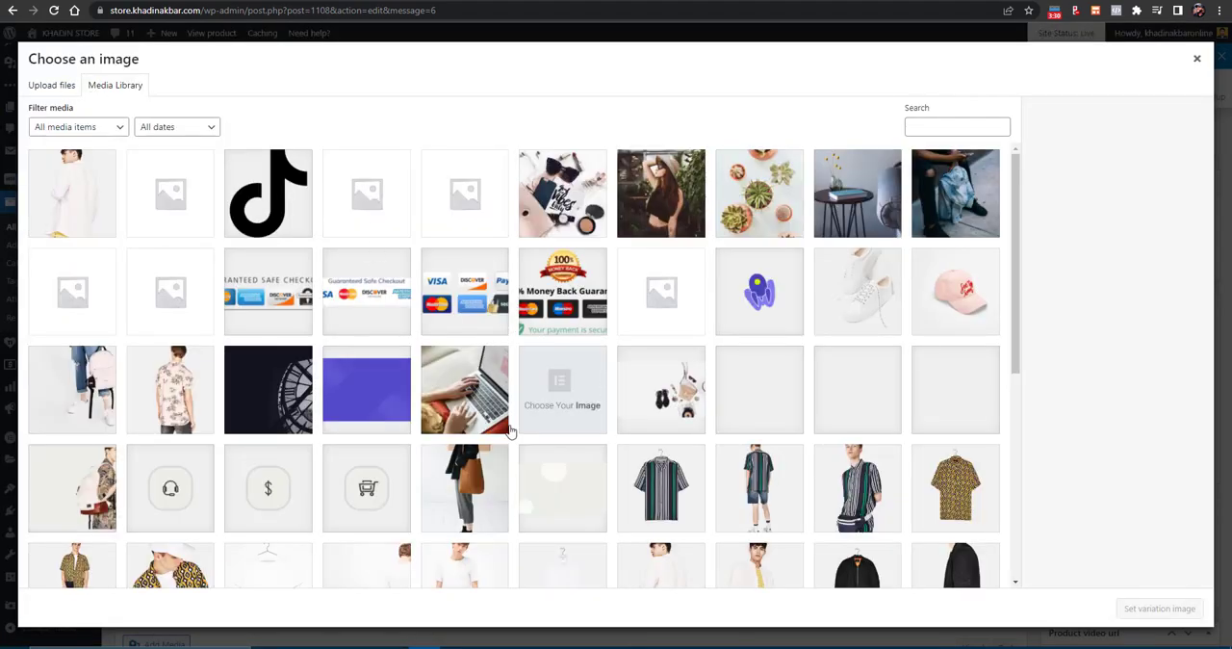
scroll(597, 434, down, 5)
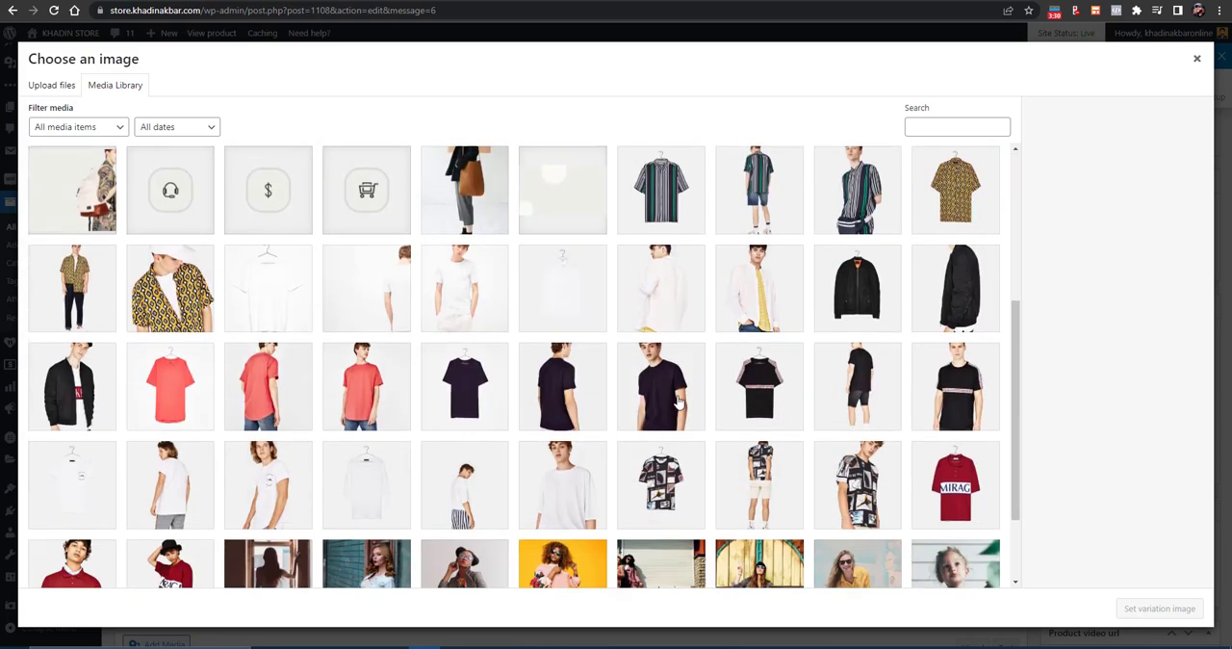
click(206, 358)
click(1158, 610)
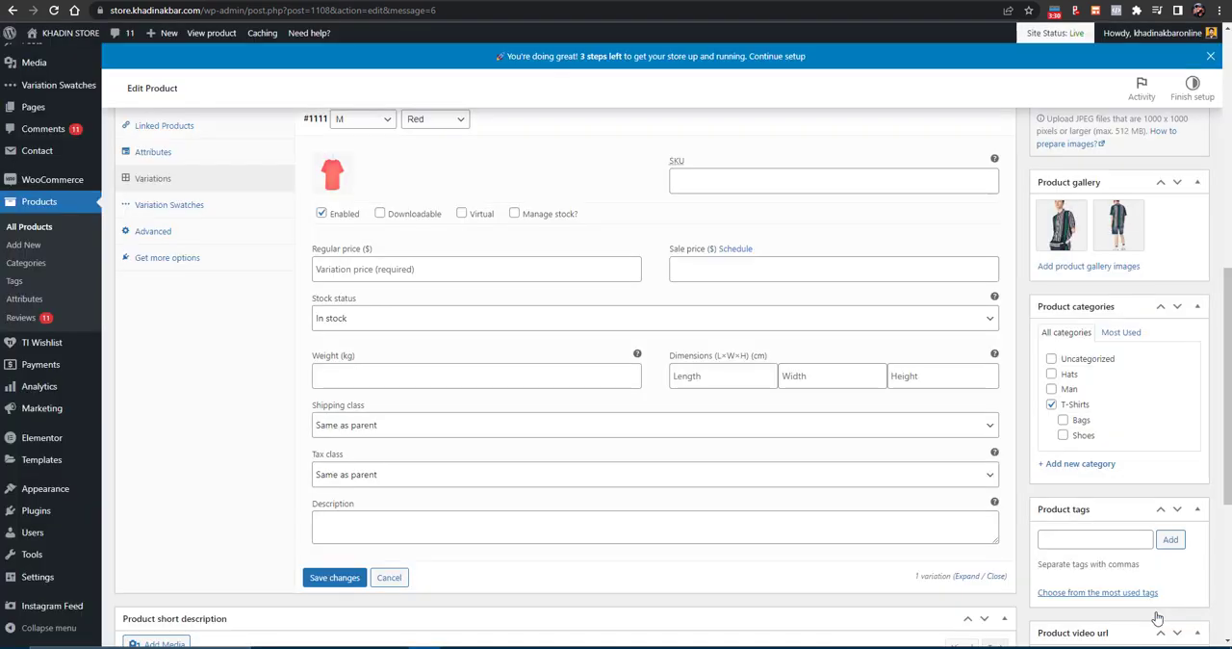
- Set the regular price of the M Red variation to $14
scroll(543, 385, down, 1)
scroll(537, 346, up, 1)
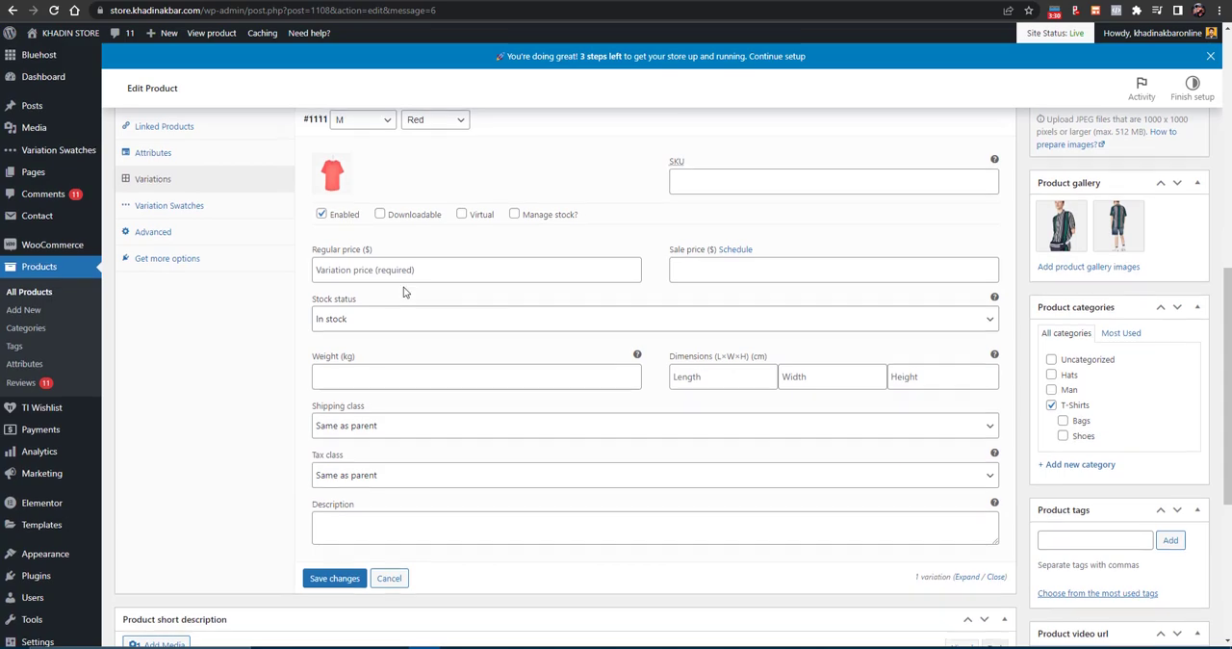
scroll(542, 339, up, 1)
click(348, 343)
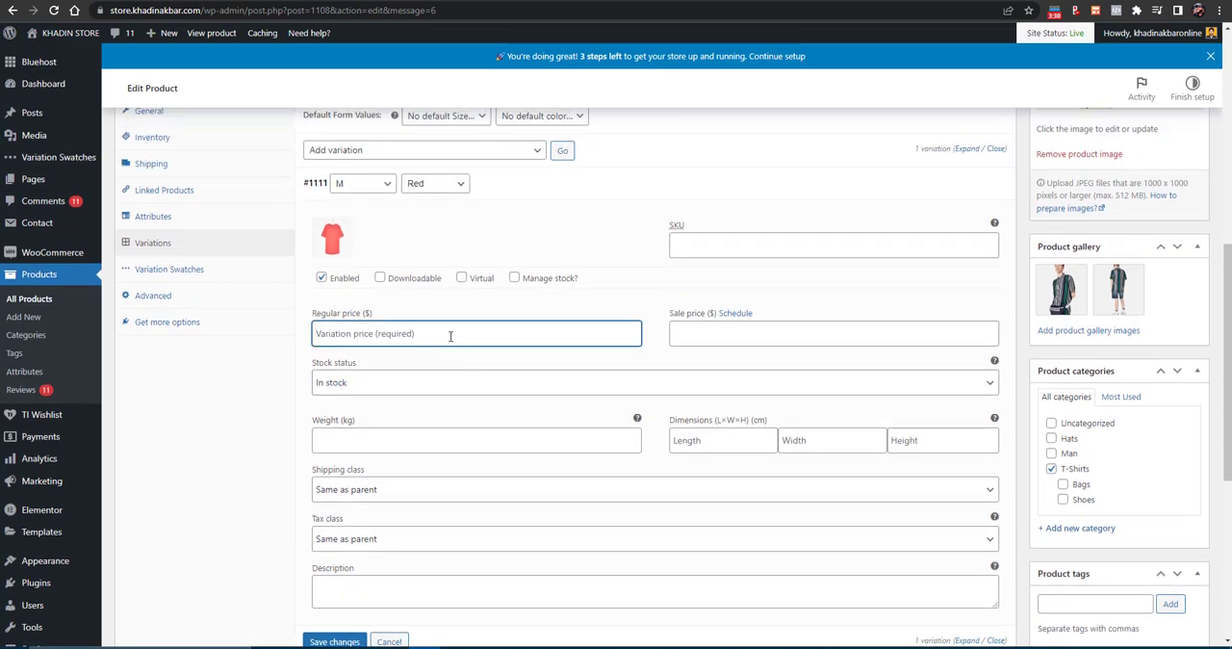
text(14)
- Examine the M Red variation's weight, dimensions, shipping class and tax class fields, and collapse its details
scroll(363, 286, down, 2)
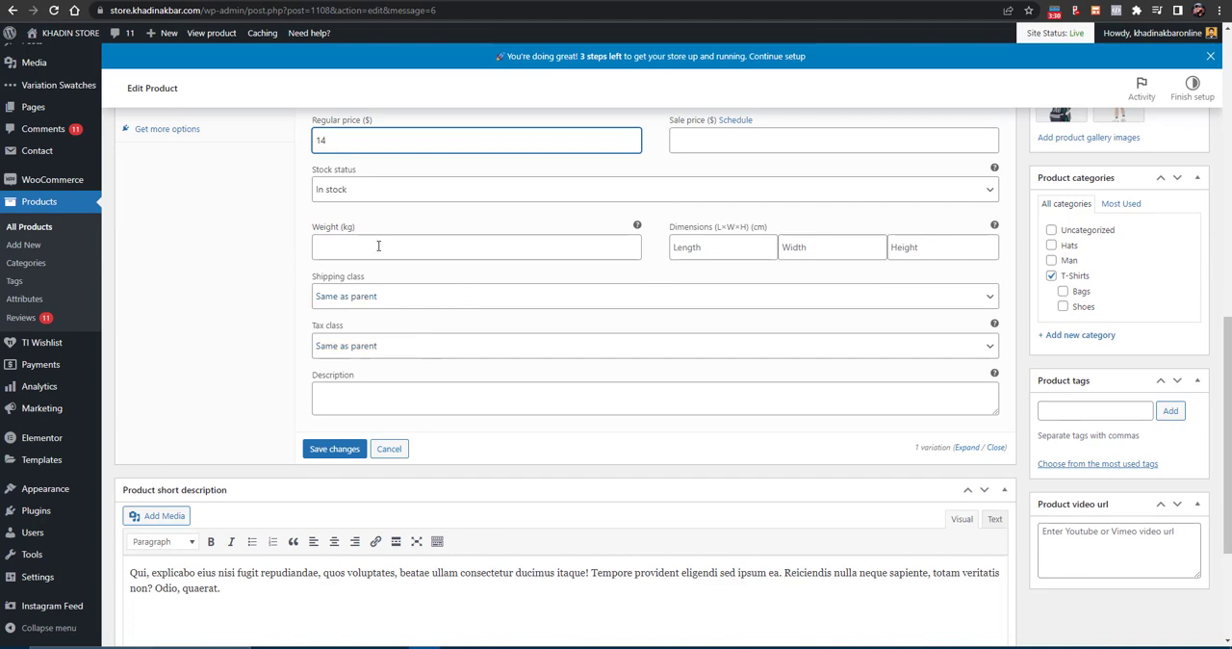
click(378, 245)
click(718, 247)
click(846, 248)
key(Tab)
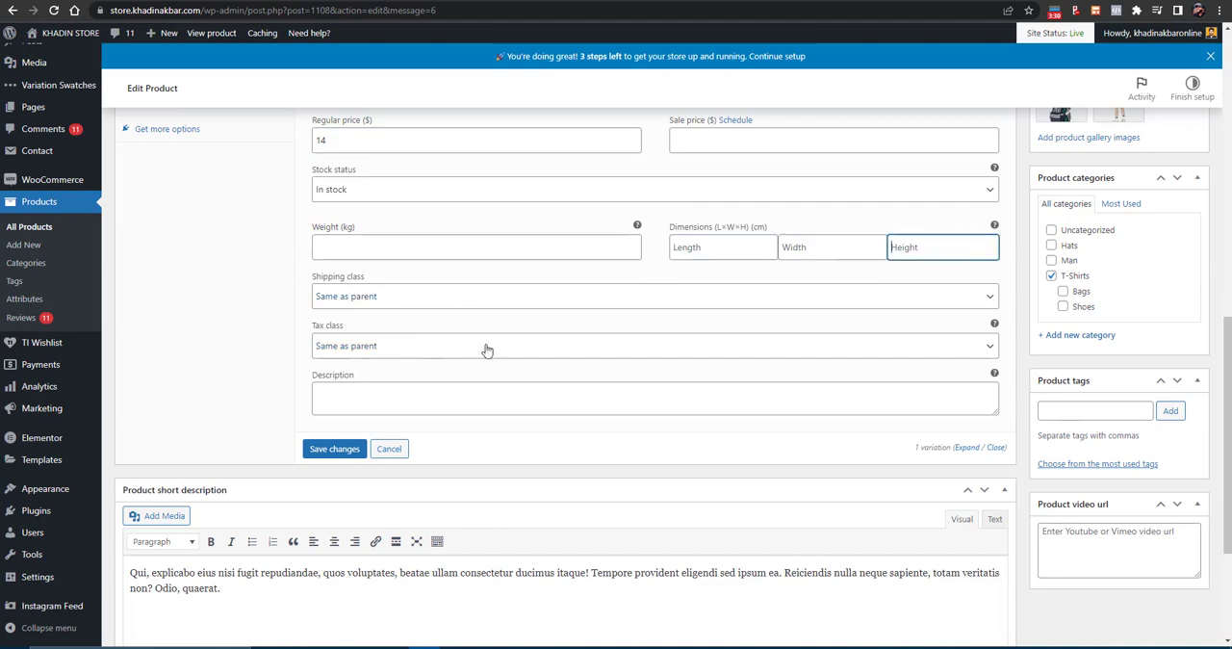
click(363, 352)
click(364, 360)
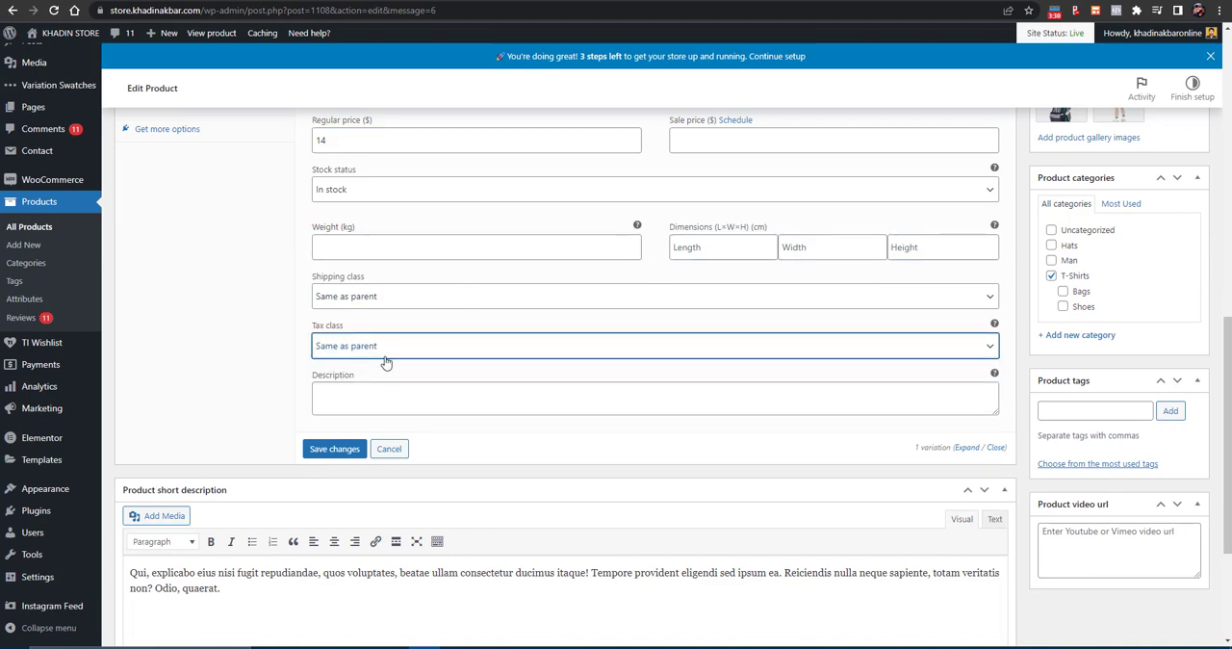
scroll(390, 366, up, 1)
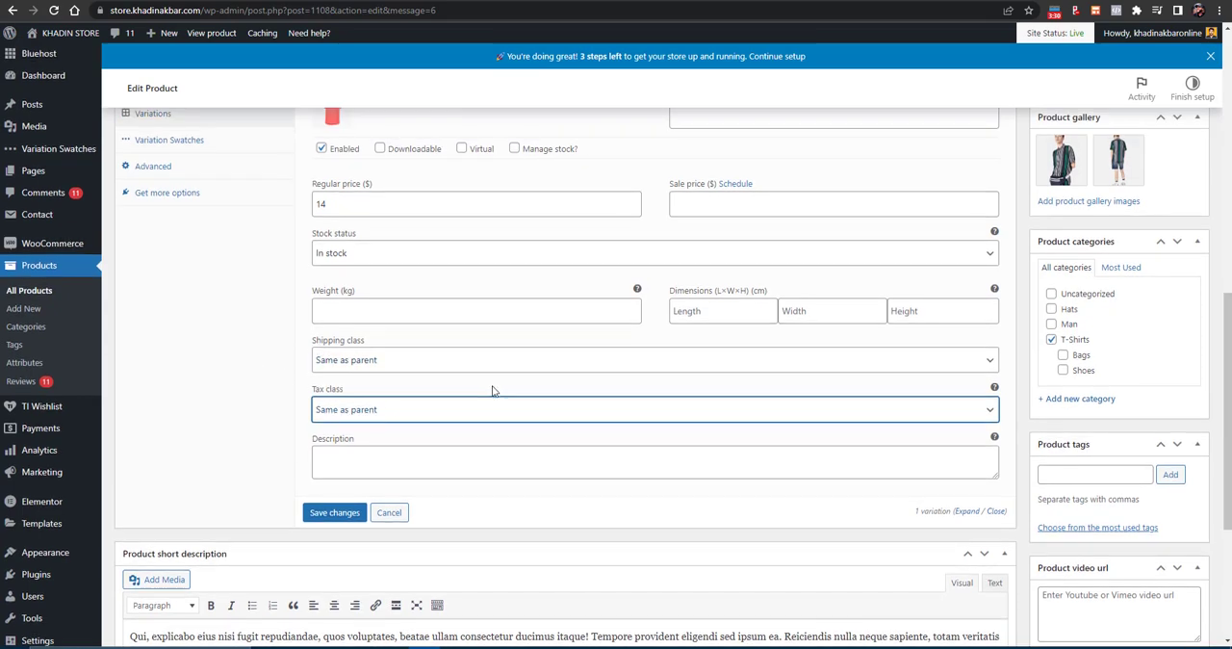
scroll(492, 389, down, 3)
scroll(372, 342, up, 5)
scroll(368, 344, up, 1)
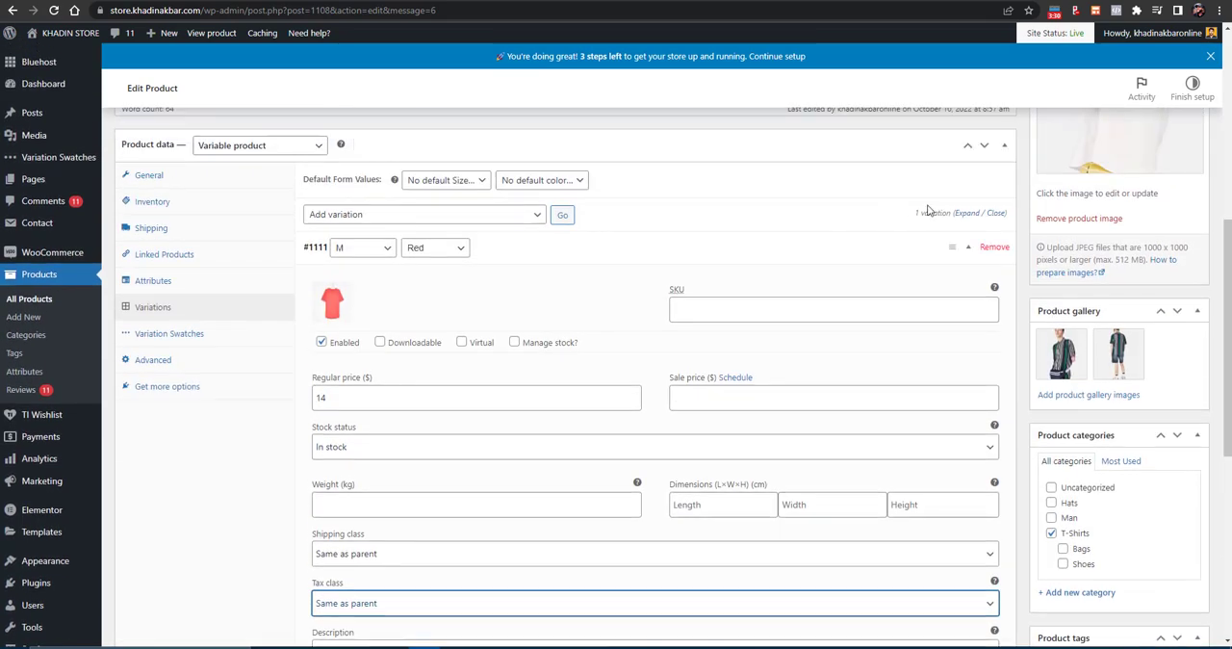
click(974, 251)
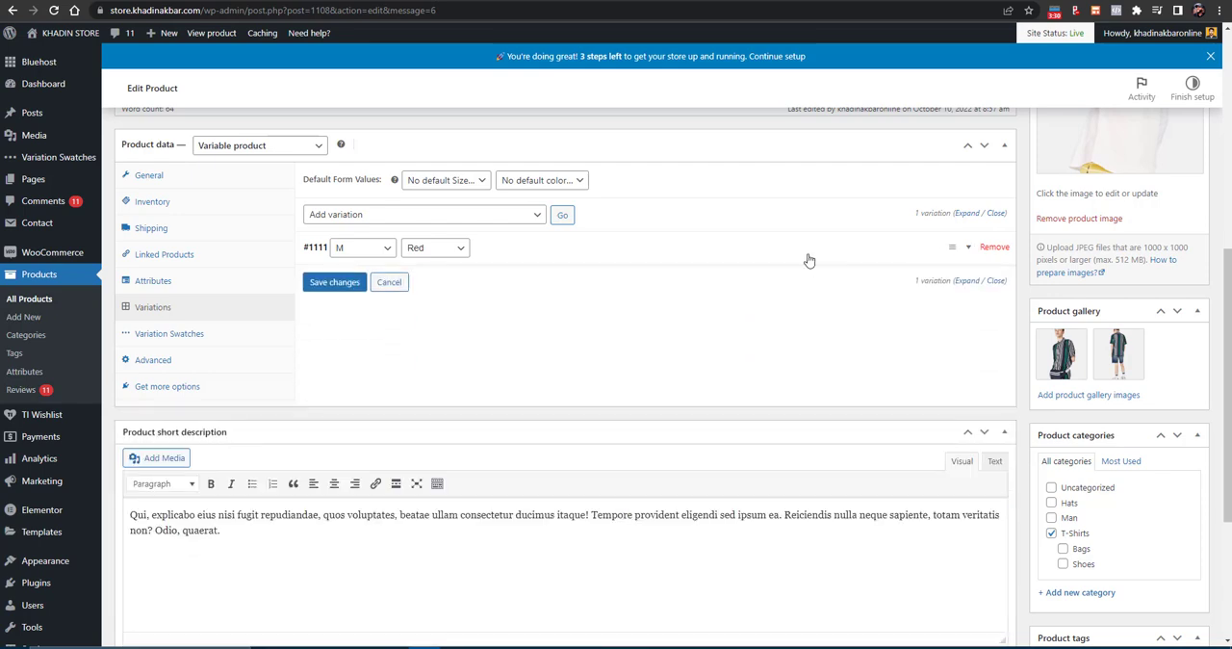
- Add a second variation and set it to size M and color Orange
click(562, 218)
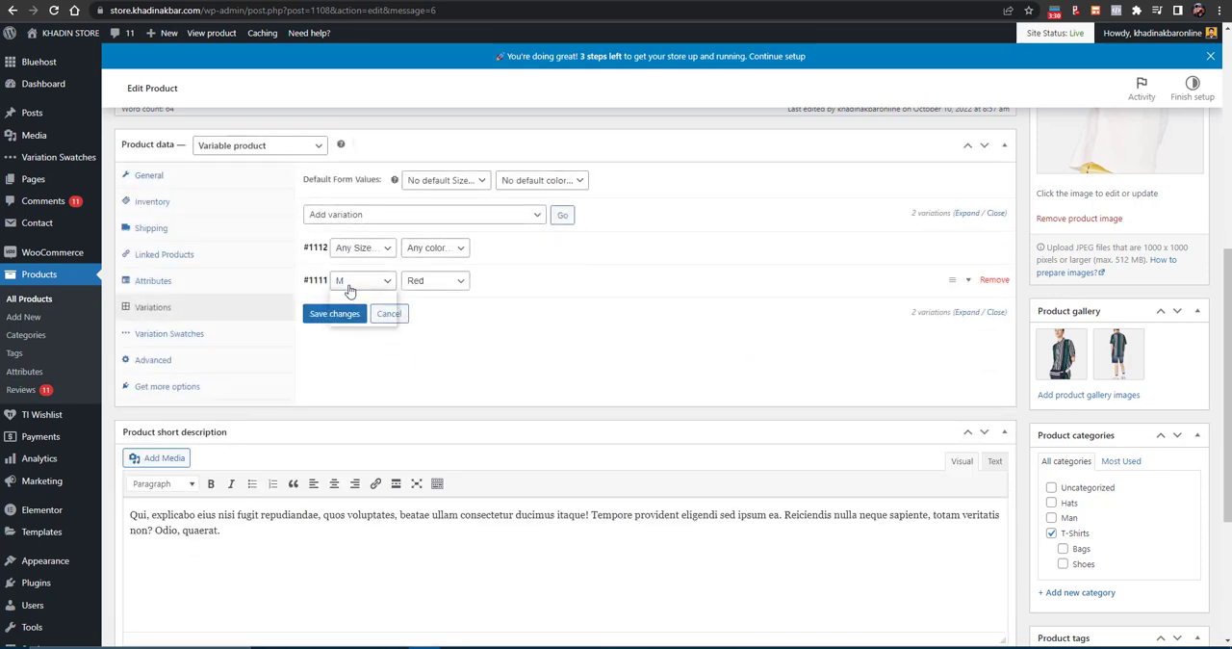
click(354, 281)
click(421, 281)
click(412, 248)
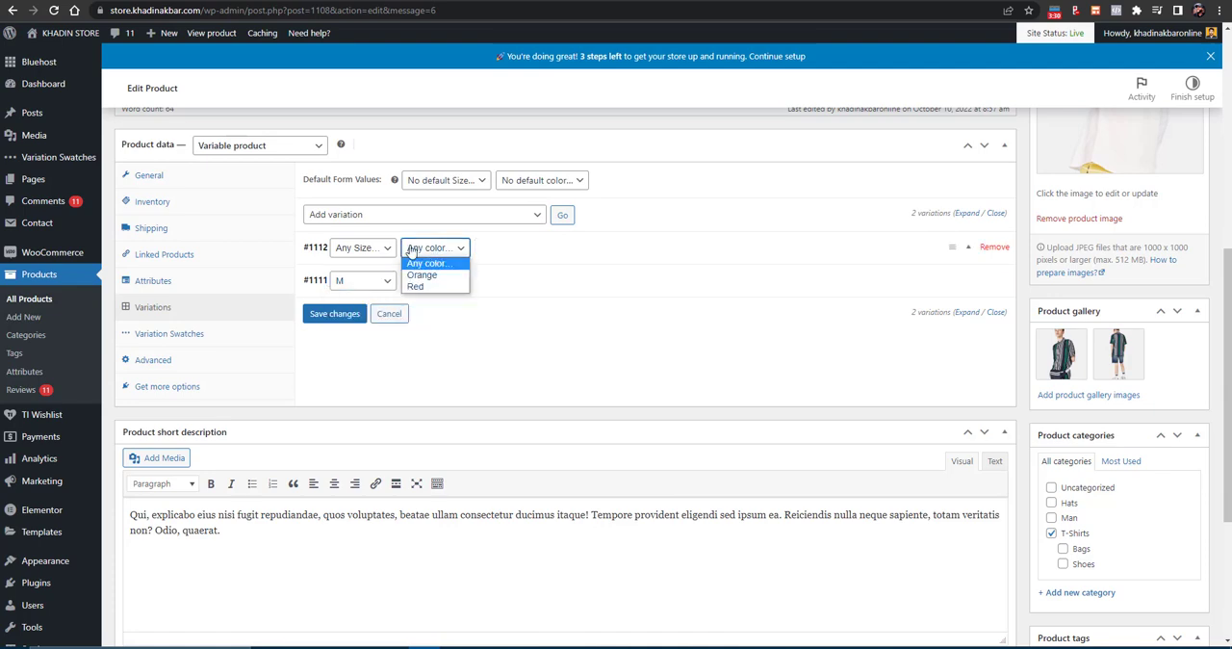
click(389, 250)
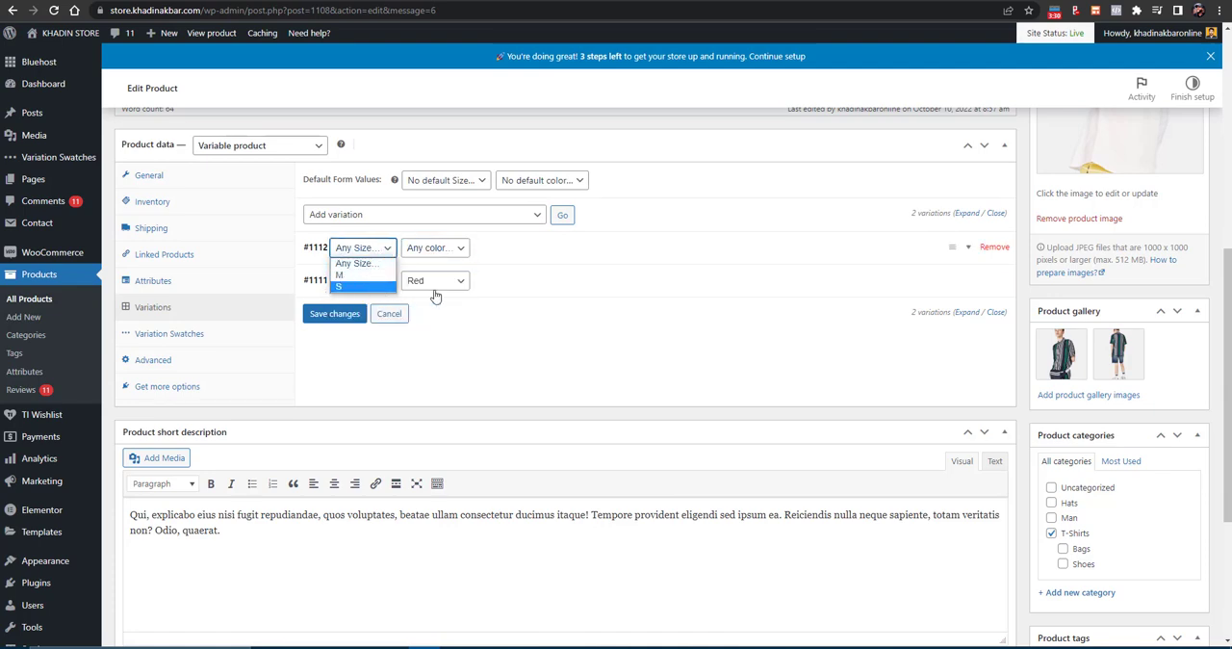
click(522, 329)
click(357, 247)
click(348, 275)
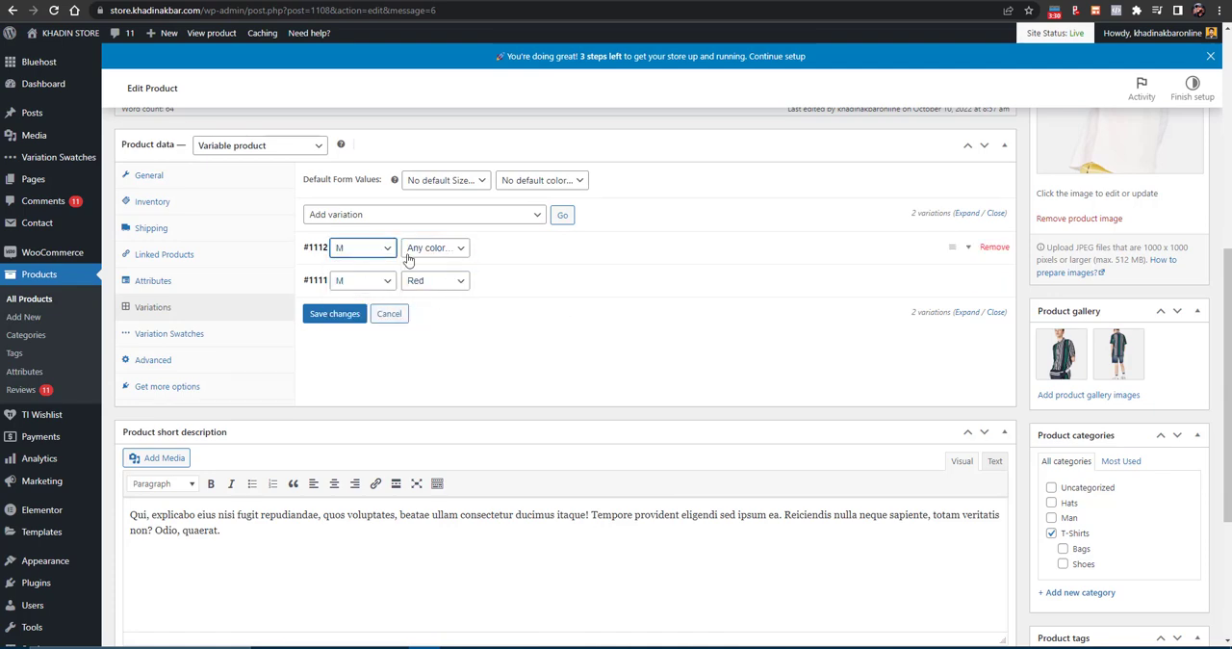
click(428, 248)
click(423, 275)
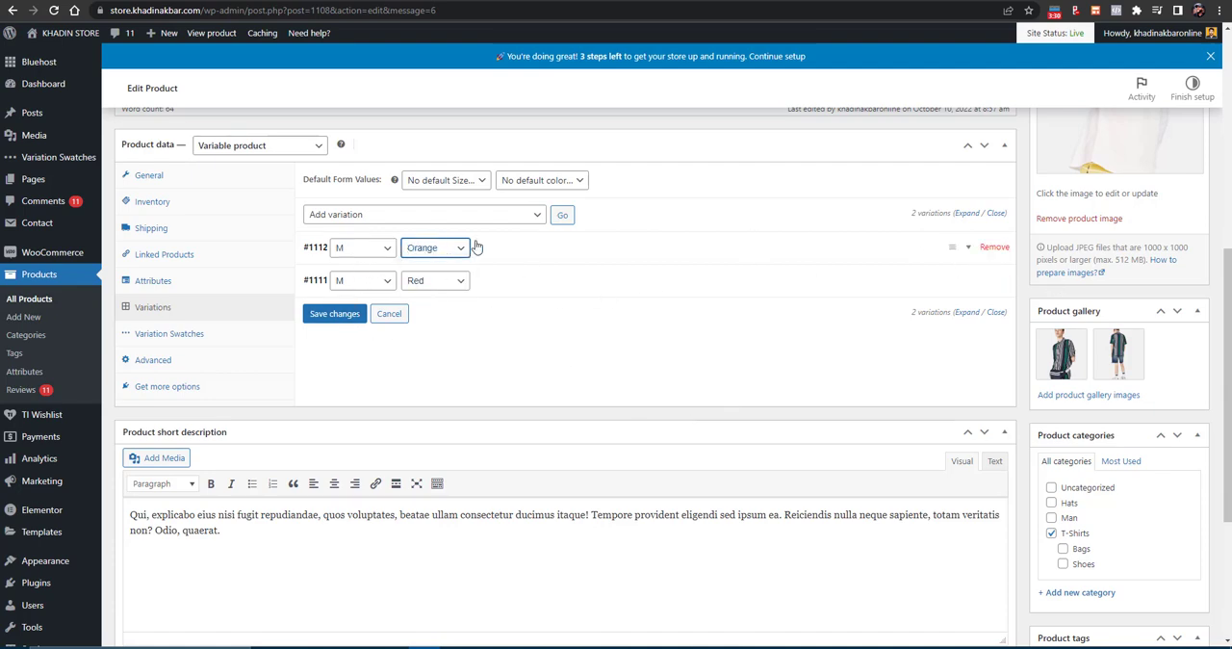
- Add a third variation to the product
click(564, 221)
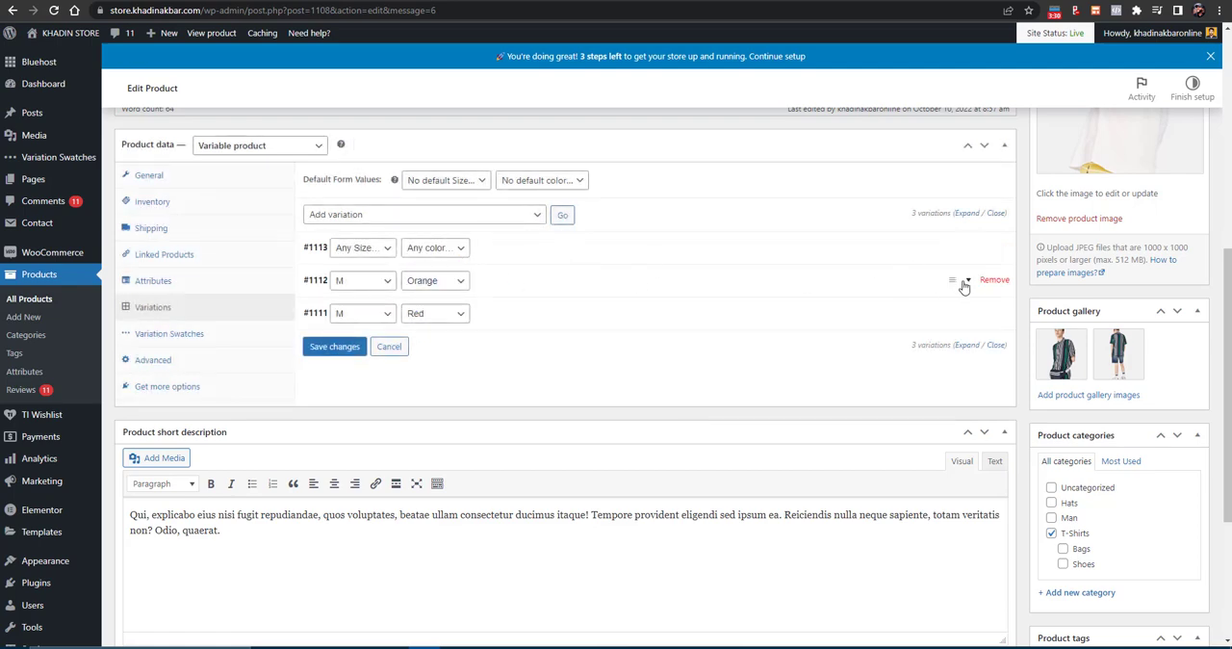
- Expand the M Orange variation and assign the black jacket image 8-2.jpg from the media library as its variation image
click(972, 283)
scroll(398, 404, down, 3)
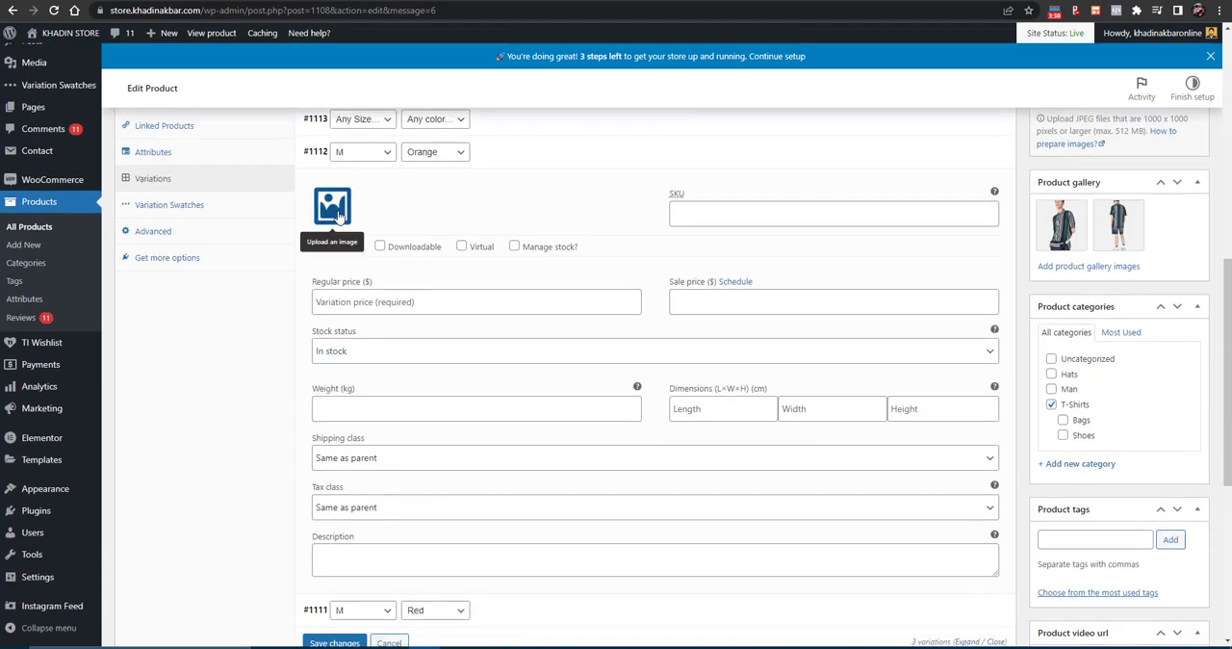
click(330, 216)
click(453, 265)
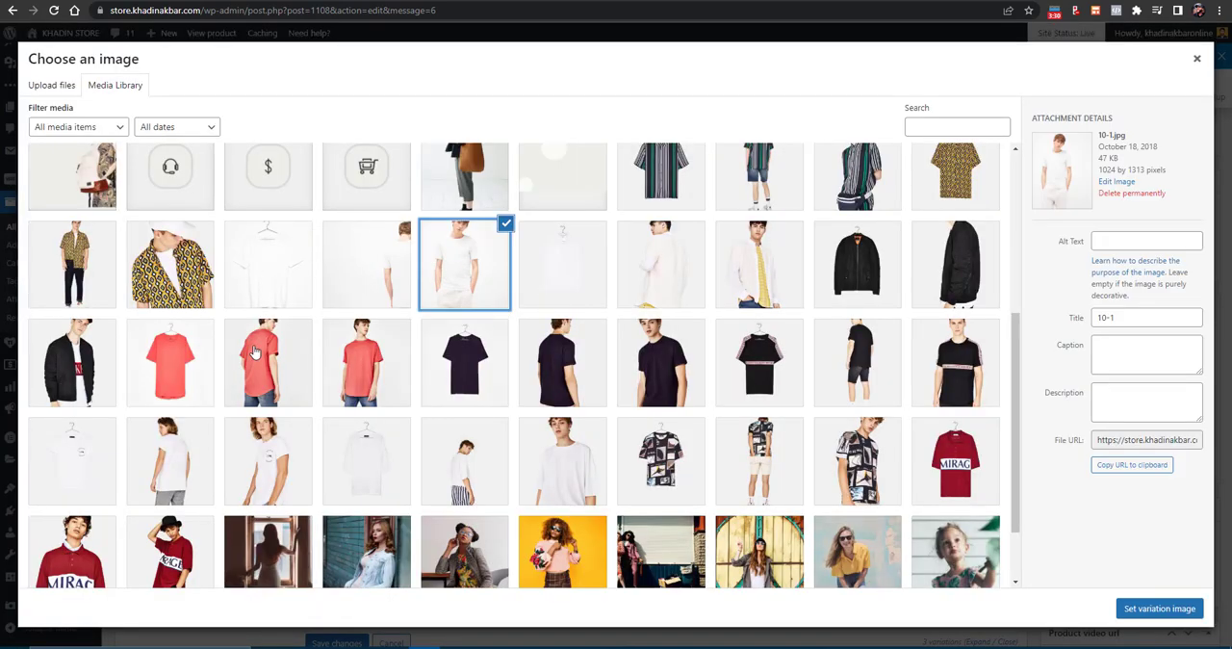
click(255, 352)
click(955, 265)
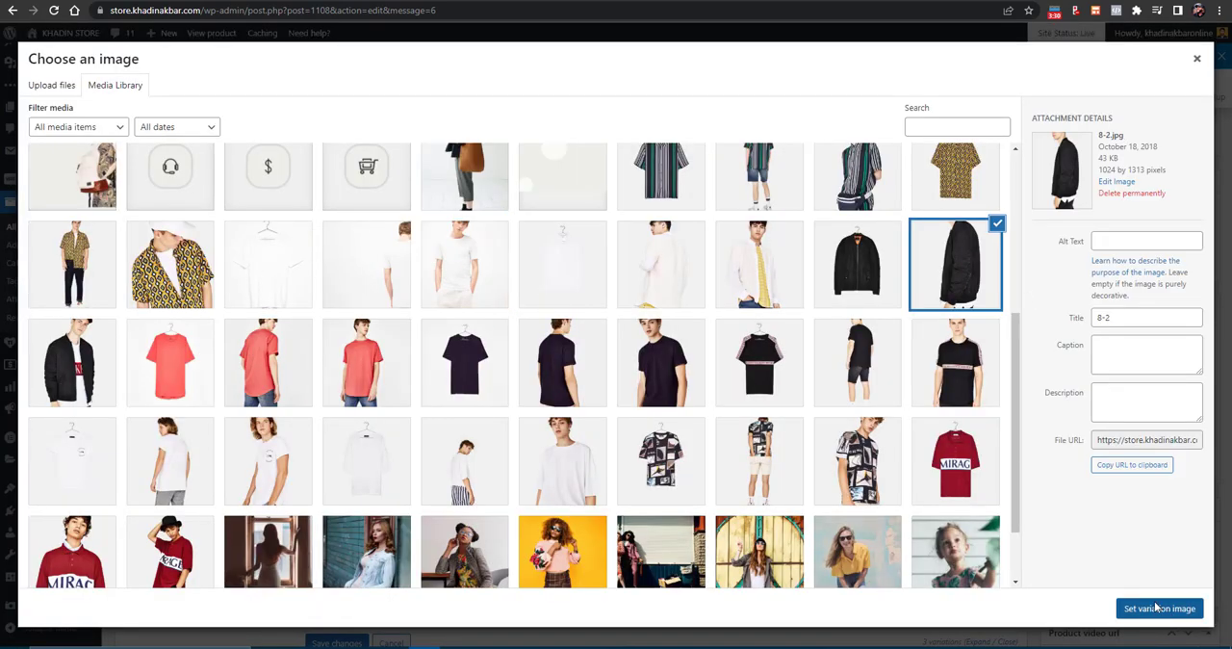
click(1157, 606)
- Save the variation changes and update the Short Sleeve T-Shirt product
scroll(616, 522, down, 2)
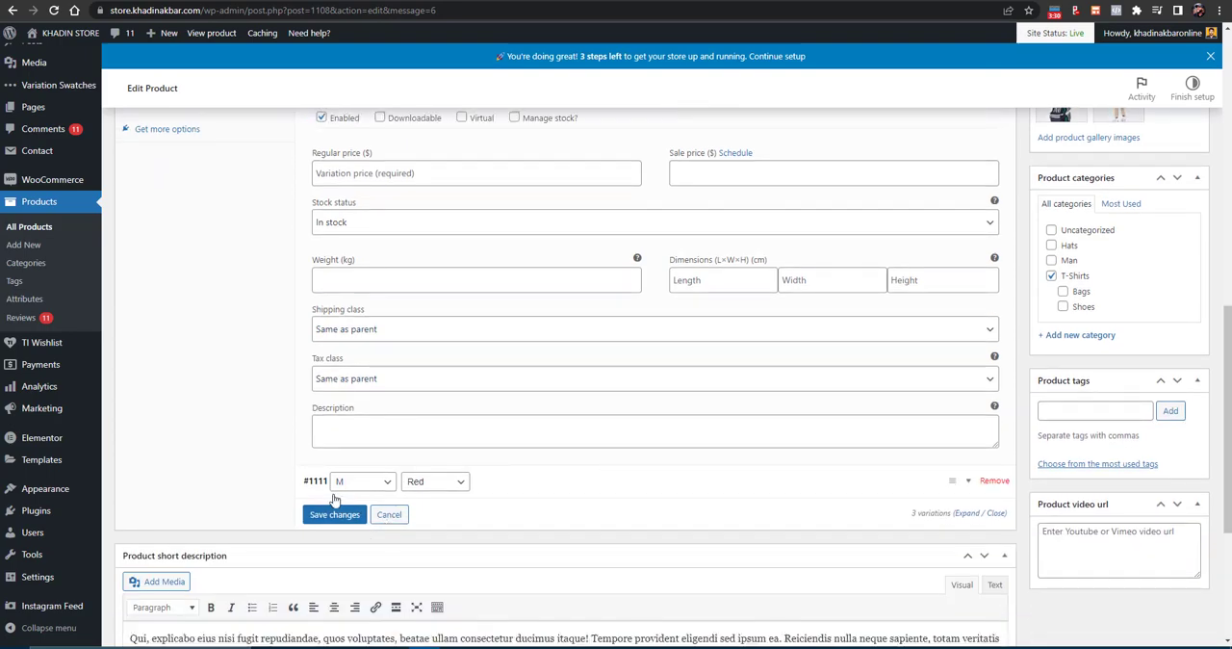
click(328, 513)
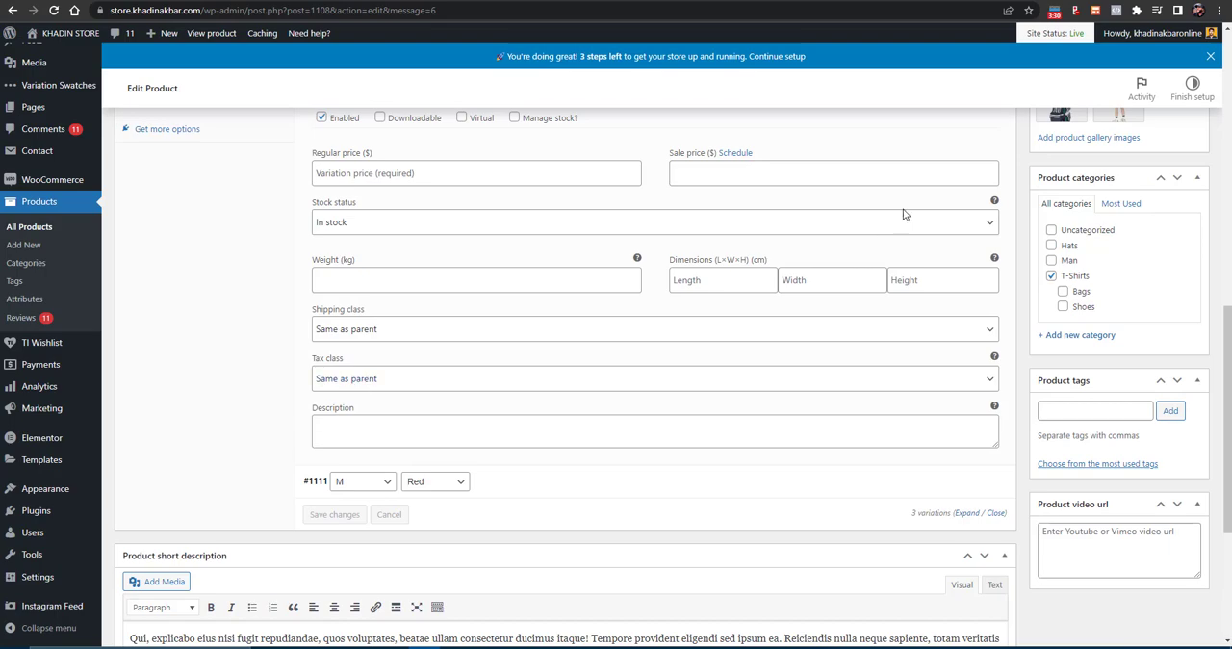
scroll(903, 214, up, 10)
click(1182, 437)
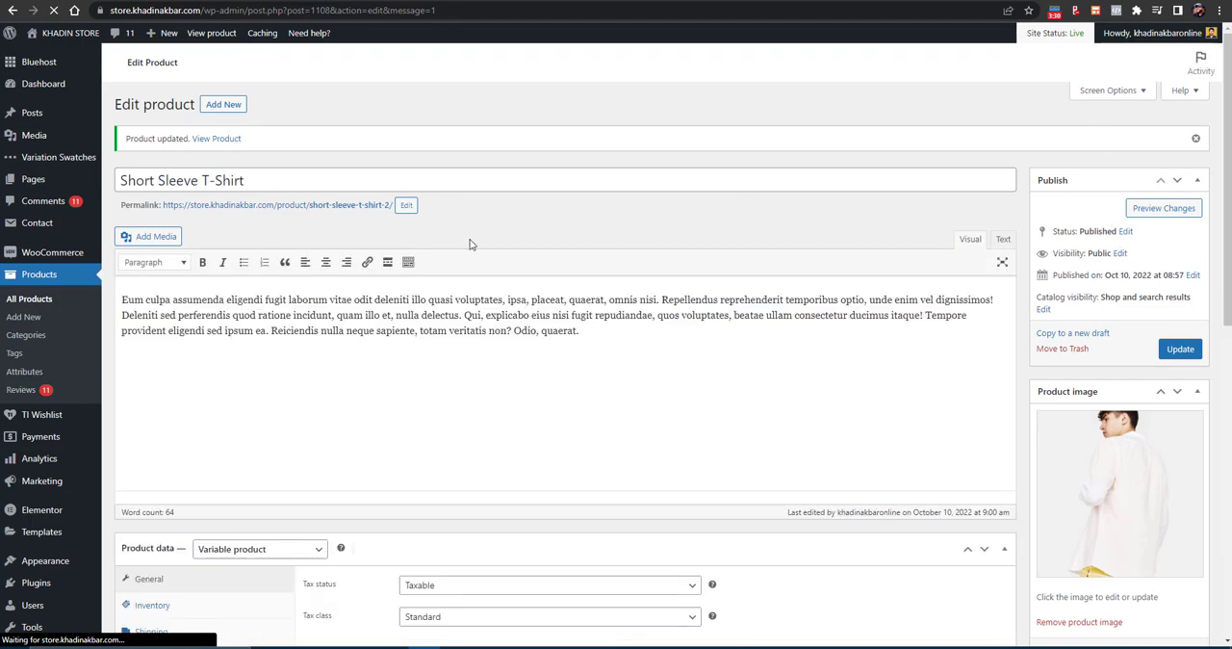
- Open the updated product's store page in a new tab and choose size M and color Red to check that variation
right_click(210, 145)
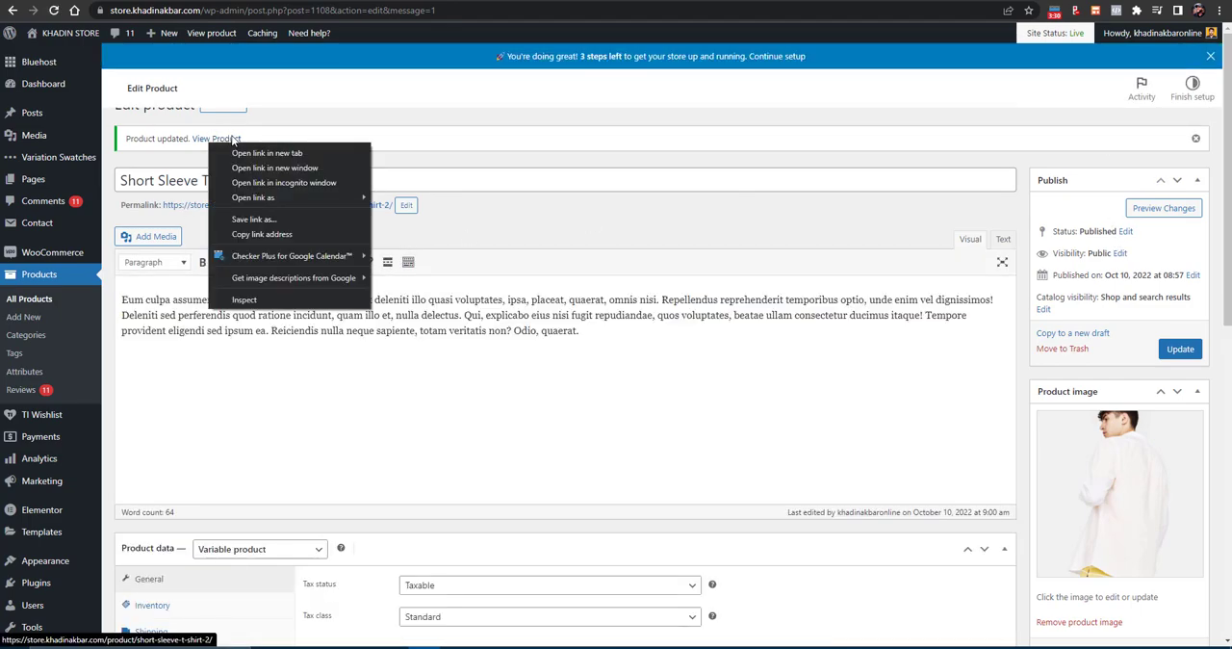
click(253, 154)
key(ctrl+Tab)
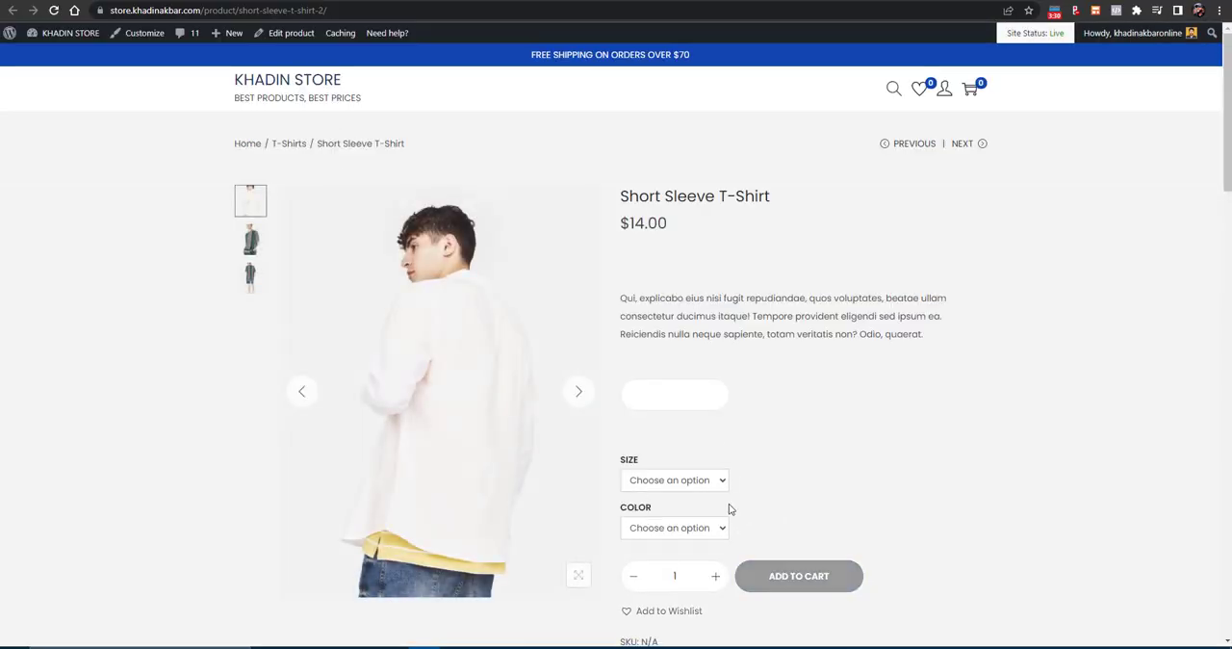
click(687, 483)
click(675, 514)
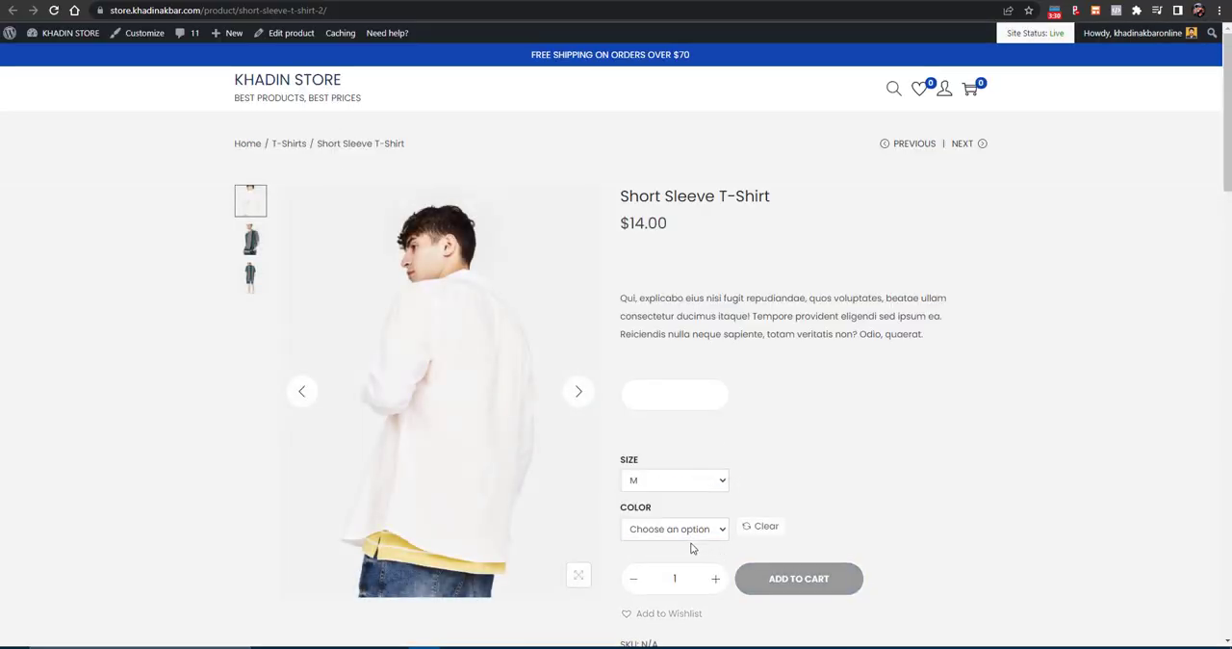
click(685, 535)
click(678, 566)
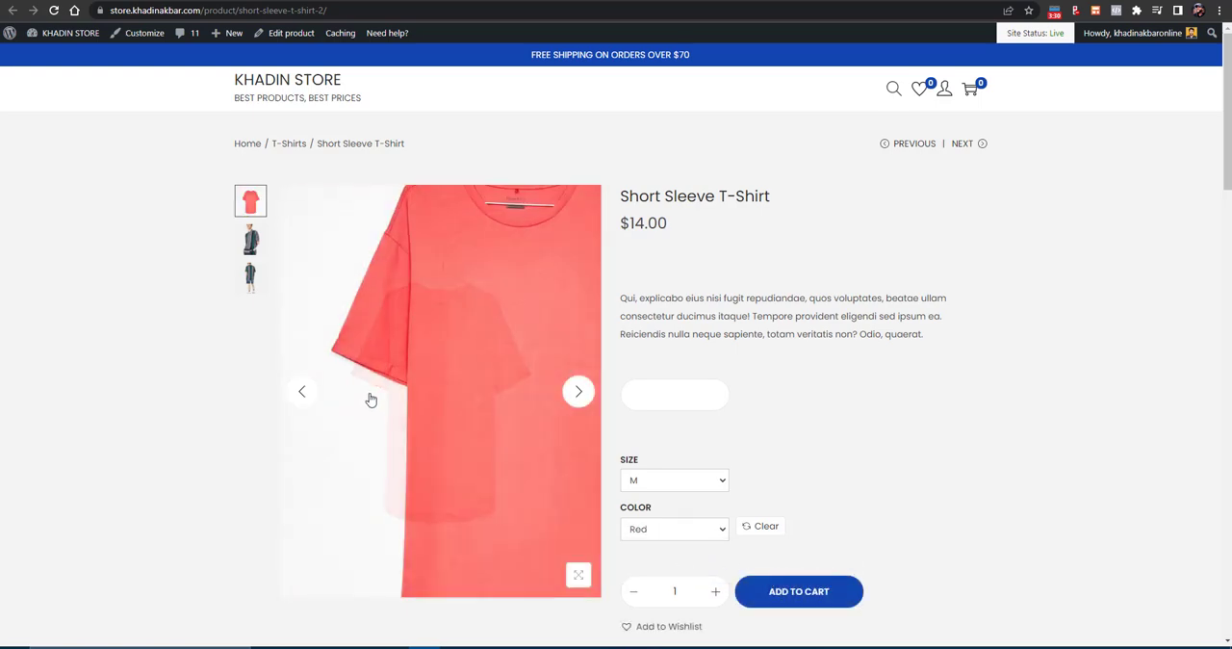
- Check which size and color options the store page offers for the T-shirt
click(664, 479)
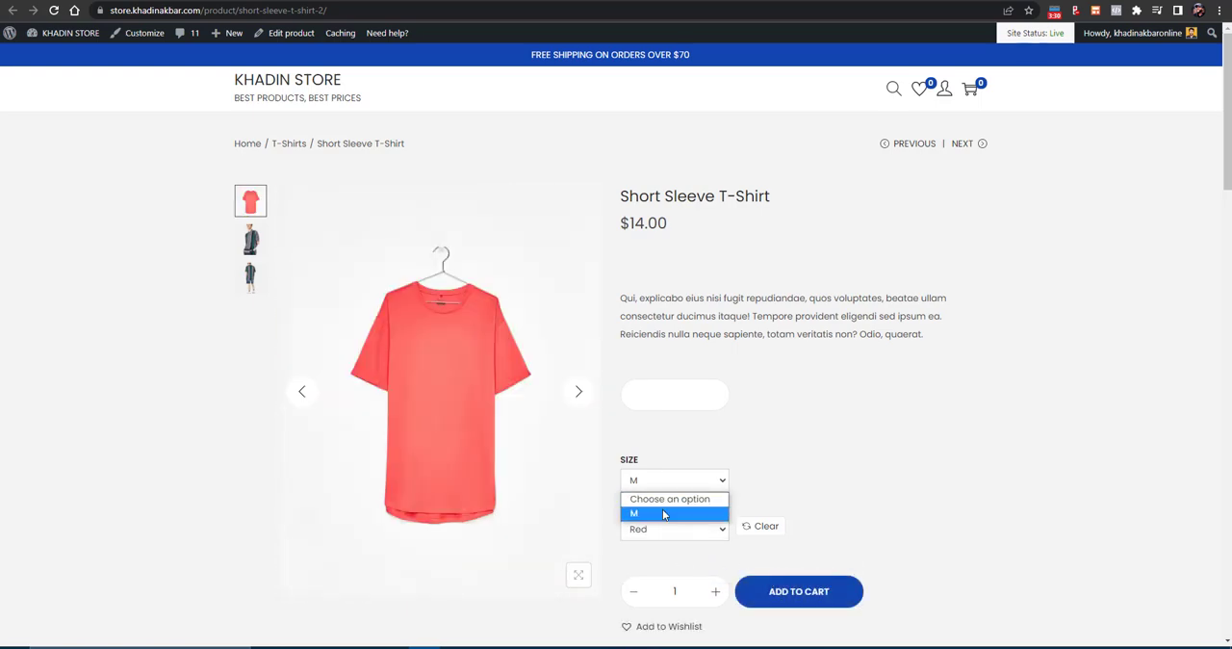
click(662, 509)
click(656, 531)
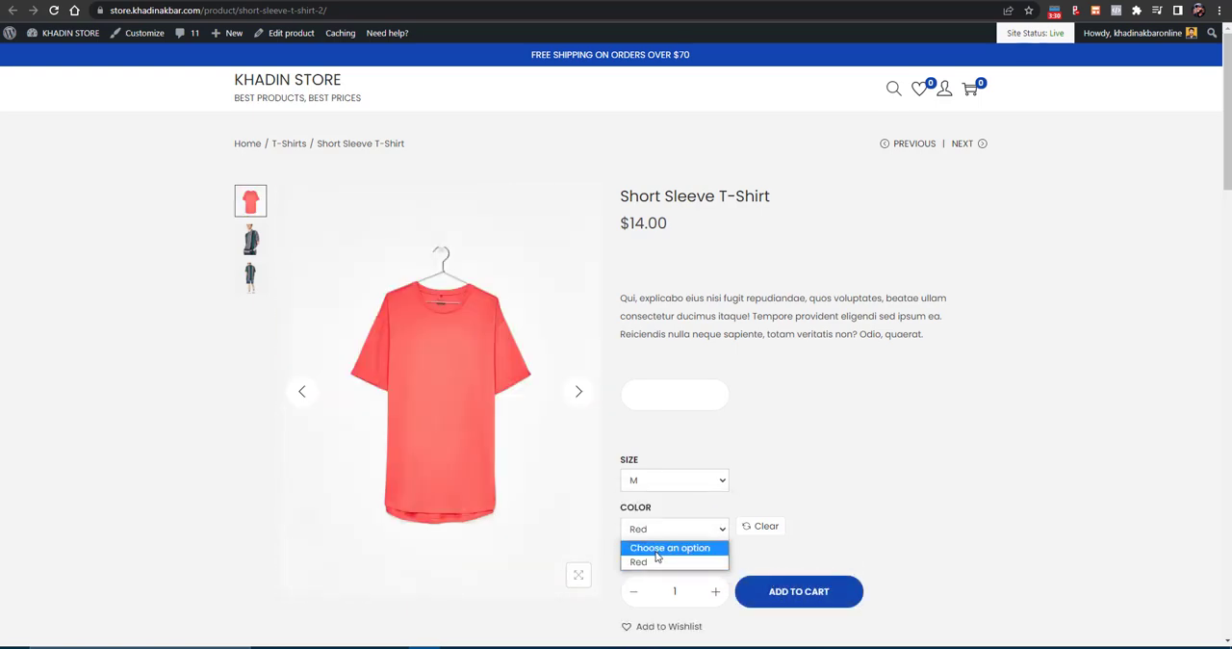
click(887, 508)
- Return to the product's variations in the editor and set the M Orange variation's regular price to $23
scroll(687, 513, down, 2)
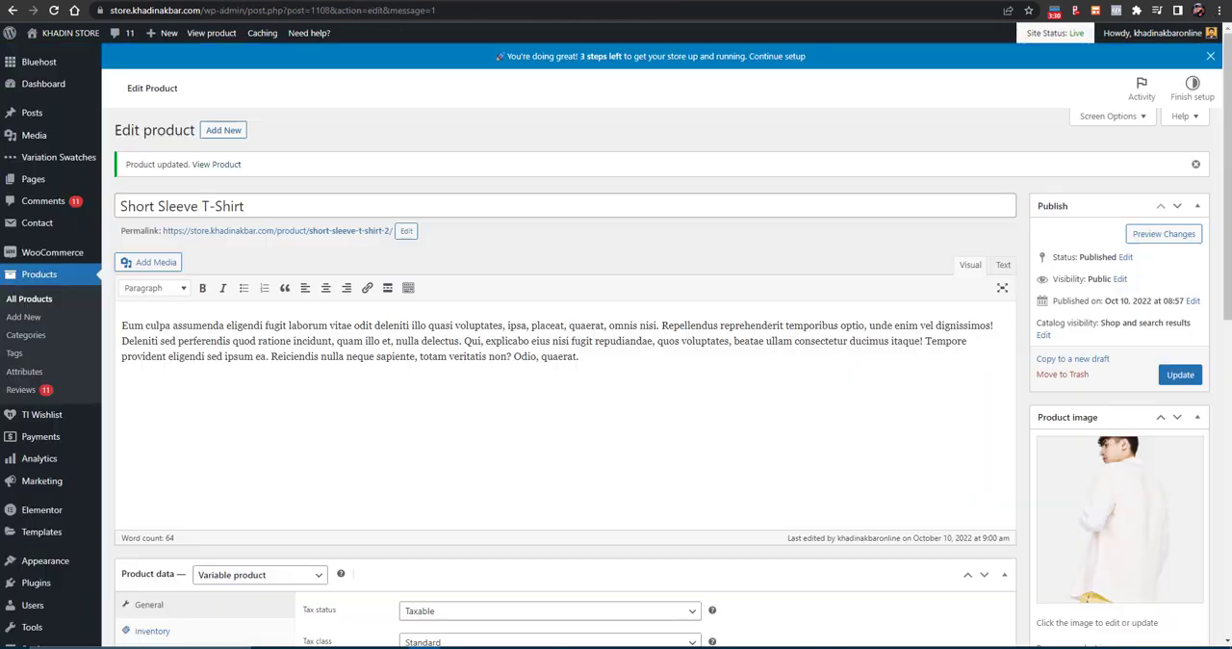
scroll(434, 388, down, 5)
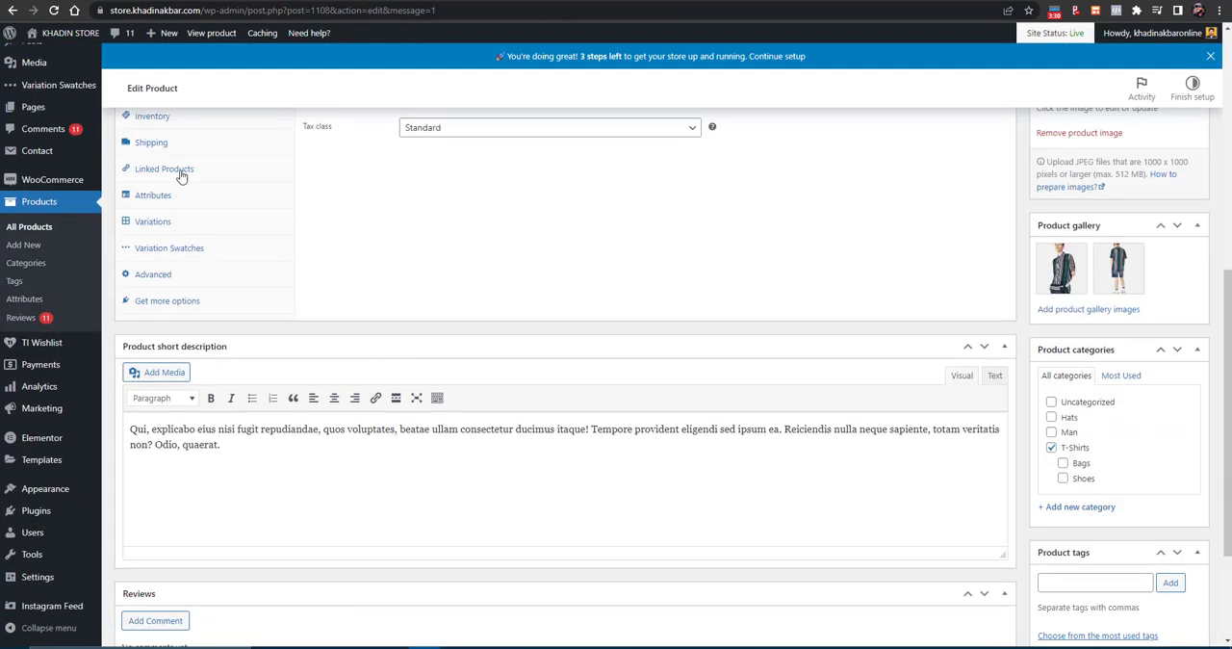
click(156, 199)
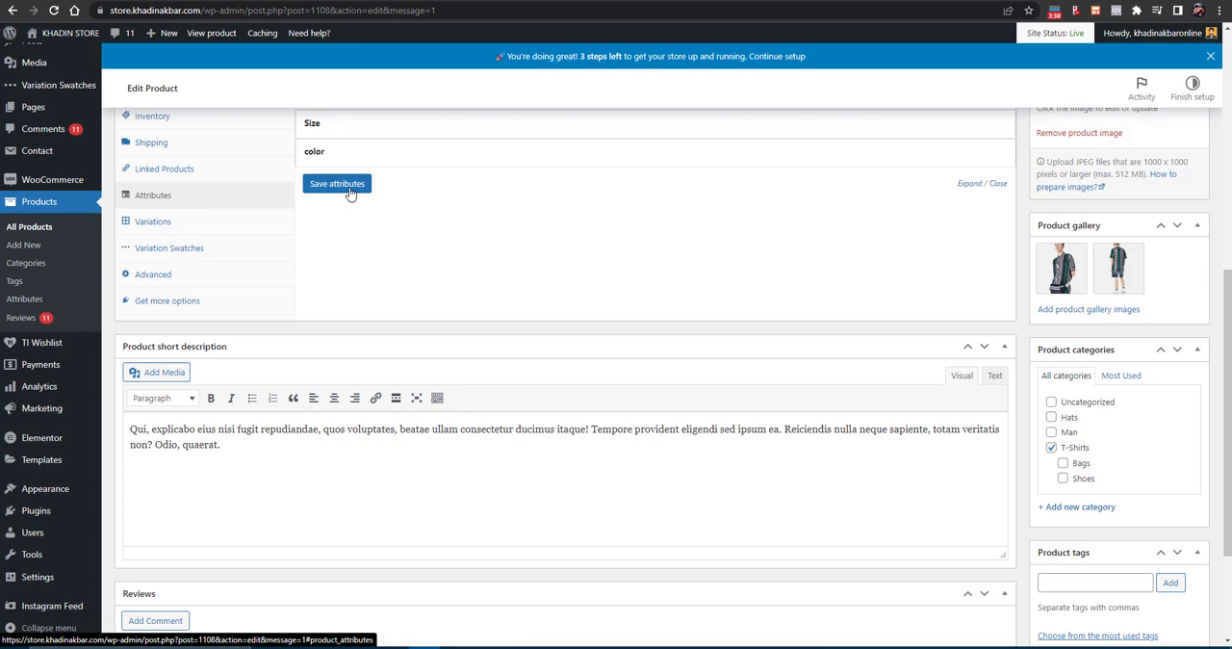
click(157, 221)
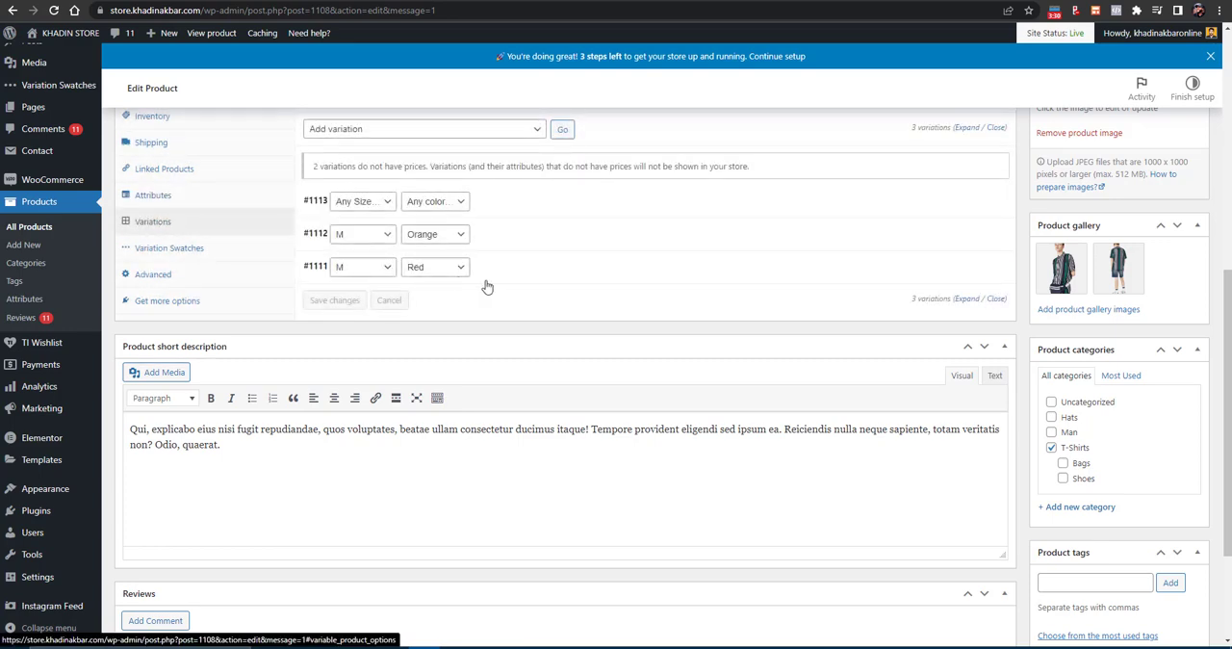
click(970, 237)
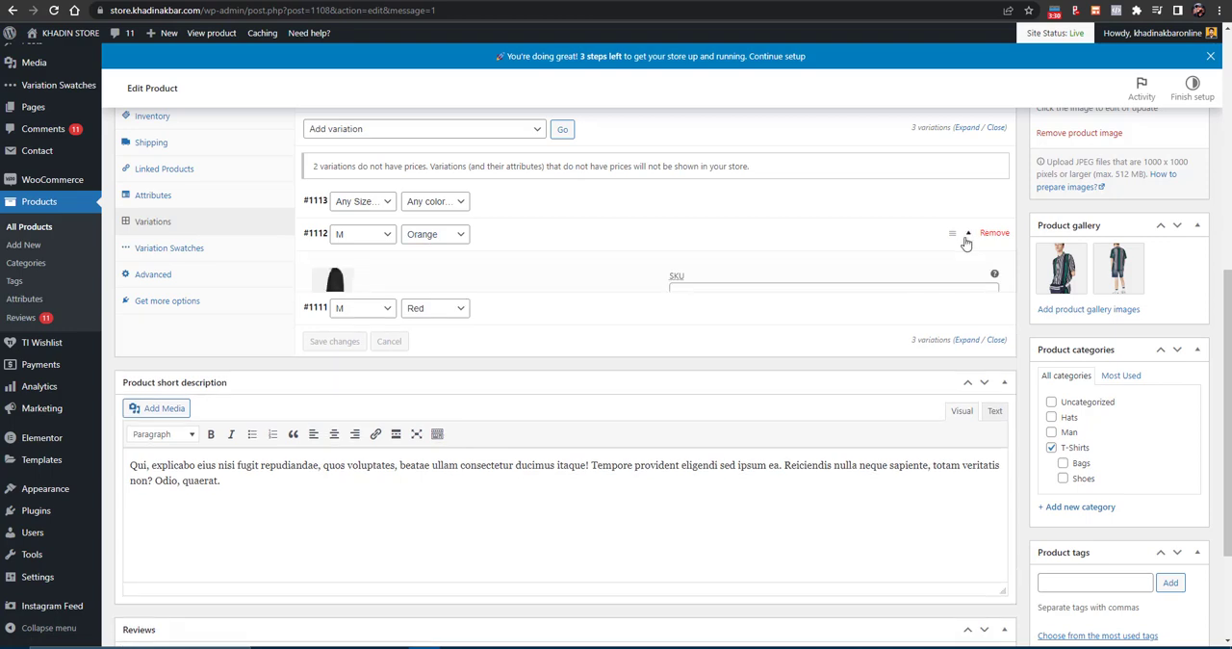
click(483, 378)
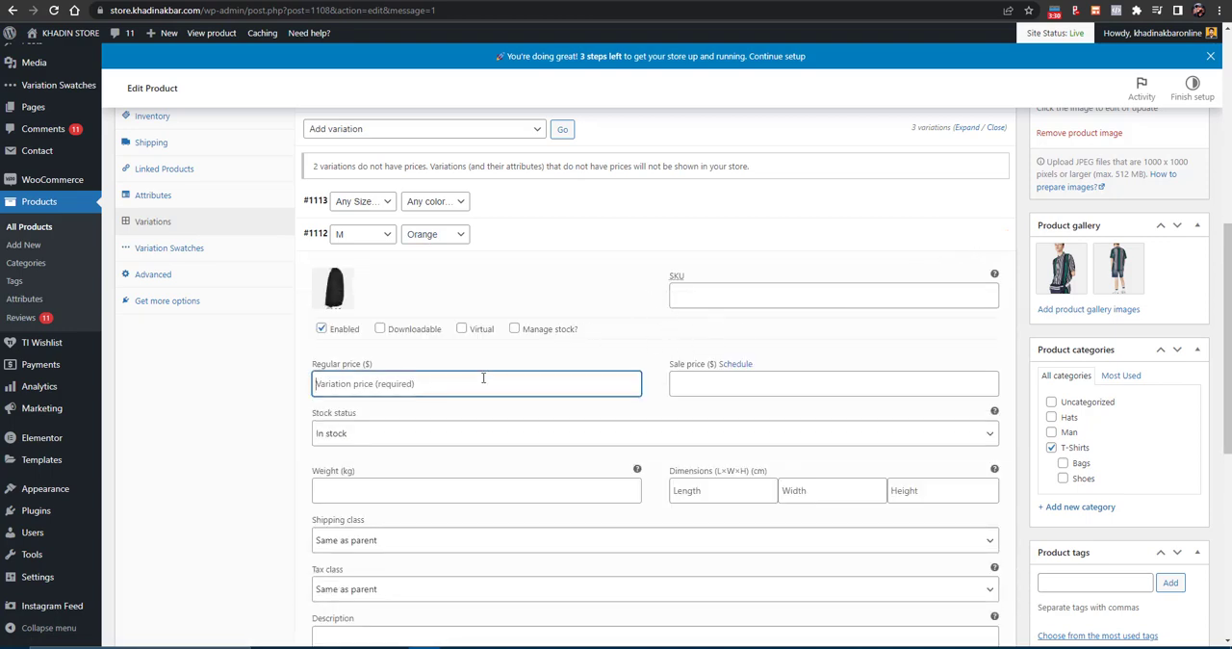
text(23)
- Set the M Orange variation's sale price to $12 and save the variation changes
click(758, 392)
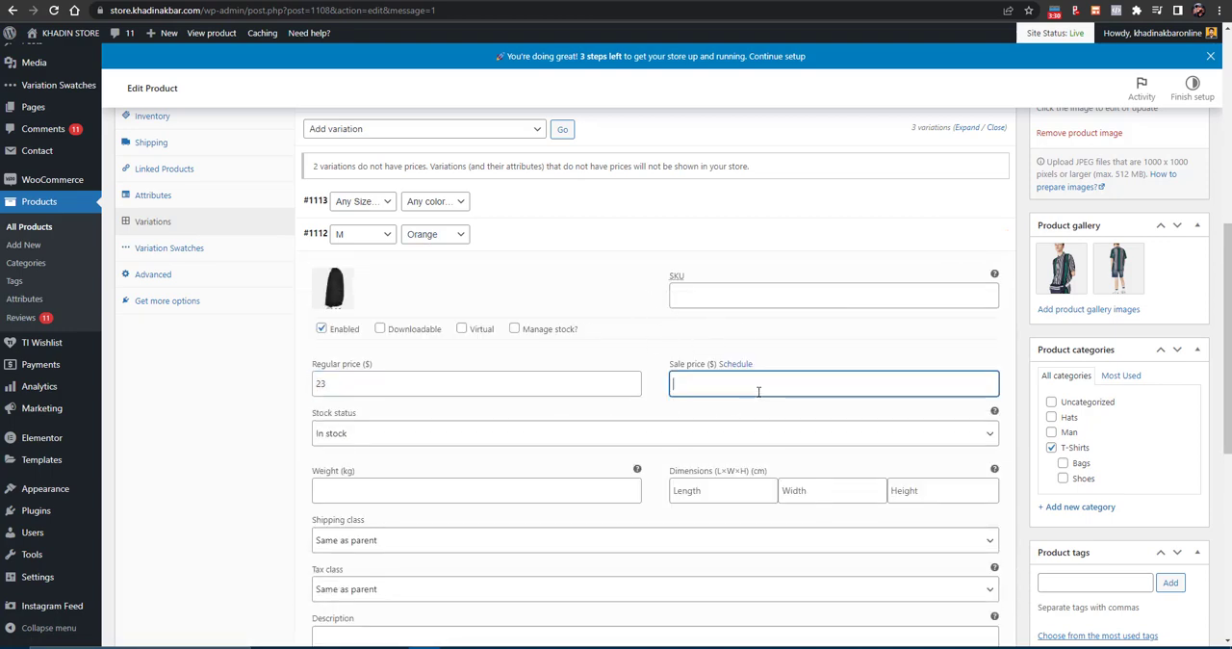
text(34)
scroll(526, 456, down, 2)
click(525, 336)
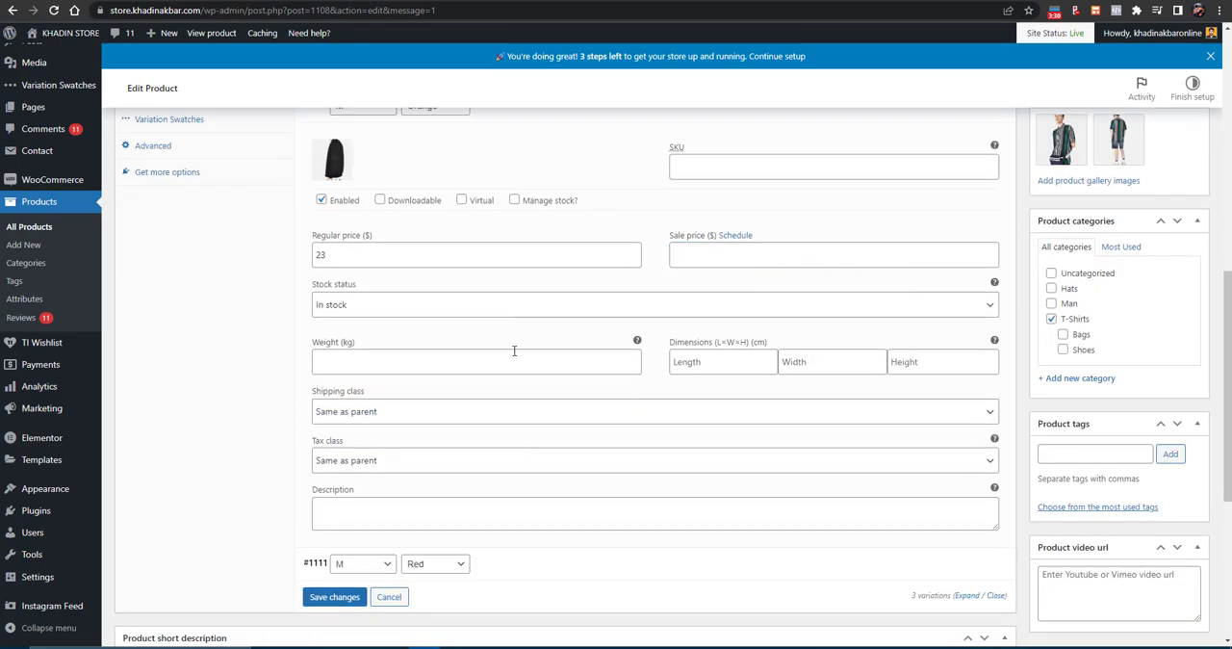
click(676, 261)
text(12)
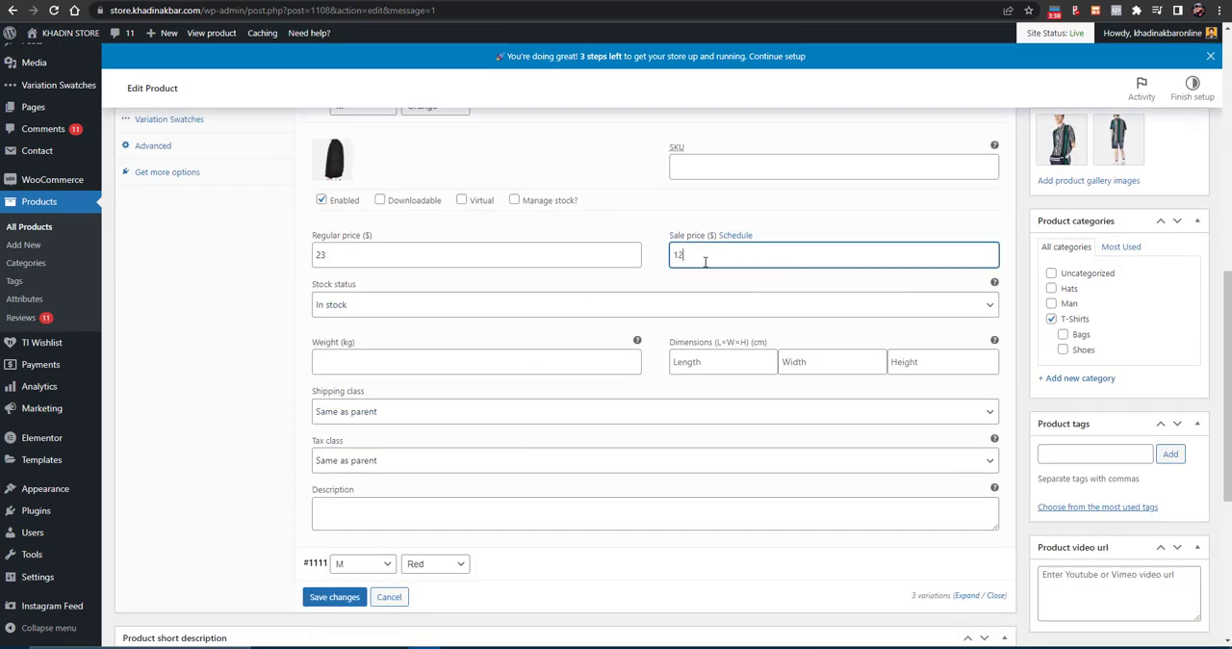
scroll(496, 368, down, 2)
click(332, 468)
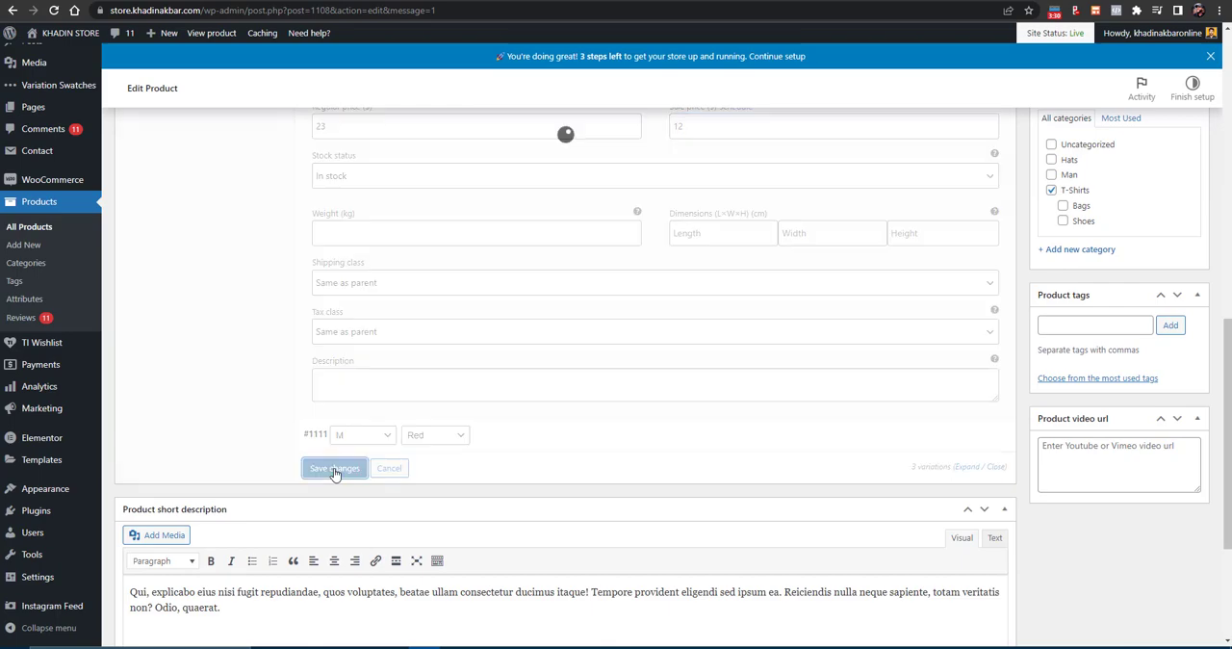
scroll(770, 390, up, 4)
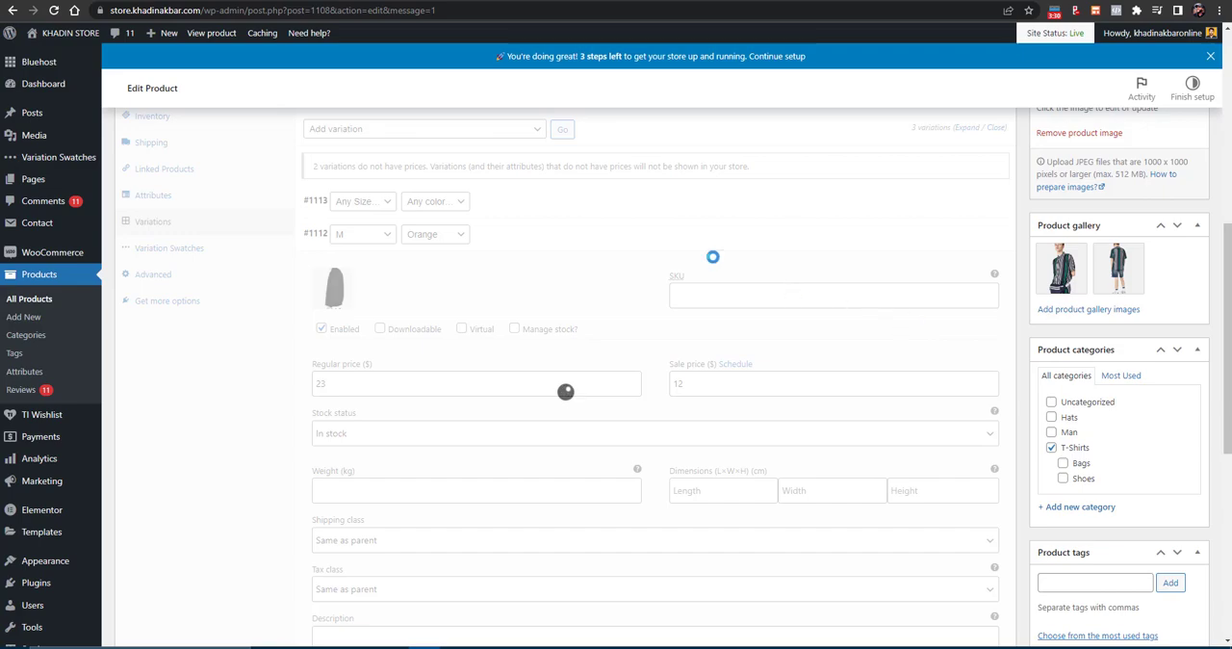
- Return to the T-shirt's store page and examine the price range shown under the product title
click(298, 1)
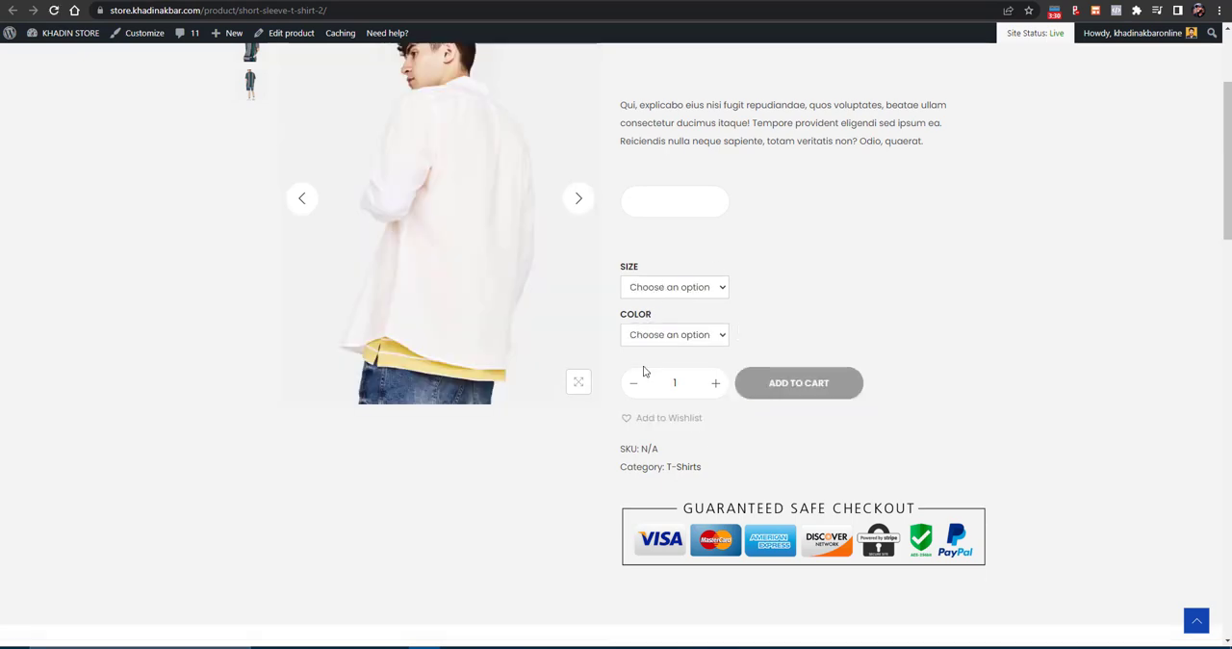
scroll(646, 366, up, 2)
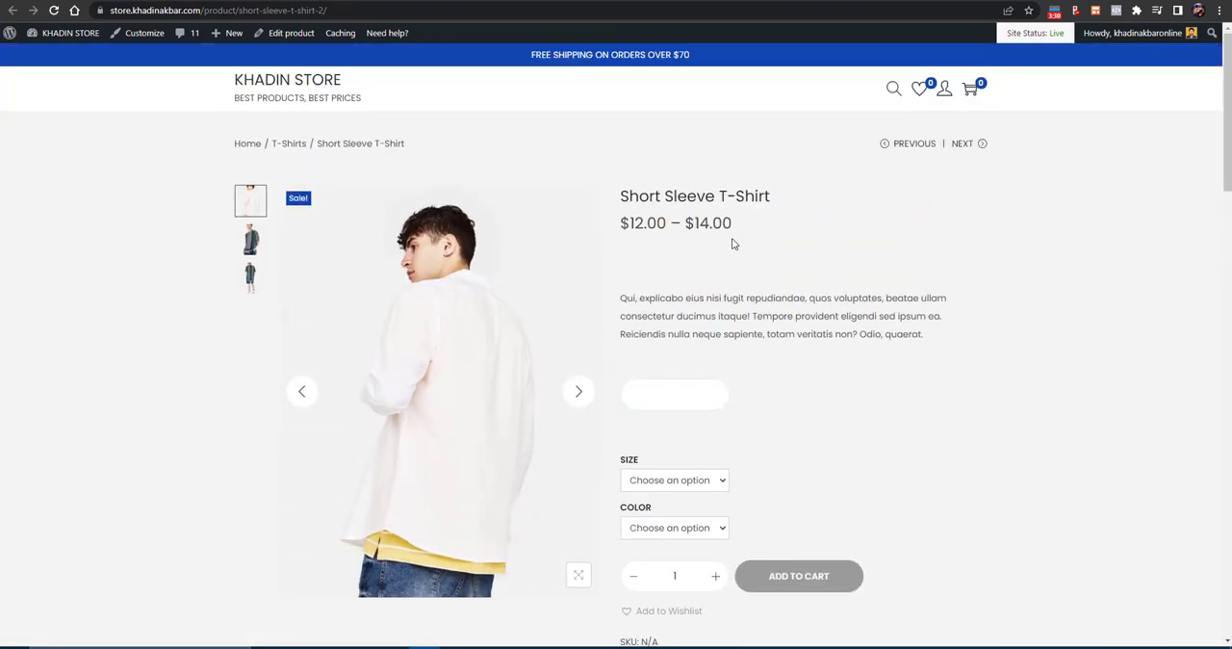
double_click(709, 224)
click(673, 229)
double_click(649, 224)
- Choose size M and color Orange on the store page to check that variation's image and sale price
scroll(676, 366, down, 2)
click(677, 351)
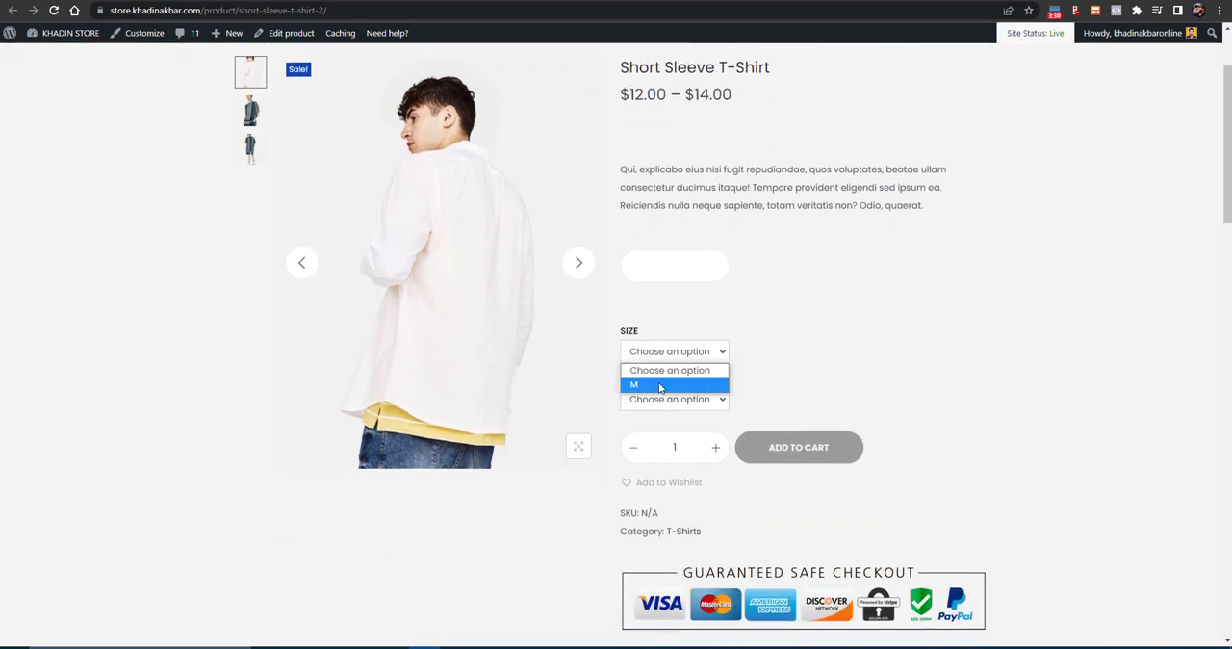
click(635, 387)
click(668, 399)
click(668, 433)
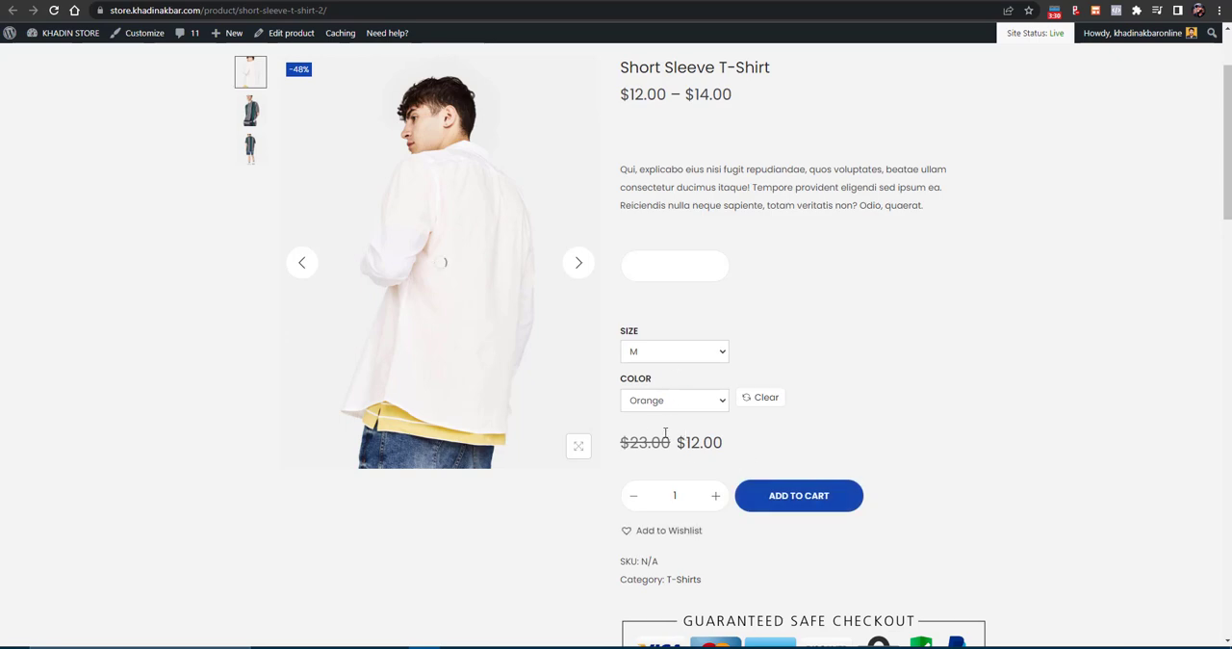
- Switch the color to Red with size M kept to compare that variation's image and price
click(679, 356)
click(666, 400)
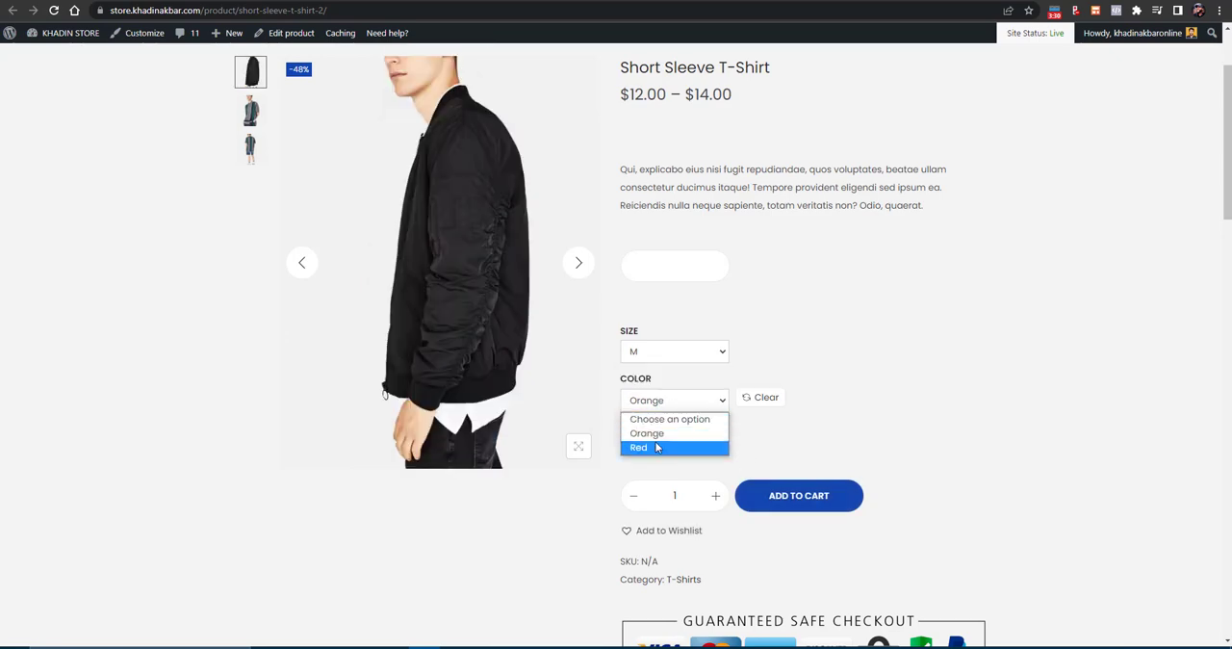
click(658, 446)
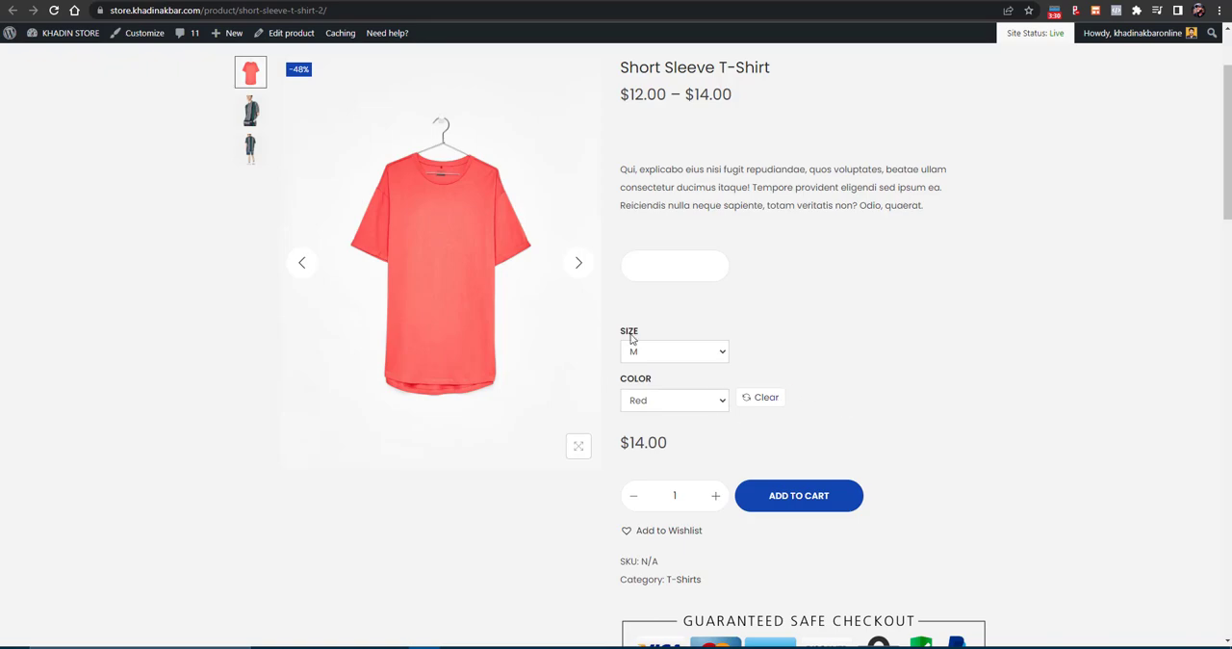
scroll(775, 200, up, 2)
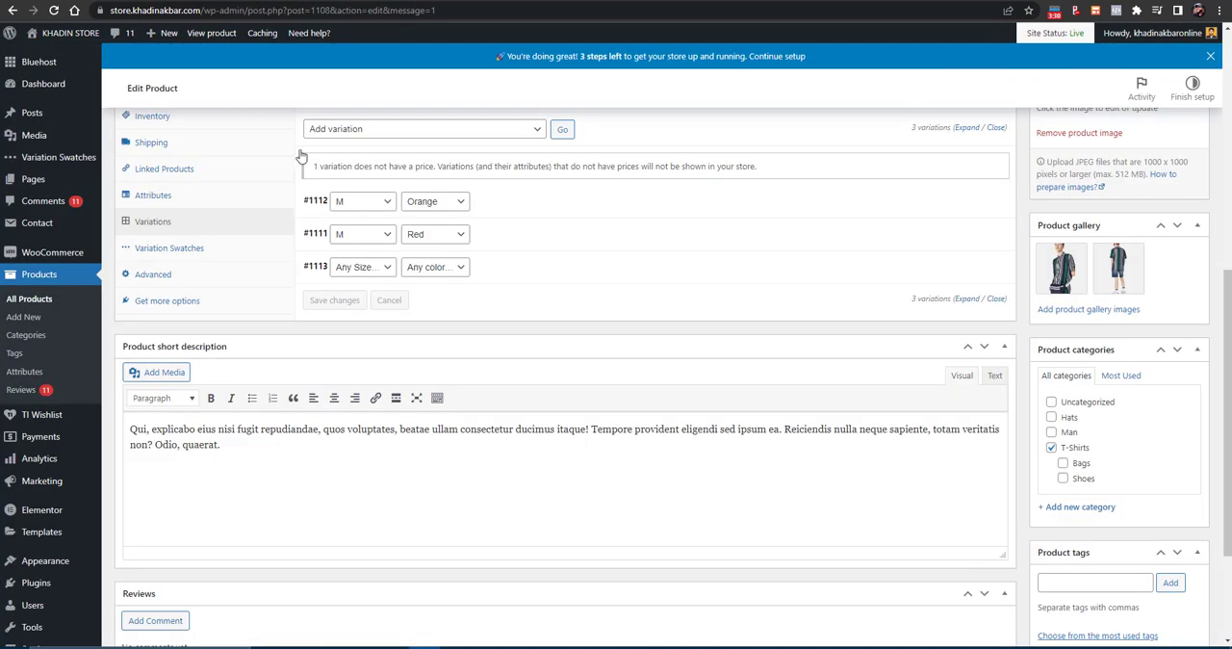
- Change the product type to External/Affiliate product in the product editor and activate the Product URL field
scroll(375, 182, up, 5)
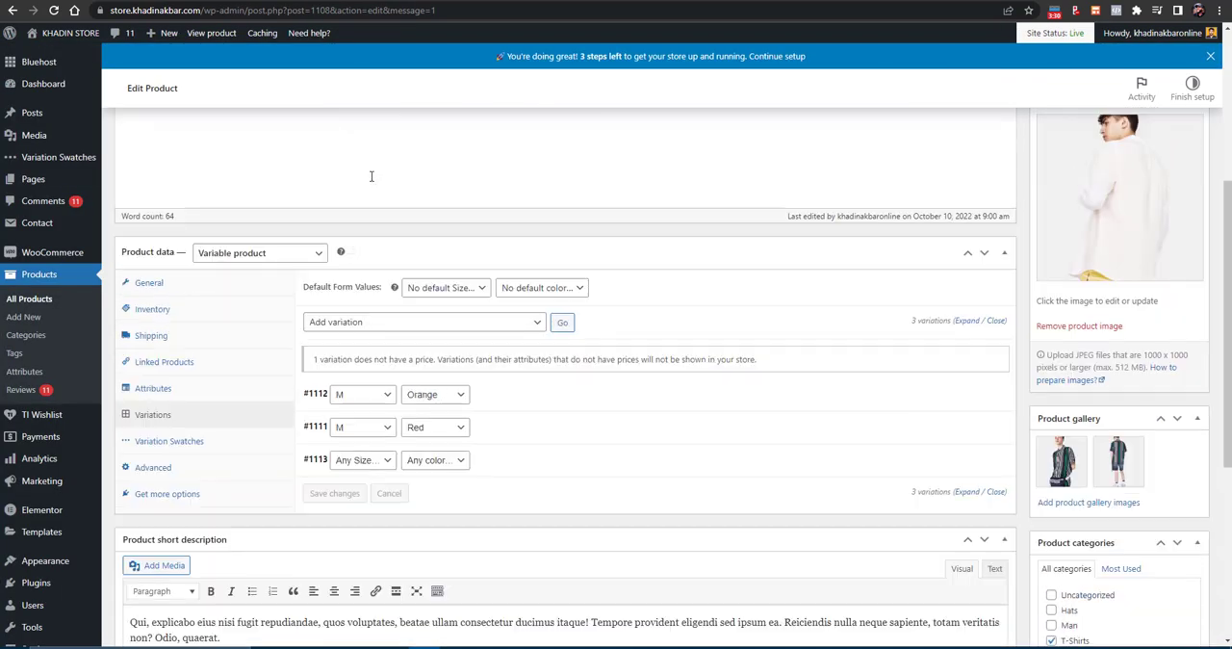
click(240, 446)
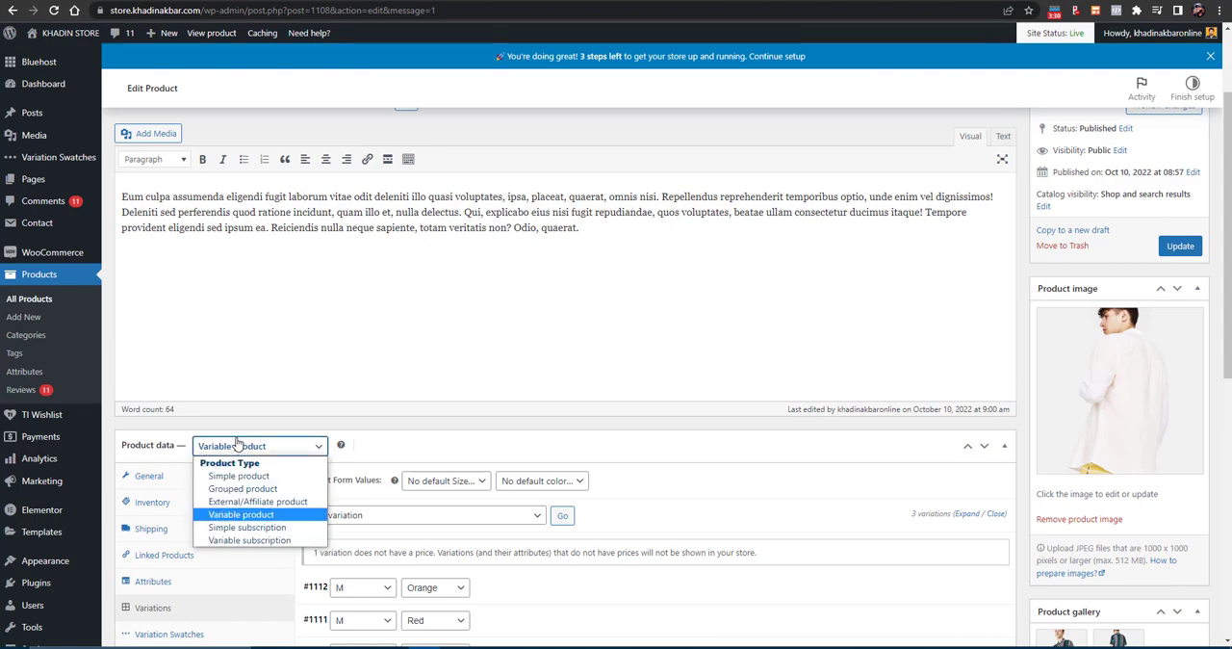
click(236, 501)
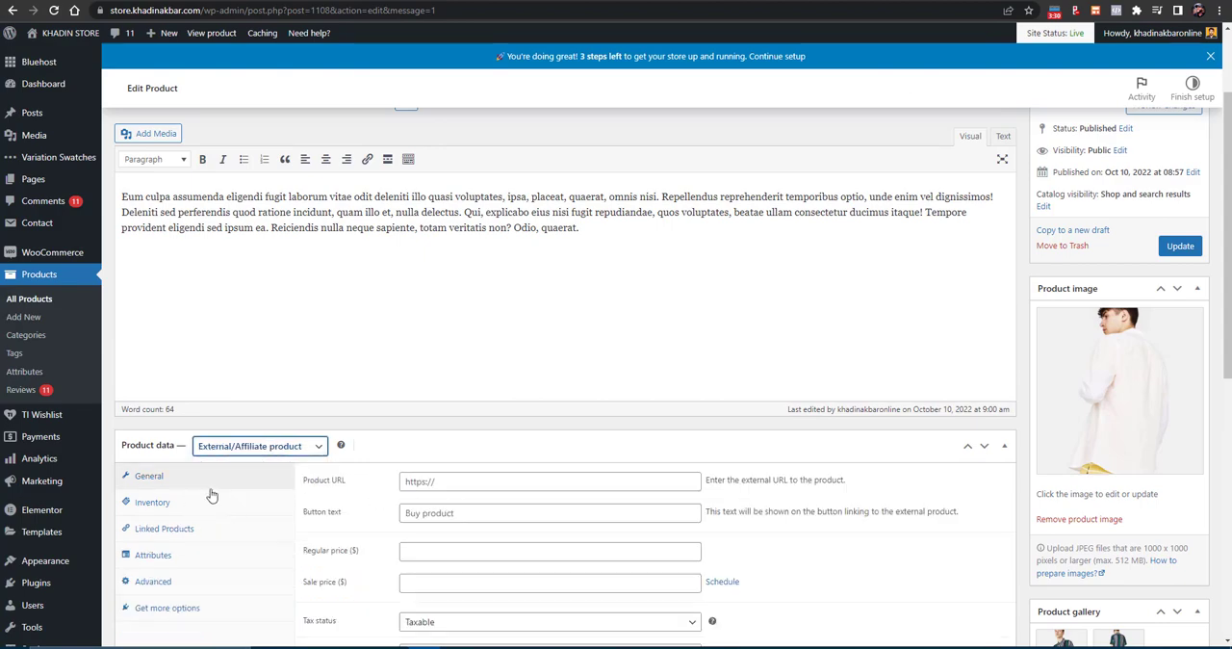
scroll(183, 472, down, 1)
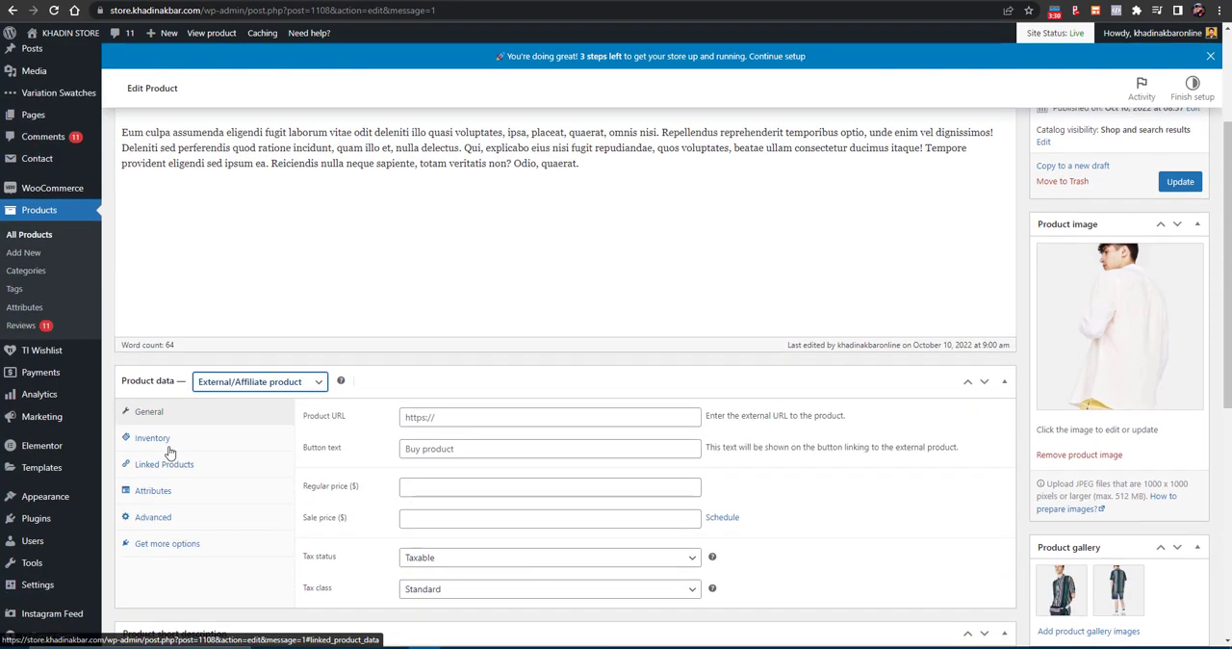
click(420, 416)
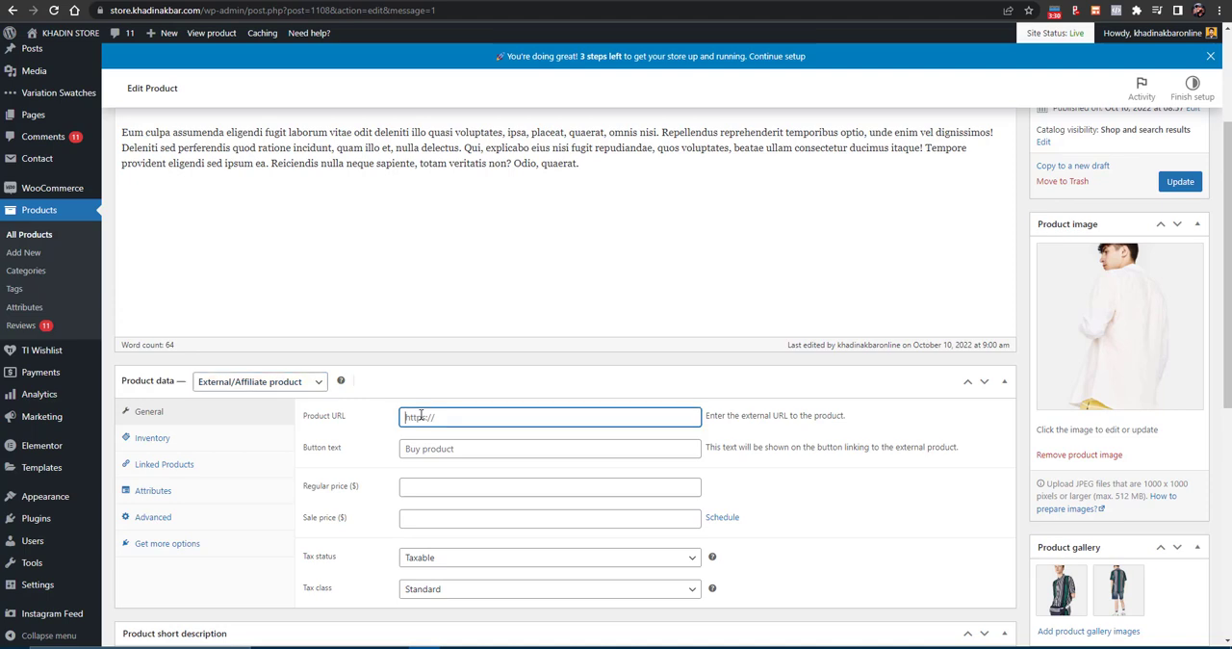
click(457, 449)
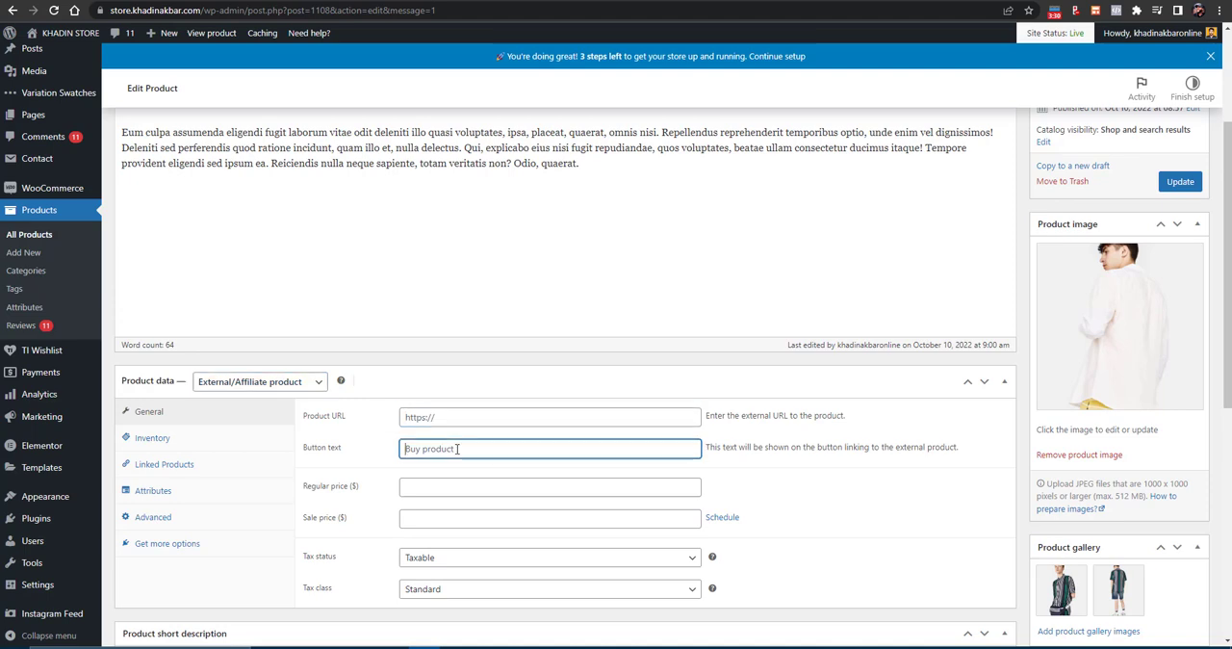
click(473, 410)
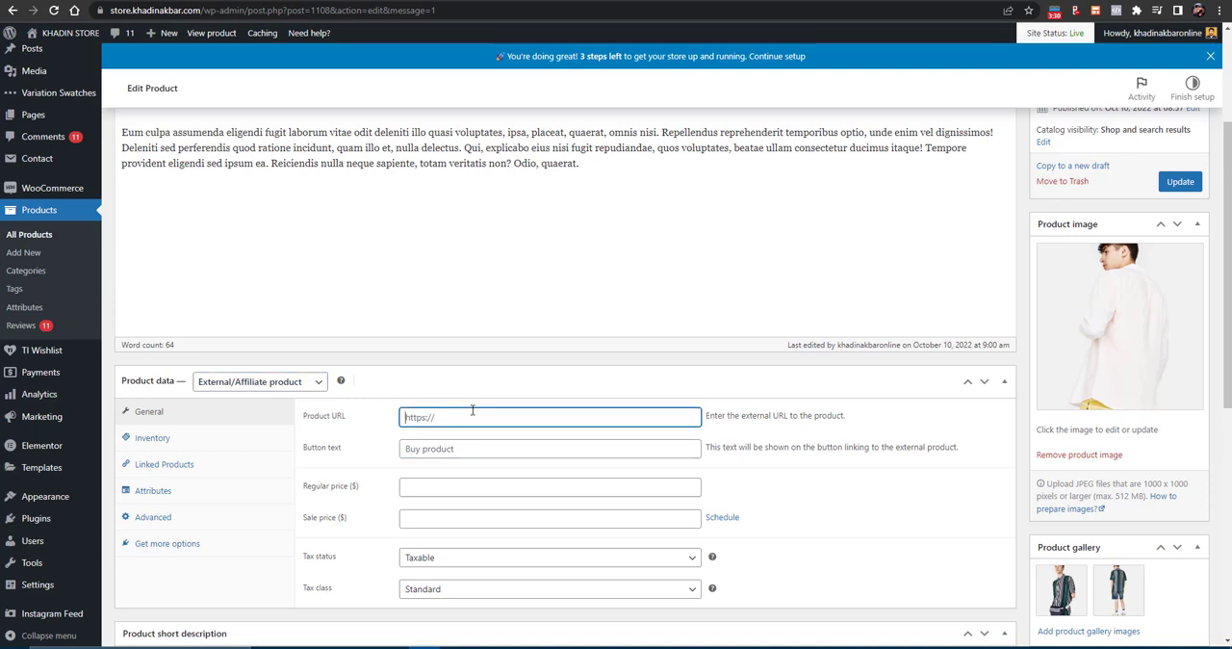
text(#####)
key(shift+Tab)
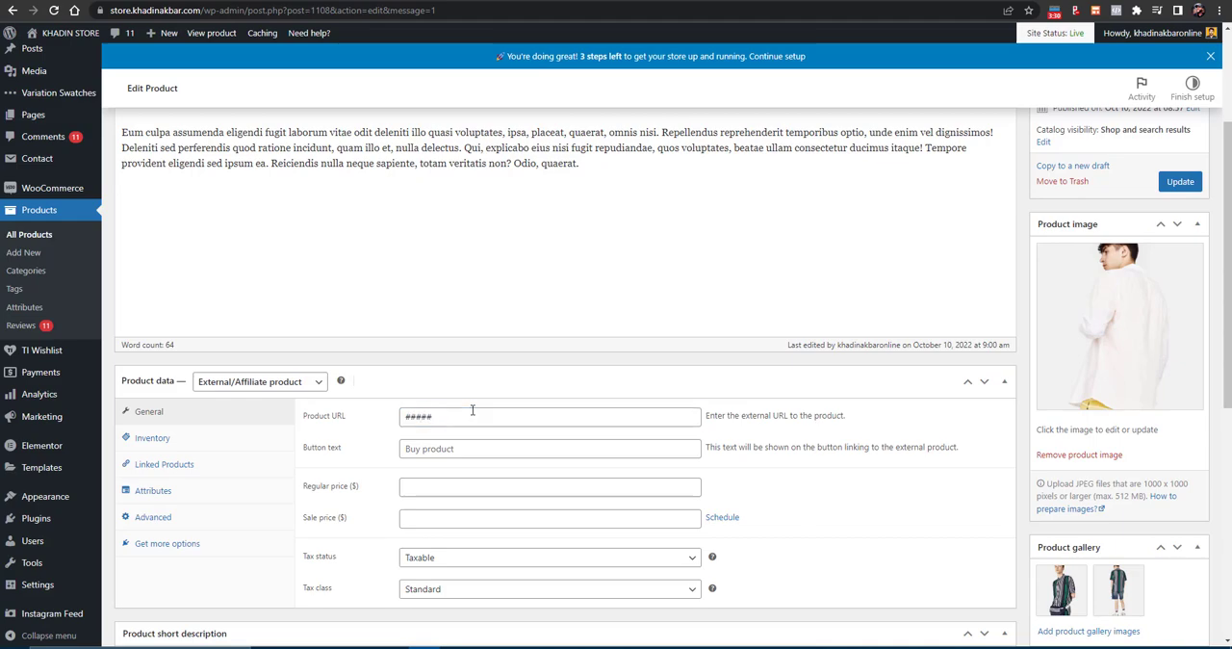
key(Tab)
key(BackSpace)
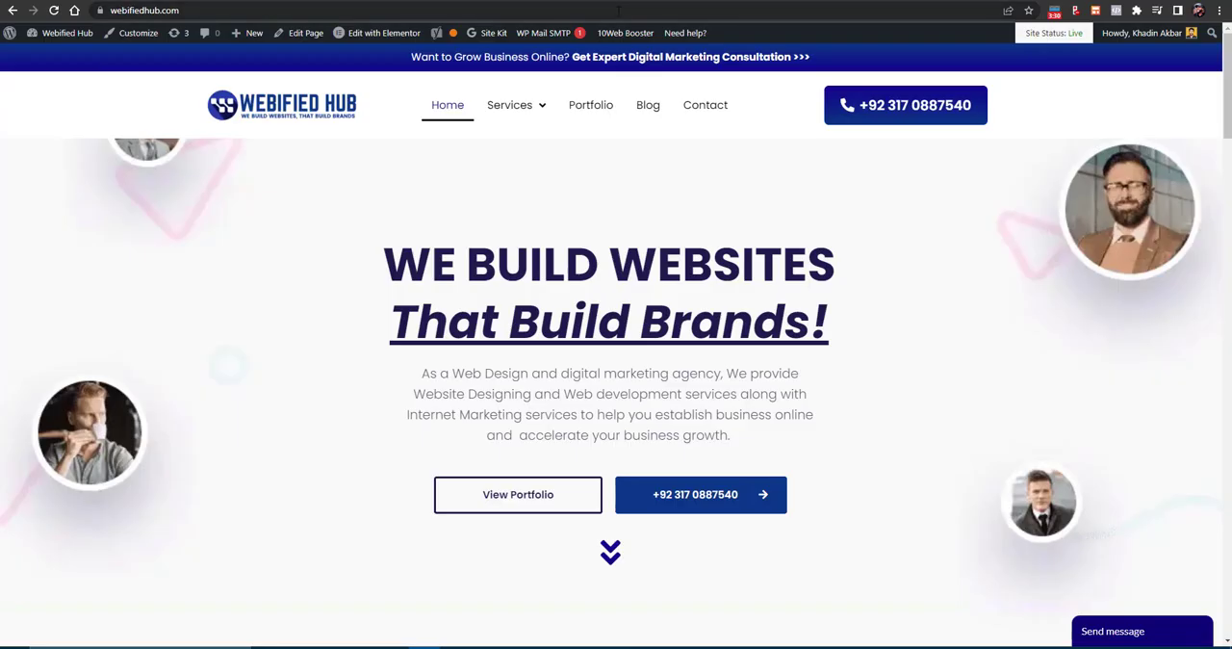
- Copy the Woostify demo Short Sleeve T-Shirt page's web address and paste it as the affiliate product's Product URL
click(616, 11)
right_click(616, 10)
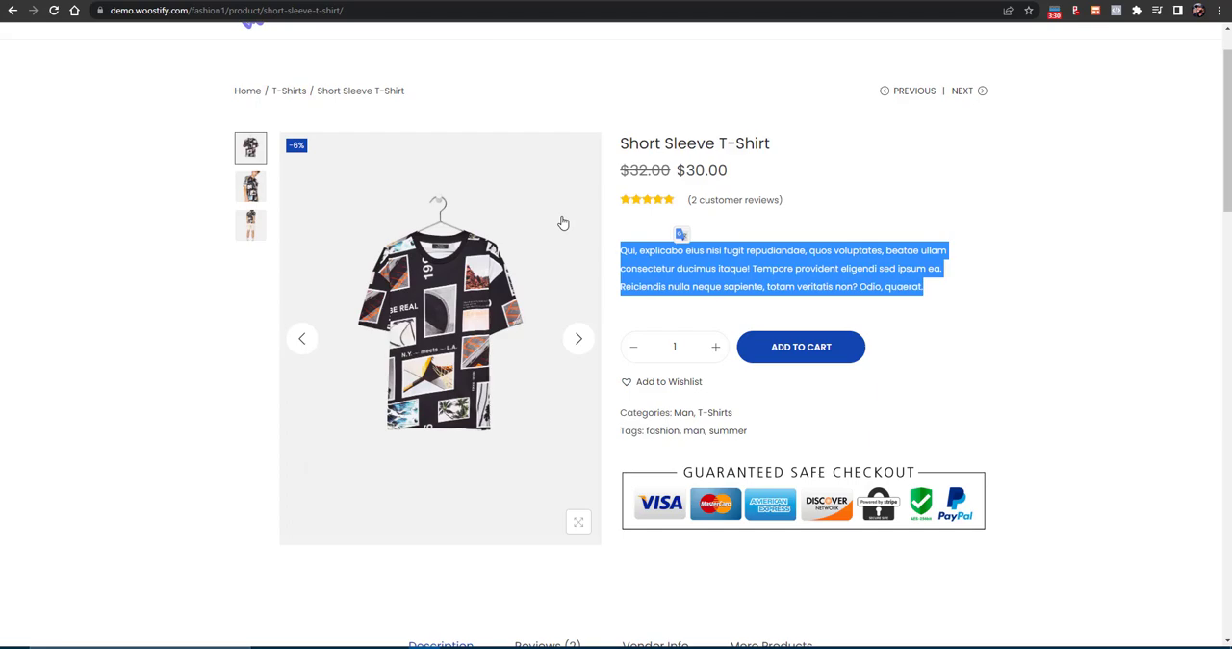
scroll(563, 219, up, 1)
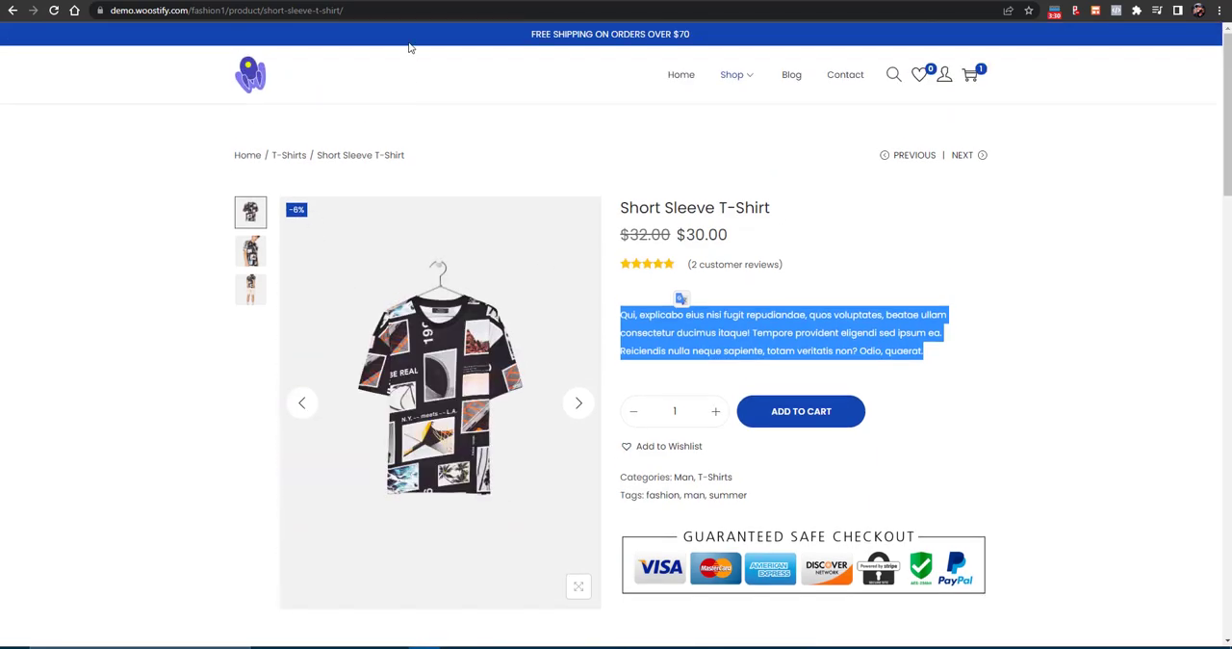
click(337, 10)
right_click(337, 11)
click(383, 101)
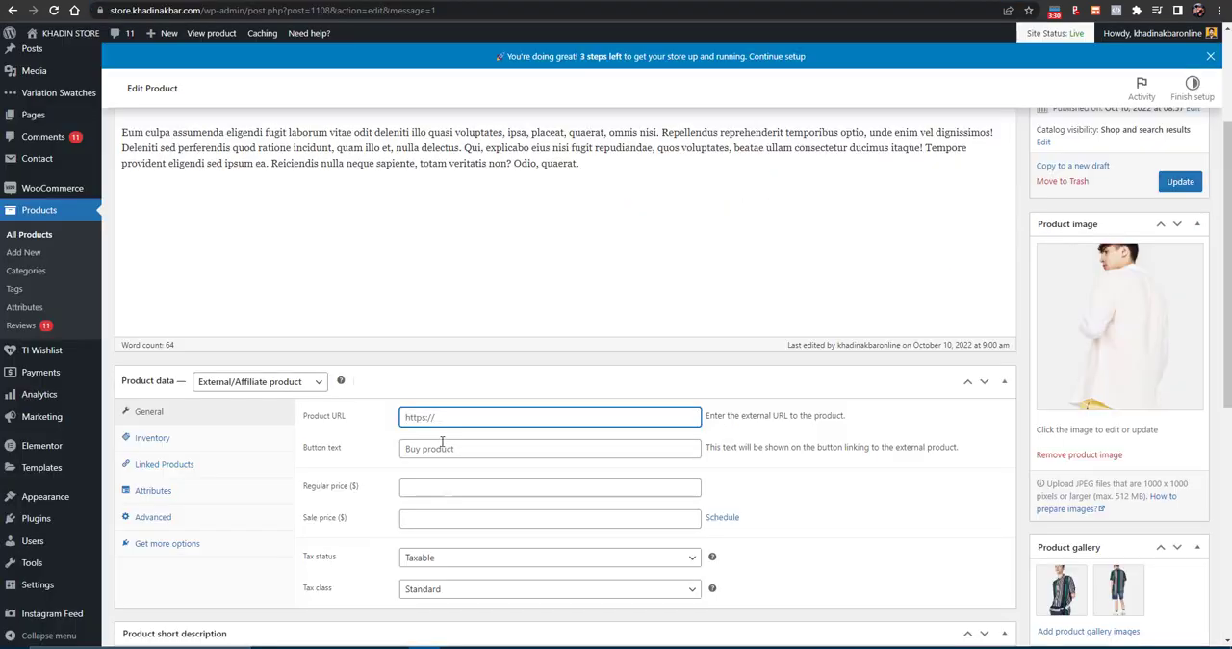
key(ctrl+v)
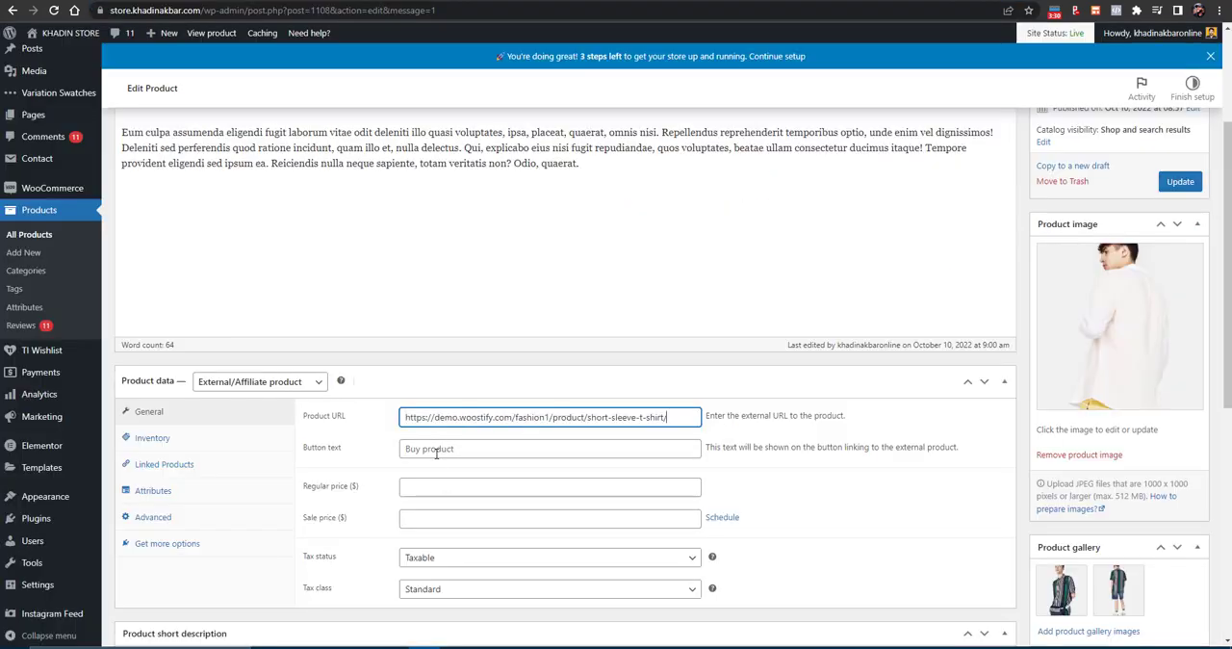
- Set the external product's button text to "BUY ON AMAZON"
click(436, 452)
key(ctrl+a)
text(BUY ON)
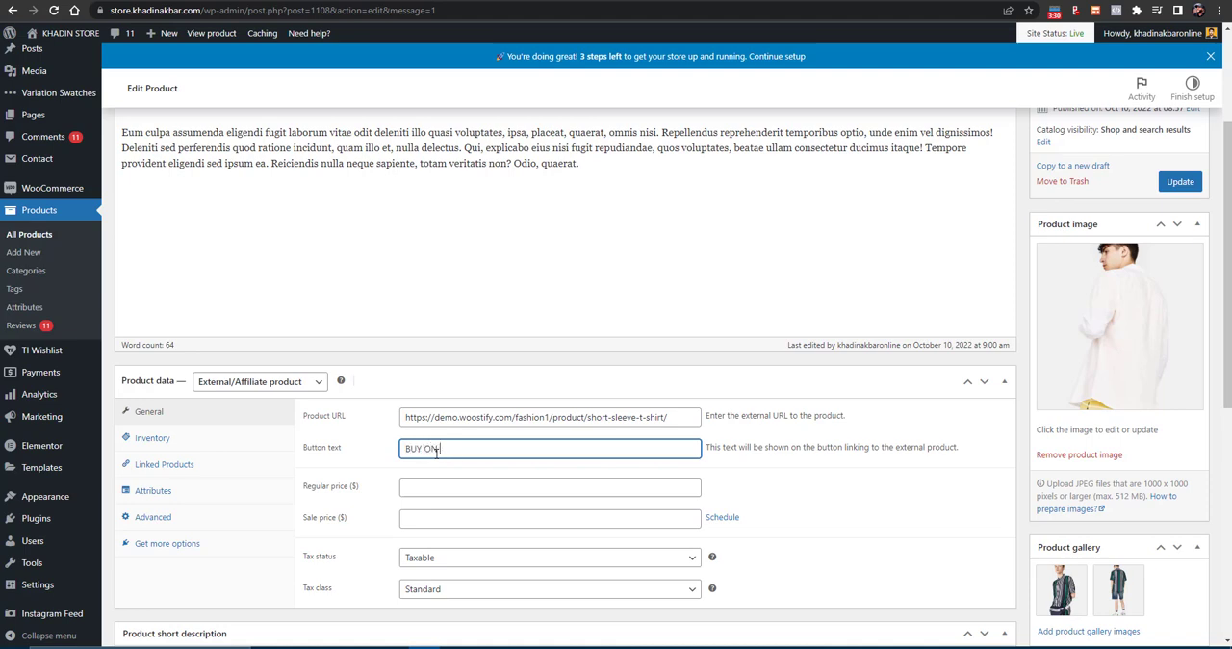
text( AMAZON)
- Set the regular price to 12 and the sale price to 11 dollars, and update the product
click(448, 491)
text(12)
key(Tab)
text(12)
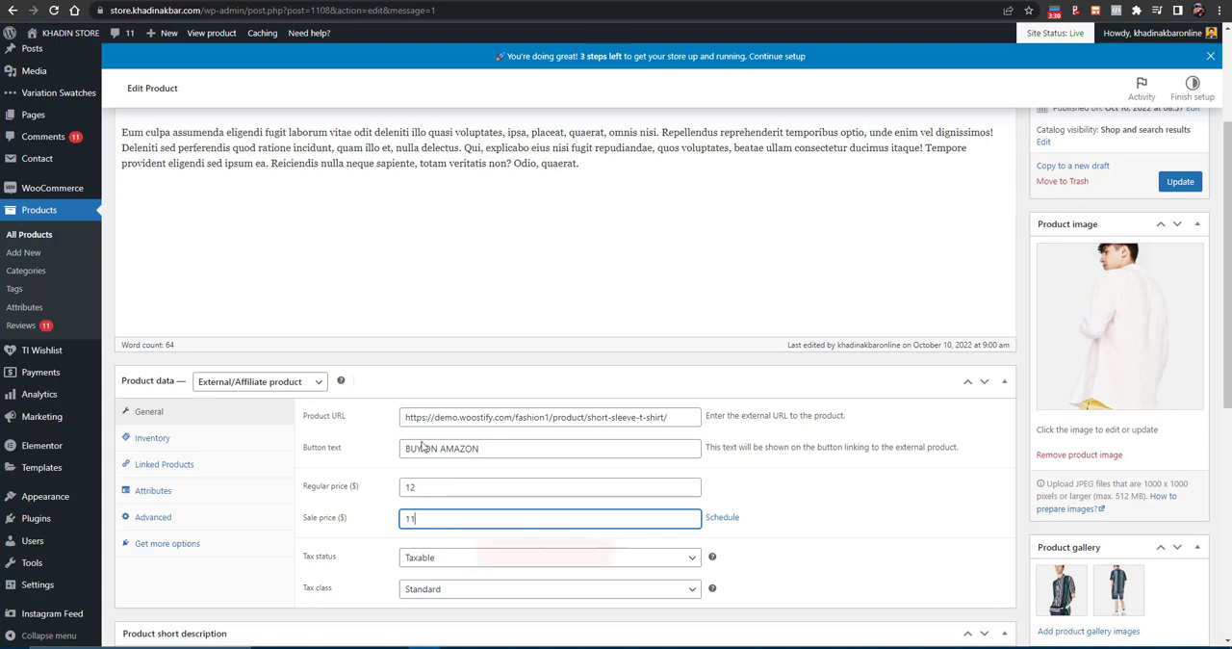
scroll(424, 448, down, 4)
scroll(1182, 377, up, 6)
click(1181, 375)
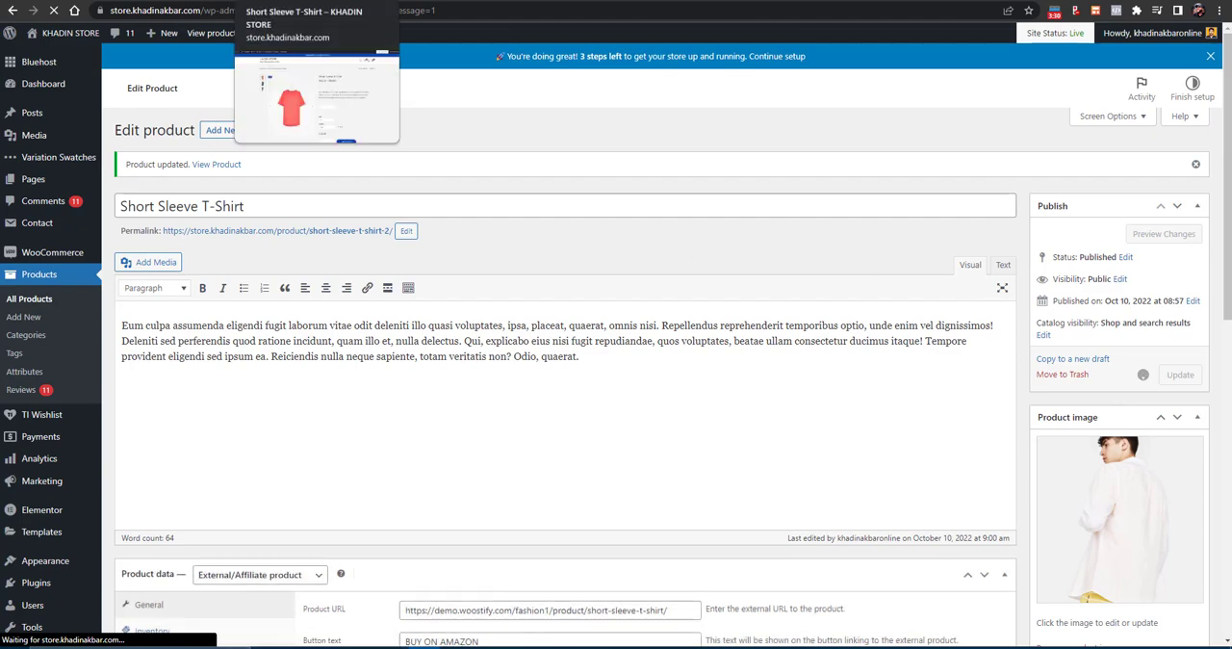
- Test the BUY ON AMAZON link on the T-shirt's store page and return to the product editor
click(298, 2)
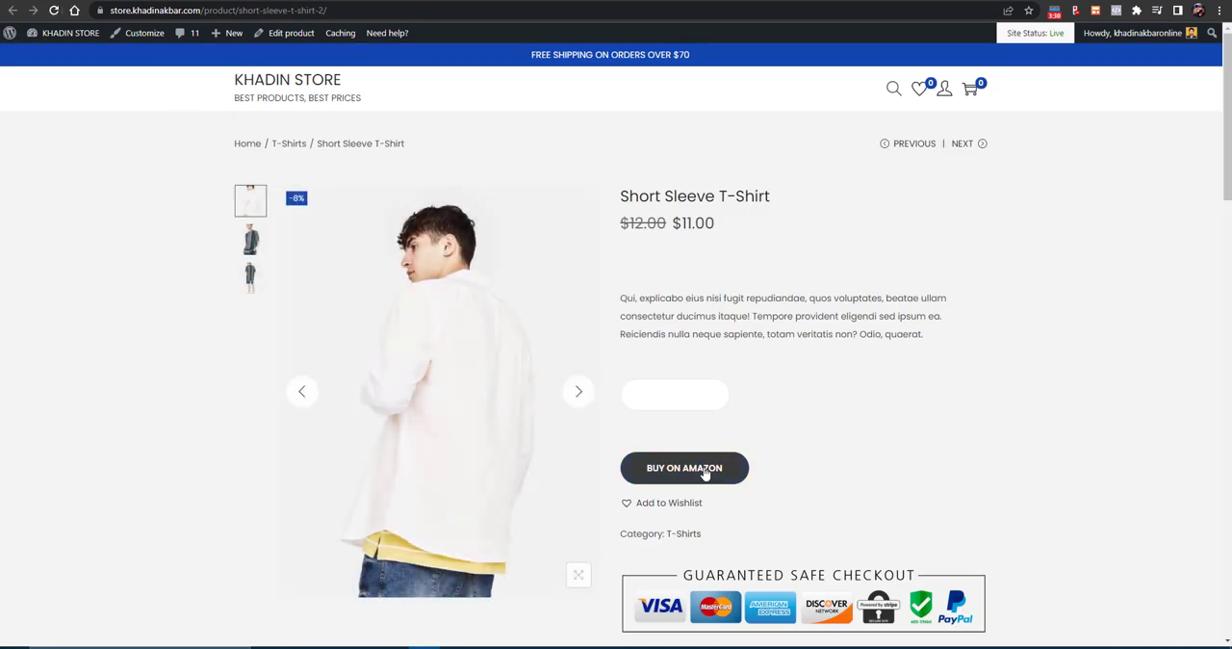
click(705, 473)
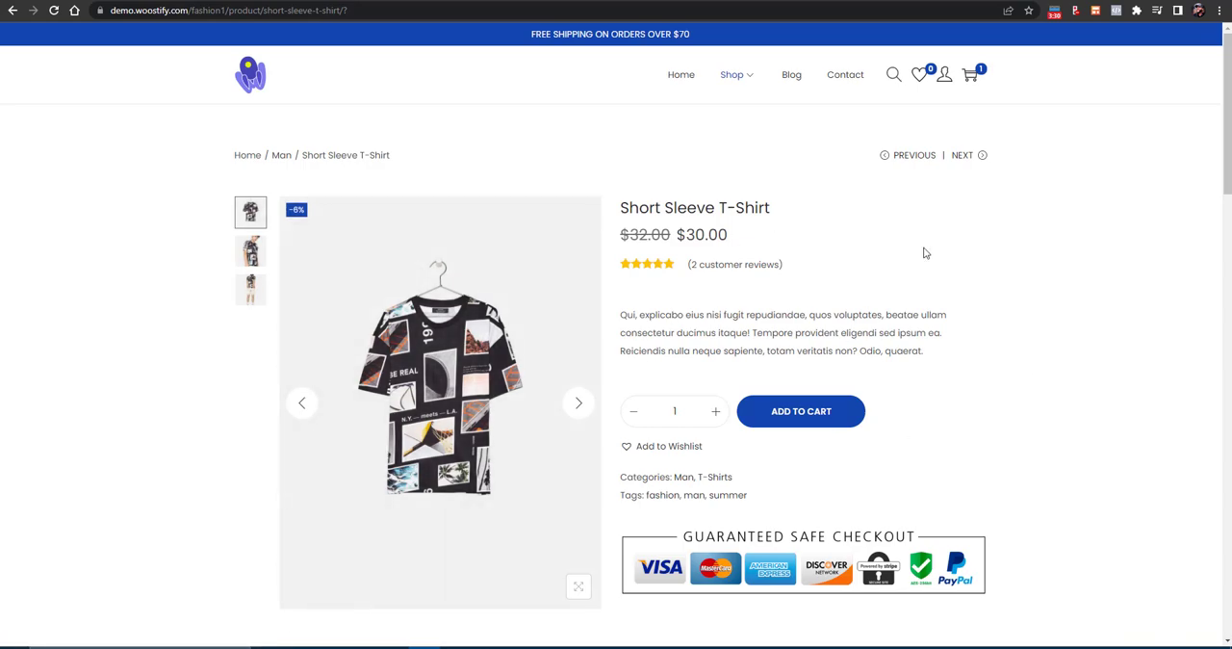
click(245, 1)
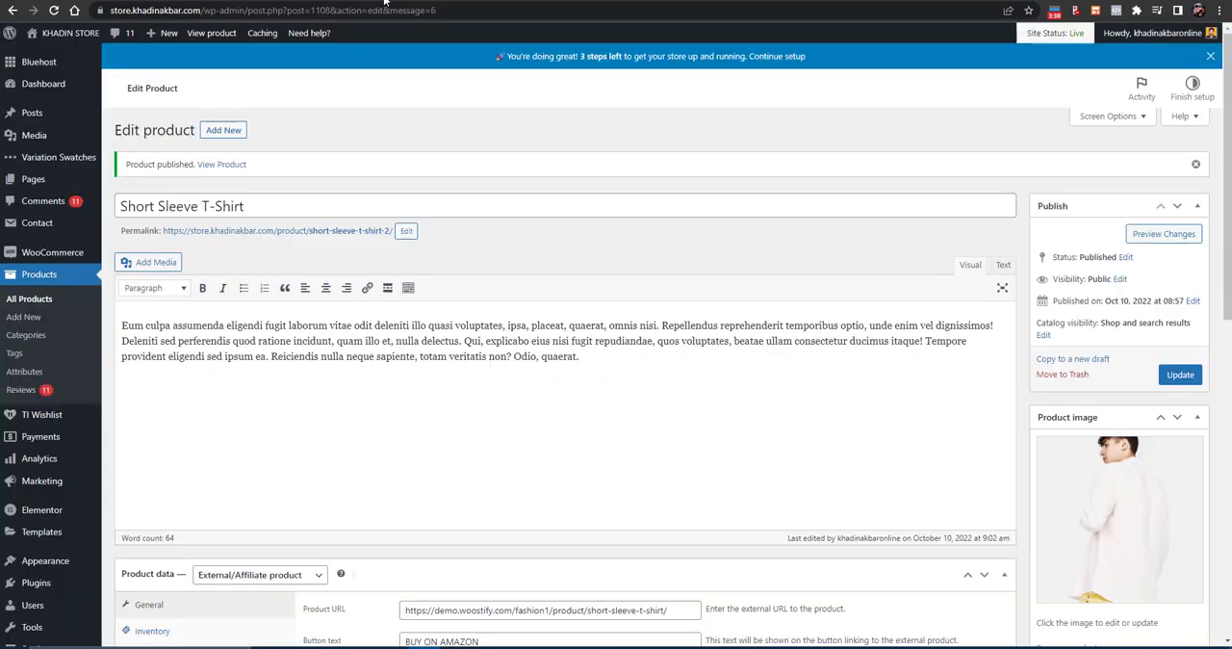
click(322, 0)
click(213, 1)
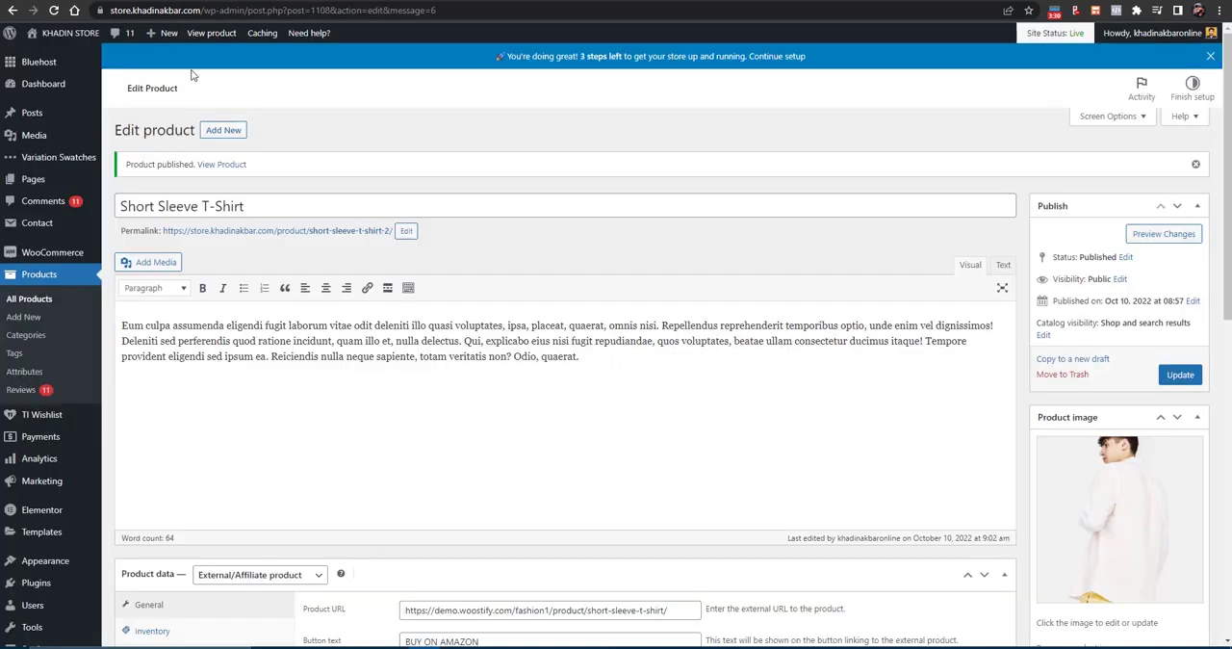
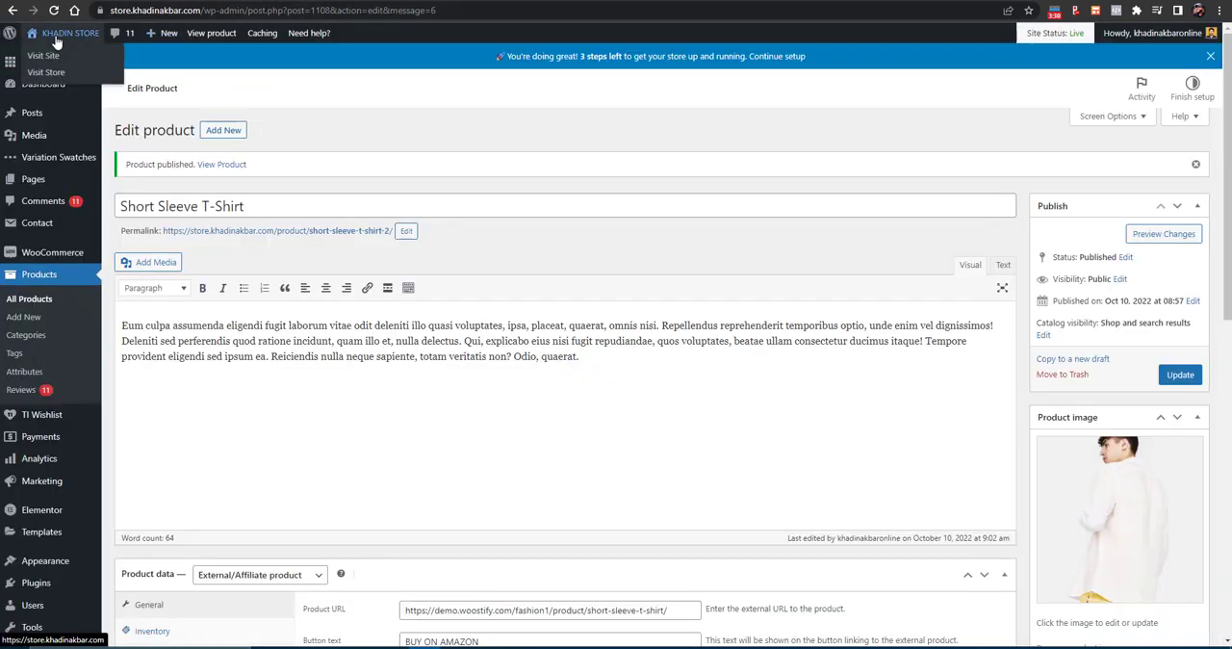
- View the store's home page and look through its categories and New Arrivals sections
click(50, 56)
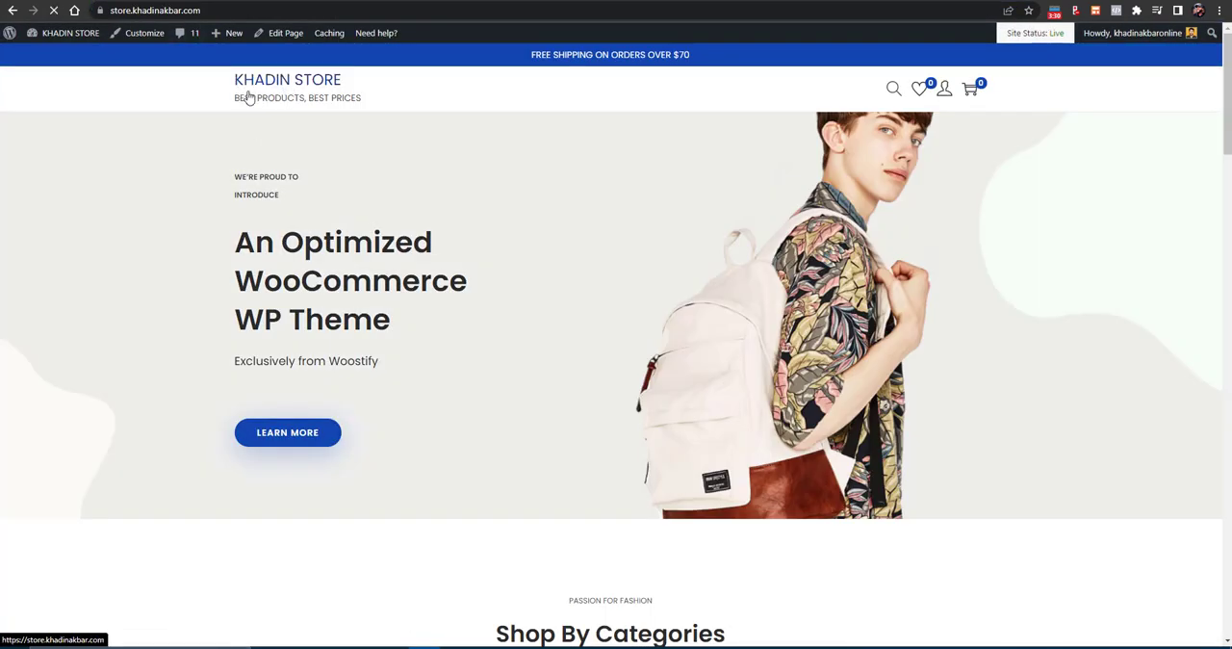
scroll(893, 115, down, 7)
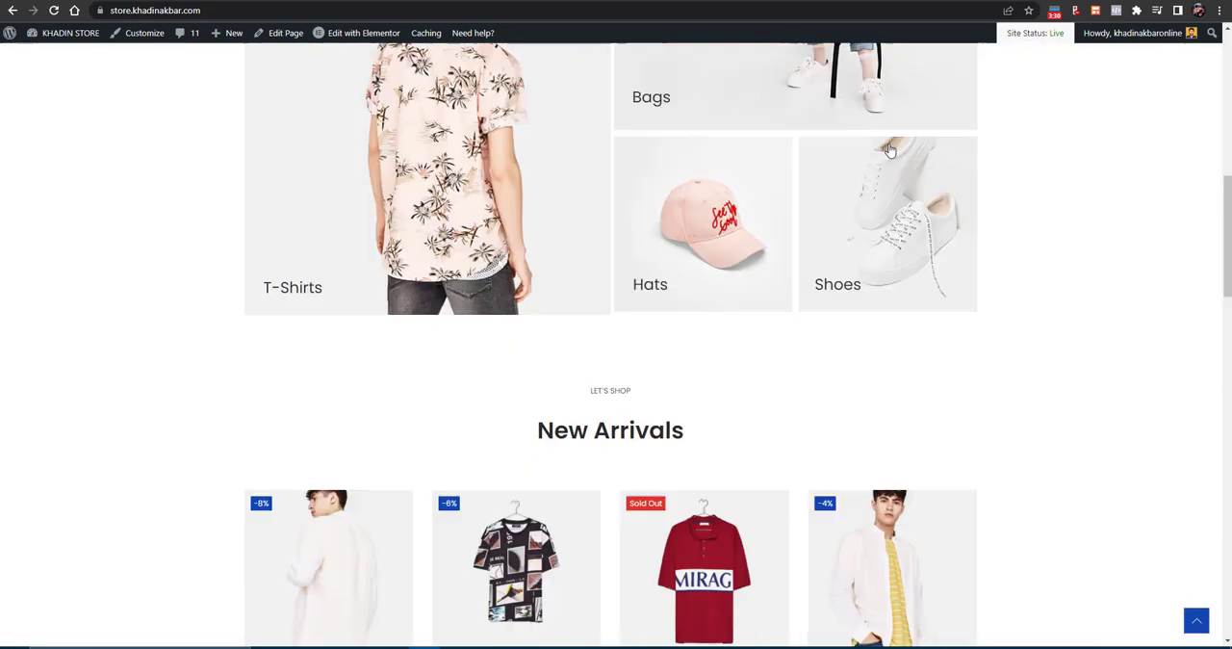
scroll(891, 150, down, 15)
scroll(890, 149, up, 10)
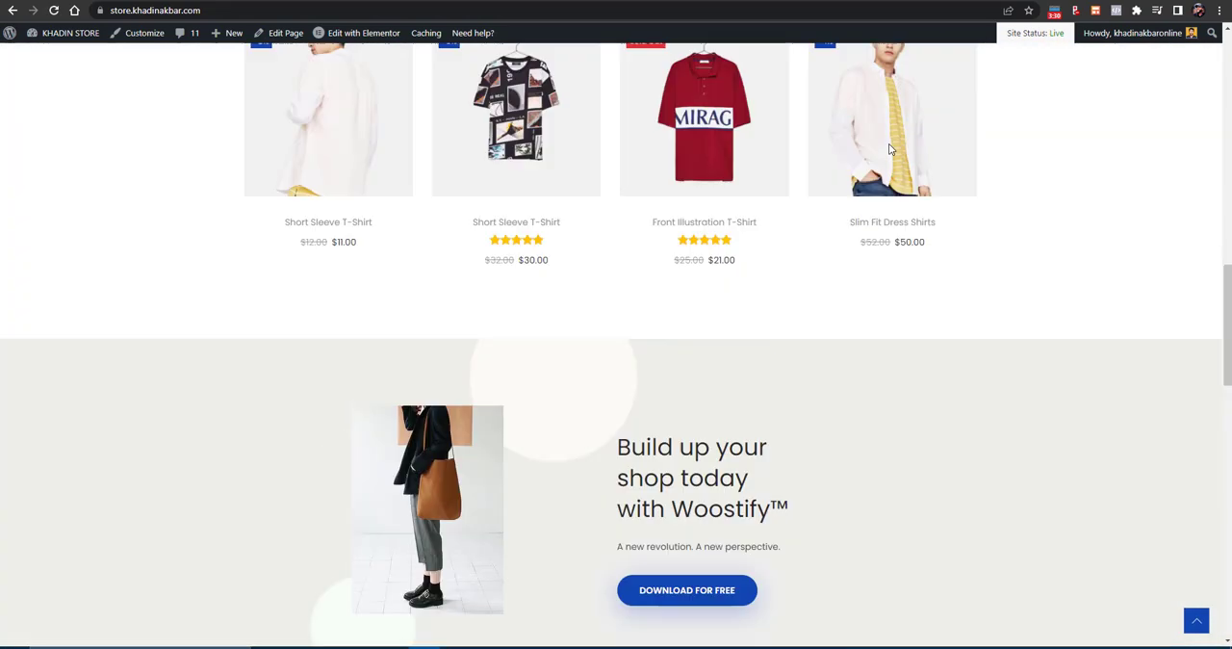
scroll(889, 143, up, 10)
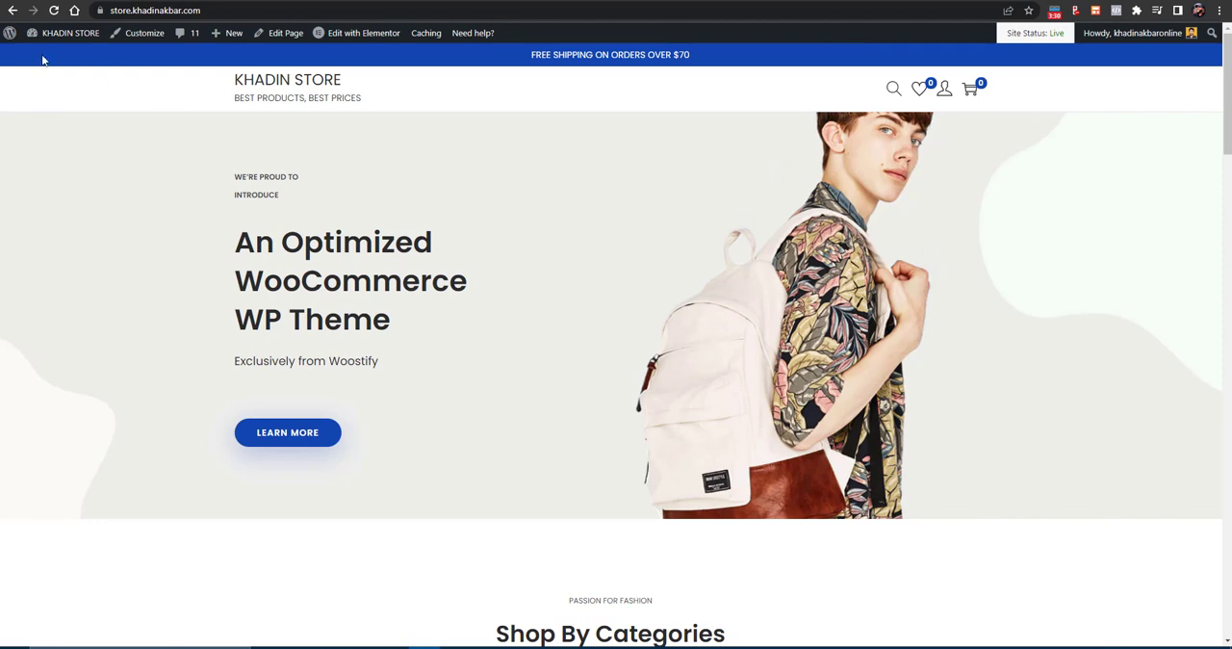
- Go to the WordPress menu settings and load the Header Primary (Primary Menu) menu for editing
mouse_move(63, 32)
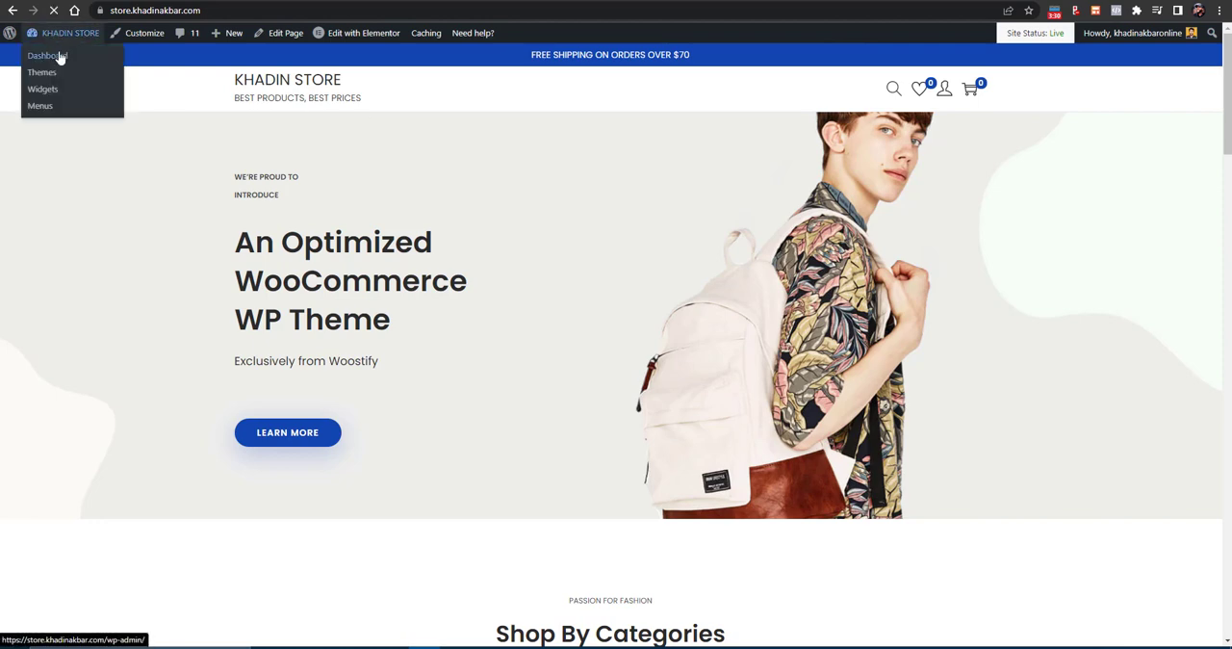
click(59, 57)
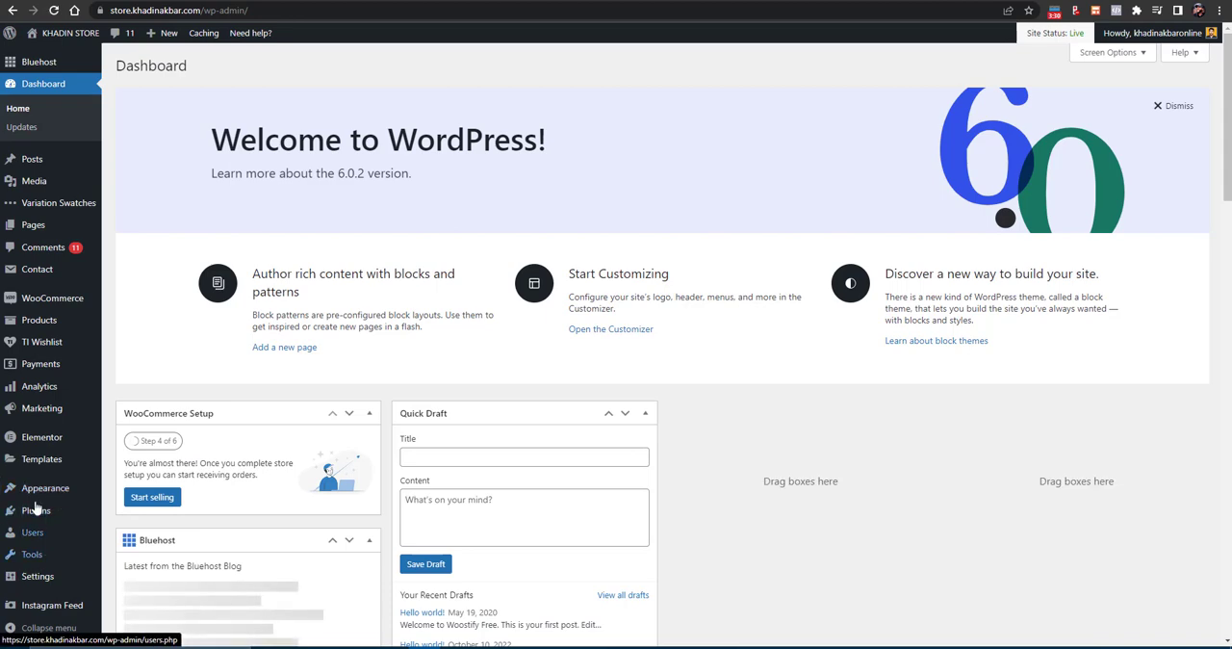
mouse_move(63, 495)
click(143, 540)
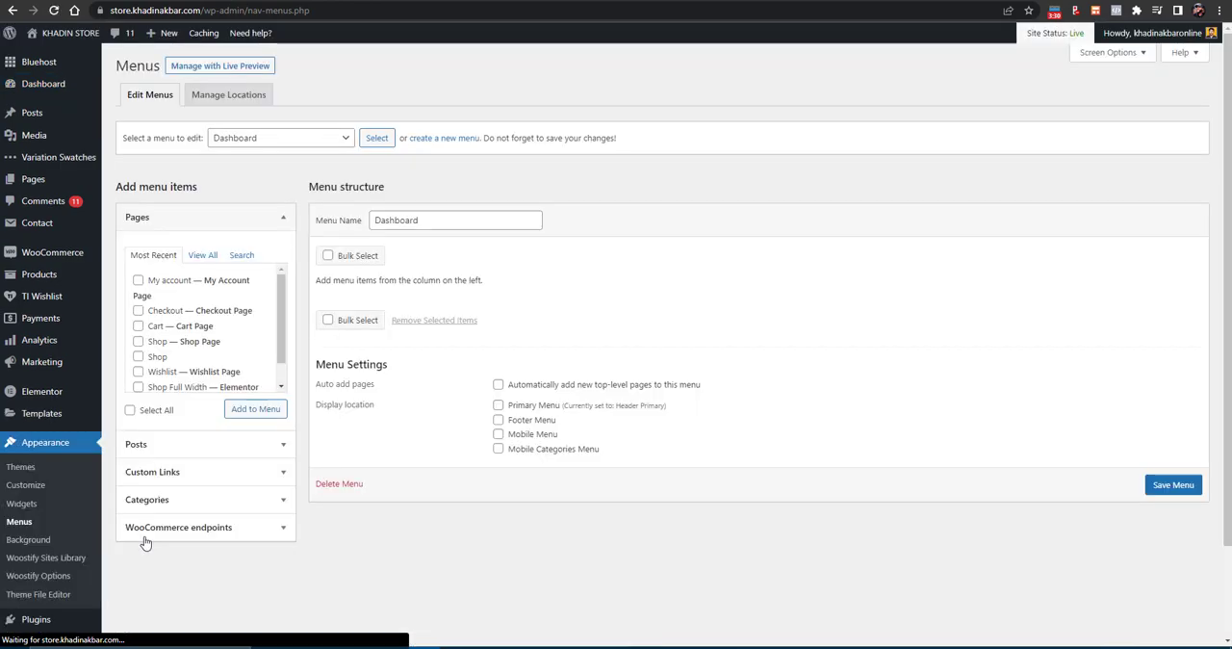
click(301, 138)
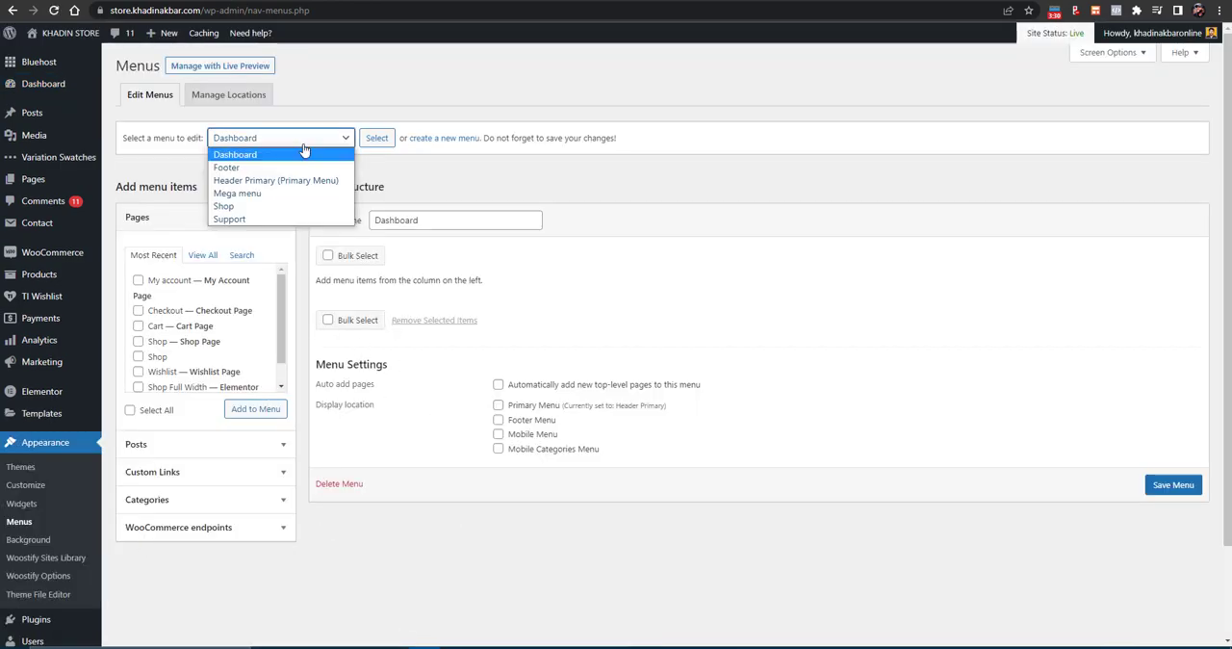
click(271, 180)
click(381, 141)
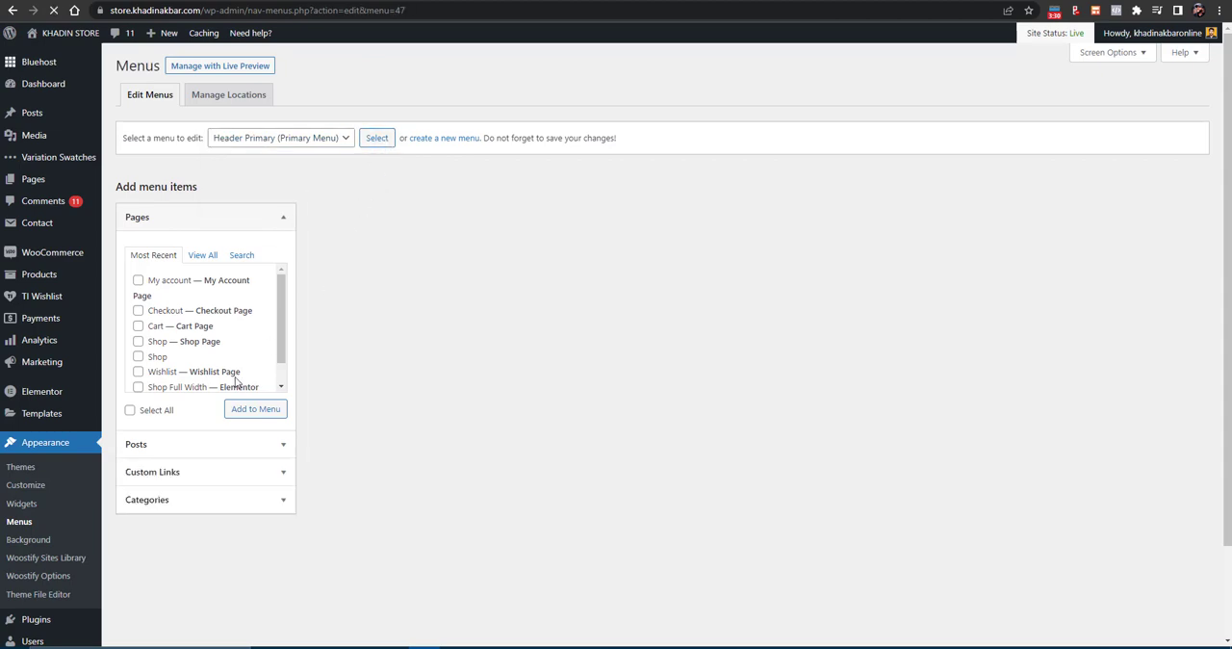
double_click(366, 282)
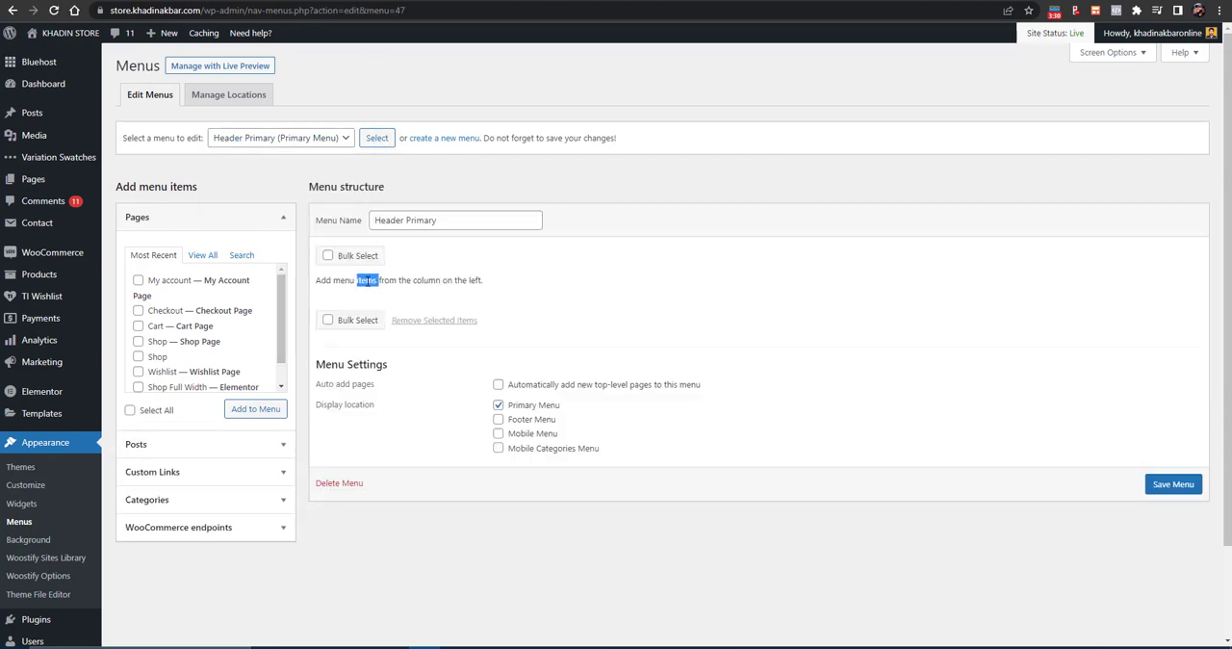
double_click(435, 281)
- Add the Fashion front page, Shop Page and Contact page to the Header Primary menu and save the menu
click(201, 257)
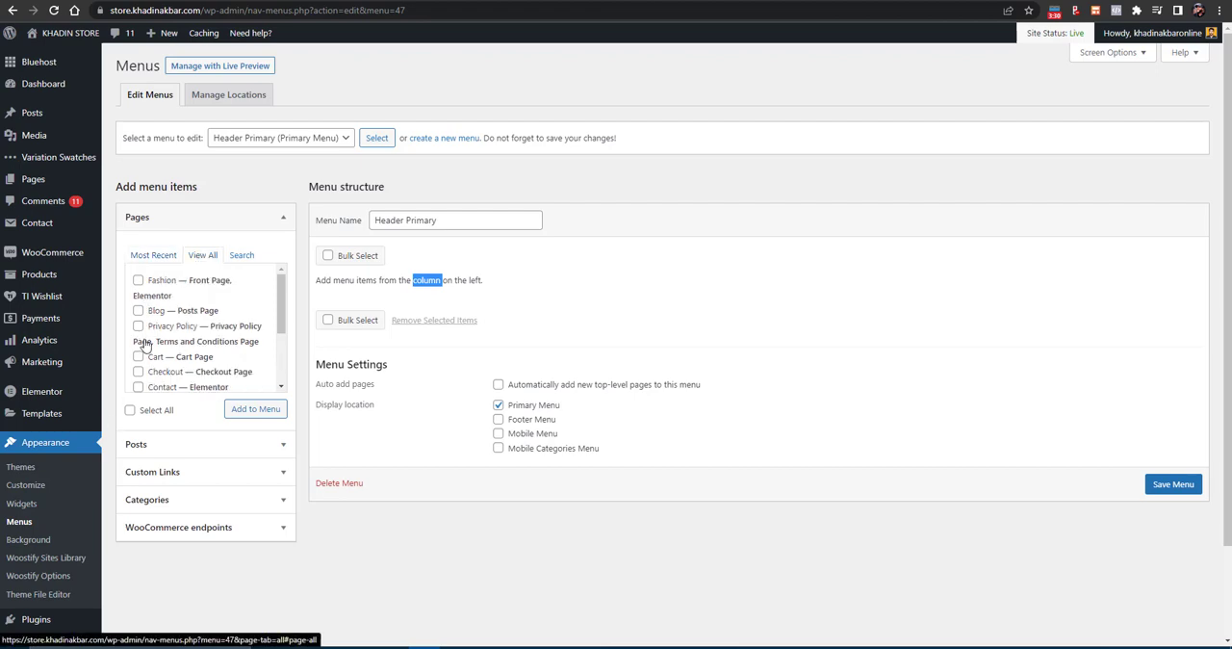
click(141, 282)
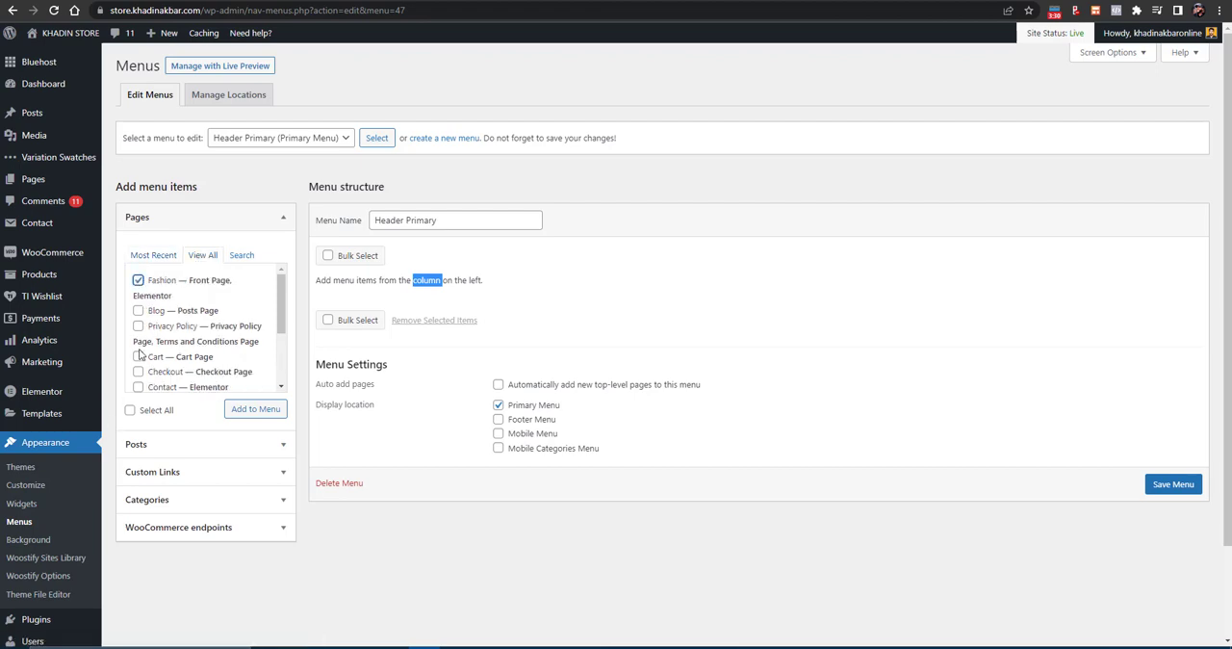
scroll(139, 375, down, 3)
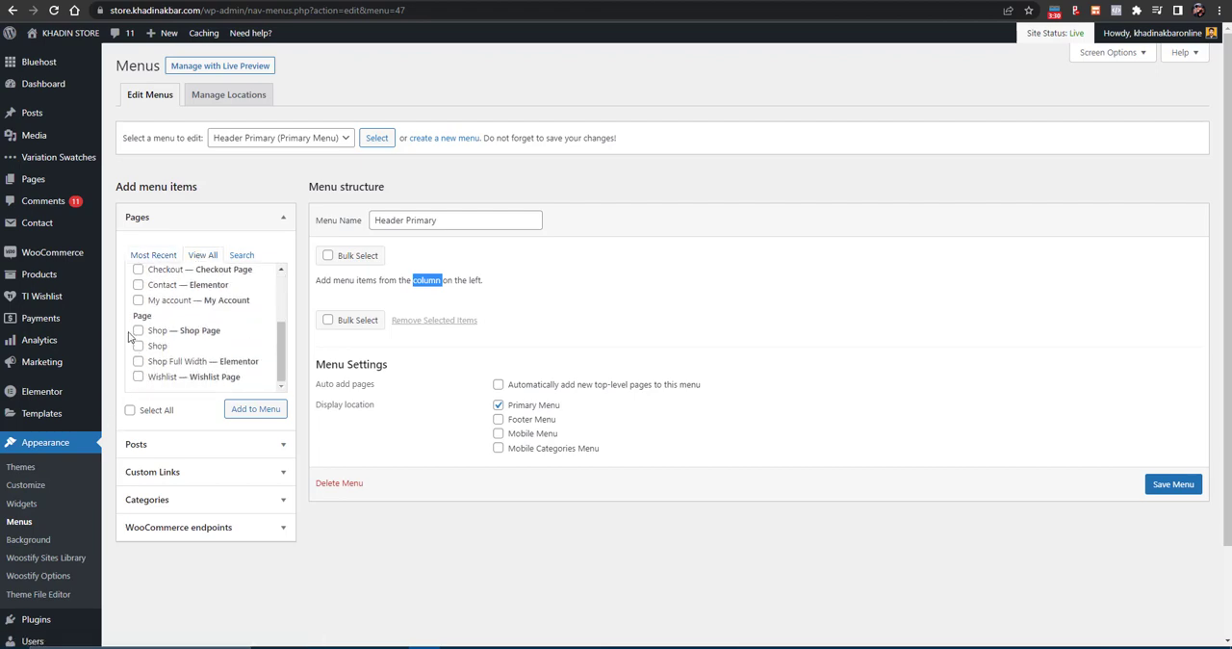
click(138, 331)
scroll(142, 380, down, 2)
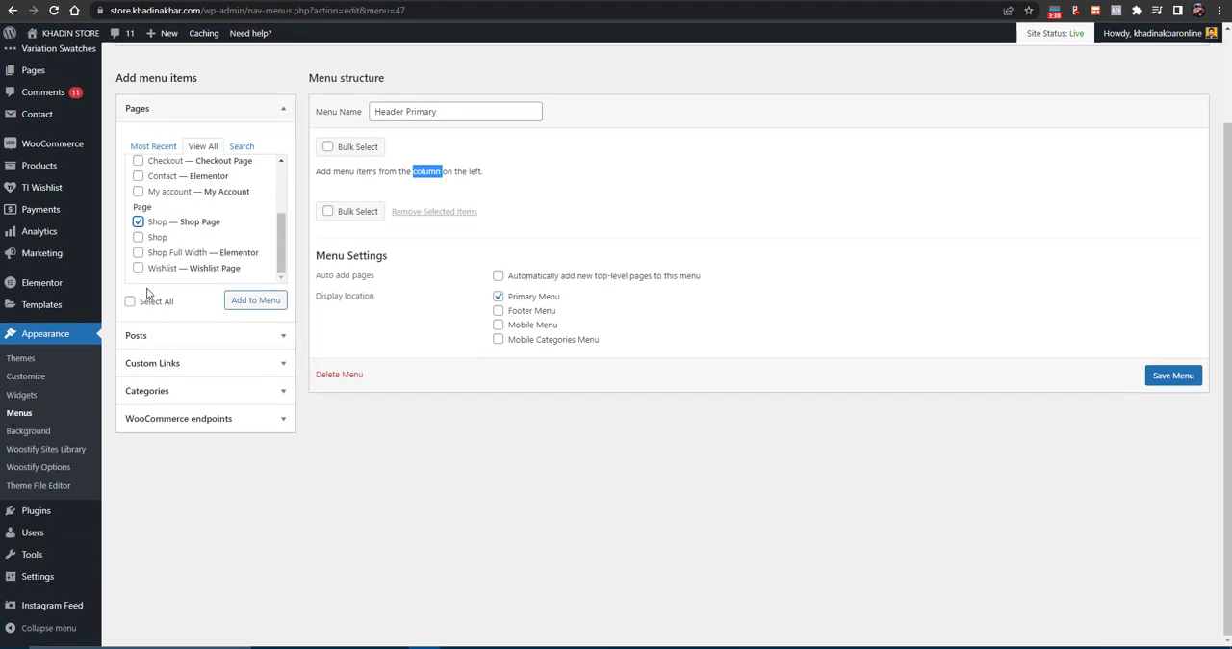
scroll(144, 337, up, 2)
scroll(143, 349, up, 1)
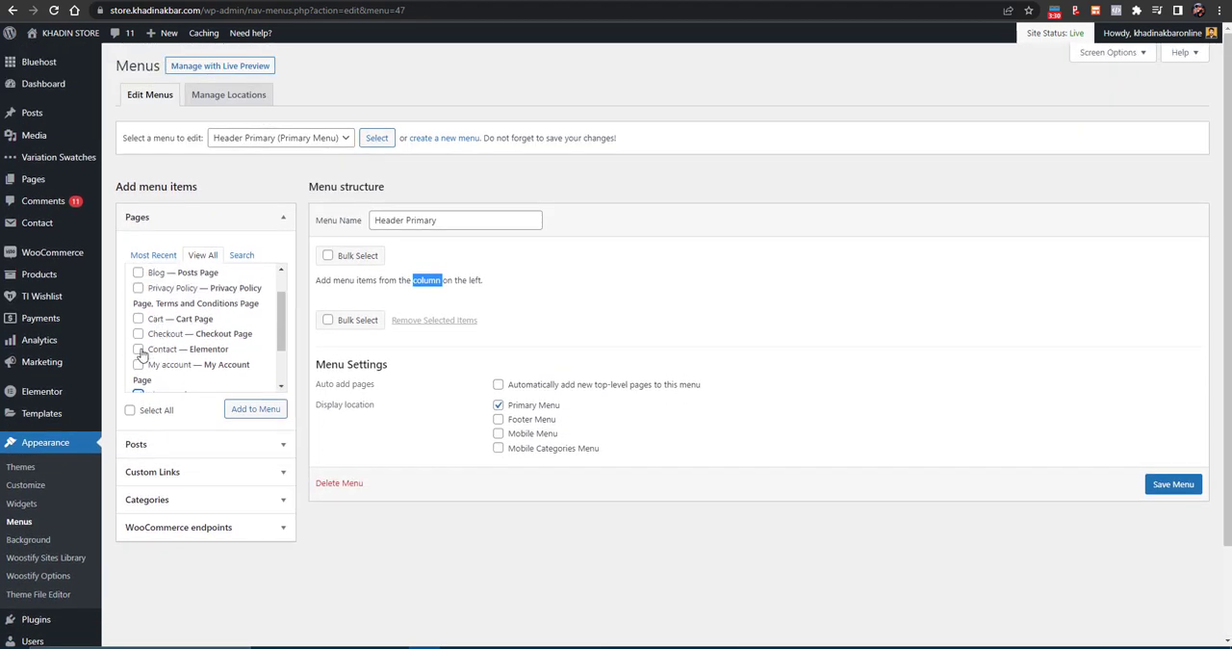
click(139, 348)
click(256, 414)
click(257, 414)
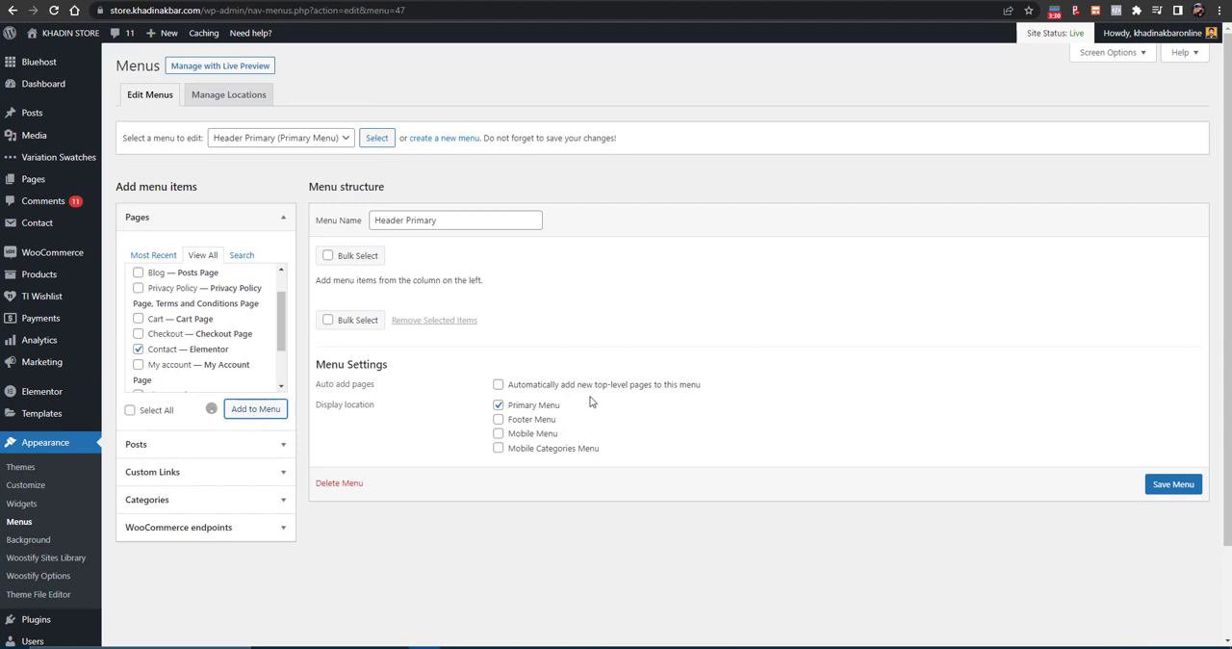
click(1174, 585)
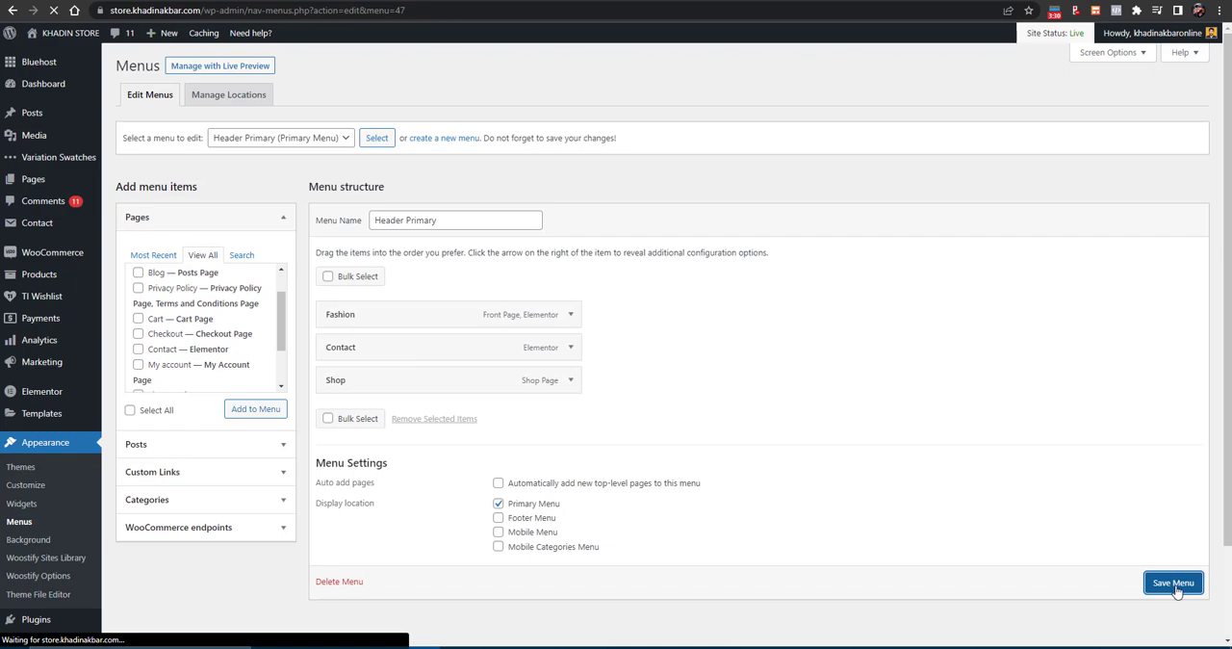
- Remove the invalid Shop, My account, Checkout and Cart items from the menu structure
scroll(572, 462, down, 4)
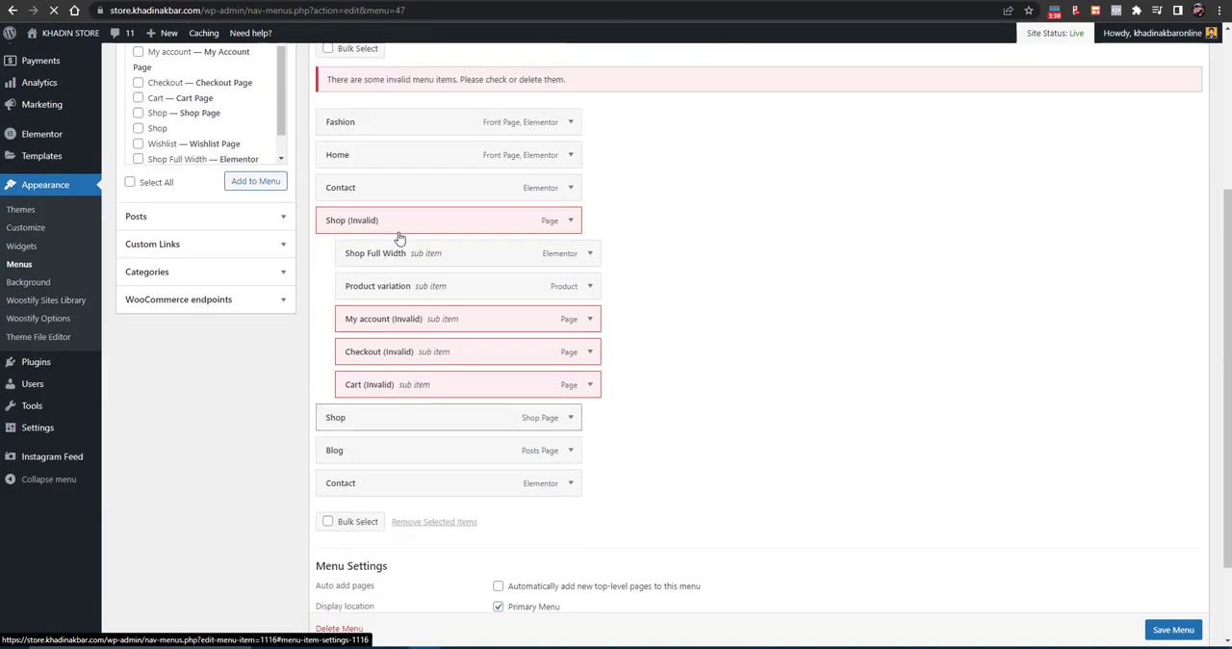
click(571, 230)
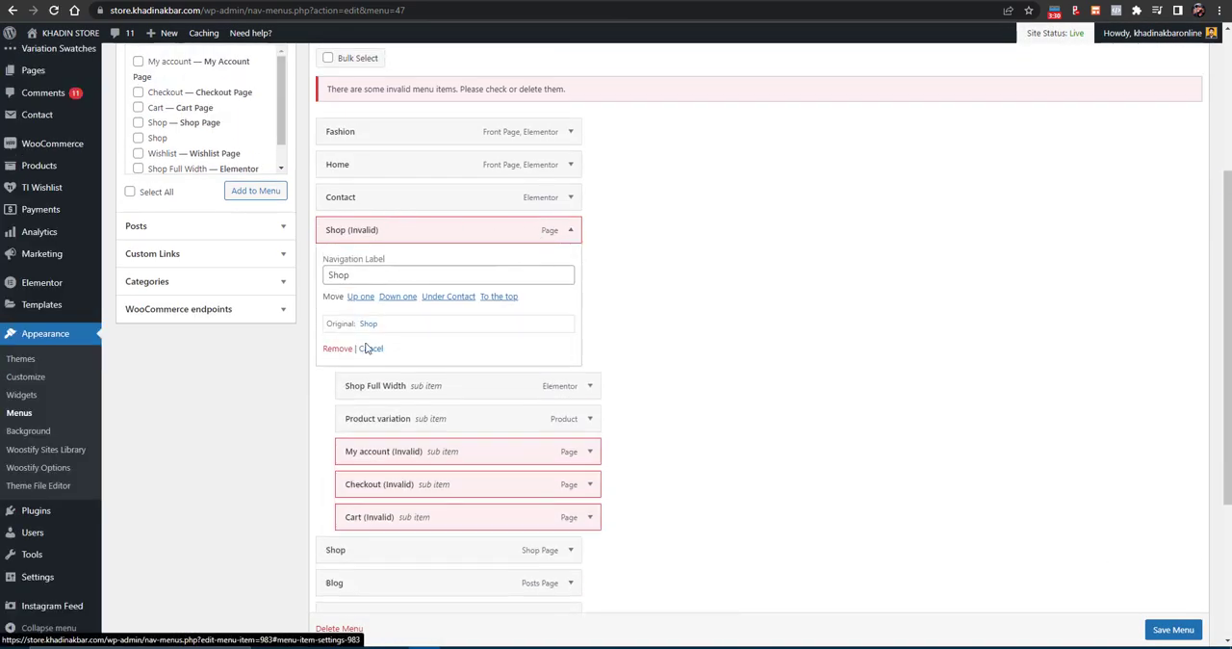
click(348, 353)
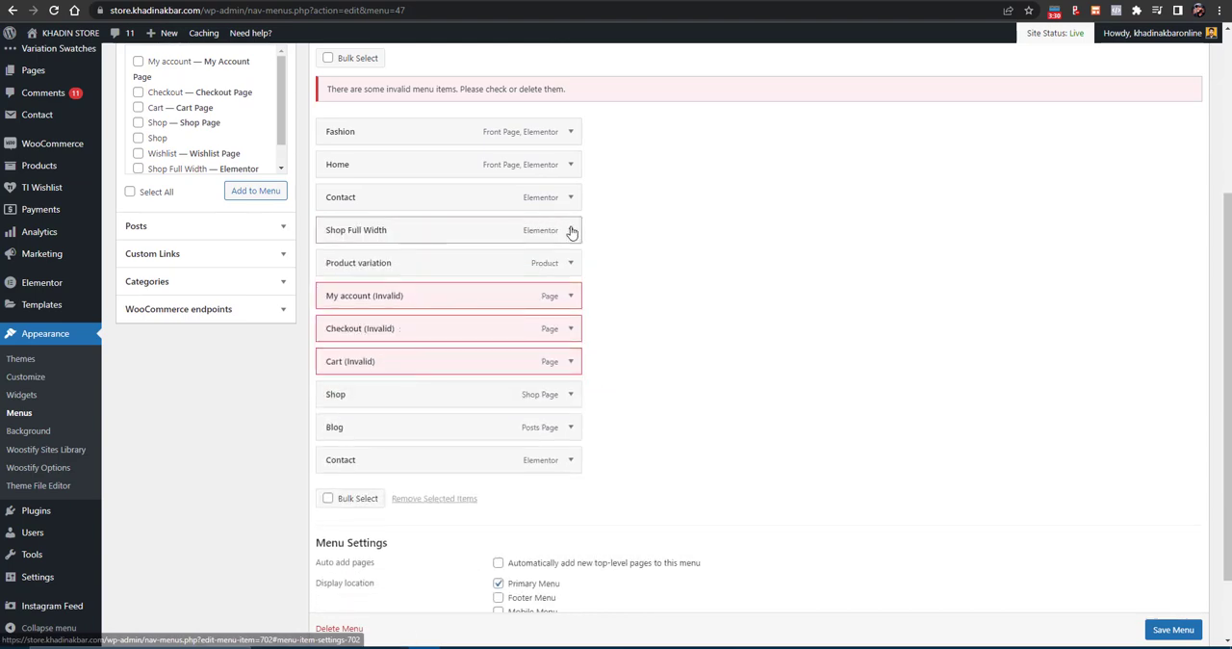
click(563, 305)
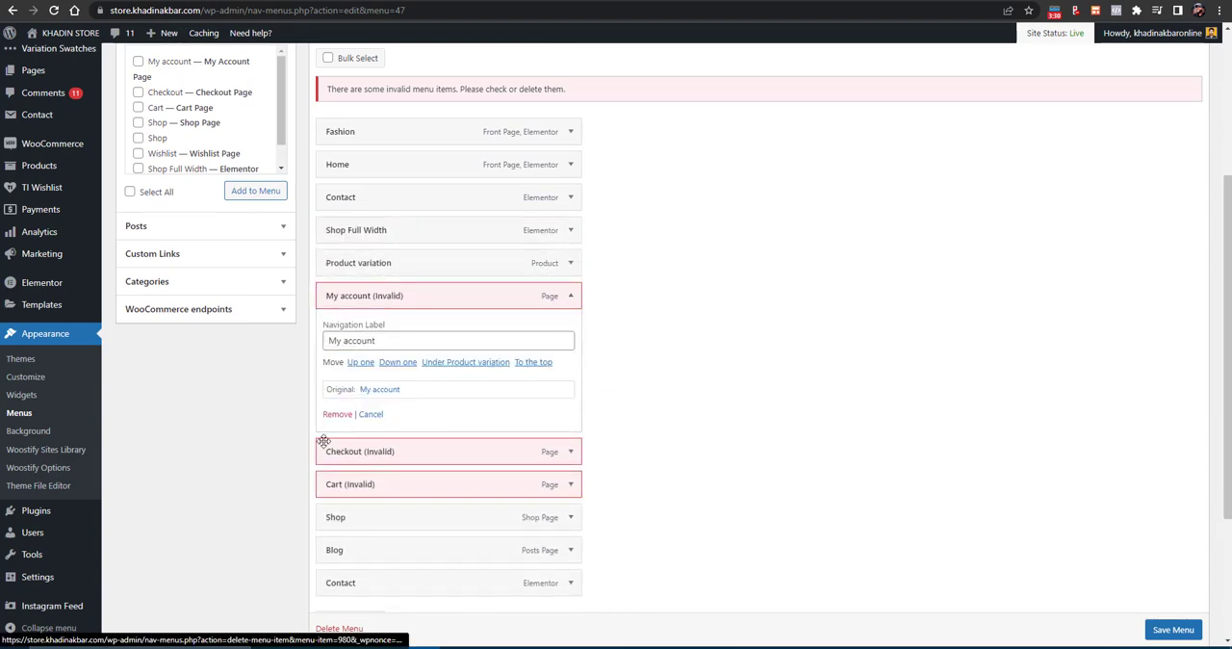
click(332, 419)
click(569, 300)
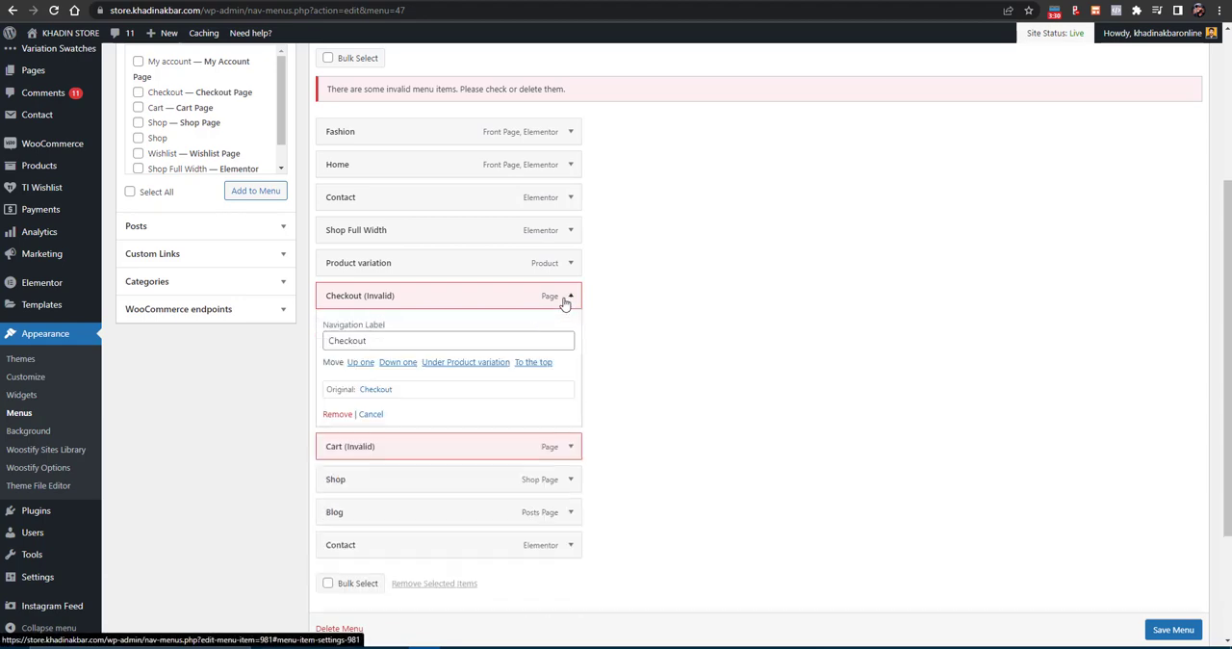
click(345, 420)
click(570, 296)
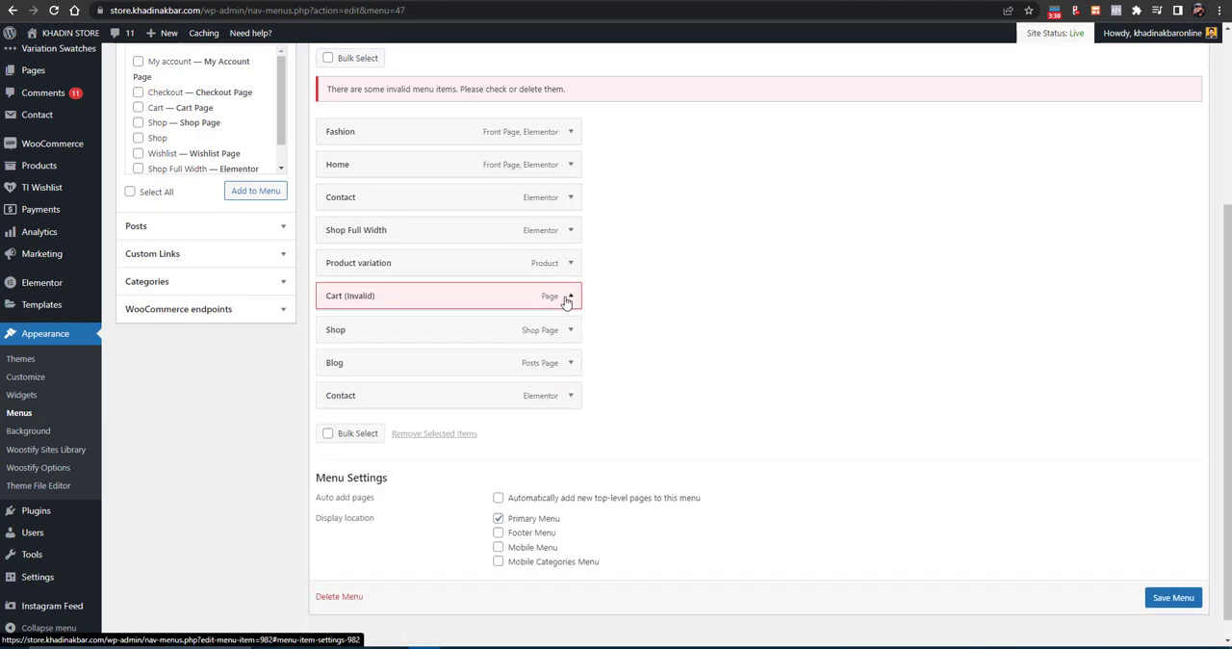
click(343, 415)
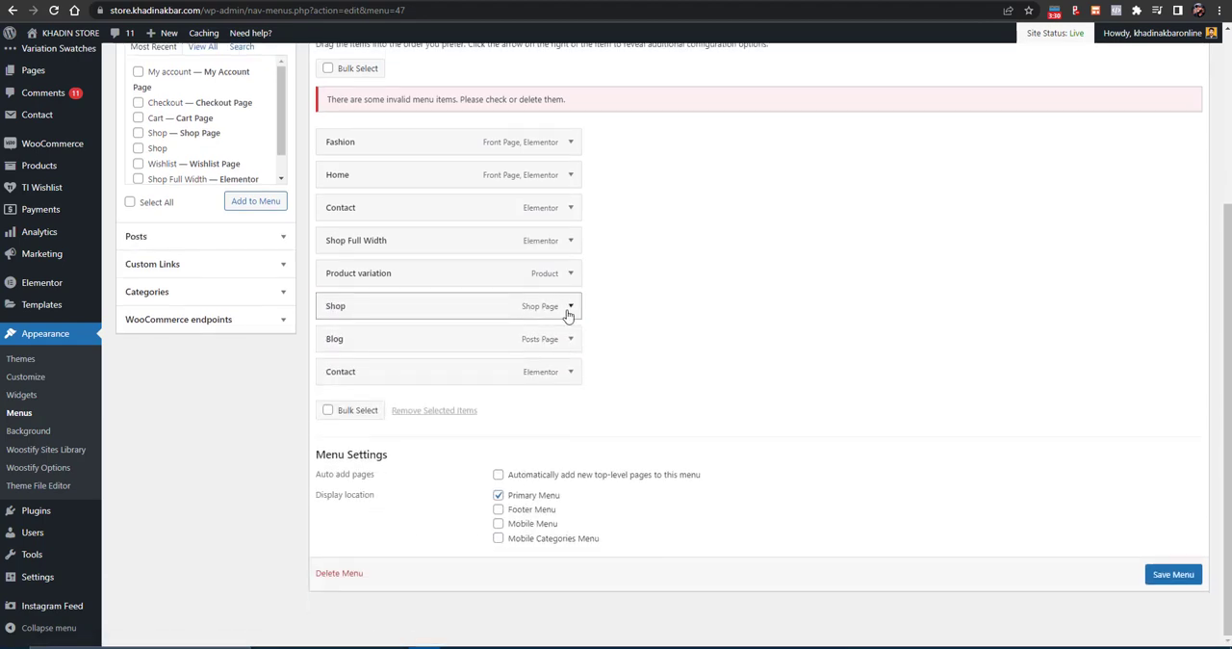
- Remove the Shop Page item and the duplicate Contact item after Blog from the menu structure
click(569, 305)
click(339, 424)
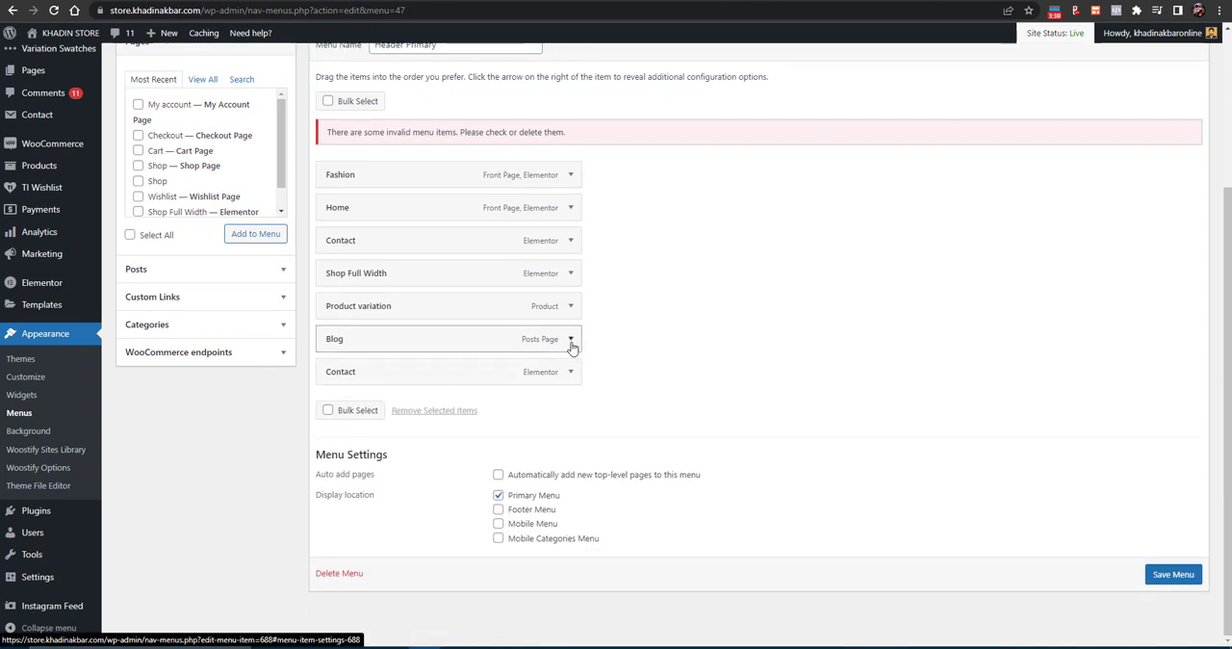
click(569, 338)
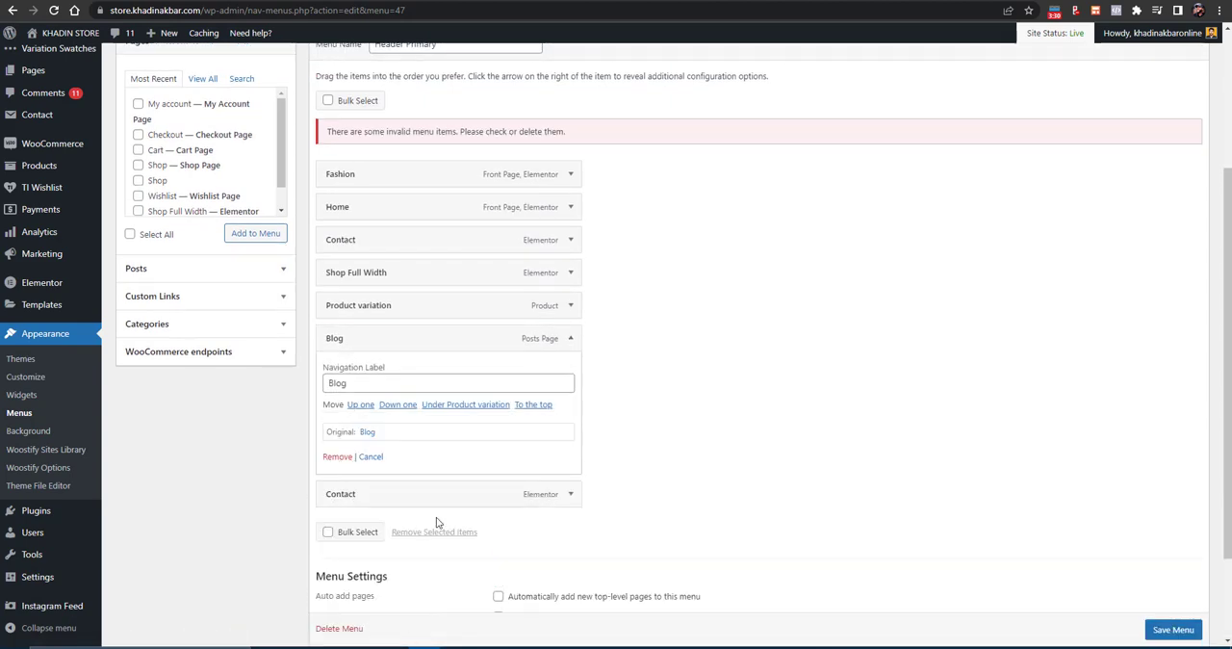
click(570, 494)
scroll(355, 614, down, 1)
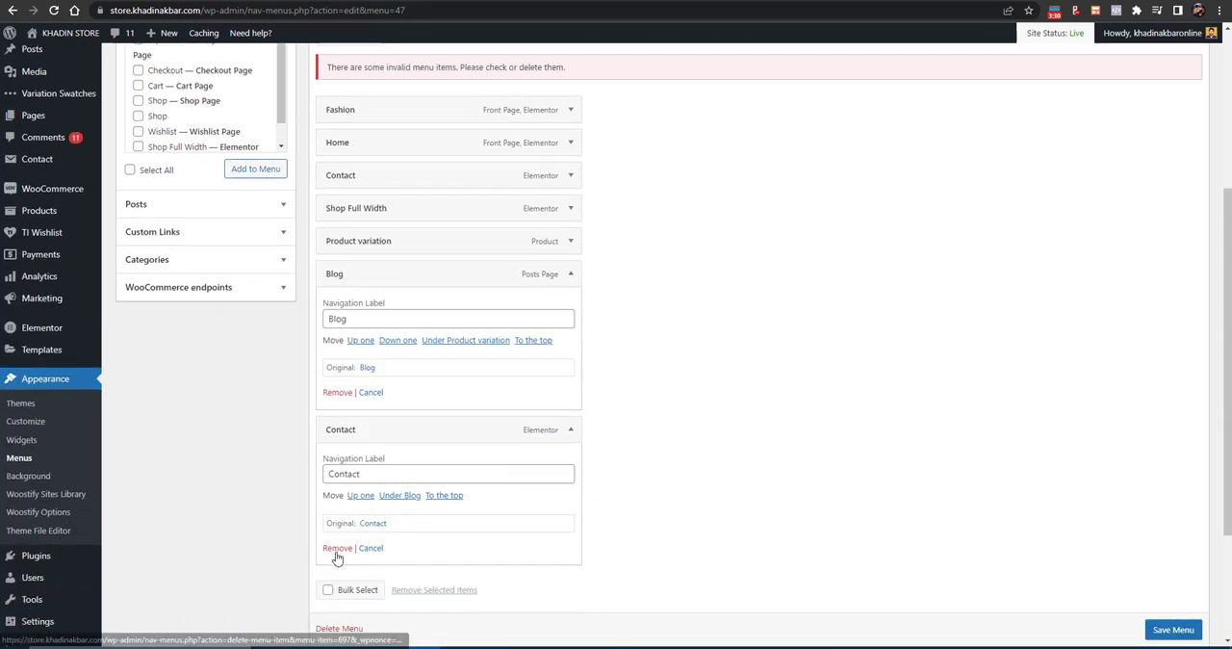
click(337, 549)
click(574, 276)
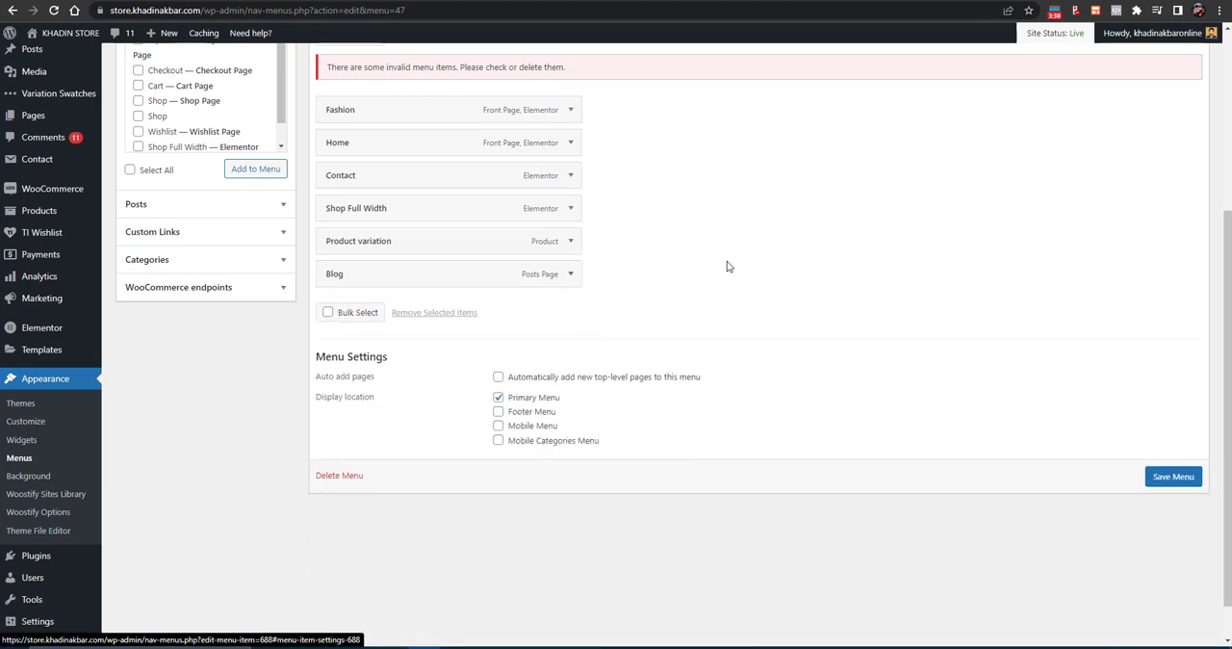
- Remove the Product variation and Shop Full Width items from the menu structure
click(570, 242)
click(336, 359)
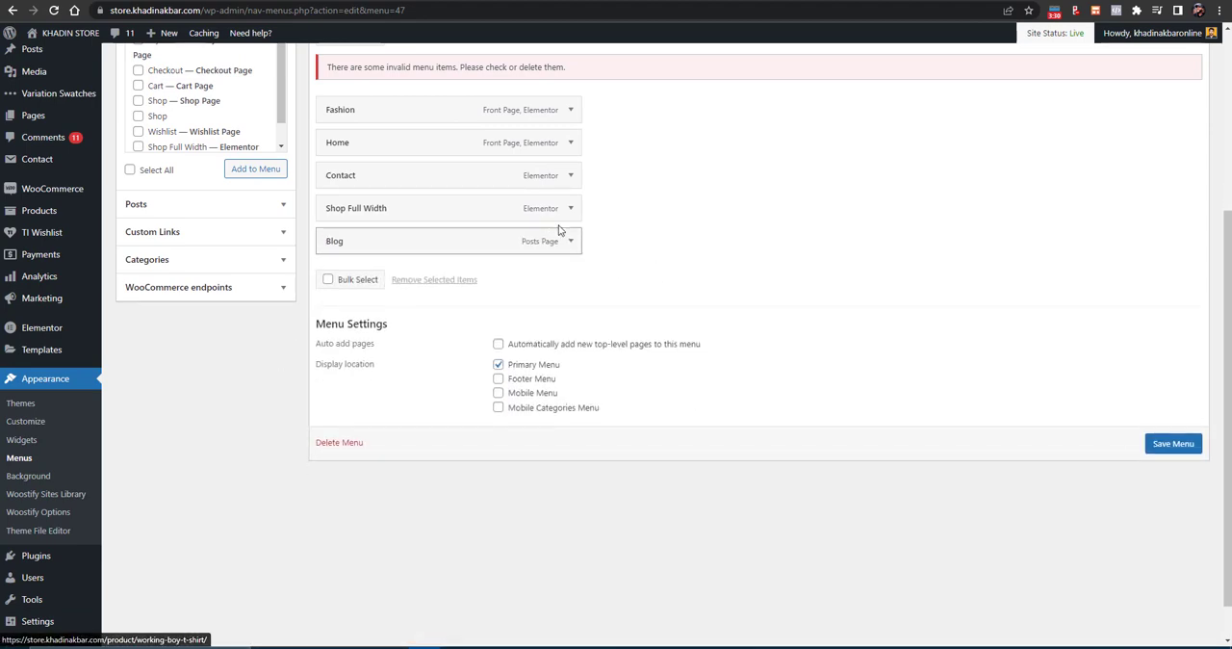
click(566, 208)
click(337, 326)
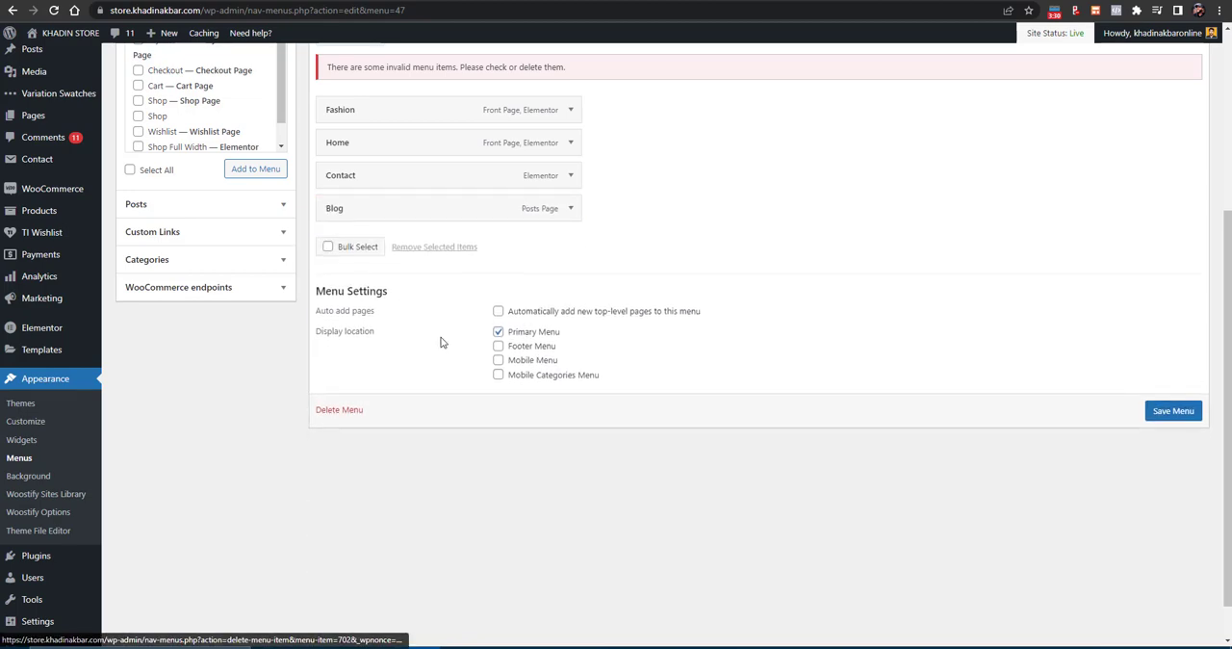
- Change the Fashion menu item's navigation label to Home, save the menu and reload the store's home page
scroll(440, 344, up, 3)
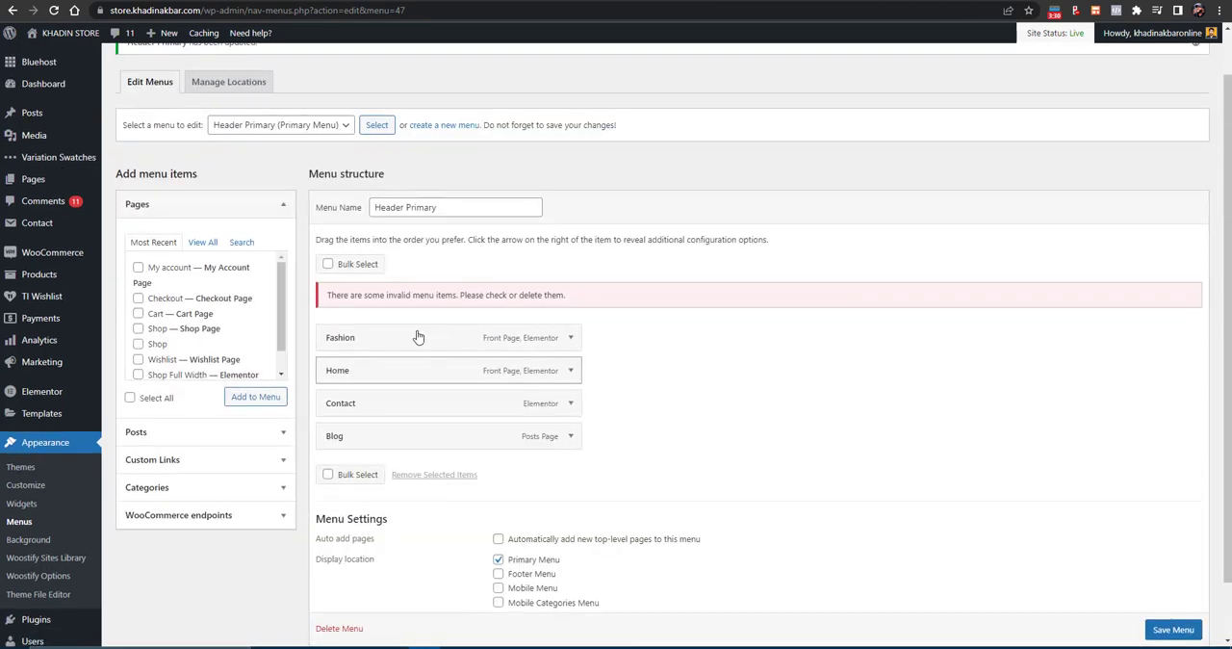
click(570, 337)
double_click(360, 383)
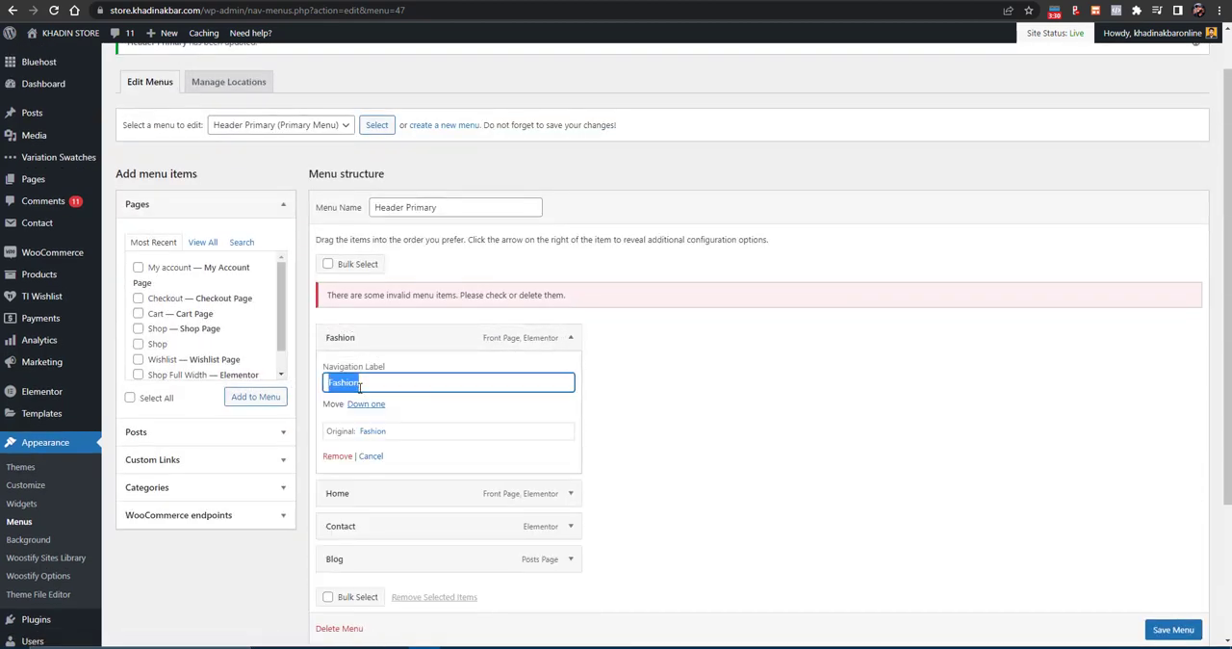
text(hOM)
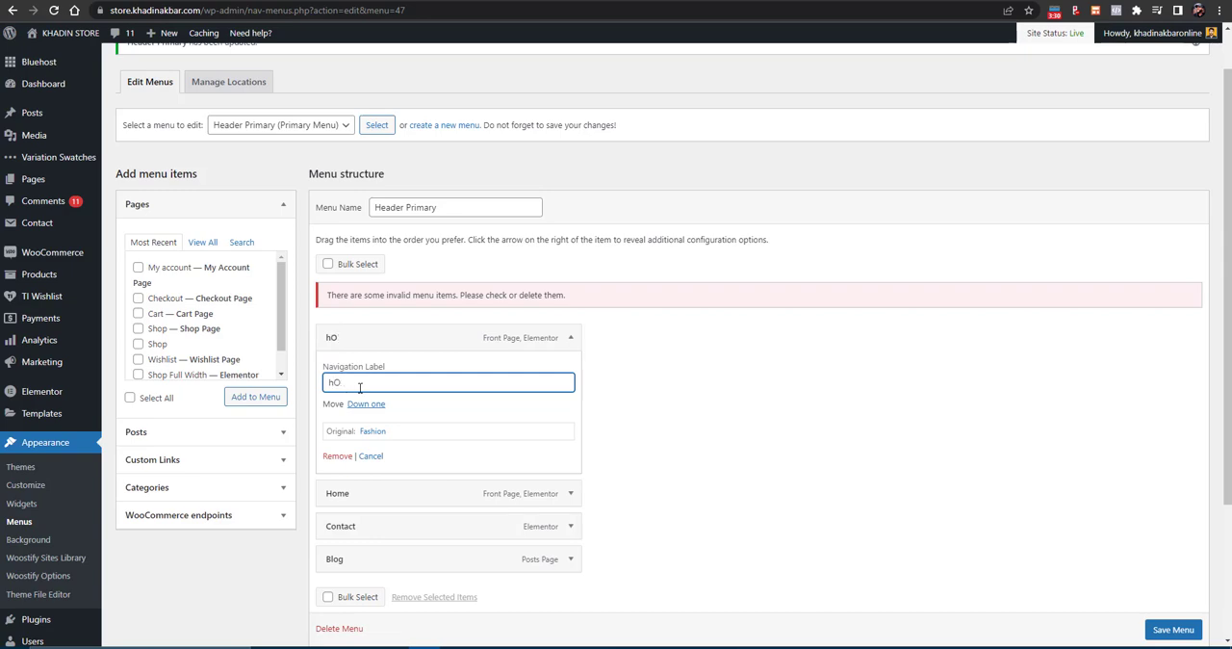
key(BackSpace)
key(BackSpace)
text(H)
click(1162, 631)
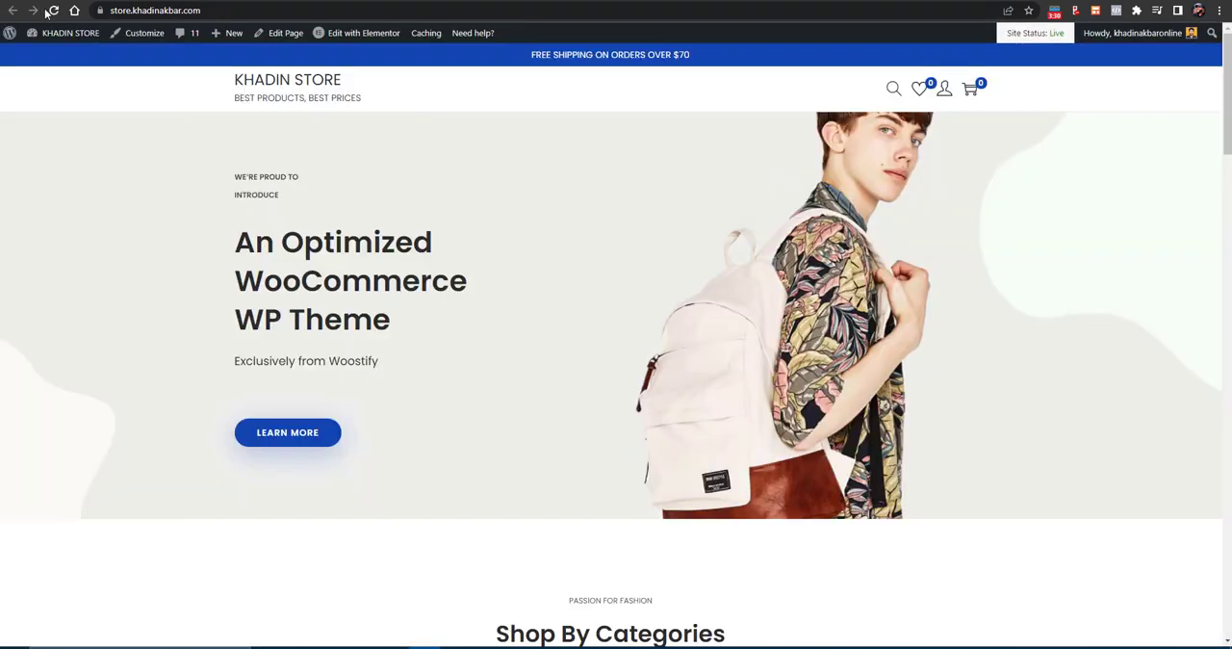
click(53, 10)
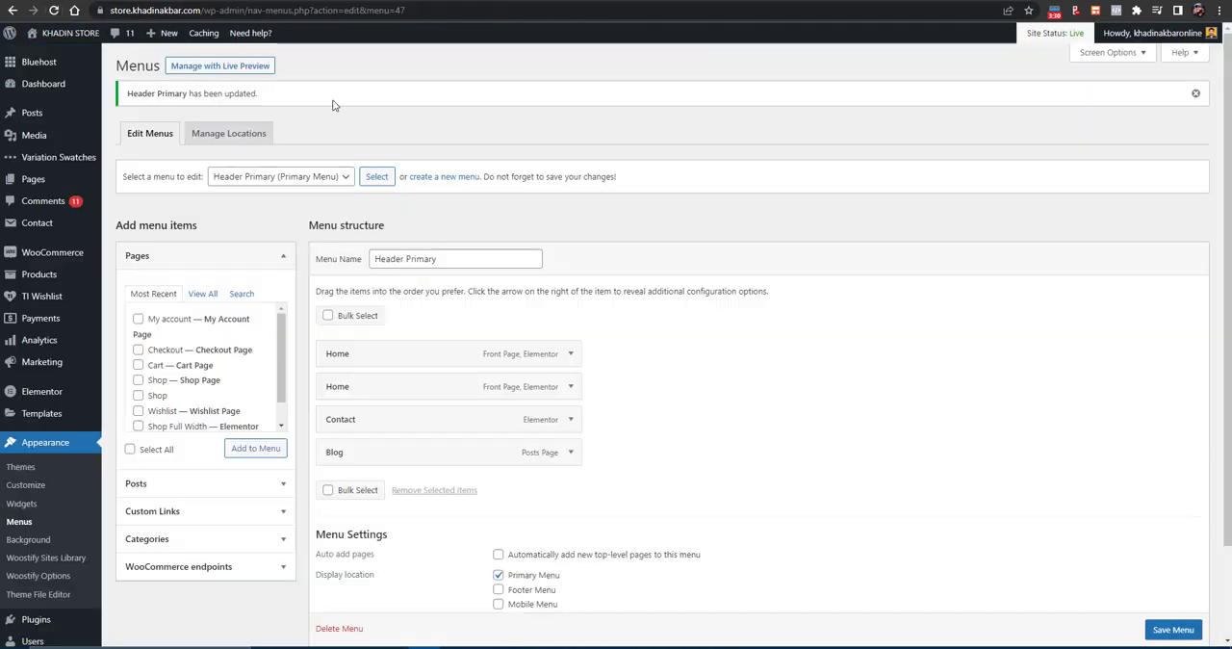
- Remove the duplicate Home item from the menu and add the Shop page between Home and Contact
click(571, 386)
click(332, 507)
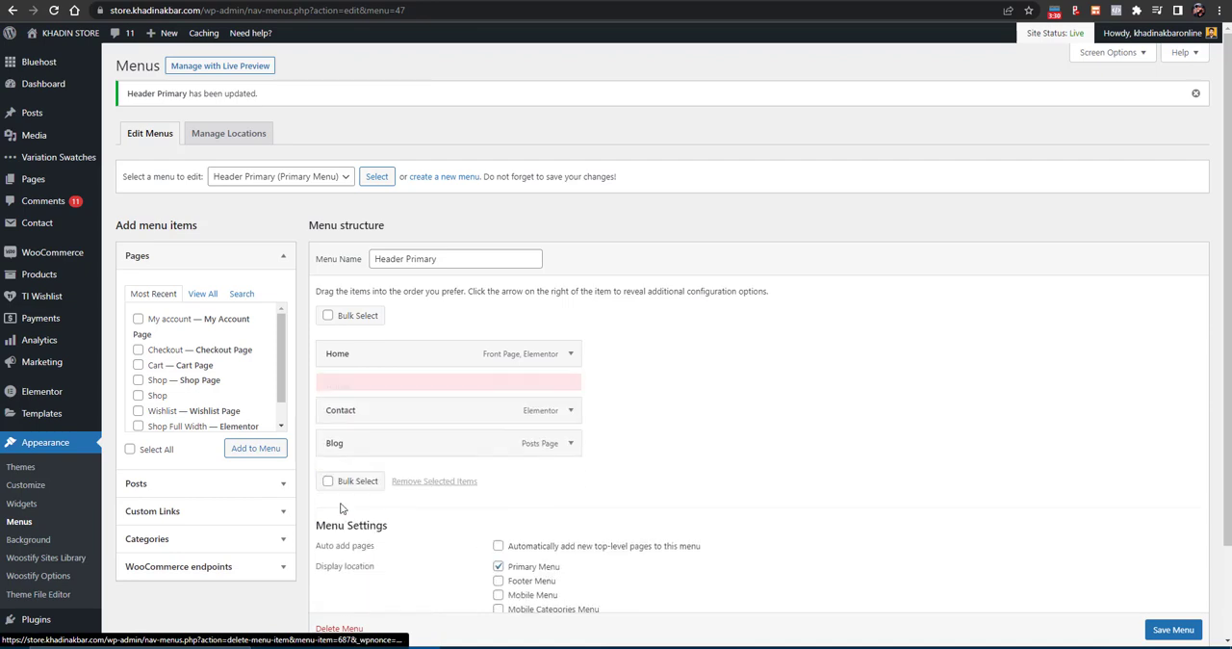
click(159, 400)
click(138, 380)
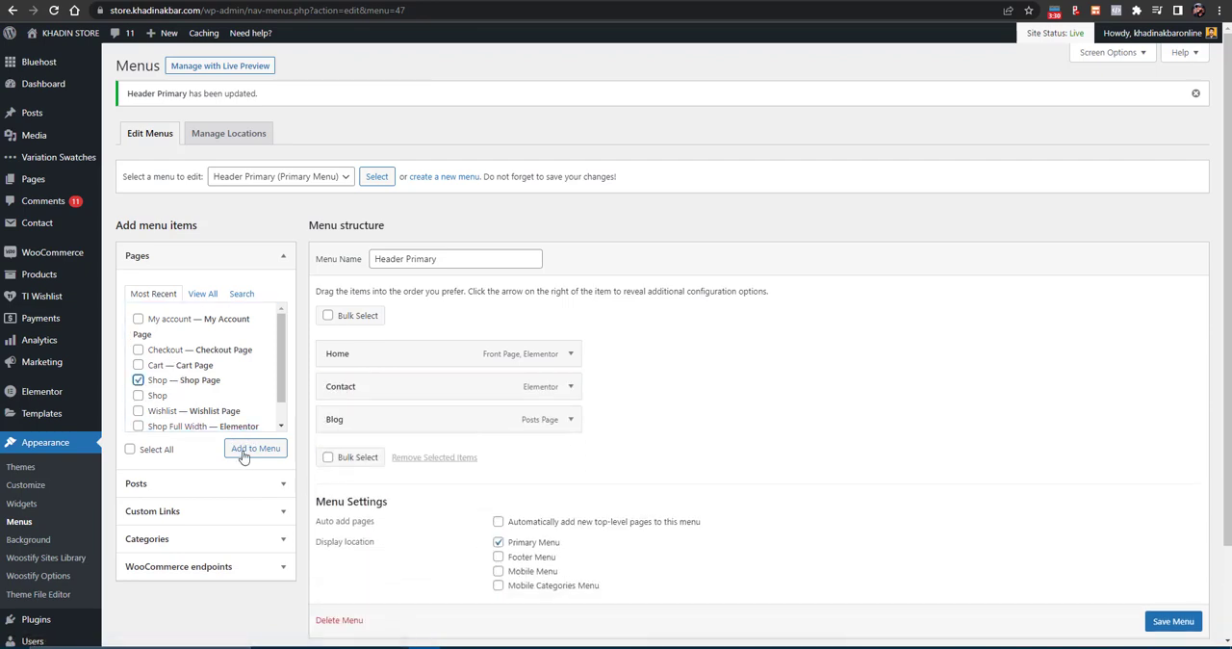
click(254, 448)
drag(350, 457, 355, 395)
drag(431, 396, 403, 395)
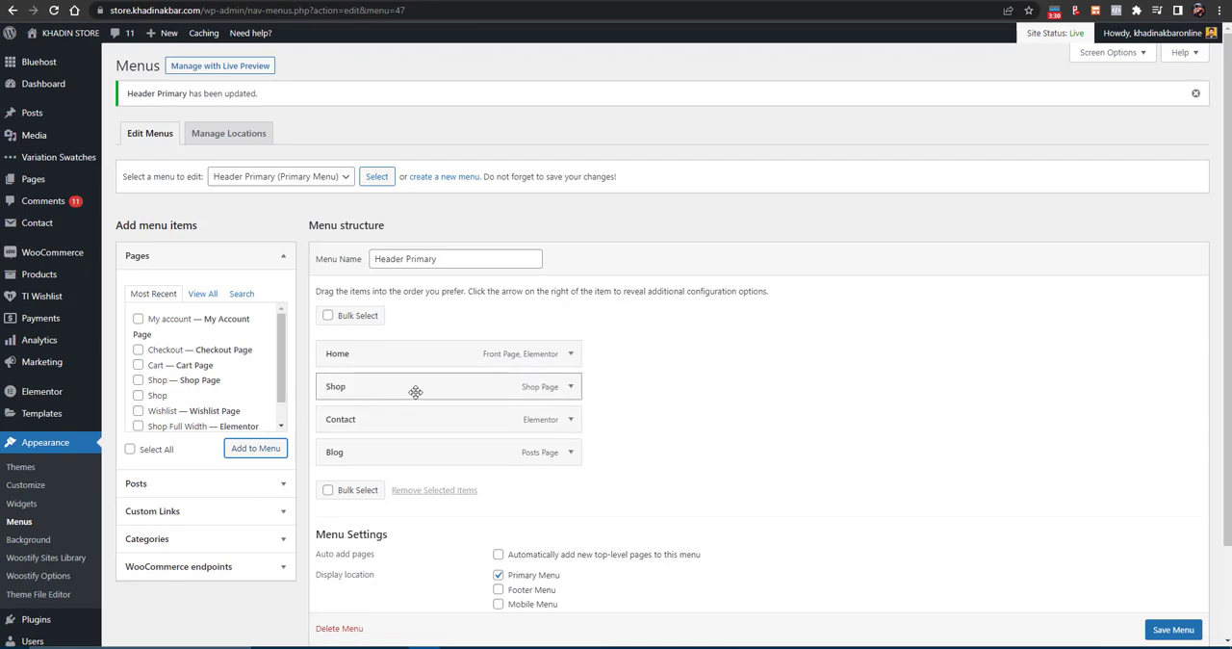
- Save the Header Primary menu and reload the store's home page
scroll(1174, 616, down, 1)
click(1183, 619)
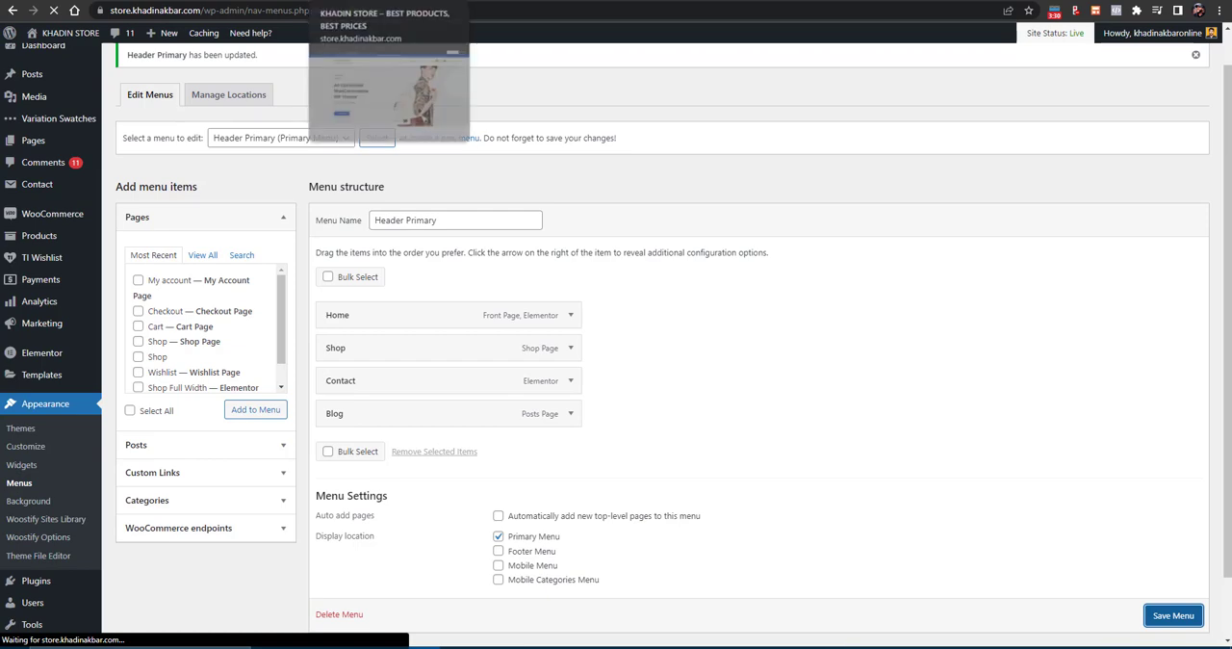
click(361, 1)
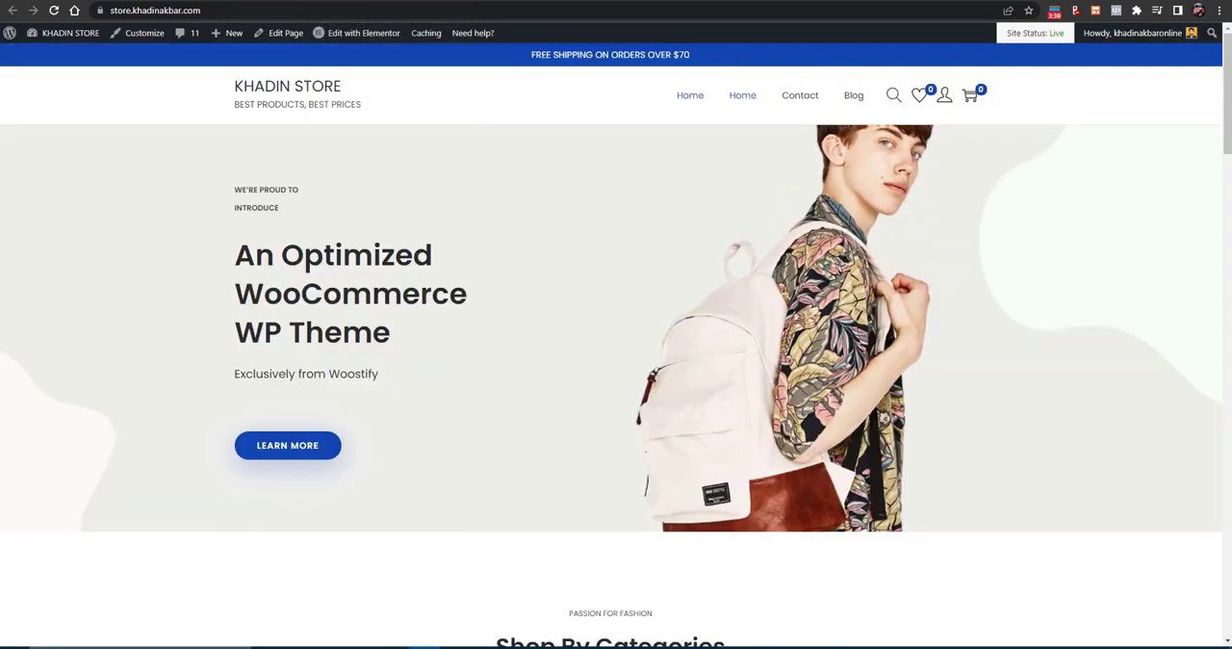
click(54, 9)
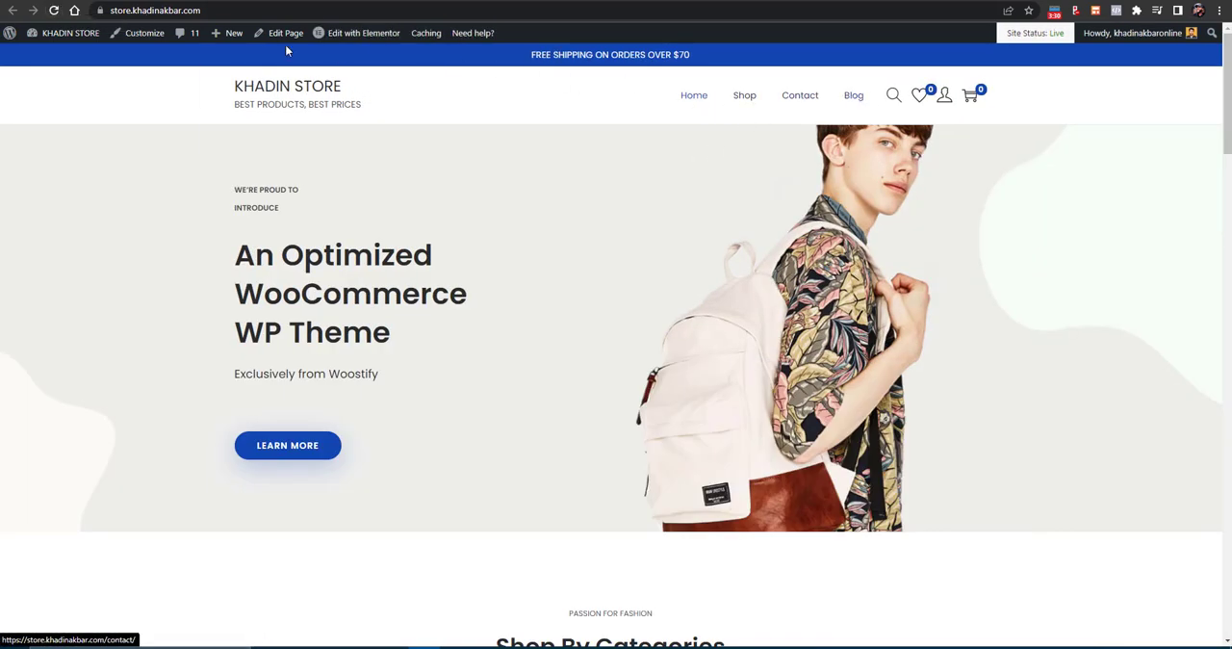
- Choose Support as the menu to edit and examine the footer columns on the store's home page
click(224, 1)
click(277, 179)
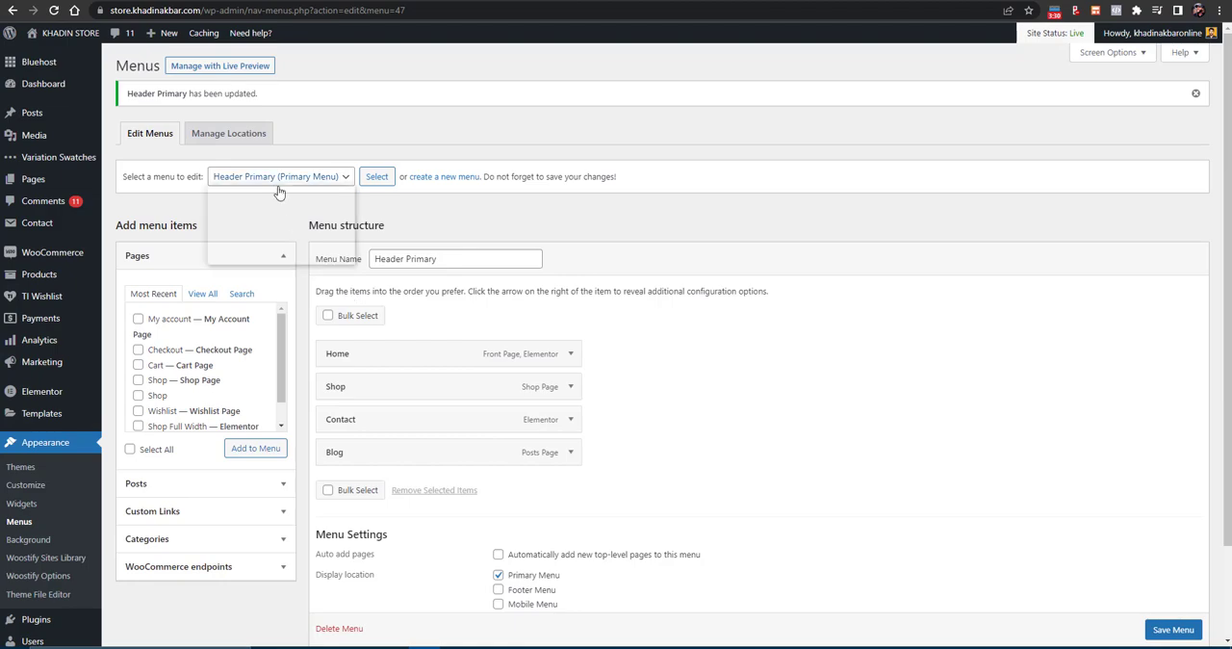
click(251, 261)
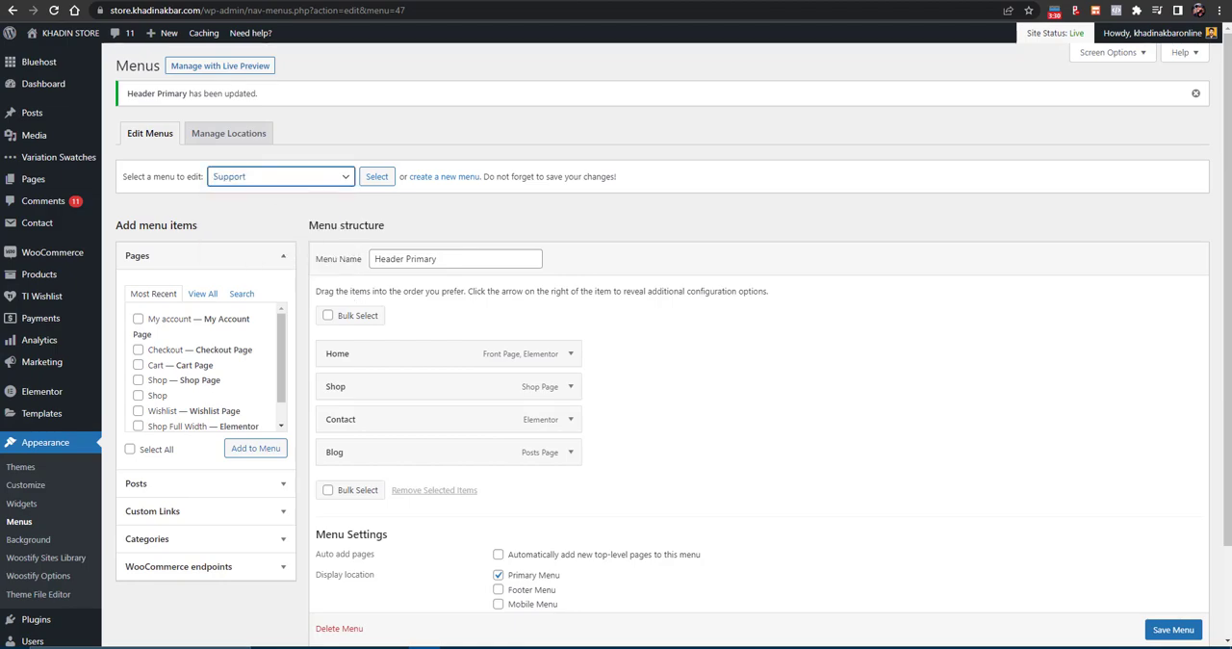
click(351, 1)
scroll(606, 411, down, 20)
scroll(623, 462, down, 10)
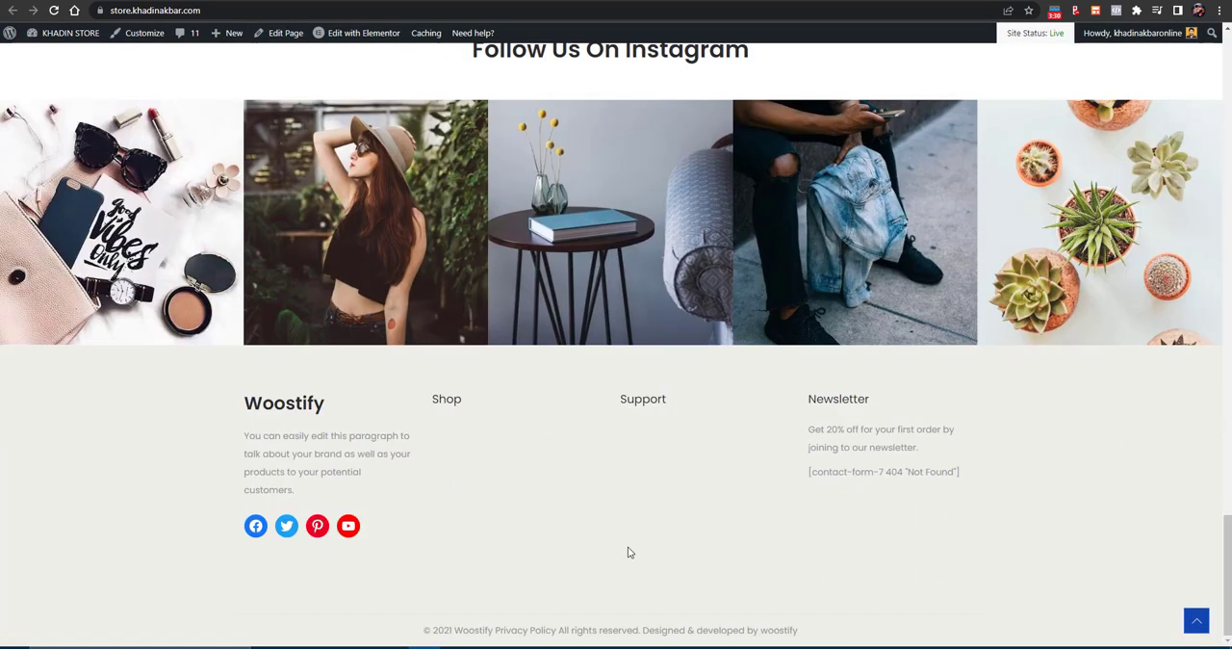
- Load the Support menu for editing and save it
click(241, 1)
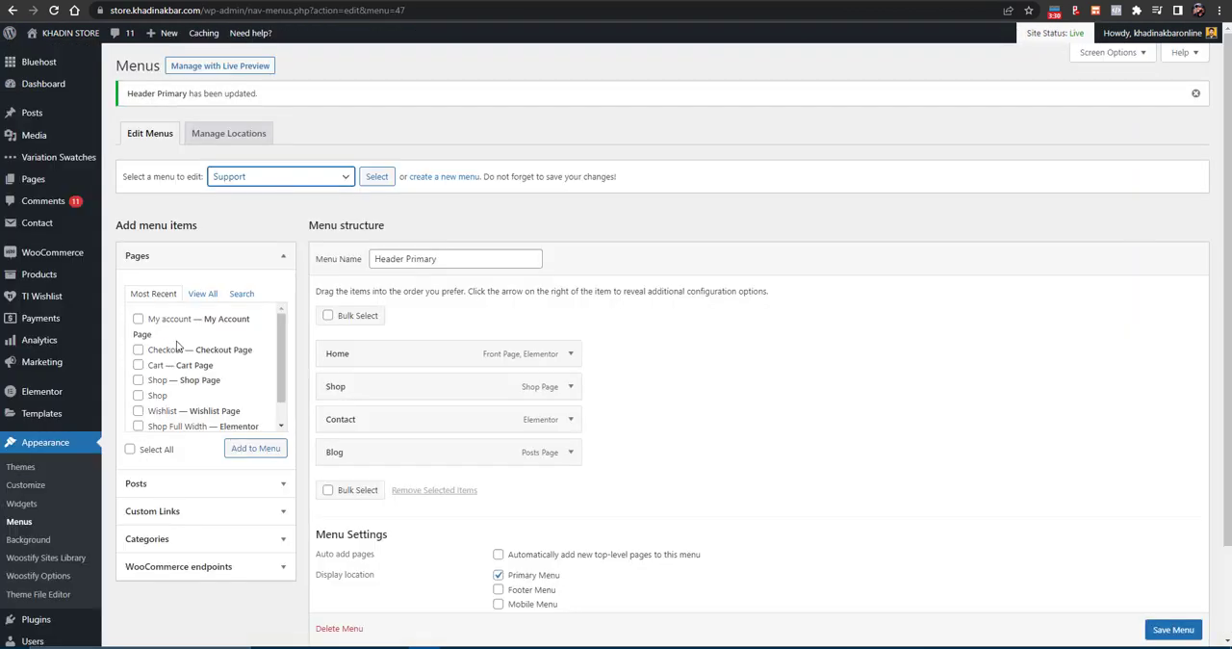
scroll(236, 398, down, 1)
scroll(375, 449, down, 2)
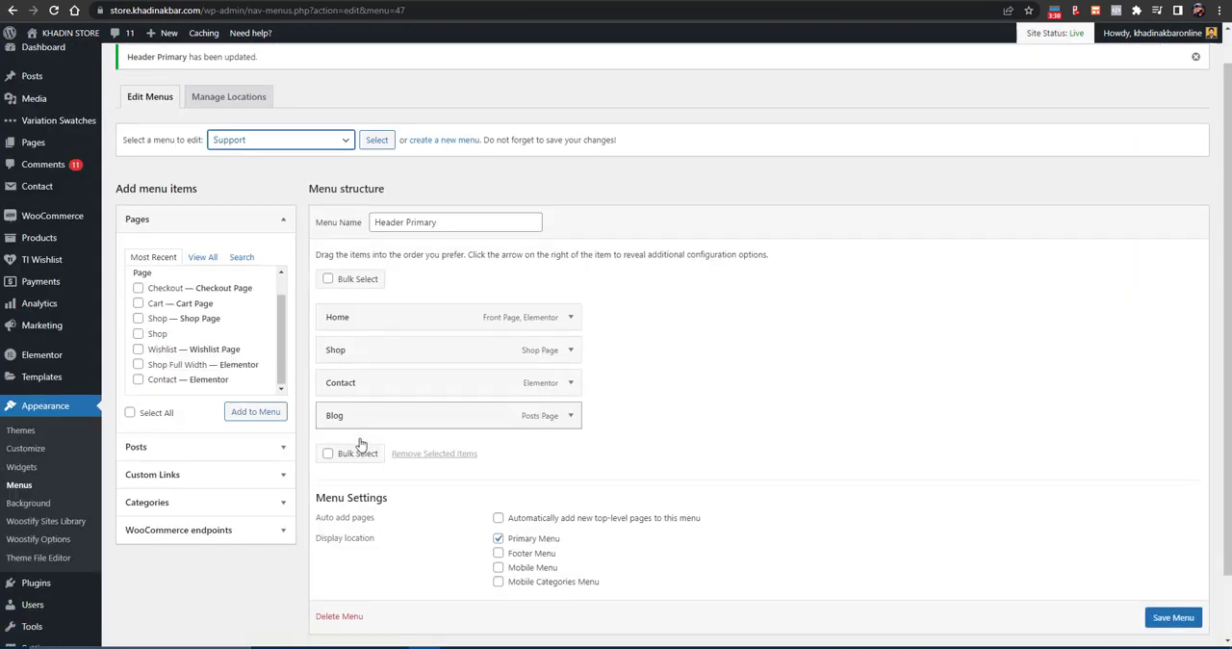
scroll(353, 171, up, 2)
click(378, 178)
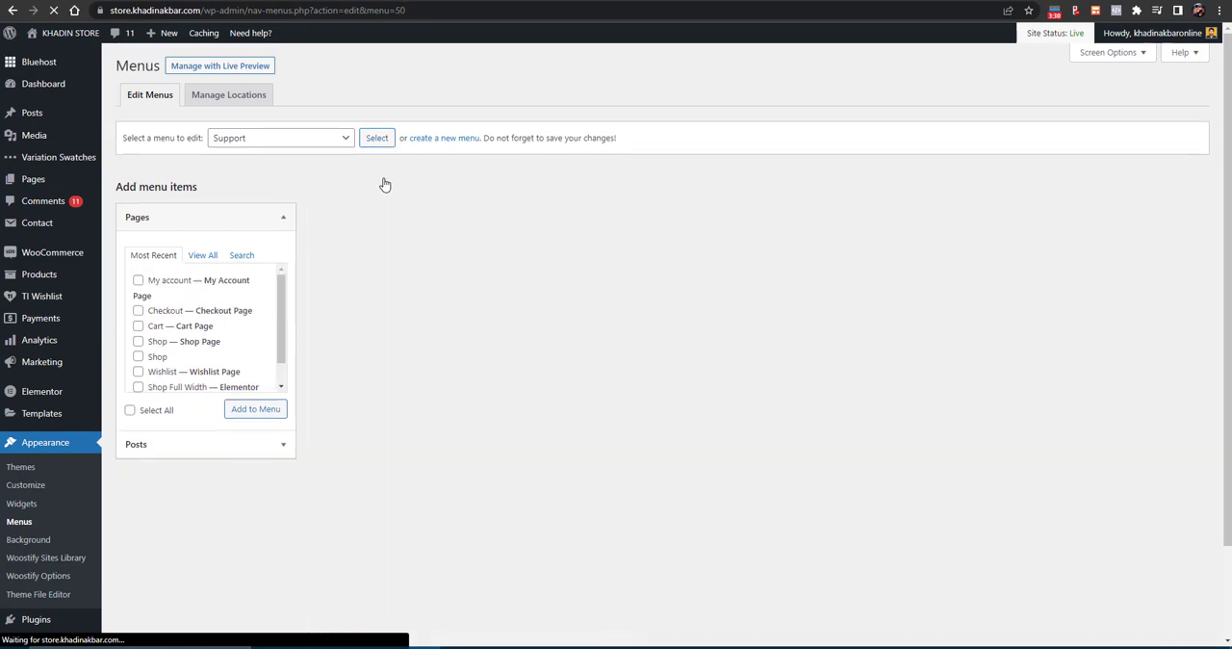
click(1165, 487)
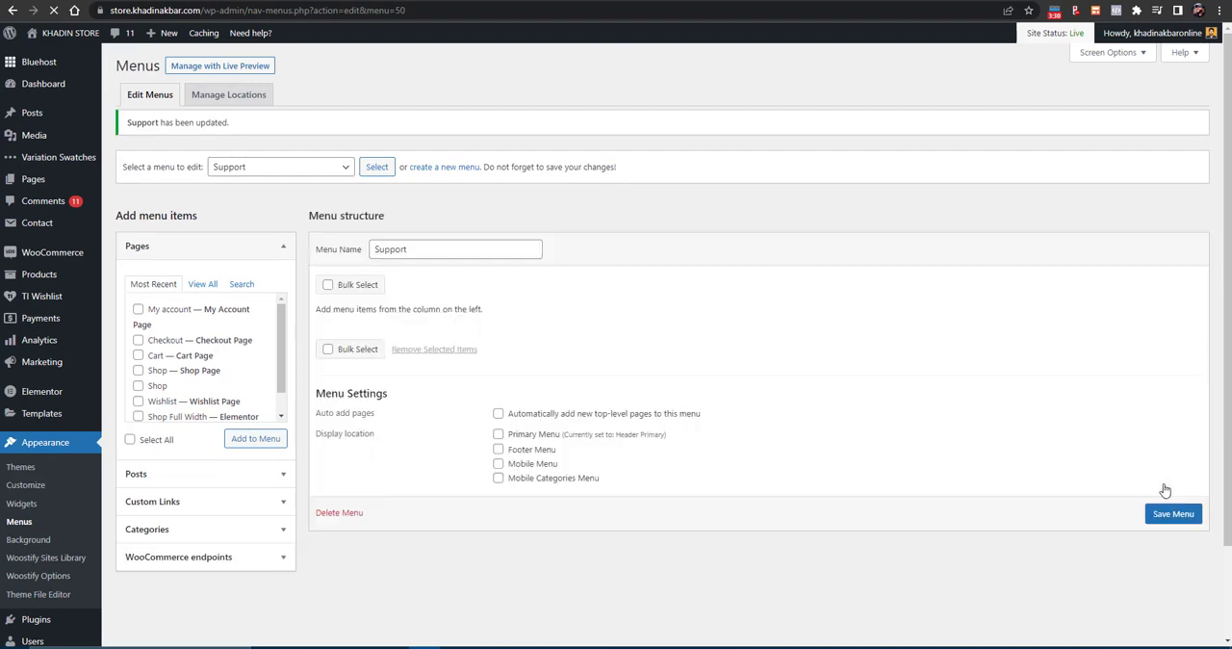
- Add a custom link to the Support menu with "Email Us" as URL and the mailto: e-mail link as link text
scroll(202, 422, down, 2)
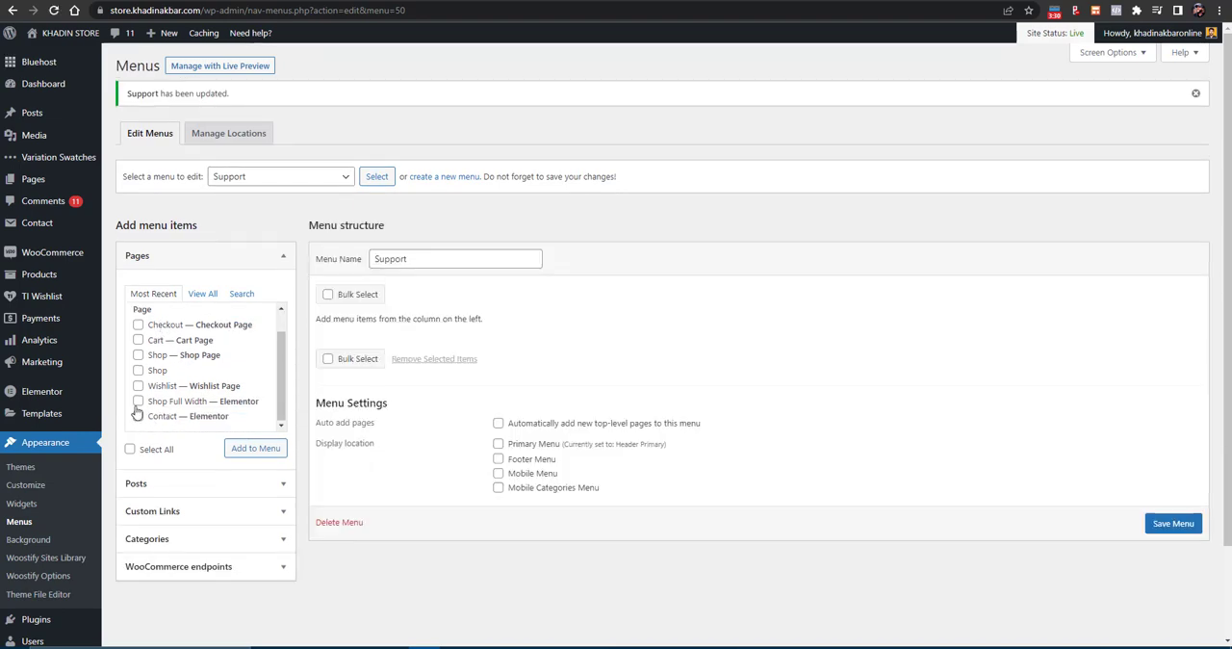
scroll(193, 310, up, 1)
click(198, 296)
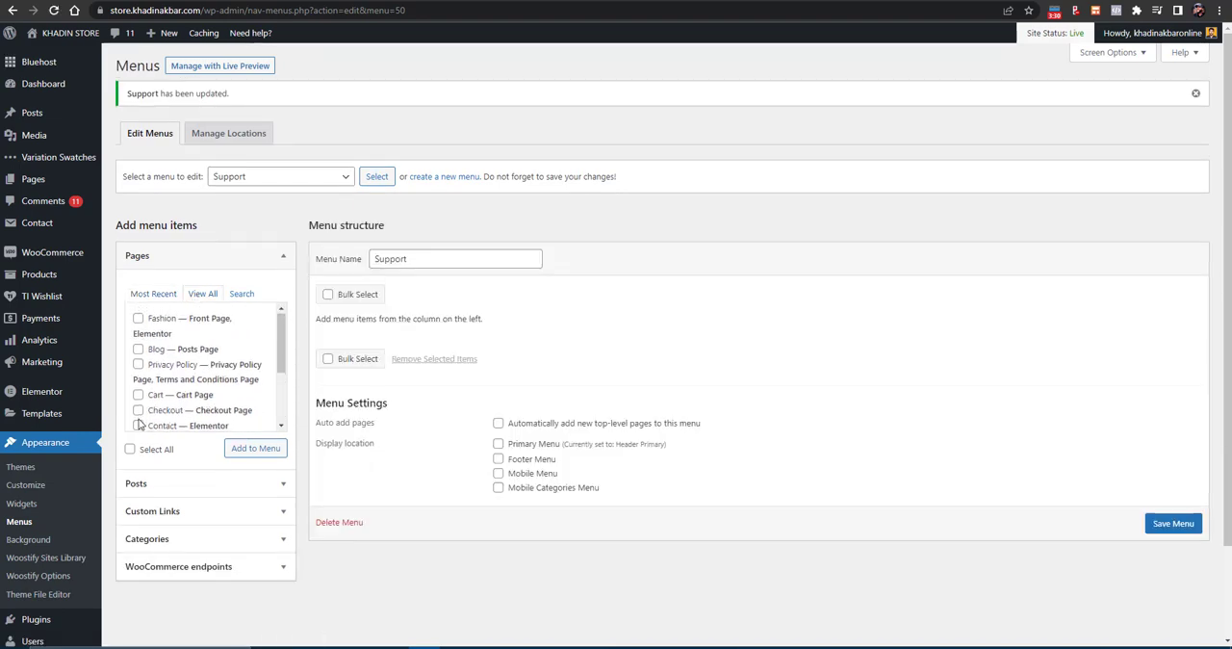
scroll(145, 415, down, 3)
scroll(154, 486, down, 1)
click(164, 460)
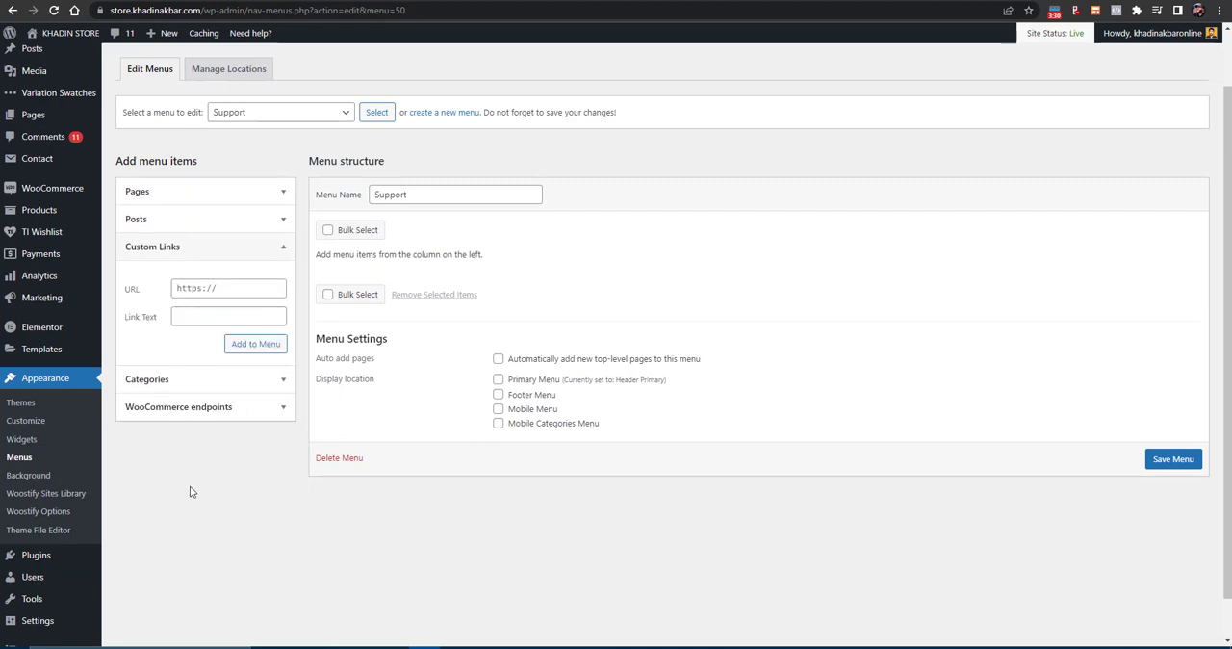
click(200, 291)
text(Ema)
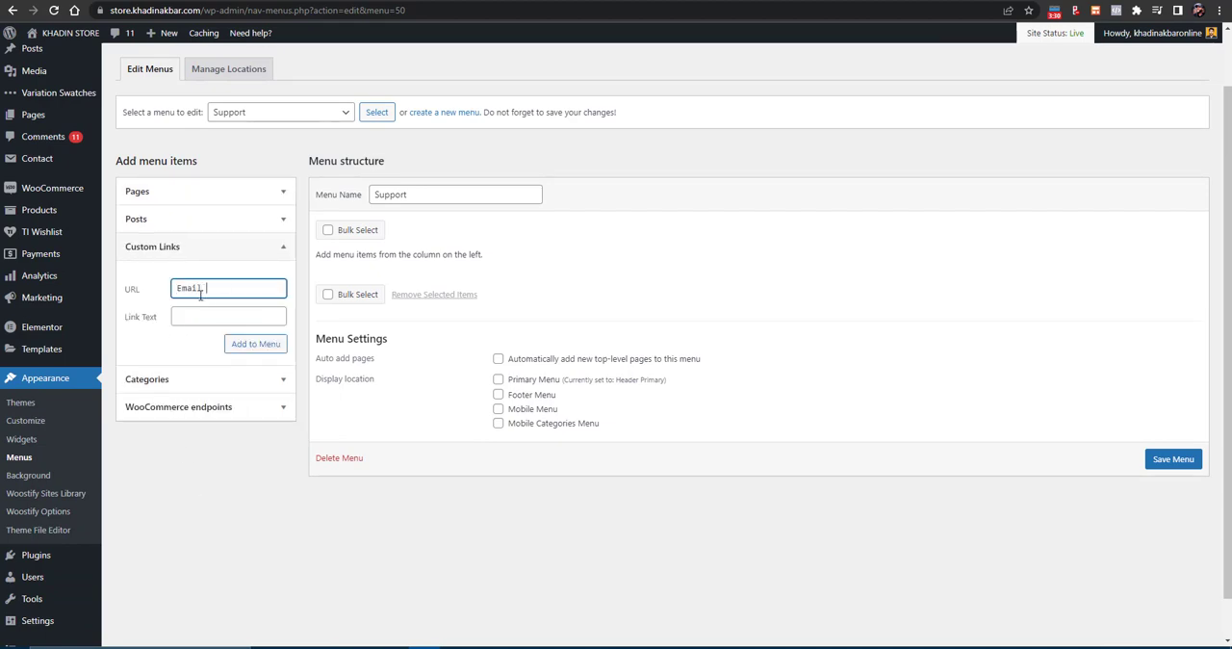
text(il Us)
key(Tab)
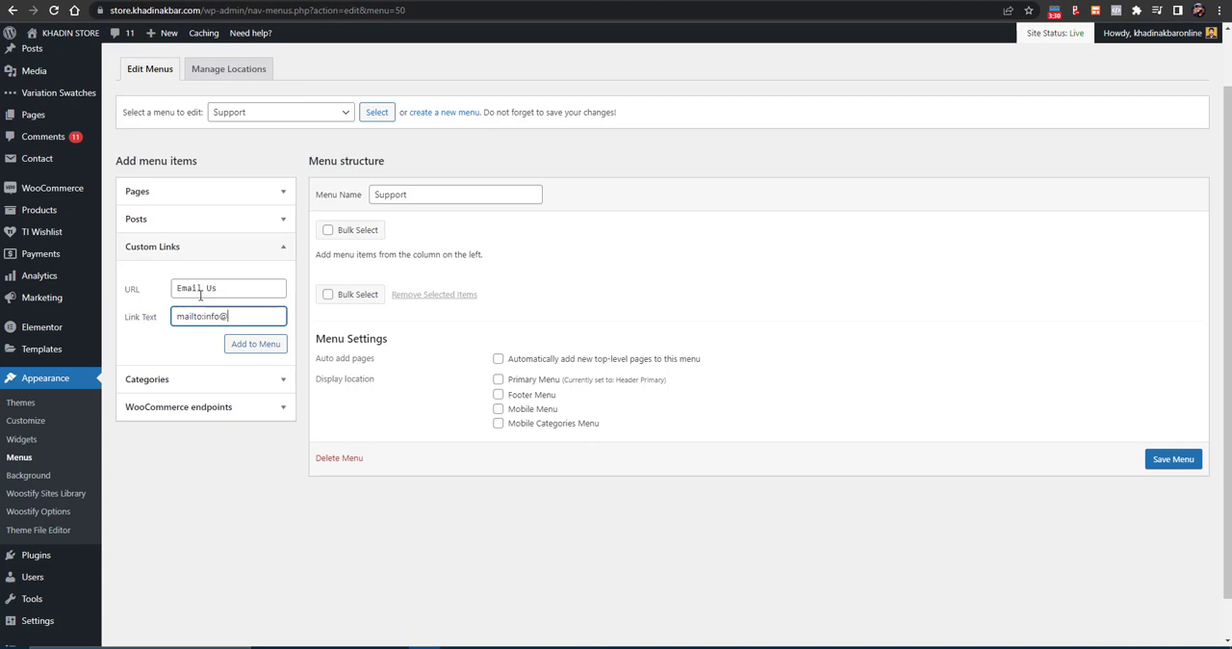
click(238, 346)
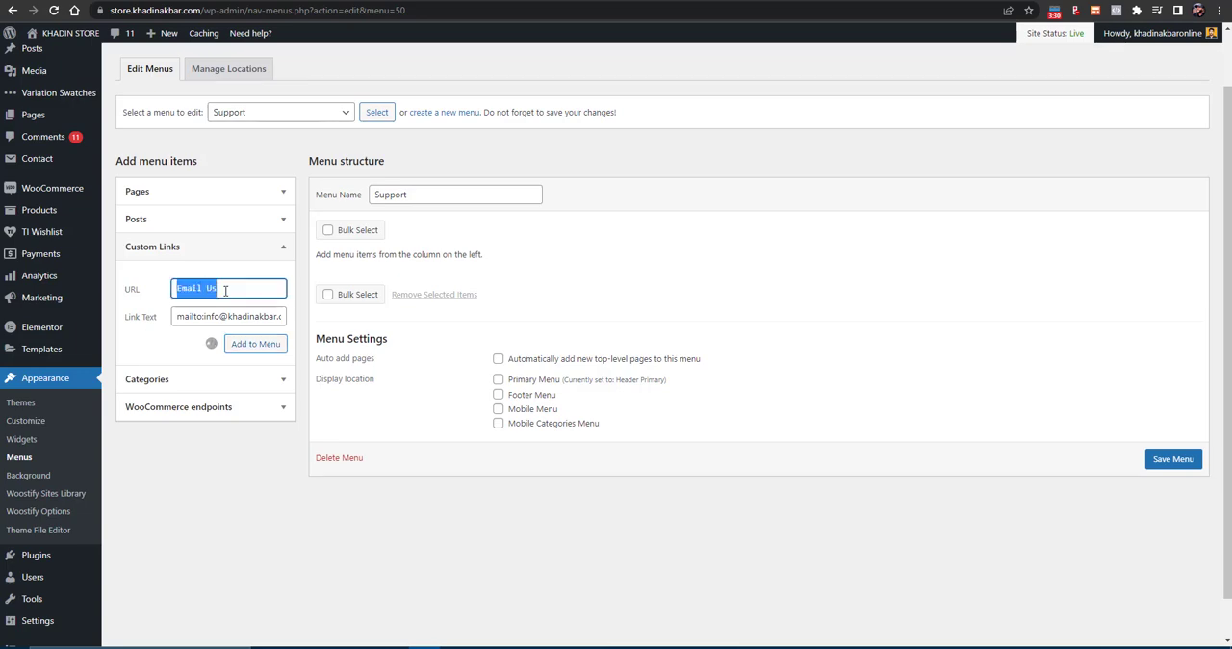
- Add a custom link with "Call us" as URL and the tel: phone link as link text, and save the Support menu
text(Call us)
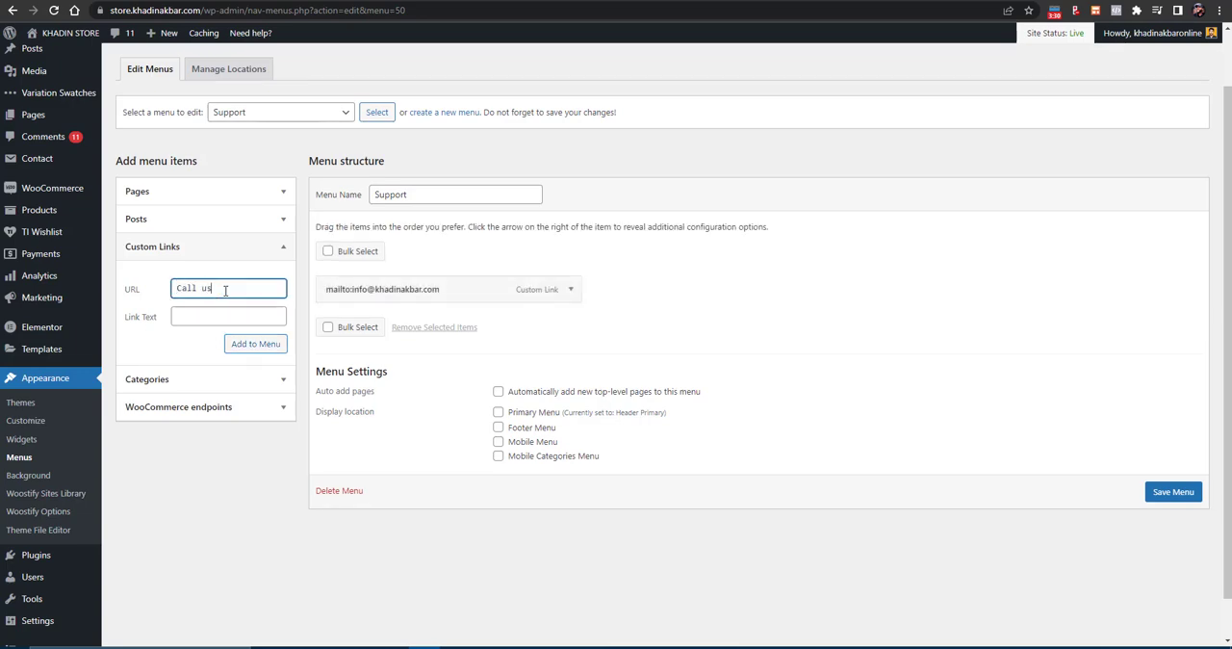
key(Tab)
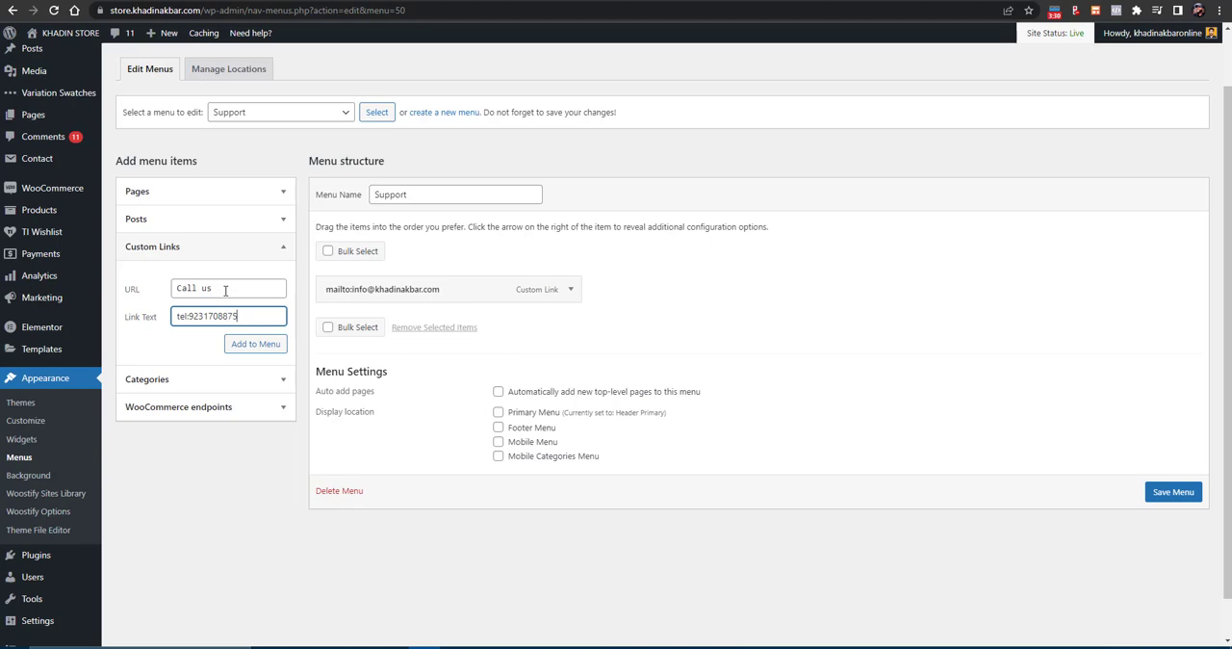
click(260, 352)
click(270, 410)
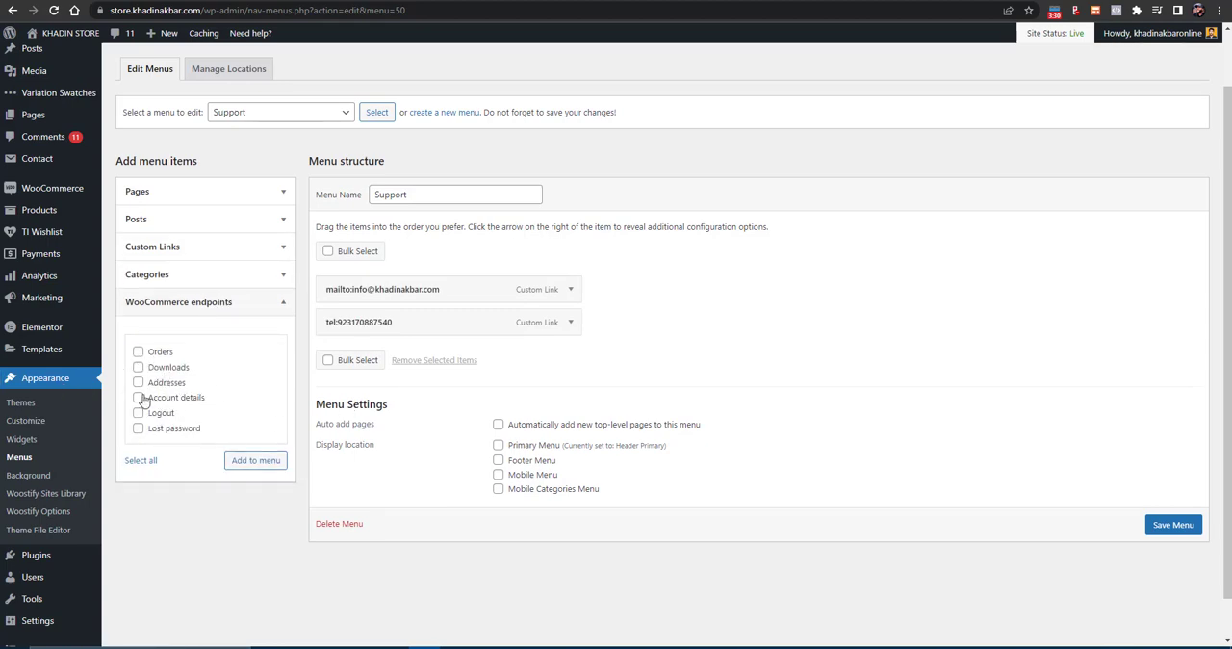
click(1170, 526)
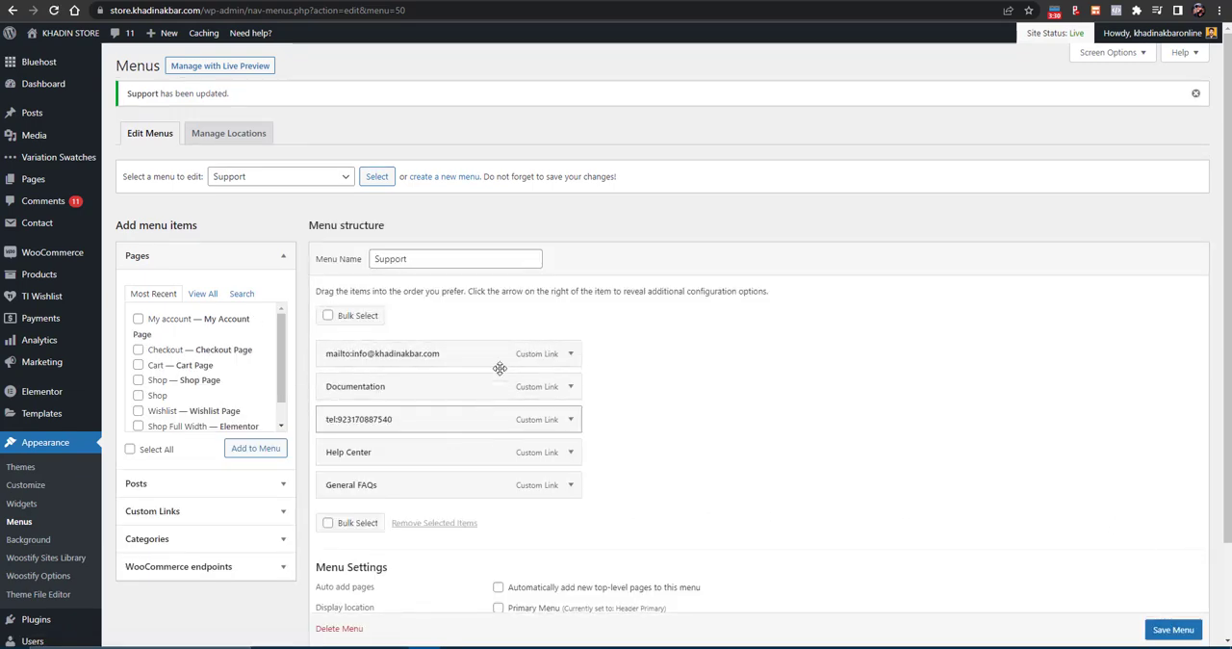
- Make the mailto: e-mail link the first menu item's URL and set its navigation label to Call Us
click(569, 353)
click(361, 399)
triple_click(362, 398)
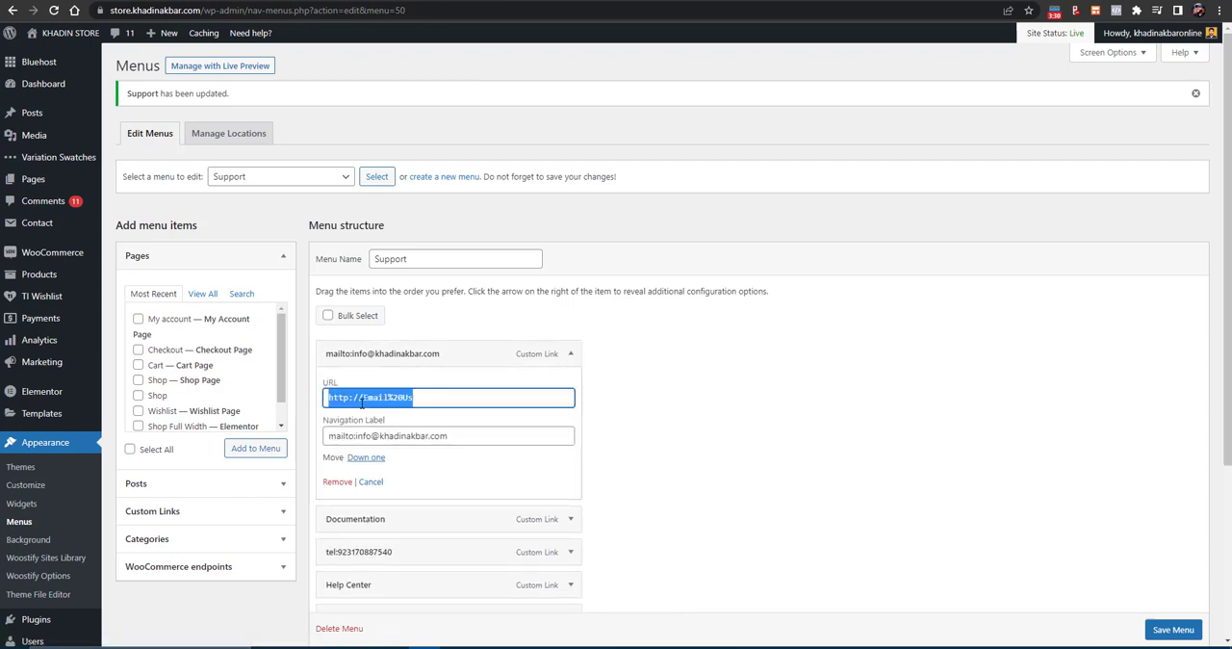
triple_click(370, 435)
key(ctrl+c)
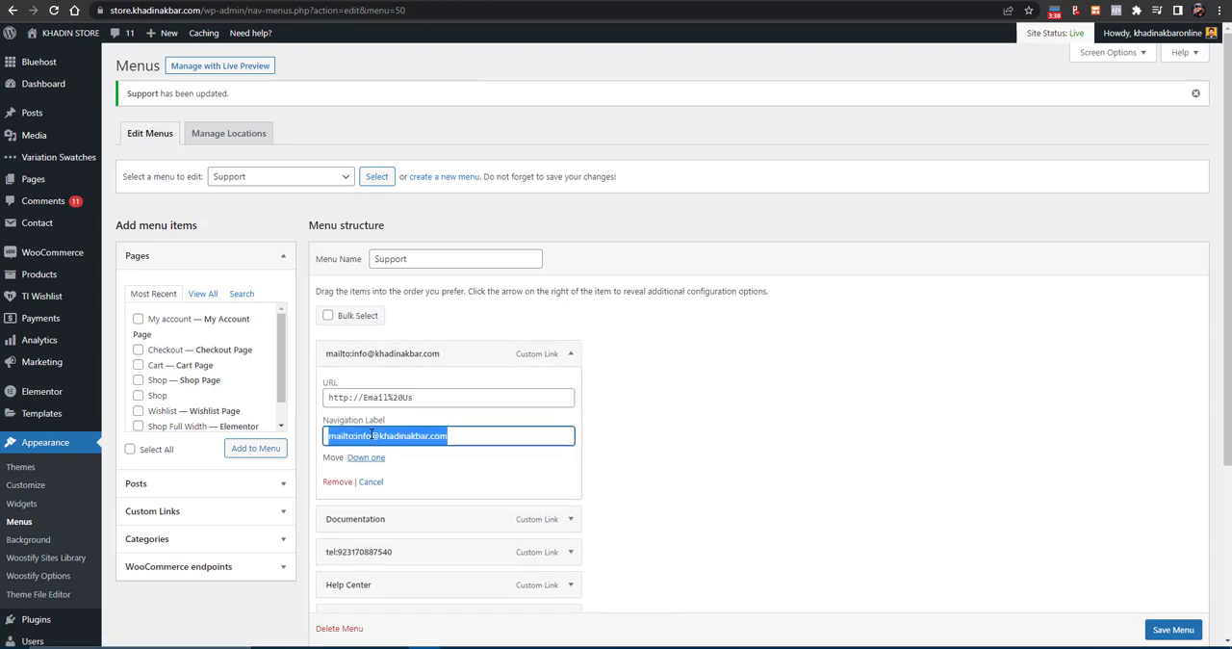
key(BackSpace)
click(364, 398)
double_click(364, 398)
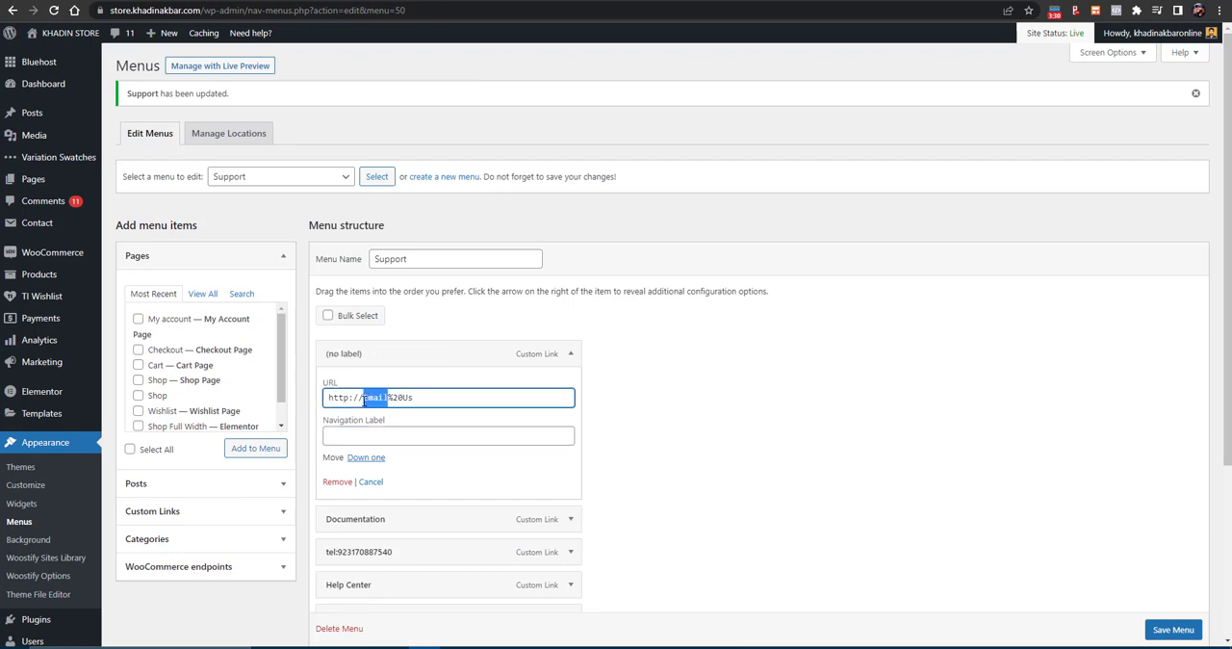
triple_click(364, 398)
key(ctrl+v)
click(359, 433)
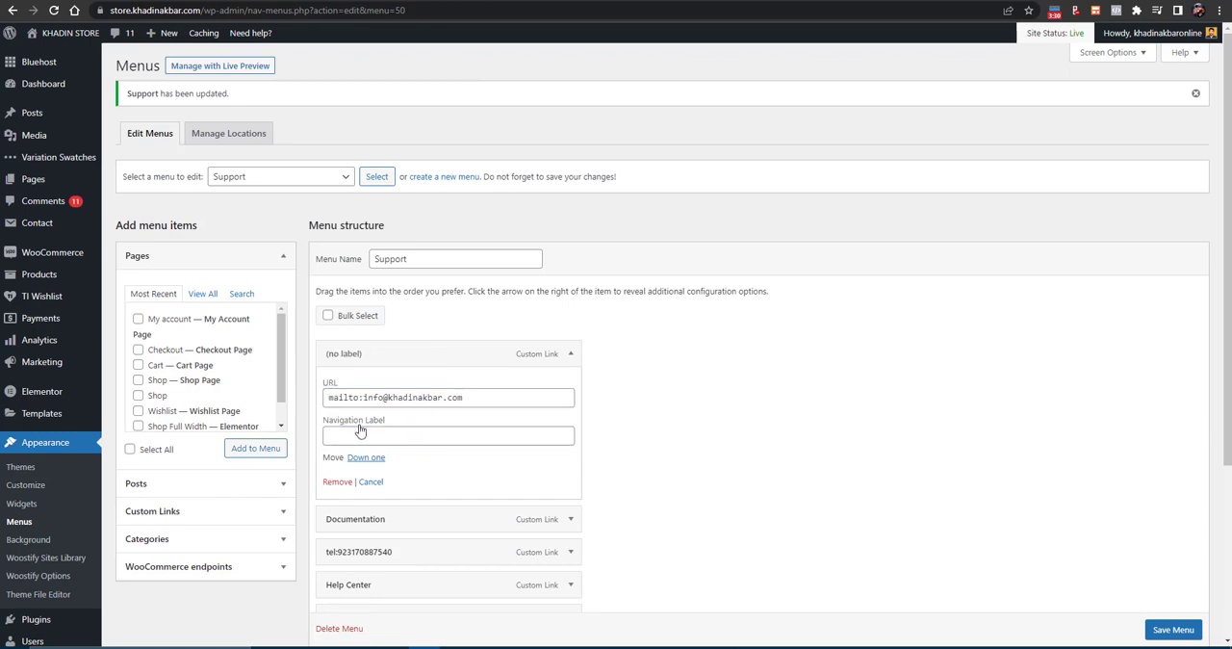
text(Call Us)
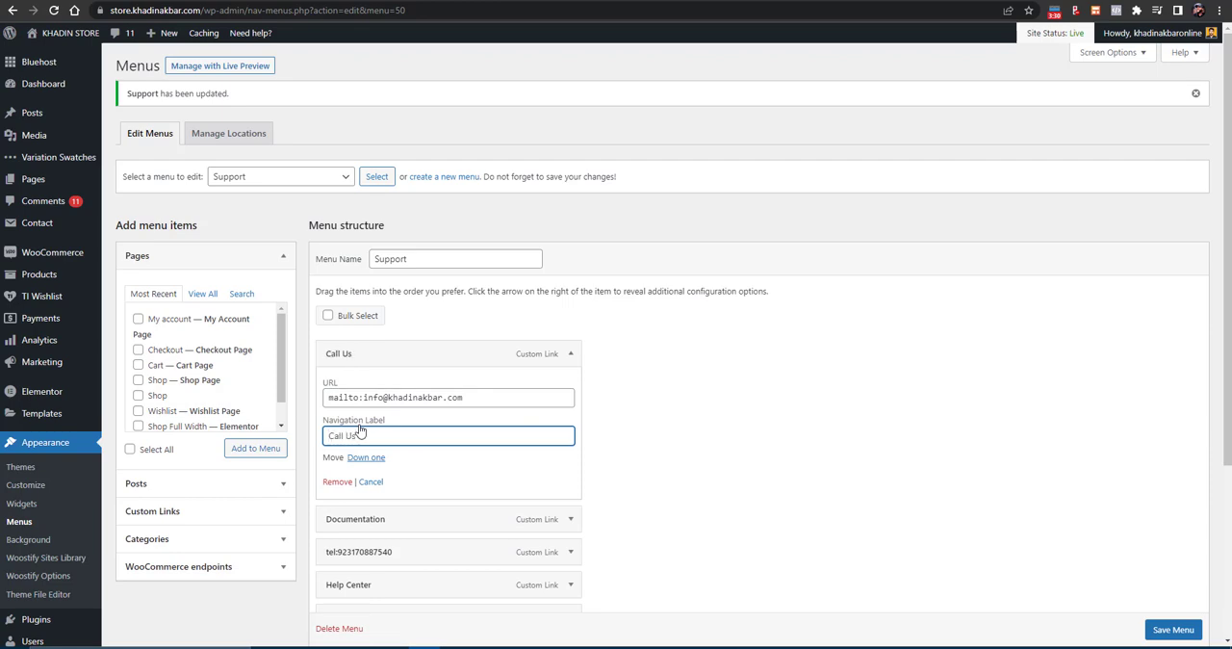
- Remove the Documentation, General FAQs and Help Center items from the Support menu
scroll(365, 423, down, 2)
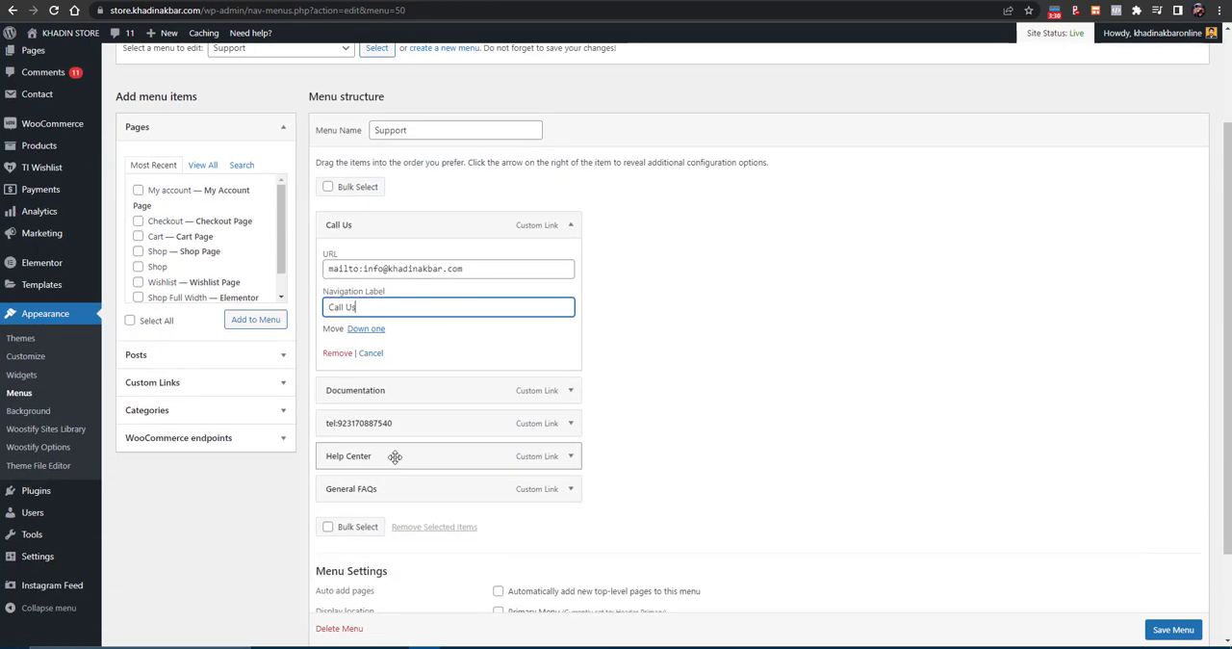
click(569, 393)
click(335, 520)
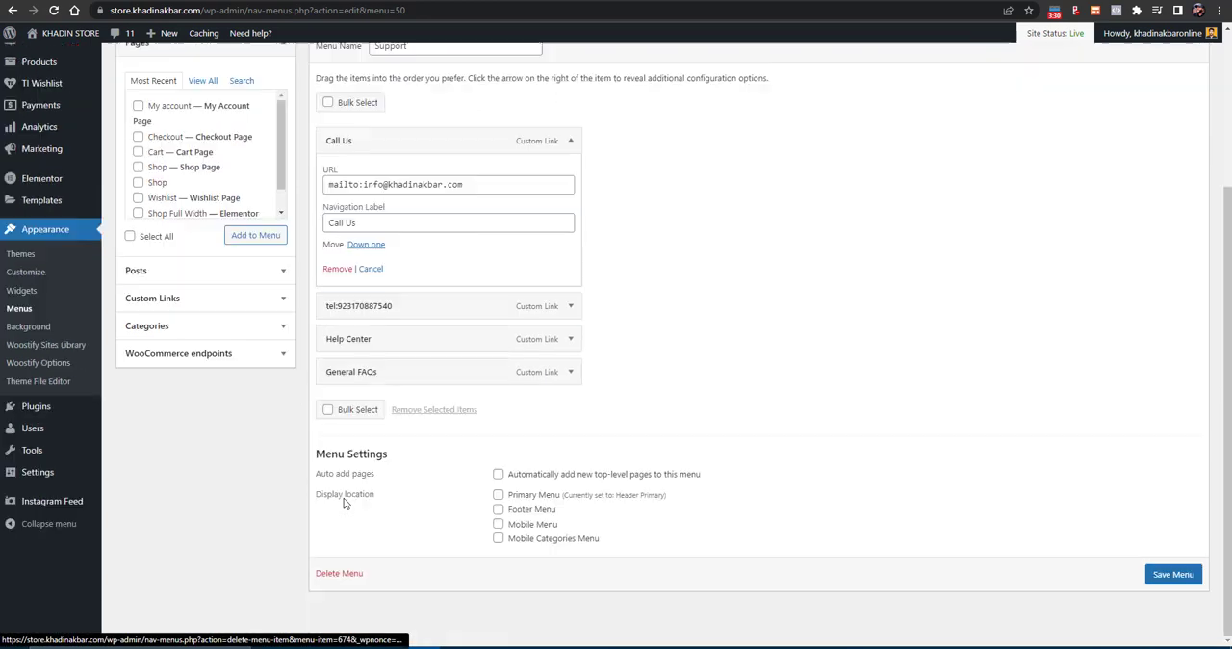
click(569, 377)
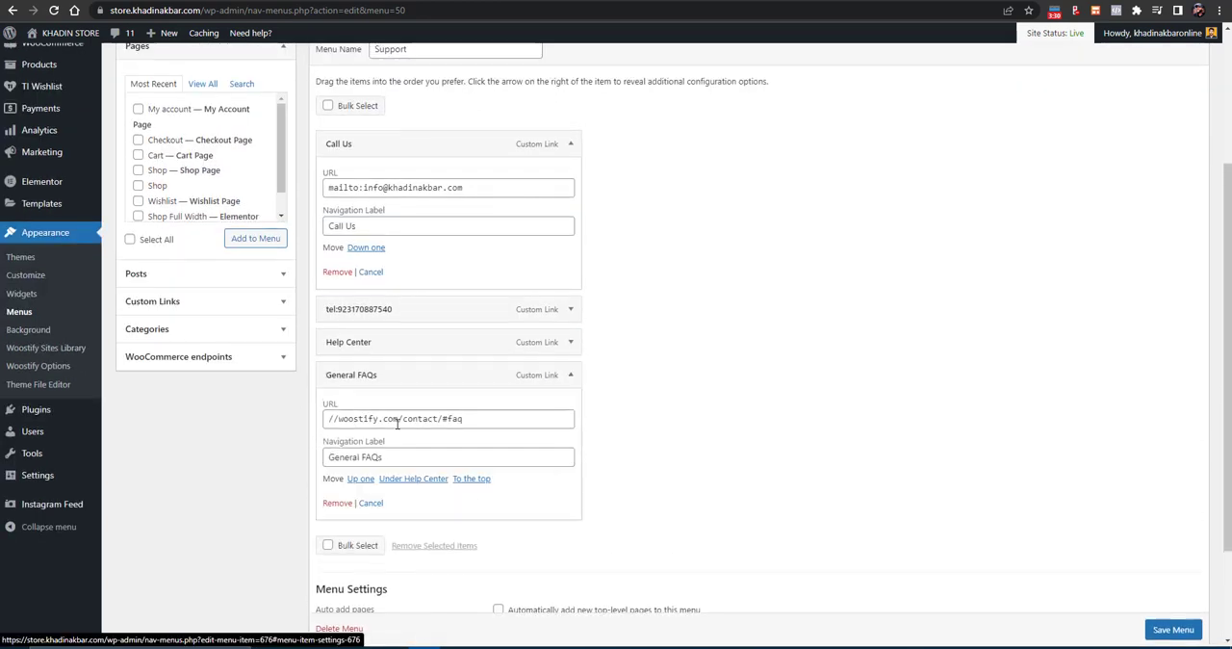
click(337, 503)
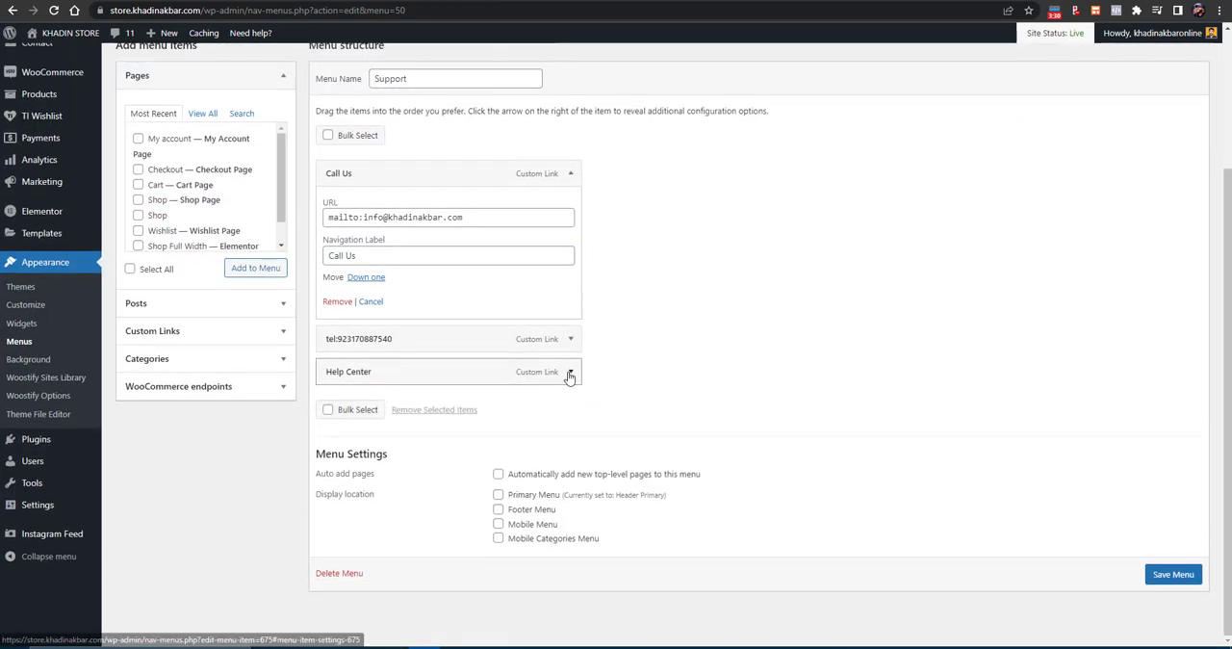
click(570, 374)
click(336, 500)
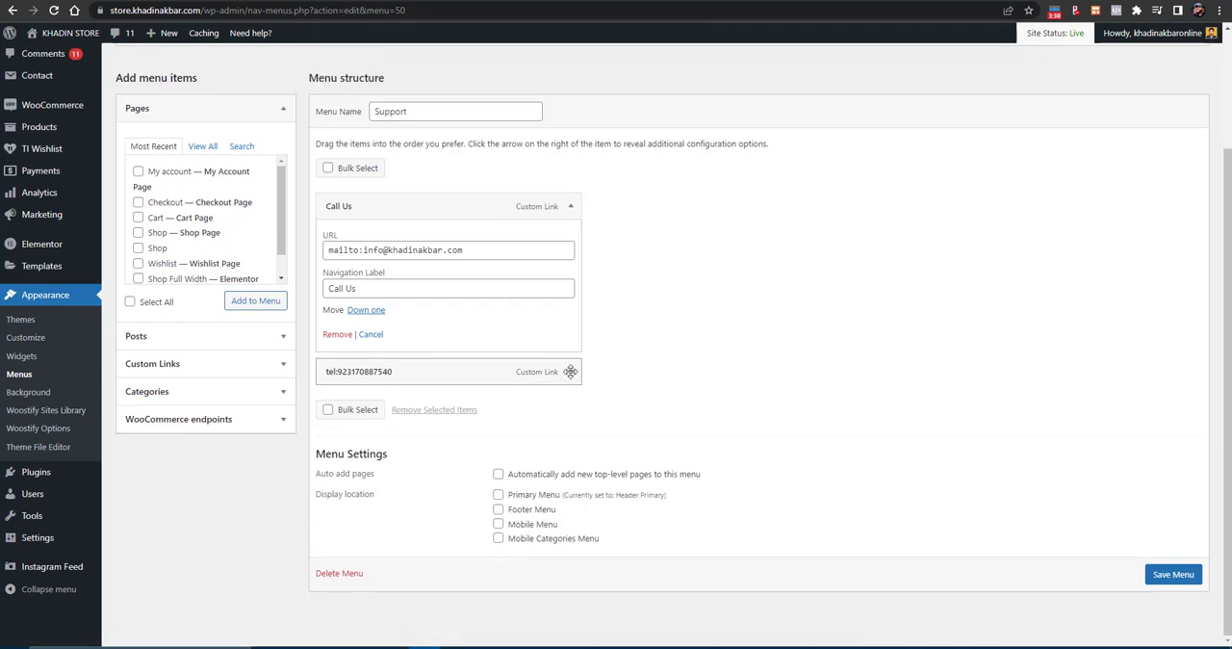
- Make the tel: phone link the second menu item's URL and set its navigation label to Call us
click(569, 370)
click(352, 452)
triple_click(353, 451)
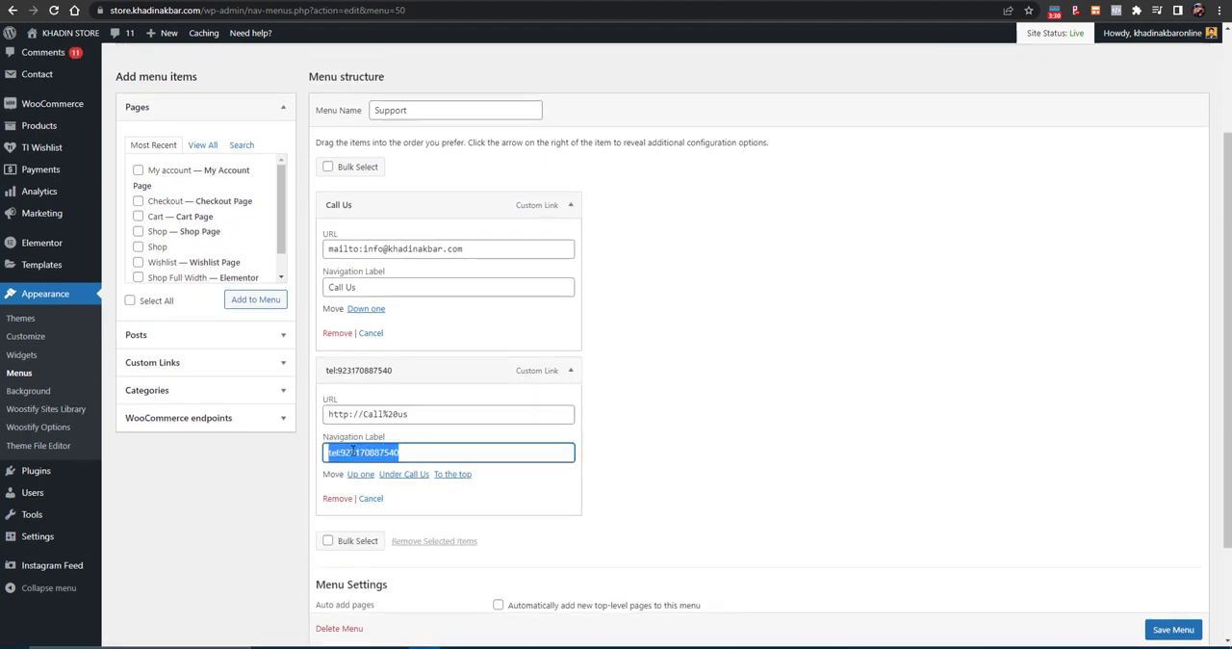
key(ctrl+x)
click(385, 414)
triple_click(385, 414)
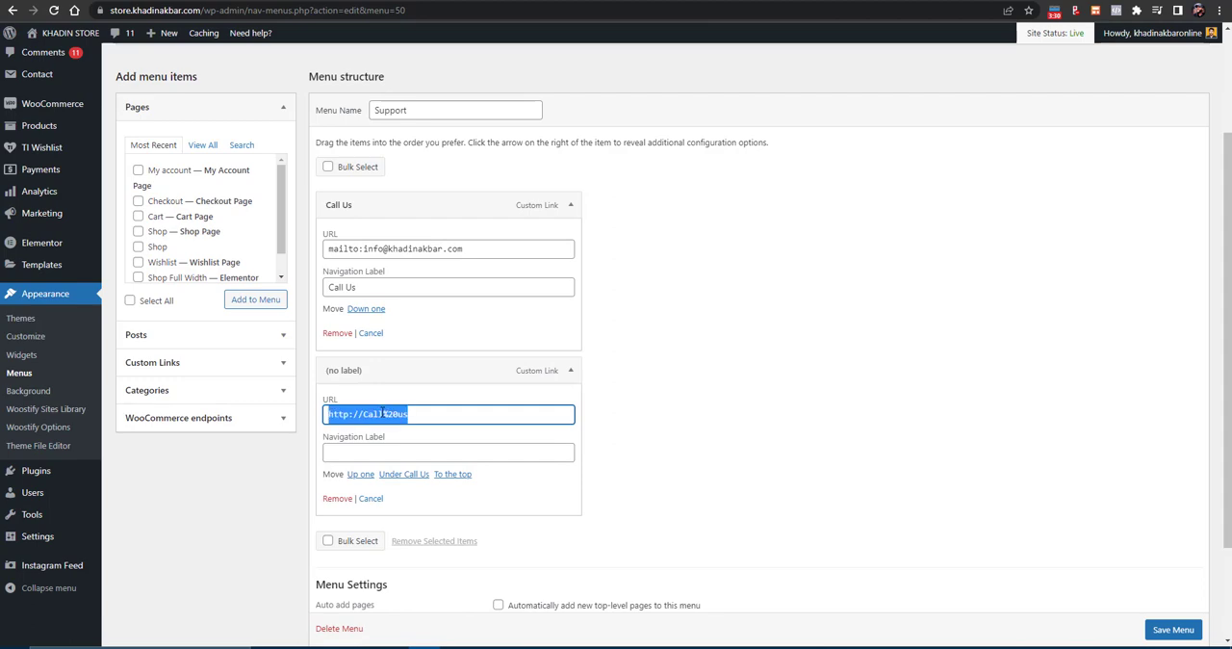
key(ctrl+v)
click(367, 451)
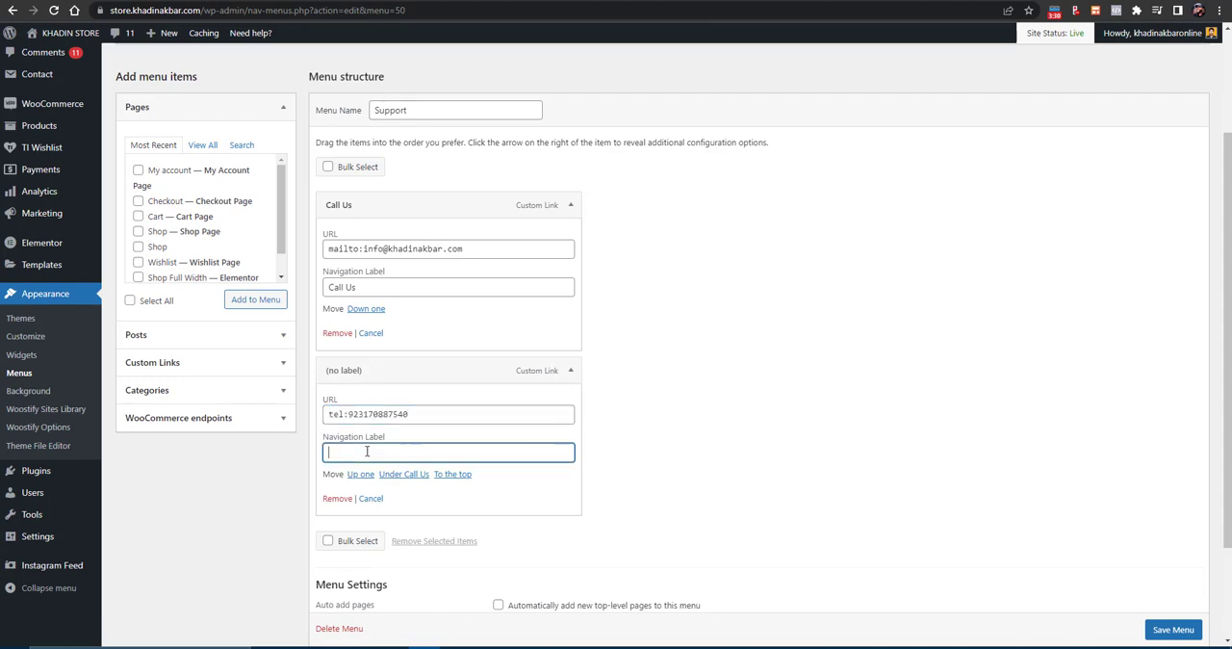
text(Call us)
- Save the Support menu and check the footer on the store's home page
click(827, 423)
click(1166, 630)
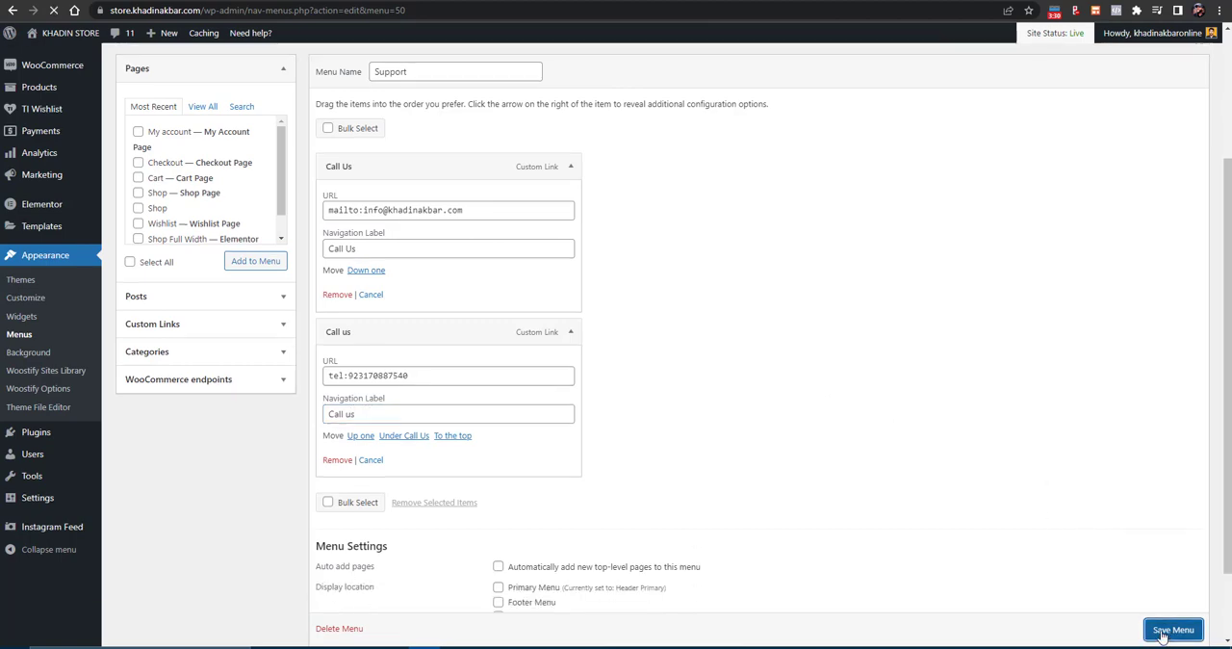
click(412, 1)
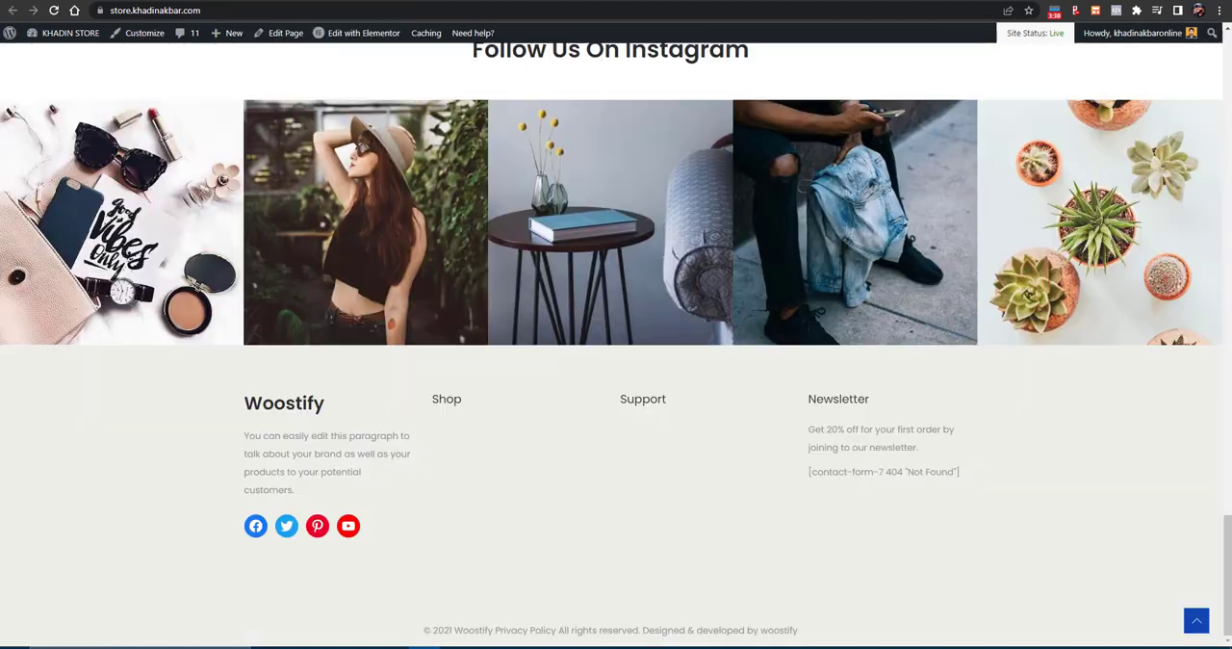
click(279, 2)
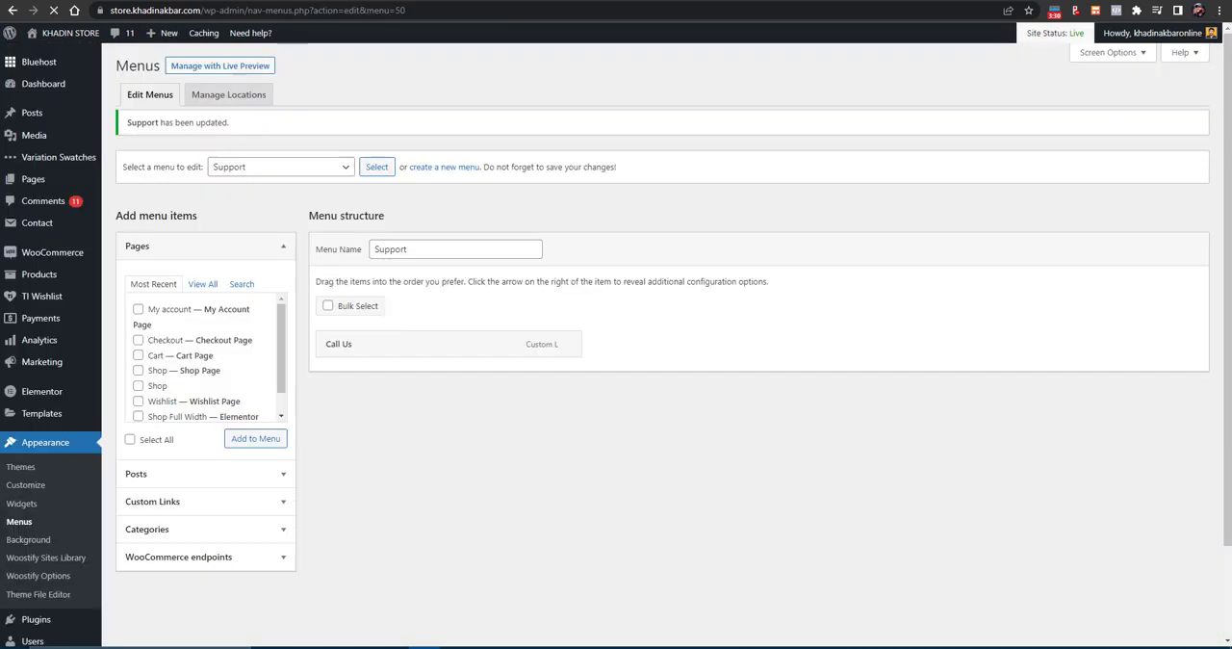
- Load the Shop menu for editing
scroll(300, 393, down, 1)
click(279, 113)
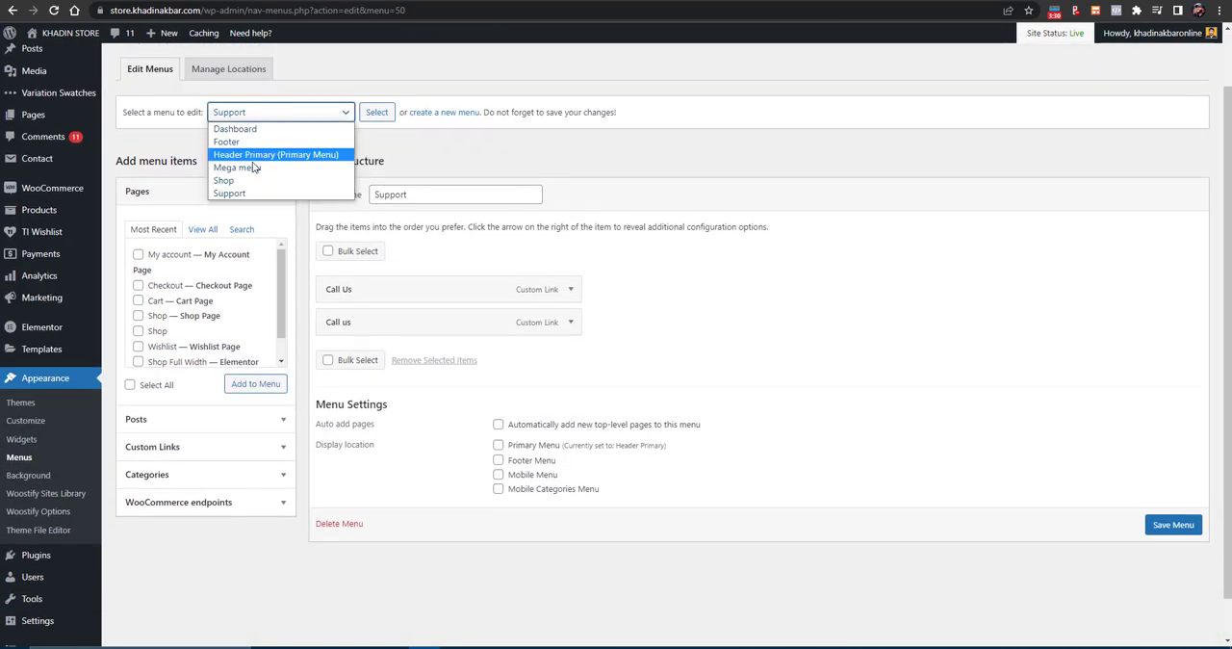
click(236, 182)
click(377, 113)
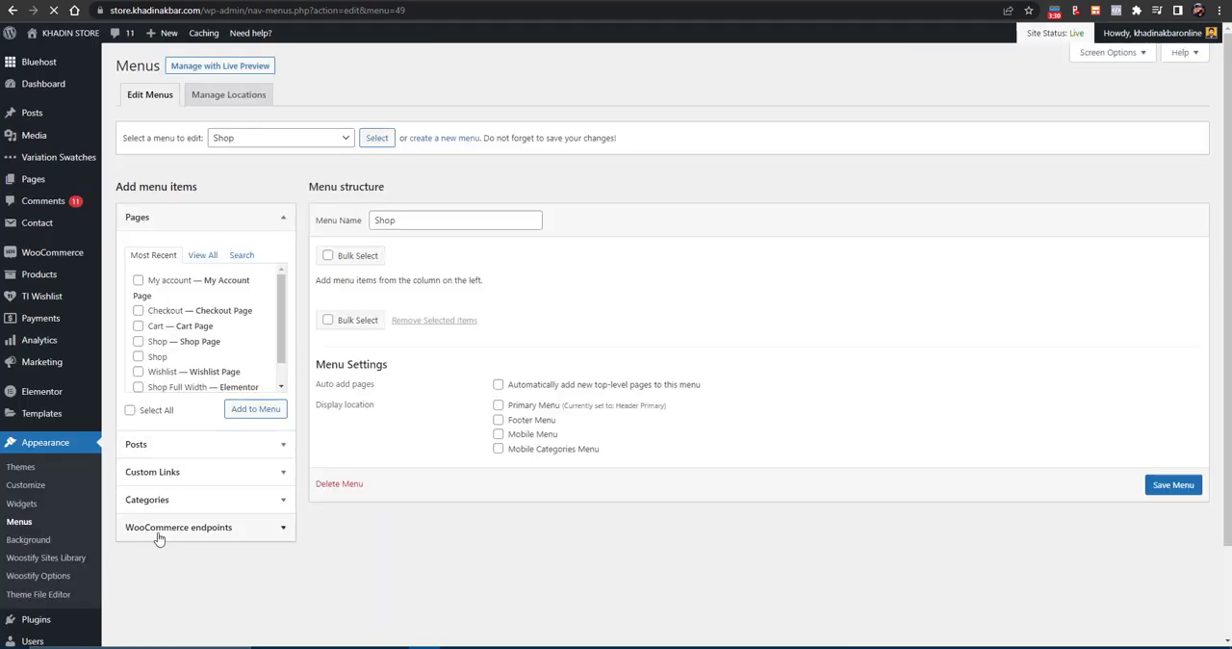
- Add the WooCommerce endpoints Orders, Downloads, Addresses, Account details, Logout and Lost password to the Shop menu
click(160, 529)
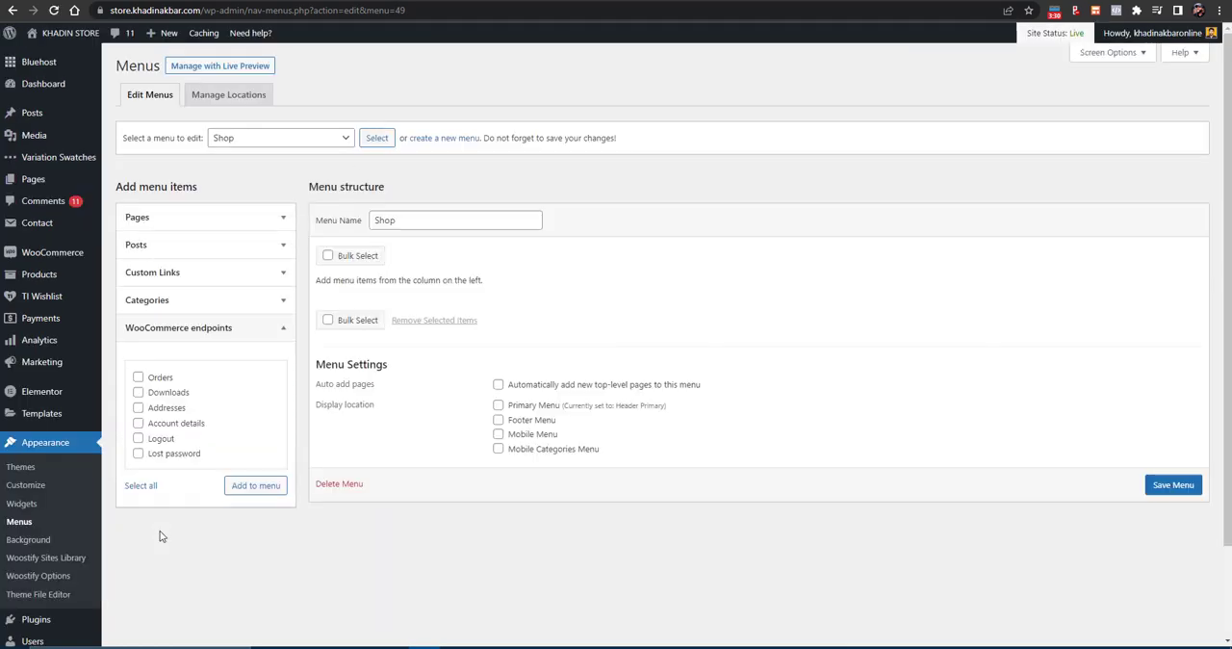
scroll(154, 340, down, 1)
click(138, 313)
click(138, 327)
click(137, 343)
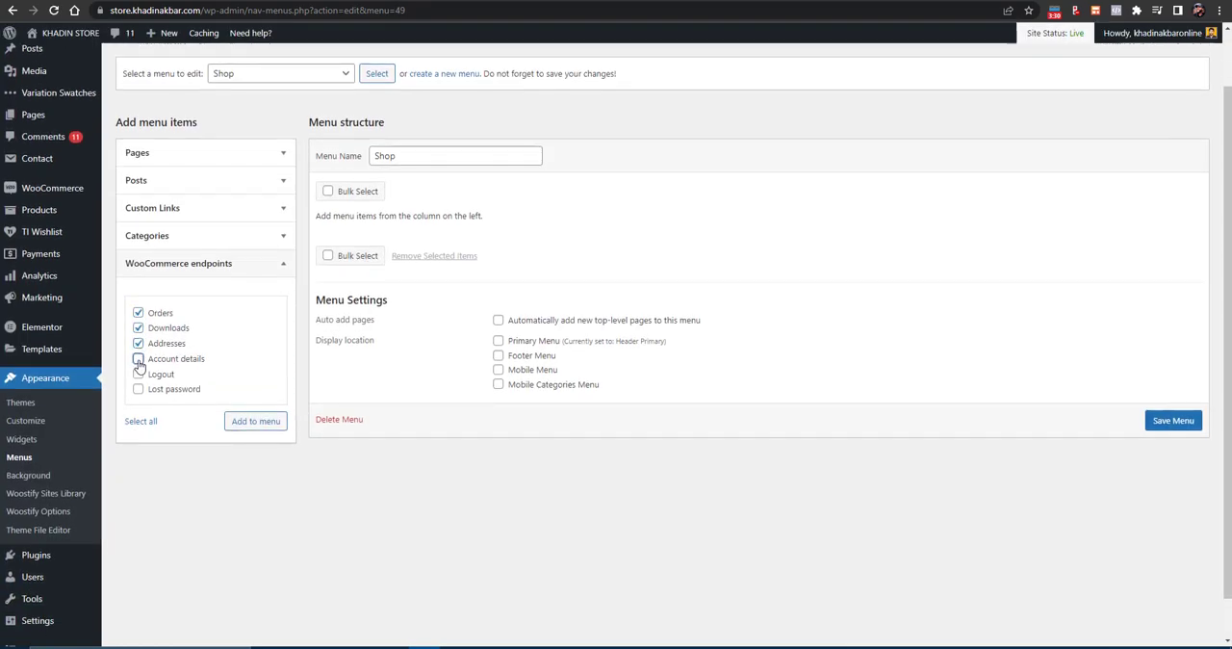
click(138, 358)
click(138, 373)
click(137, 389)
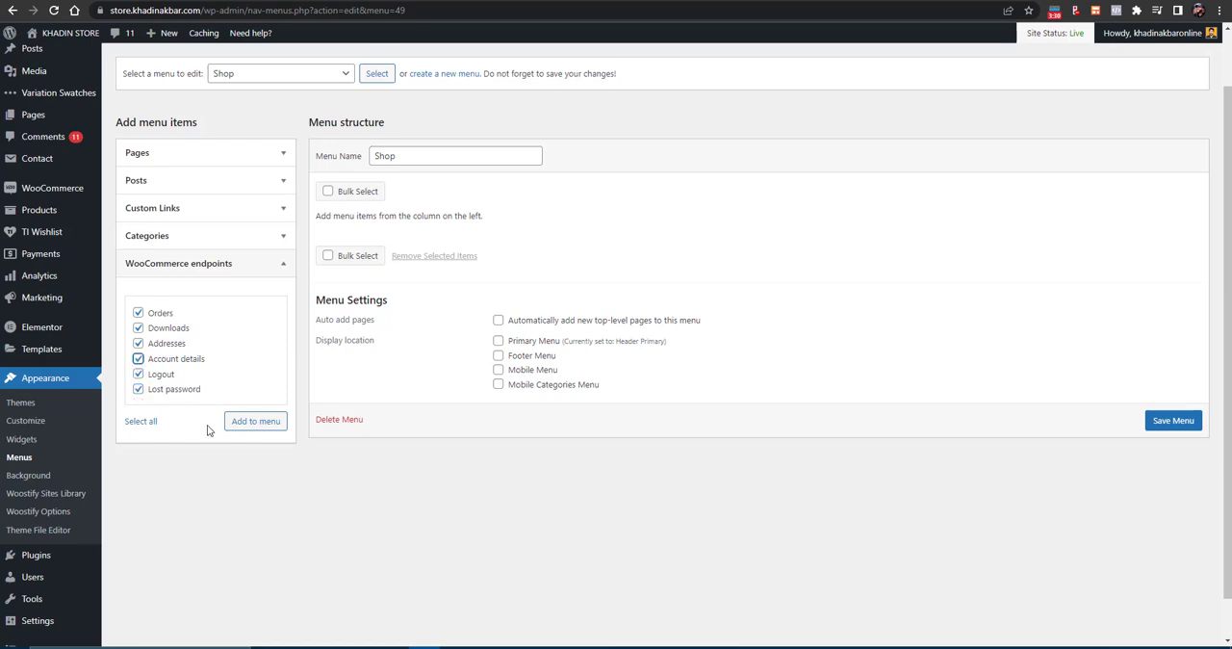
click(240, 424)
- Save the Shop menu and check the footer's Shop column on the store's refreshed home page
click(1176, 618)
scroll(1174, 616, down, 1)
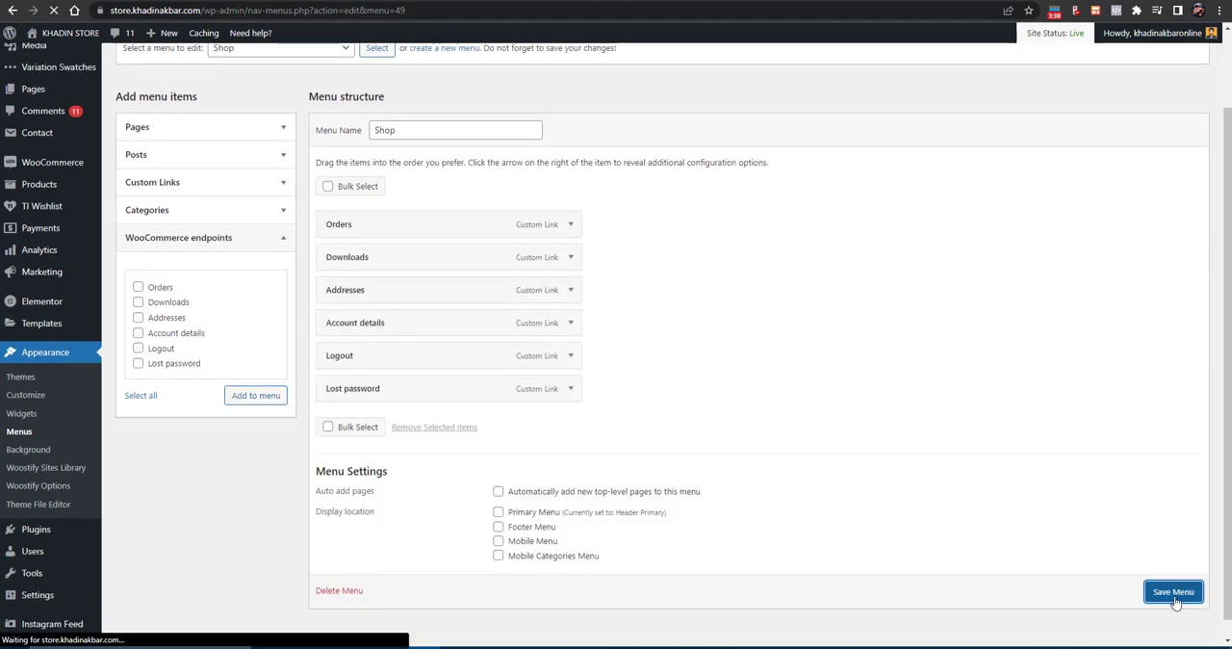
scroll(675, 510, down, 2)
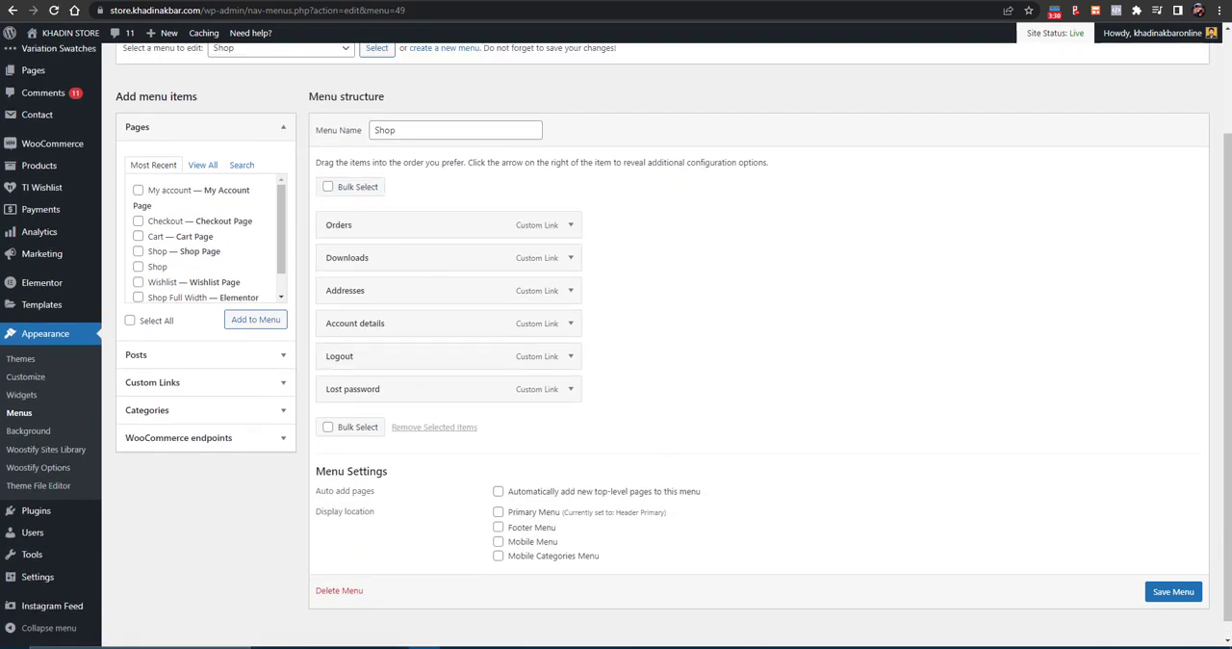
key(ctrl+Tab)
click(48, 12)
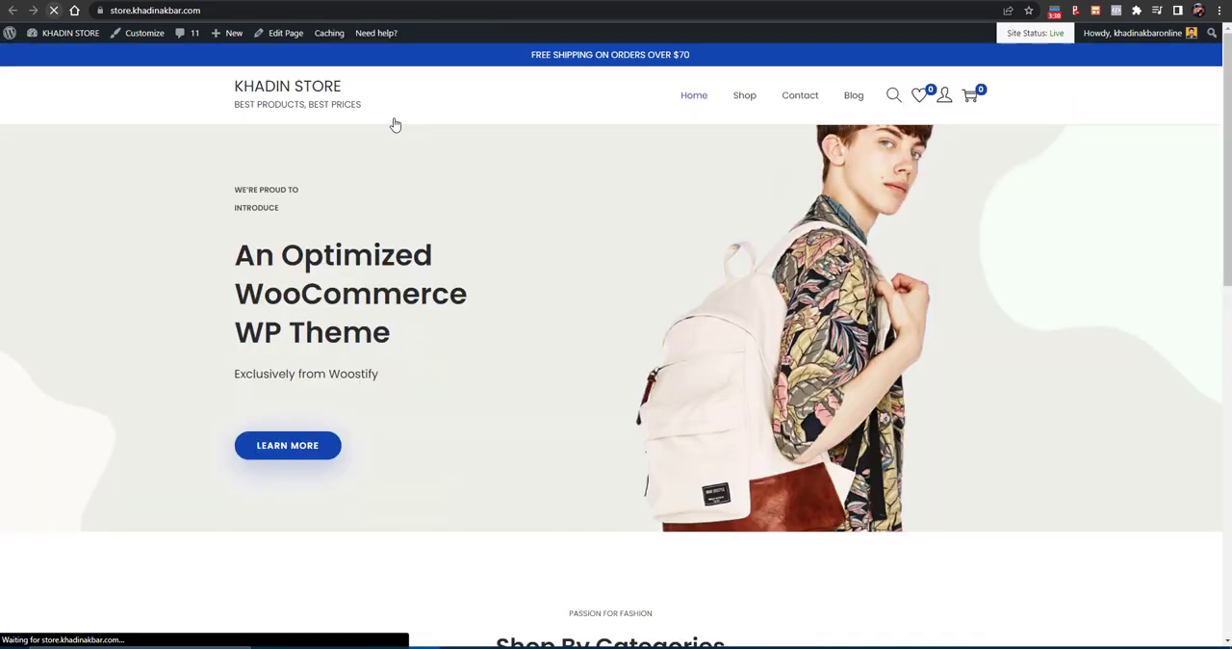
scroll(764, 96, up, 10)
scroll(712, 52, up, 20)
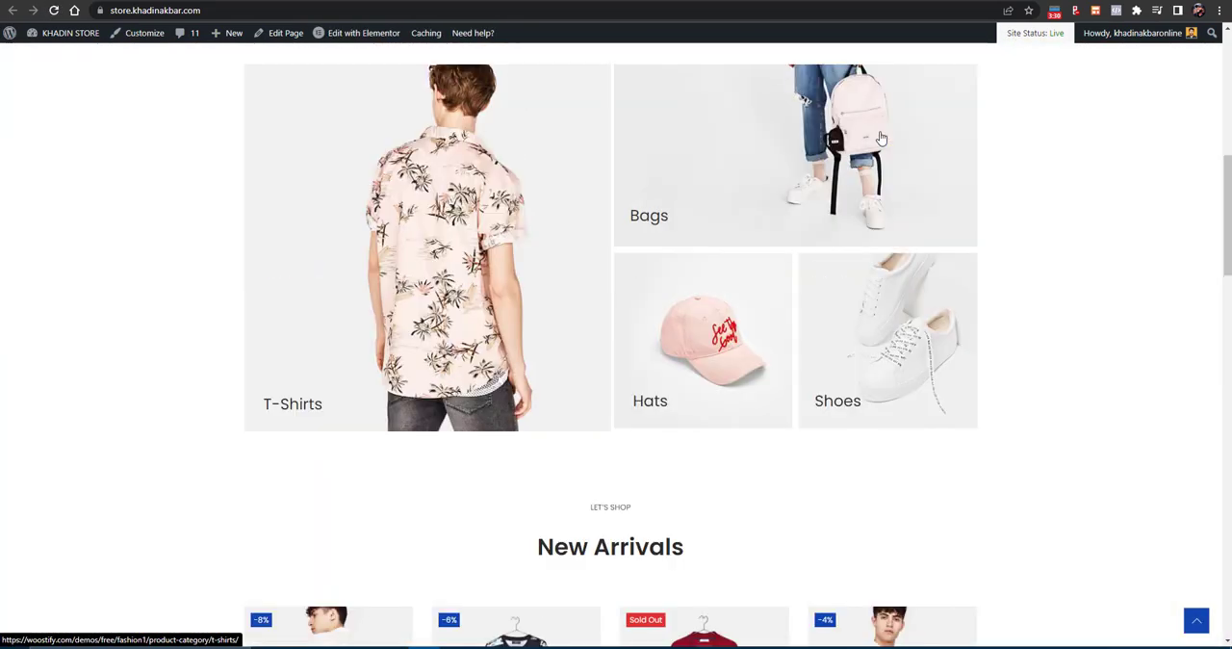
scroll(714, 281, down, 17)
scroll(720, 276, down, 10)
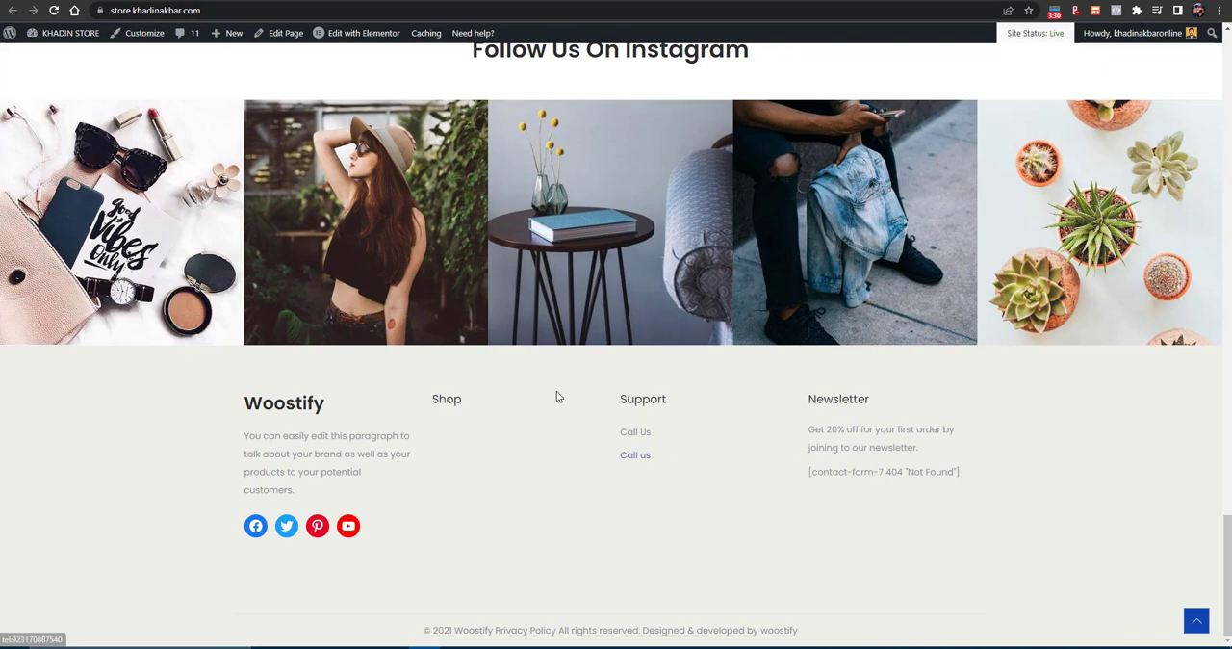
click(54, 10)
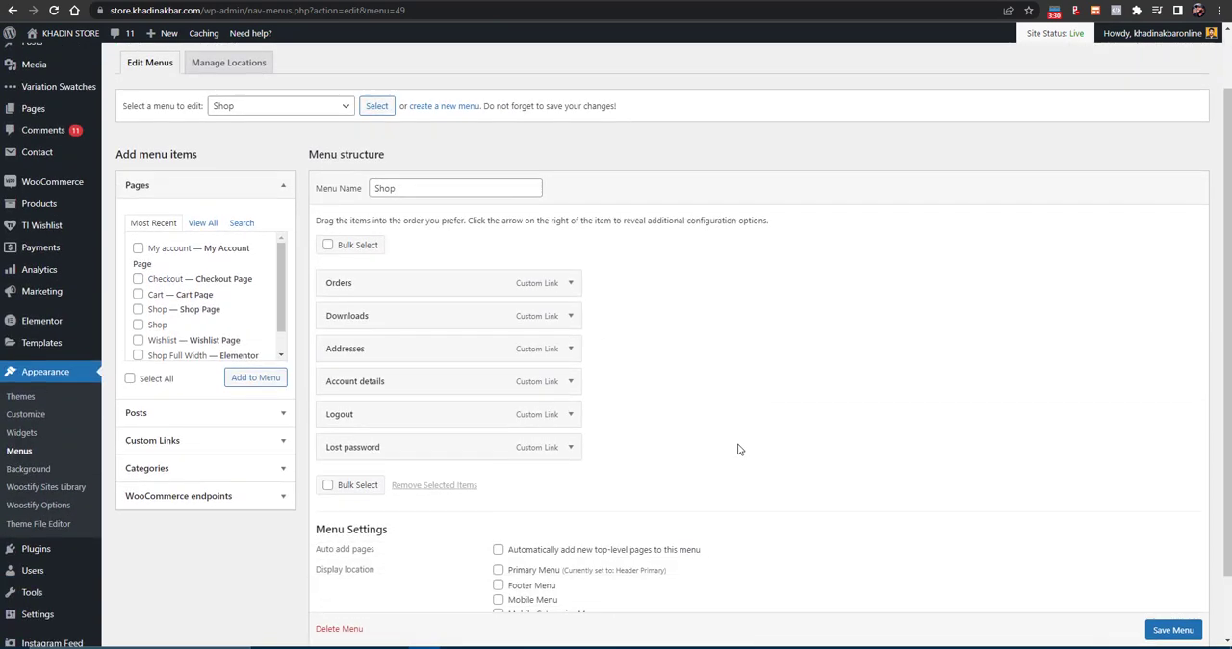
- Save the Shop menu once more and review its items and display settings
scroll(962, 520, down, 1)
click(1180, 575)
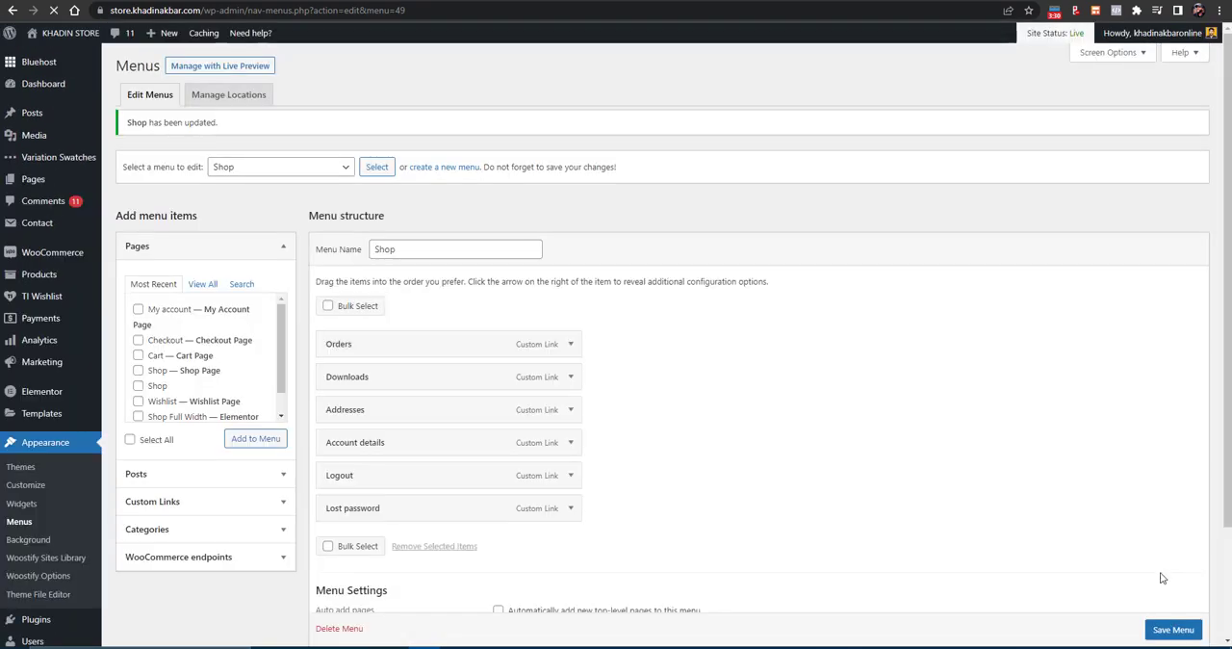
scroll(621, 403, down, 2)
scroll(576, 353, up, 2)
scroll(513, 365, down, 2)
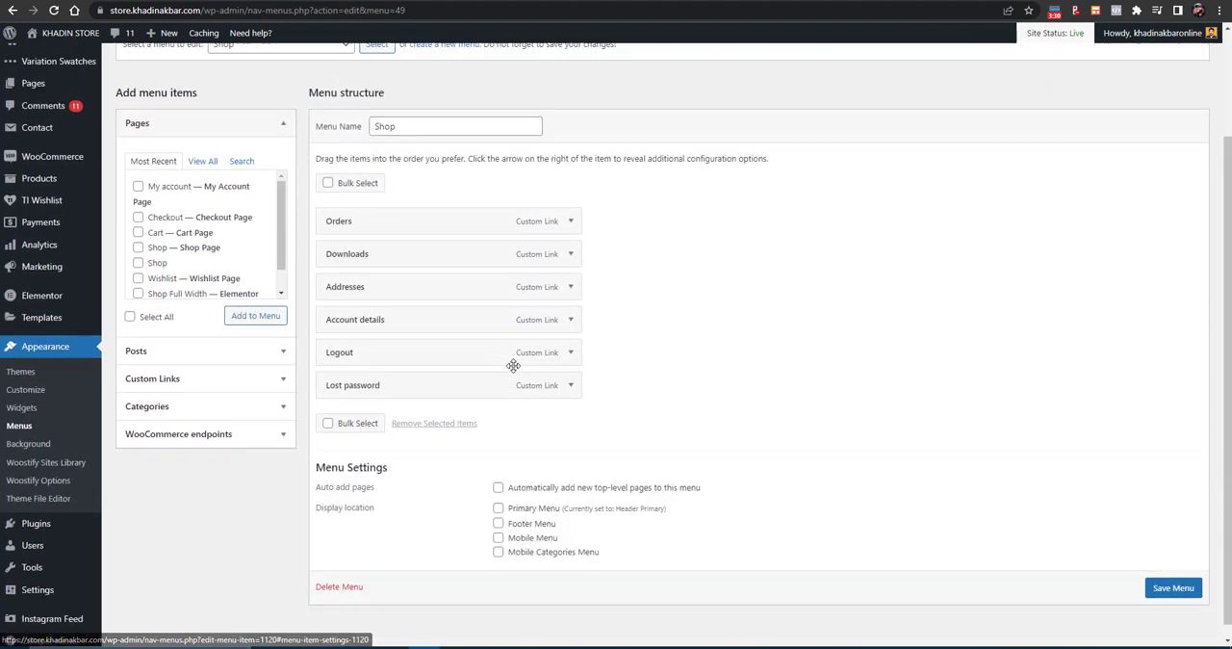
scroll(511, 366, up, 2)
click(248, 186)
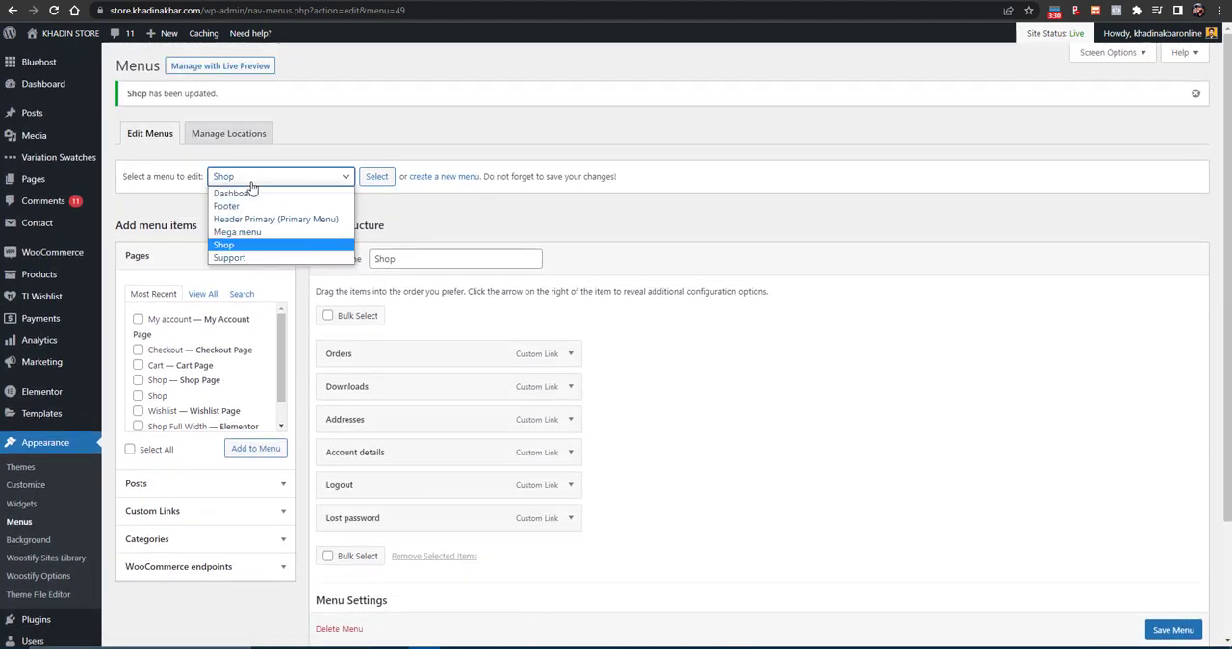
click(253, 183)
scroll(487, 327, down, 1)
scroll(344, 190, up, 1)
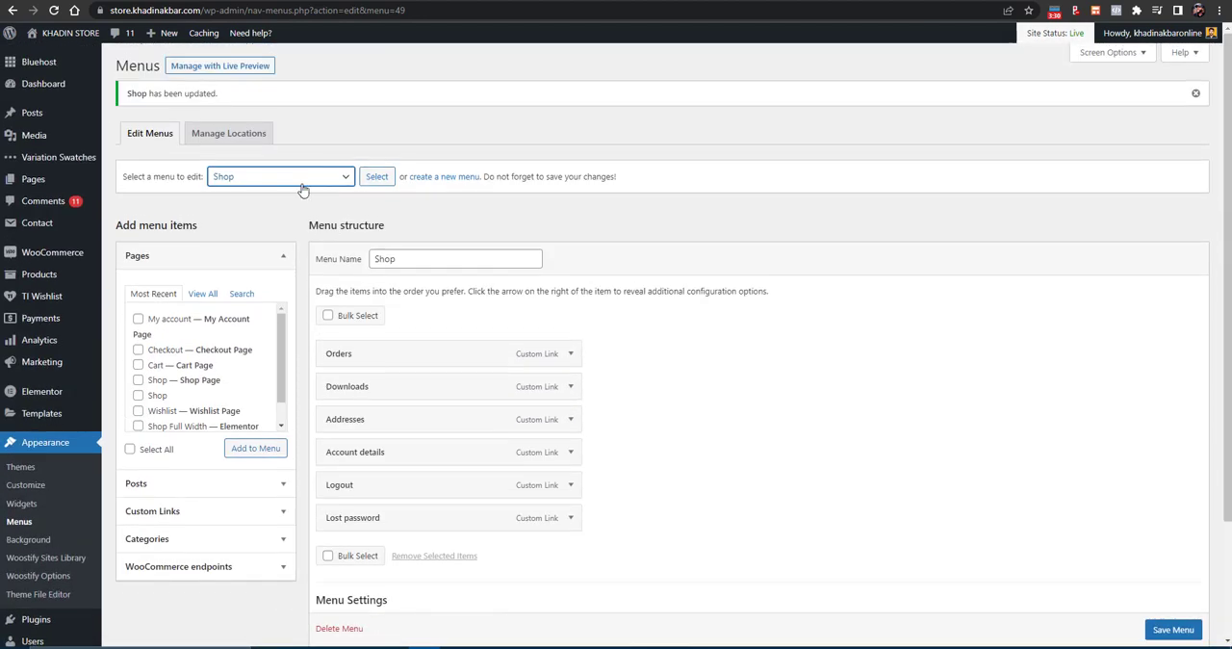
click(300, 181)
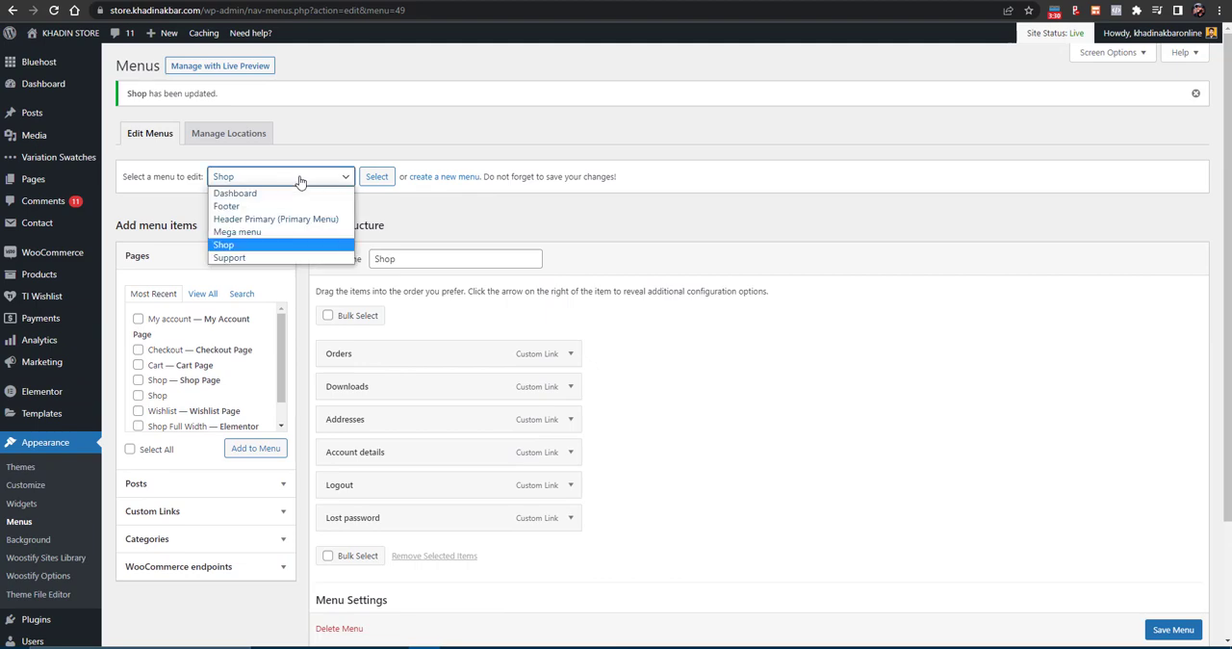
click(298, 188)
scroll(497, 317, down, 2)
scroll(264, 179, up, 2)
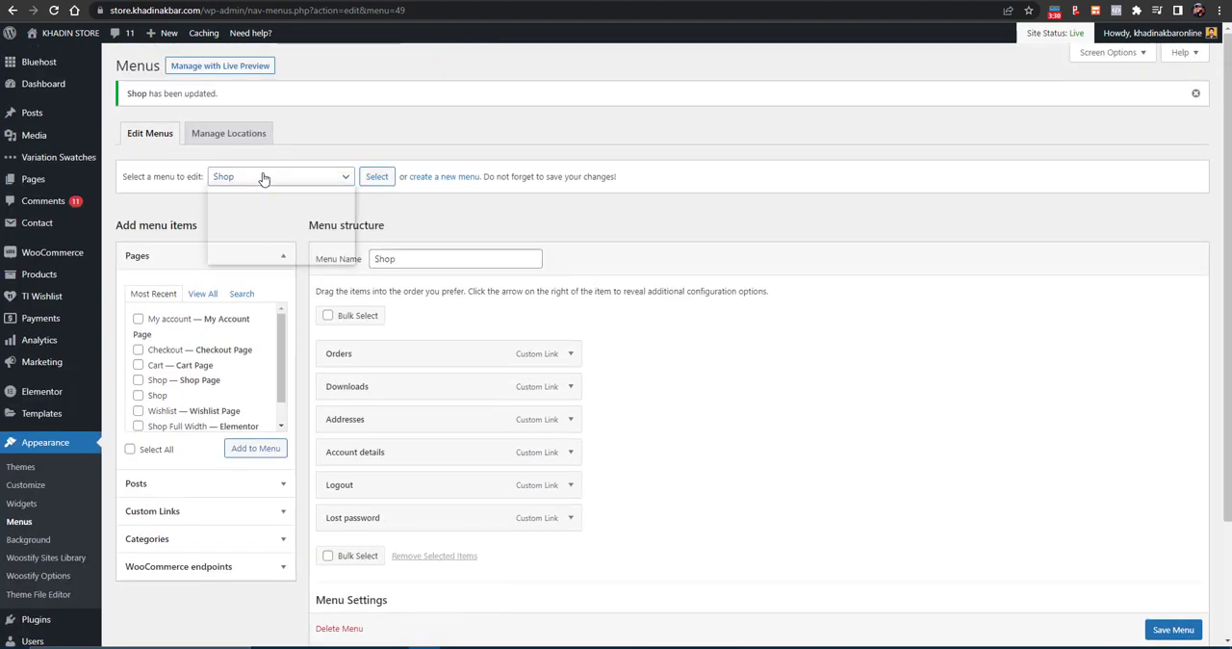
- Replace the navigation label of the mailto: item in the Support menu and save that menu
click(253, 182)
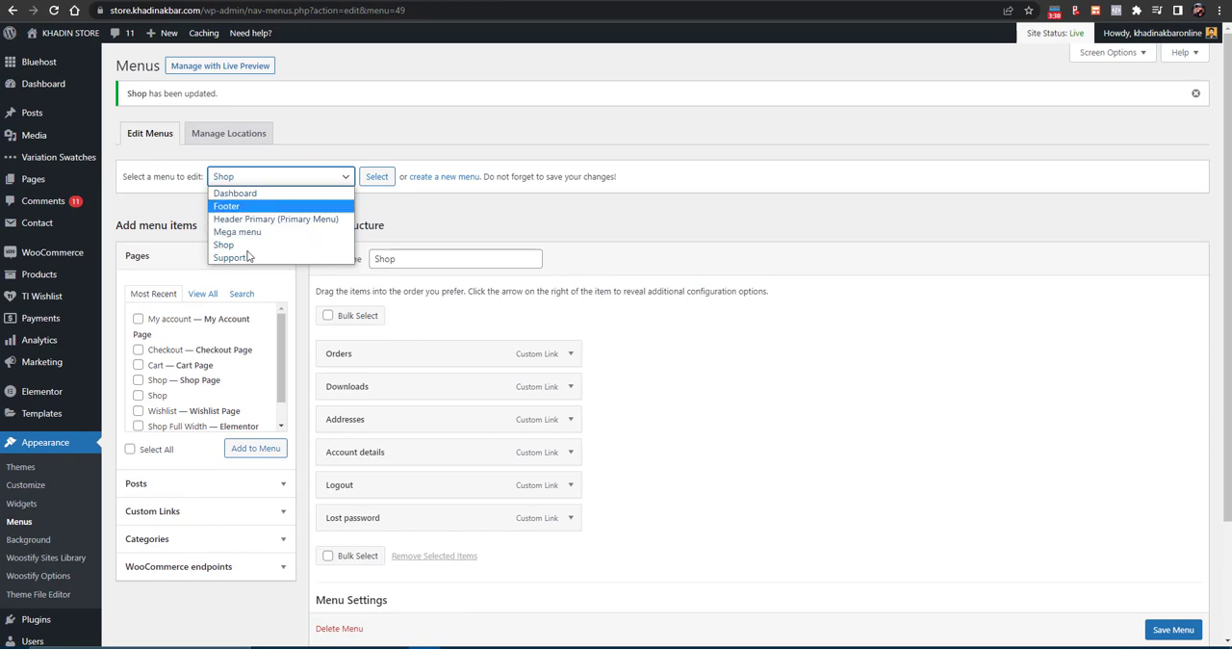
click(246, 258)
click(373, 181)
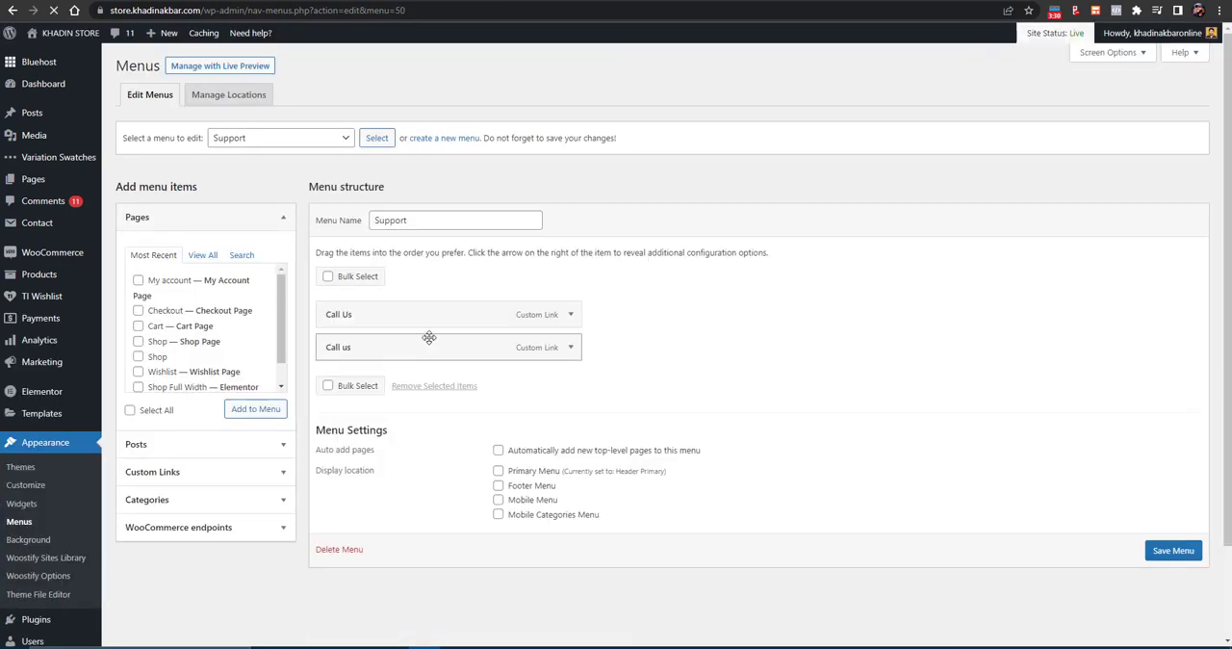
click(570, 347)
click(572, 345)
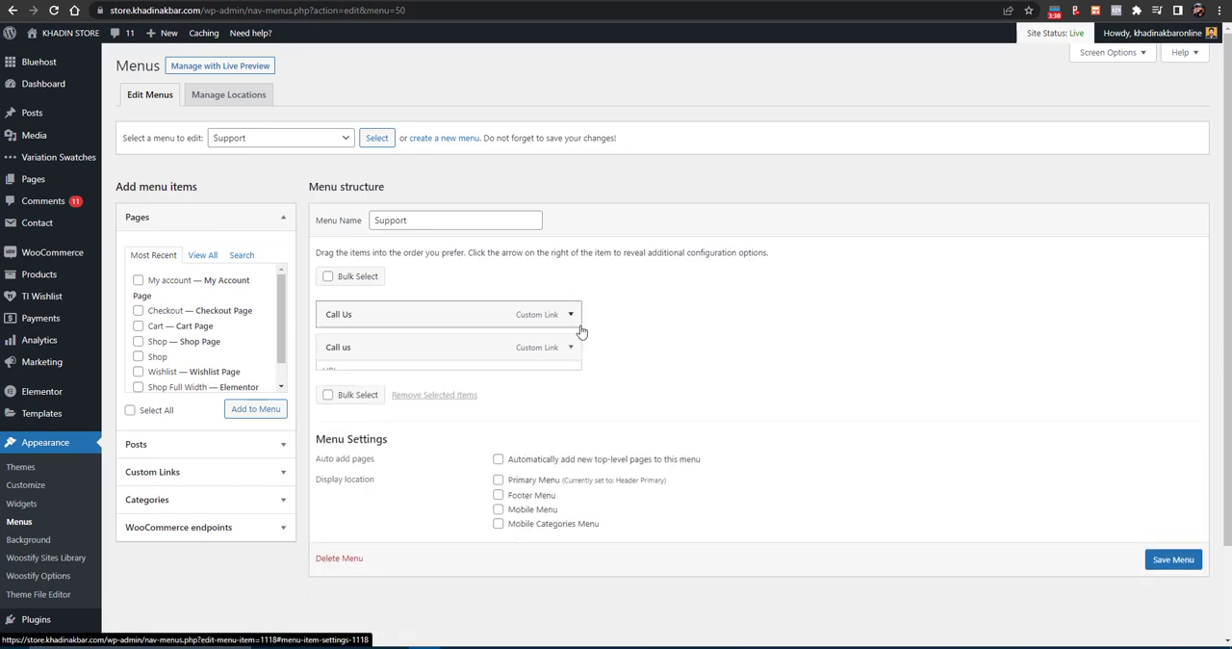
click(554, 314)
triple_click(342, 389)
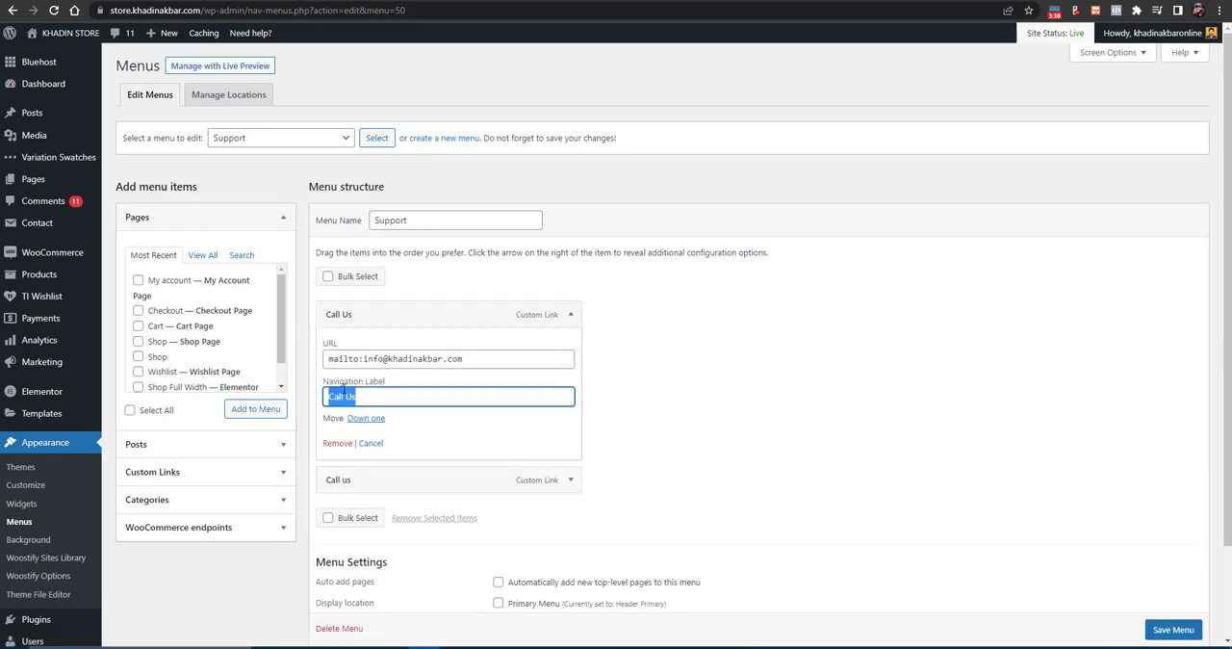
text(Ea)
click(1173, 631)
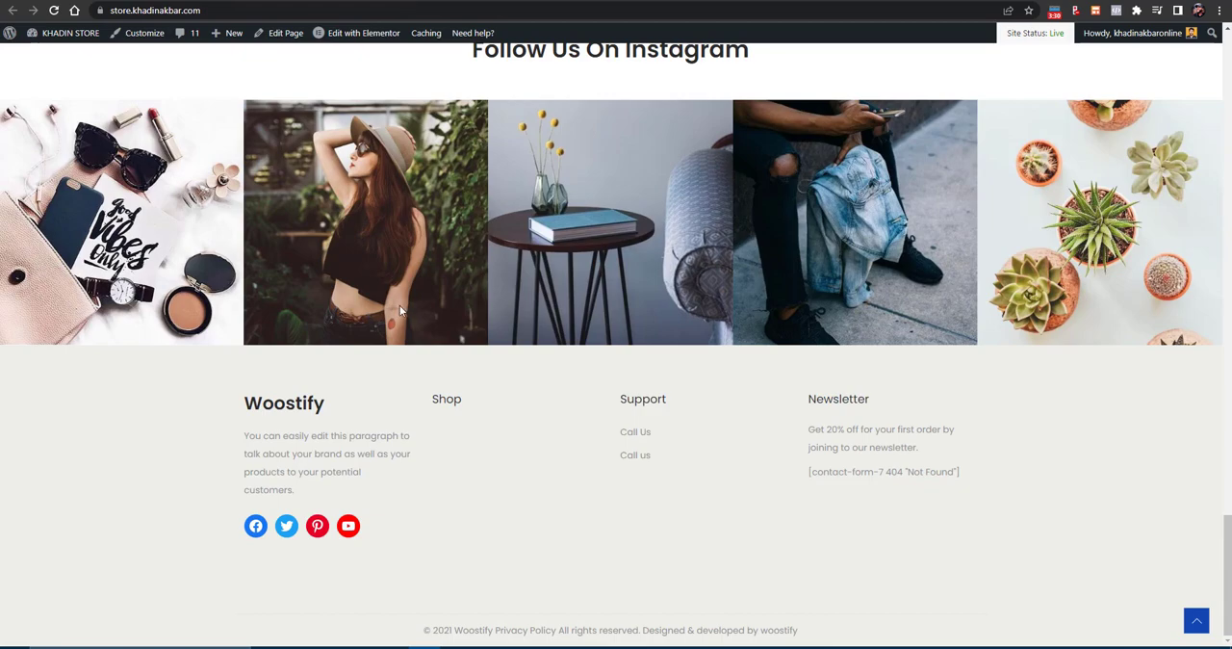
- Start customizing the theme from the store's home page and open the Site Identity settings
scroll(399, 305, up, 20)
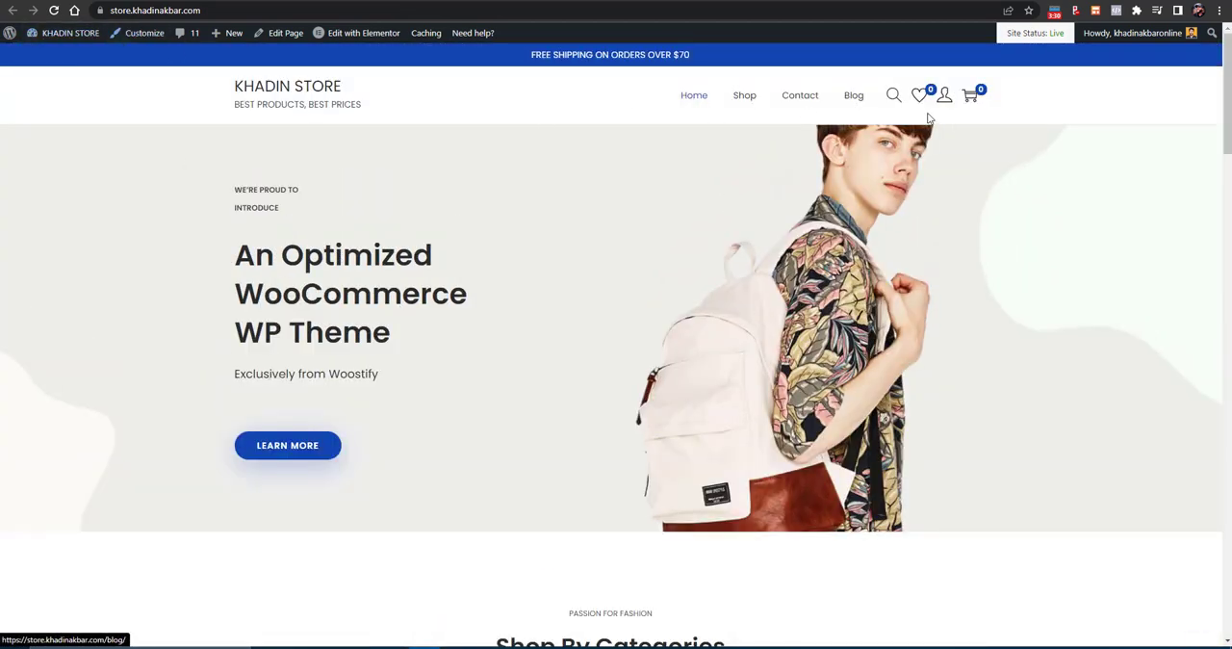
click(135, 36)
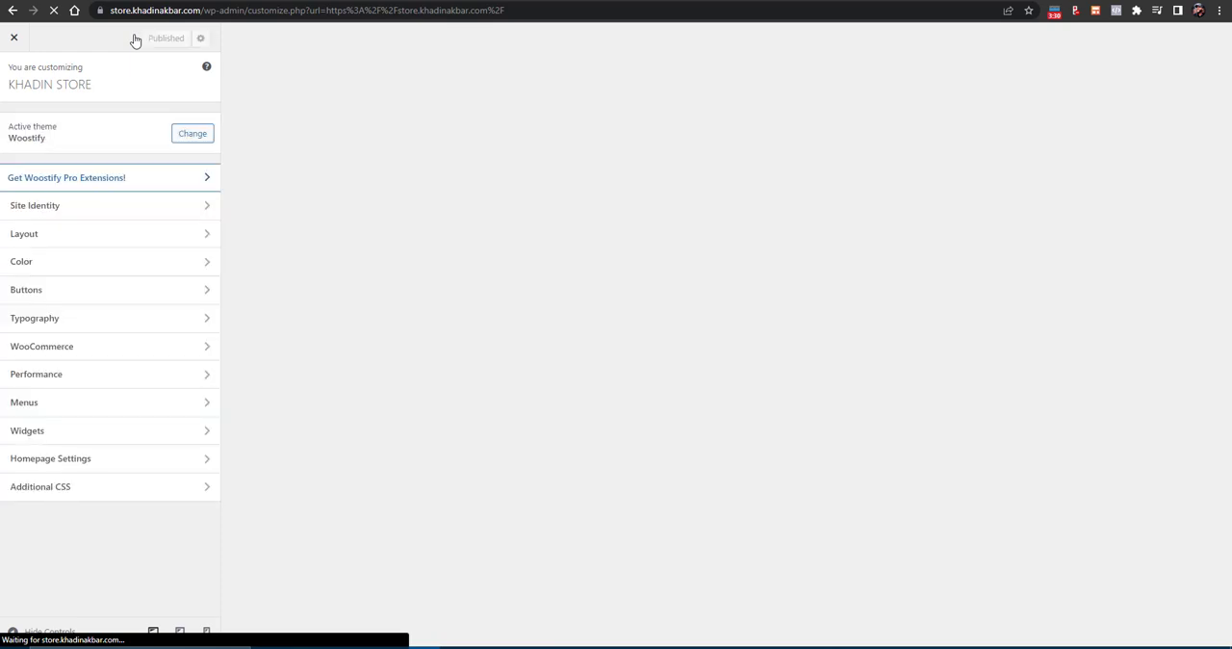
click(81, 210)
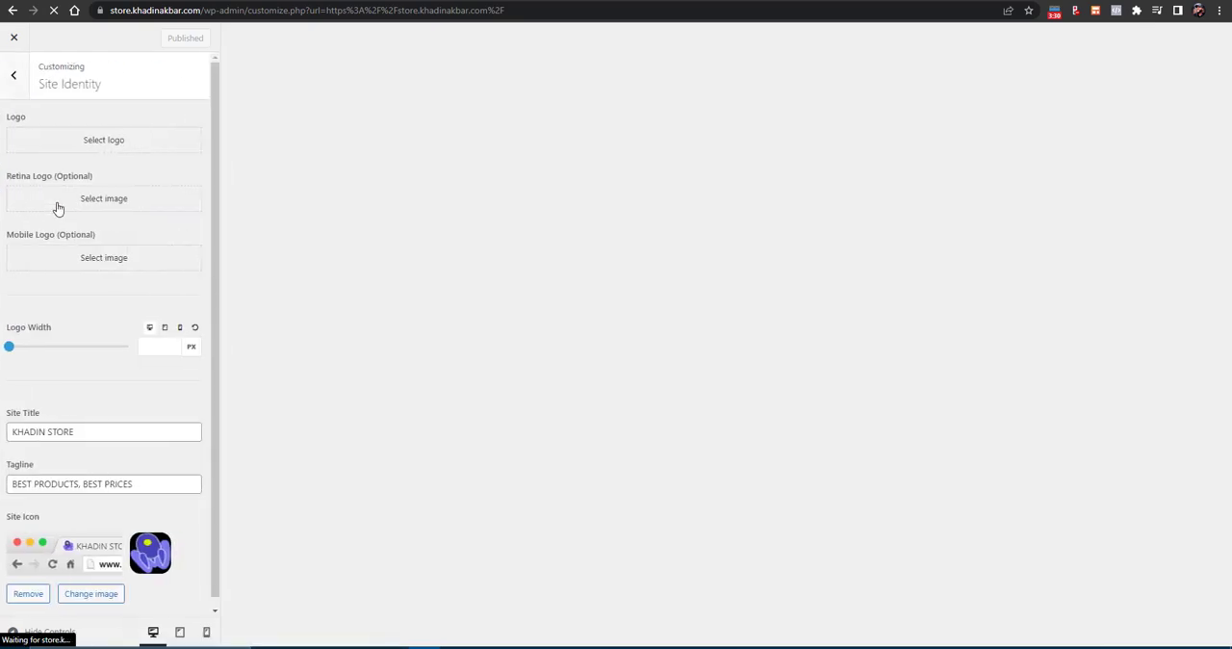
- Upload LOGO 300PX.png from the WEBIFIED HUB folder on drive D: for the site logo
click(97, 137)
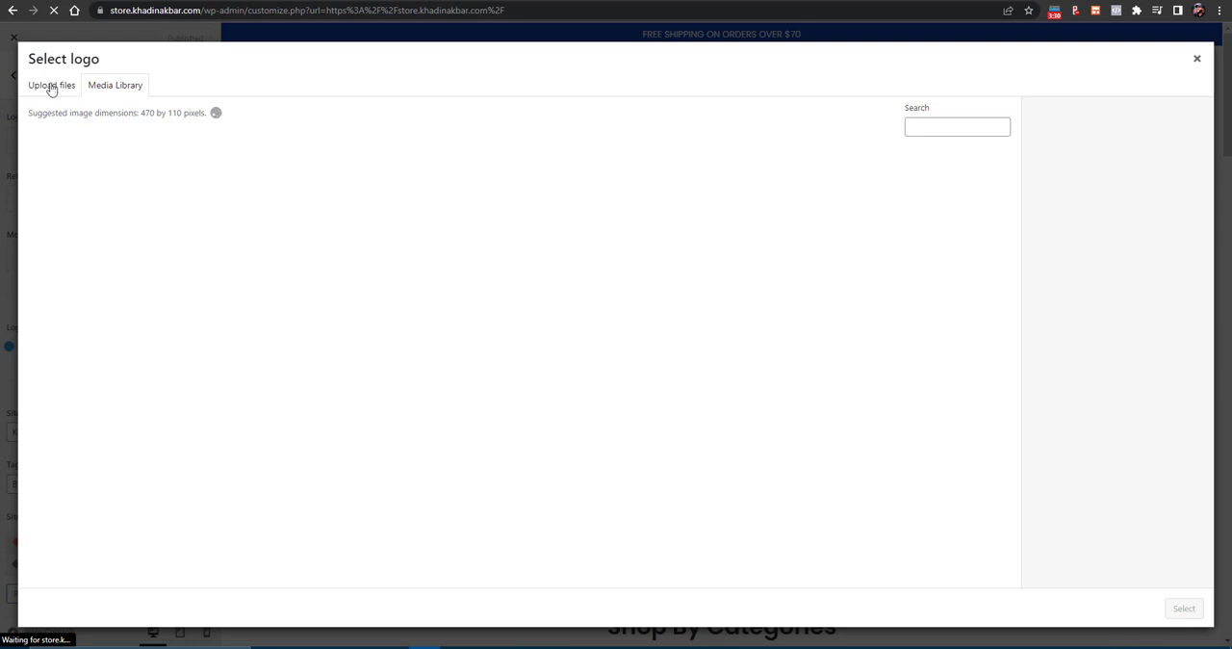
click(51, 87)
click(607, 313)
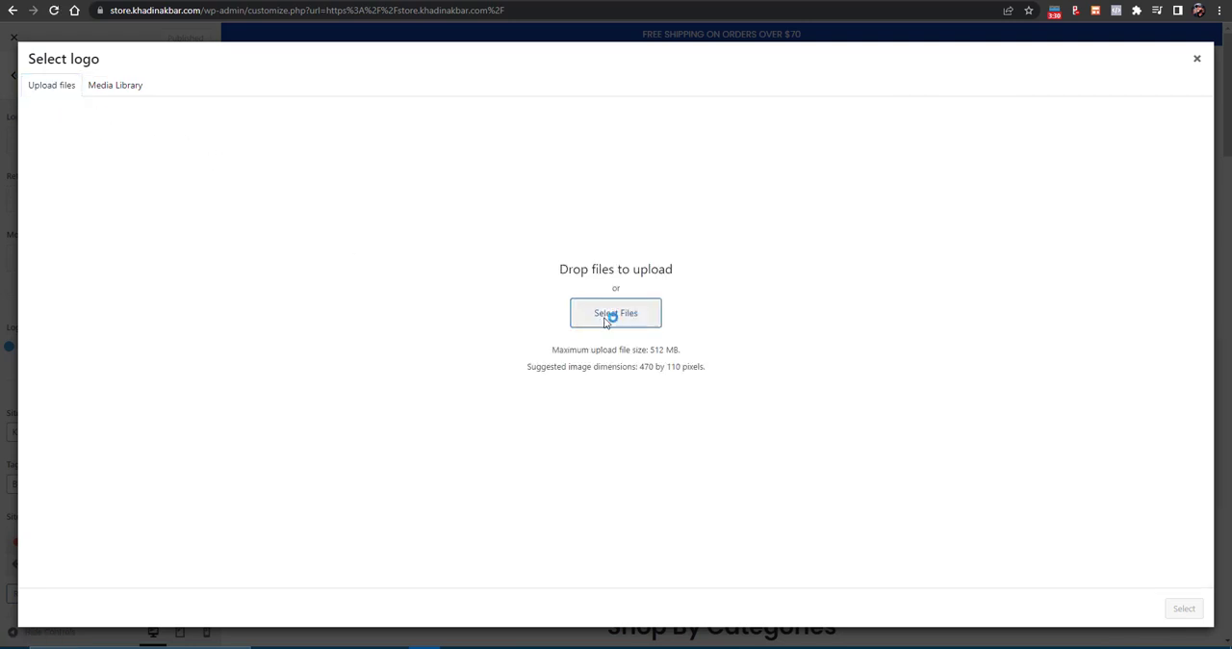
scroll(53, 163, down, 5)
click(72, 243)
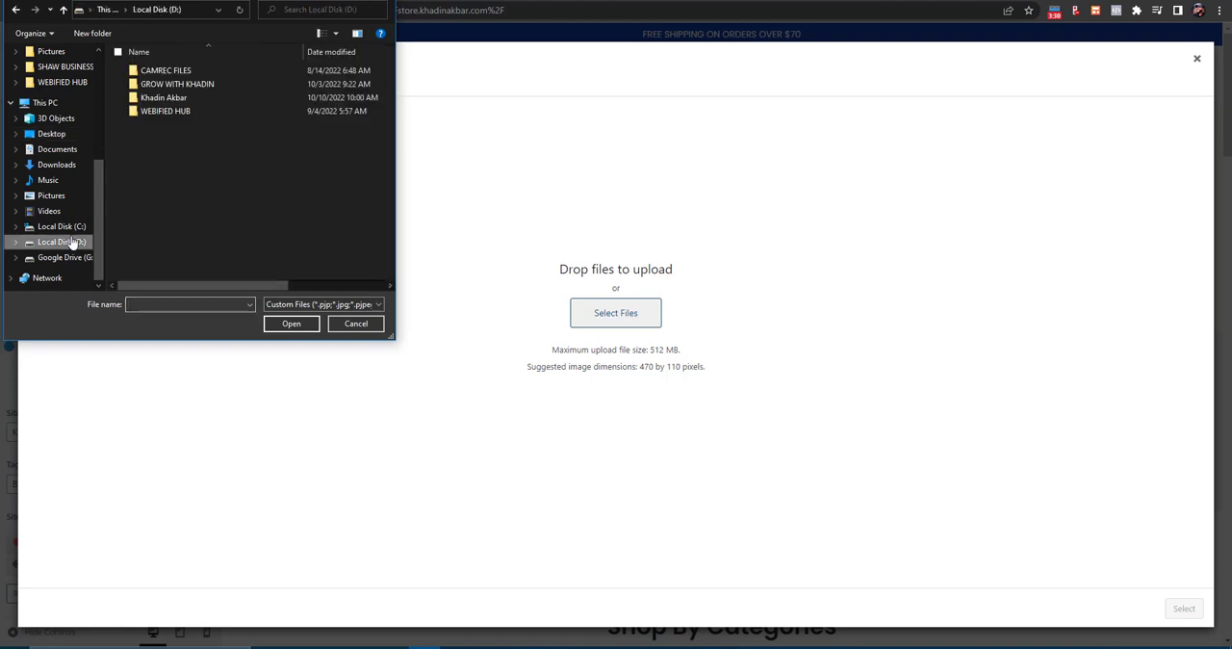
double_click(179, 99)
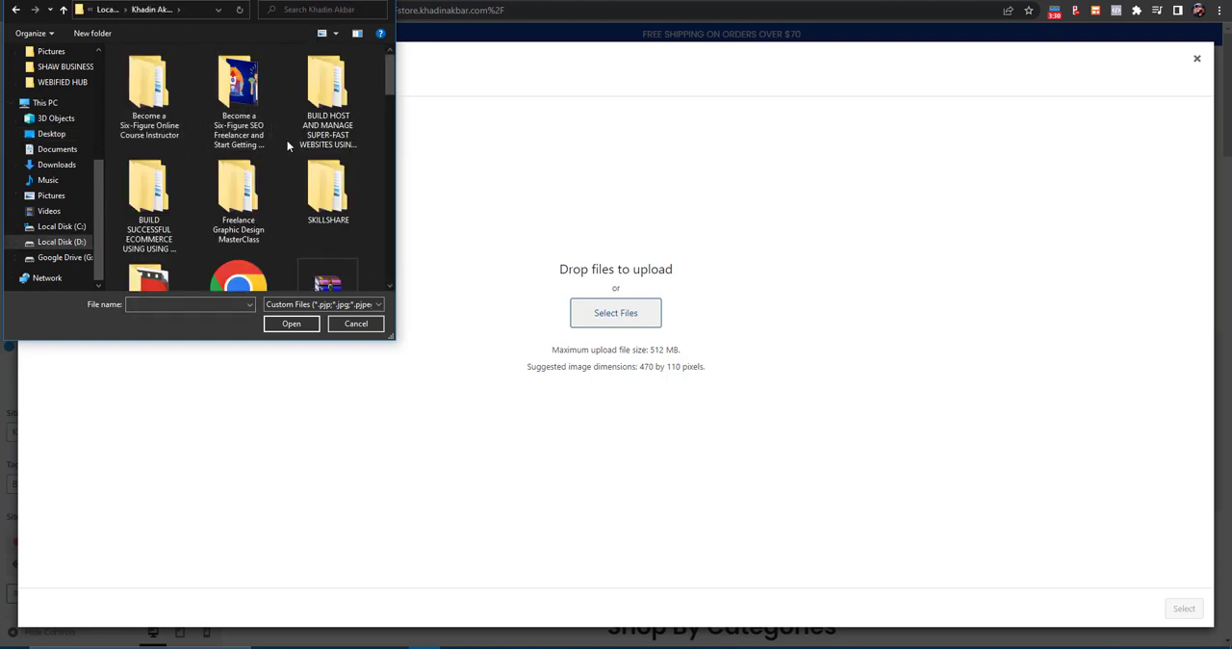
click(72, 241)
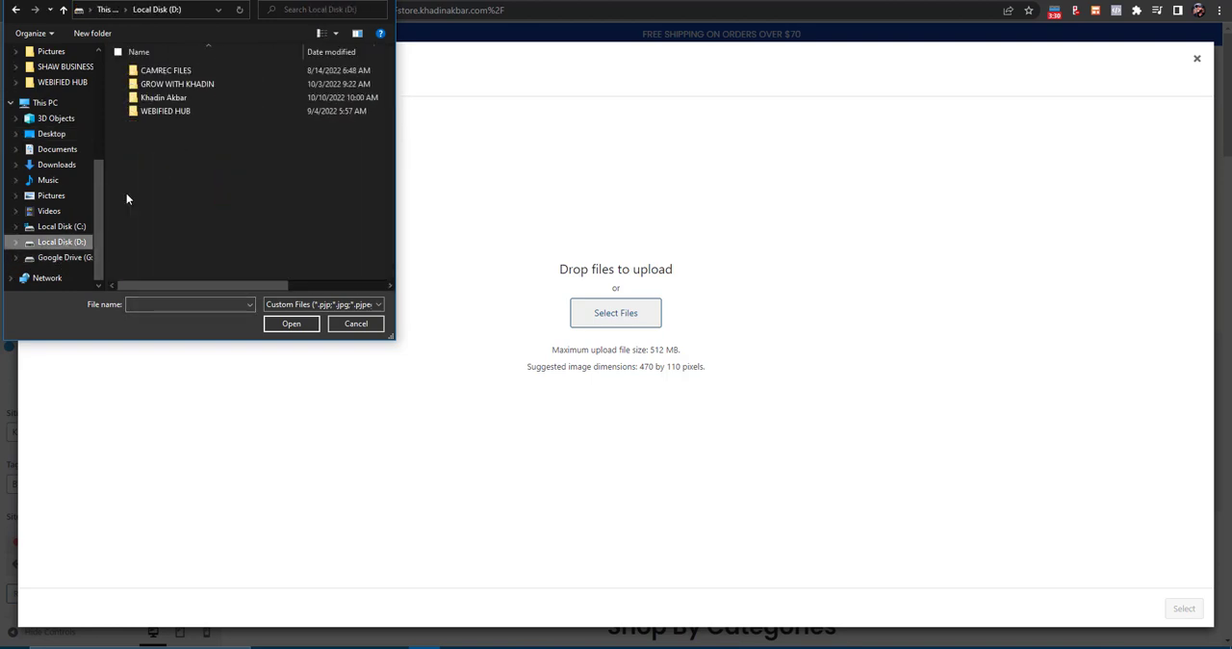
double_click(168, 110)
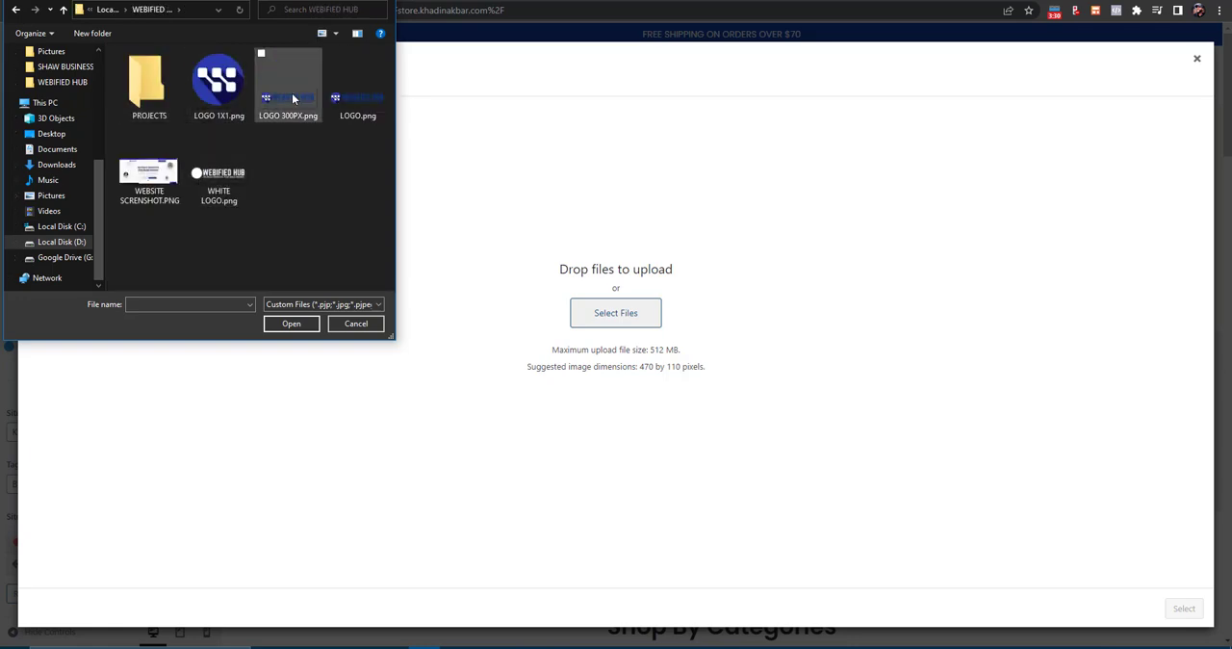
double_click(294, 98)
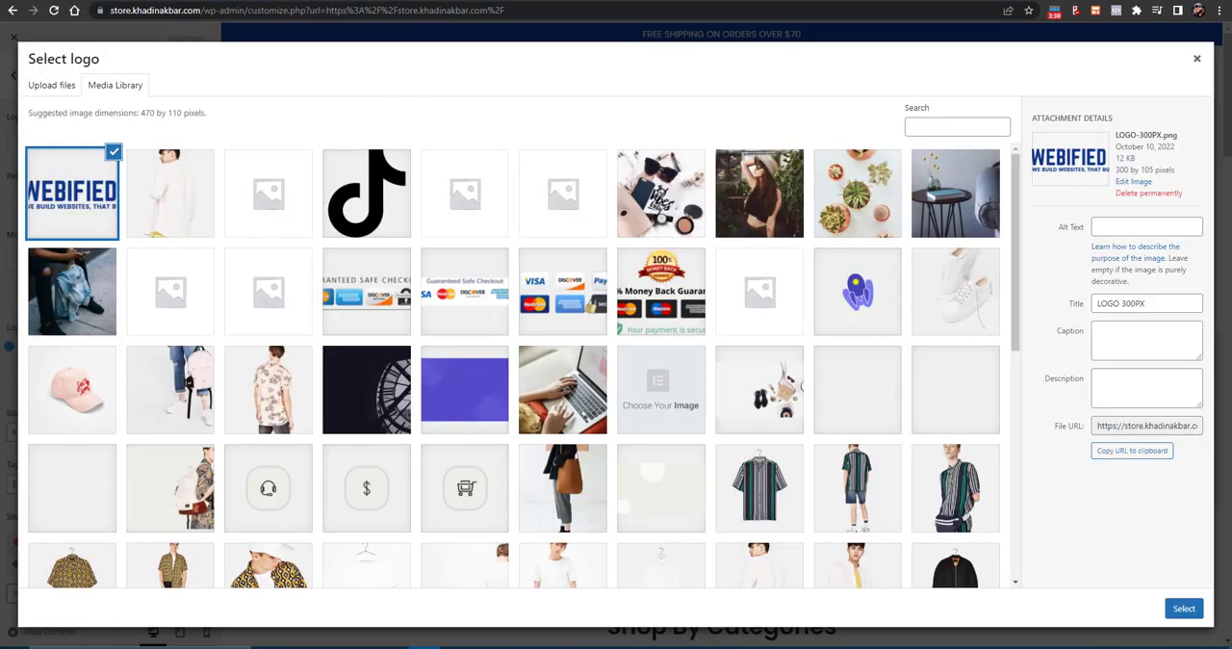
- Crop the uploaded image to the suggested area as the site logo and set the logo width to 122 px
click(1184, 608)
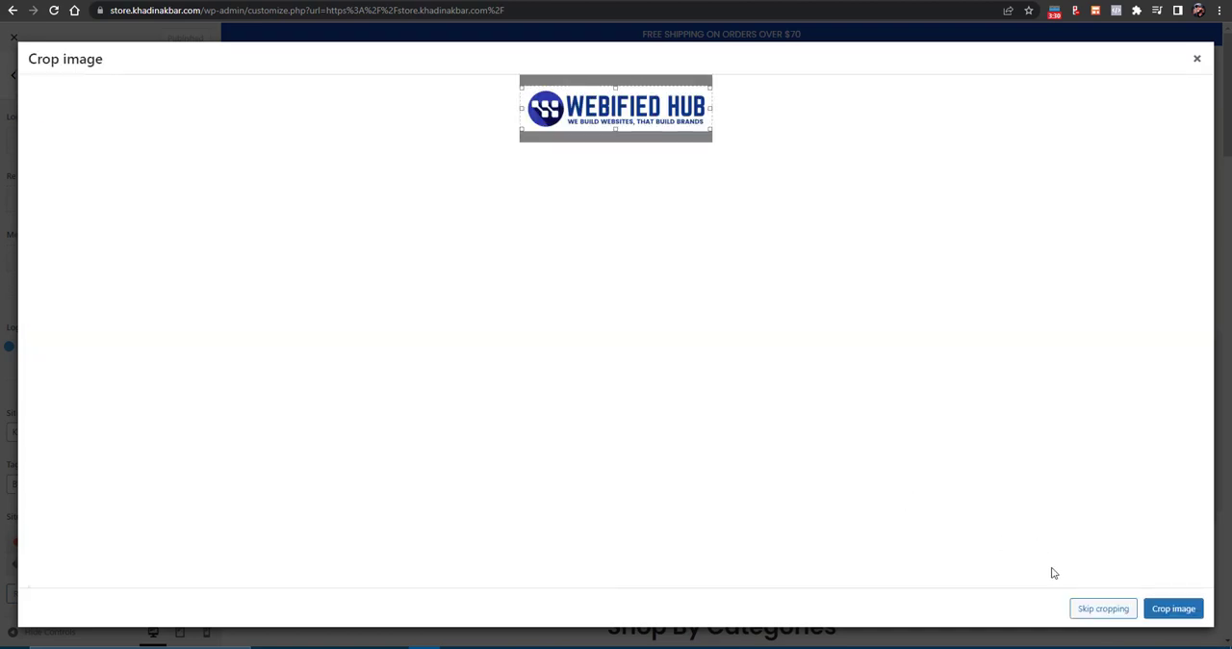
click(1169, 608)
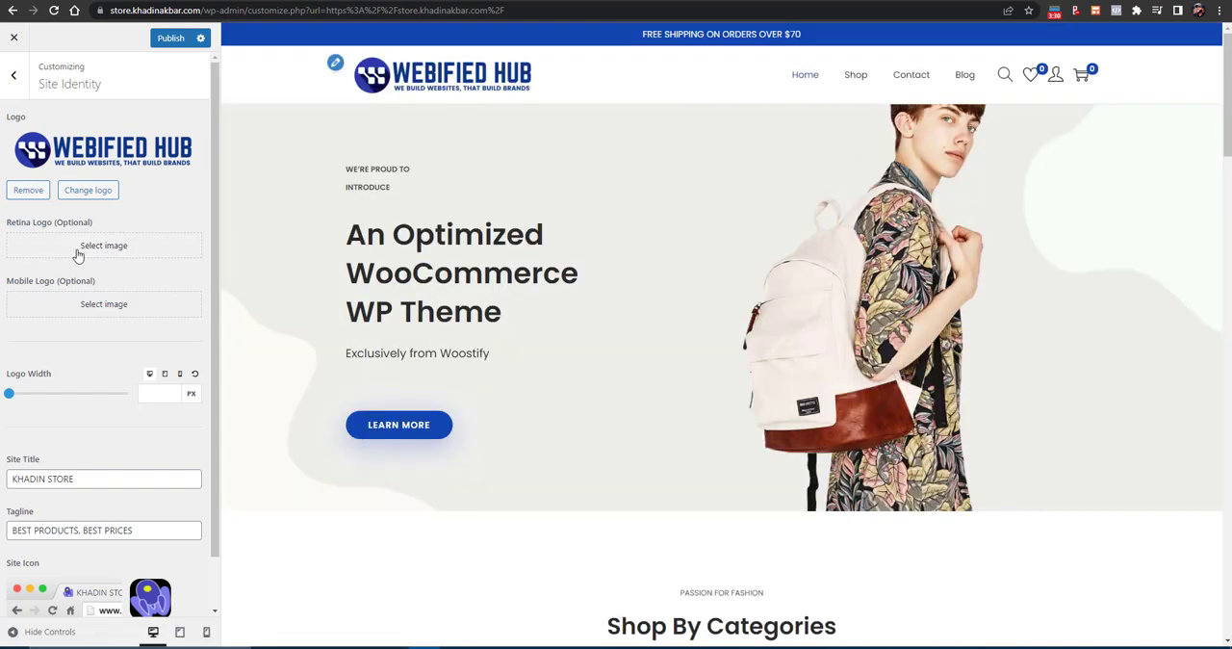
drag(9, 393, 29, 403)
scroll(52, 398, down, 2)
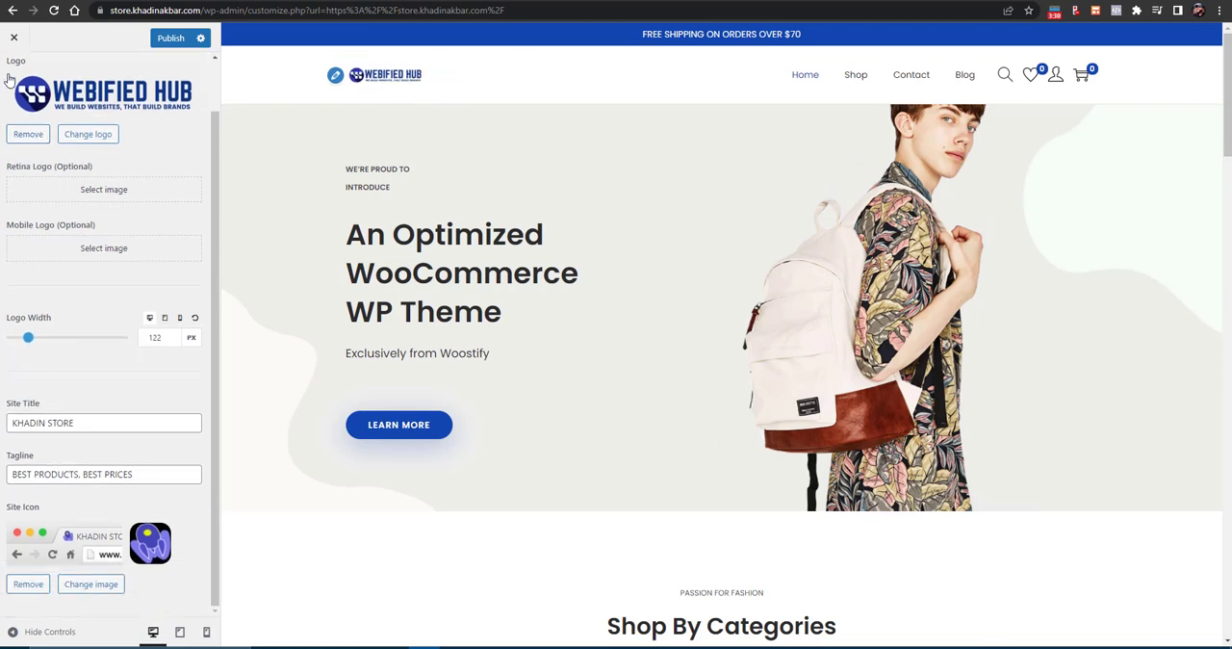
- Replace the site icon with LOGO 1X1.png from the WEBIFIED HUB folder, uploading and cropping it, and leave the Site Identity settings
scroll(10, 193, up, 1)
scroll(58, 385, down, 1)
click(87, 585)
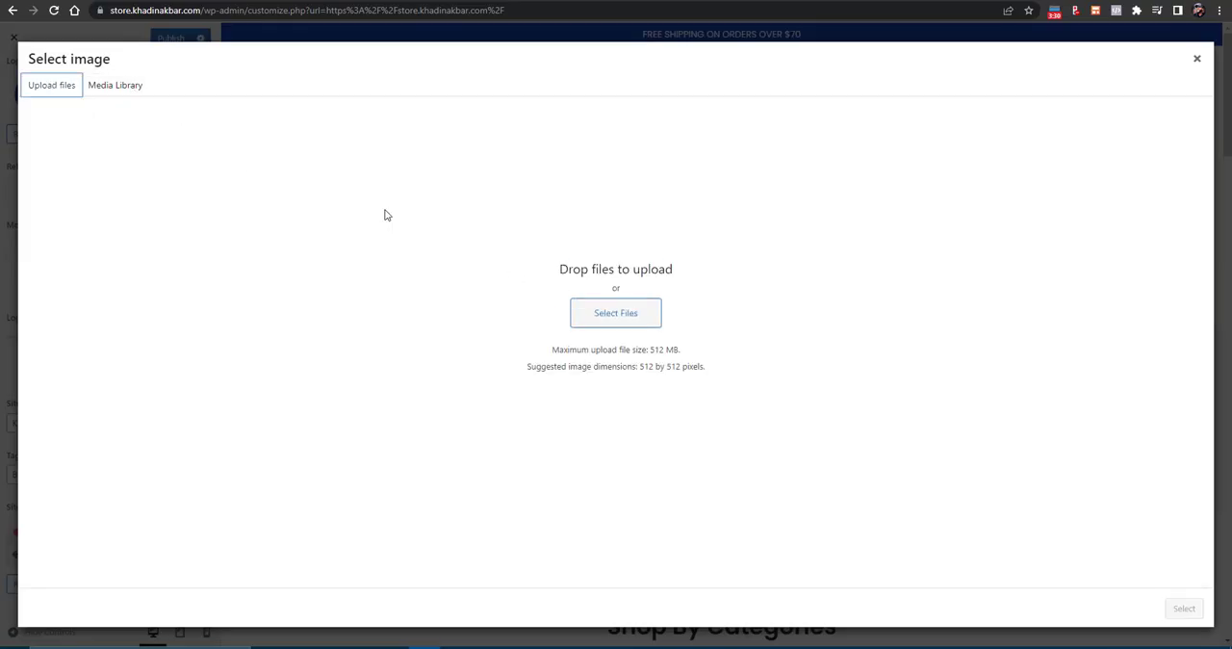
click(598, 316)
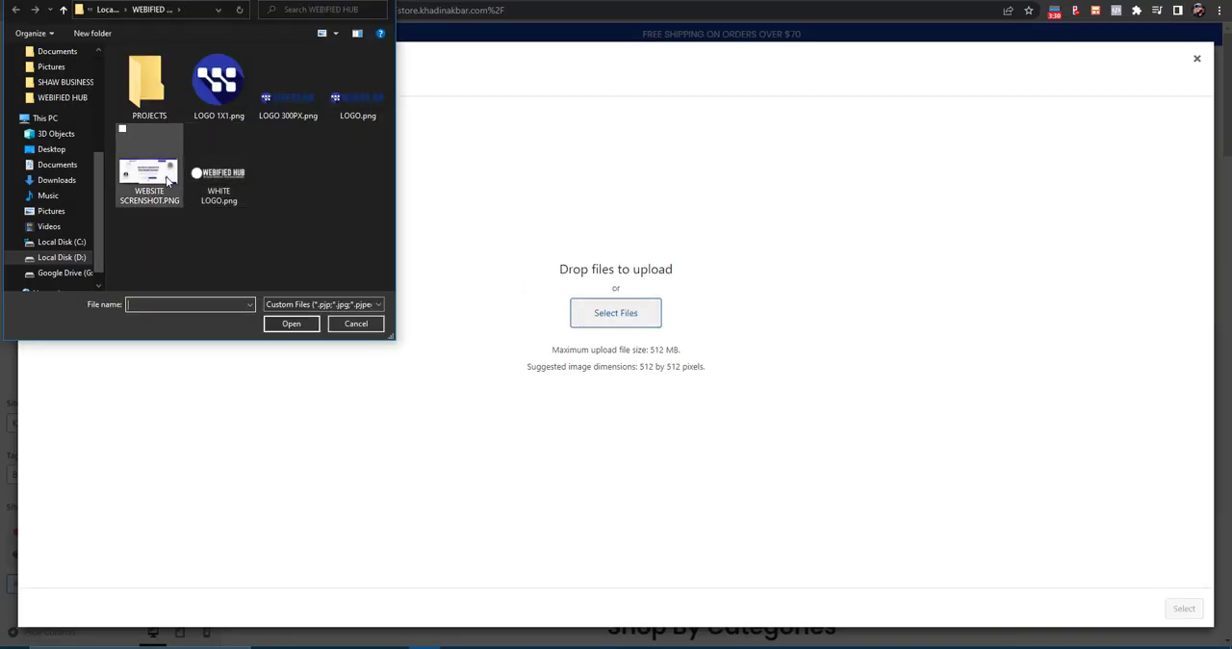
double_click(229, 100)
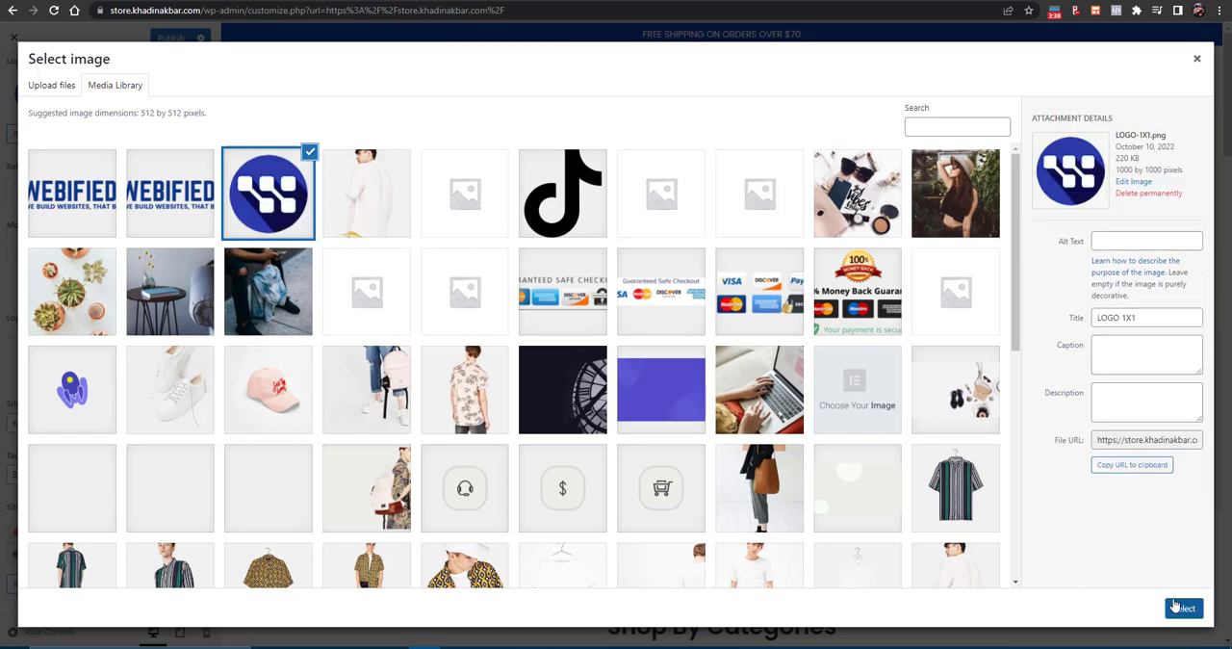
click(1175, 605)
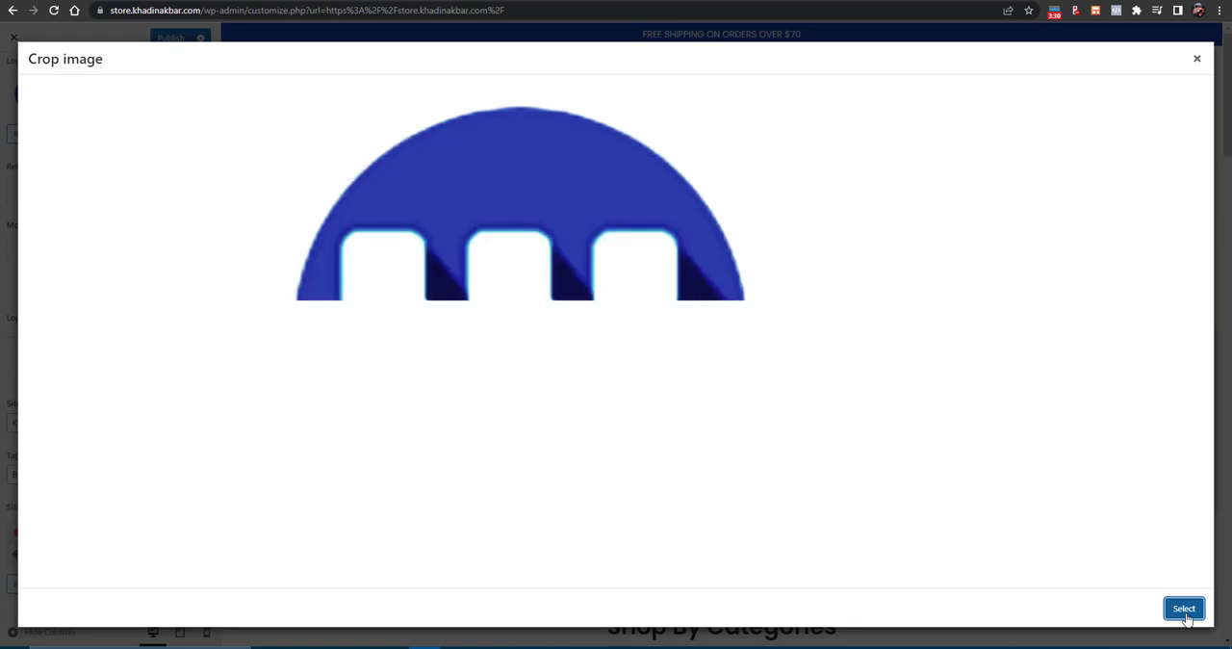
click(1183, 614)
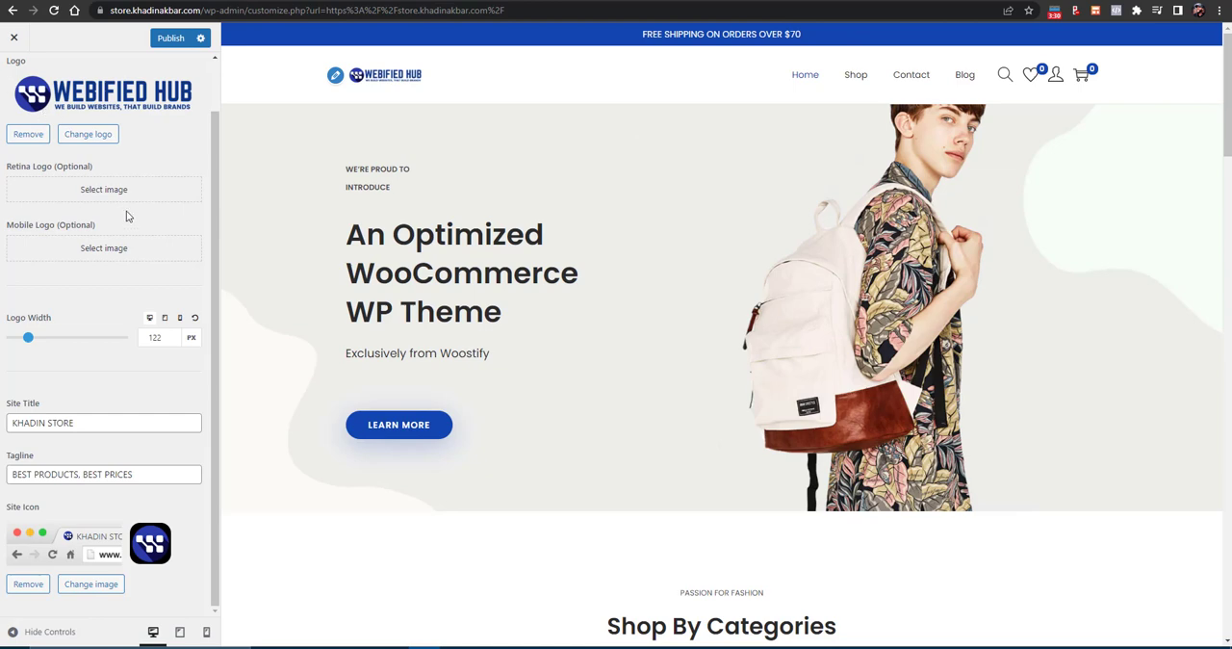
scroll(127, 216, up, 3)
click(15, 84)
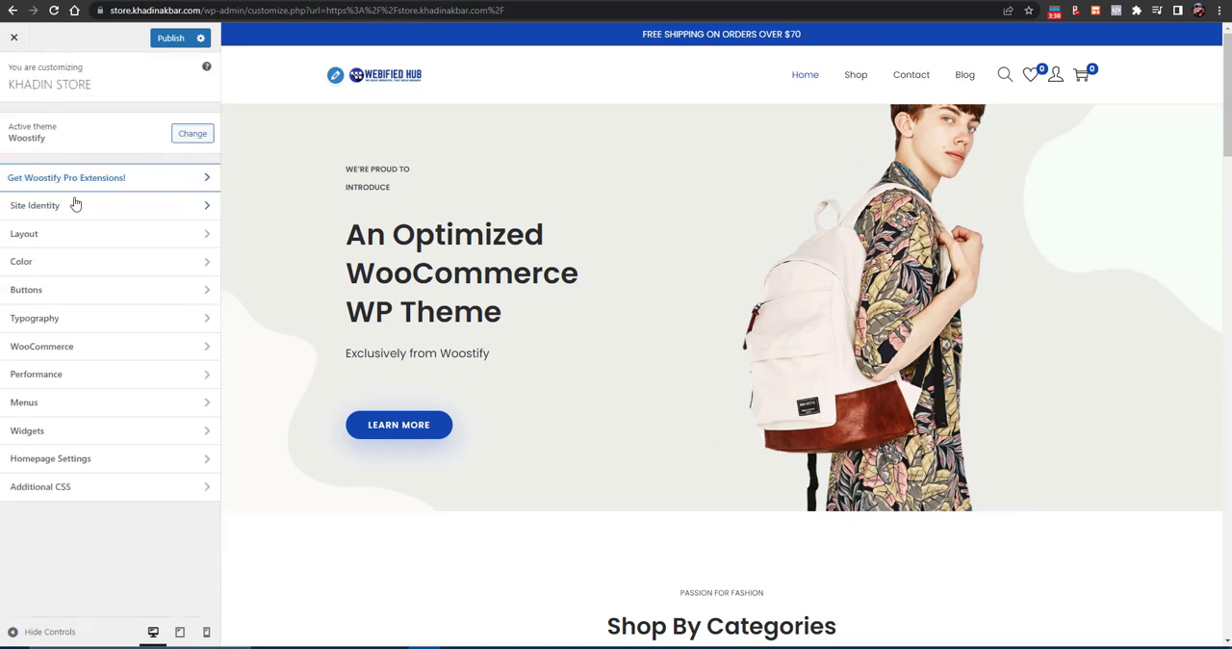
- Turn off the topbar display in the theme's Layout settings
click(47, 243)
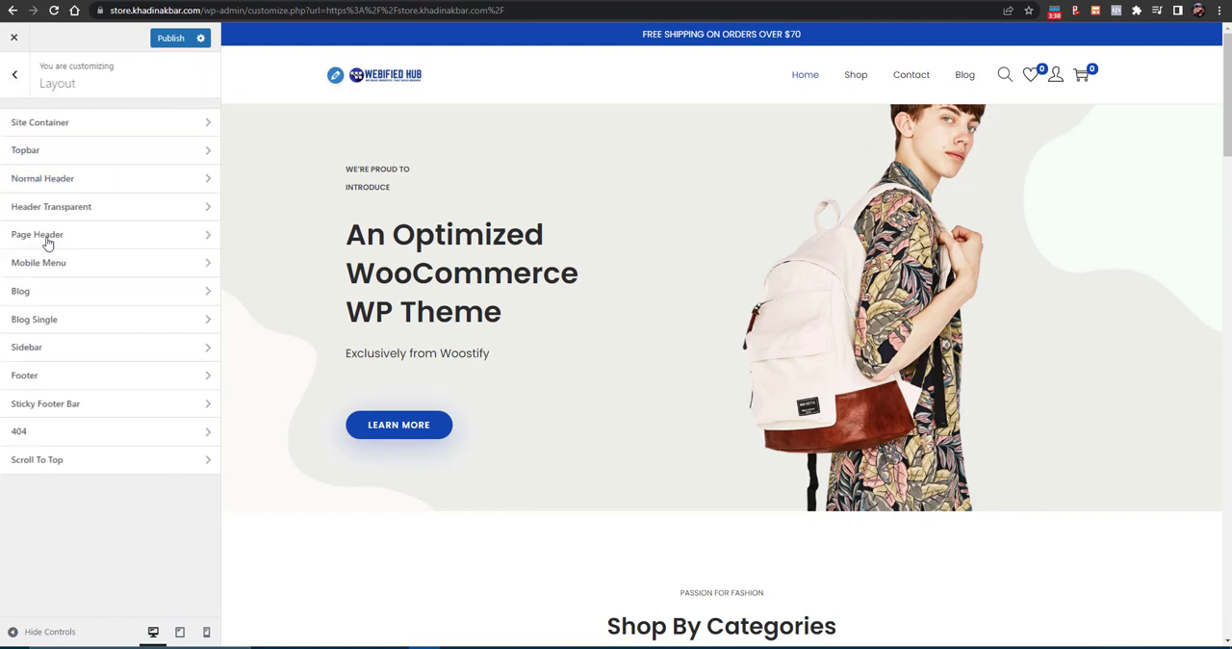
click(50, 152)
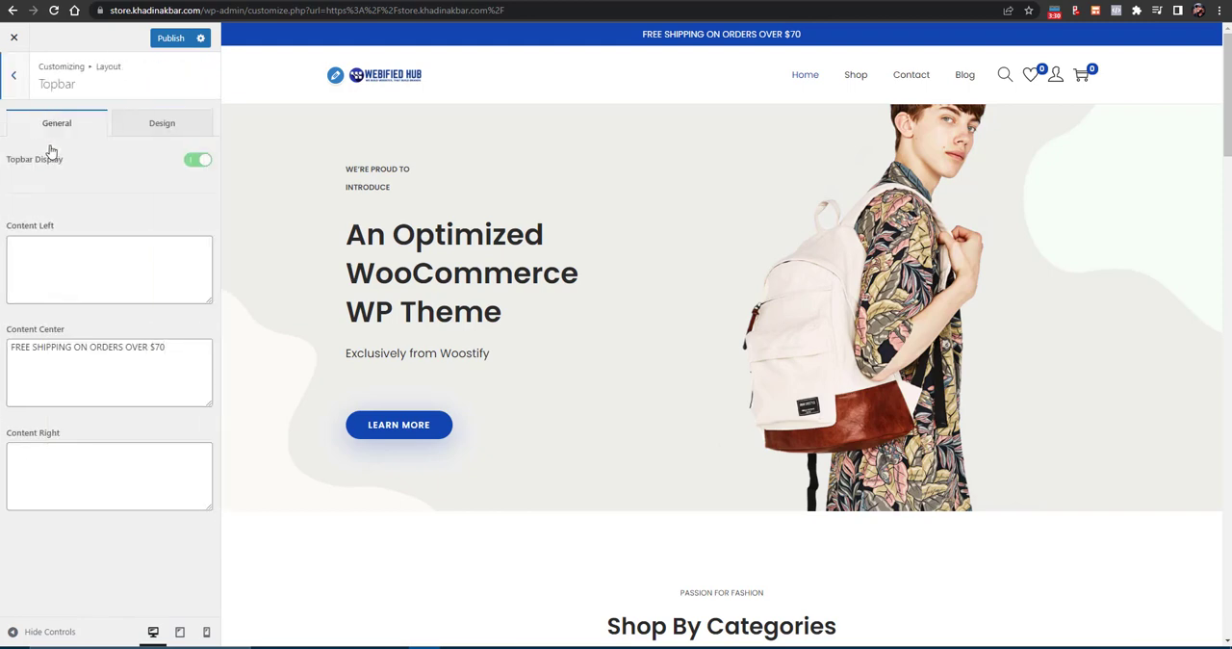
click(69, 262)
triple_click(78, 345)
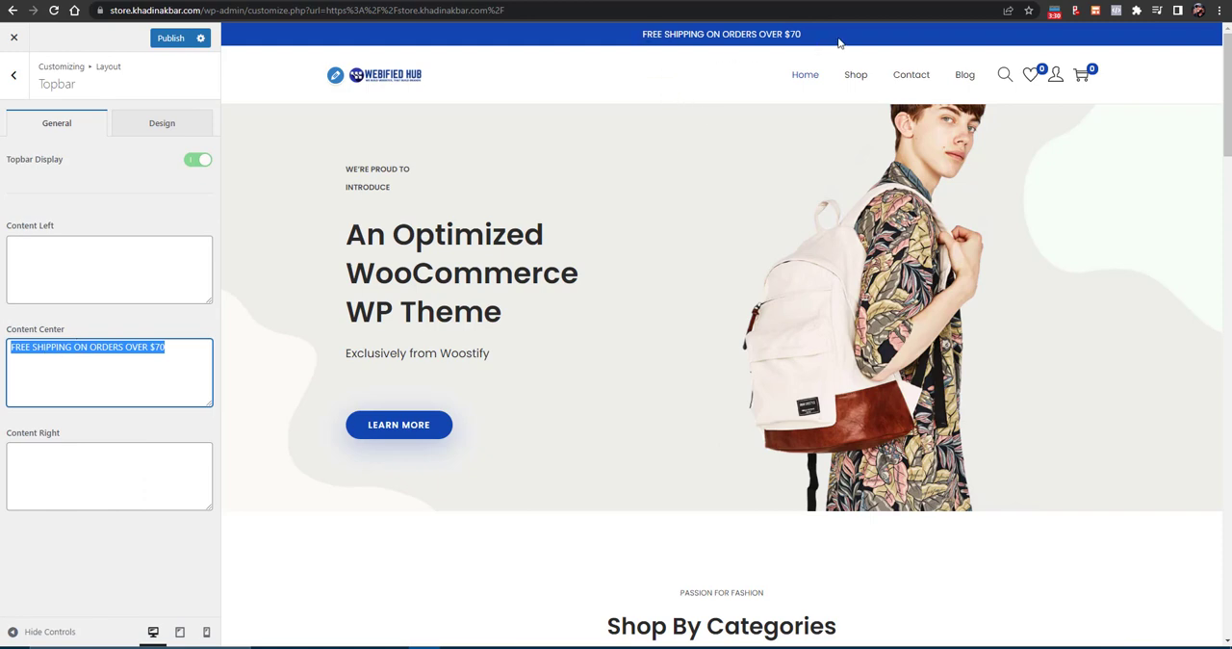
double_click(98, 369)
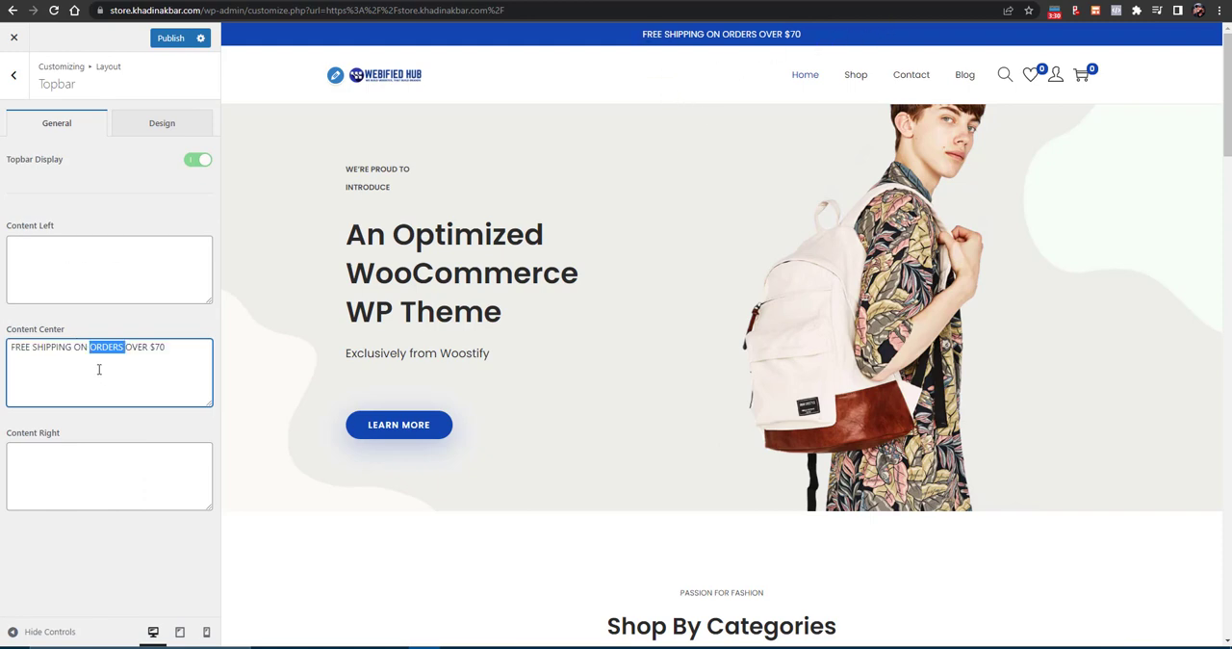
click(197, 160)
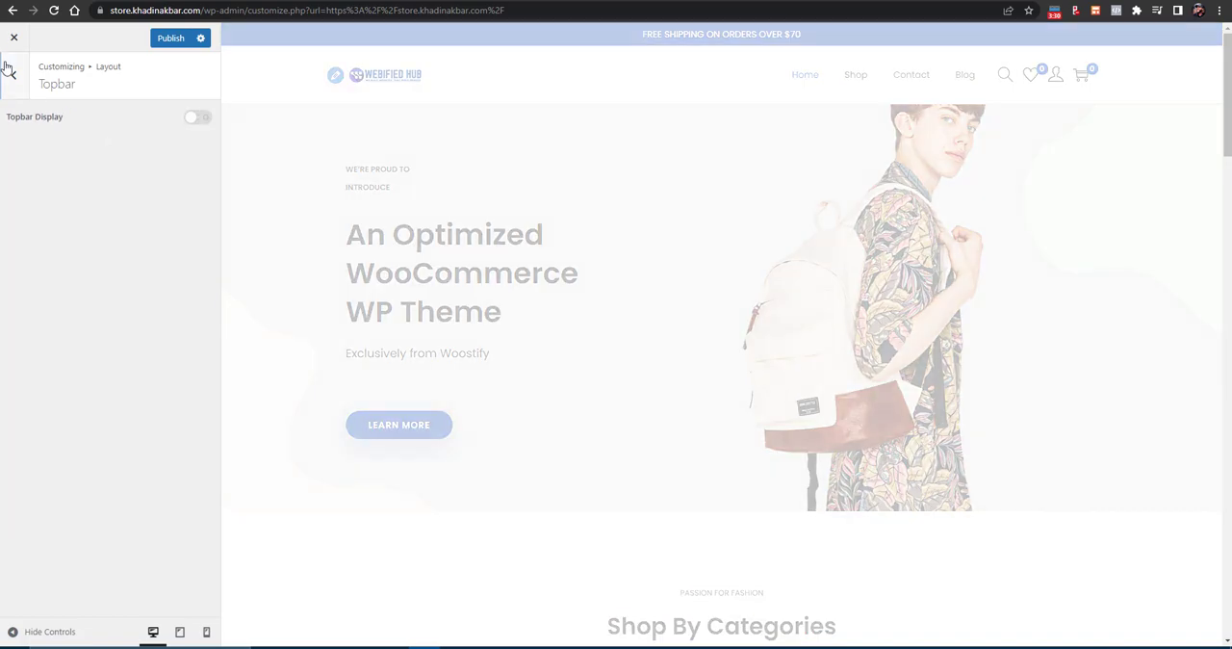
click(13, 75)
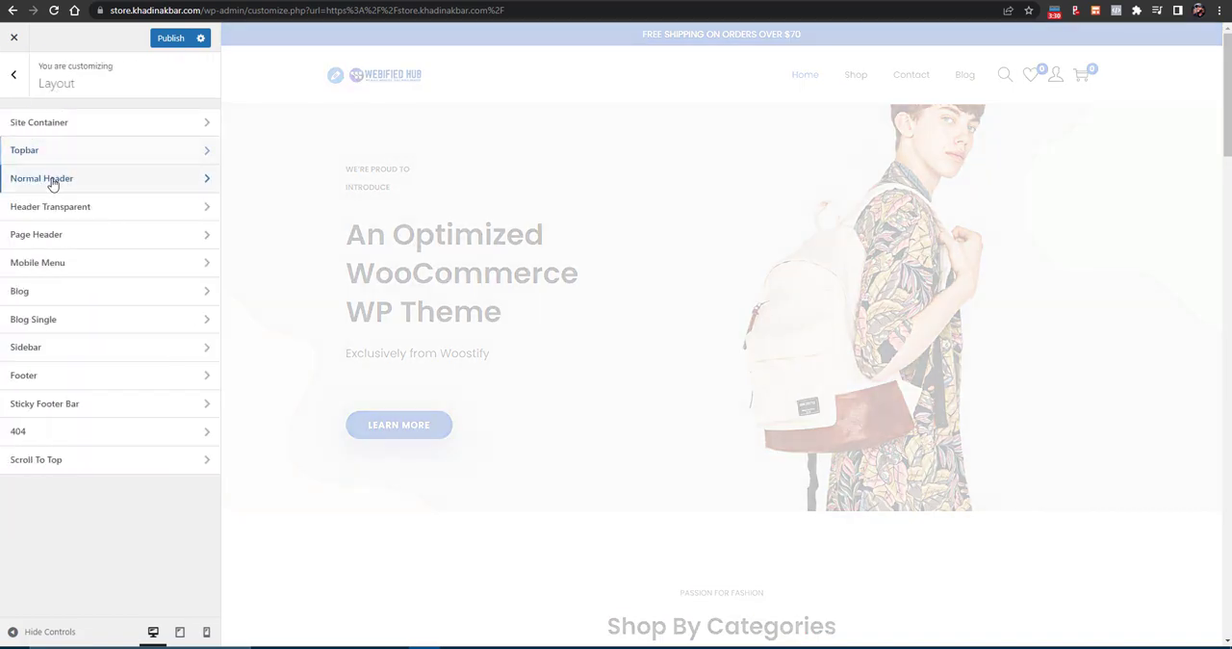
- Enable the login popup for the account icon in the Normal Header layout settings
click(50, 182)
scroll(119, 345, down, 2)
scroll(119, 344, down, 3)
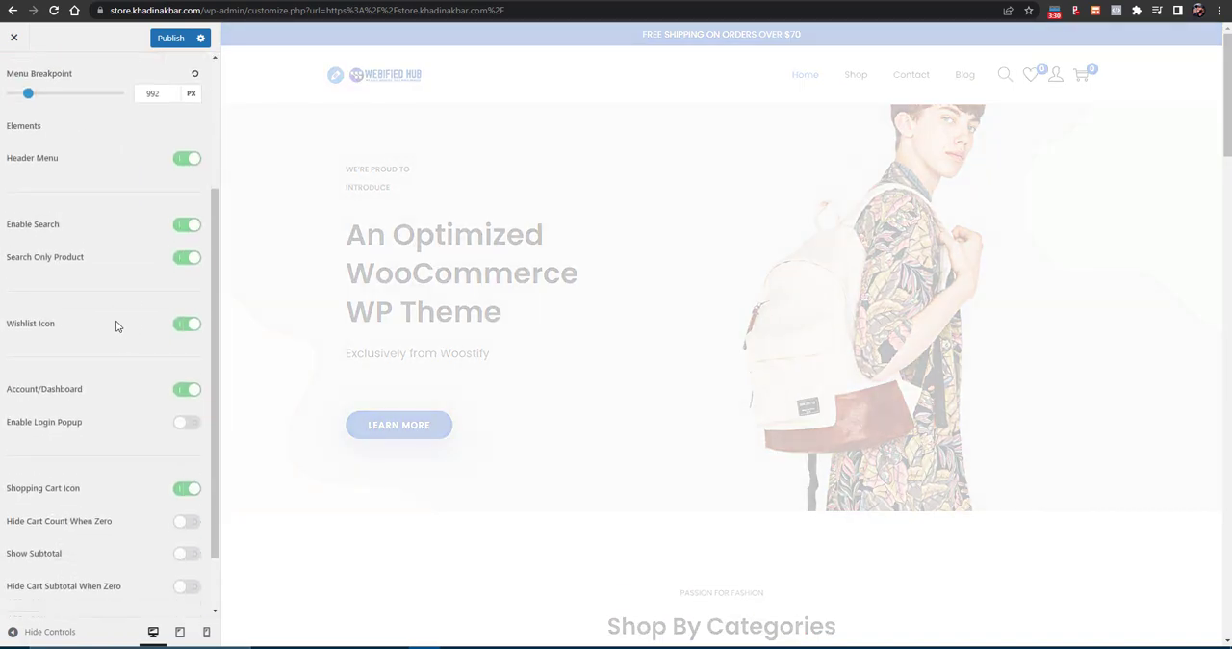
scroll(144, 313, up, 3)
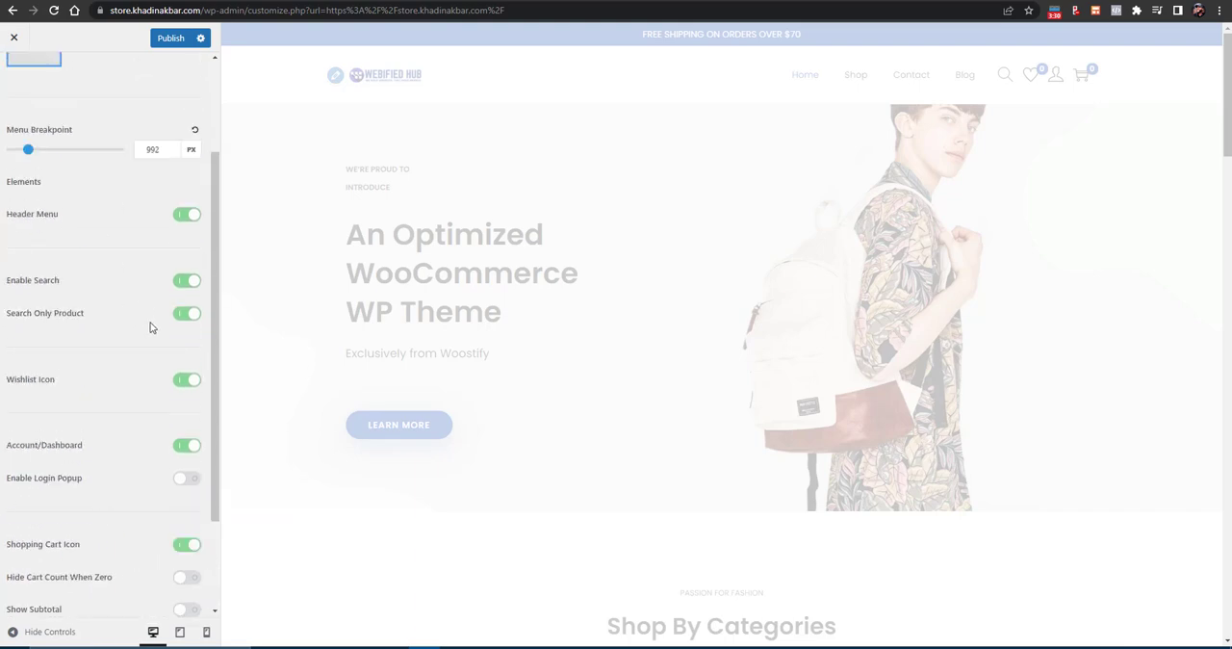
scroll(135, 250, down, 3)
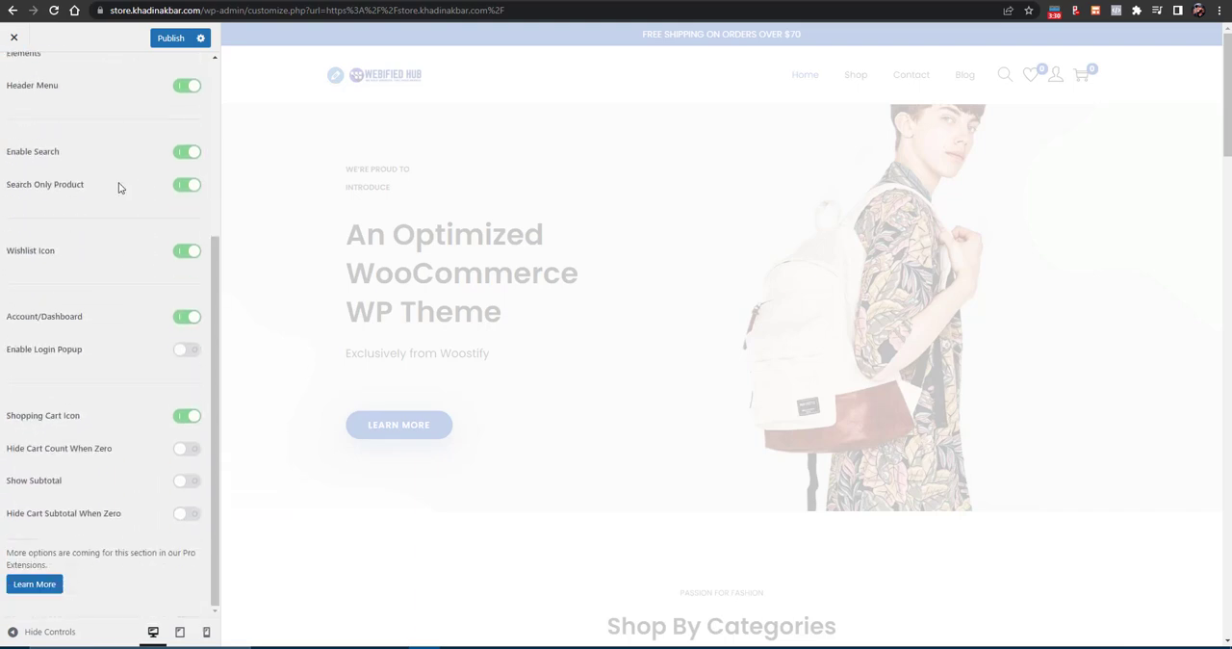
click(187, 350)
scroll(122, 310, up, 5)
click(12, 73)
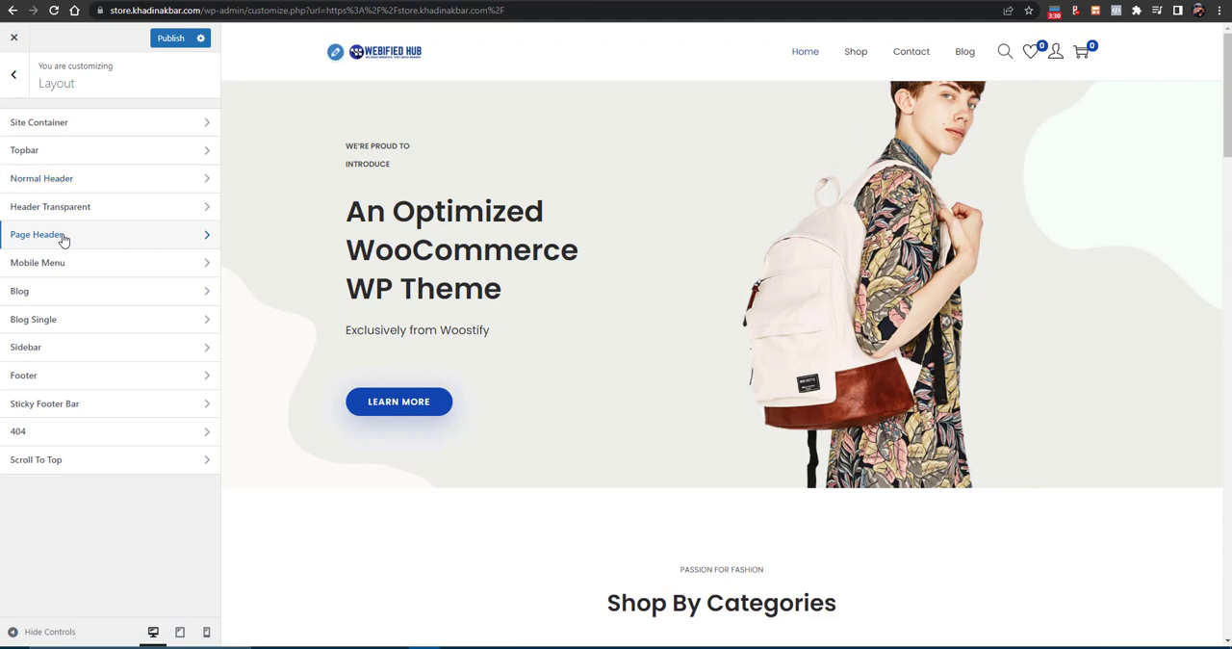
- Replace the custom text in the Footer layout settings with "Copyright 2022. Powered by" followed by the owner's name
click(61, 236)
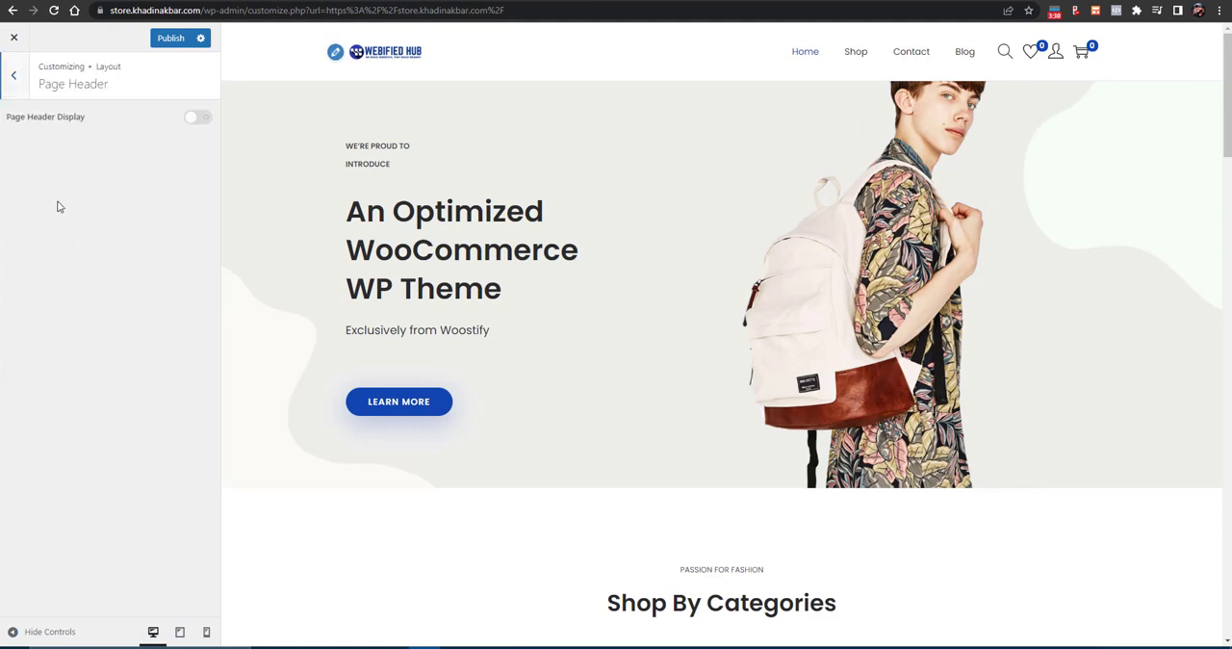
click(23, 95)
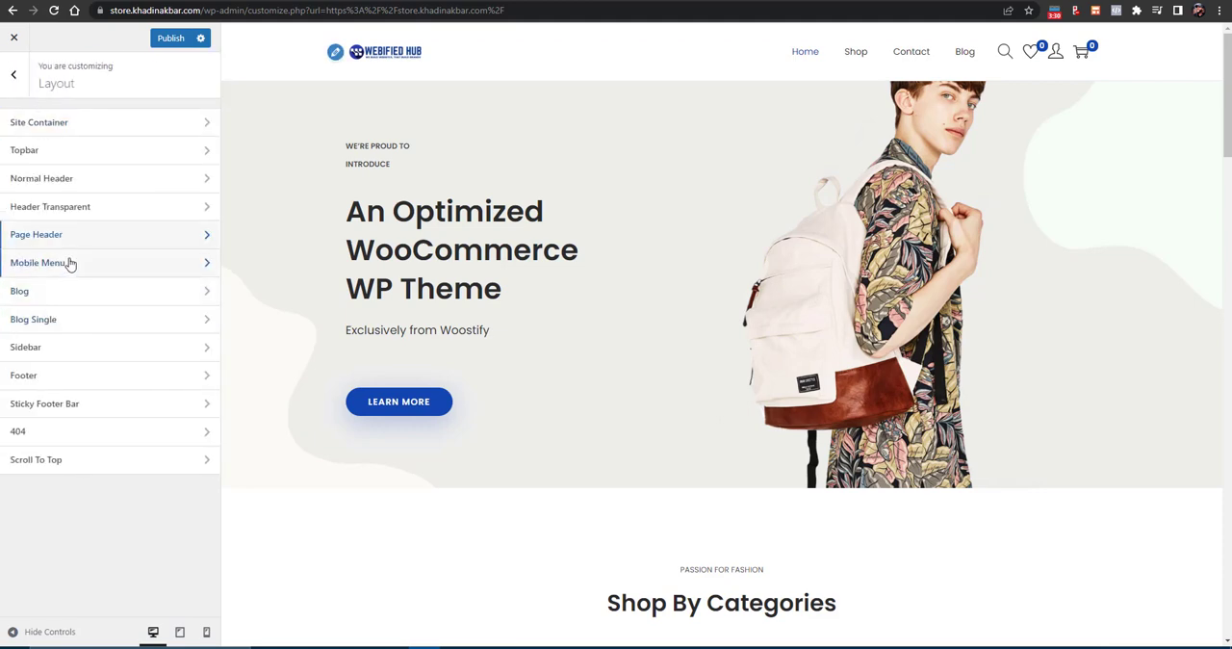
click(59, 376)
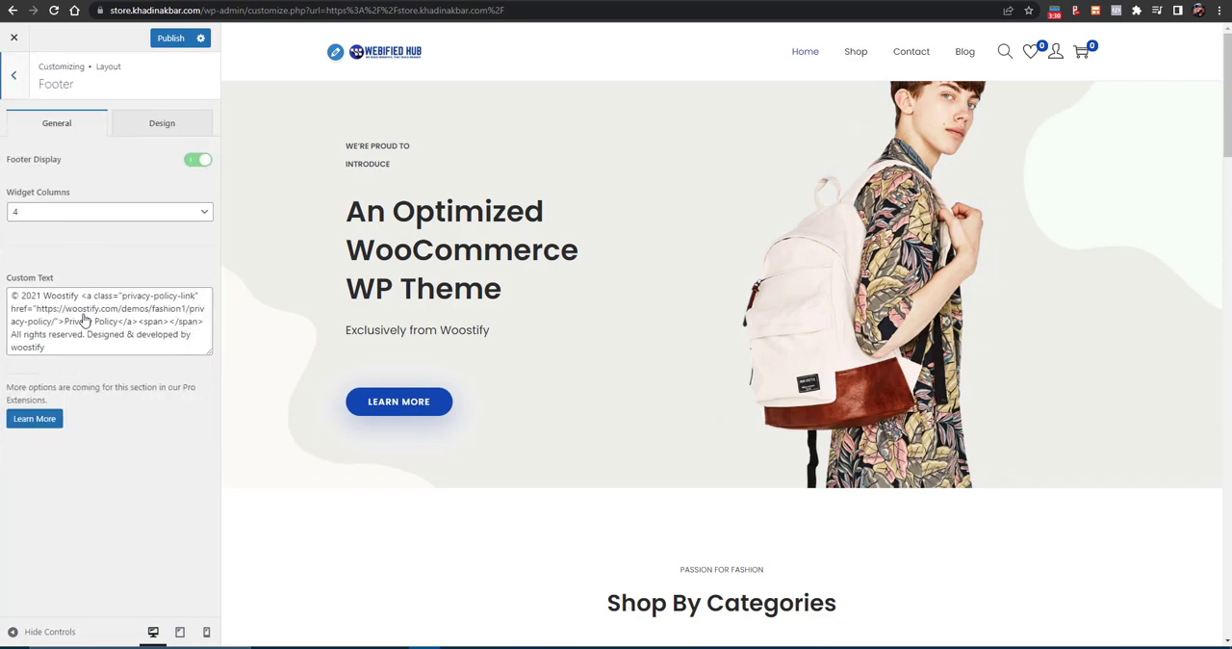
scroll(346, 347, down, 15)
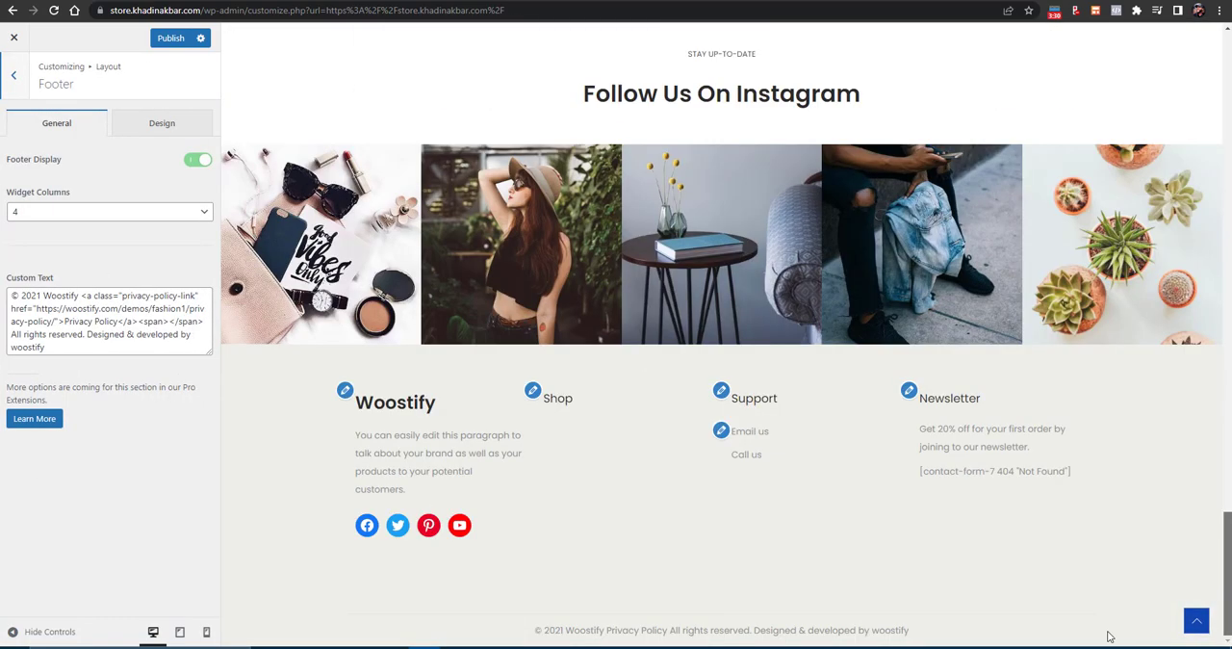
triple_click(40, 298)
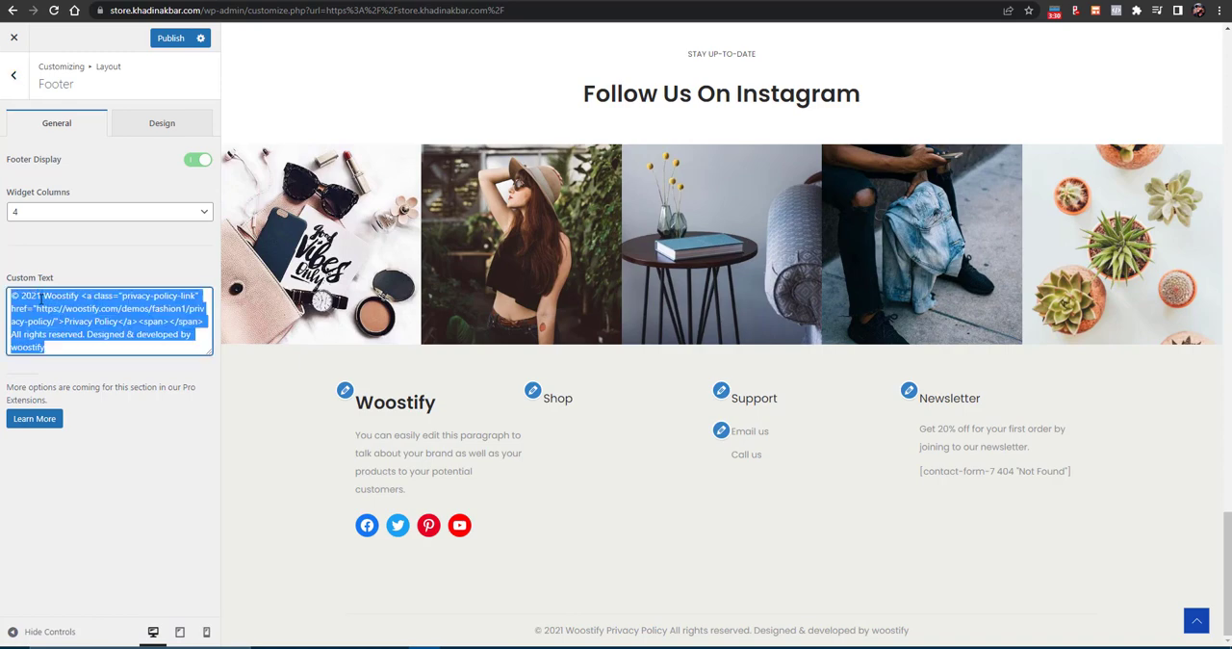
key(BackSpace)
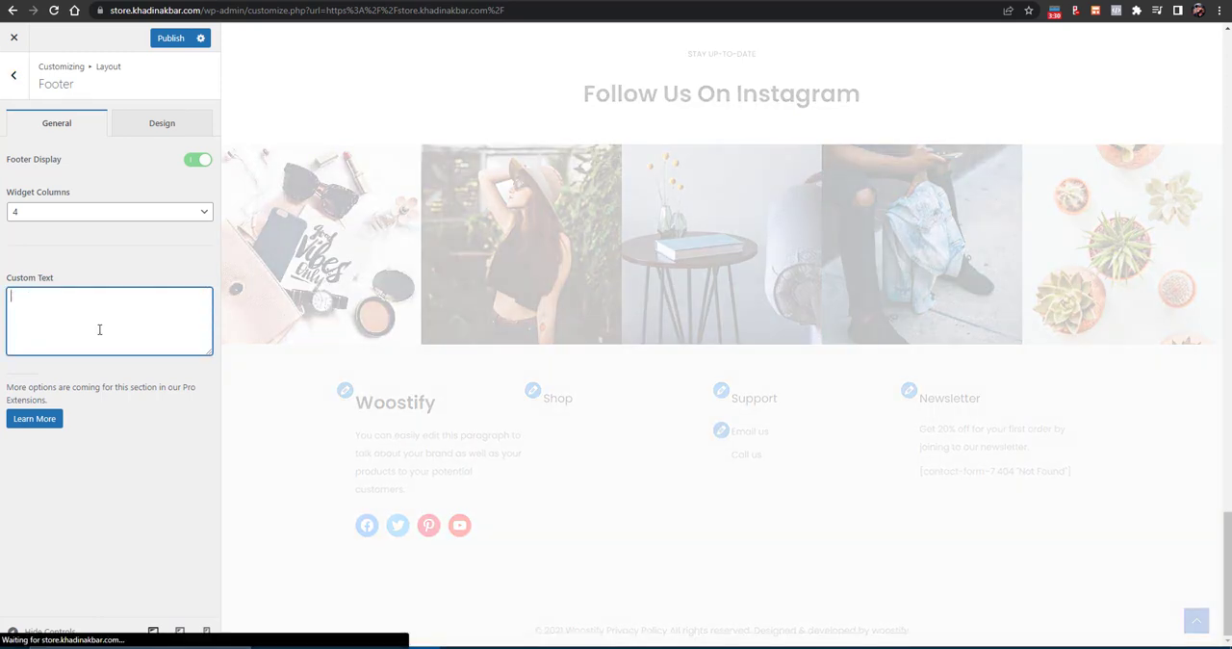
text(Copyright 2022. Powered by K)
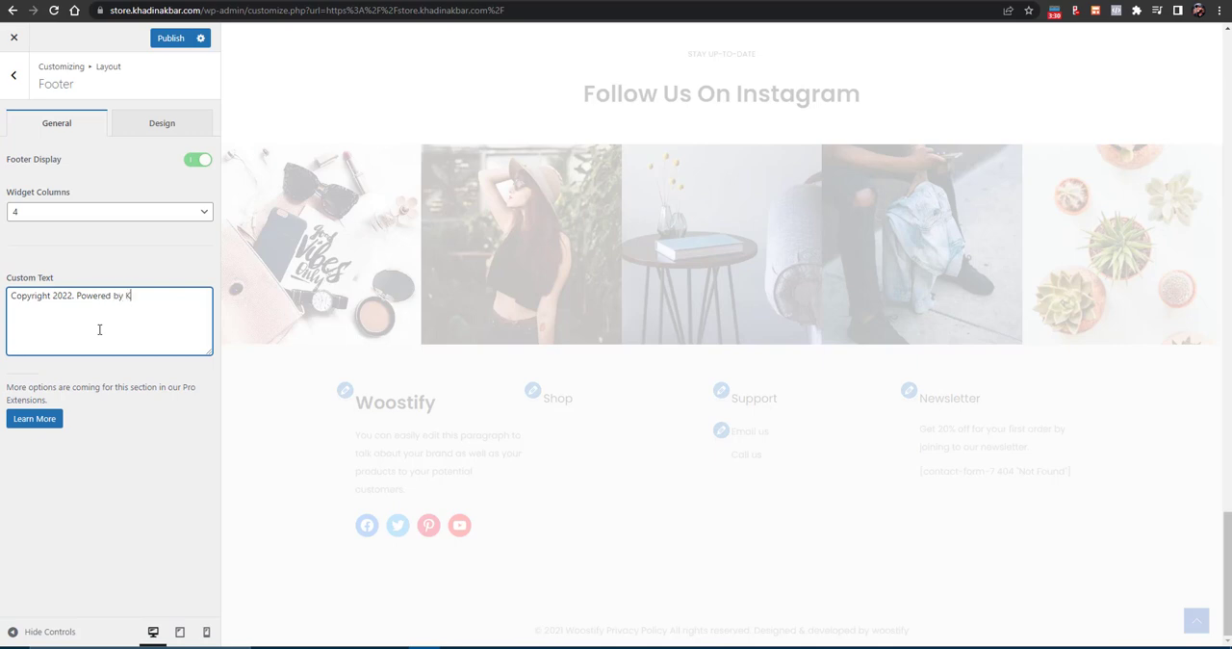
text(AKBAR)
click(16, 89)
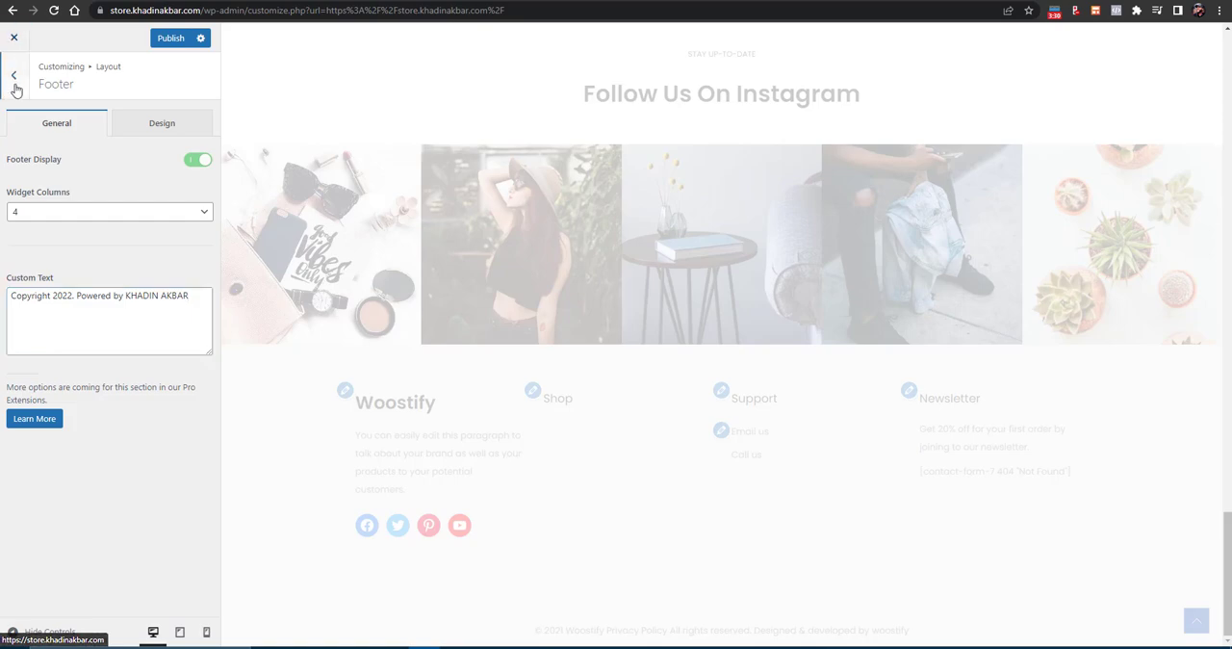
click(15, 89)
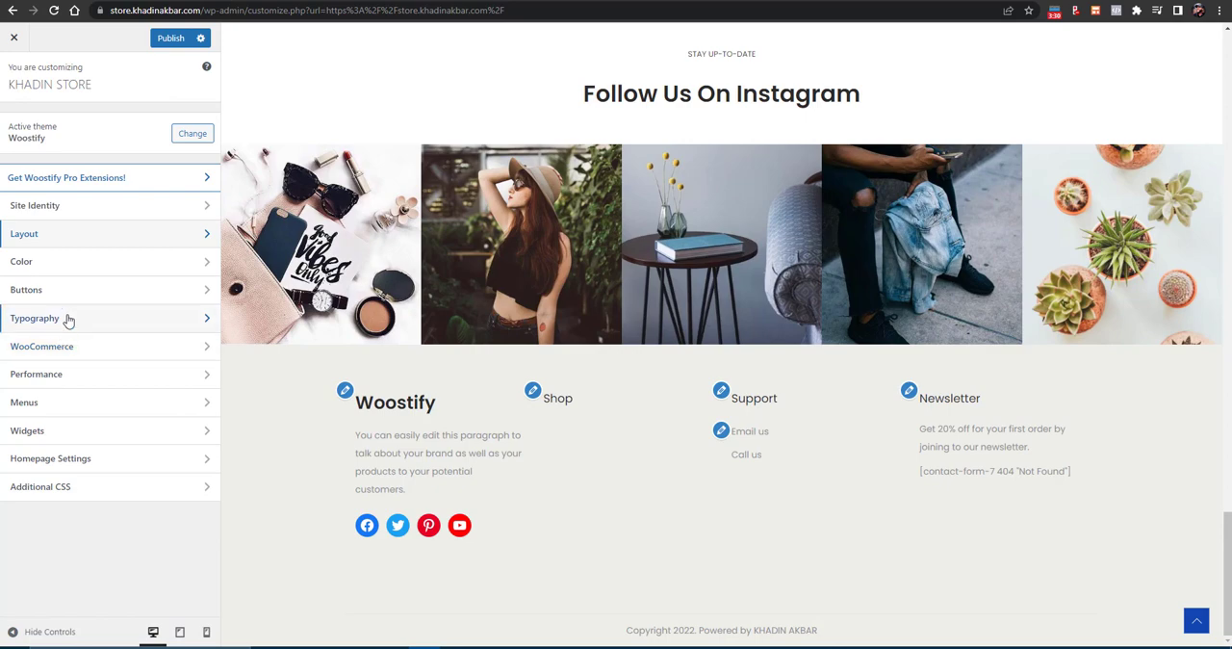
click(68, 347)
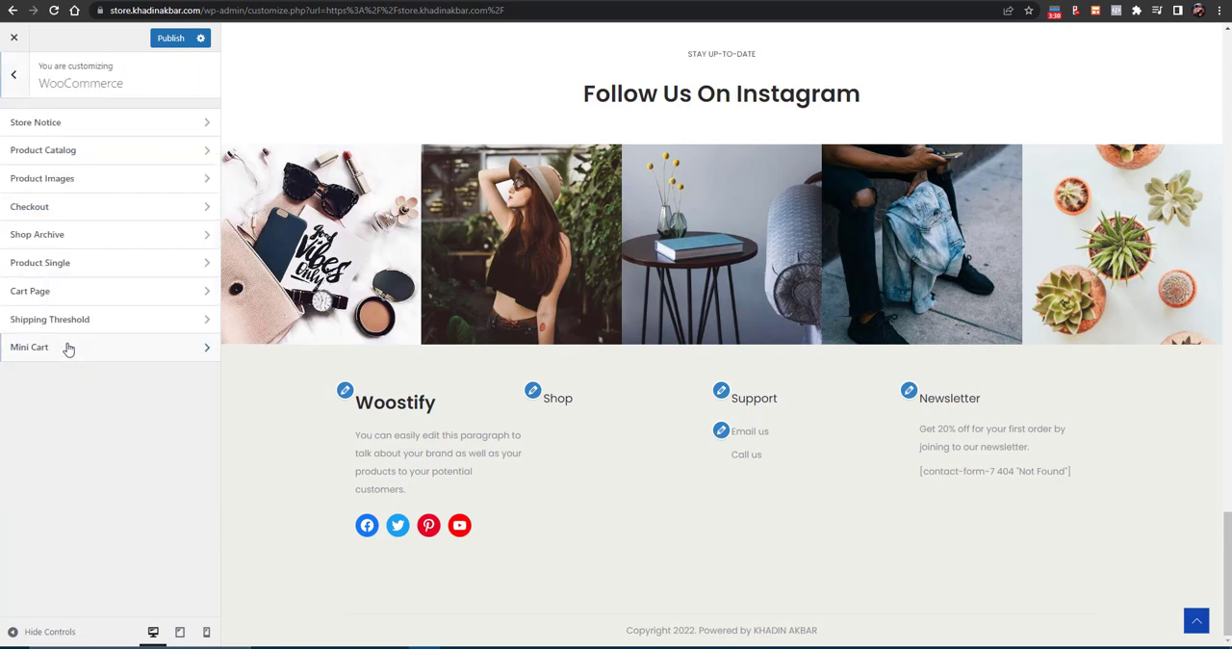
click(150, 124)
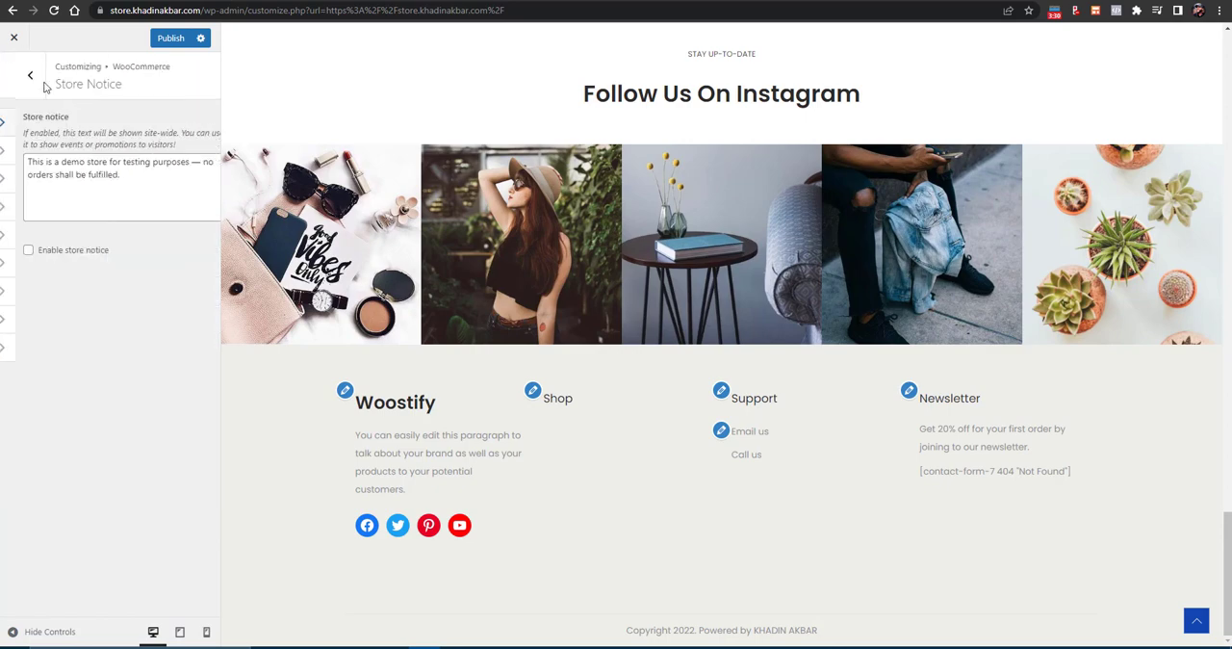
click(14, 75)
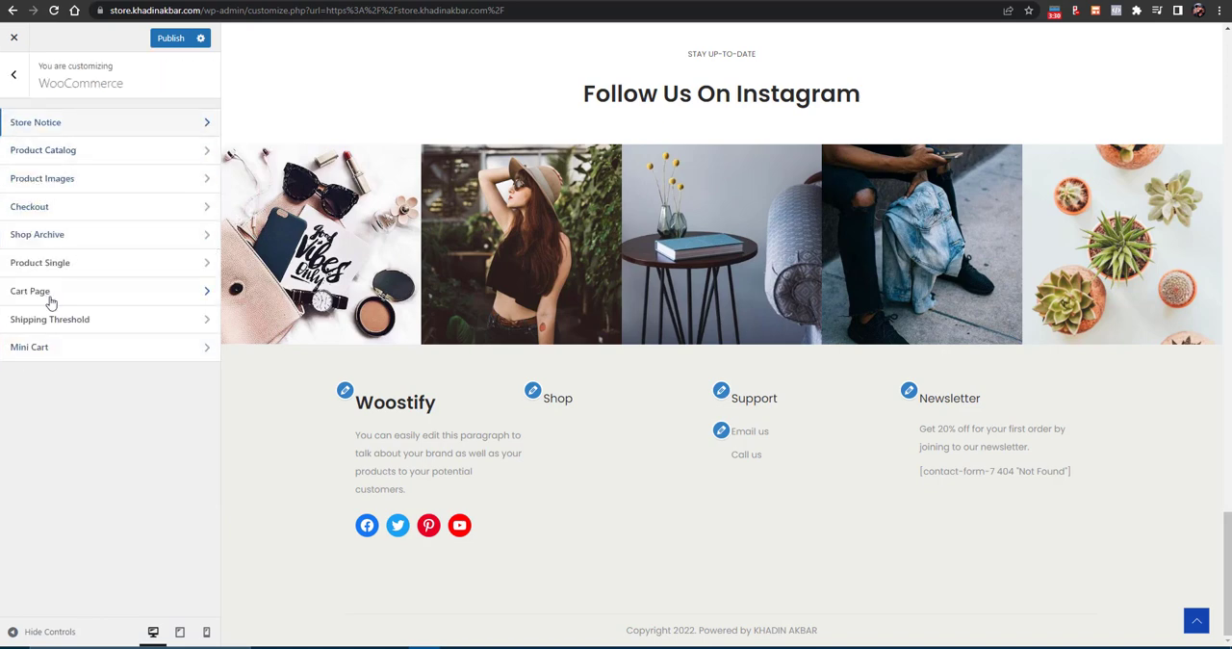
click(13, 75)
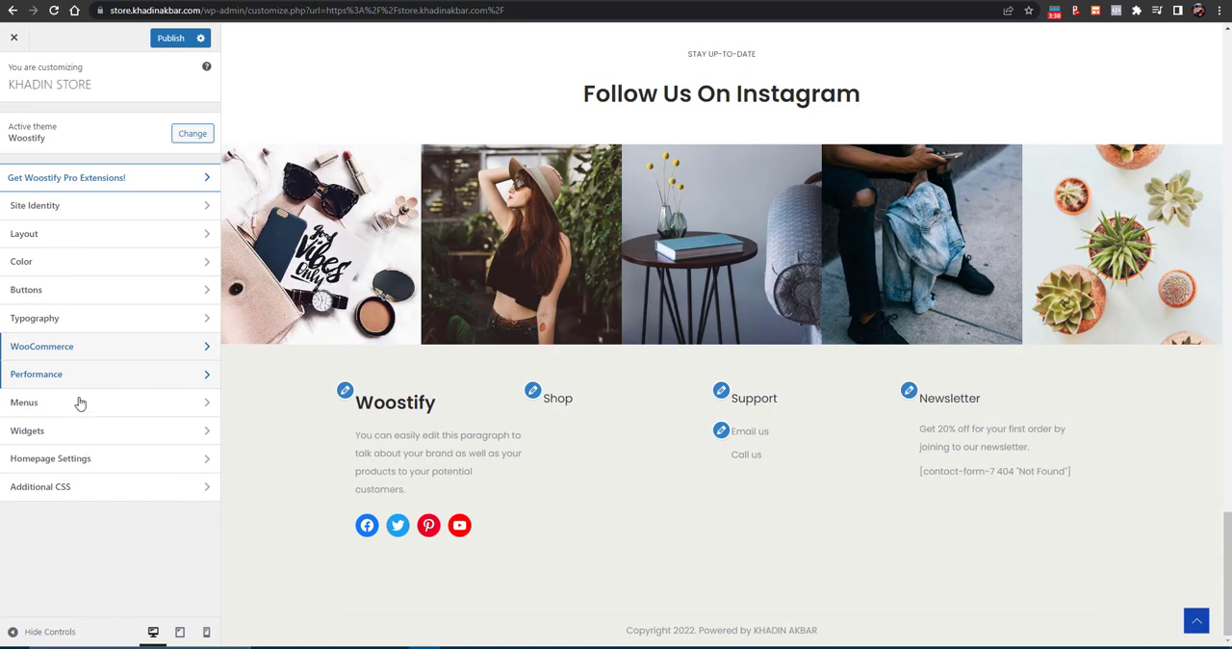
- Open the Footer Widget area in the theme's widget settings and dismiss the block widgets introduction
click(77, 432)
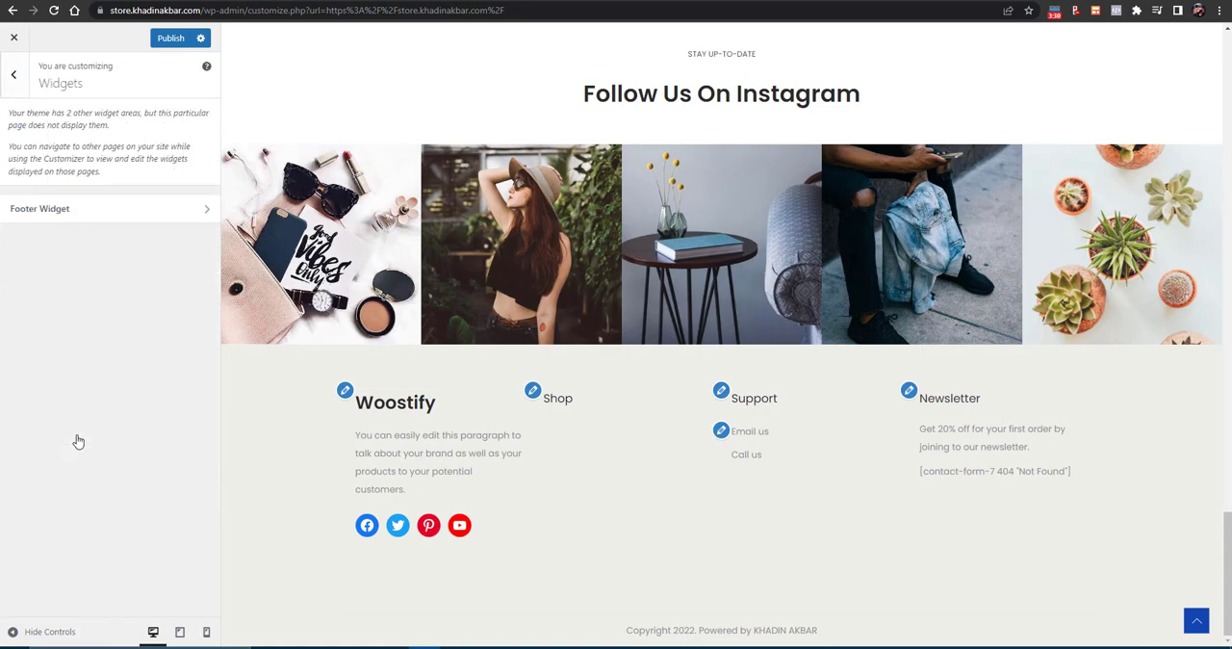
click(75, 221)
scroll(409, 416, up, 20)
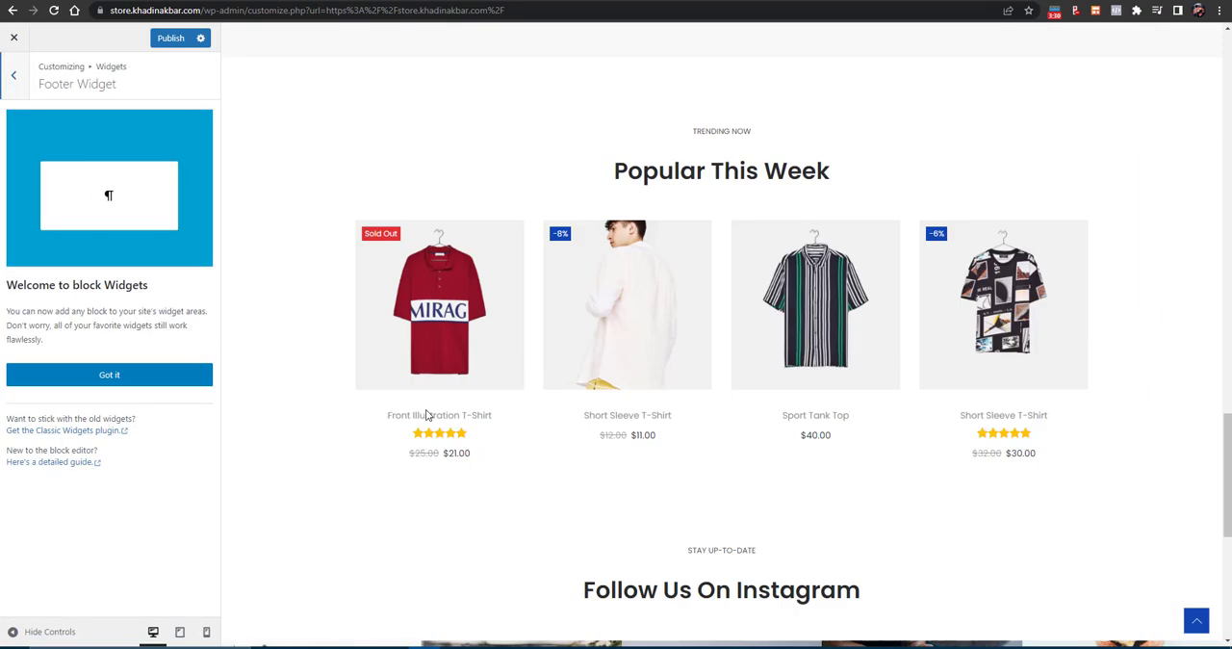
scroll(429, 416, up, 2)
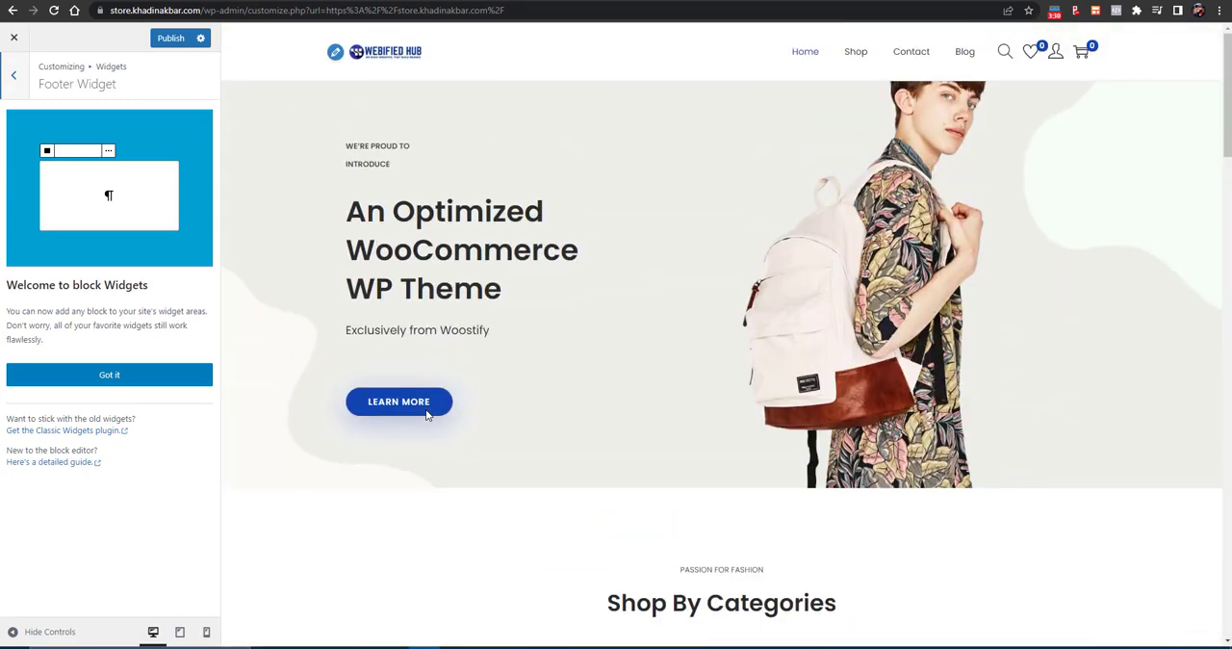
scroll(419, 193, down, 20)
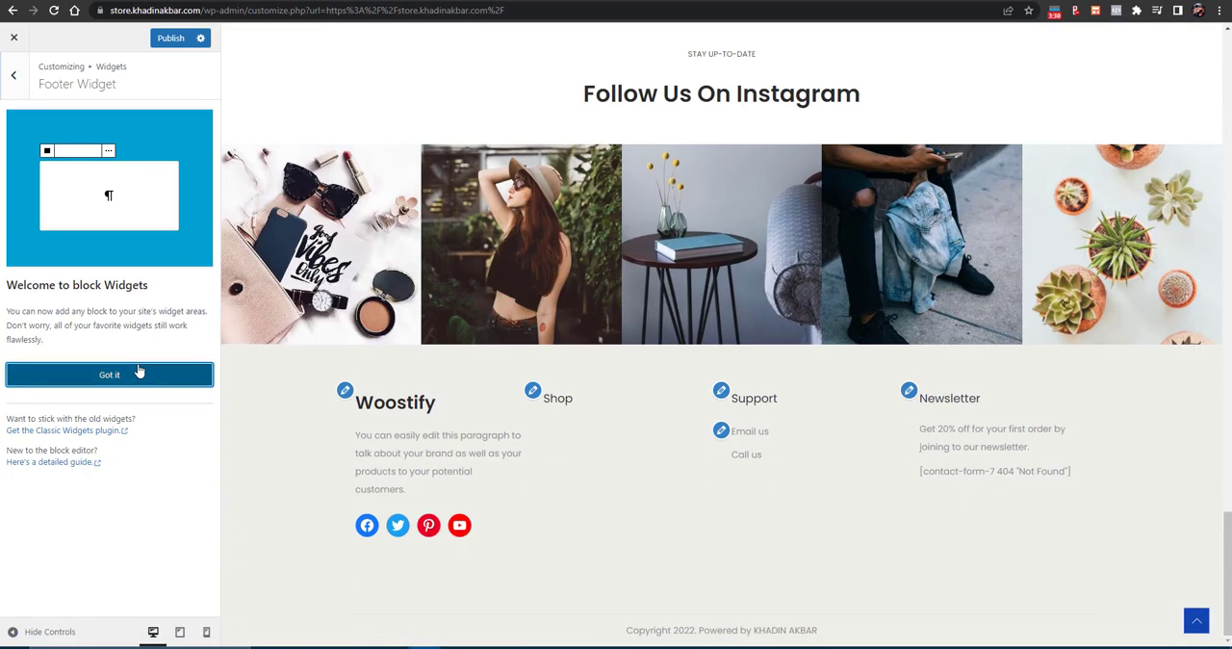
click(139, 372)
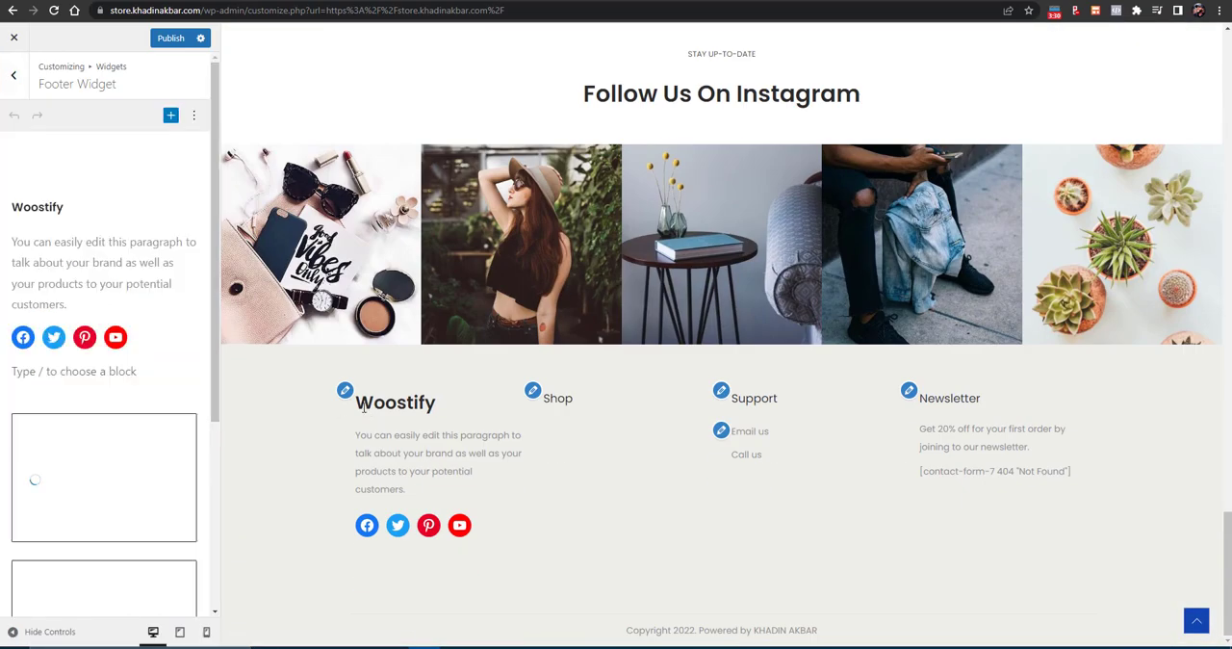
- Replace the Woostify heading in the first footer column with "KHADIN STORE" and open the Facebook icon's link field
click(107, 269)
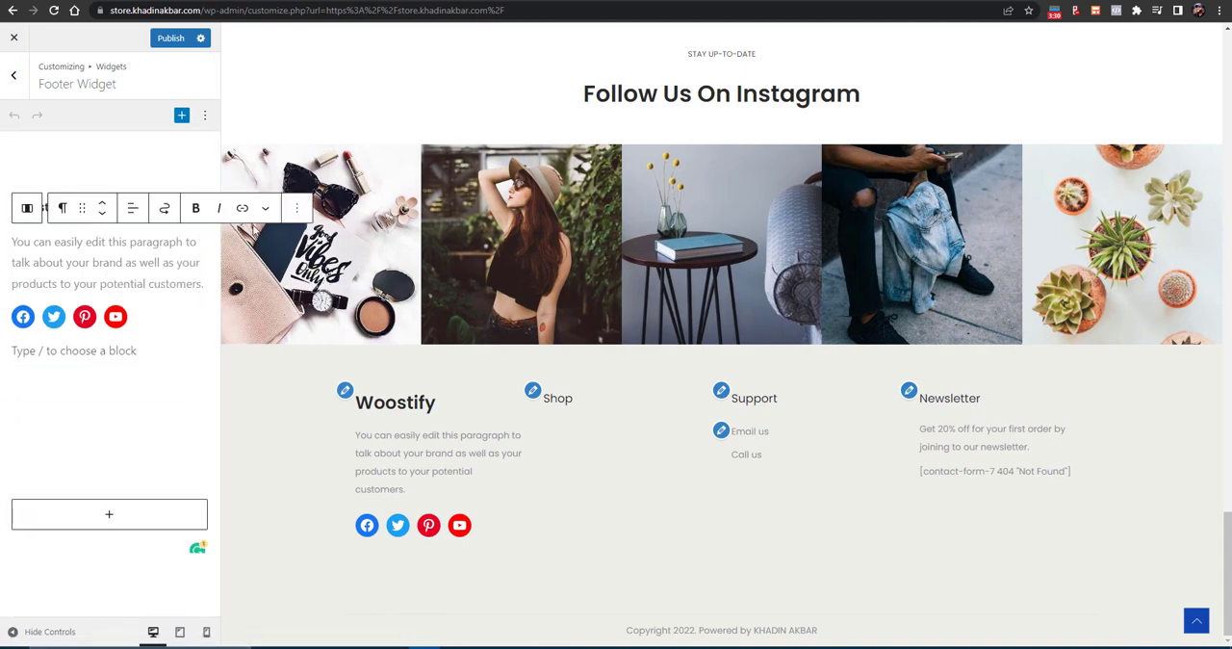
click(344, 393)
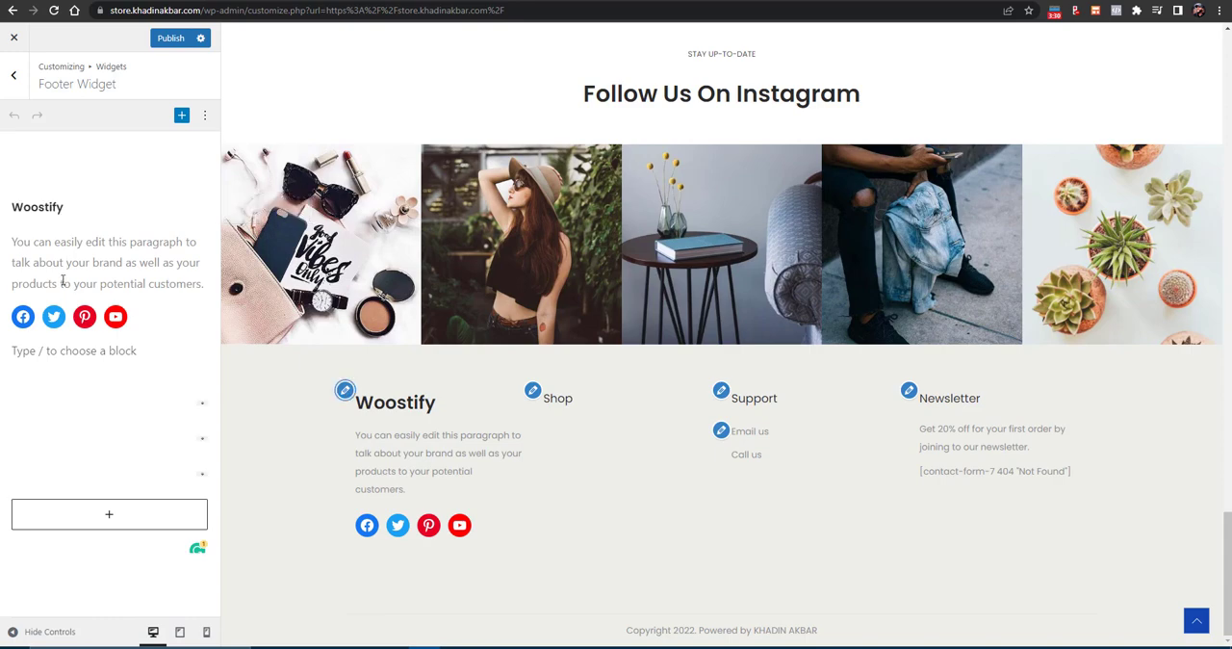
double_click(41, 205)
text(KHADIN STORE)
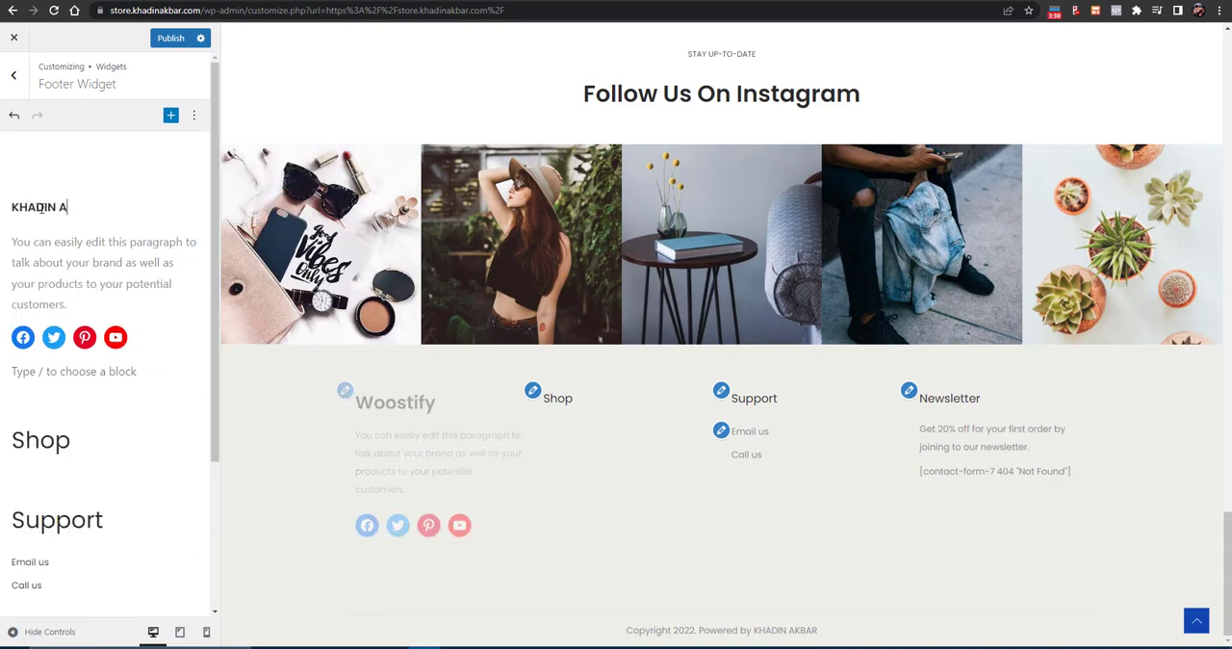
double_click(57, 261)
click(23, 339)
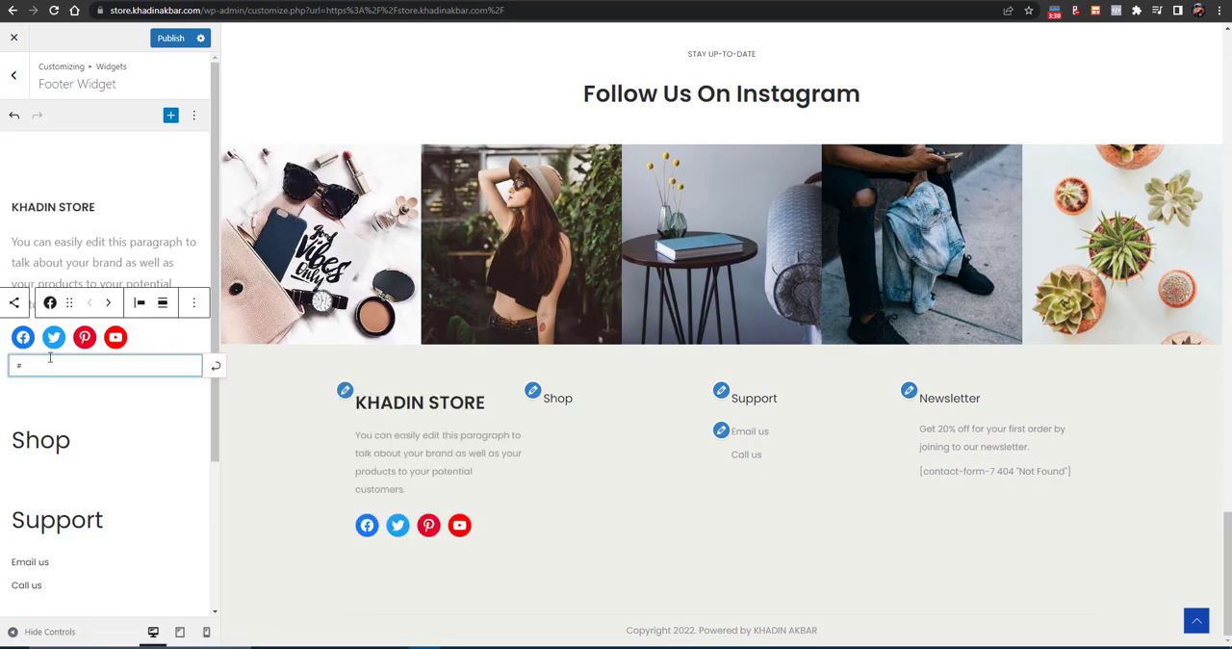
- Assign the Shop menu to the Shop navigation menu widget in the footer
click(82, 463)
scroll(96, 481, down, 1)
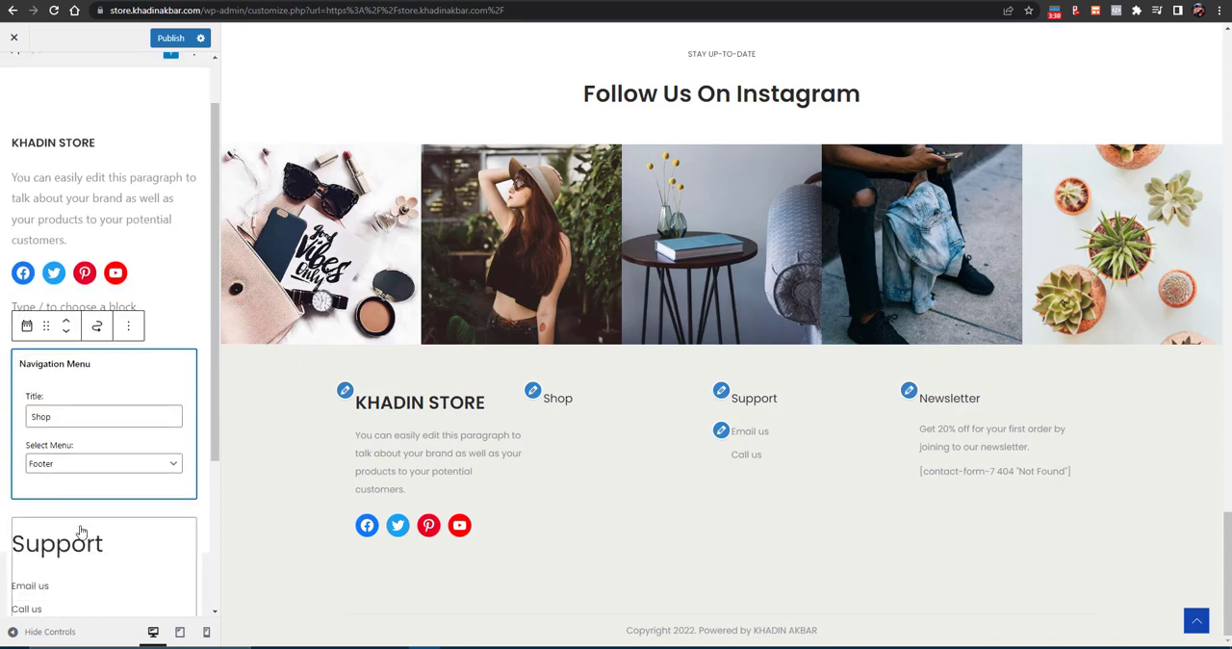
click(82, 466)
click(44, 537)
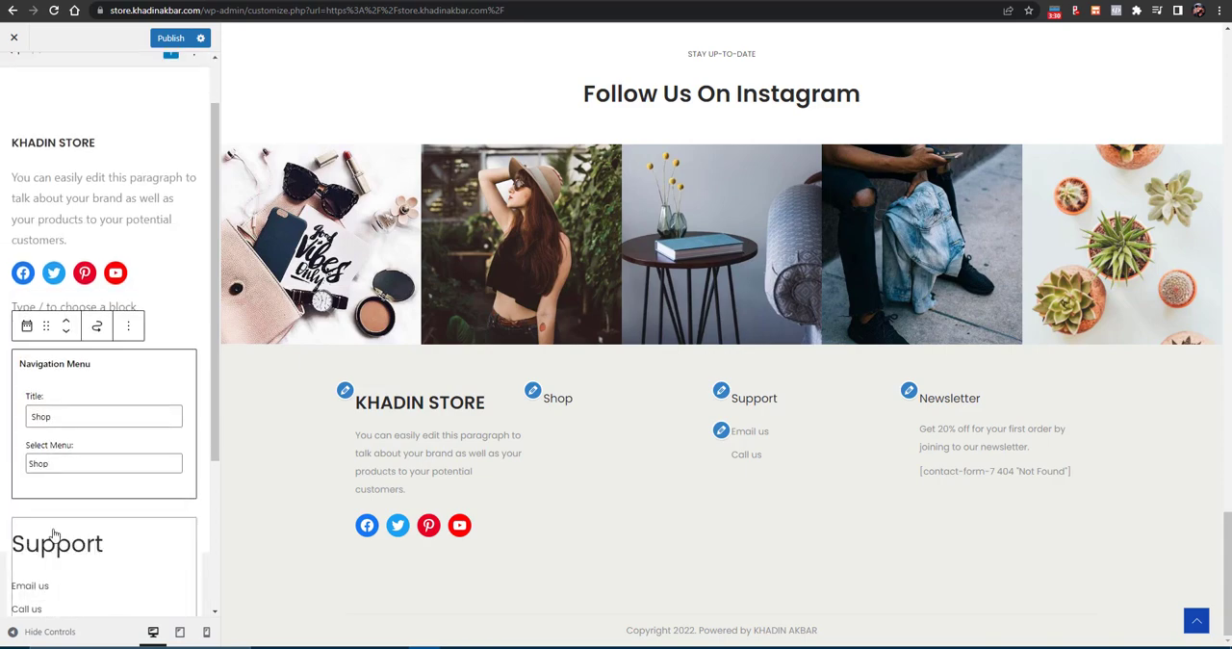
scroll(97, 510, down, 3)
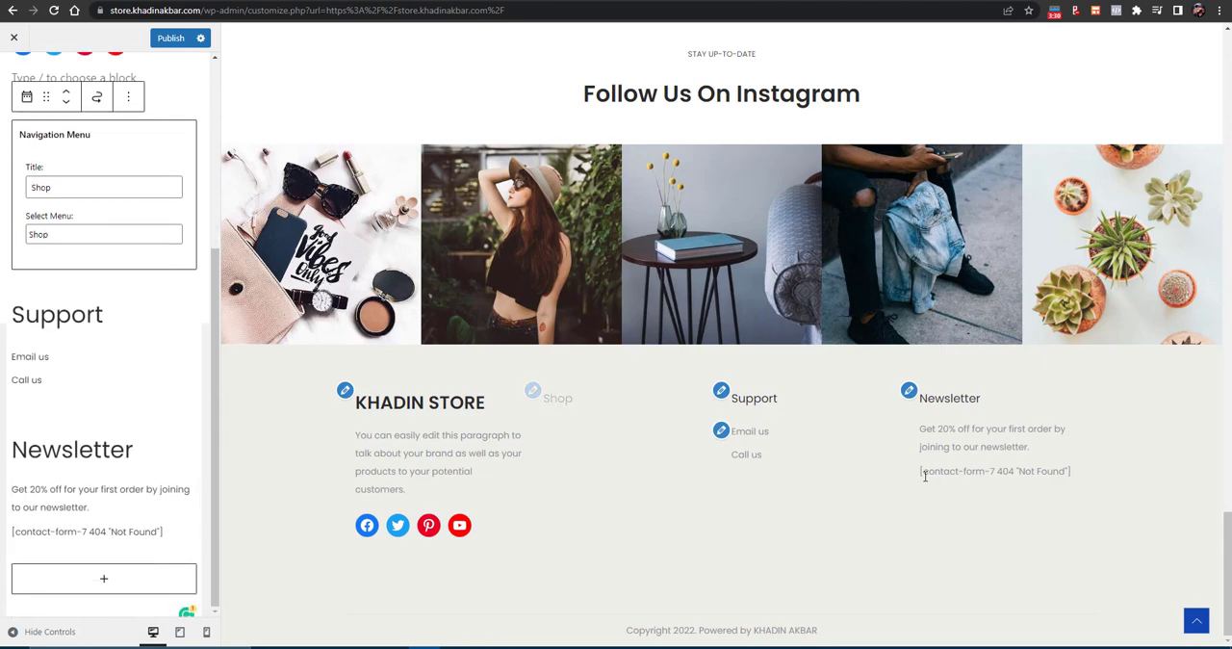
- Publish the customizer changes and return to the main list of customization settings
scroll(223, 306, up, 1)
scroll(156, 110, up, 1)
scroll(154, 109, up, 3)
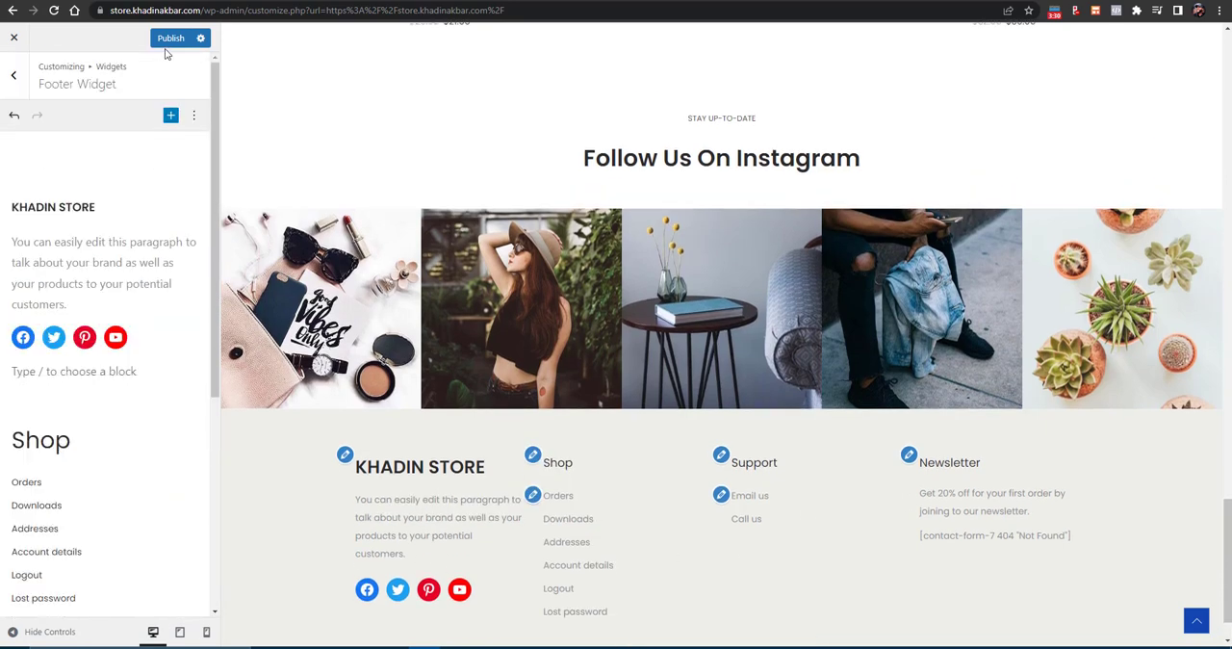
click(168, 38)
click(14, 74)
click(17, 92)
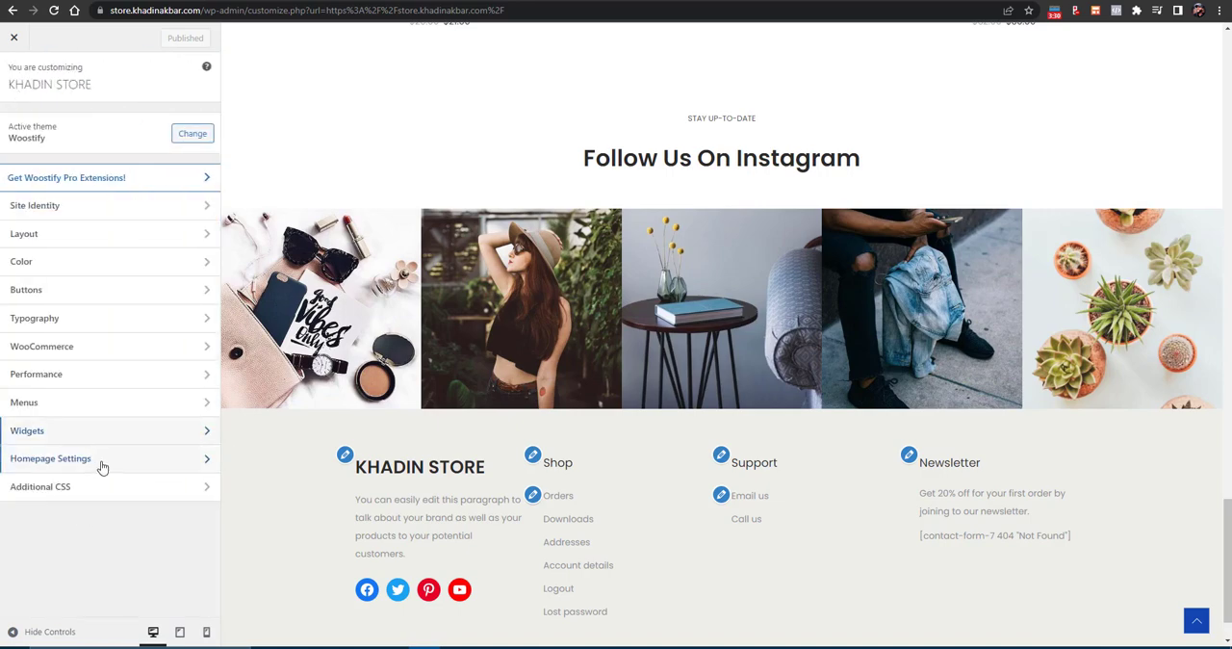
- Load the live store's home page at its root address and review it from the header to the footer
drag(505, 10, 203, 27)
key(BackSpace)
key(Return)
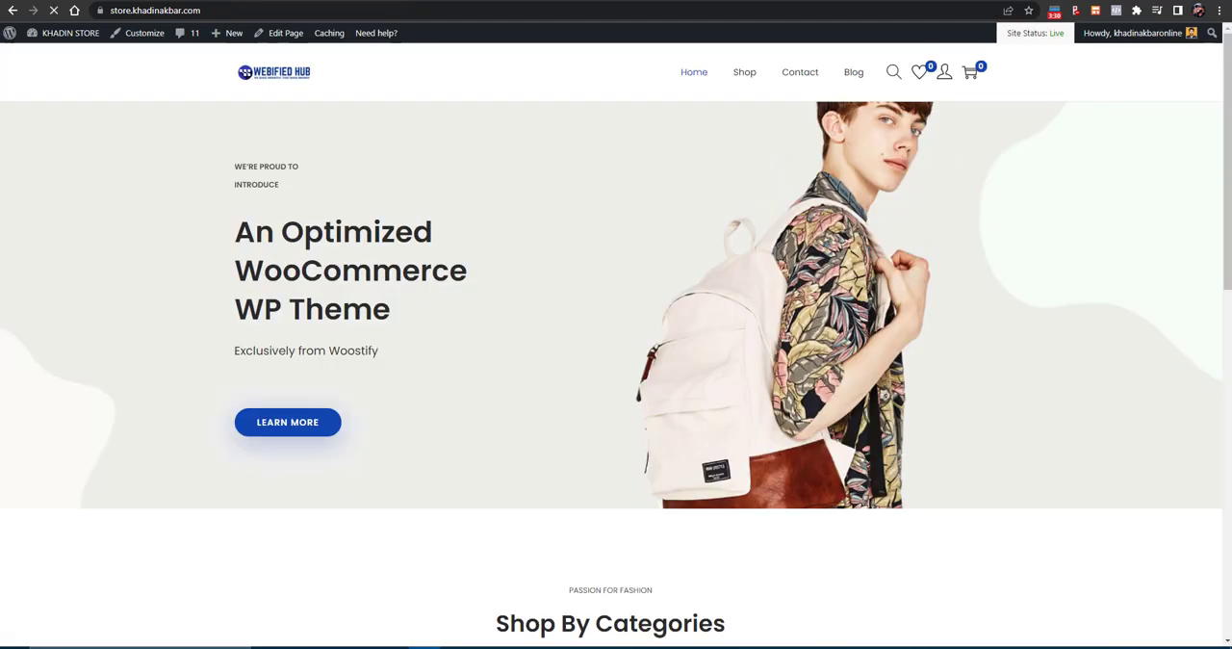
scroll(466, 205, down, 3)
scroll(472, 214, down, 15)
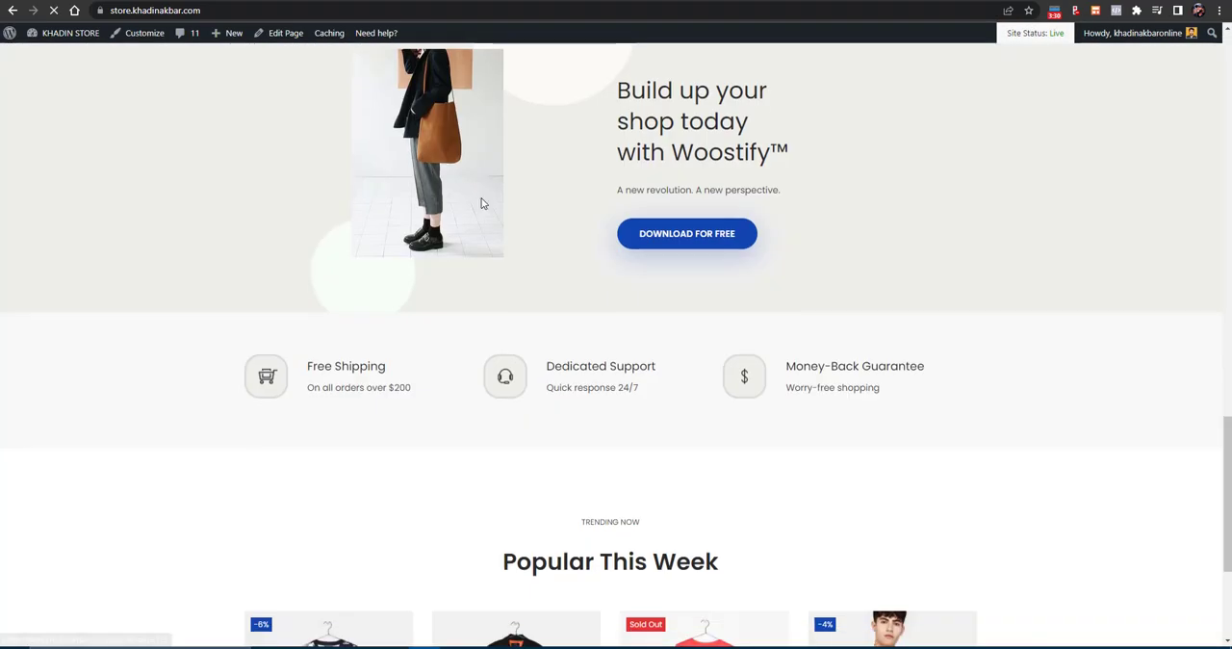
scroll(669, 525, up, 18)
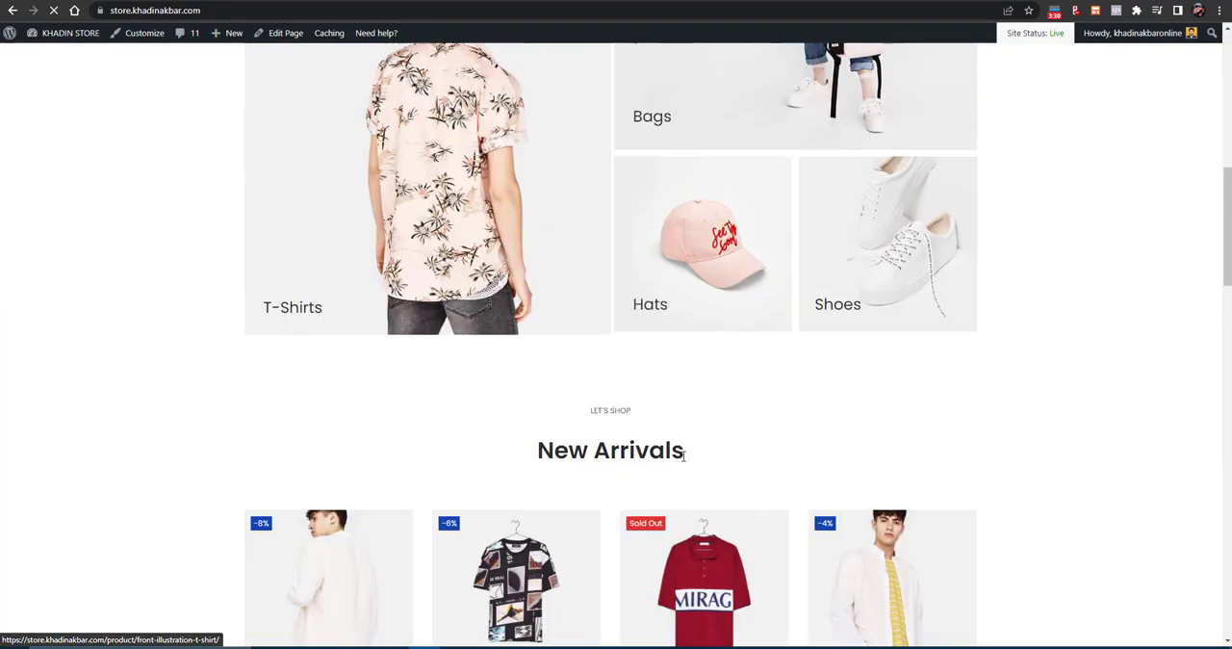
scroll(671, 370, down, 3)
scroll(671, 370, down, 20)
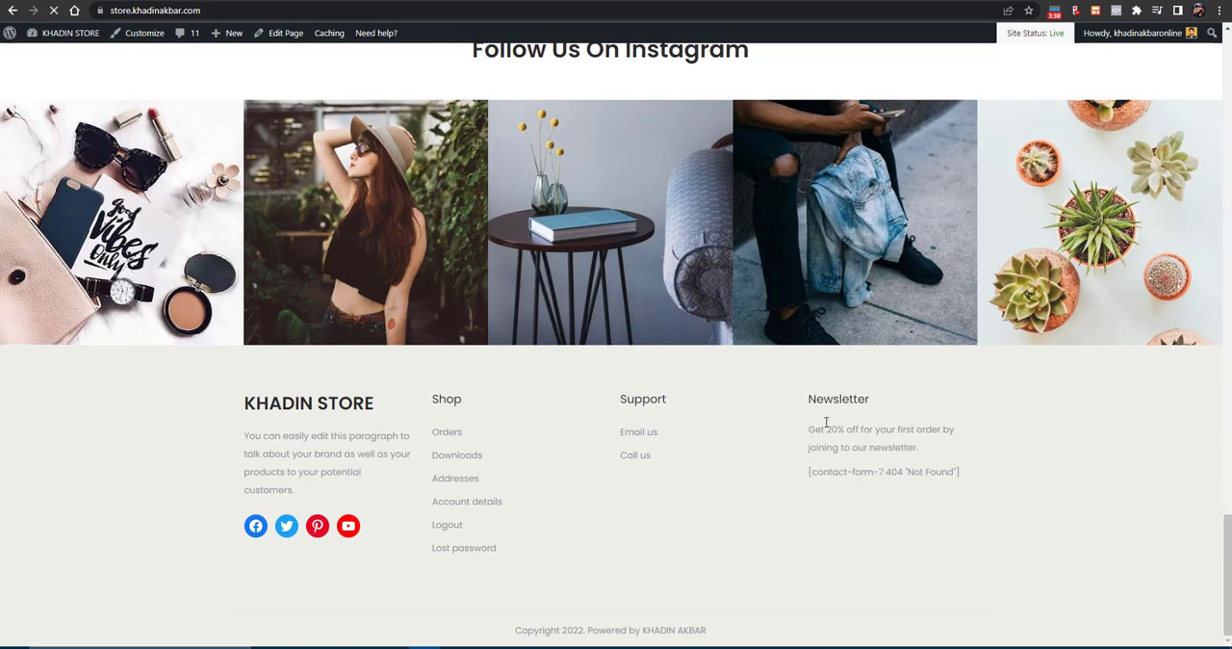
scroll(627, 357, up, 20)
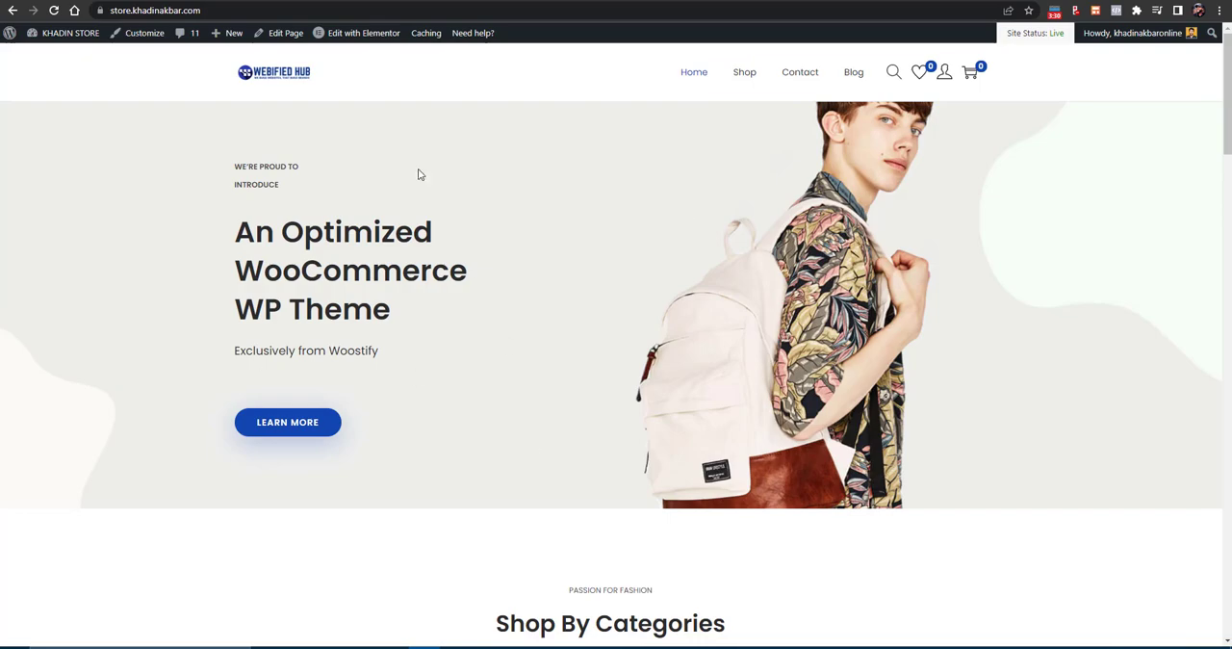
scroll(622, 203, down, 15)
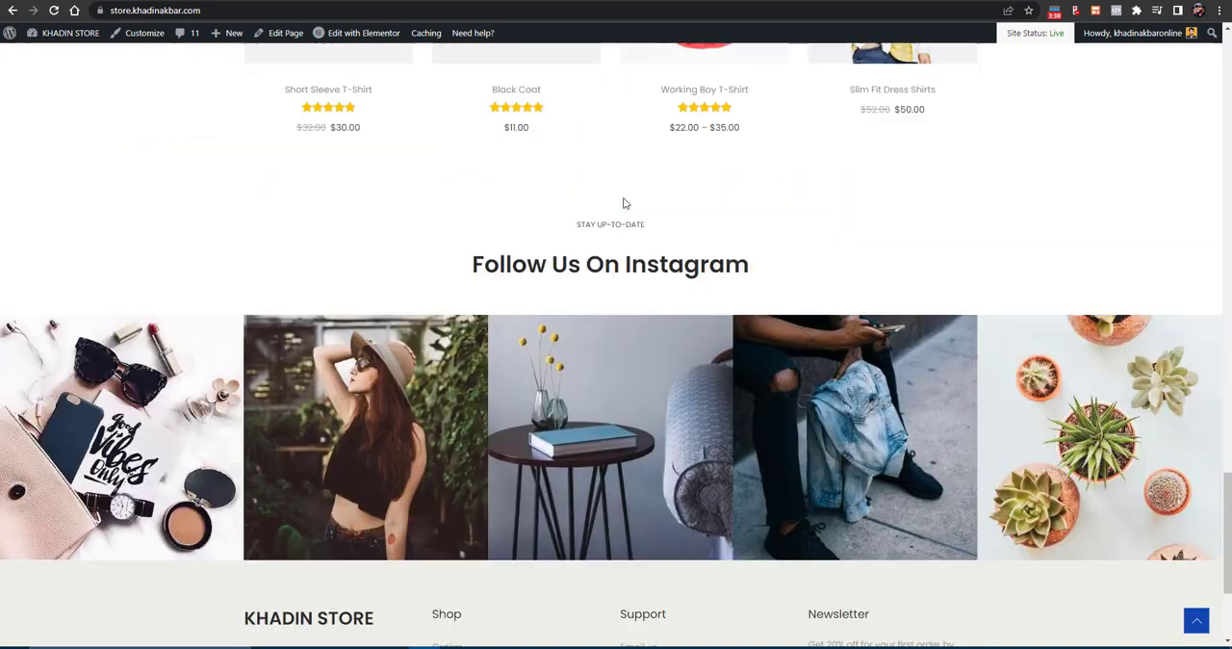
scroll(623, 203, up, 15)
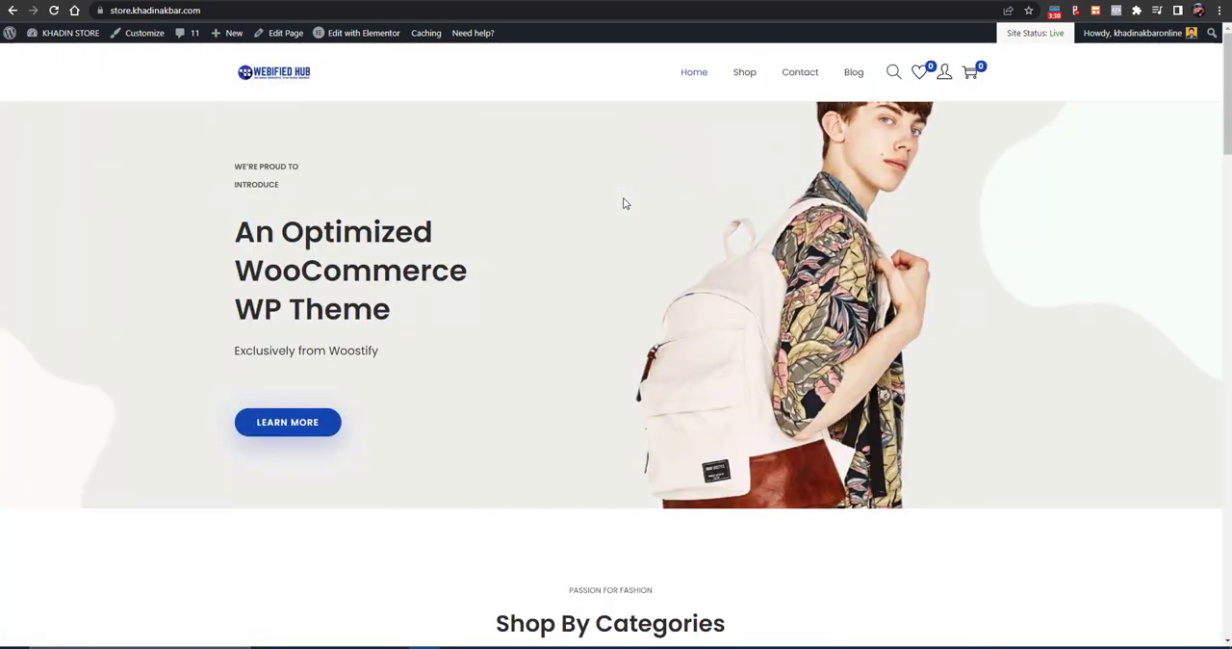
- Open the home page for editing with Elementor and close the floating Navigator
click(358, 38)
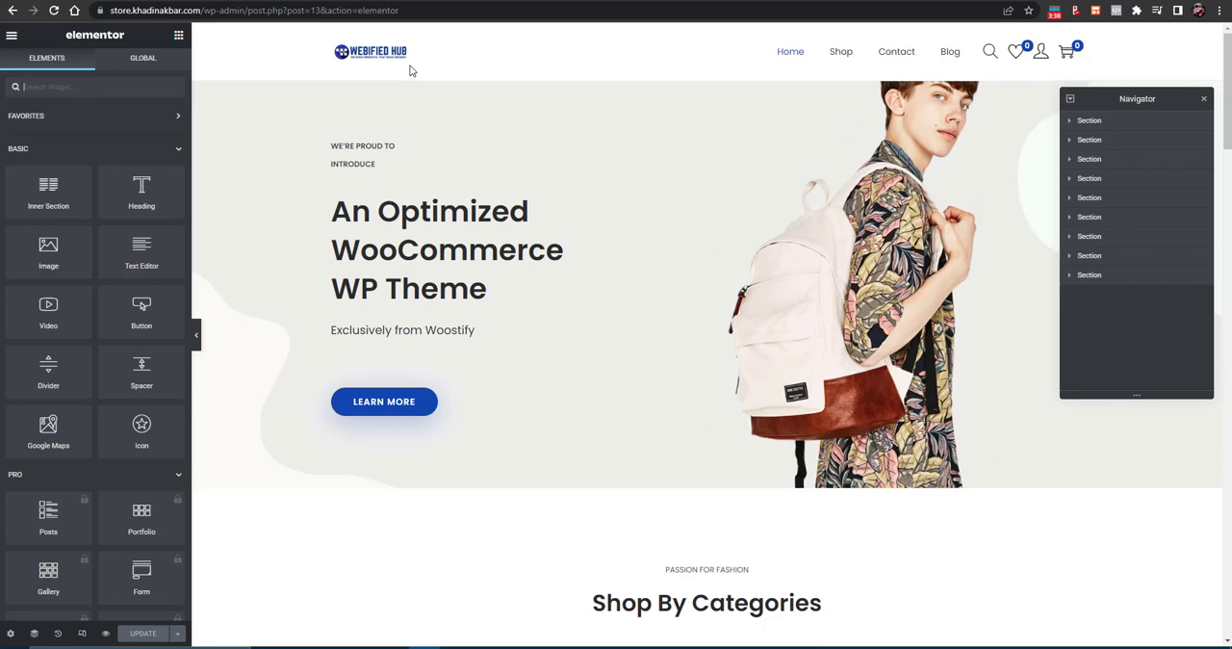
scroll(619, 368, down, 8)
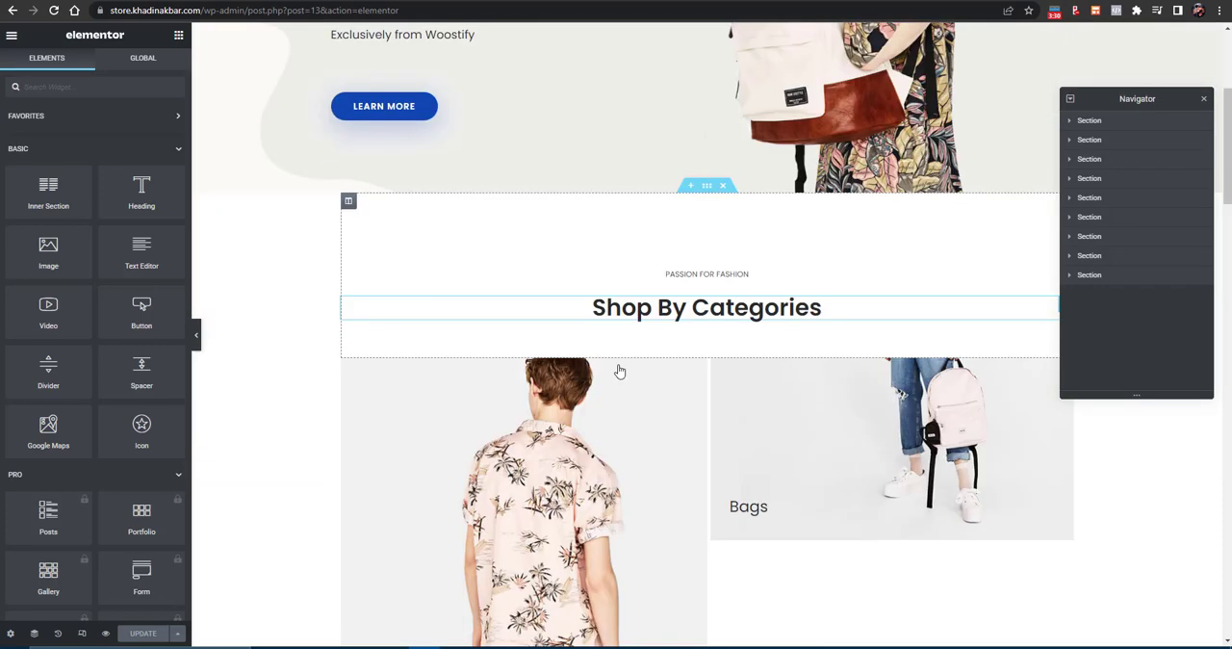
scroll(630, 366, up, 8)
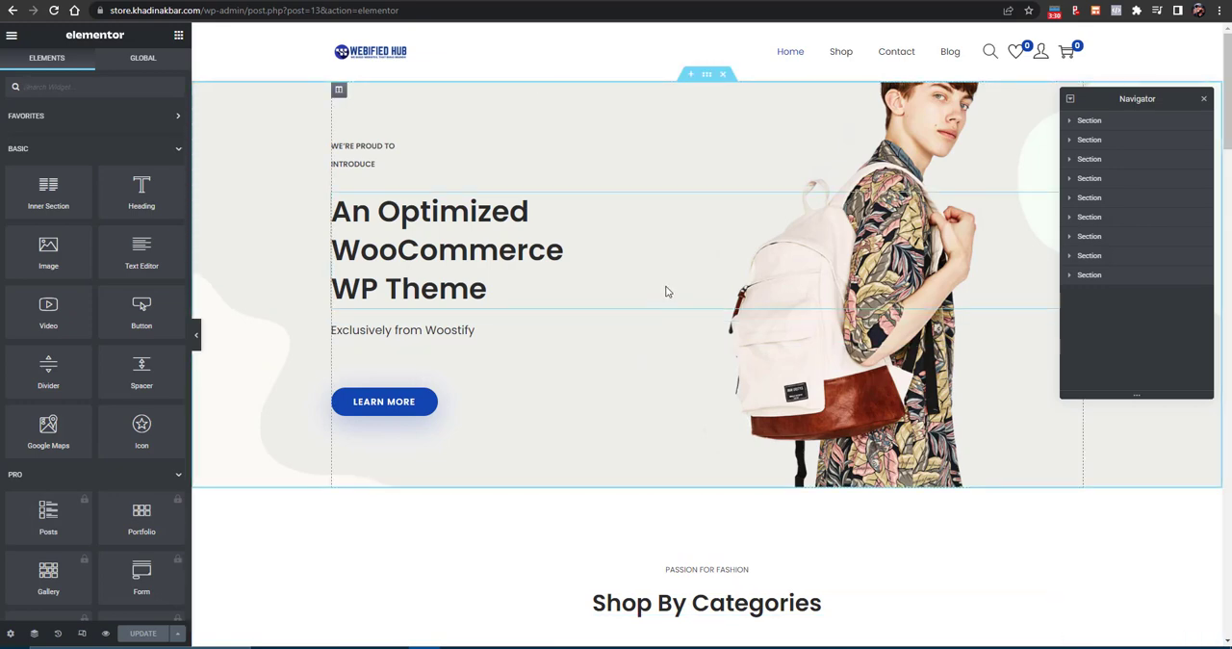
click(1201, 99)
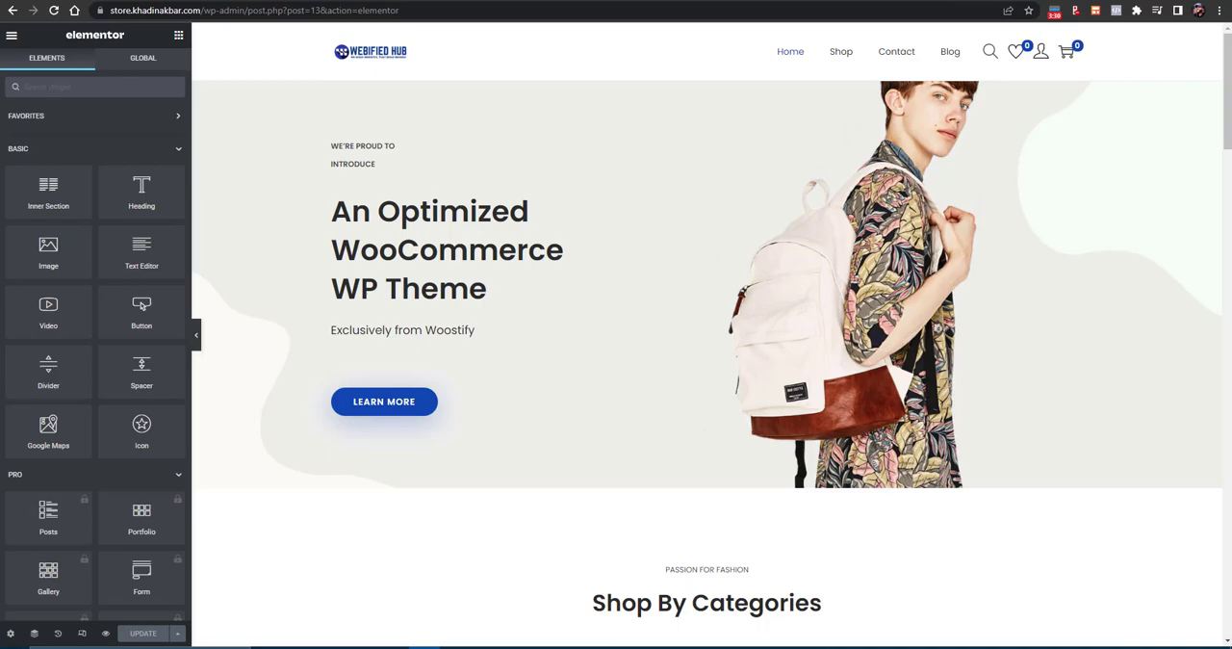
- Switch to YouTube in a new browser tab and search for "ELEMENTOR TUTORIAL"
key(ctrl+t)
text(YOU)
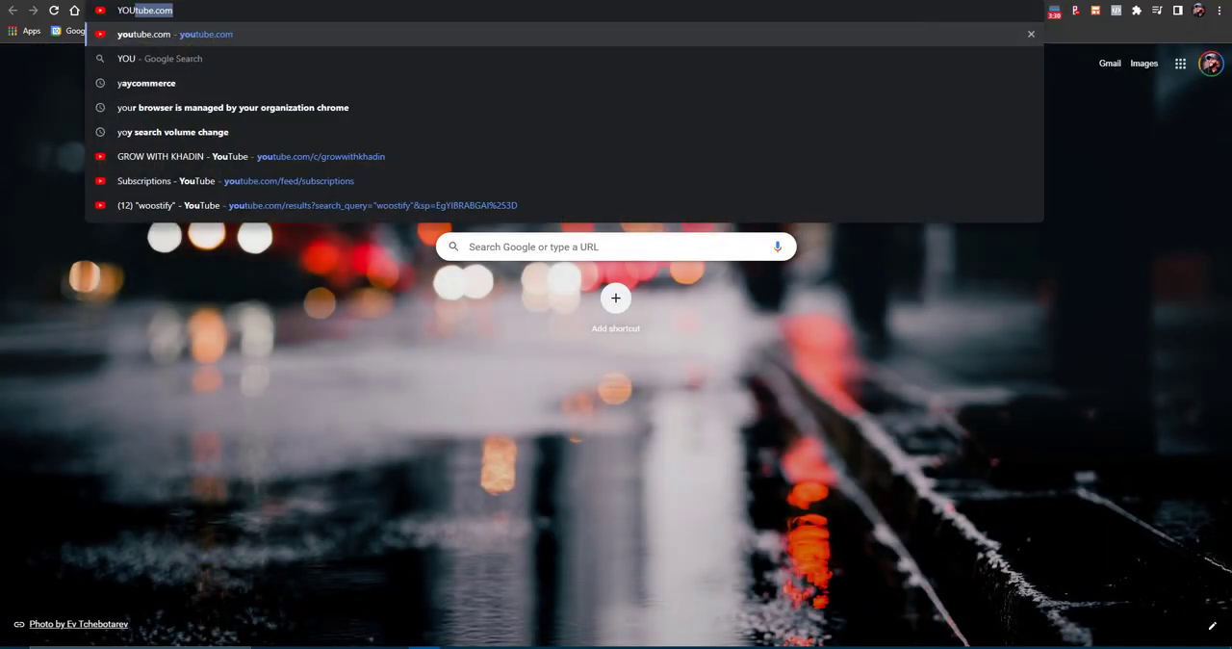
key(Return)
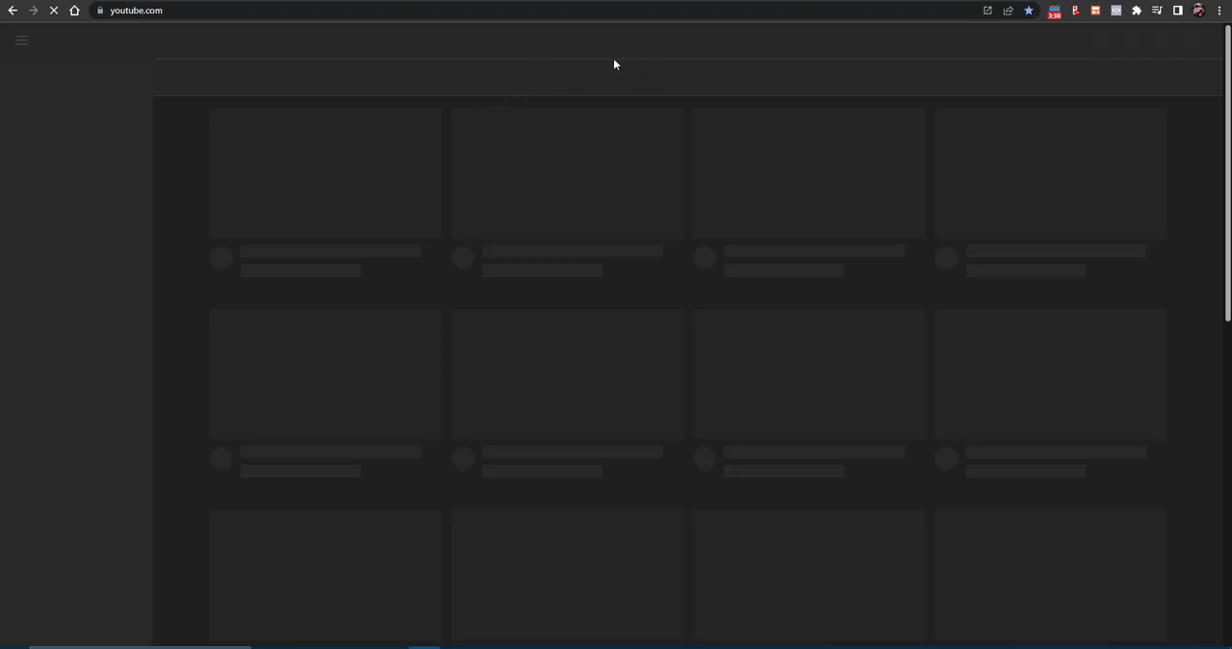
click(591, 46)
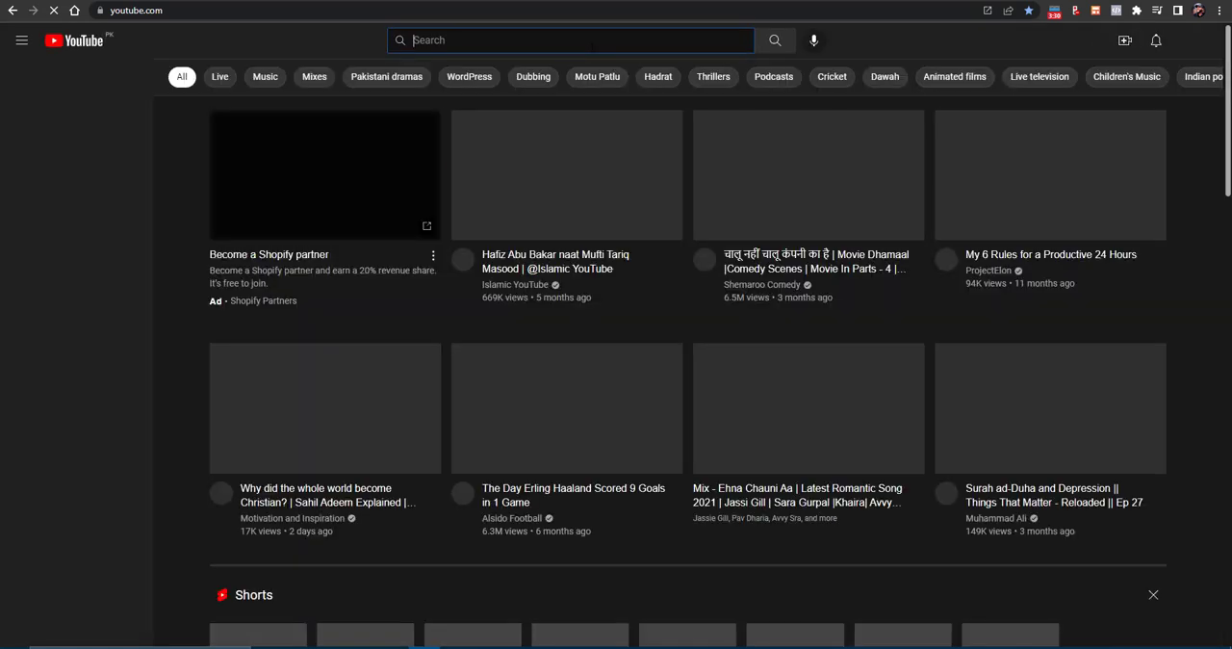
text(ELEMENTOR TUTORIAL)
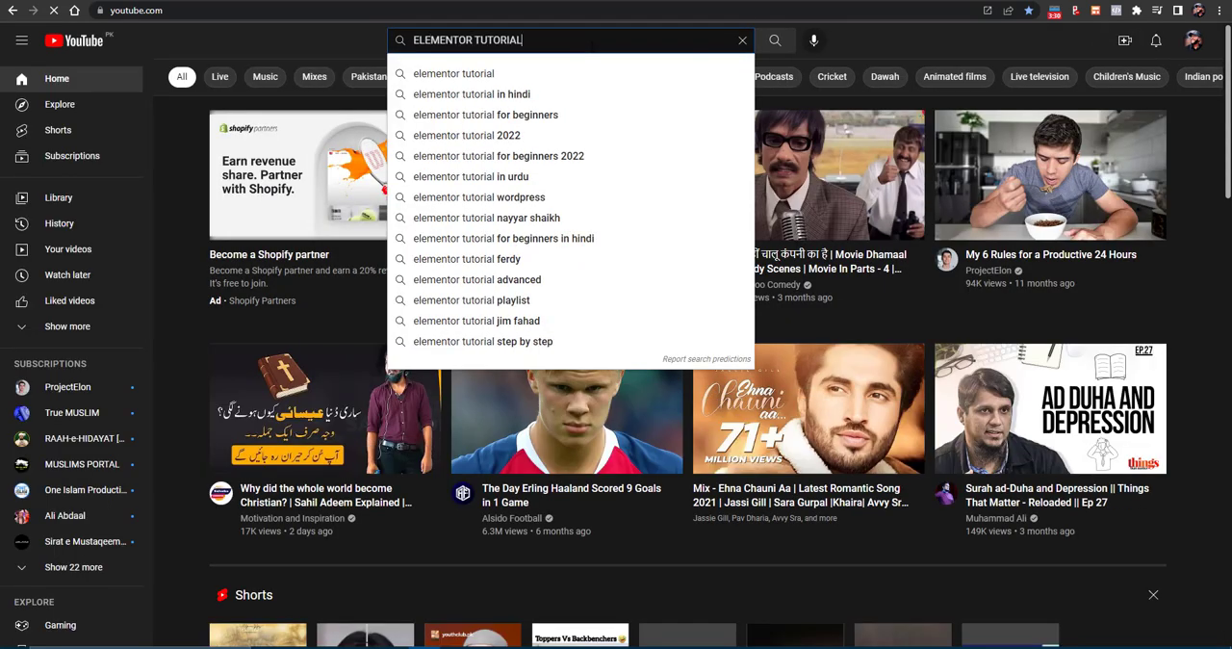
key(Return)
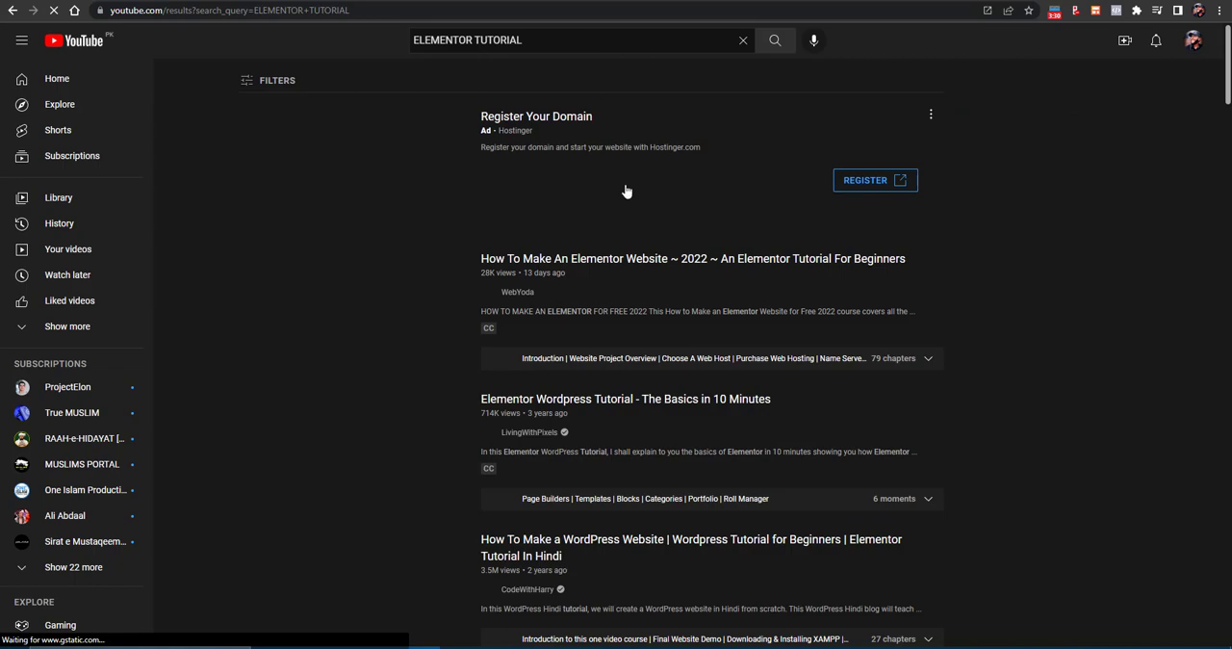
scroll(625, 191, down, 3)
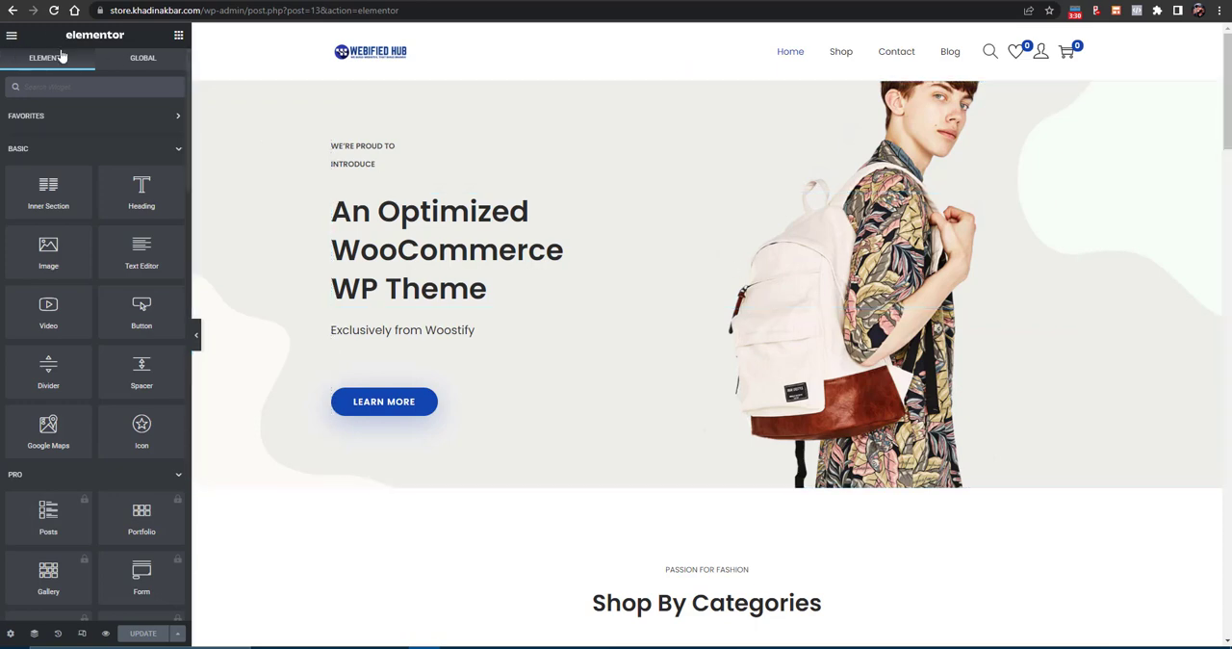
- Return to the Elementor editor and examine its main menu options and the list of available widgets
click(12, 39)
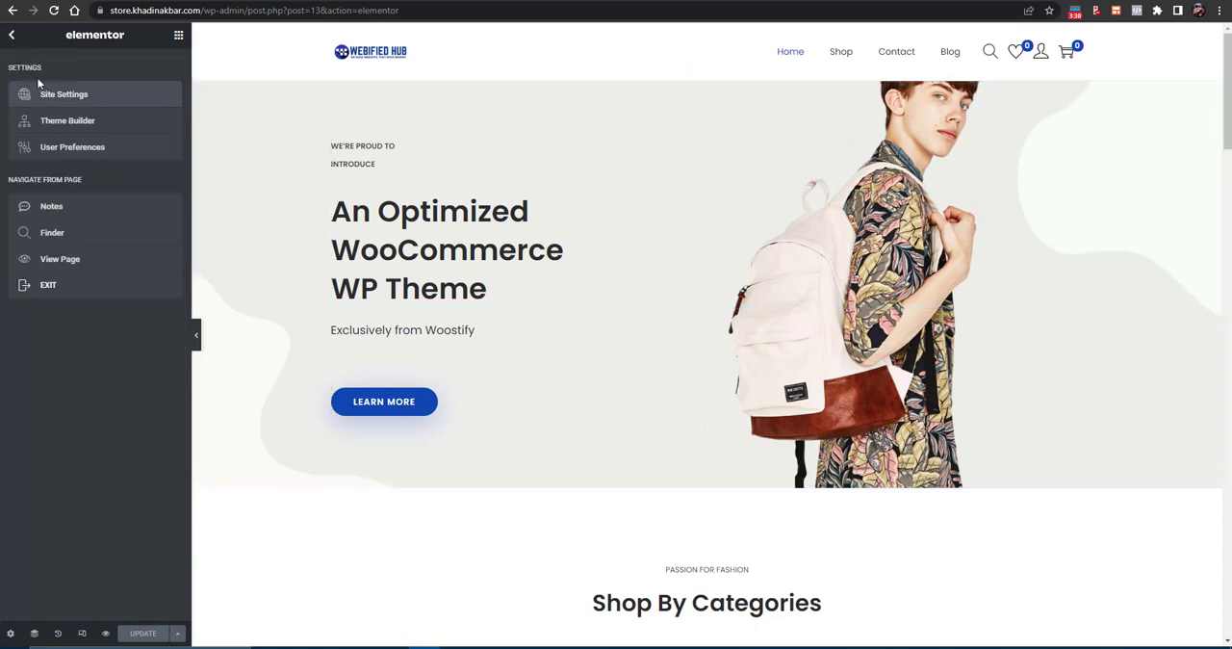
click(11, 35)
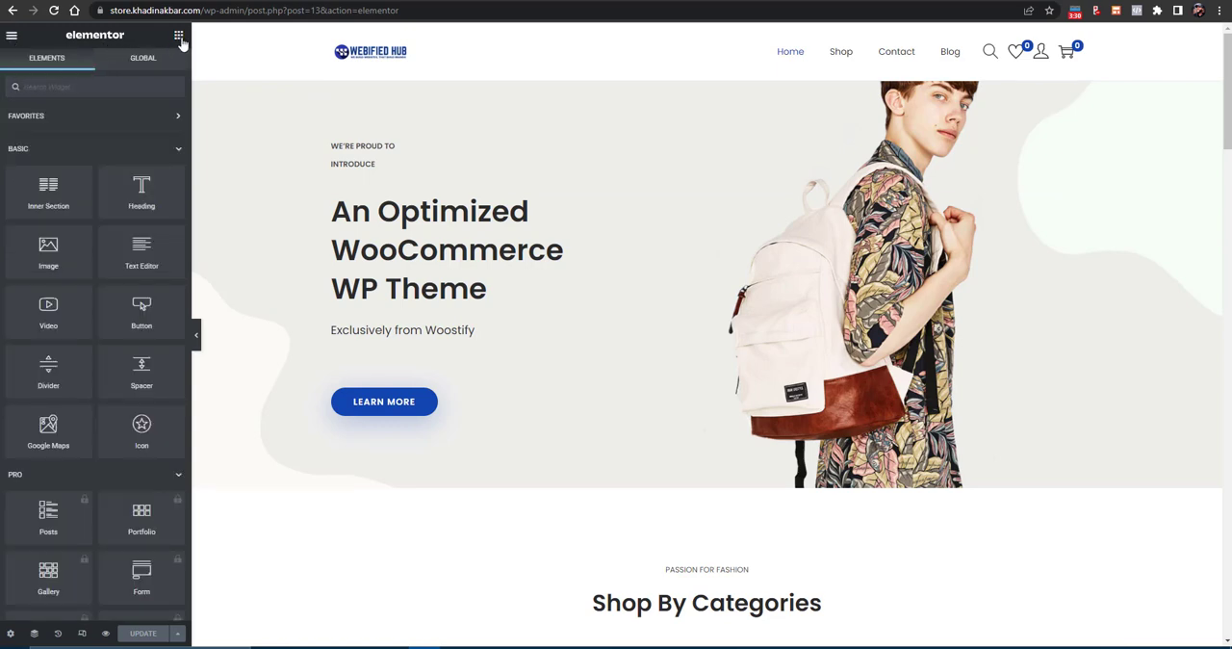
scroll(105, 286, down, 10)
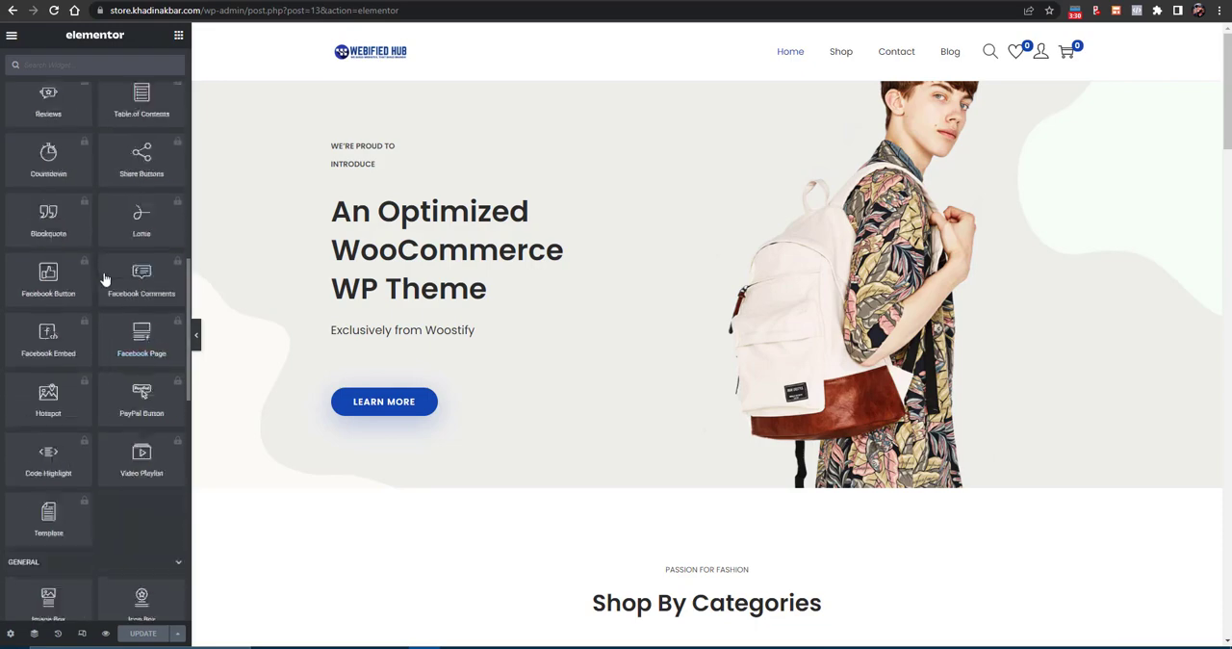
- Try out a Heading widget between the hero title and its subtitle, and delete it from the page
scroll(105, 286, up, 10)
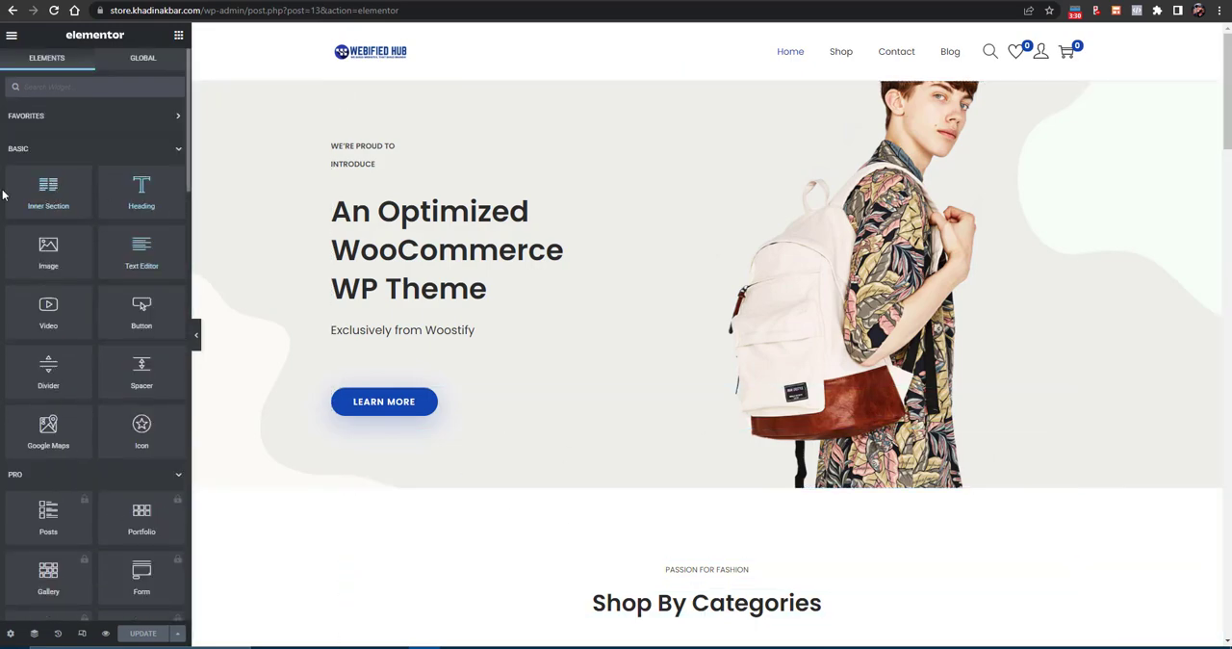
drag(123, 197, 424, 332)
right_click(423, 333)
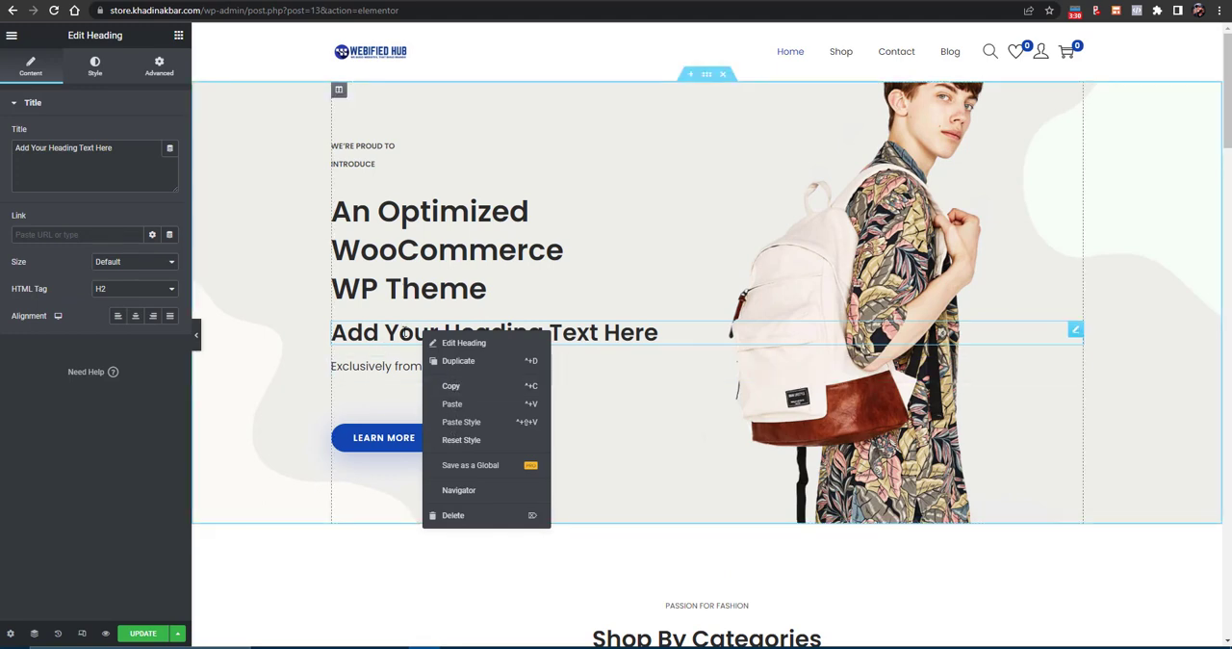
right_click(404, 331)
click(429, 523)
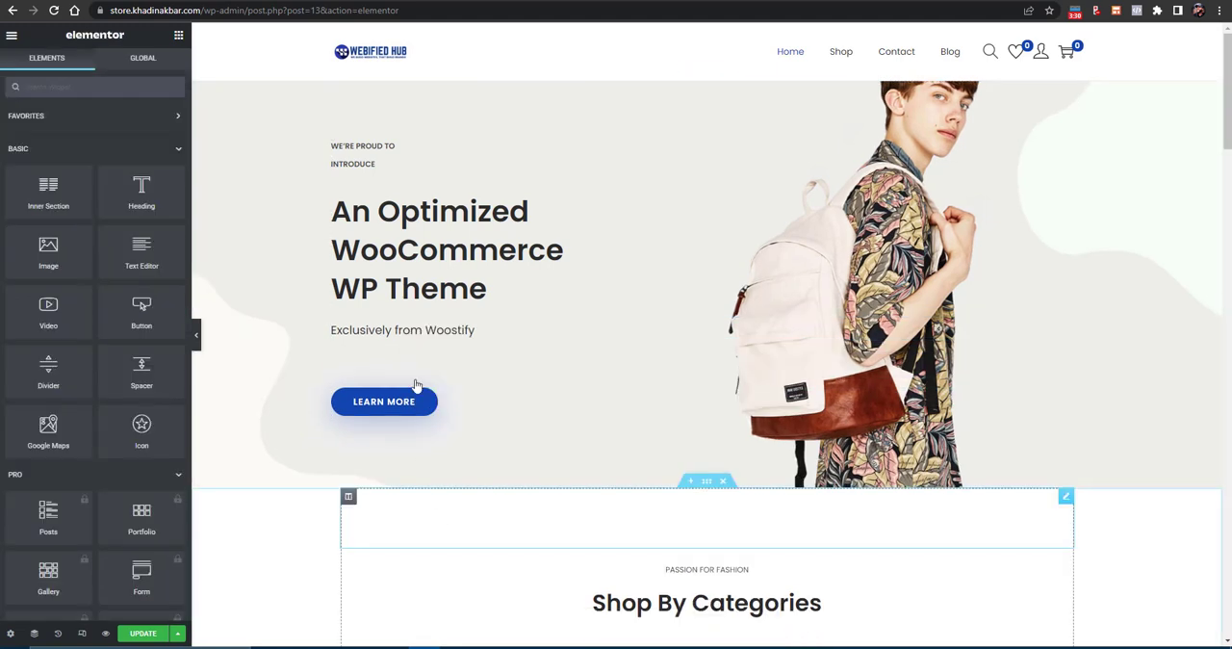
- Set the text color of the hero heading "An Optimized WooCommerce WP Theme" to black
click(432, 261)
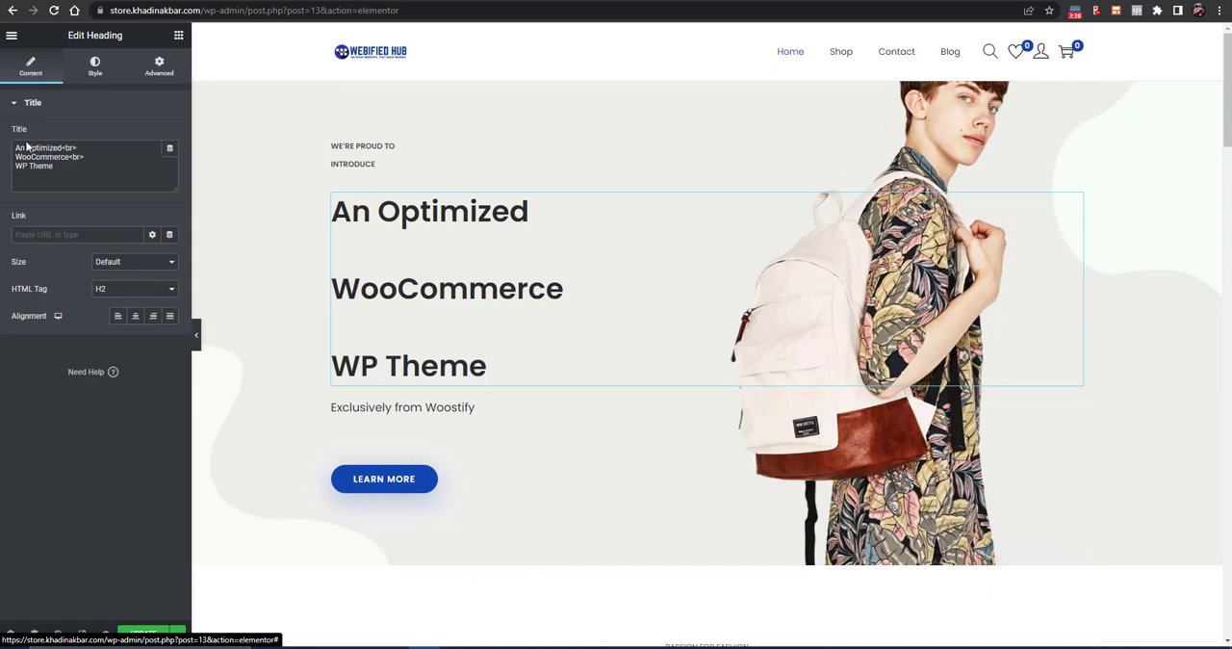
click(92, 68)
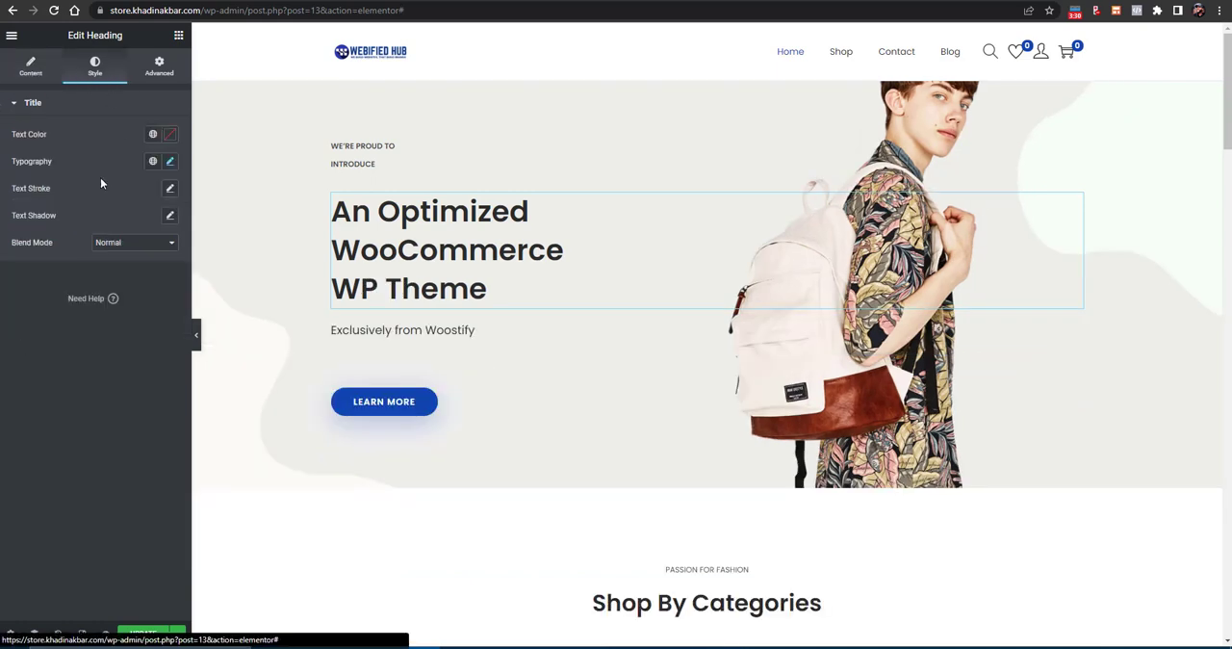
click(168, 137)
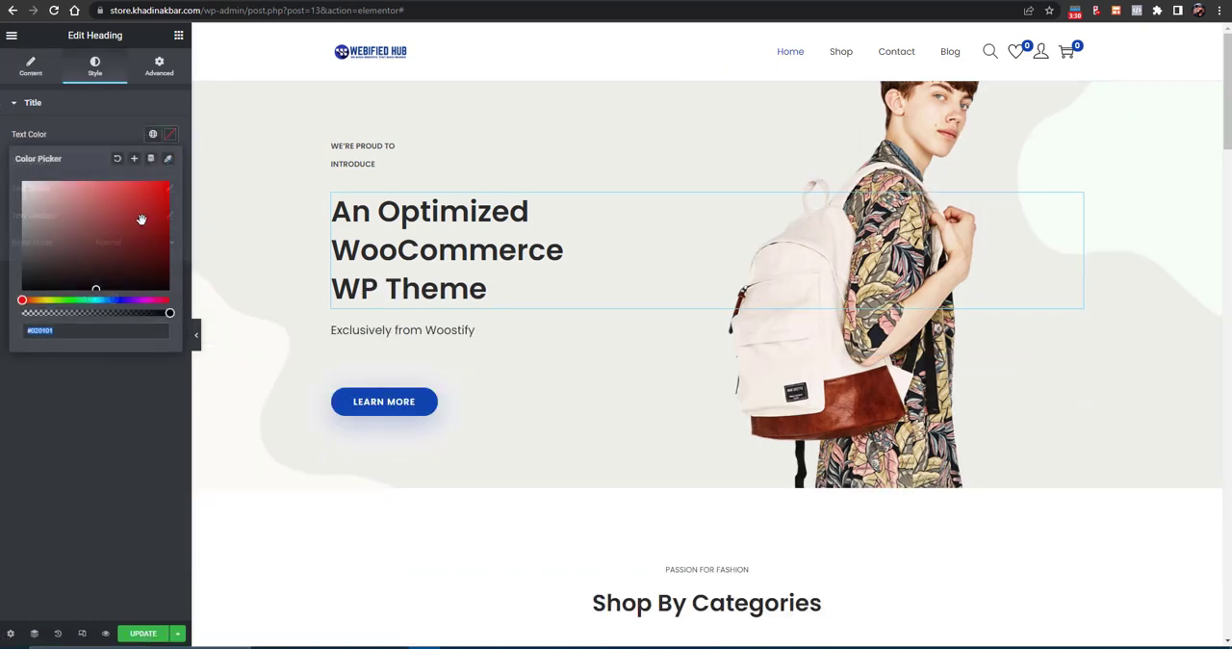
click(168, 189)
click(169, 288)
click(95, 447)
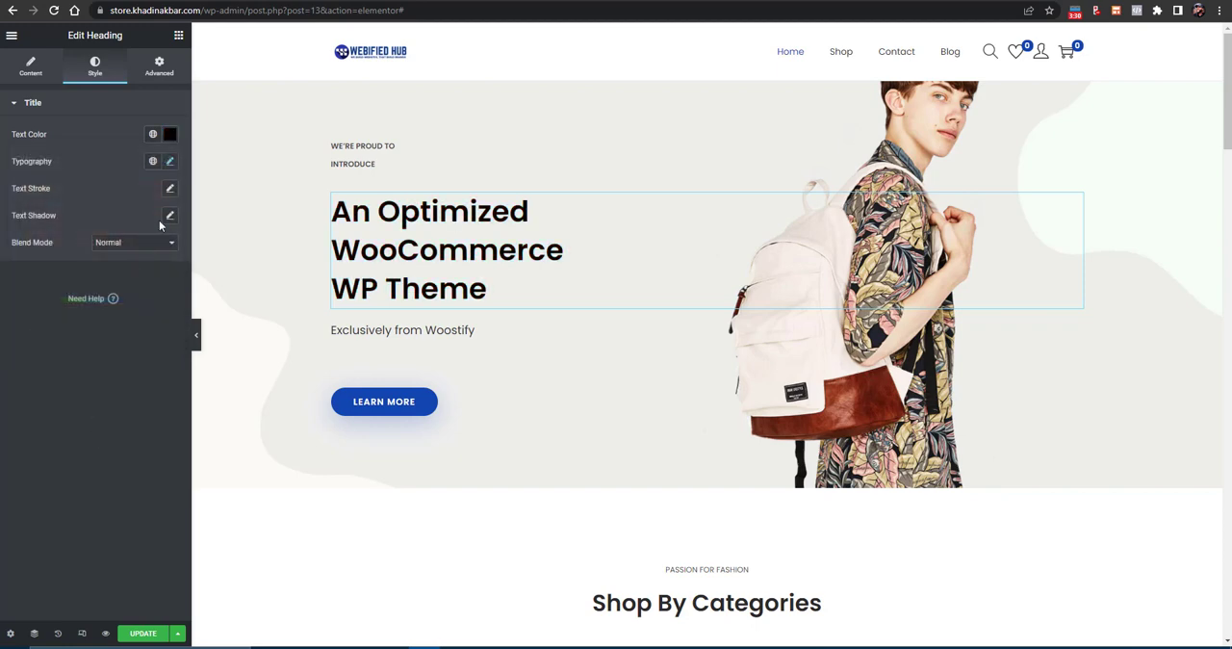
- Try different margins on the hero heading and leave all four sides at 0
click(171, 162)
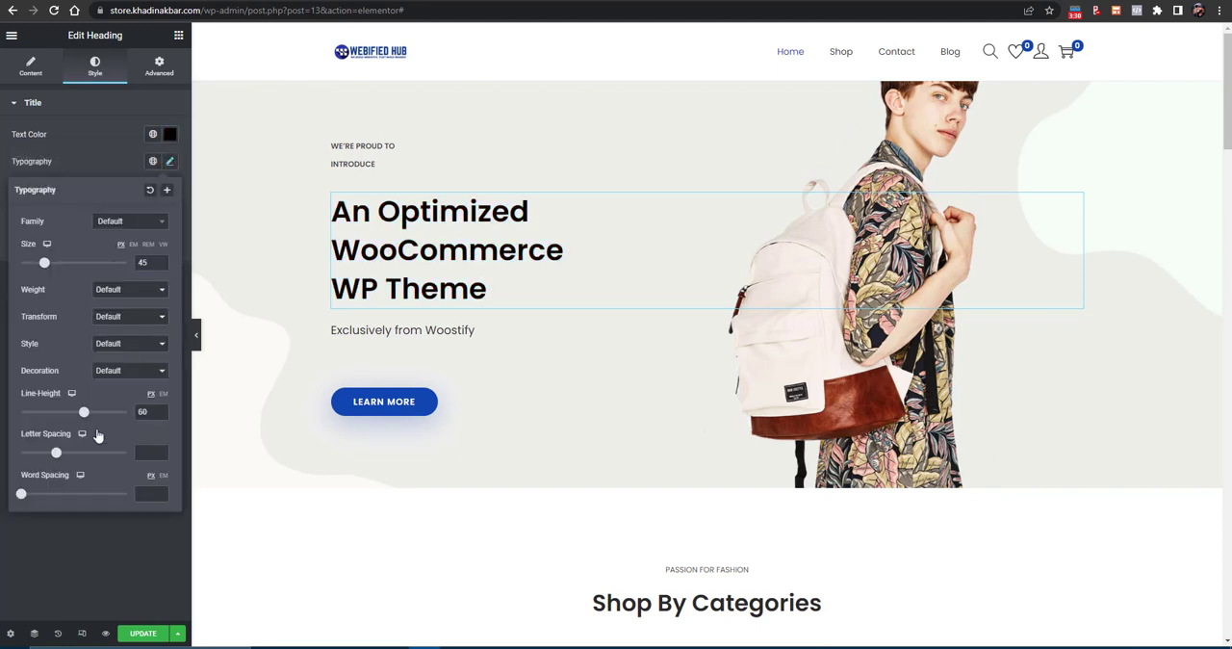
click(160, 68)
scroll(90, 348, up, 2)
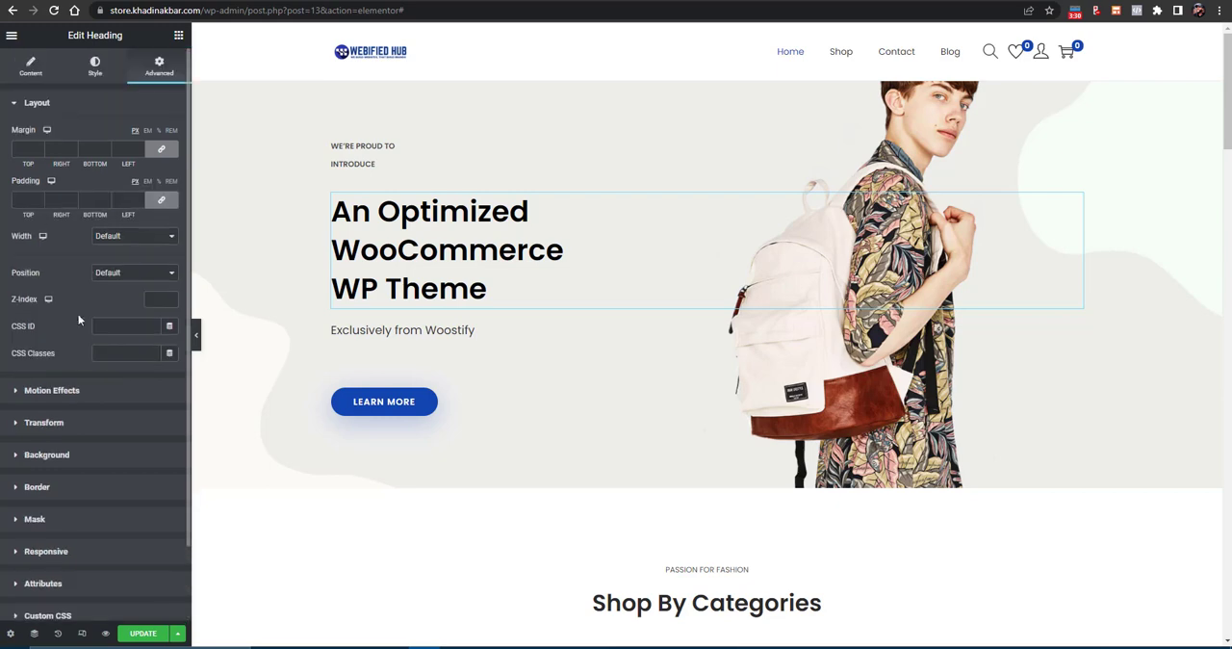
click(39, 149)
text(10)
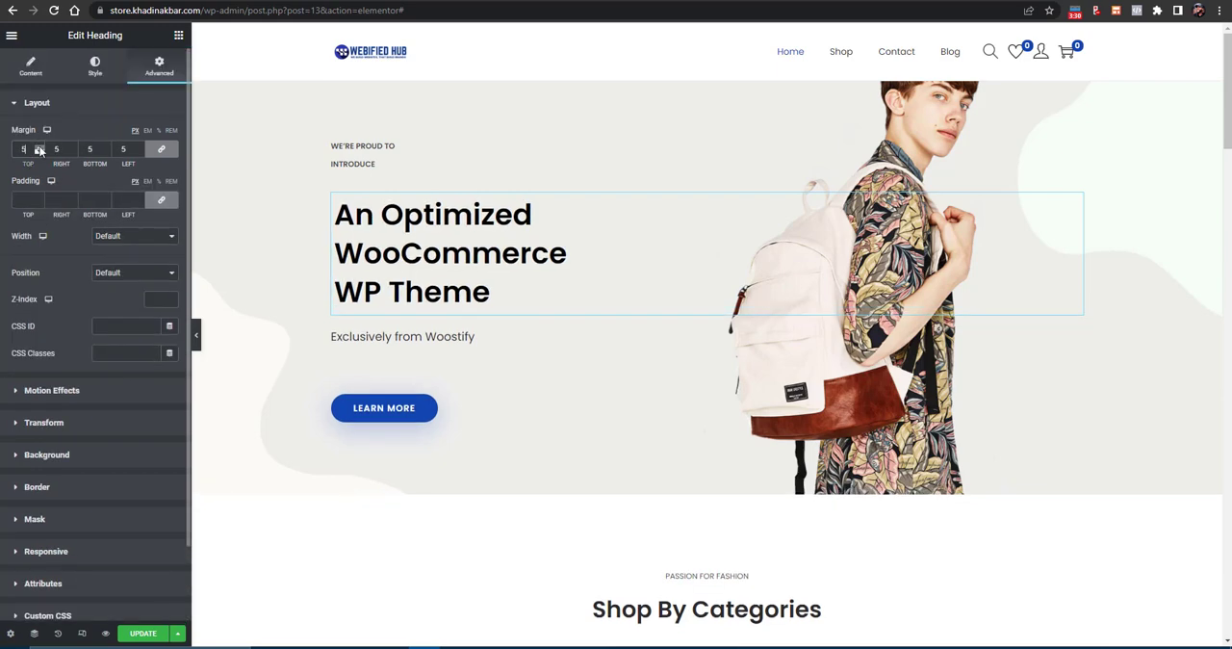
click(39, 153)
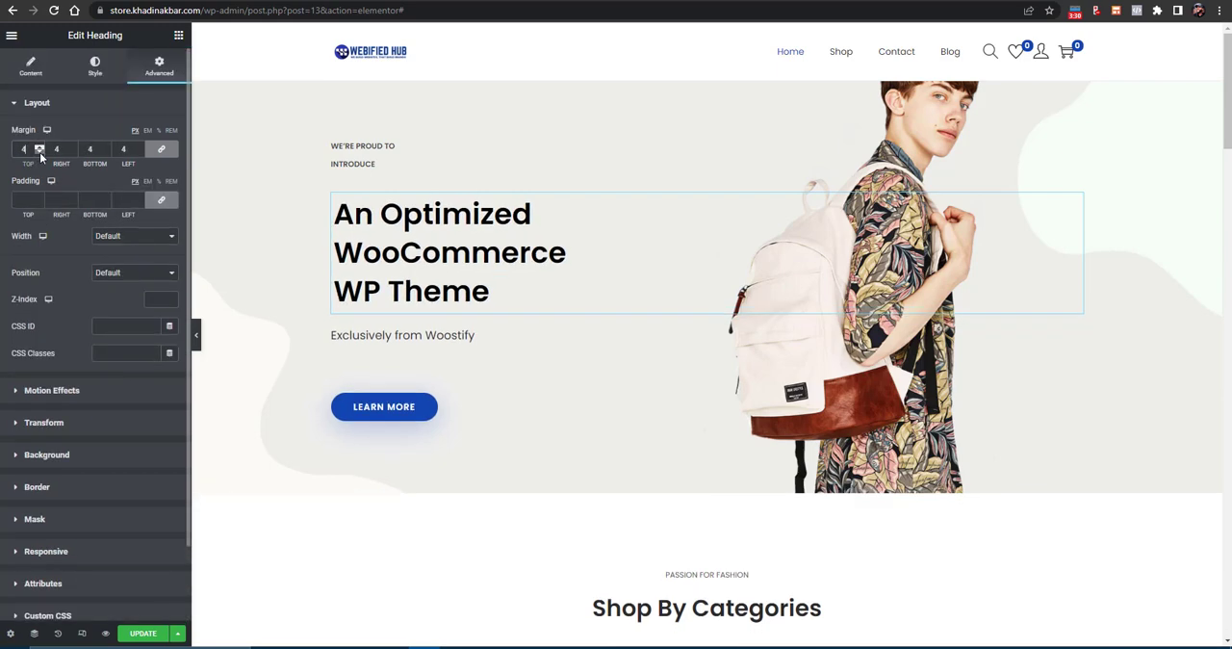
click(39, 153)
click(42, 148)
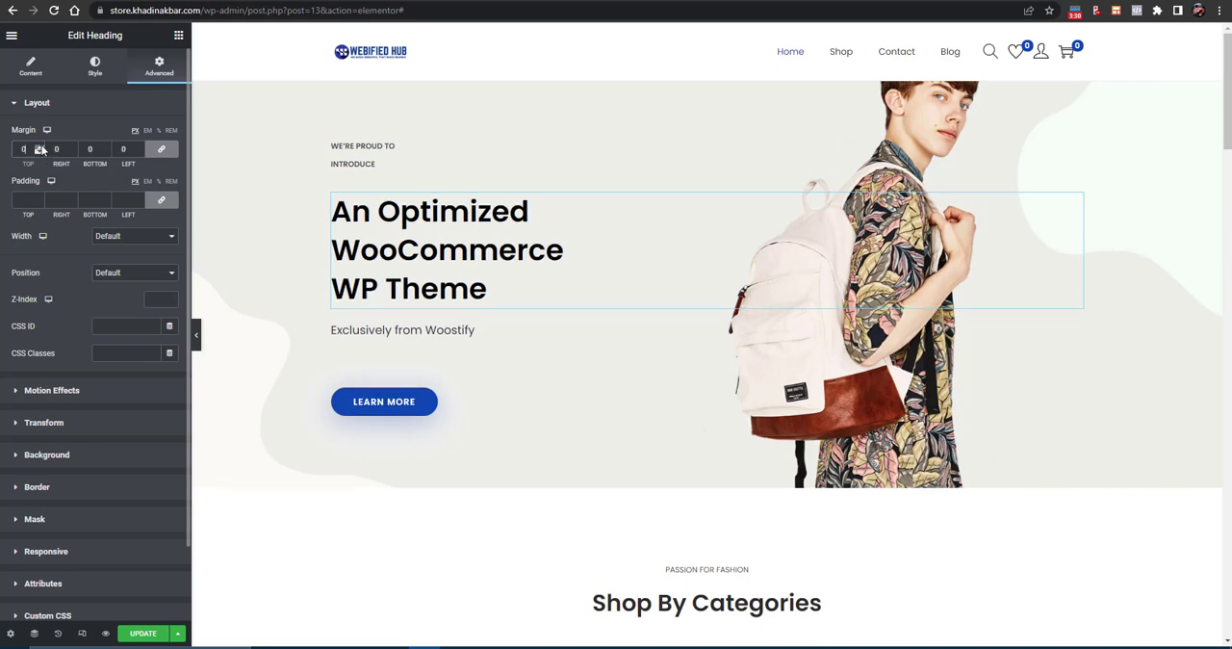
- Open the Home page's general settings, go to its title, and update the page
click(9, 633)
click(56, 148)
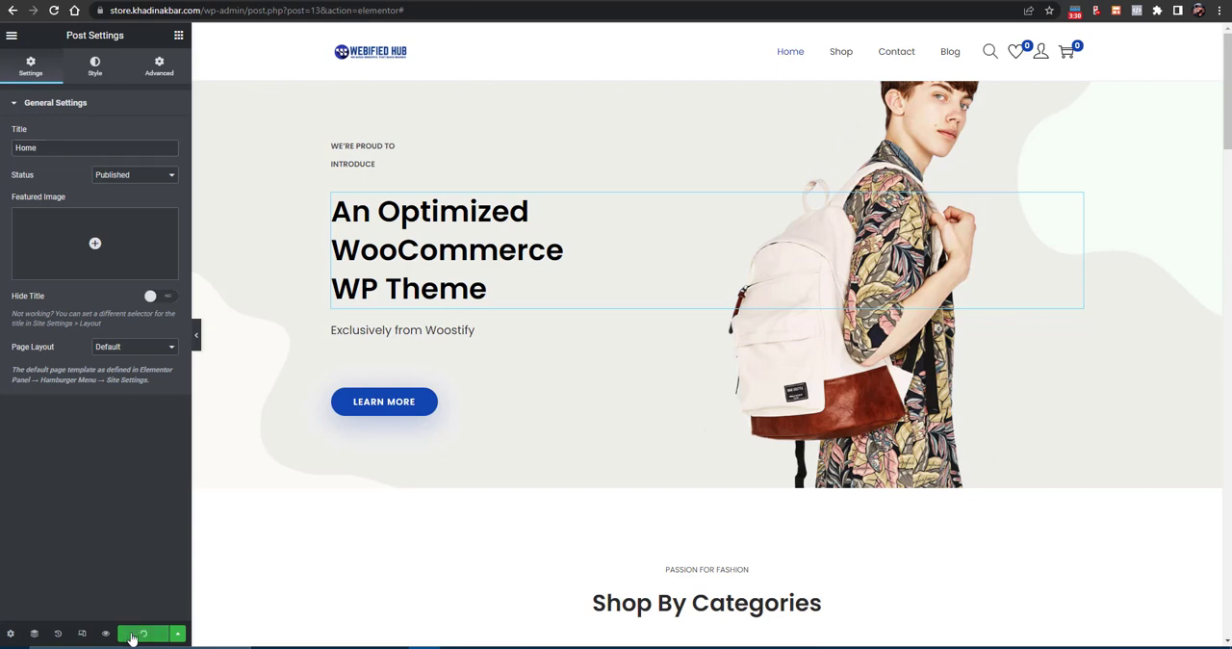
- Show the Navigator, select the hero column's first Spacer from it, and view the editing history
click(33, 635)
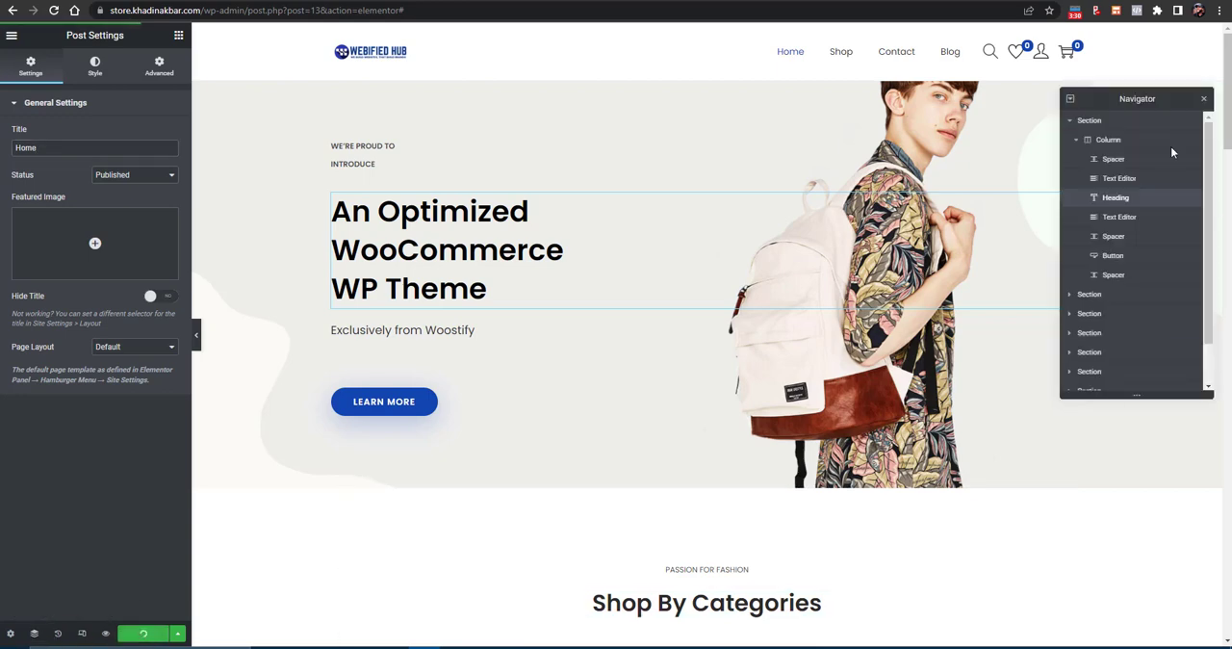
click(1108, 178)
click(1111, 160)
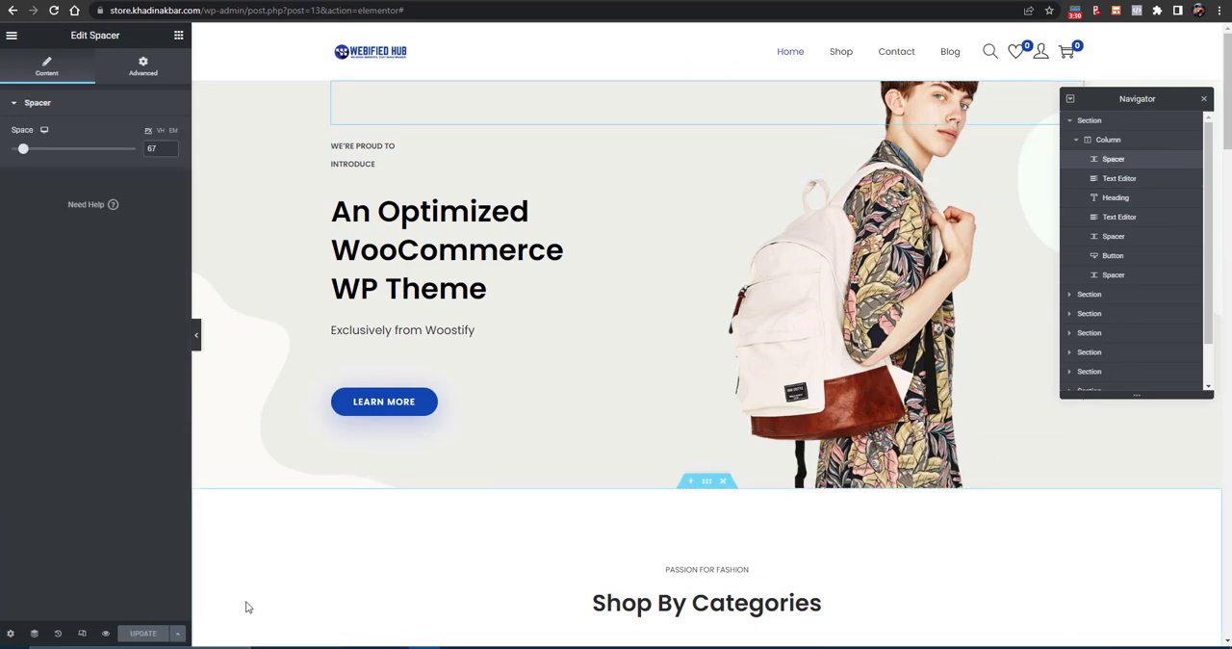
click(57, 633)
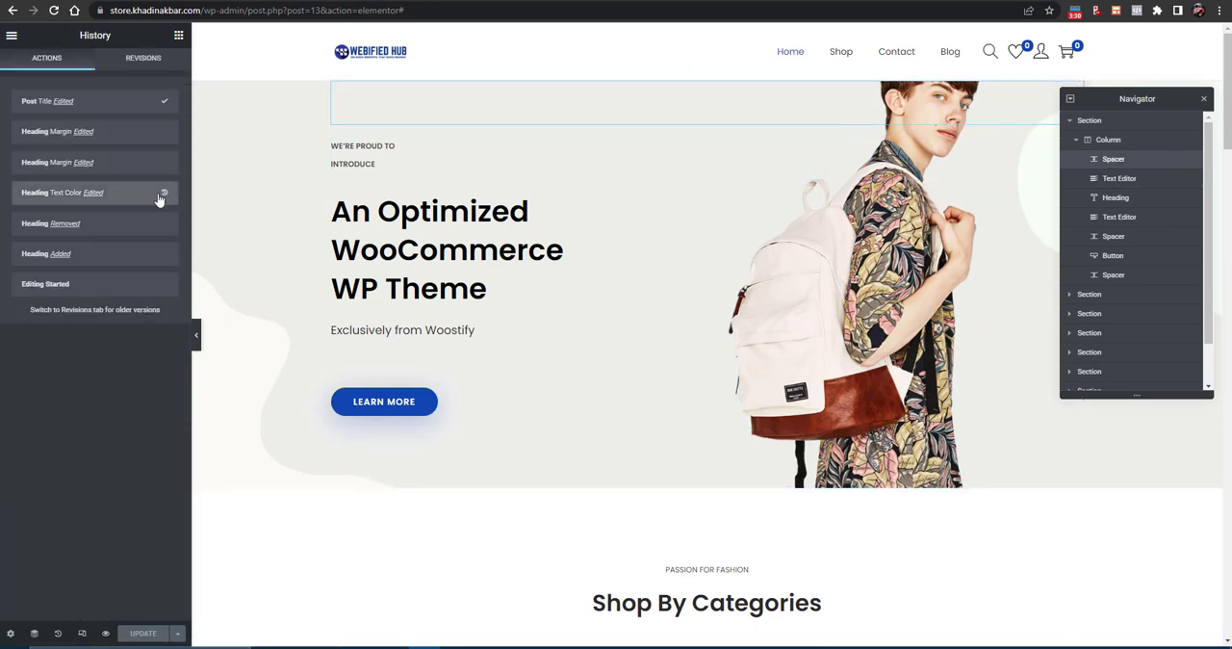
- Preview the home page in mobile and tablet sizes, and return to the desktop view
click(86, 637)
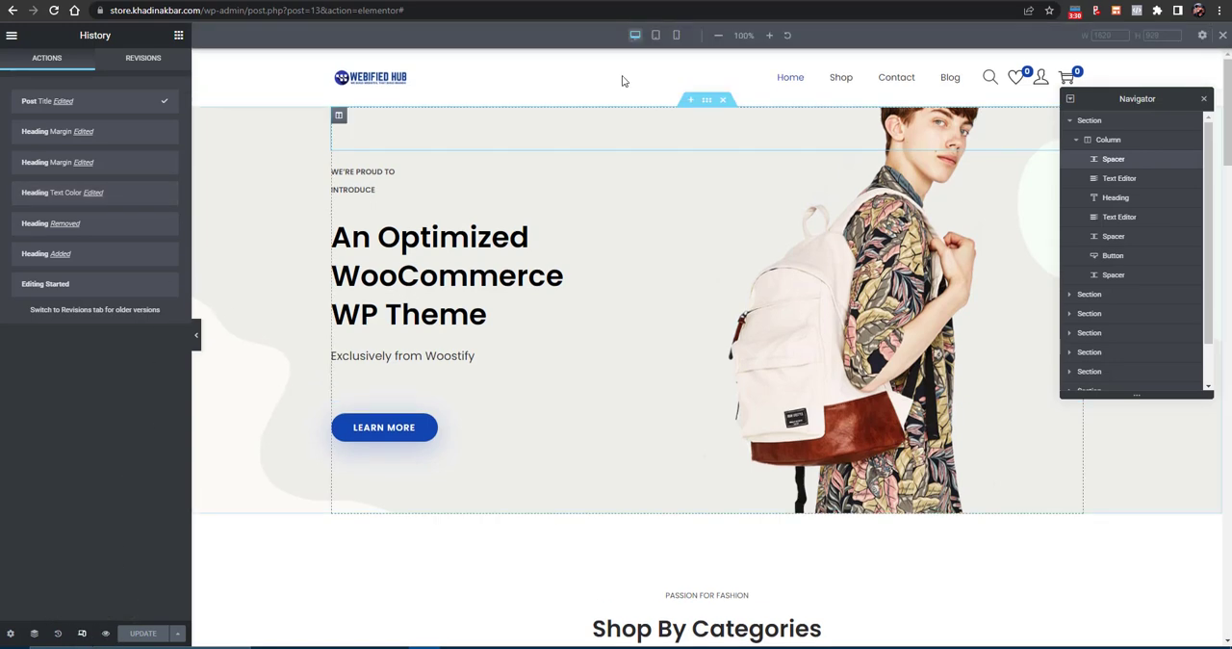
click(679, 35)
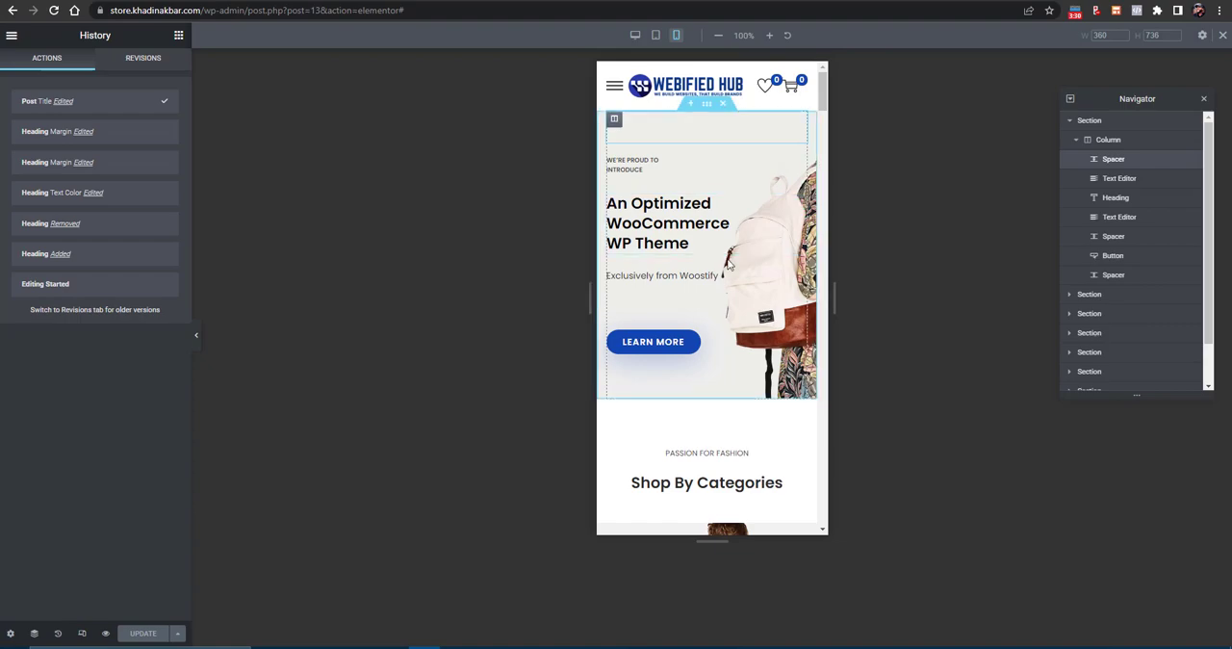
scroll(726, 231, down, 3)
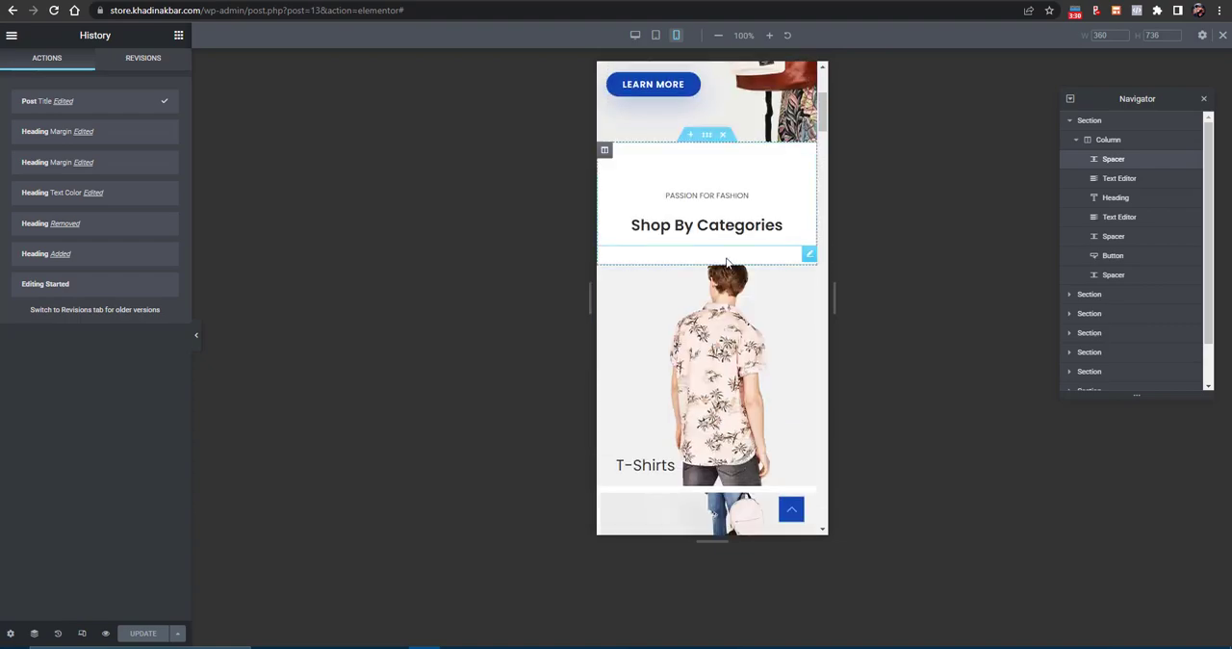
scroll(702, 250, up, 3)
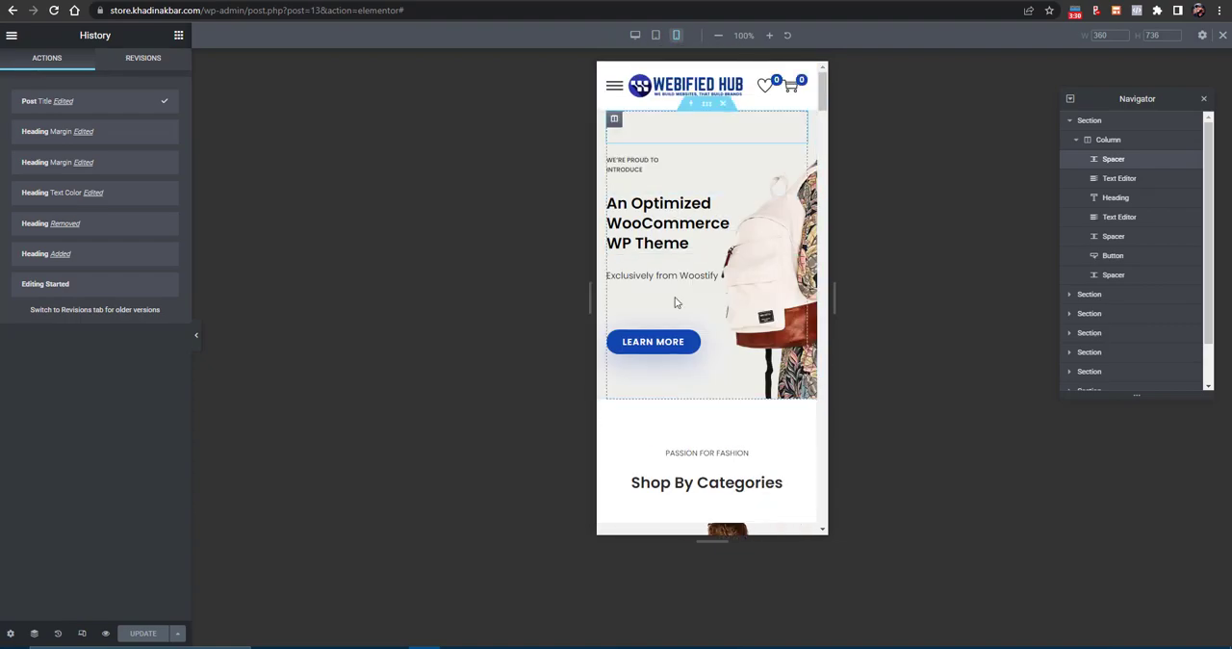
scroll(676, 302, down, 5)
scroll(668, 324, up, 5)
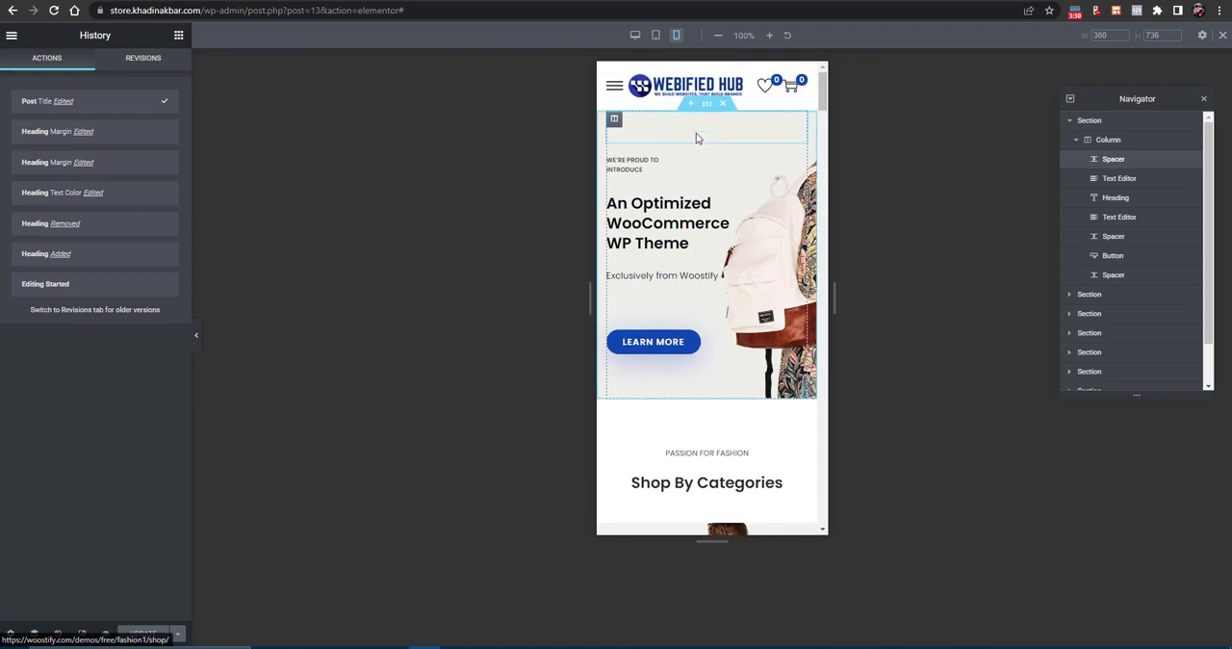
click(658, 36)
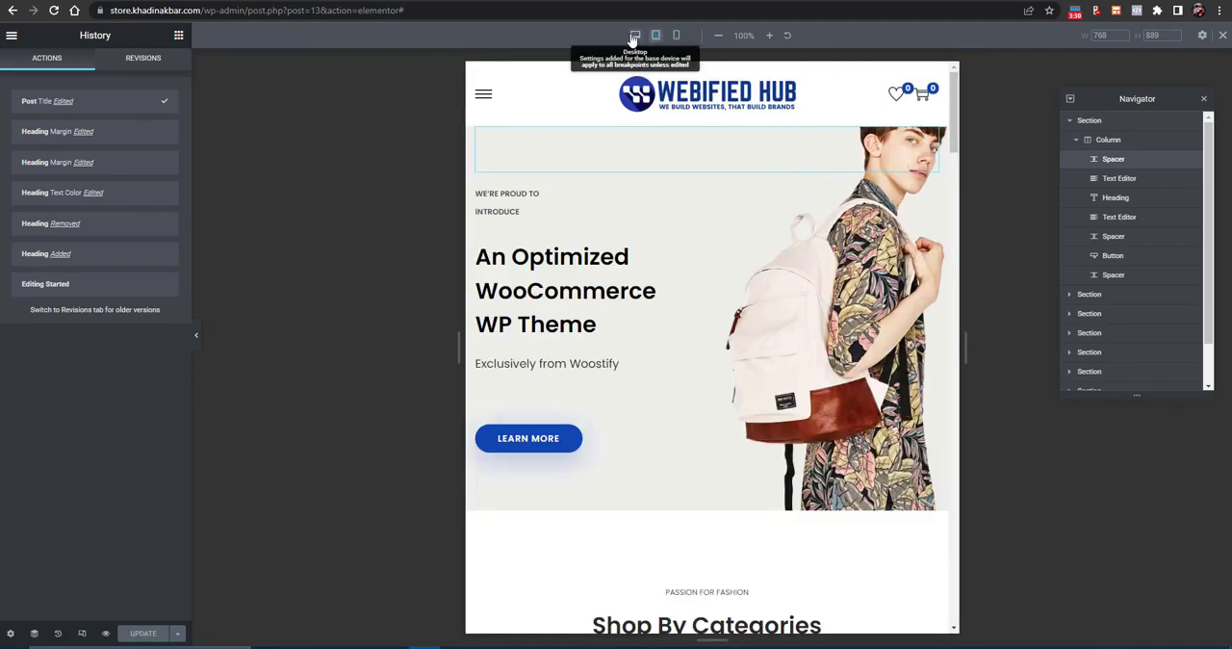
click(634, 36)
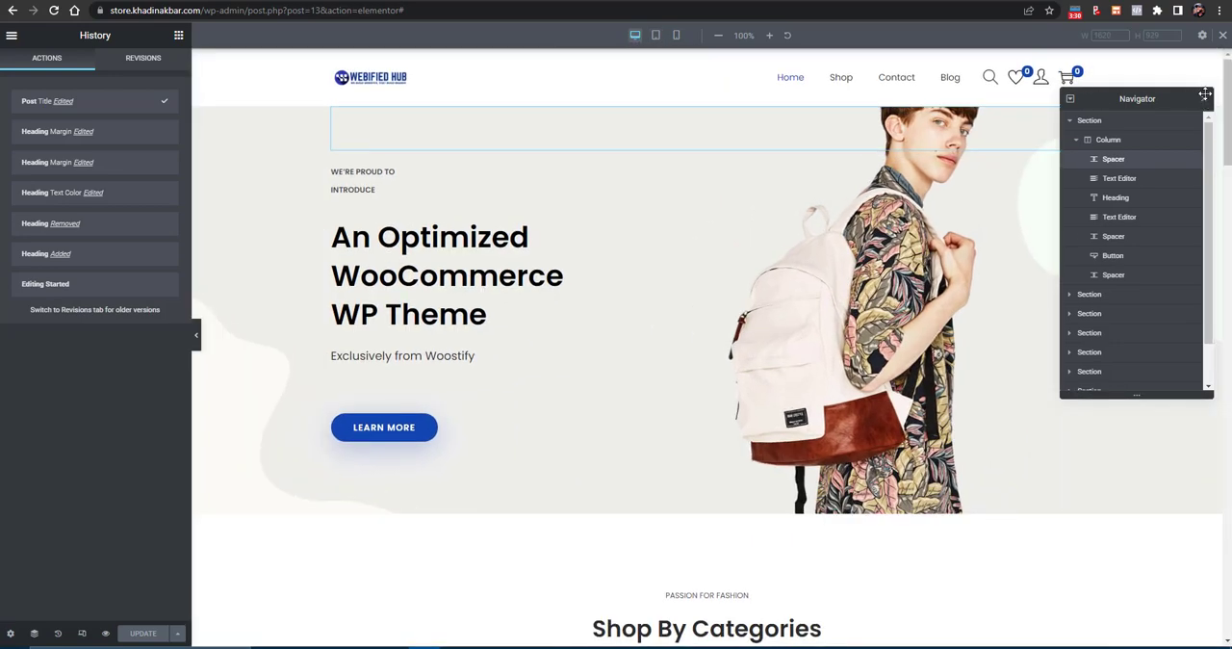
- Close the Navigator and examine the hero section's background image and the media library, keeping the current image
click(1200, 100)
scroll(875, 292, down, 3)
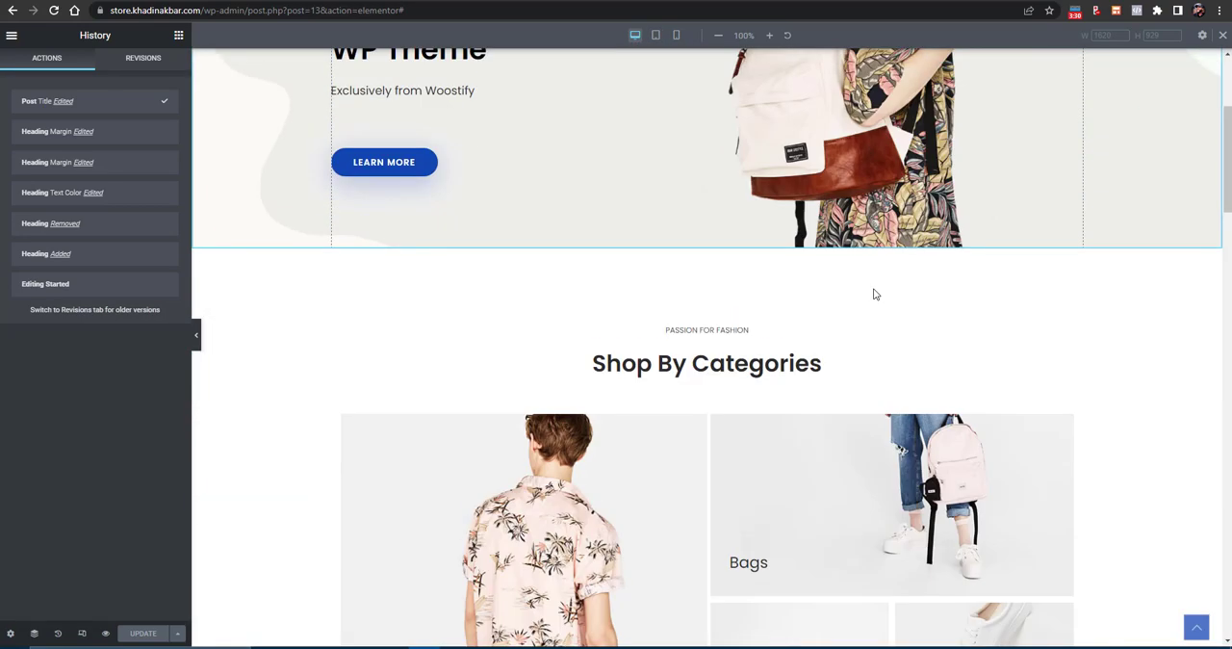
scroll(864, 293, up, 3)
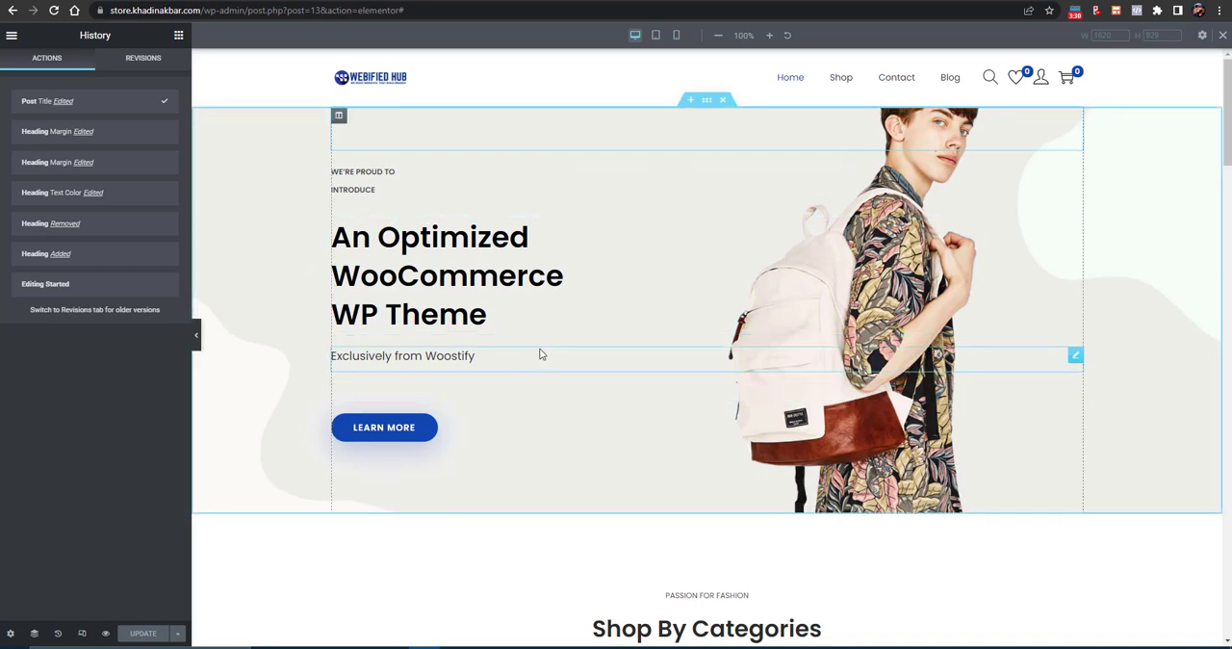
click(706, 101)
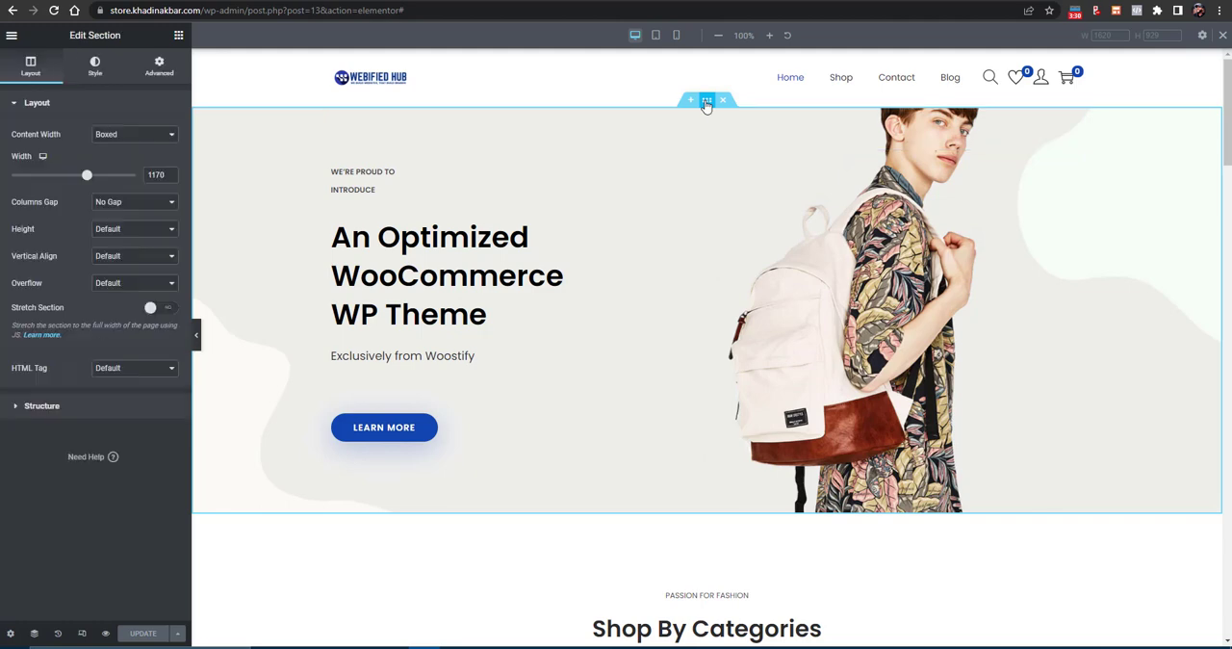
click(94, 68)
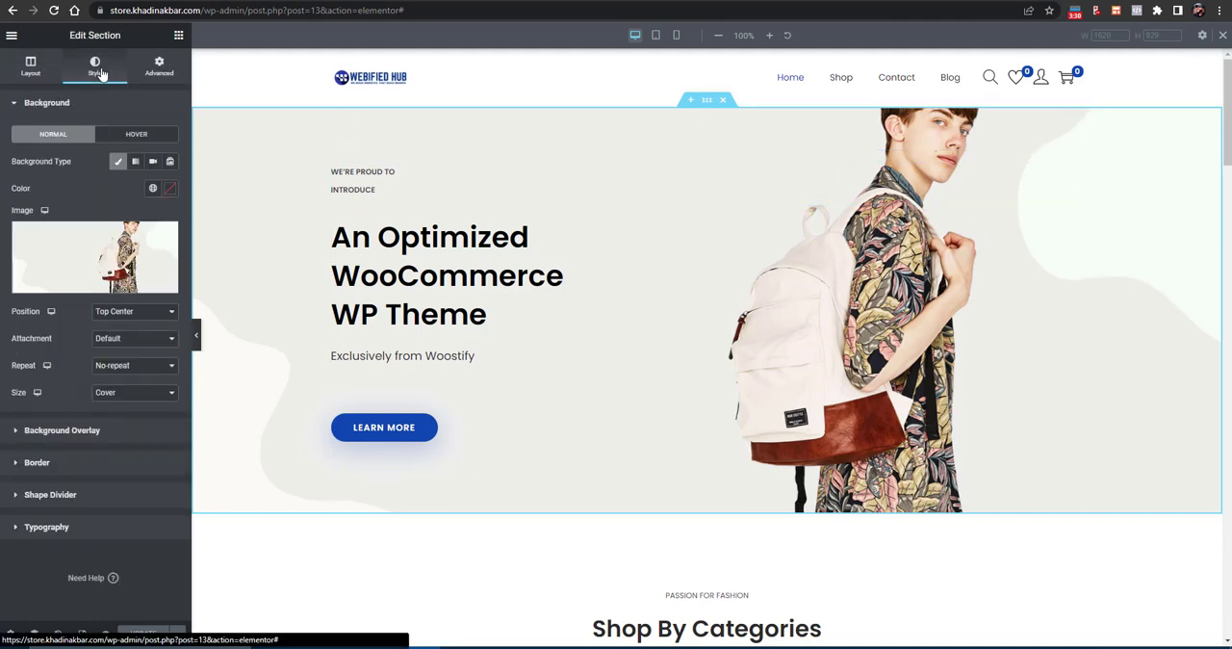
click(64, 285)
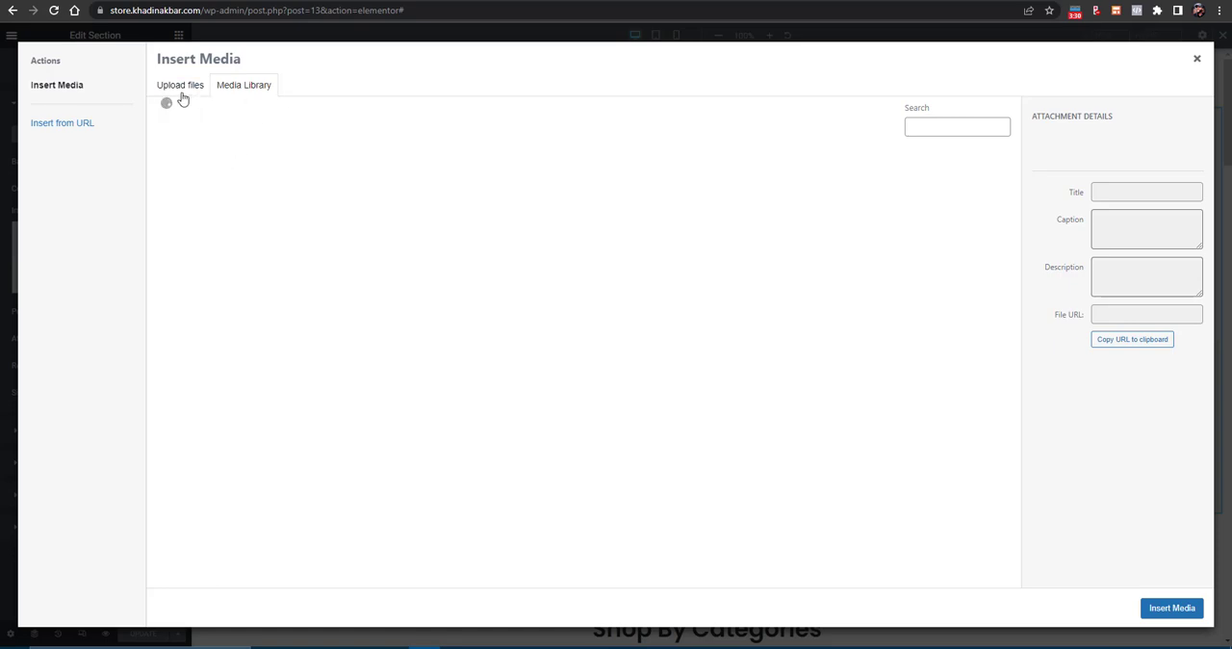
click(1196, 62)
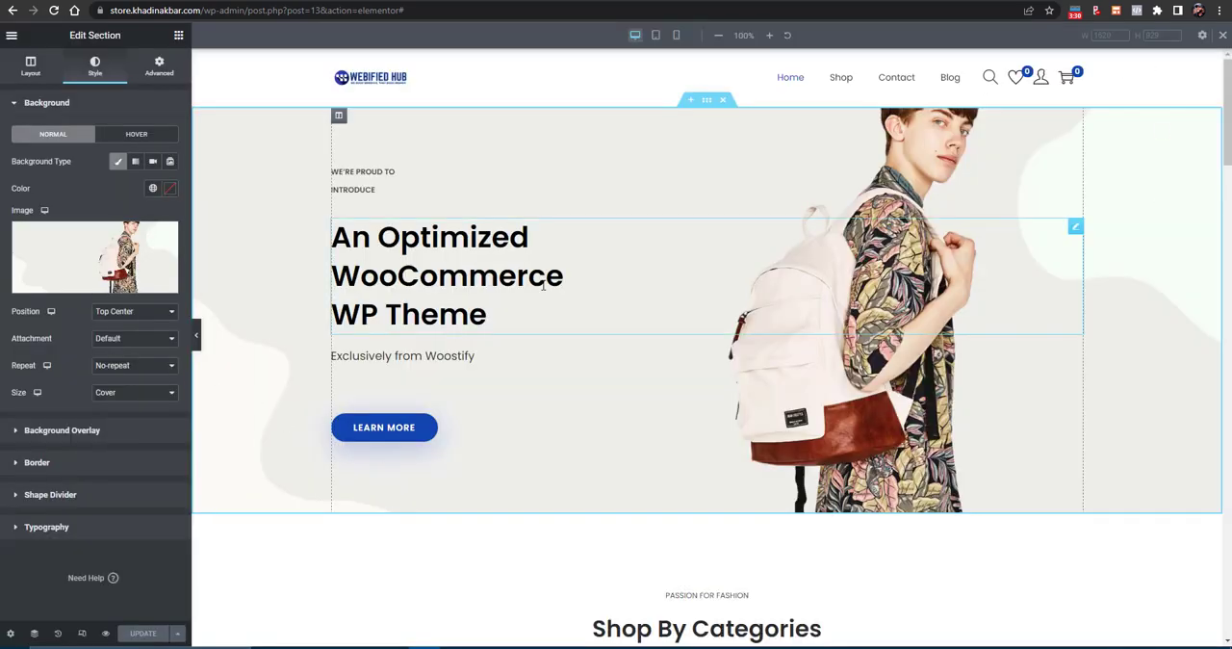
click(58, 286)
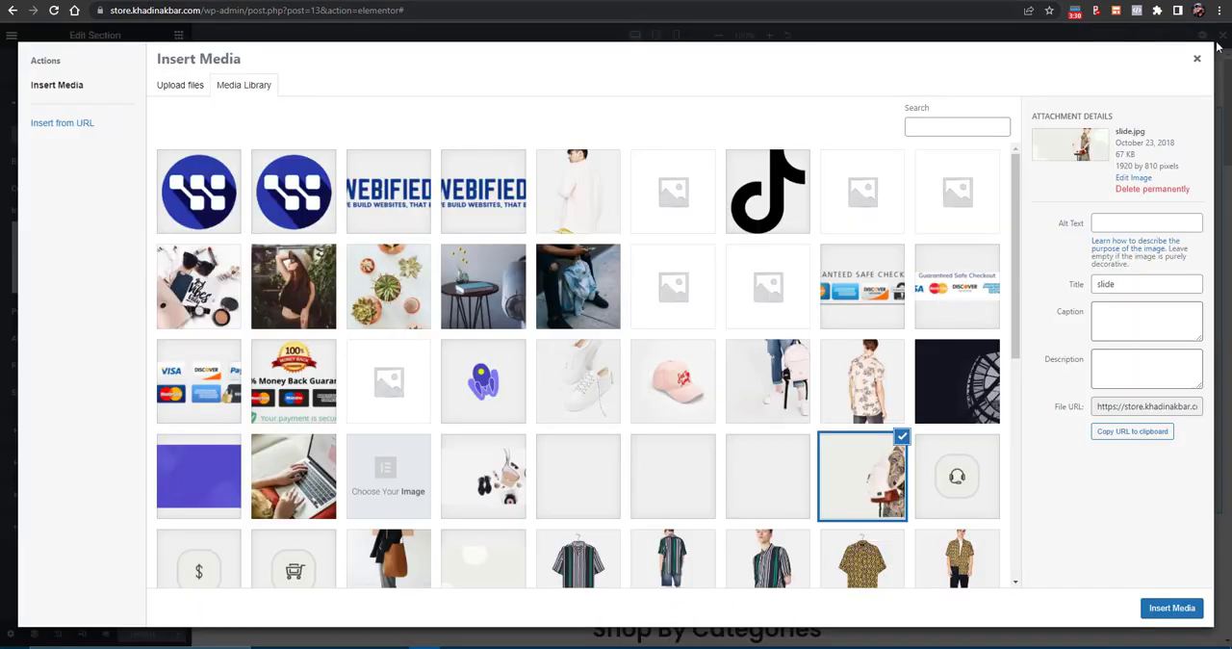
click(1197, 62)
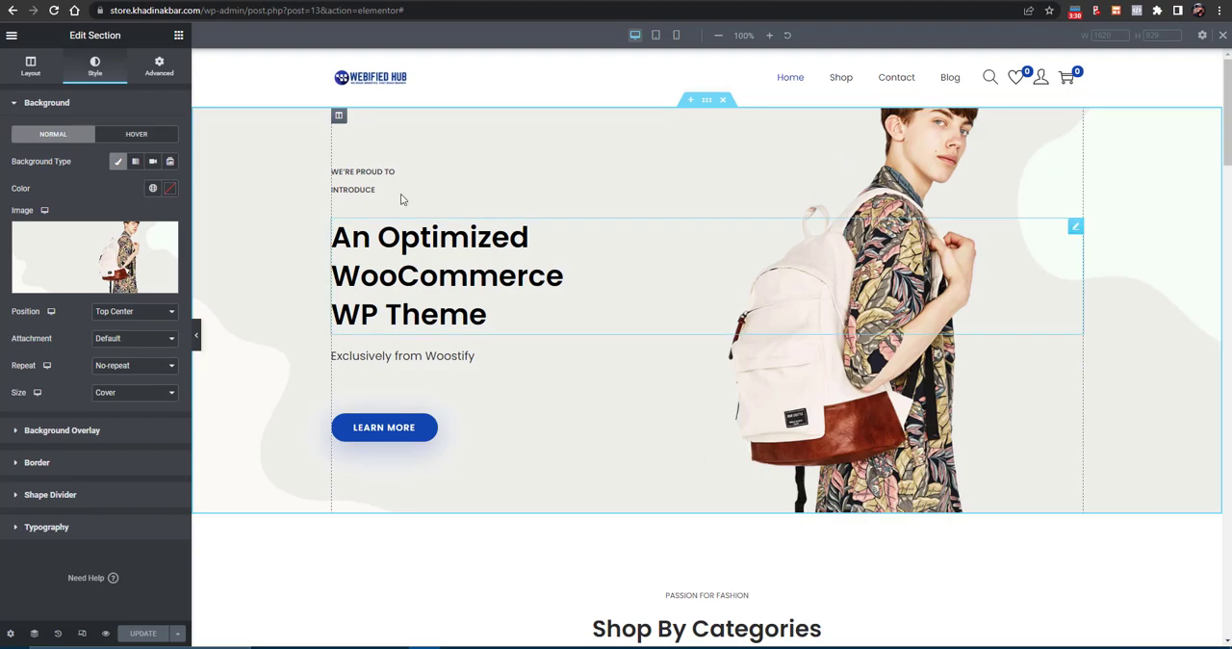
- Examine the content settings of the hero's intro text and the content and style settings of its heading
click(372, 176)
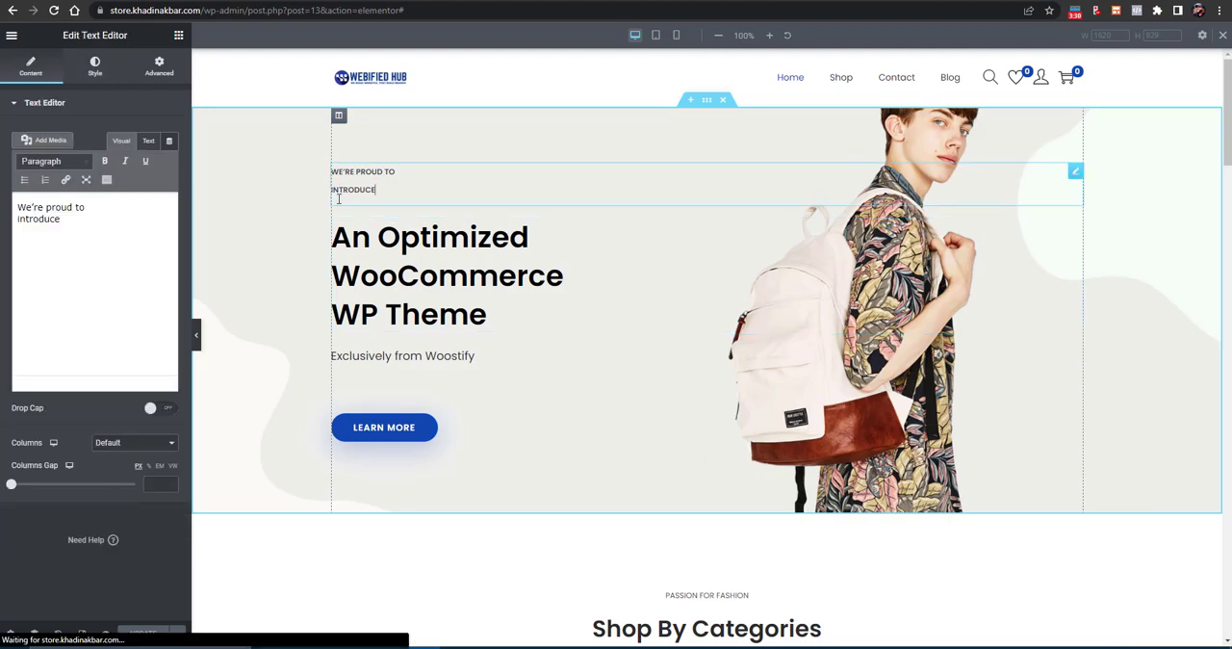
click(408, 298)
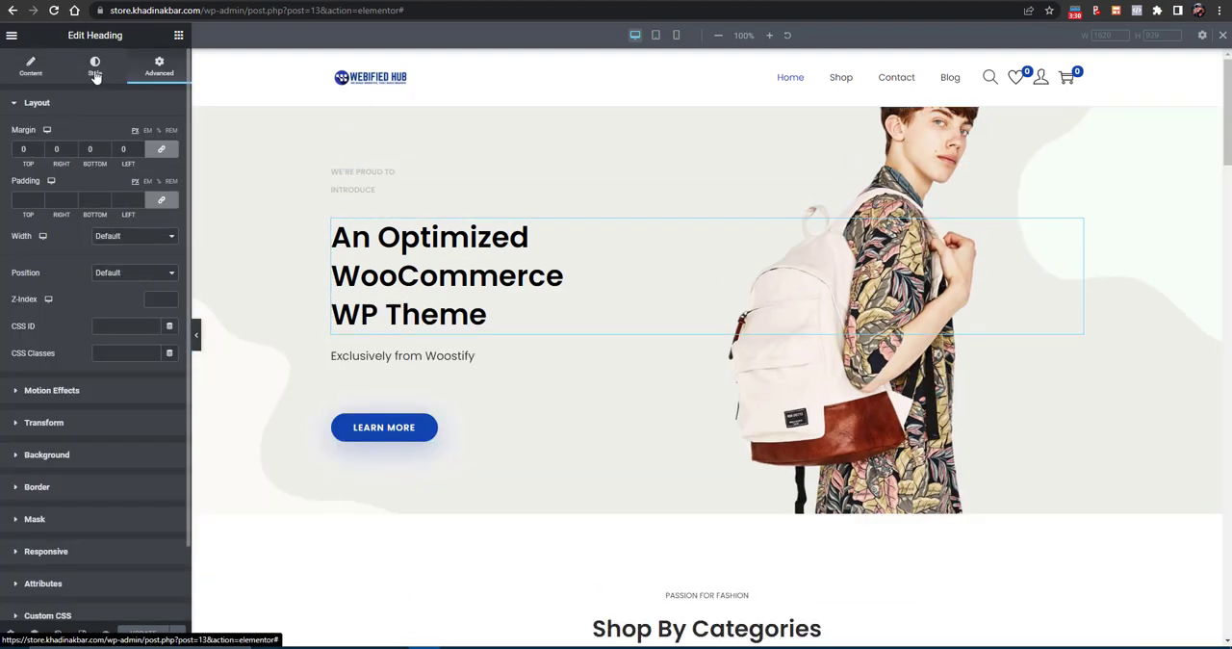
click(95, 69)
click(31, 73)
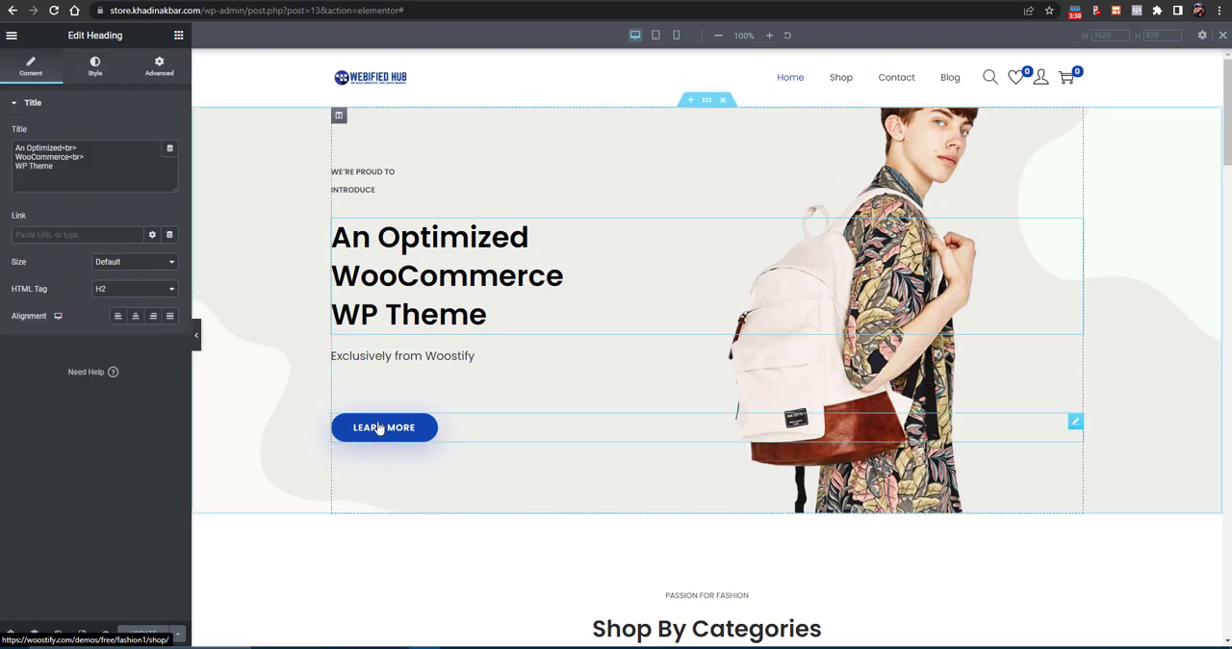
- Examine the hero's Learn More button, including its link, text and style settings
click(409, 433)
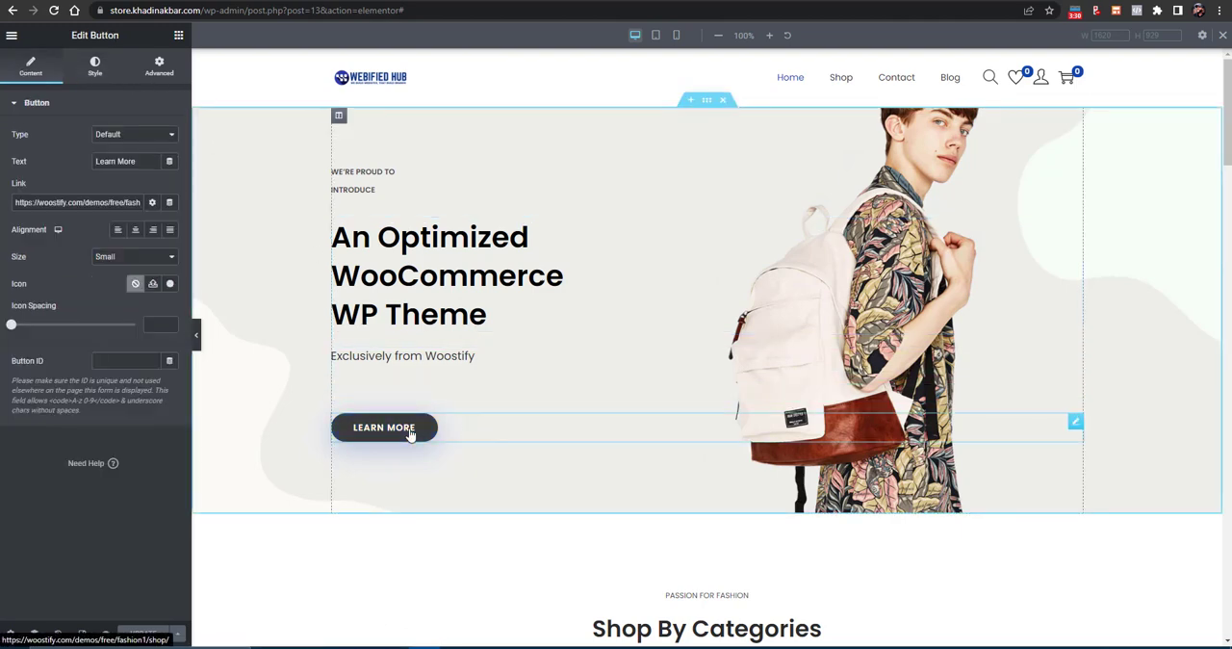
double_click(53, 202)
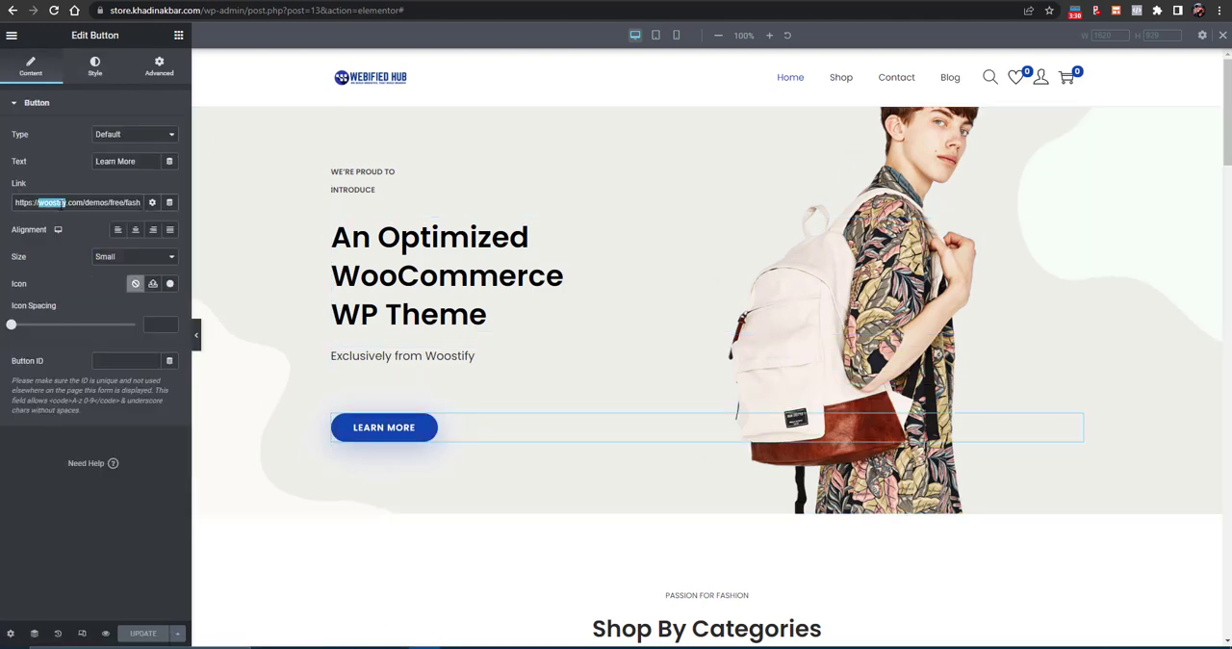
click(114, 160)
click(93, 72)
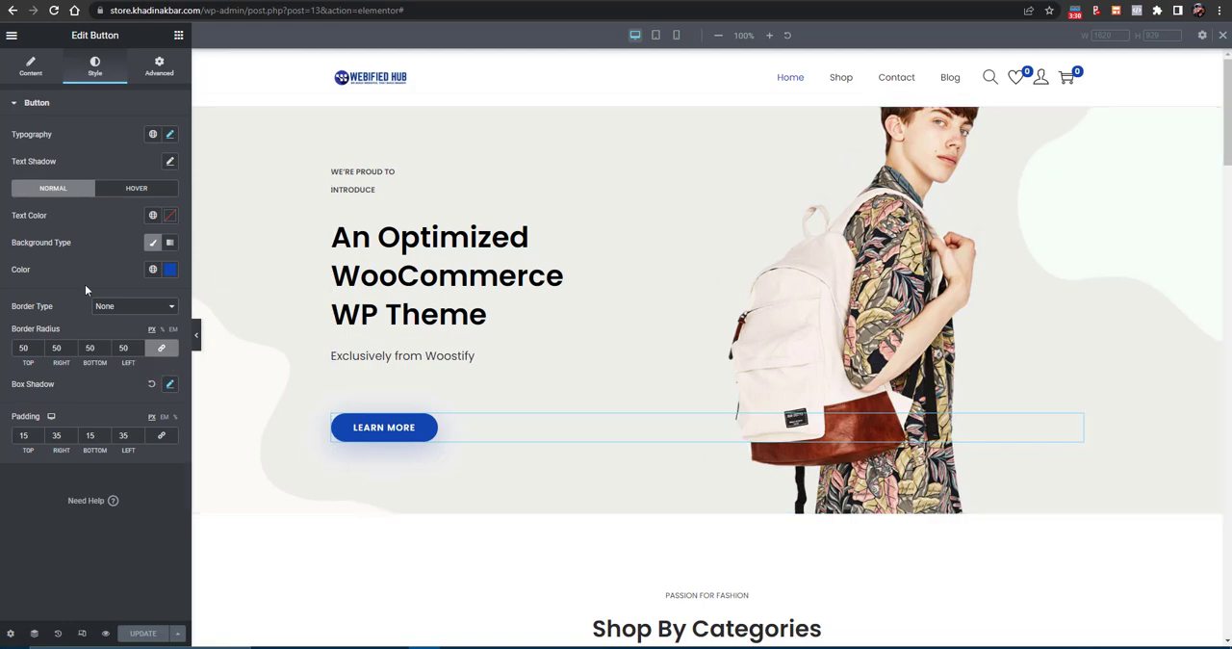
- Add a new single-column section between the hero section and the Shop By Categories heading section
scroll(475, 464, down, 1)
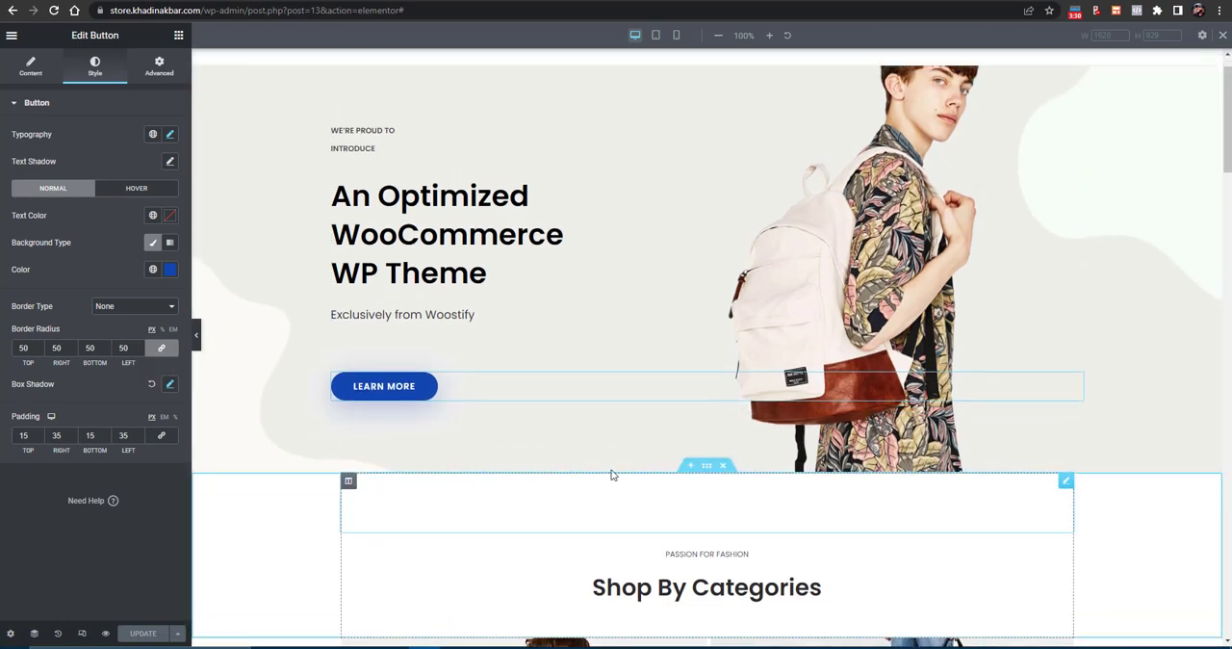
scroll(610, 473, down, 3)
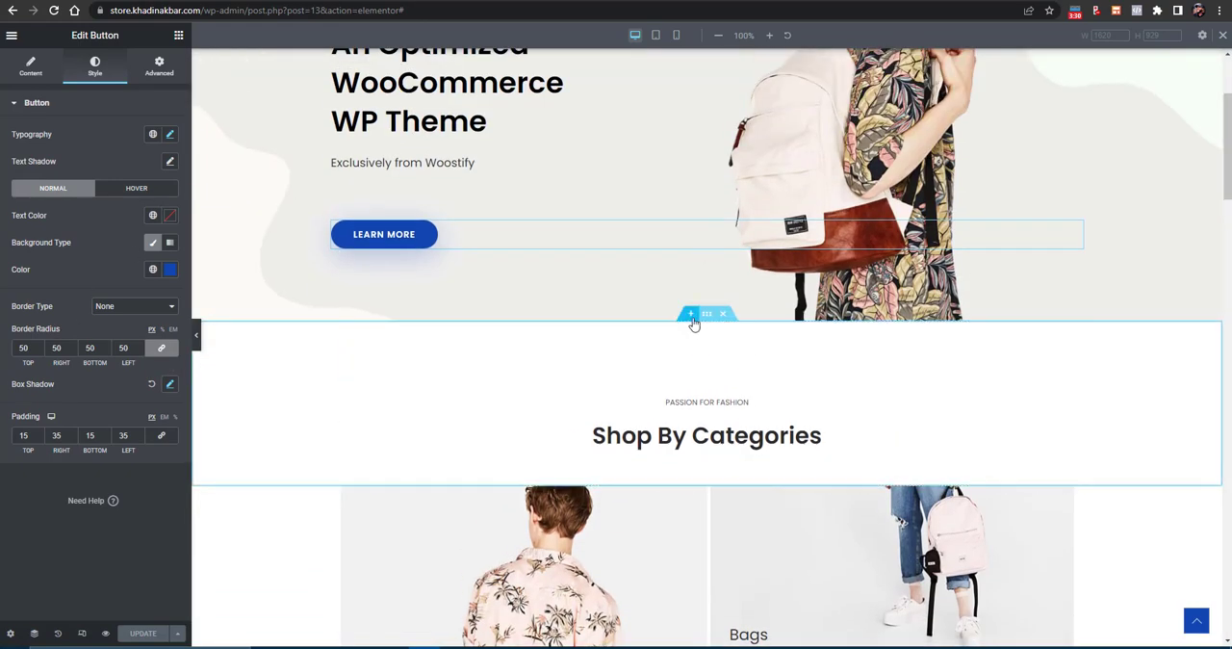
click(693, 322)
click(673, 382)
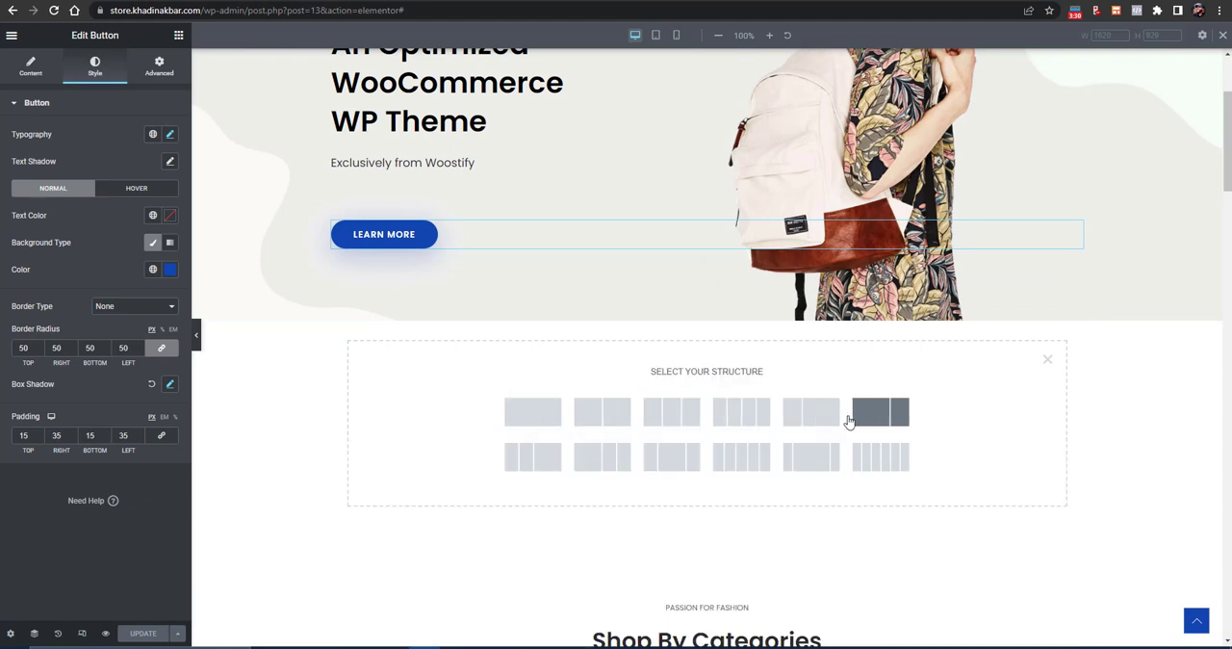
click(755, 412)
- Place an Image widget in the new section and fill it with the Webified Hub logo from the media library
click(180, 37)
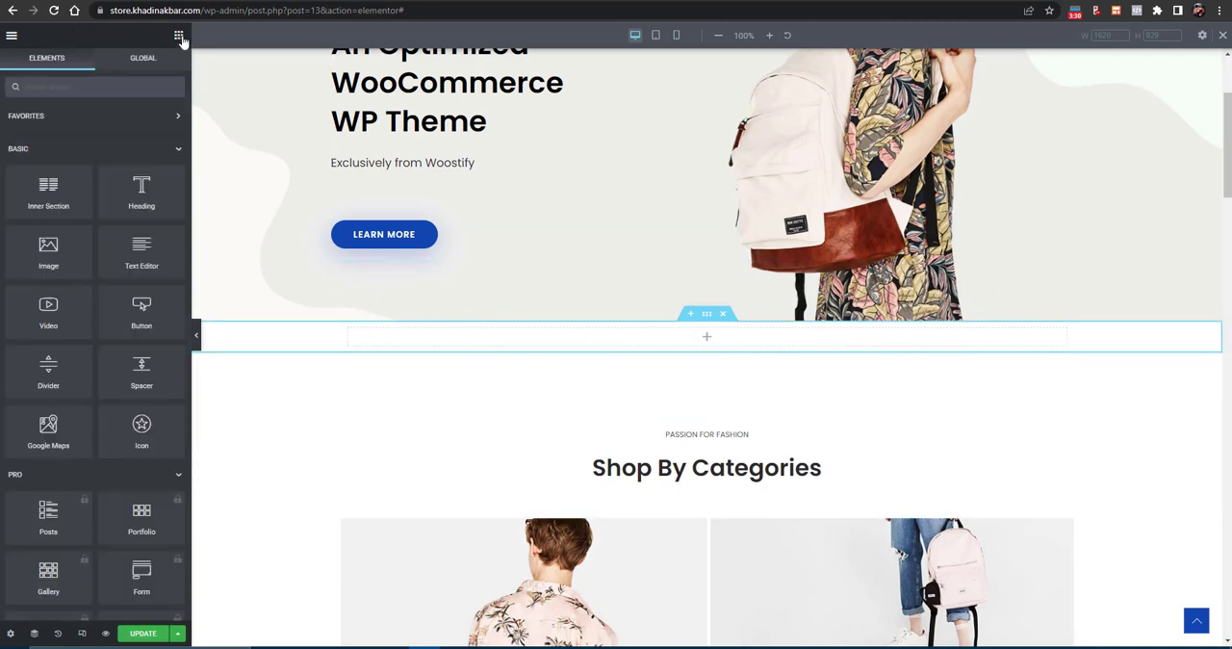
drag(48, 249, 735, 333)
scroll(655, 448, down, 3)
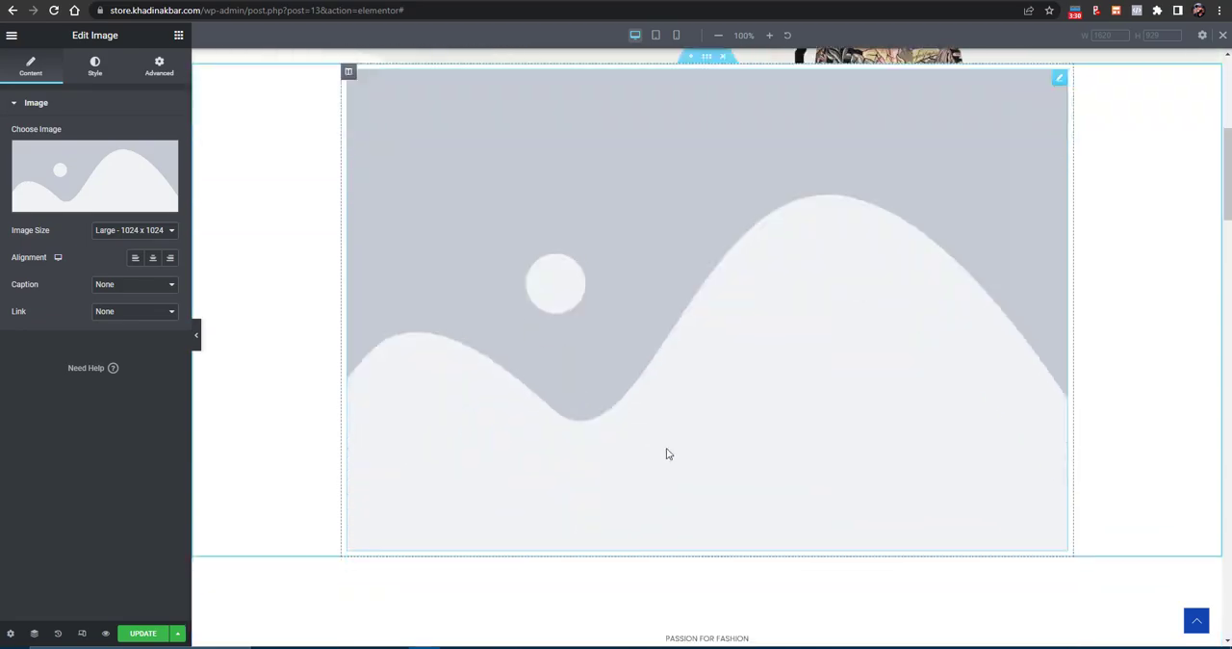
click(56, 204)
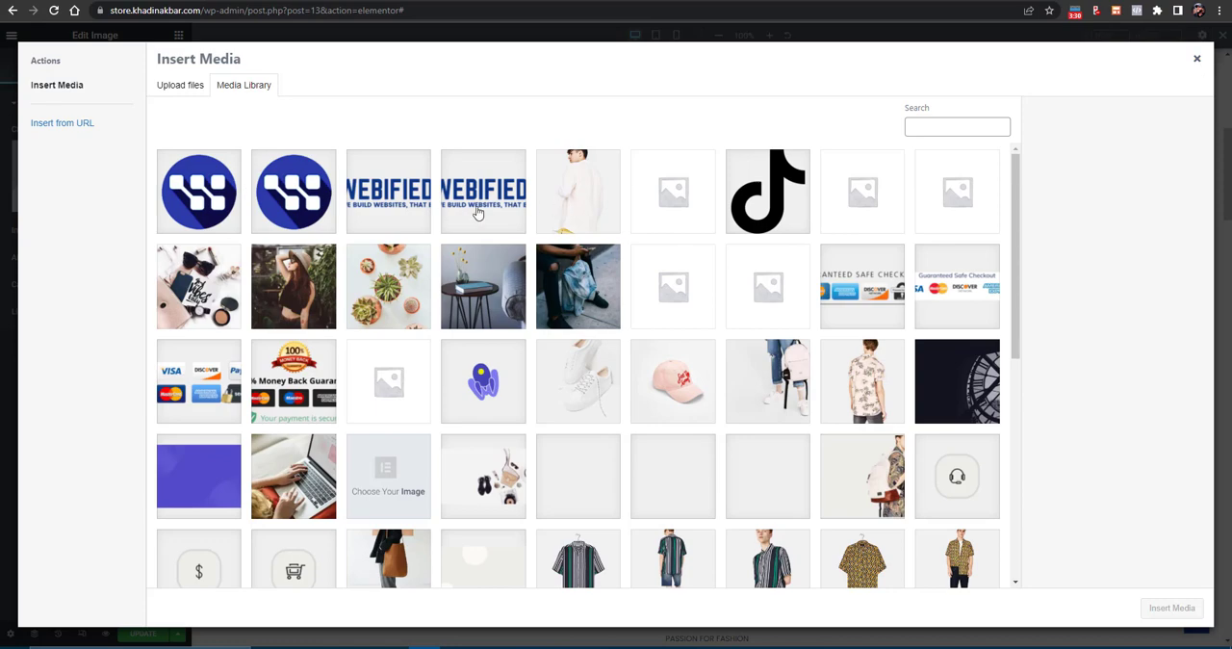
click(388, 190)
click(1171, 607)
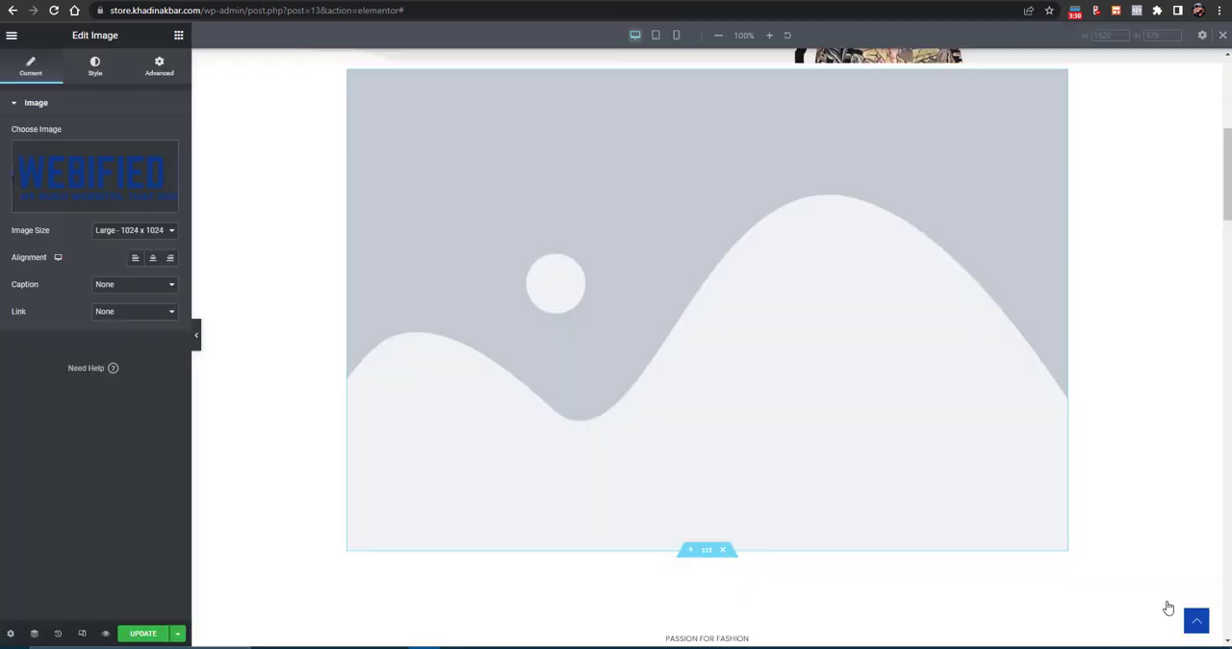
scroll(679, 126, up, 2)
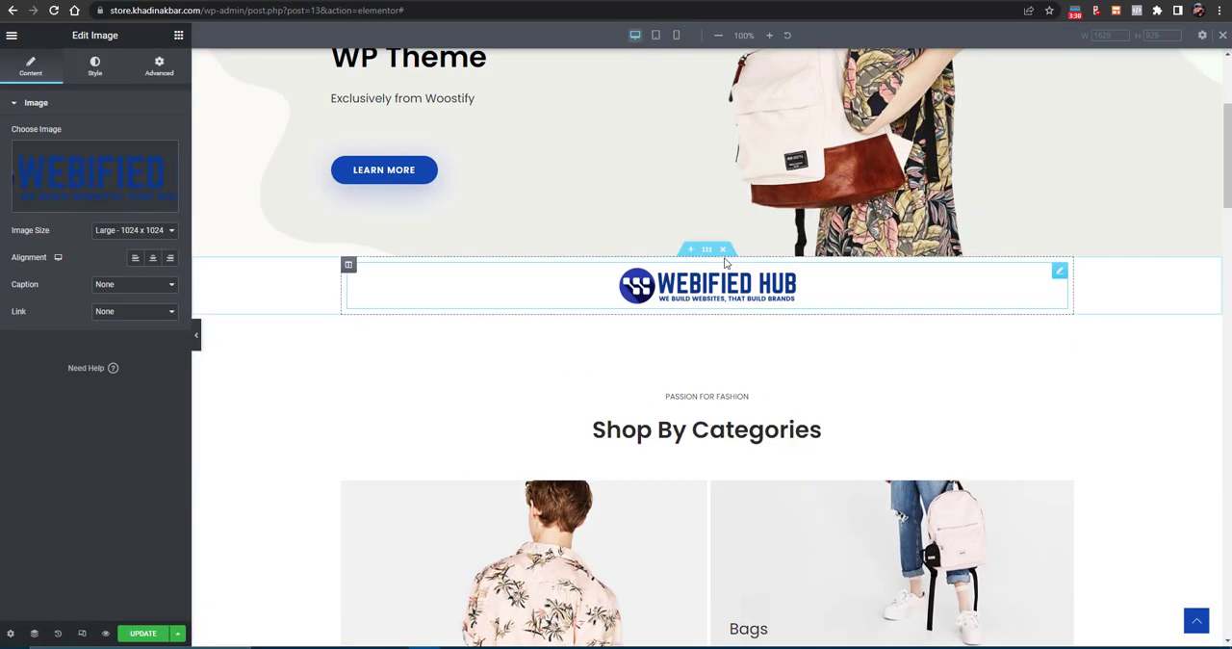
- Give the logo section a classic background in #FFFFFF without an image, and view its typography settings
click(707, 249)
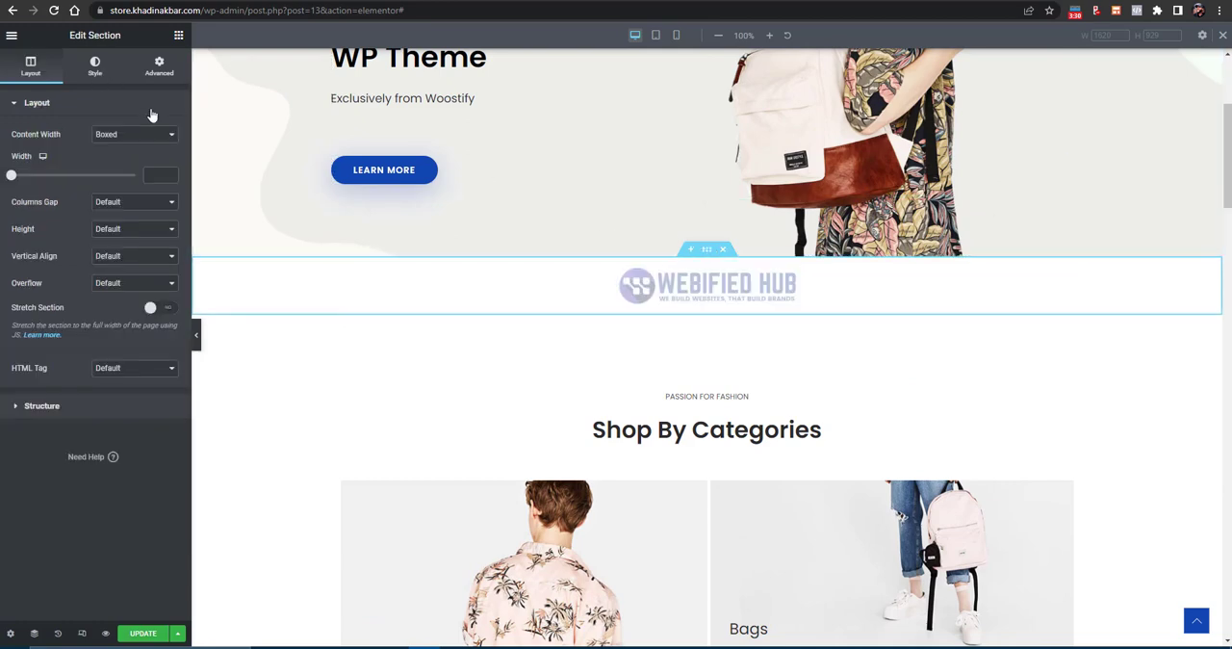
click(97, 74)
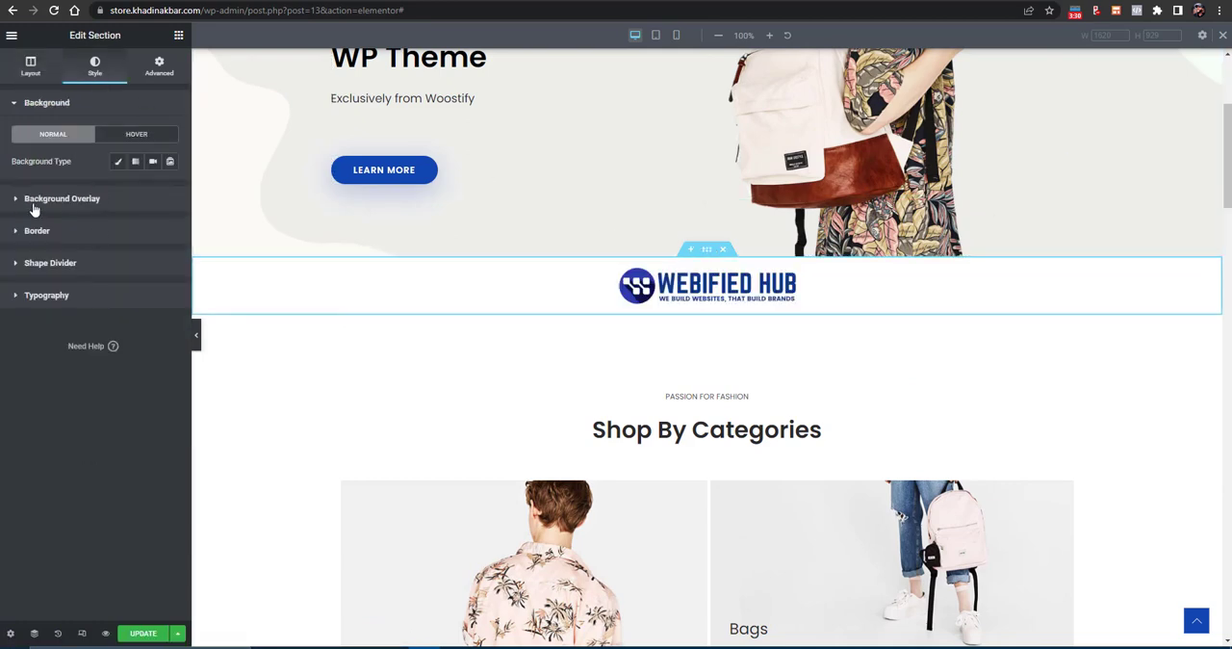
click(118, 162)
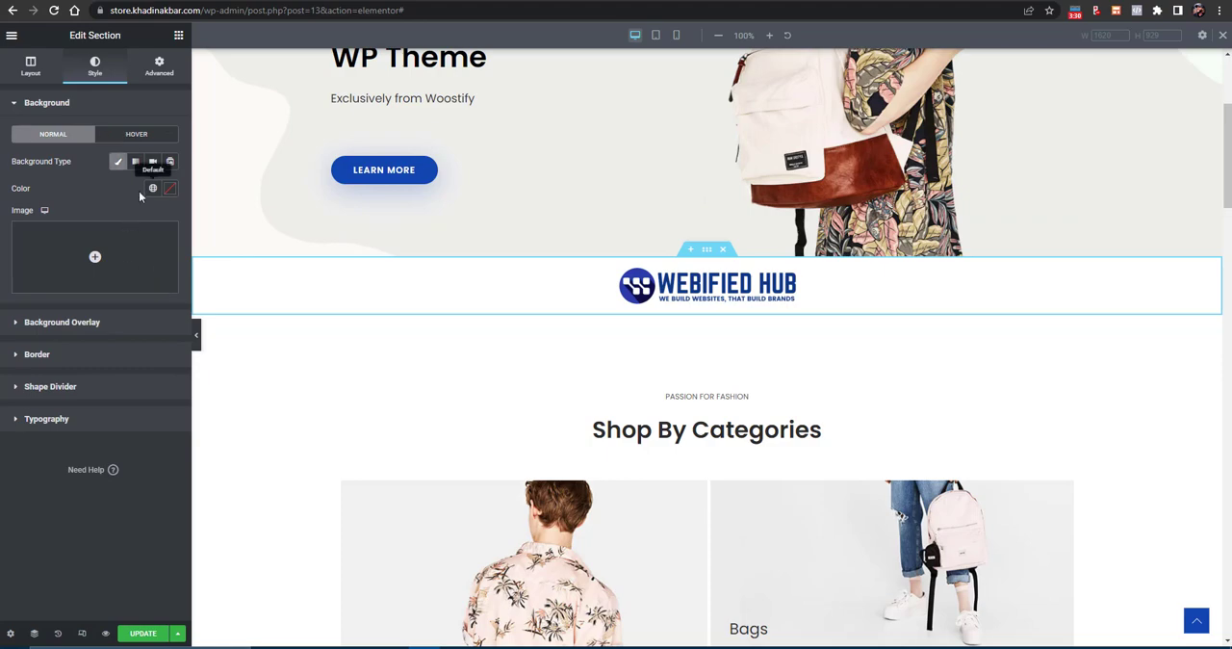
click(145, 264)
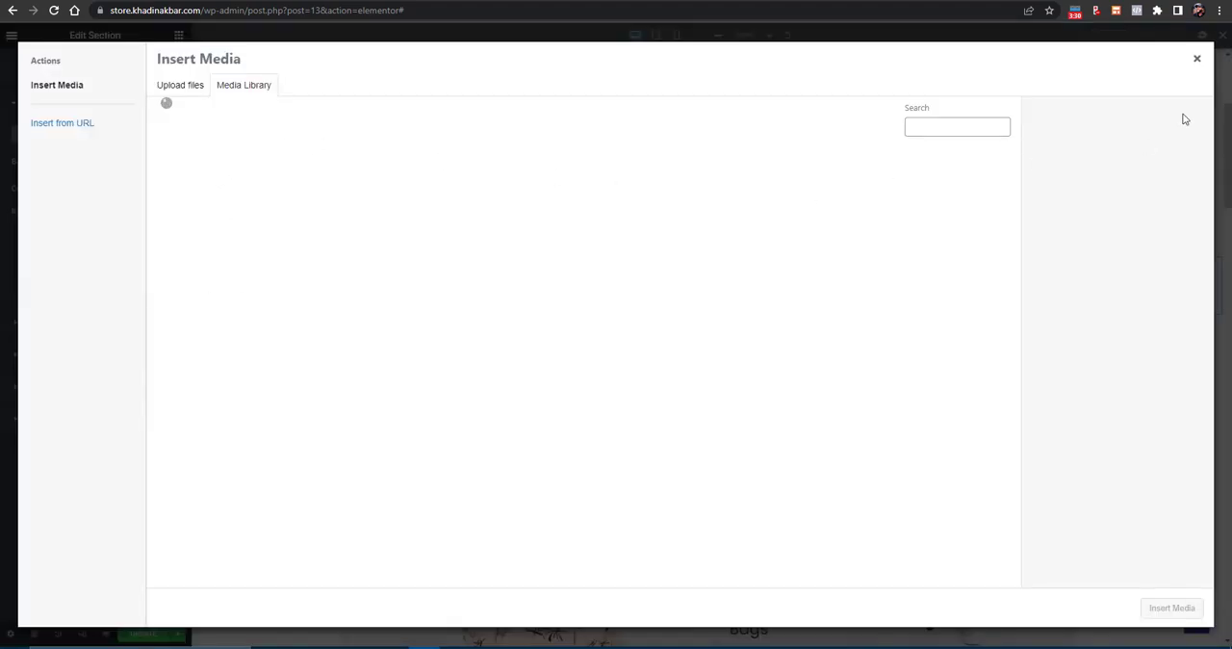
click(1196, 61)
click(171, 190)
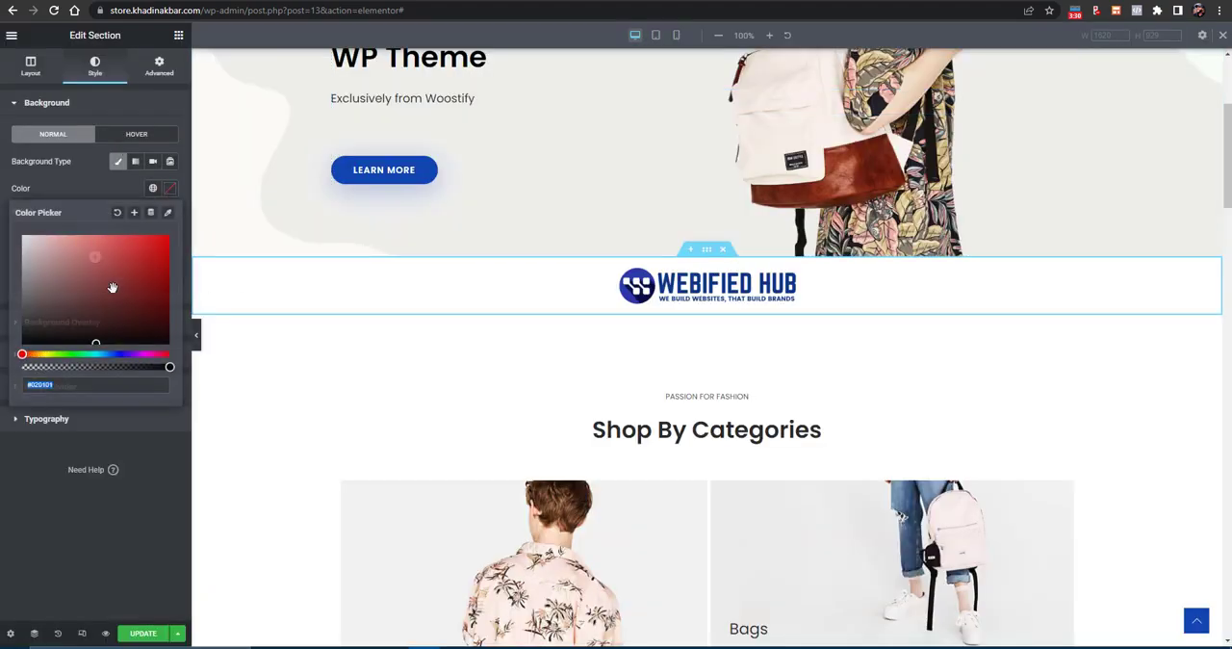
mouse_move(147, 288)
mouse_down()
mouse_move(167, 288)
mouse_move(170, 245)
mouse_move(152, 344)
mouse_move(16, 220)
mouse_up()
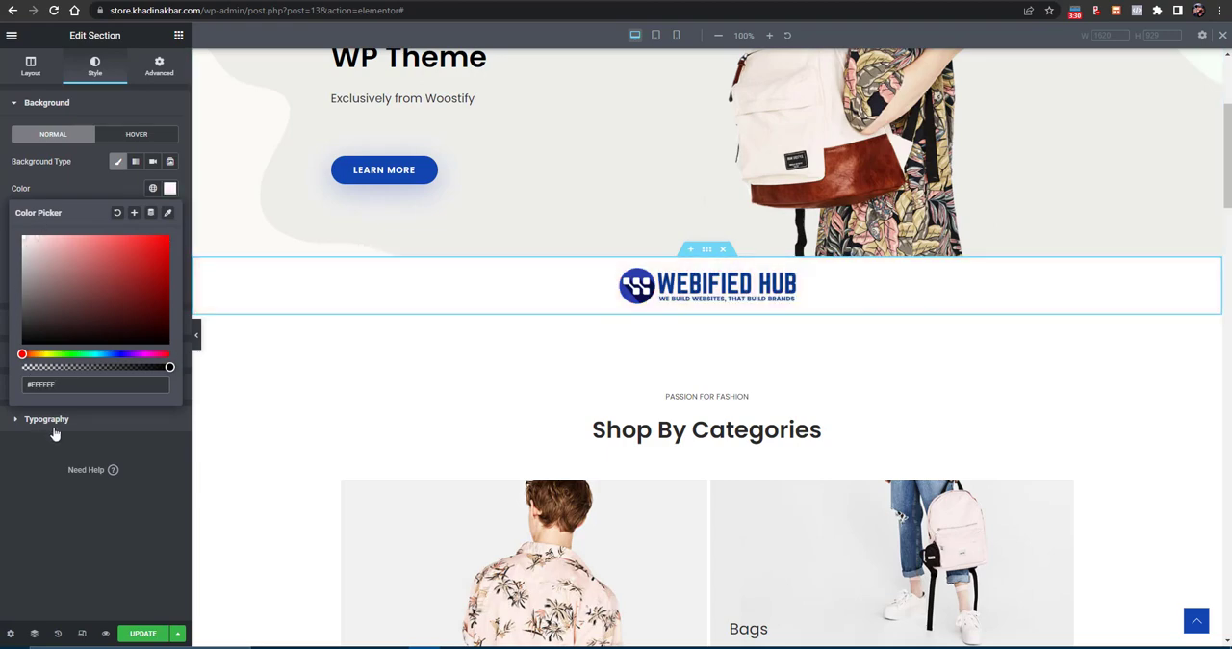
click(53, 420)
- Examine the content settings of the Shop By Categories heading and the "Passion for fashion" text above it
scroll(626, 558, down, 3)
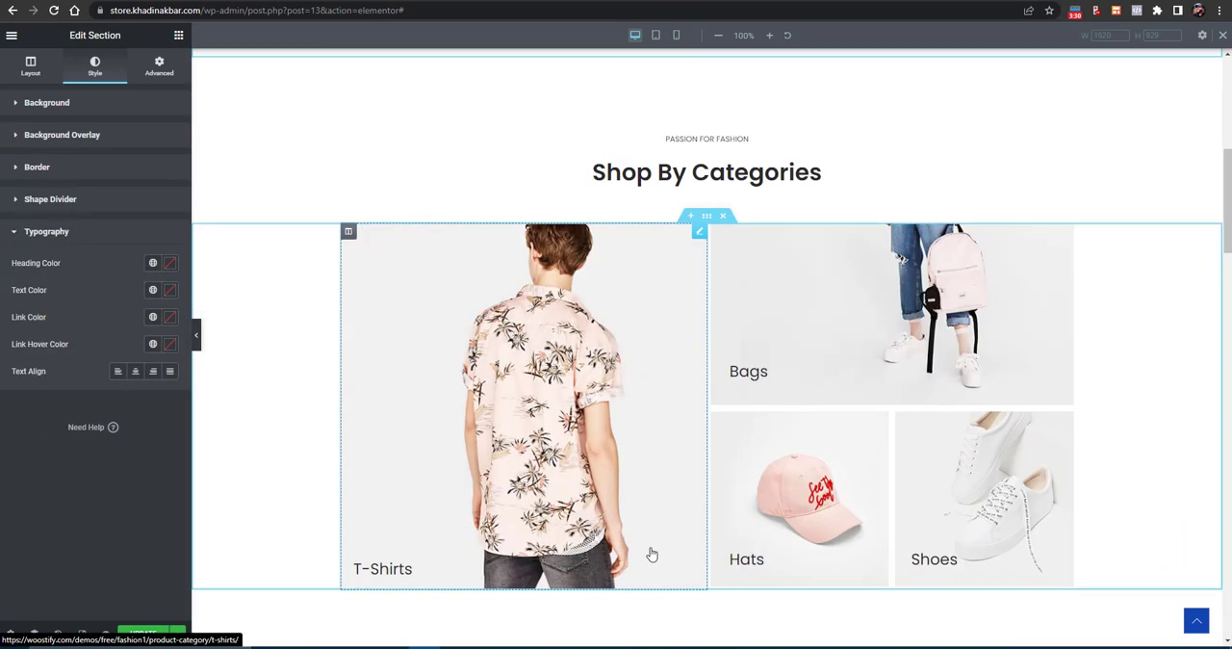
click(710, 145)
click(700, 176)
click(696, 138)
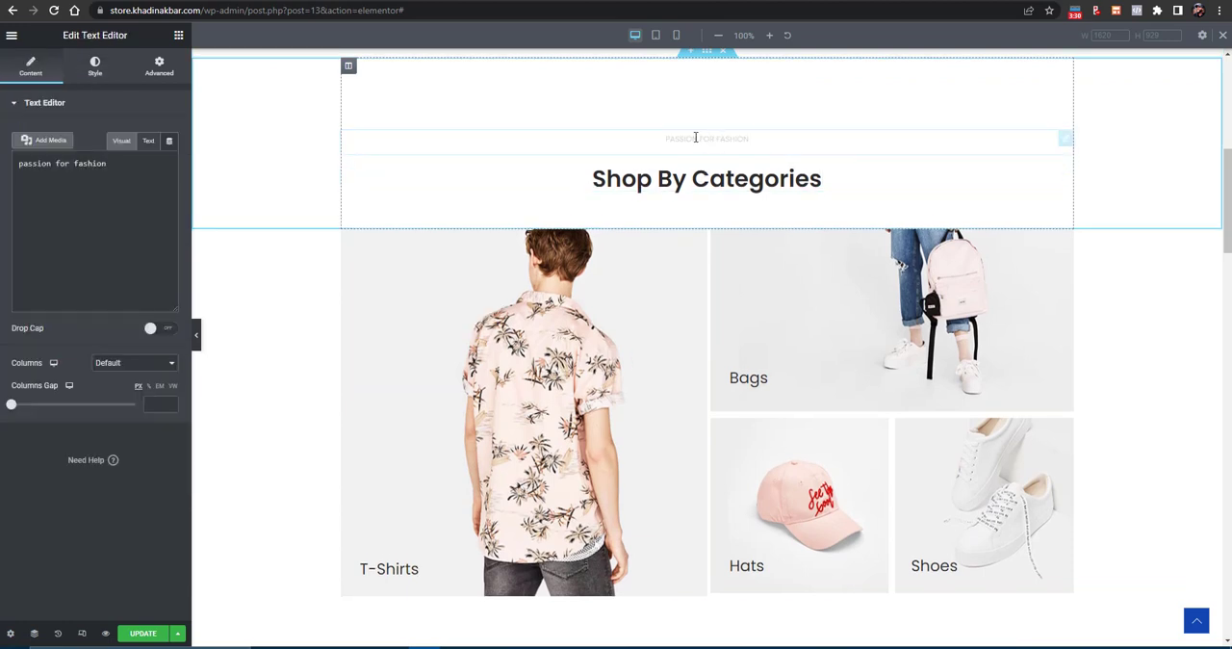
- Select the T-Shirts image's custom link for replacement, and open the product categories list in the WordPress dashboard
click(487, 286)
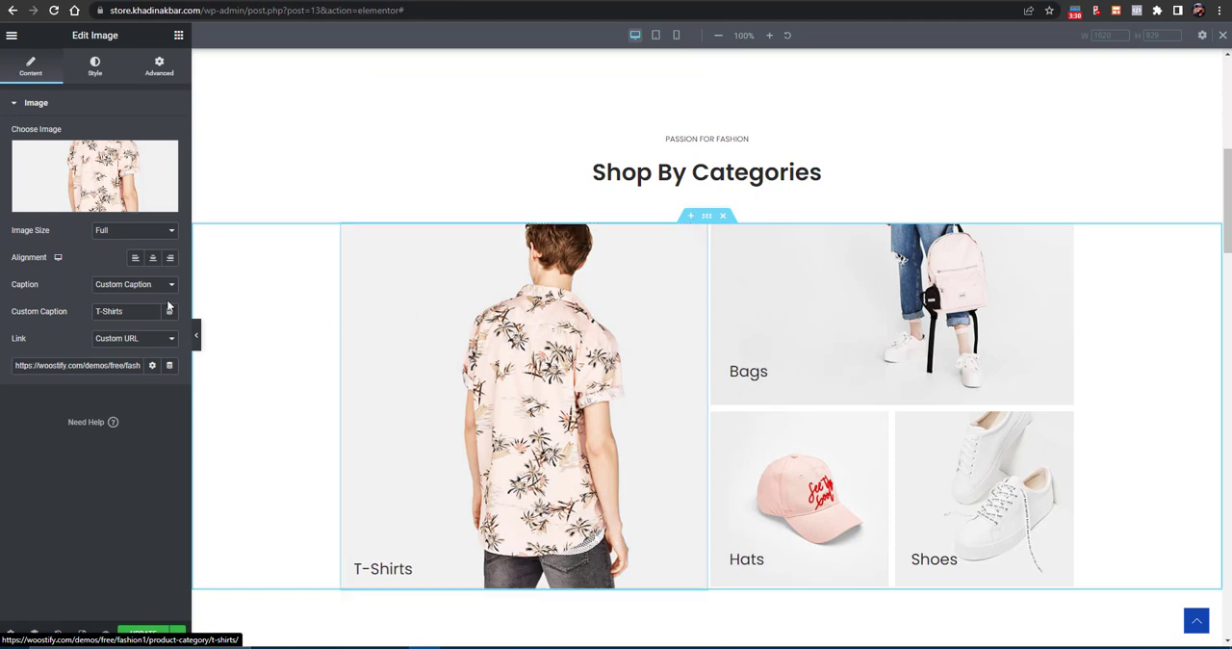
triple_click(84, 365)
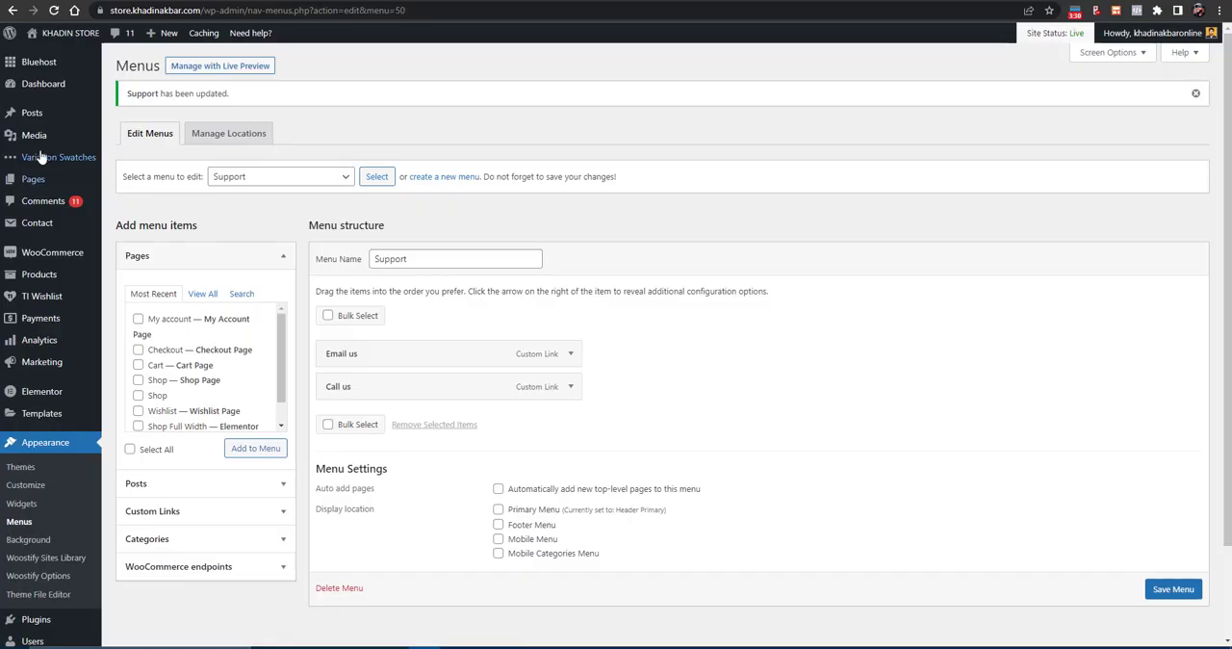
mouse_move(31, 279)
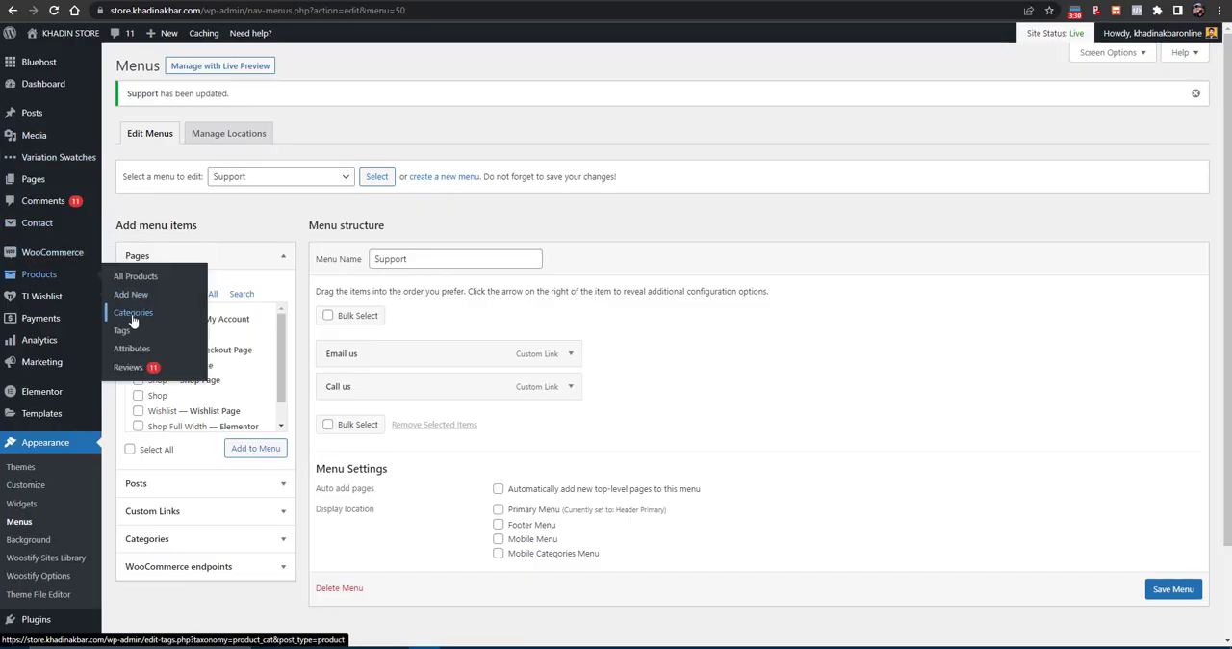
click(133, 323)
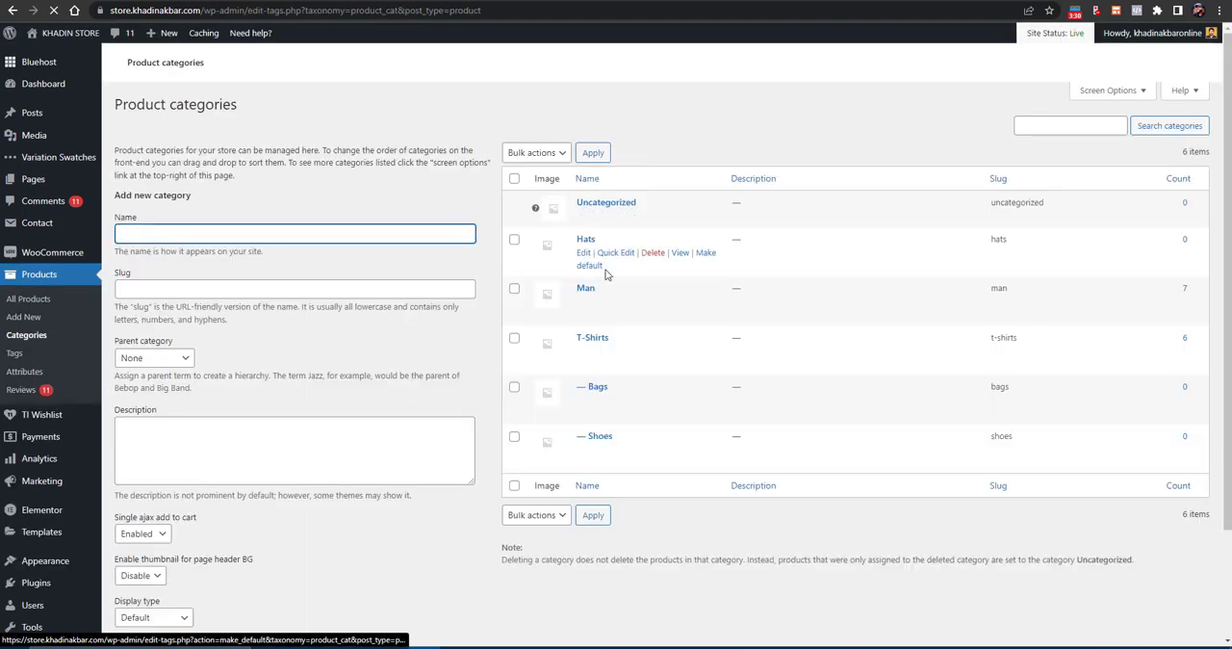
- Copy the link address of the Hats category page from the product categories list
right_click(678, 254)
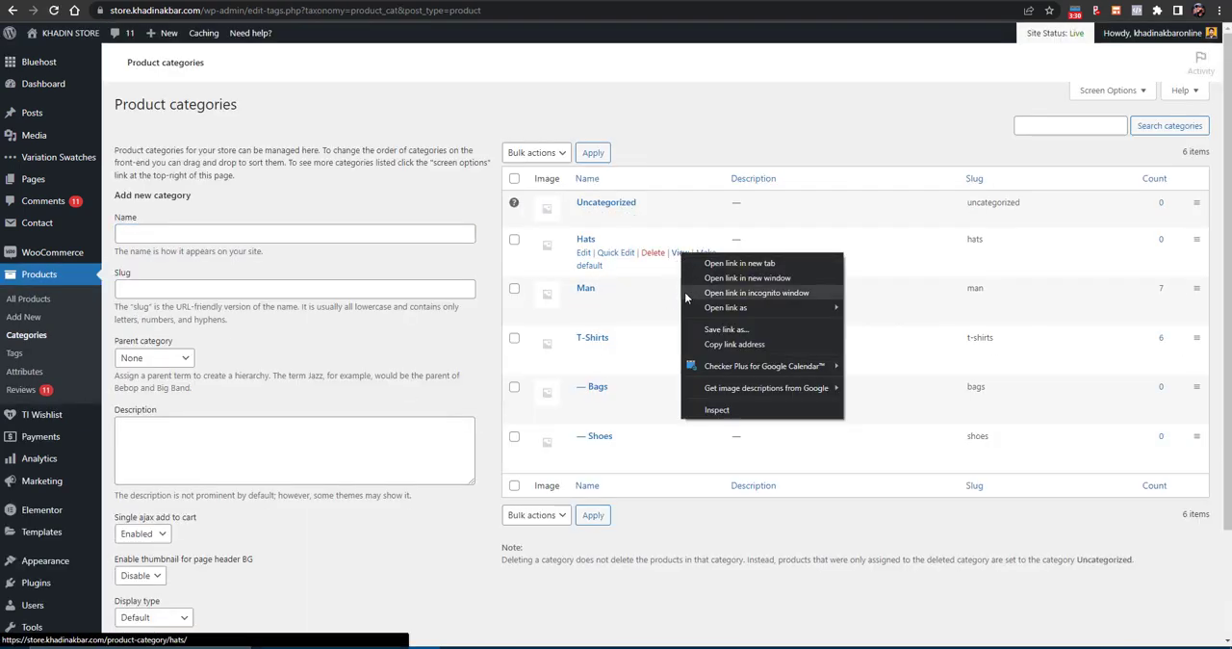
right_click(676, 259)
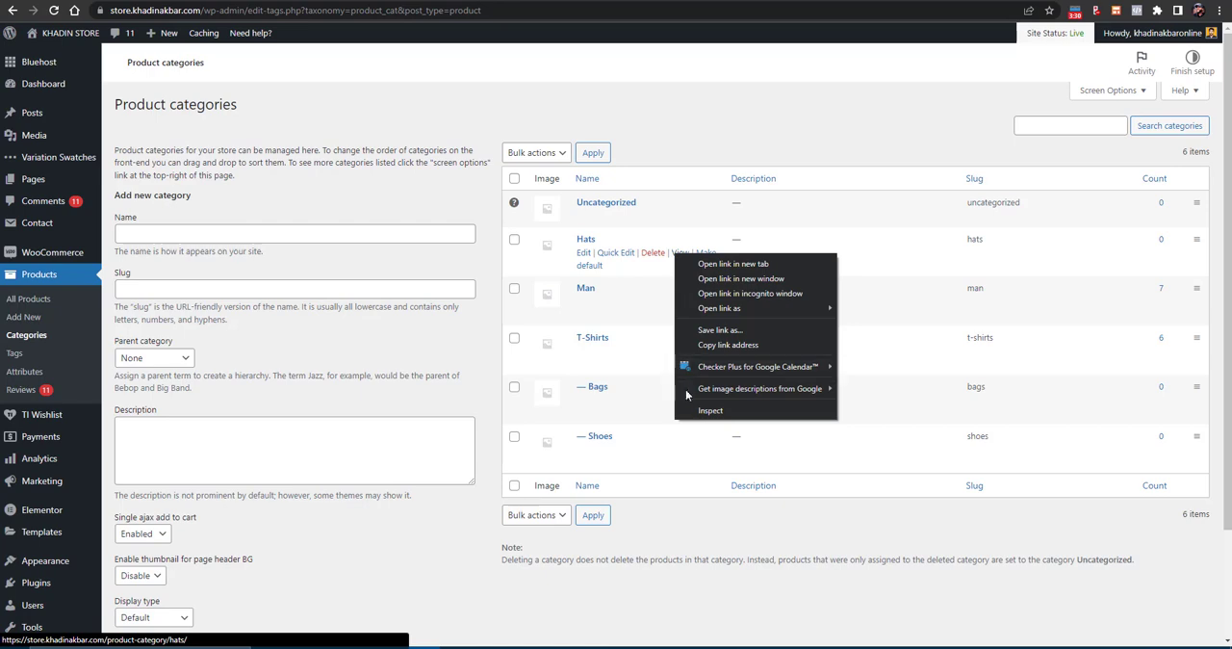
click(706, 347)
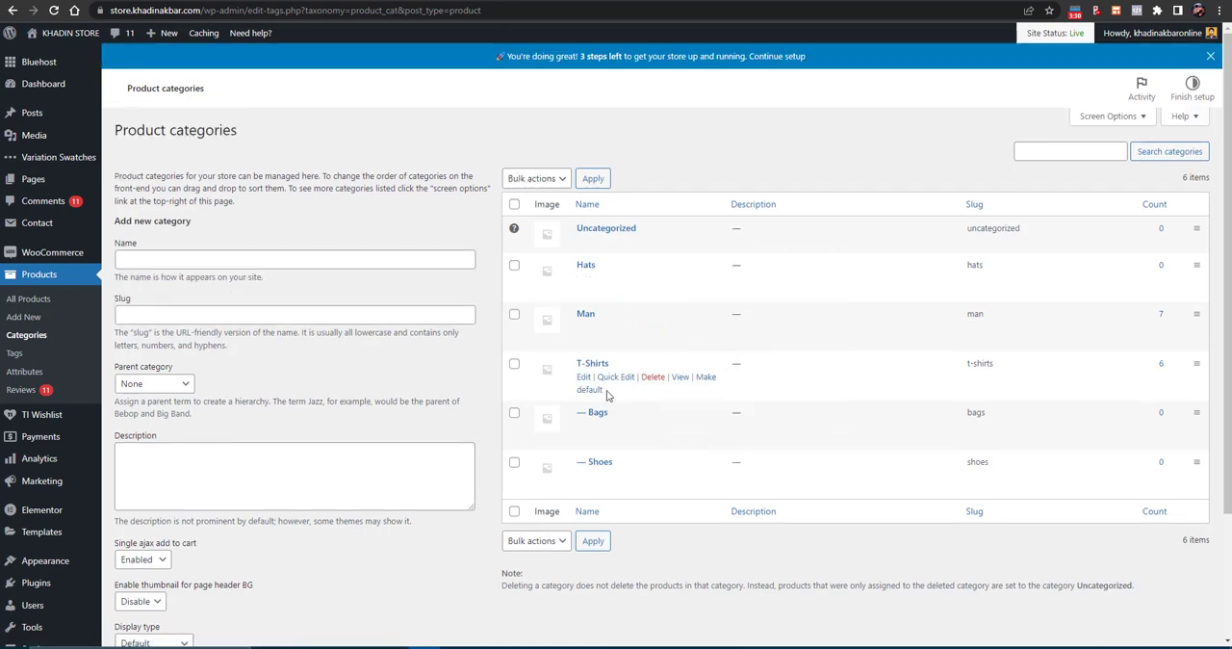
- Copy the T-Shirts category's page link and set it as the T-Shirts image's custom URL in Elementor
right_click(676, 379)
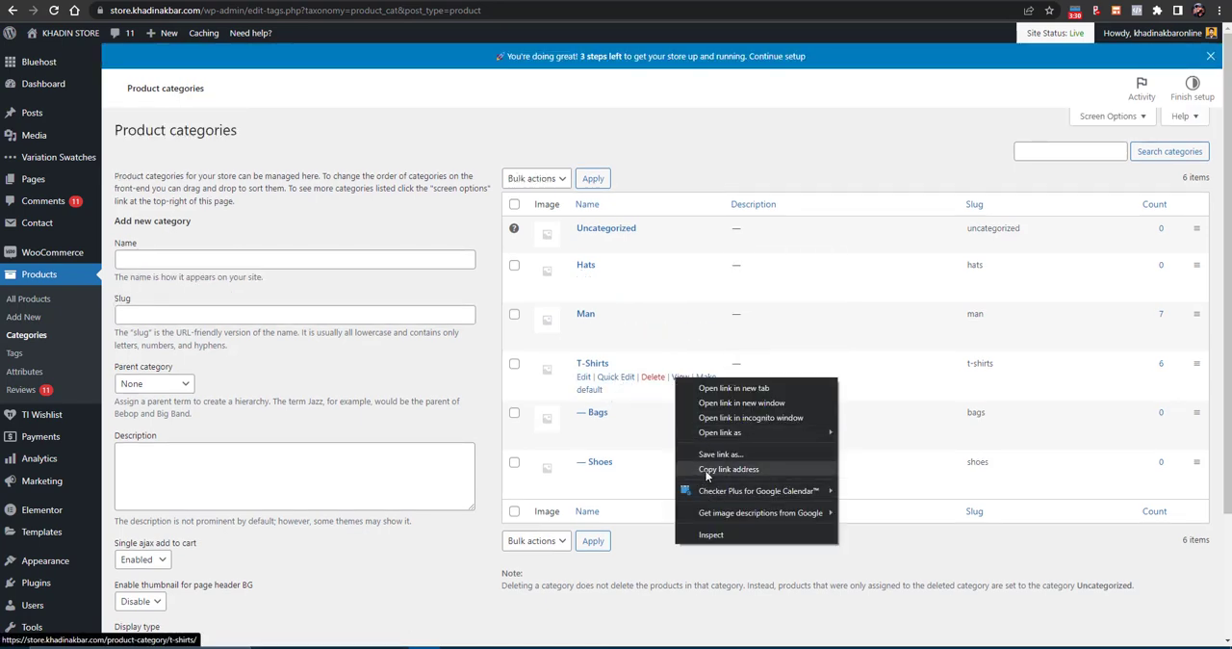
click(707, 470)
click(348, 2)
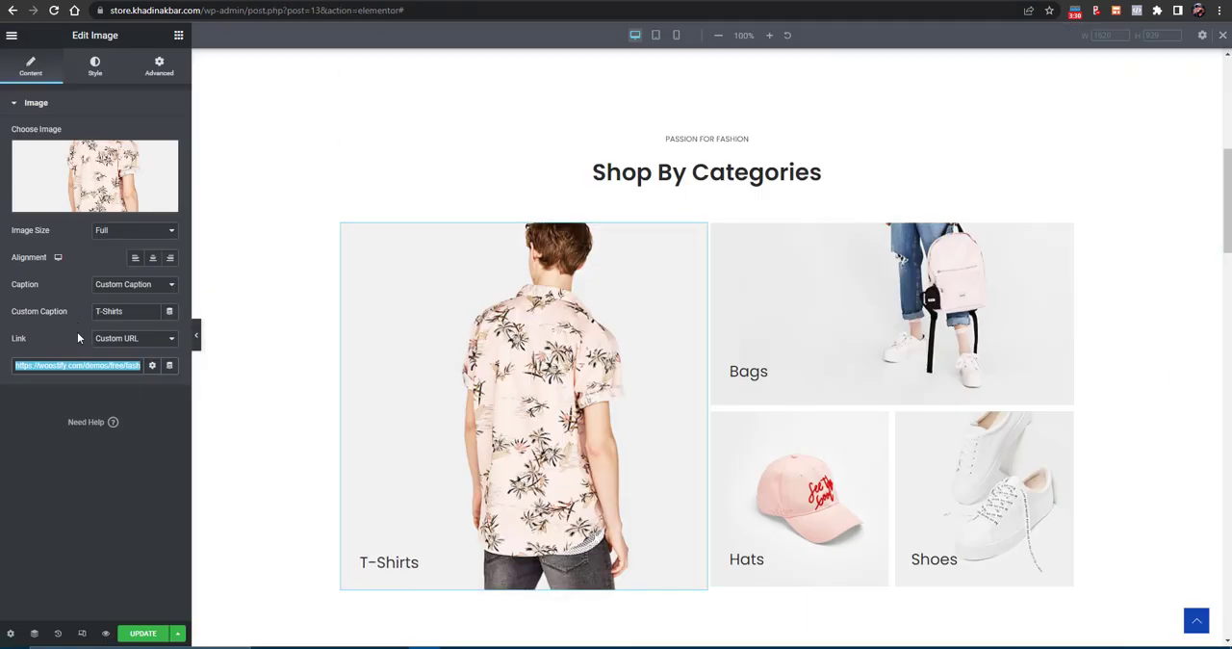
key(ctrl+v)
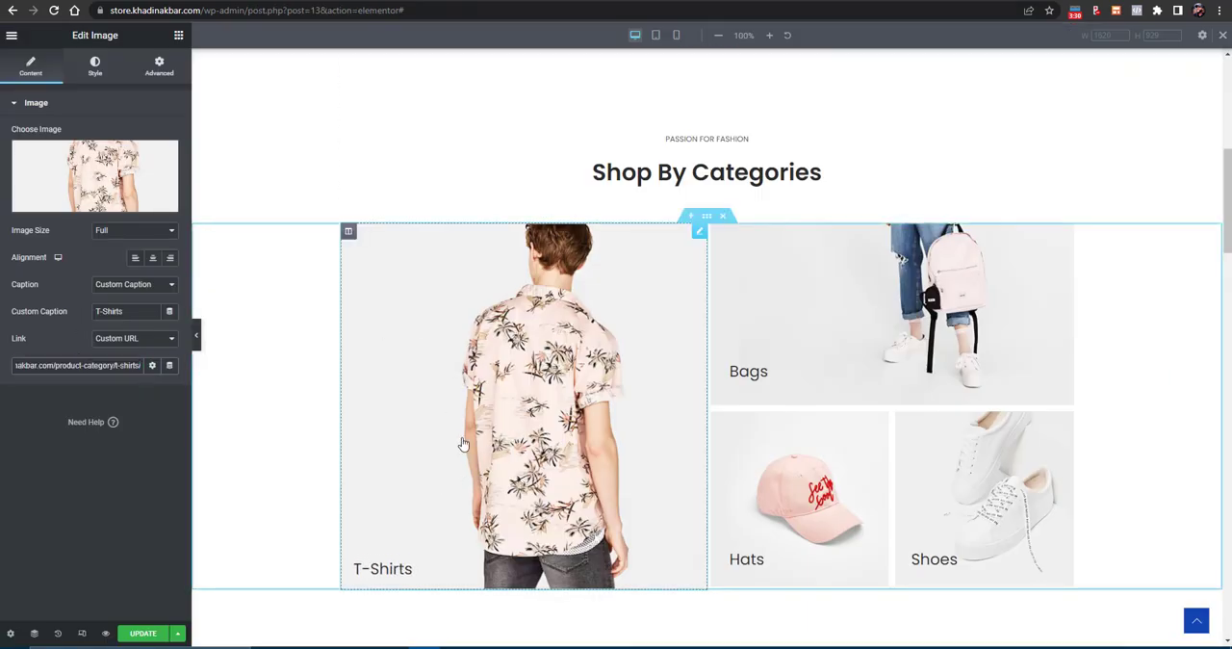
- Look over the page down to New Arrivals and view the editing options of the column holding Bags, Hats and Shoes
scroll(506, 407, down, 3)
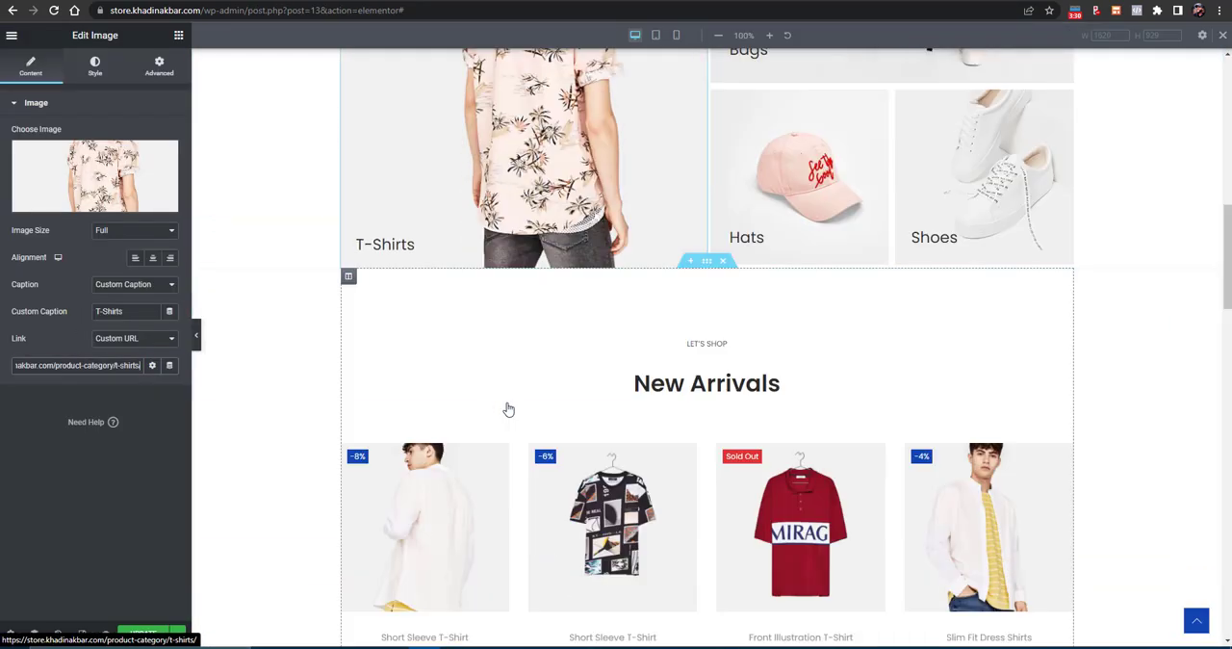
scroll(506, 407, up, 2)
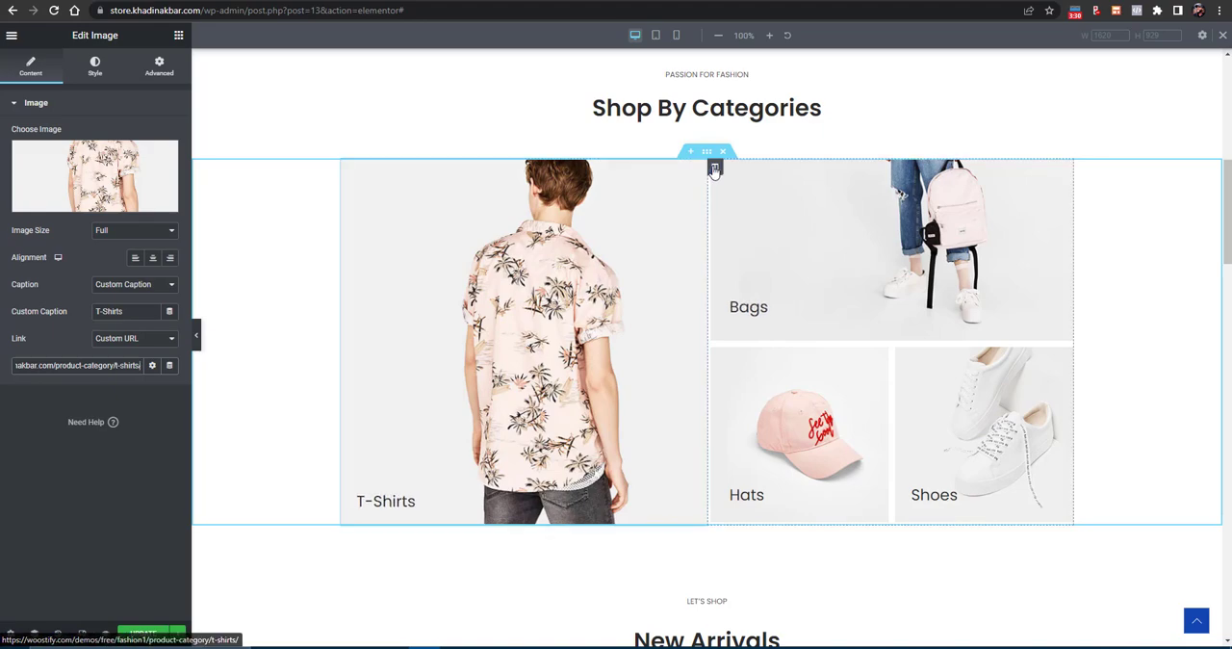
right_click(712, 167)
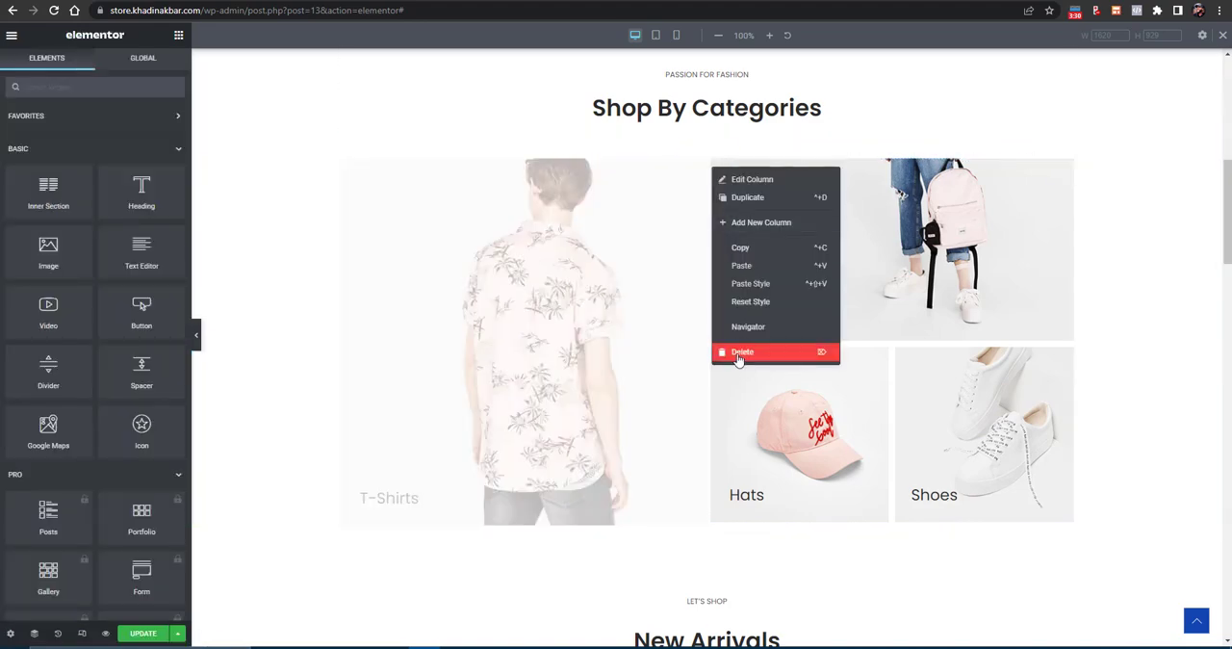
click(626, 294)
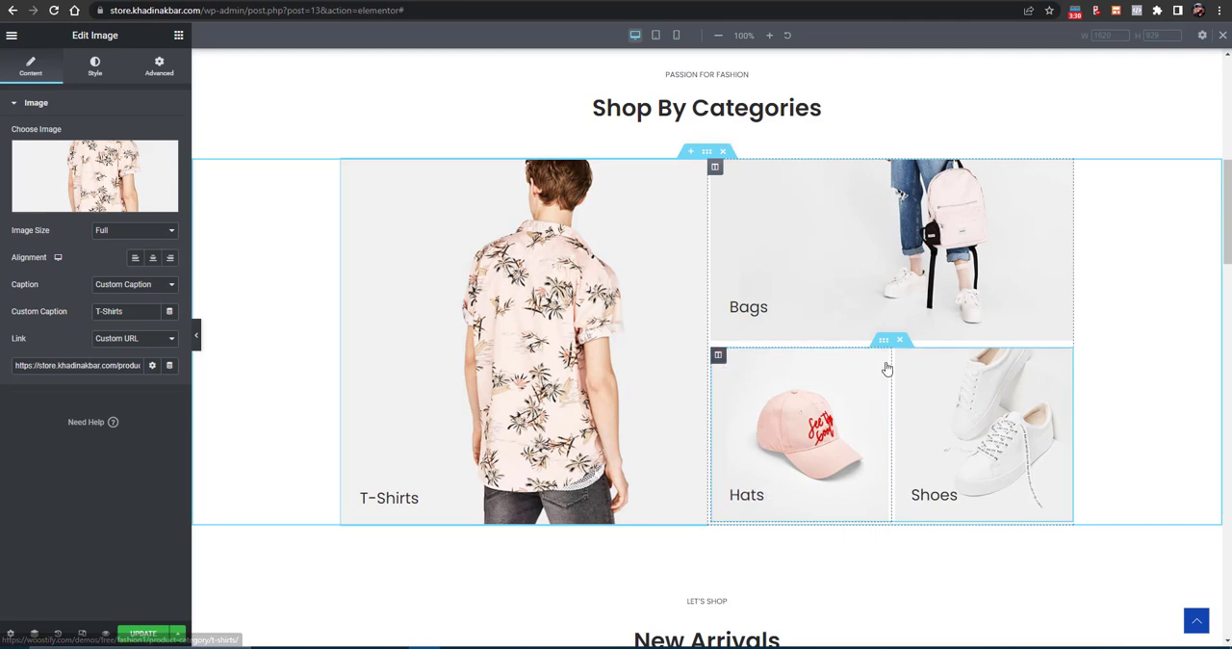
- Duplicate the Hats column in the Shop By Categories section, and delete the extra column
right_click(715, 355)
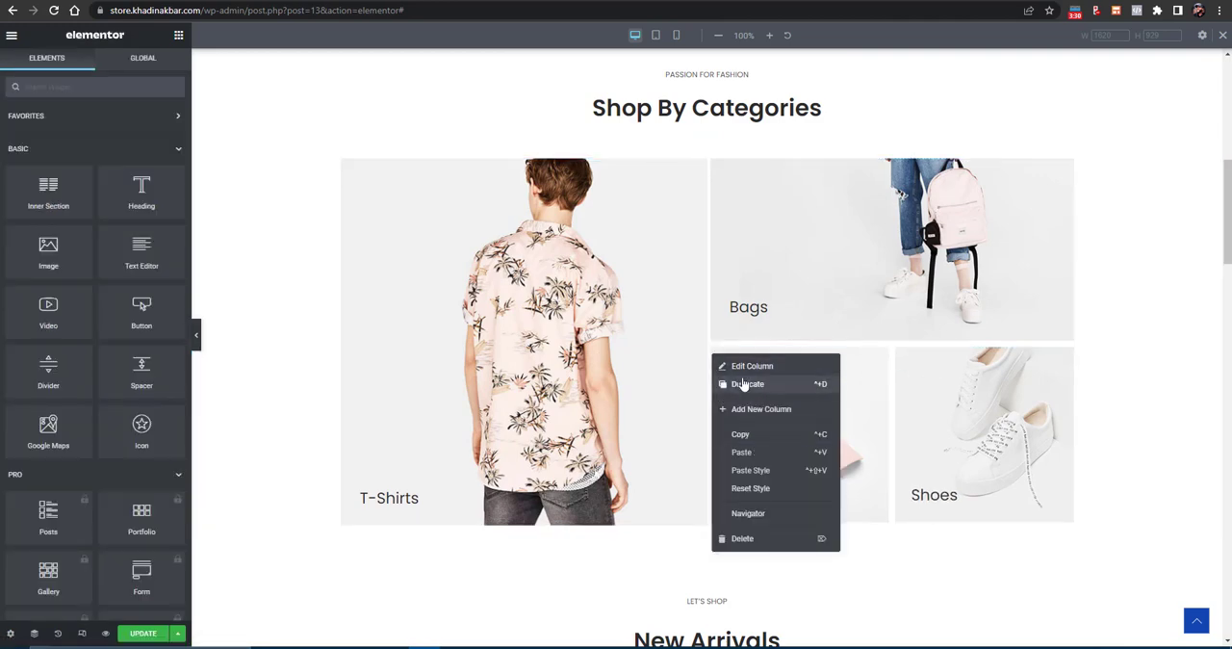
click(744, 384)
right_click(725, 360)
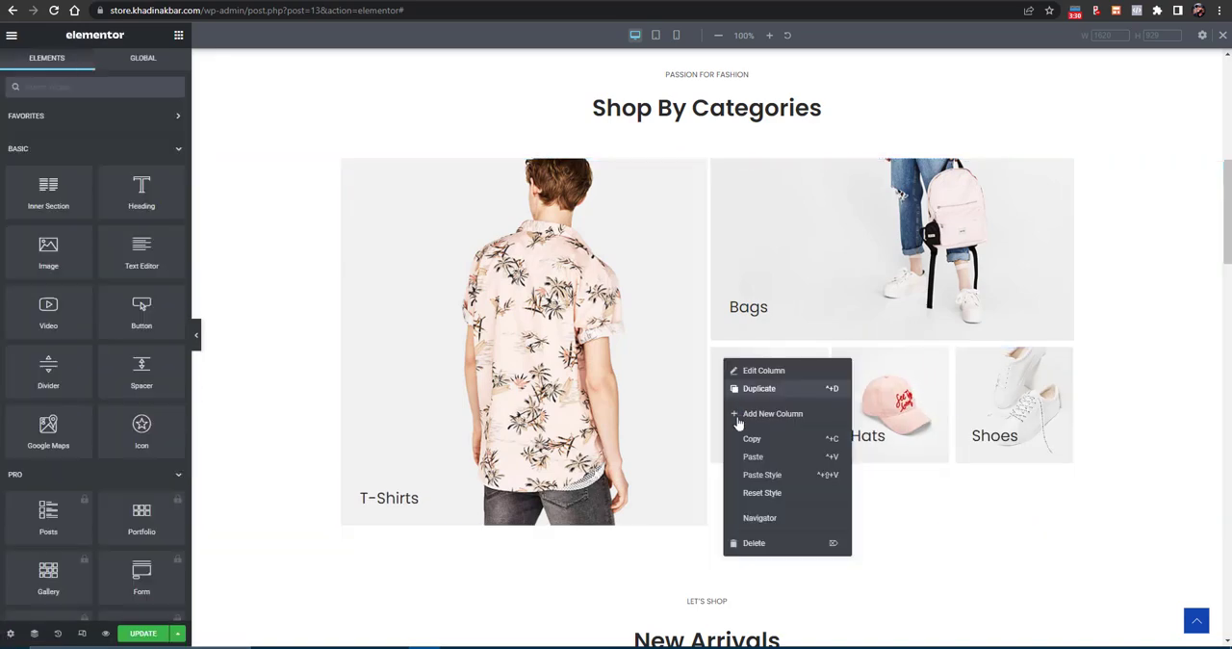
click(756, 543)
- Open the New Arrivals product shortcode for editing and select its whole text
scroll(701, 368, down, 3)
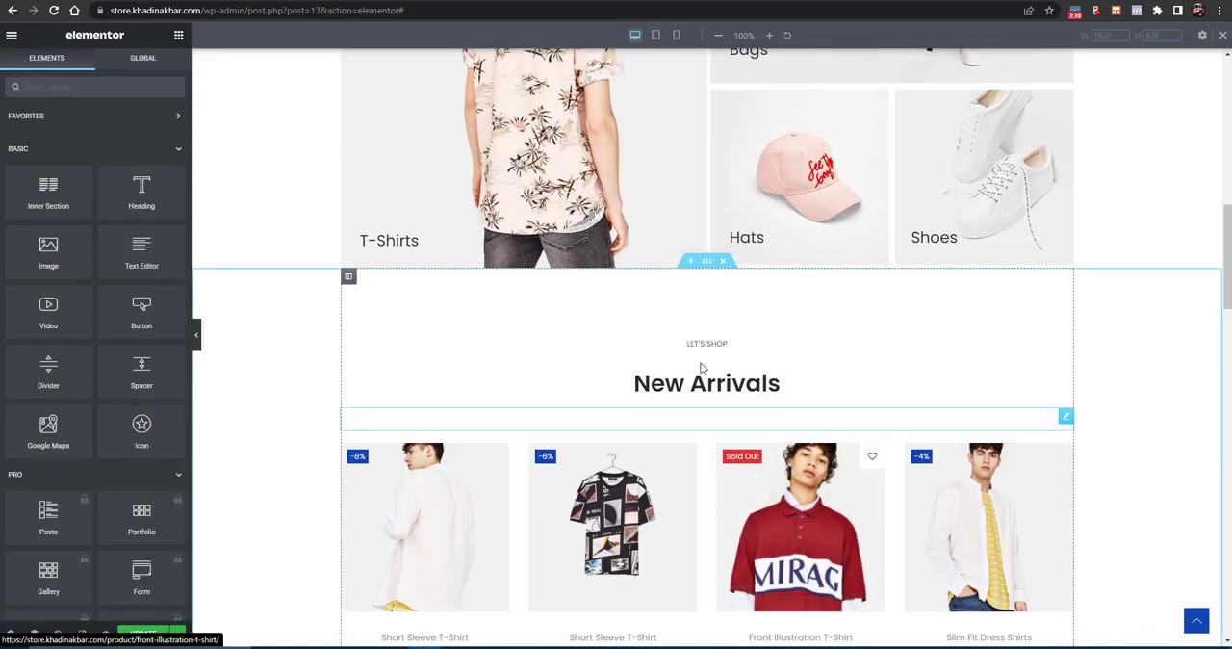
scroll(655, 365, down, 2)
click(603, 385)
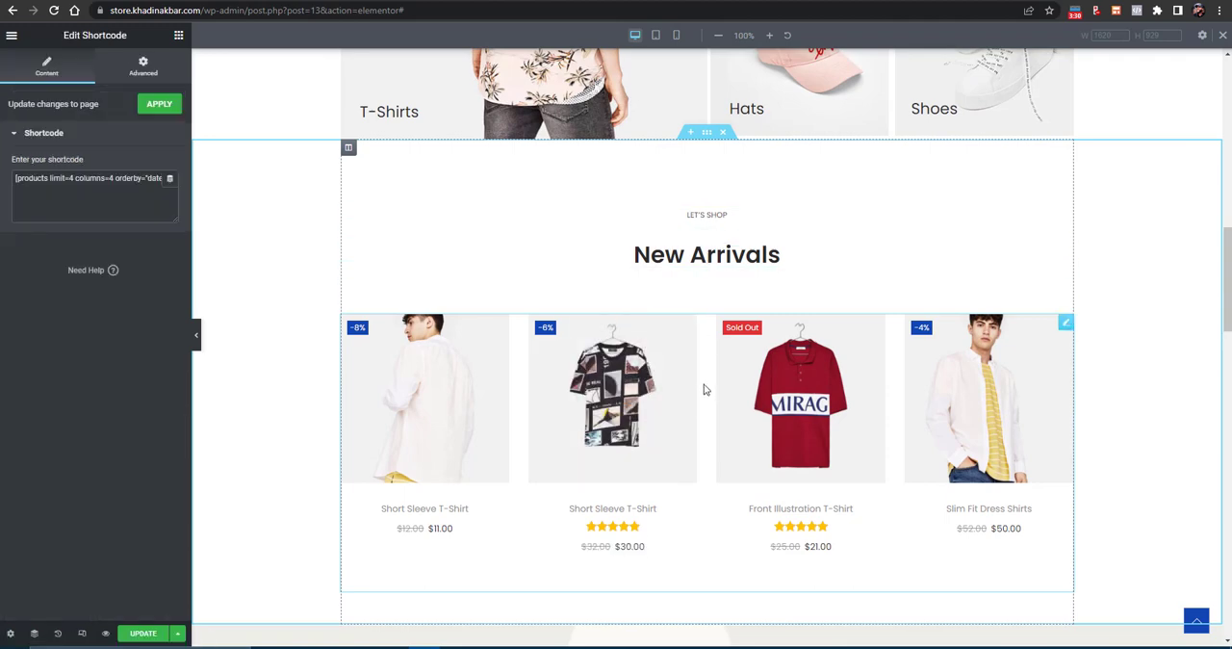
drag(78, 178, 177, 181)
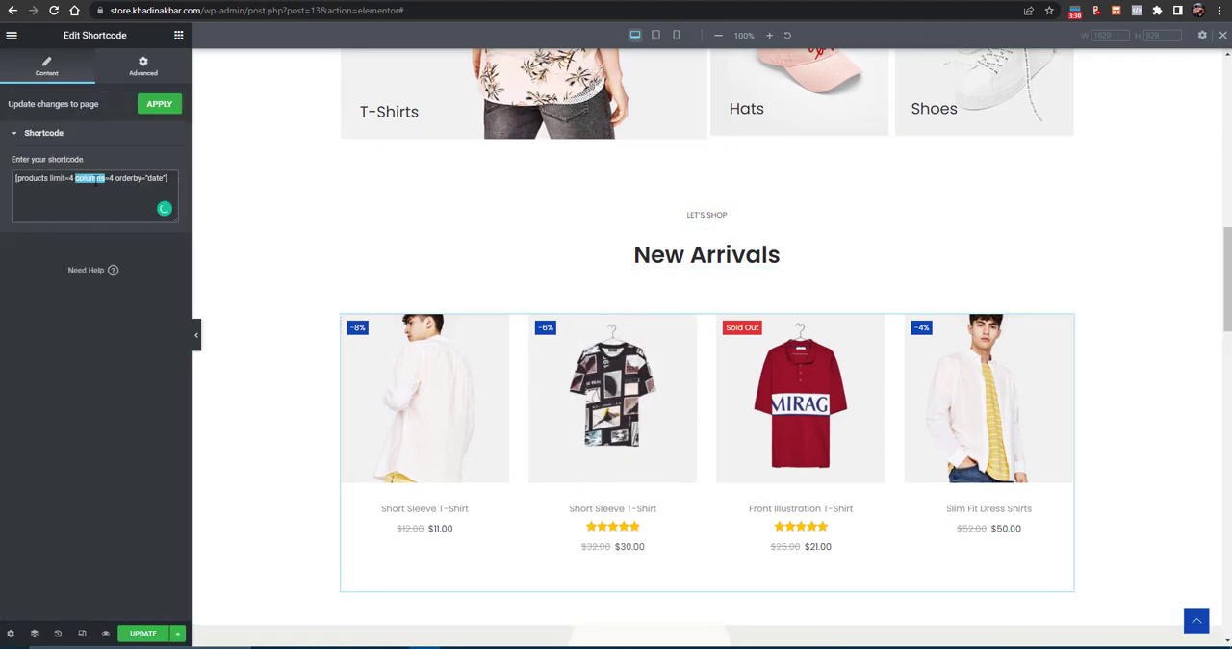
key(ctrl+a)
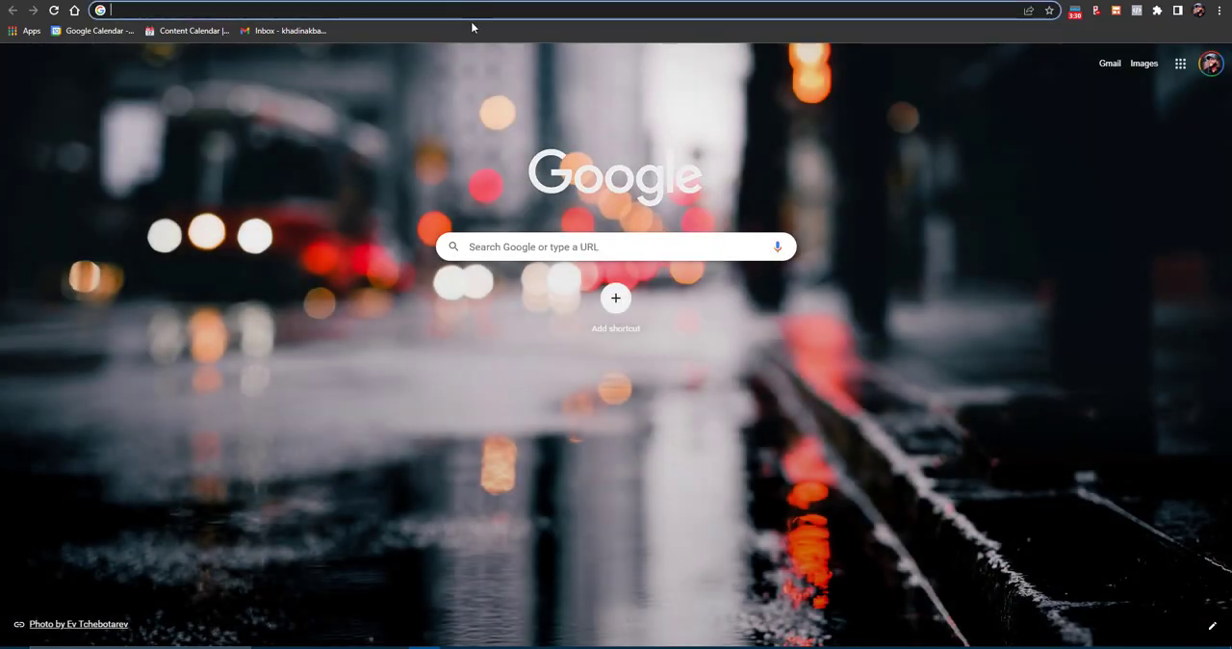
- Search Google in a new browser tab for "woocommerce shortcodes" and open the "Shortcodes included with WooCommerce" documentation page
text(woocommerce )
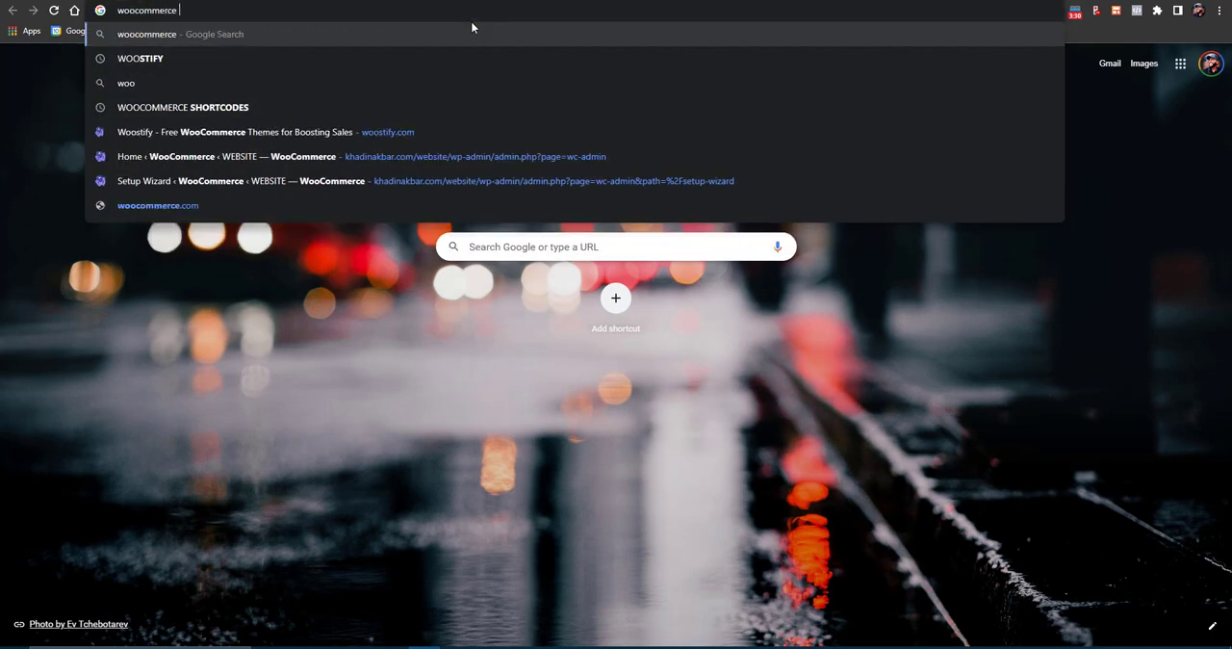
text(shortscodes)
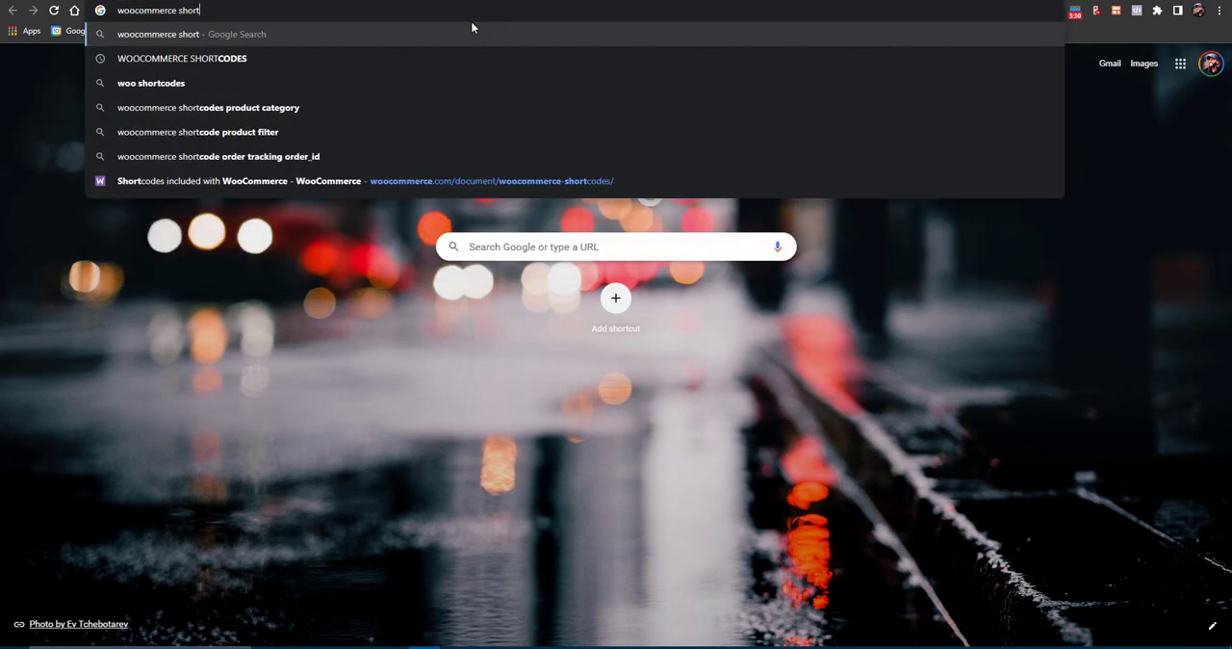
key(Return)
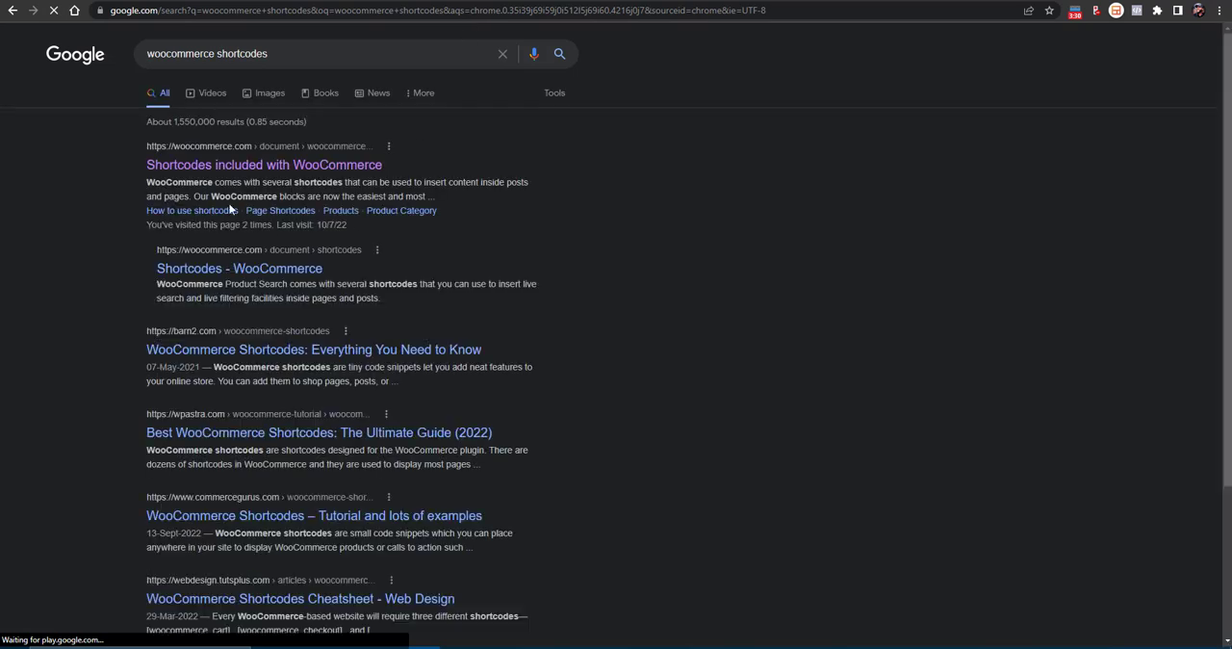
click(243, 162)
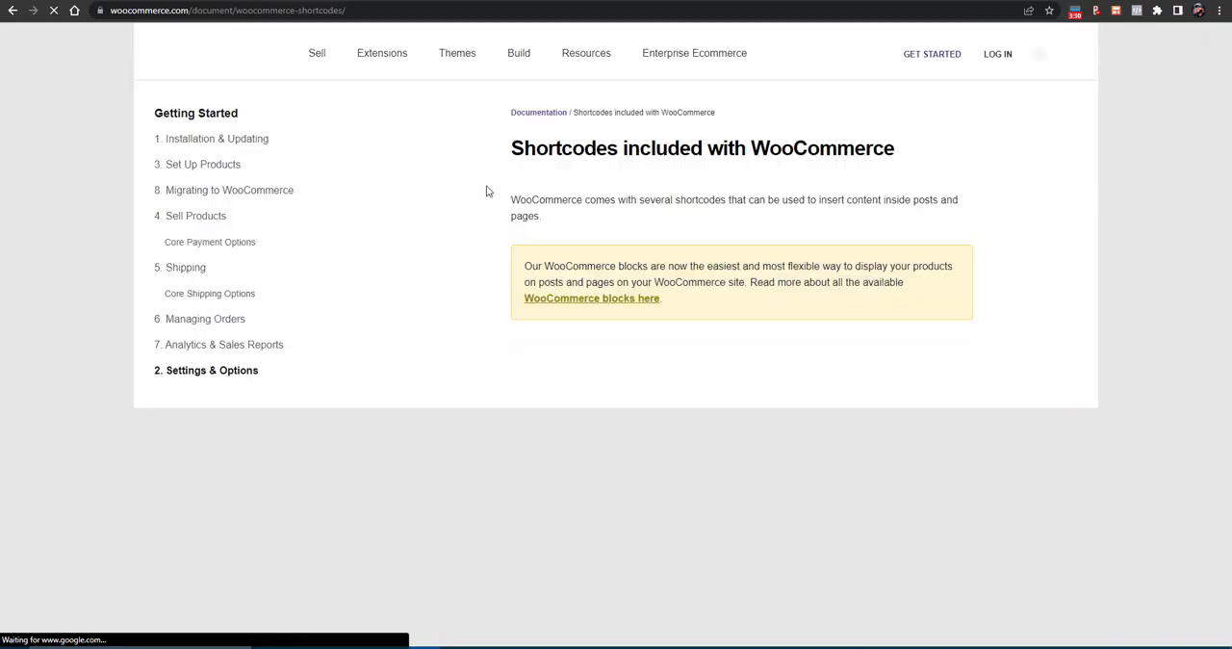
- Read through the WooCommerce shortcode documentation, examining the product attributes and example scenarios down to the Newest Products shortcode
scroll(592, 200, down, 5)
scroll(592, 200, down, 10)
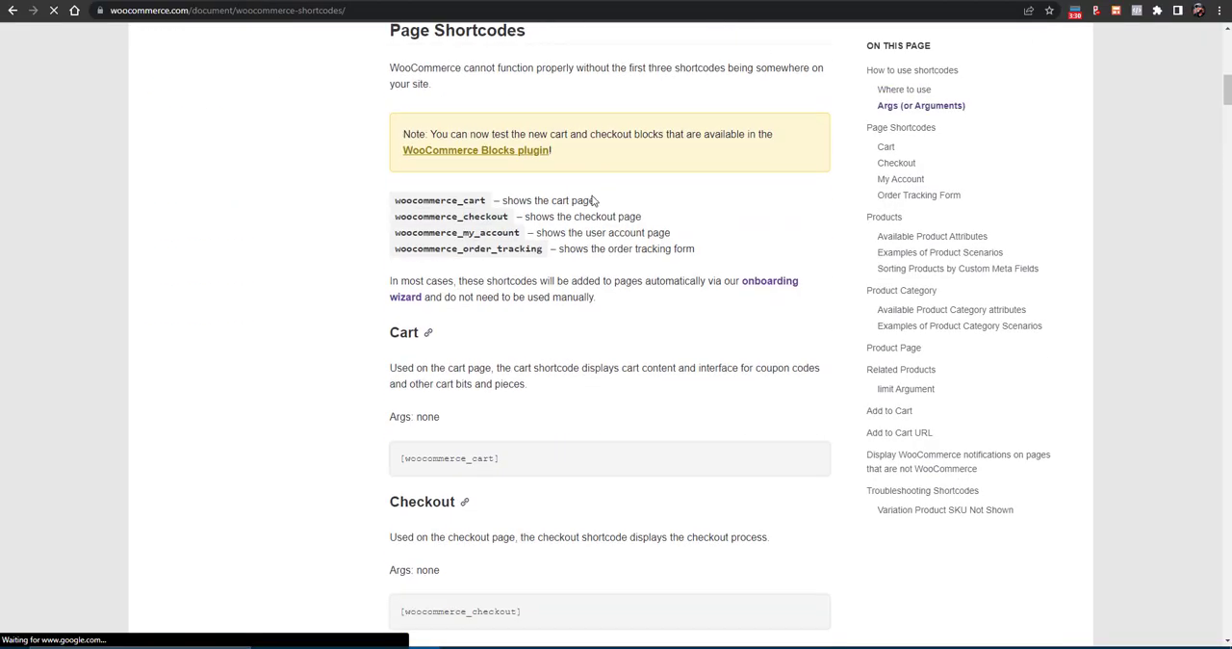
scroll(591, 200, down, 15)
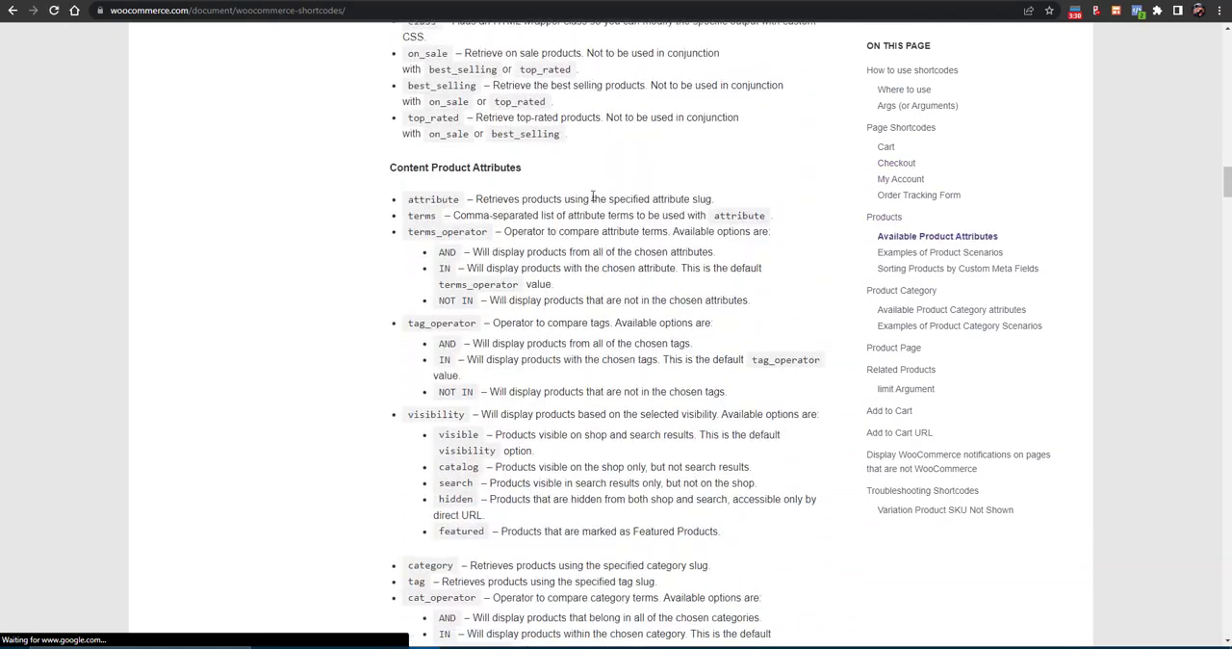
scroll(591, 198, down, 15)
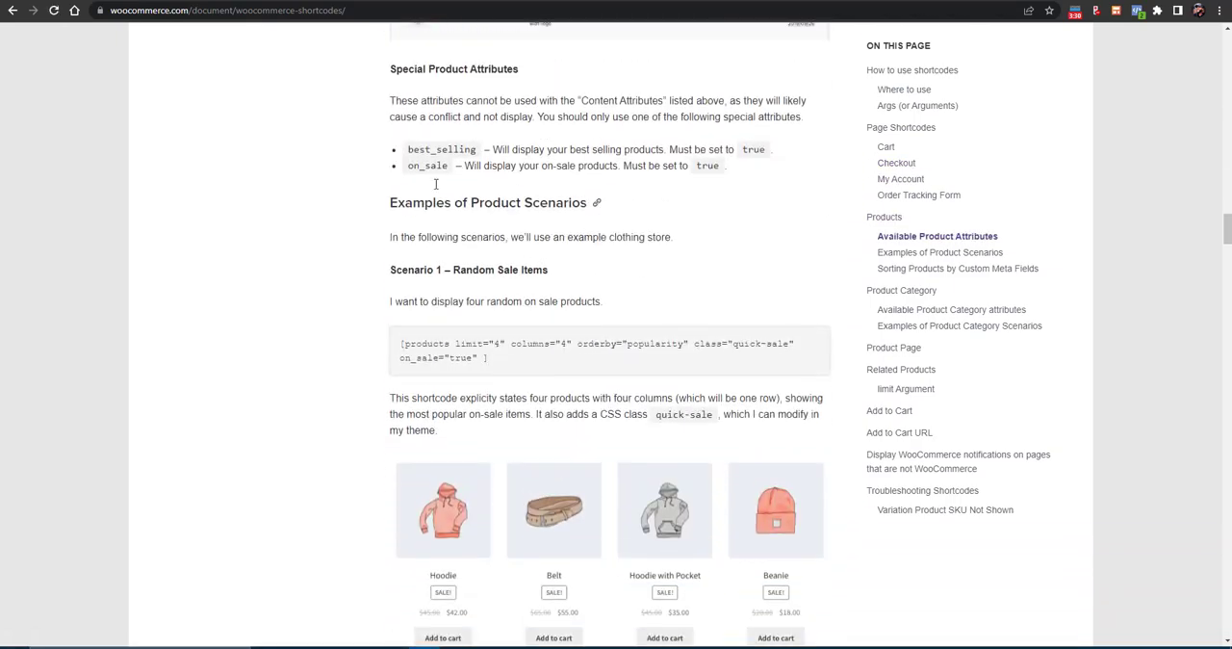
scroll(435, 182, down, 2)
drag(443, 141, 606, 174)
scroll(545, 176, down, 8)
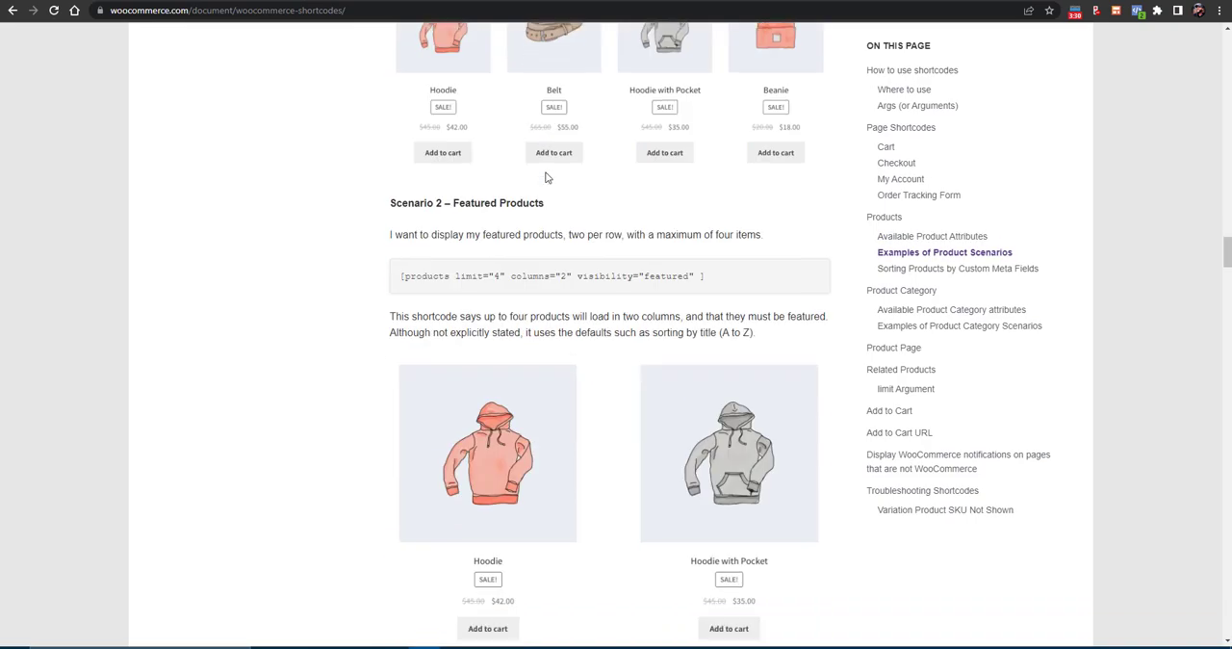
scroll(514, 180, down, 7)
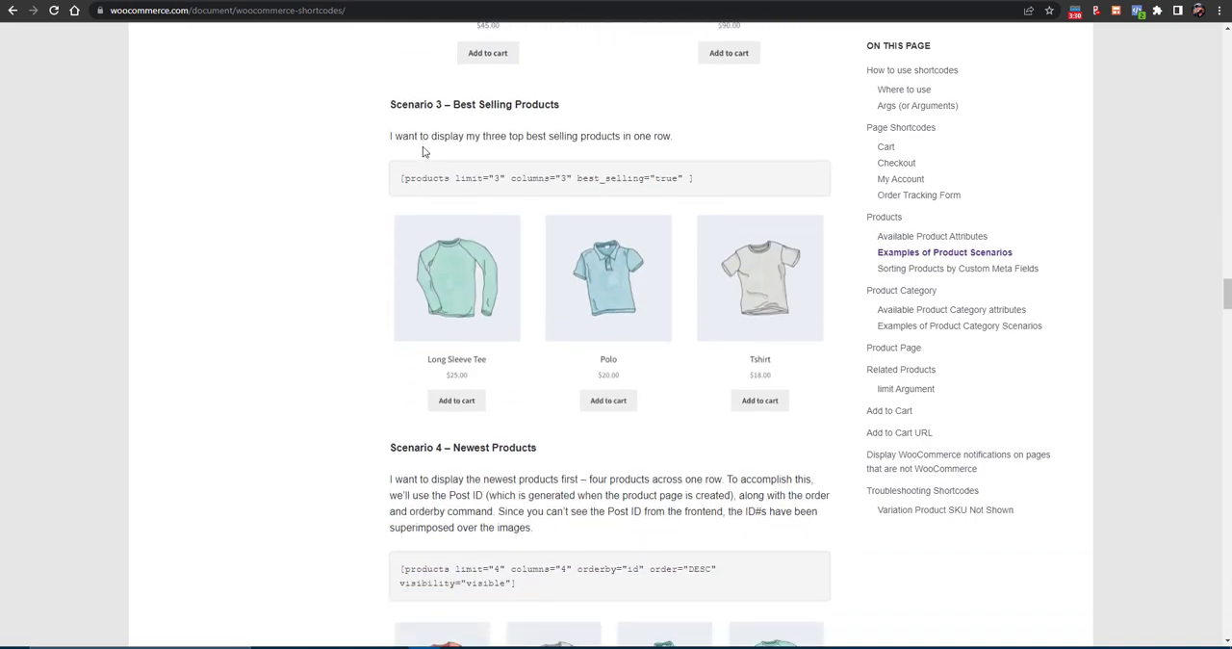
scroll(505, 168, down, 1)
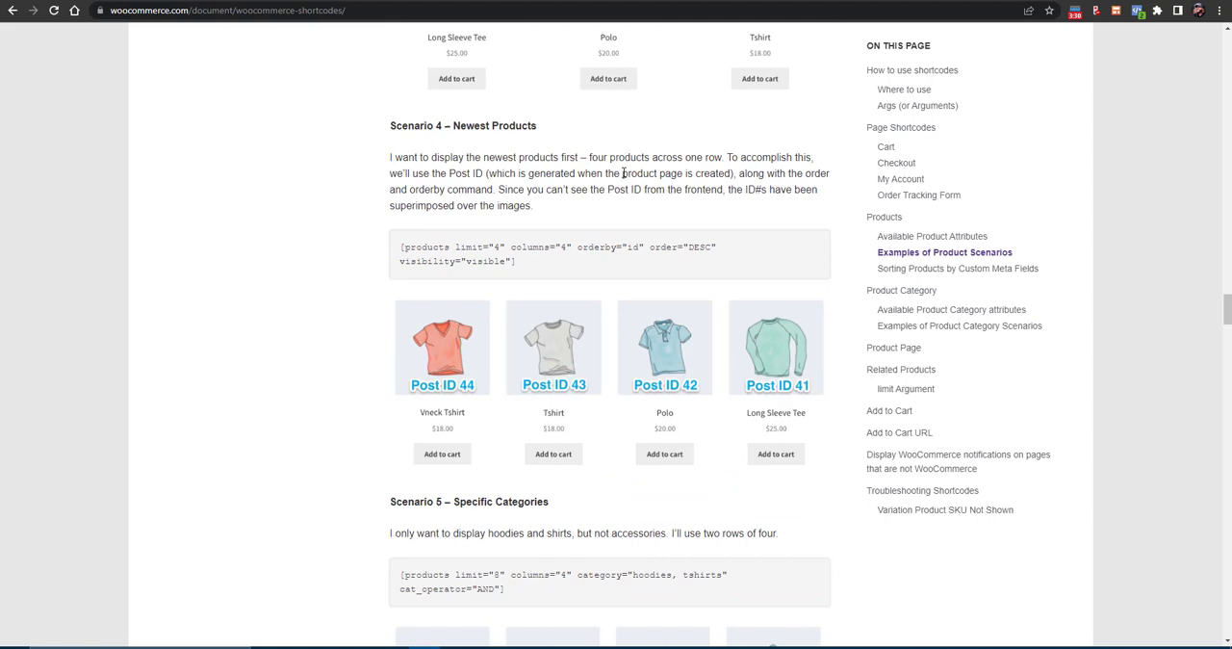
triple_click(484, 250)
- Return to the Elementor page and set the columns value in the New Arrivals shortcode to 3
key(ctrl+shift+Tab)
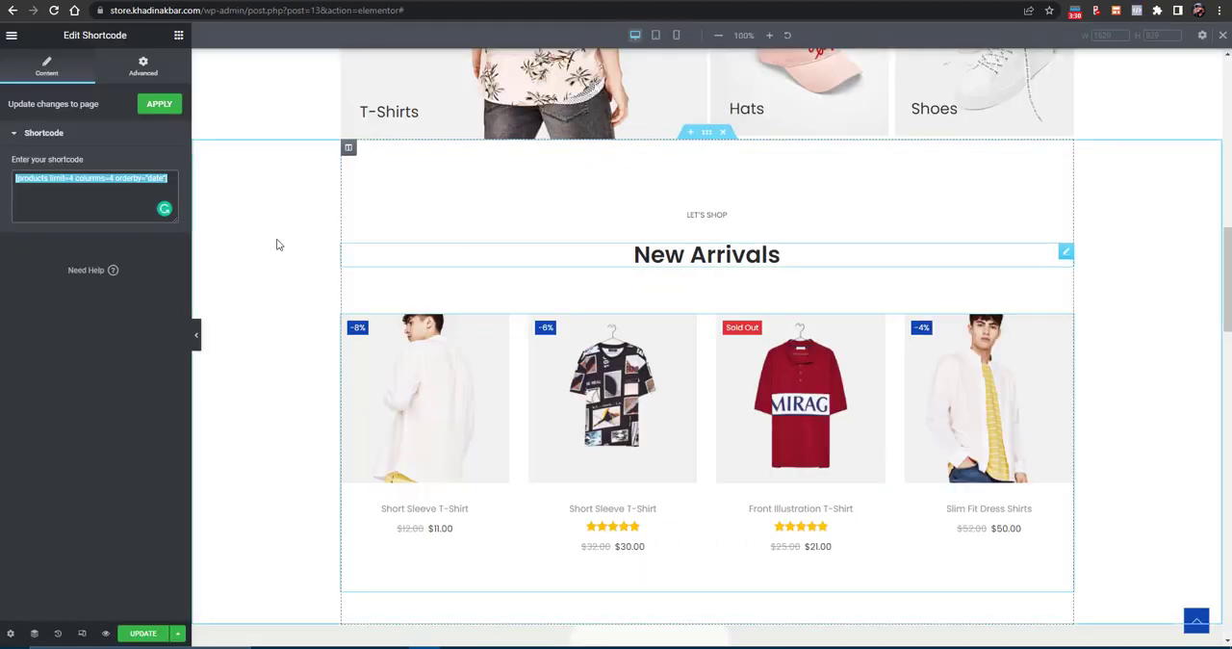
click(72, 179)
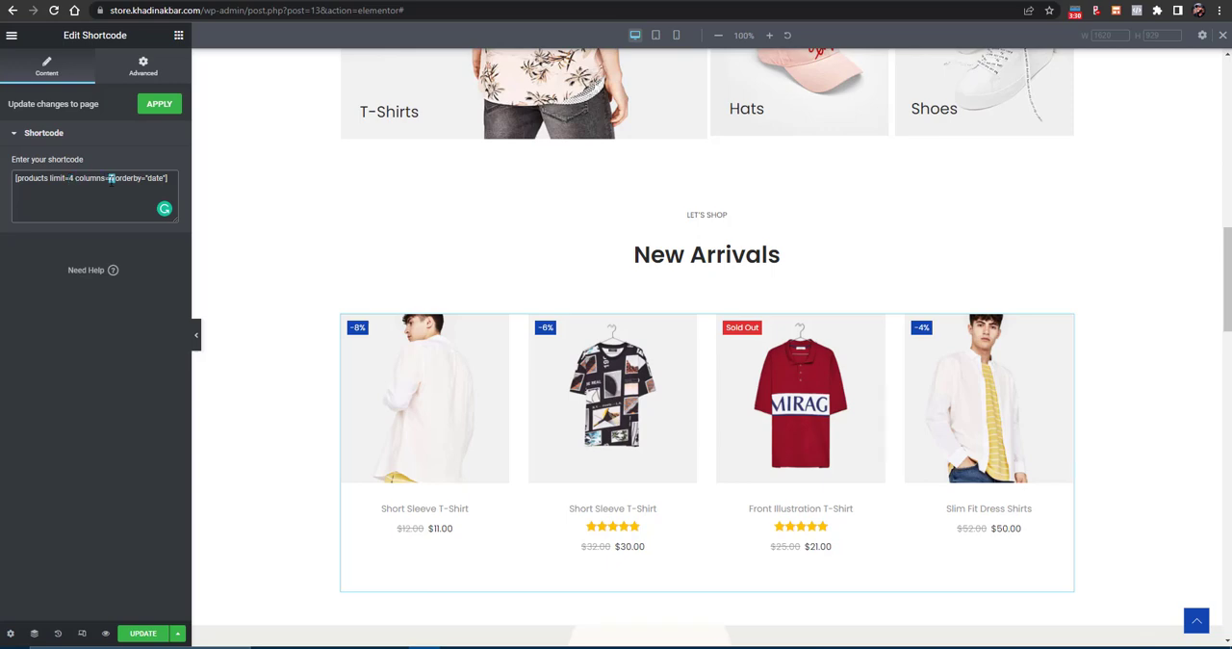
key(BackSpace)
text(3)
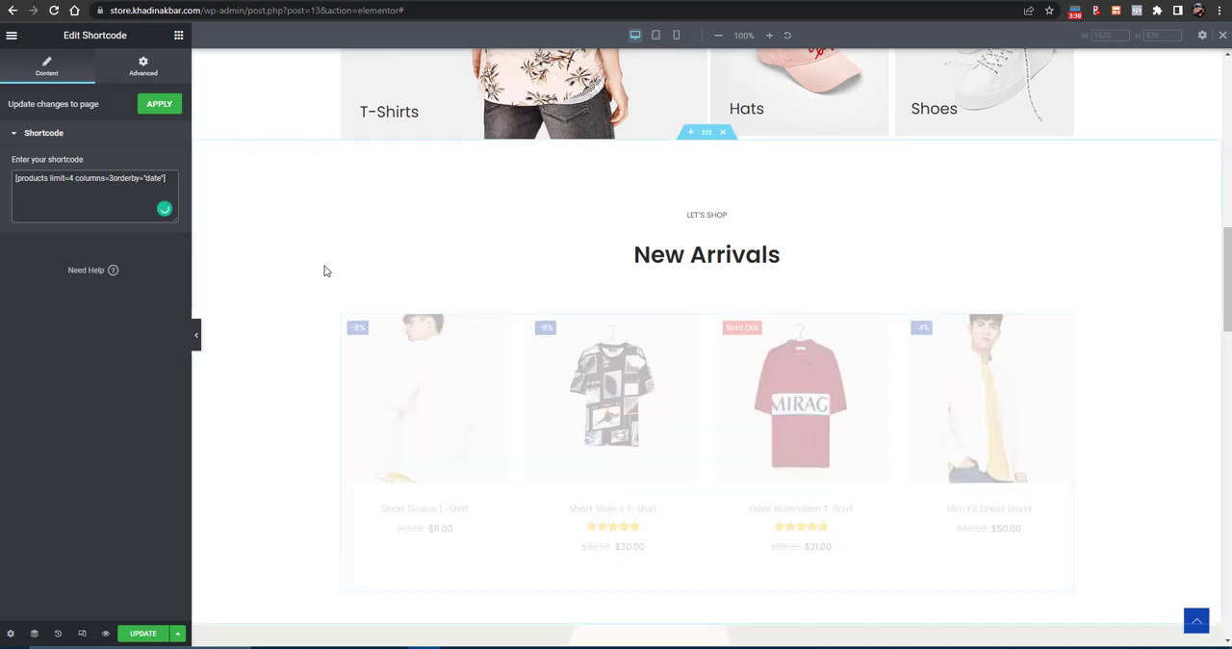
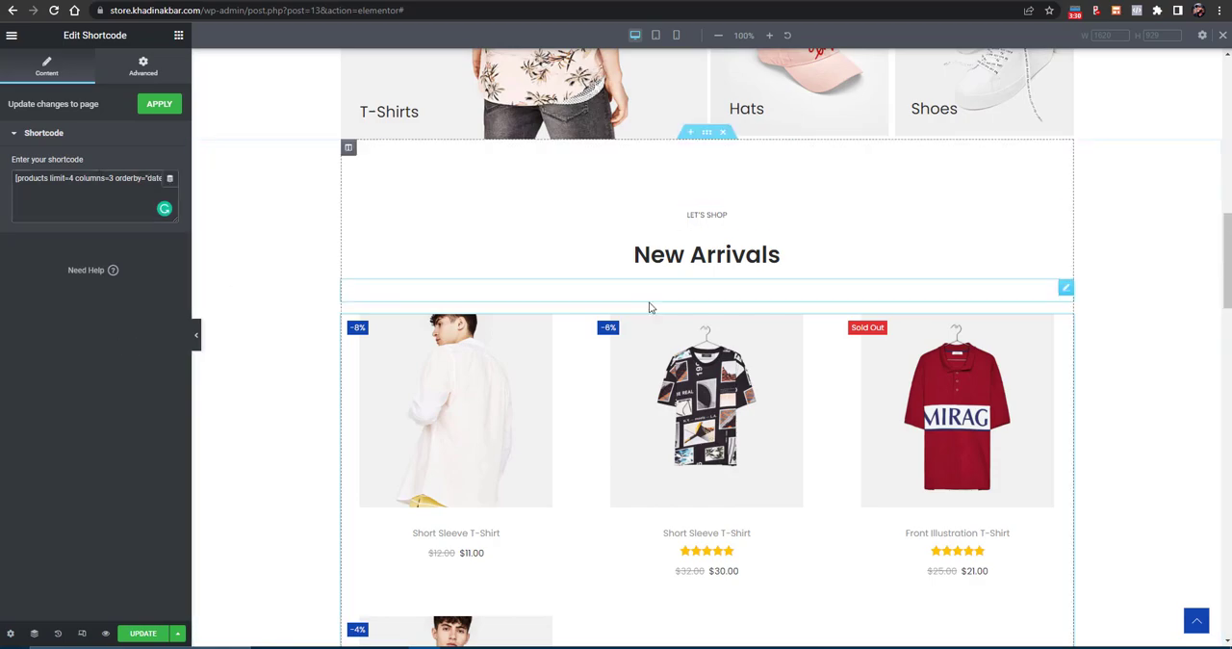
- Return to the WooCommerce shortcode documentation and copy the Scenario 4 Newest Products shortcode
scroll(651, 308, down, 3)
key(ctrl+Tab)
right_click(500, 246)
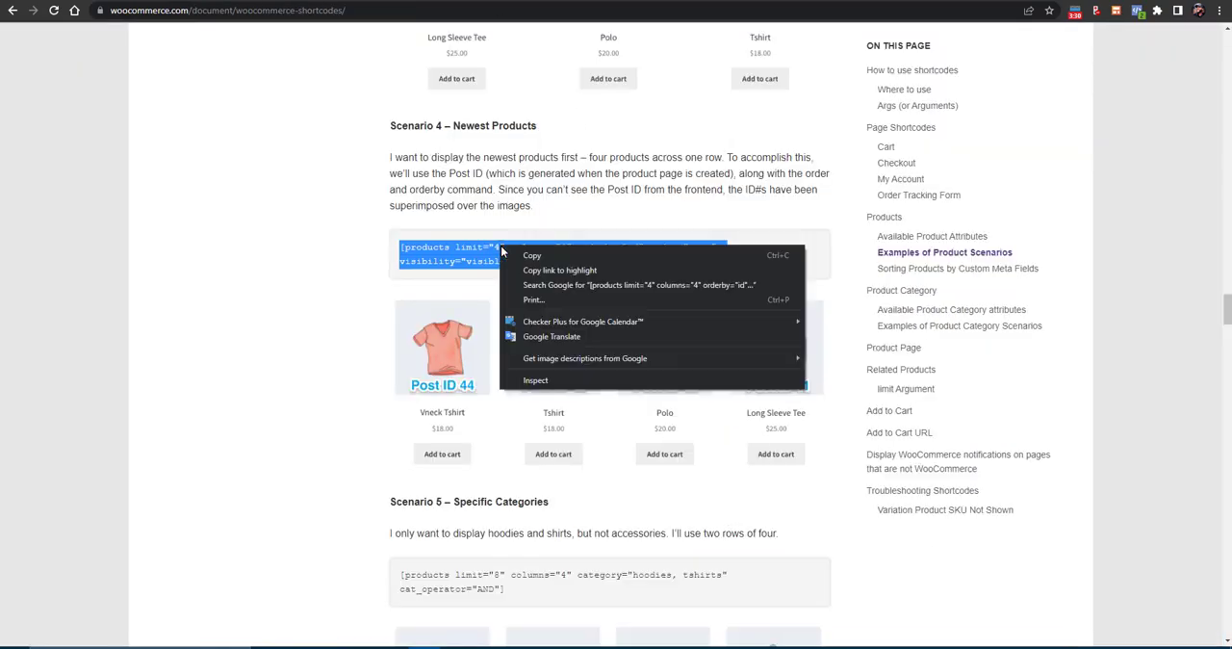
click(525, 256)
- Read through the documentation's Specific Categories and Attribute Display scenarios, and look back over the content product attributes
scroll(481, 272, down, 3)
scroll(464, 253, down, 6)
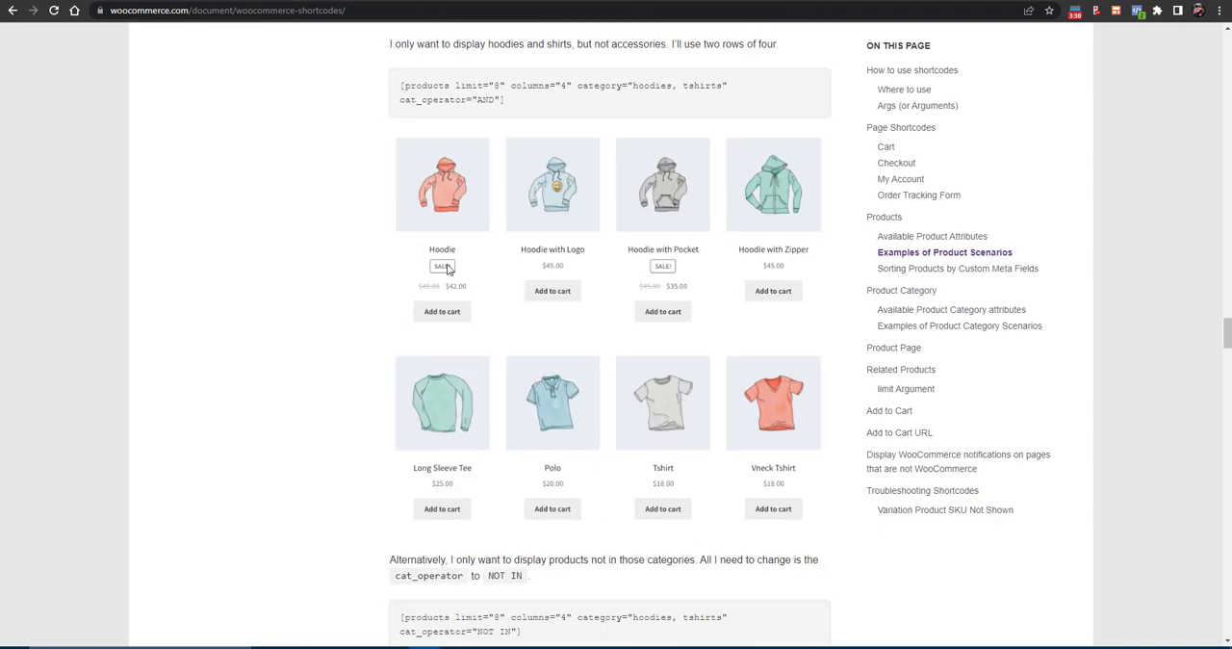
scroll(477, 217, down, 5)
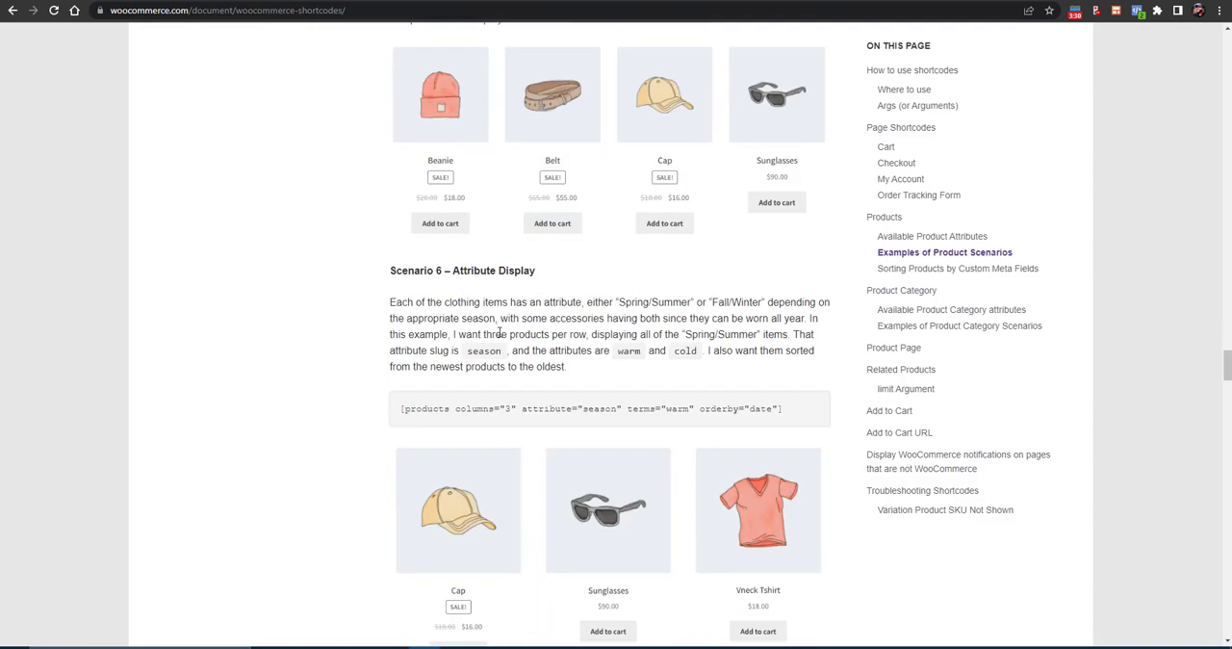
scroll(508, 317, down, 6)
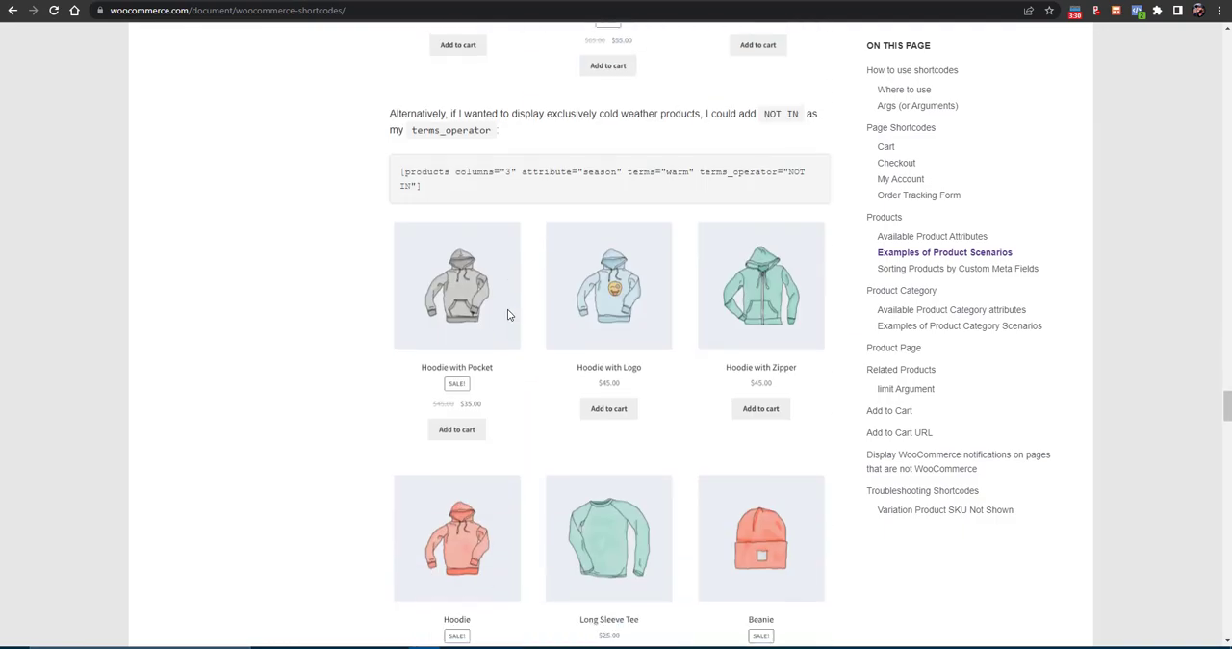
scroll(539, 274, down, 2)
scroll(541, 258, up, 6)
scroll(544, 255, down, 6)
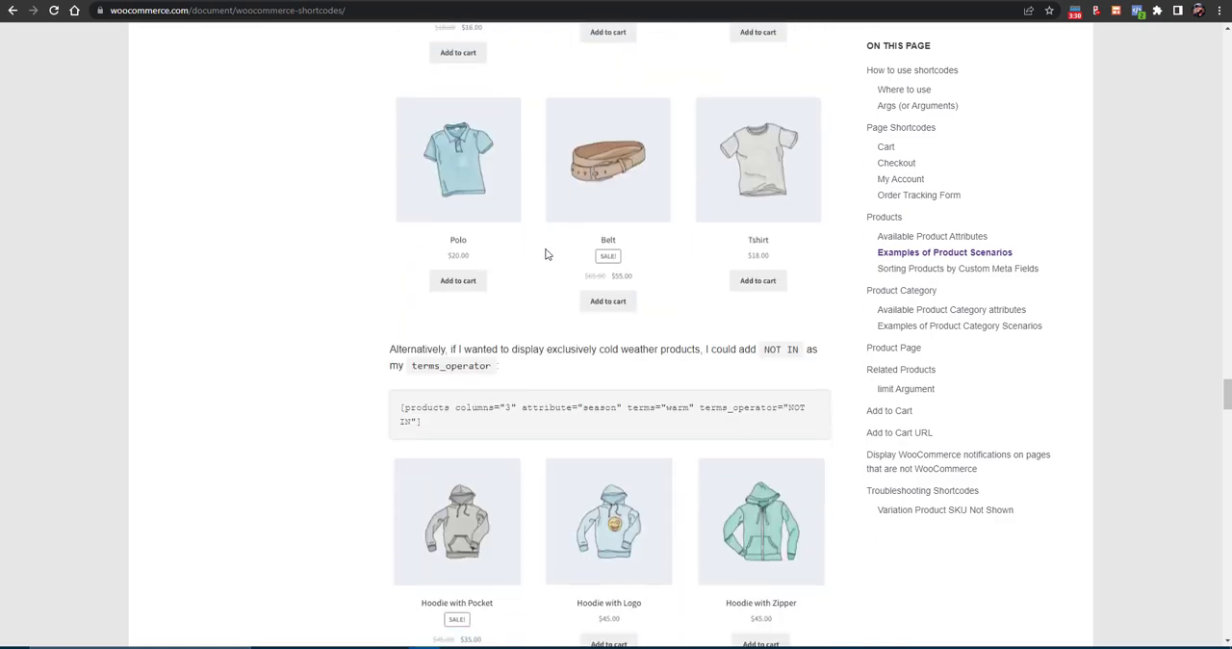
scroll(571, 192, up, 20)
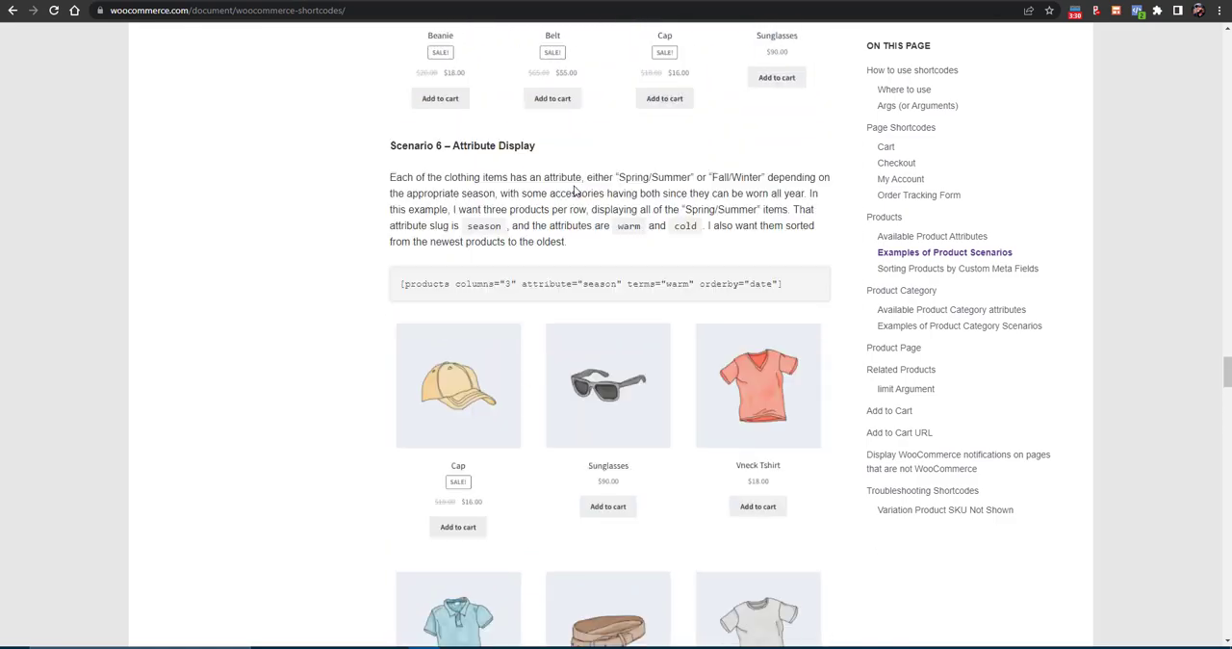
scroll(574, 192, up, 20)
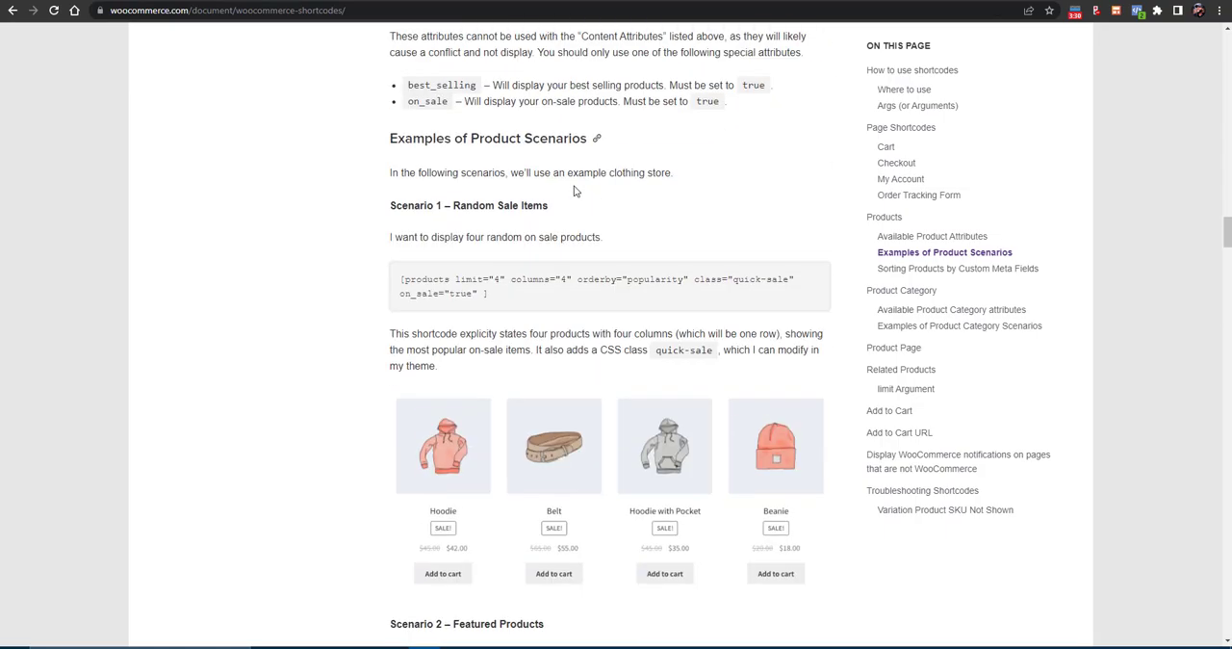
scroll(574, 191, up, 4)
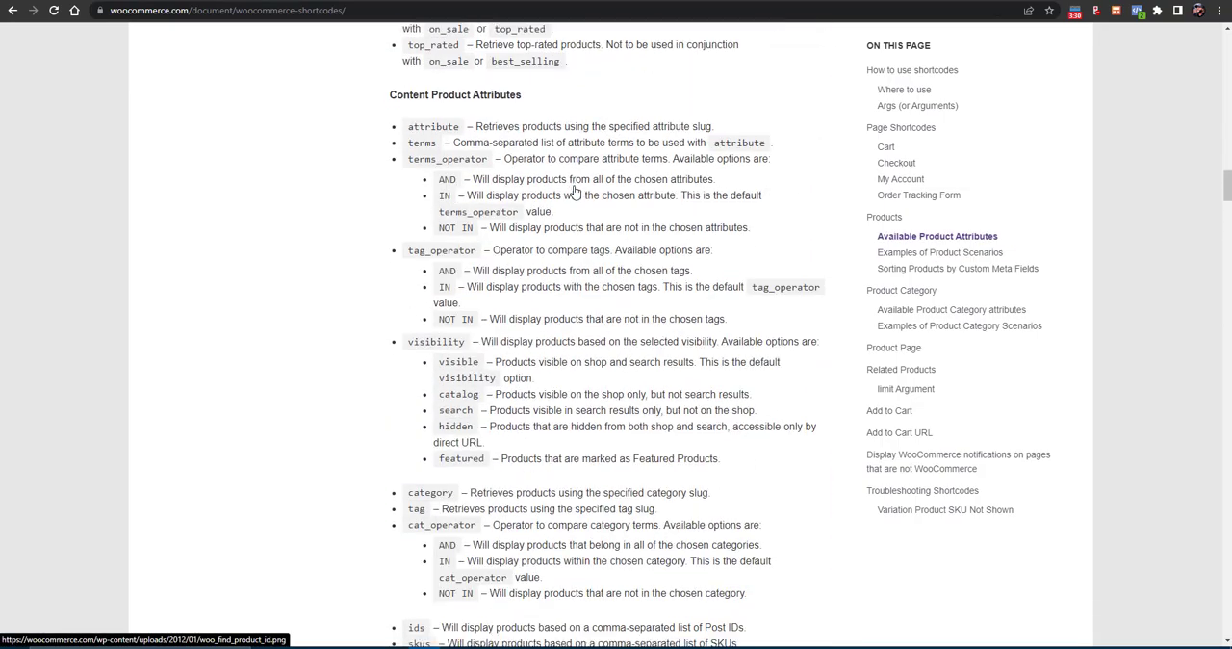
- Copy the Scenario 1 Random Sale Items shortcode from the documentation and replace the New Arrivals shortcode in Elementor with it
scroll(574, 192, down, 14)
scroll(575, 193, down, 1)
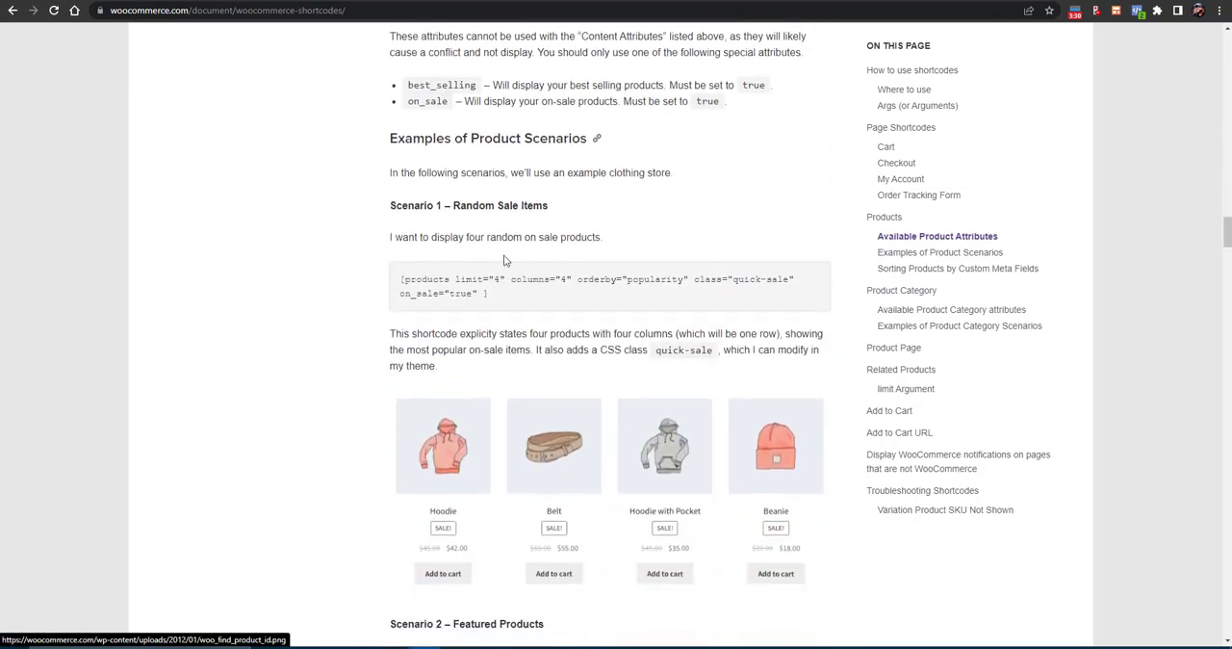
drag(401, 278, 486, 292)
right_click(475, 293)
click(510, 301)
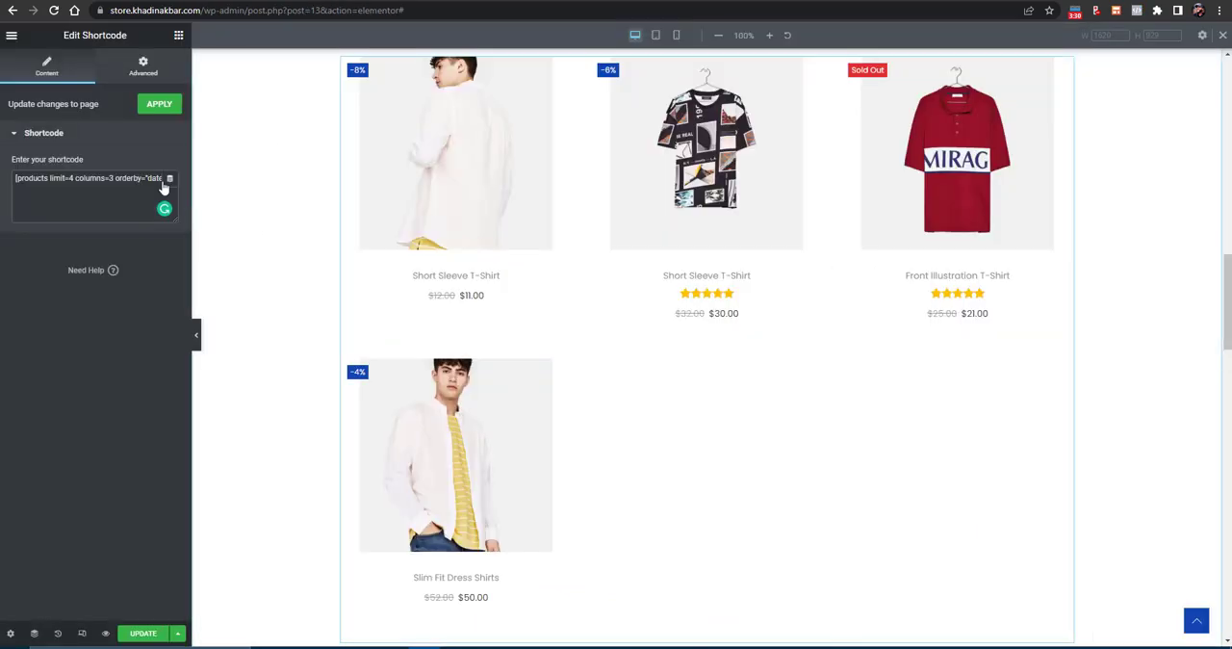
triple_click(132, 179)
key(ctrl+v)
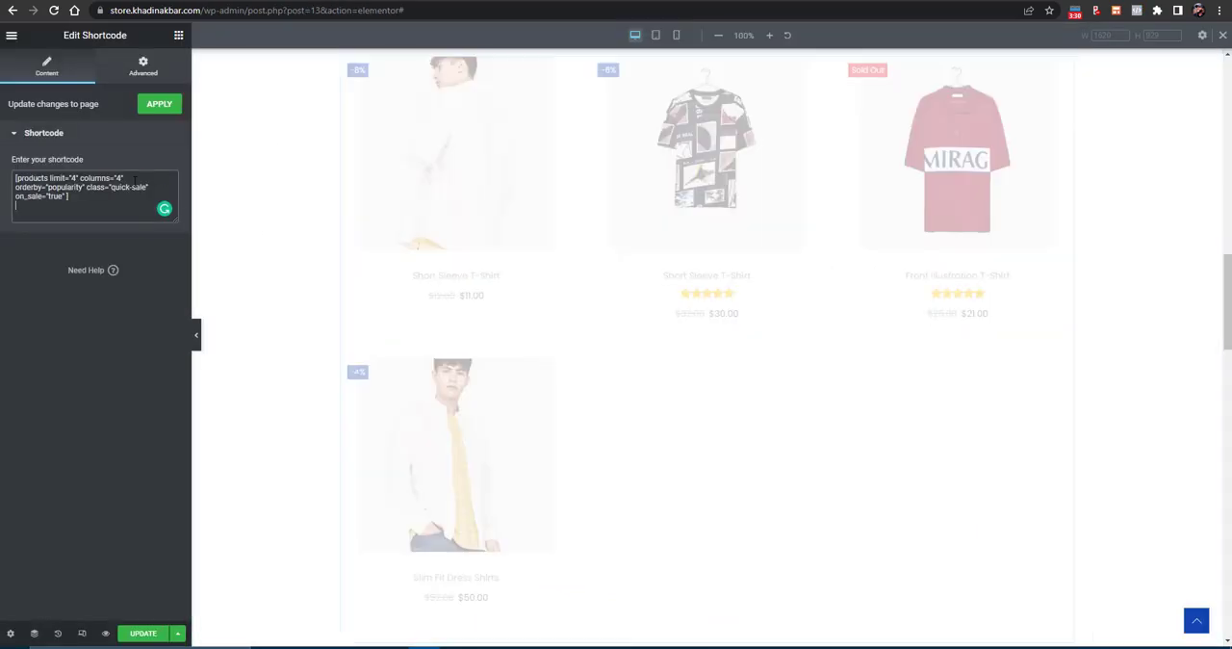
scroll(440, 263, up, 3)
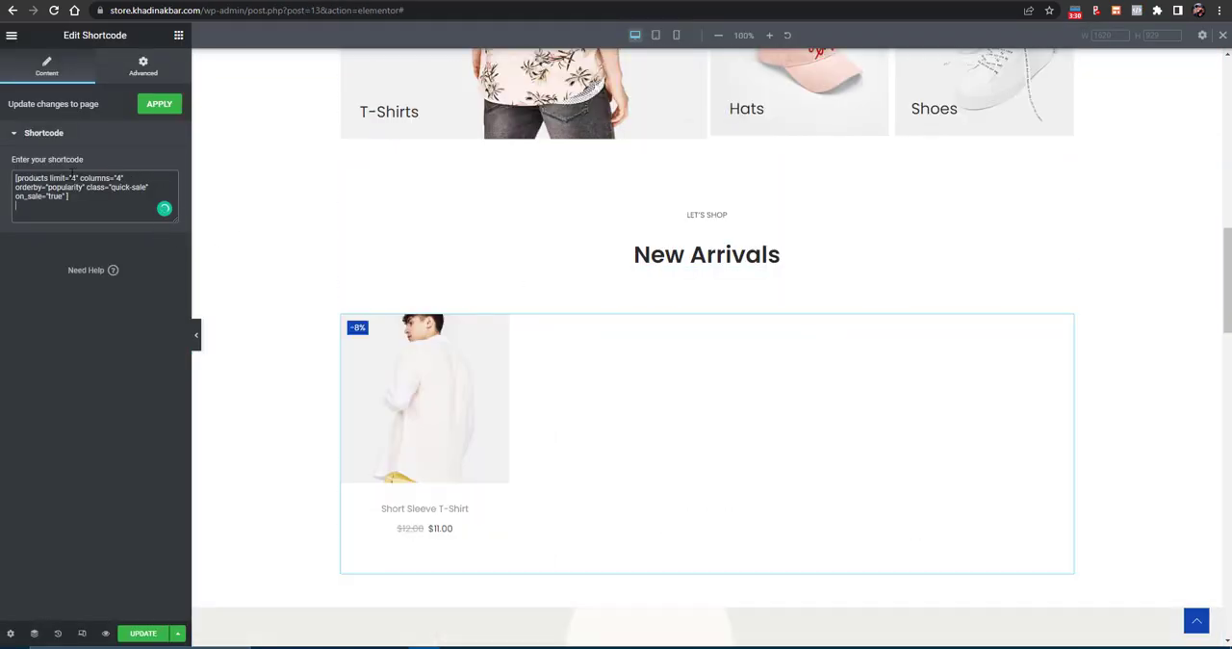
scroll(652, 349, down, 5)
scroll(728, 332, up, 2)
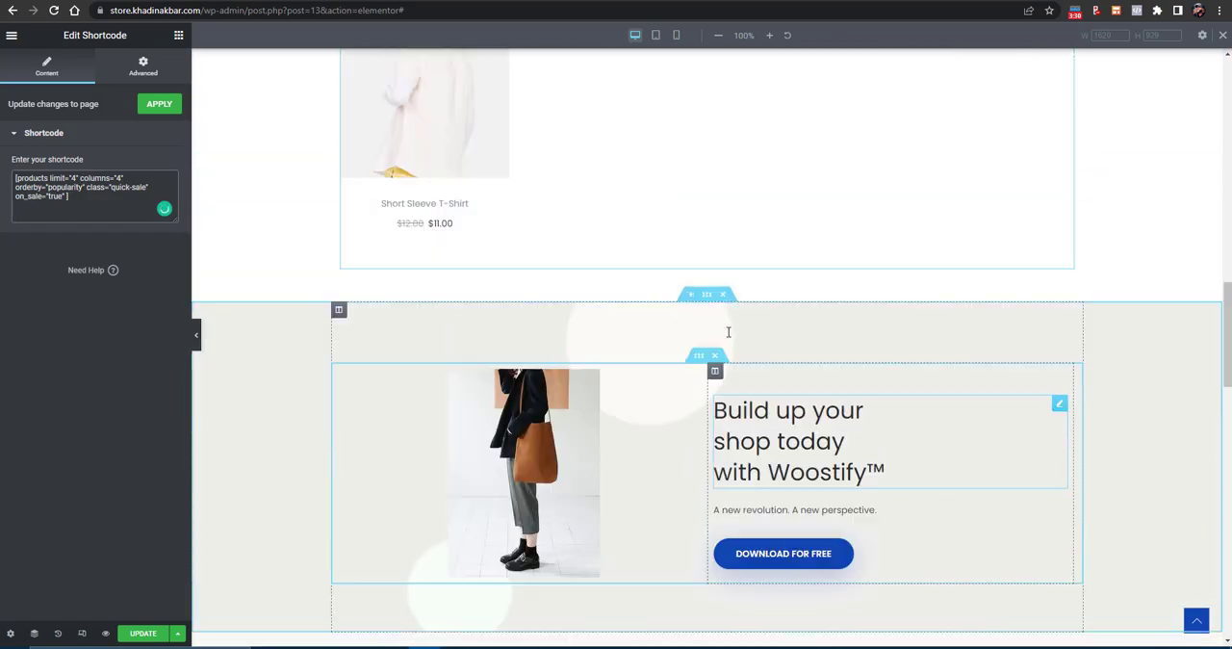
- Restore the New Arrivals shortcode to [products limit=4 columns=4 orderby="date"]
scroll(728, 332, up, 7)
scroll(731, 322, down, 3)
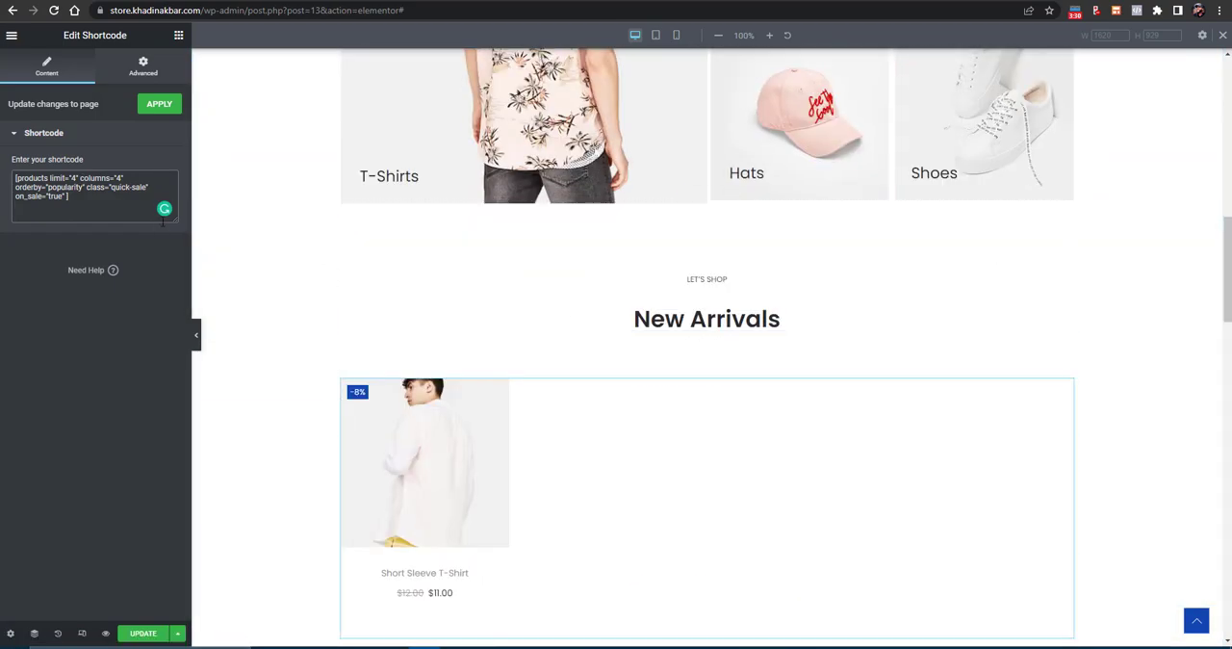
key(ctrl+a)
key(ctrl+v)
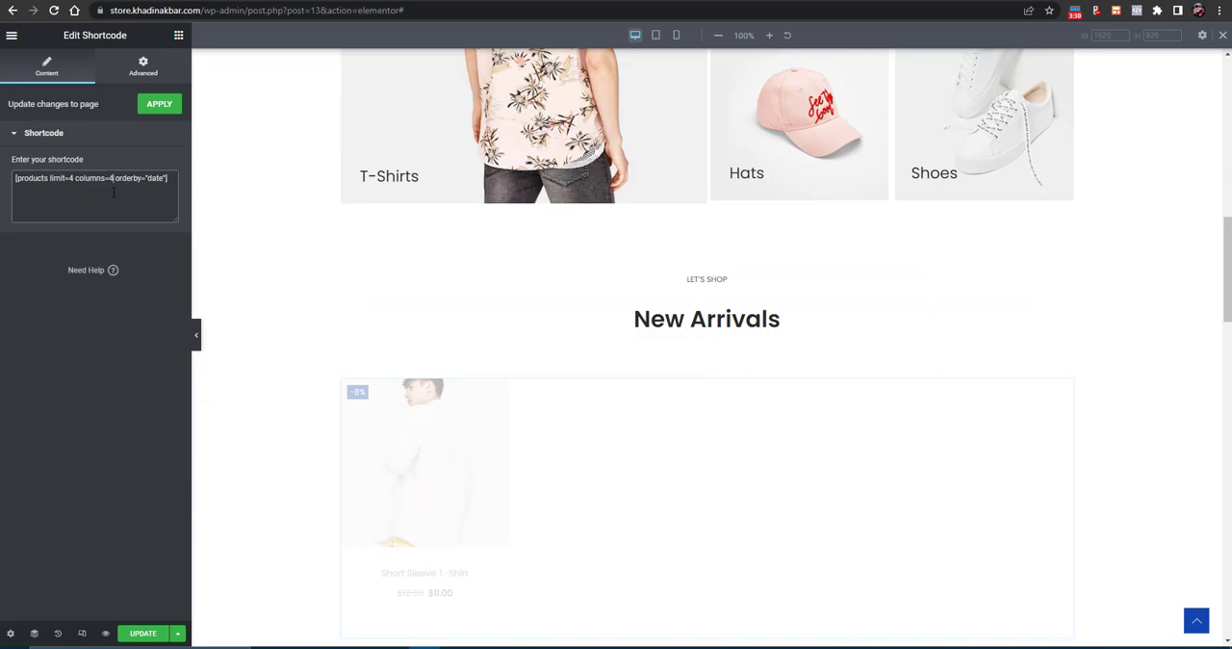
- Inspect the image settings and the heading's content and style settings in the "Build up your shop today" banner
scroll(663, 349, down, 7)
scroll(780, 373, up, 2)
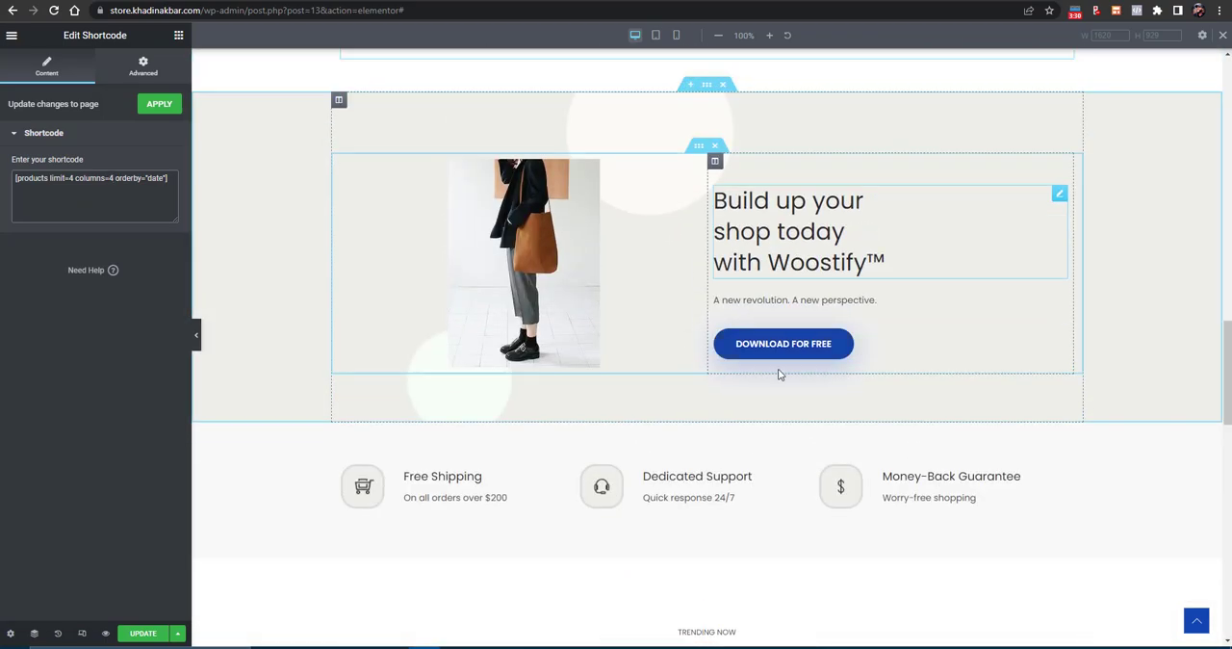
click(787, 349)
click(507, 266)
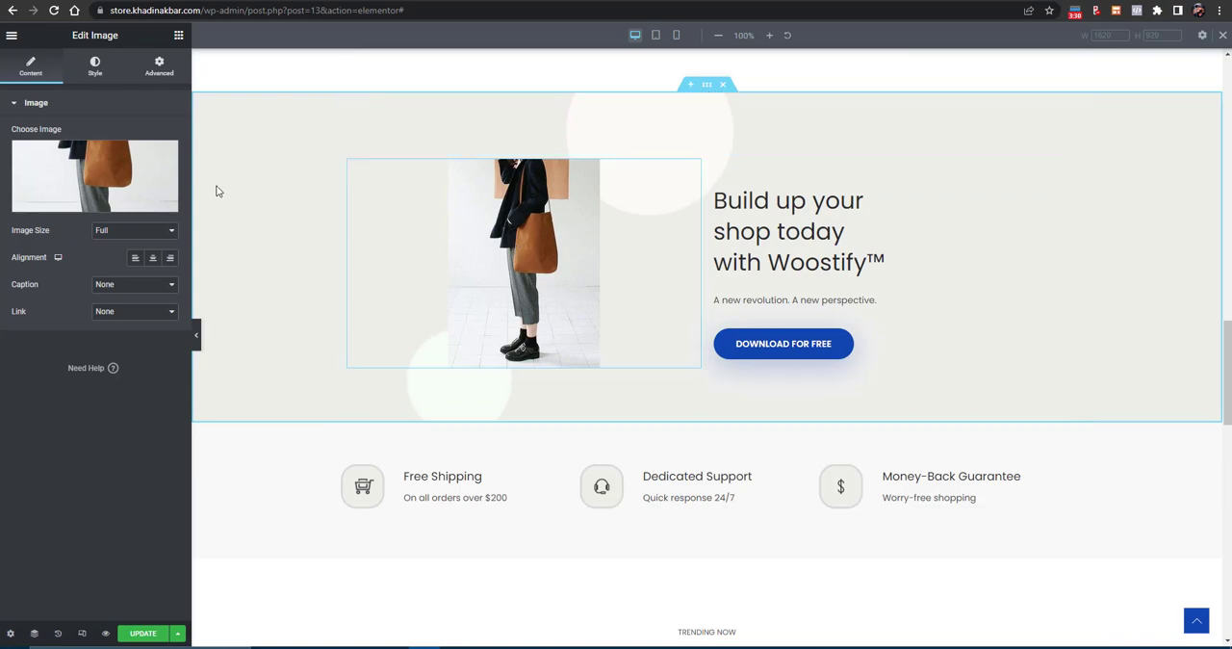
click(878, 262)
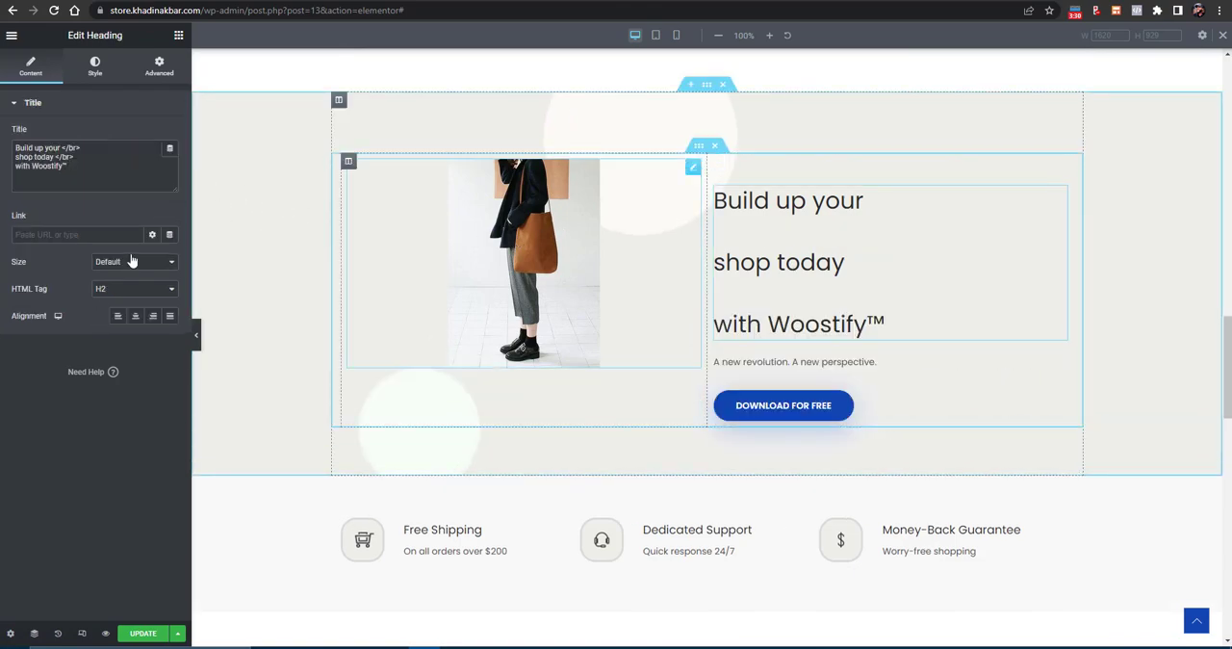
click(77, 81)
- Open the Popular This Week product shortcode for editing
scroll(619, 375, down, 5)
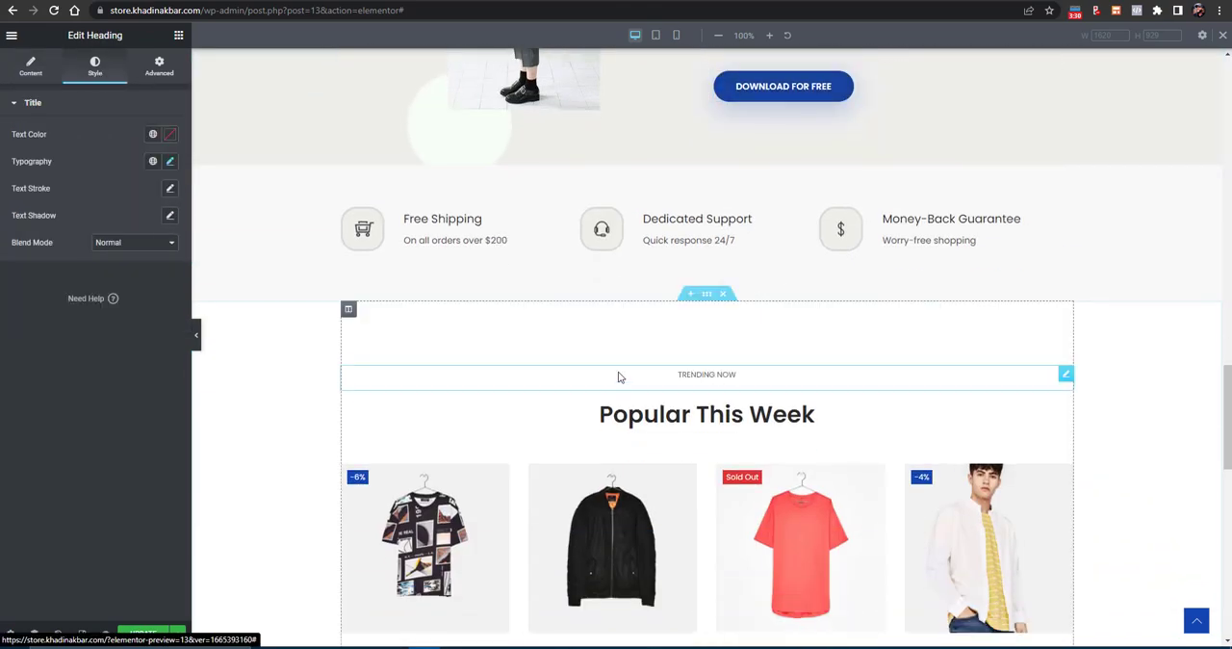
scroll(604, 385, down, 3)
click(696, 174)
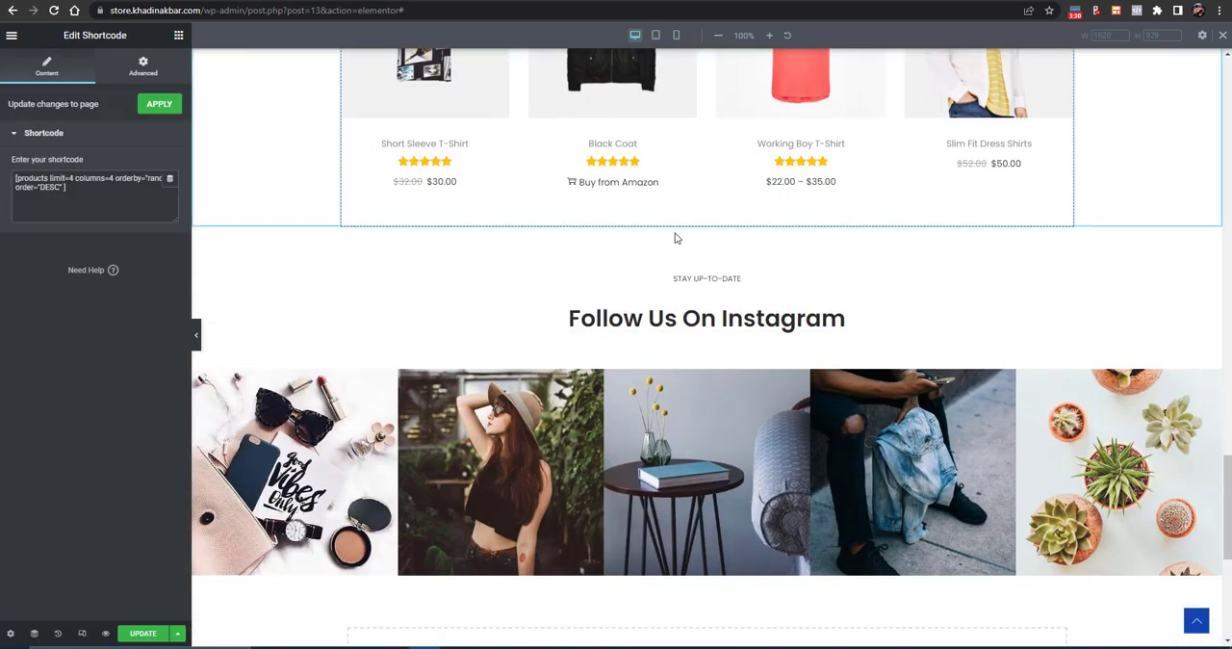
- Set the link type of the second Follow Us On Instagram image to Custom URL
click(433, 385)
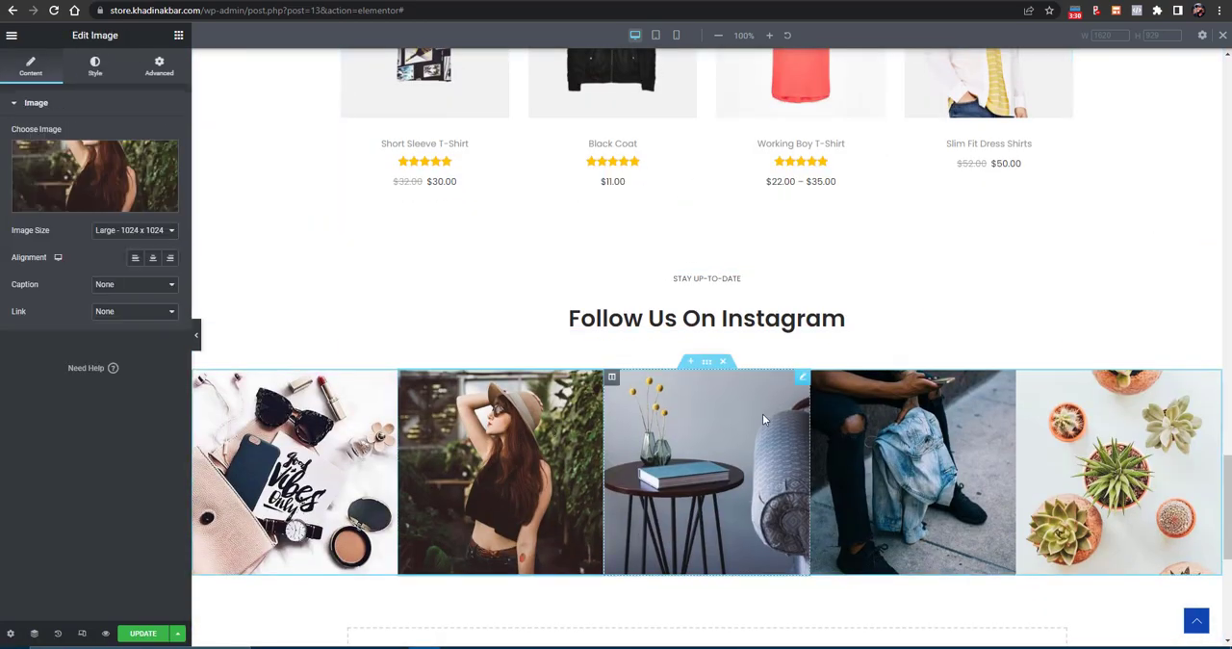
scroll(818, 423, down, 2)
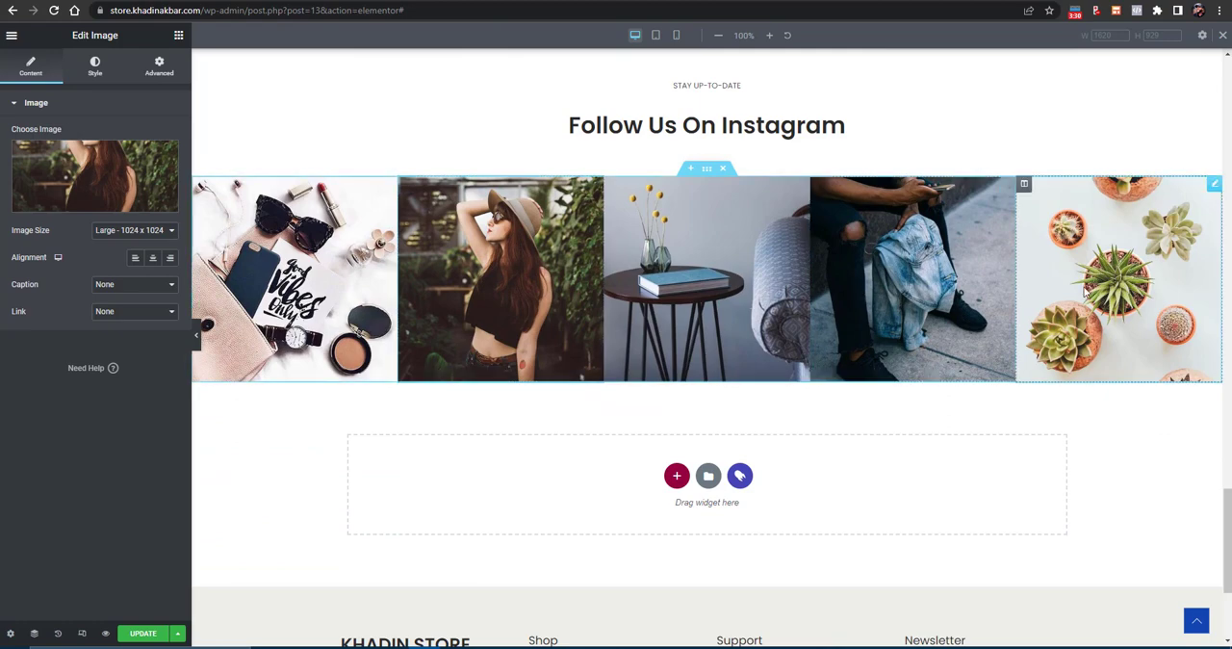
scroll(860, 421, down, 2)
scroll(687, 354, up, 3)
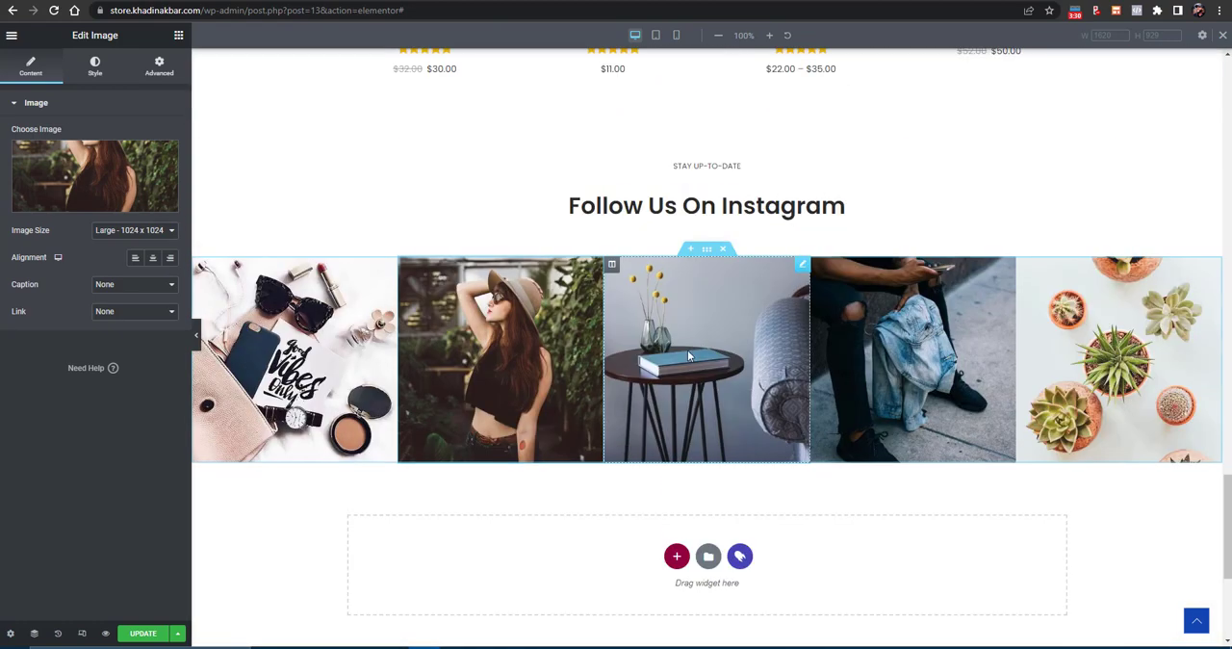
click(108, 311)
click(108, 345)
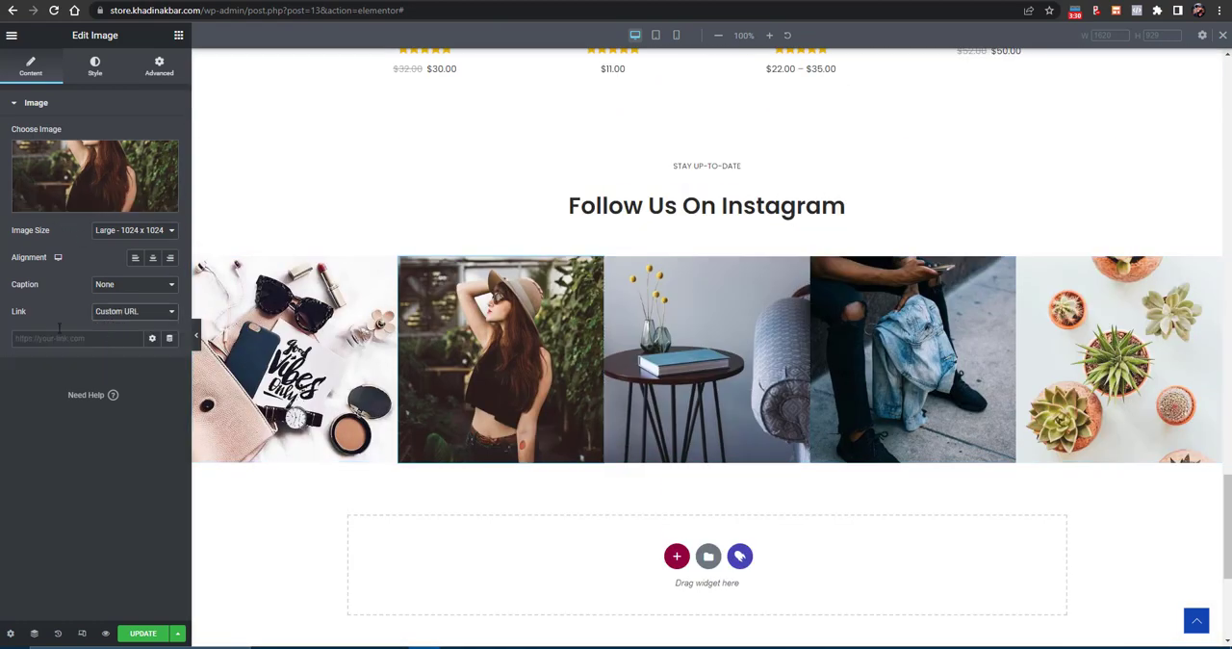
- Add a new section area below the "Build up your shop today" banner and browse the Woostify library's blocks for it
scroll(947, 380, up, 6)
scroll(952, 371, up, 5)
scroll(744, 390, down, 4)
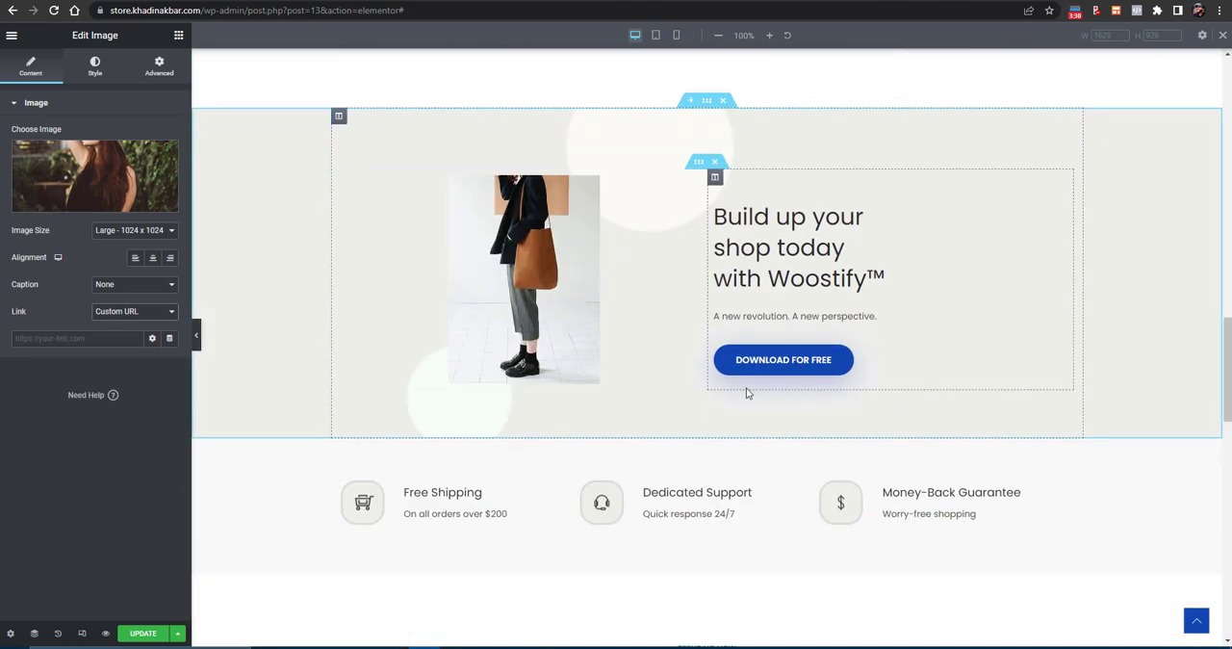
click(690, 238)
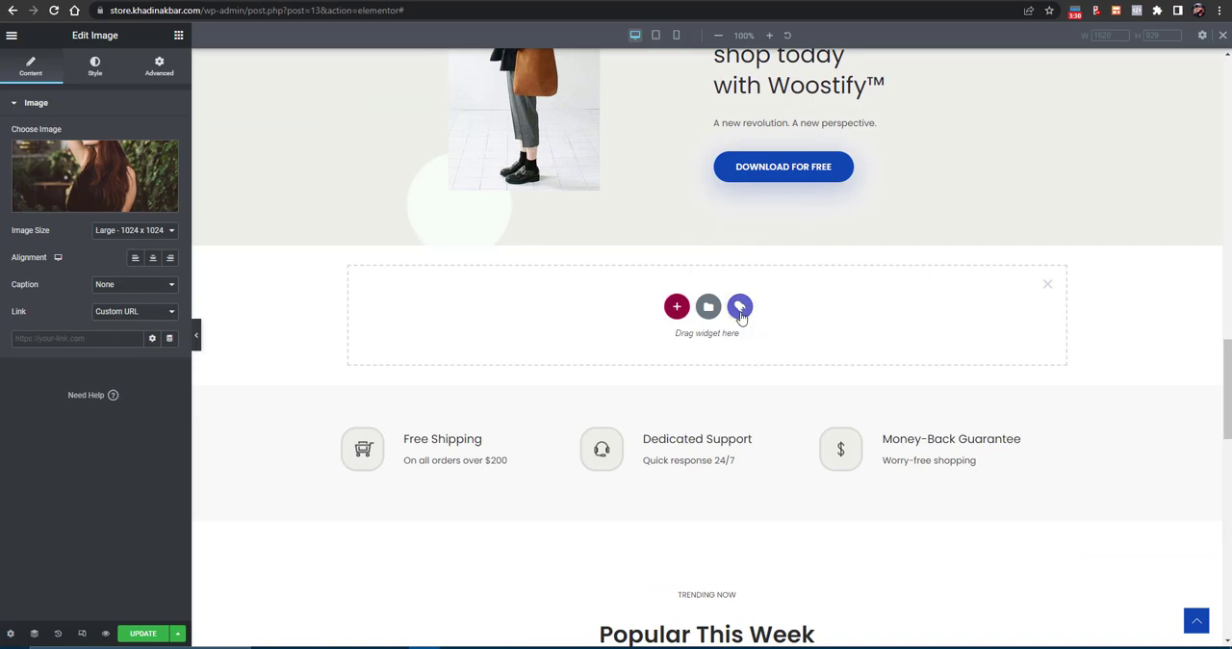
click(739, 307)
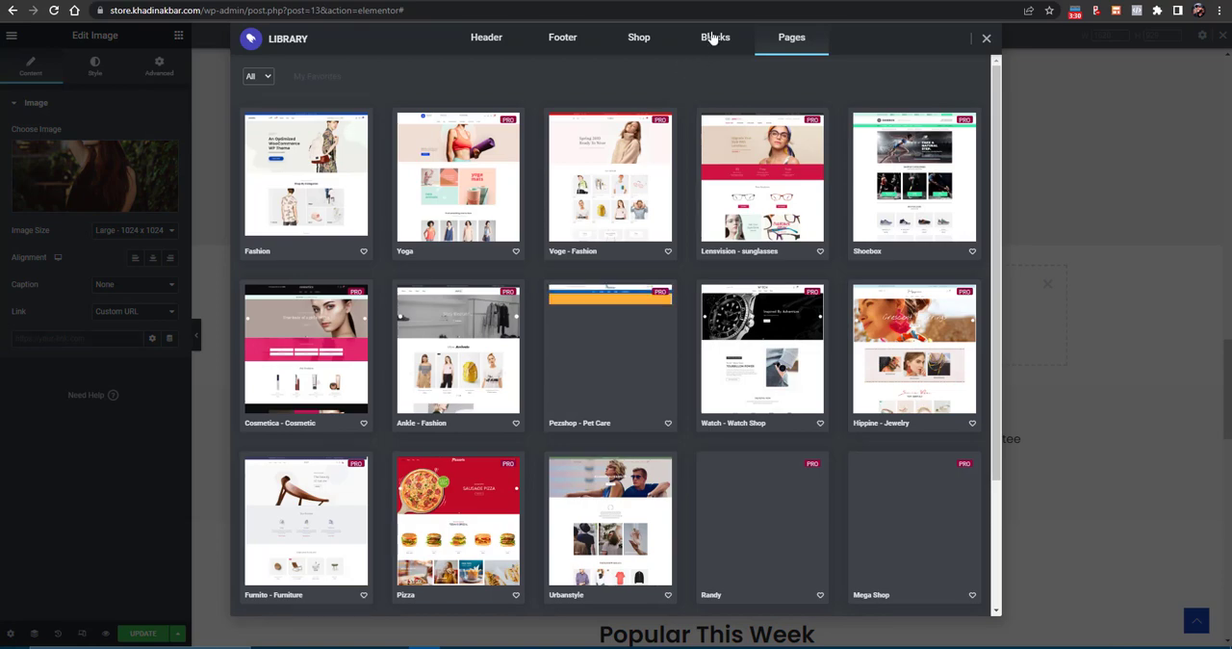
click(712, 36)
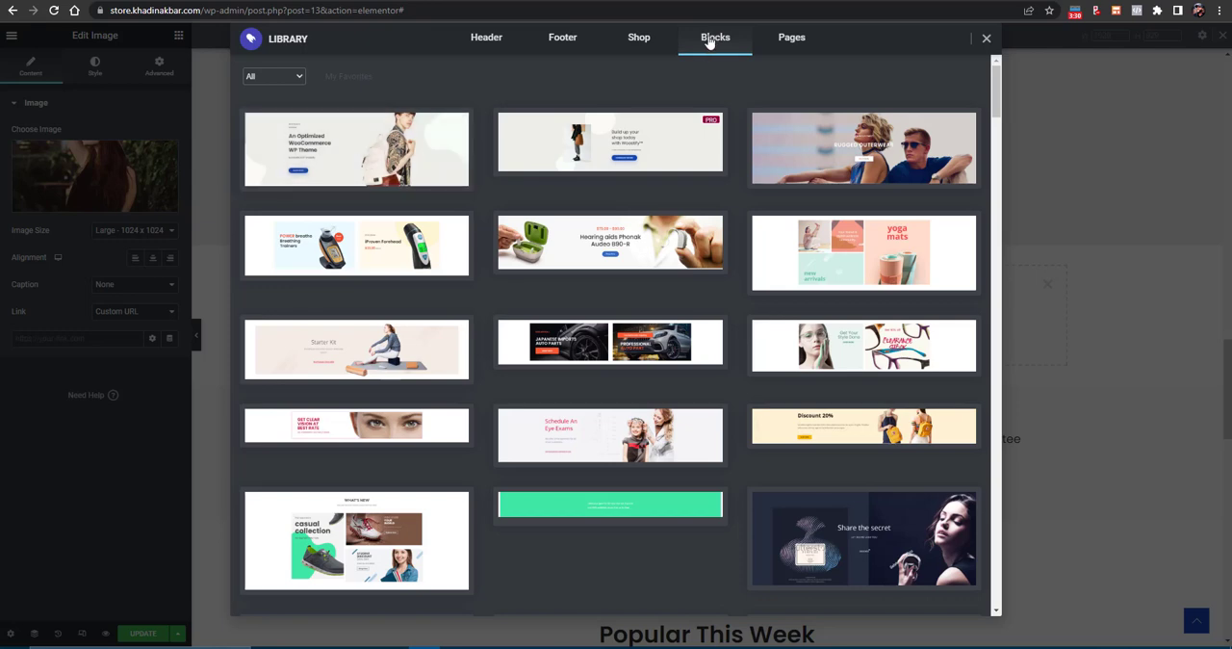
- Import the "An Optimized WooCommerce WP Theme" block template into the page
click(395, 159)
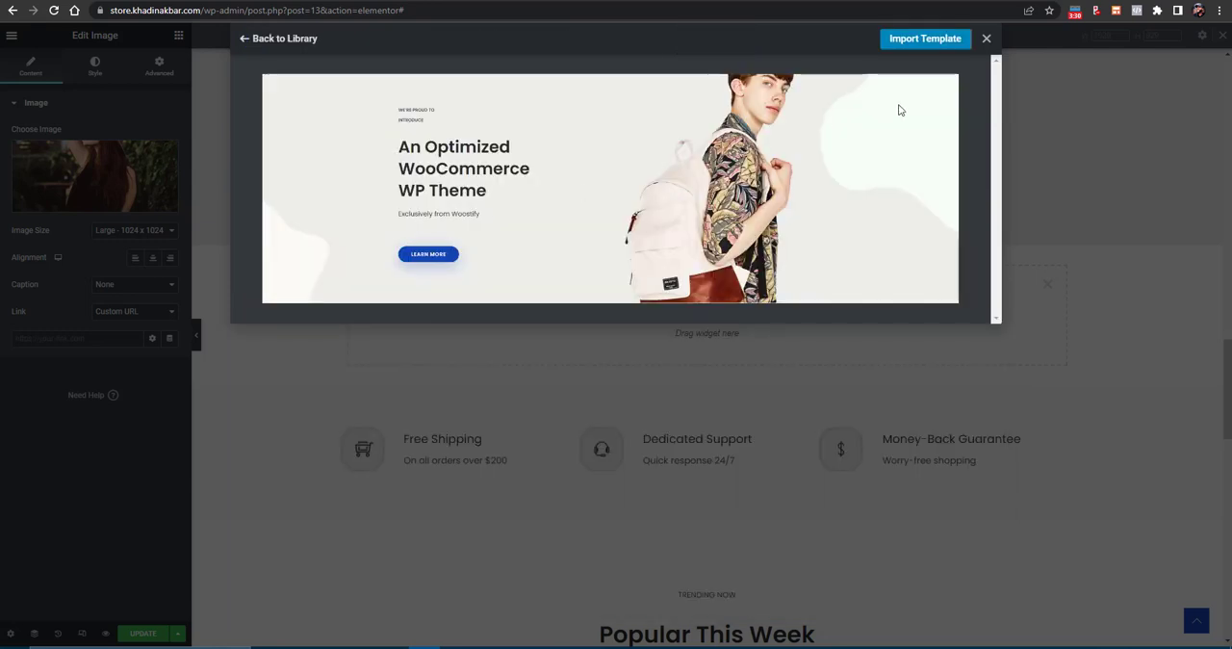
click(913, 38)
click(907, 42)
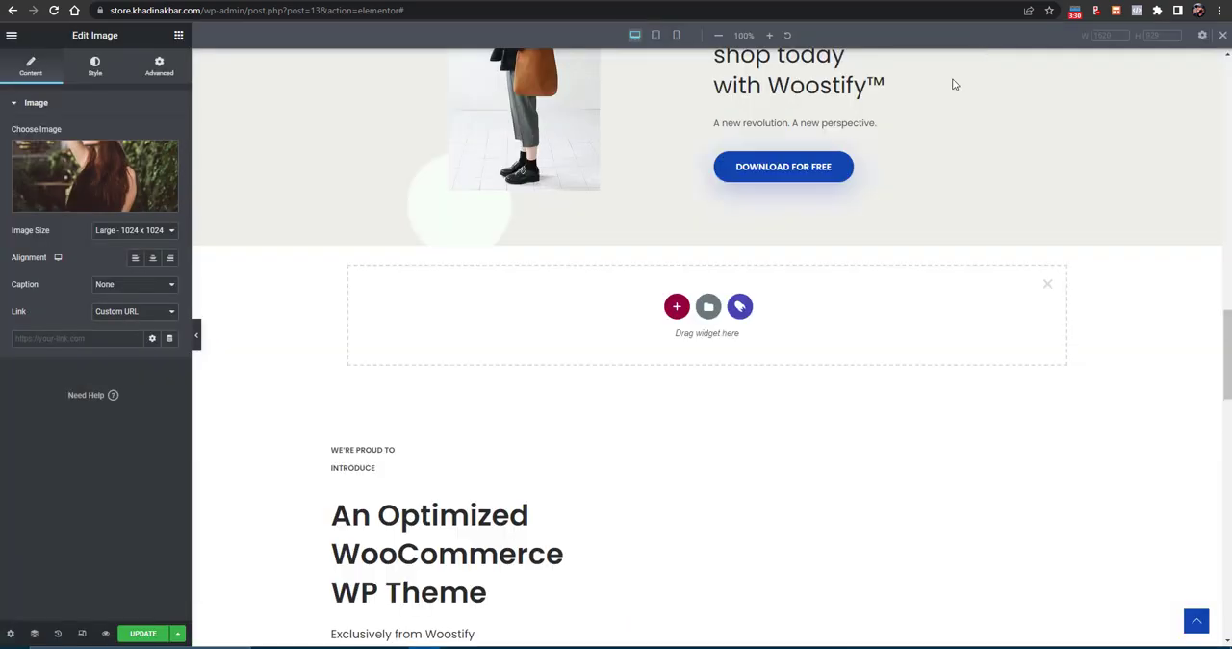
- Examine the imported "An Optimized WooCommerce WP Theme" section and its placement on the page
scroll(738, 208, down, 10)
scroll(733, 198, up, 3)
scroll(528, 240, up, 4)
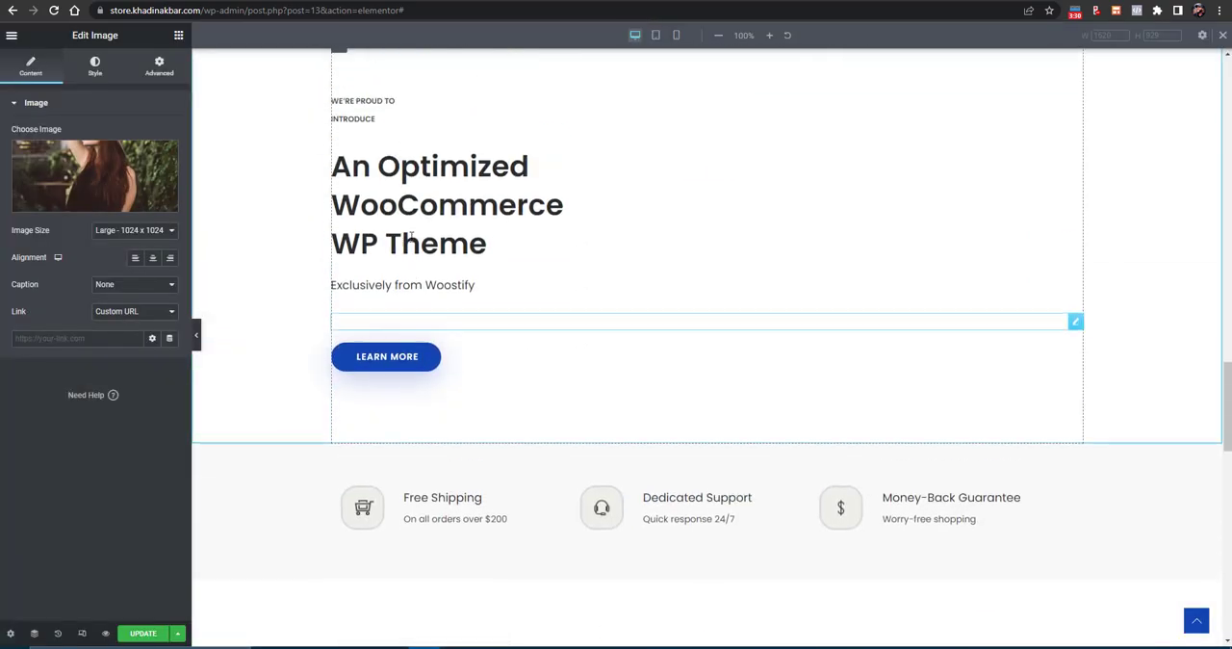
scroll(465, 343, down, 2)
scroll(621, 332, down, 11)
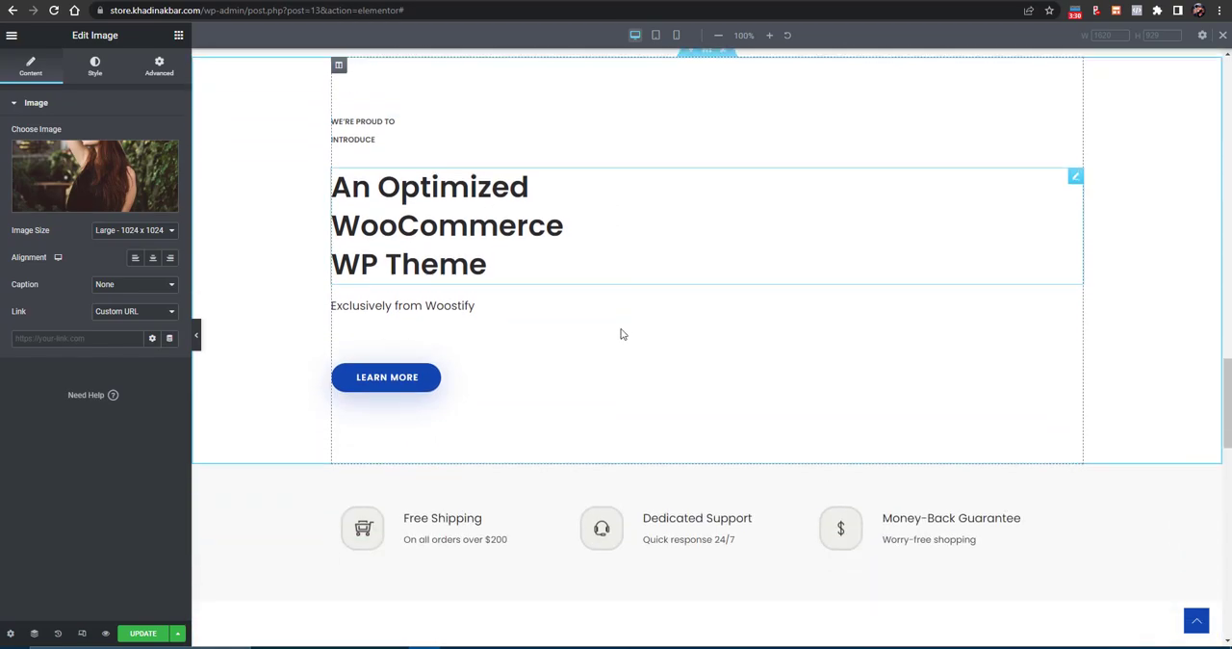
scroll(679, 324, up, 8)
scroll(678, 325, up, 6)
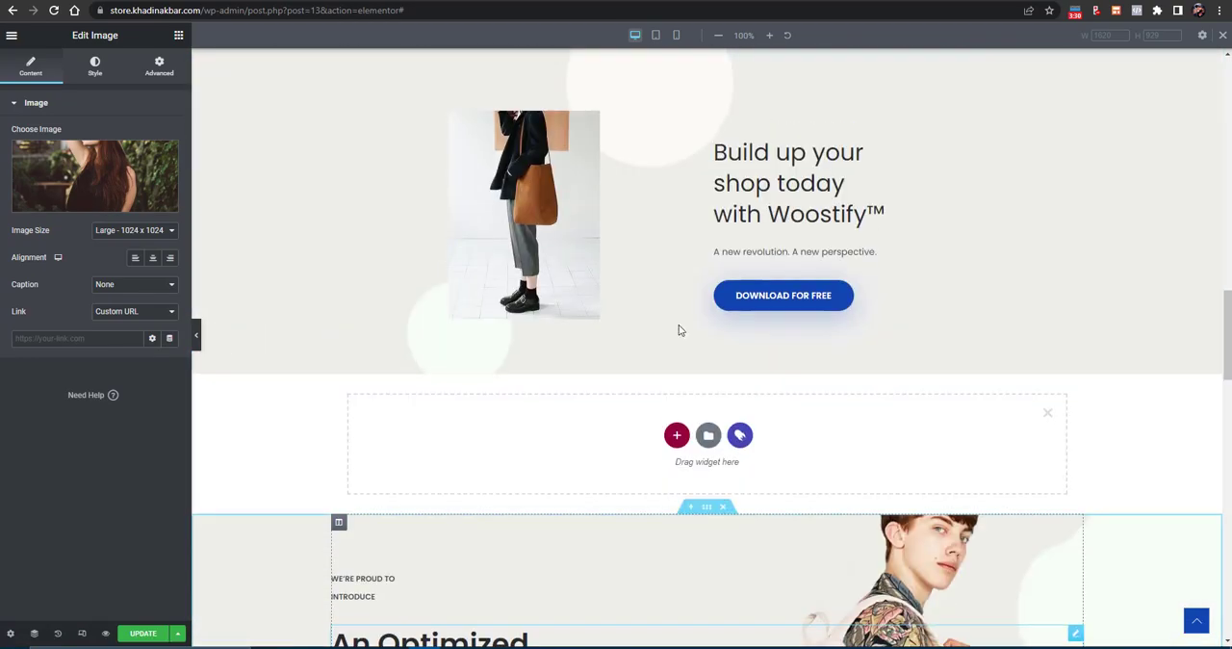
- Delete the imported "An Optimized WooCommerce WP Theme" section from the page
scroll(603, 336, down, 5)
scroll(728, 308, up, 3)
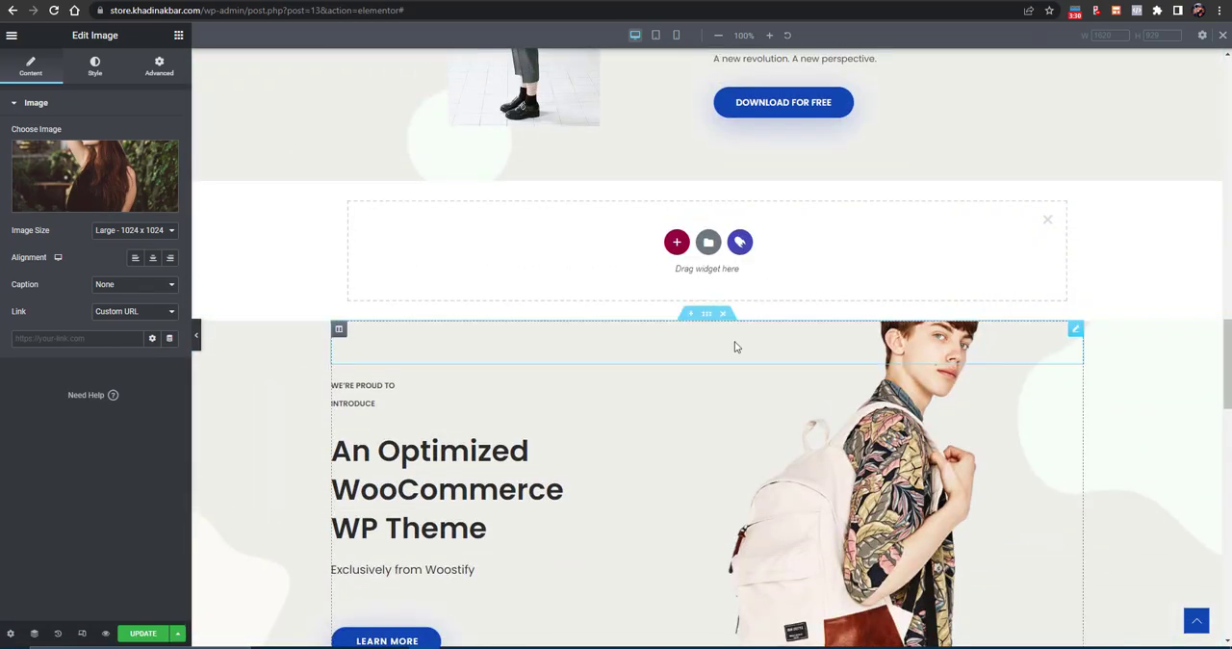
click(729, 317)
scroll(731, 319, down, 4)
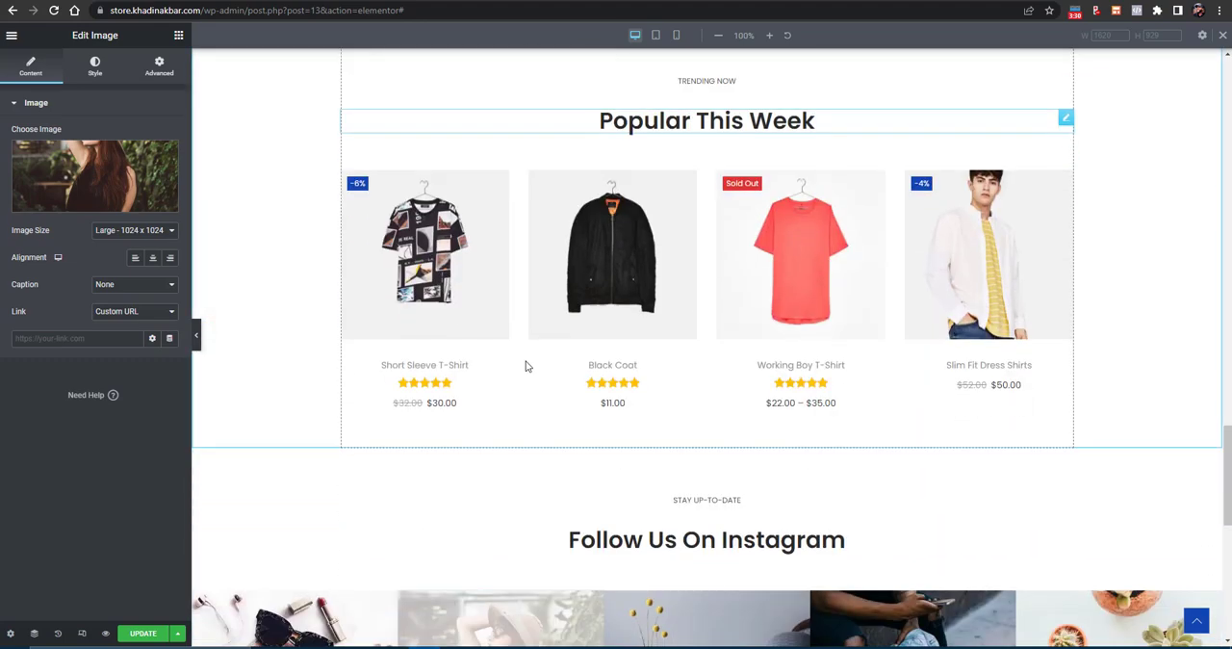
- Save the home page changes and load the live store's home page at store.khadinakbar.com
click(142, 635)
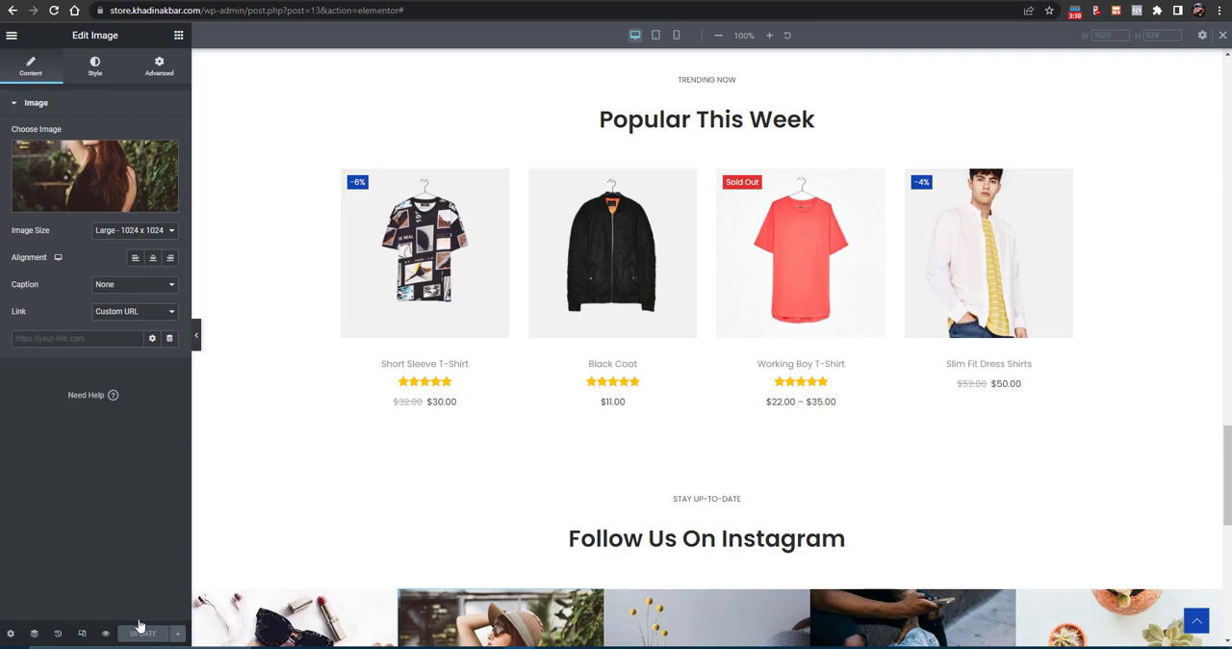
drag(416, 12, 207, 29)
key(BackSpace)
key(Return)
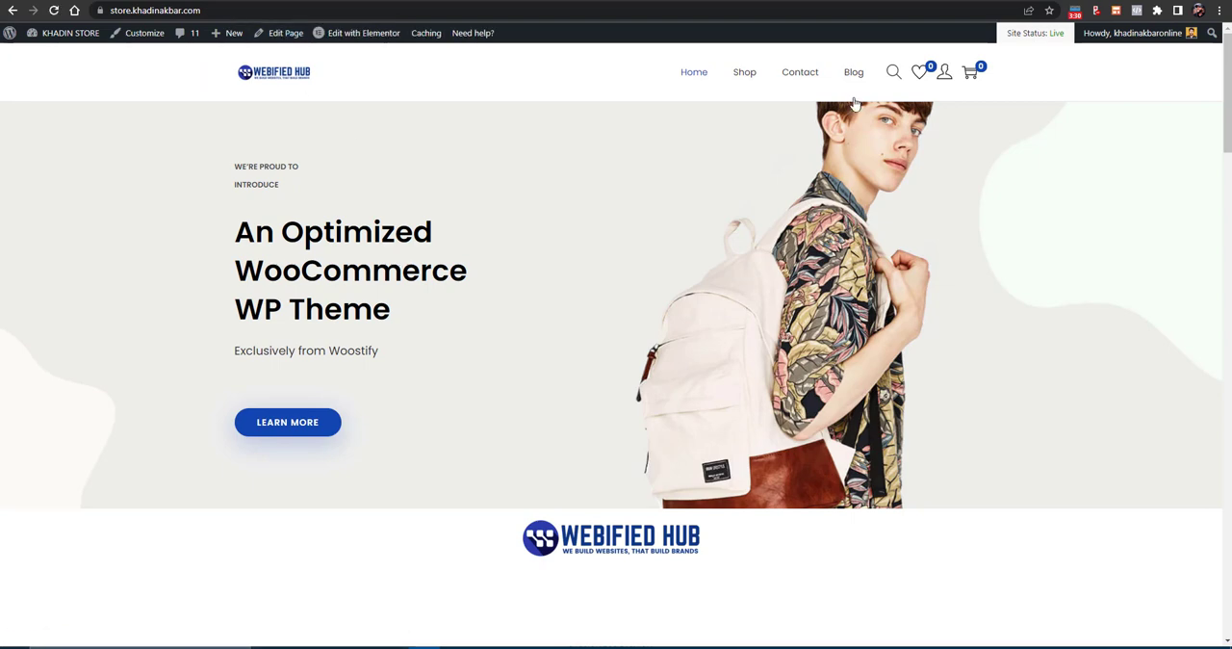
- View the store's Contact page, briefly opening it for editing in Elementor, and return to the home page
click(811, 77)
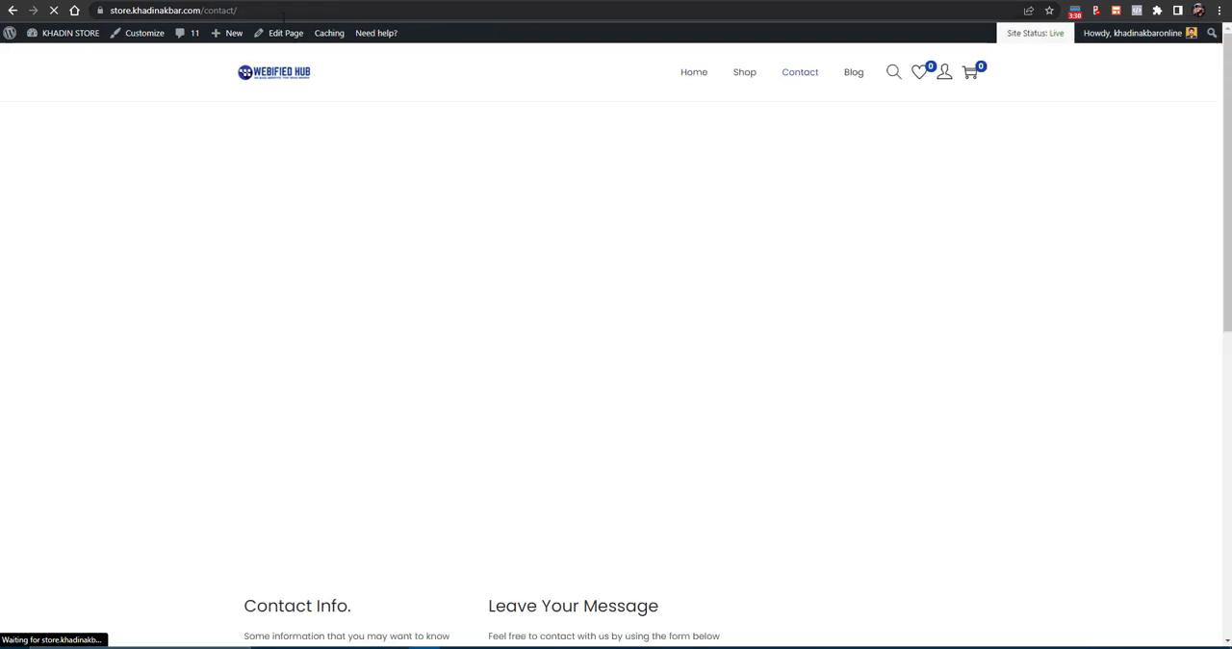
mouse_move(342, 37)
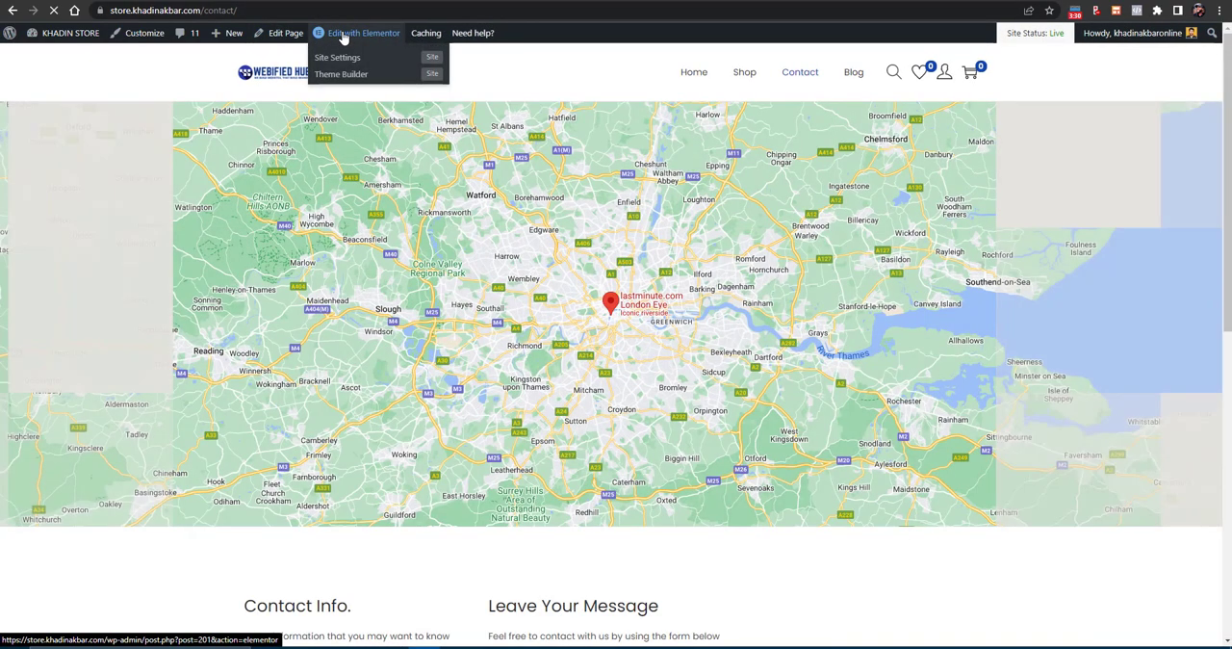
click(342, 35)
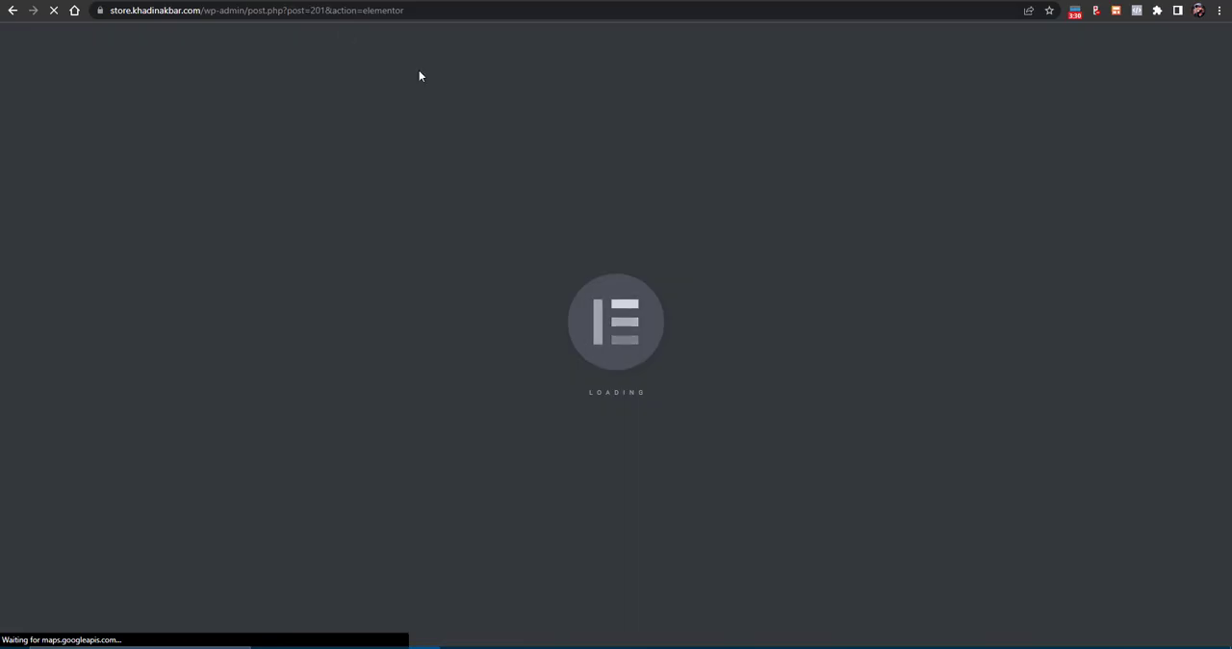
click(13, 11)
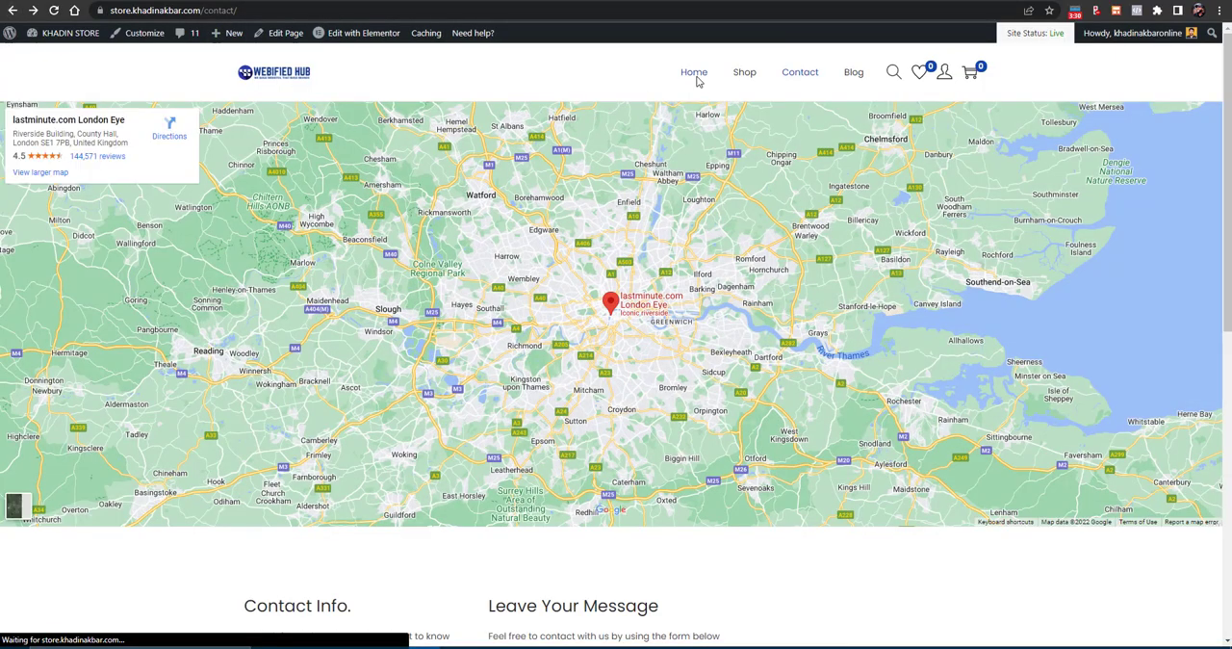
click(698, 81)
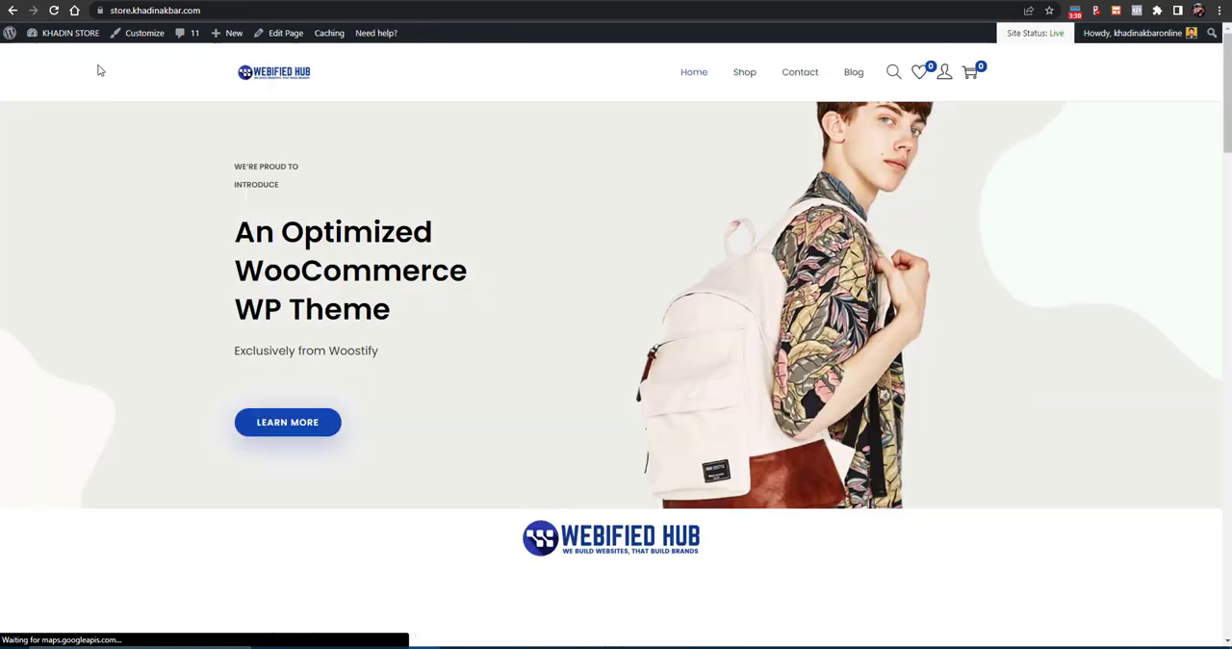
- Create a new WordPress page from the dashboard and title it "Track Order"
mouse_move(53, 35)
click(48, 56)
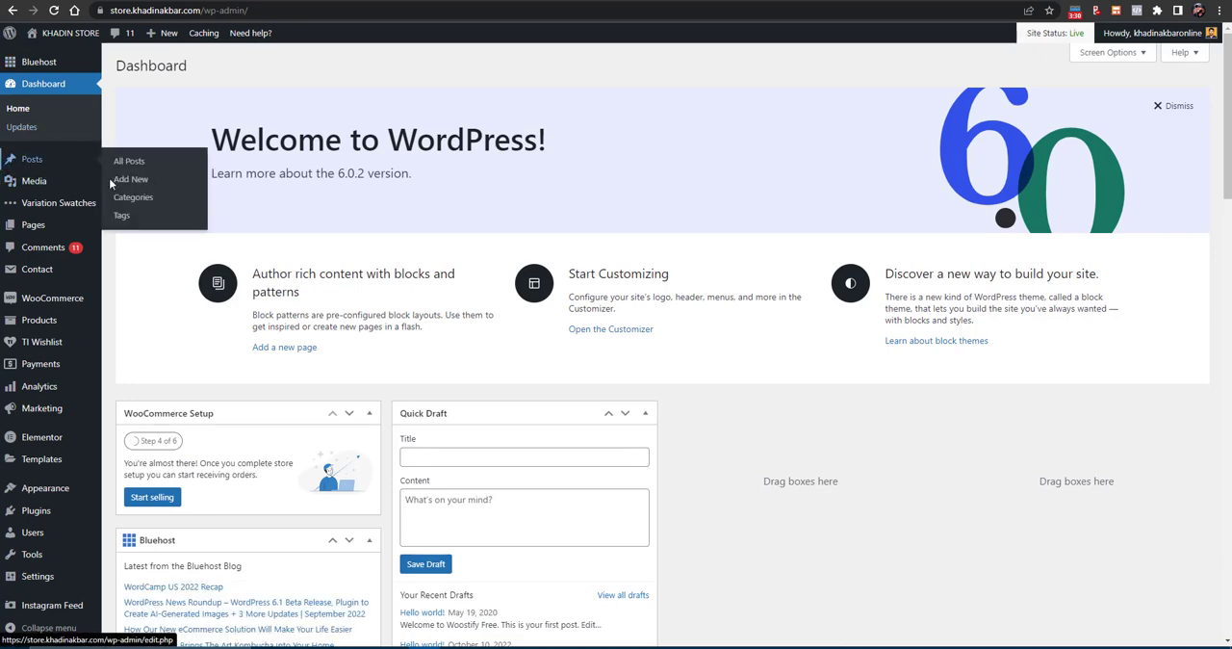
click(120, 250)
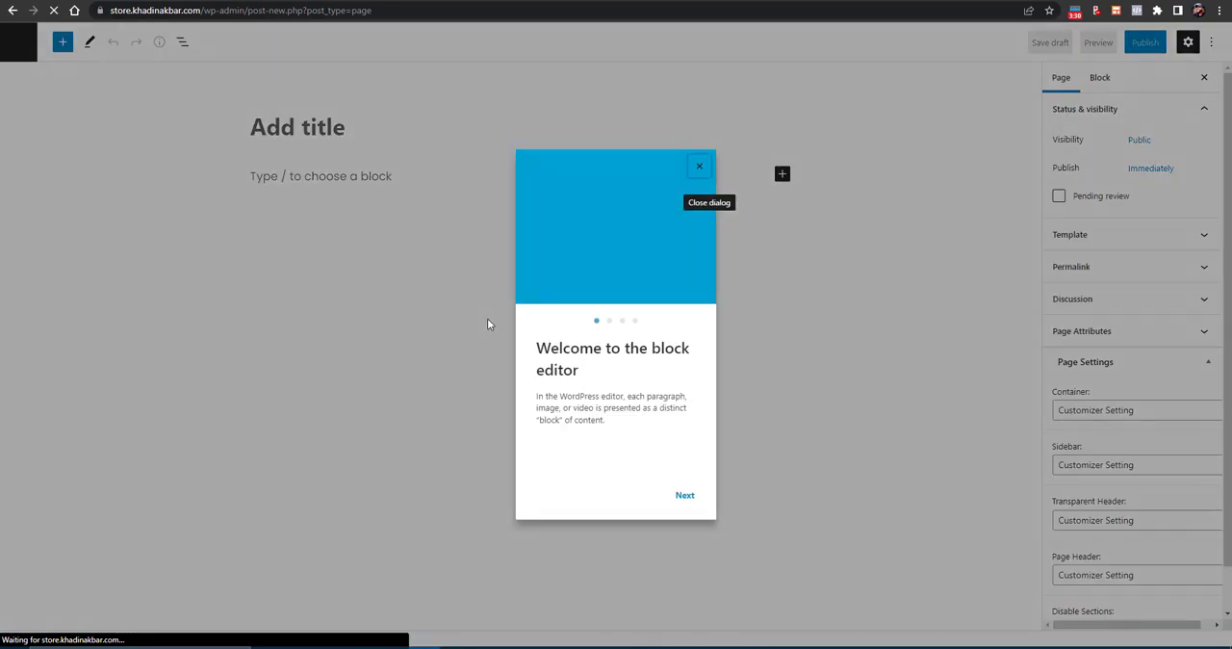
click(698, 165)
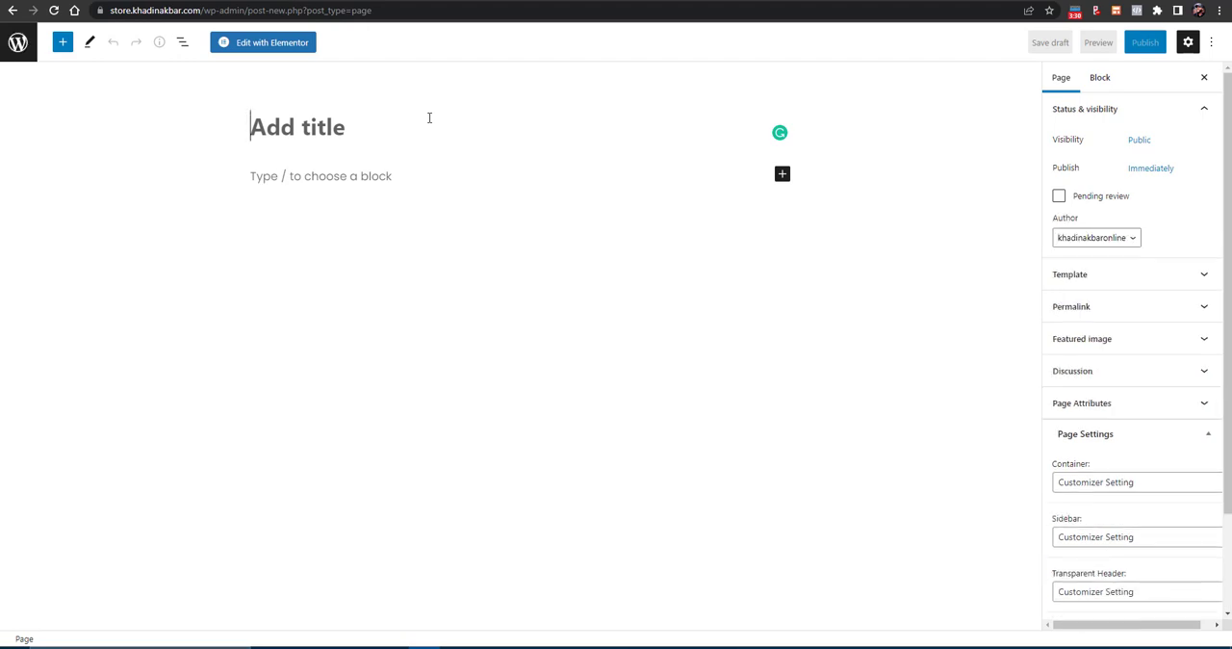
text(Track)
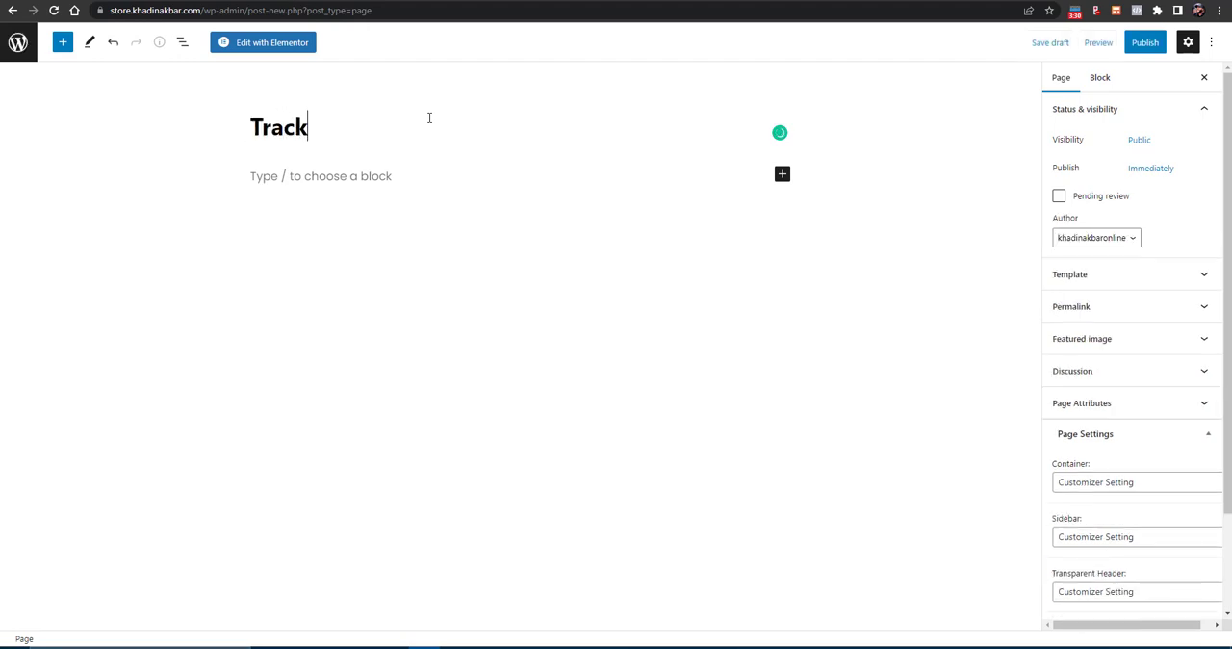
text( Order)
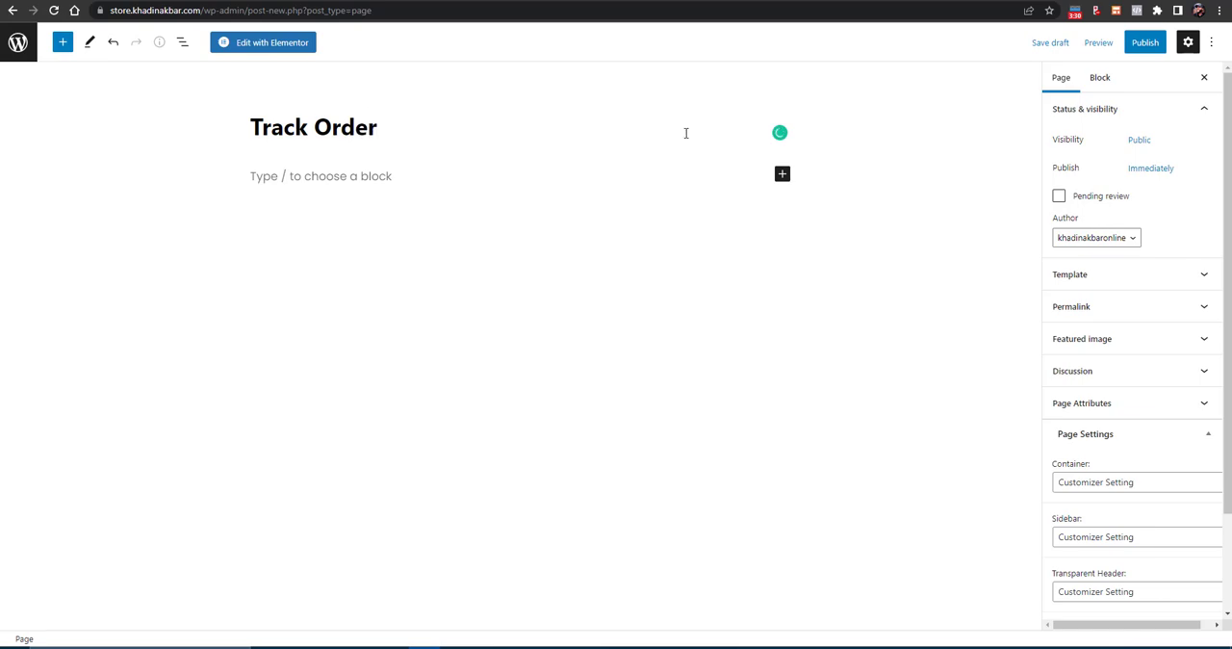
- Publish the Track Order page and open it for editing in Elementor
click(1158, 48)
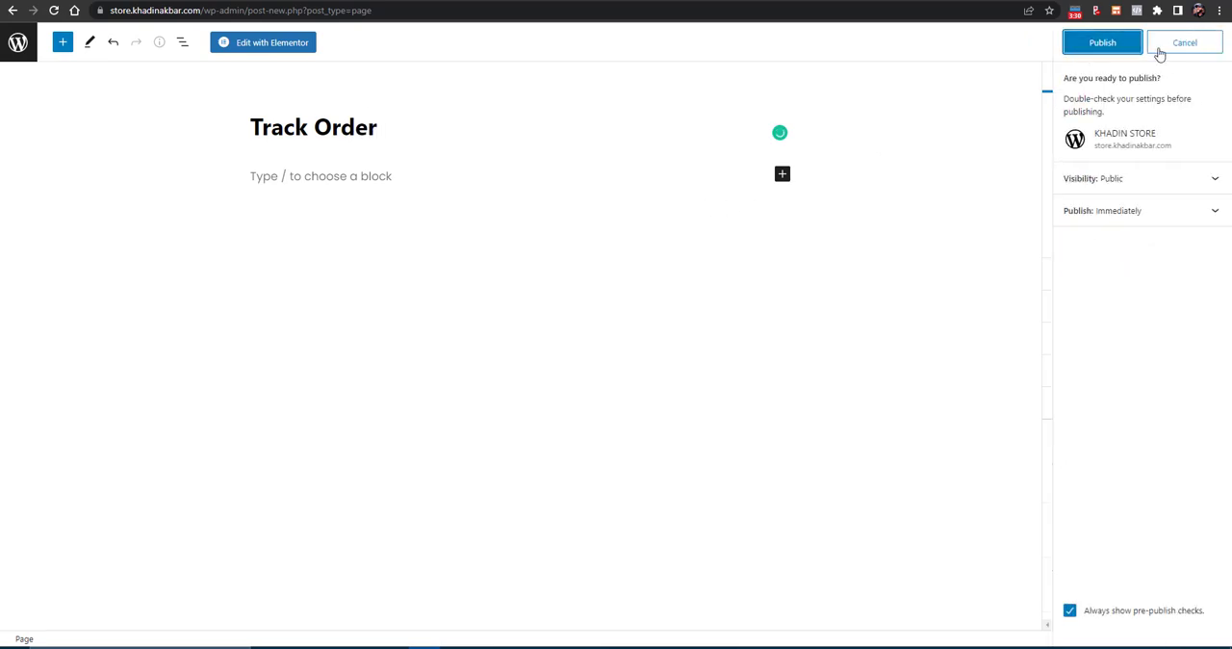
click(1098, 50)
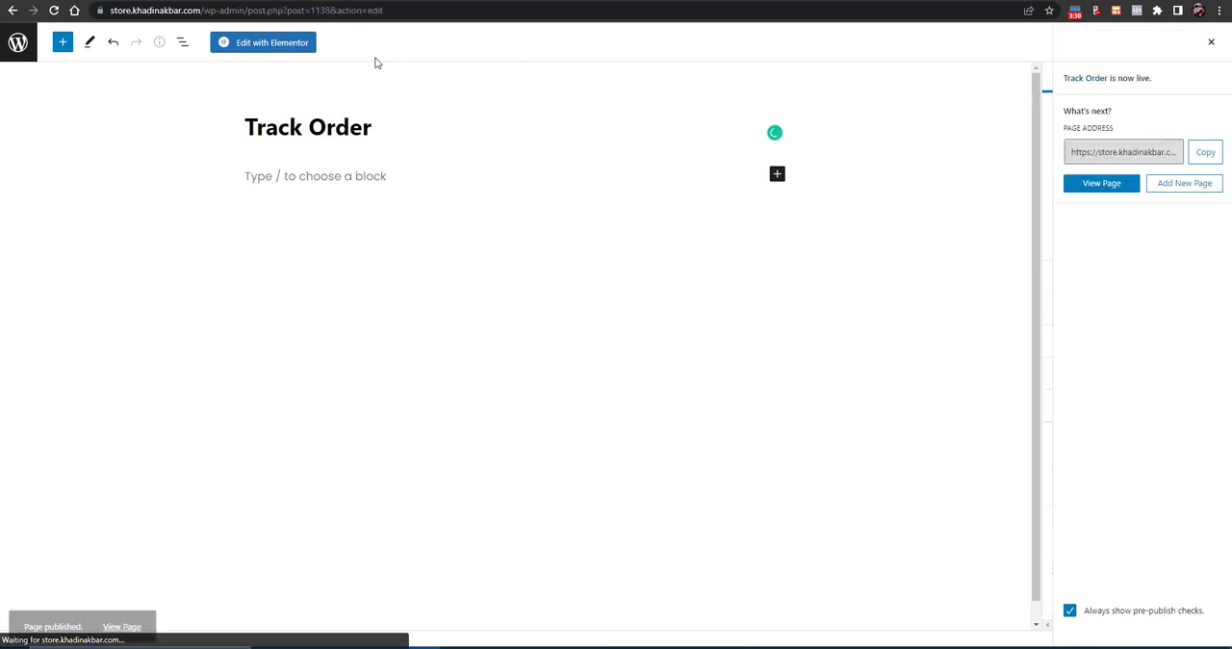
click(251, 47)
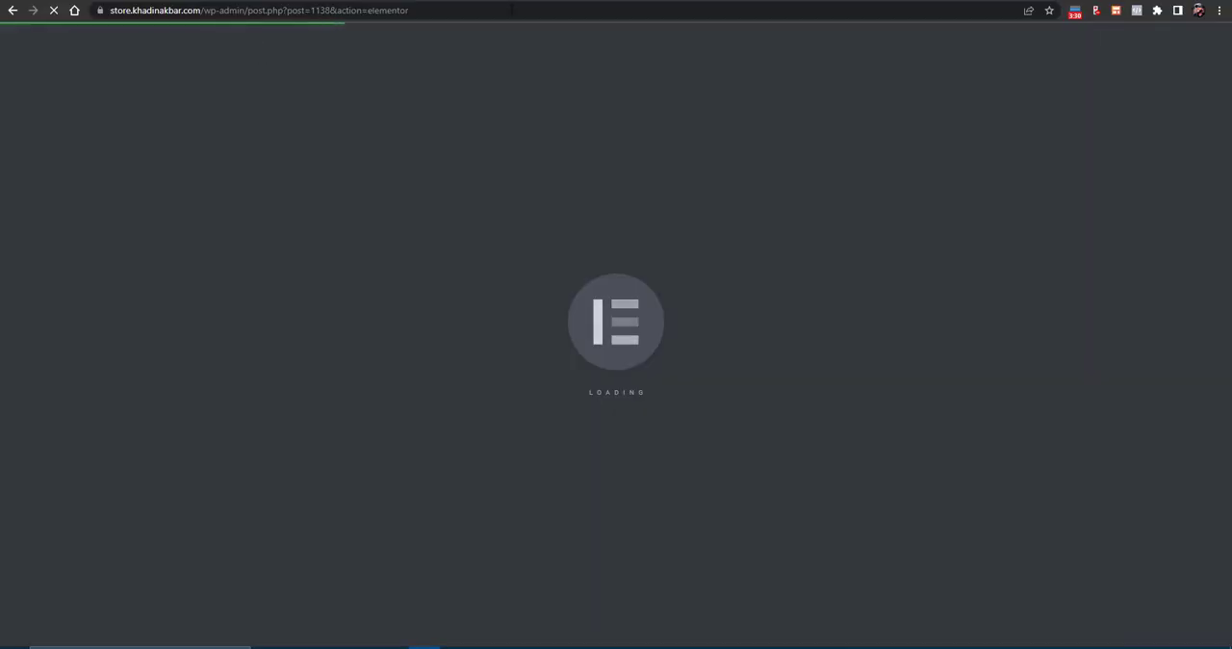
- Switch to the WooCommerce shortcodes documentation and search it for "track" to find the order tracking shortcode
click(516, 1)
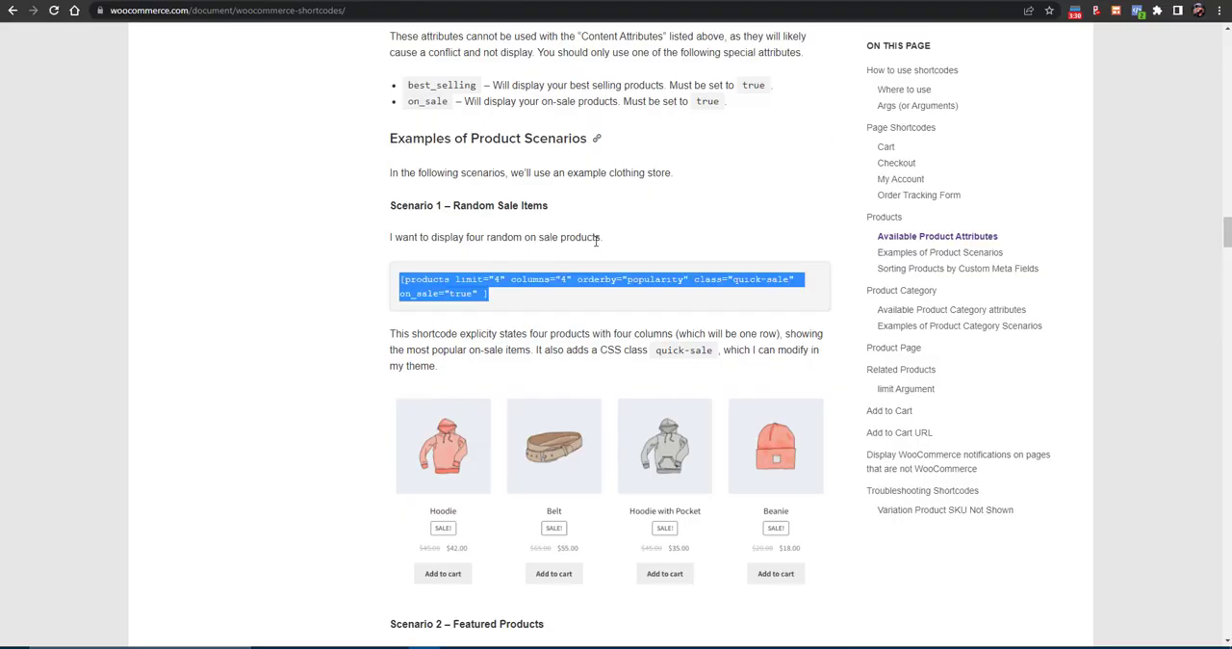
scroll(596, 242, down, 4)
key(ctrl+f)
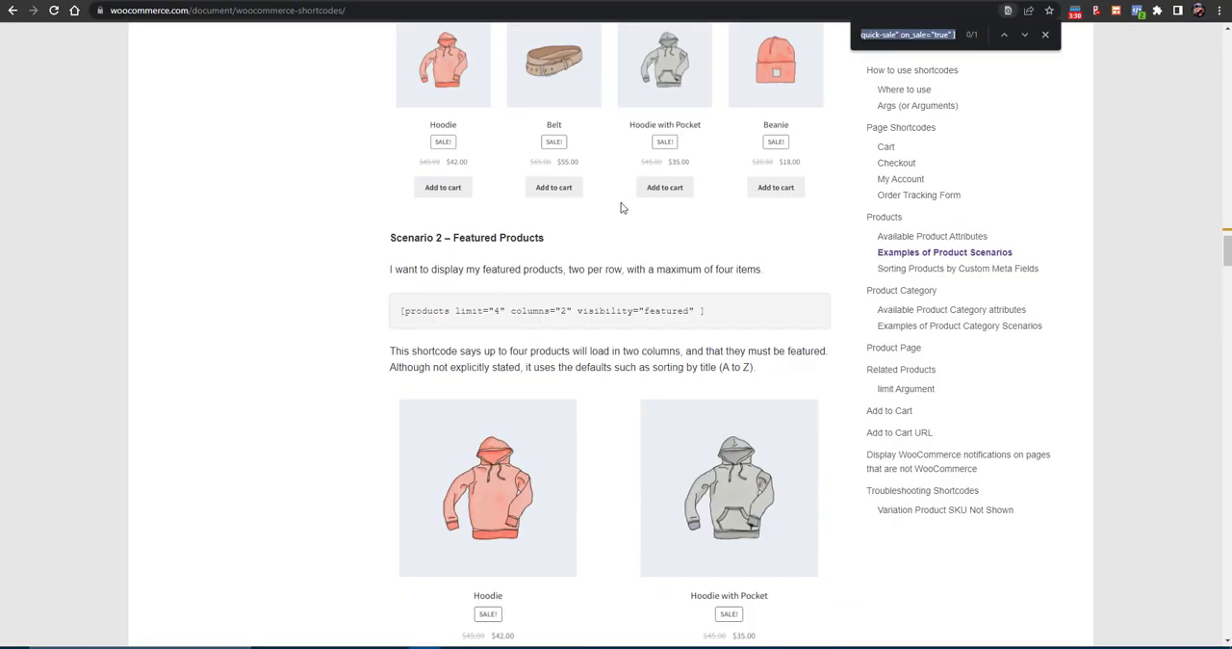
text(tra)
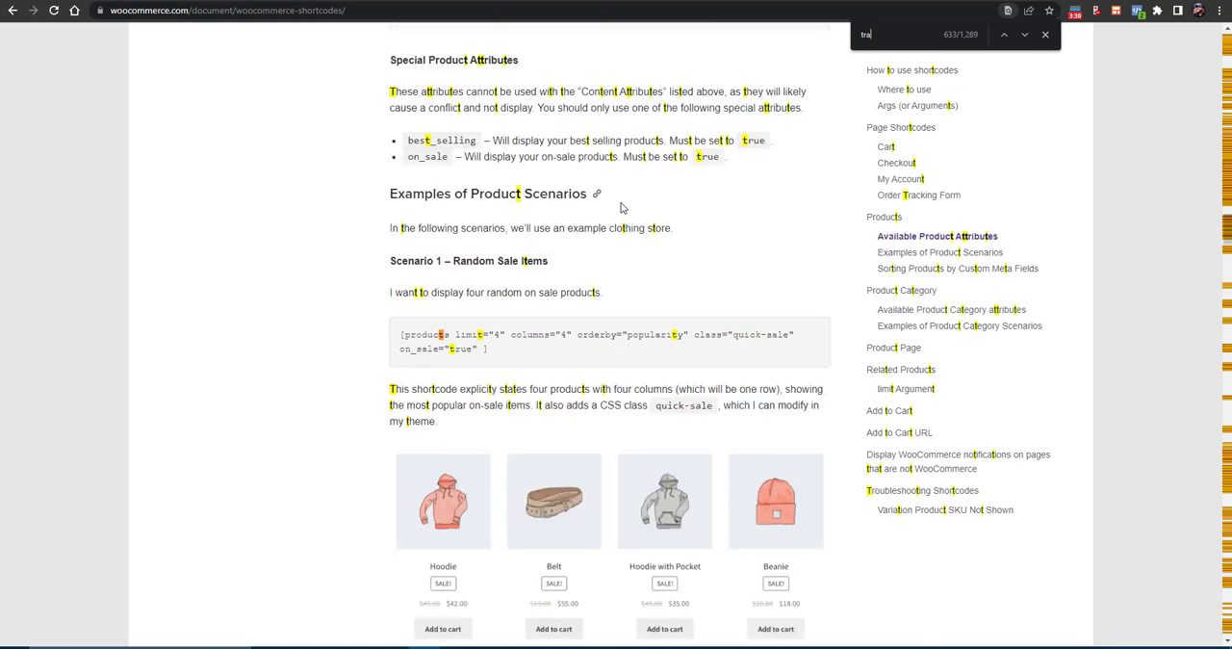
text(ck)
key(Return)
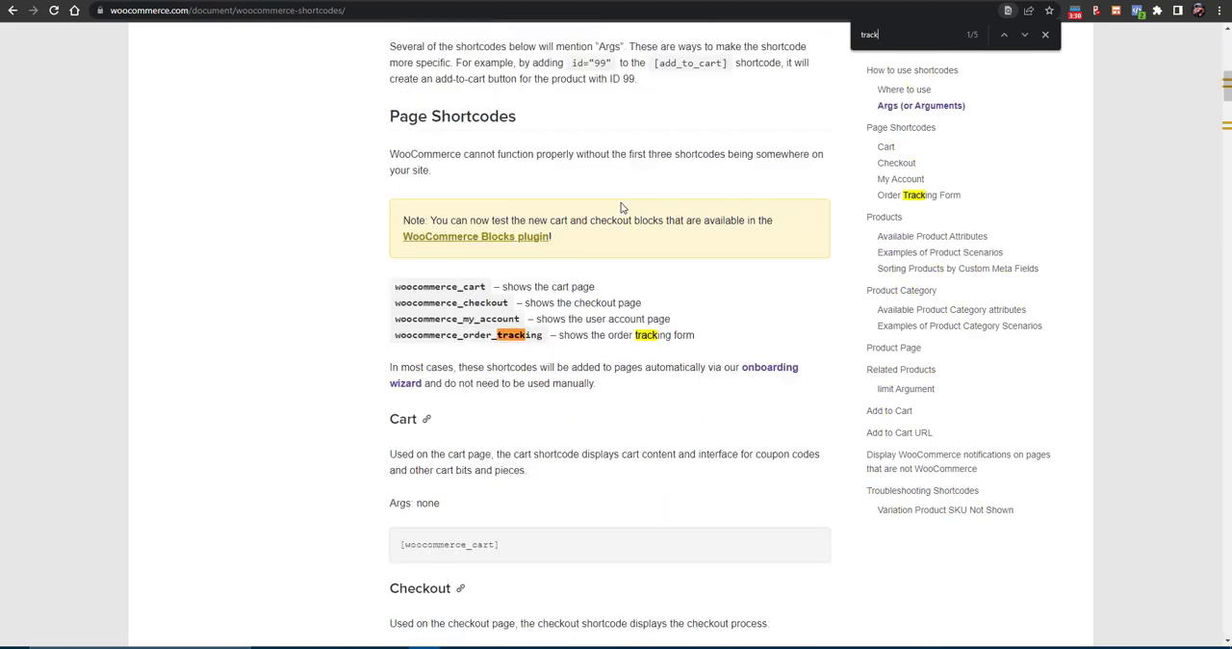
- Copy the woocommerce_order_tracking shortcode name from the documentation and return to the Track Order page in Elementor
triple_click(439, 335)
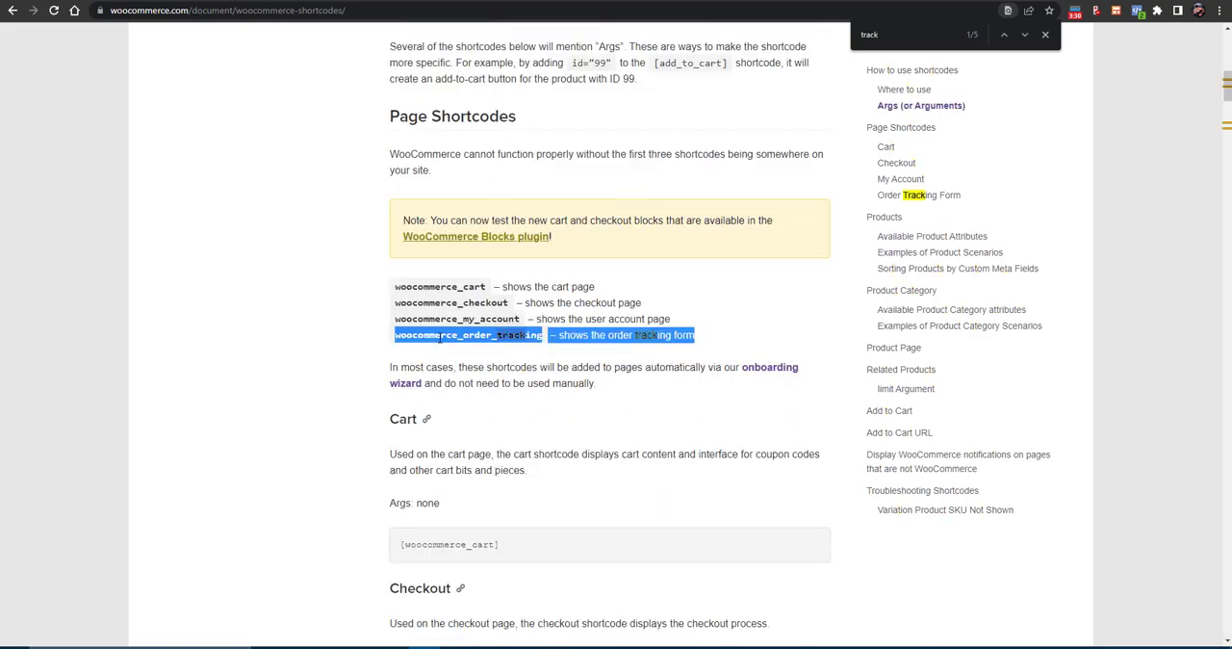
right_click(438, 336)
double_click(439, 335)
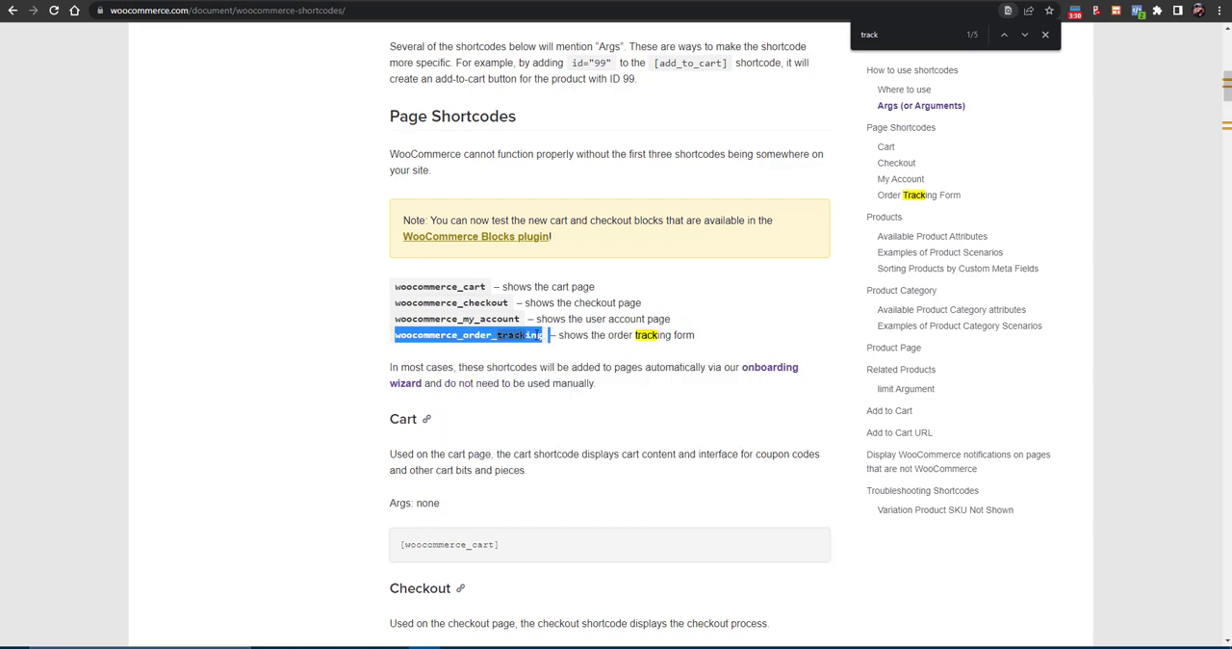
right_click(539, 334)
click(568, 343)
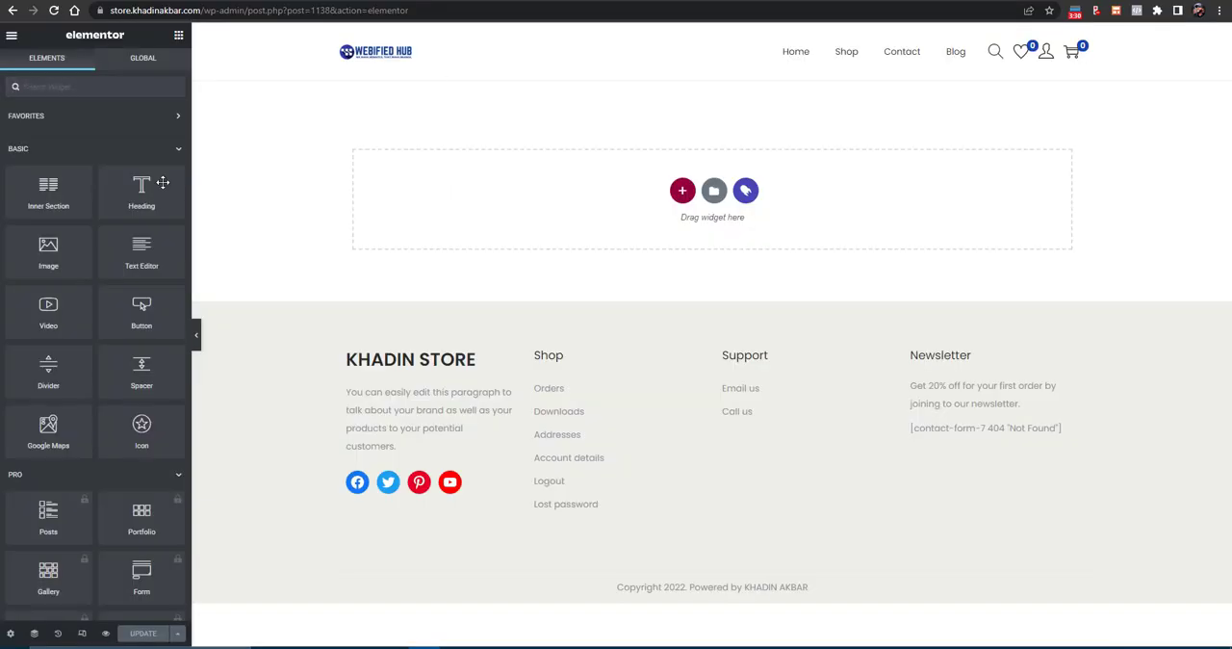
- Add a one-column section to the Track Order page and place a Shortcode widget in it
text(shor)
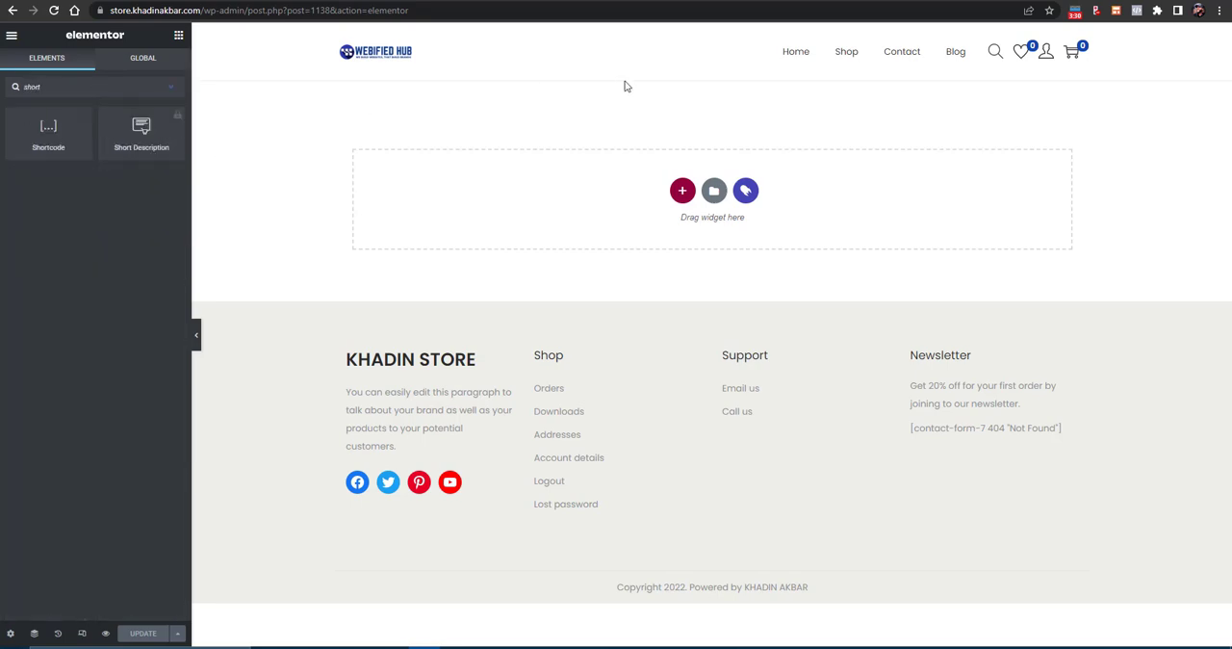
click(682, 191)
click(543, 224)
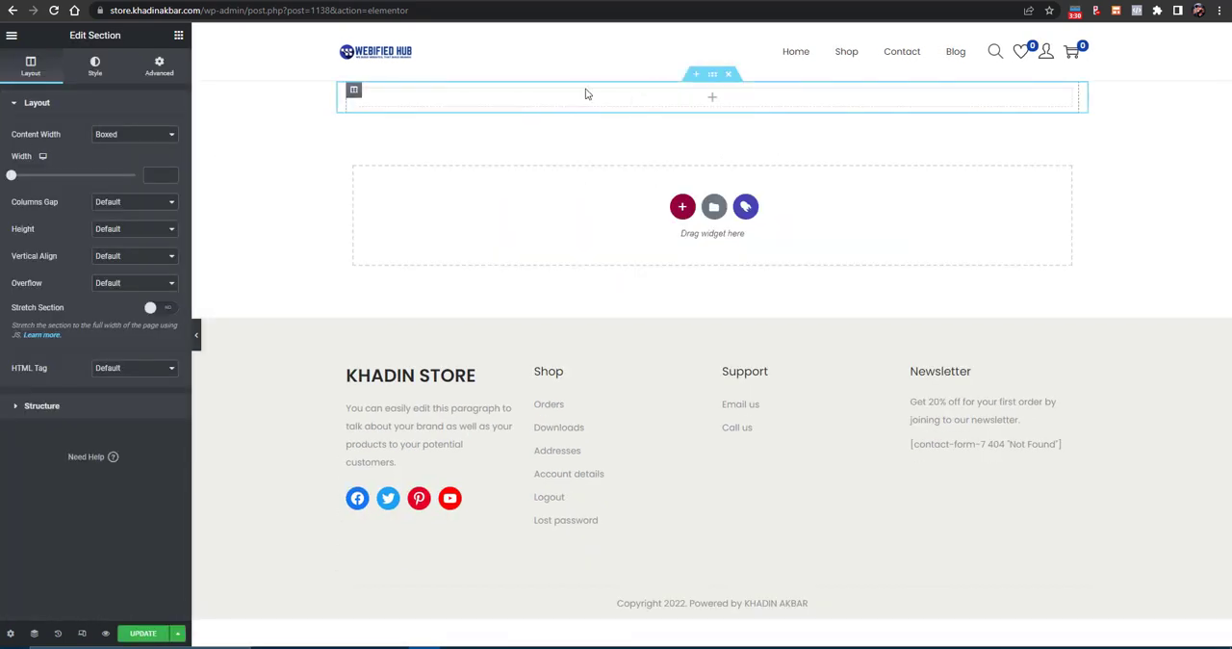
click(178, 34)
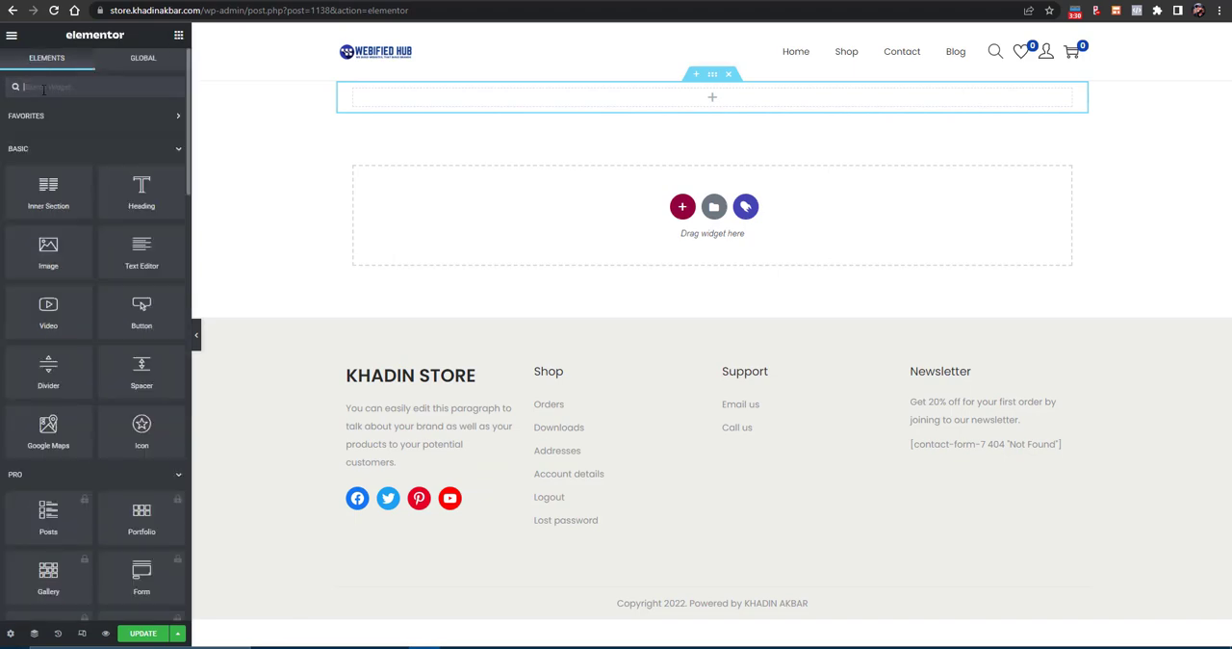
text(shortco)
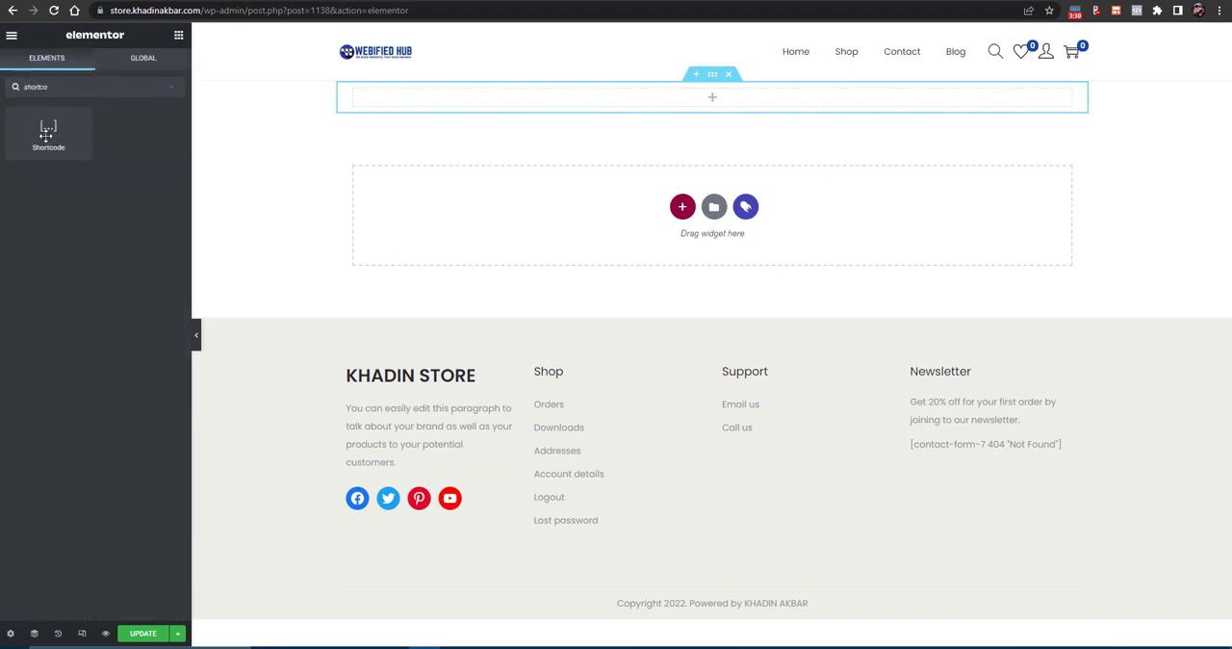
drag(47, 134, 680, 105)
- Enter [woocommerce_order_tracking] as the widget's shortcode and apply it to the page
click(46, 196)
key(ctrl+v)
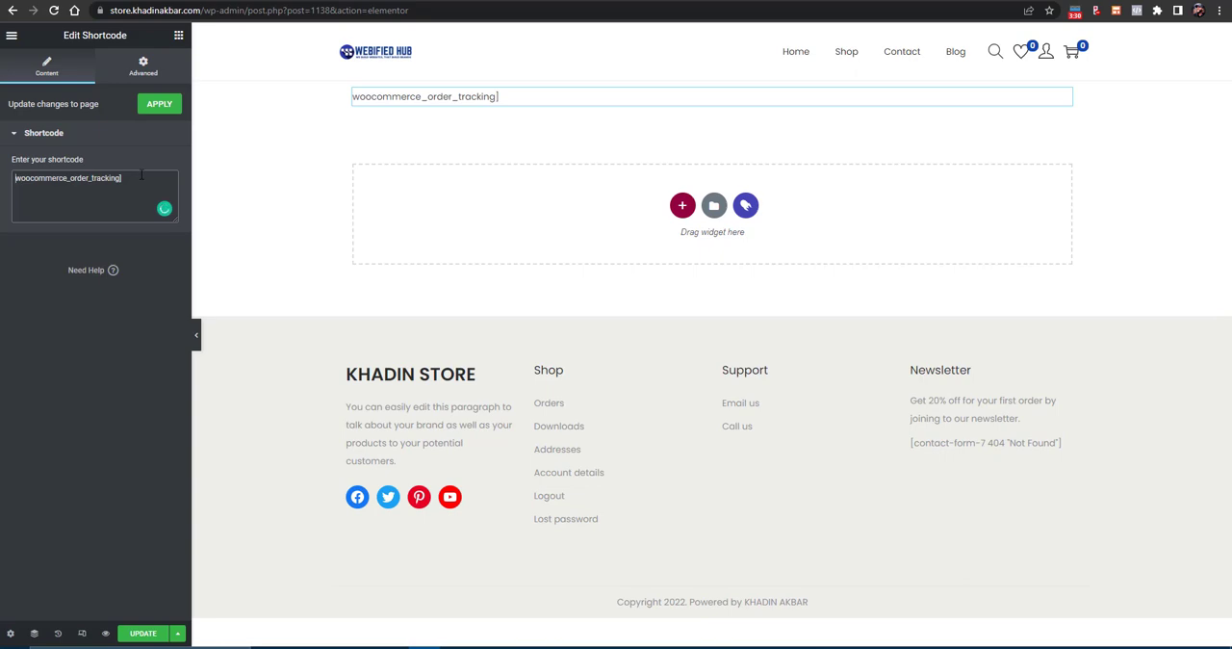
text([)
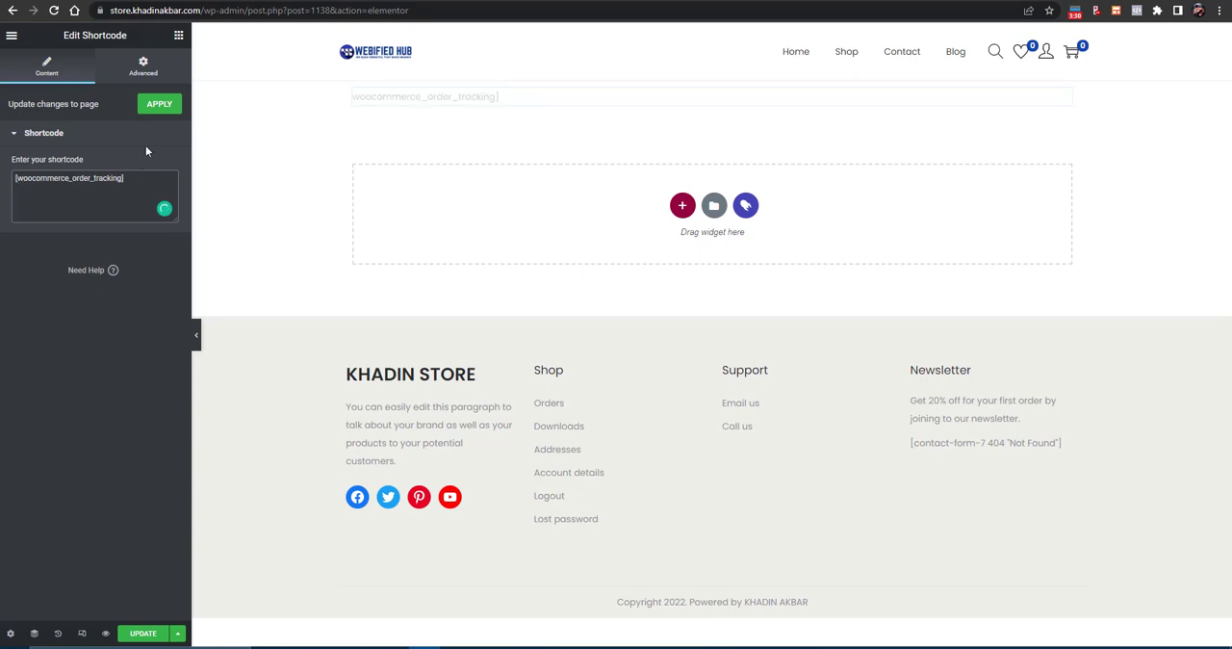
click(160, 108)
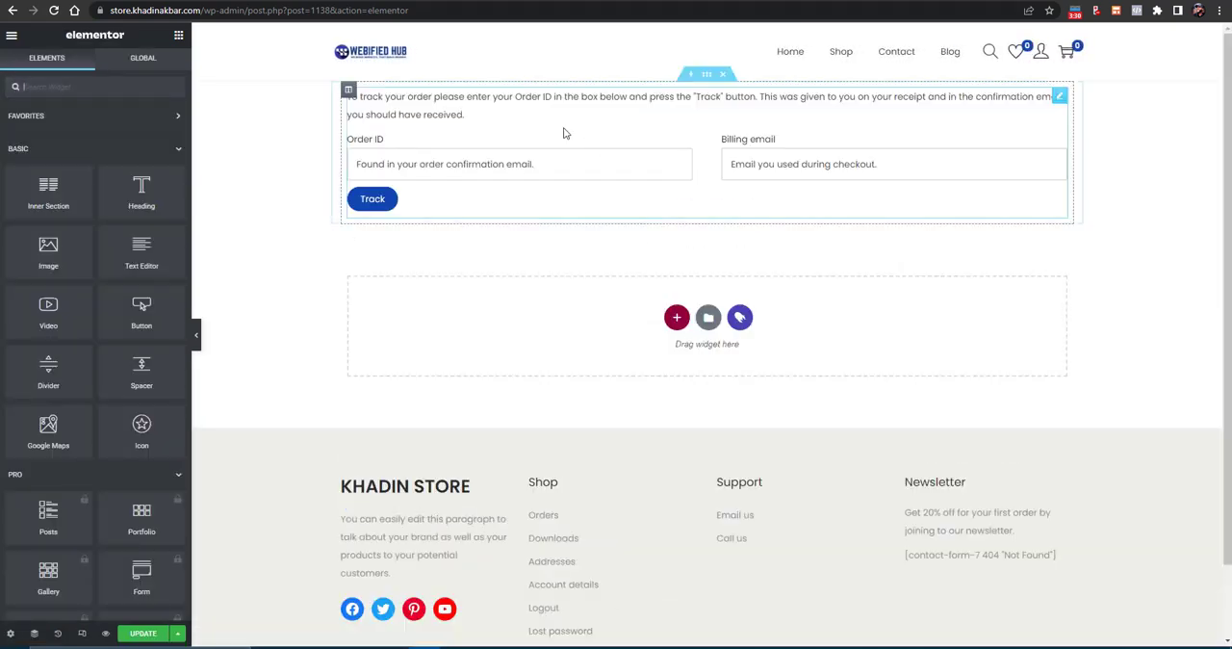
- Insert a new one-column section above the order tracking form
click(433, 169)
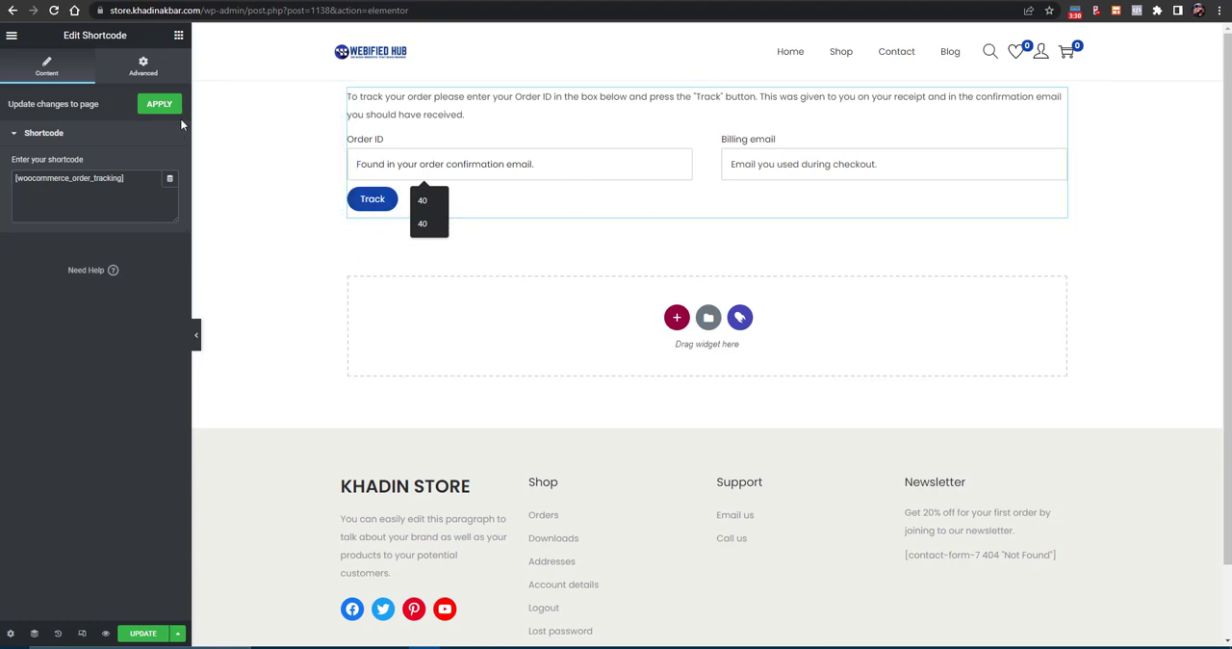
click(694, 85)
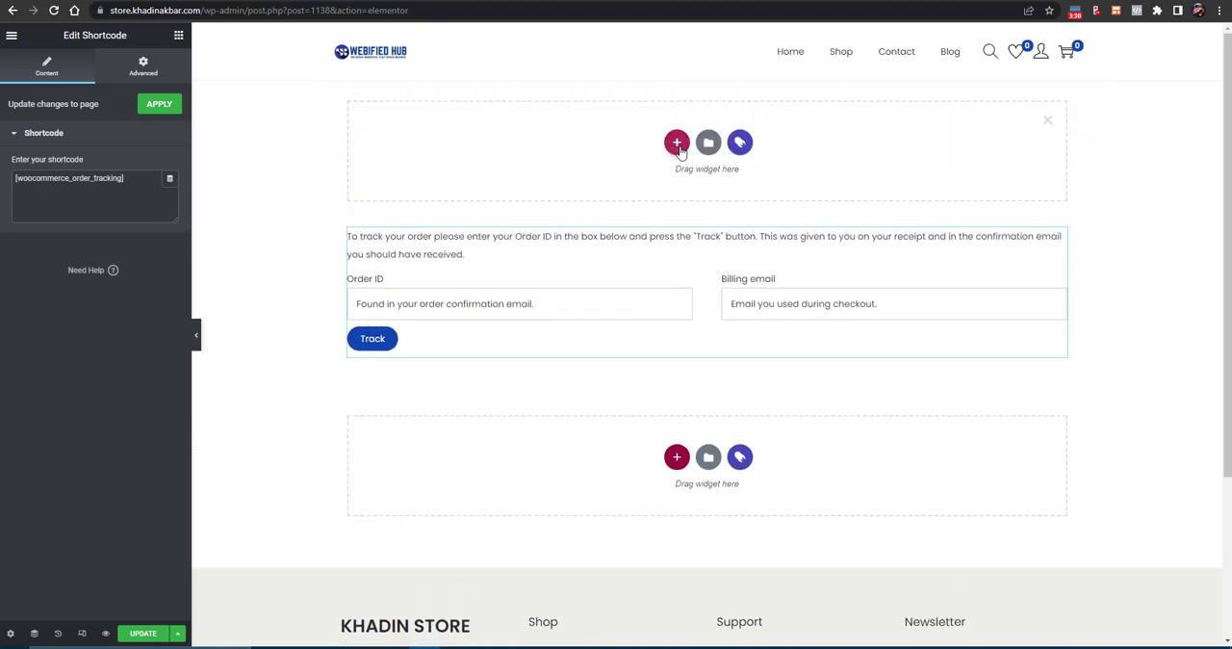
click(677, 144)
click(530, 178)
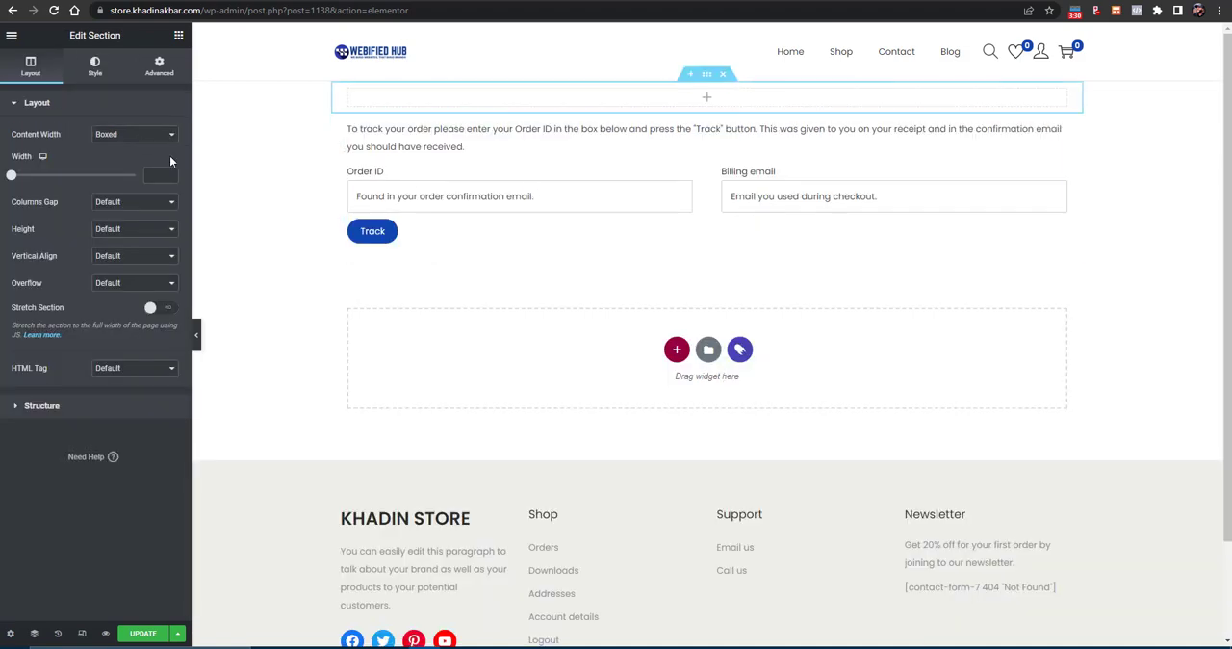
- Set the background type of the empty section above the tracking form to Classic
click(178, 37)
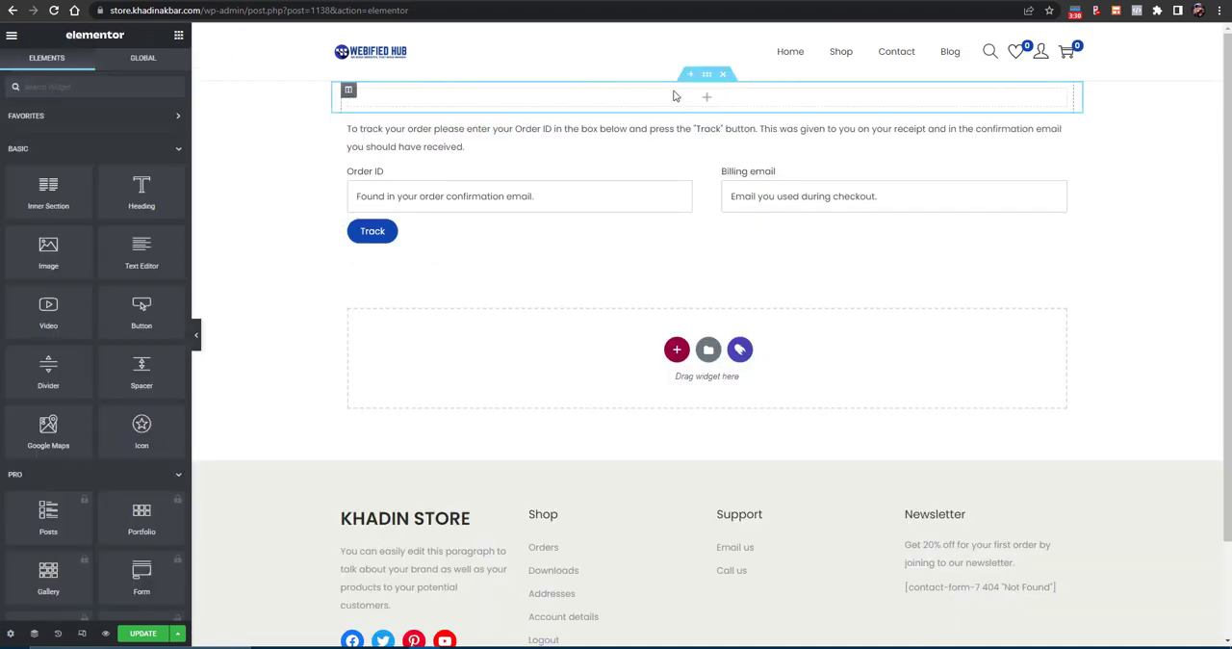
click(707, 74)
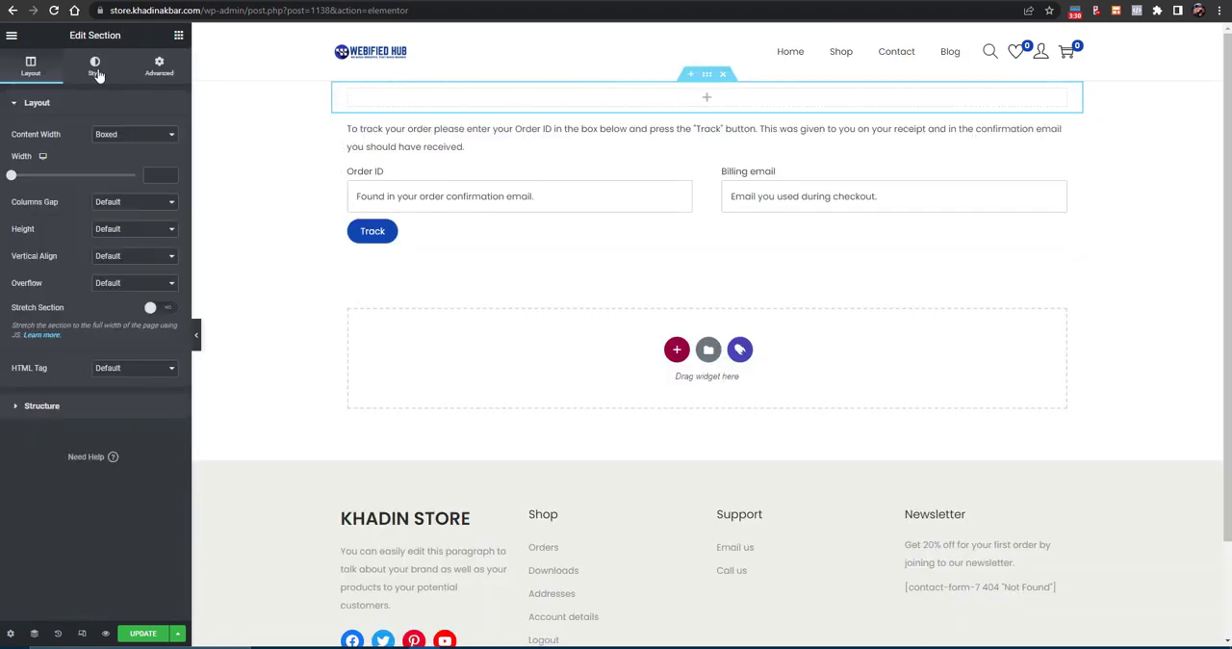
click(95, 66)
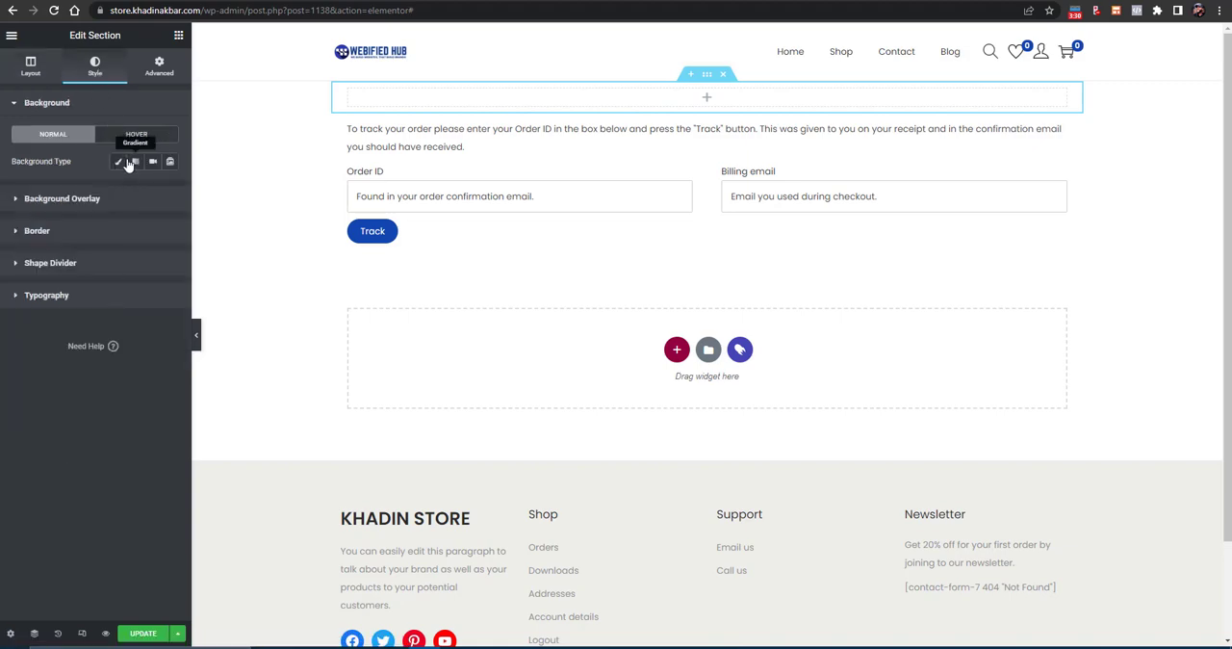
click(118, 162)
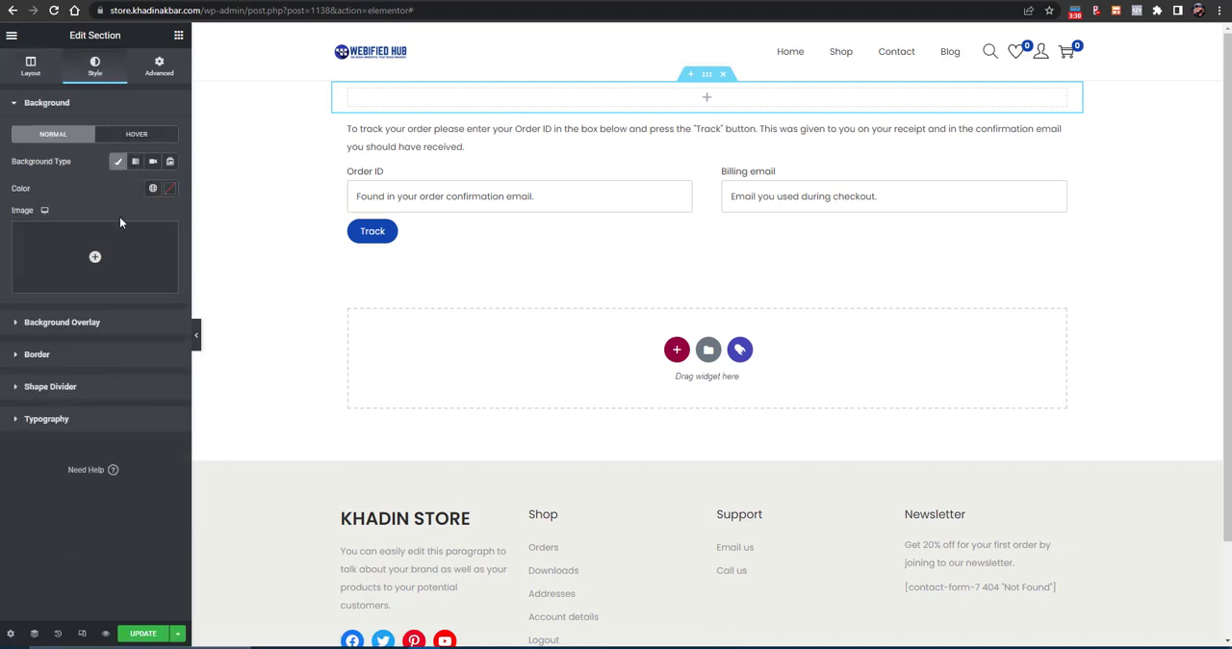
click(45, 293)
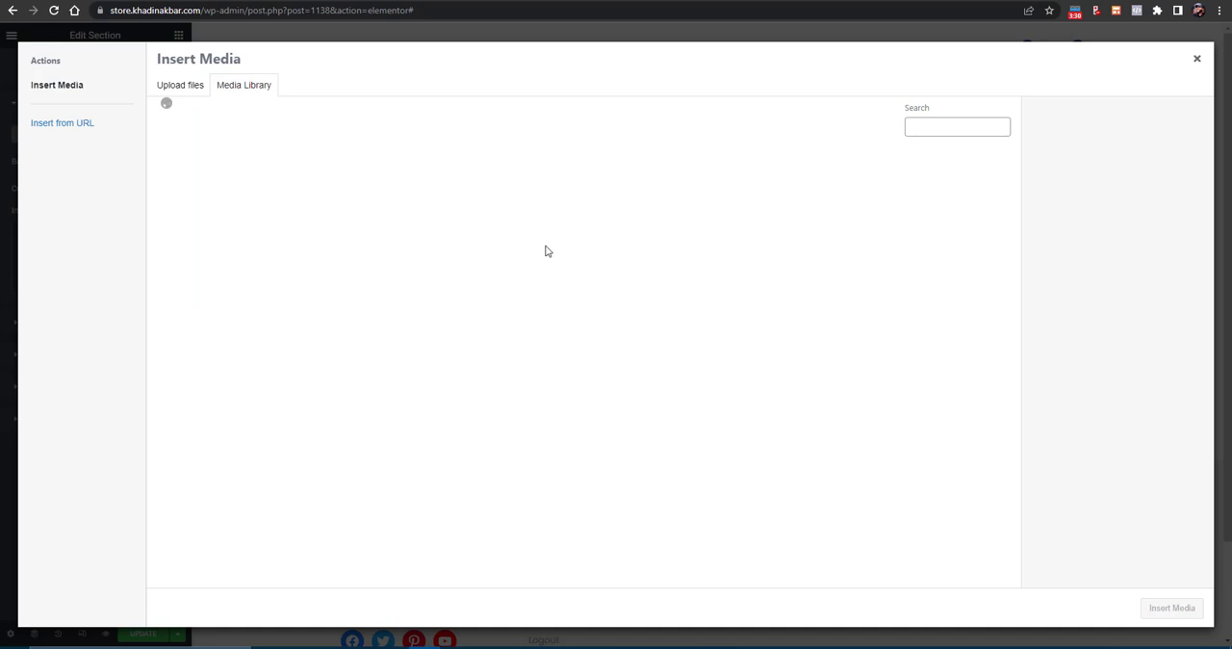
key(Escape)
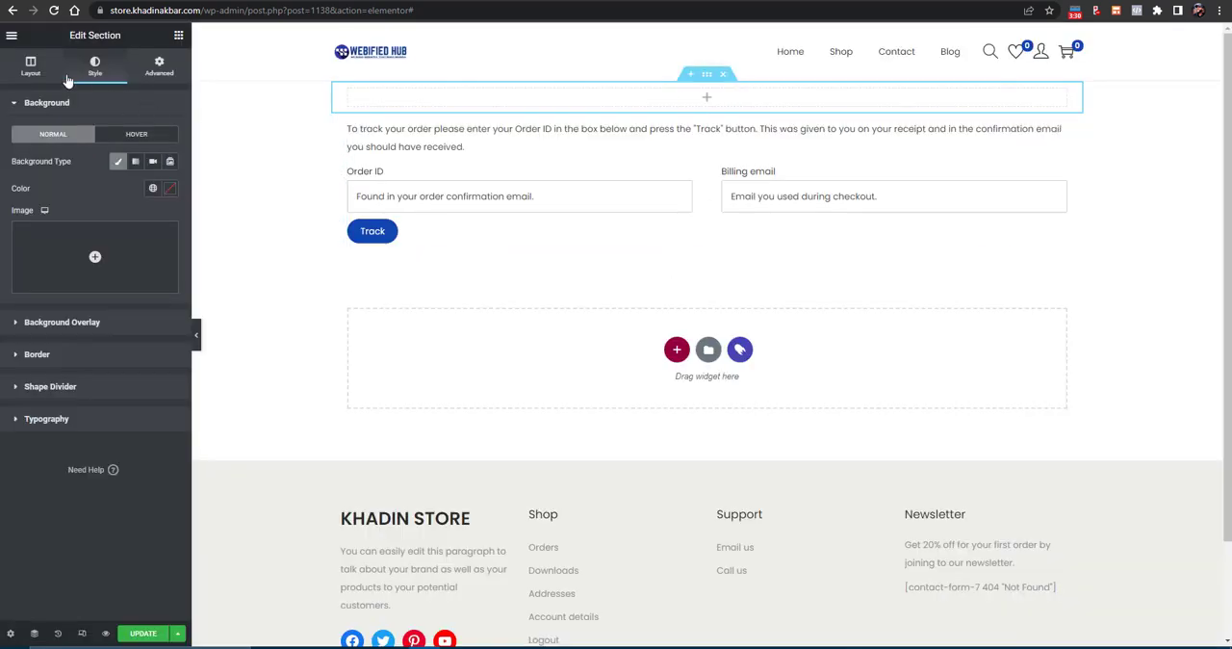
- Give the empty section a Min Height setting with a minimum height of 87 px
click(42, 71)
click(115, 231)
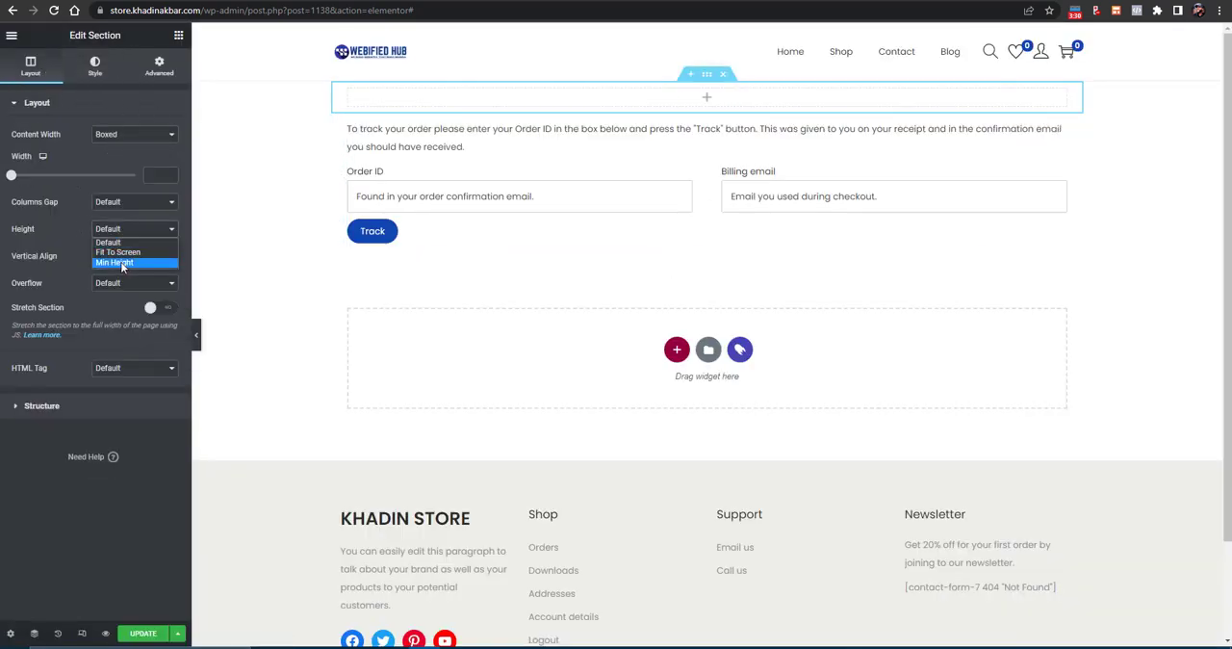
click(123, 259)
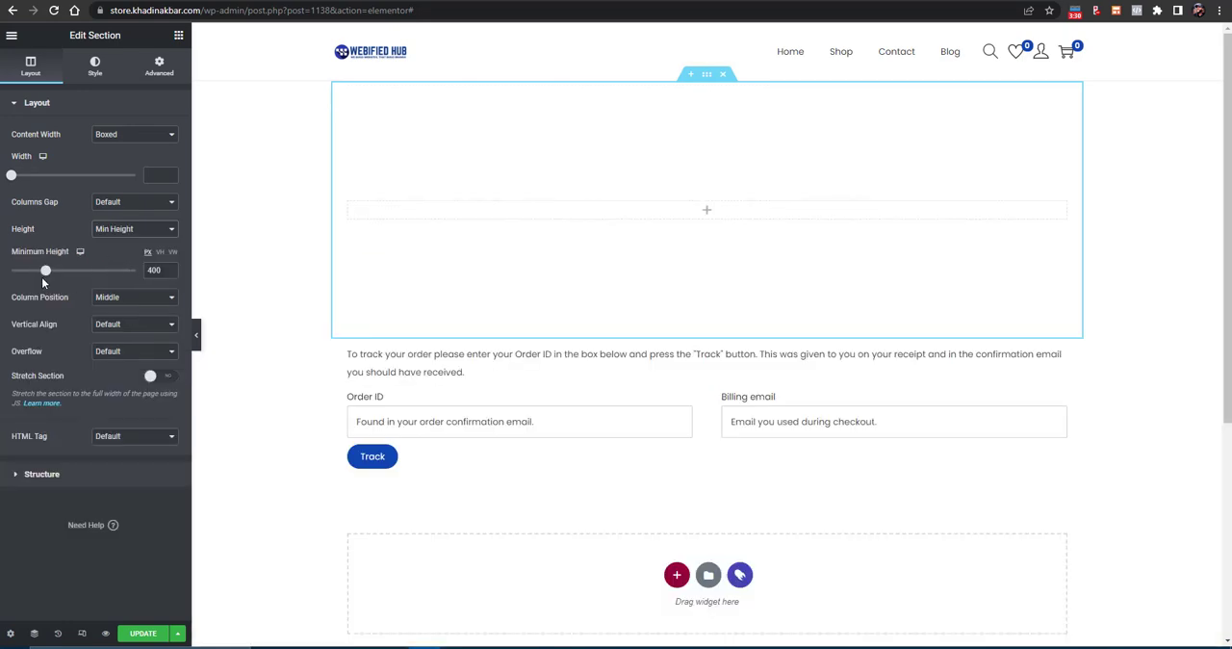
drag(41, 277, 20, 276)
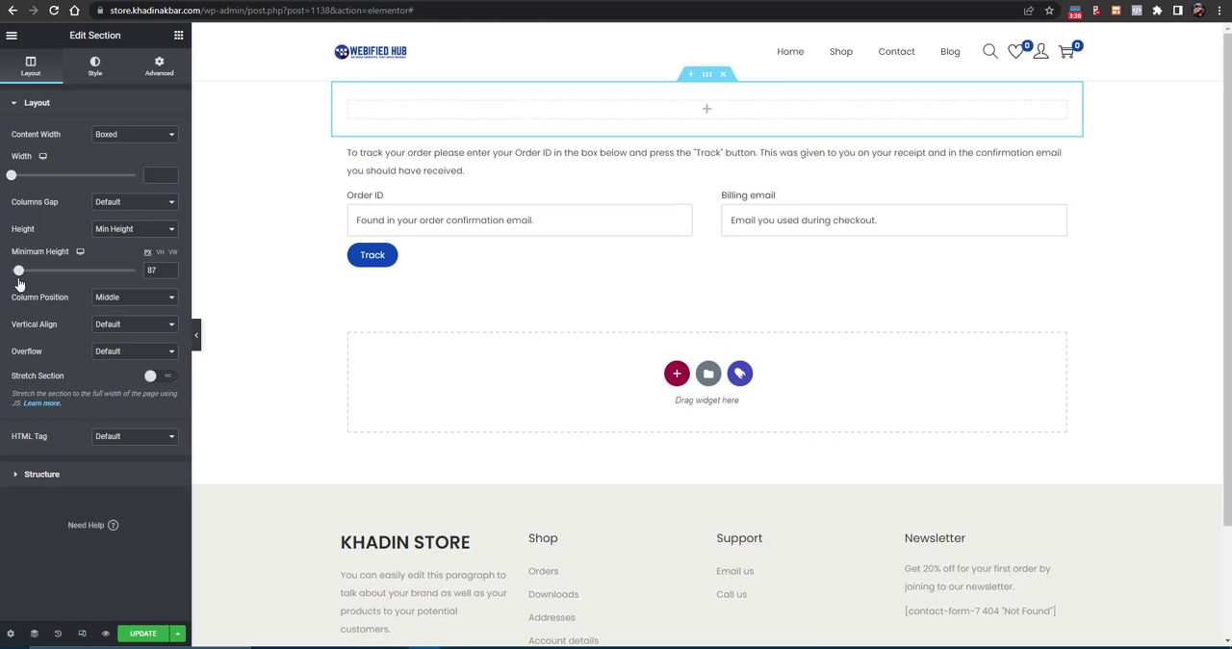
- Set the empty section's background color to black
click(113, 75)
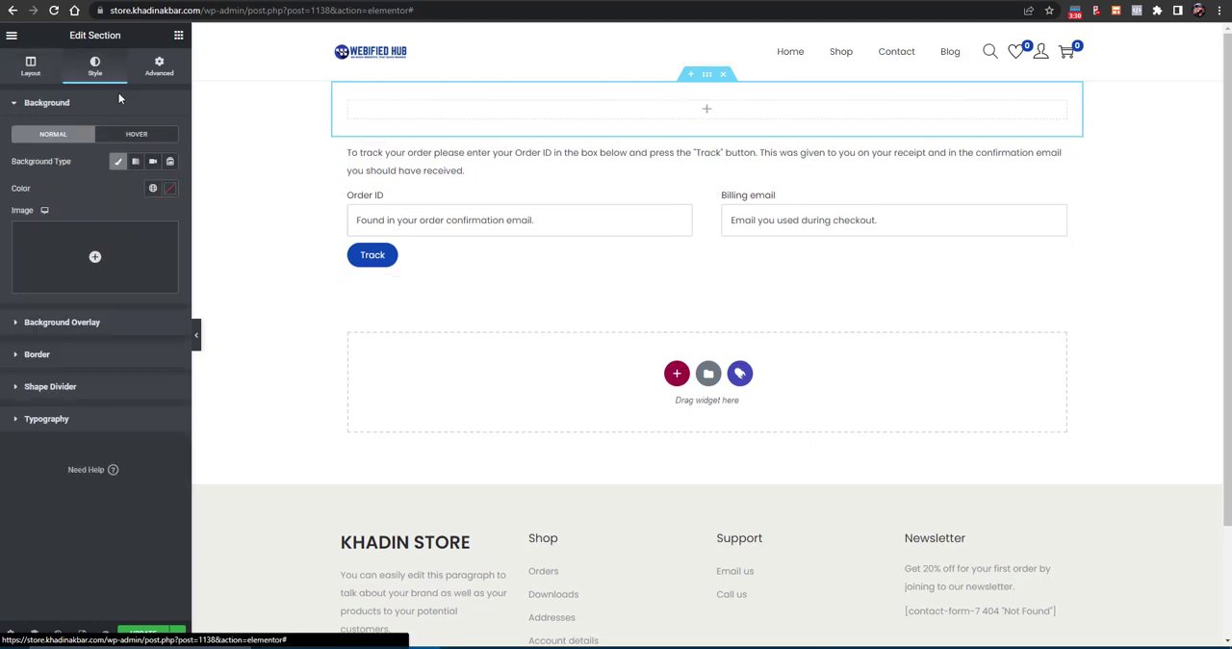
click(171, 190)
drag(154, 267, 159, 359)
click(91, 521)
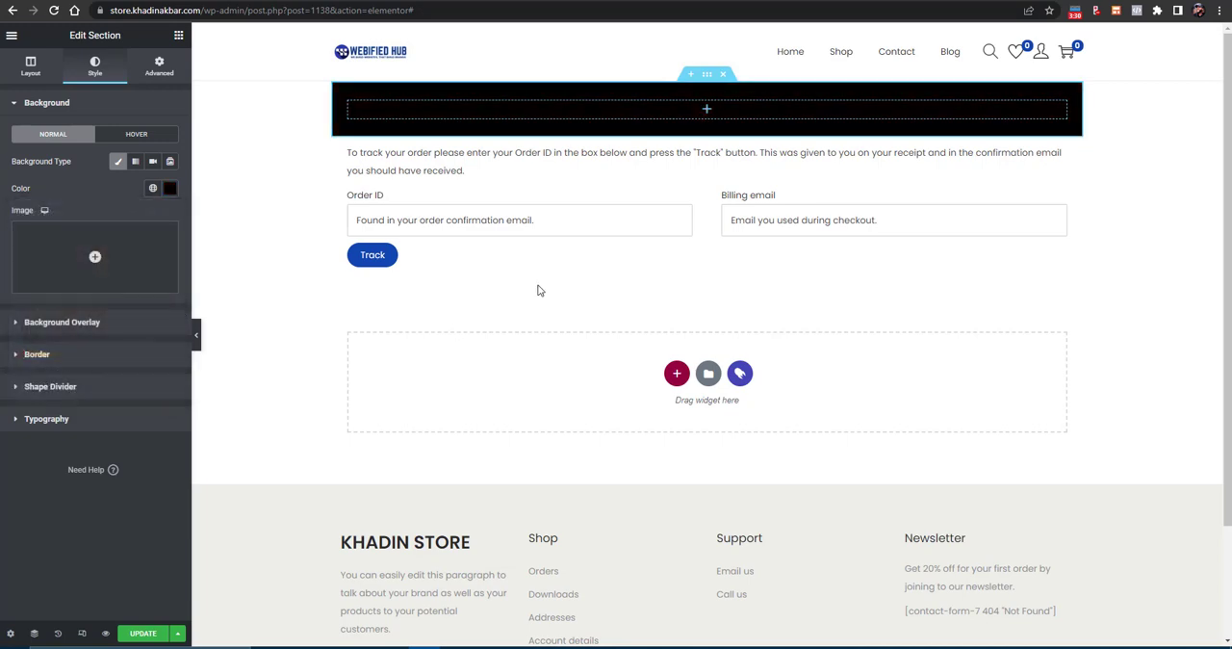
- Add a Heading widget to the black section with the title TRACK ORDER and center it
click(179, 35)
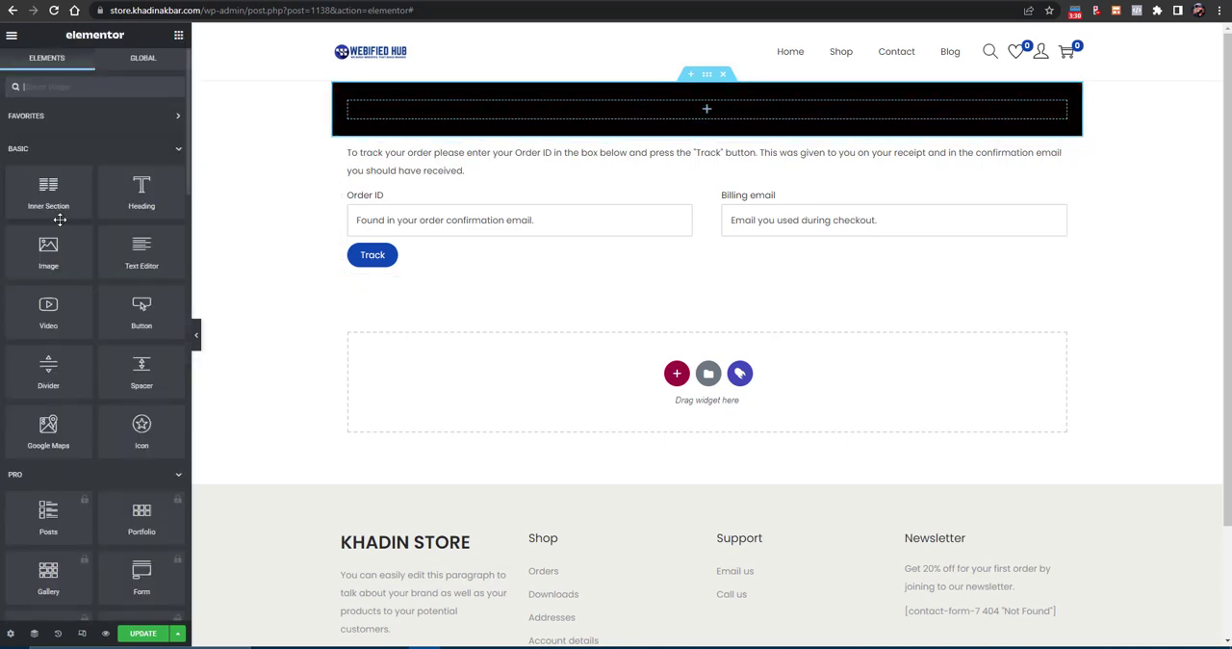
drag(142, 188, 715, 118)
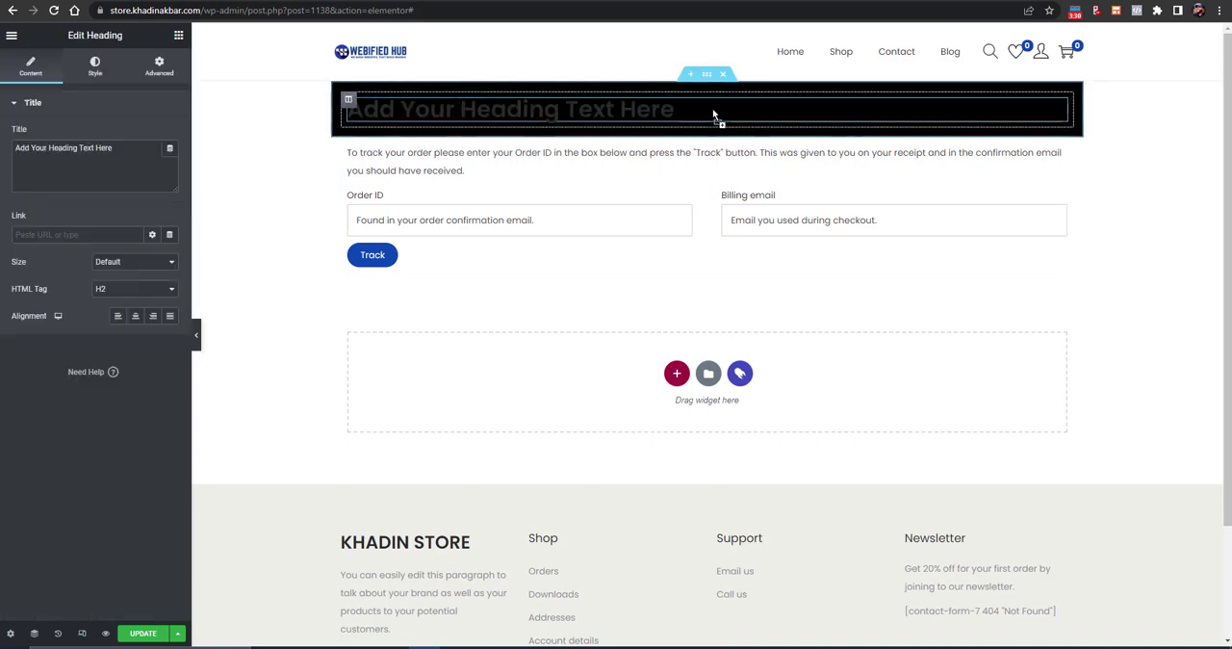
triple_click(108, 164)
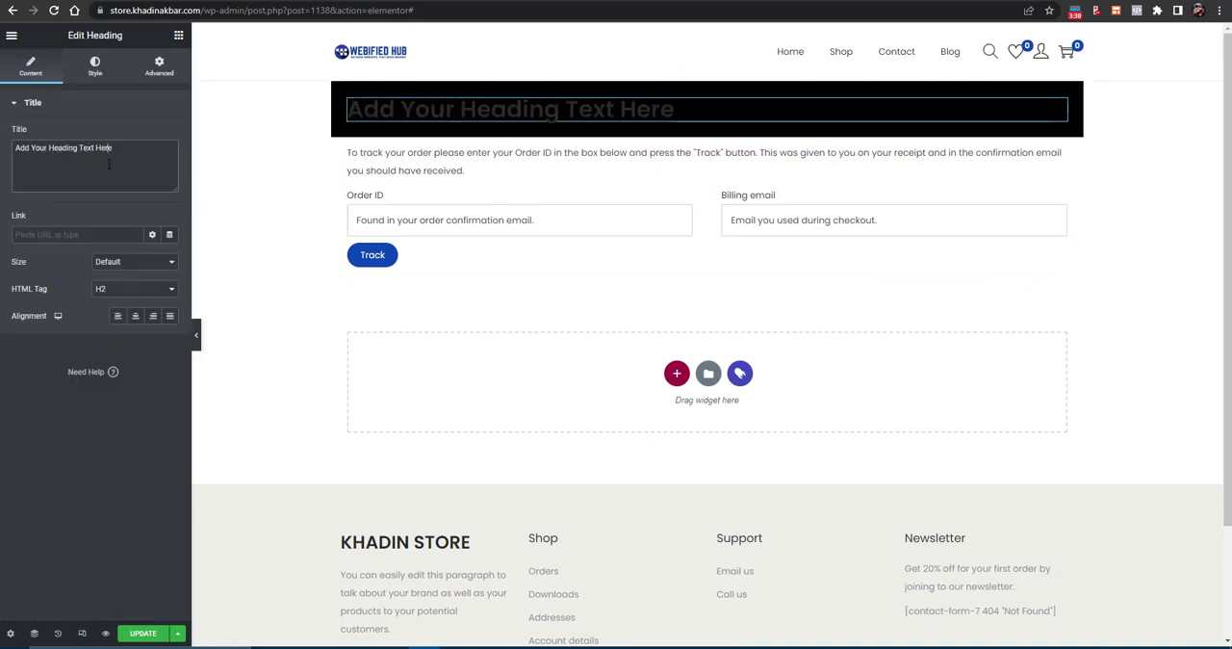
key(BackSpace)
text(TRACK)
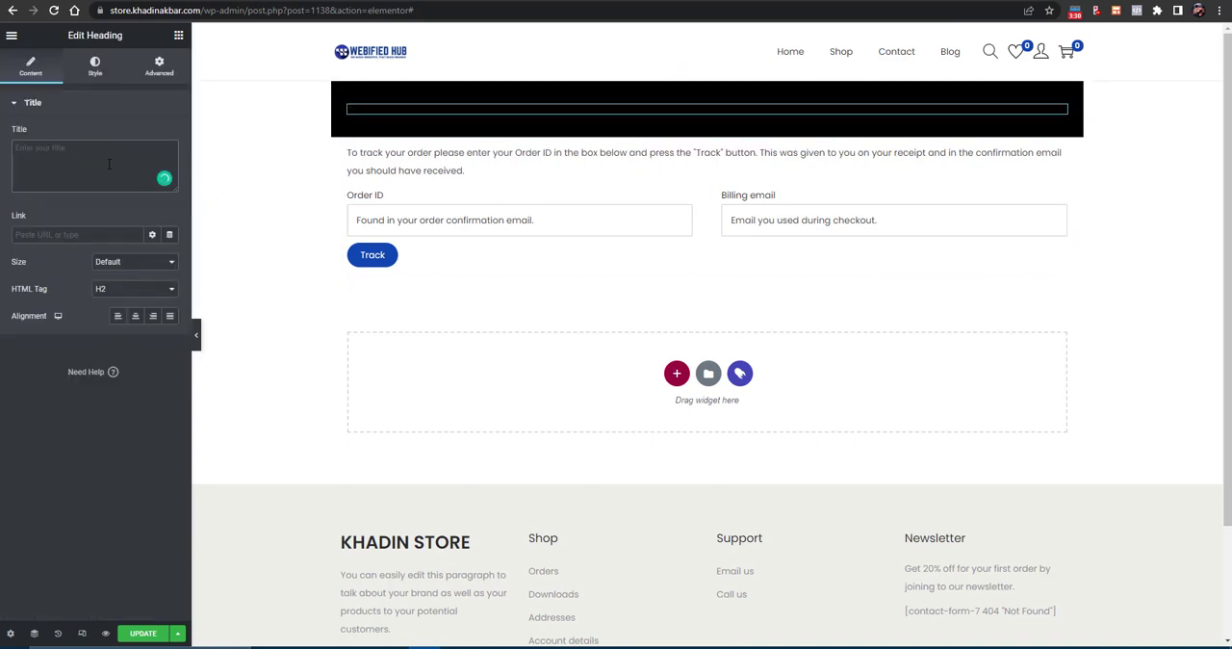
text( ORDER)
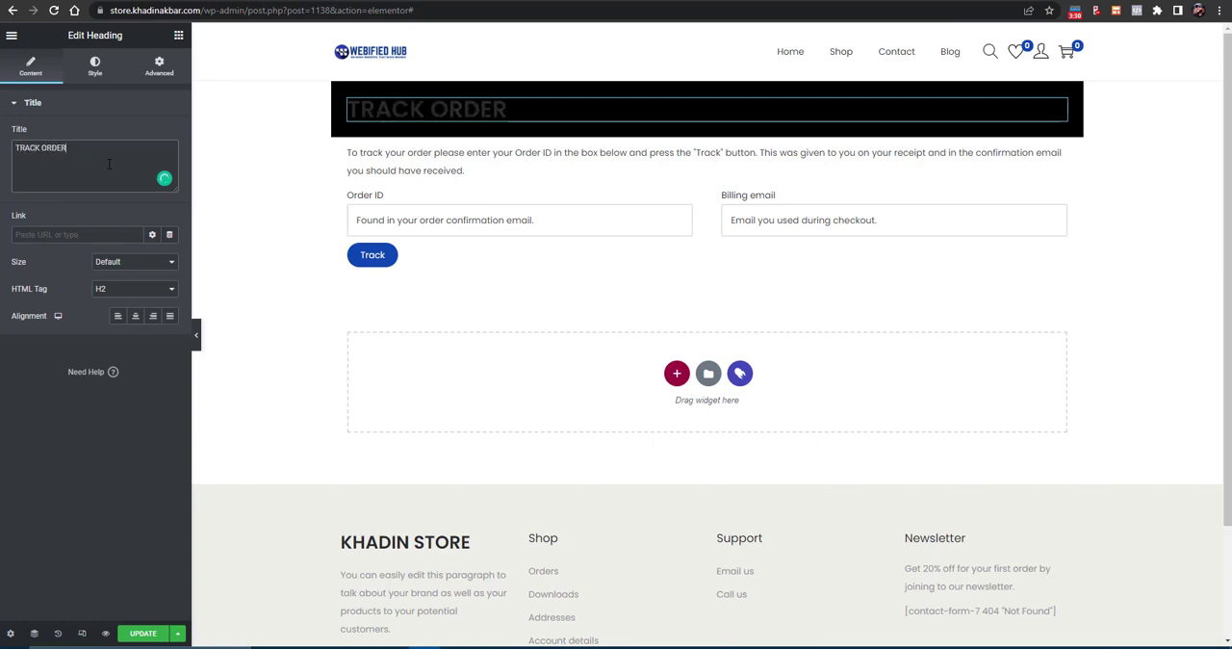
click(134, 315)
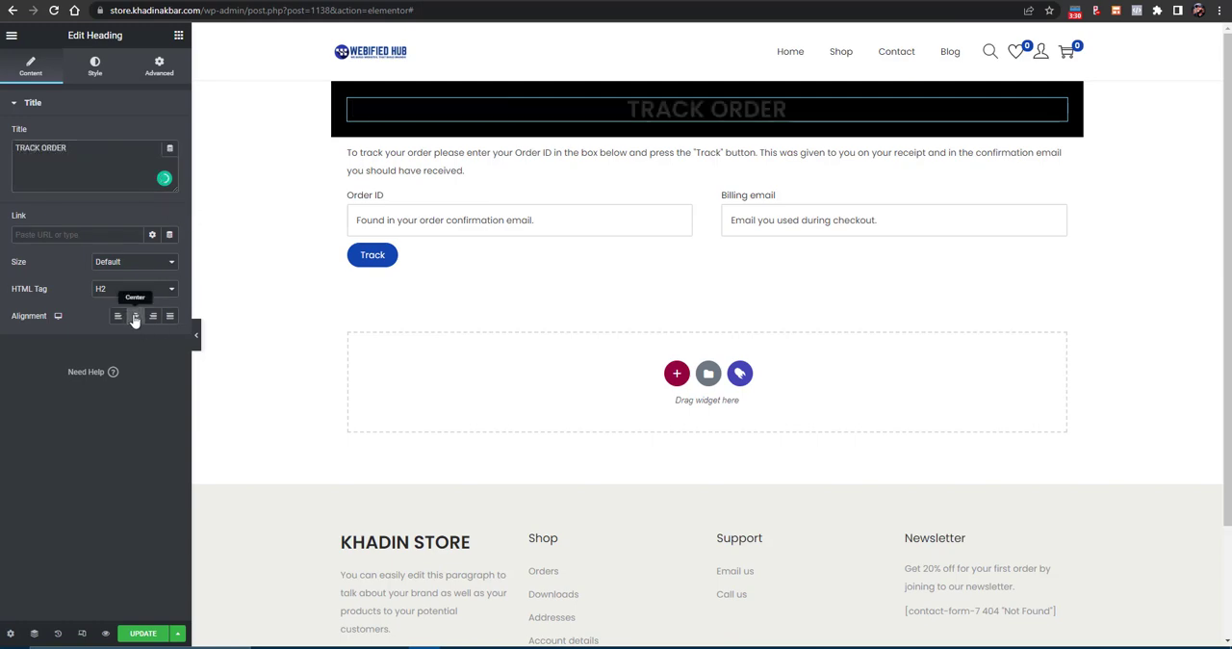
- Set the TRACK ORDER heading's text color to white (#FFFFFF) and update the page
click(96, 67)
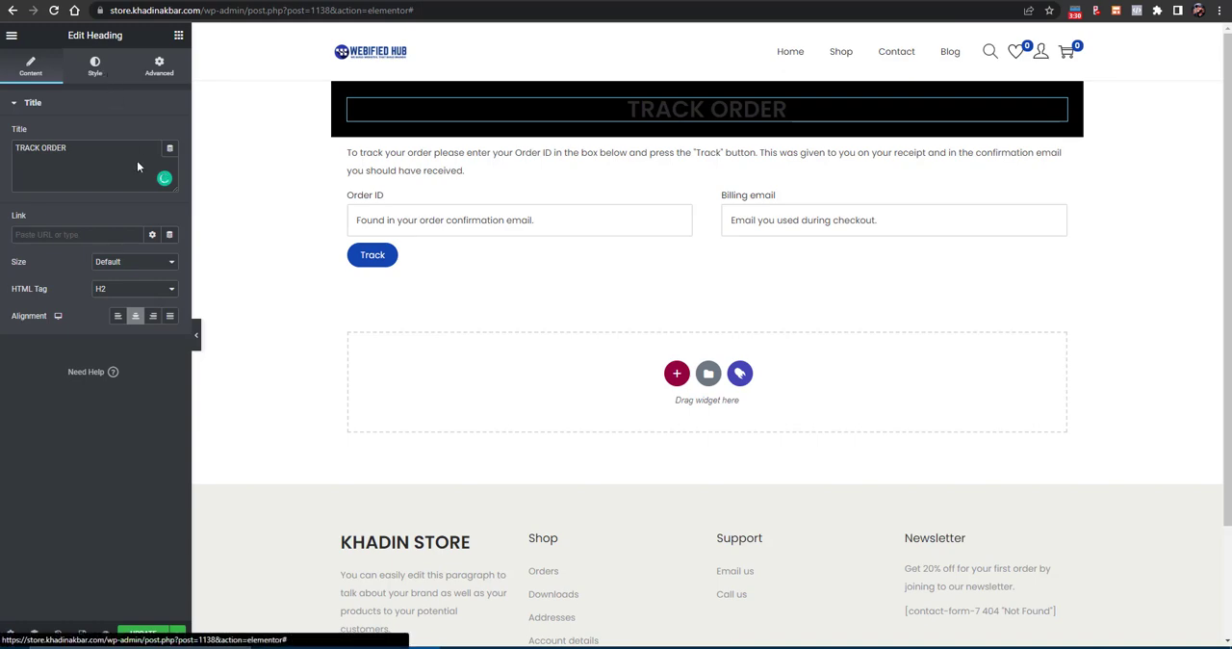
click(168, 133)
drag(142, 196, 27, 182)
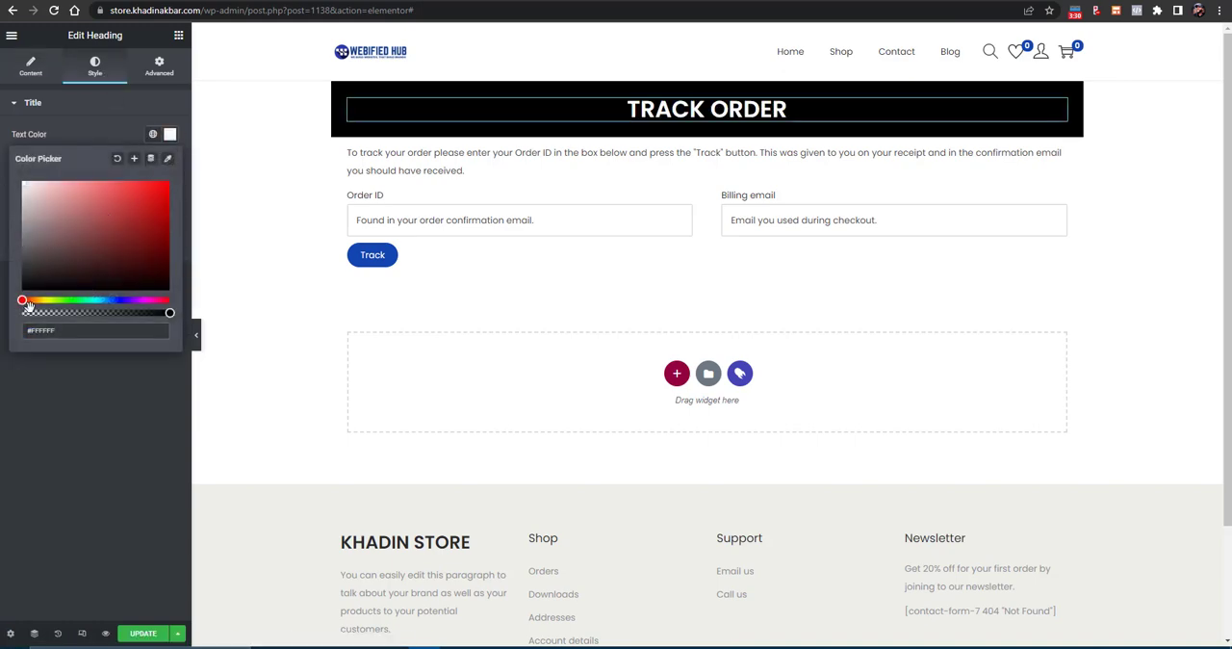
click(34, 419)
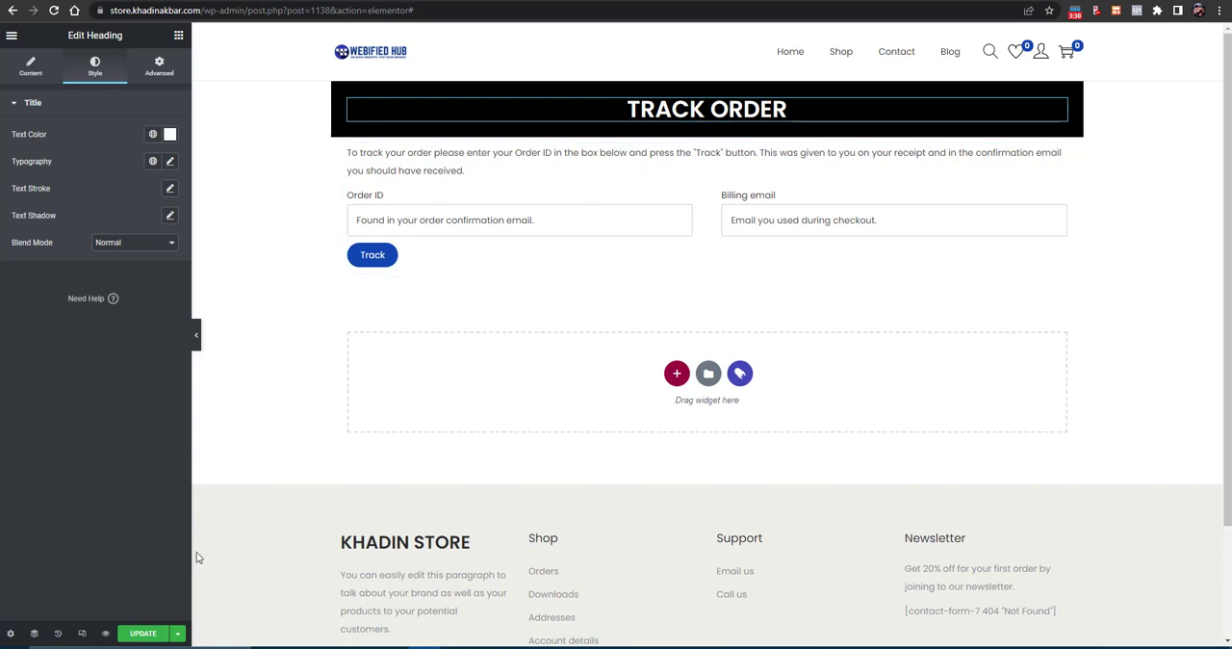
click(143, 632)
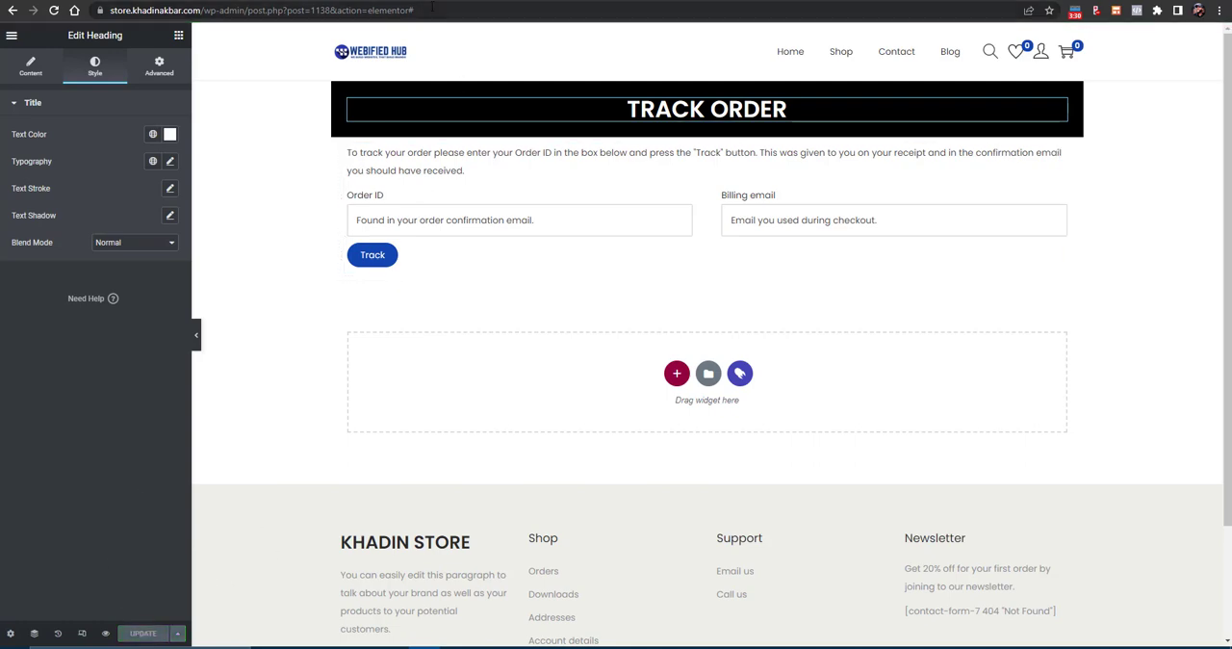
- Leave the Elementor editor for the store's home page and open the list of all pages in the WordPress dashboard
drag(416, 9, 202, 19)
key(BackSpace)
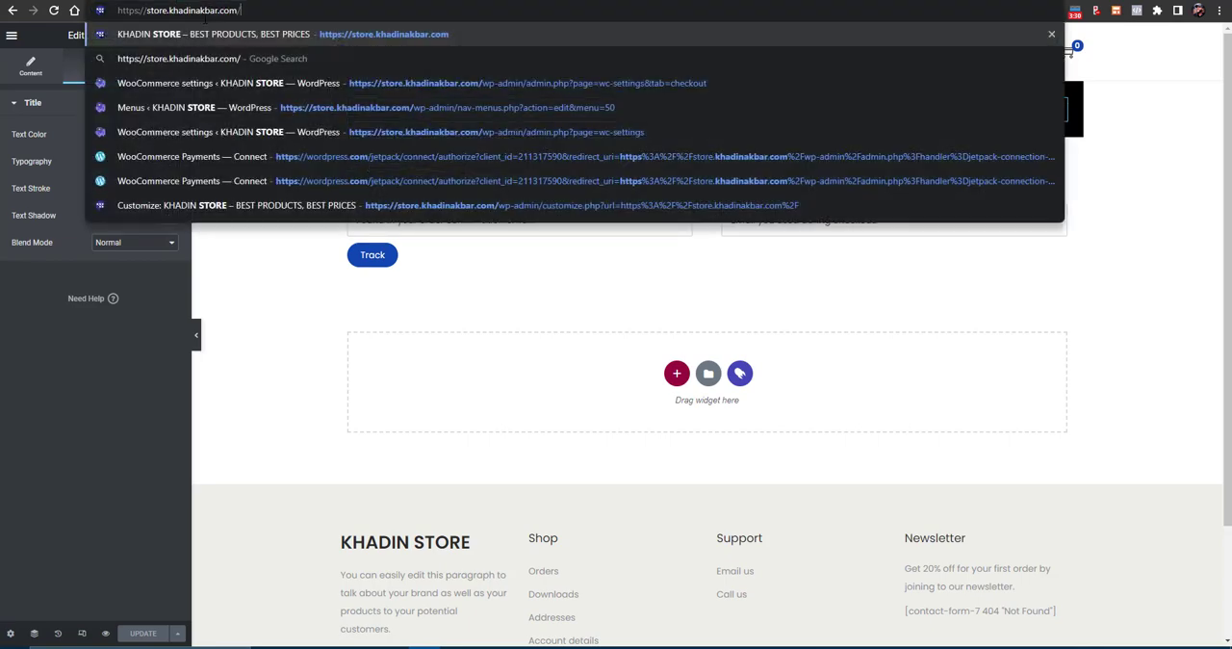
key(Return)
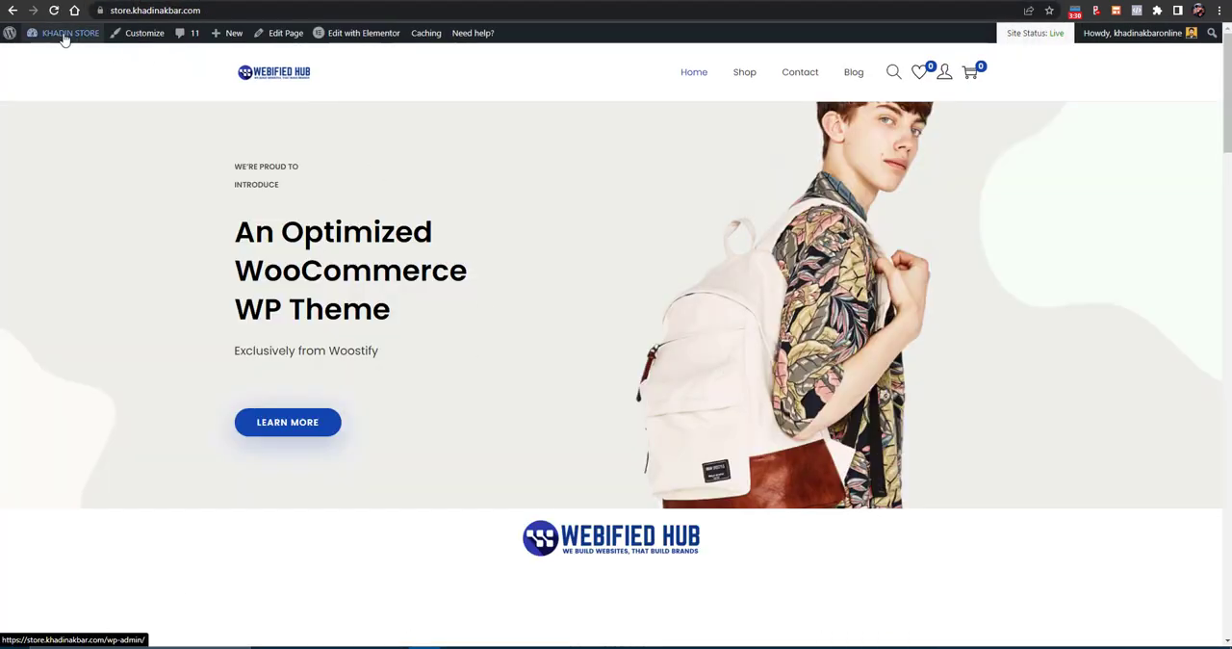
mouse_move(63, 36)
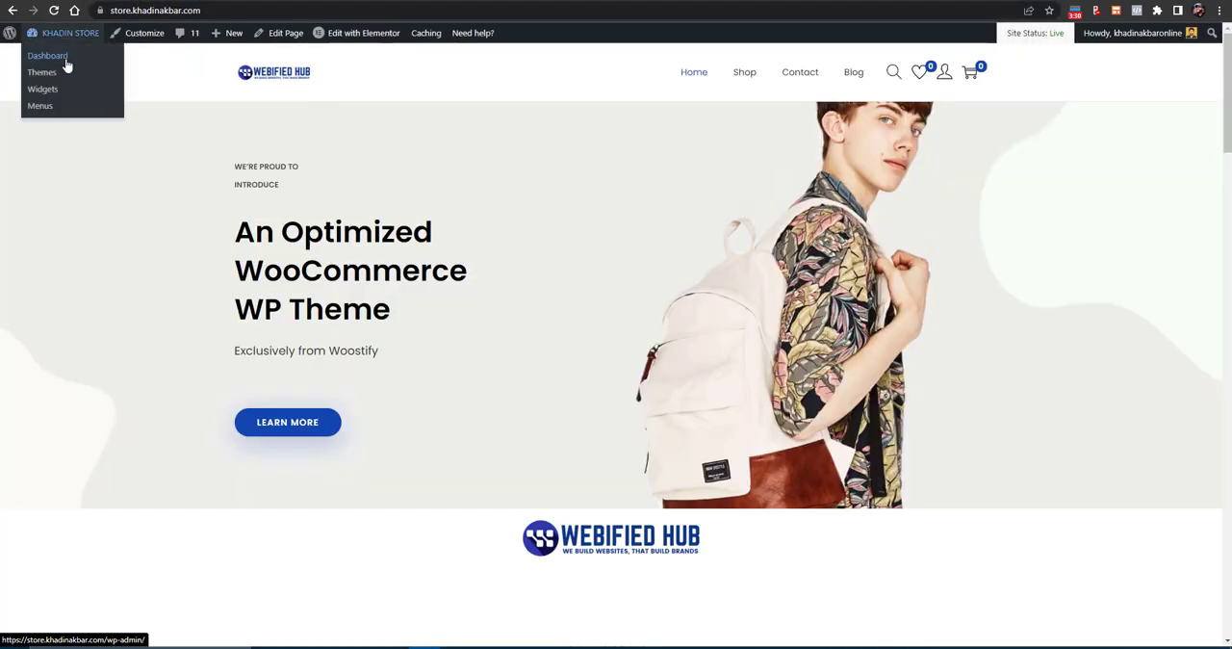
click(66, 60)
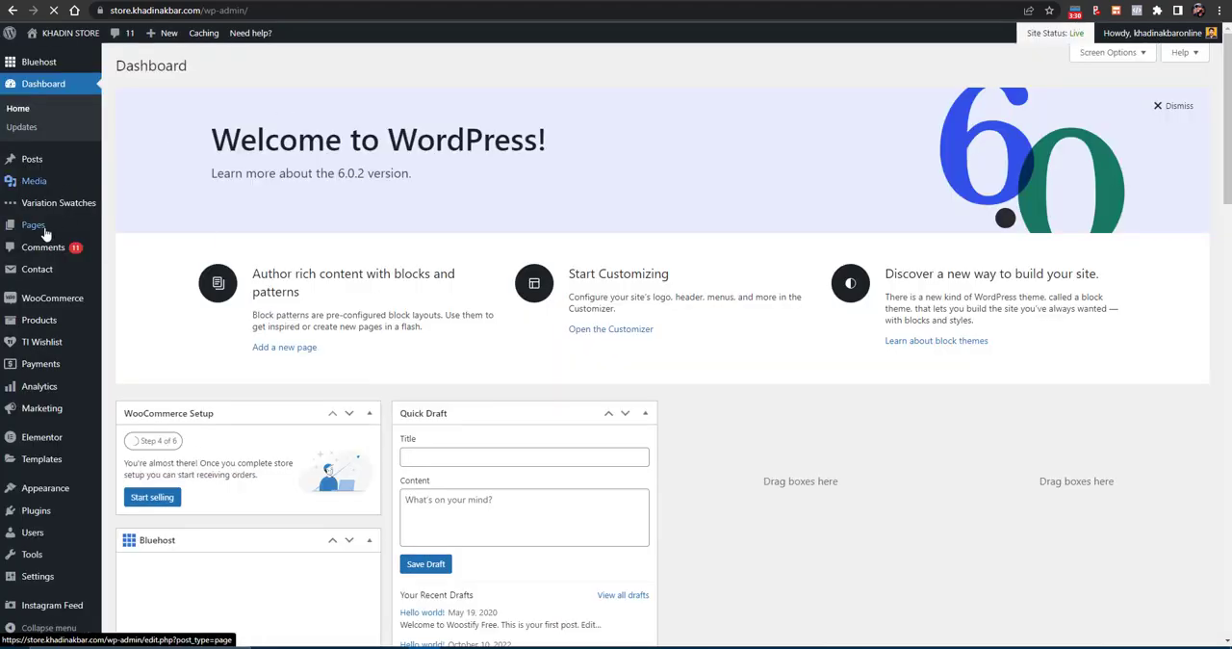
mouse_move(45, 229)
click(128, 228)
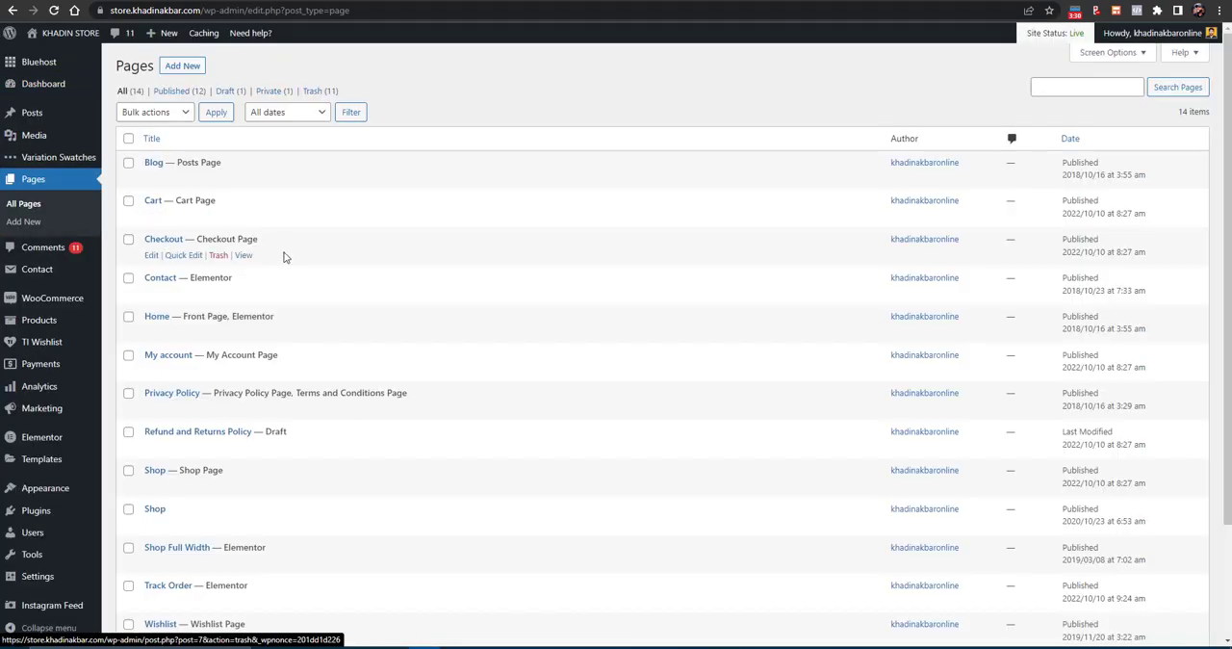
- View the live Track Order page in a new browser tab and check its Order ID and Billing email fields
scroll(217, 393, down, 3)
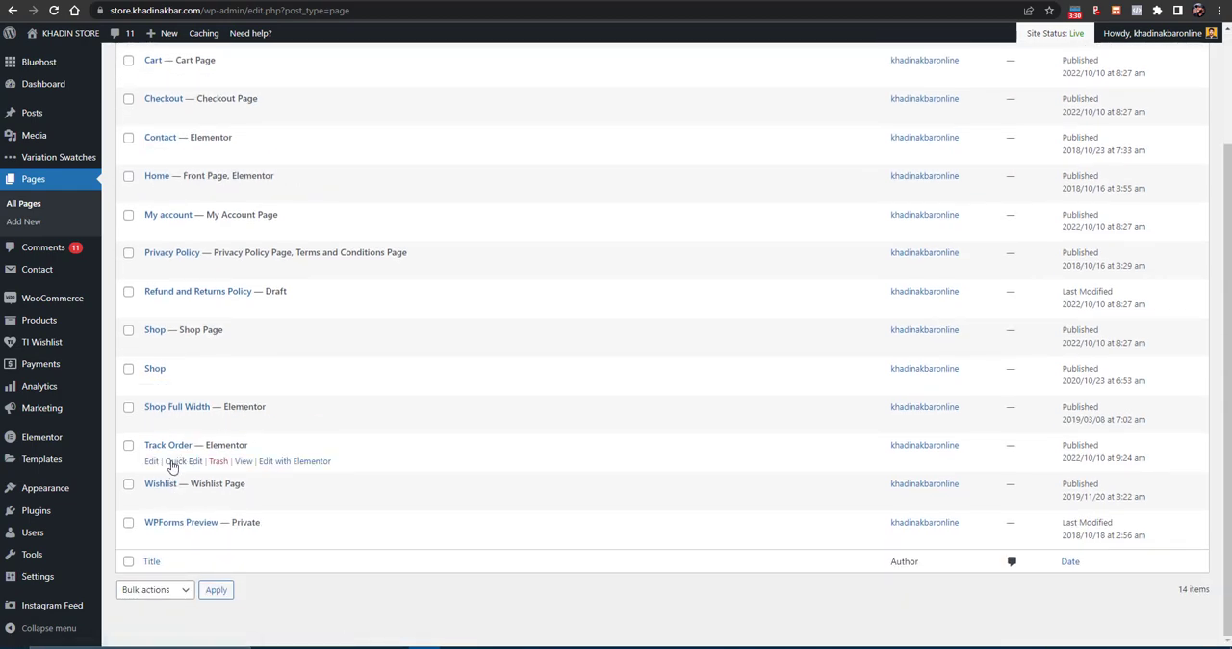
right_click(240, 461)
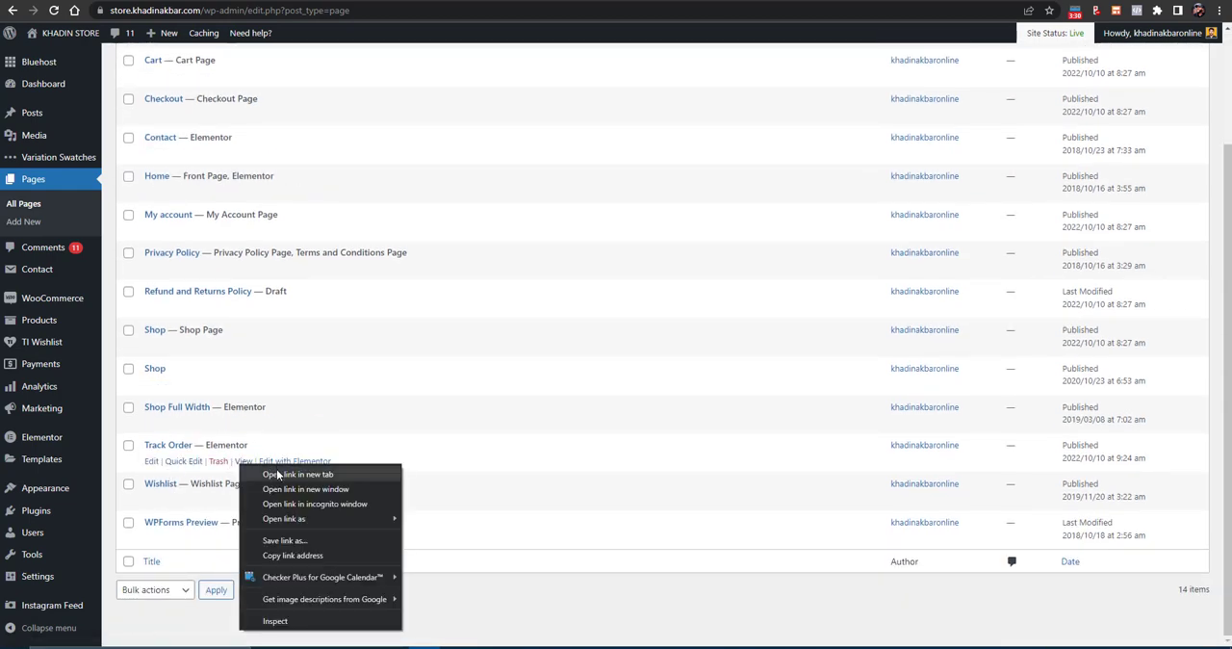
click(289, 472)
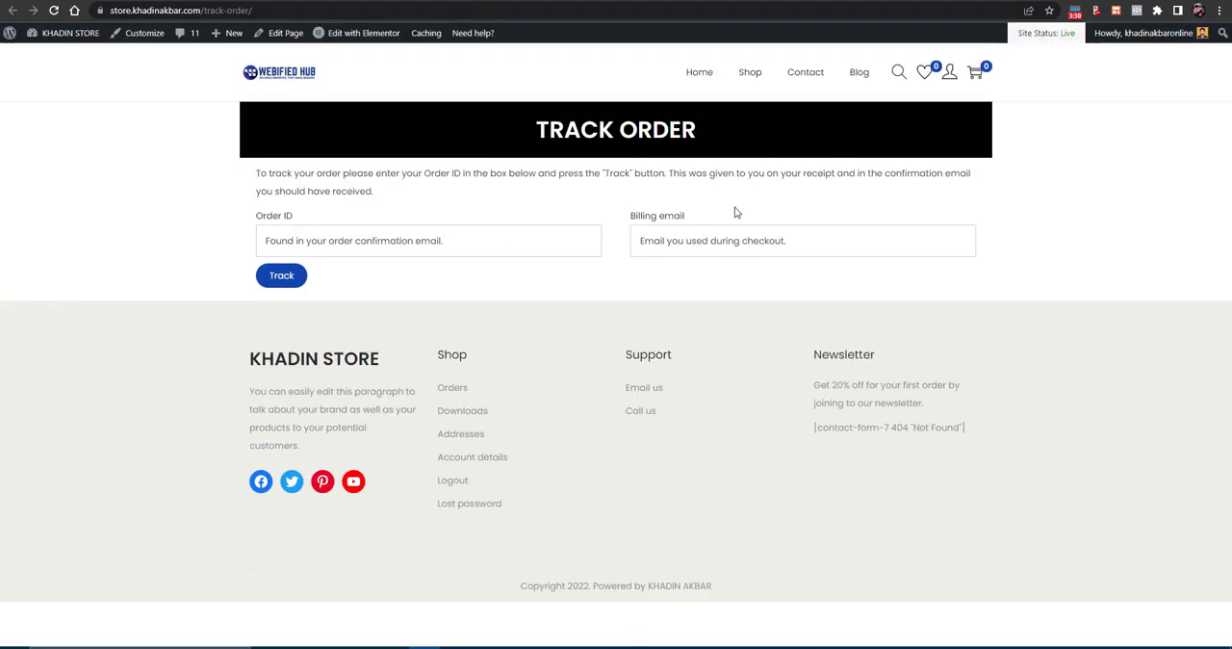
click(320, 247)
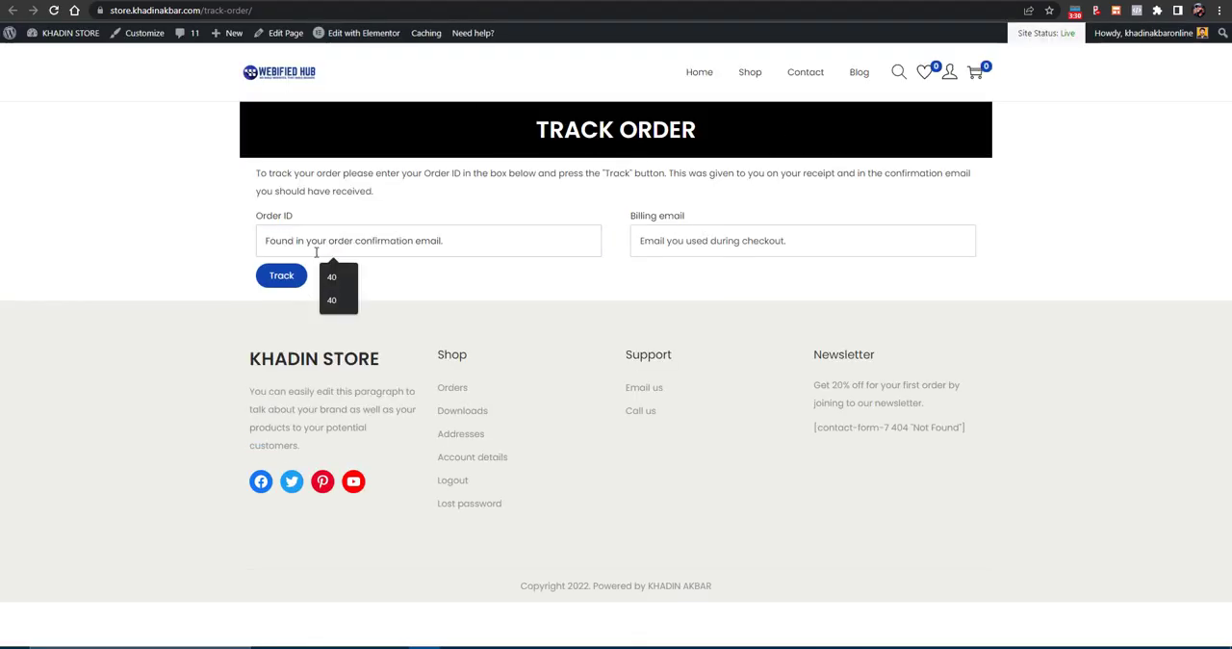
click(720, 244)
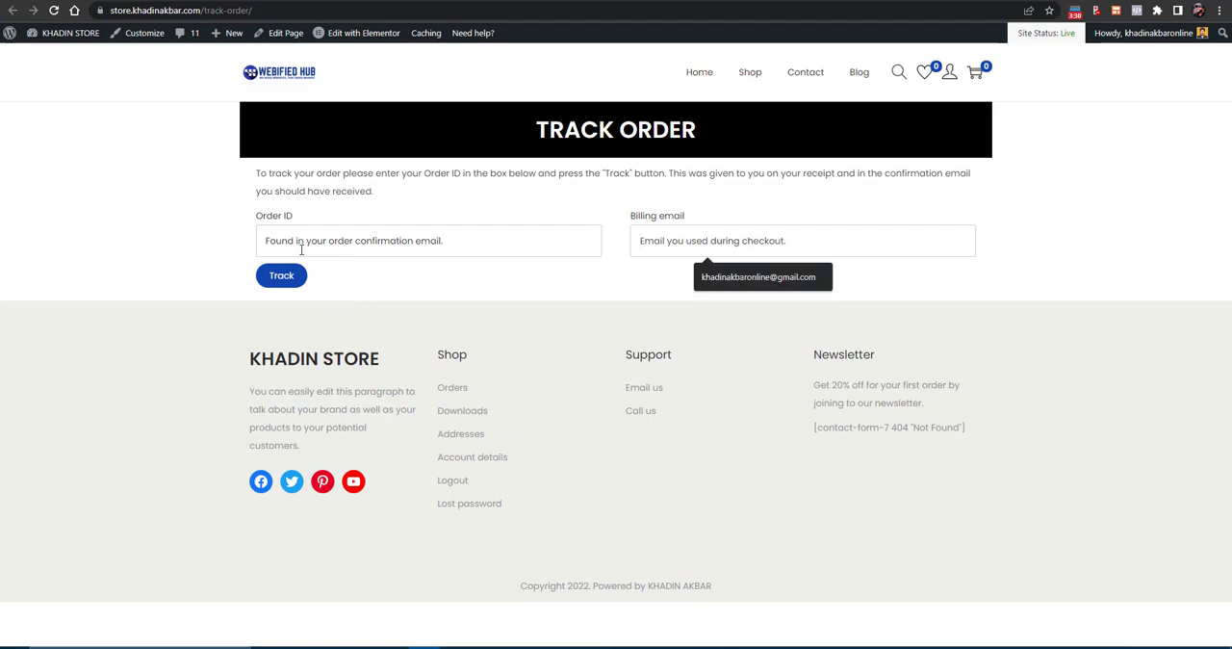
- Return to the WordPress dashboard, go to the site's navigation menu editor, and load the Header Primary (Primary Menu) for editing
click(361, 2)
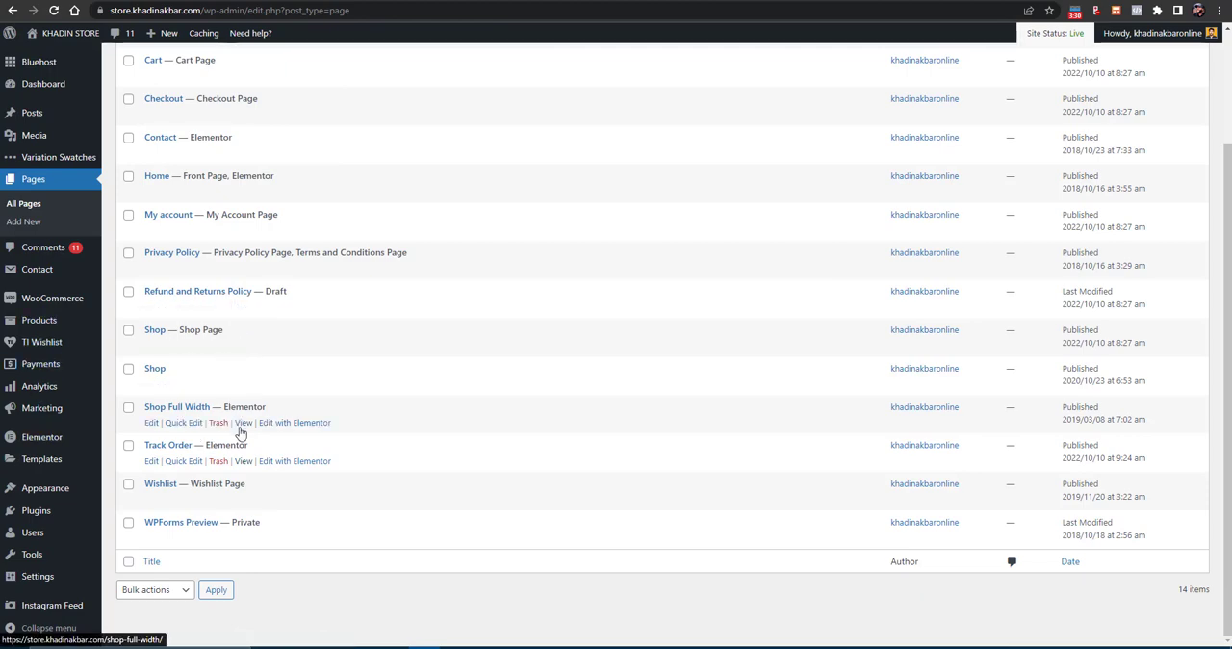
scroll(239, 432, up, 2)
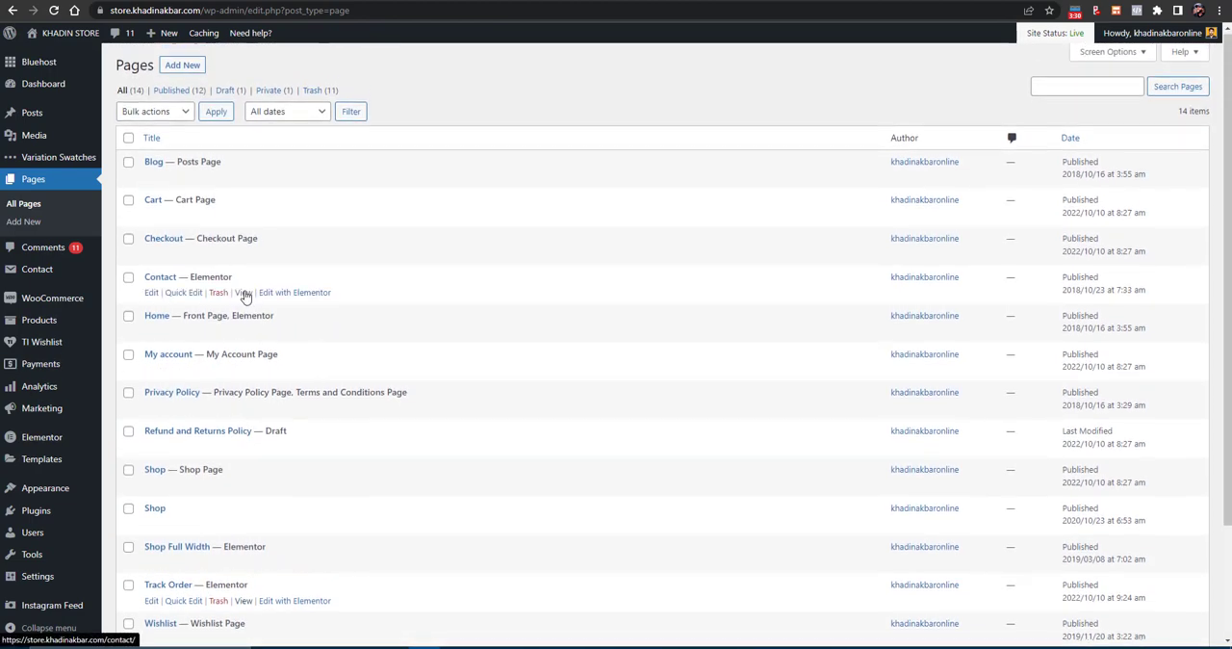
scroll(242, 294, down, 1)
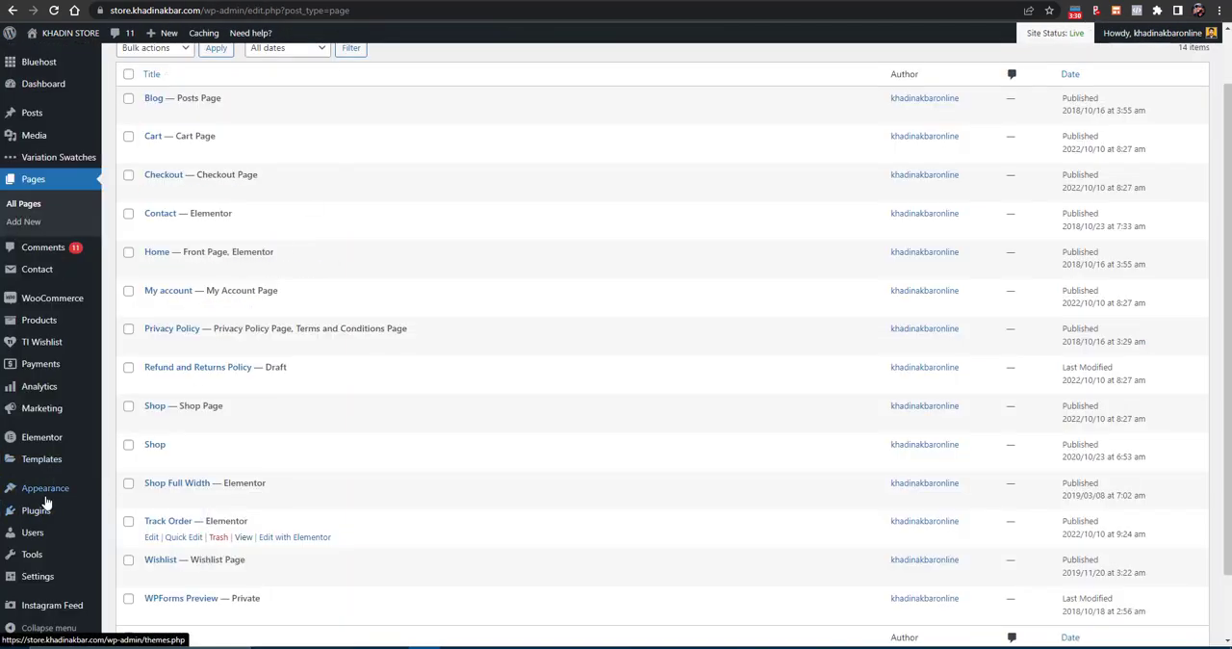
mouse_move(46, 500)
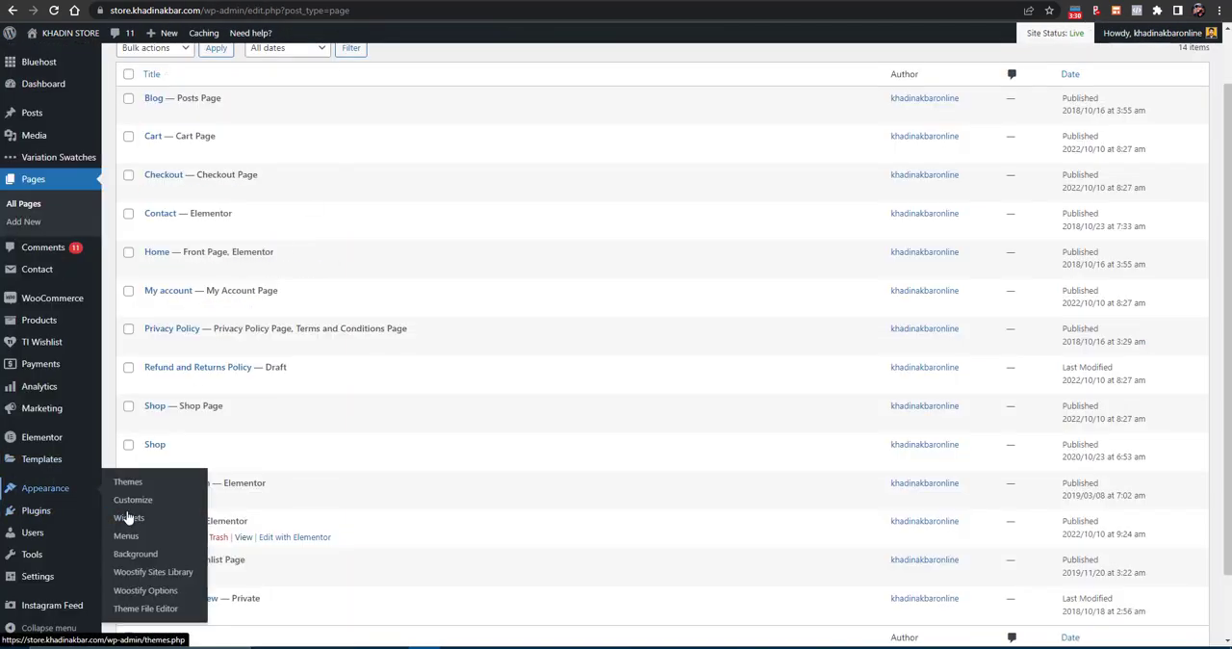
click(138, 535)
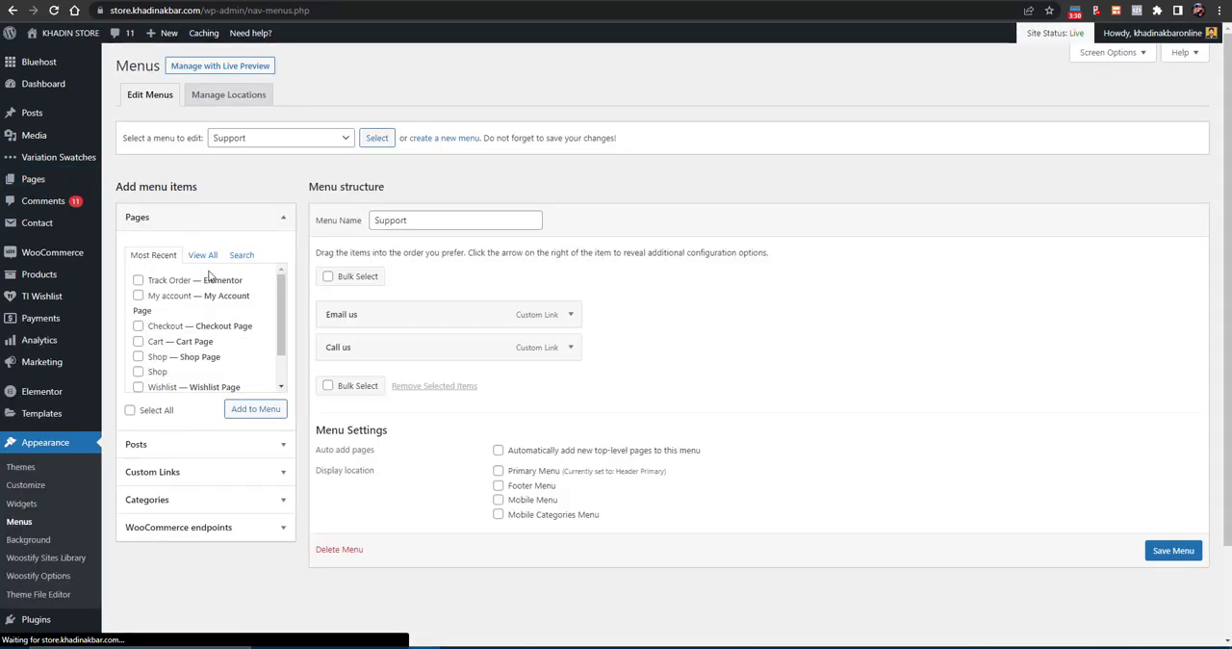
click(204, 256)
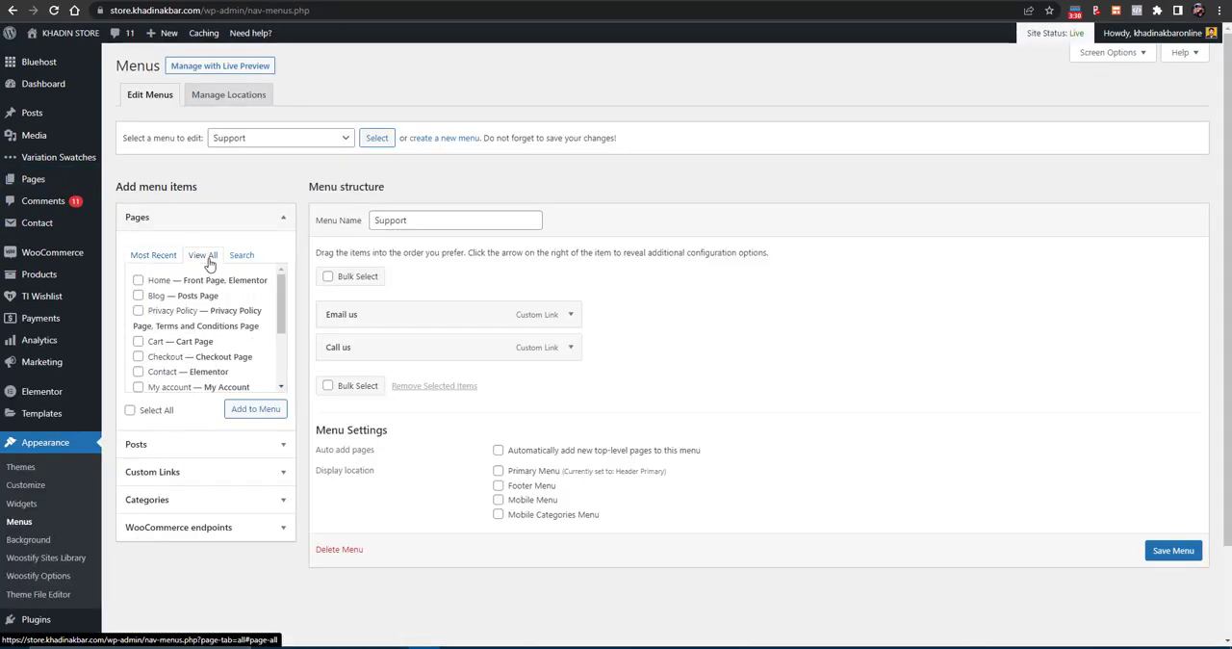
click(297, 141)
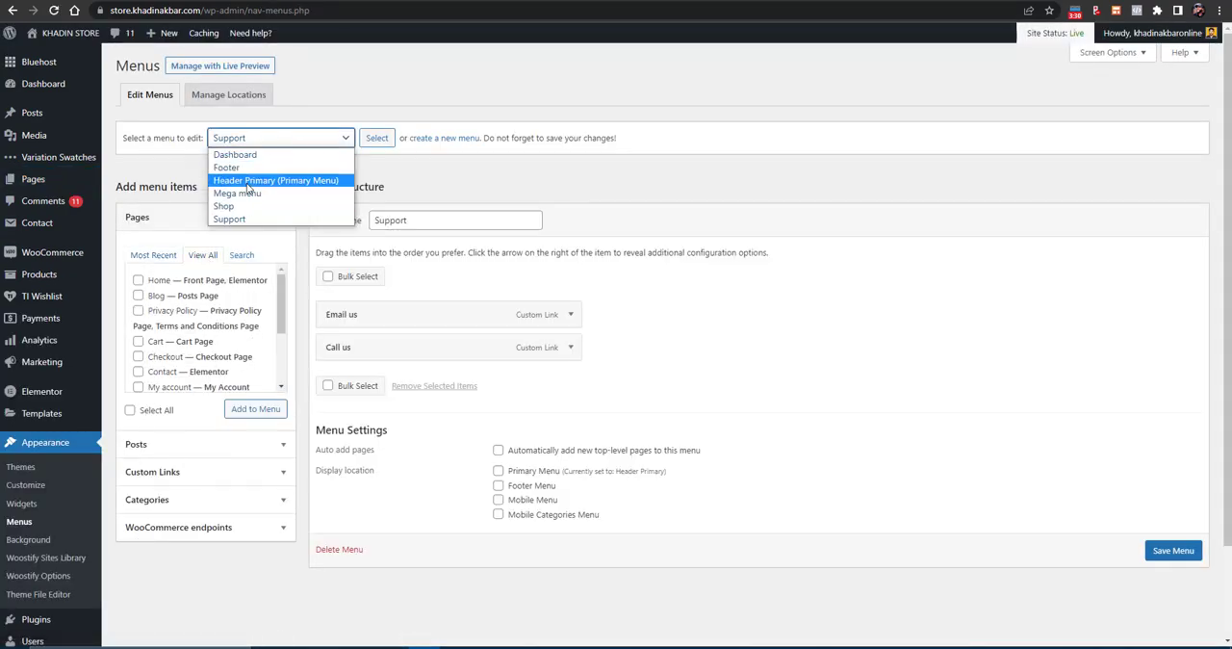
click(252, 181)
click(375, 139)
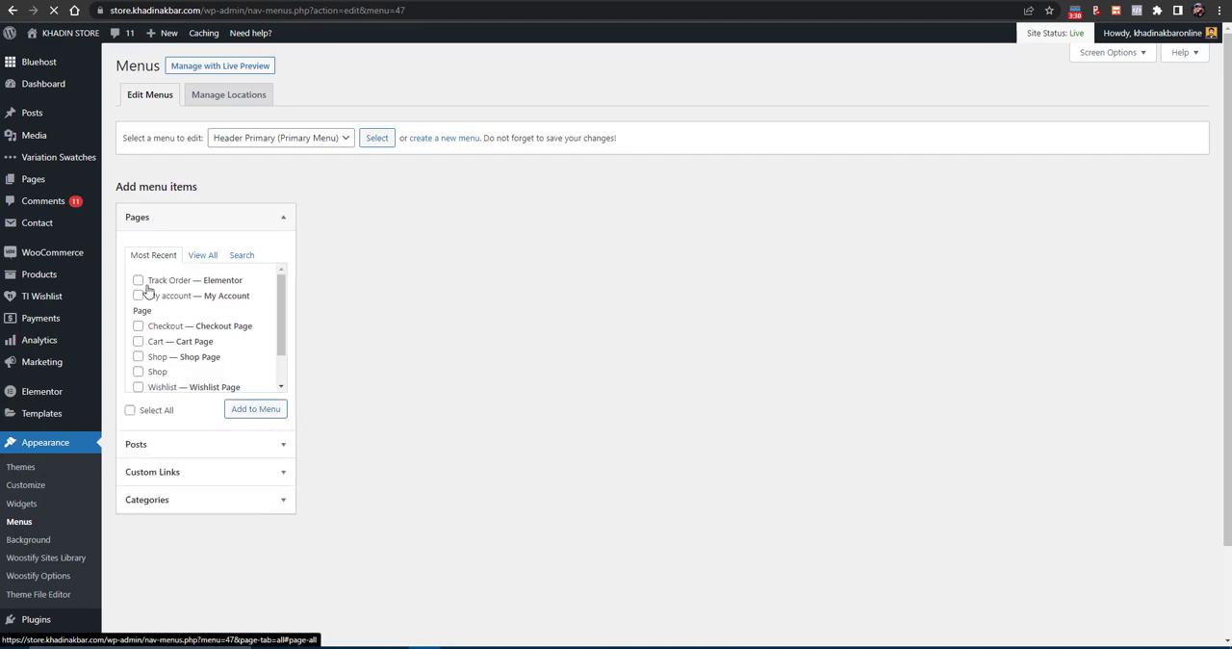
- Add the Track Order page to the Header Primary menu and save the menu
click(138, 280)
click(238, 414)
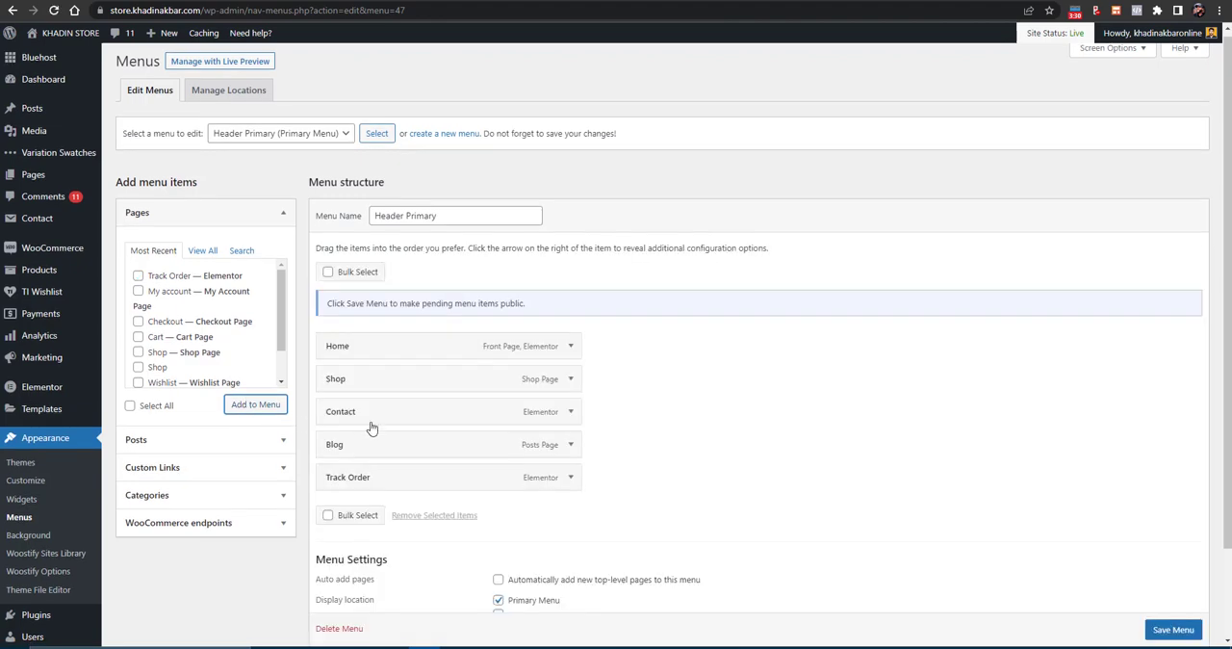
scroll(1164, 627, down, 1)
click(1166, 633)
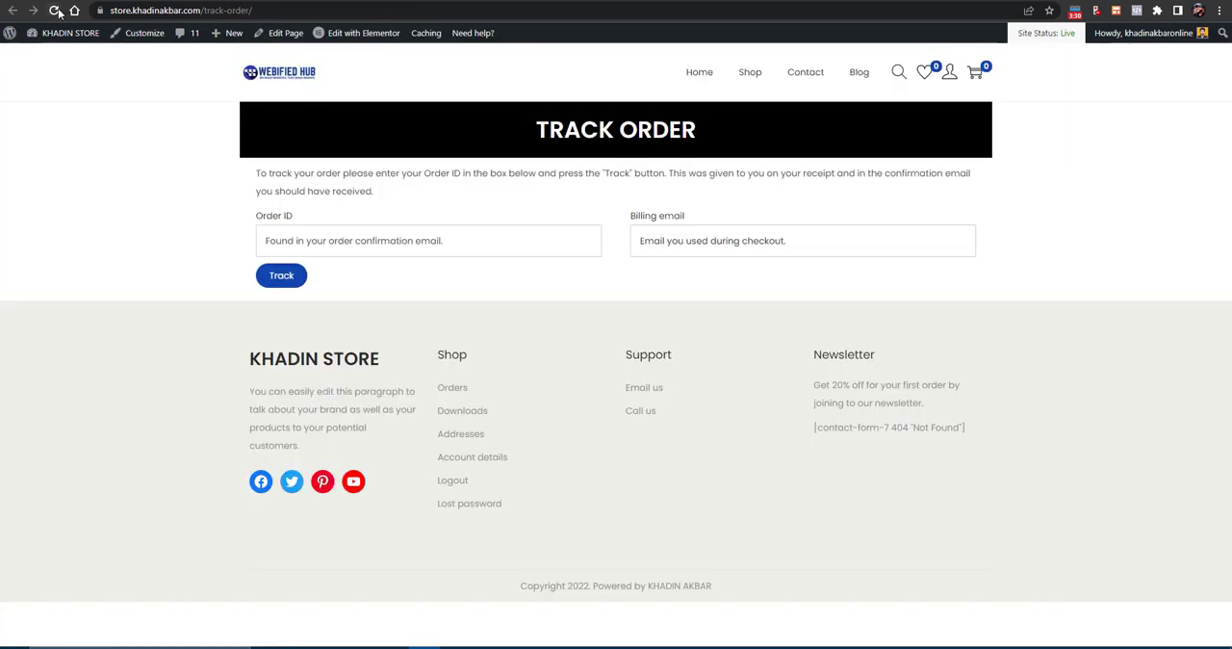
- Reload the live store, follow the header's Track Order link, and return to the store's root address
click(56, 11)
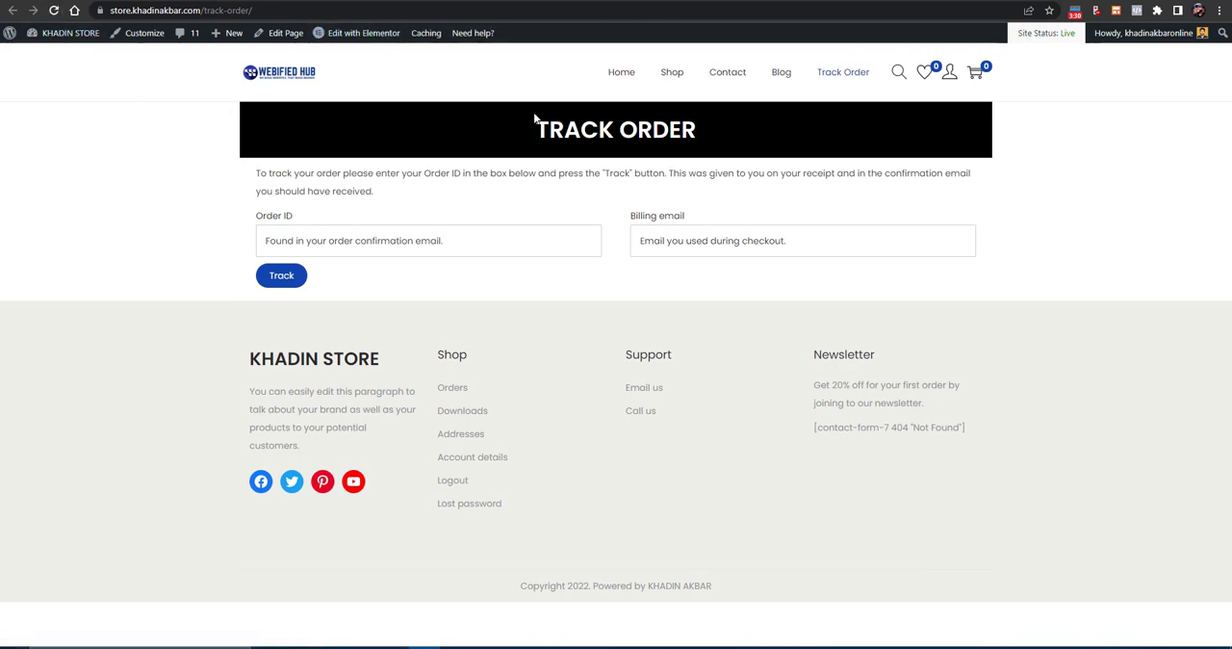
click(841, 77)
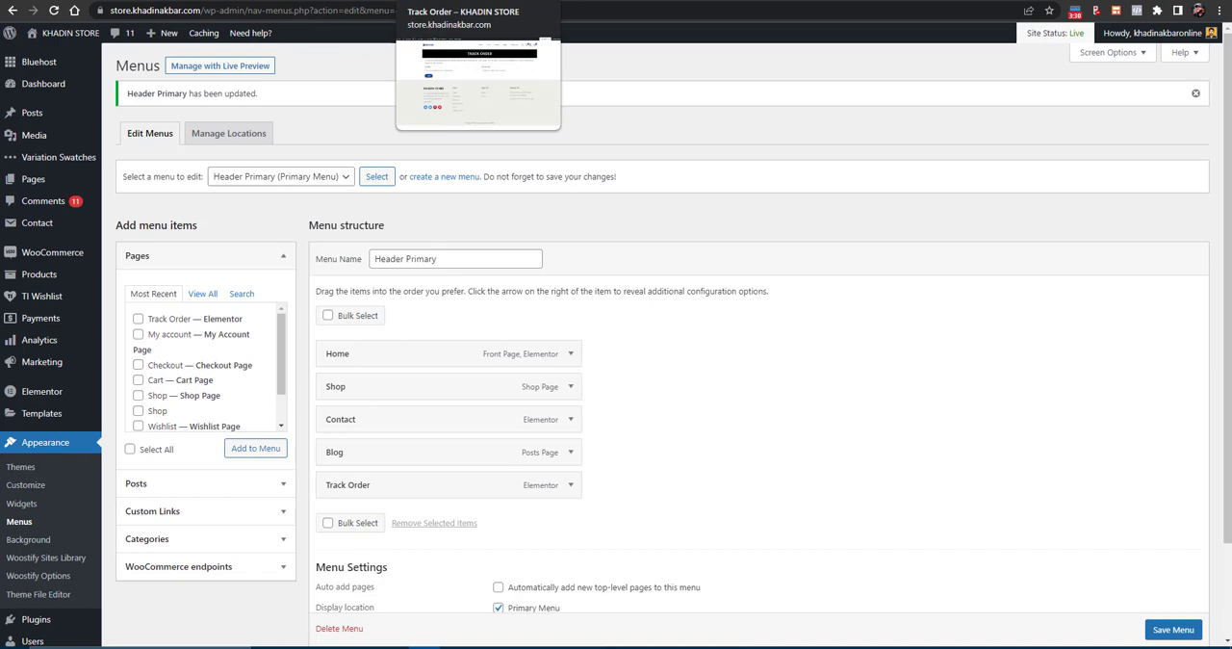
click(457, 4)
drag(393, 11, 205, 19)
key(BackSpace)
key(Return)
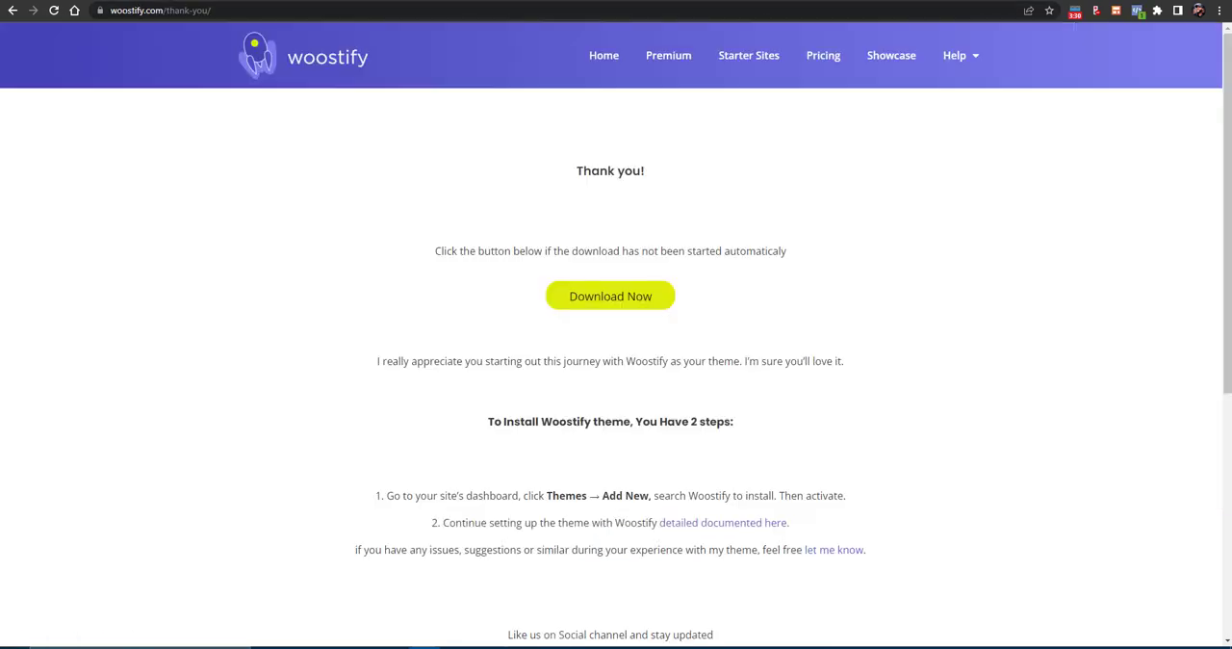
- View the Woostify Pro pricing page and switch the plans to Lifetime pricing and back to Annual
mouse_move(956, 59)
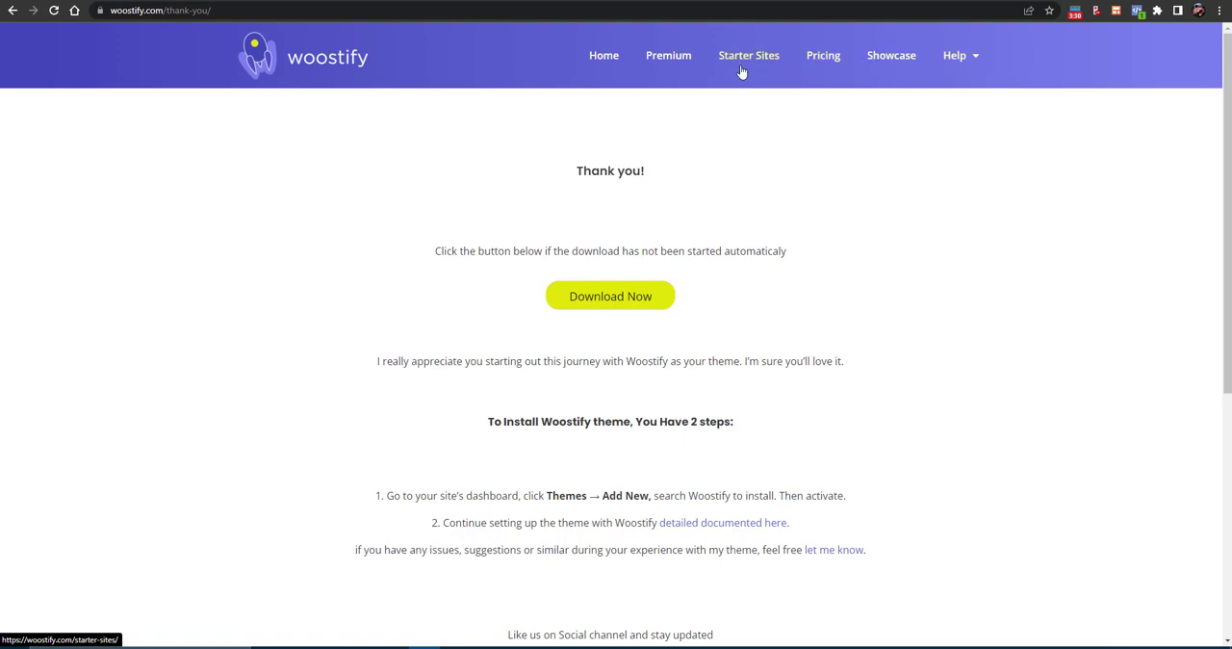
click(830, 57)
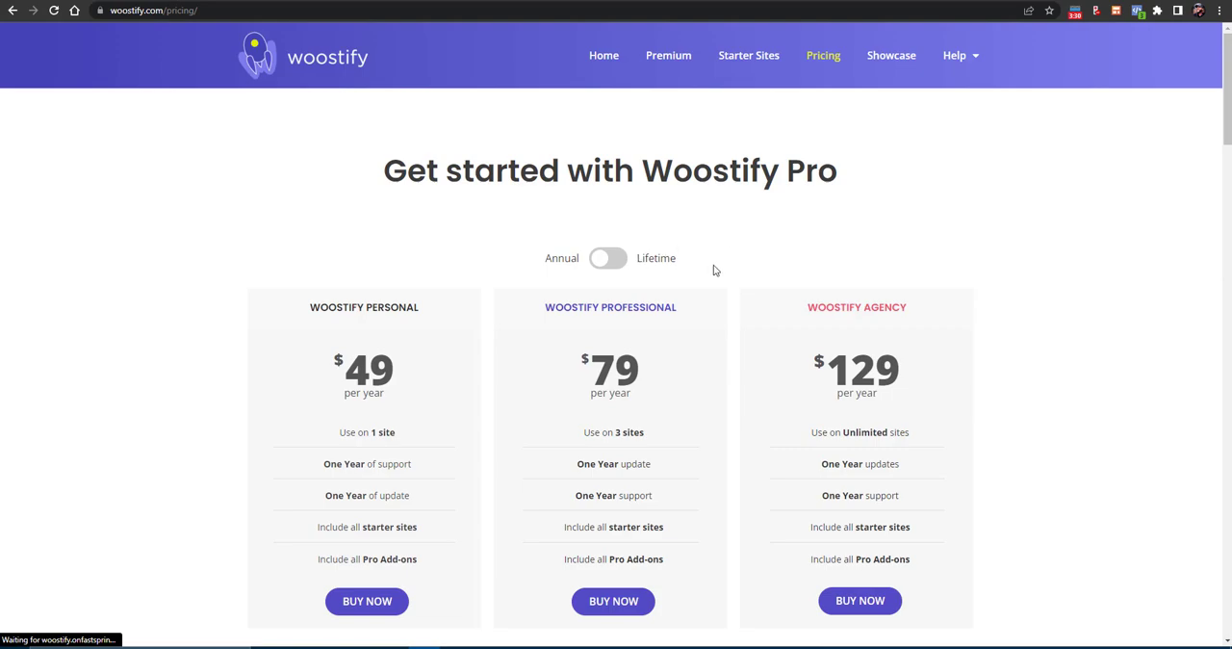
scroll(423, 356, down, 3)
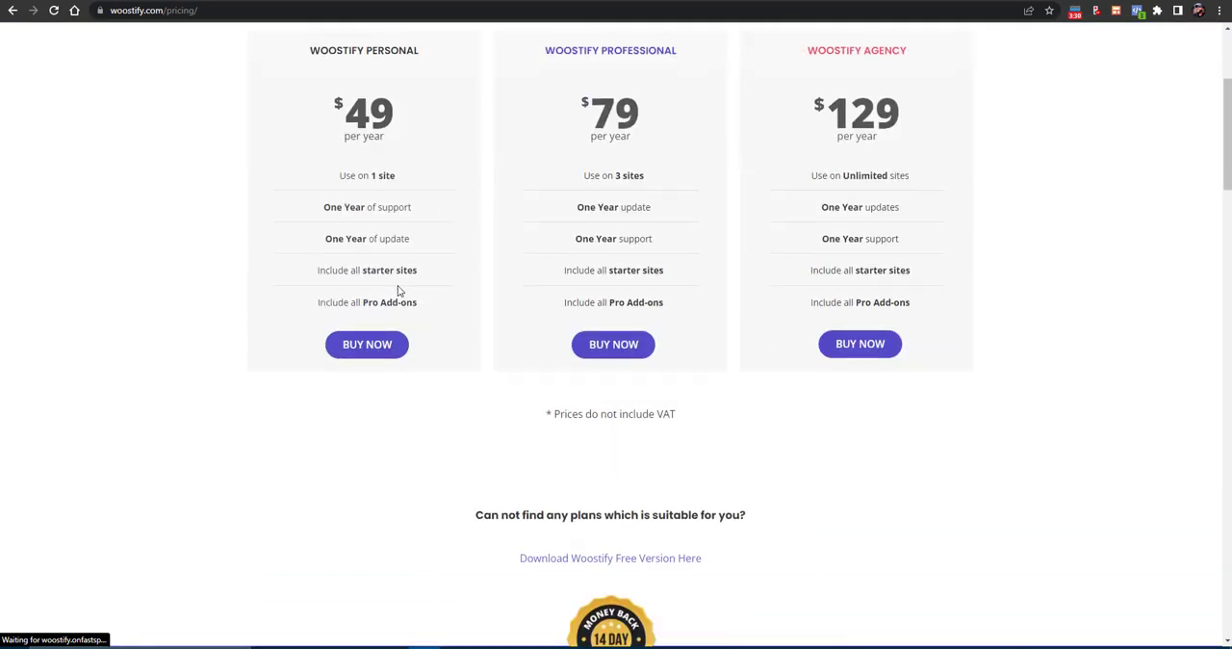
scroll(400, 291, up, 2)
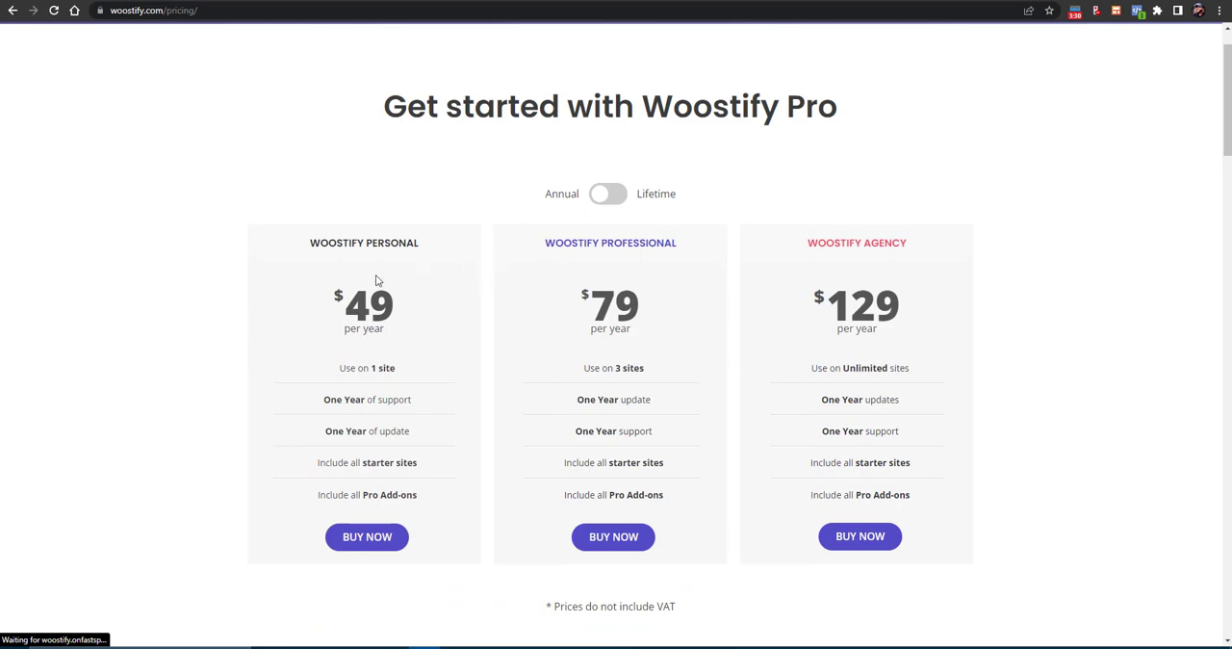
drag(329, 245, 994, 261)
click(605, 200)
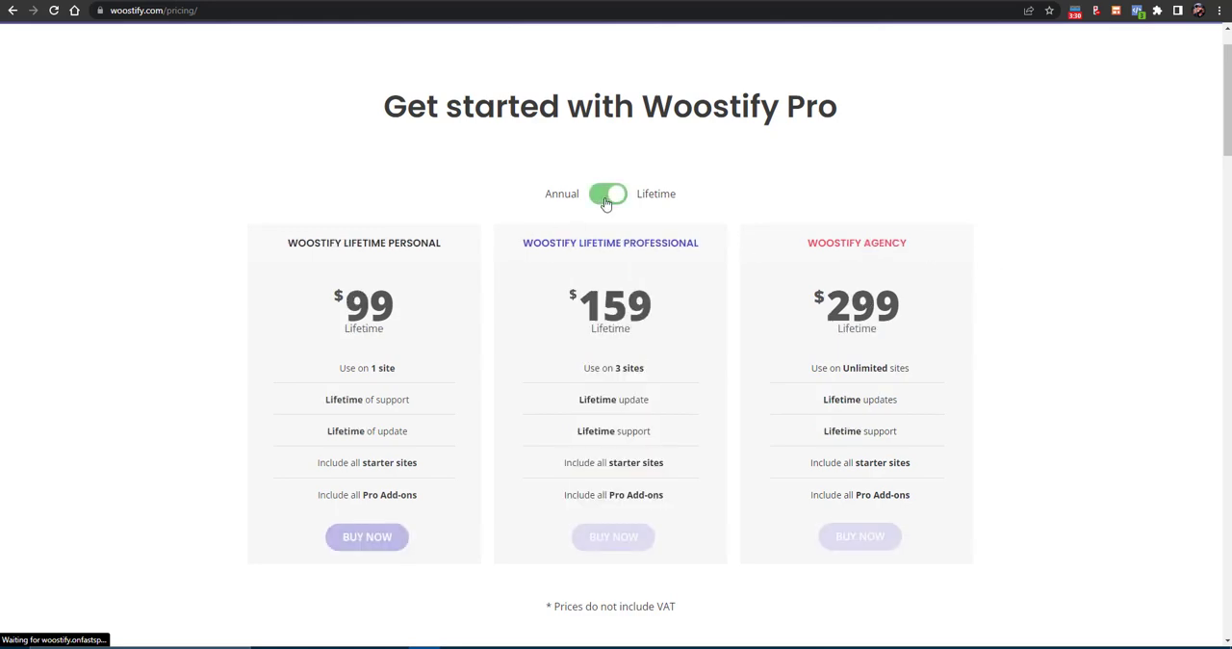
click(605, 198)
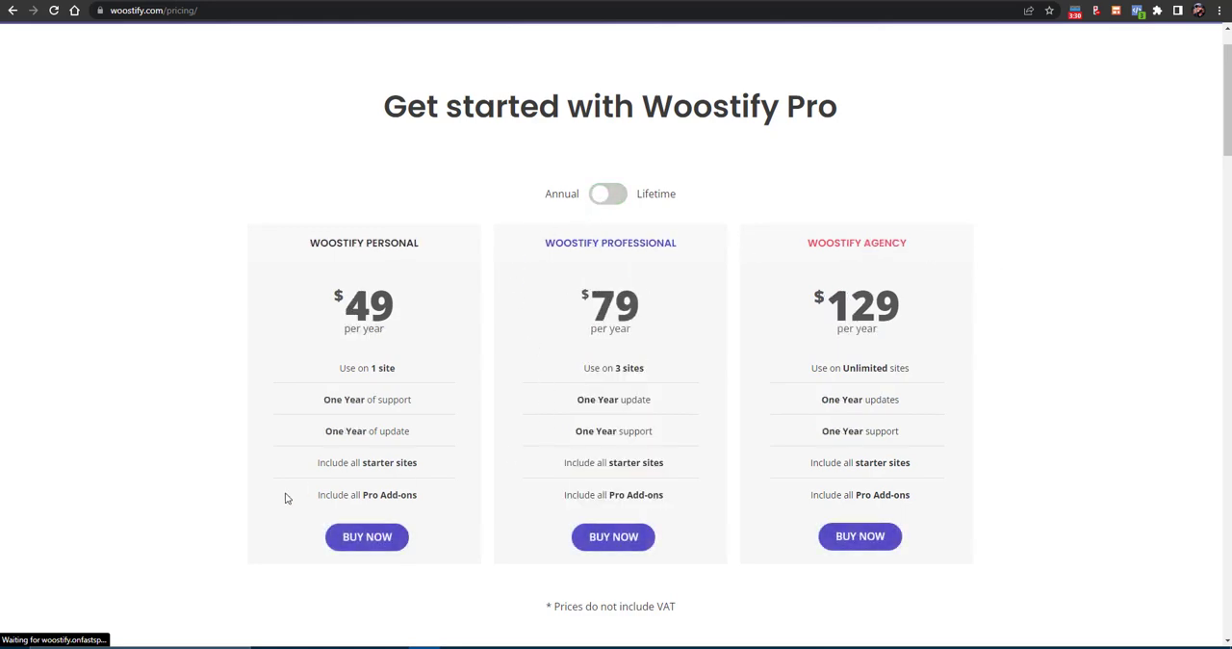
- Compare the annual Personal, Professional and Agency plans by price, number of sites and length of support
scroll(421, 471, up, 1)
scroll(494, 415, down, 4)
scroll(495, 410, up, 3)
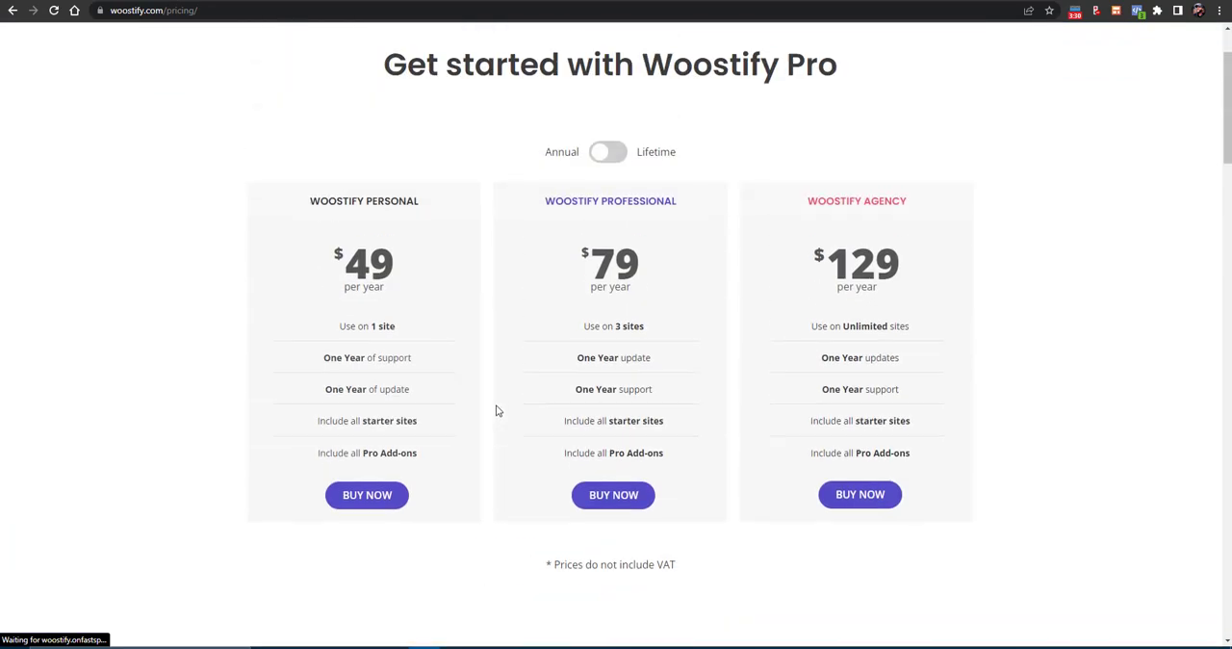
scroll(497, 410, up, 1)
scroll(498, 407, down, 2)
scroll(497, 407, up, 1)
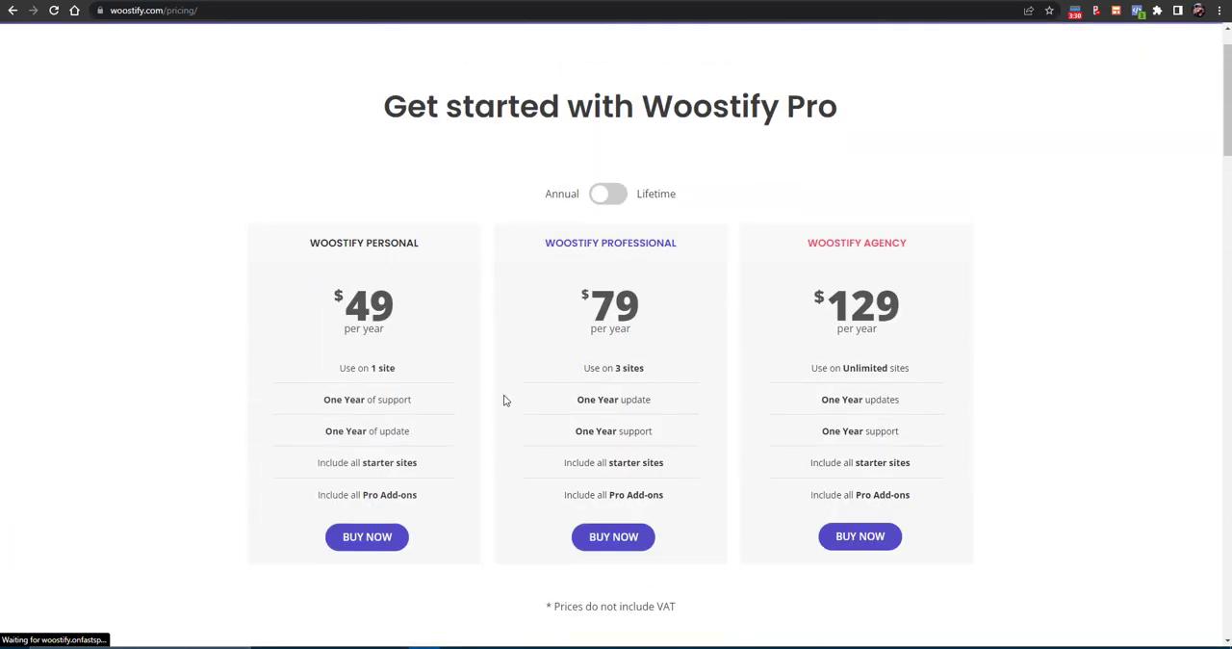
drag(792, 266, 908, 280)
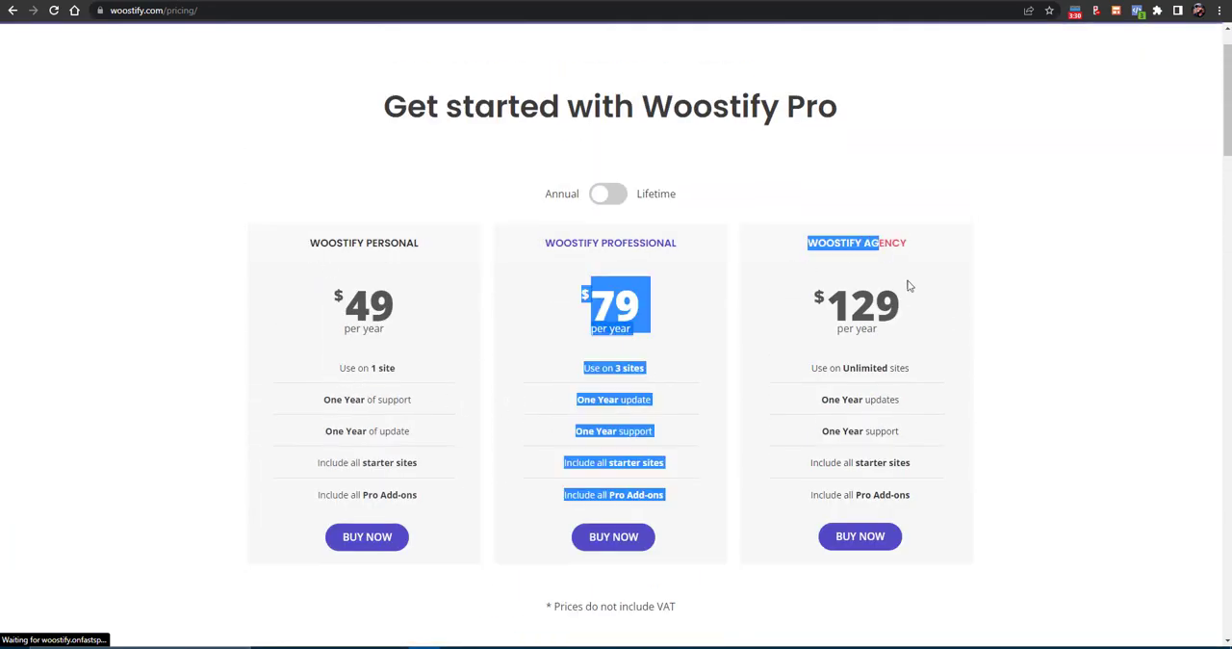
click(909, 289)
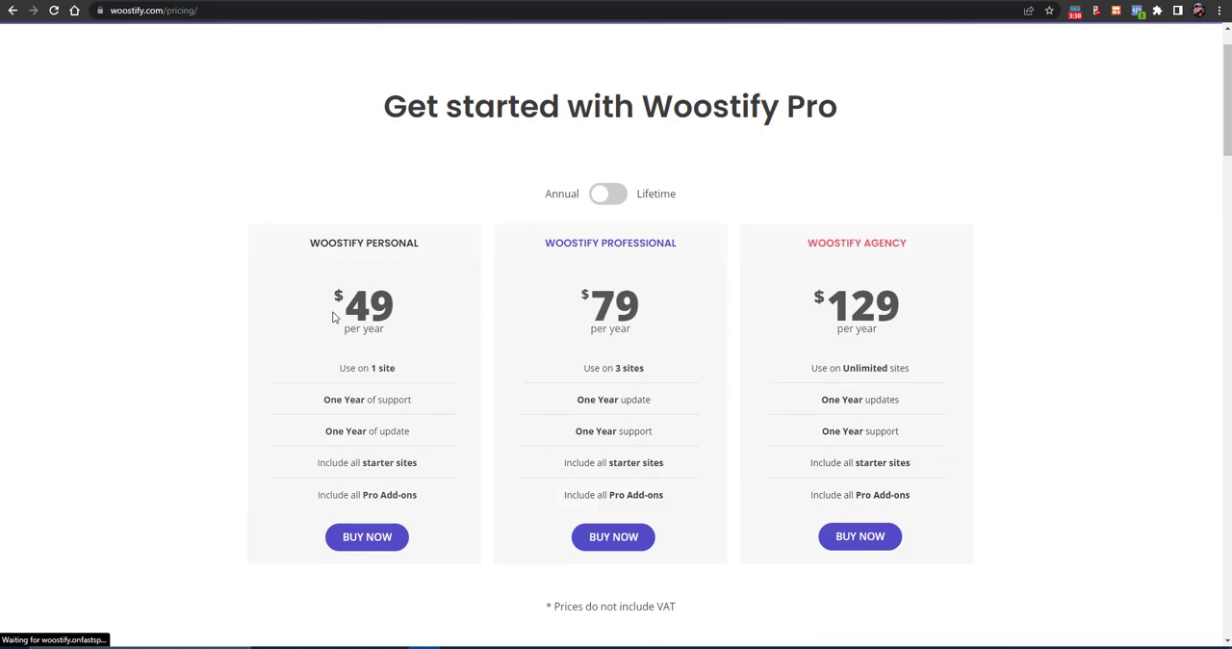
drag(432, 357, 598, 365)
click(539, 251)
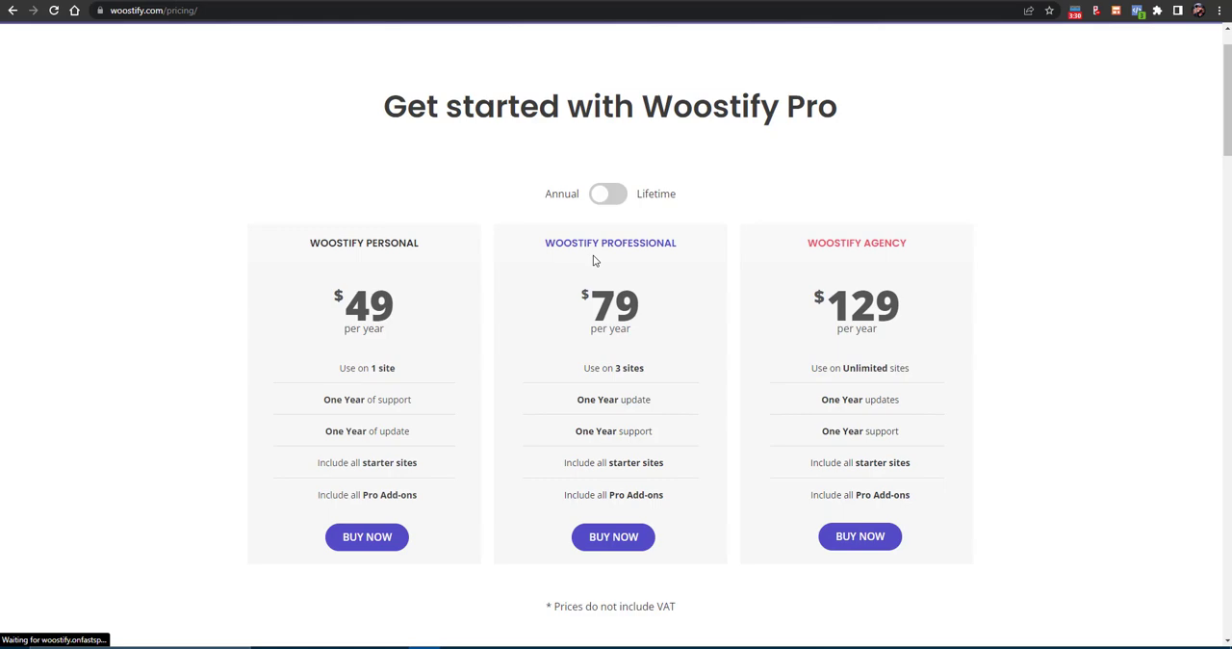
drag(840, 244, 812, 292)
click(922, 361)
drag(563, 242, 694, 244)
drag(599, 369, 691, 371)
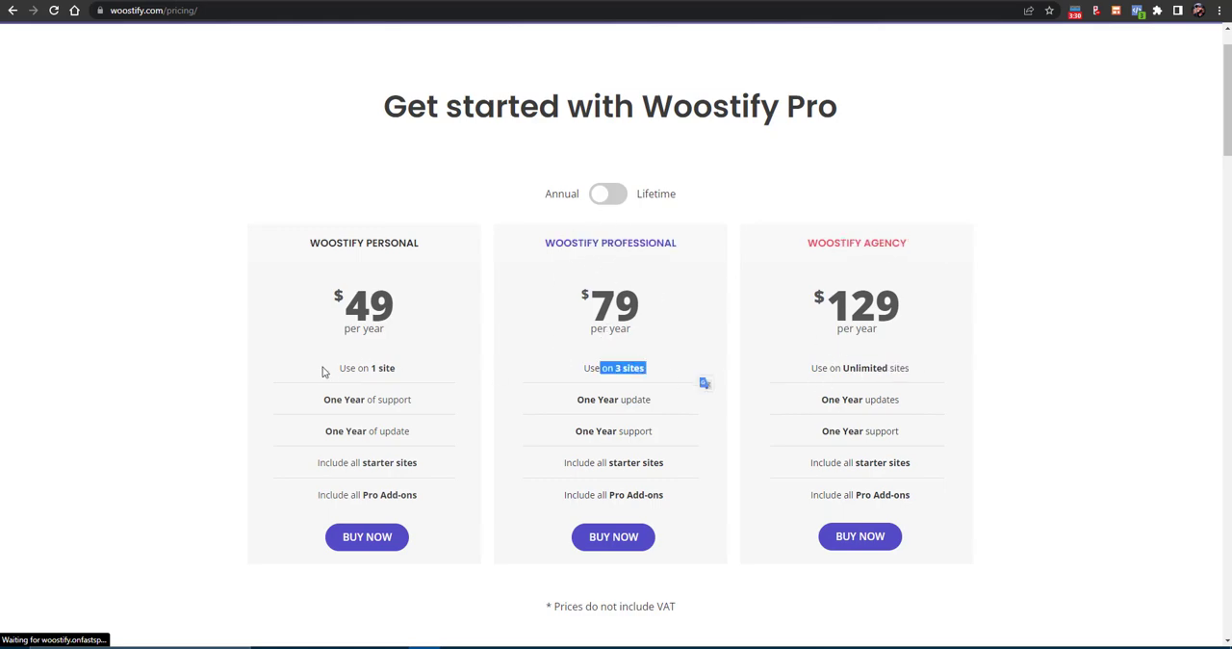
drag(320, 244, 435, 244)
drag(361, 400, 430, 396)
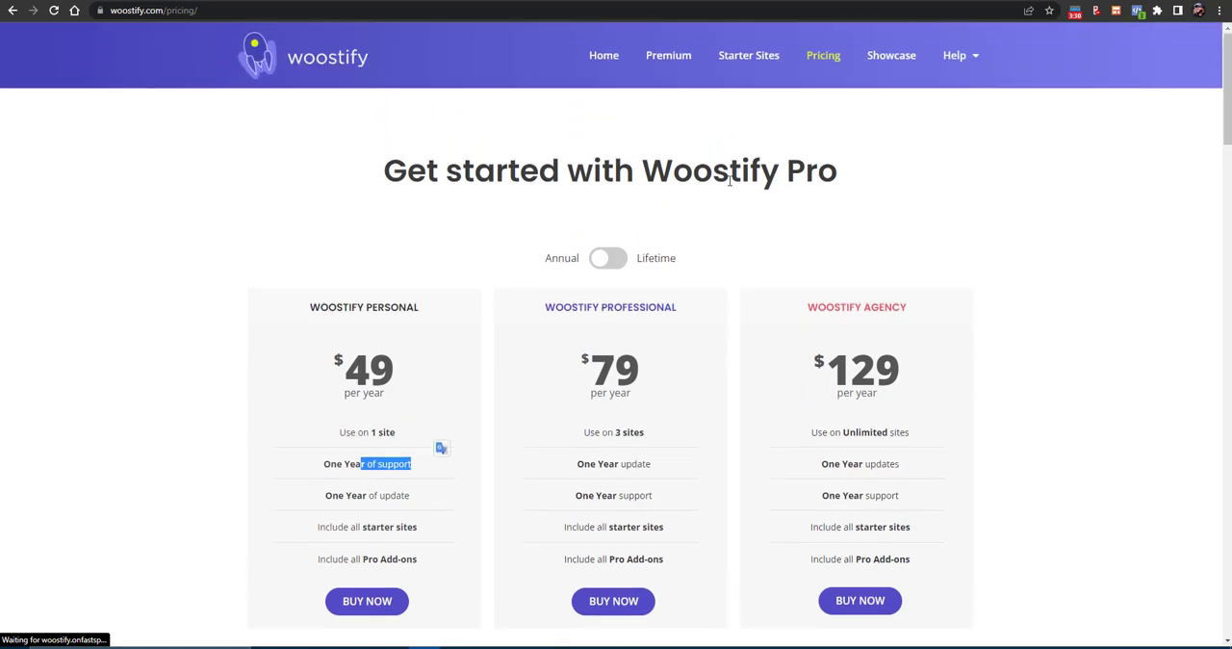
- Look through the Woostify Pro add-ons on the Premium page of the Woostify site
click(678, 59)
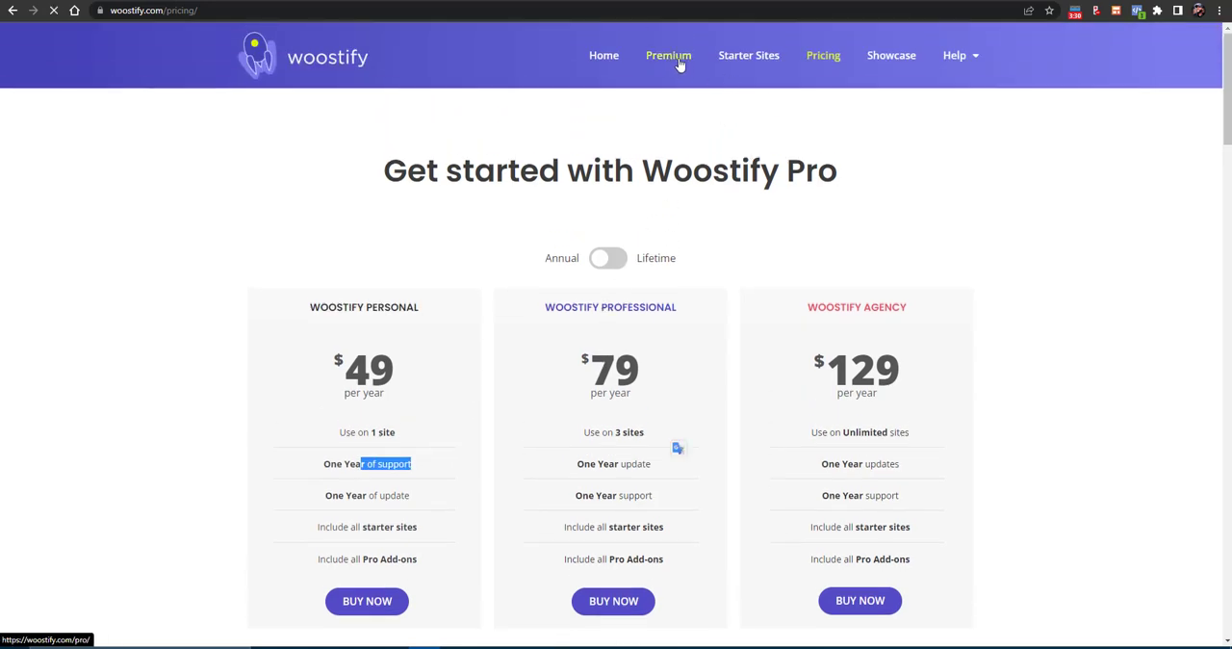
scroll(679, 64, down, 5)
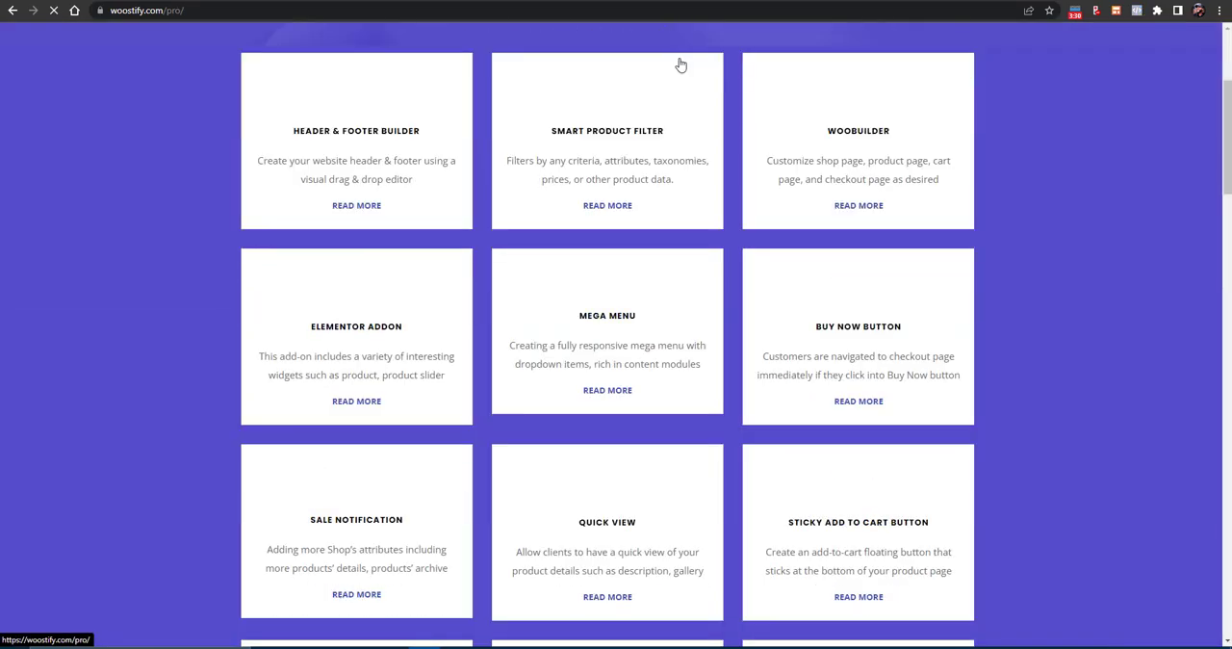
scroll(680, 63, down, 5)
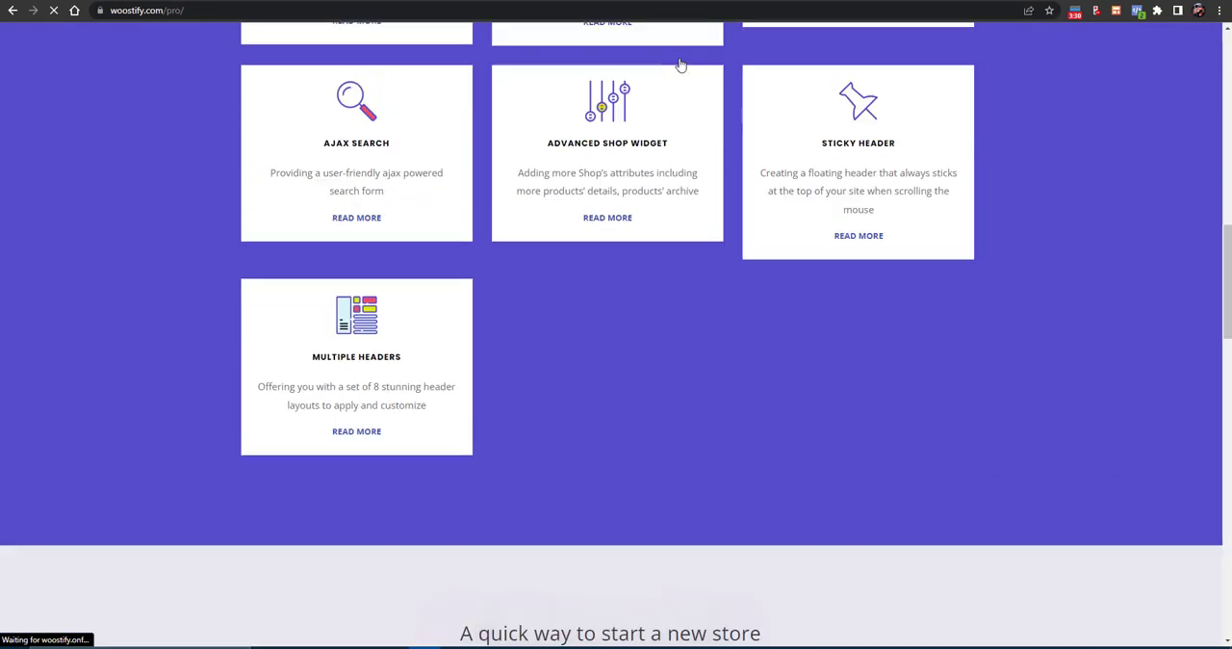
scroll(679, 64, down, 15)
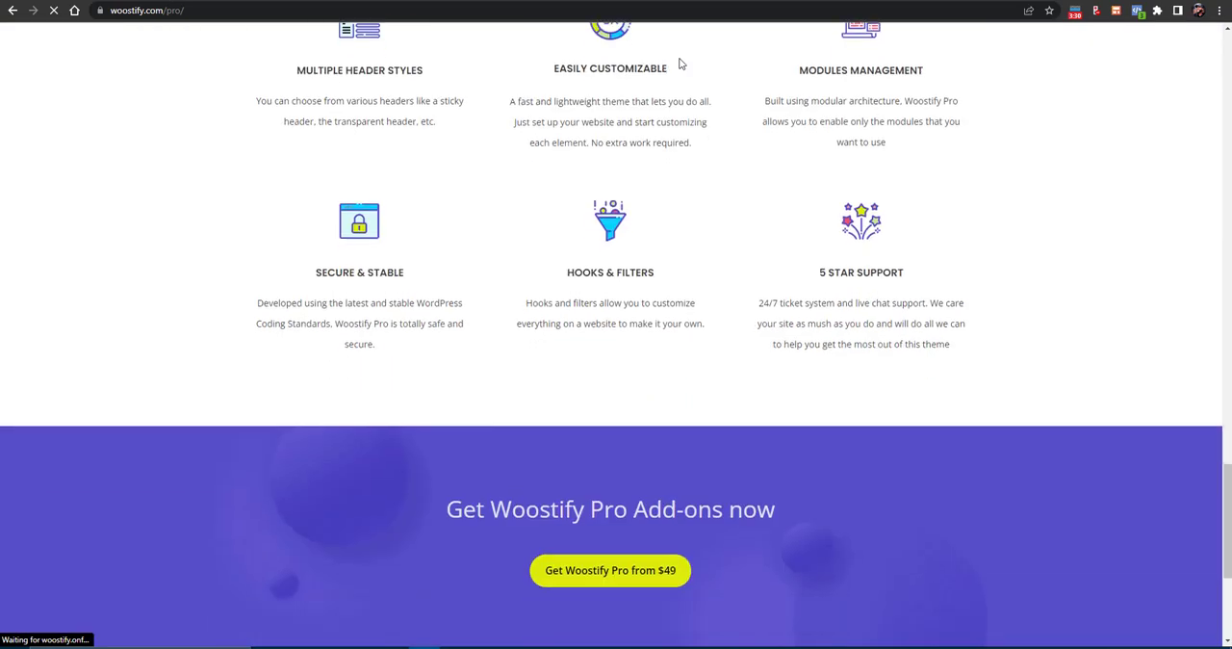
scroll(680, 63, up, 15)
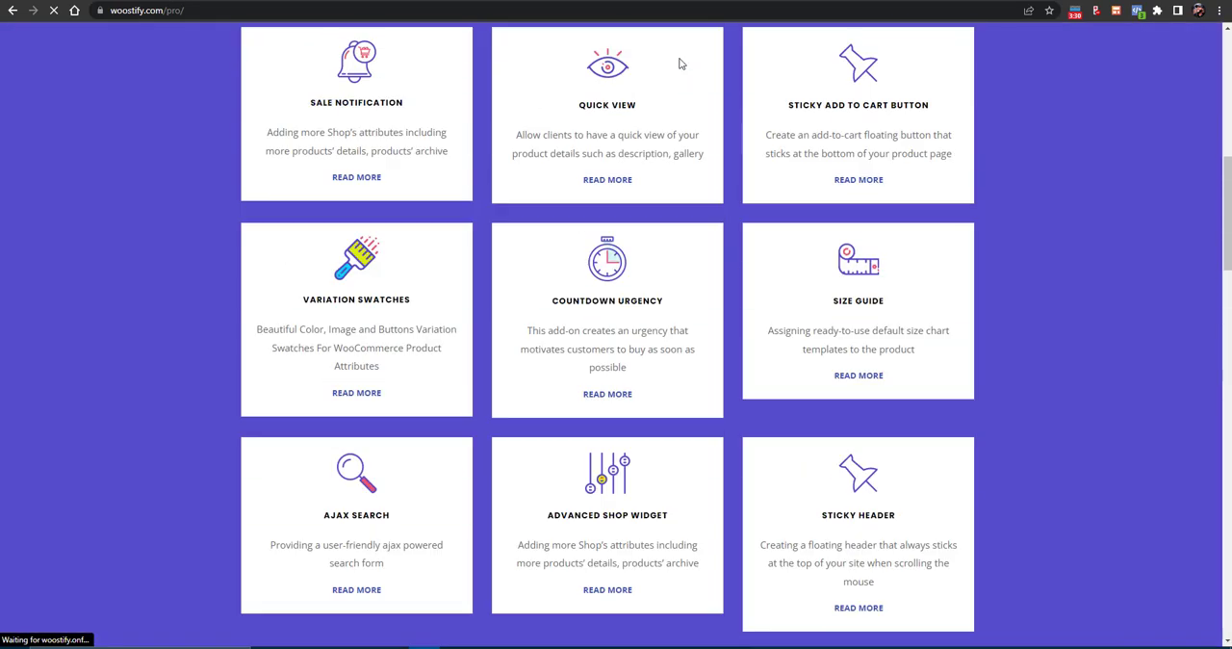
scroll(680, 63, up, 3)
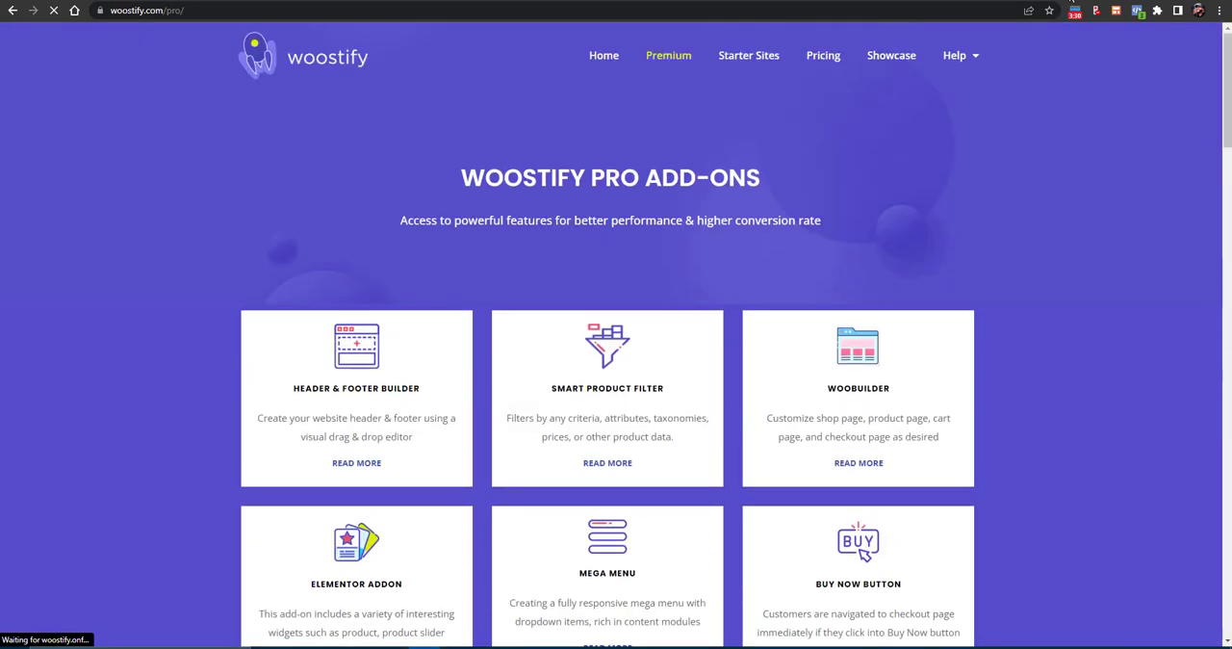
- Search Google for WOOSTIFY PRO MODULES in a new browser tab and open the Woostify Pro Addon result
key(ctrl+t)
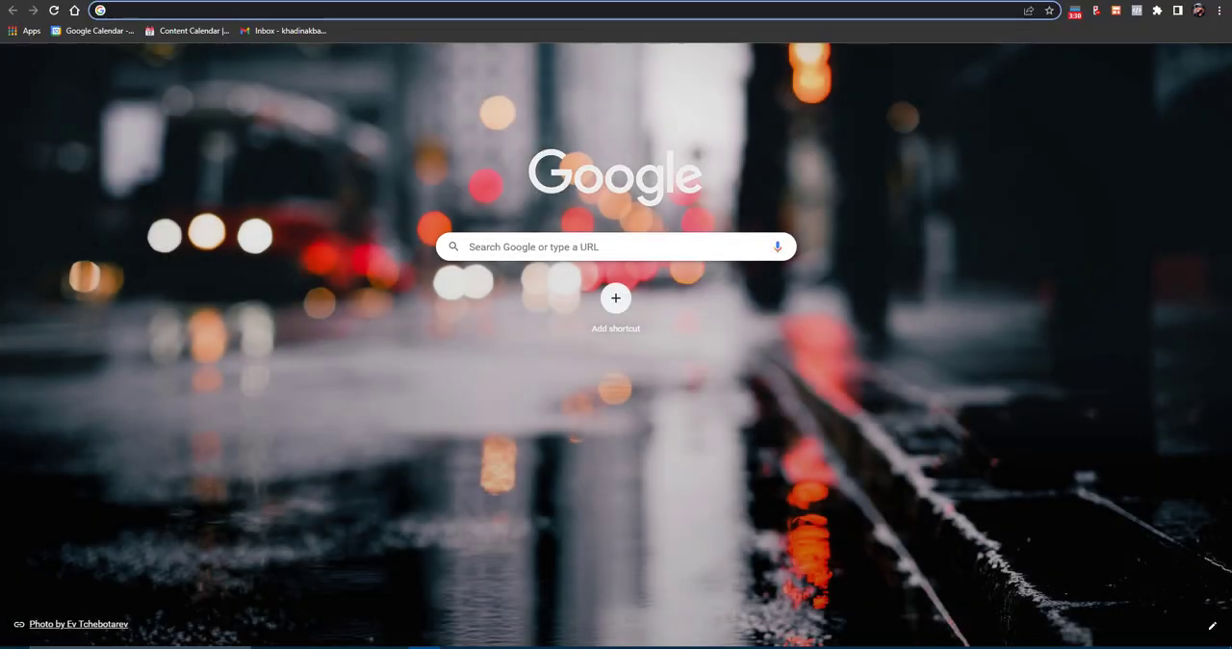
text(WOOSTIFY PRO)
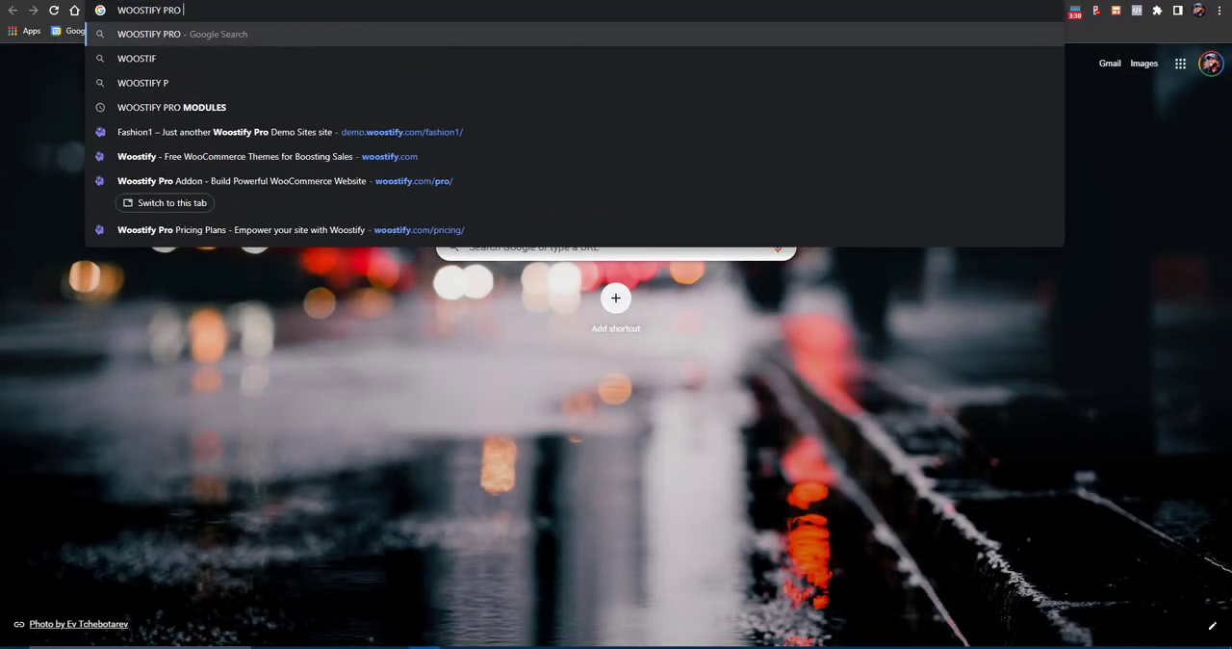
text( MODULES)
key(Return)
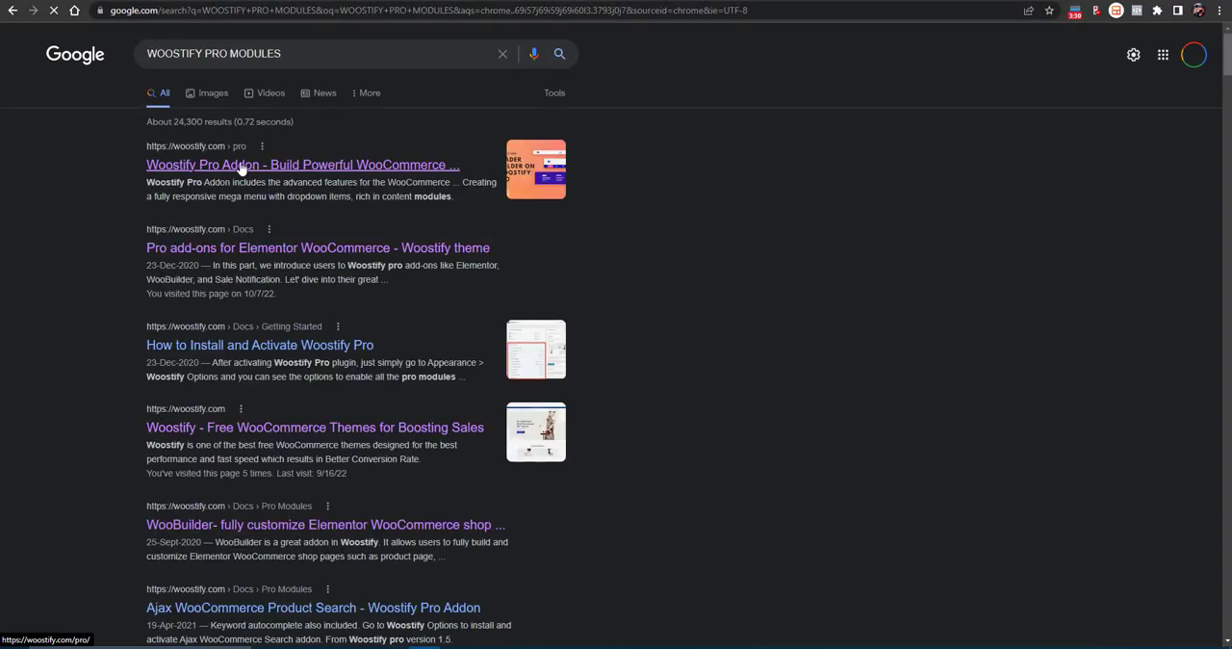
click(241, 169)
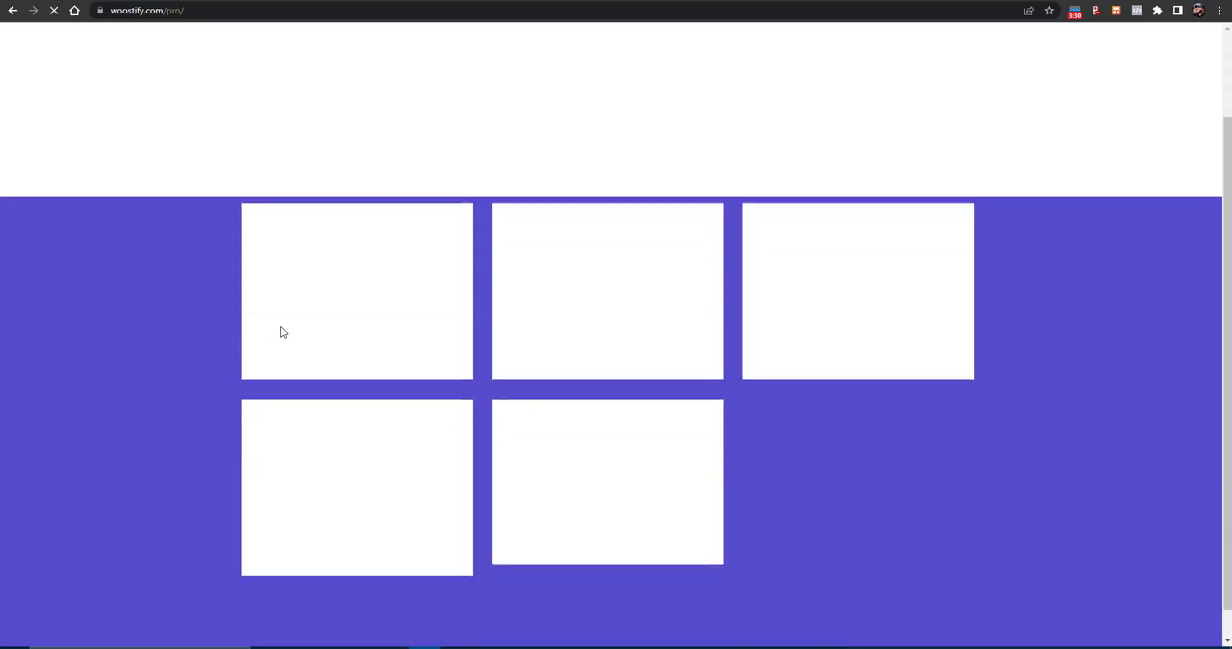
- Skim the add-ons and features on the Woostify Pro page, and view the WooBuilder documentation from the Google results
scroll(318, 318, down, 10)
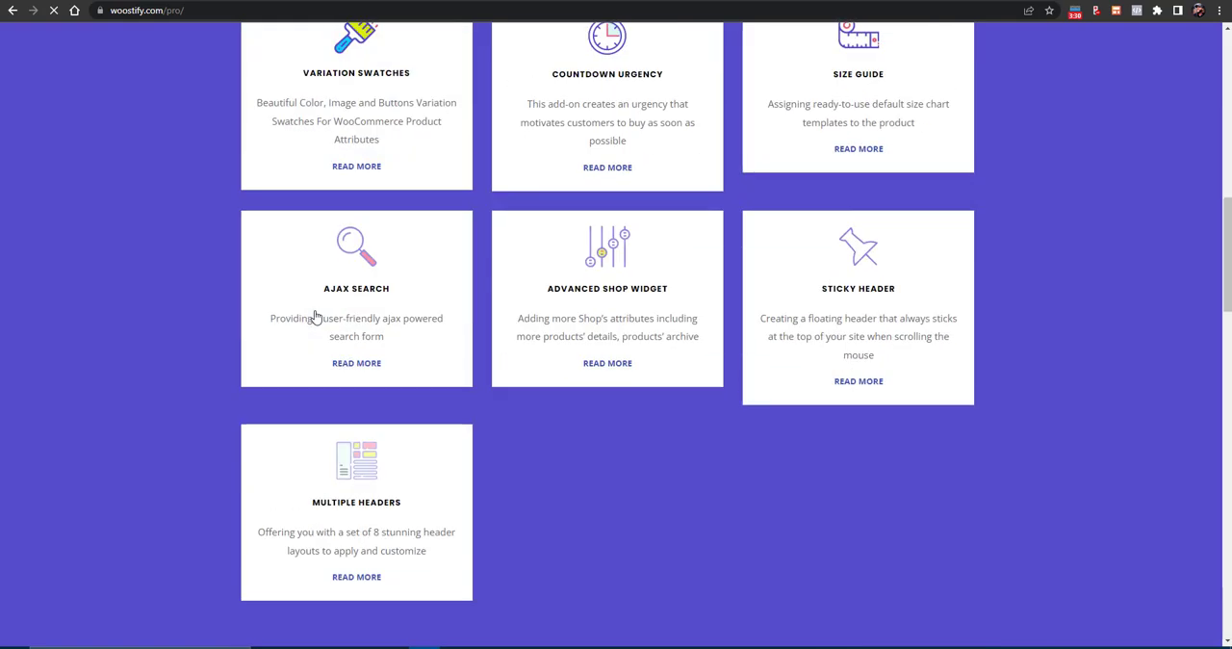
scroll(318, 316, down, 10)
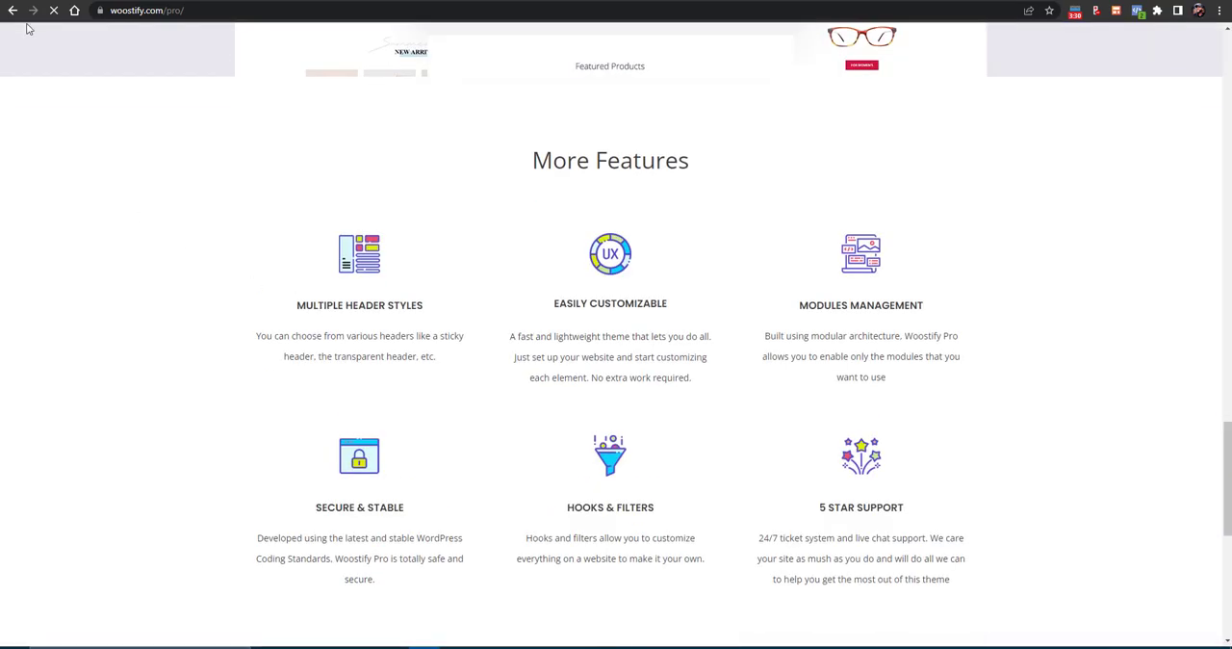
click(13, 11)
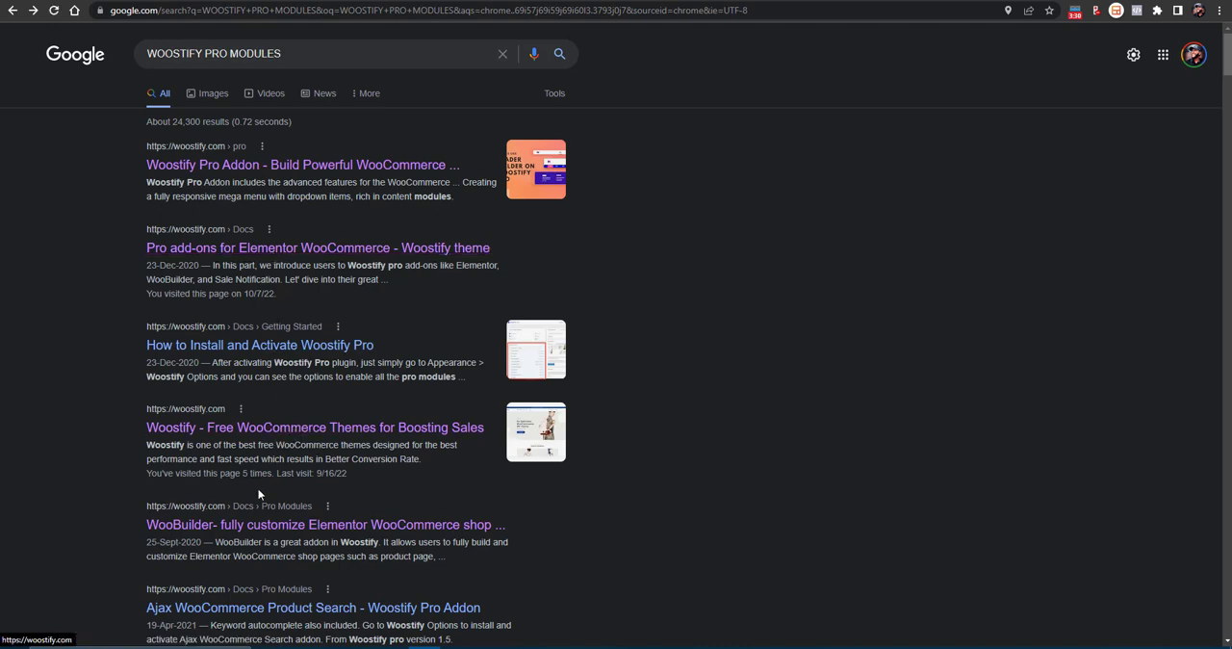
click(281, 529)
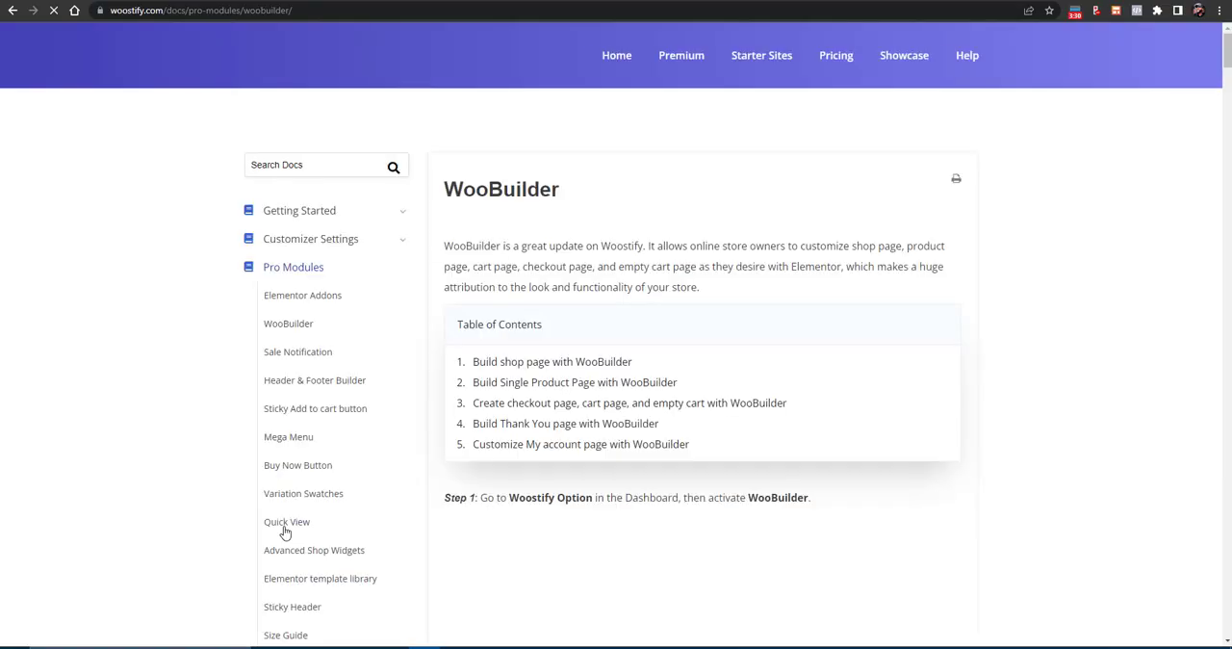
scroll(325, 129, down, 2)
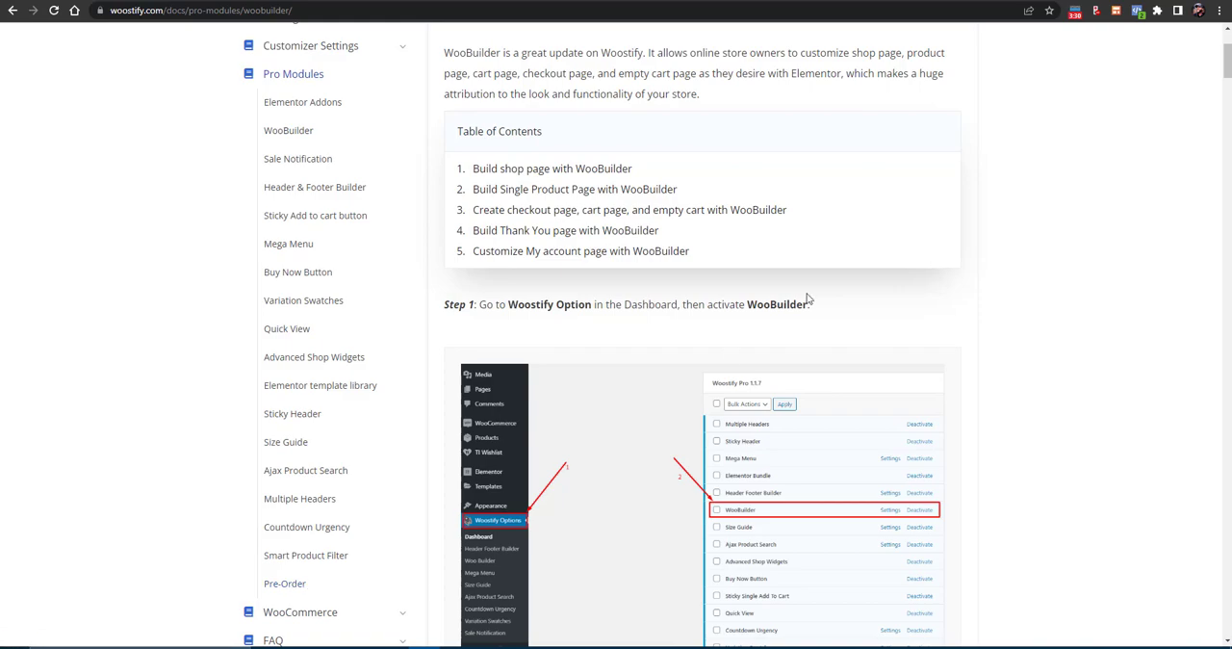
scroll(974, 188, up, 2)
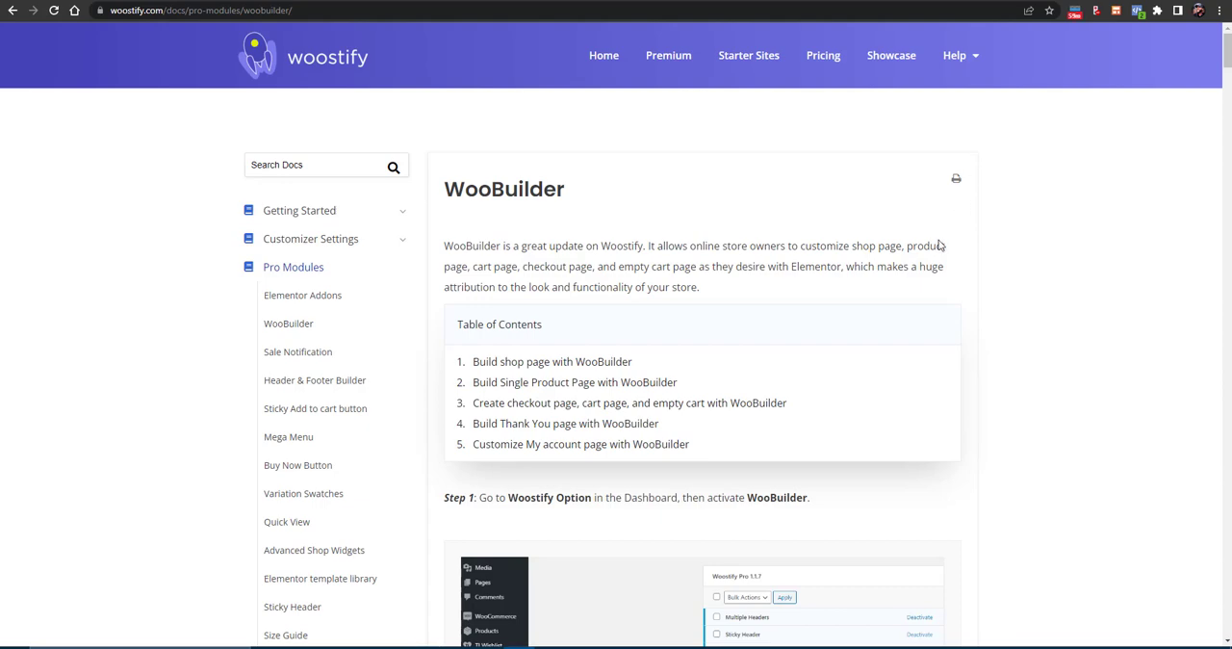
- Open the Pinterest home feed in a new browser tab
key(ctrl+t)
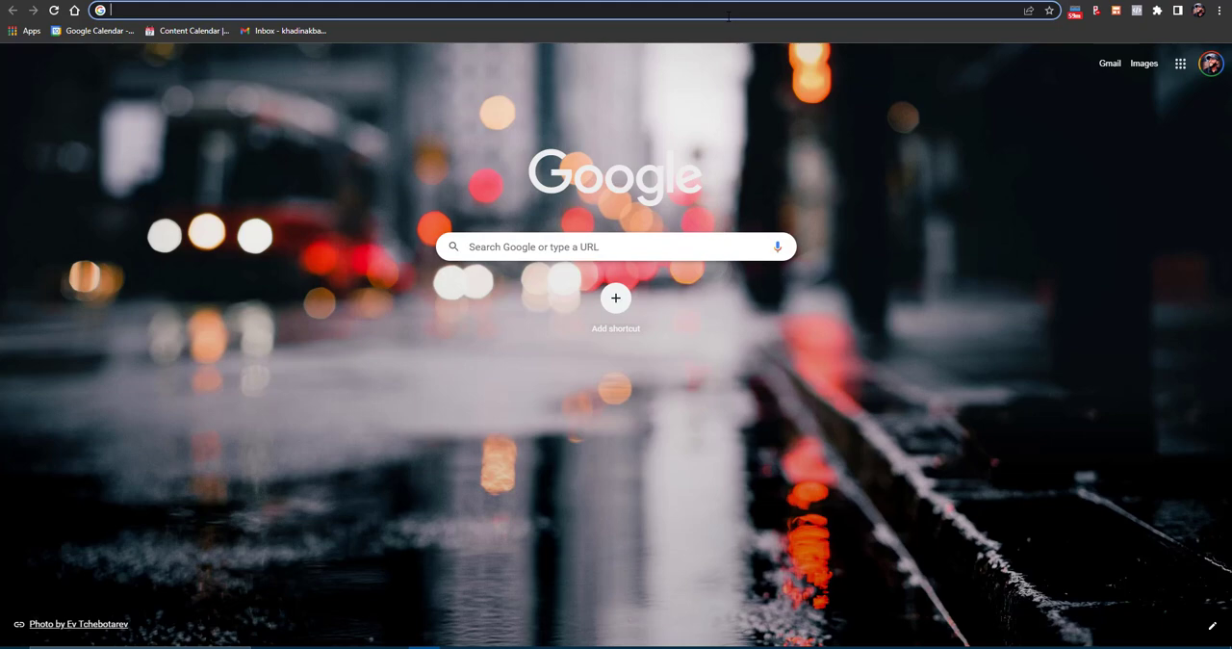
text(pint)
key(Return)
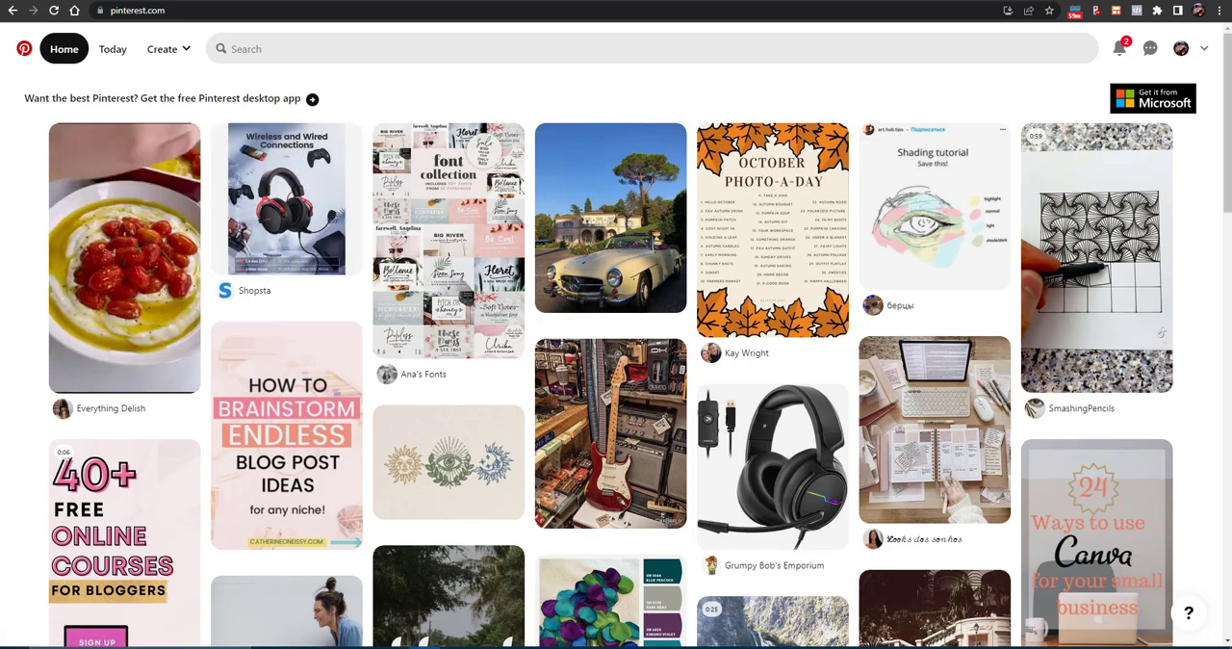
- Search Google for "red boy summer tshirt" in a new browser tab
key(ctrl+t)
text(RED)
key(BackSpace)
key(BackSpace)
key(BackSpace)
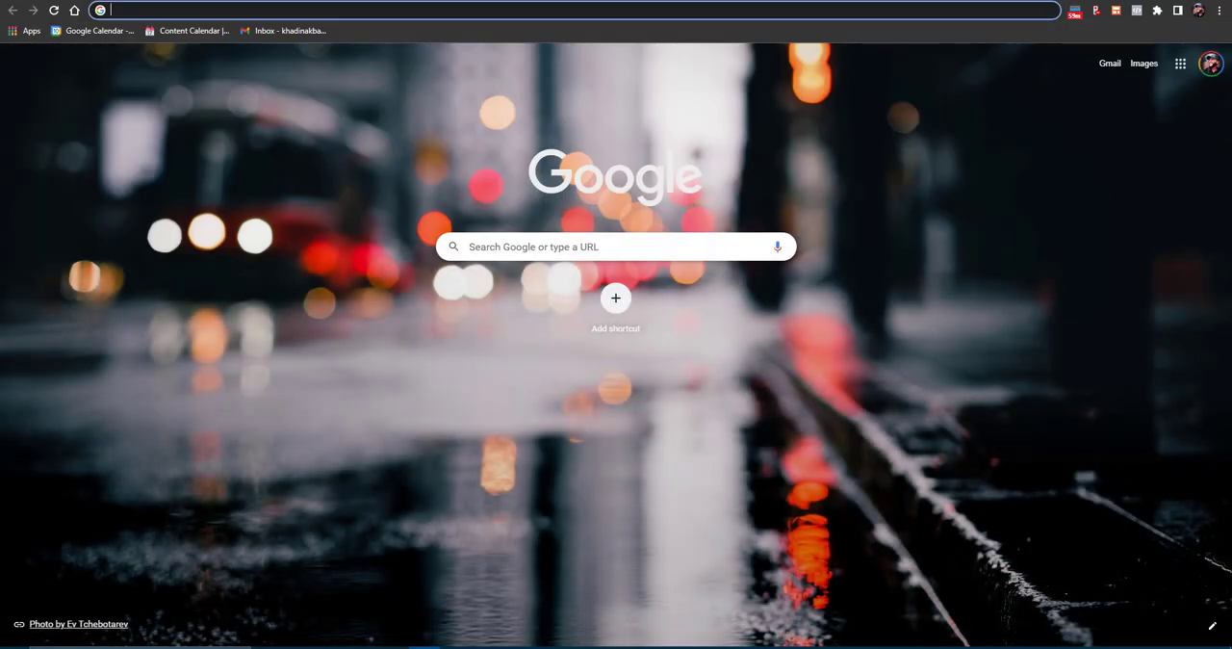
text(red bo)
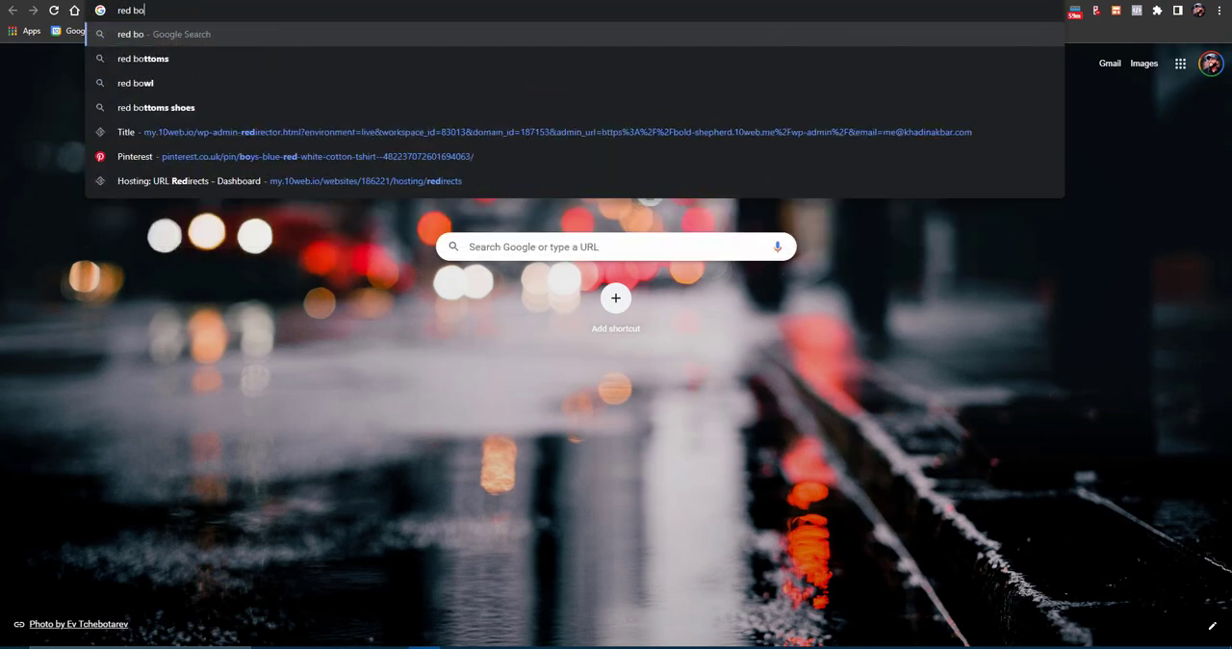
text(y summer tshirt)
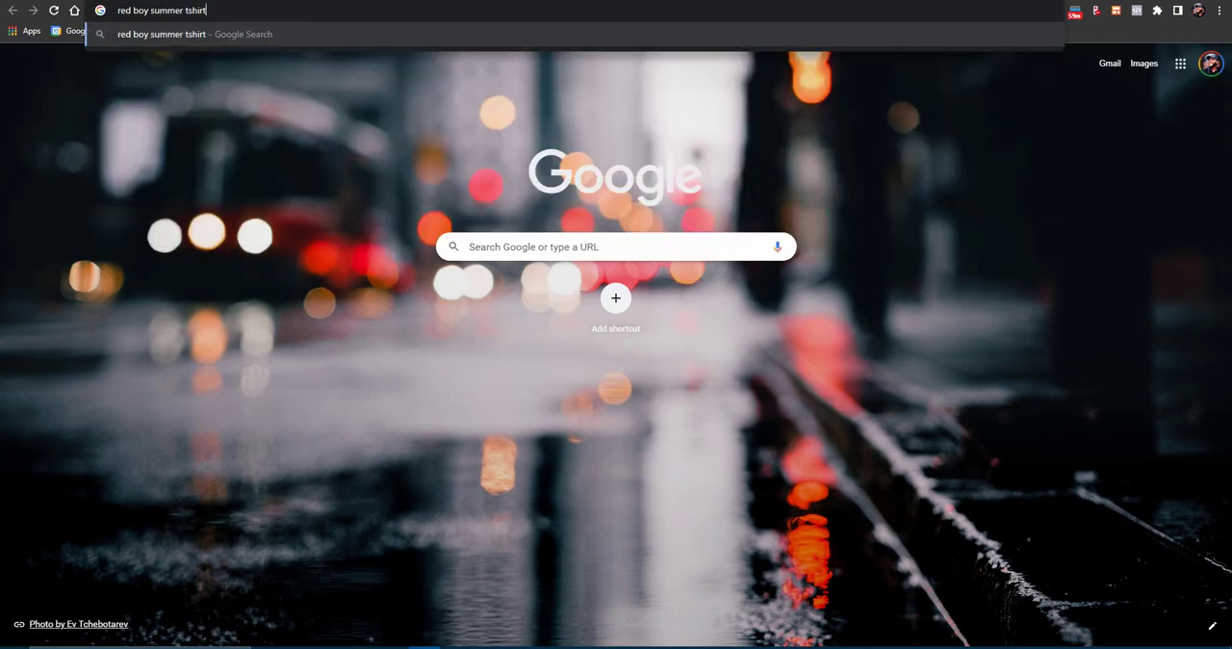
key(Return)
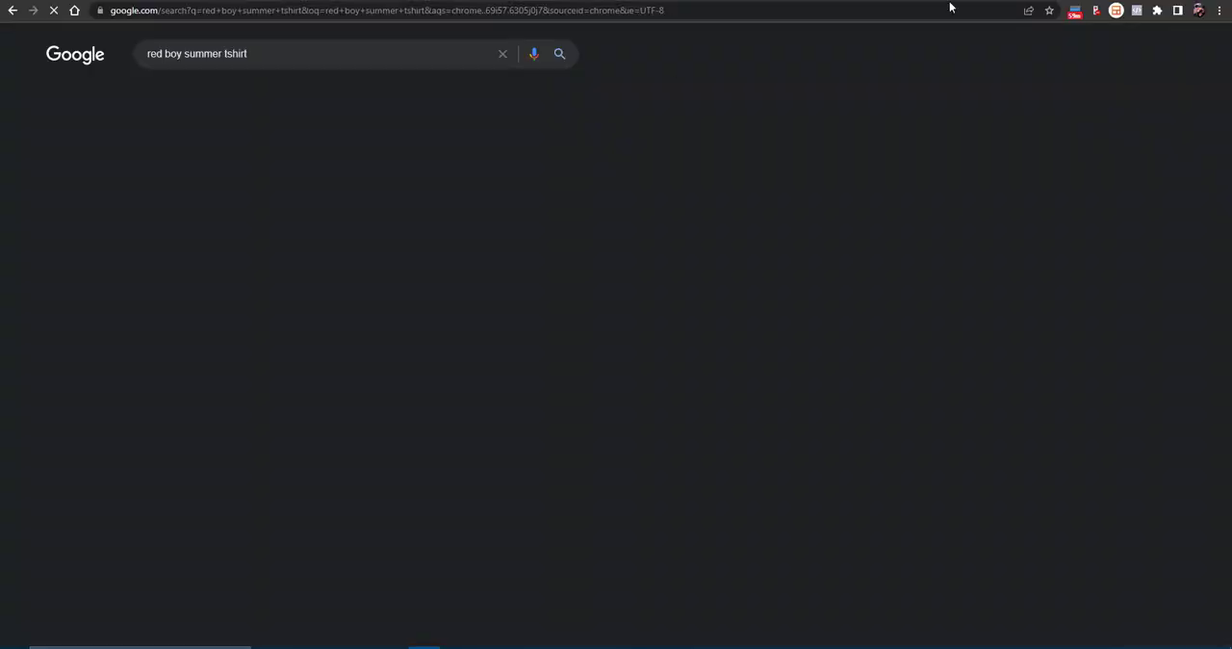
- Look through the red T-shirt search results and open the Pinterest pin about summer clothes
scroll(241, 295, down, 3)
scroll(266, 281, down, 2)
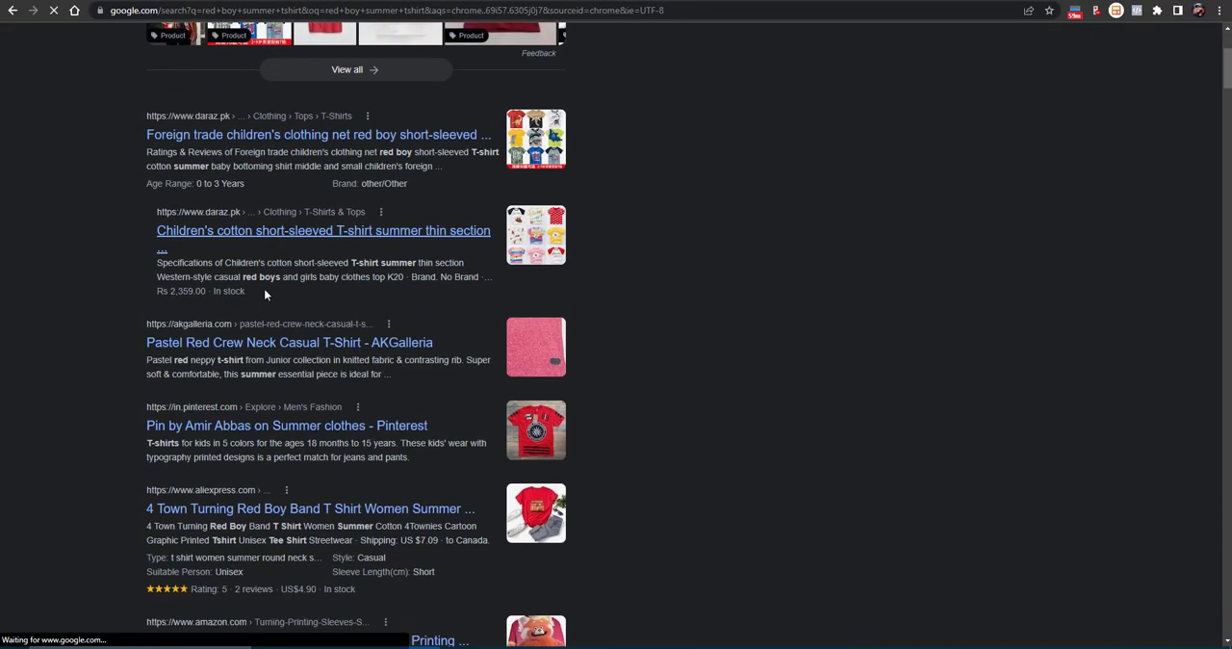
scroll(210, 250, up, 4)
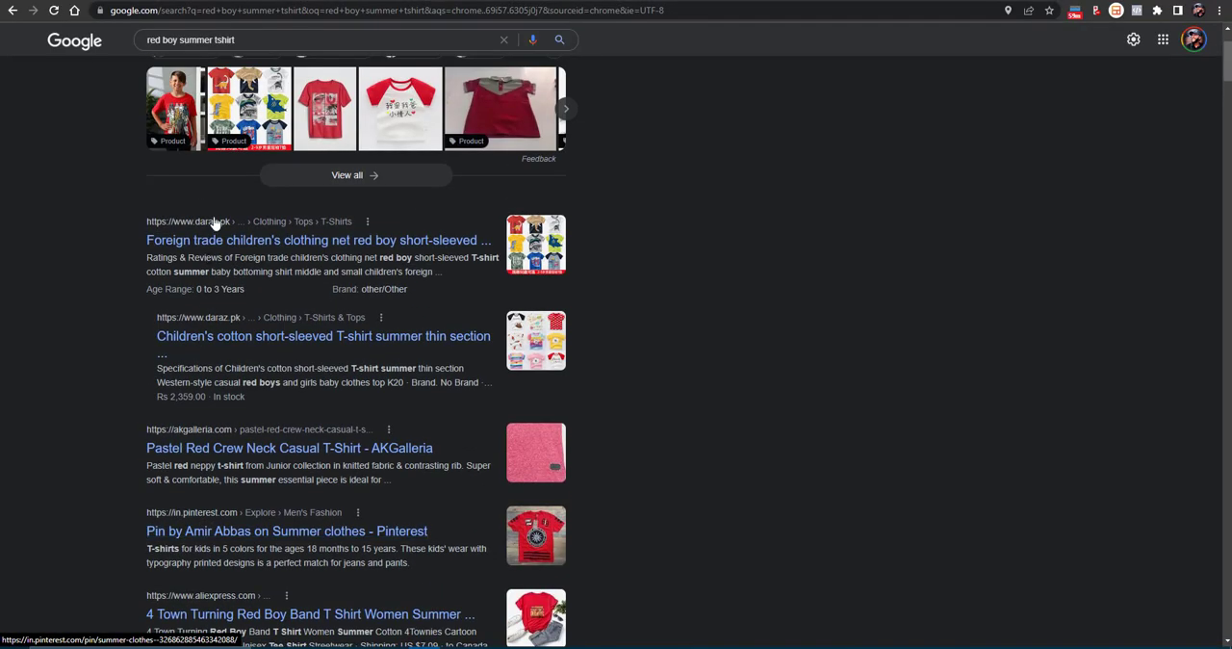
scroll(216, 373, down, 2)
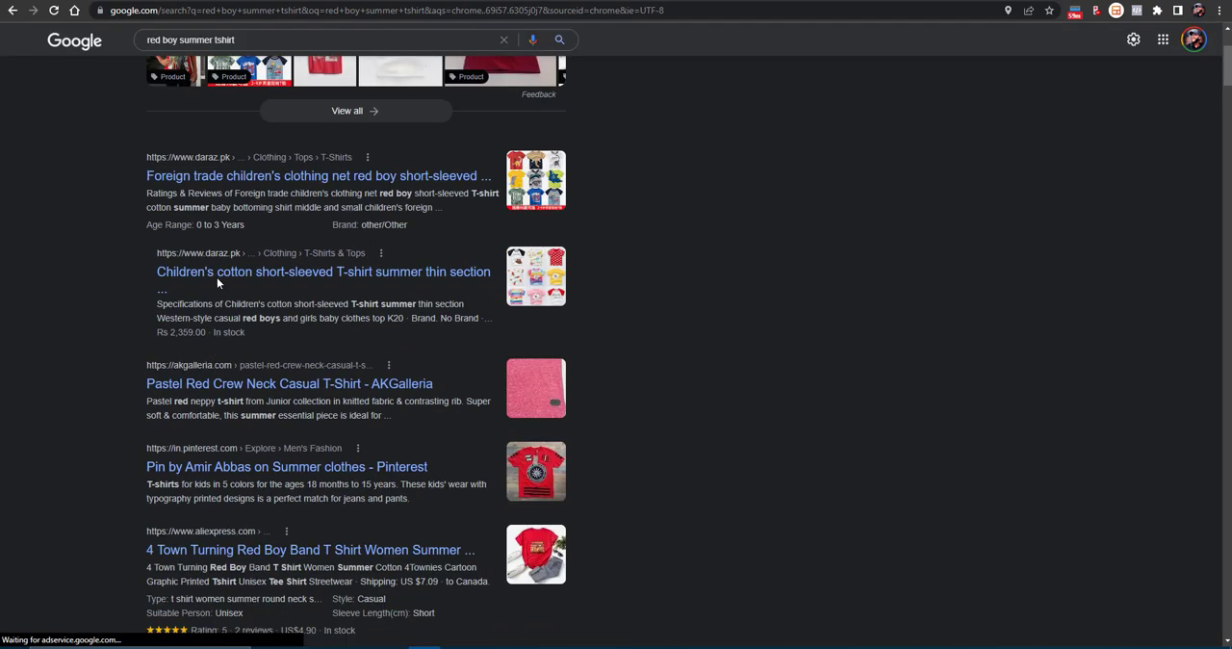
scroll(201, 385, down, 2)
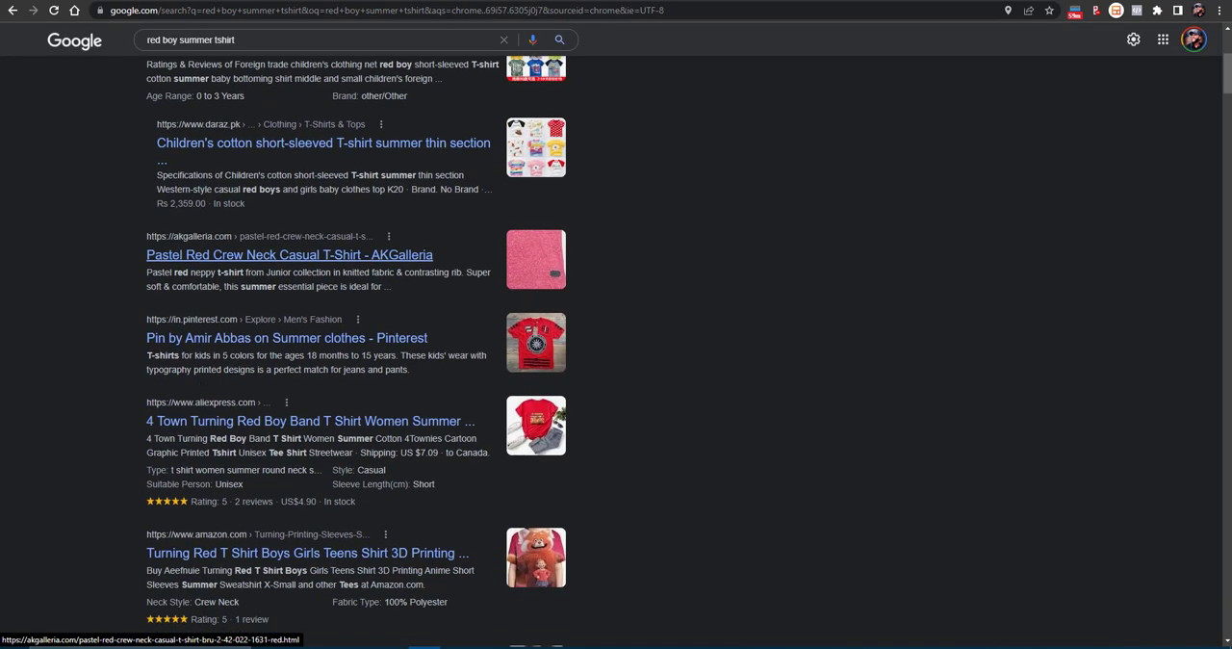
click(213, 341)
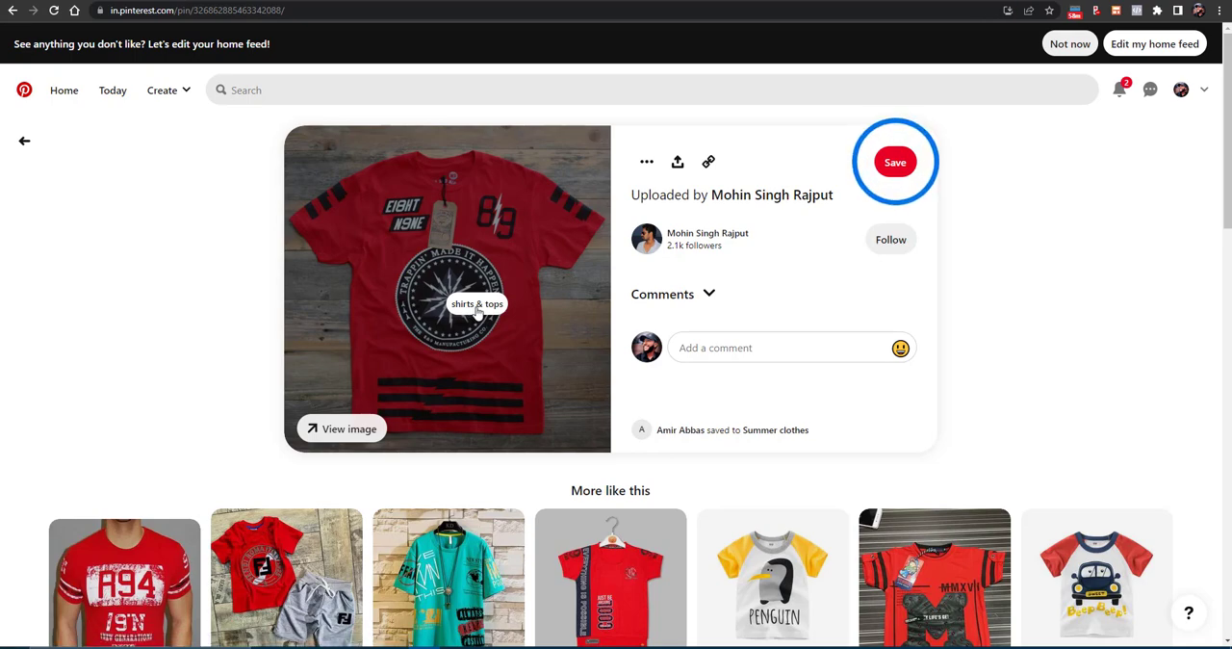
- Open the red R94 New Generation T-shirt from the similar pins and visit its product page on fash-stop.com
scroll(477, 310, down, 3)
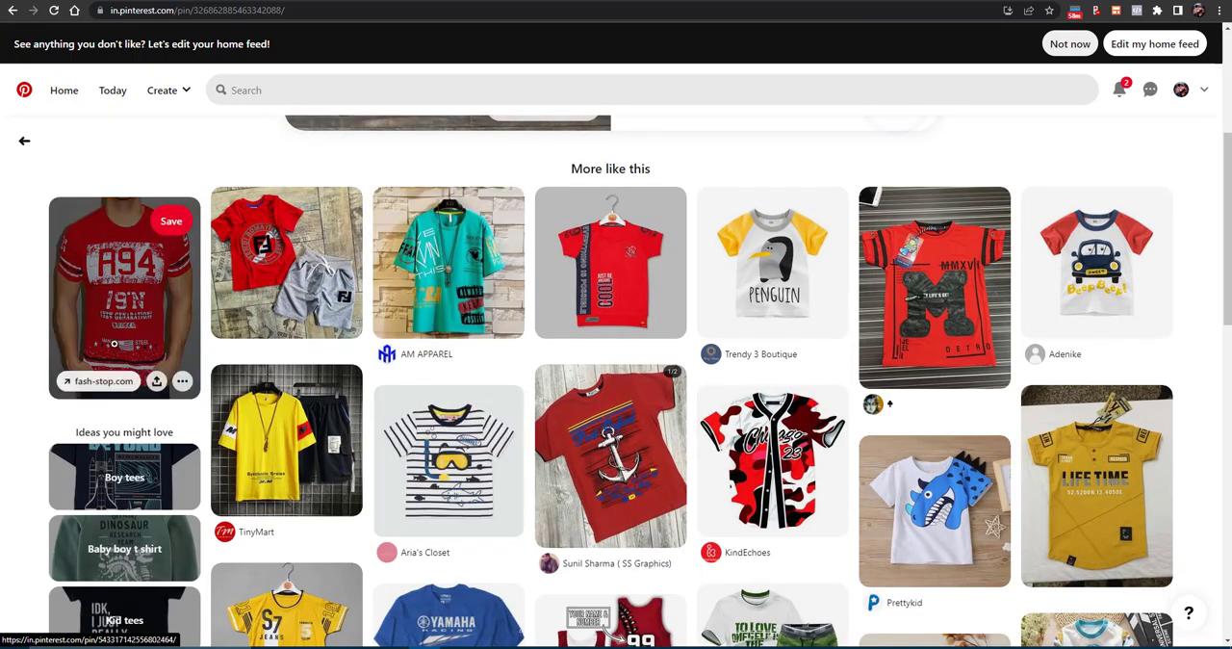
click(106, 384)
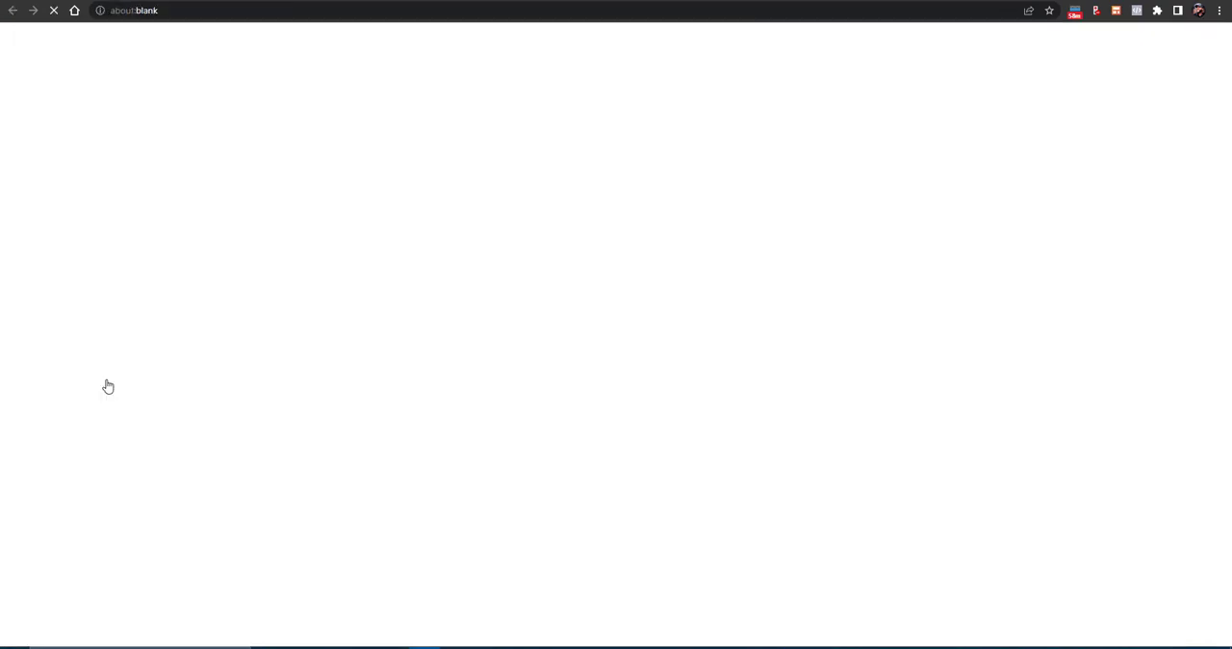
key(ctrl+w)
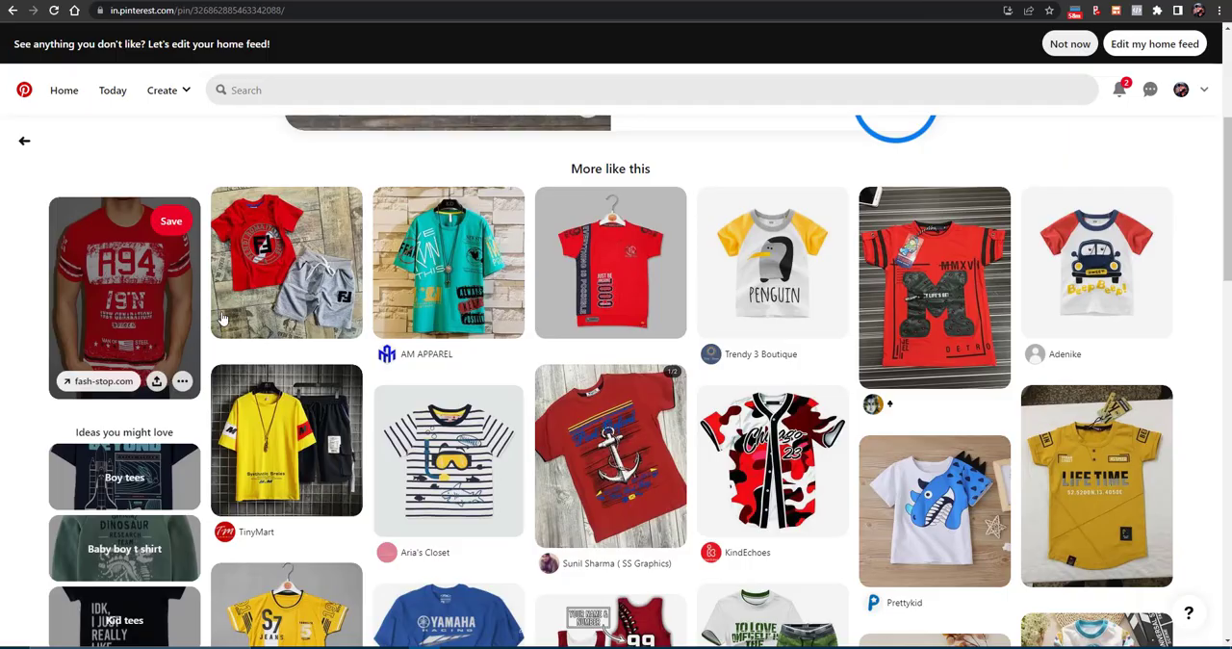
click(174, 309)
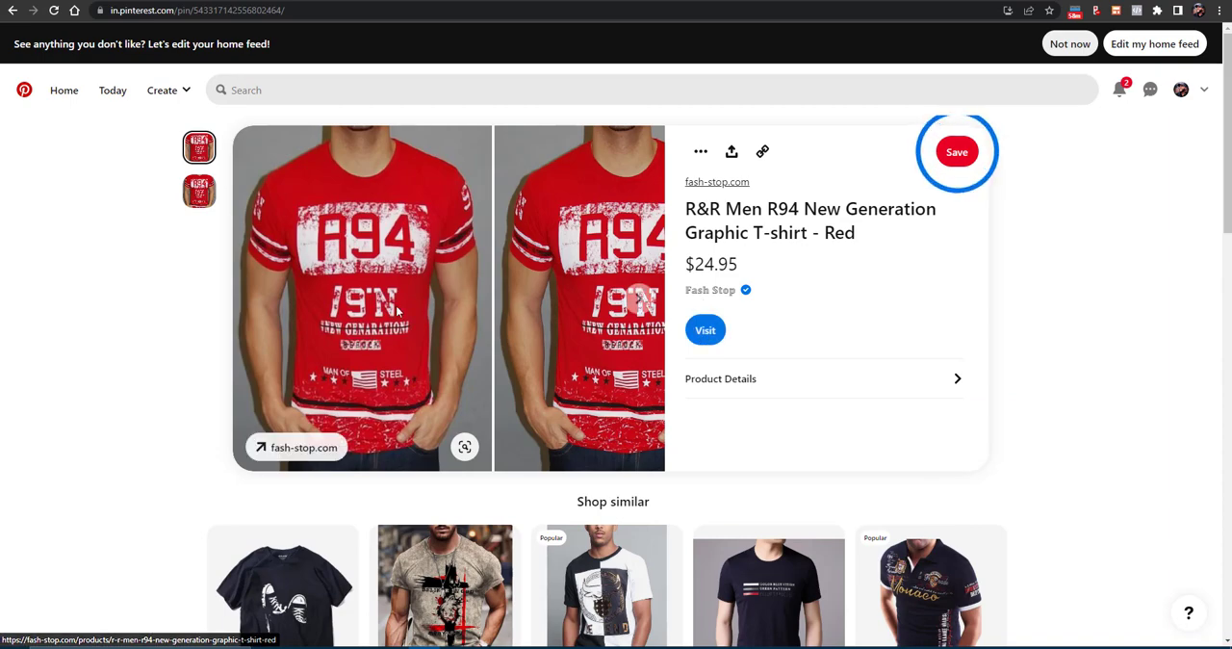
click(694, 339)
scroll(927, 370, down, 2)
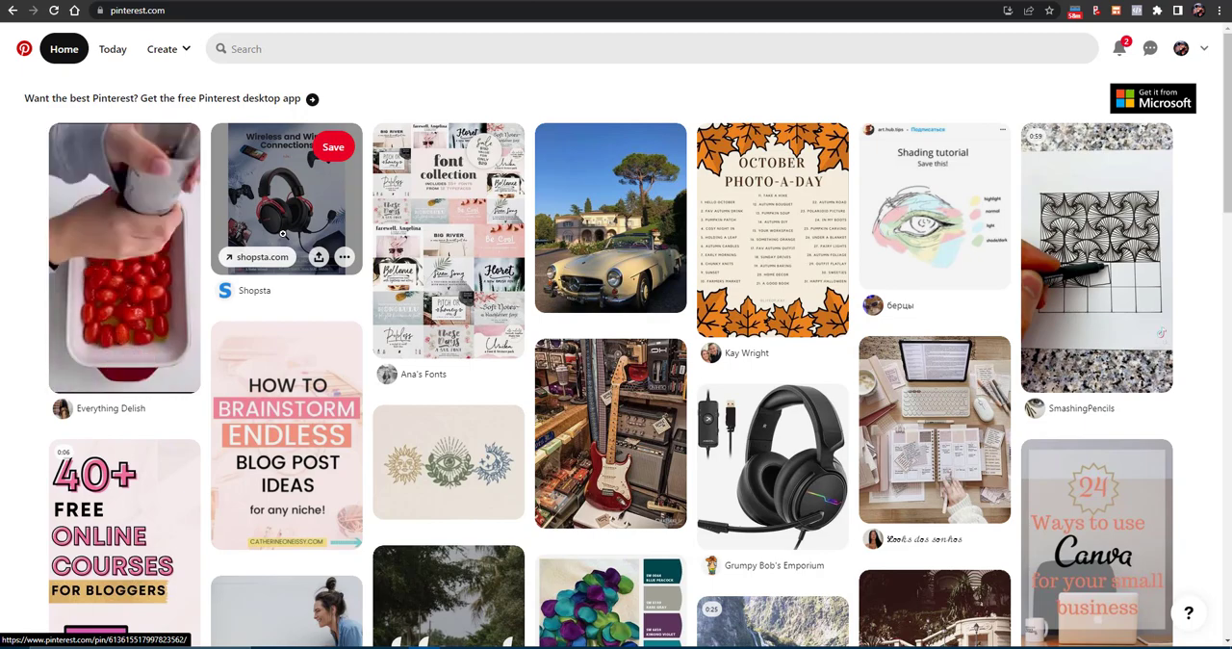
- Open the Shopsta gaming headset pin from the Pinterest home feed and follow its link to the store
scroll(462, 318, down, 1)
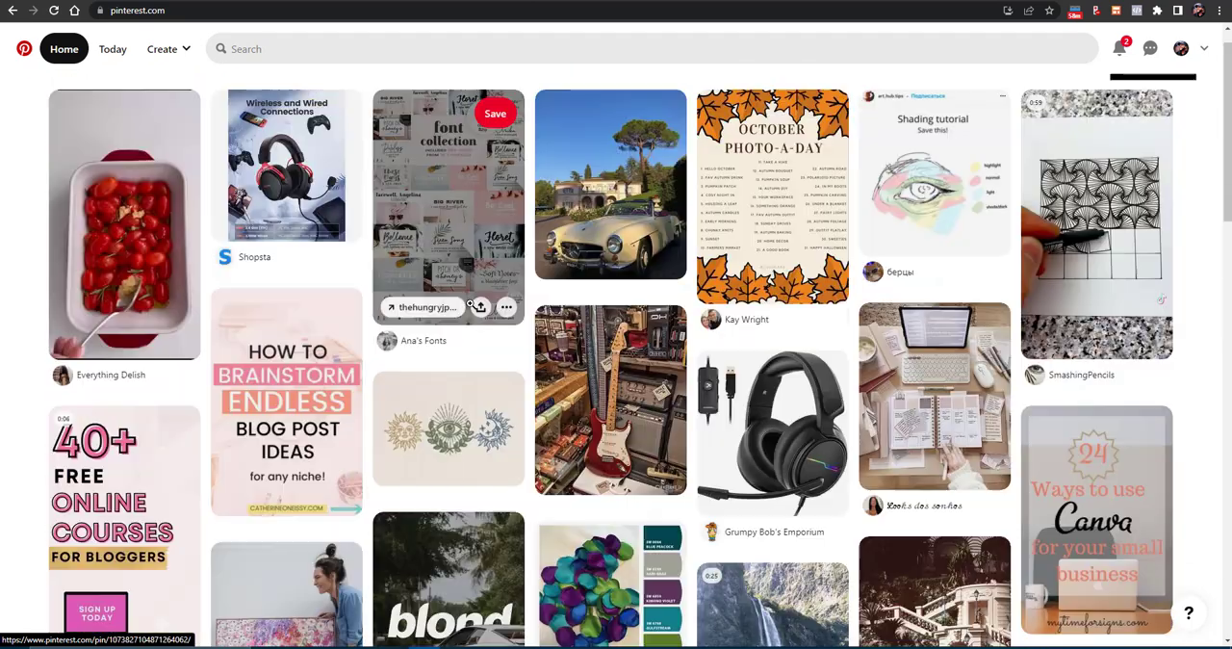
scroll(470, 304, up, 1)
click(291, 198)
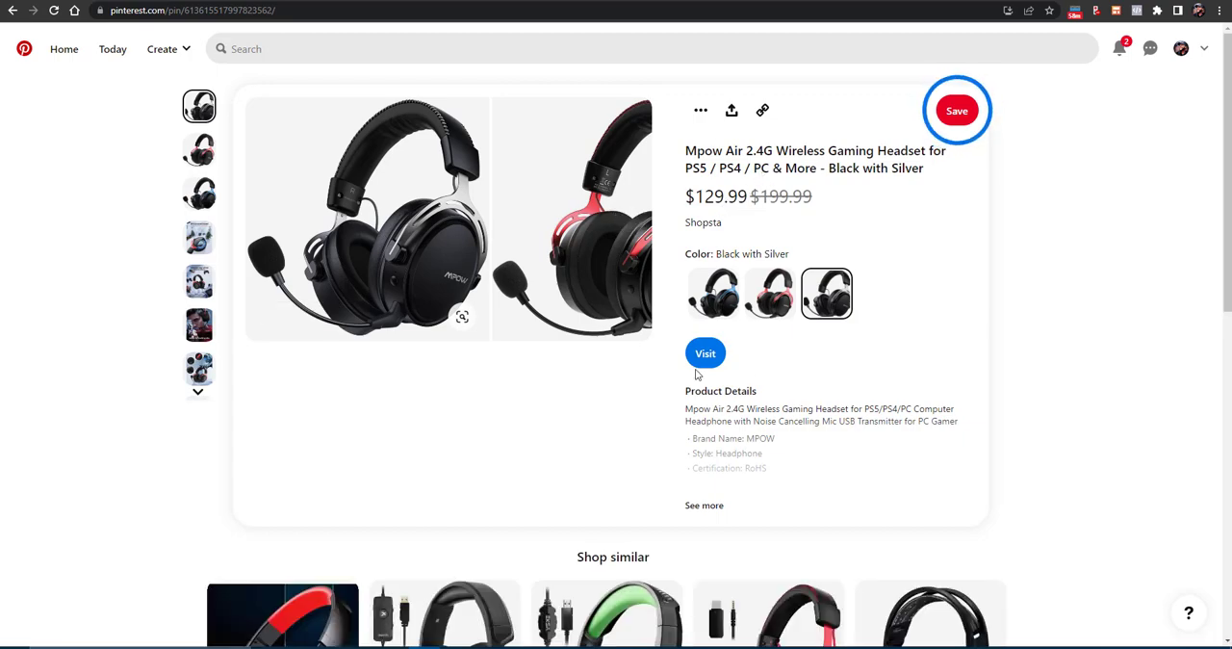
click(703, 356)
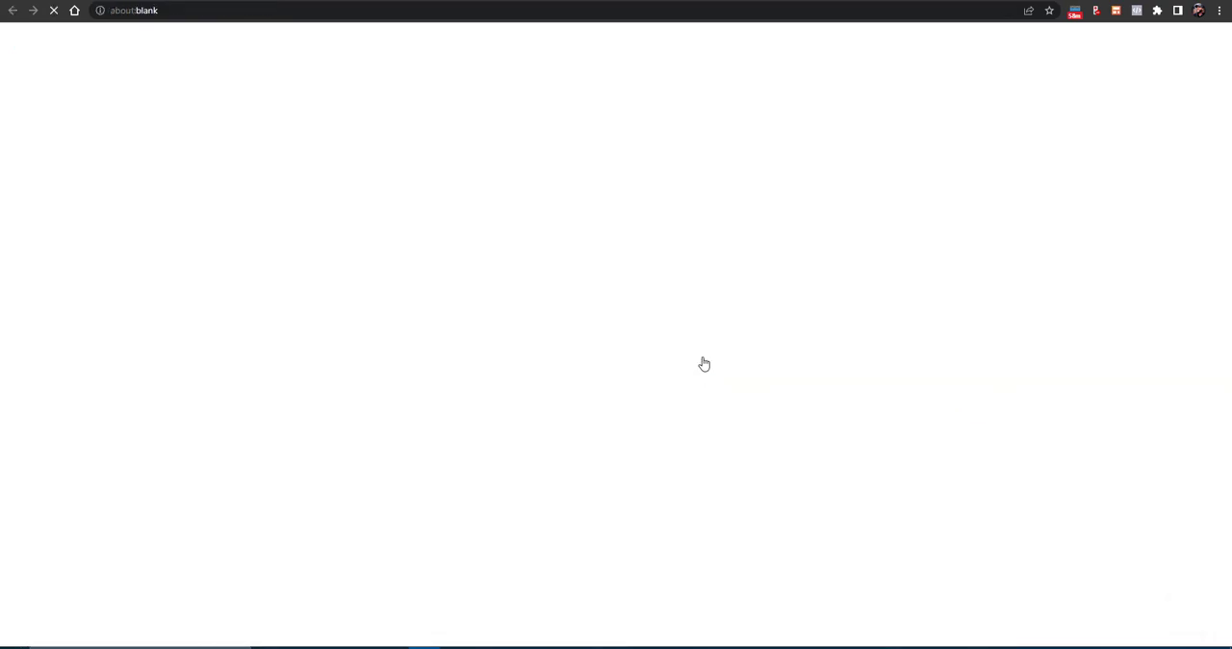
- Compare the Mpow Air headset pin on Pinterest with its product page on Shopsta
key(ctrl+shift+Tab)
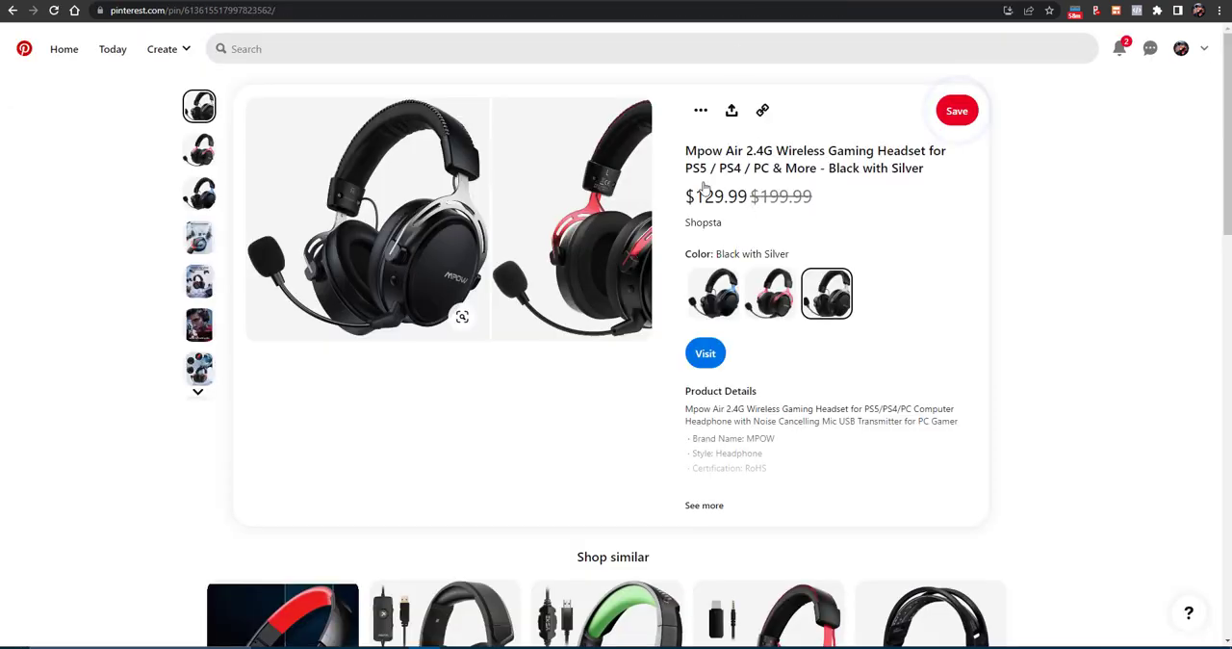
scroll(794, 171, down, 5)
key(ctrl+Tab)
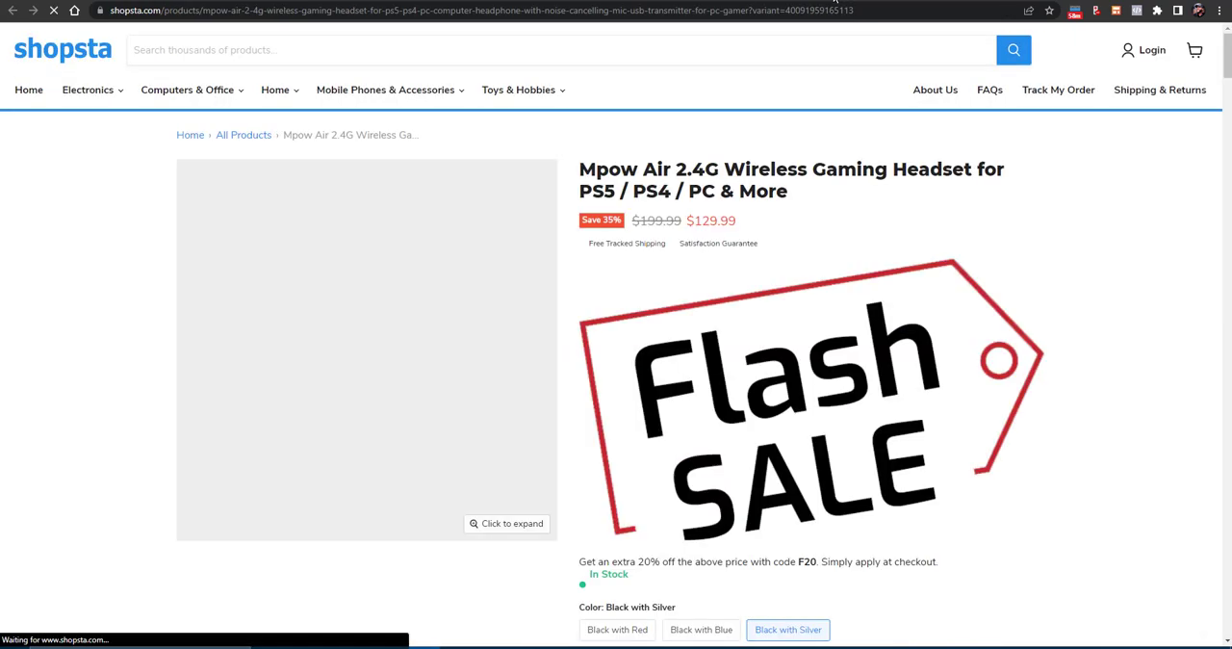
scroll(824, 324, down, 2)
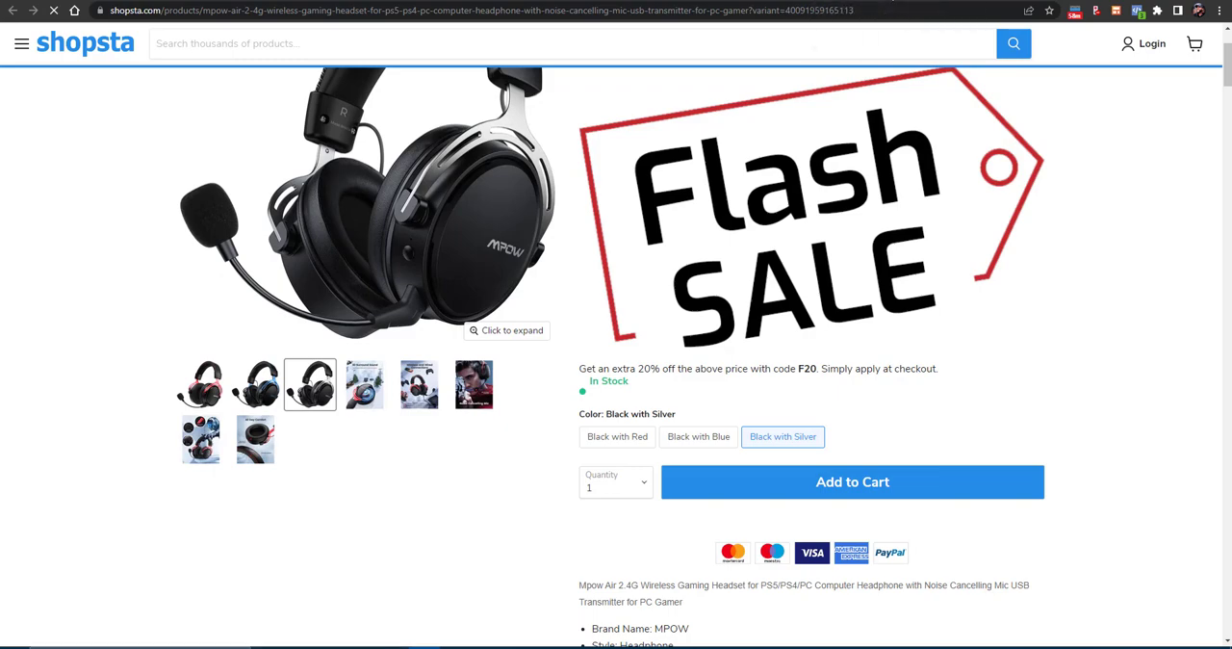
- Return to the headset pin on Pinterest, view the account options and start creating a new Pin
key(ctrl+shift+Tab)
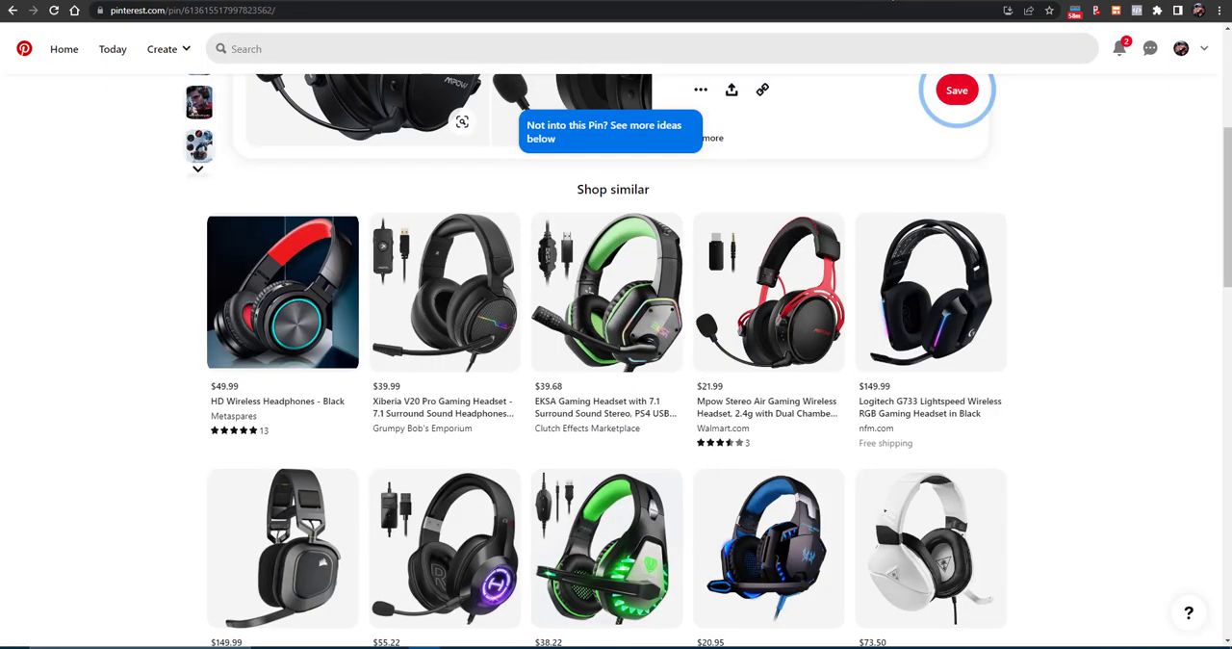
click(1205, 48)
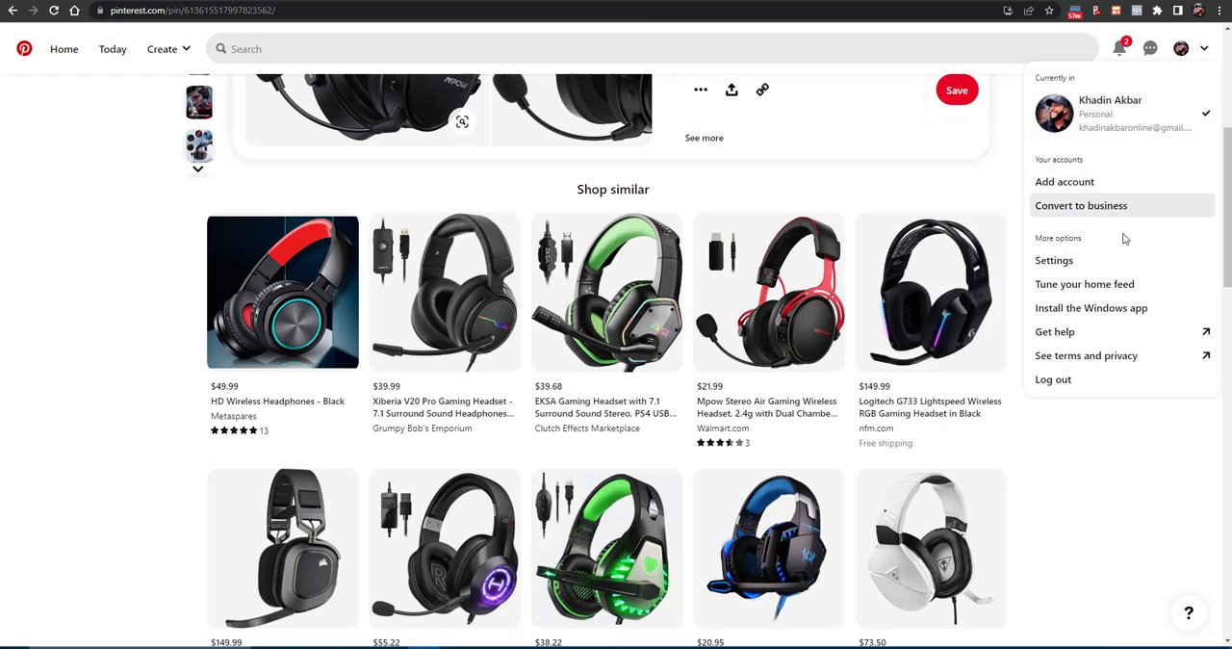
click(184, 52)
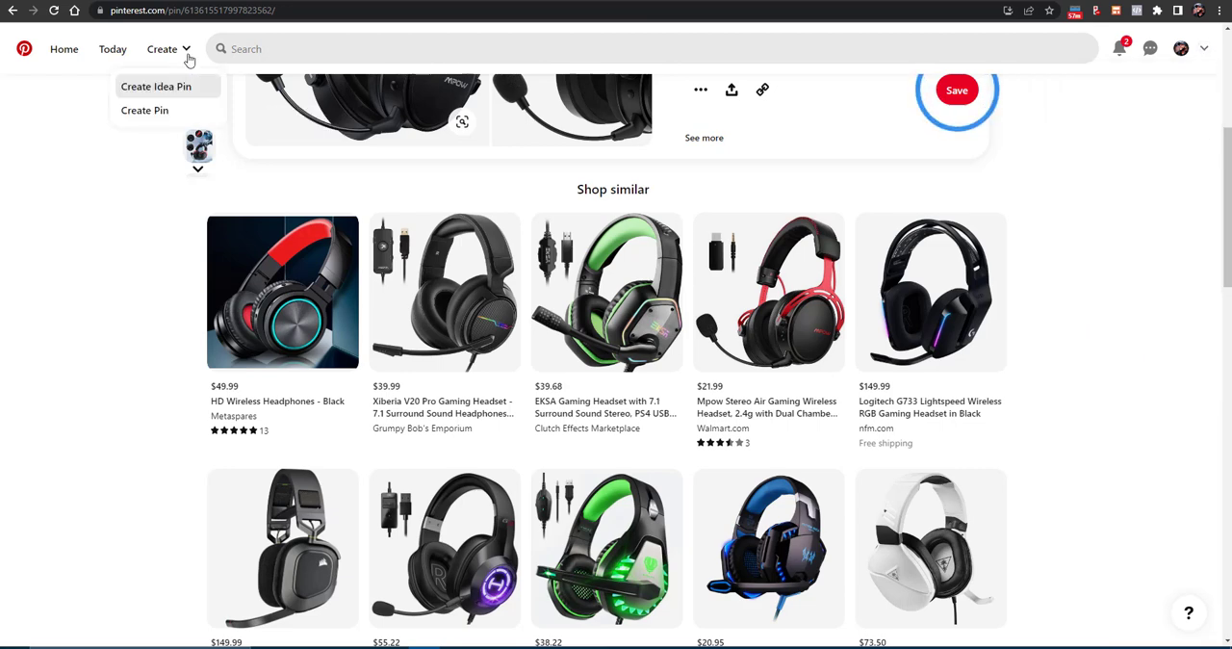
click(170, 111)
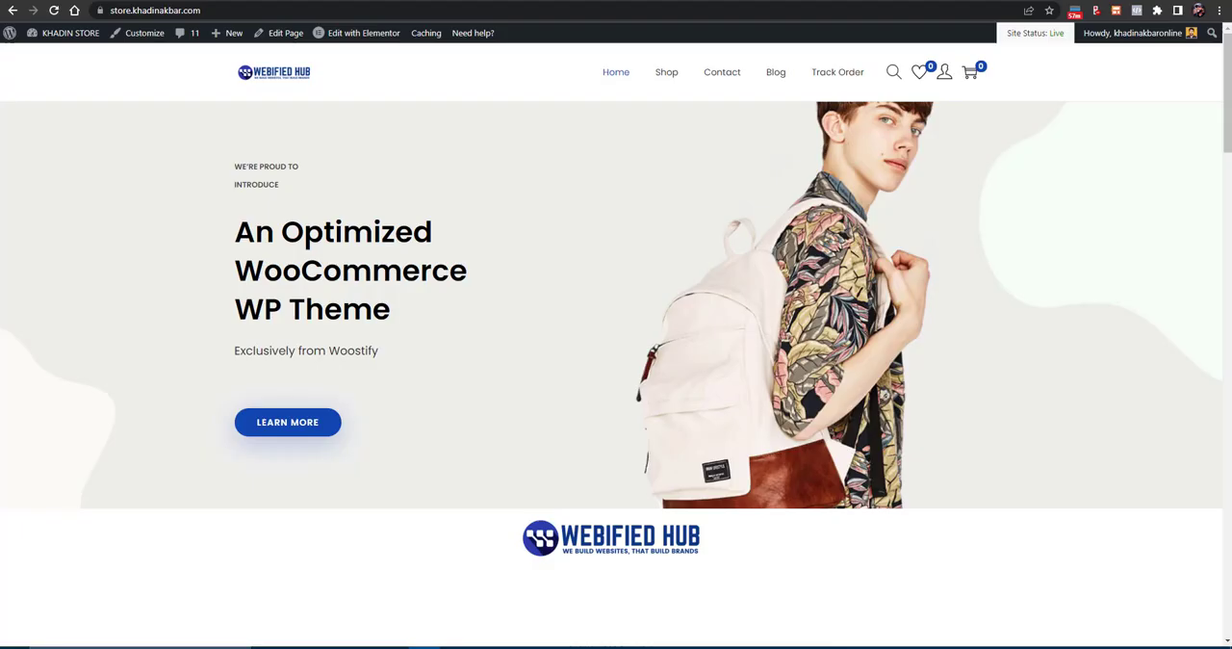
- Open the Front Illustration T-Shirt from the WooCommerce store's shop page and copy its product page URL
click(667, 77)
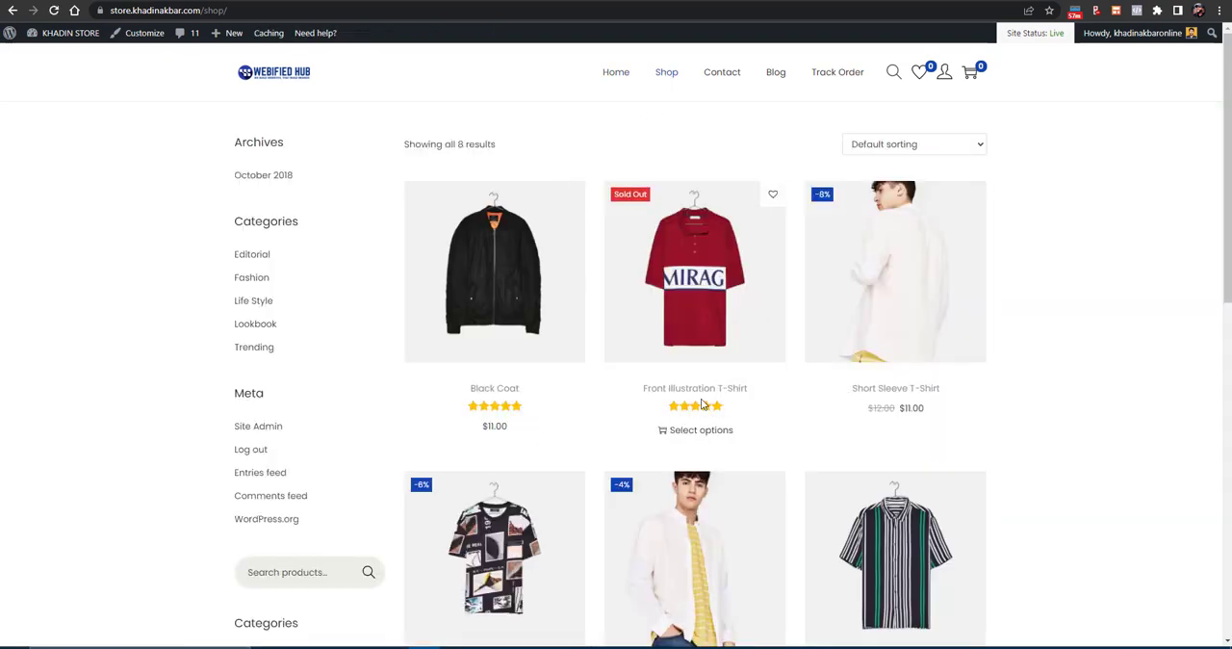
click(705, 389)
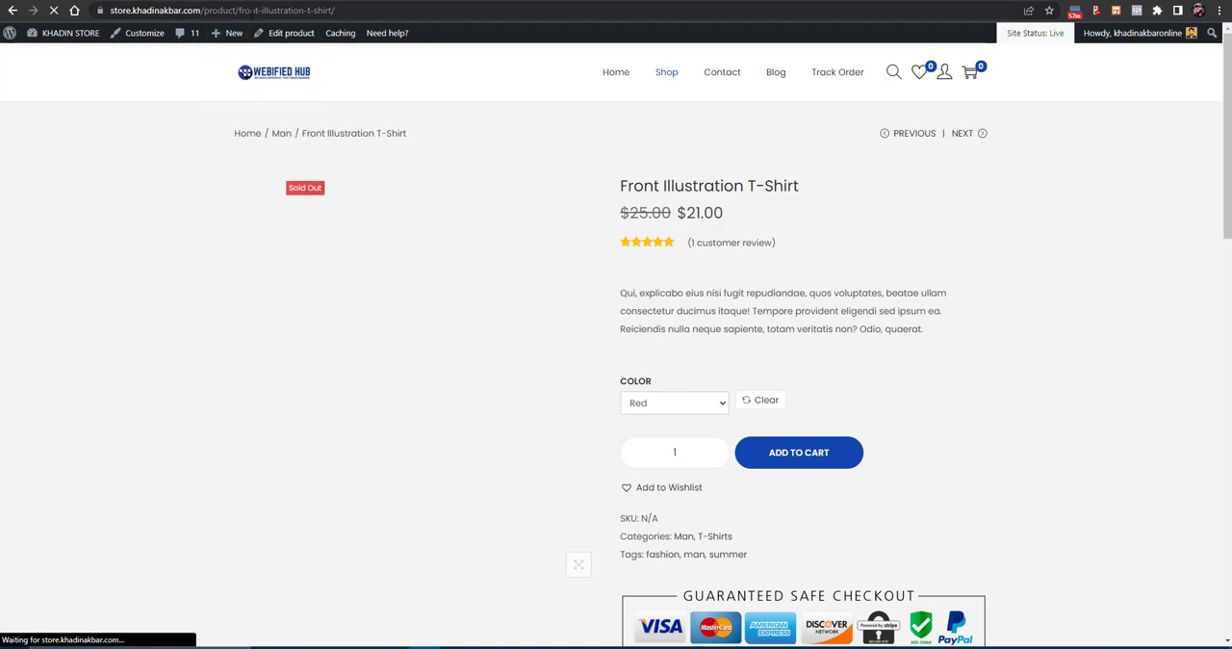
right_click(249, 9)
click(289, 105)
scroll(767, 241, down, 1)
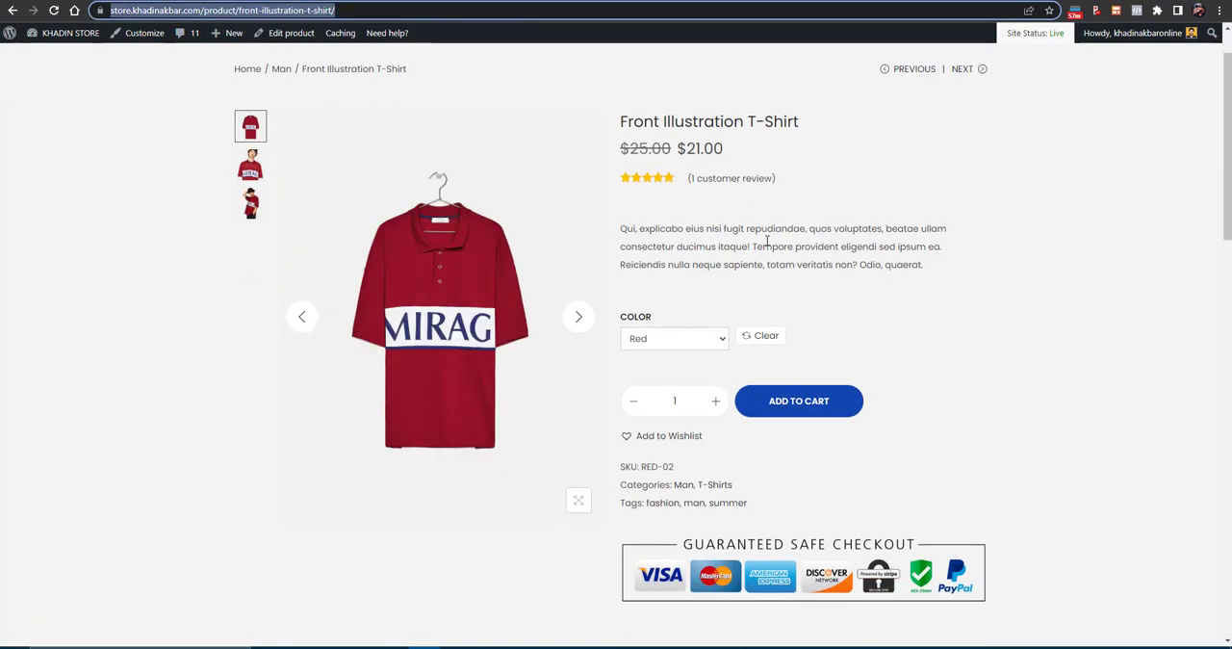
- Return to the Pinterest pin builder and paste the copied Front Illustration T-Shirt product URL as the Pin's destination link
key(ctrl+Tab)
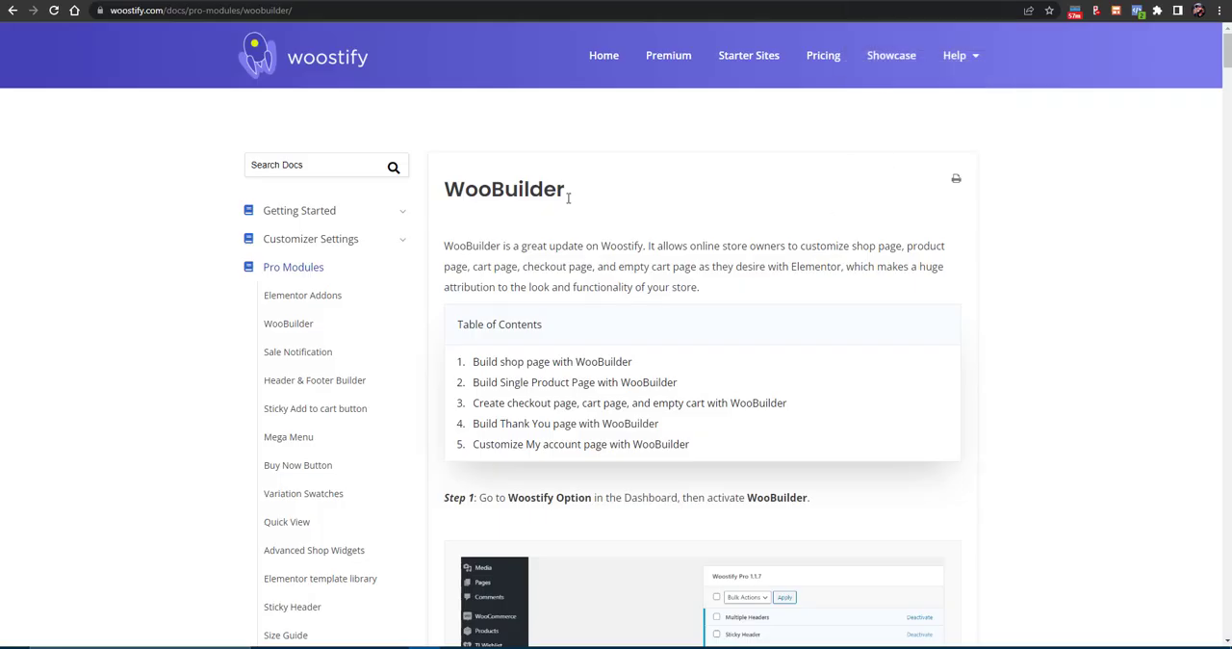
key(ctrl+Tab)
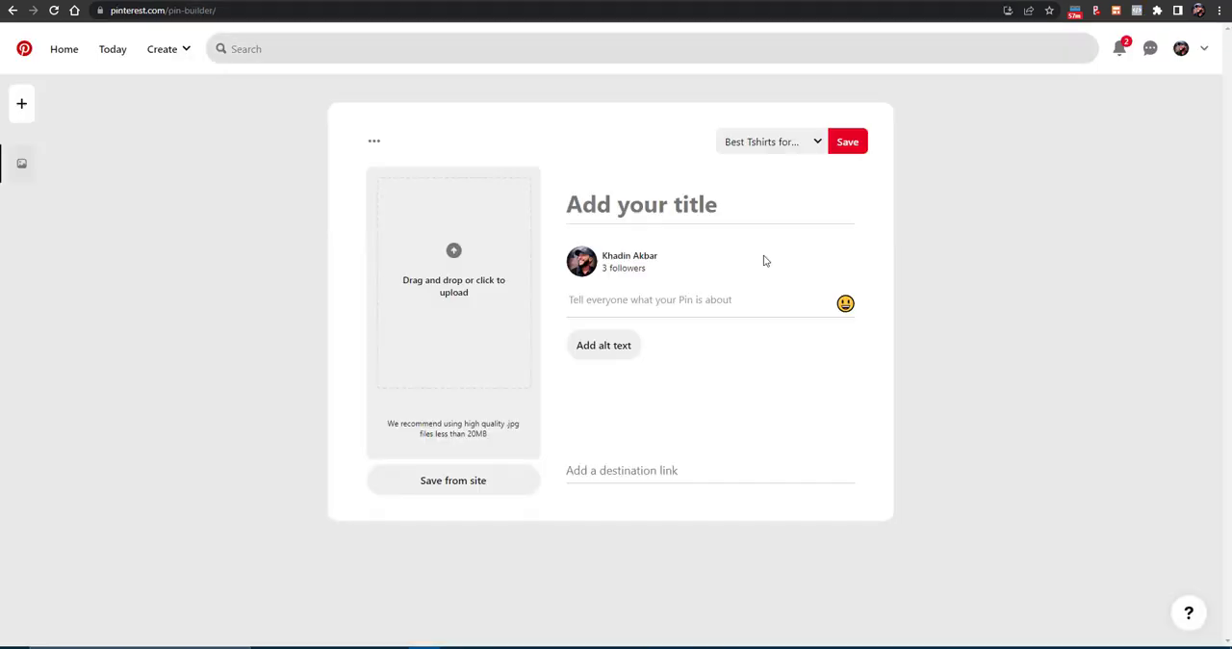
click(621, 468)
key(super)
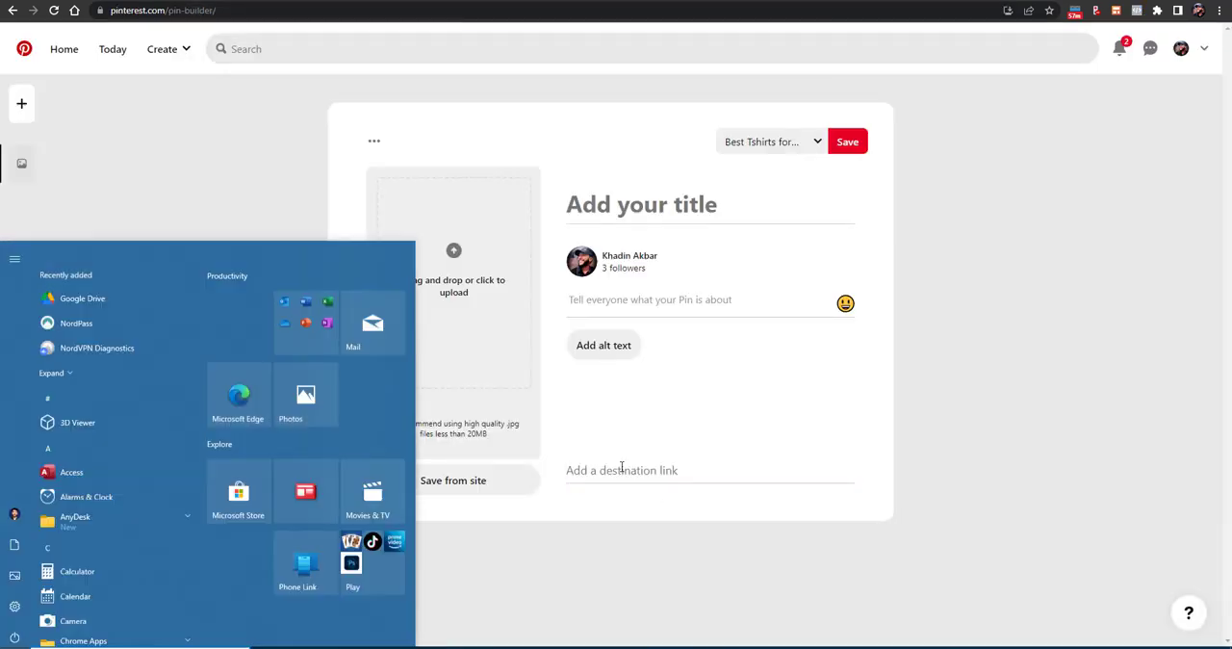
key(Escape)
key(ctrl+v)
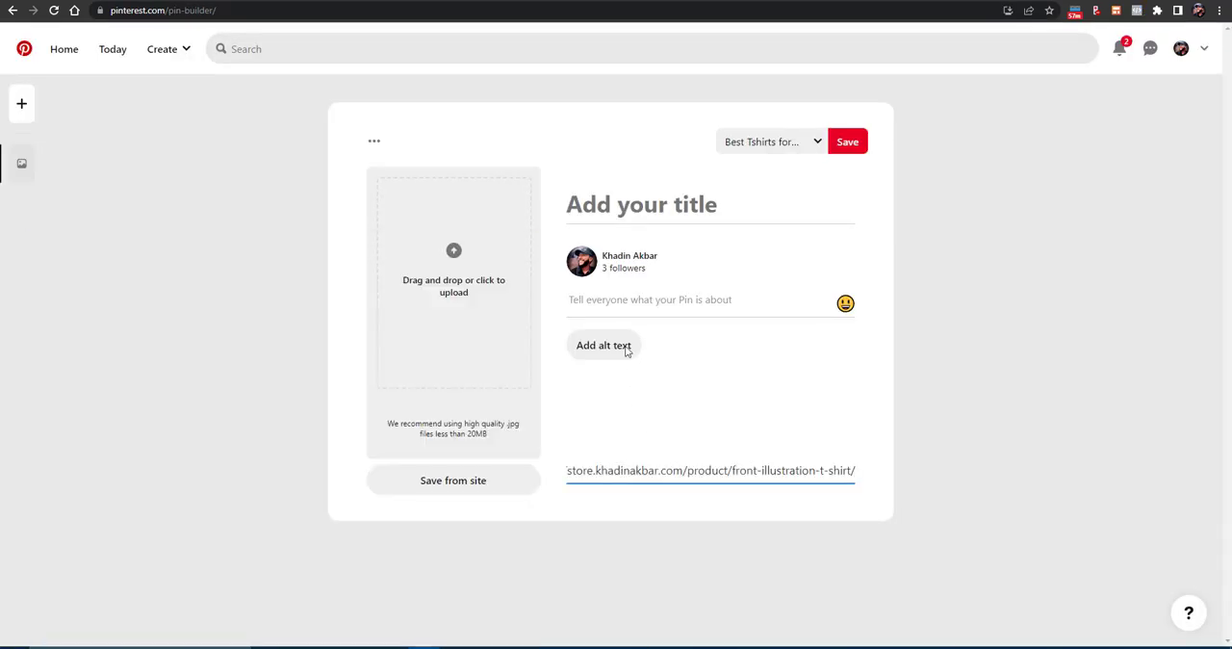
- Title the Pin "Best Summer Tshirt for boys 2022"
click(651, 206)
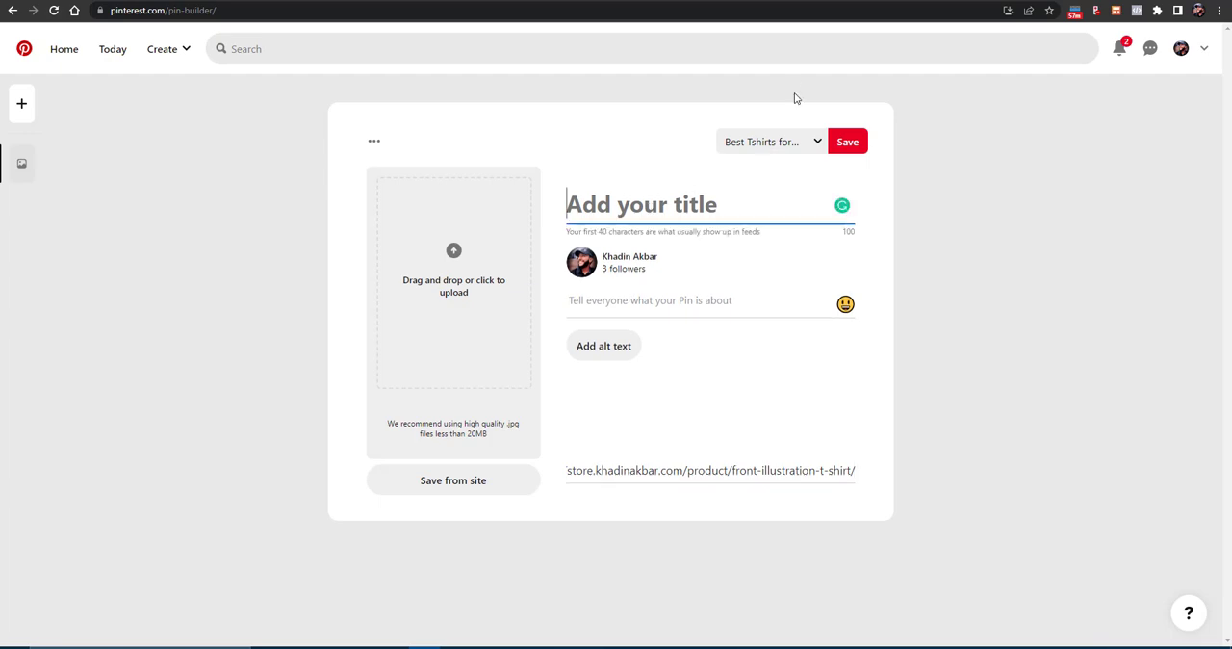
text(Best S)
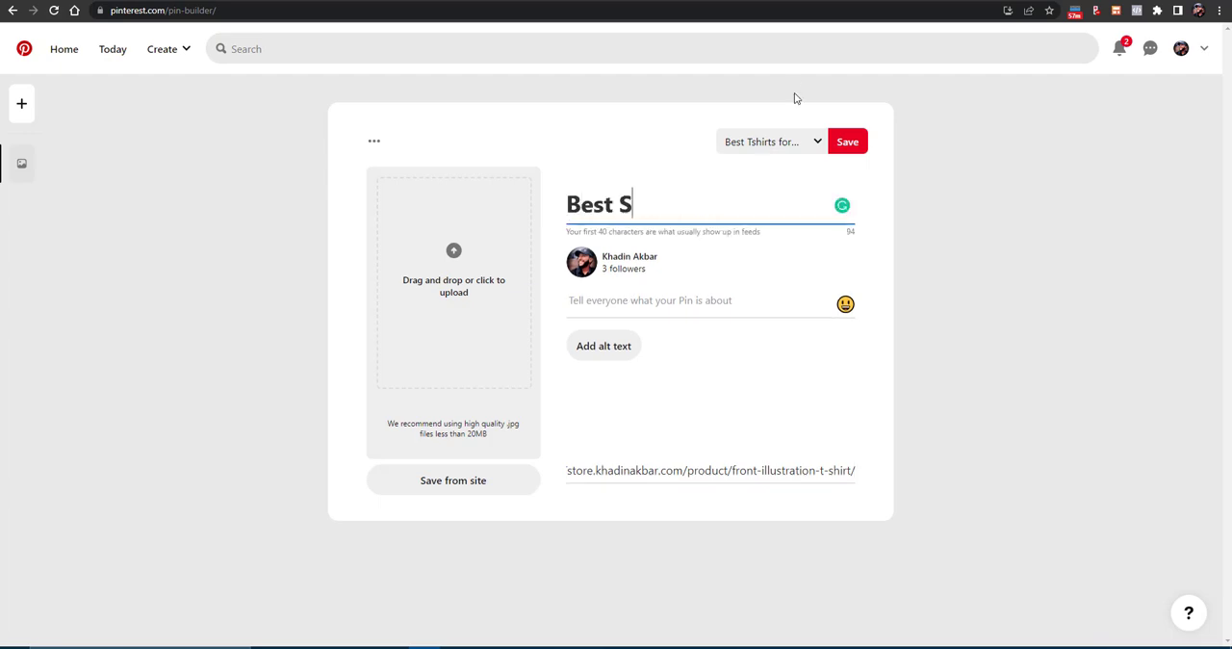
text(ummer Tshi)
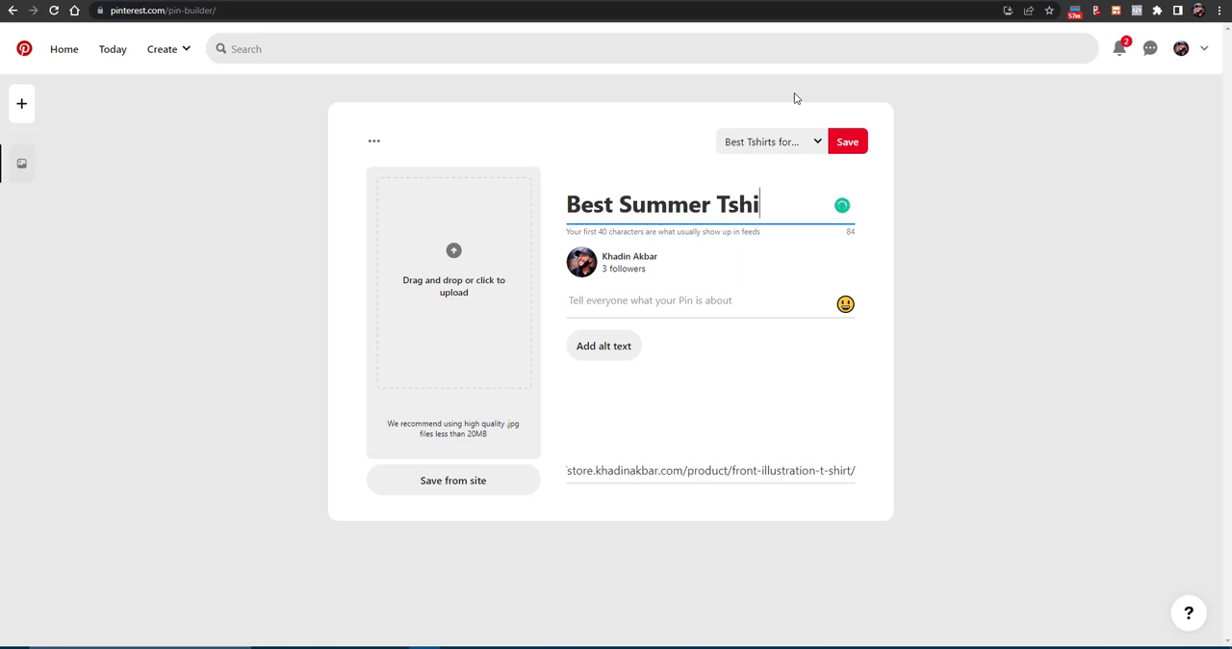
text(rt for me)
key(BackSpace)
key(BackSpace)
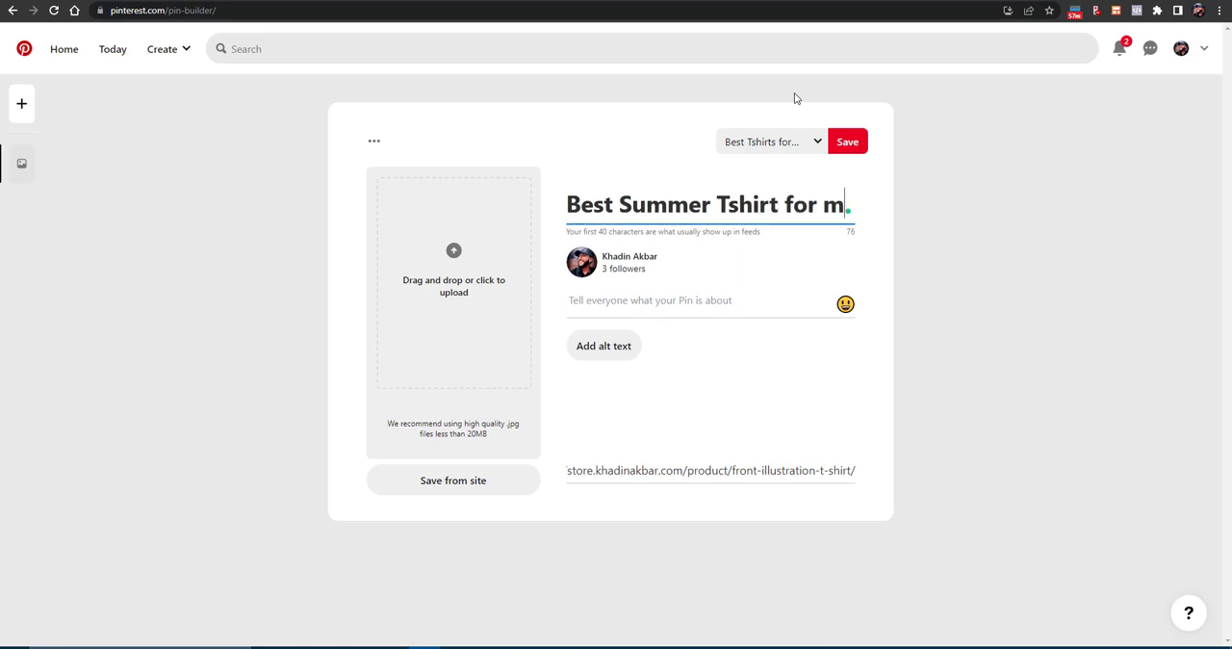
text(boys 2022)
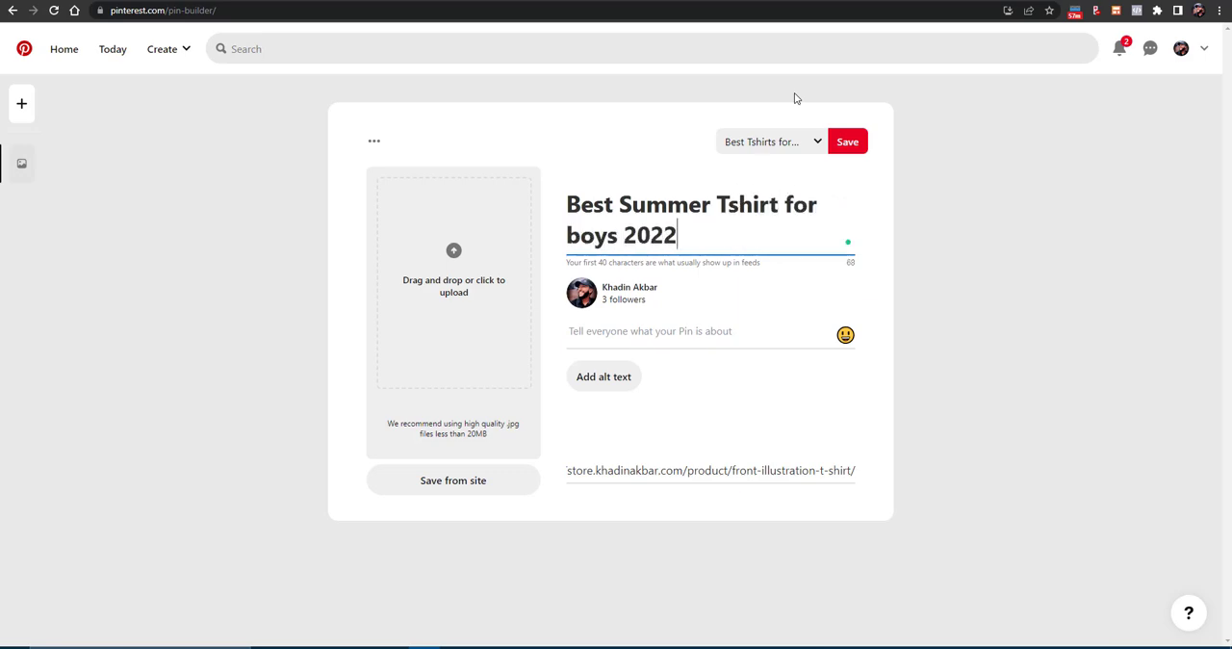
- Fill the Pin's description with the T-shirt description from the store's product page and set the alt text to "summer tshirt for boys"
click(698, 338)
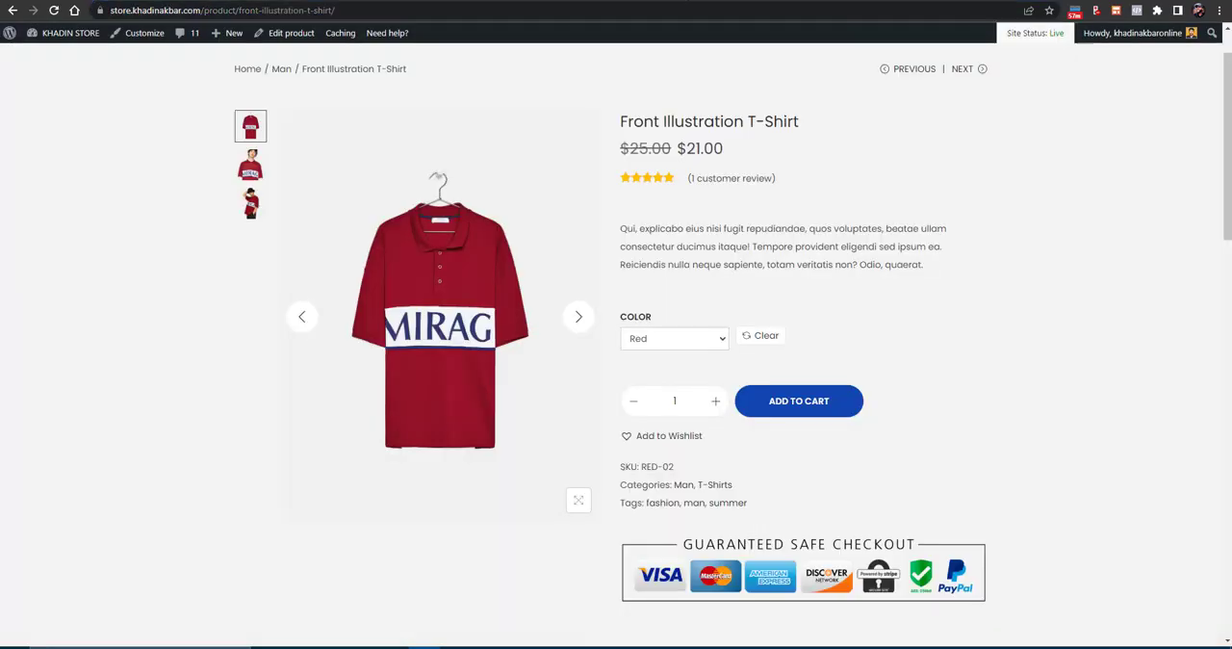
triple_click(763, 229)
click(769, 1)
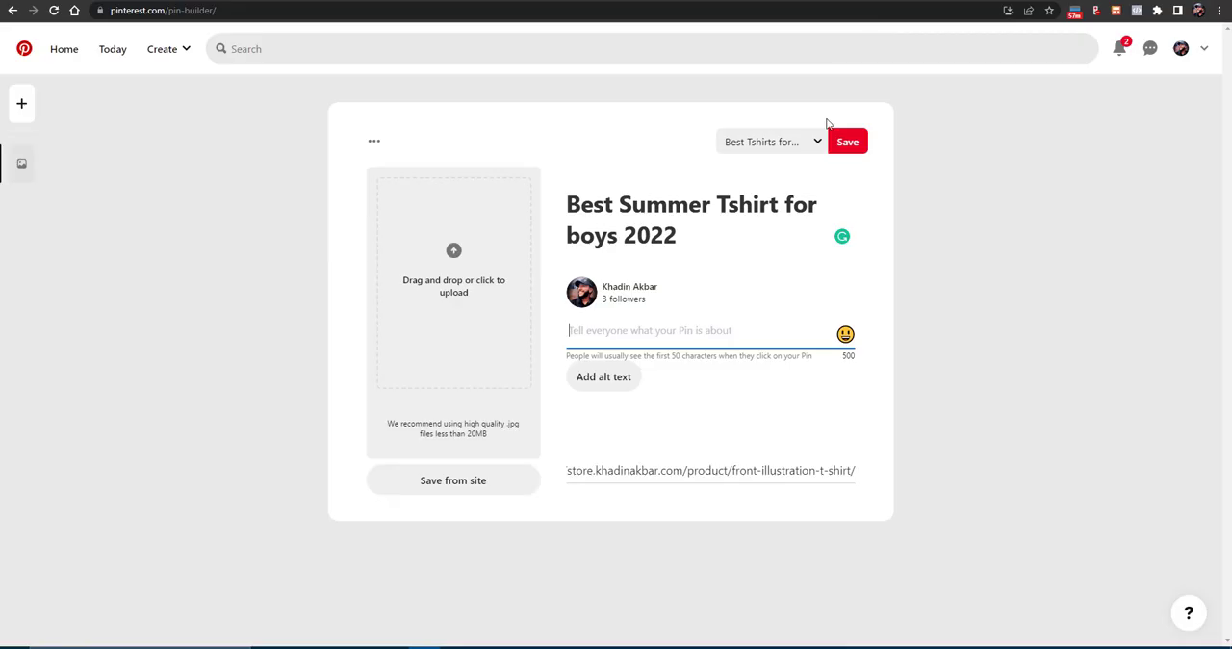
key(ctrl+v)
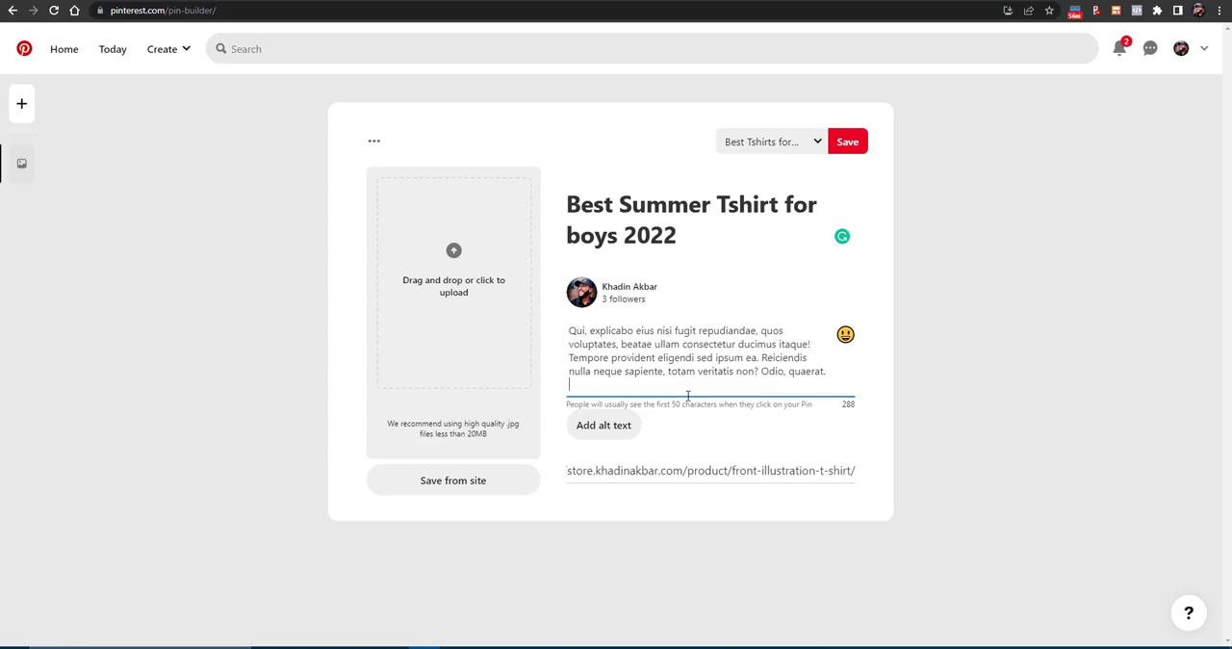
click(604, 413)
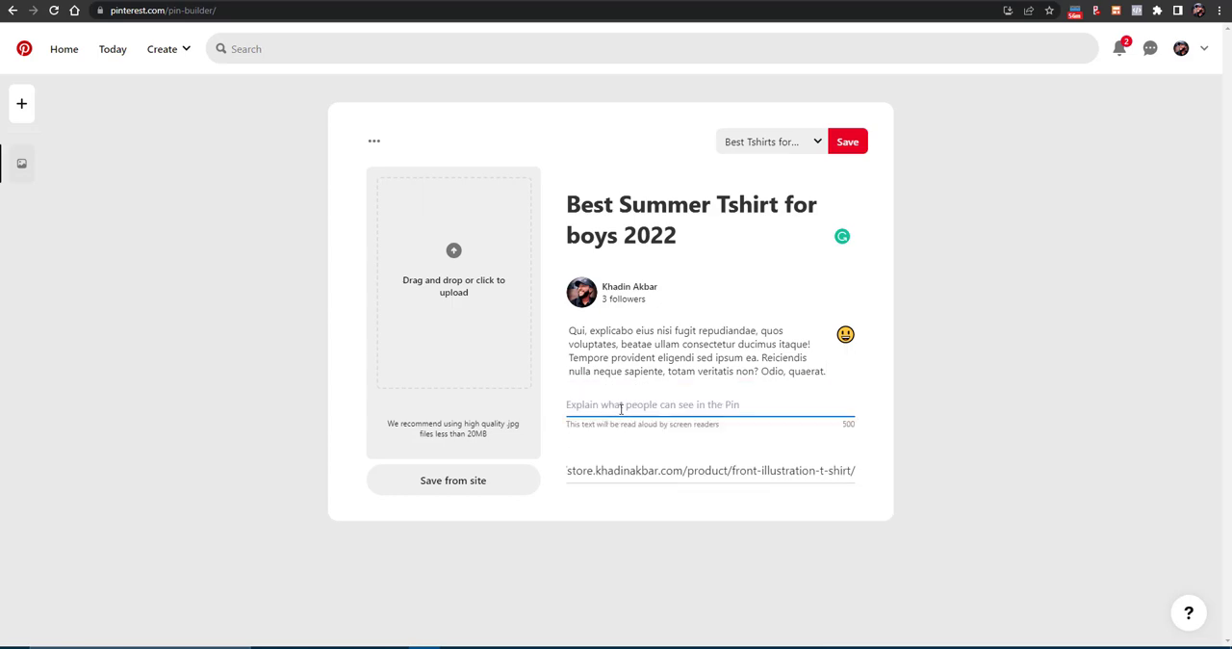
text(summer tshirt for boys)
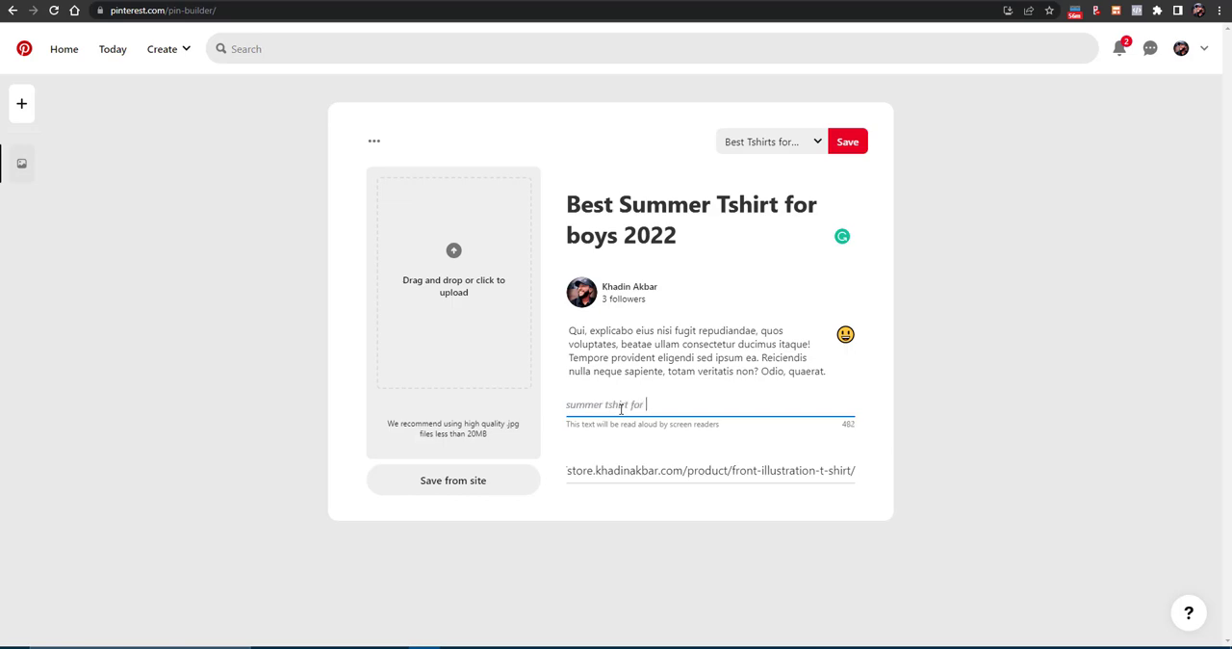
- Upload the photo of the model wearing the red MIRAG shirt and save the Pin to the Best Tshirts for boys board
click(465, 285)
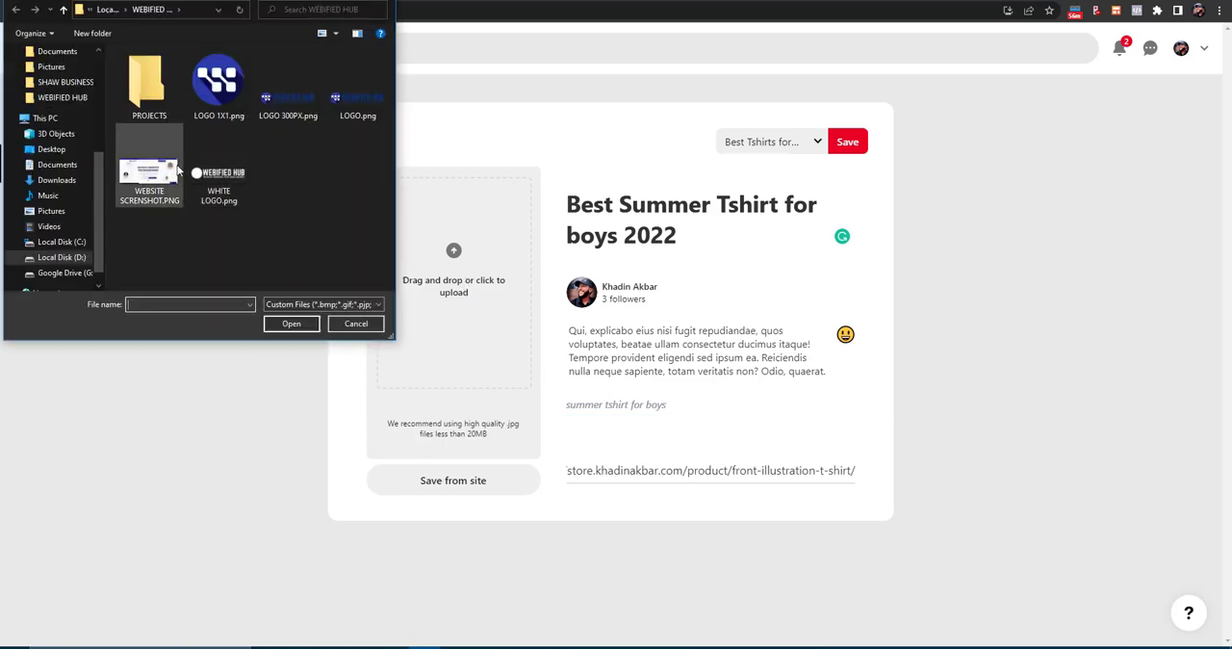
scroll(58, 116, up, 5)
click(53, 79)
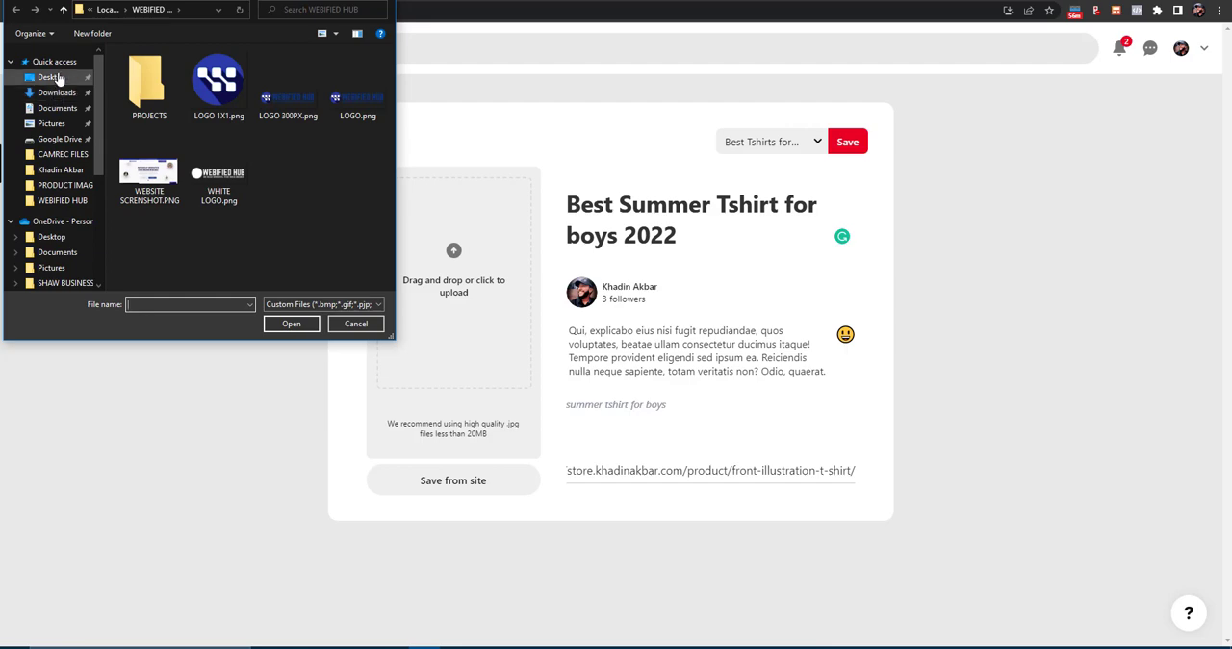
double_click(150, 132)
double_click(248, 76)
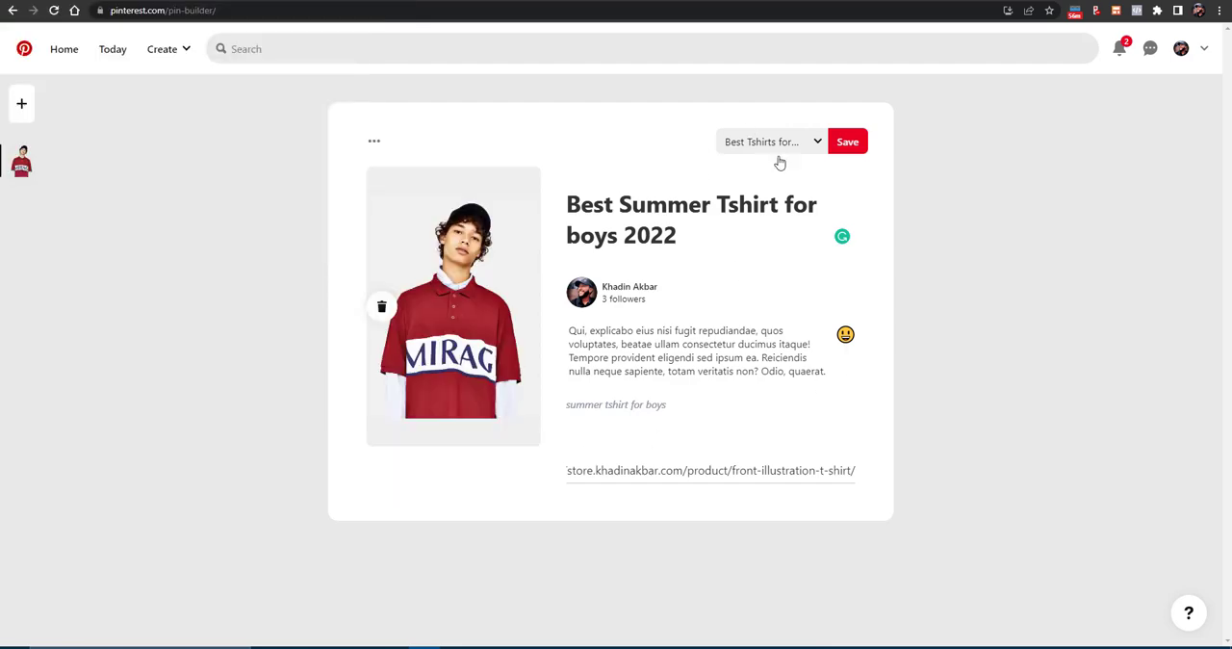
click(840, 142)
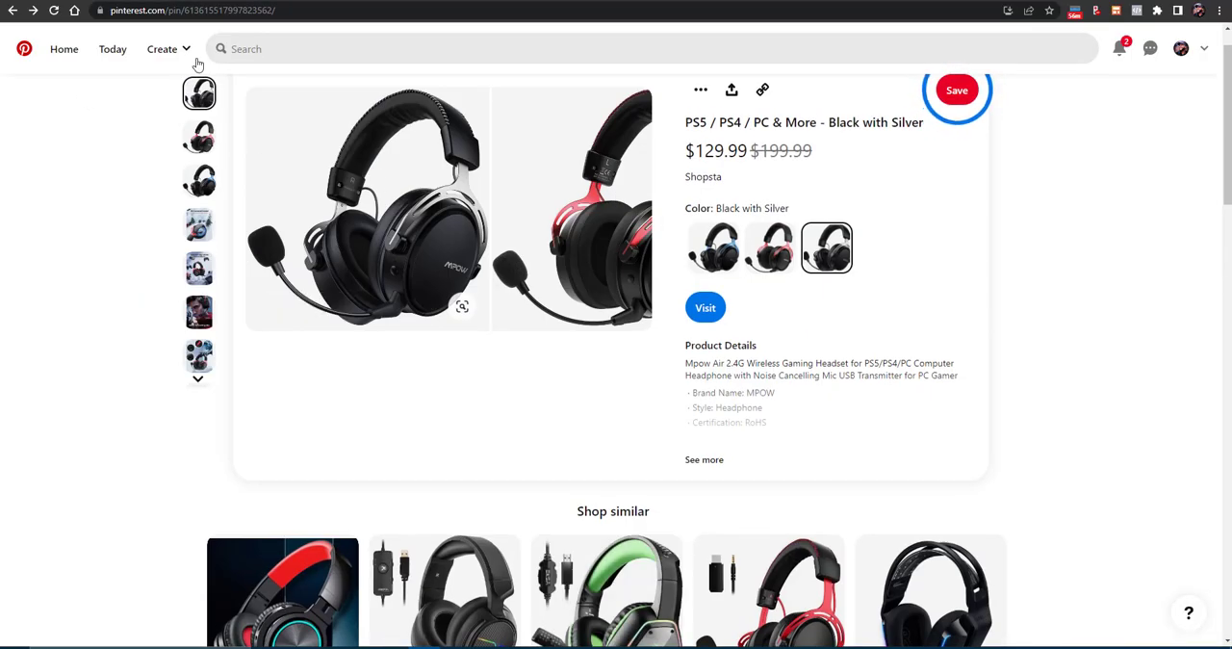
- Start another new Pin, view the form for creating a board and dismiss it
click(163, 48)
click(151, 115)
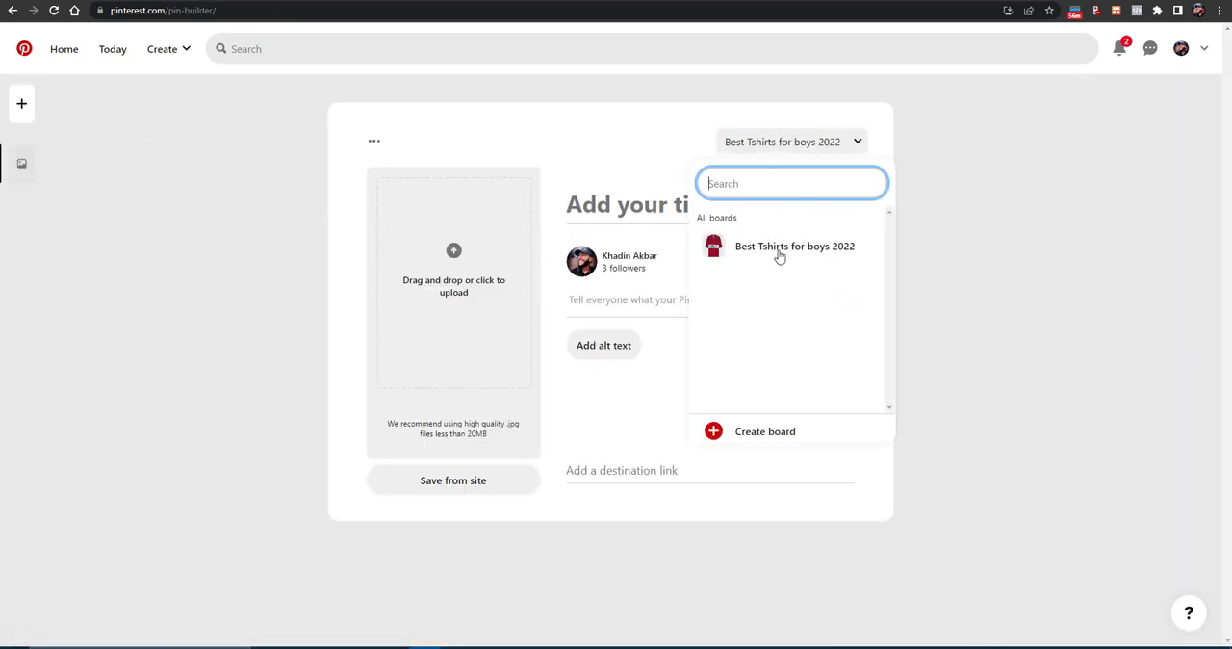
click(772, 432)
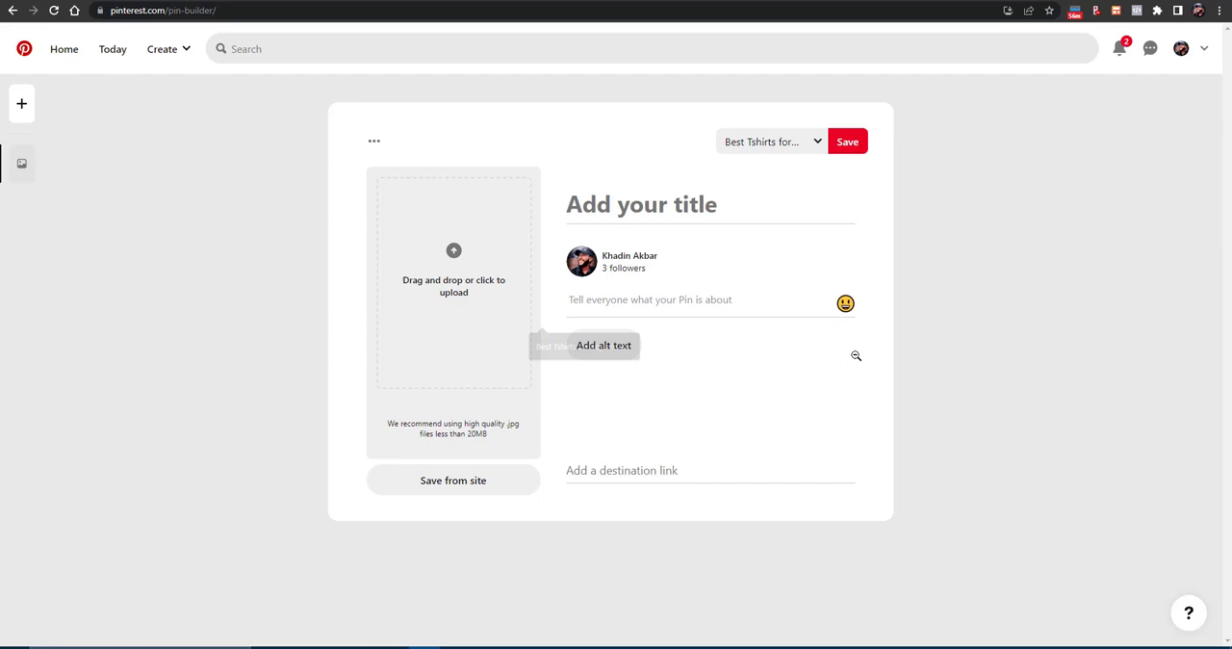
click(855, 355)
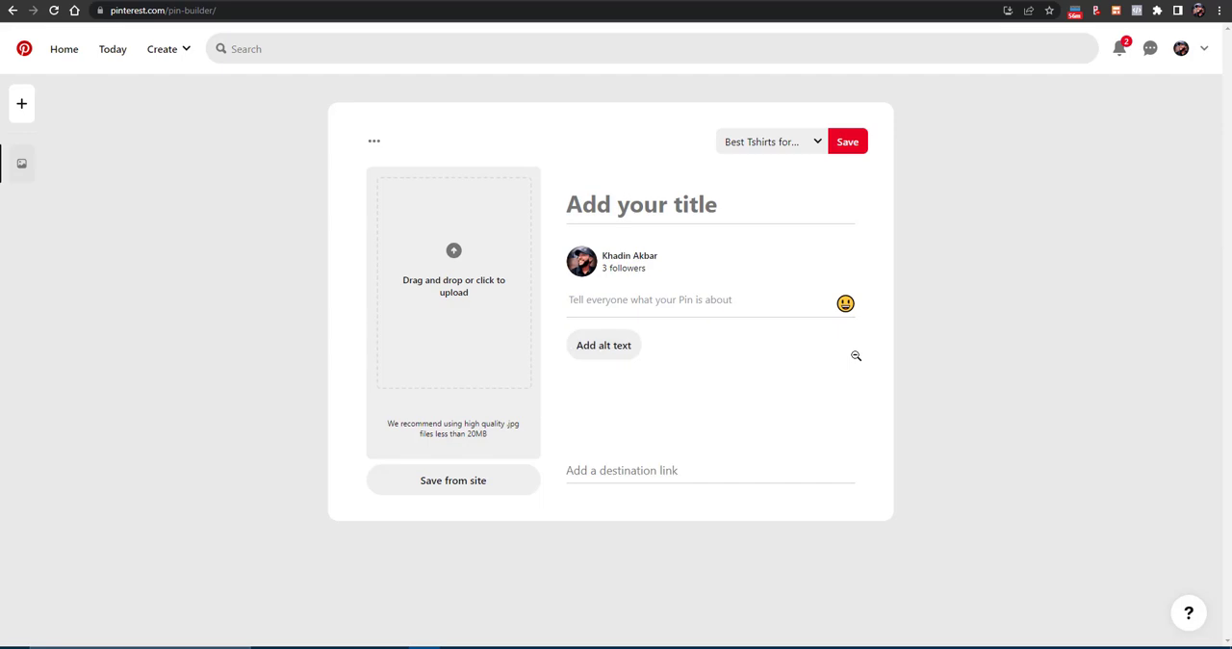
- Open the "Best Tshirts for boys 2022" board from the profile, view the Pin with the model photo and follow its store link
click(1179, 48)
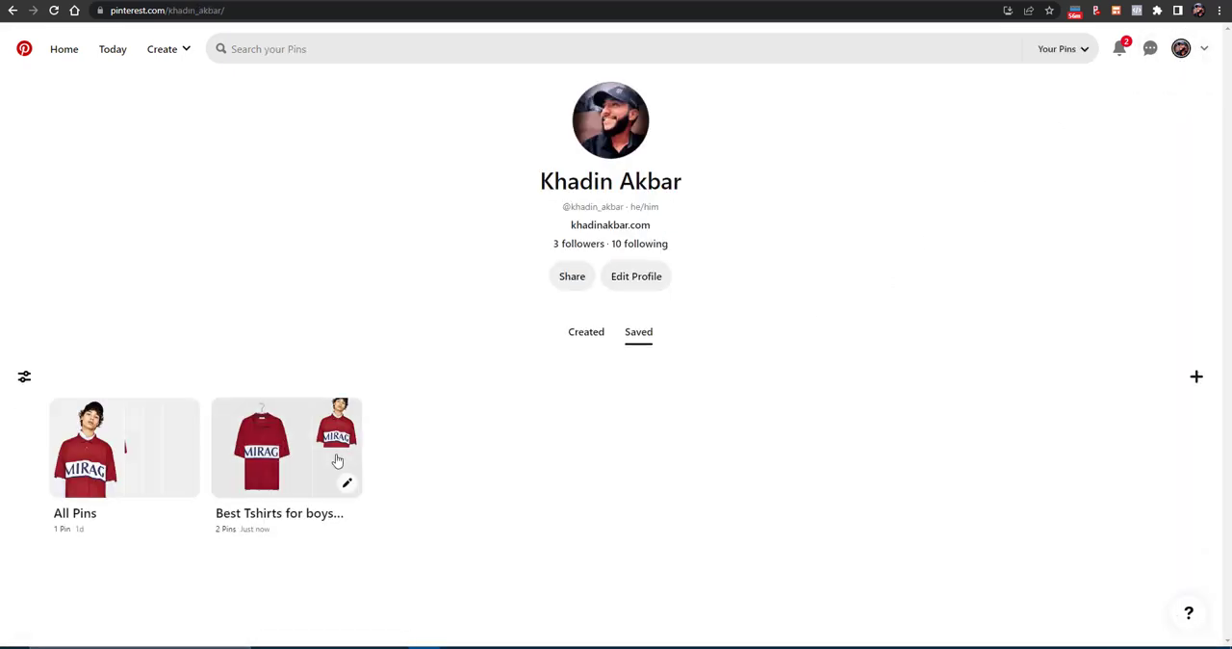
click(264, 476)
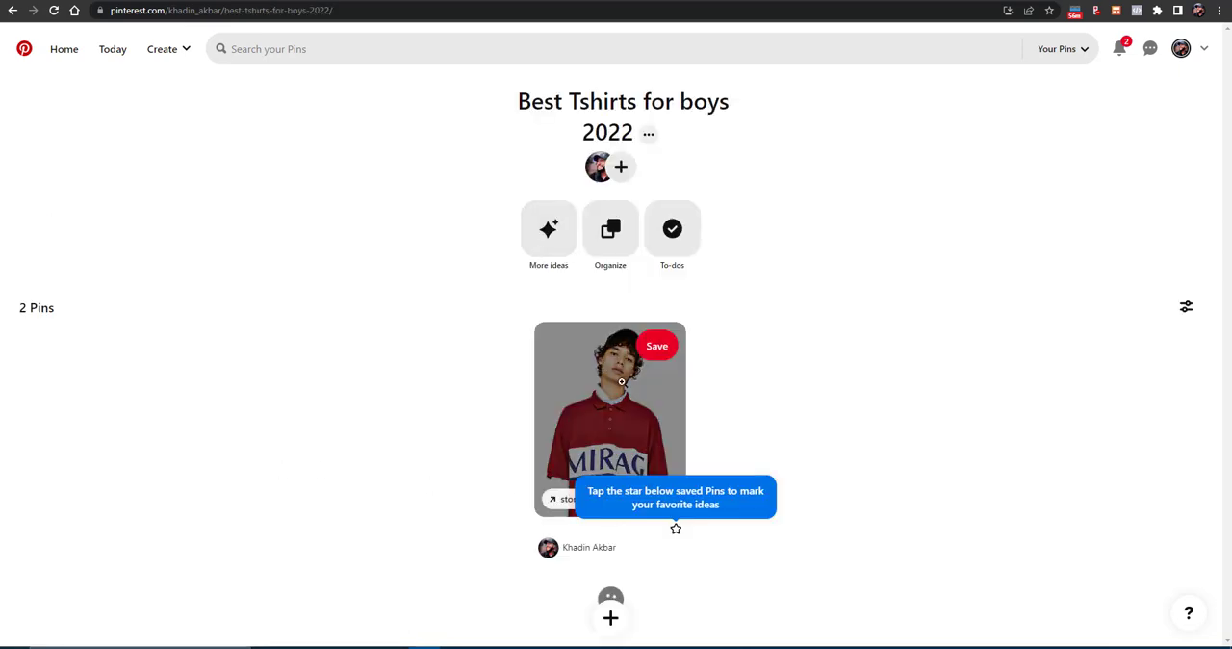
scroll(685, 288, down, 2)
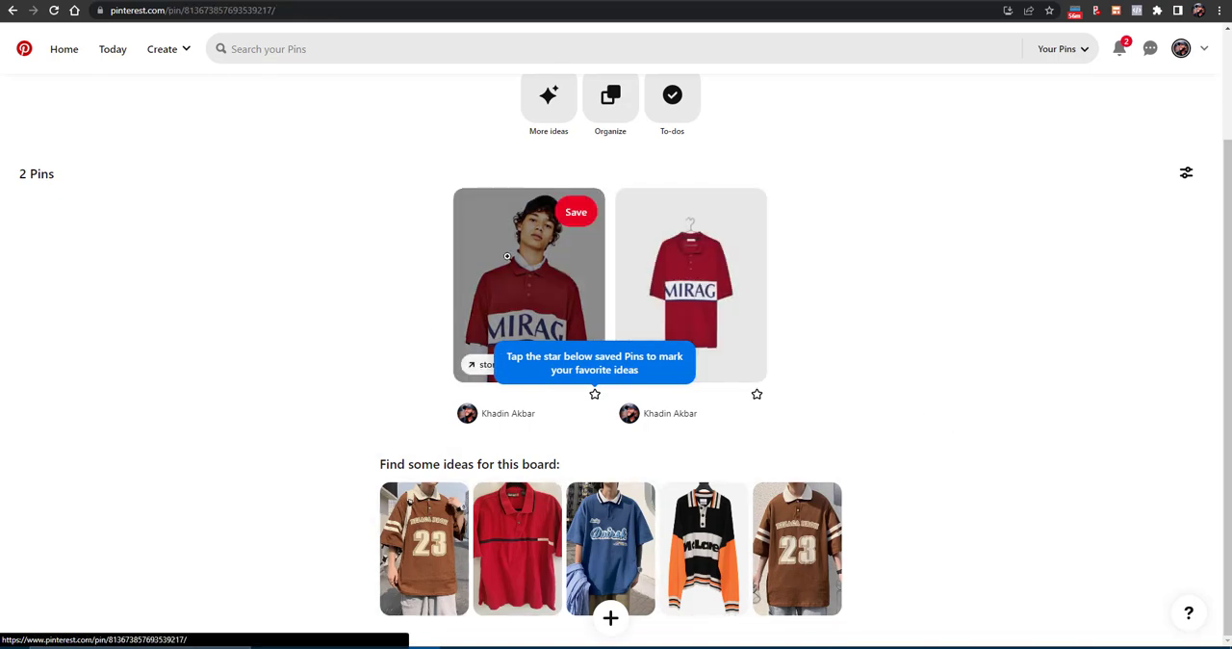
click(501, 317)
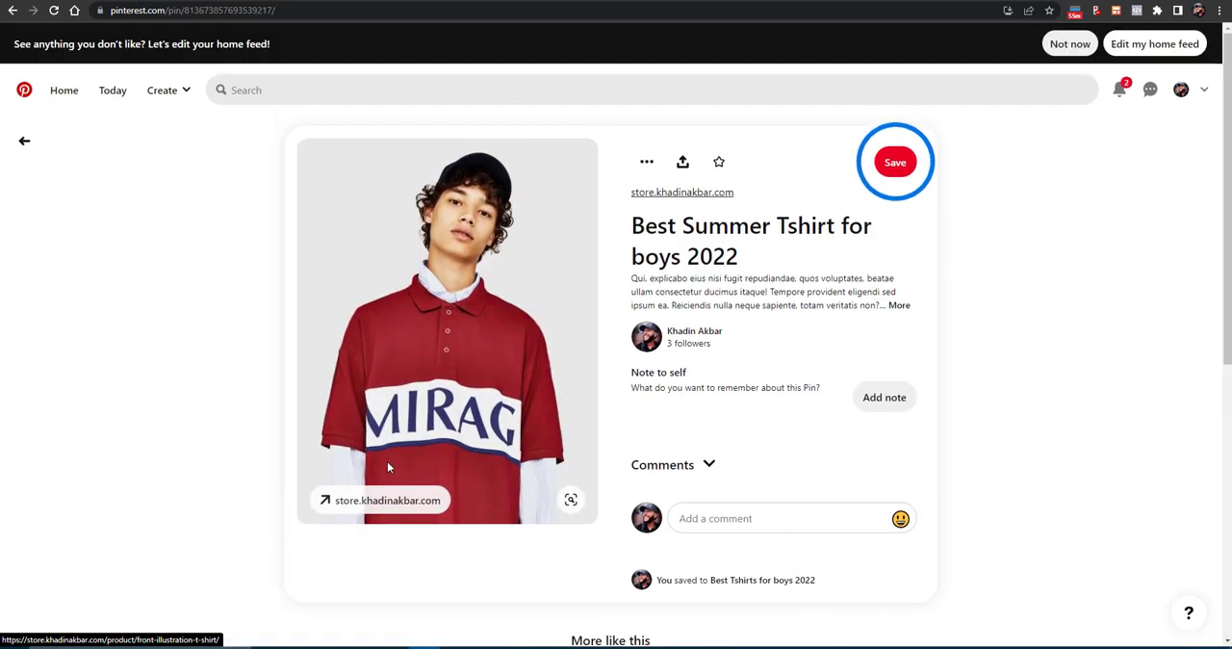
click(389, 502)
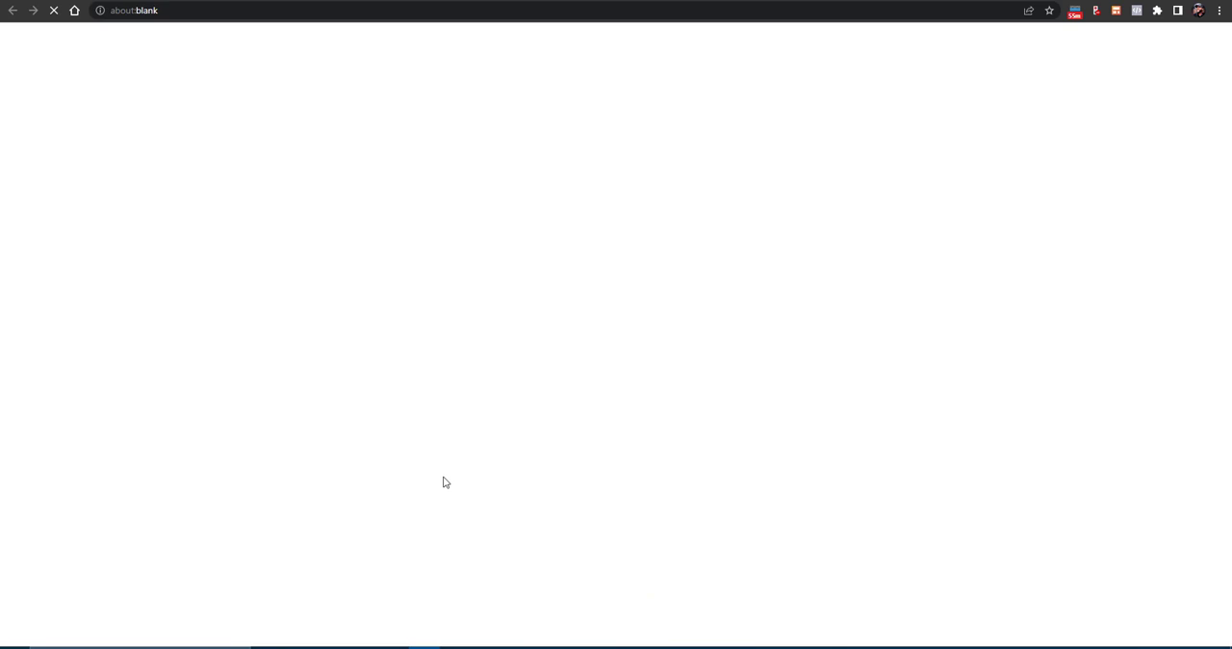